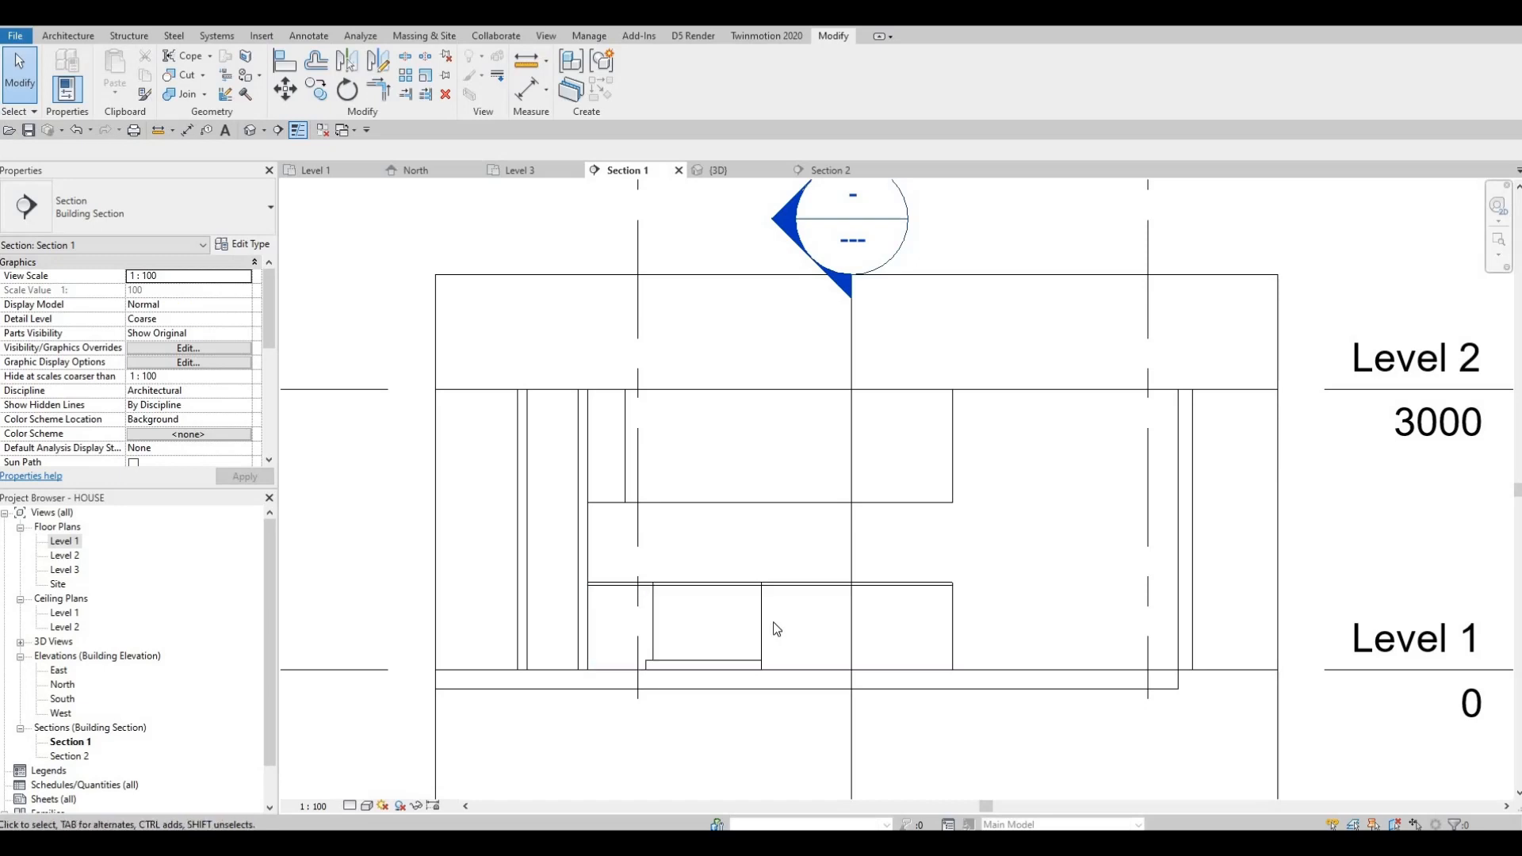
click(761, 628)
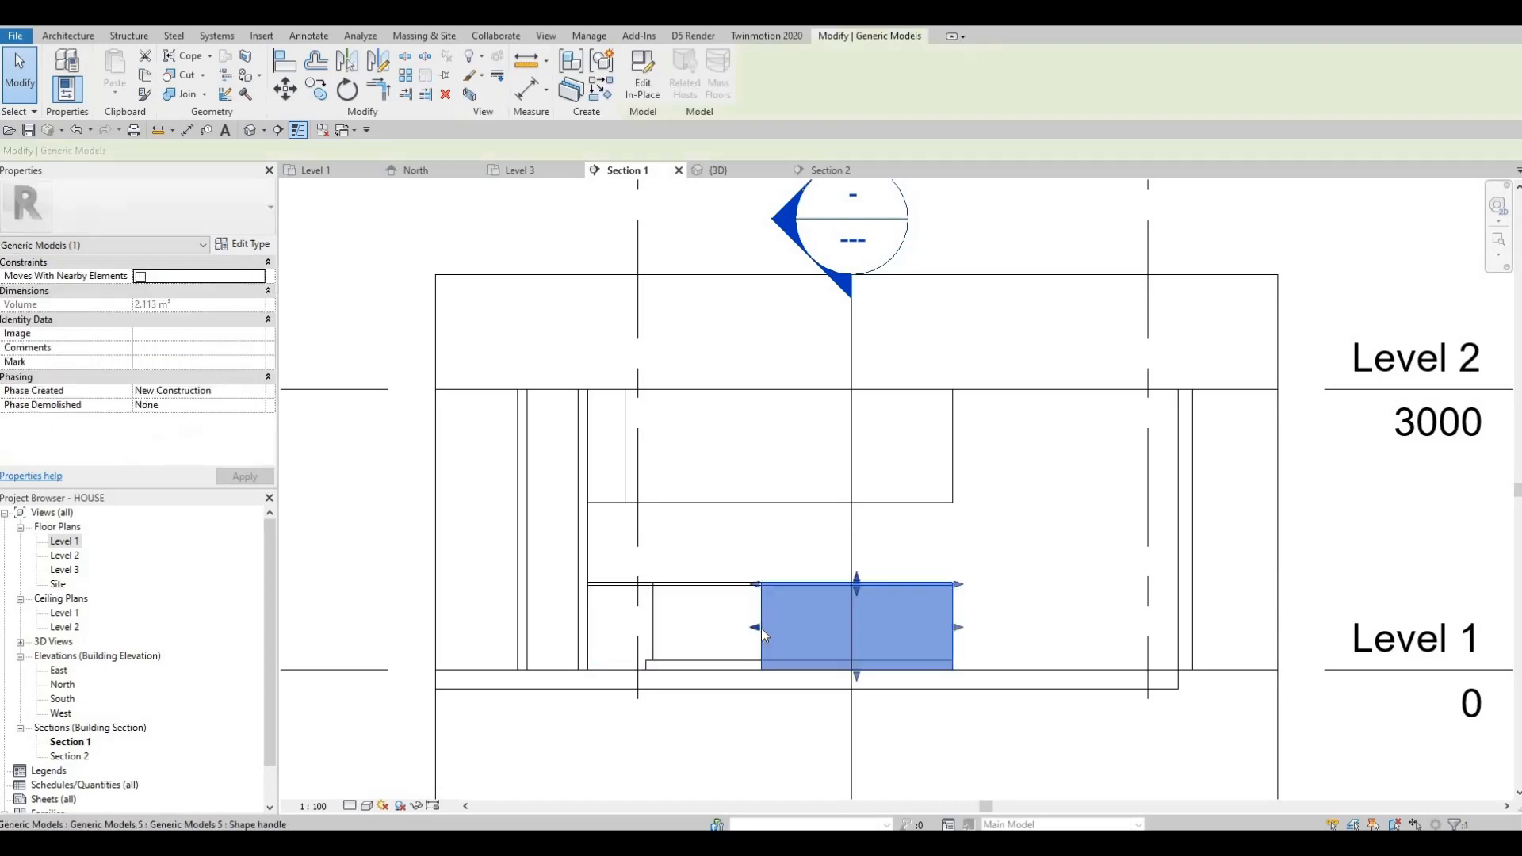
right_click(762, 628)
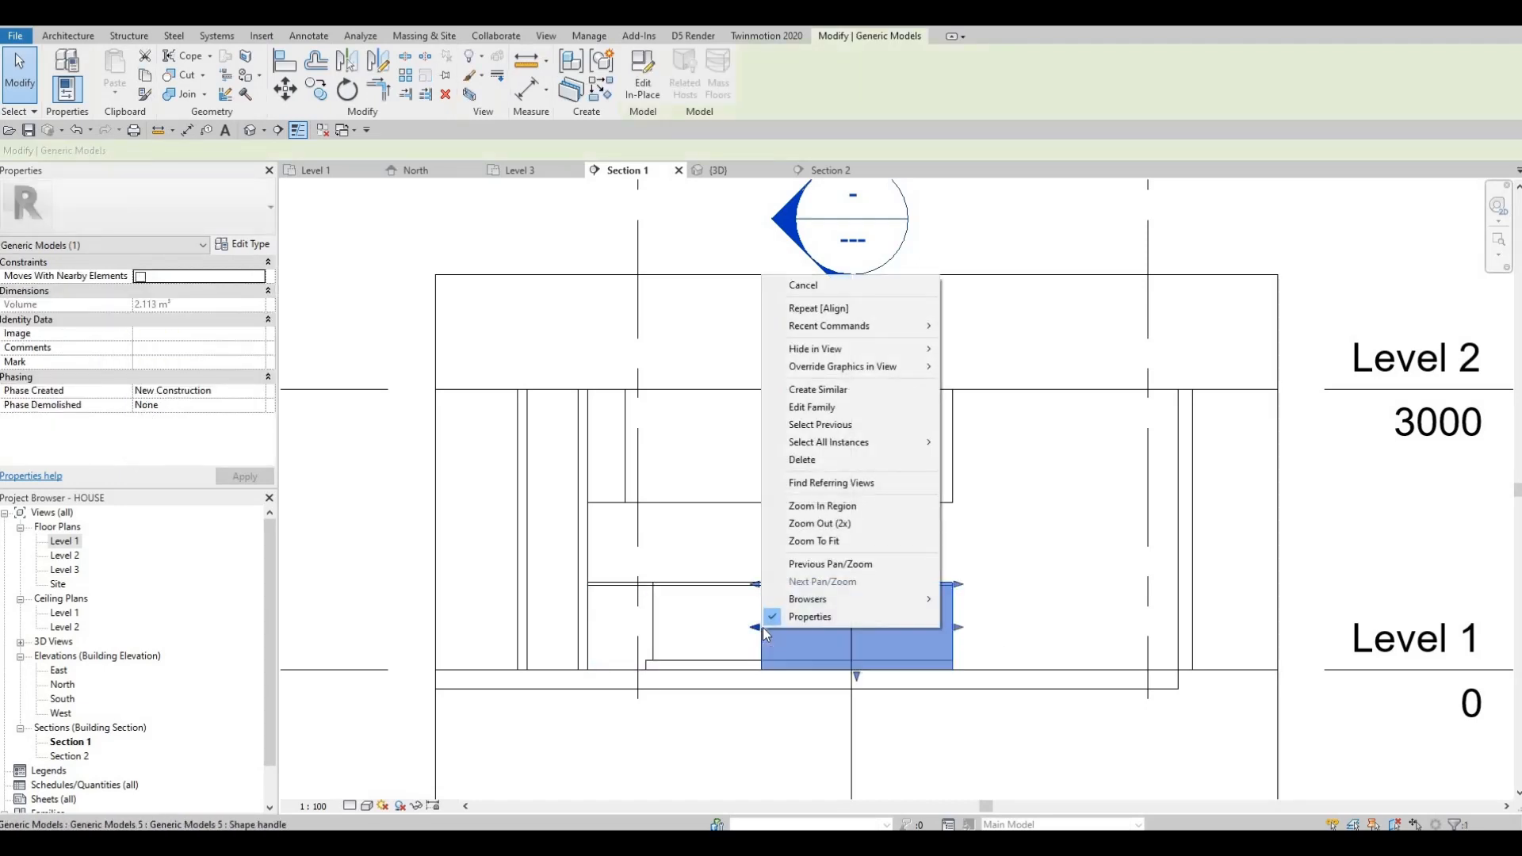
key(Escape)
key(Escape)
scroll(759, 581, up, 1)
scroll(730, 592, up, 4)
middle_drag(730, 592, 710, 598)
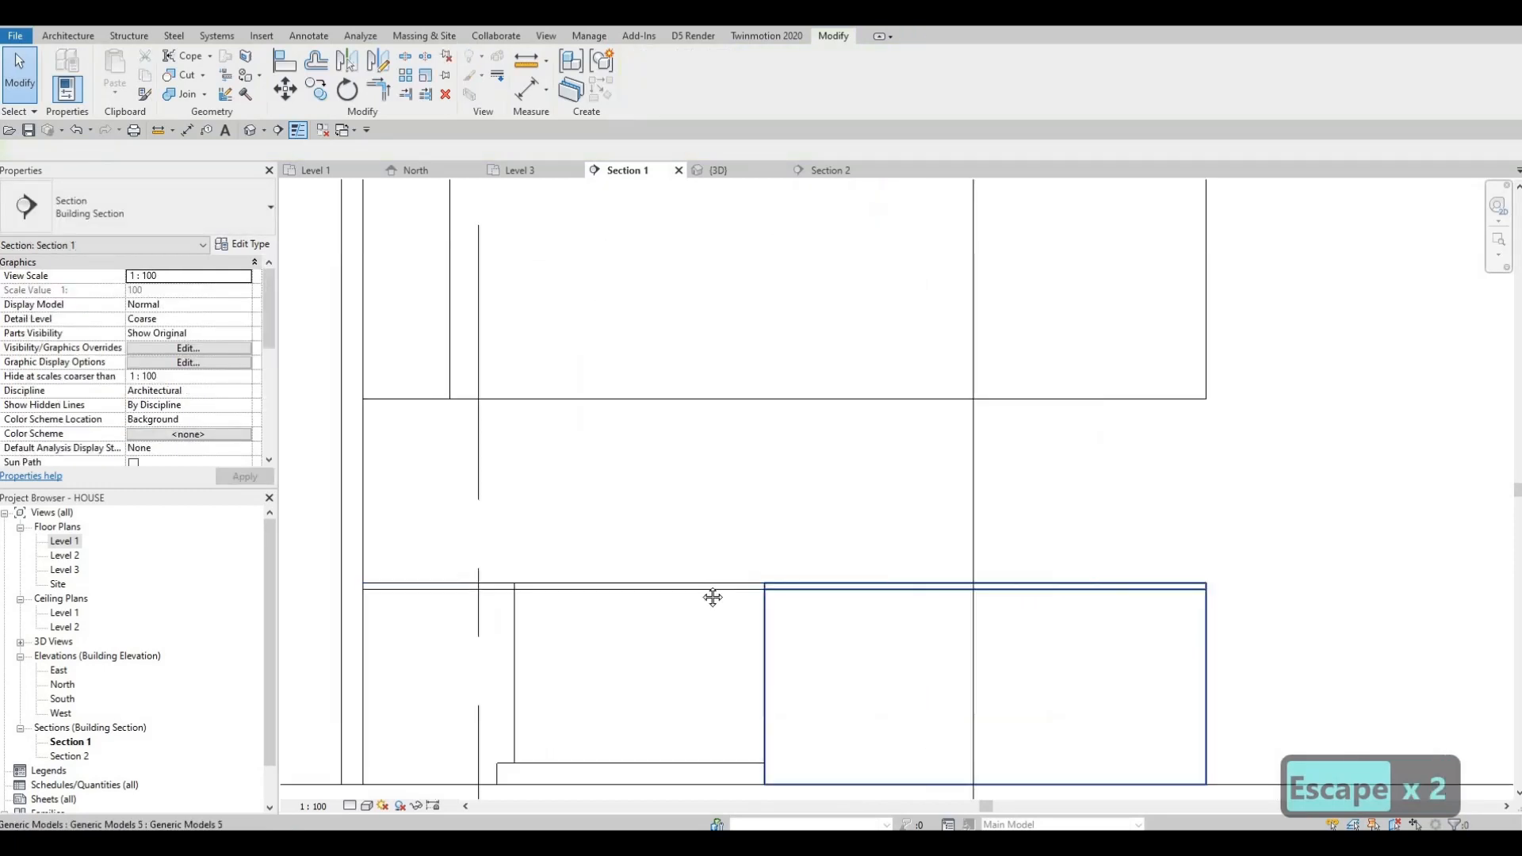
scroll(850, 586, down, 3)
mouse_move(850, 586)
middle_down()
mouse_move(758, 560)
mouse_move(763, 578)
middle_up()
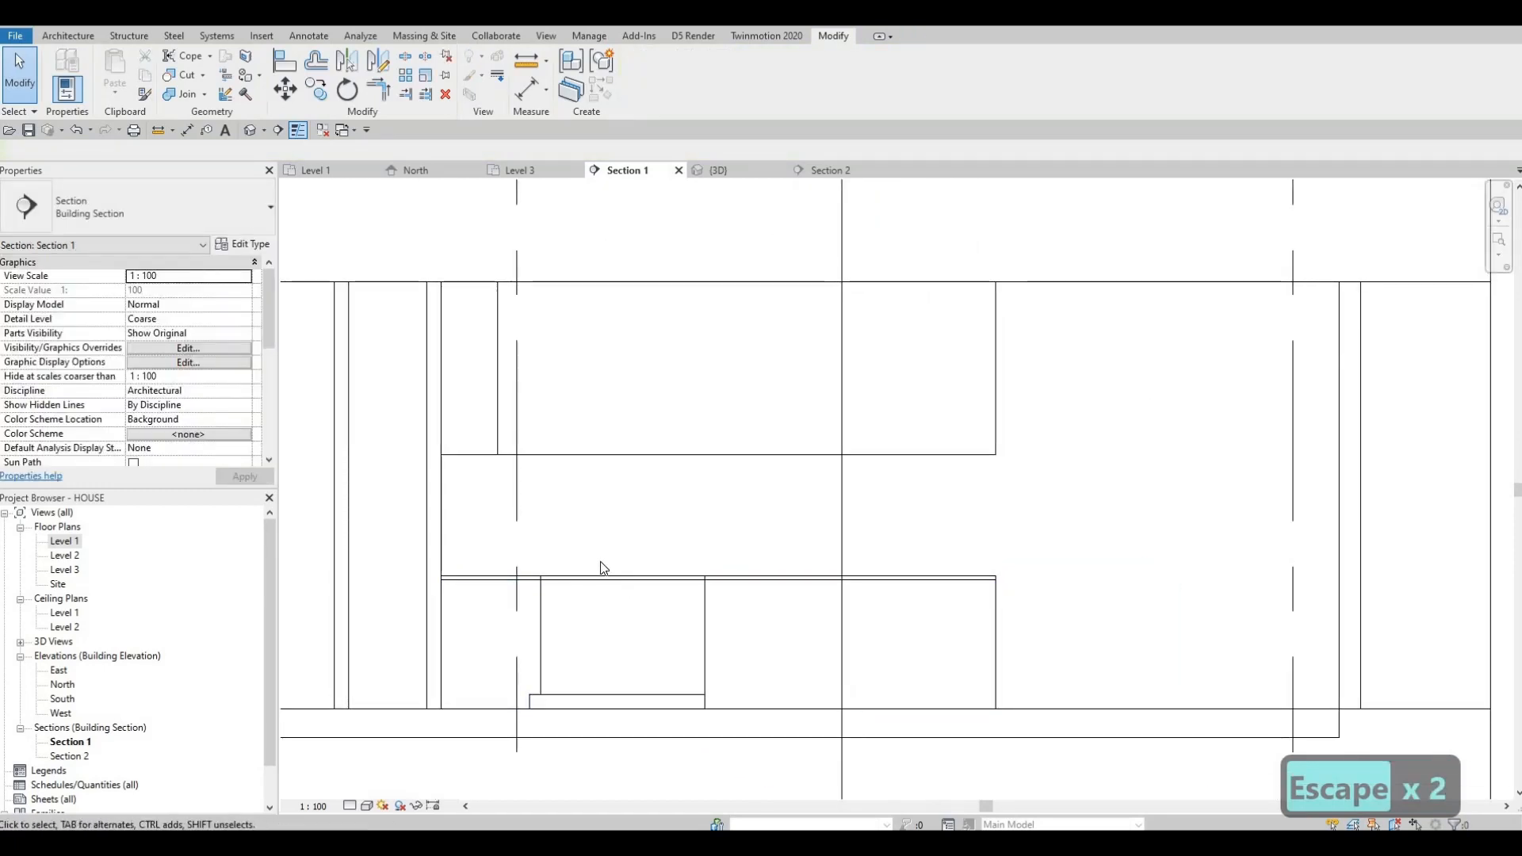
middle_drag(573, 390, 459, 444)
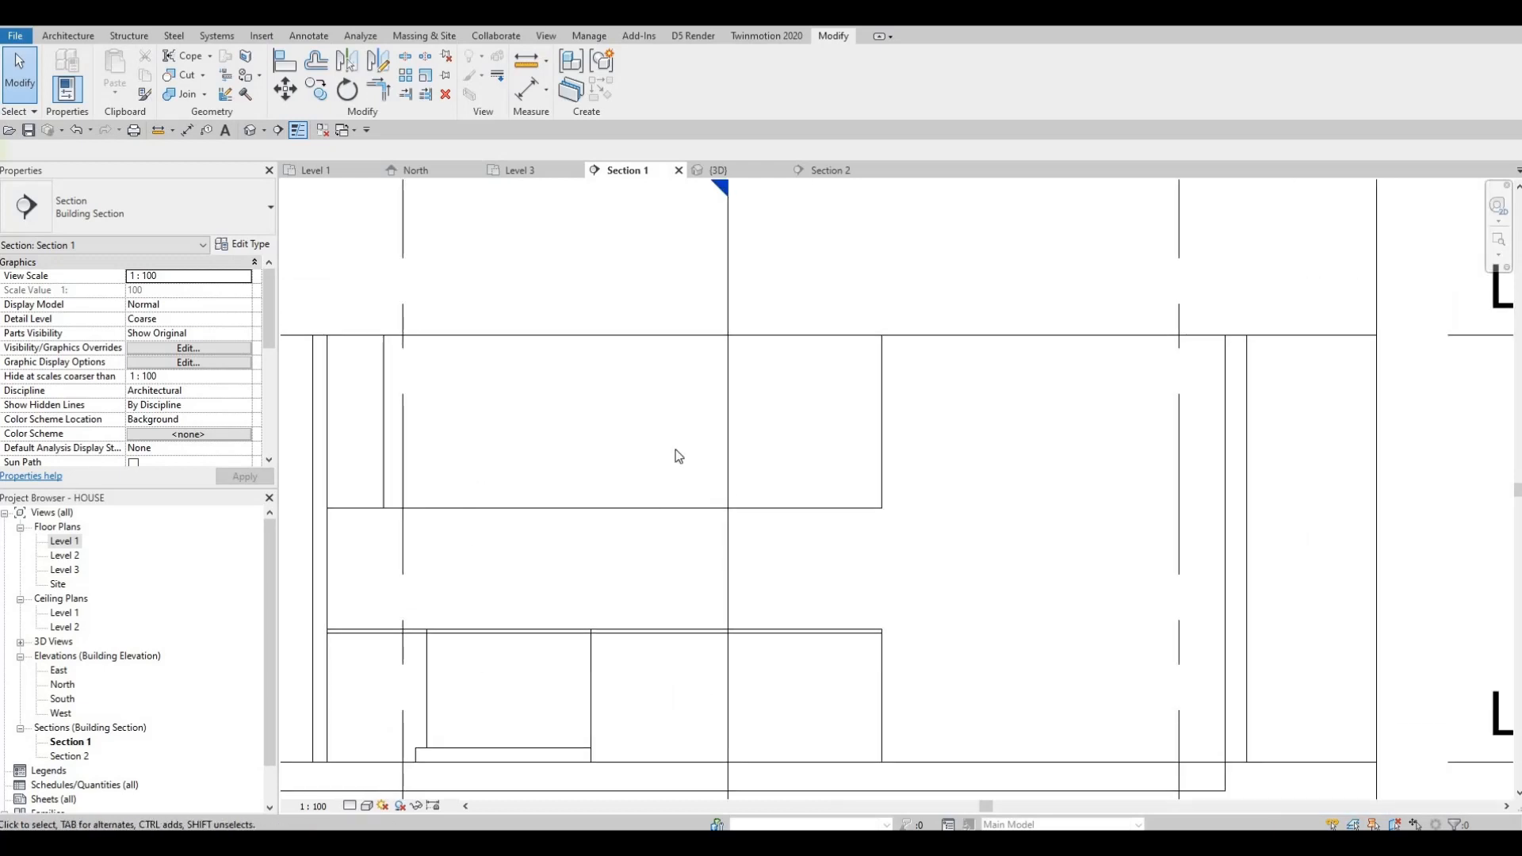
middle_drag(532, 482, 723, 484)
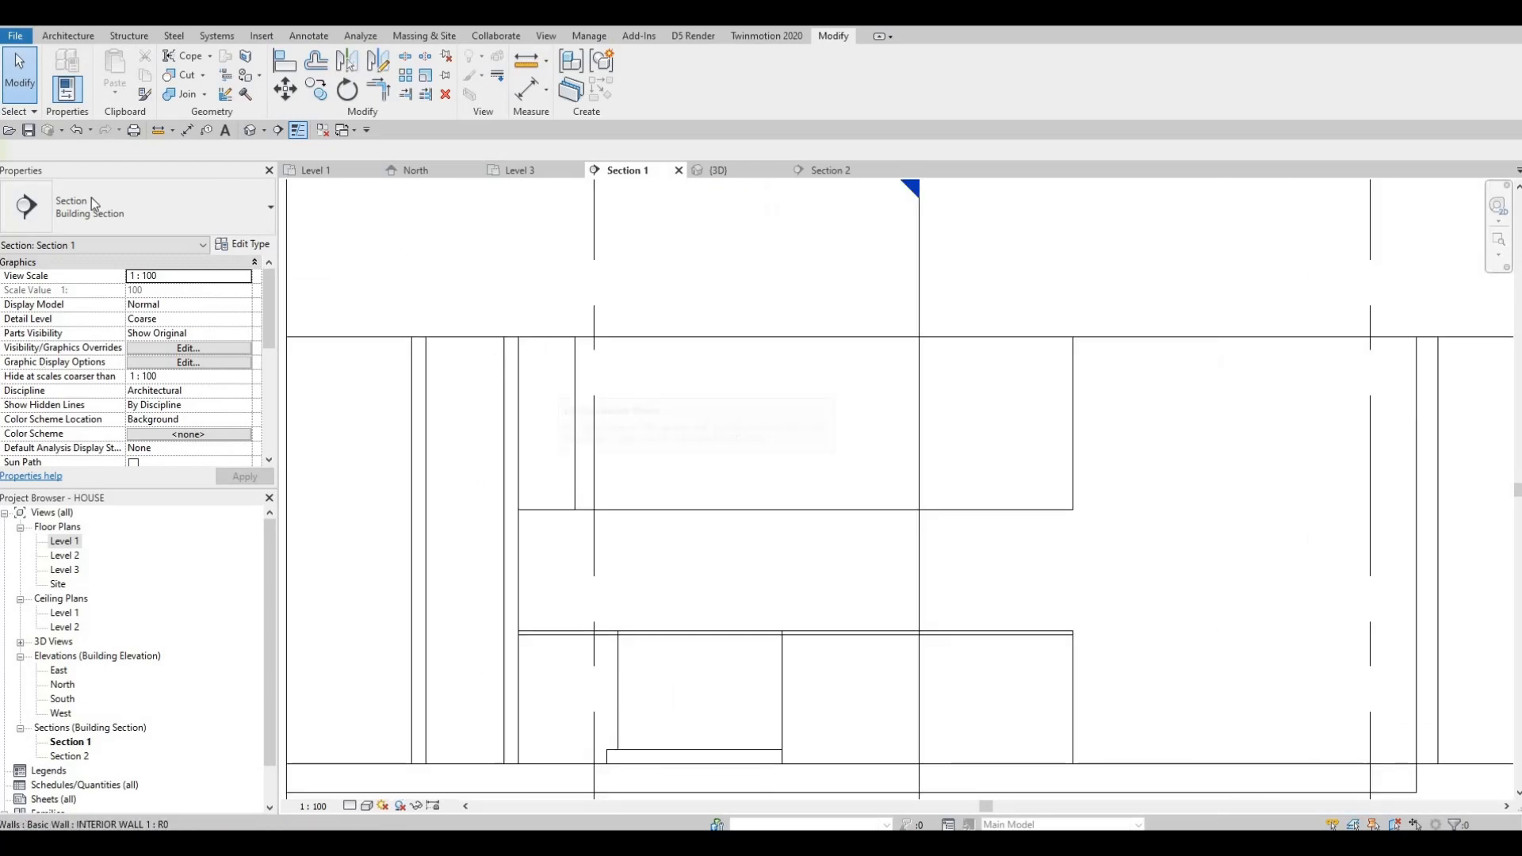
Create a new in-place model in the Generic Models category and keep the suggested name
click(68, 37)
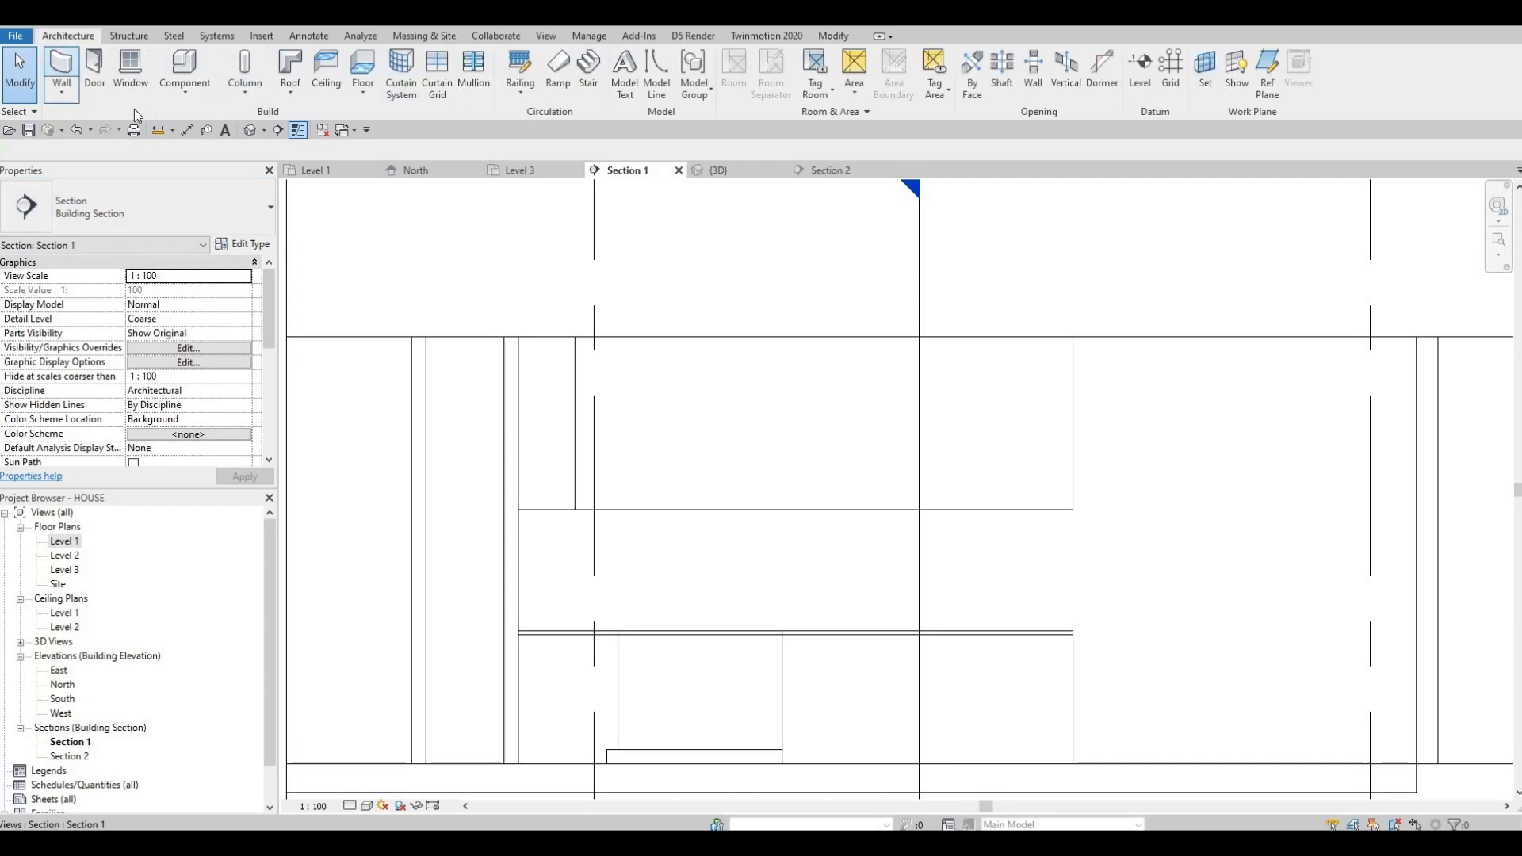
click(185, 89)
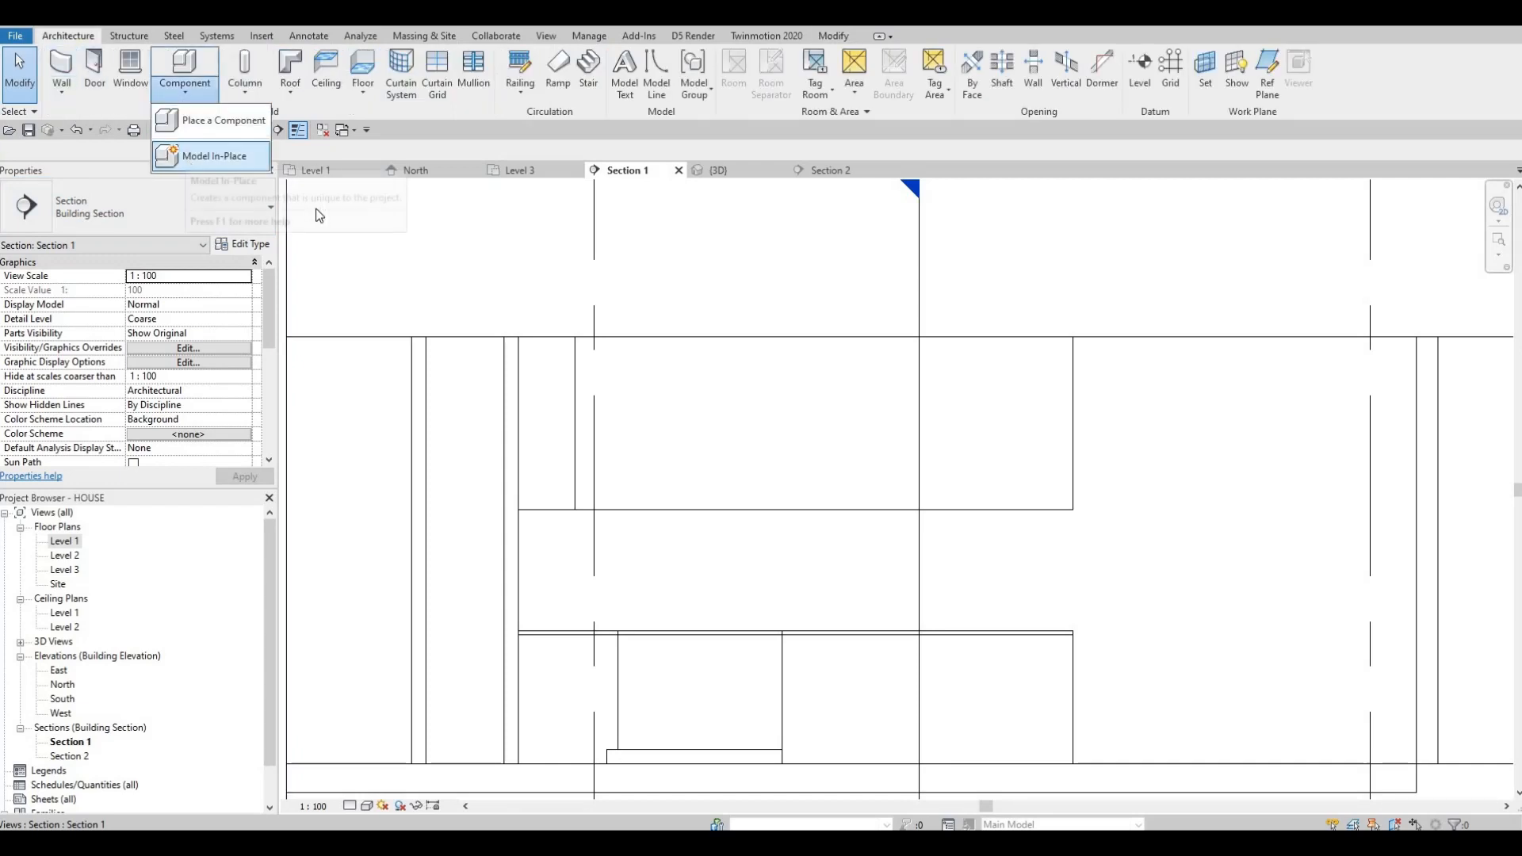
click(195, 153)
scroll(720, 396, down, 4)
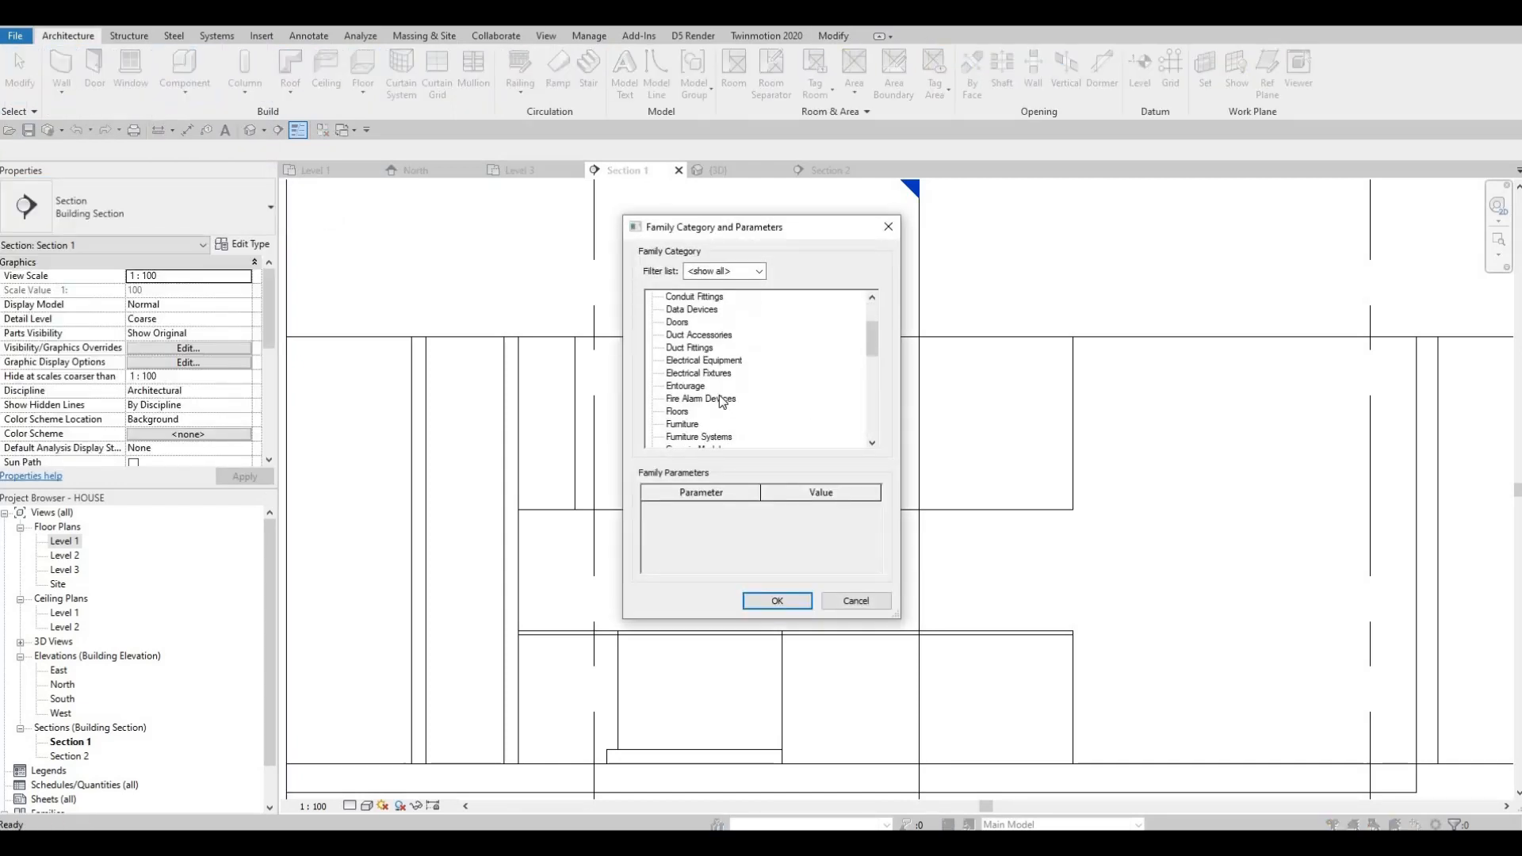
scroll(683, 423, up, 1)
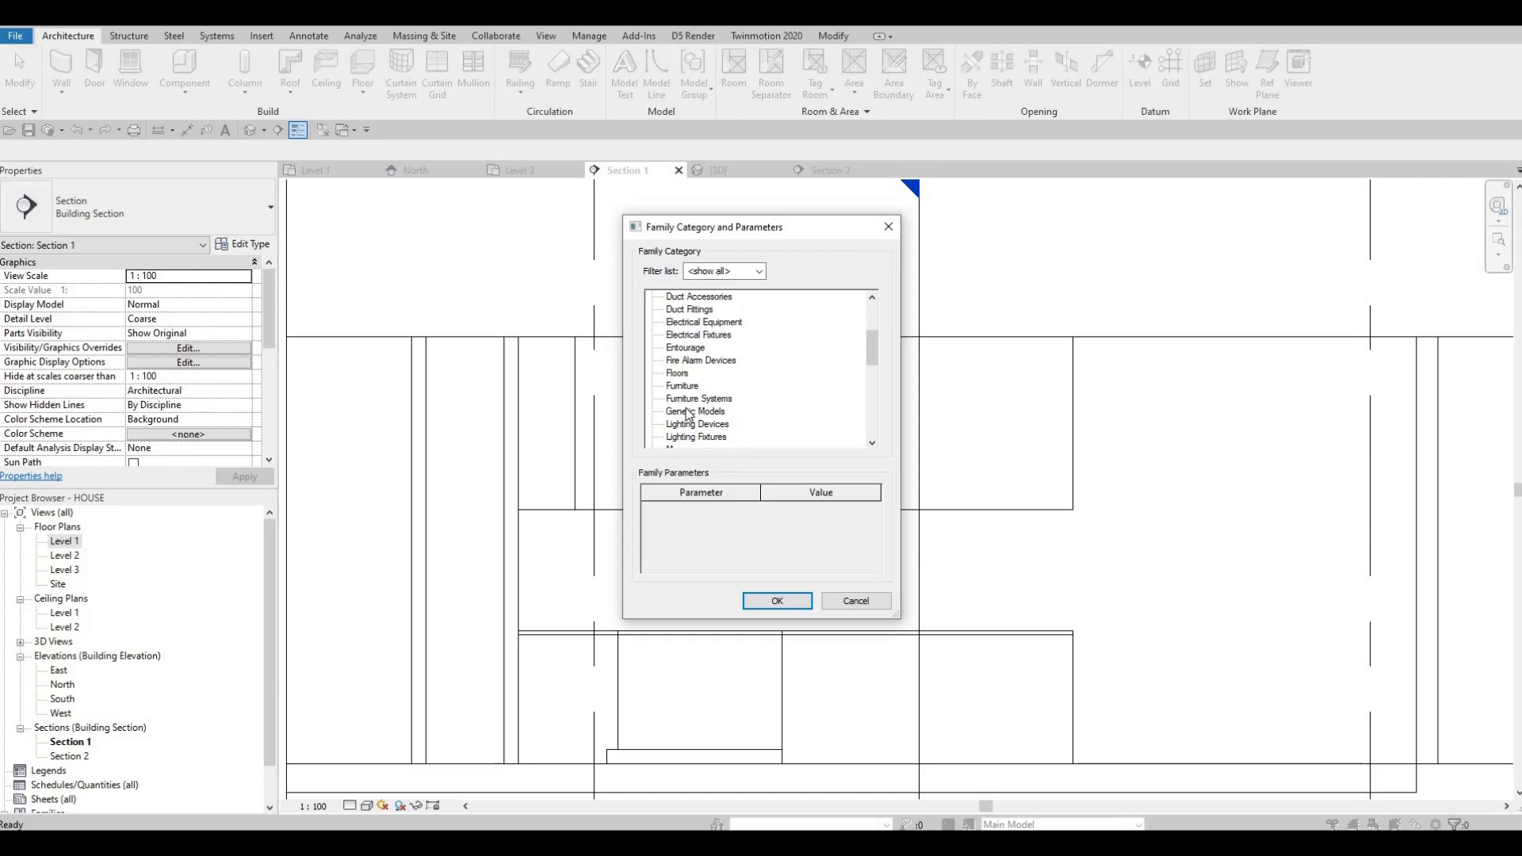
click(777, 600)
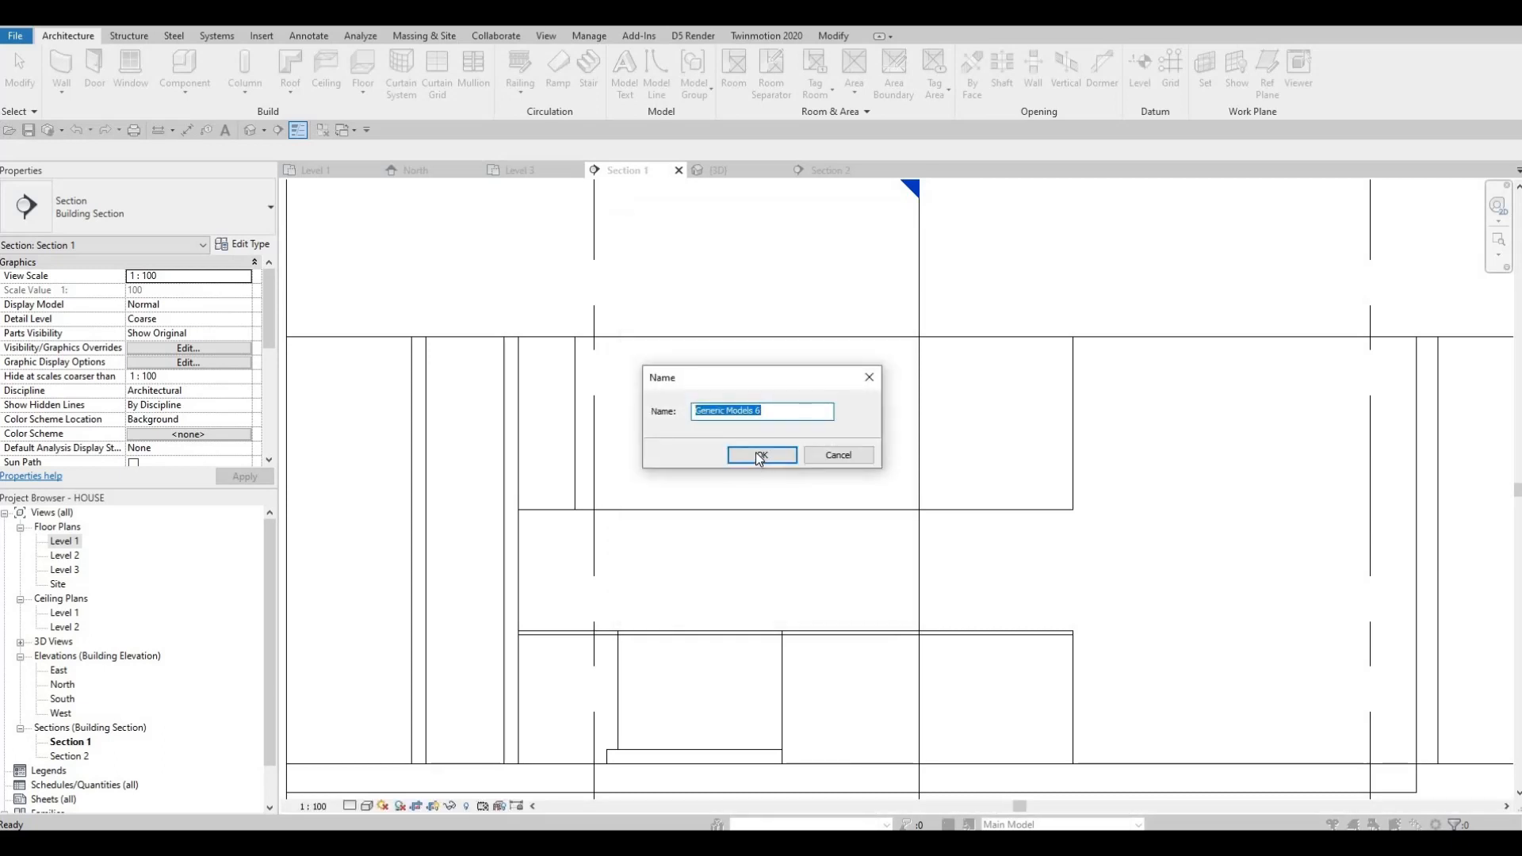
click(762, 455)
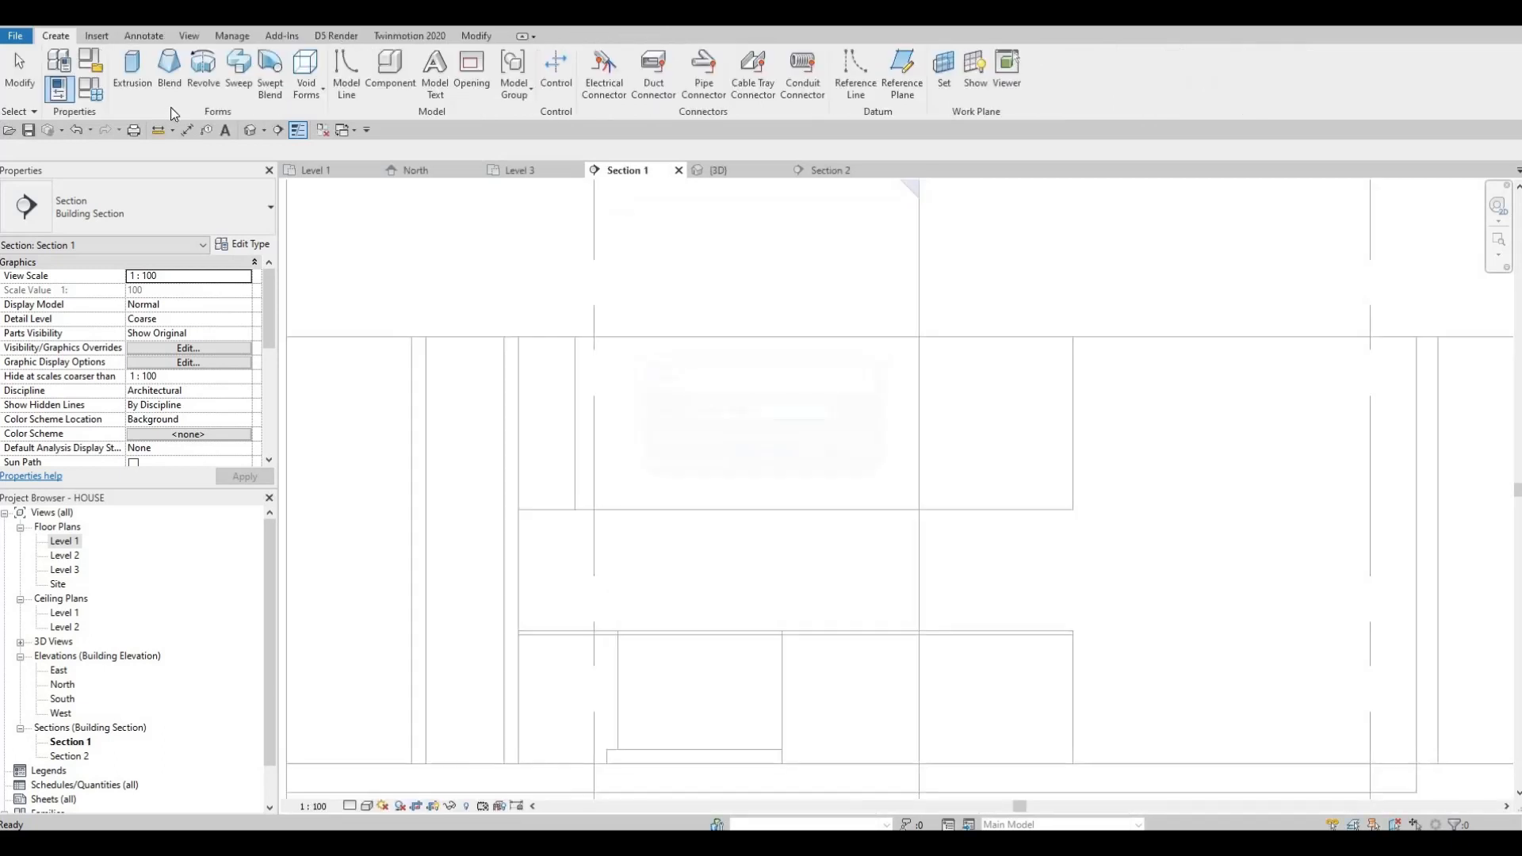
Start an extrusion, picking the front face of the upper kitchen cabinet as its work plane
click(133, 80)
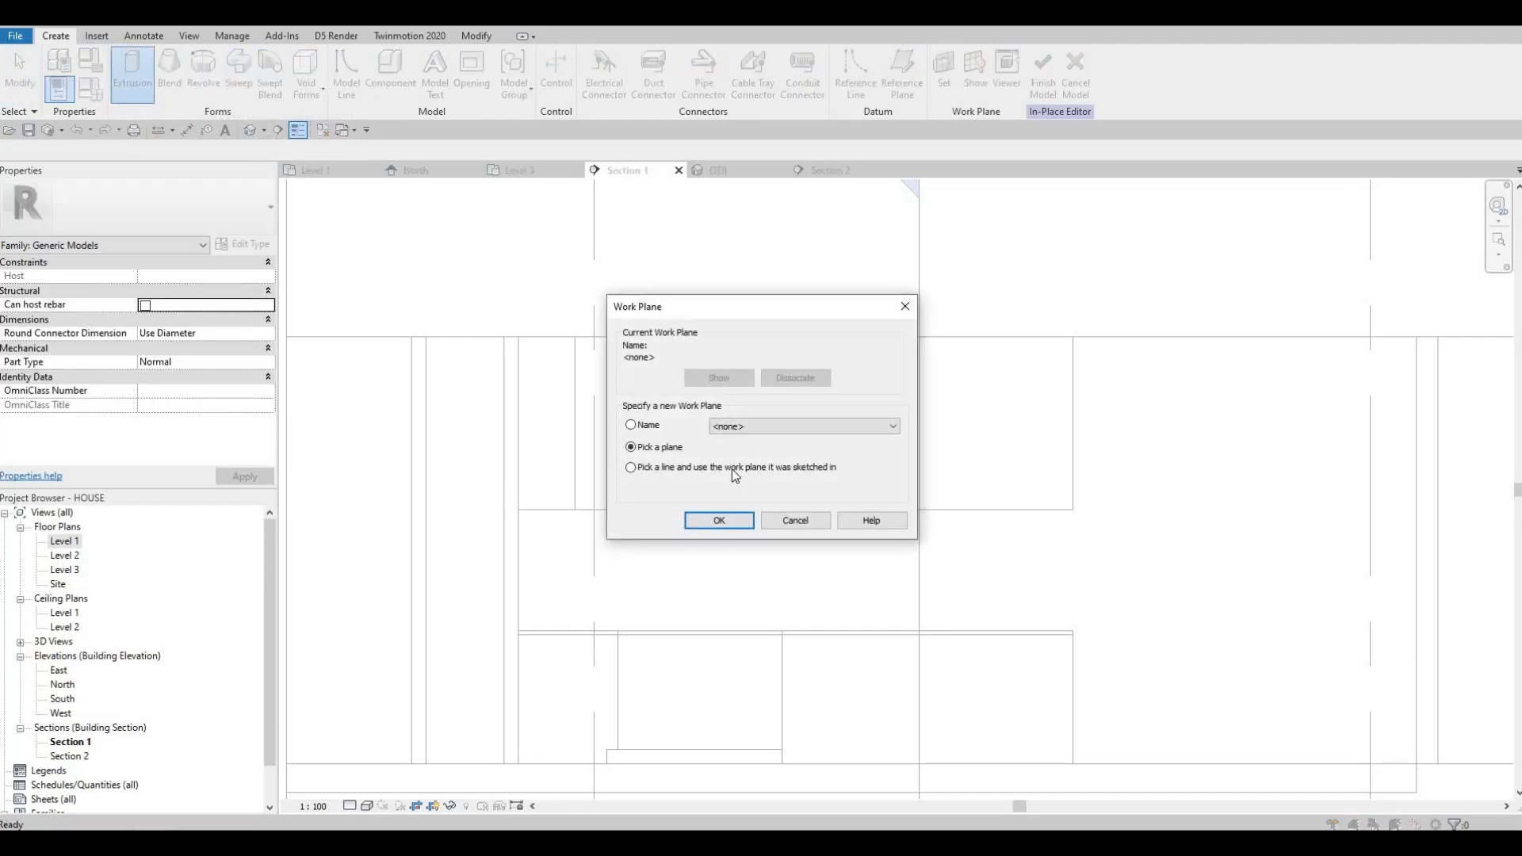
key(Return)
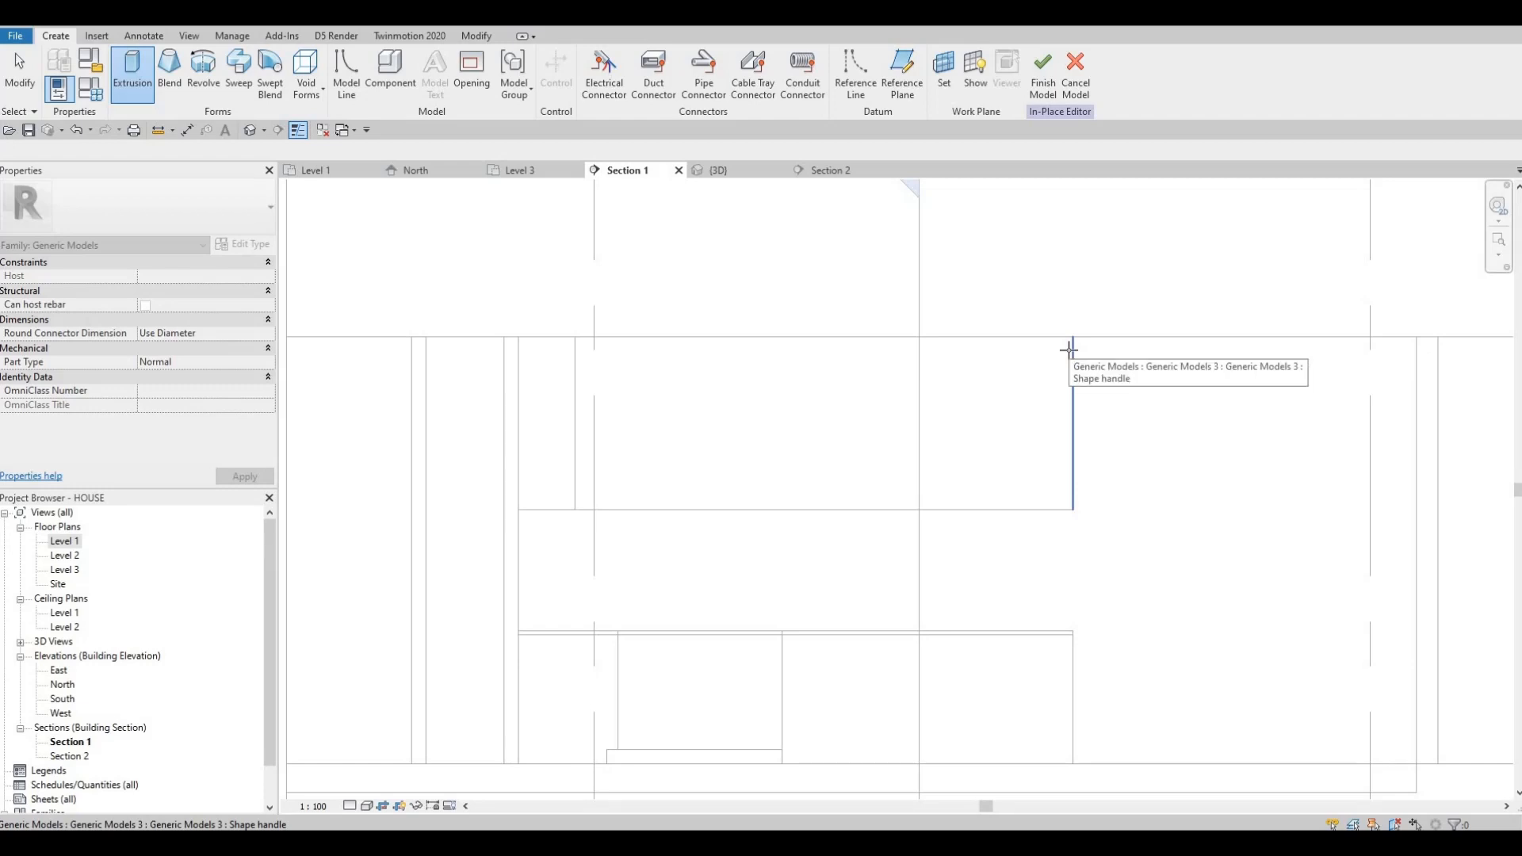
key(Tab)
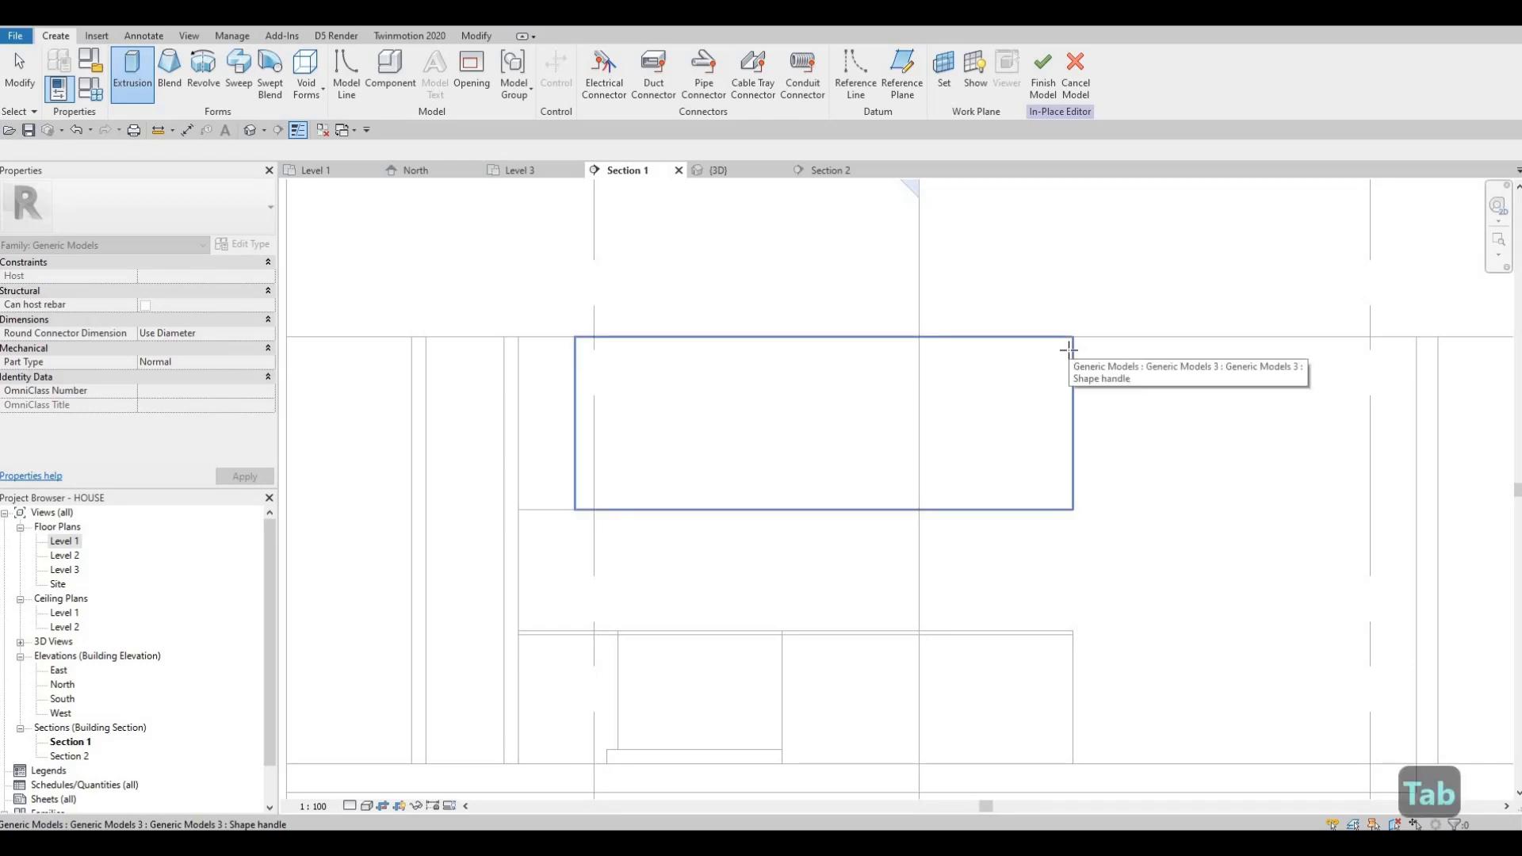
click(836, 401)
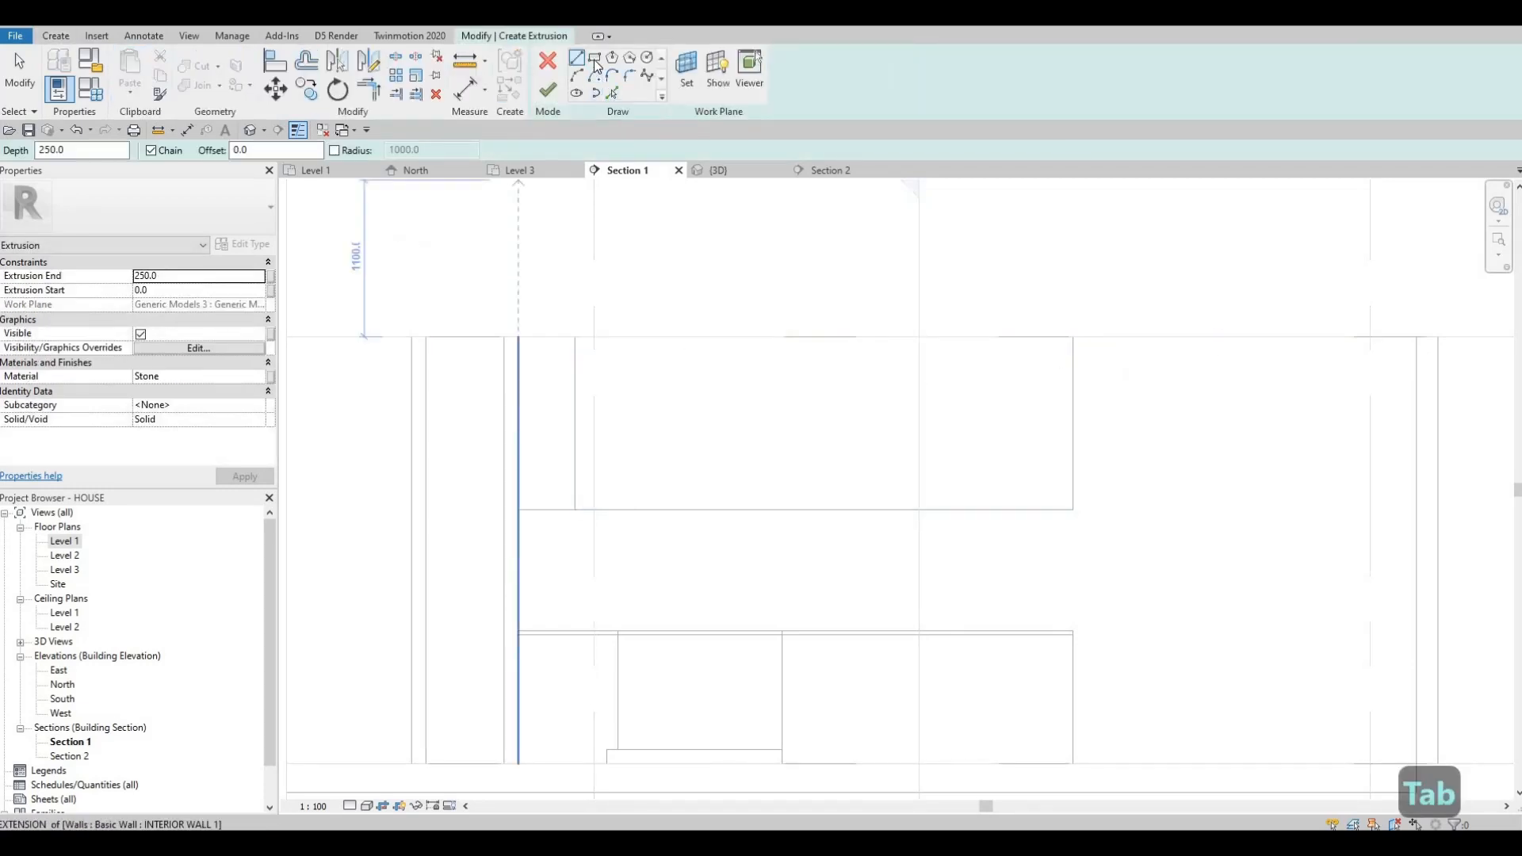
Sketch a rectangle about 3496 by 1215 mm that traces the upper cabinet's front face
scroll(564, 343, up, 3)
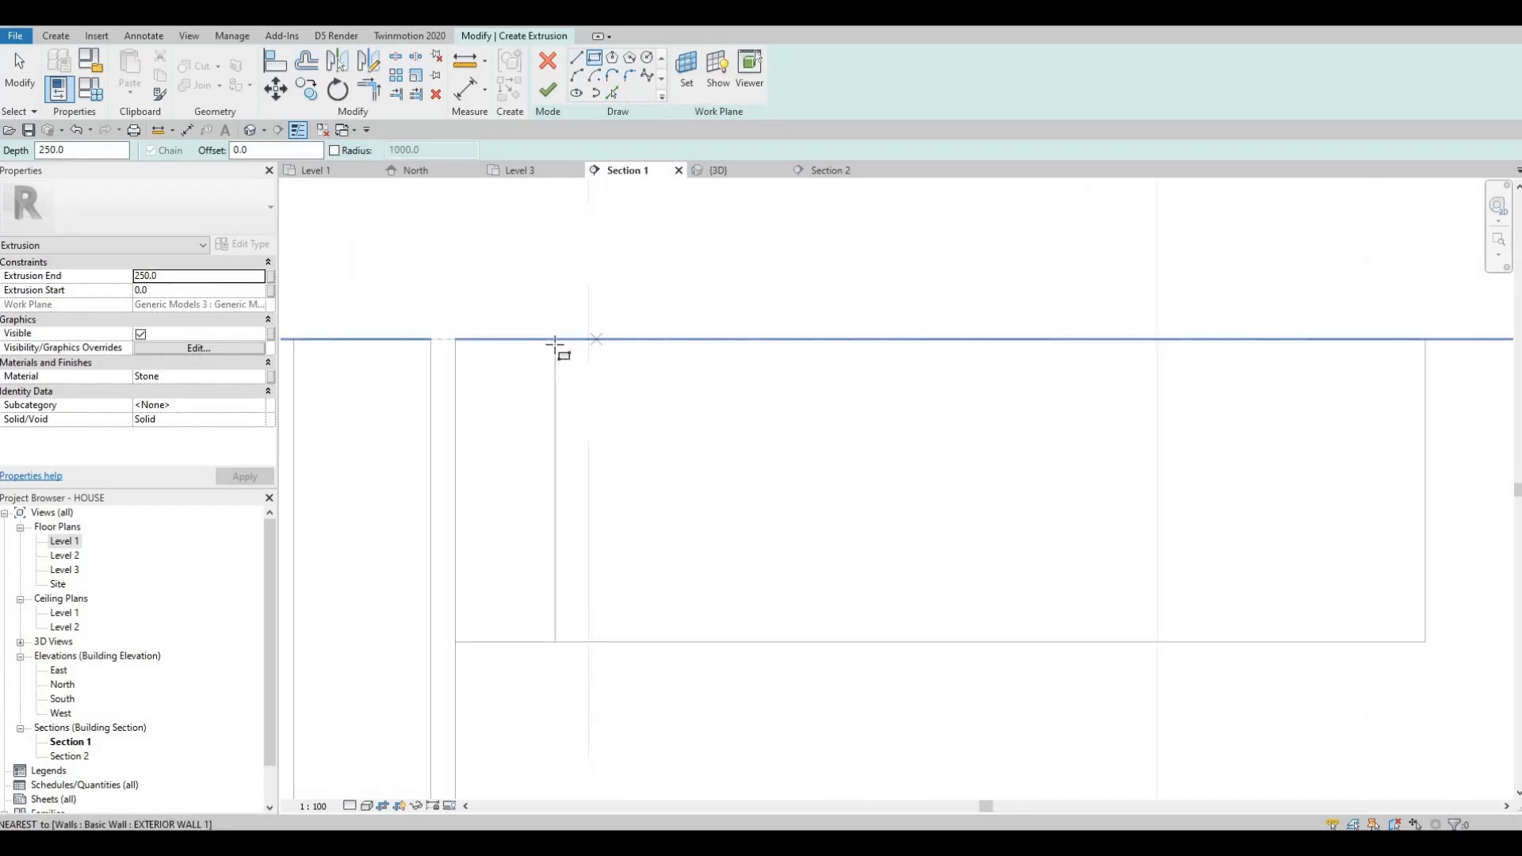
click(555, 339)
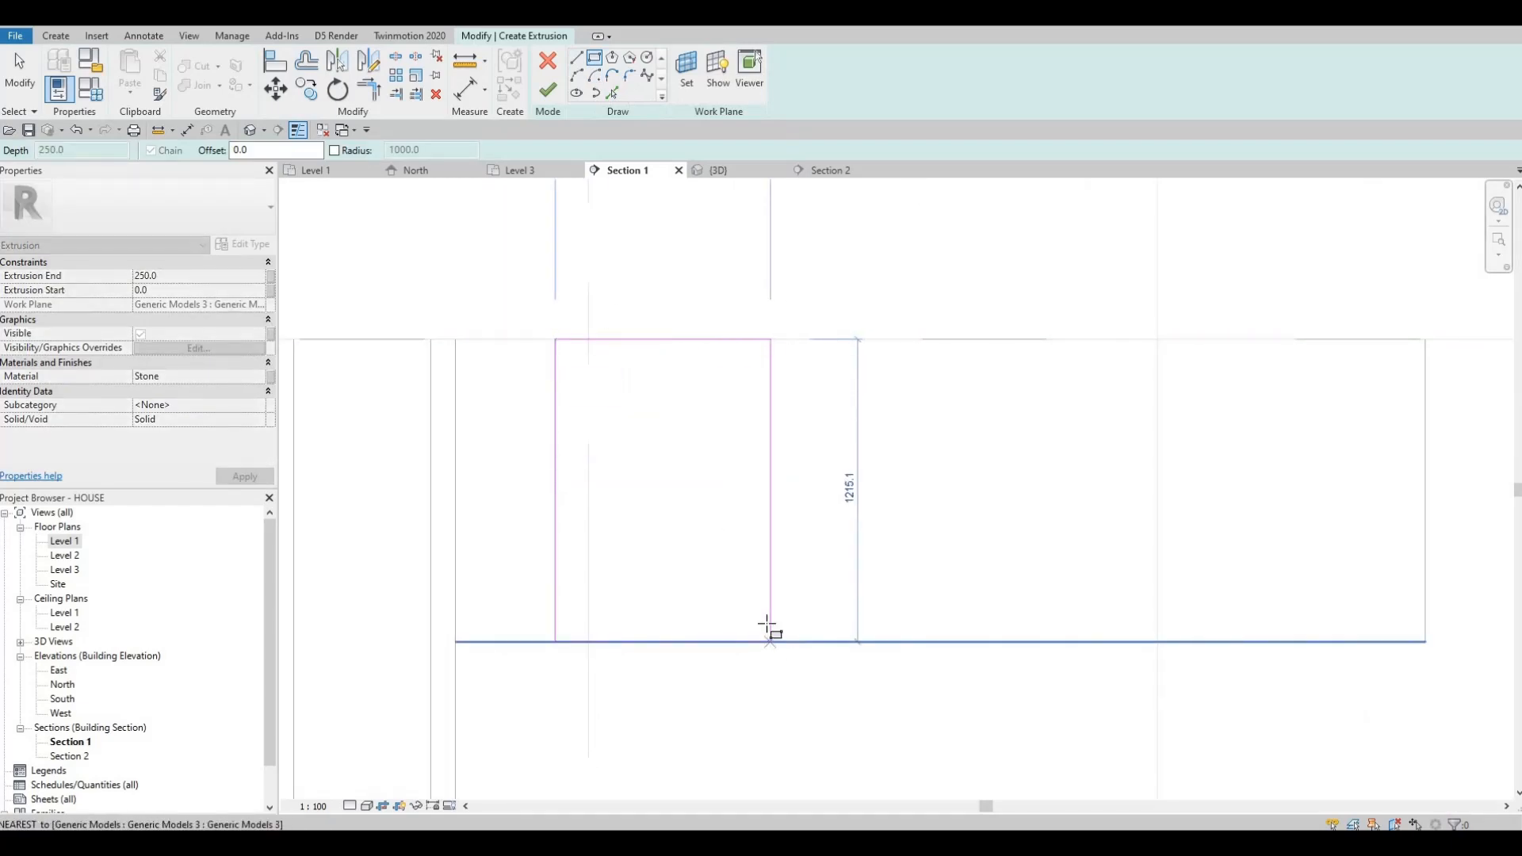
scroll(774, 632, down, 3)
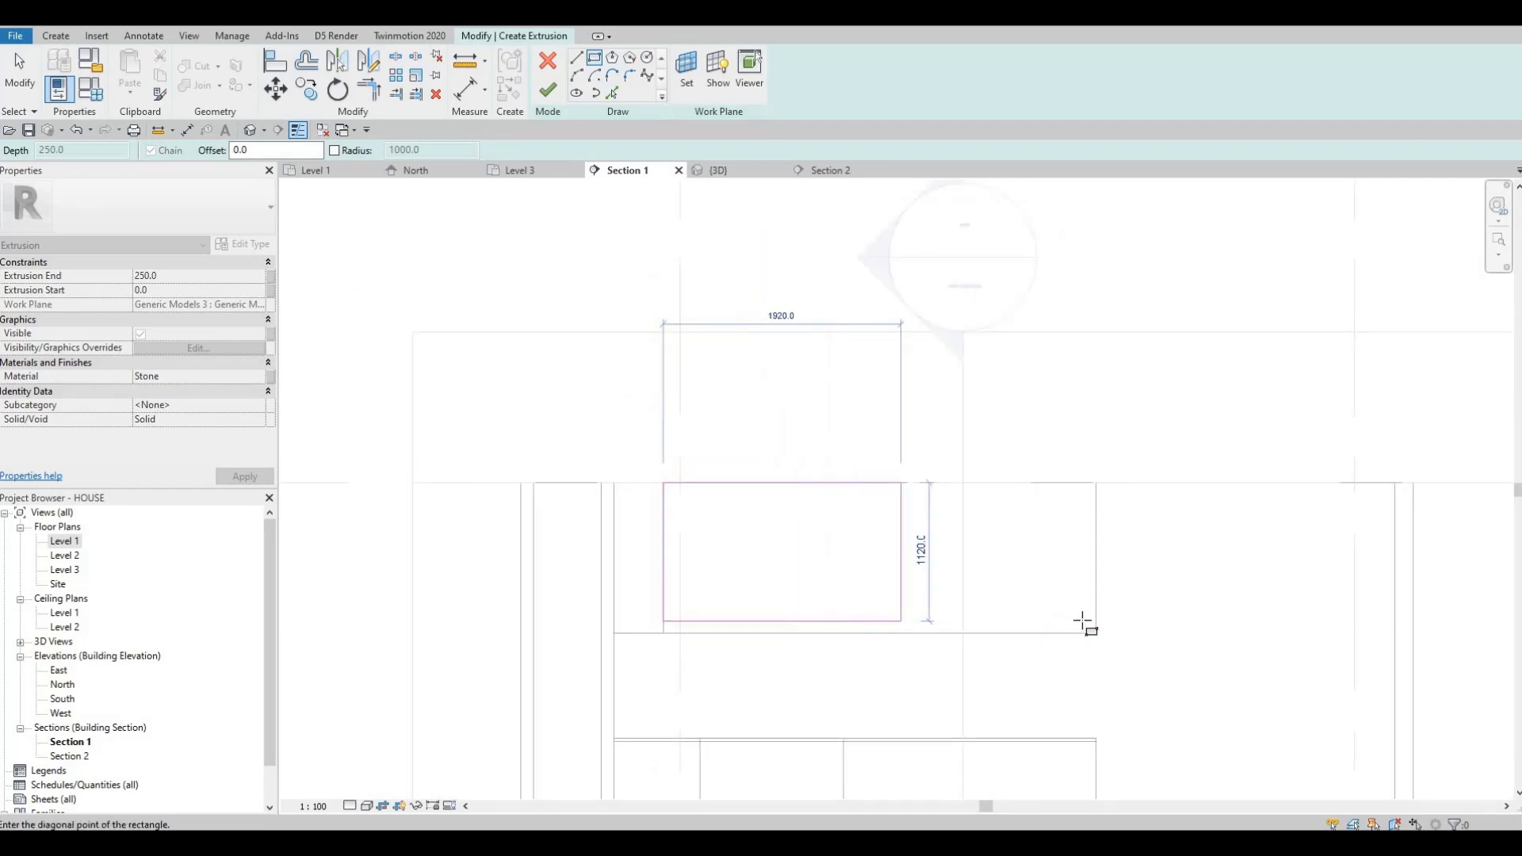
click(730, 602)
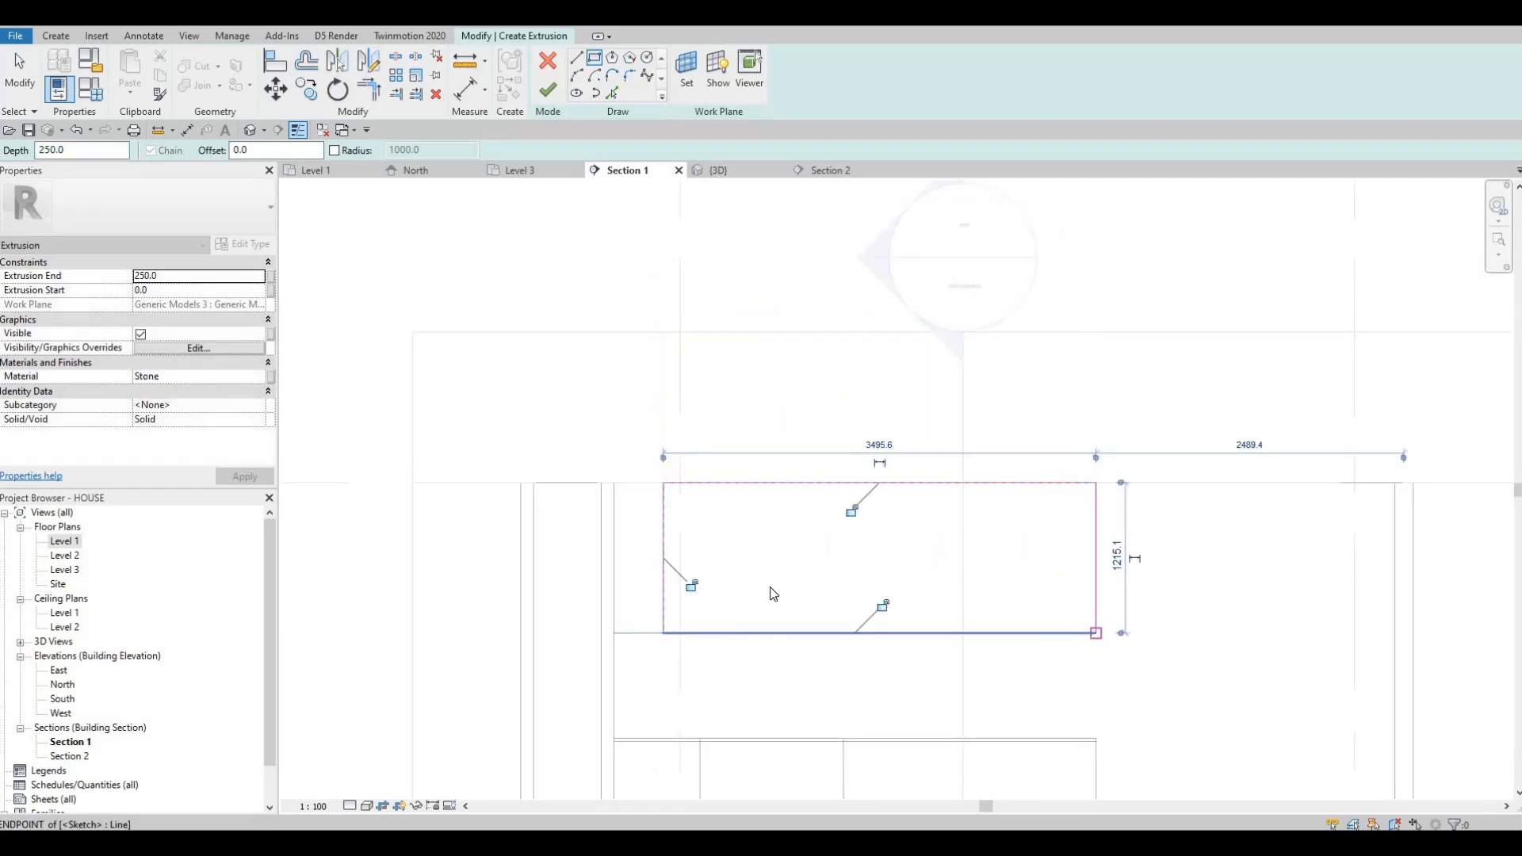
key(Escape)
key(Escape)
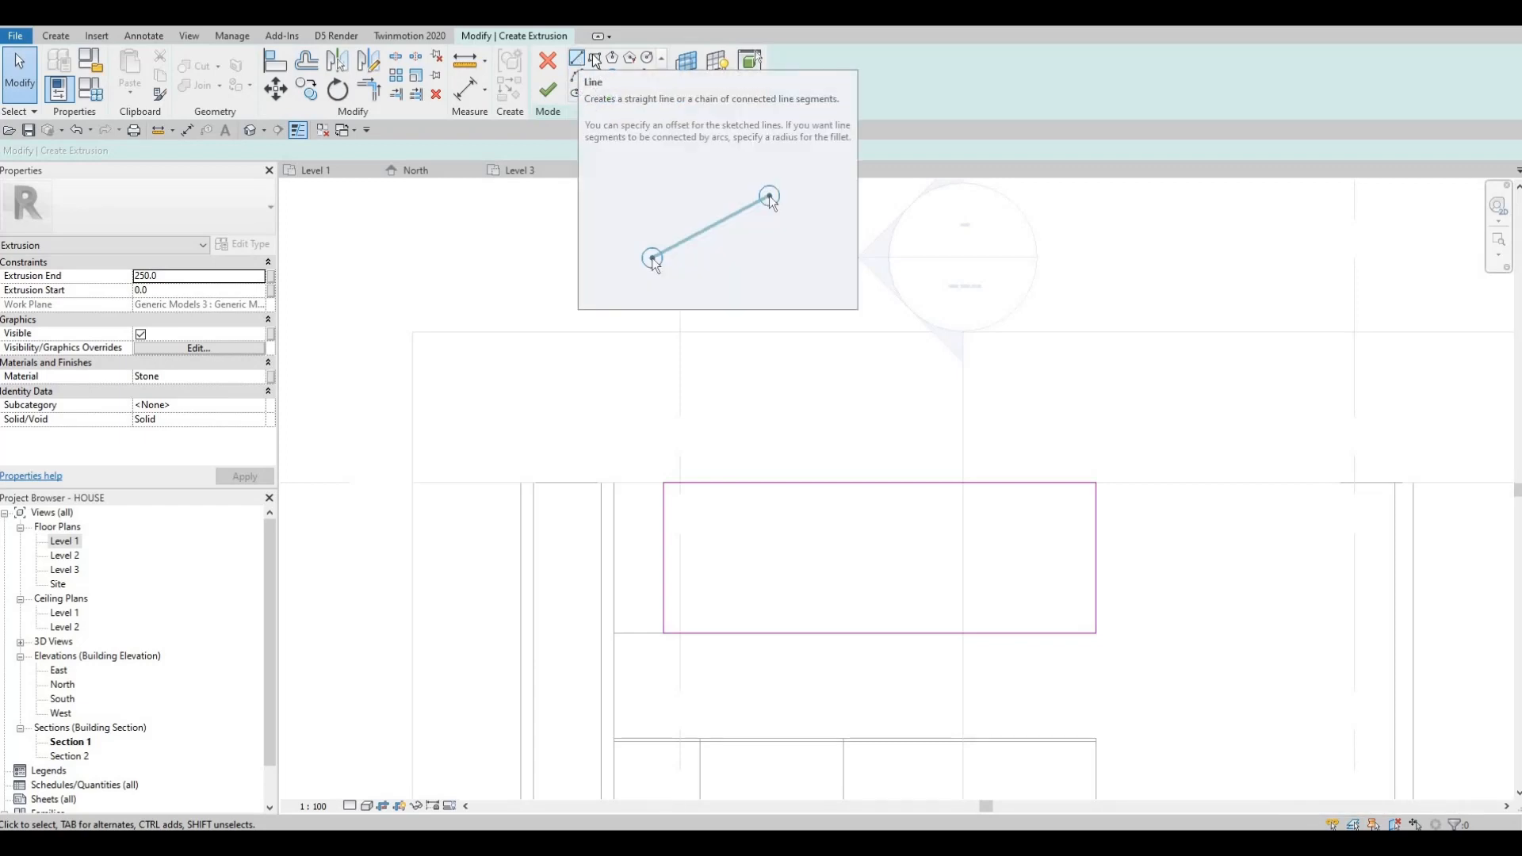
Sketch a narrow vertical rectangle about 34 mm wide across the full height of the cabinet outline, near its left end
click(594, 57)
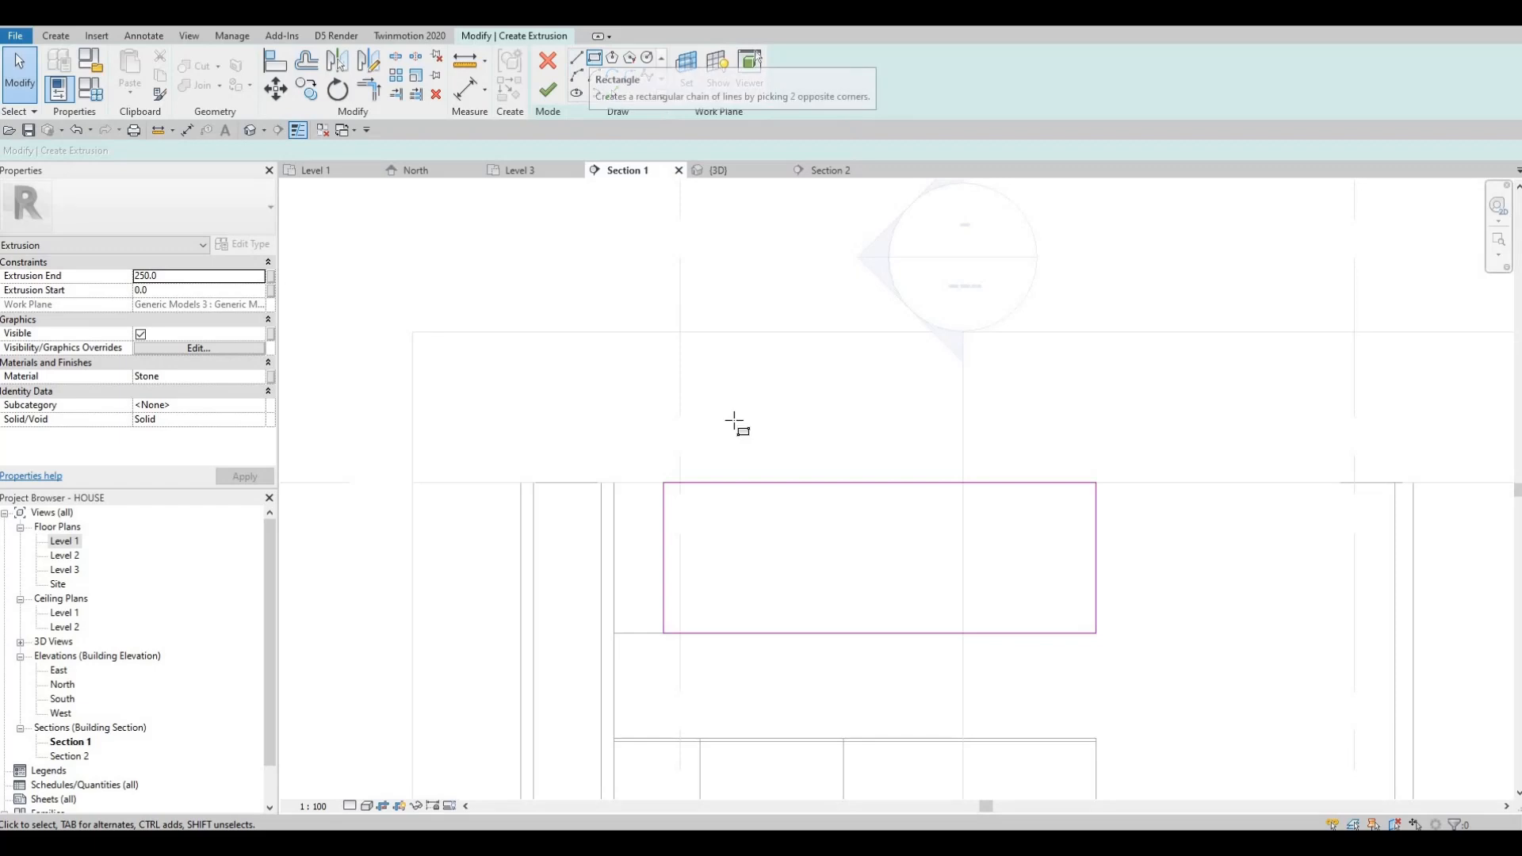
click(761, 482)
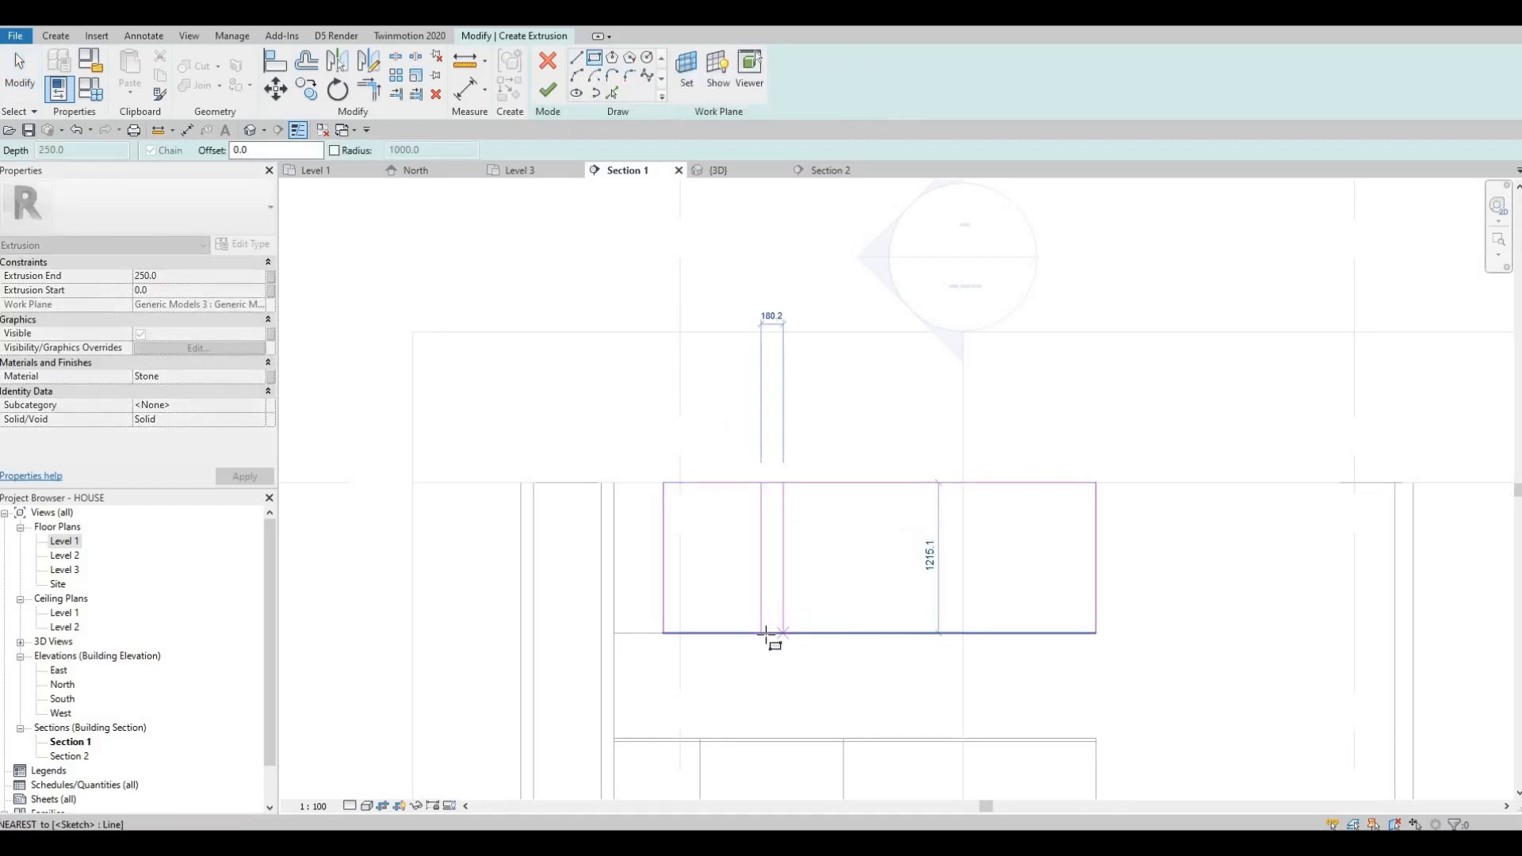
scroll(767, 634, up, 2)
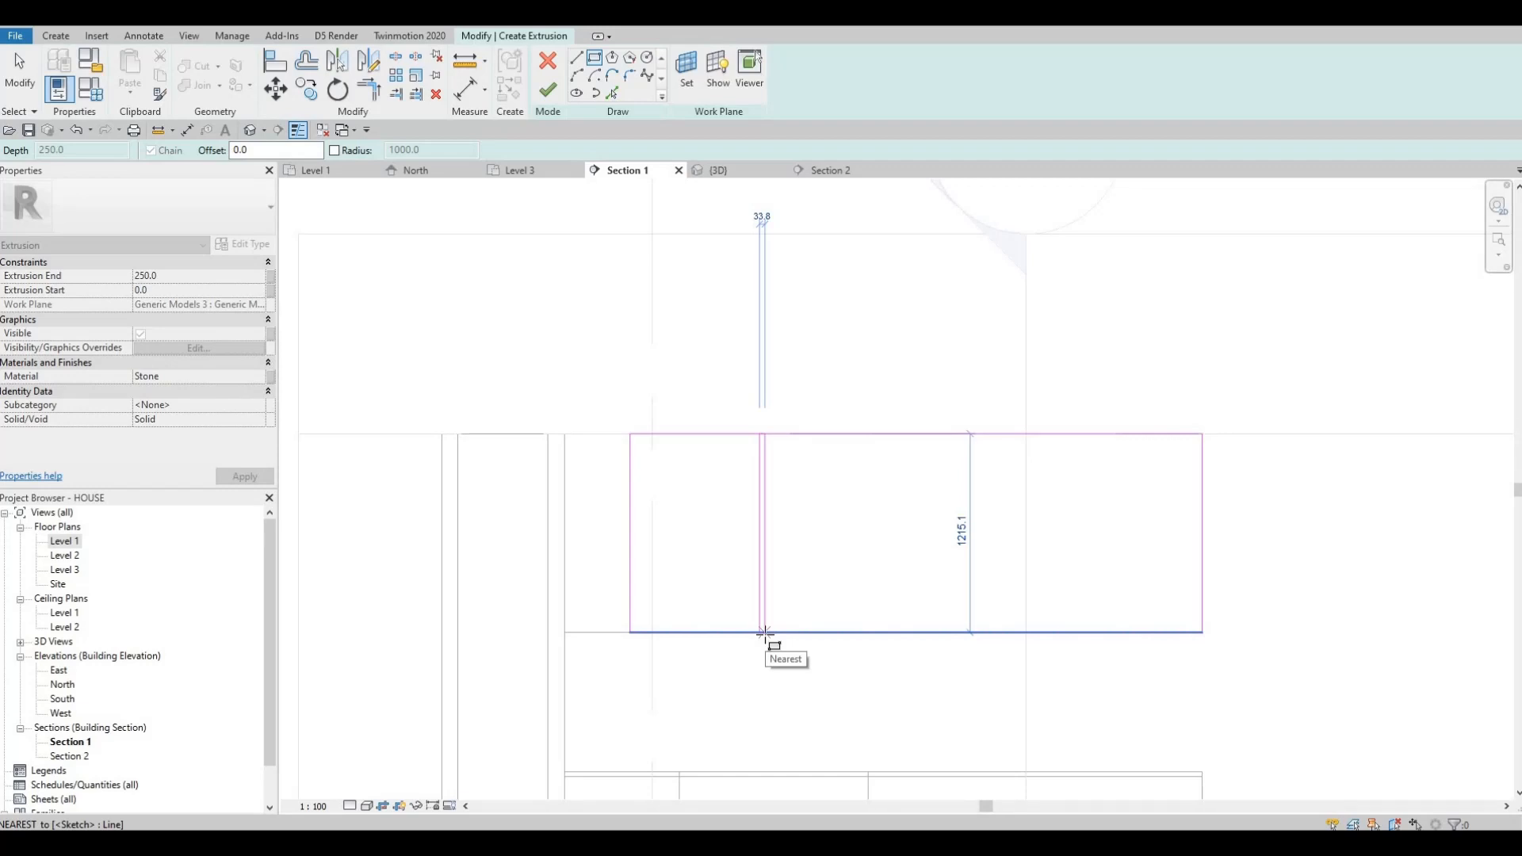
click(764, 634)
key(Escape)
key(Escape)
key(Escape)
key(Escape)
Set the width of the narrow vertical rectangle to 15 mm by moving its left line
scroll(775, 442, up, 3)
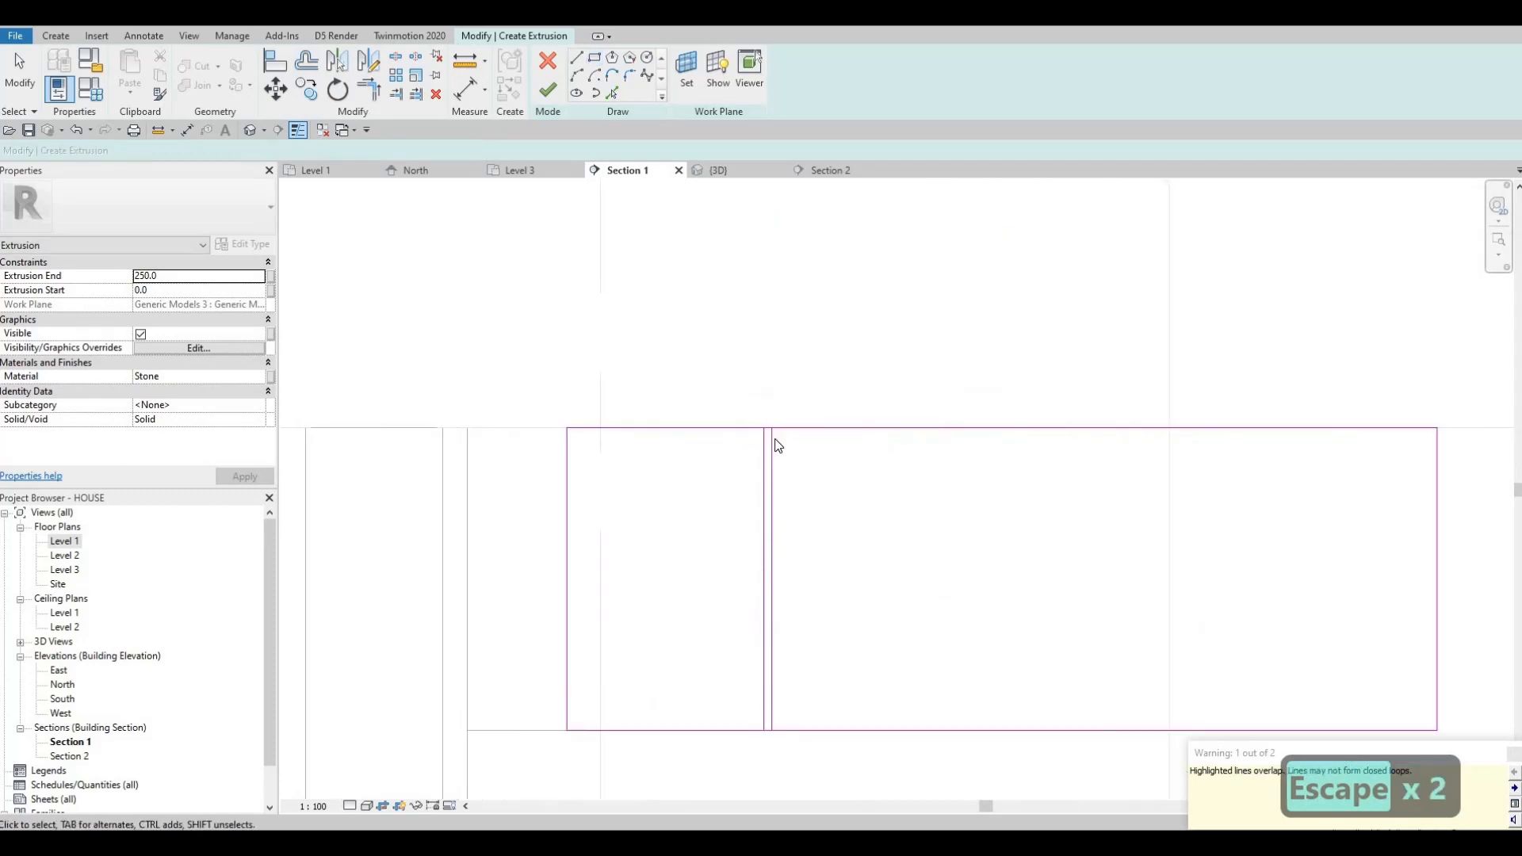
click(767, 443)
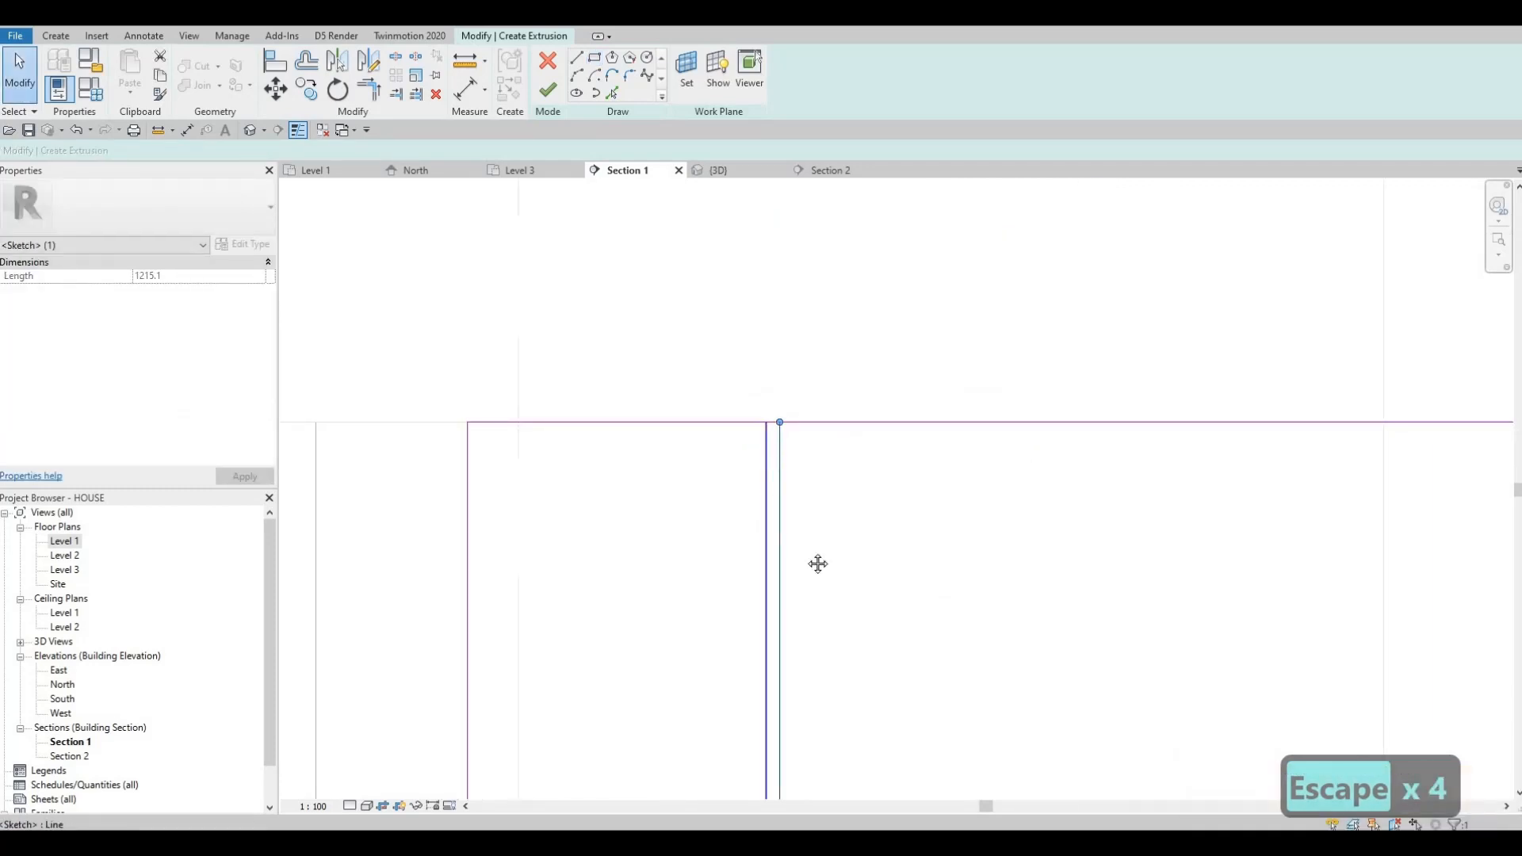
scroll(801, 547, down, 1)
scroll(801, 536, down, 2)
scroll(801, 564, up, 3)
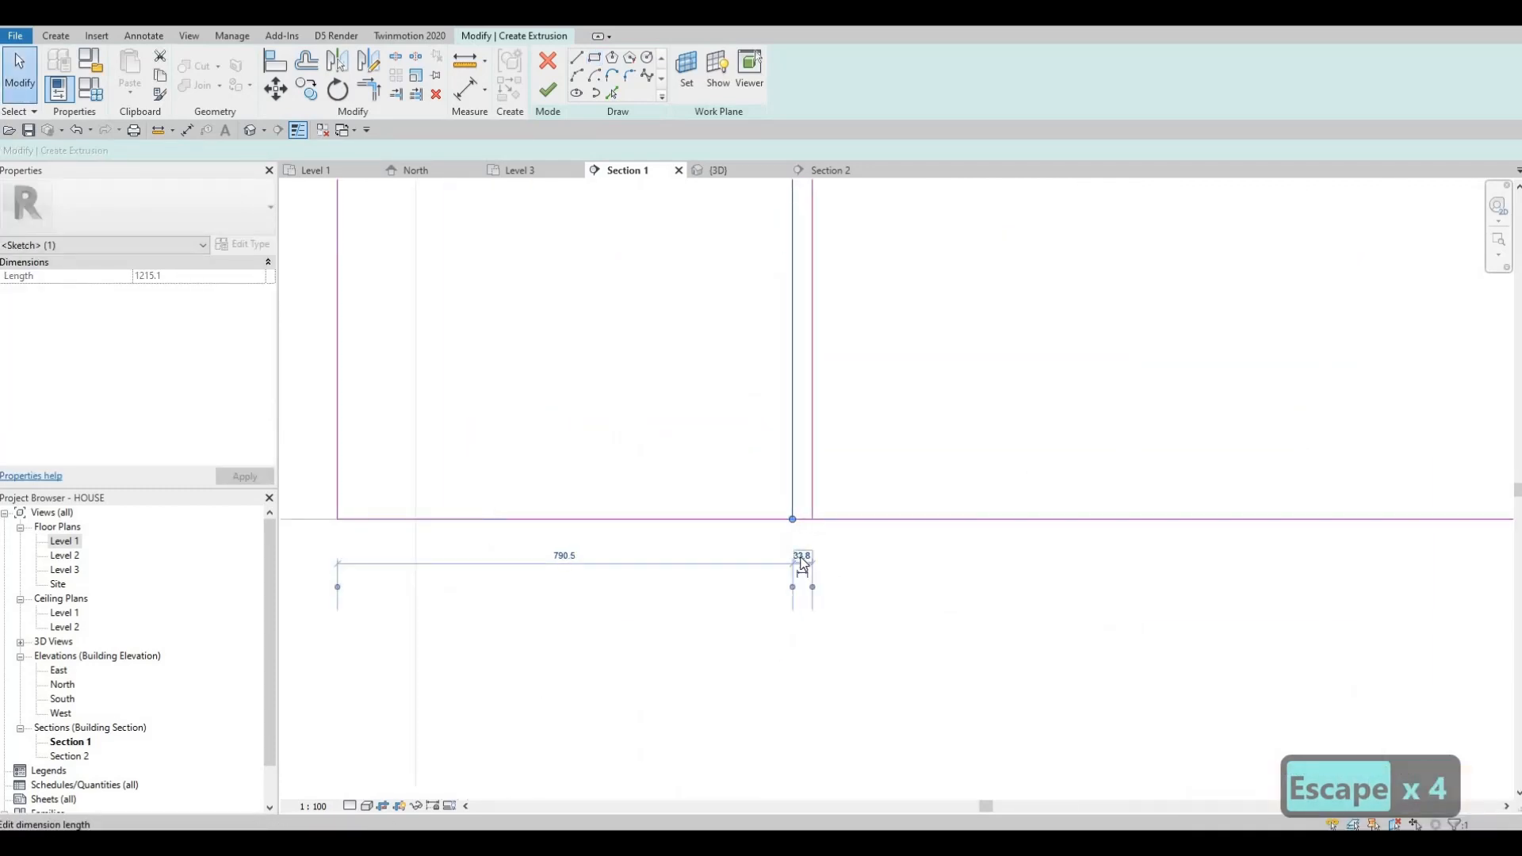
text(1)
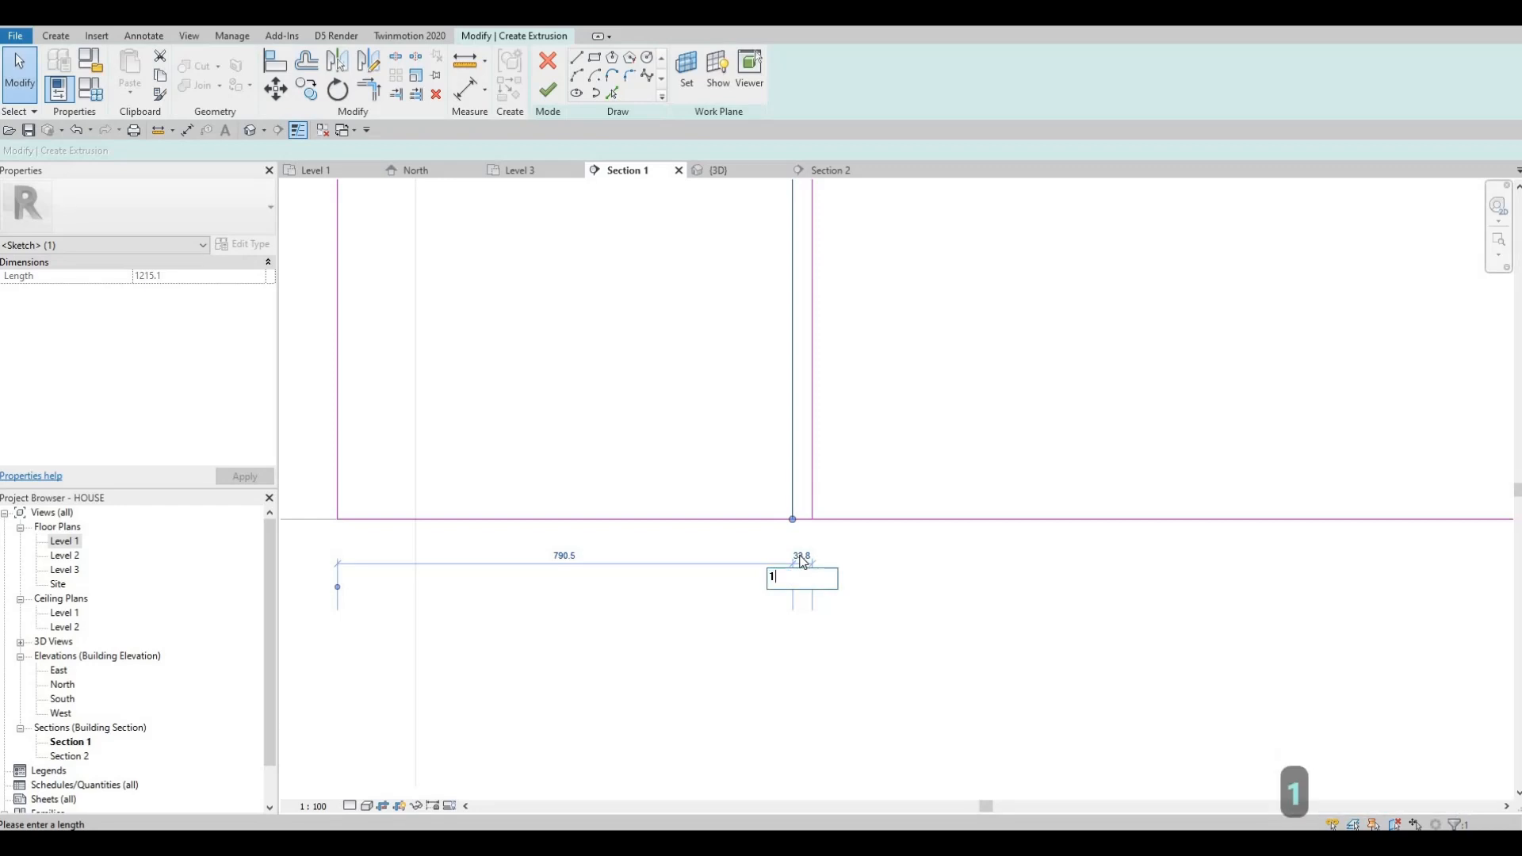
key(Return)
key(Escape)
key(Escape)
scroll(758, 313, down, 2)
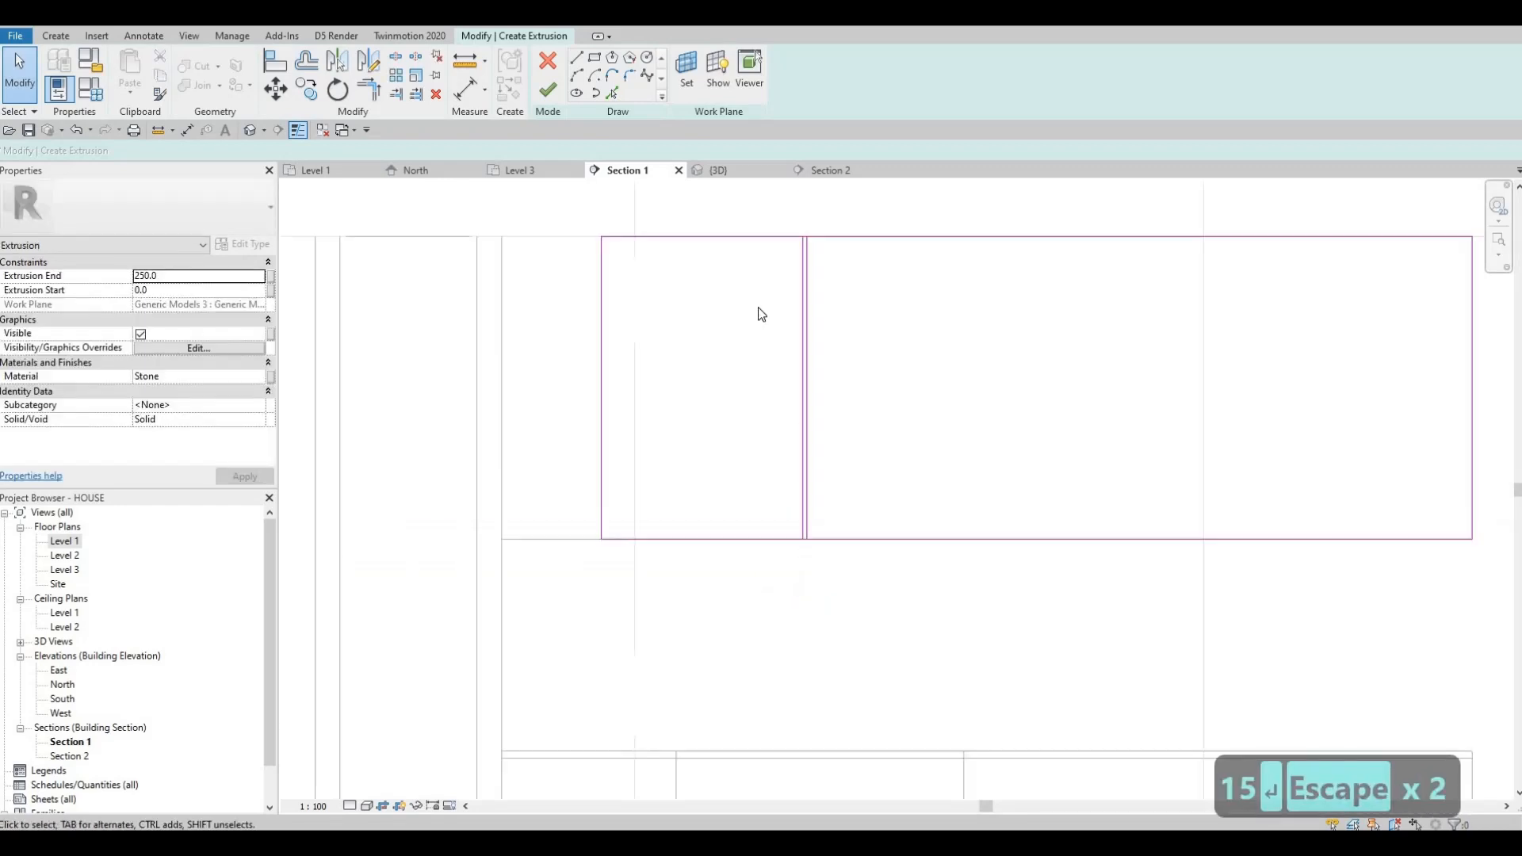
Delete the short overlapping lines at the upper and lower ends of the narrow strip
mouse_move(751, 211)
mouse_down()
mouse_move(841, 341)
mouse_move(861, 569)
mouse_up()
scroll(807, 227, up, 2)
key(Escape)
drag(755, 220, 831, 271)
key(Delete)
key(Escape)
middle_drag(723, 674, 712, 536)
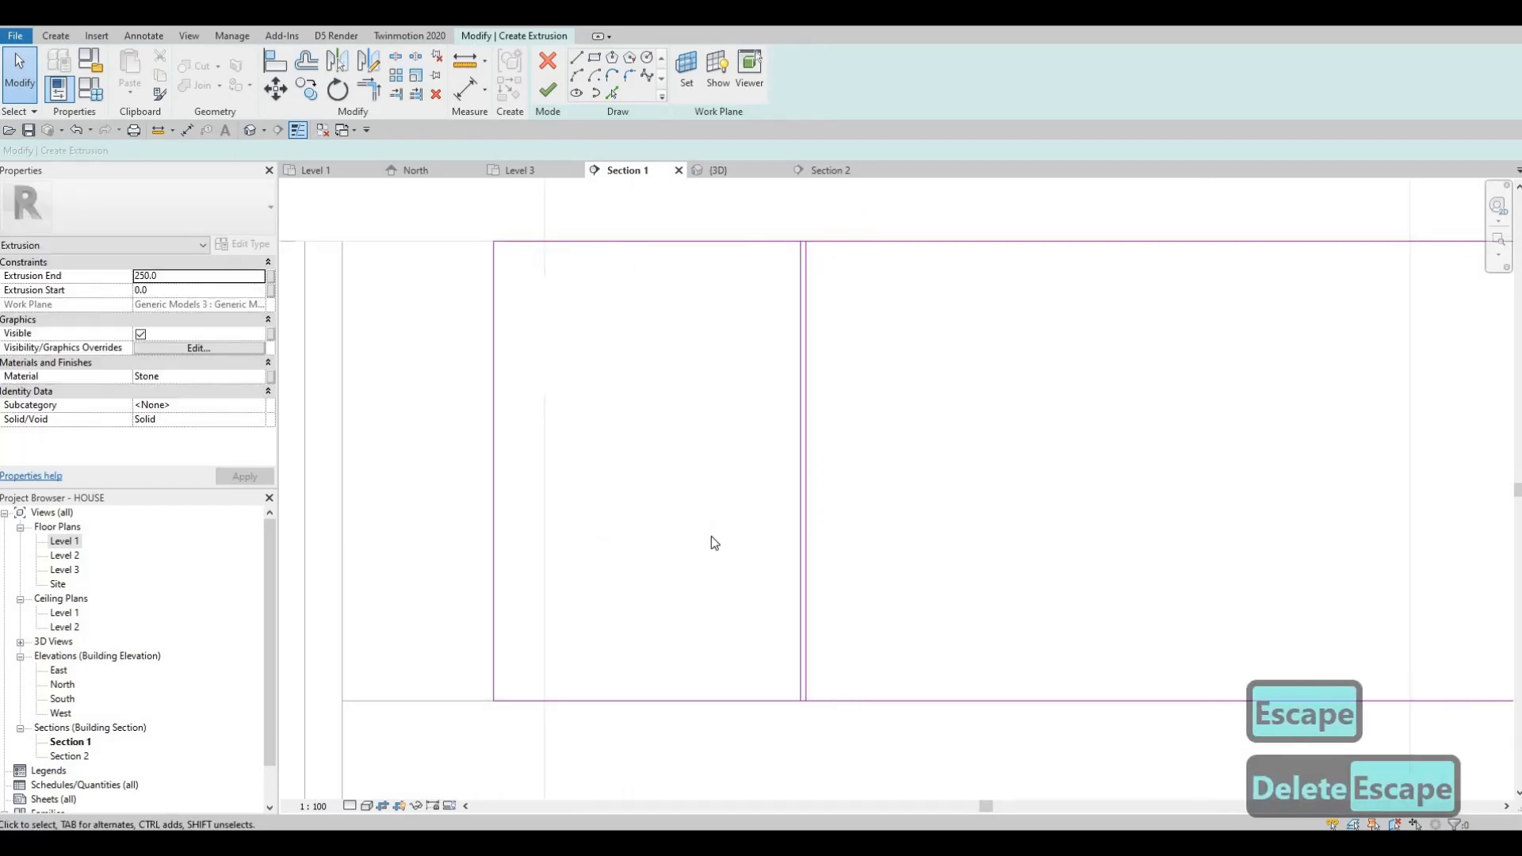
drag(719, 534, 905, 612)
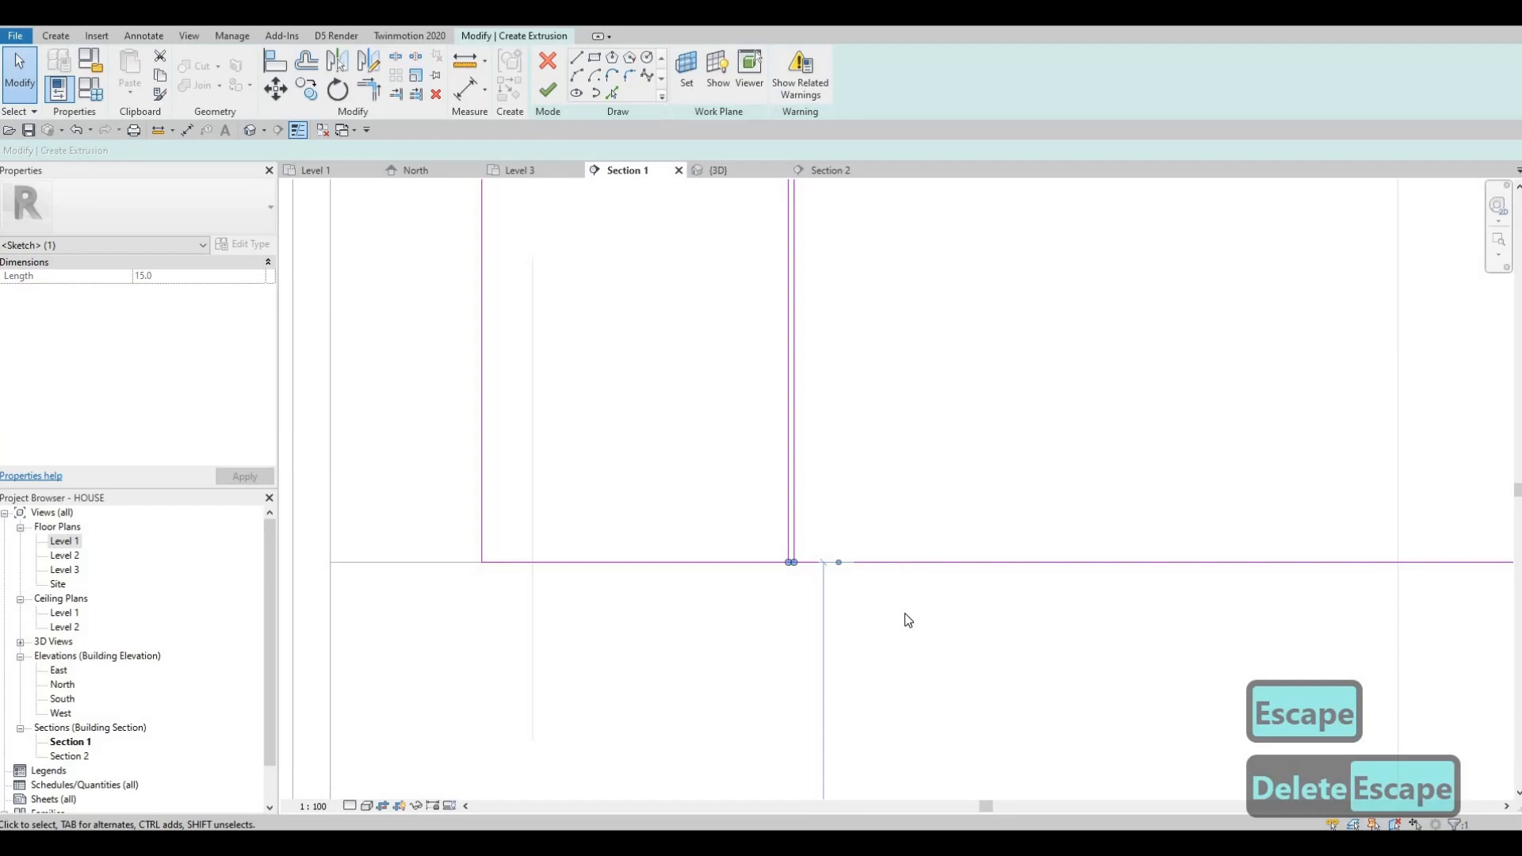
key(Delete)
key(Escape)
key(Escape)
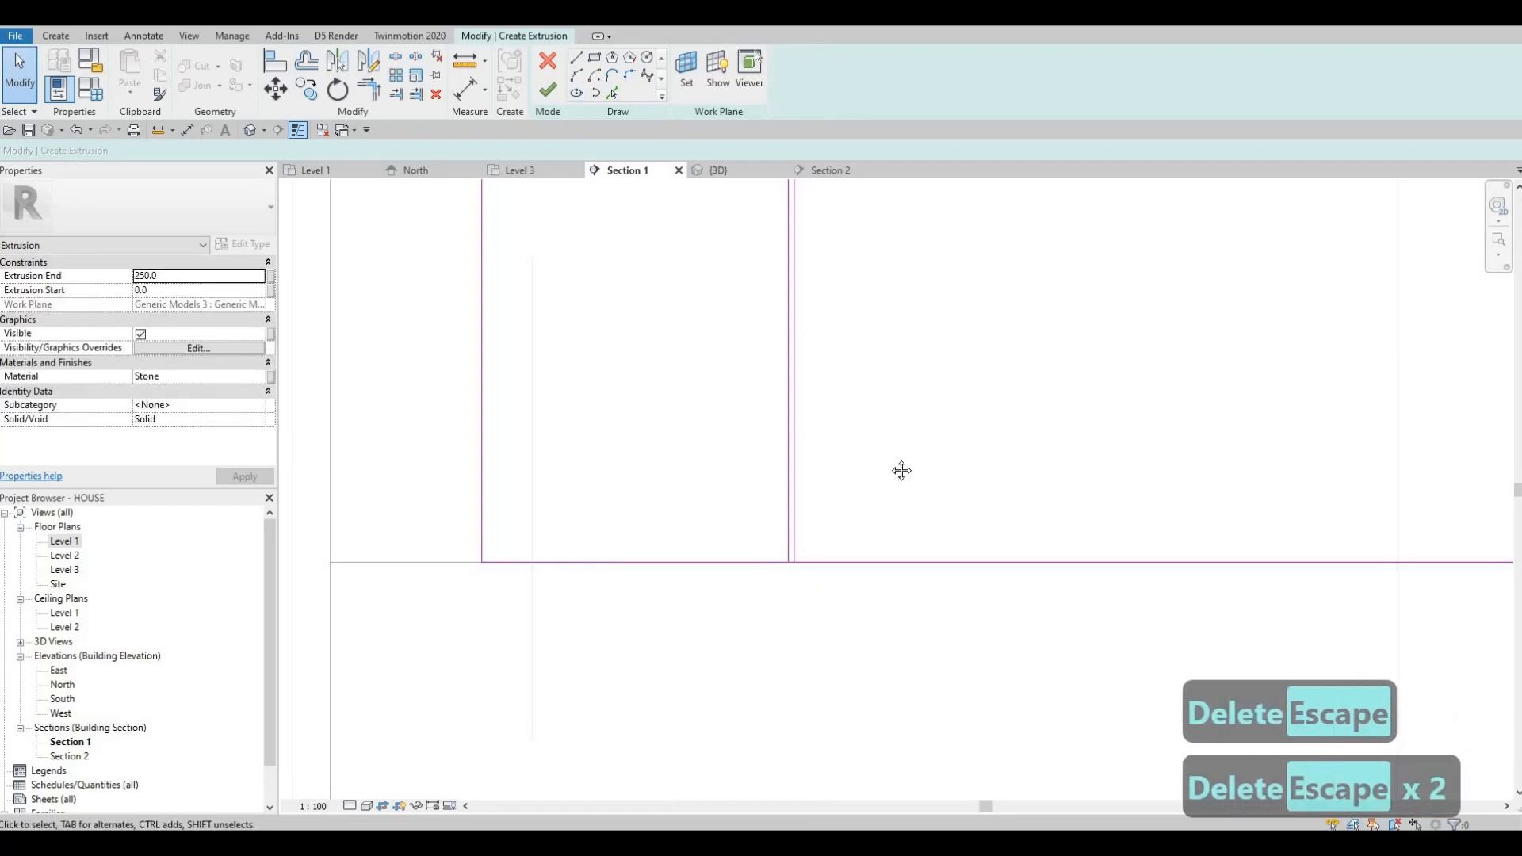
scroll(881, 454, down, 2)
mouse_move(901, 471)
middle_down()
mouse_move(881, 454)
mouse_move(816, 482)
middle_up()
middle_drag(812, 401, 743, 391)
middle_drag(659, 234, 616, 238)
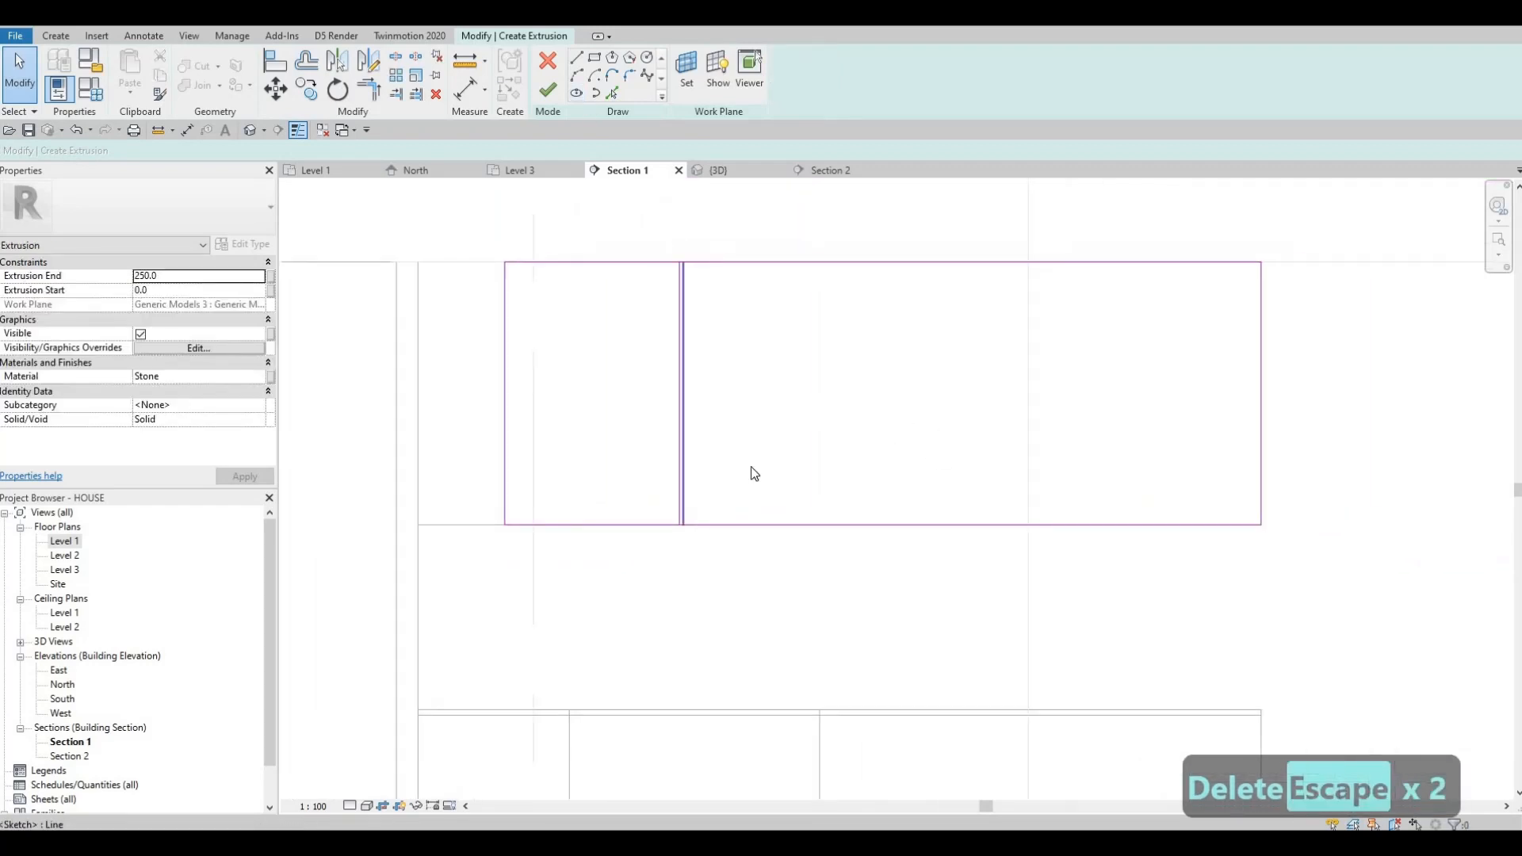
drag(757, 594, 656, 231)
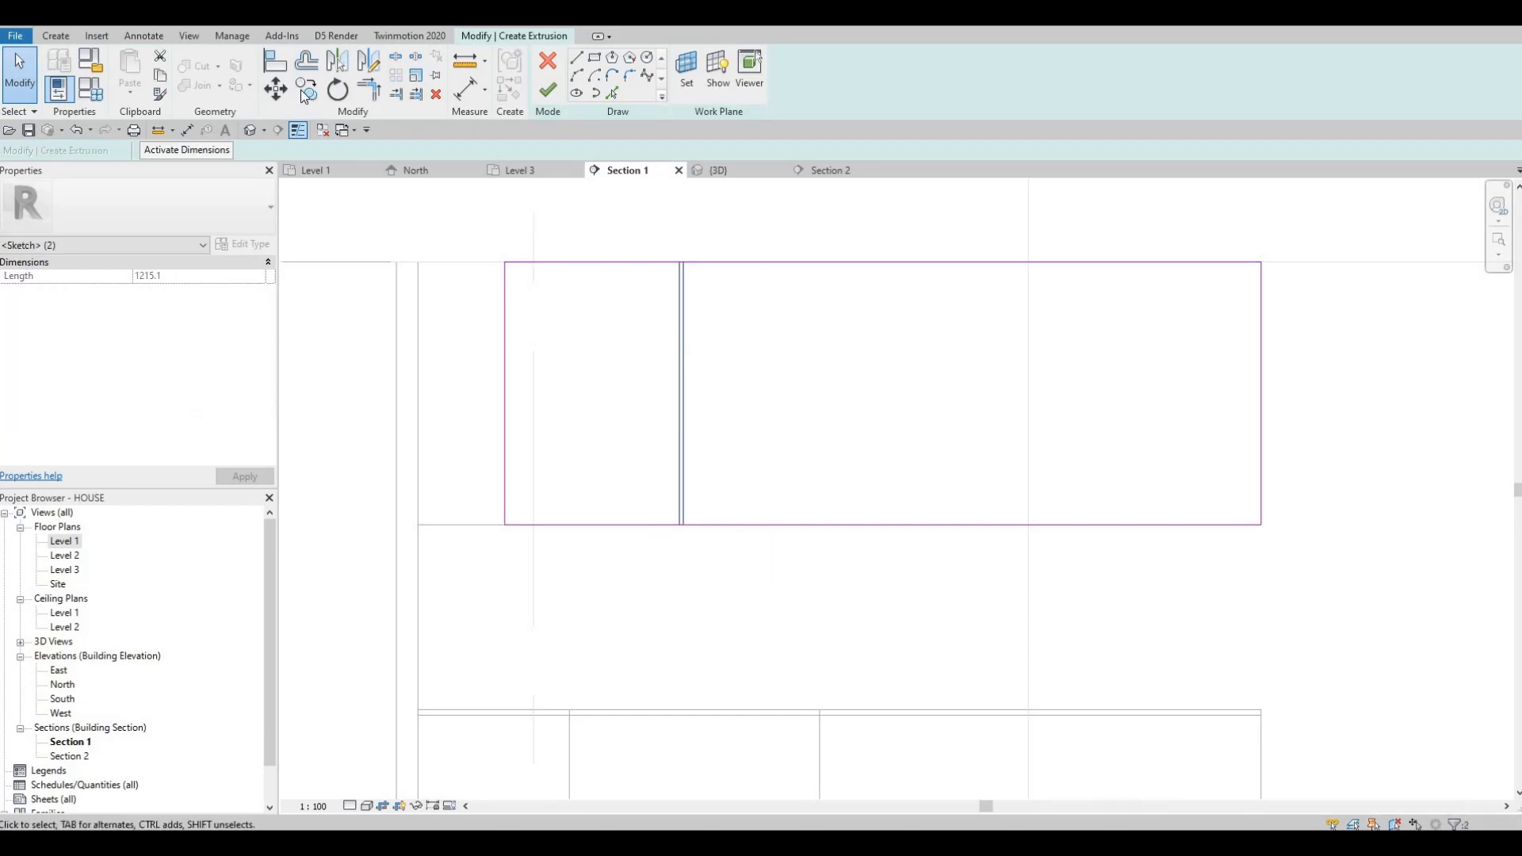
click(337, 89)
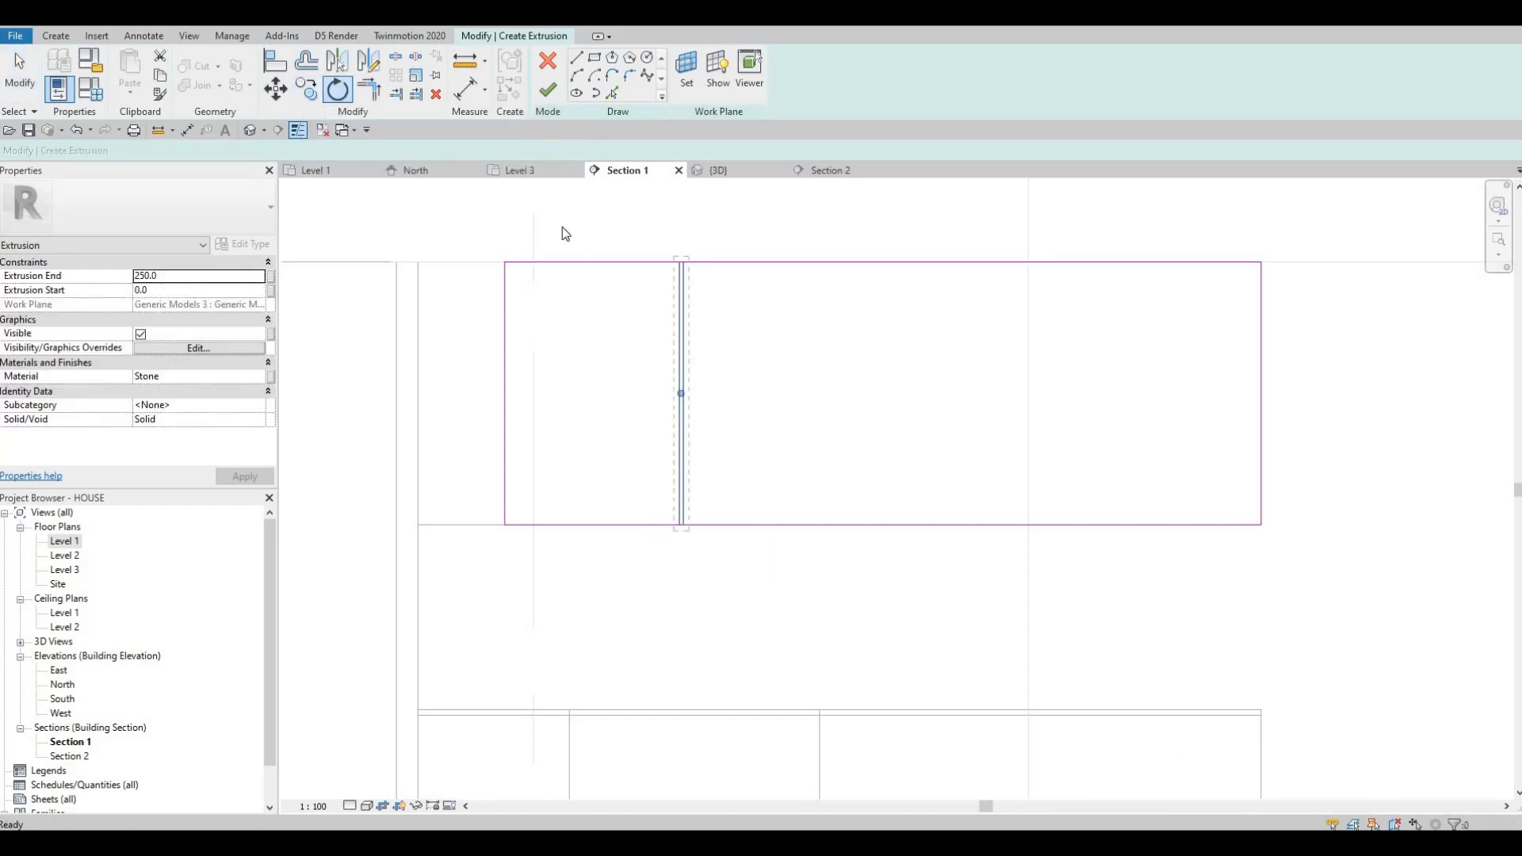
key(Escape)
key(Escape)
Copy the 15 mm strip's two vertical lines three times along the cabinet's upper edge, placing the last copy about 600 mm beyond the previous one
drag(742, 588, 623, 219)
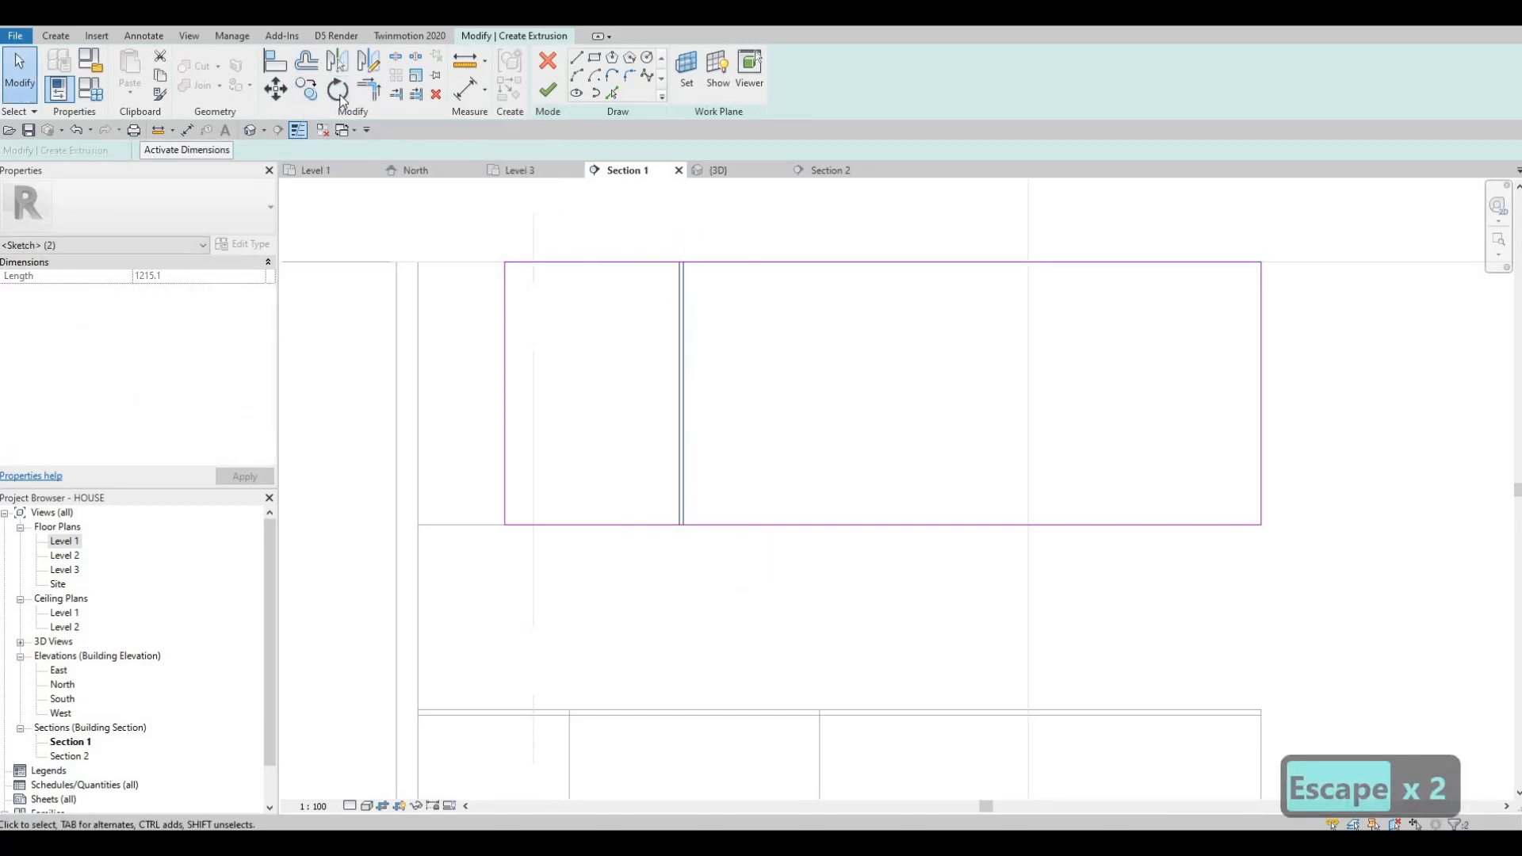
key(m)
key(v)
scroll(688, 261, up, 4)
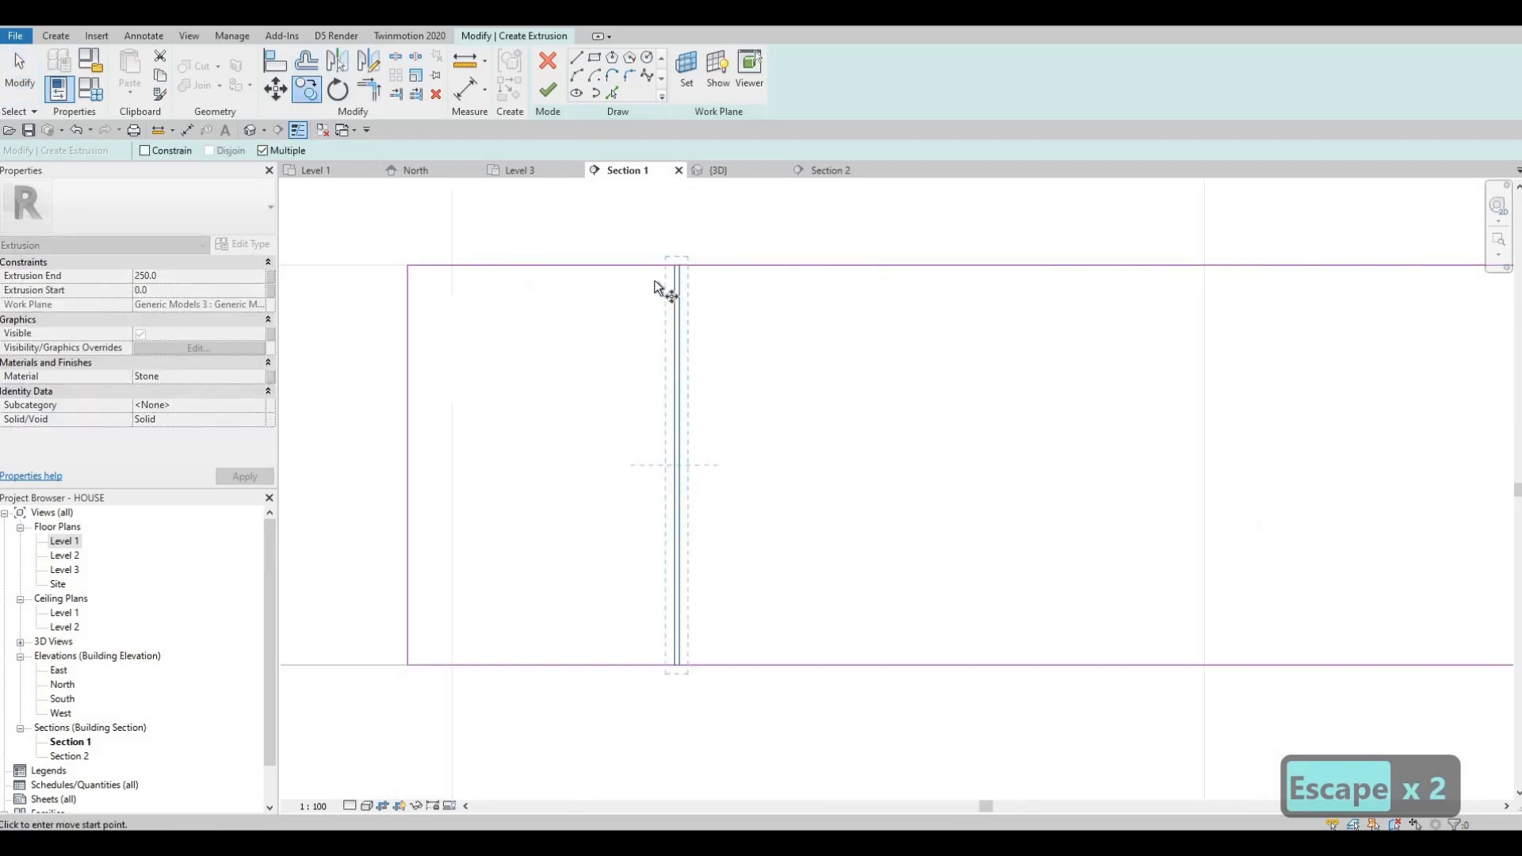
scroll(665, 284, up, 2)
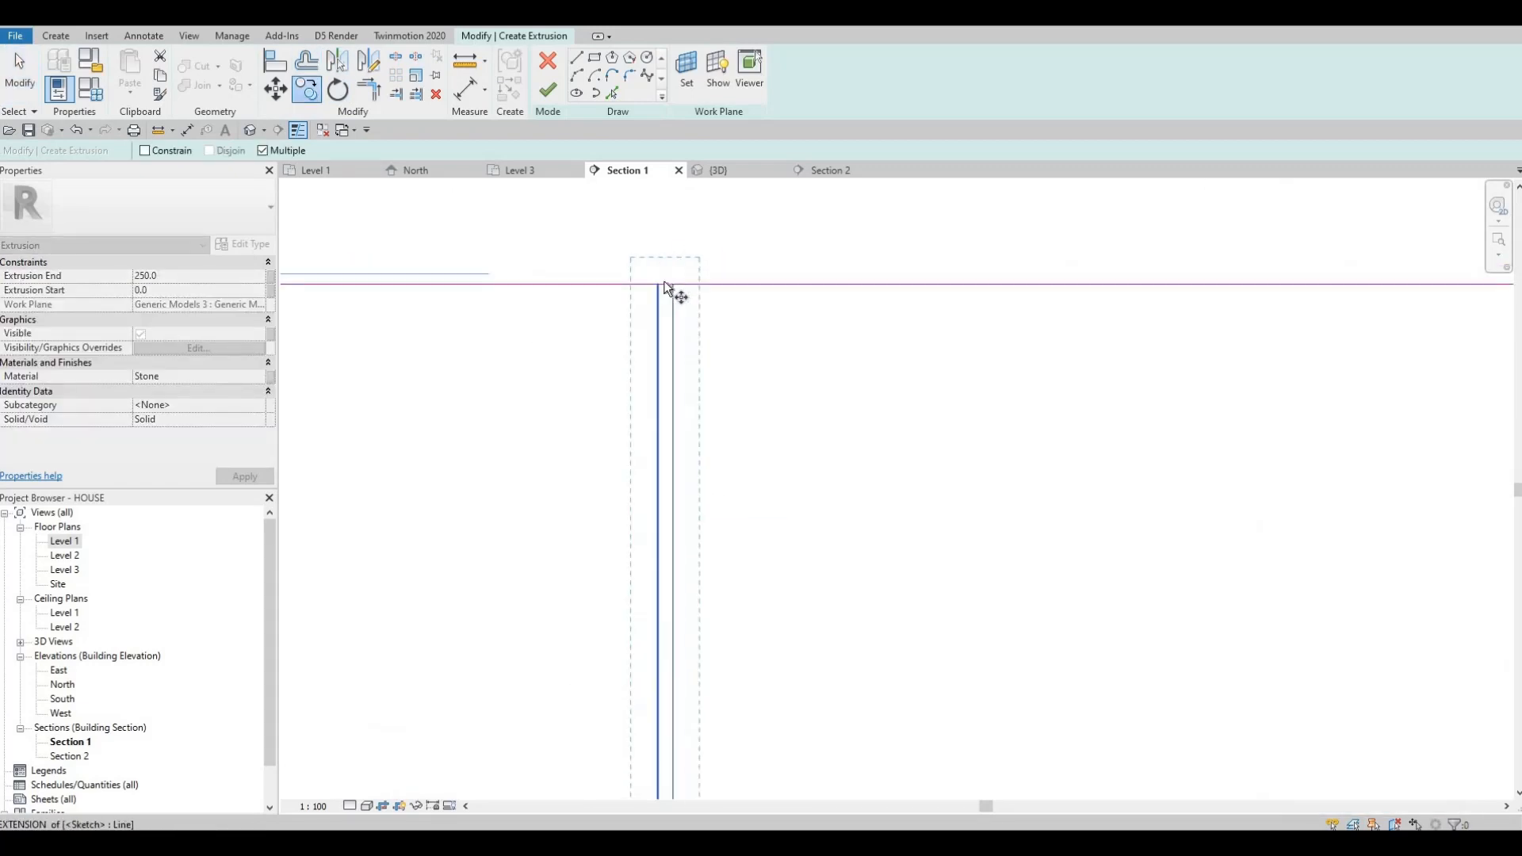
click(657, 285)
scroll(901, 248, down, 4)
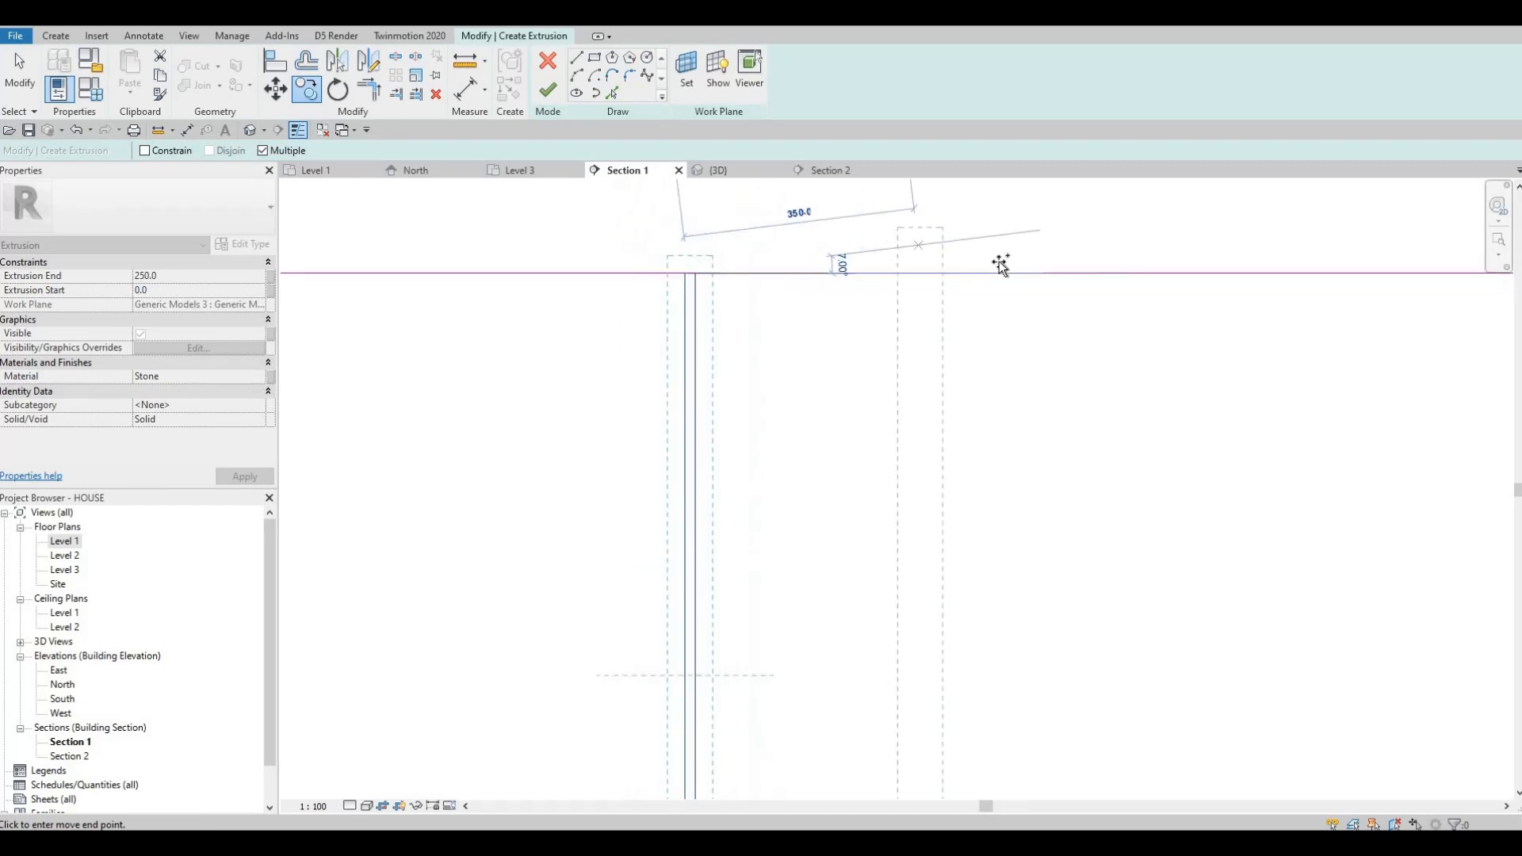
scroll(947, 270, down, 2)
click(958, 269)
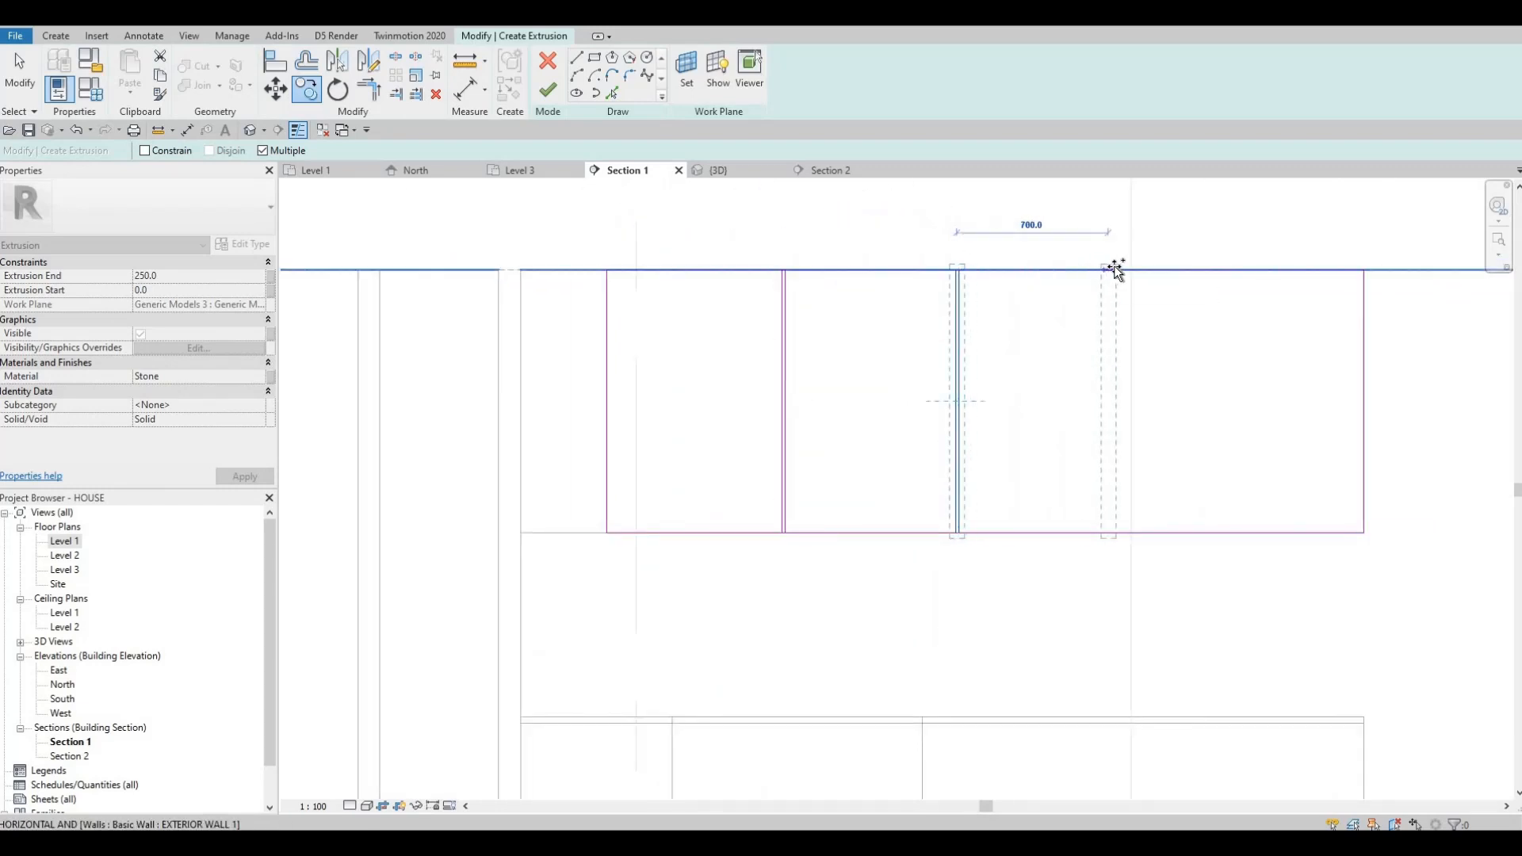
click(1170, 271)
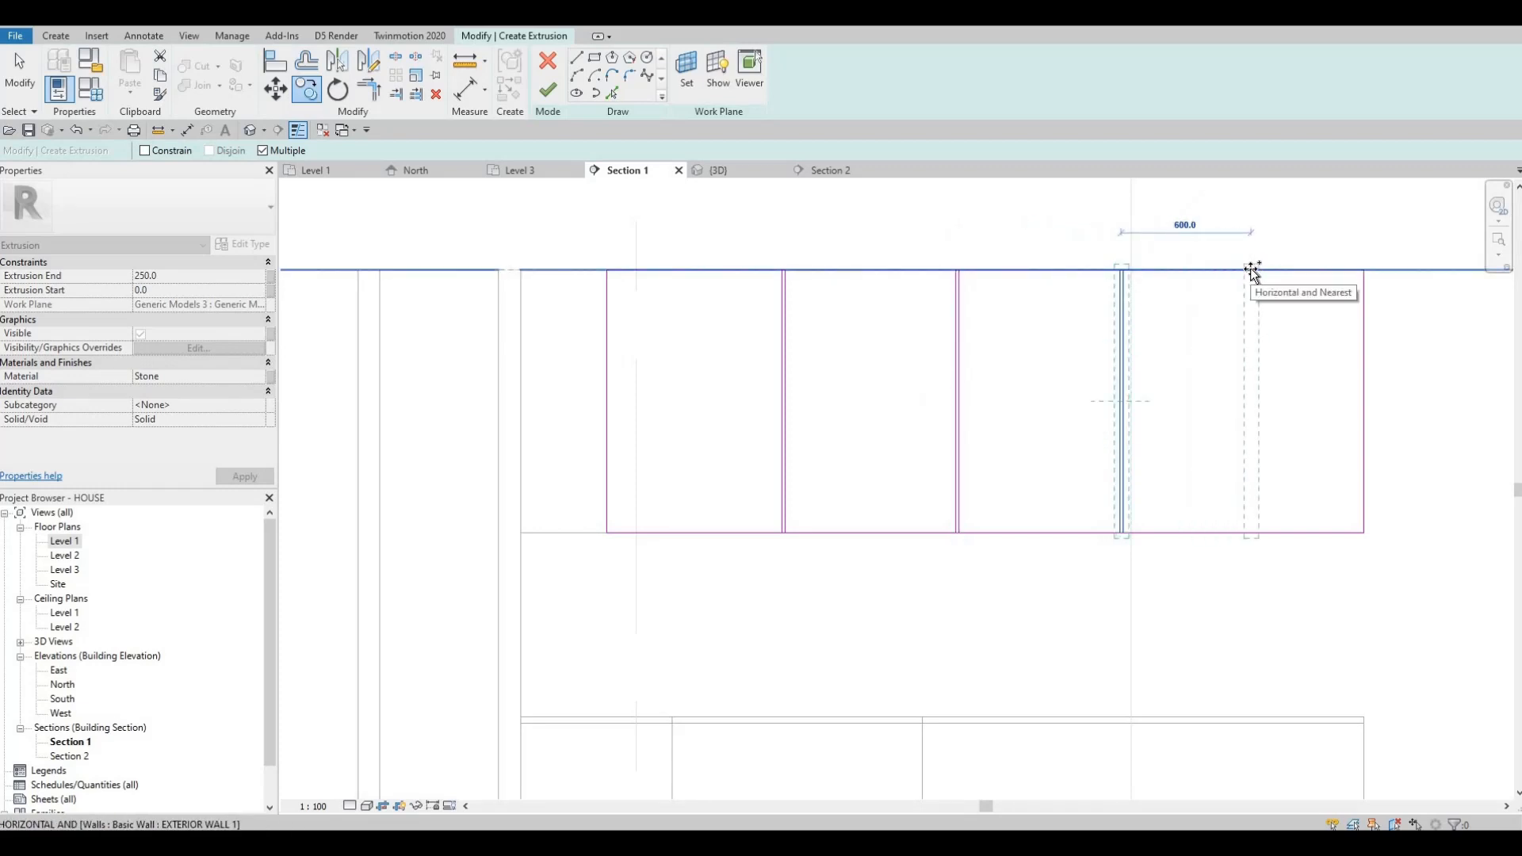
click(1250, 268)
key(Escape)
key(Escape)
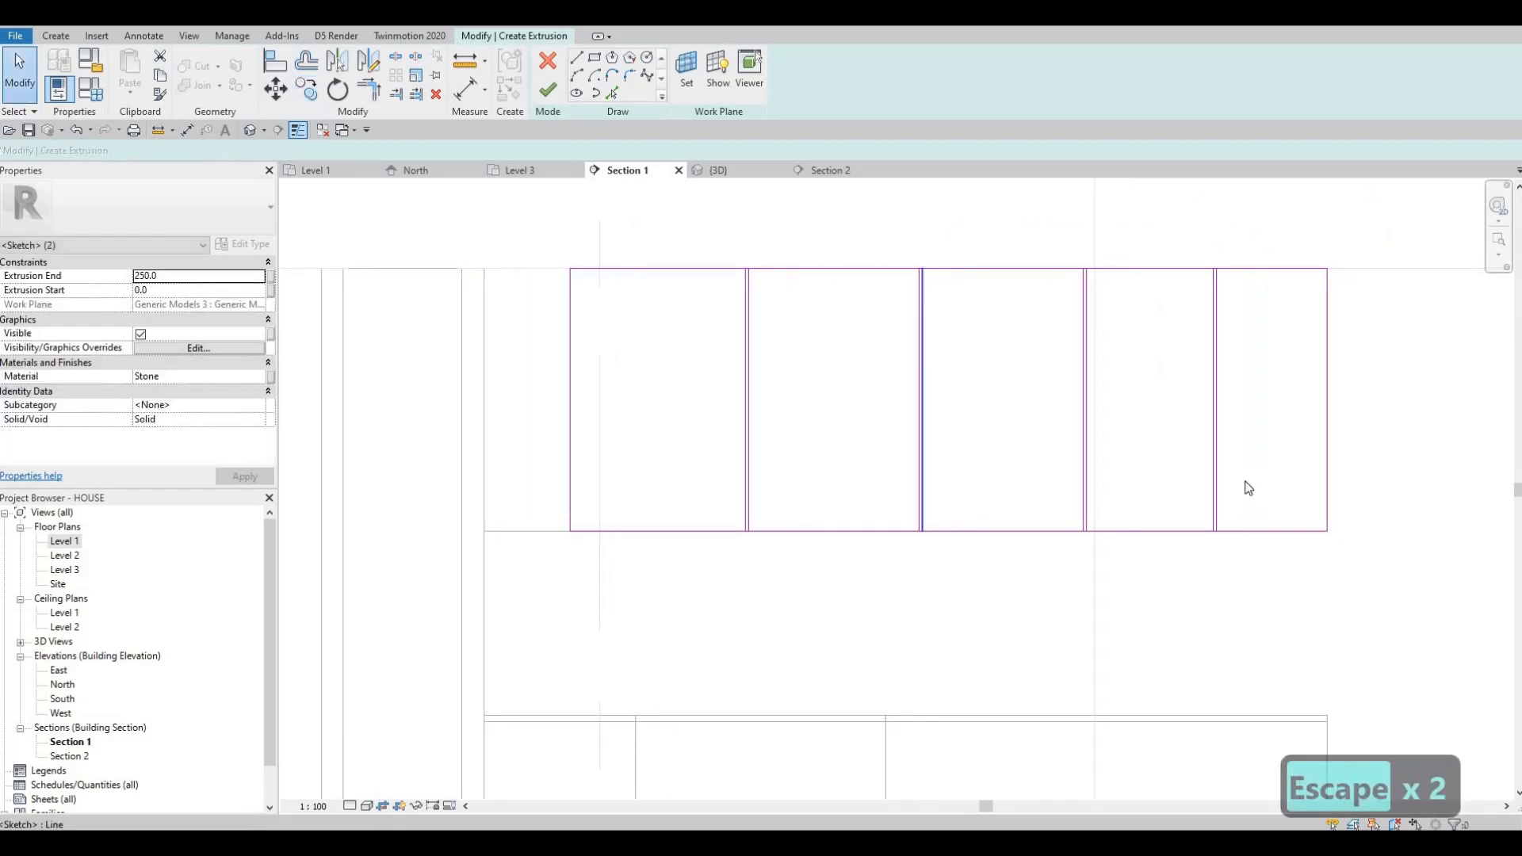
Nudge all four pairs of vertical gap lines together to the left, narrowing the first door panel
mouse_move(669, 219)
mouse_down()
mouse_move(1311, 549)
mouse_move(1255, 590)
mouse_up()
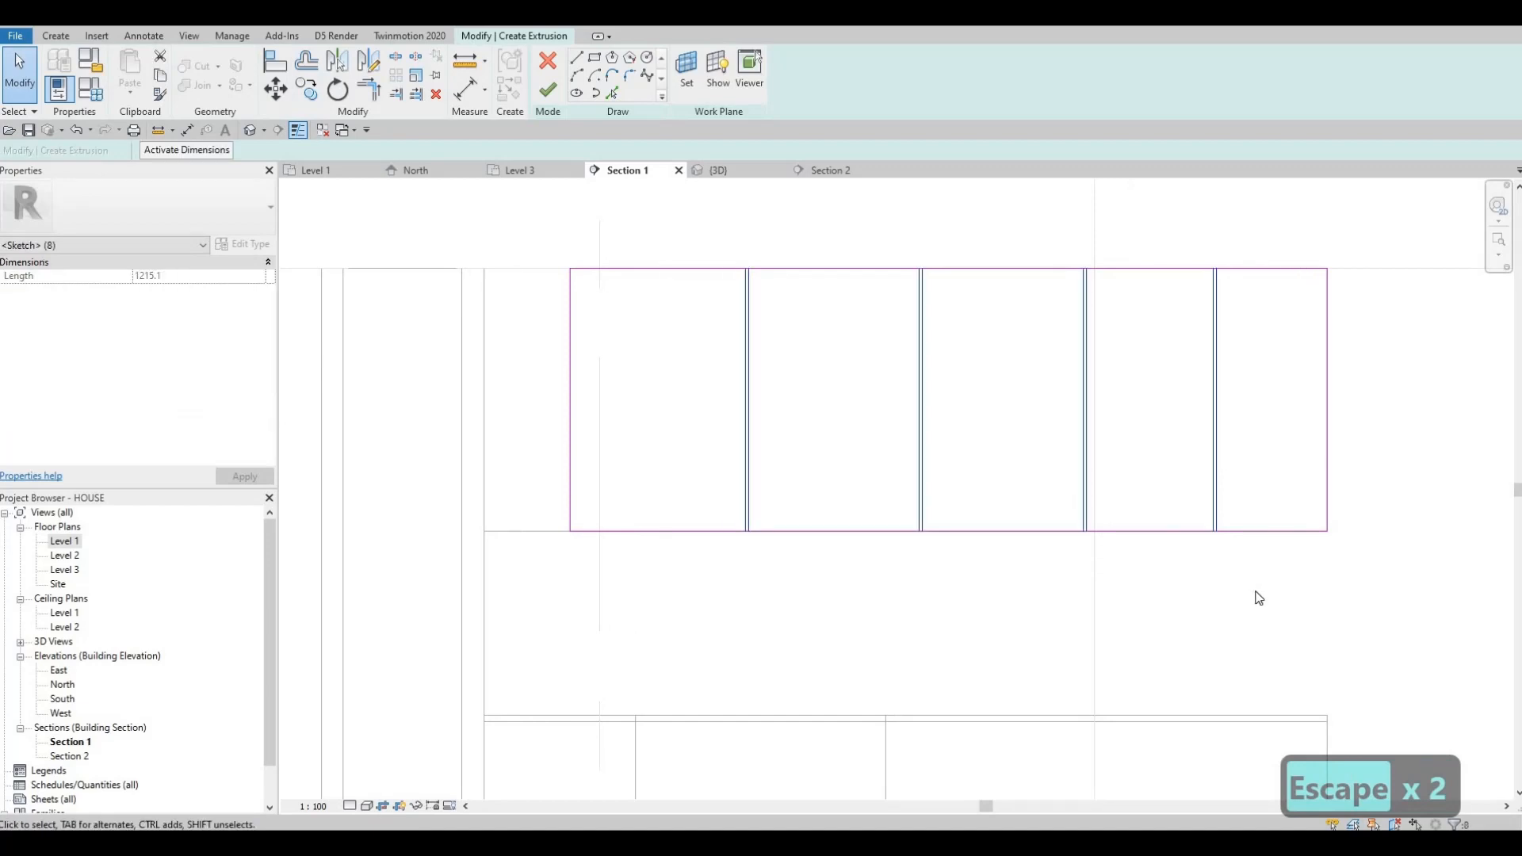
key(Left)
key(Left)
key(Left)
key(Left)
key(Left)
key(Left)
key(Left)
key(Left)
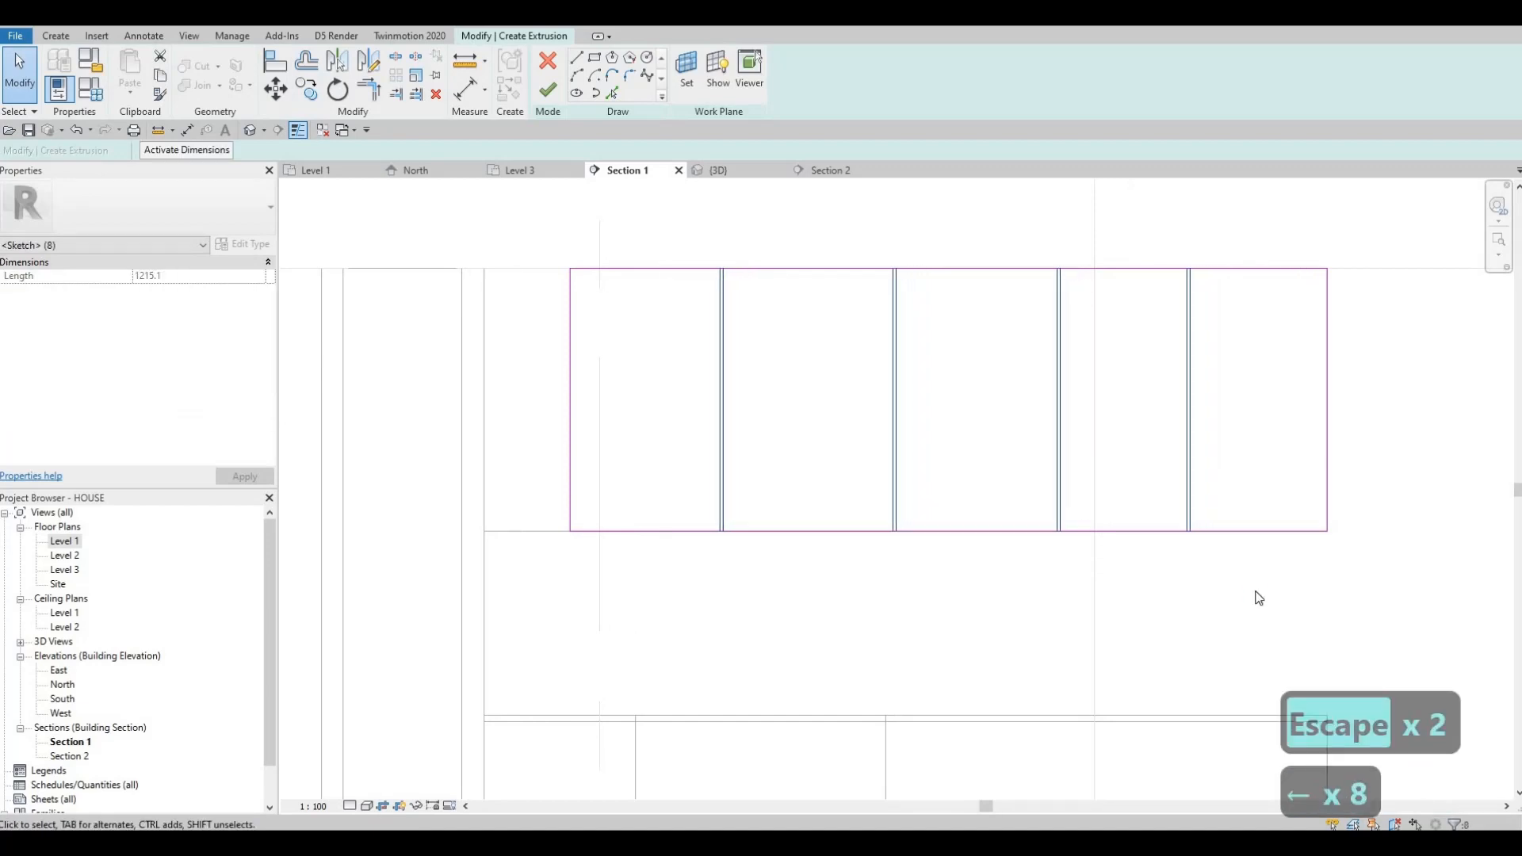
key(Left)
key(Left)
key(Escape)
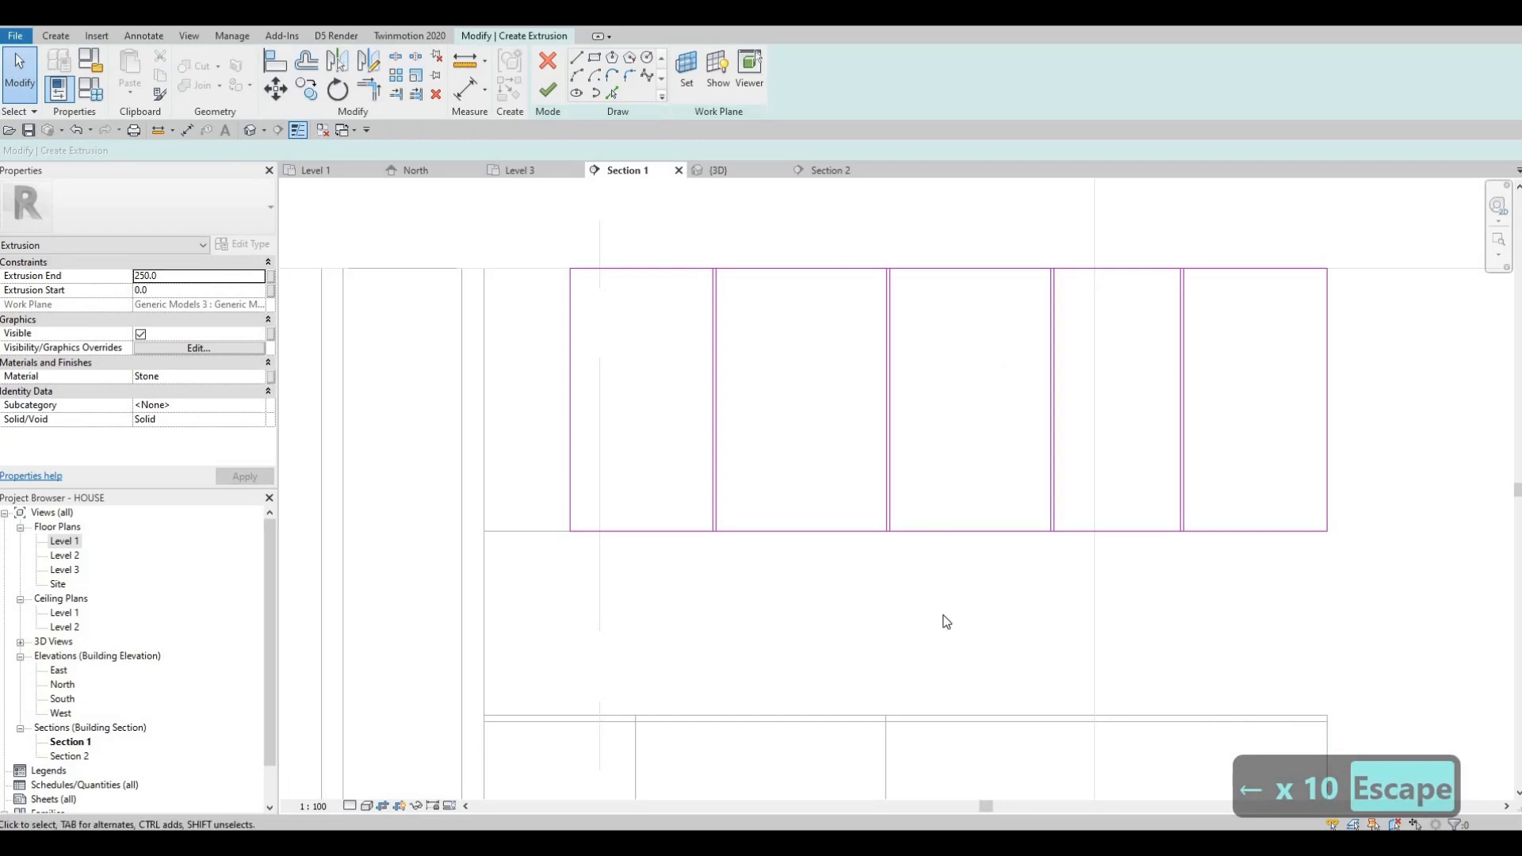
Nudge the second pair of gap lines left until the second panel is about as wide as the first
mouse_move(826, 233)
mouse_down()
mouse_move(861, 302)
mouse_move(944, 613)
mouse_up()
key(Left)
key(Left)
key(Left)
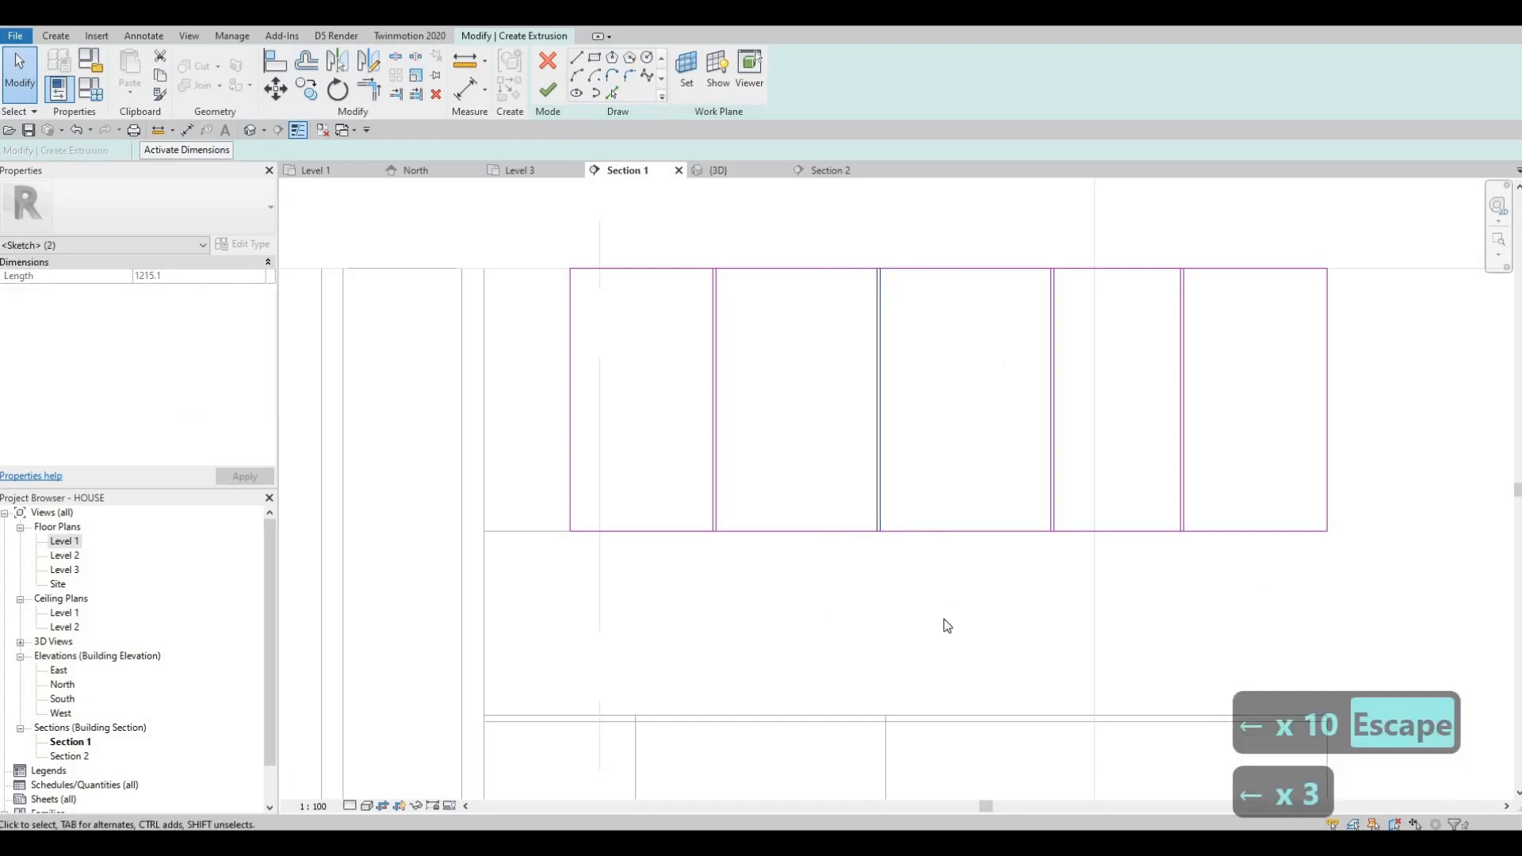
key(Left)
key(Left)
key(Left)
key(Left)
key(Left)
key(Escape)
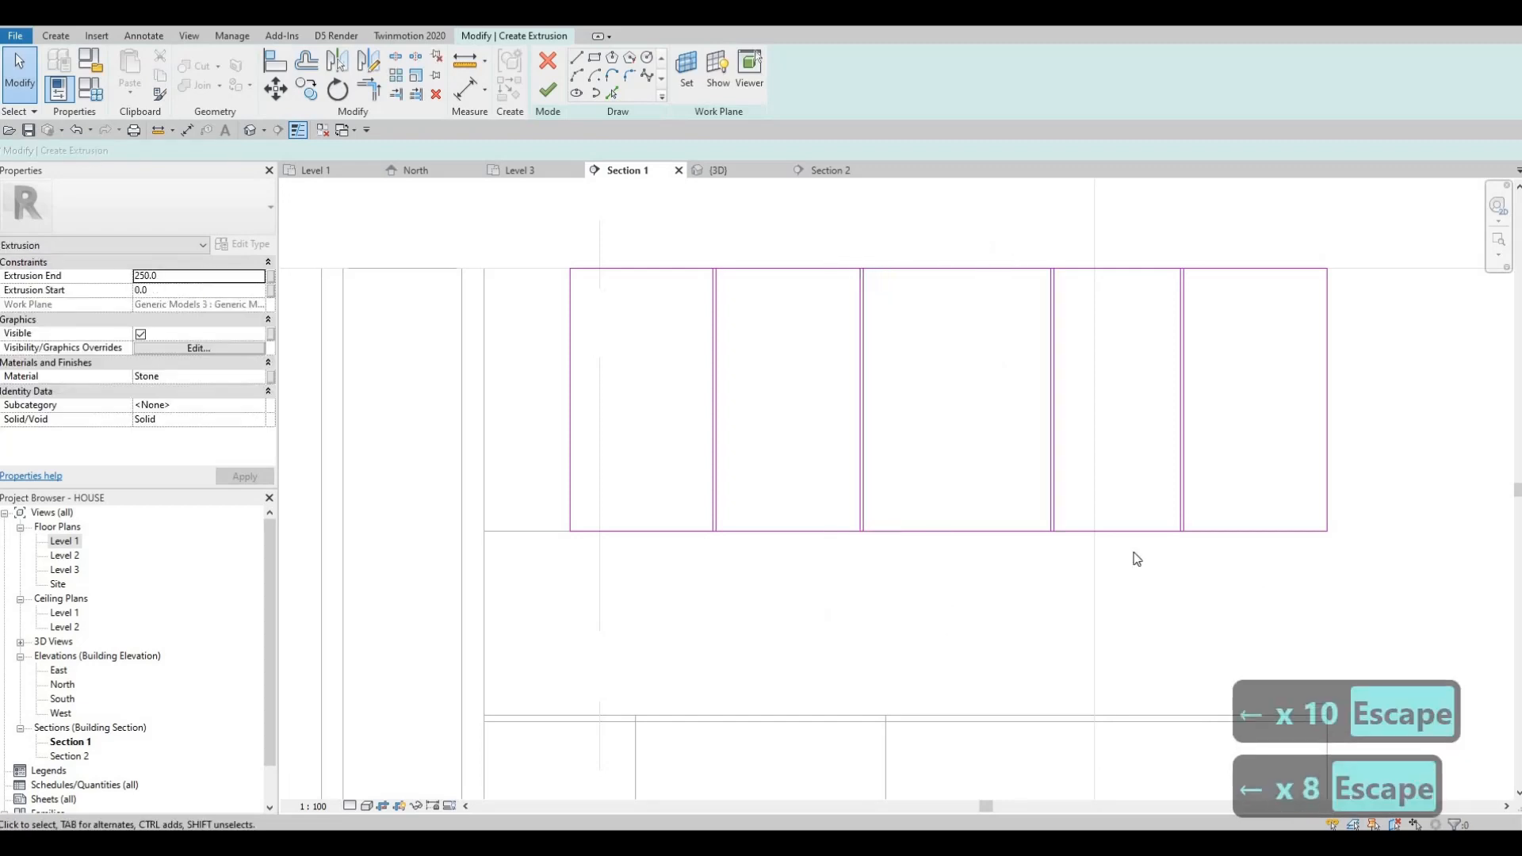
Nudge the third pair of gap lines left to even out the third and fourth door panels
drag(992, 234, 1129, 599)
key(Left)
key(Left)
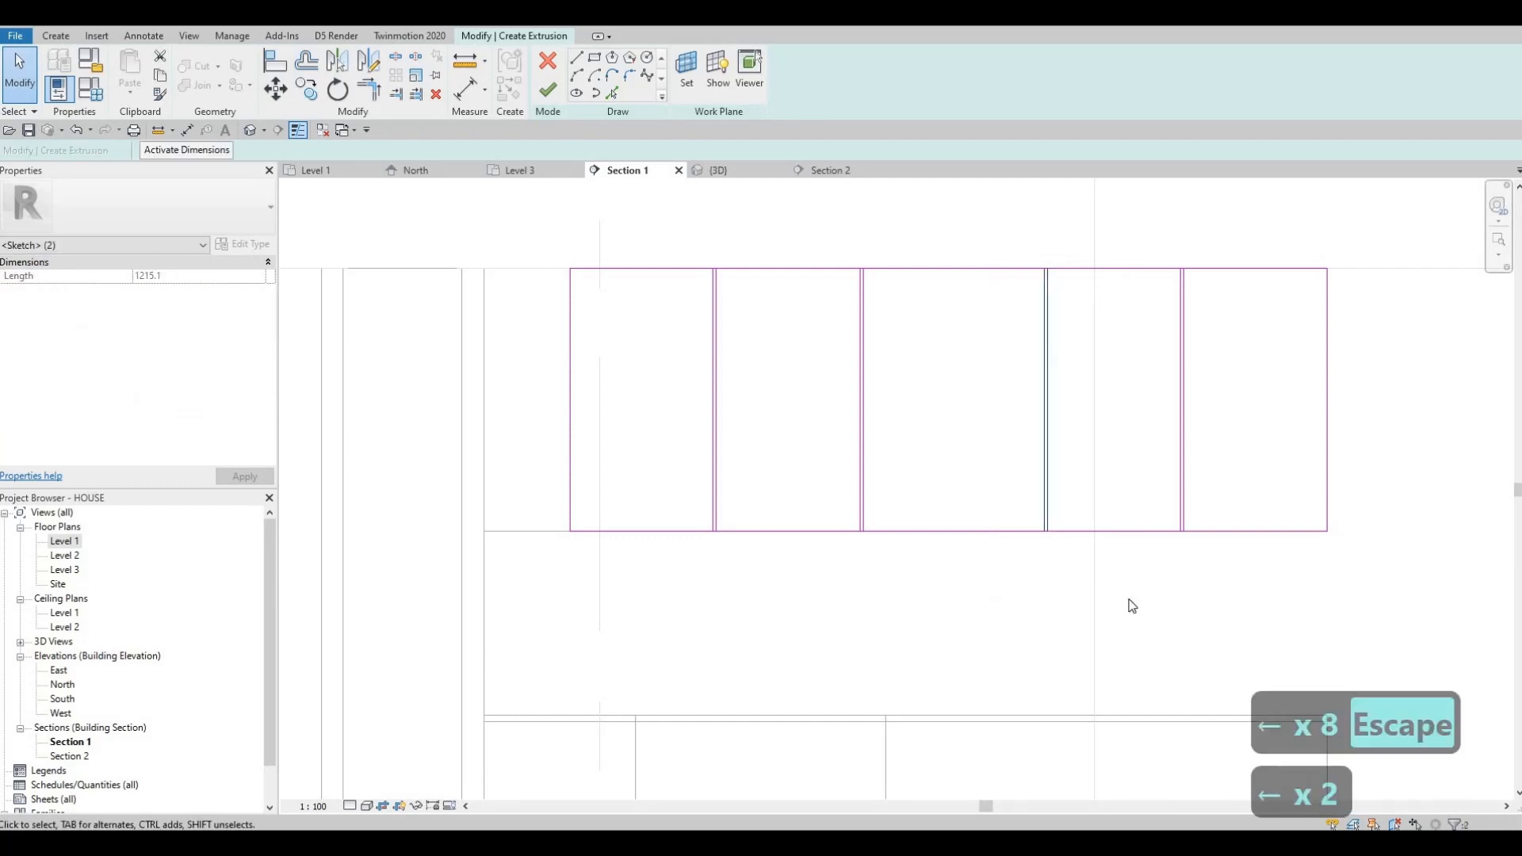
key(Left)
key(Left)
key(Left)
key(Escape)
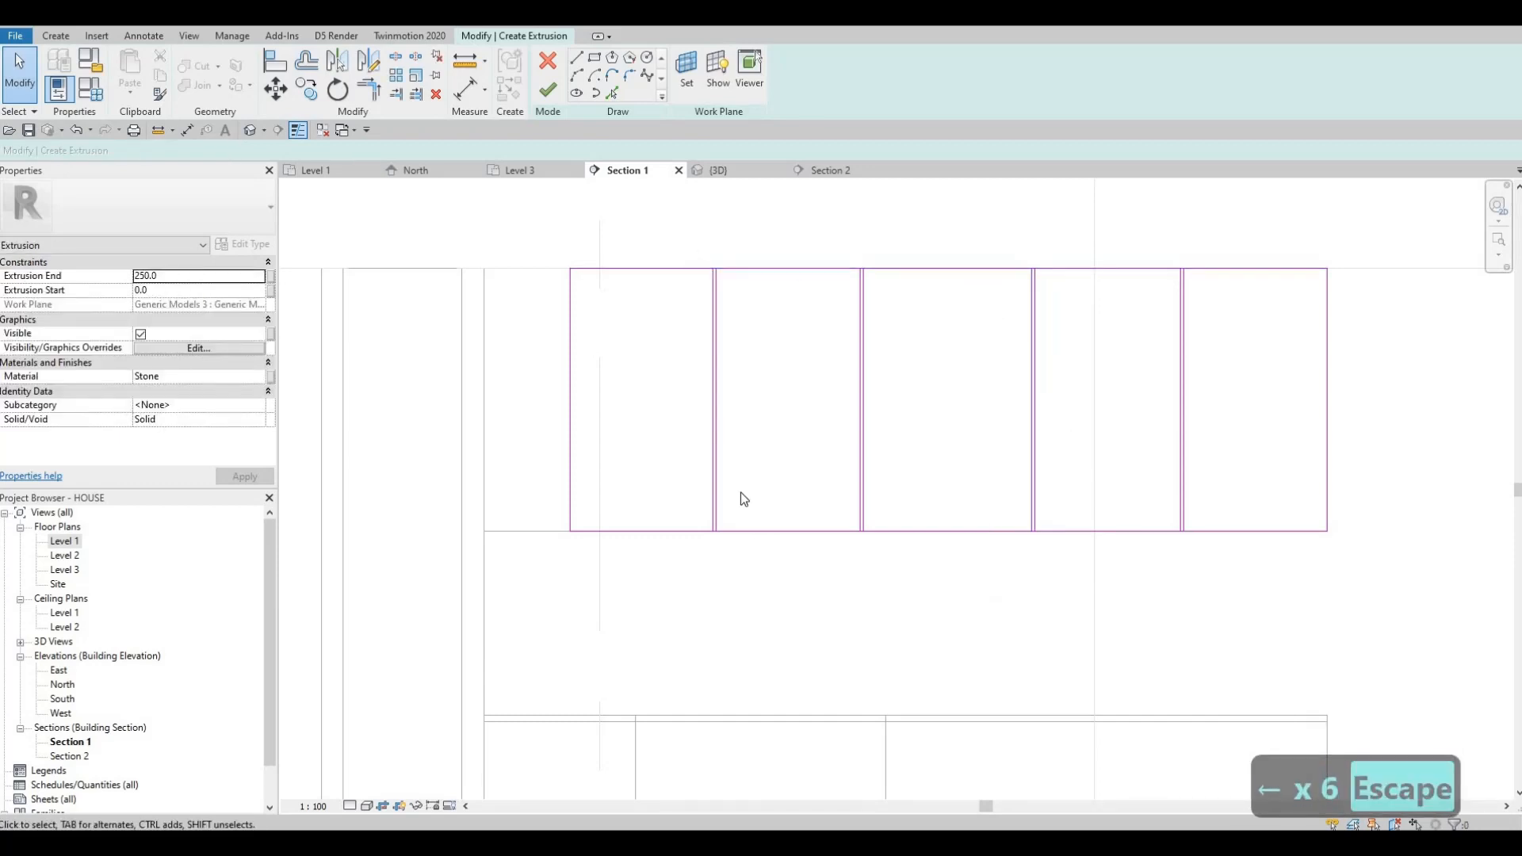
Nudge the first and second pairs of gap lines slightly right to balance the widths of the first three panels
drag(696, 248, 741, 567)
key(Right)
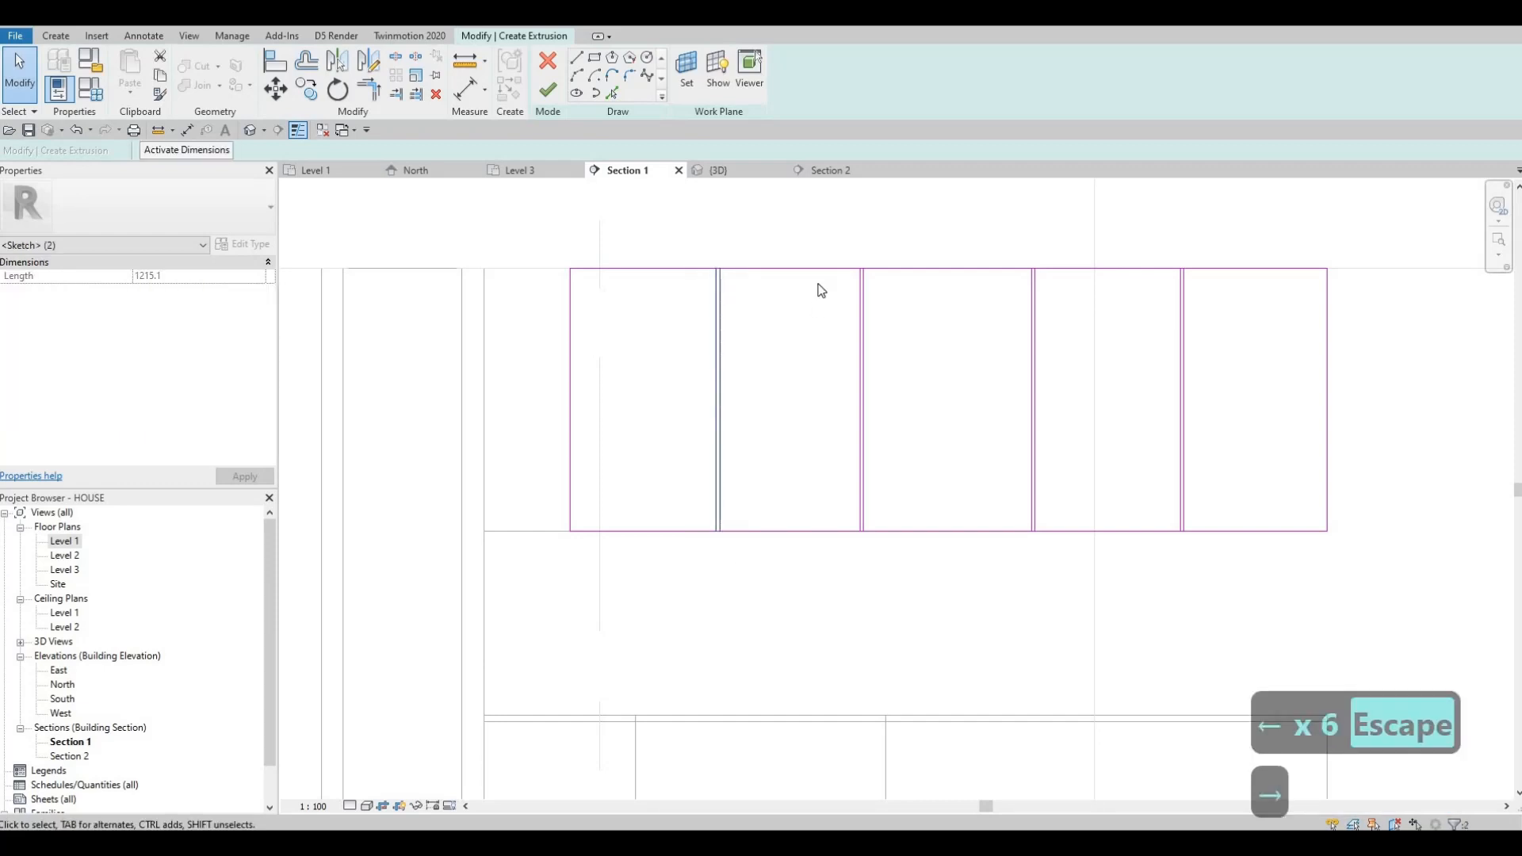
key(Escape)
drag(829, 234, 918, 604)
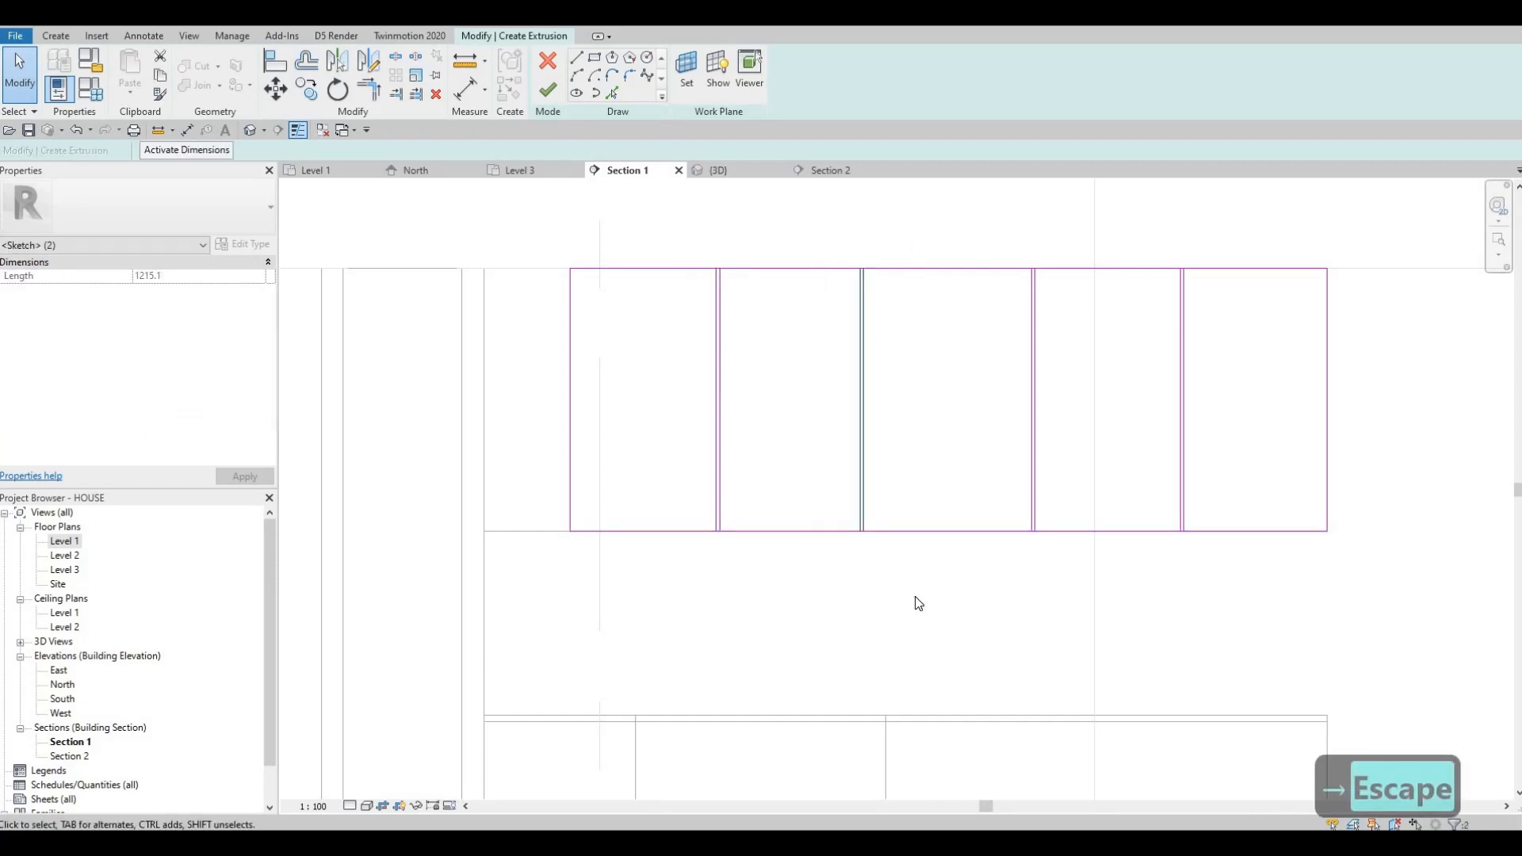
key(Right)
key(Right)
key(Escape)
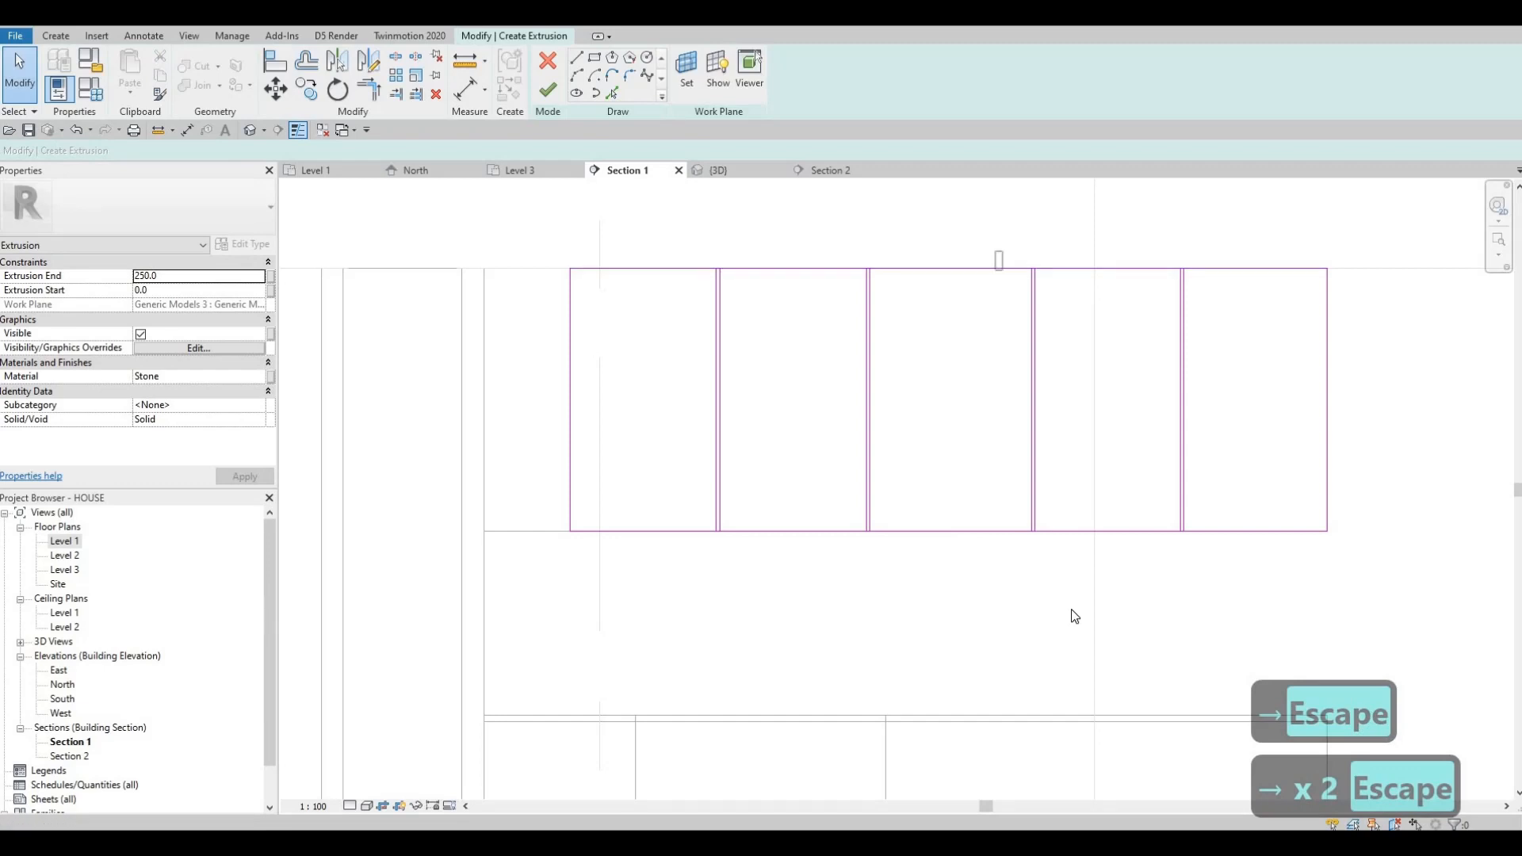
Nudge the third and fourth pairs of gap lines slightly left to balance the remaining panel widths
drag(1074, 616, 1073, 614)
key(Left)
key(Left)
key(Escape)
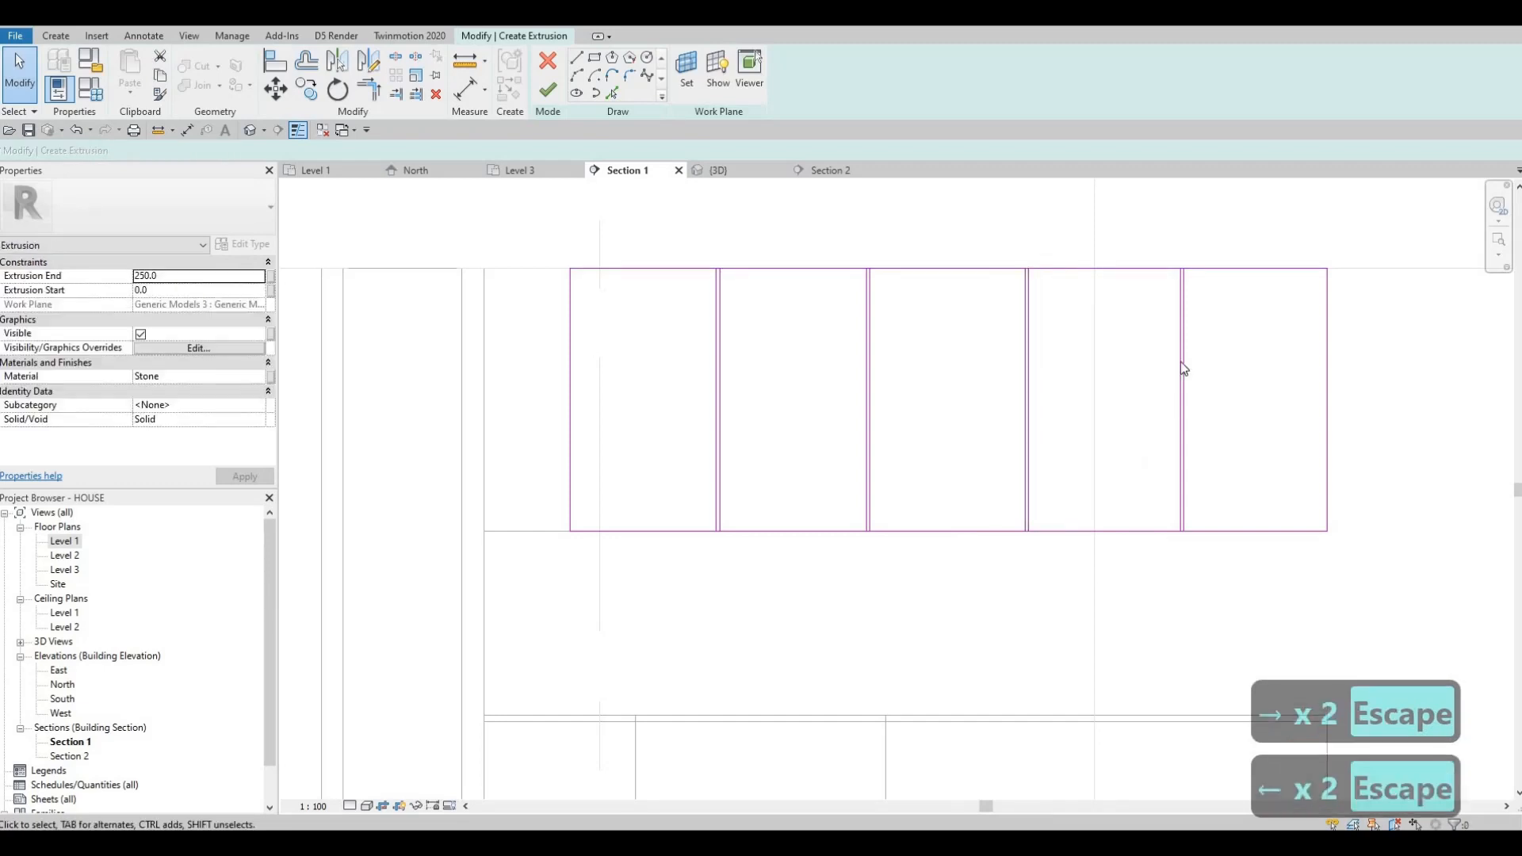
drag(1136, 224, 1218, 585)
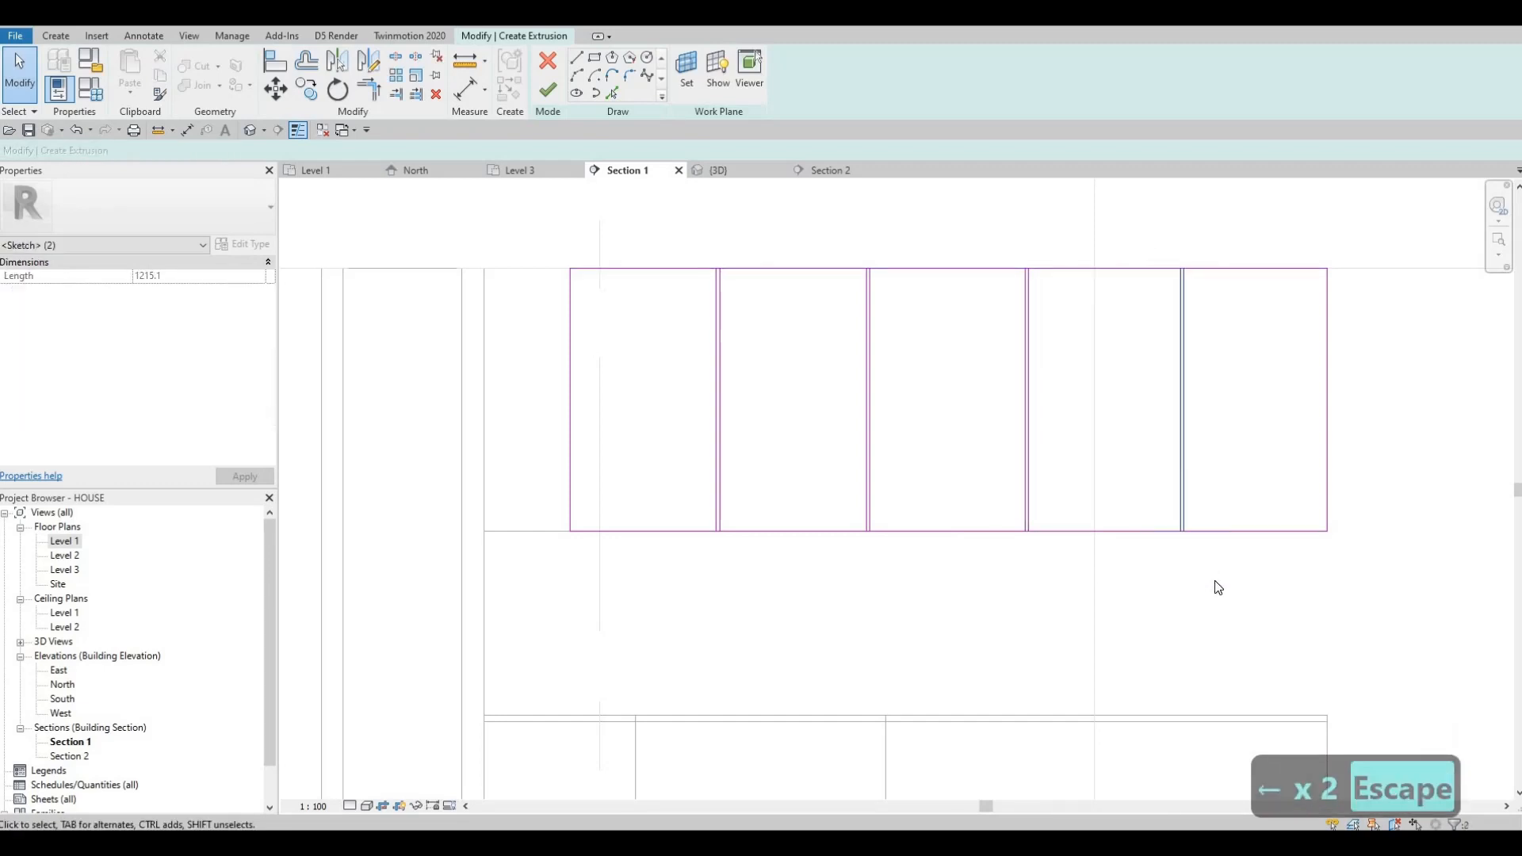
key(Left)
key(Escape)
key(Escape)
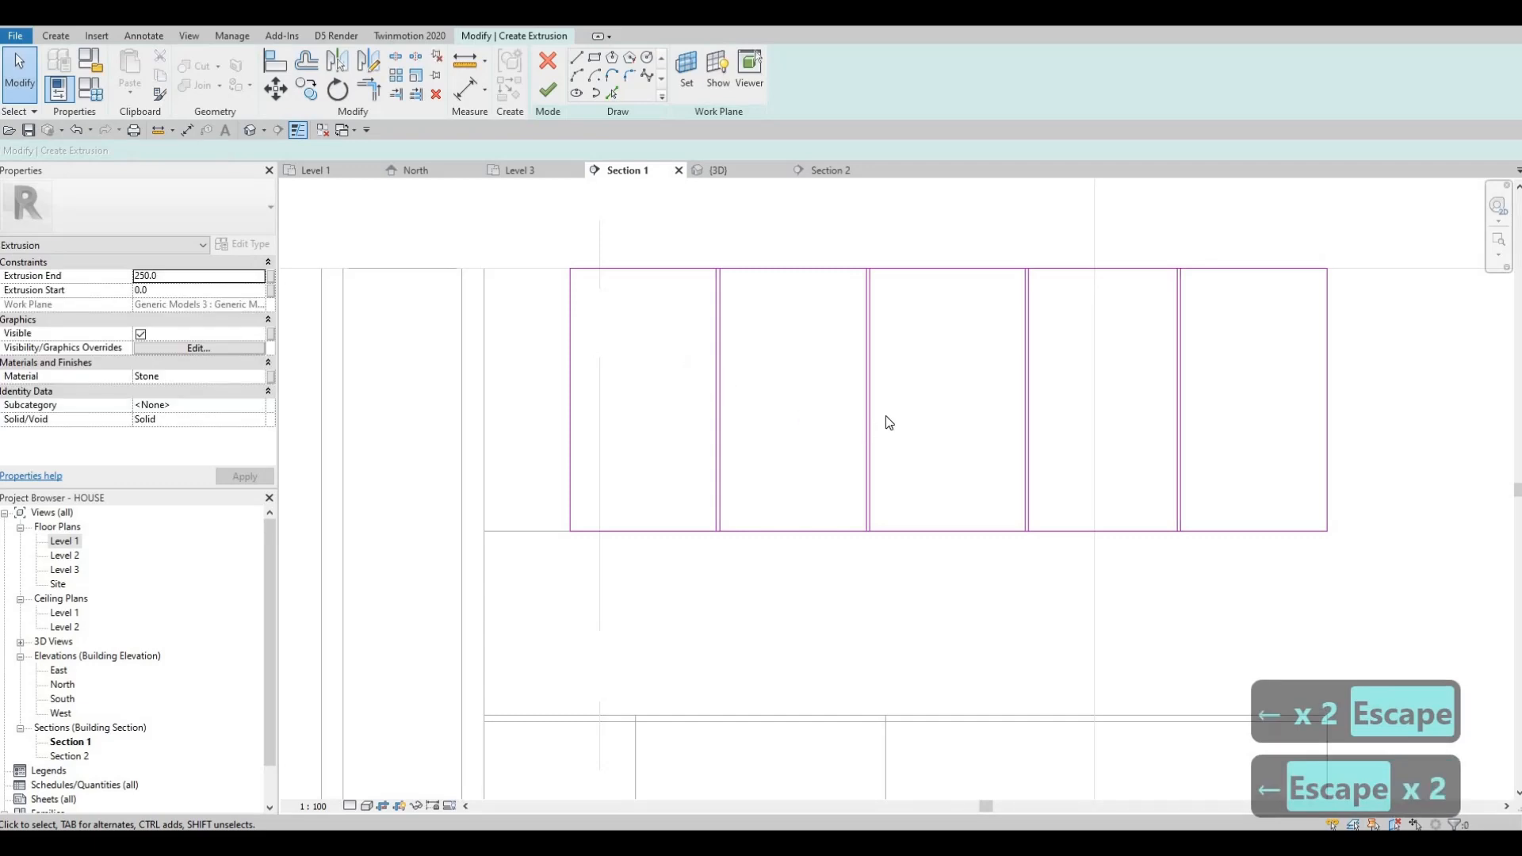
Try lowering the cabinet outline's upper line by about 30 mm in small nudges
scroll(919, 412, down, 1)
scroll(919, 412, up, 1)
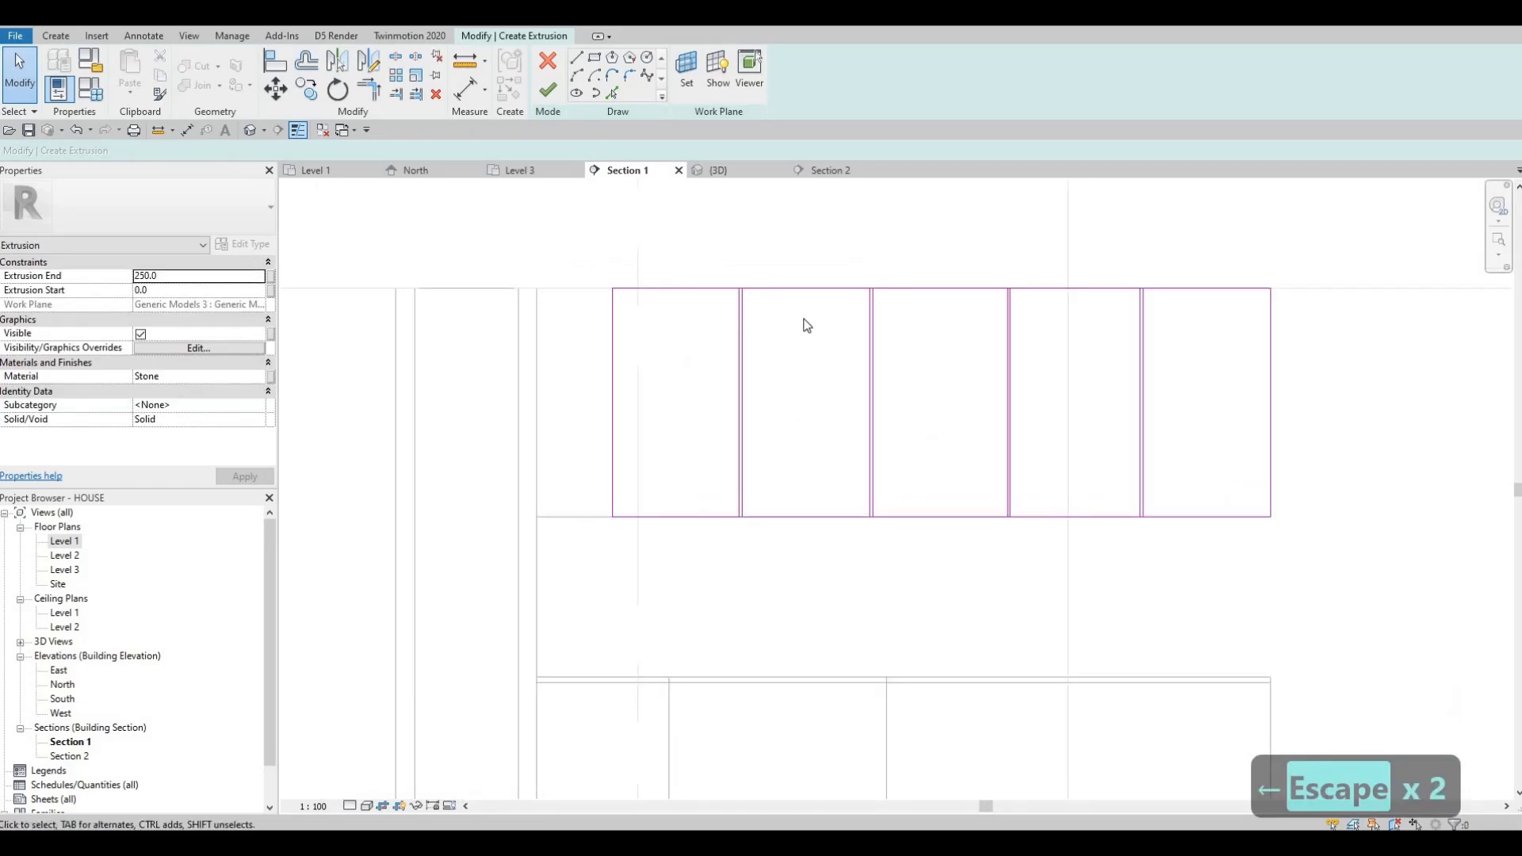
click(799, 288)
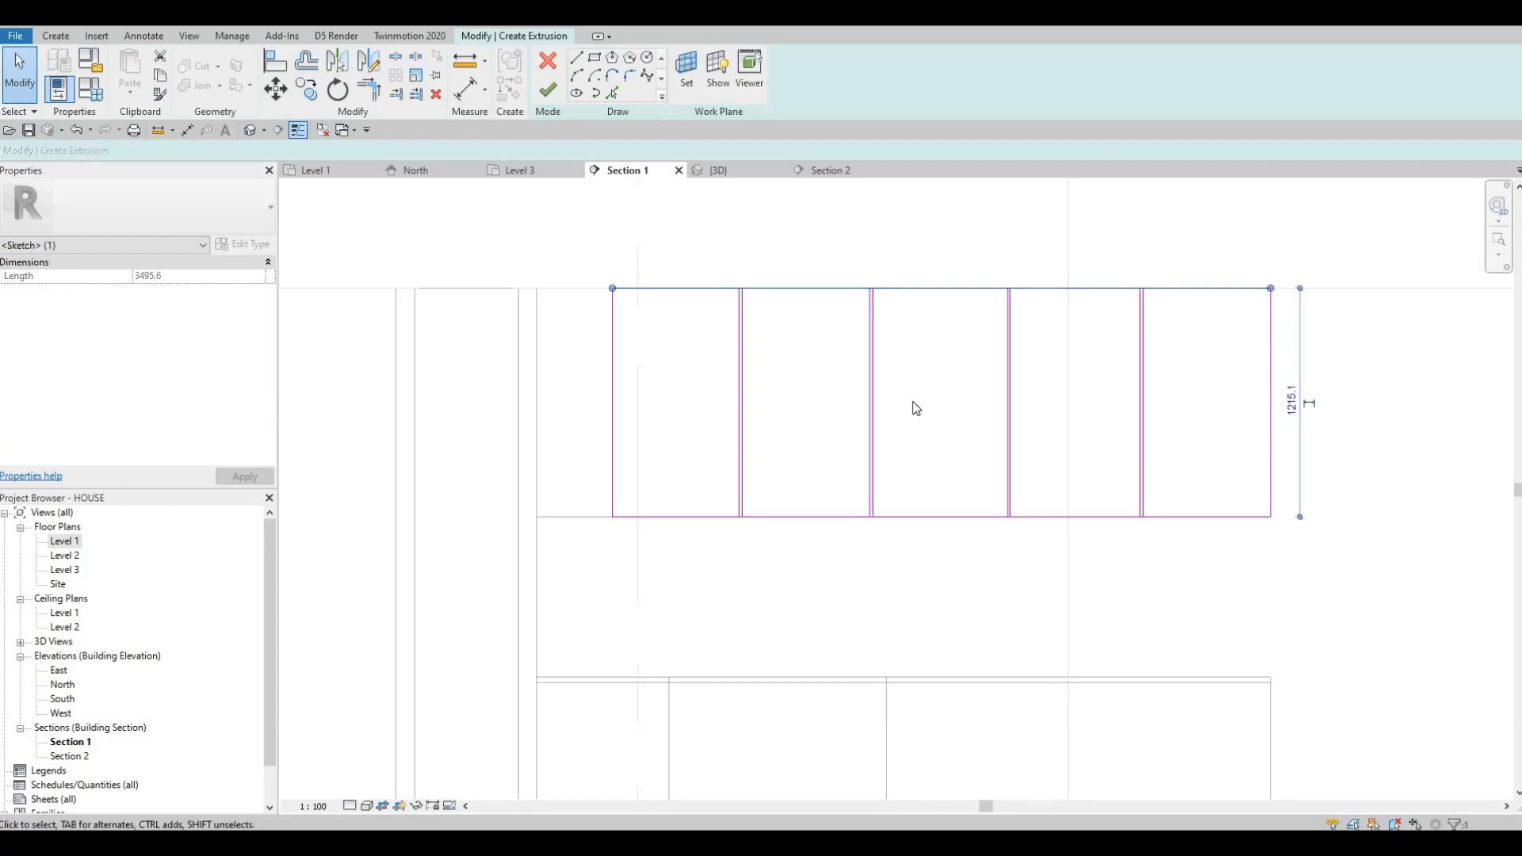
key(Down)
key(Down)
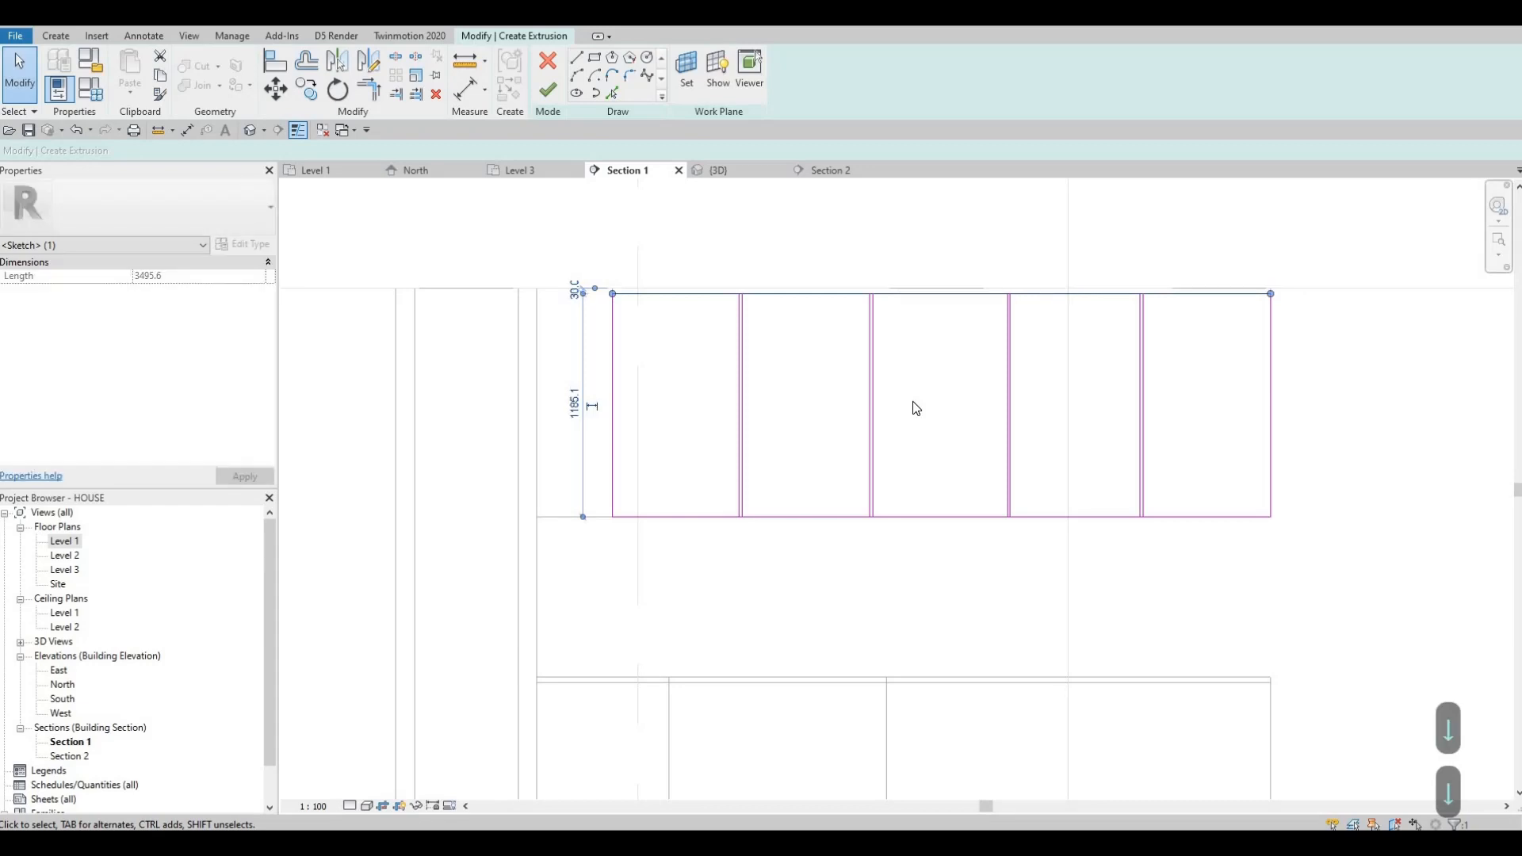
key(Up)
key(Down)
key(Up)
key(Down)
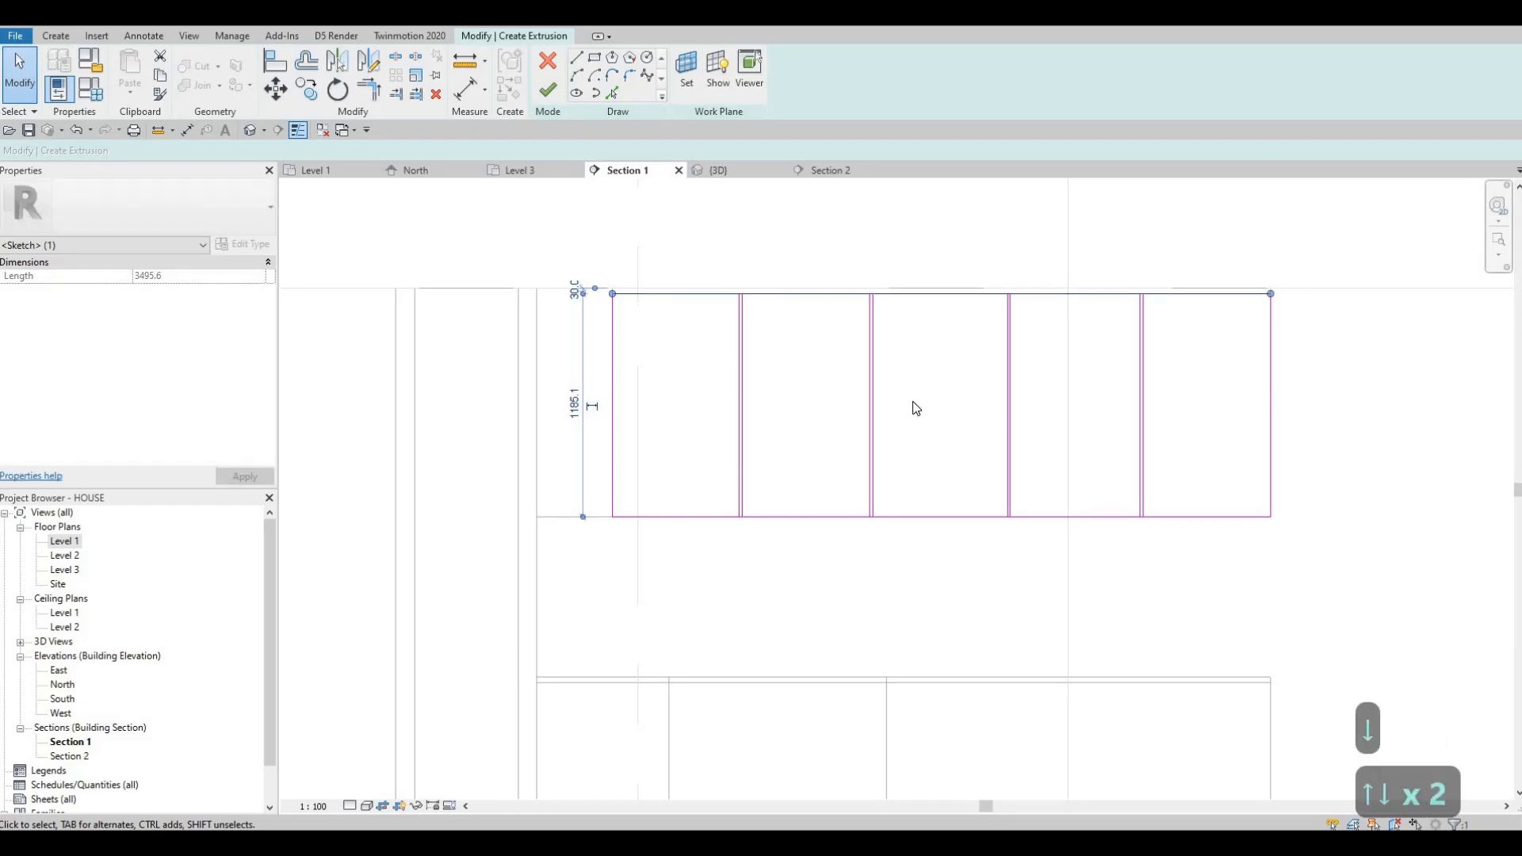
key(Up)
Undo the nudges of the outline's upper line
key(ctrl+z)
key(ctrl+z)
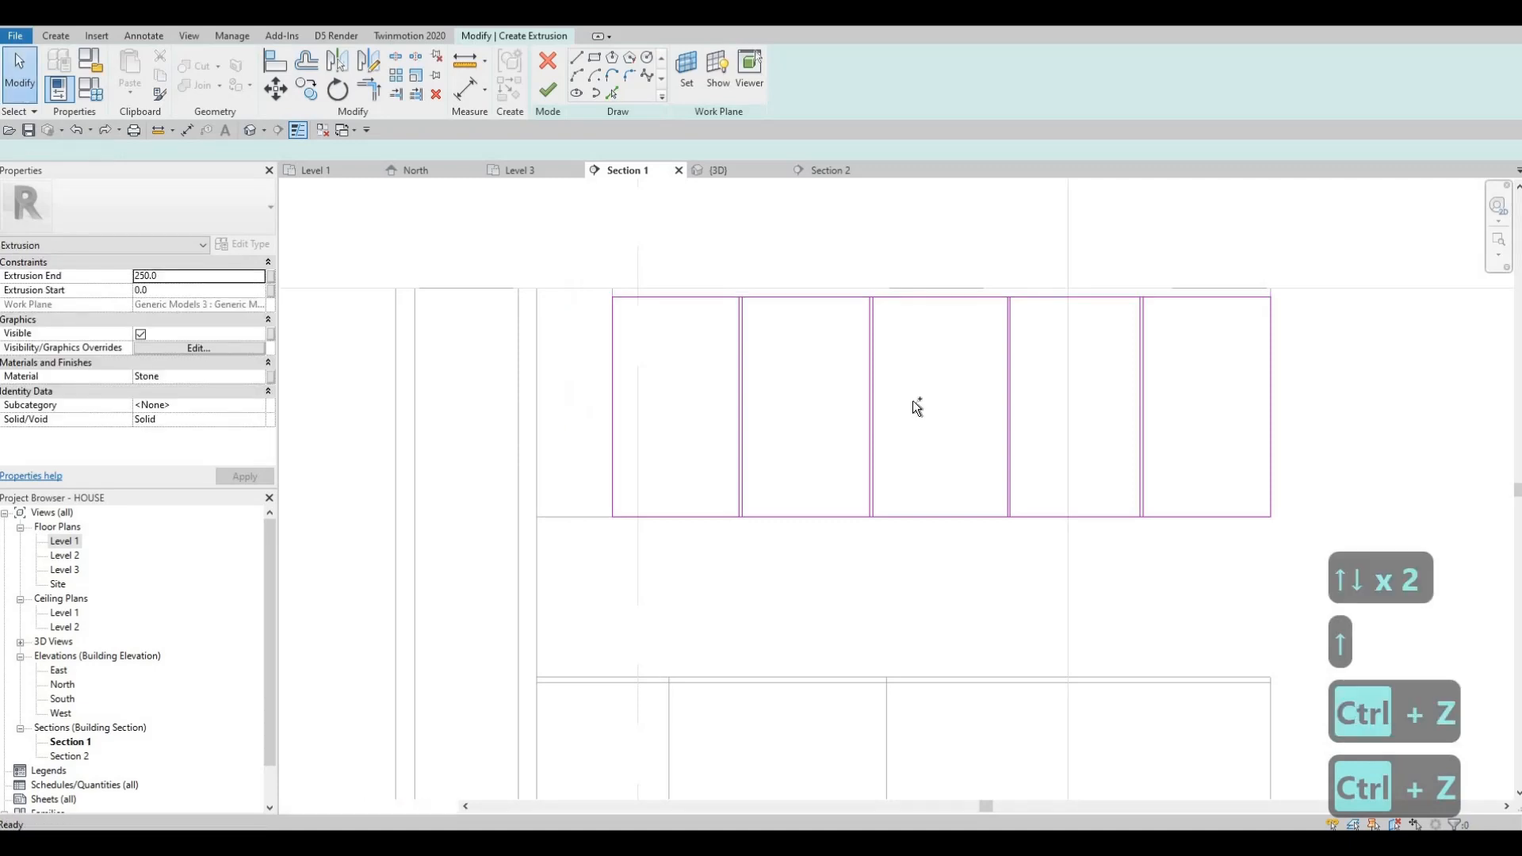
key(ctrl+z)
key(ctrl+z)
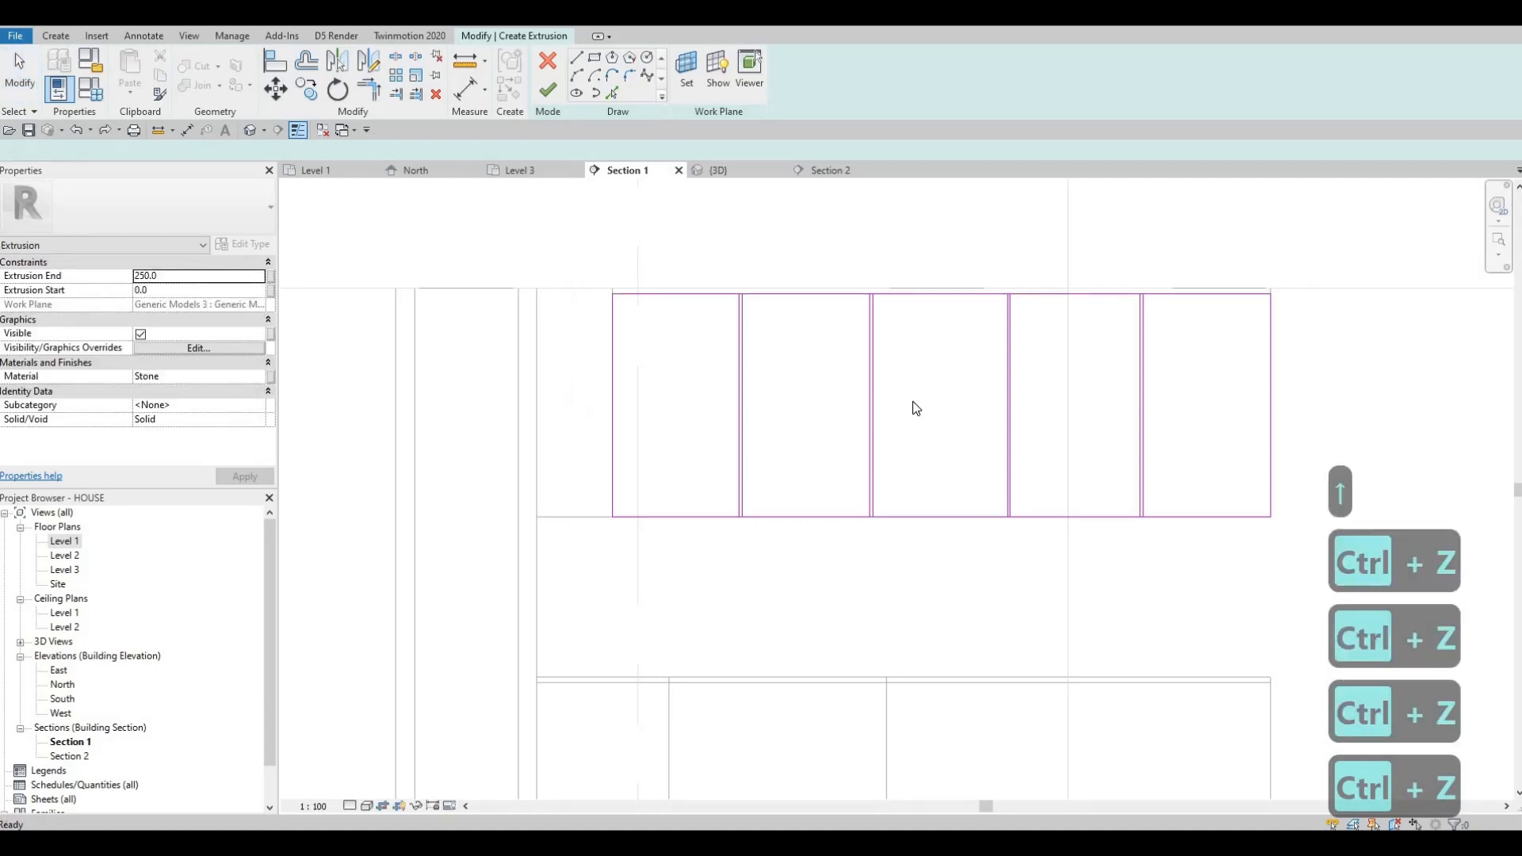
key(ctrl+z)
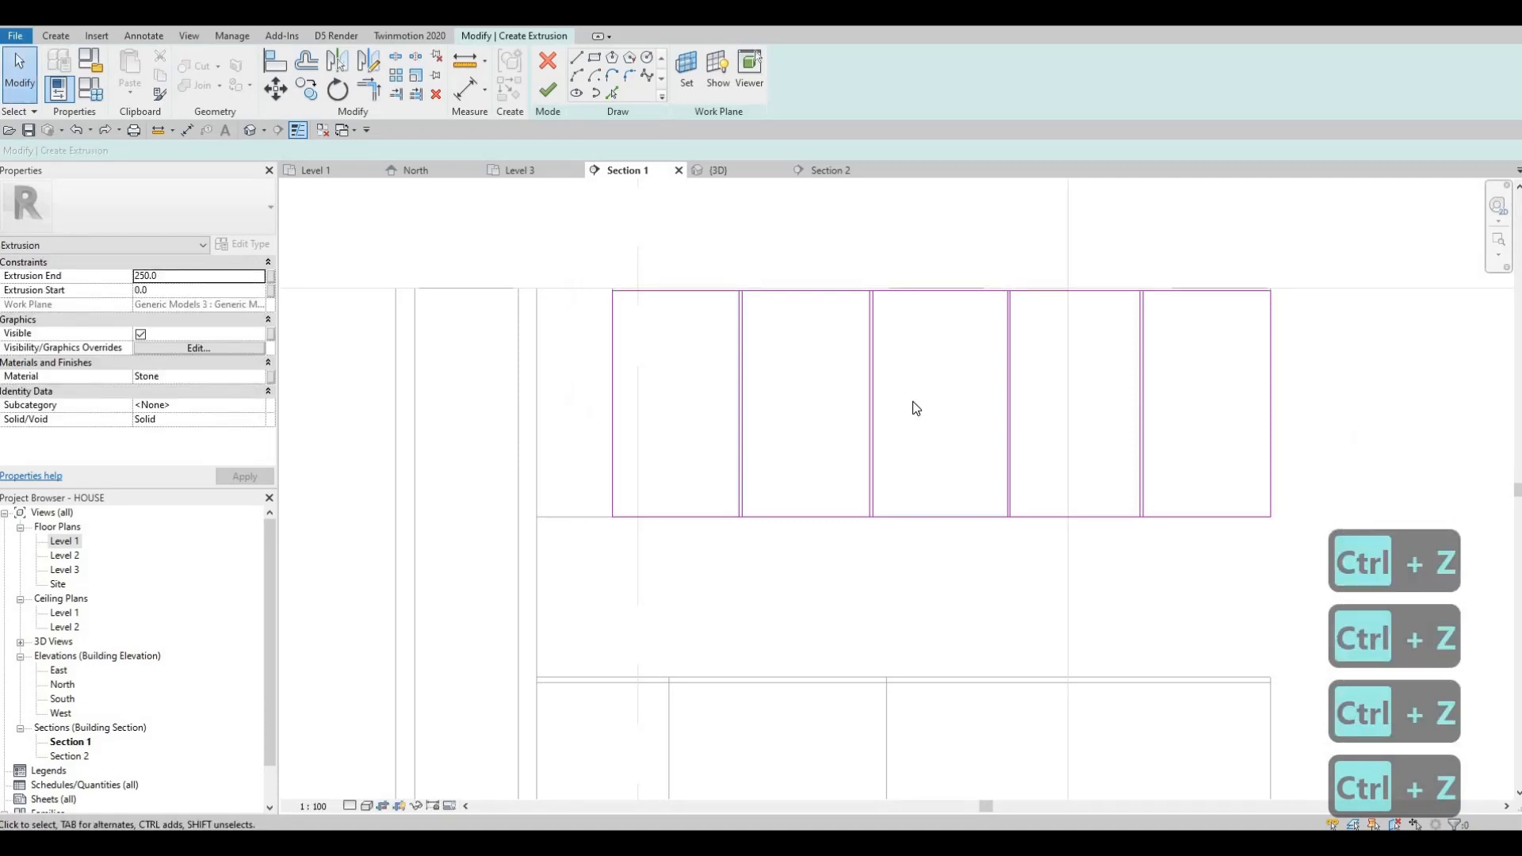
key(ctrl+z)
scroll(570, 496, up, 2)
click(716, 525)
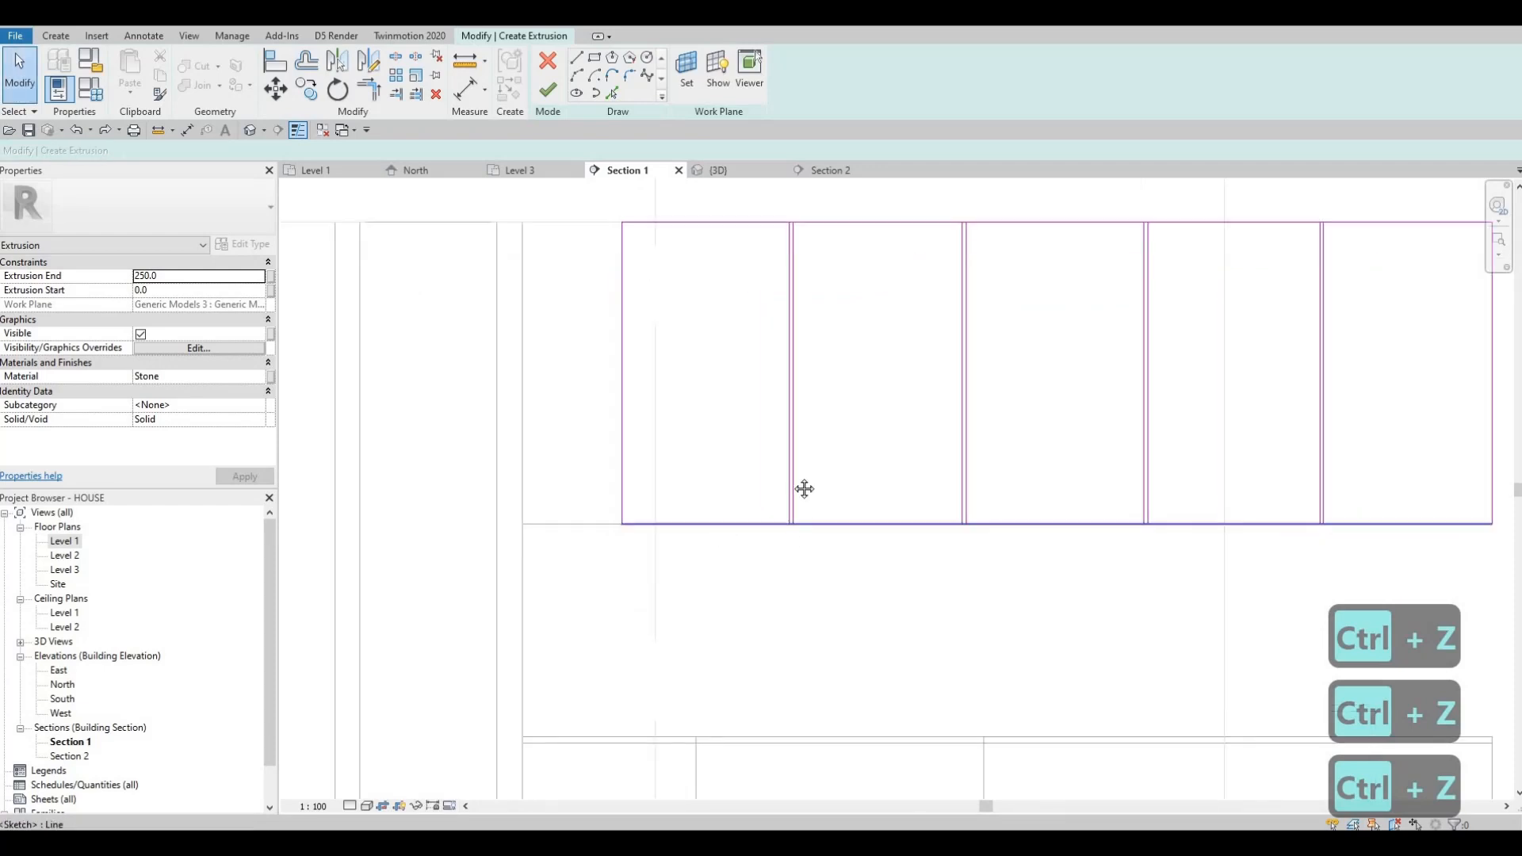
scroll(693, 468, up, 3)
scroll(796, 497, down, 2)
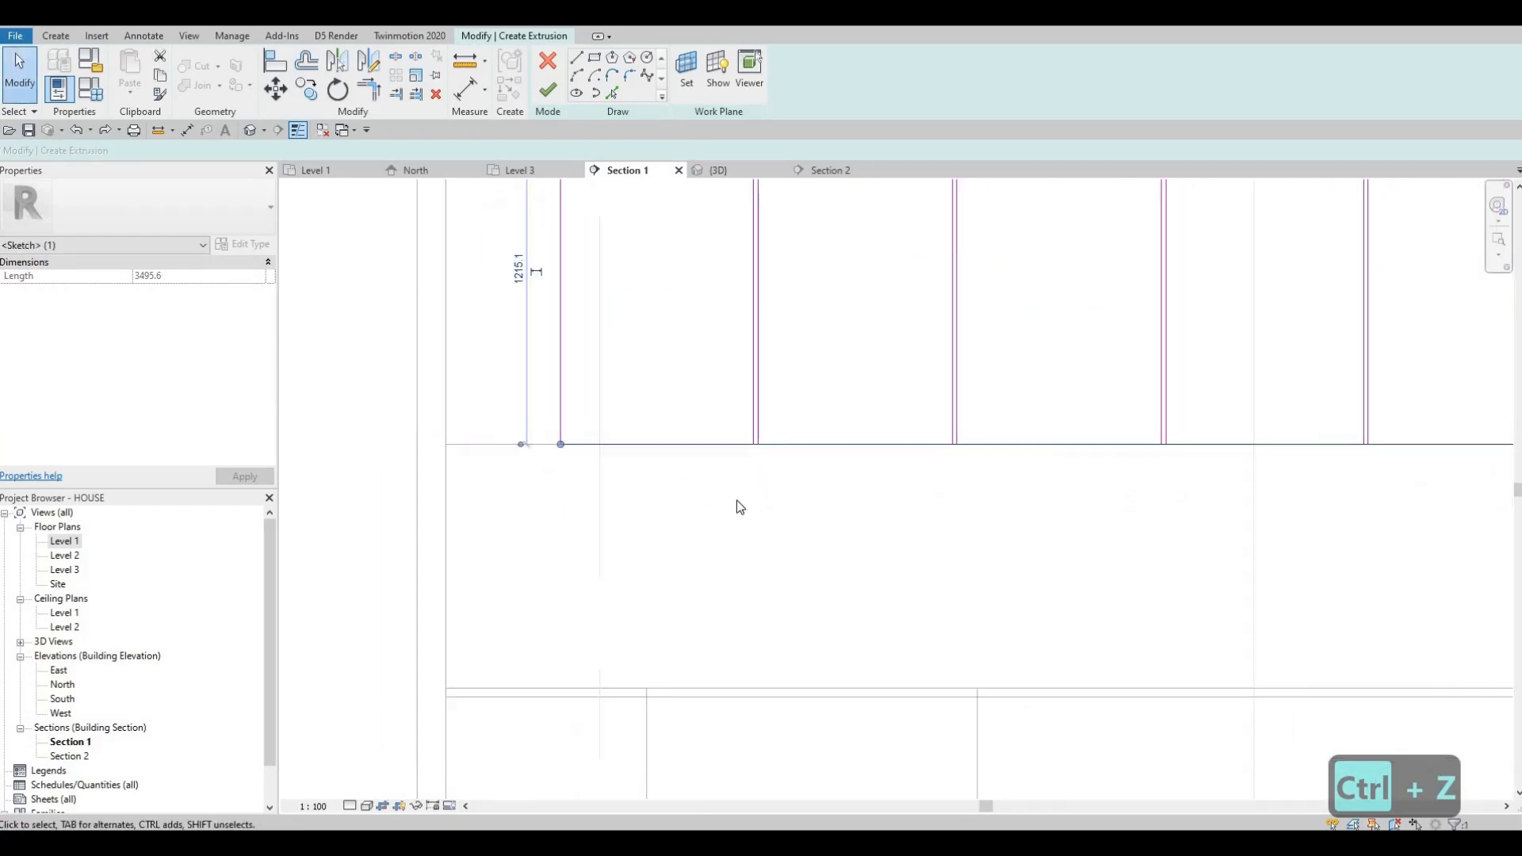
key(Escape)
scroll(695, 296, down, 1)
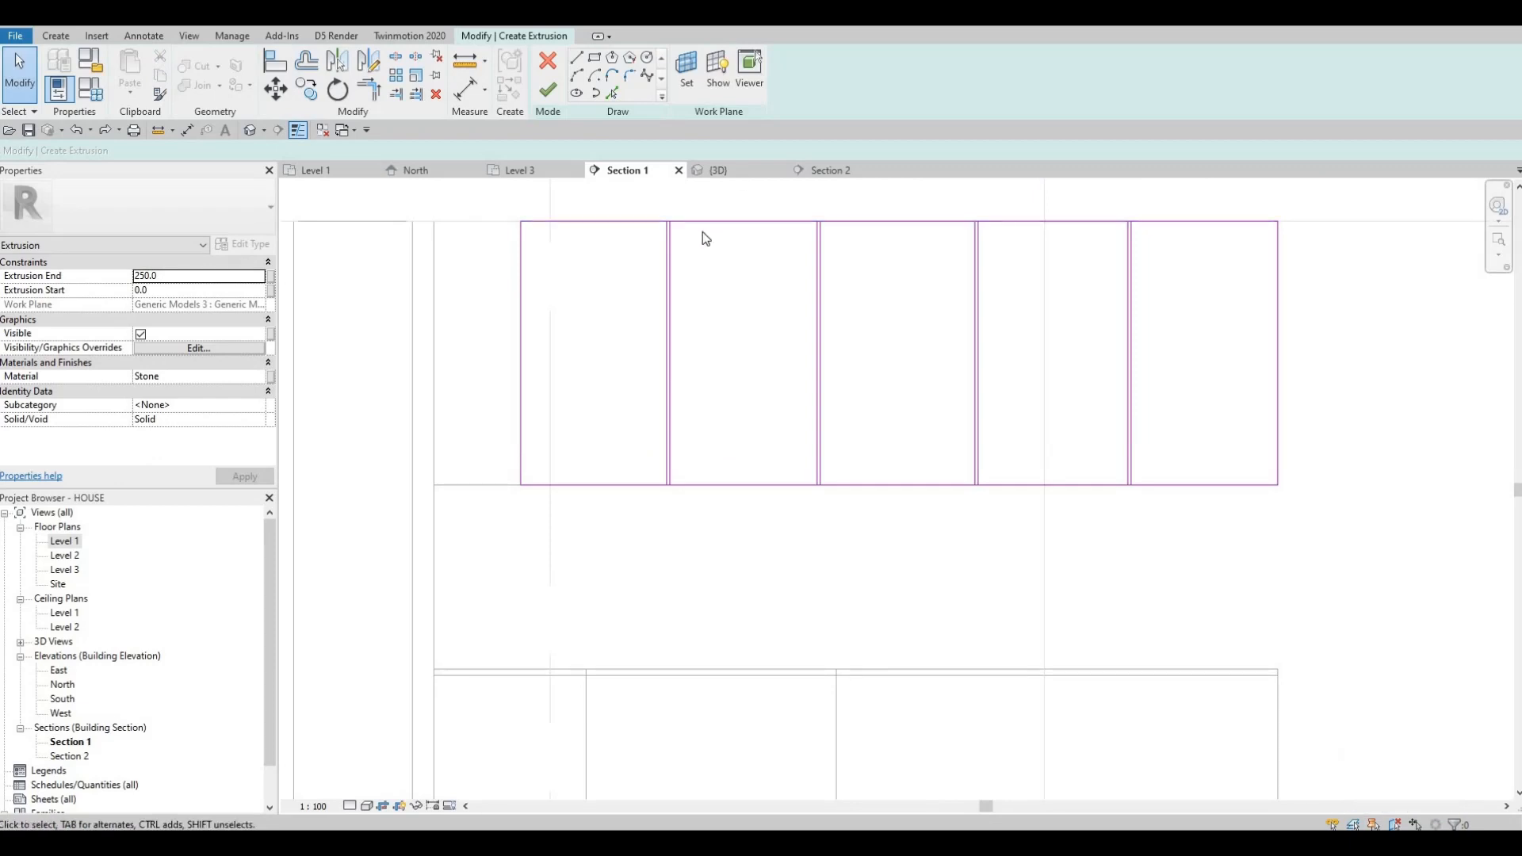
Split the panel outline's upper line inside the first and second gaps
key(Escape)
key(s)
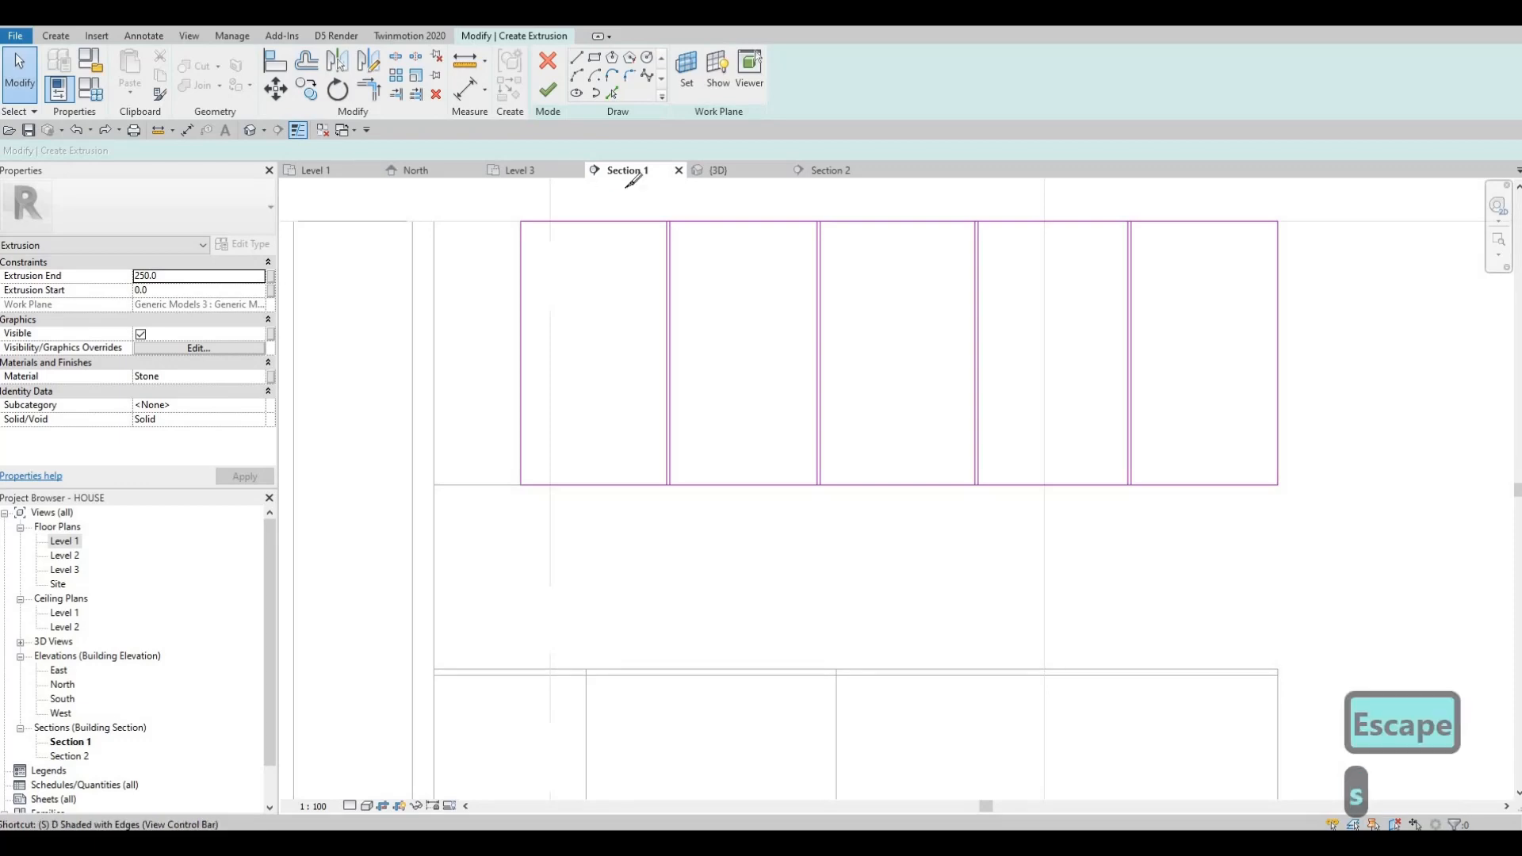
key(l)
scroll(669, 217, up, 1)
scroll(674, 212, up, 4)
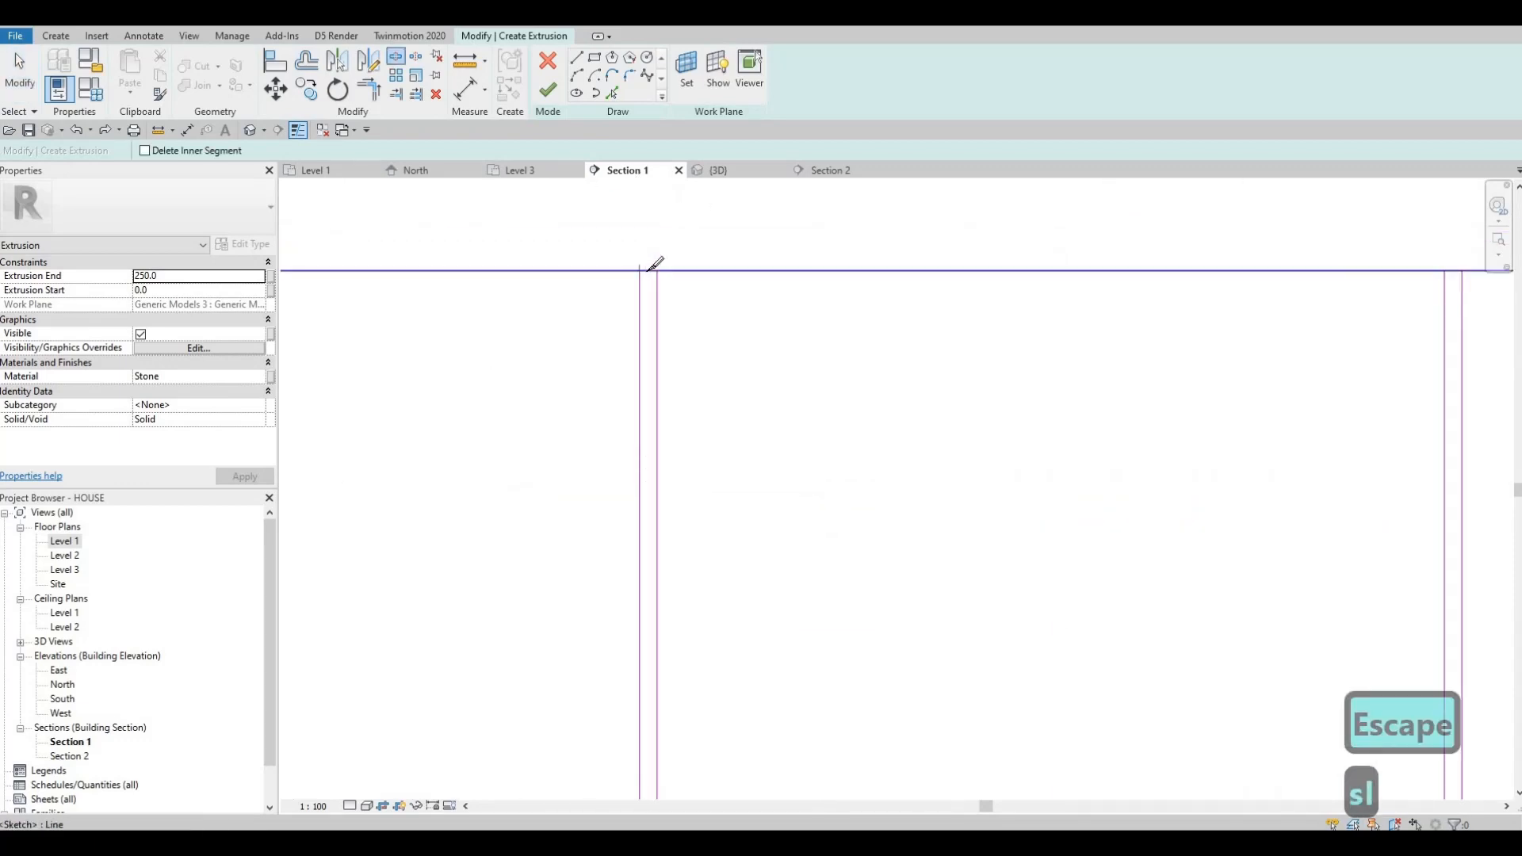
click(649, 268)
scroll(690, 272, down, 2)
middle_drag(1126, 271, 774, 278)
scroll(774, 278, up, 3)
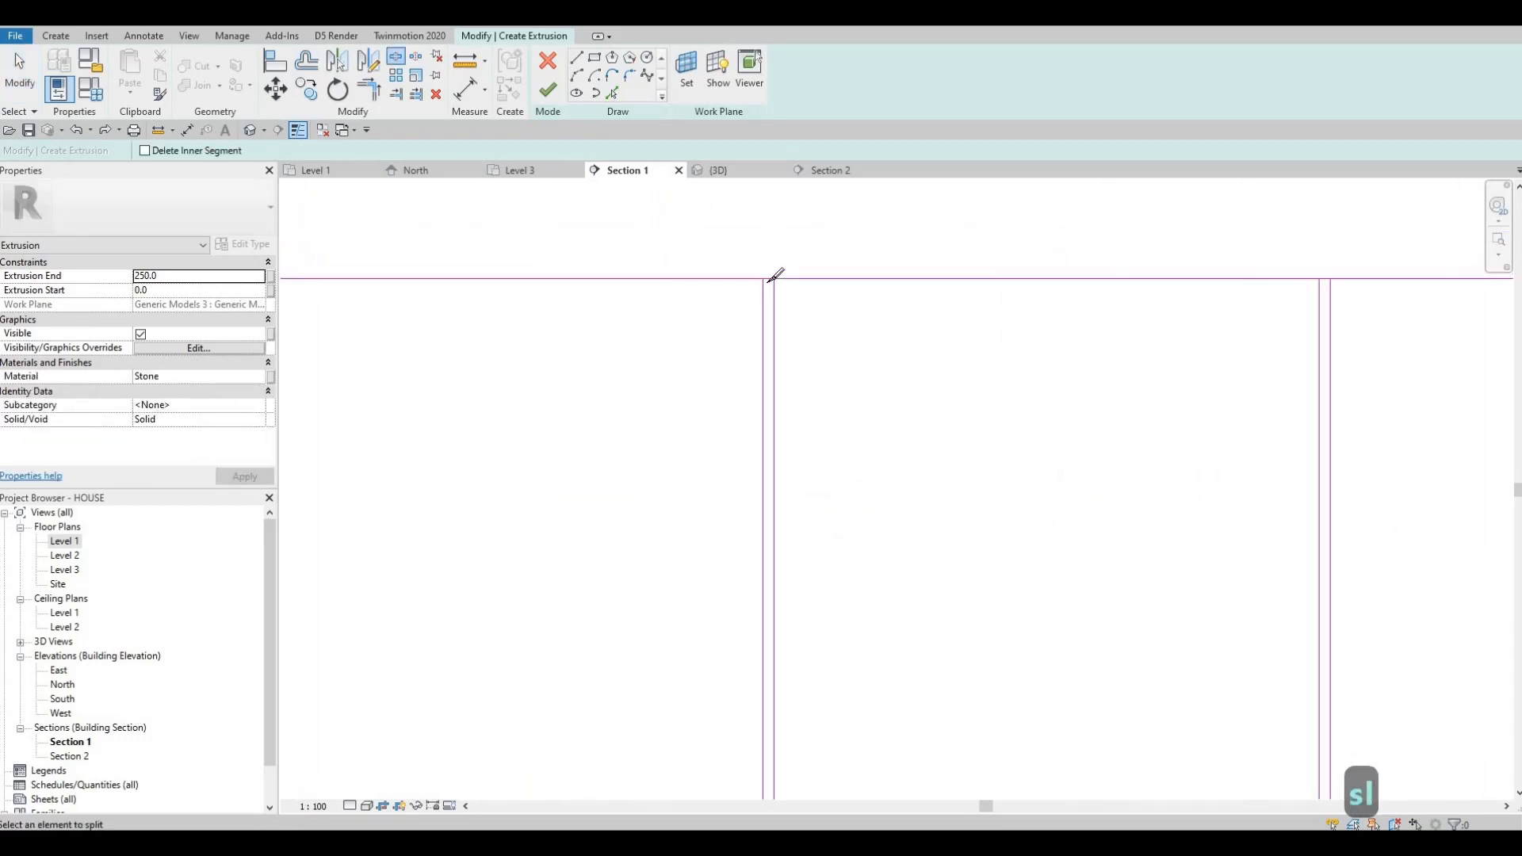
click(759, 275)
Split the outline's upper line inside the third and fourth gaps
scroll(999, 265, down, 2)
middle_drag(1483, 263, 983, 254)
scroll(1017, 262, up, 2)
click(1000, 262)
scroll(872, 234, down, 5)
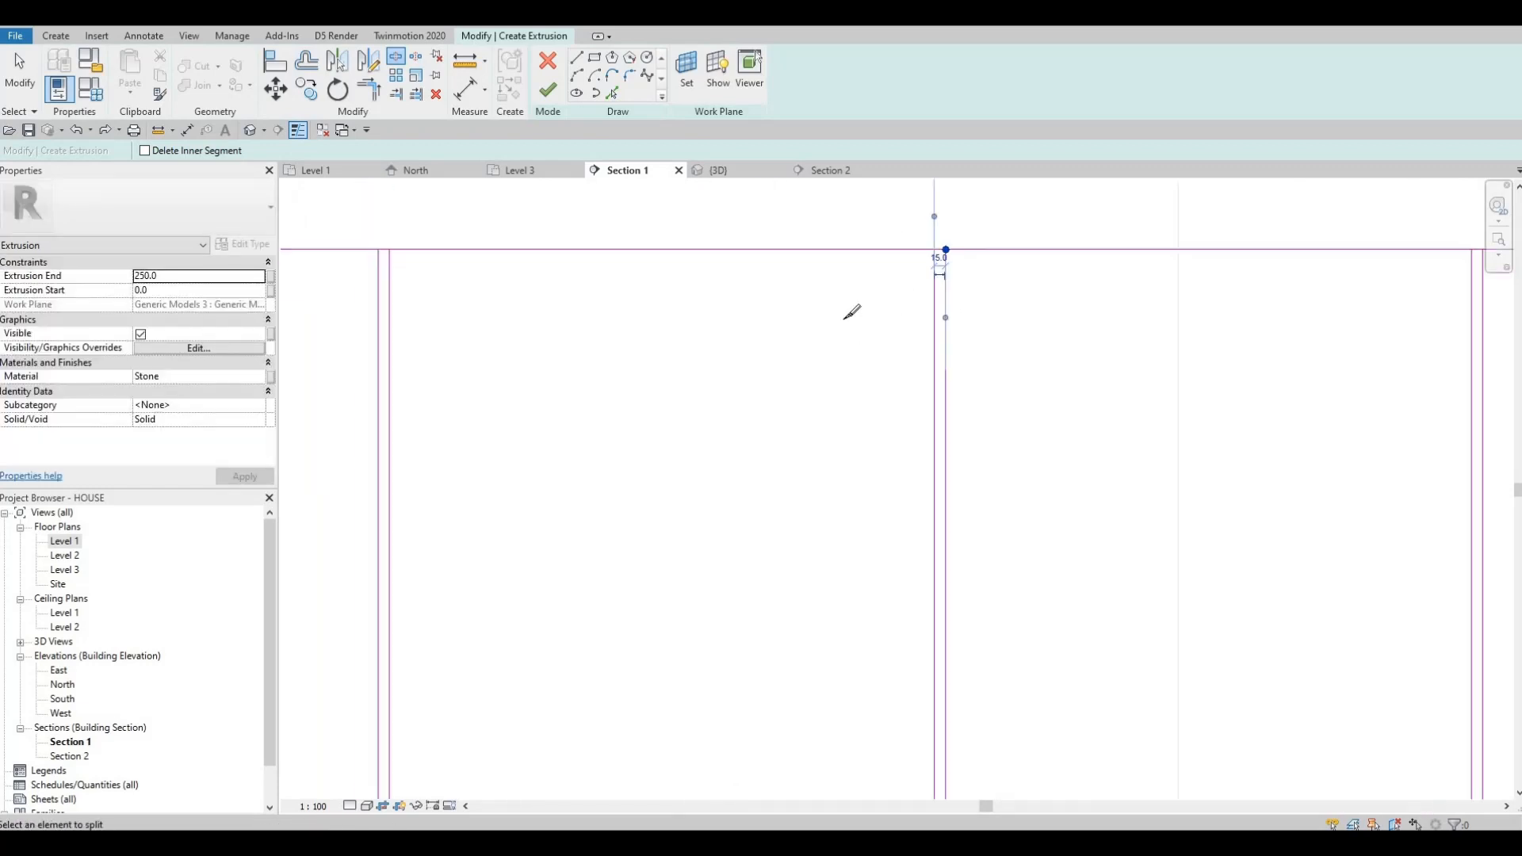
middle_drag(1212, 264, 945, 277)
scroll(943, 278, up, 7)
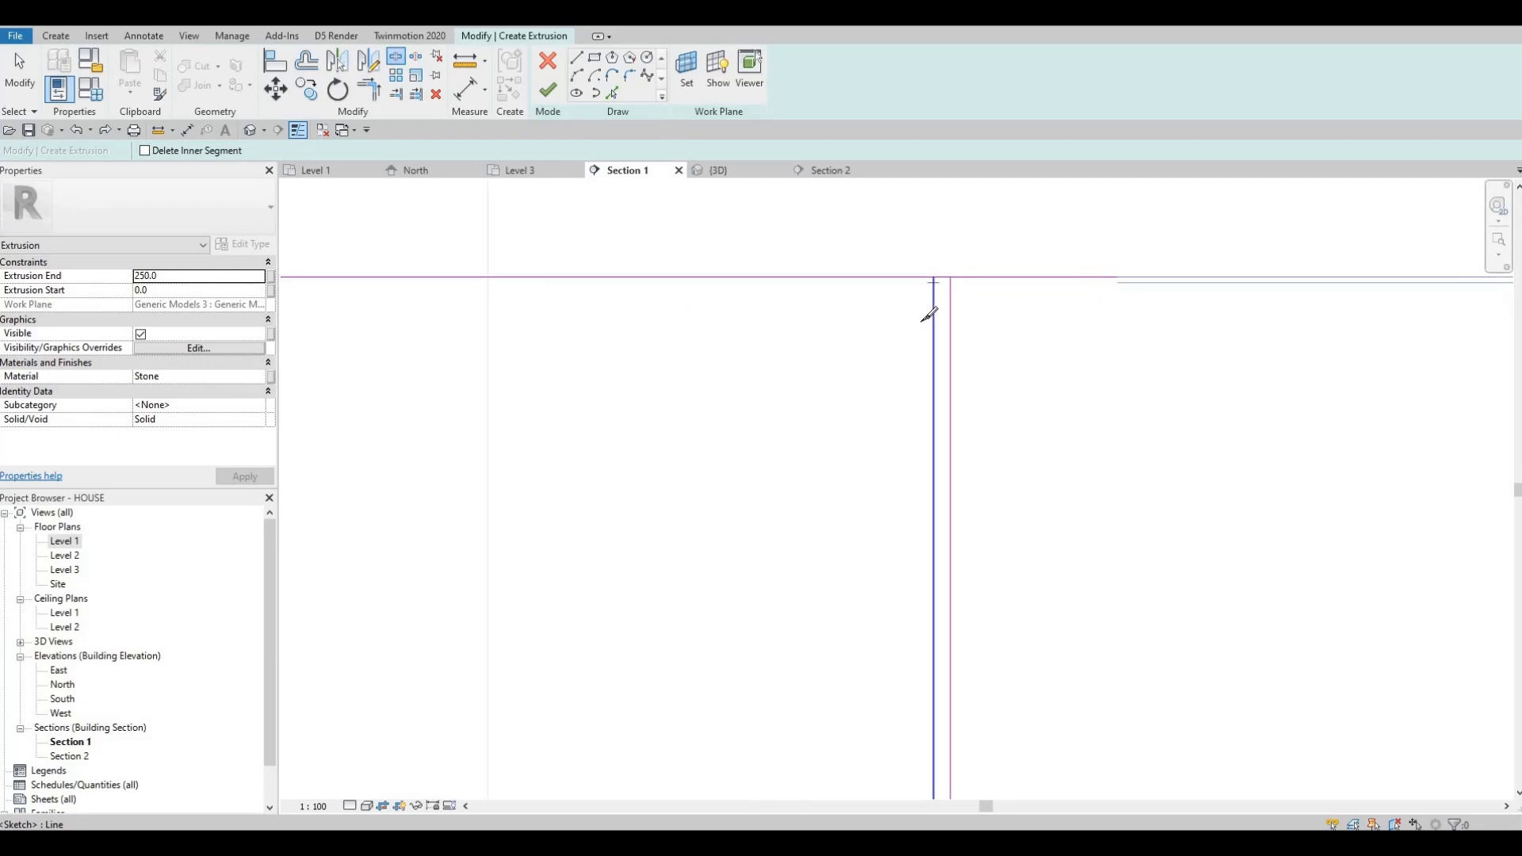
click(940, 277)
Split the outline's lower line inside the fourth and third gaps
middle_drag(901, 407, 911, 447)
scroll(912, 447, down, 5)
middle_drag(929, 753, 868, 421)
scroll(869, 485, up, 6)
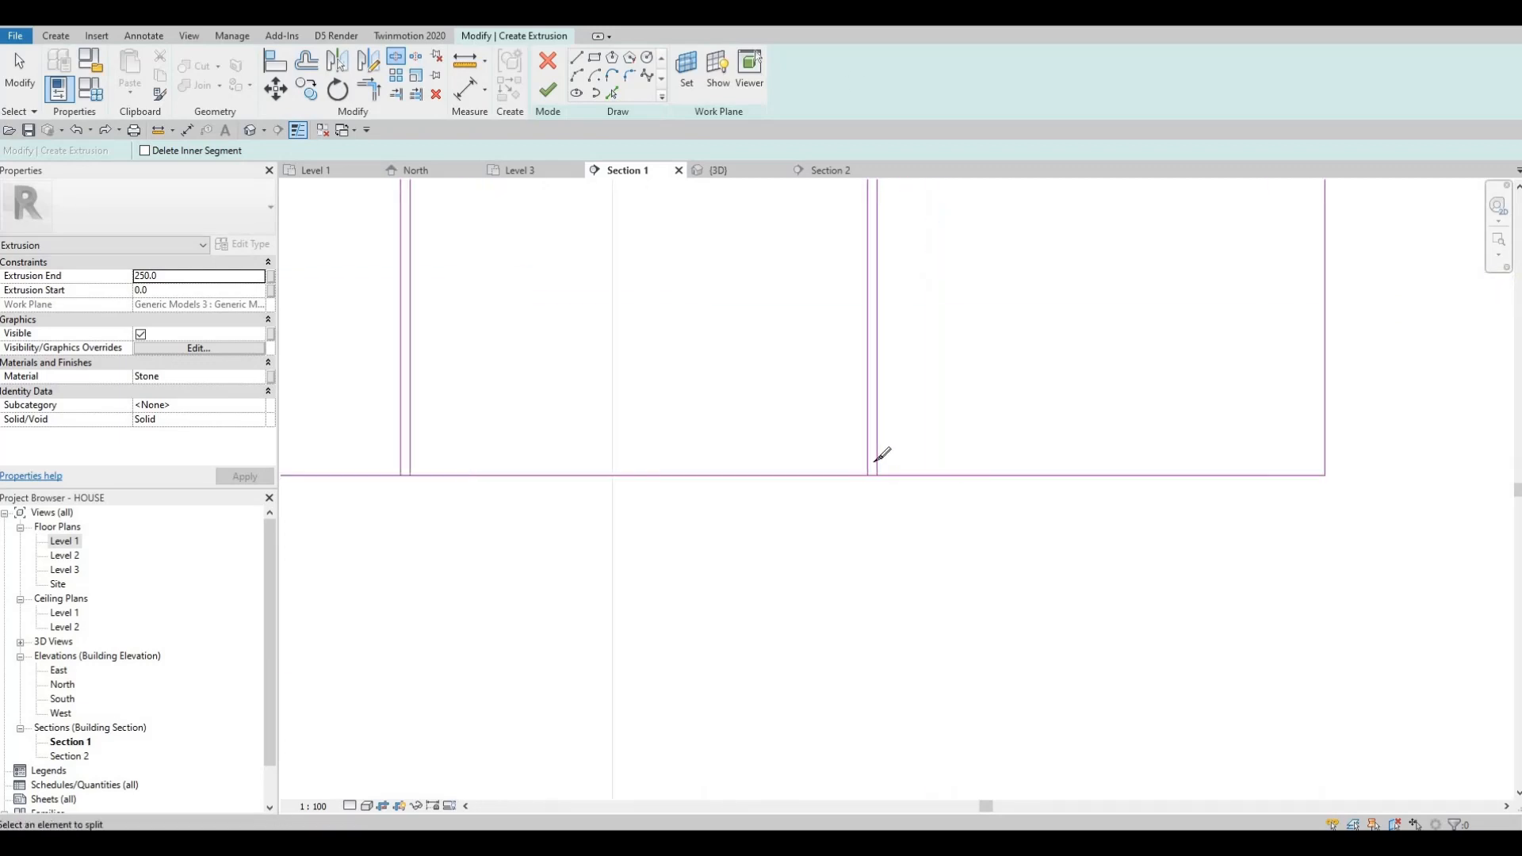
click(876, 458)
middle_drag(666, 415, 992, 390)
scroll(992, 390, down, 3)
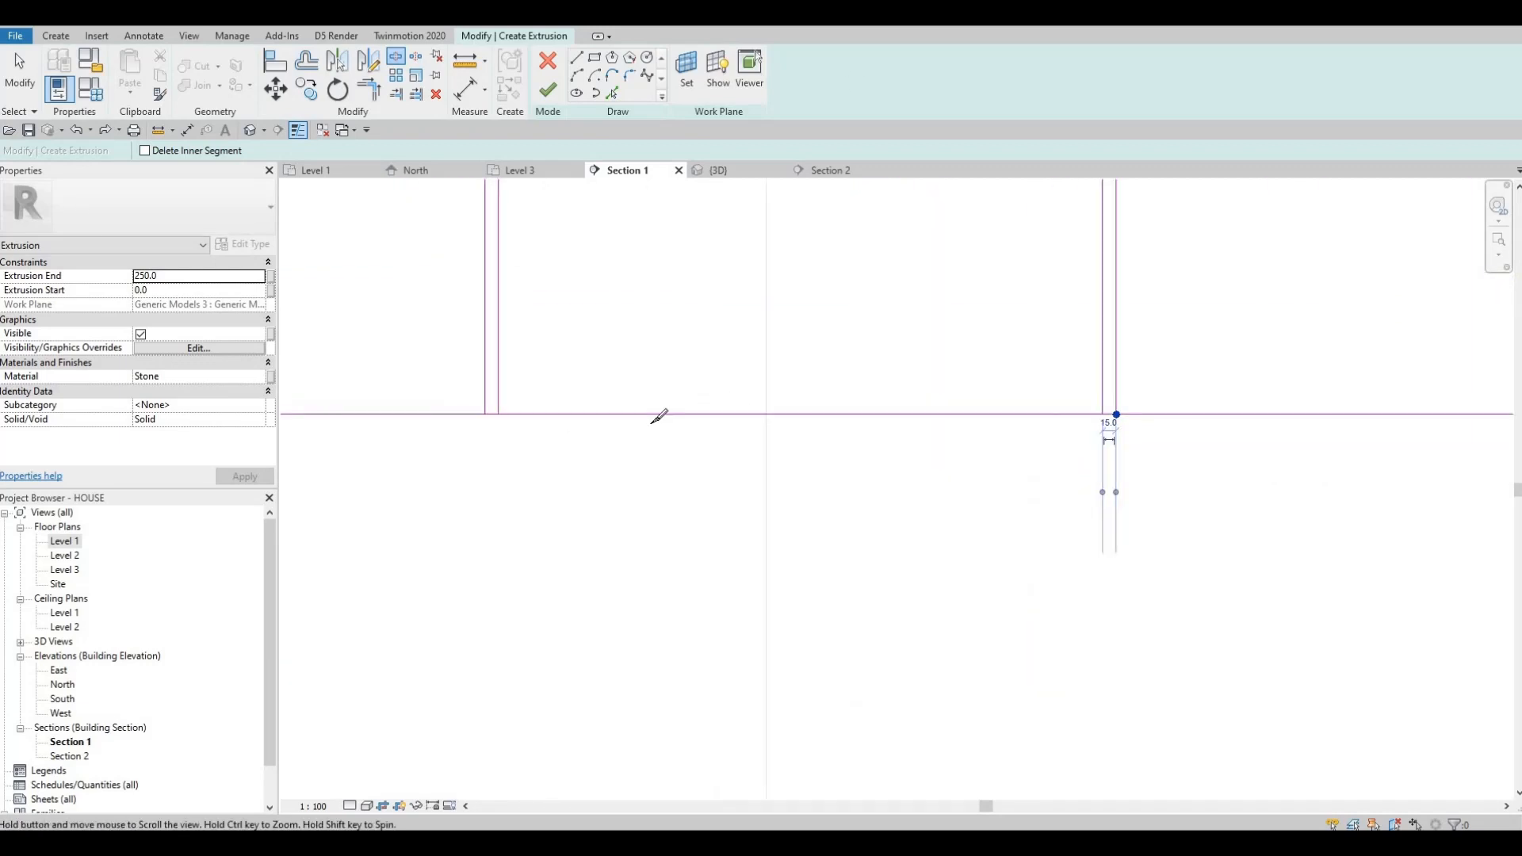
middle_drag(477, 429, 1172, 406)
scroll(689, 419, up, 5)
click(693, 420)
Split the outline's lower line inside the second and first gaps and end the split command
scroll(700, 380, down, 5)
scroll(1172, 406, down, 2)
scroll(776, 397, up, 5)
middle_drag(836, 398, 774, 398)
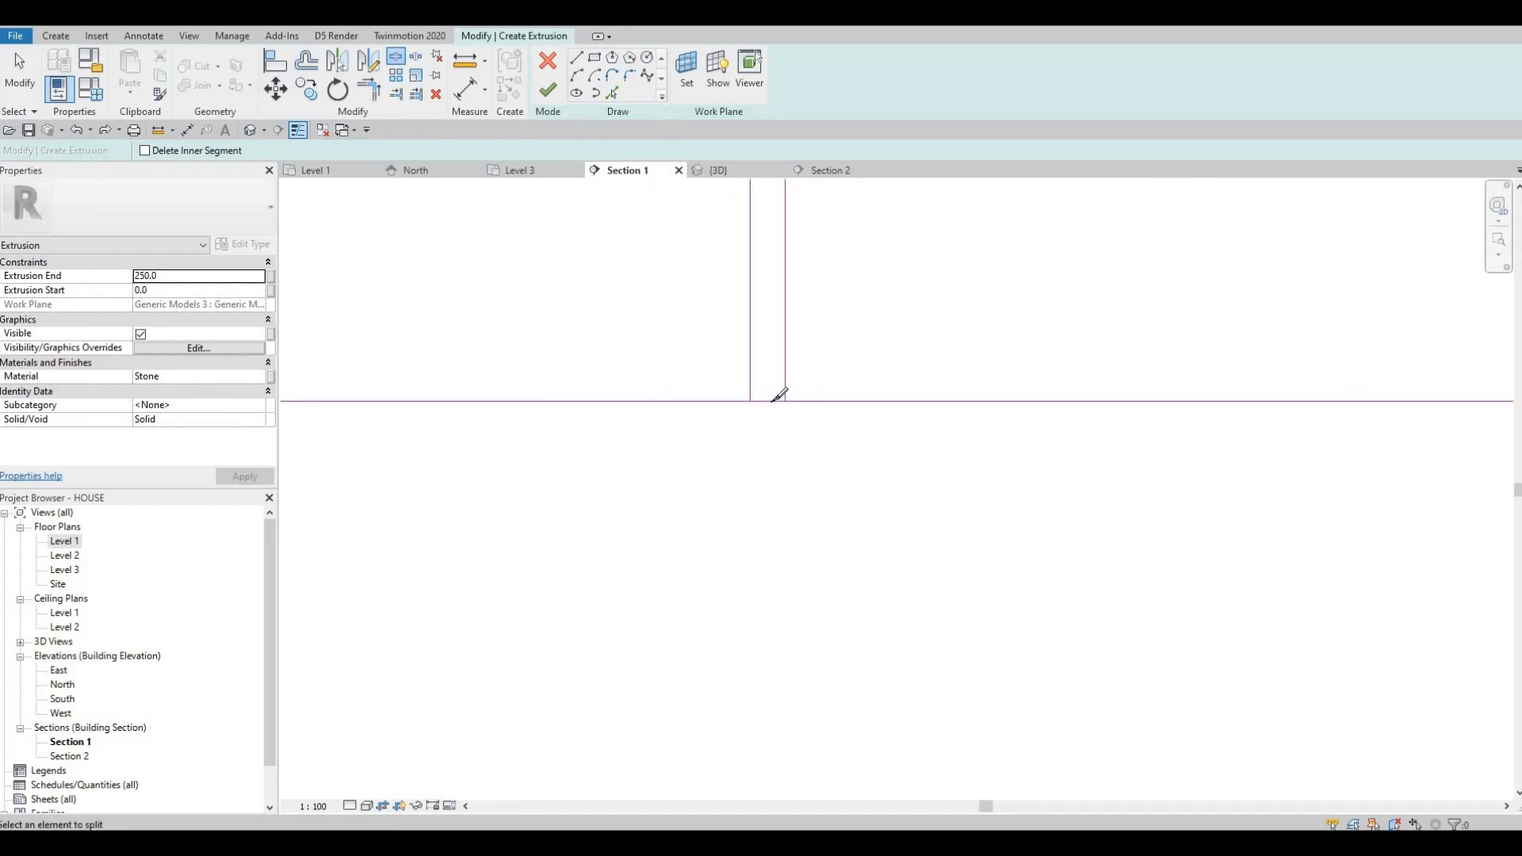
click(771, 401)
scroll(515, 347, down, 5)
middle_drag(498, 406, 940, 443)
scroll(893, 433, up, 3)
key(Escape)
key(Escape)
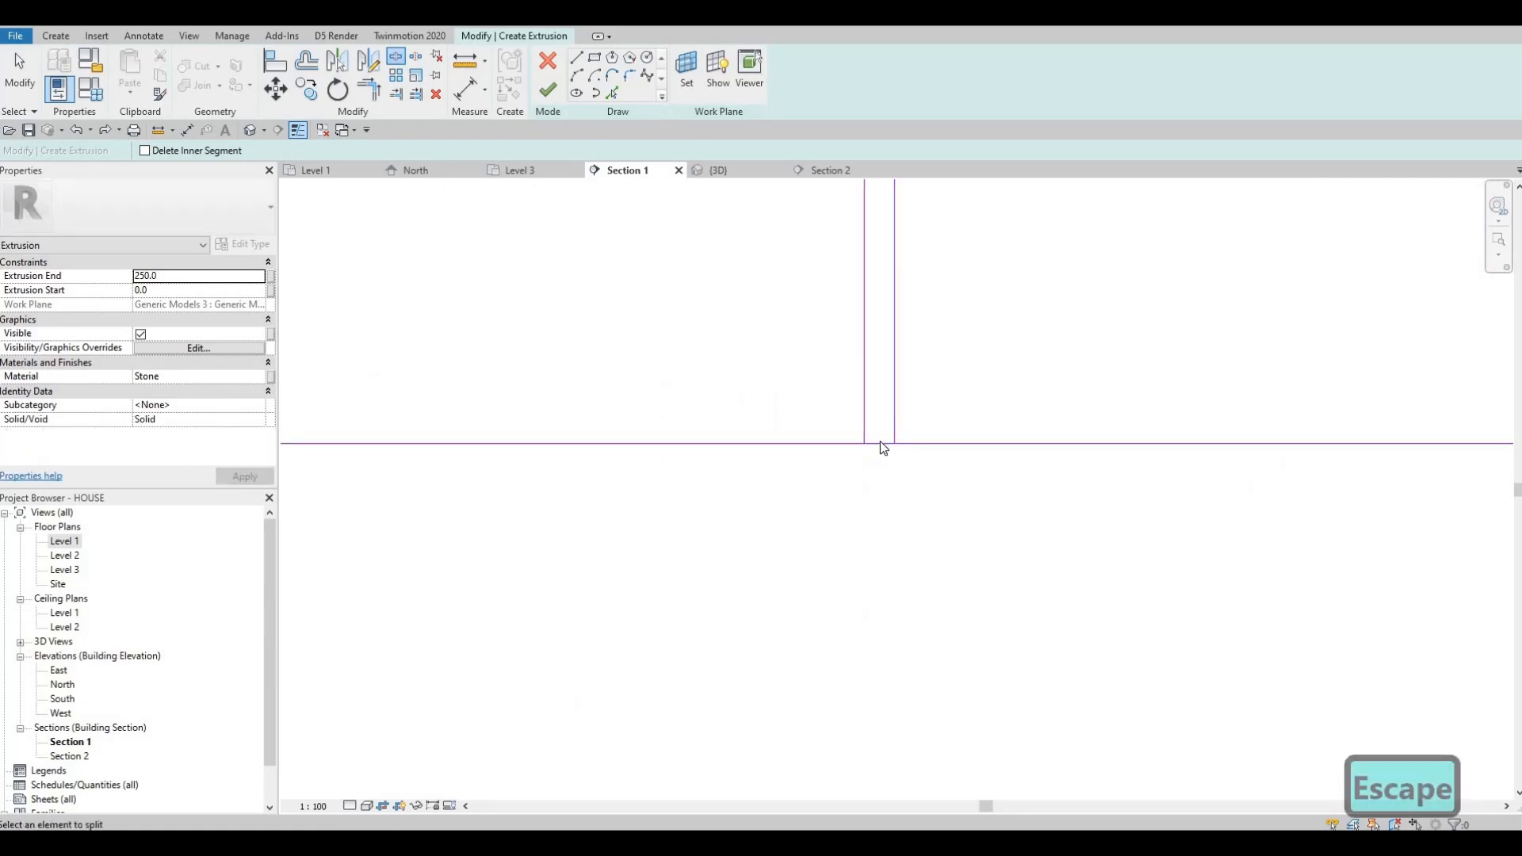
Trim the lower line to the gap lines at the first and second gaps to form closed panel corners
key(t)
key(r)
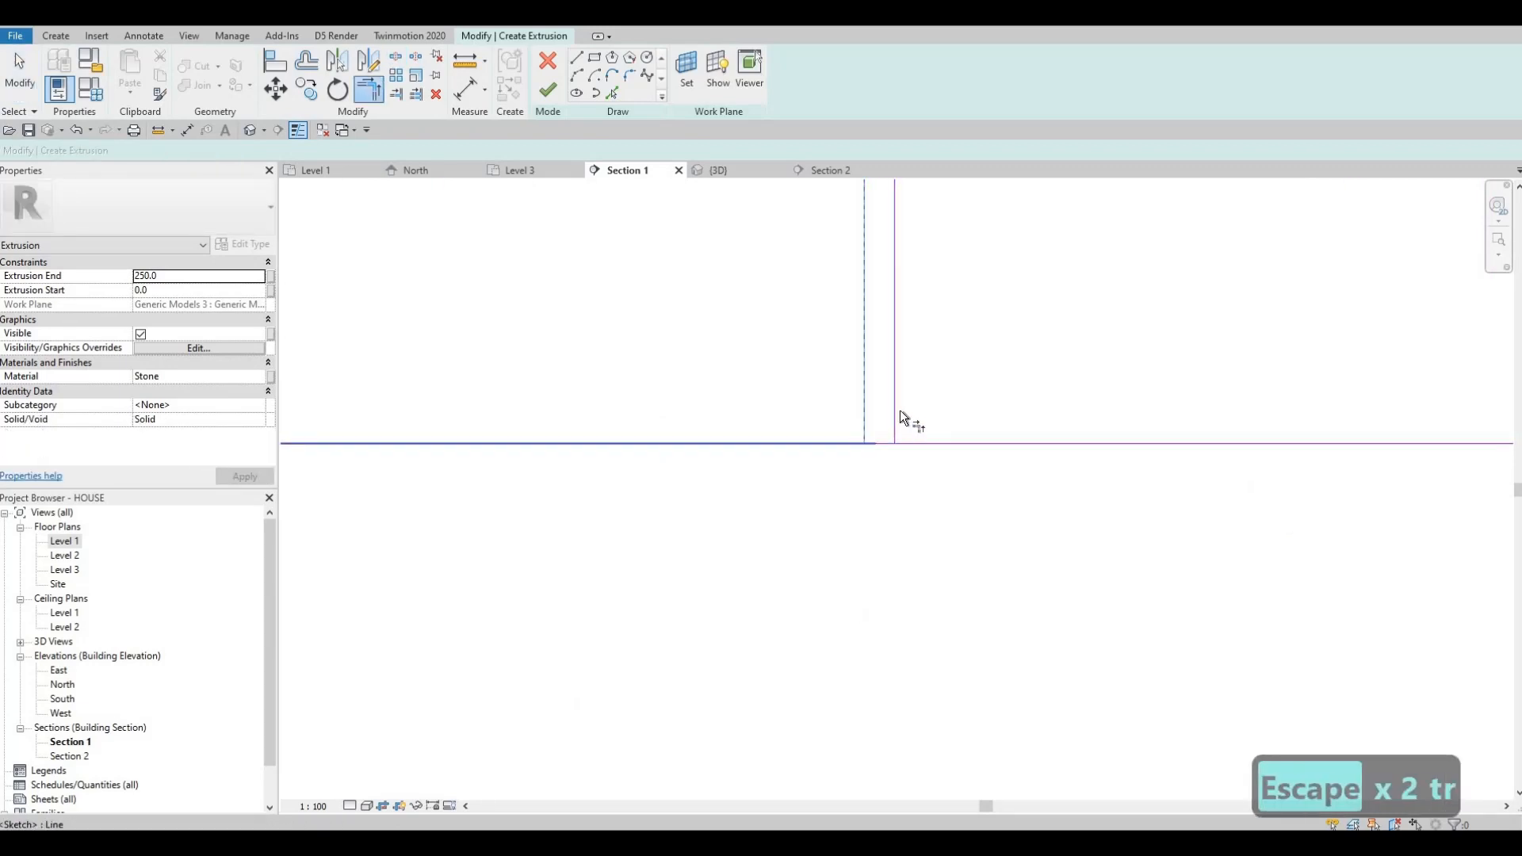
click(901, 408)
click(1205, 446)
scroll(1110, 431, down, 3)
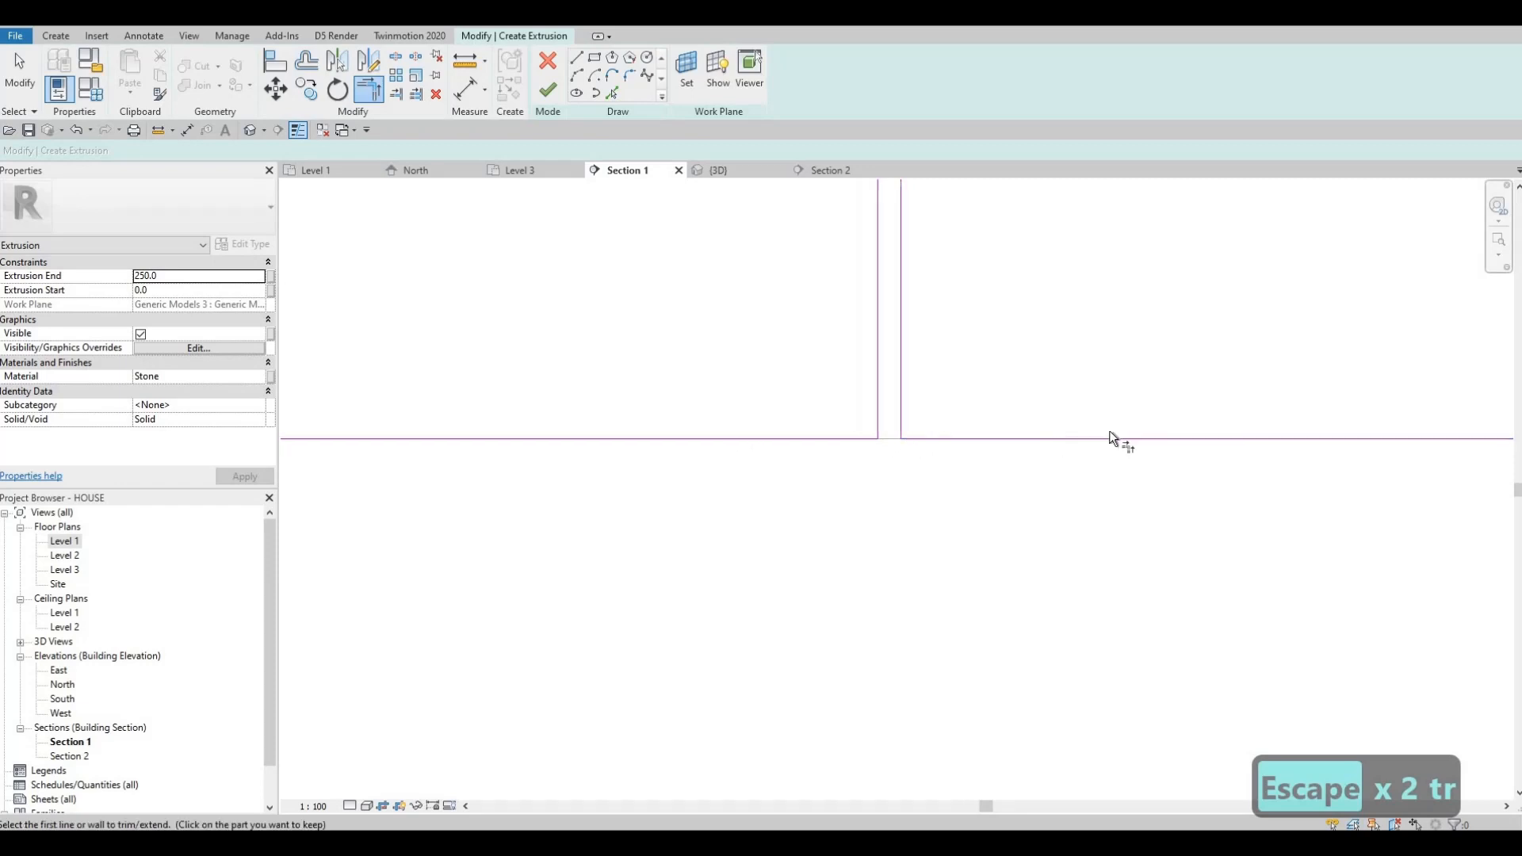
middle_drag(1109, 431, 595, 427)
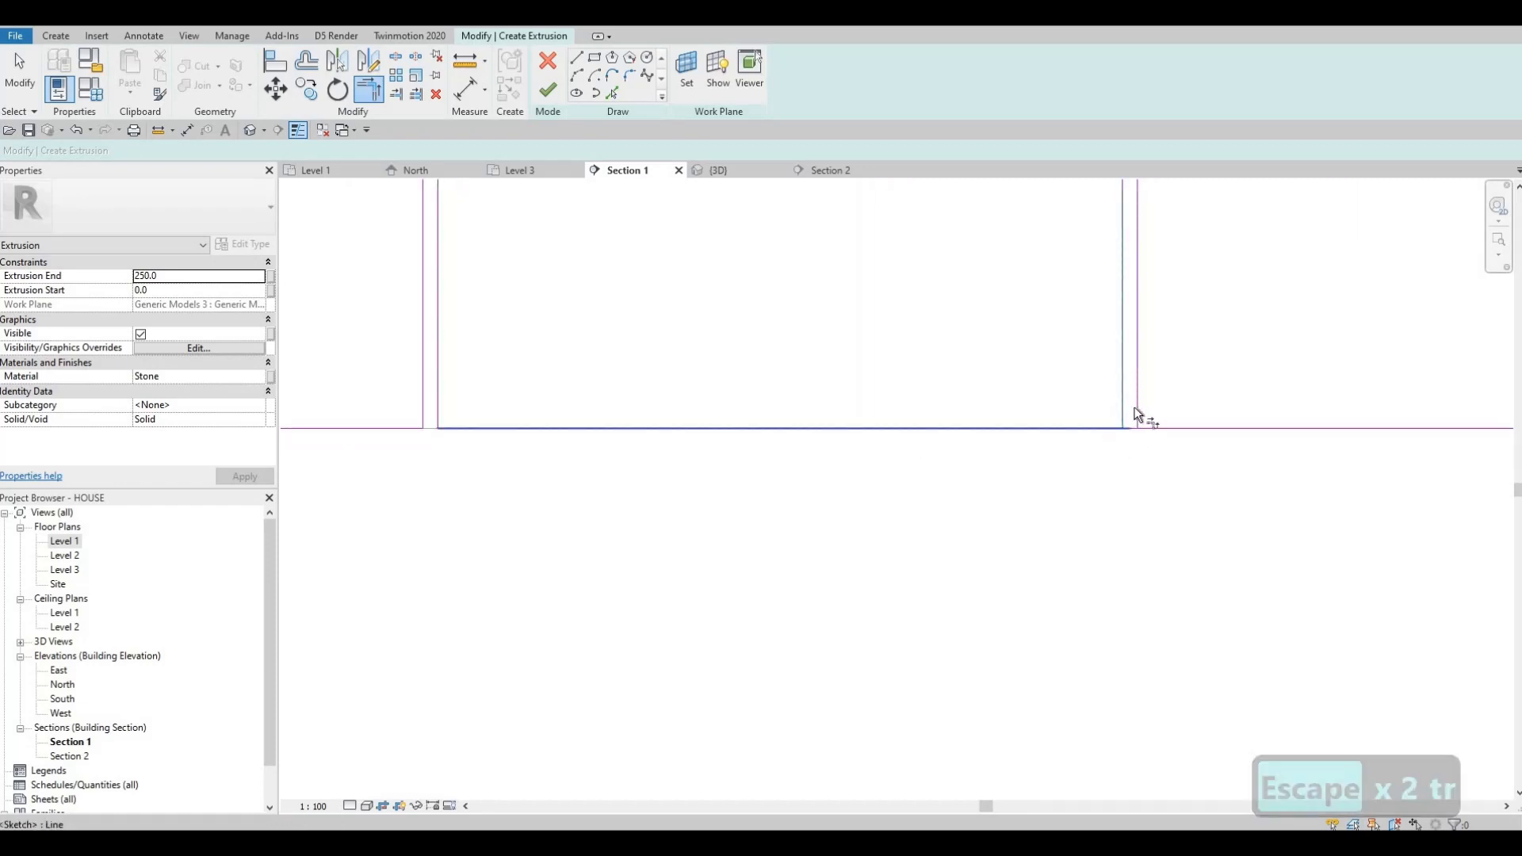
click(1164, 431)
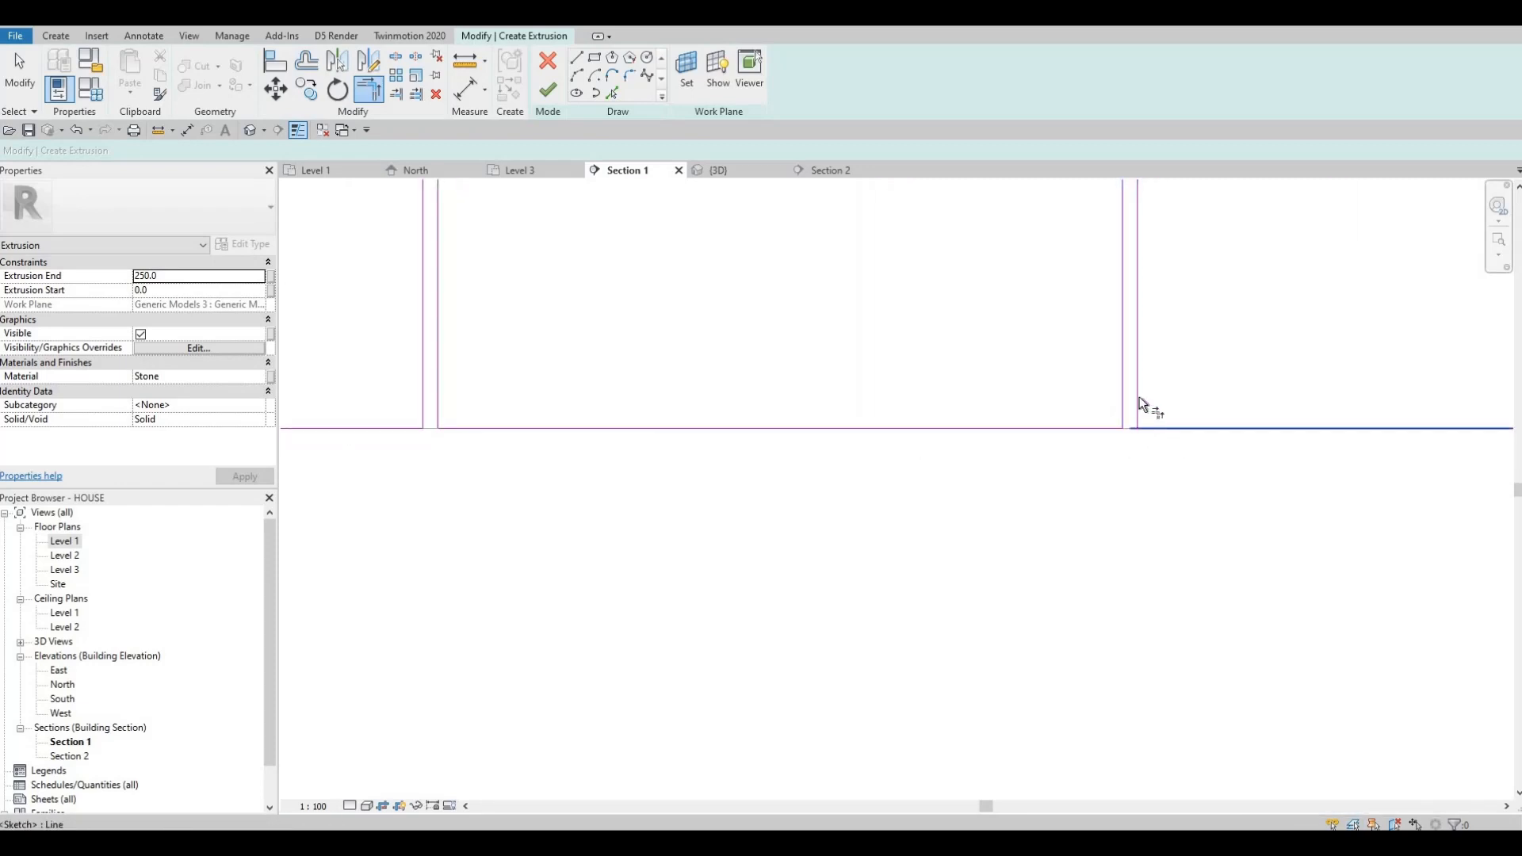
click(1139, 406)
Trim the lower line to the gap lines at the third and fourth gaps to form closed panel corners
scroll(936, 406, down, 2)
middle_drag(1427, 383, 1075, 386)
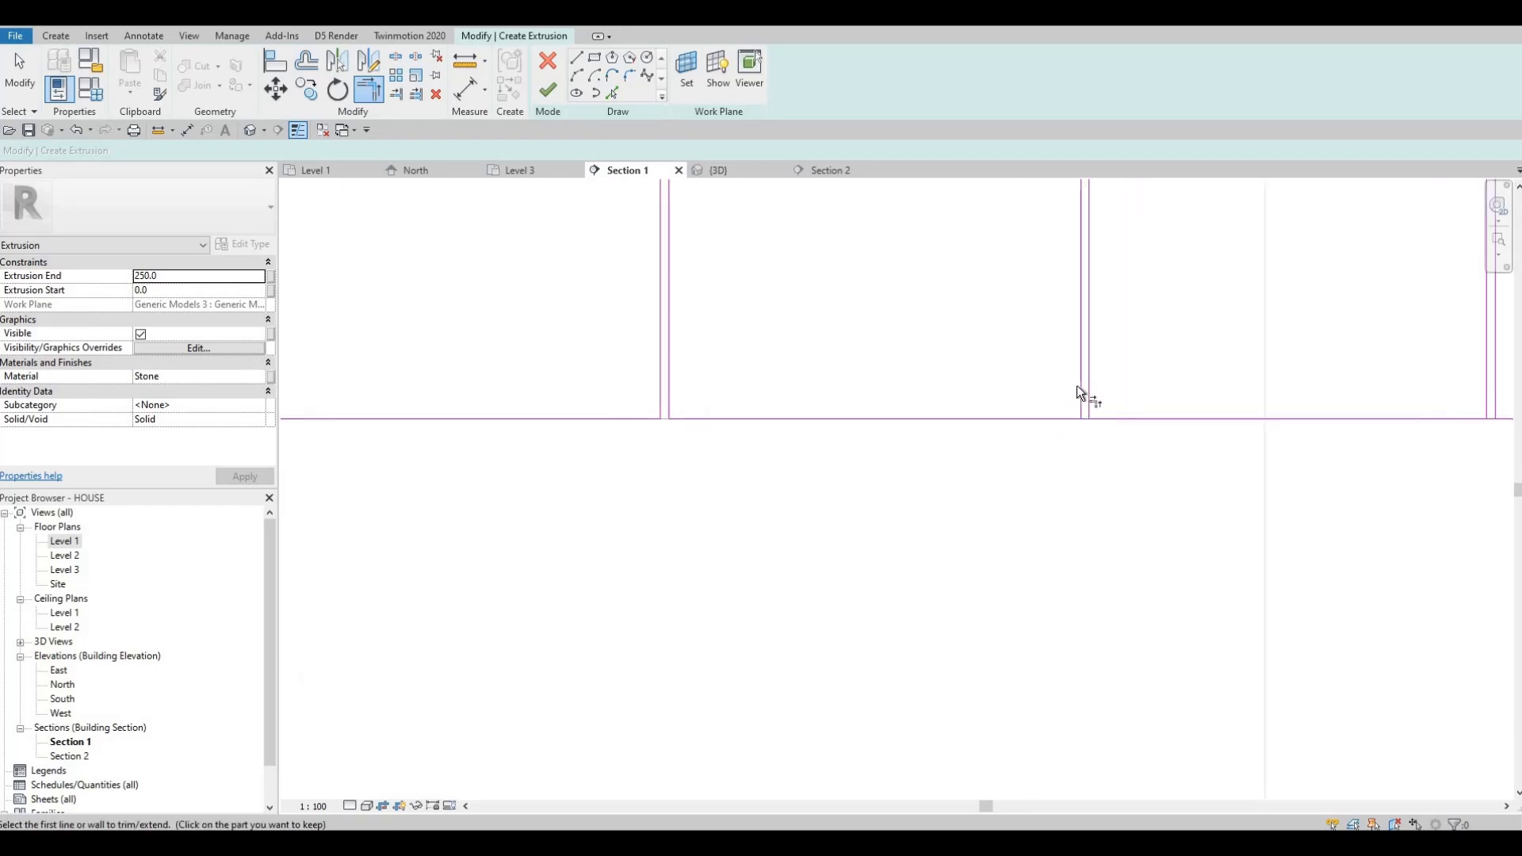
click(1066, 420)
click(1113, 416)
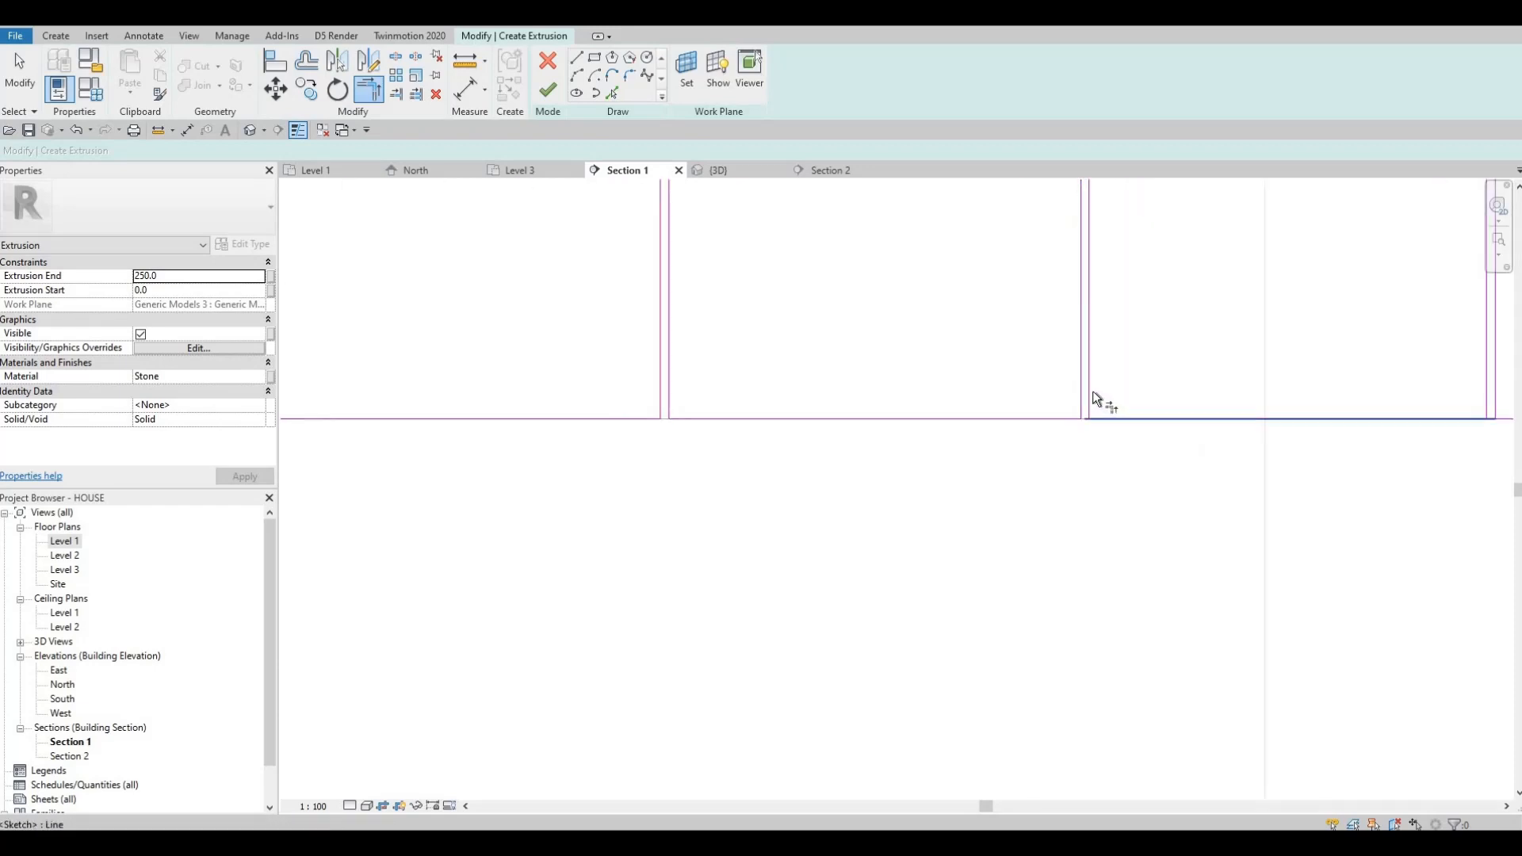
click(1092, 391)
middle_drag(1006, 392, 574, 394)
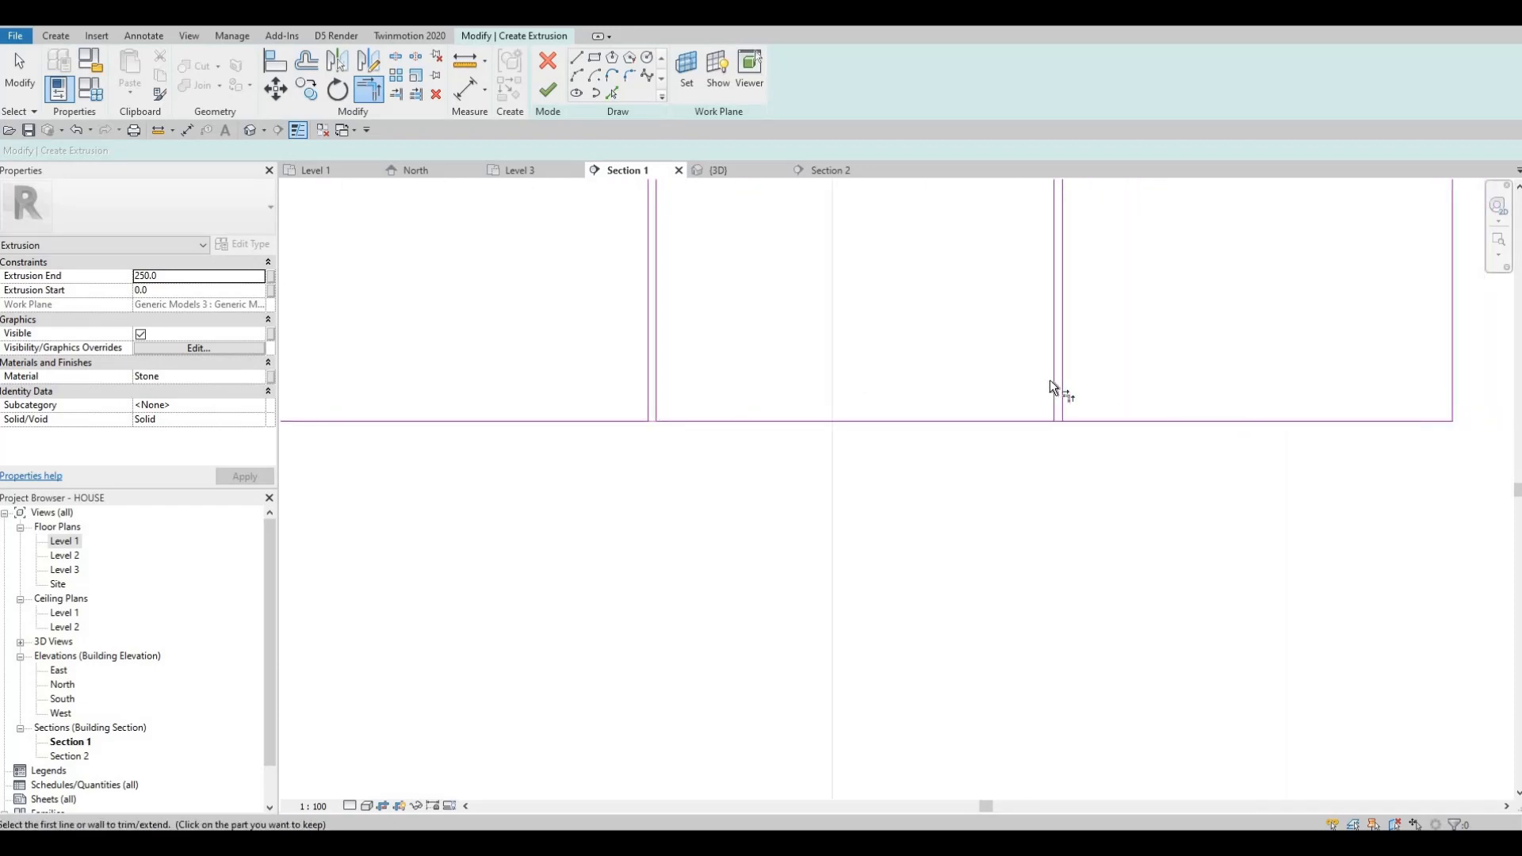
click(1049, 414)
click(1042, 421)
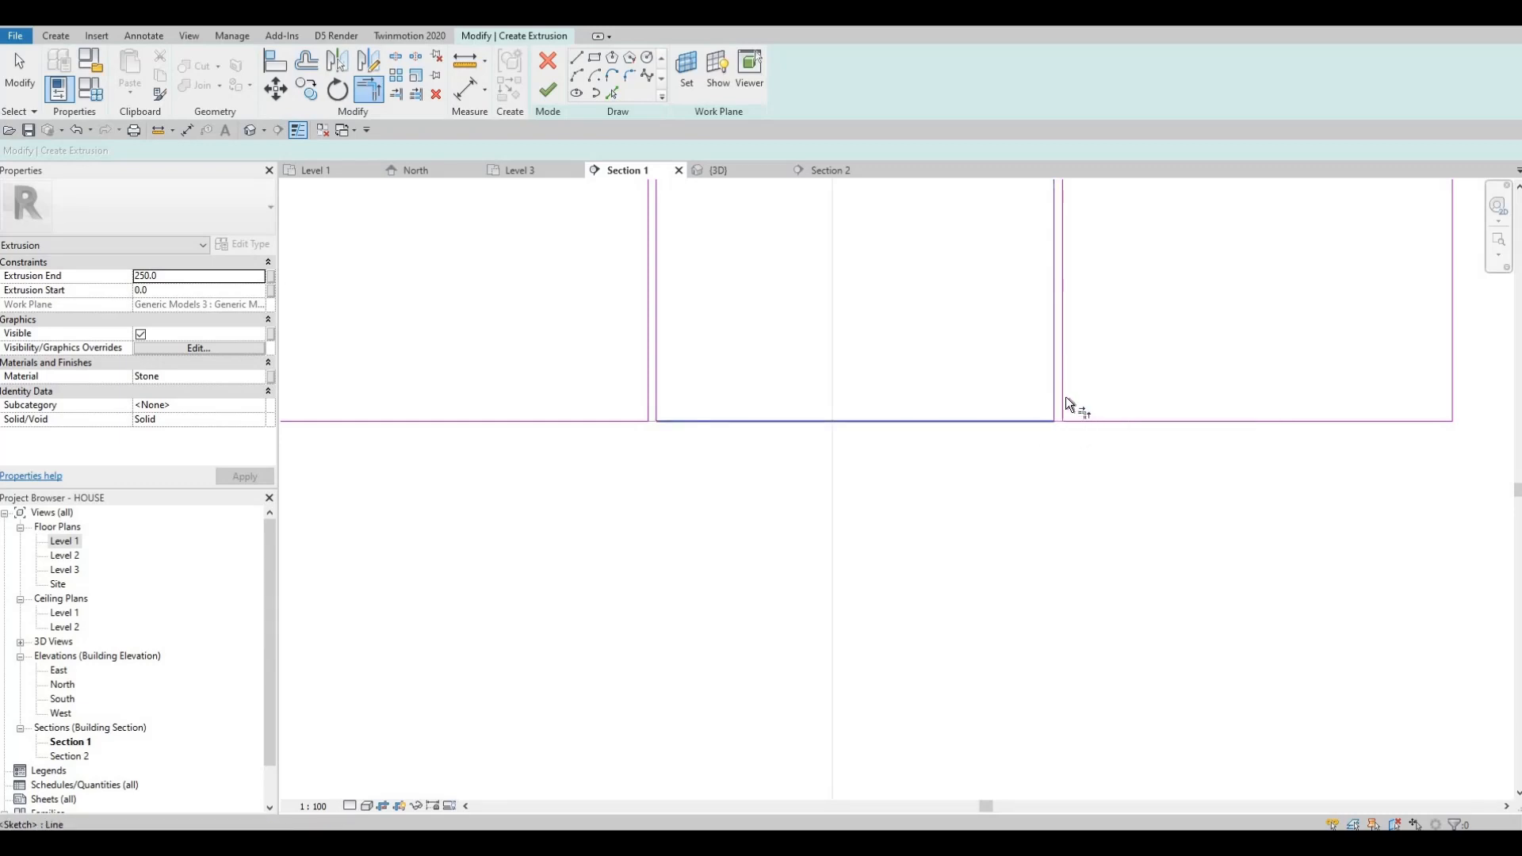
click(1065, 361)
Trim the upper line to the gap lines at the fourth and third gaps to close the upper panel corners
scroll(1070, 341, down, 1)
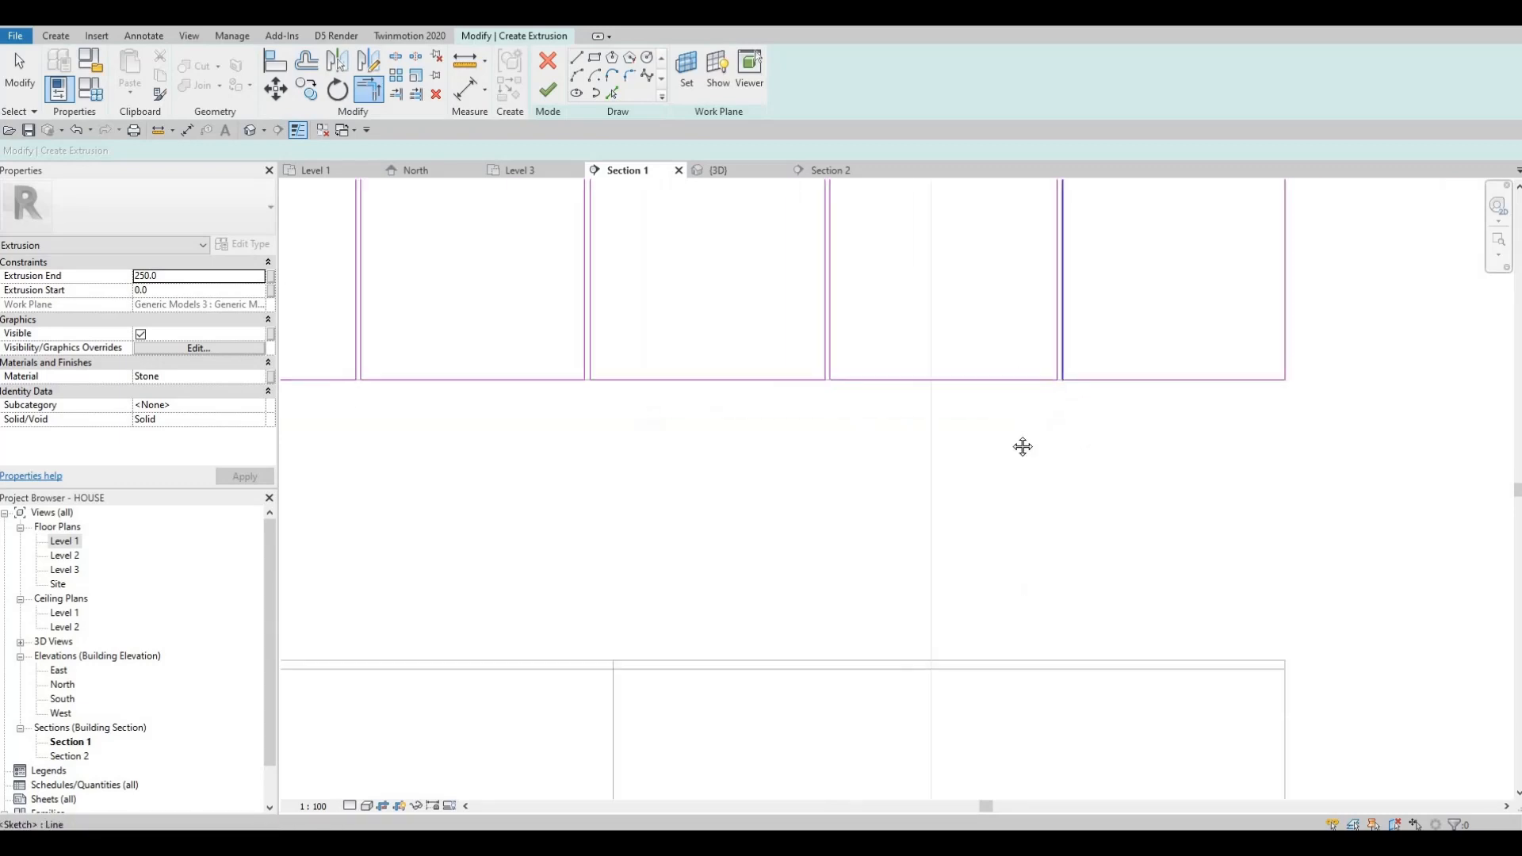
middle_drag(1023, 445, 975, 721)
middle_drag(1008, 263, 1001, 324)
key(Escape)
scroll(1006, 290, up, 2)
scroll(1027, 394, up, 1)
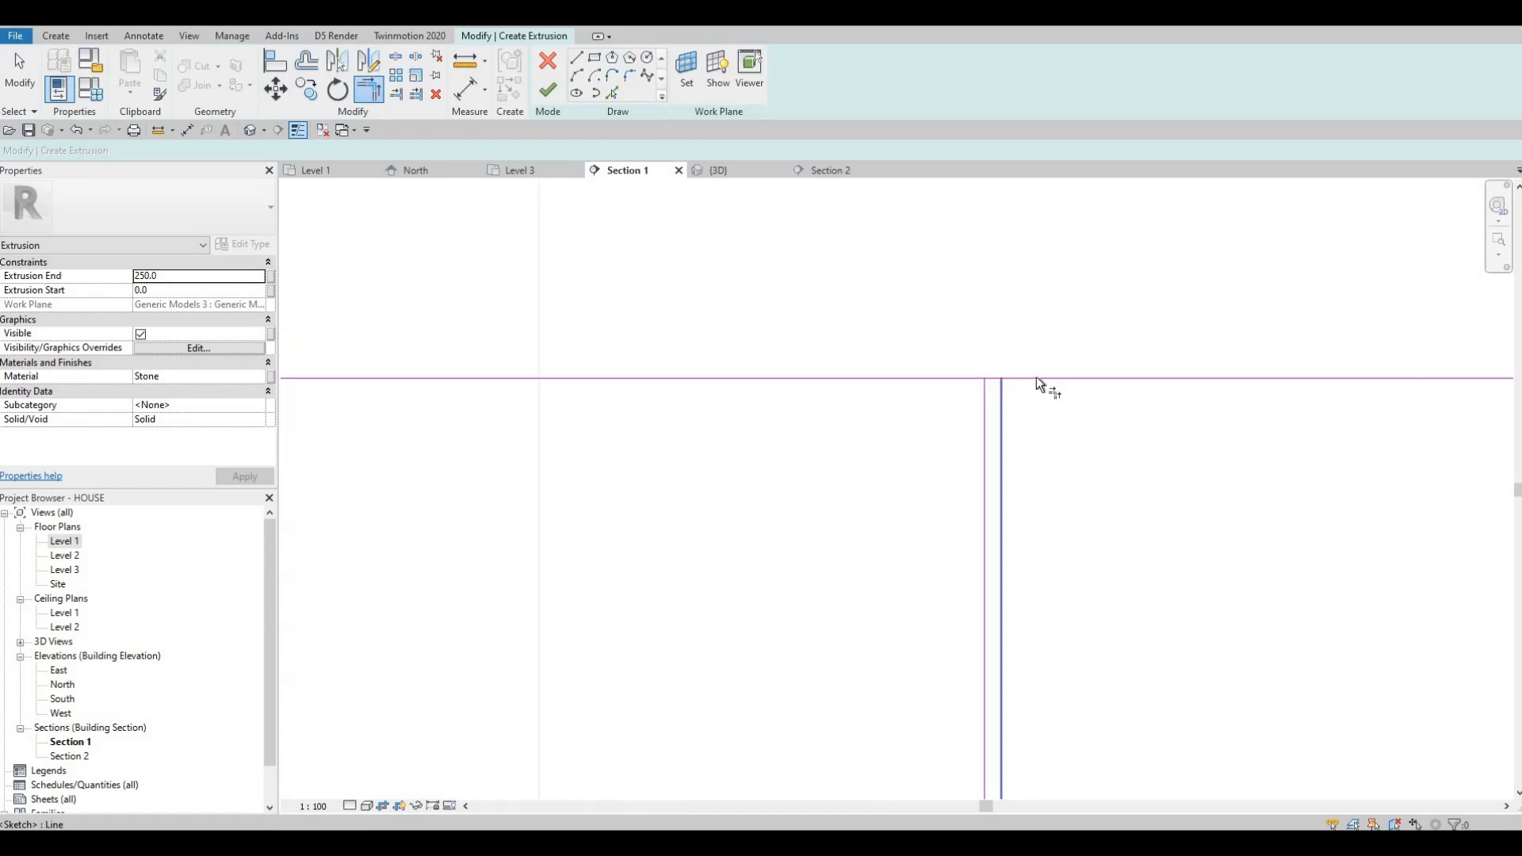
click(959, 378)
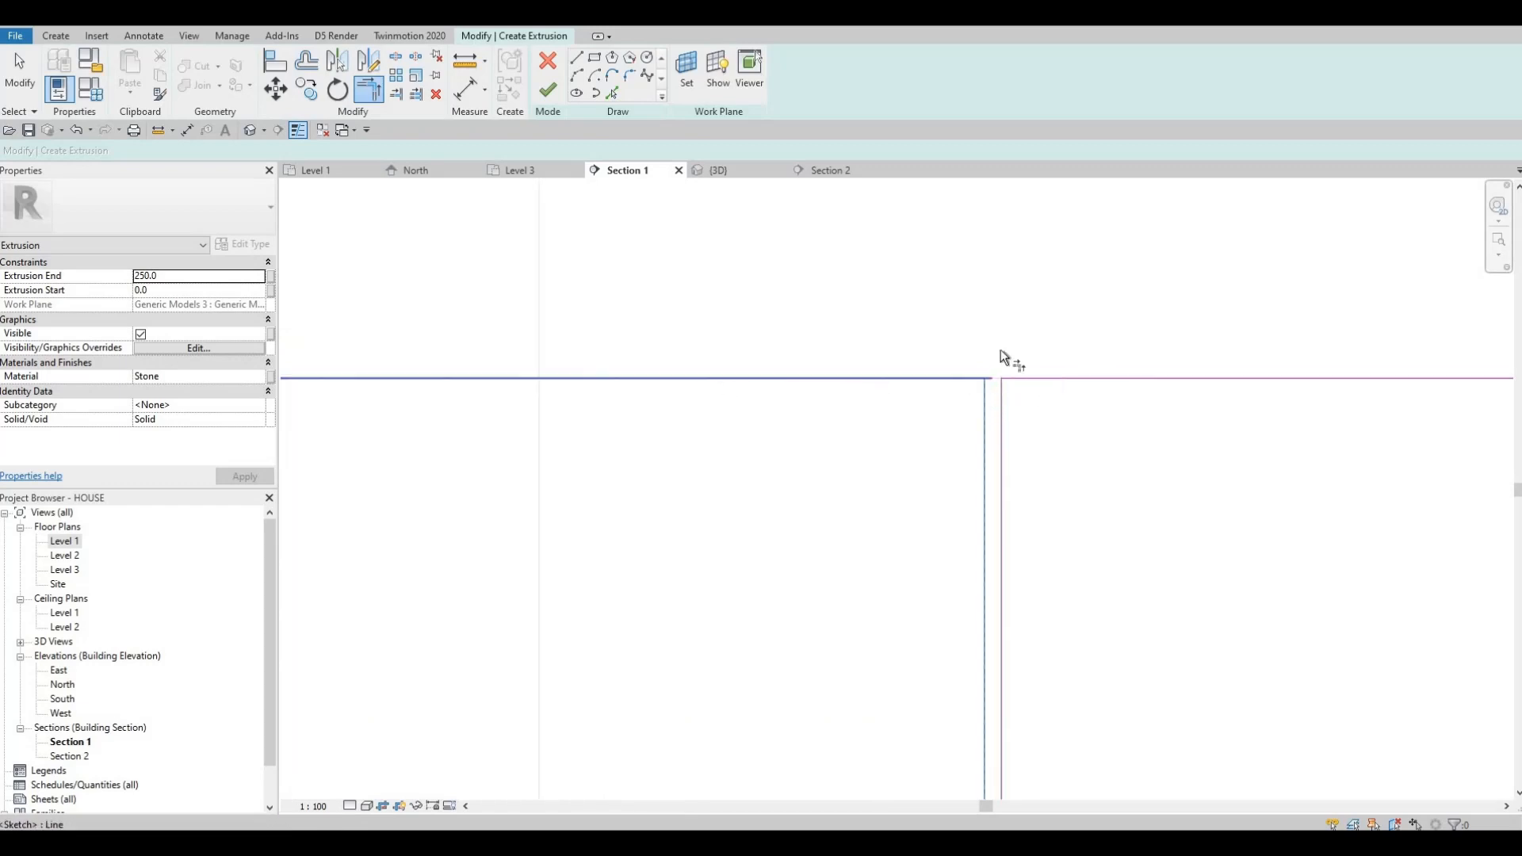
click(985, 385)
scroll(925, 368, down, 2)
middle_drag(444, 390, 902, 384)
scroll(902, 383, up, 2)
scroll(923, 357, up, 1)
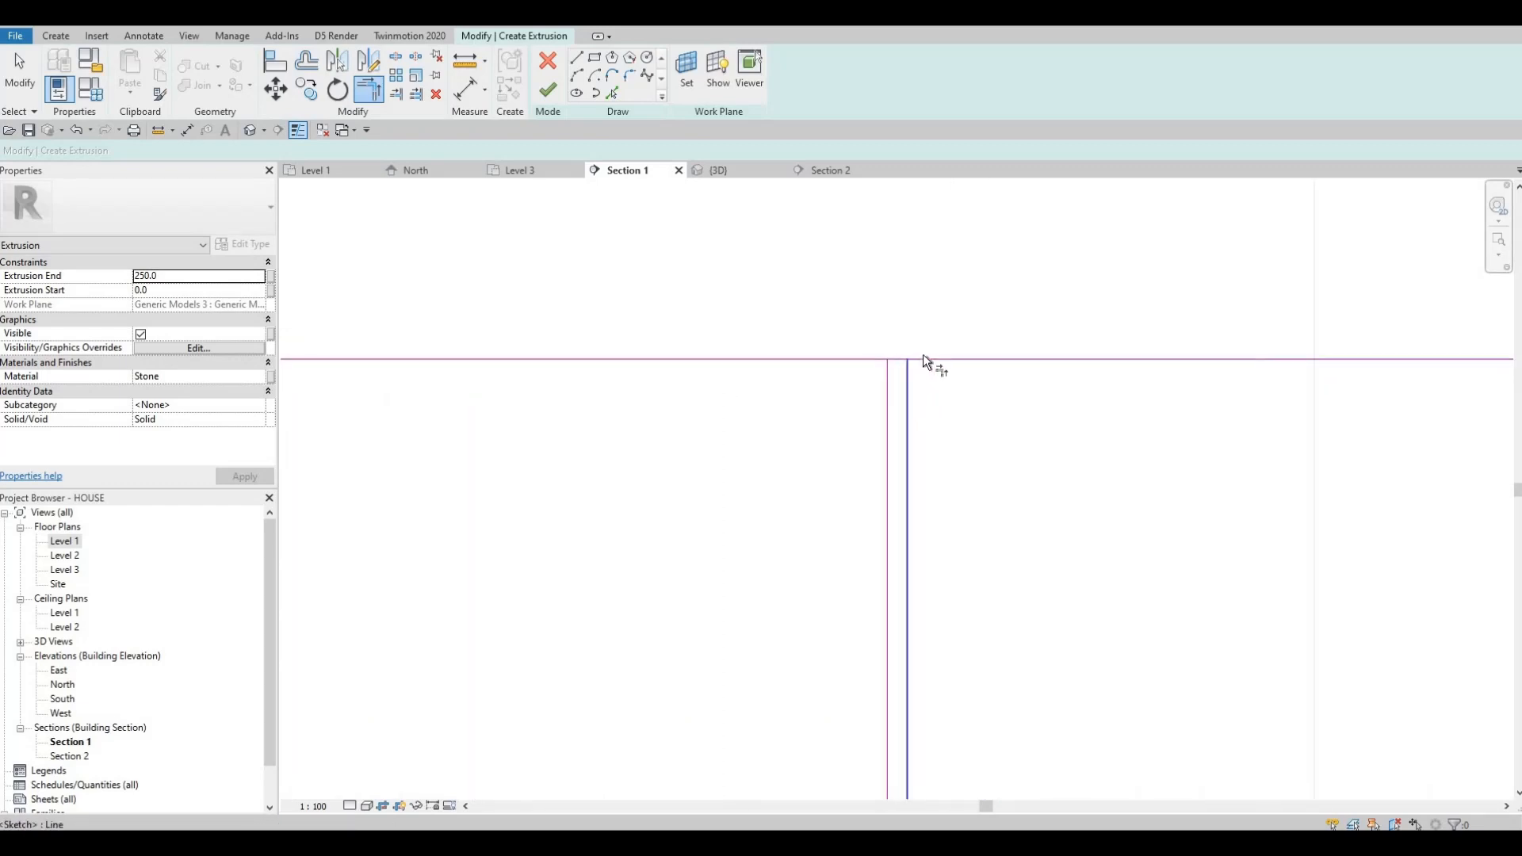
click(891, 388)
click(889, 388)
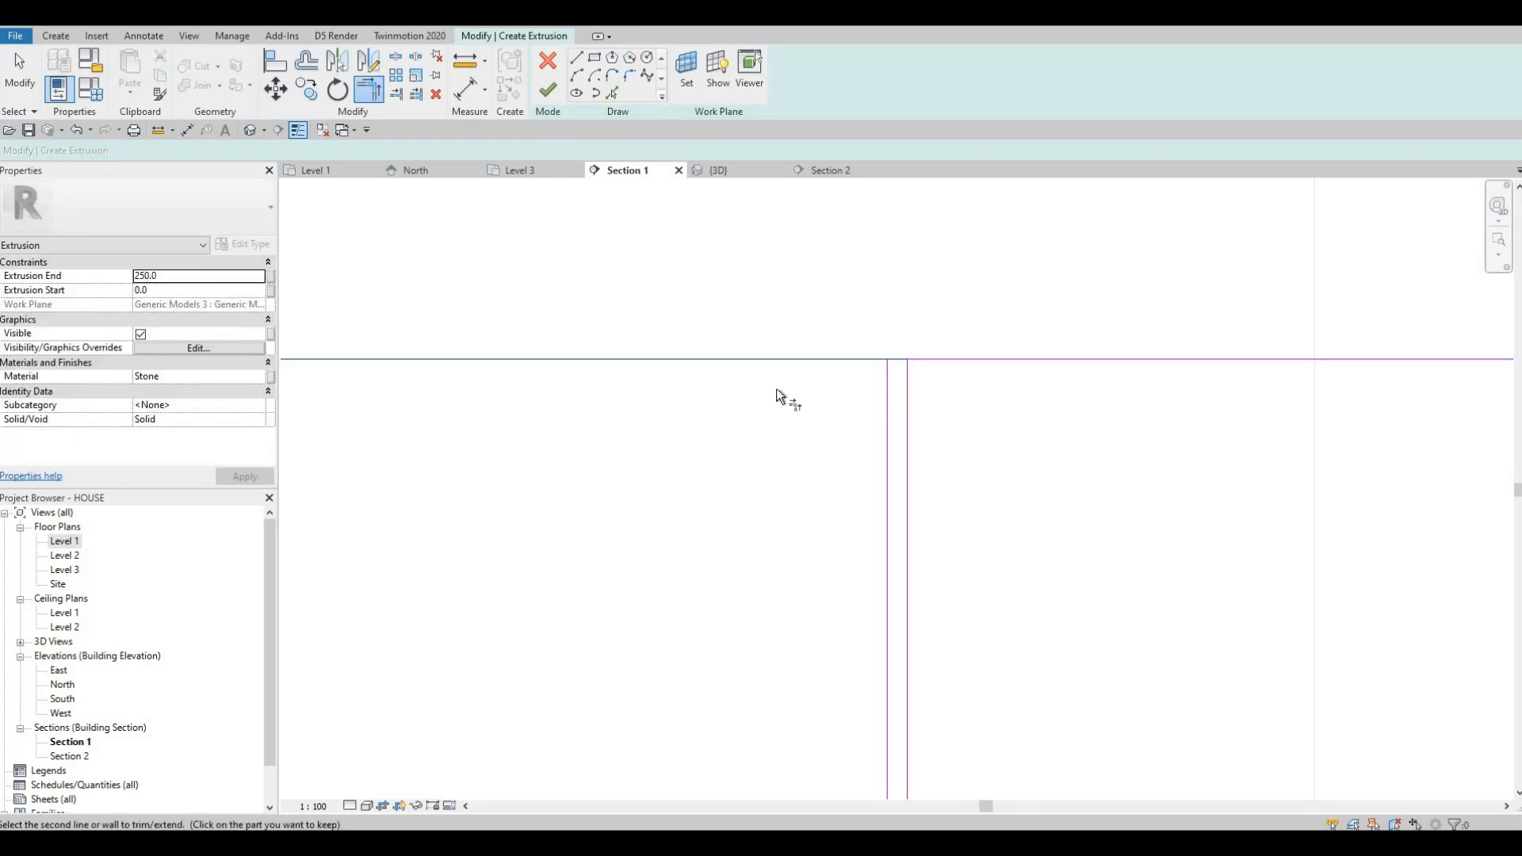
Trim the upper line to the gap lines at the second and first gaps so all five panels are separate rectangles
scroll(872, 388, down, 2)
middle_drag(916, 393, 920, 397)
scroll(920, 397, up, 2)
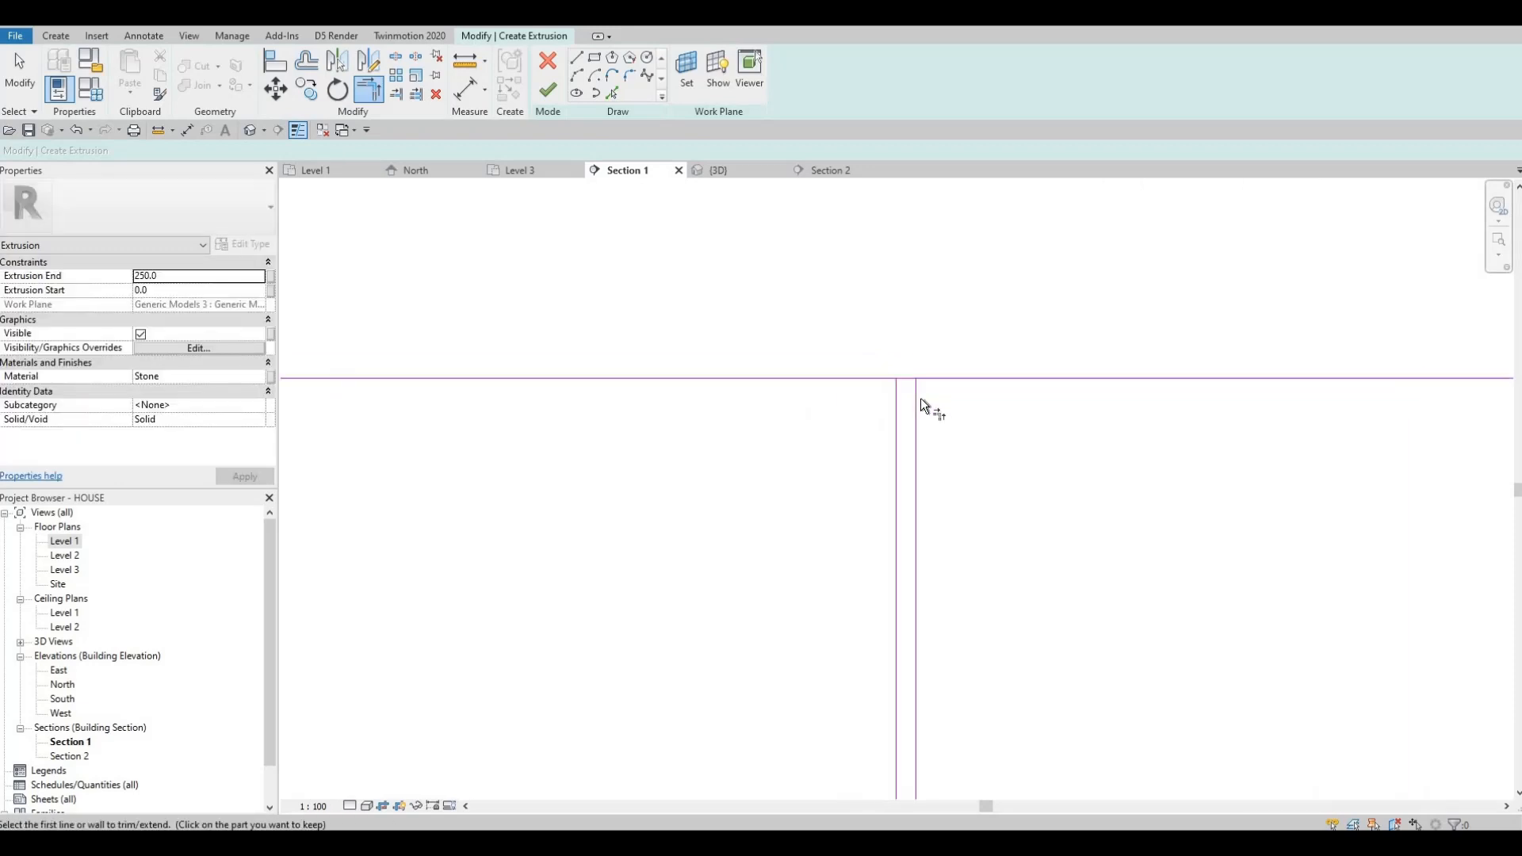
click(918, 398)
click(939, 378)
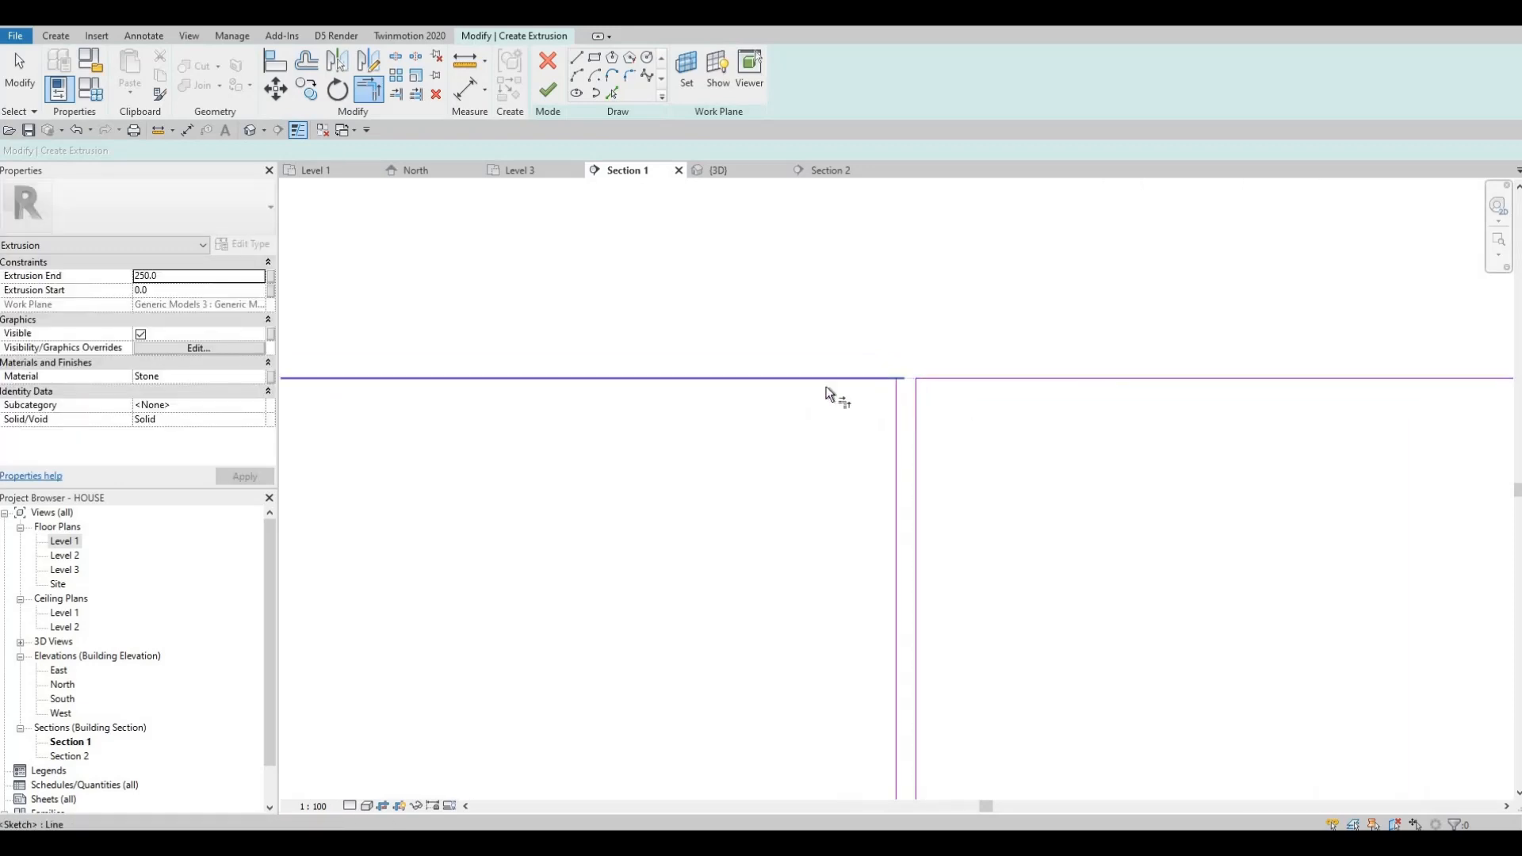
scroll(615, 388, down, 4)
click(609, 383)
scroll(609, 384, up, 4)
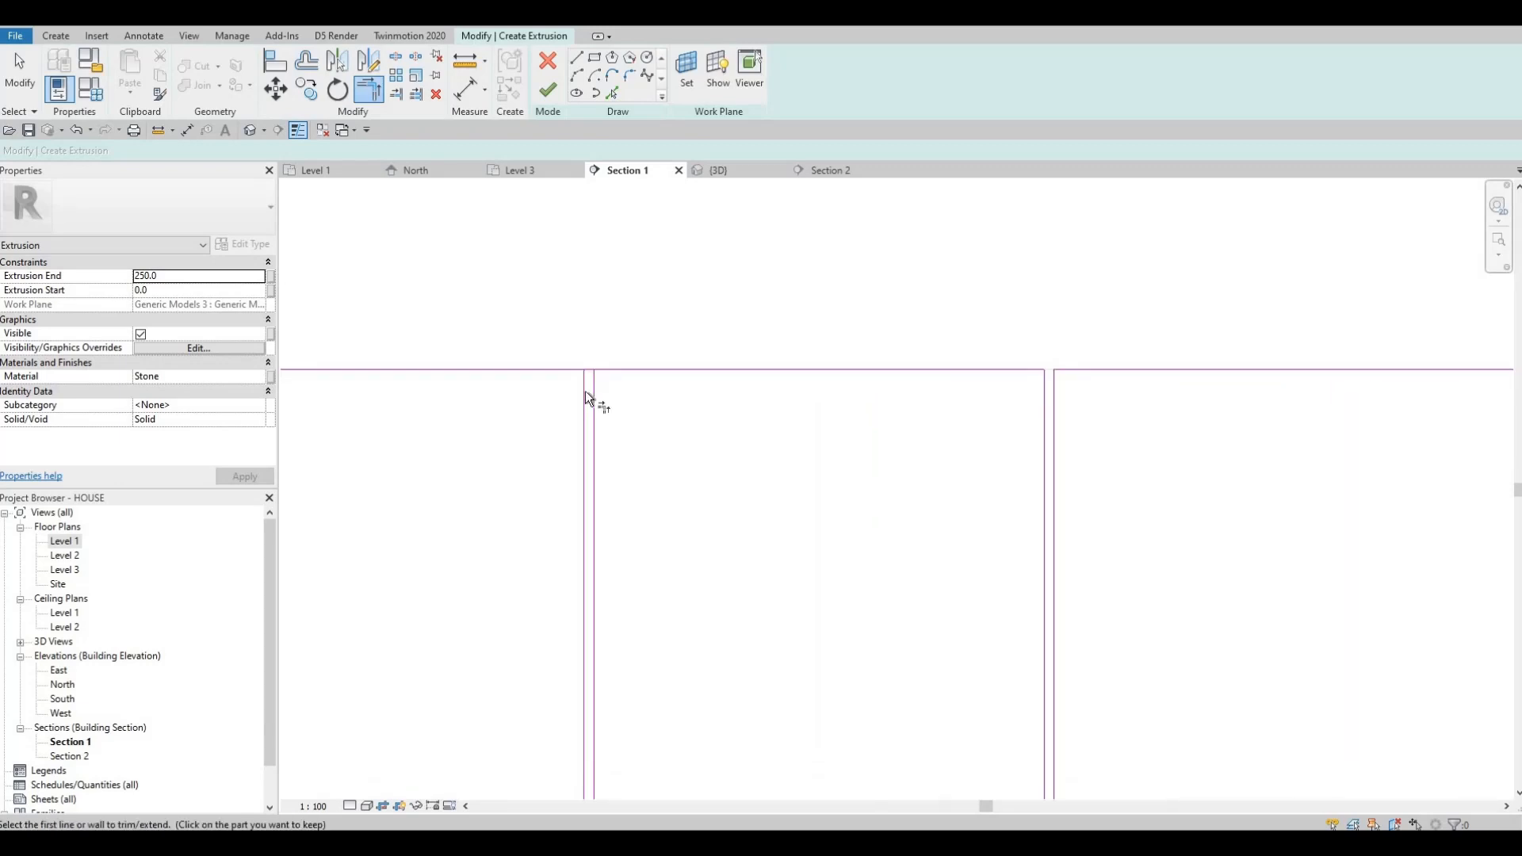
click(561, 372)
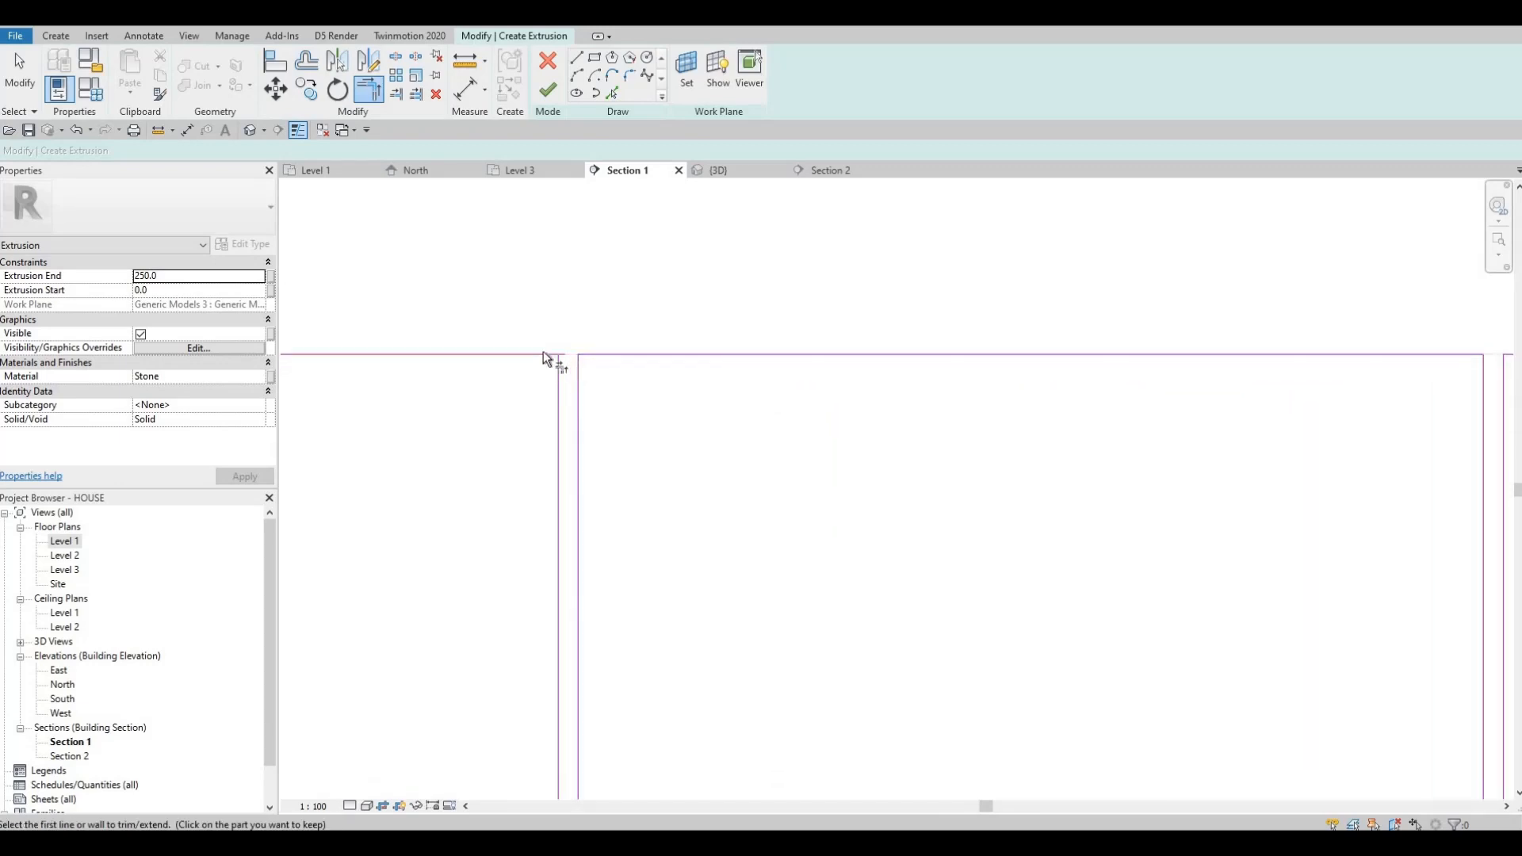
Finish the extrusion sketch of the five separate door panels
scroll(616, 345, down, 2)
scroll(616, 344, down, 3)
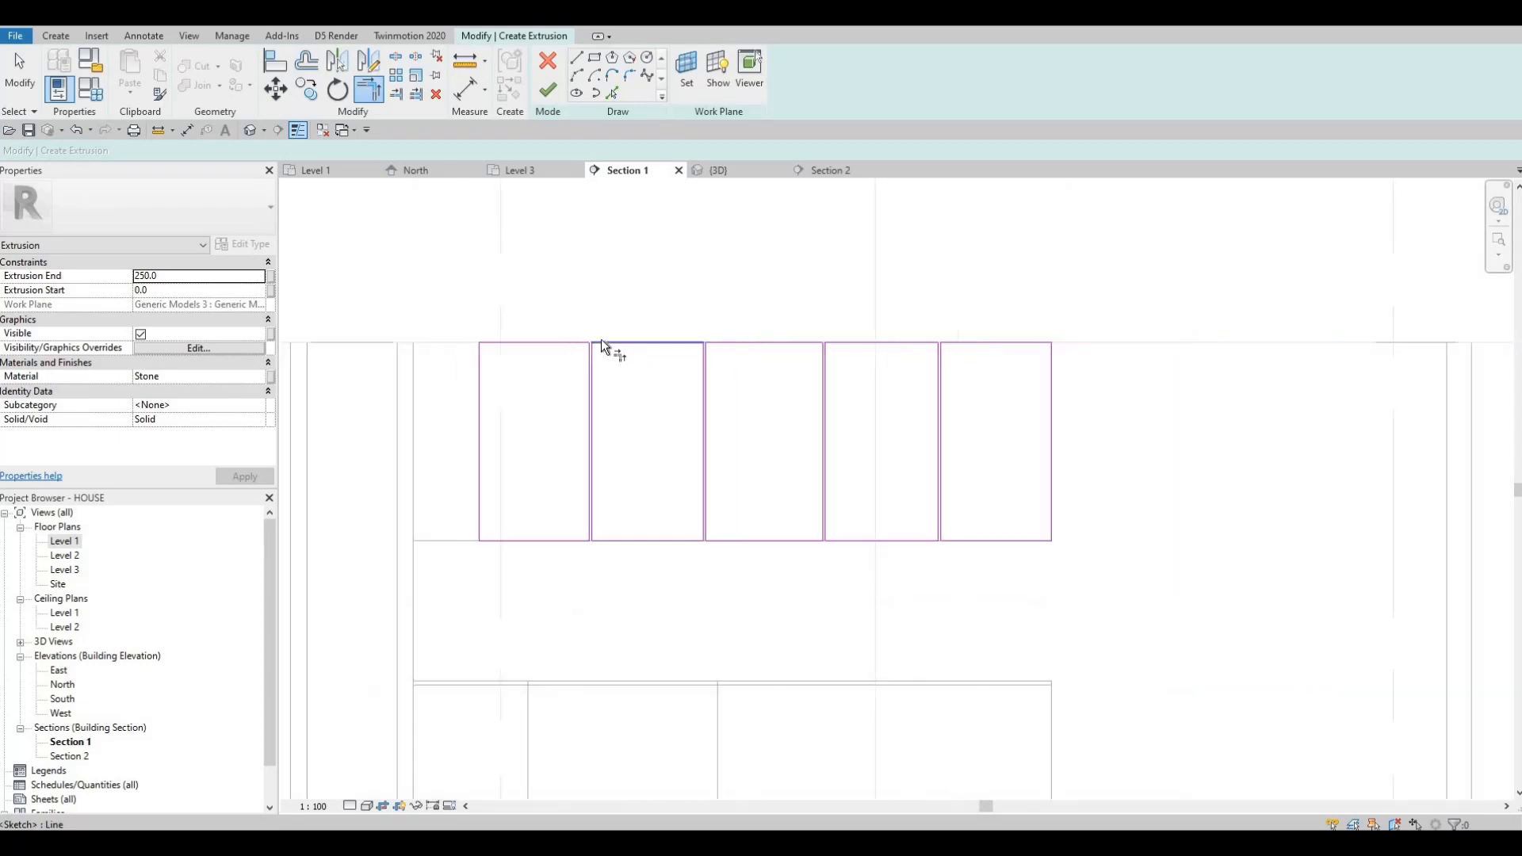
click(547, 92)
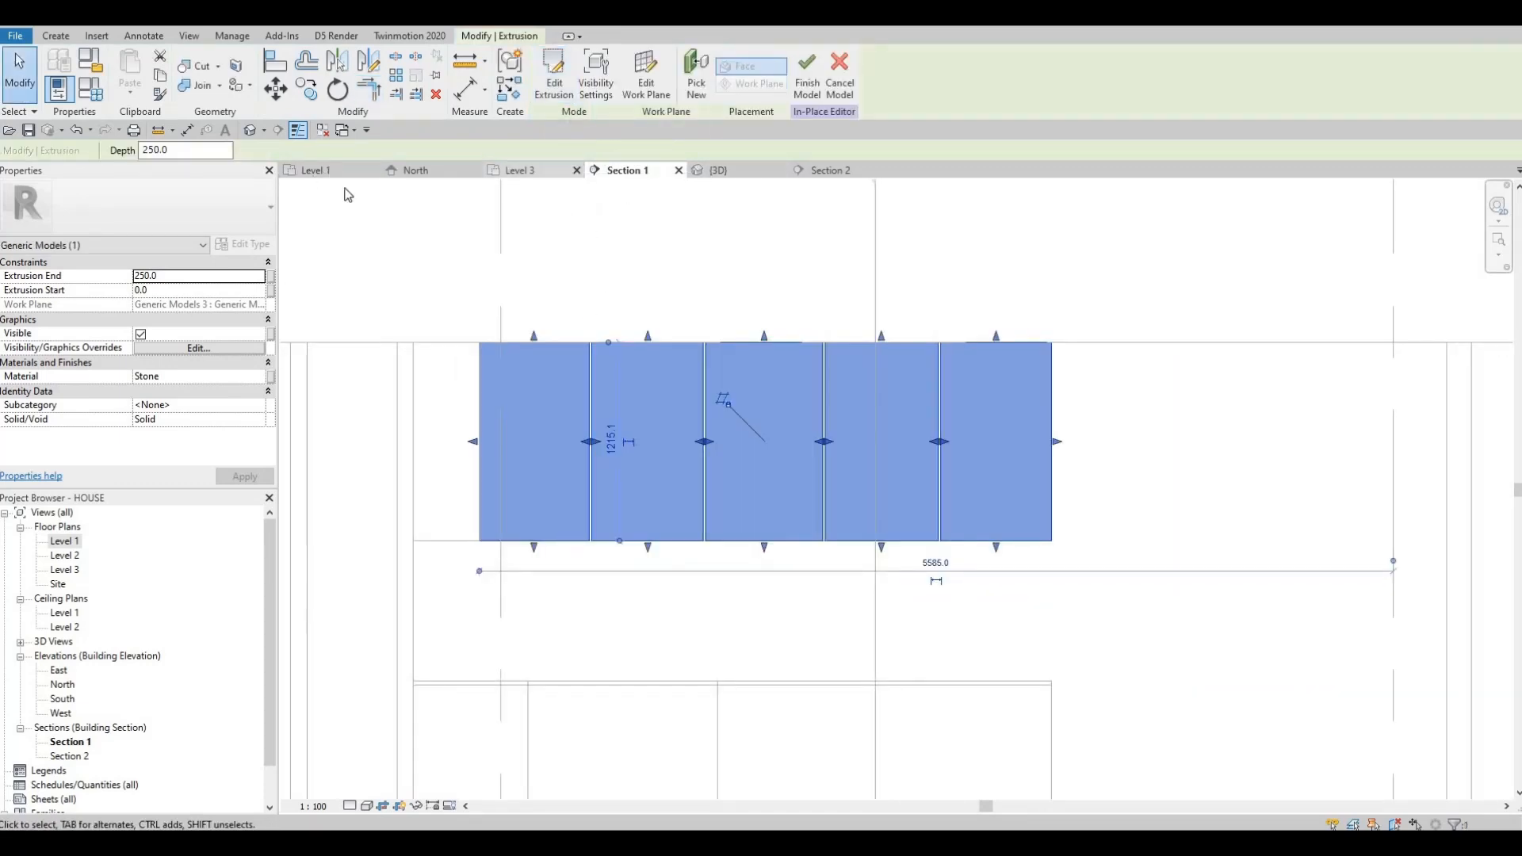
Check the panels in the Level 1 plan, and in the 3D view reduce their extrusion depth to about 32 mm
double_click(65, 542)
scroll(721, 346, up, 5)
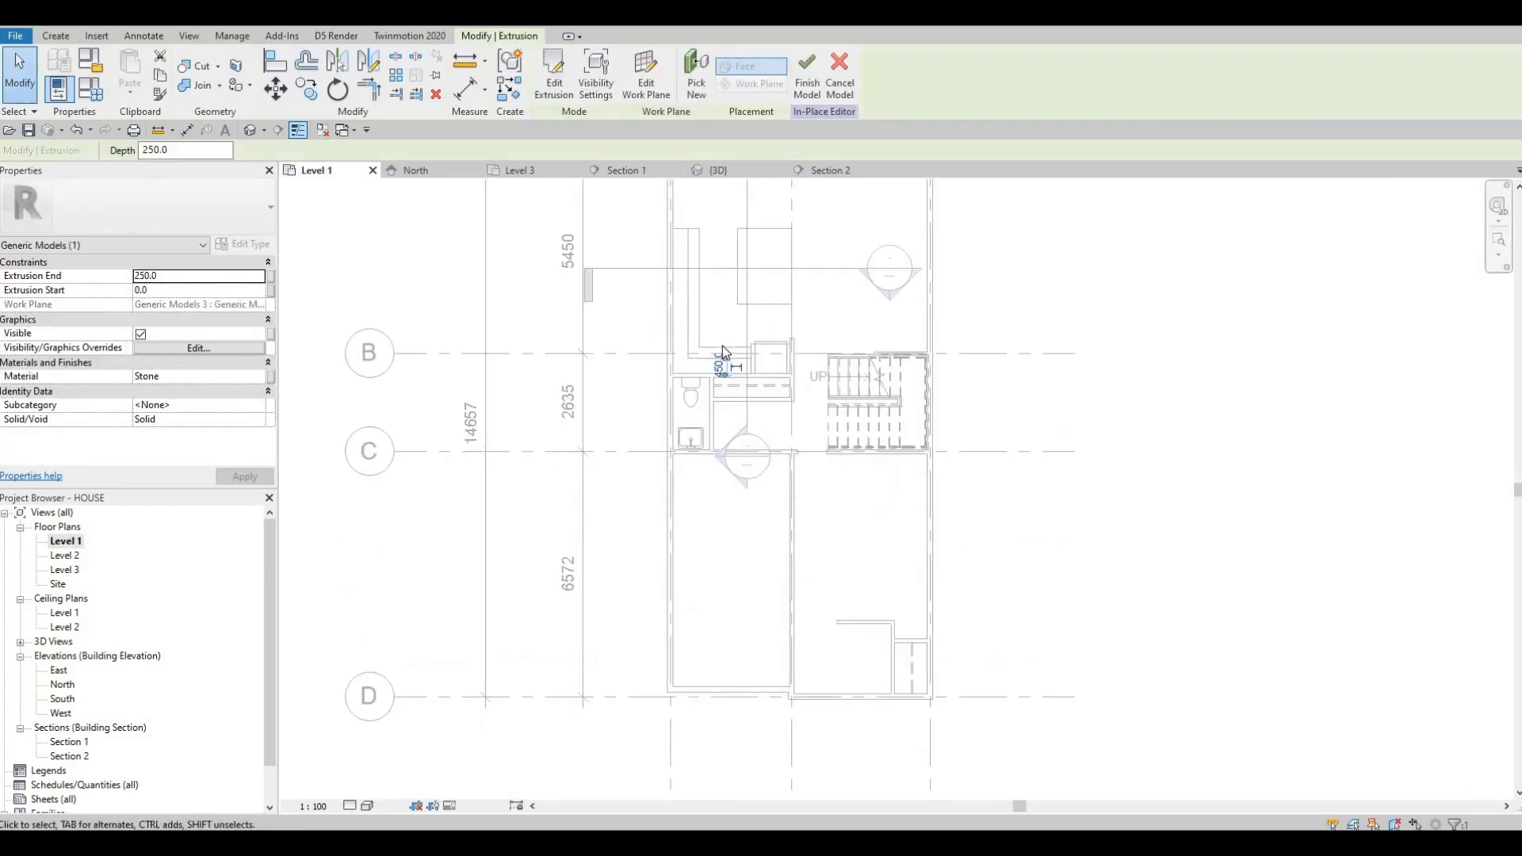
scroll(577, 447, up, 4)
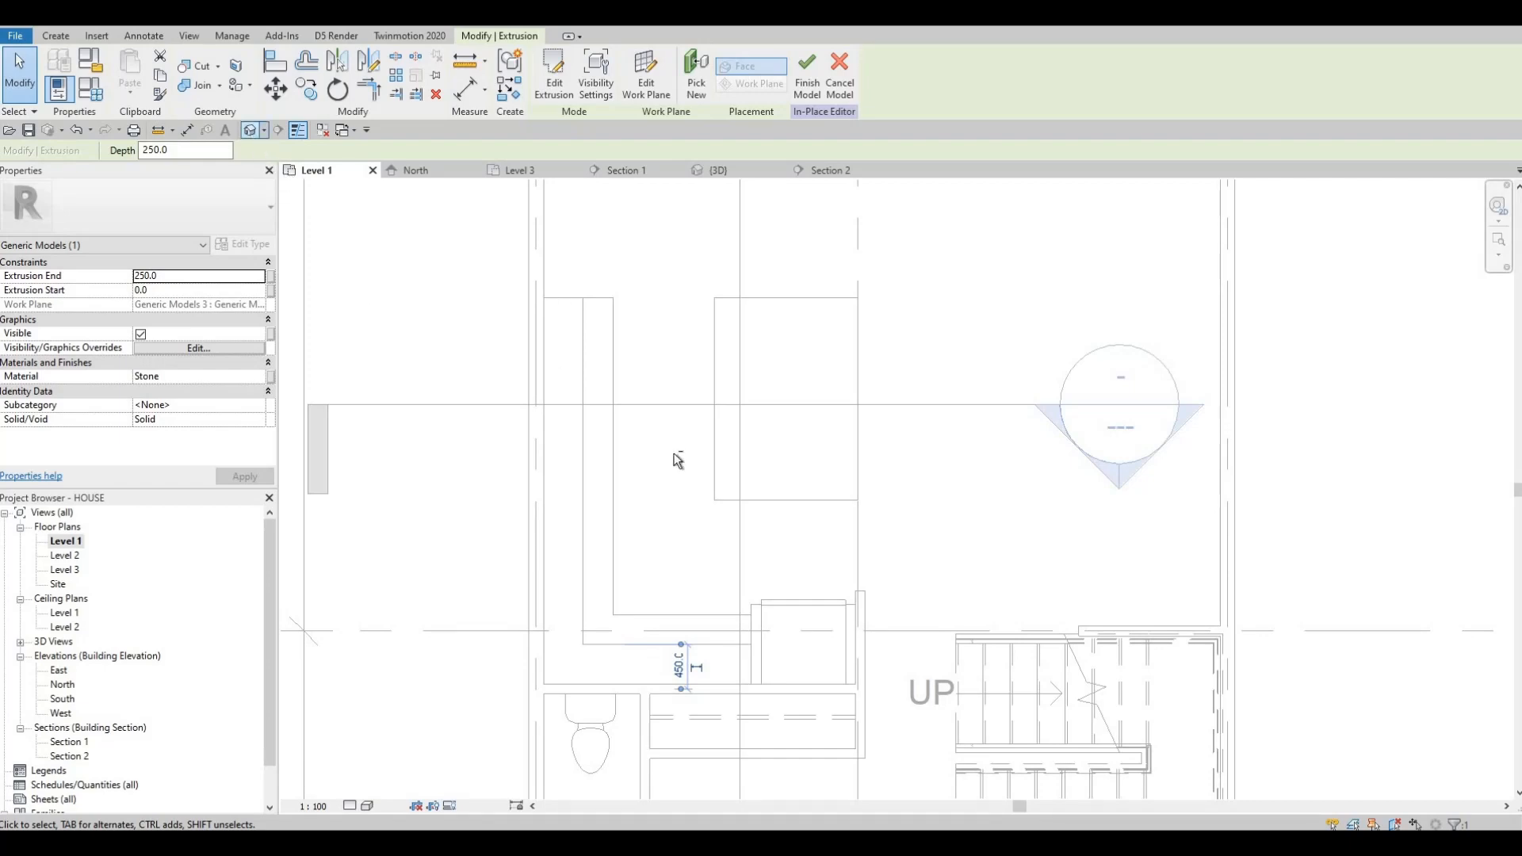
click(718, 169)
shift+middle_drag(536, 435, 707, 415)
scroll(712, 426, up, 3)
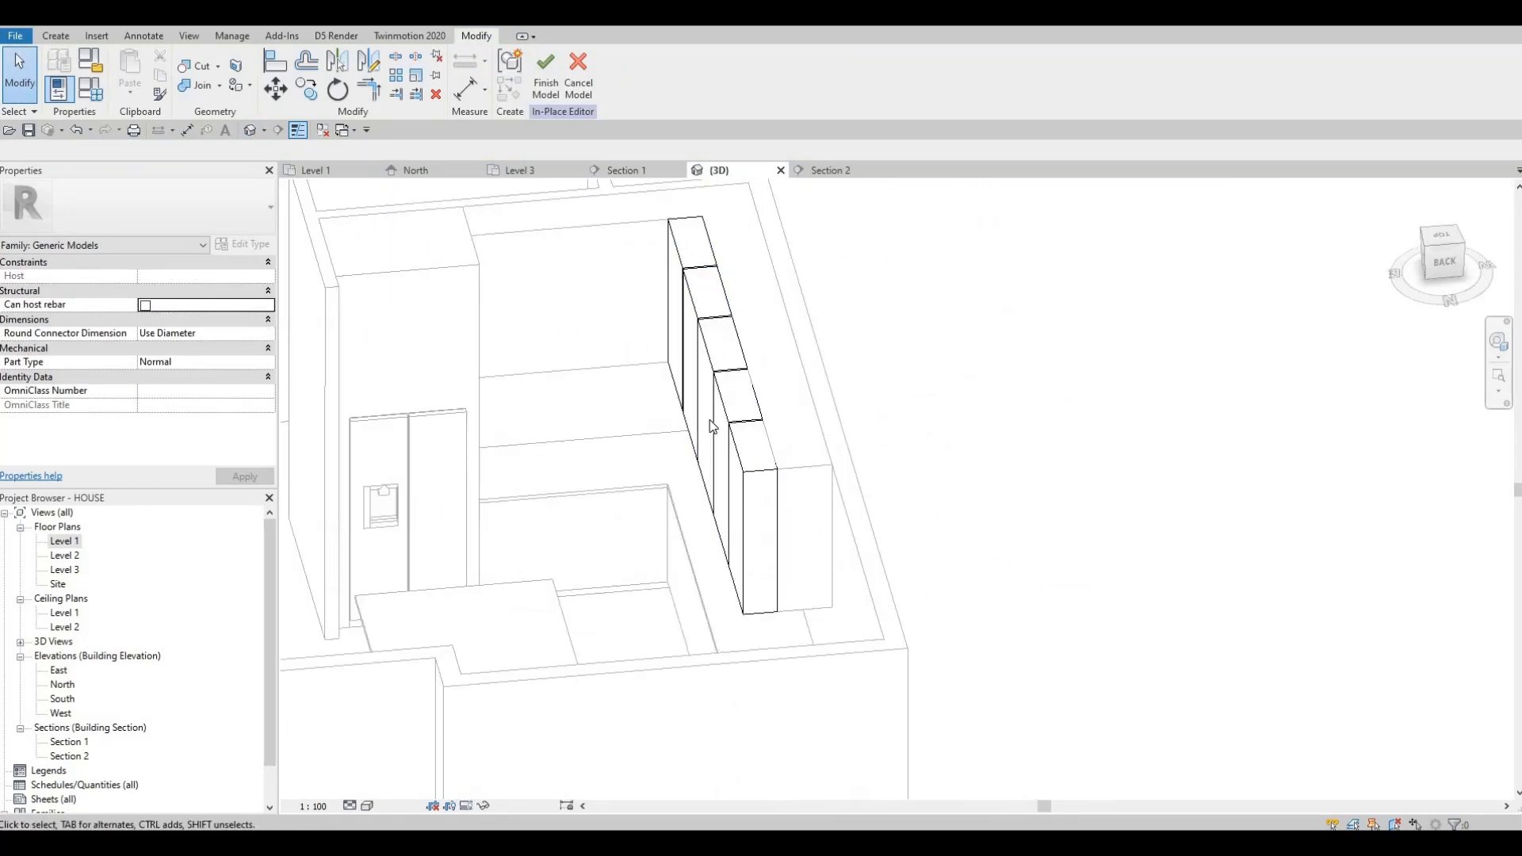
scroll(711, 427, up, 3)
click(622, 379)
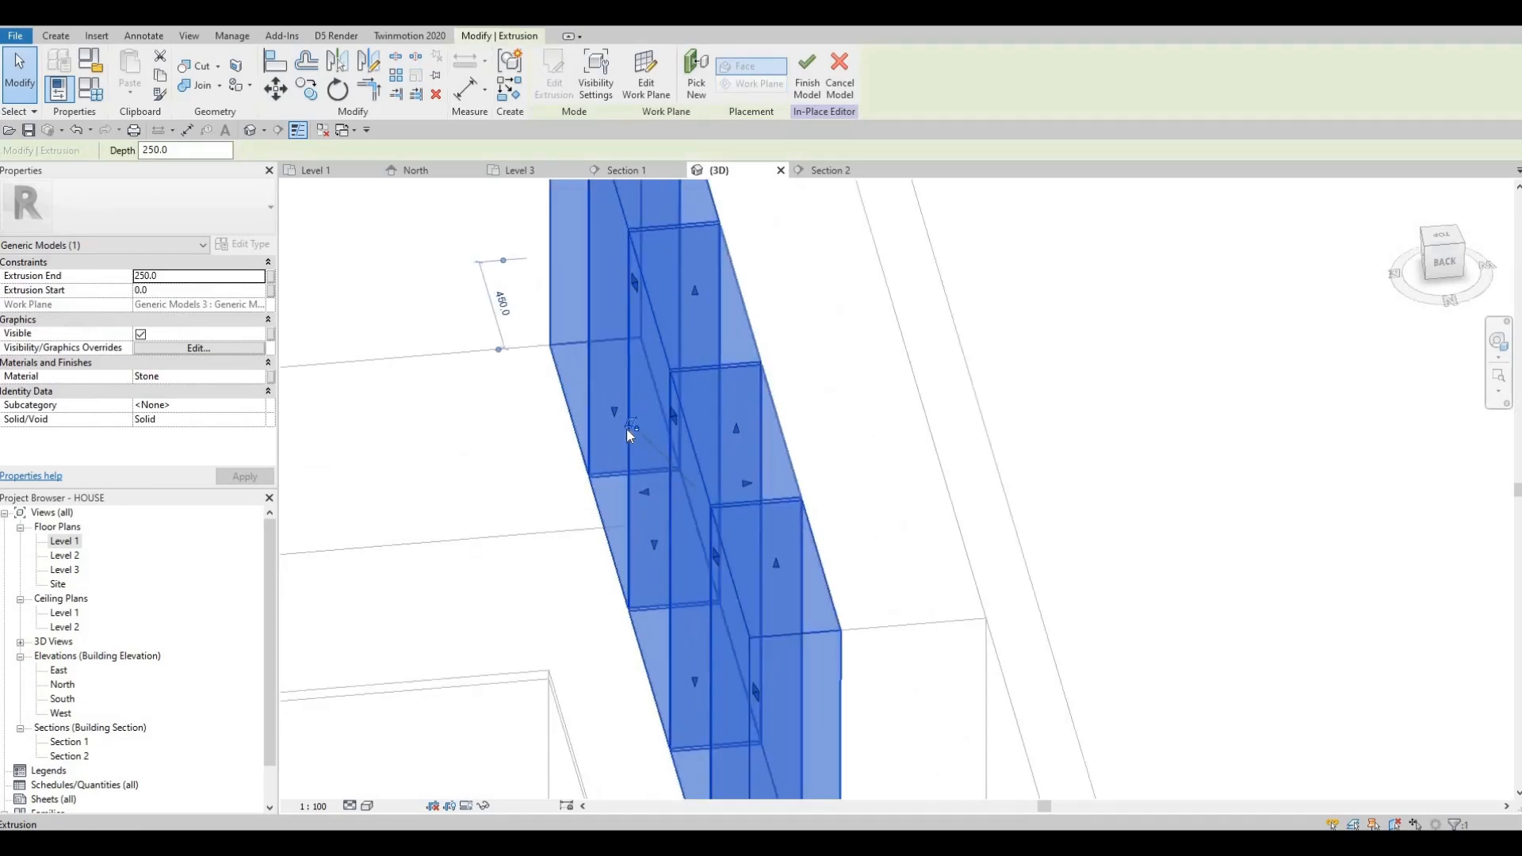
scroll(640, 484, up, 3)
shift+middle_drag(639, 489, 647, 492)
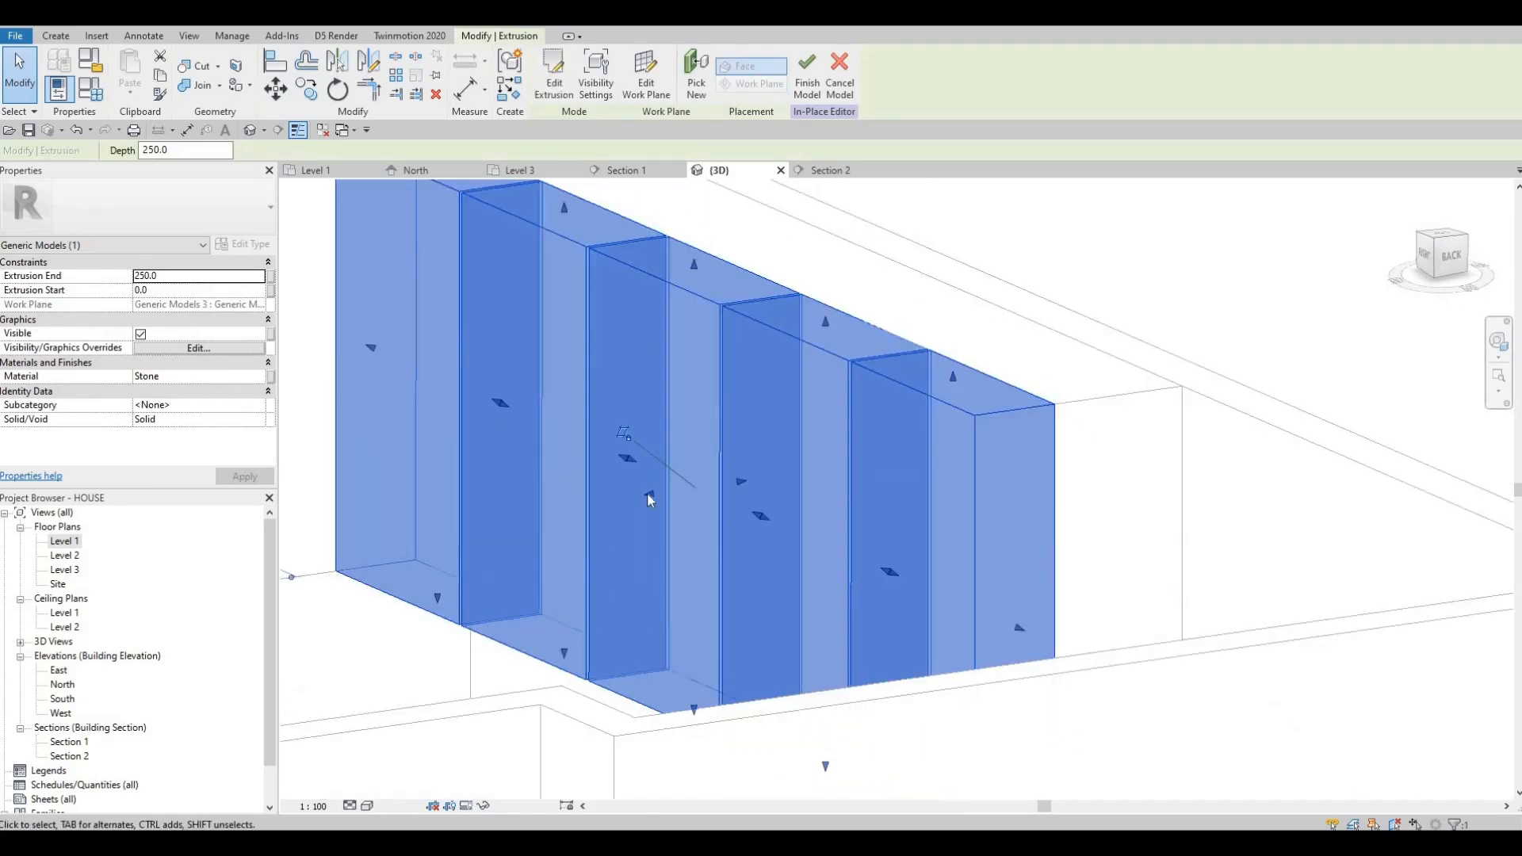
drag(647, 492, 720, 442)
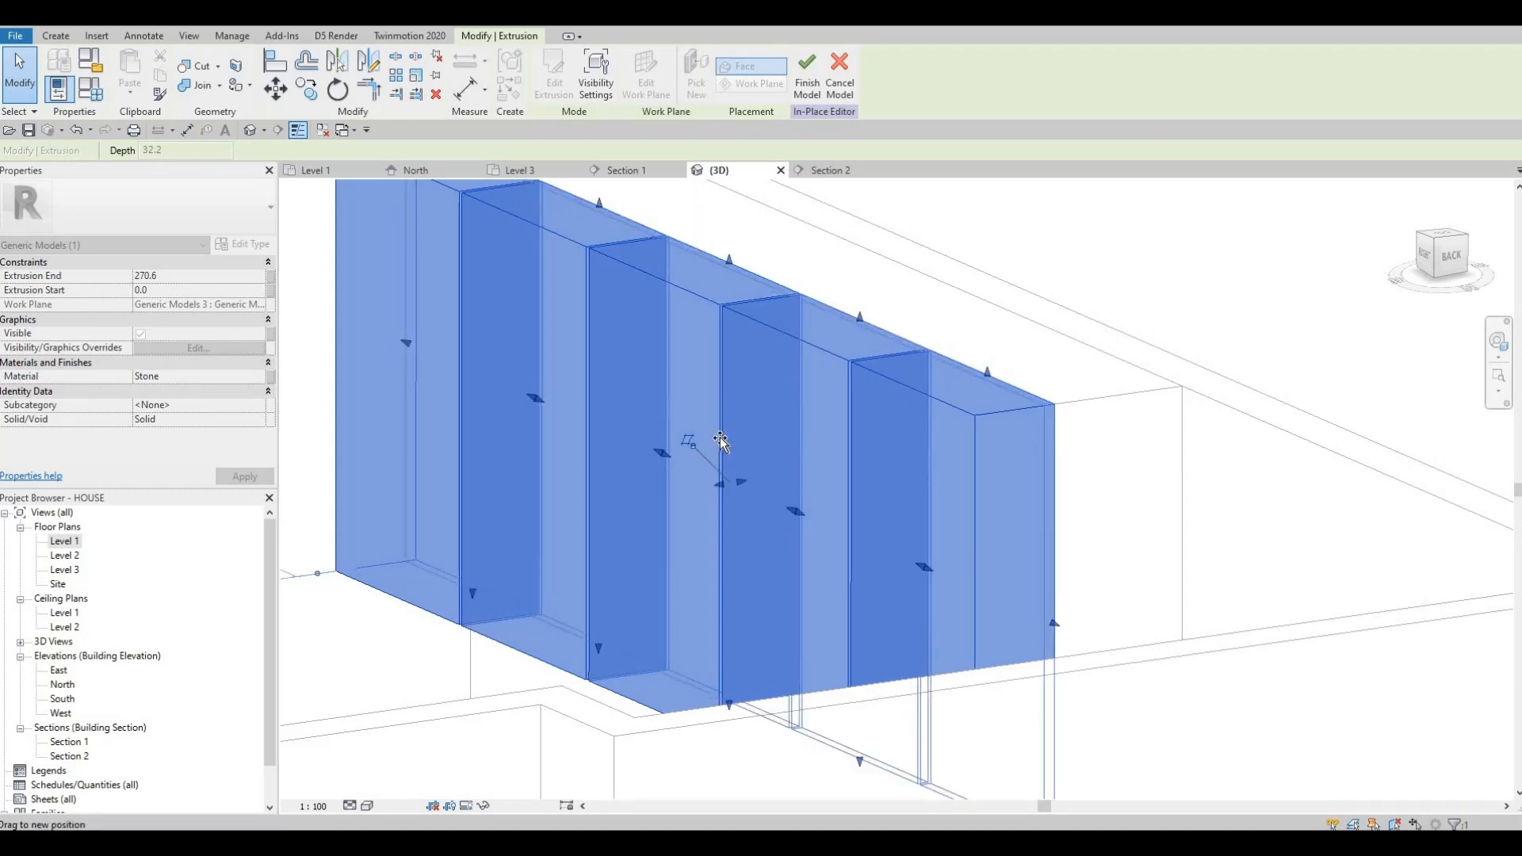
drag(686, 465, 683, 467)
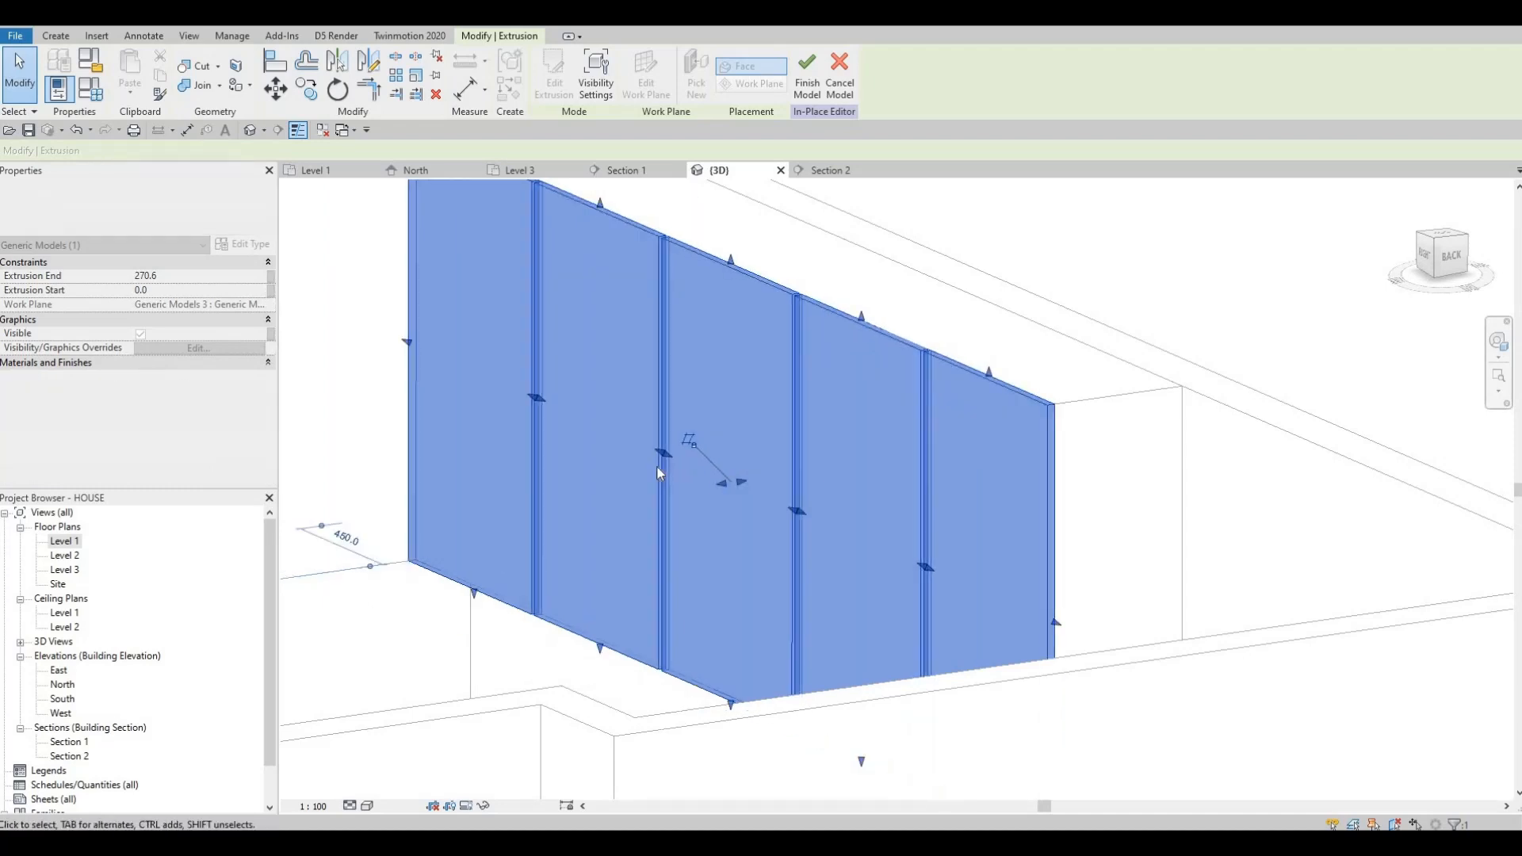
Finish the in-place model of the five door panels and inspect it with the rest of the kitchen in 3D
key(Escape)
scroll(647, 466, down, 3)
shift+middle_drag(912, 485, 721, 479)
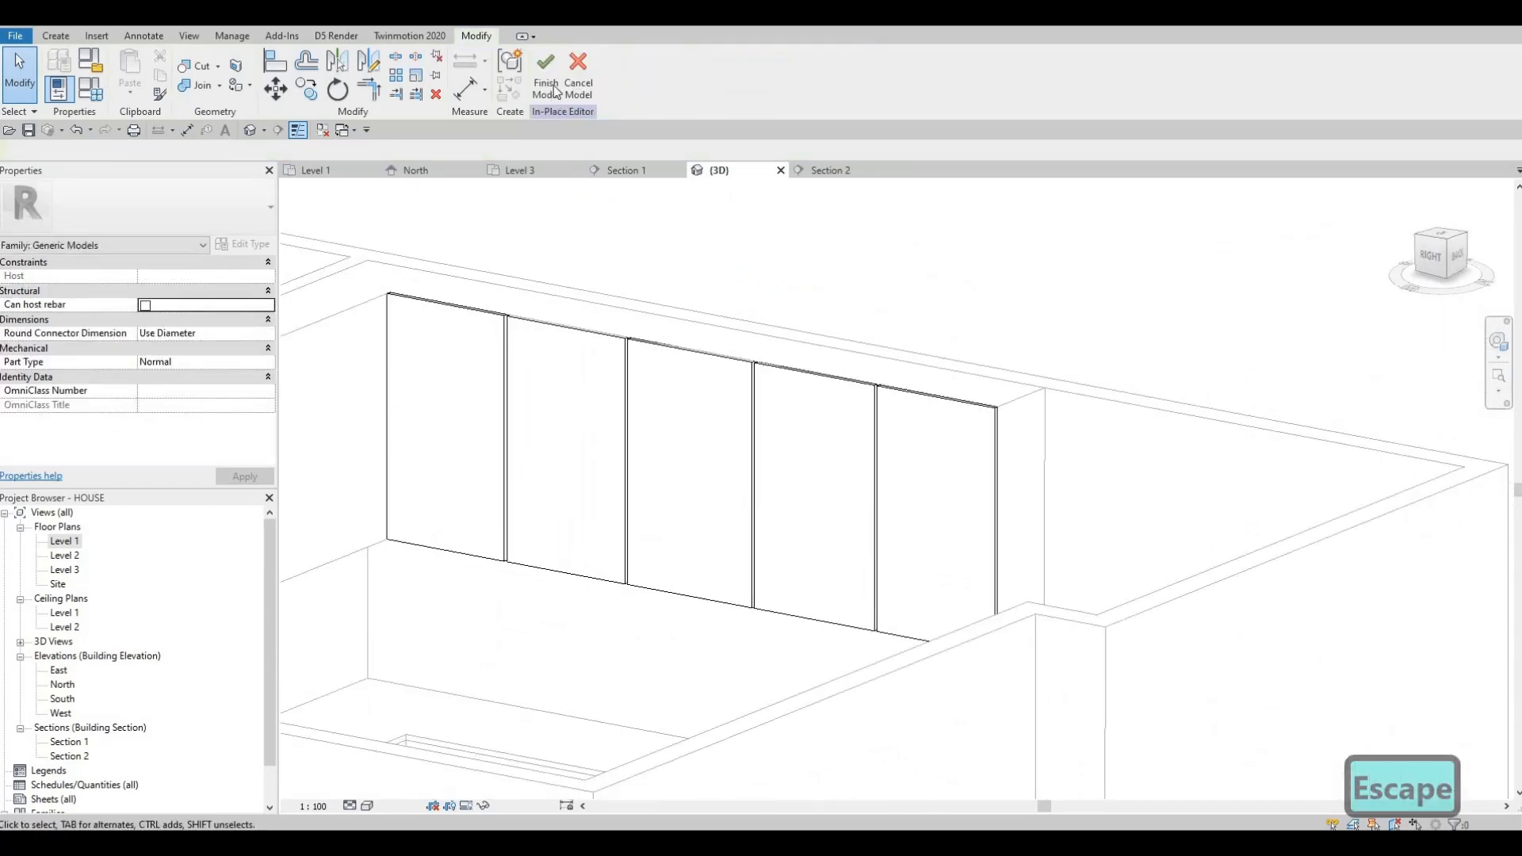
click(546, 83)
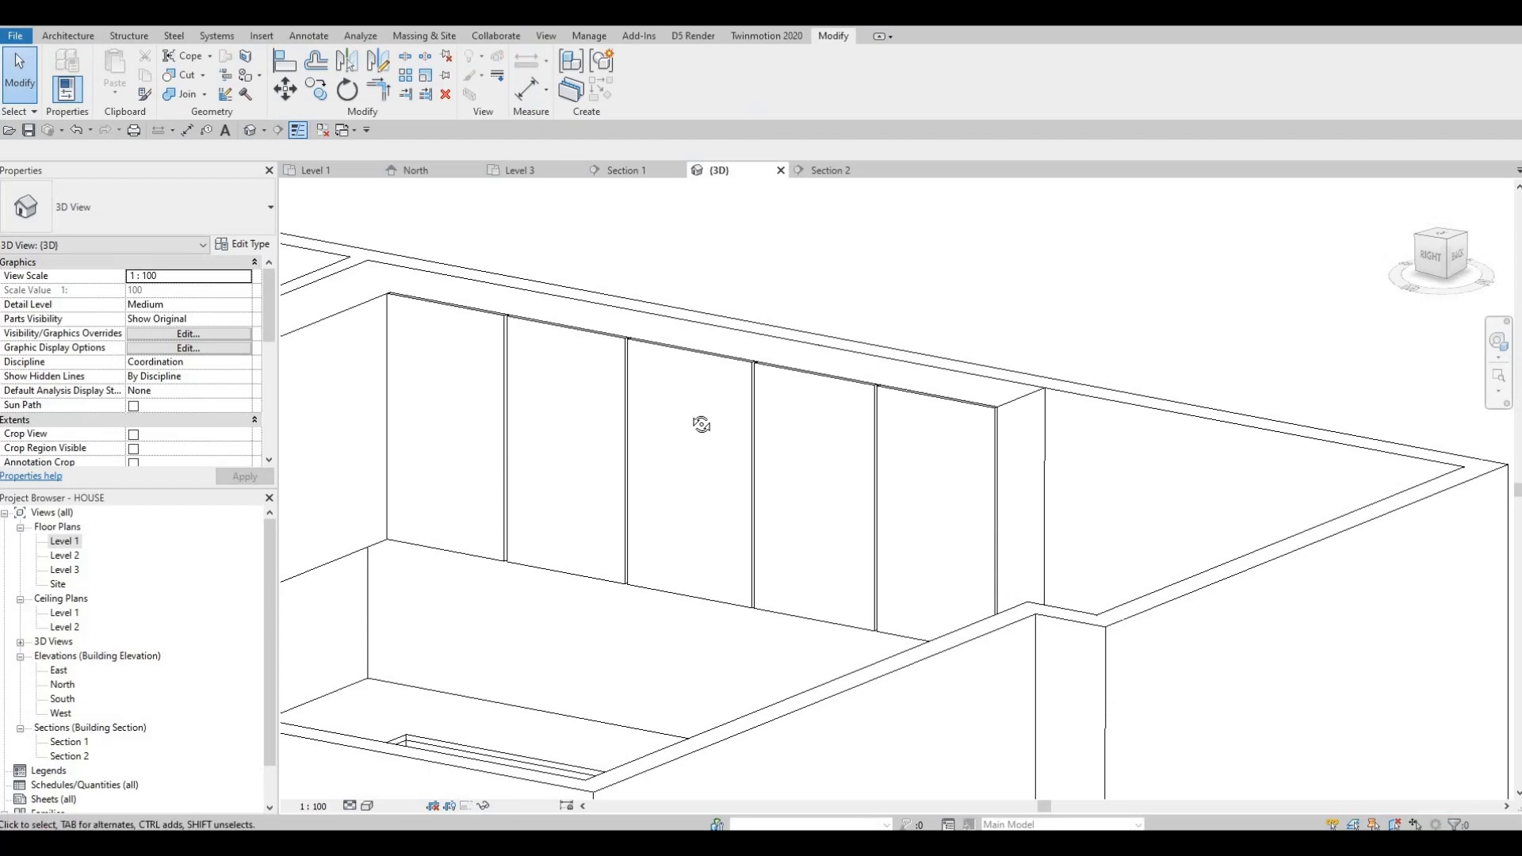
shift+middle_drag(696, 425, 787, 284)
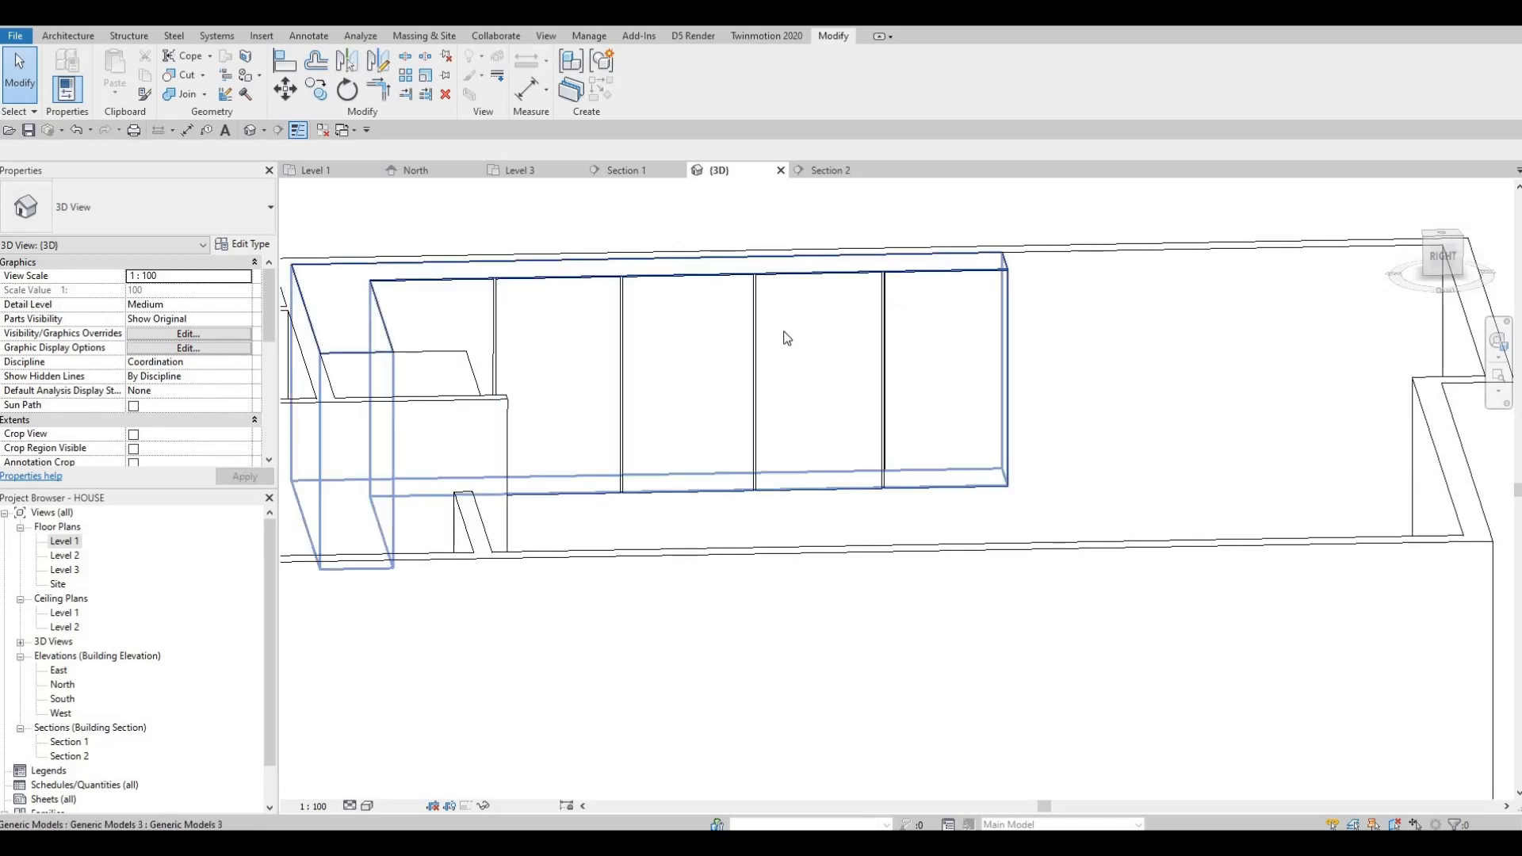
shift+middle_drag(799, 442, 835, 323)
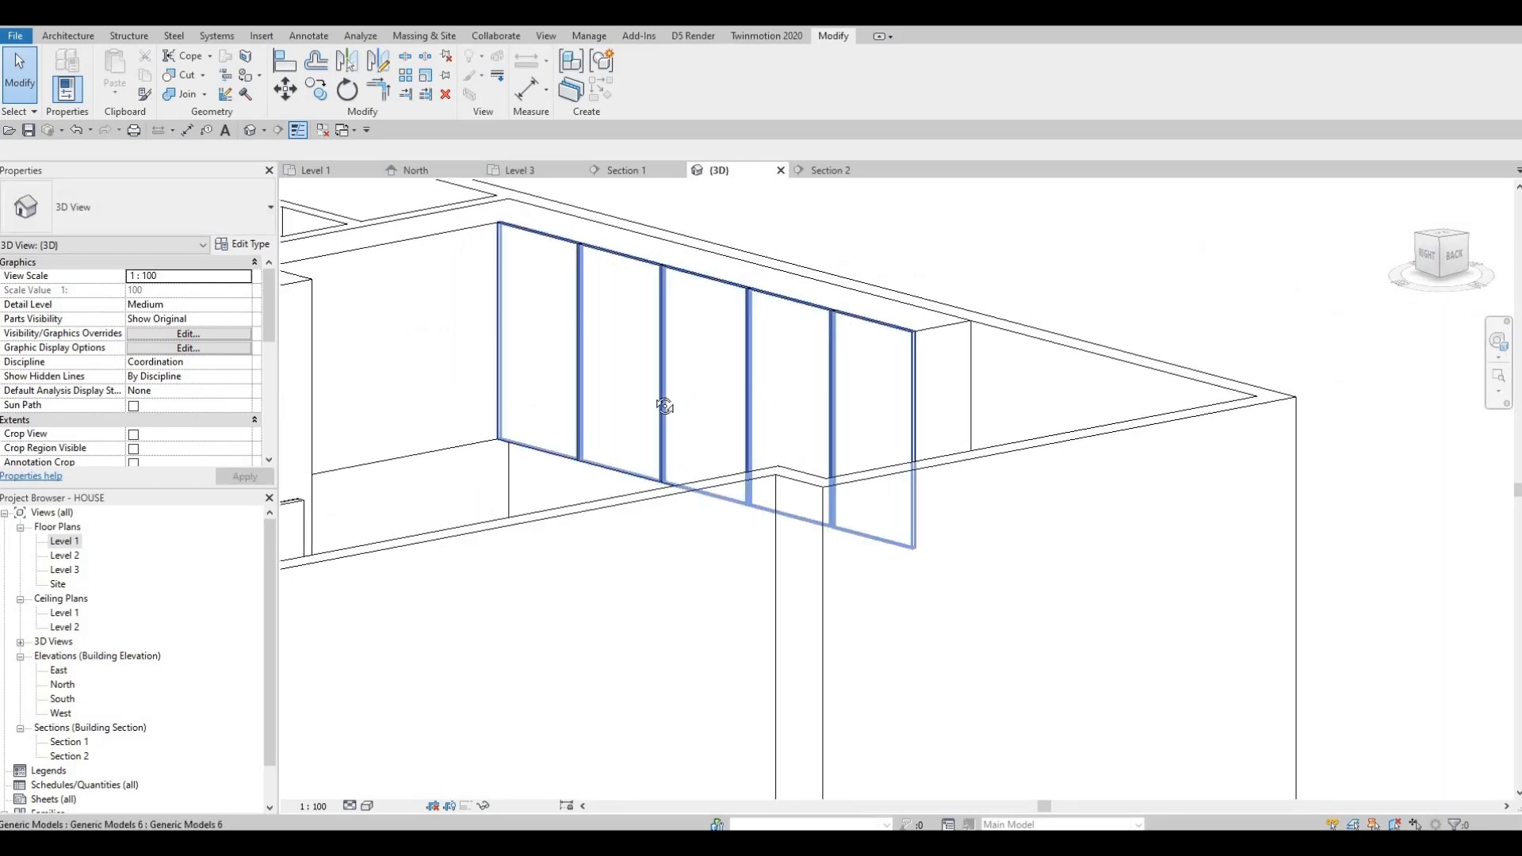
shift+middle_drag(664, 406, 697, 444)
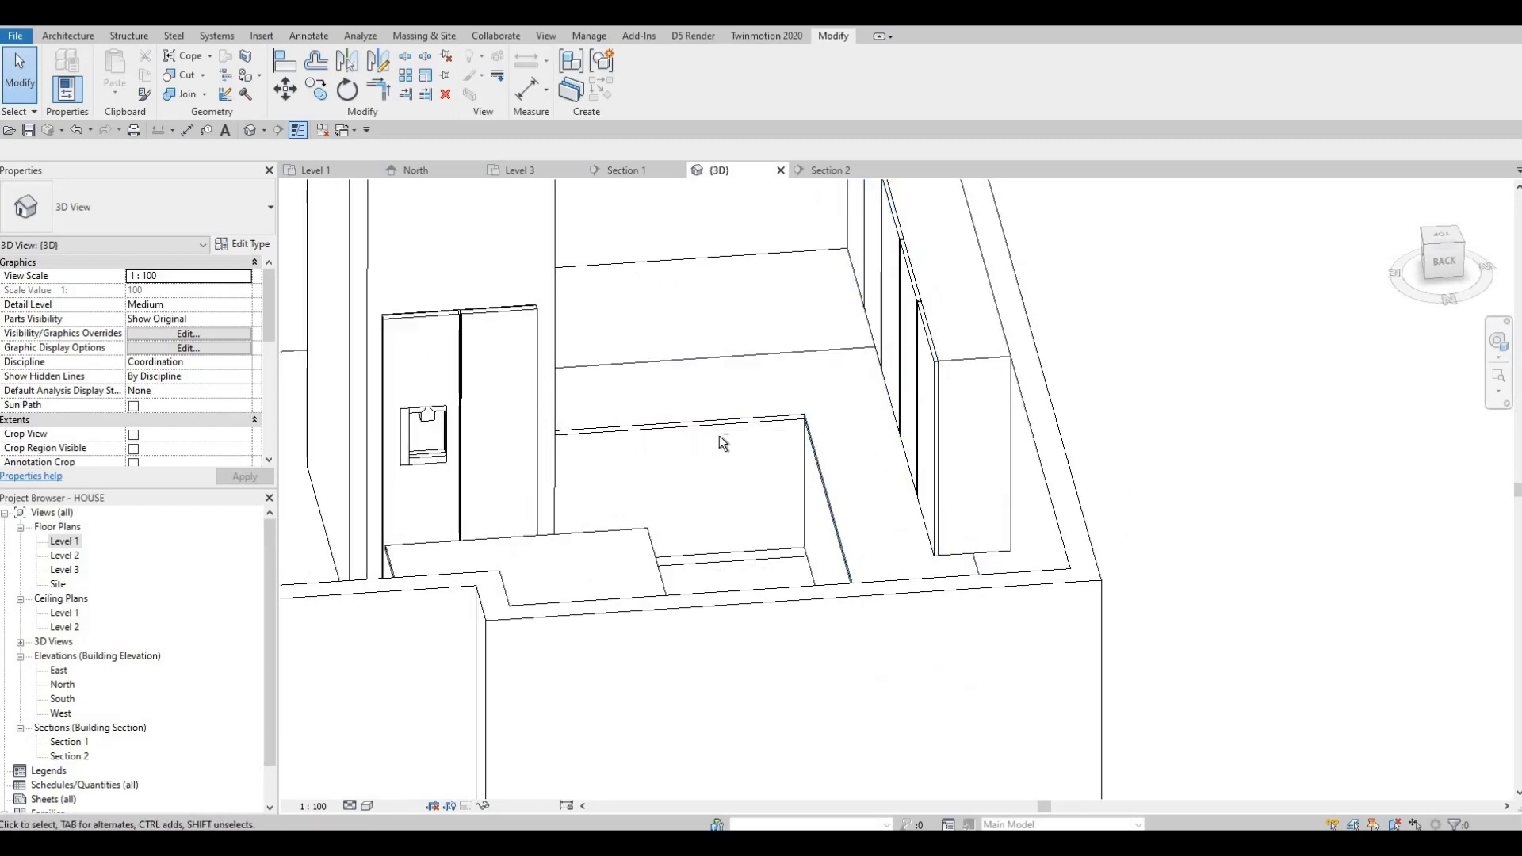
shift+middle_drag(862, 471, 895, 330)
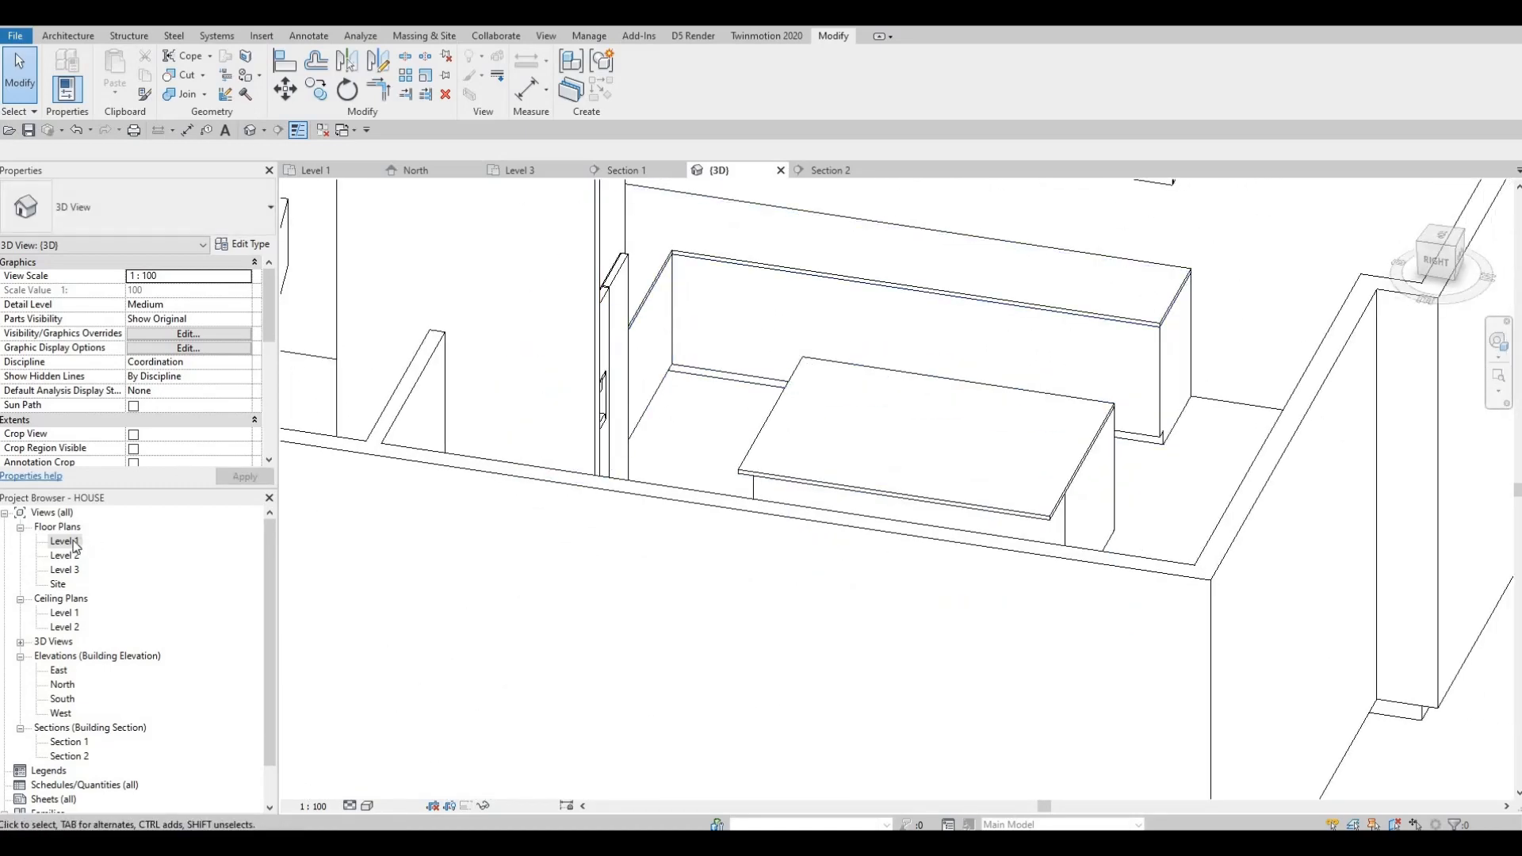
In the Level 1 plan, shift the Section 1 line left so it passes between the counter and the island, and open its view
double_click(64, 541)
scroll(718, 584, down, 3)
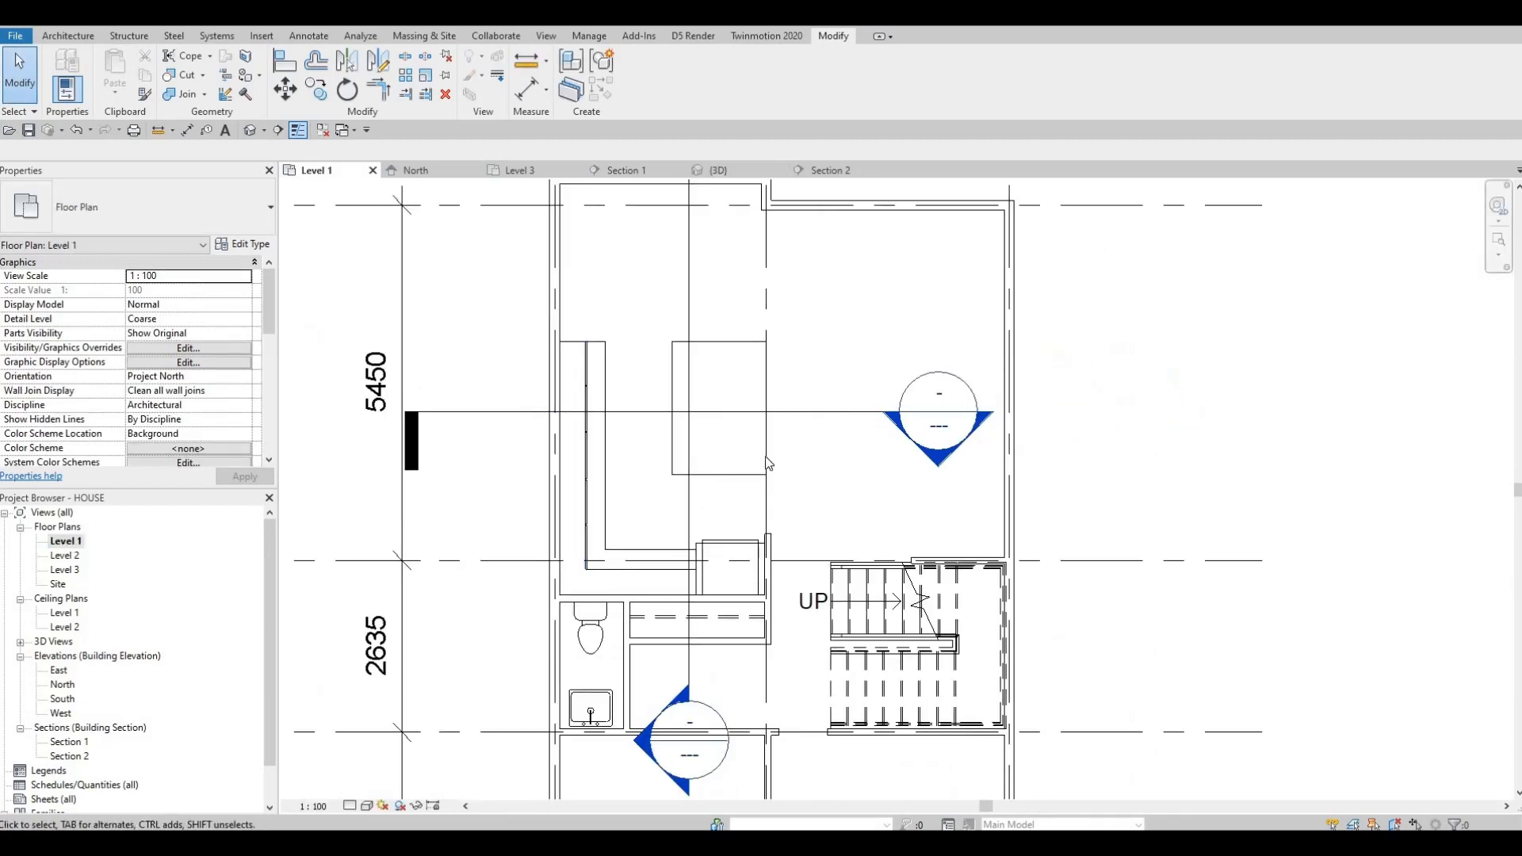
middle_drag(768, 462, 848, 582)
click(778, 442)
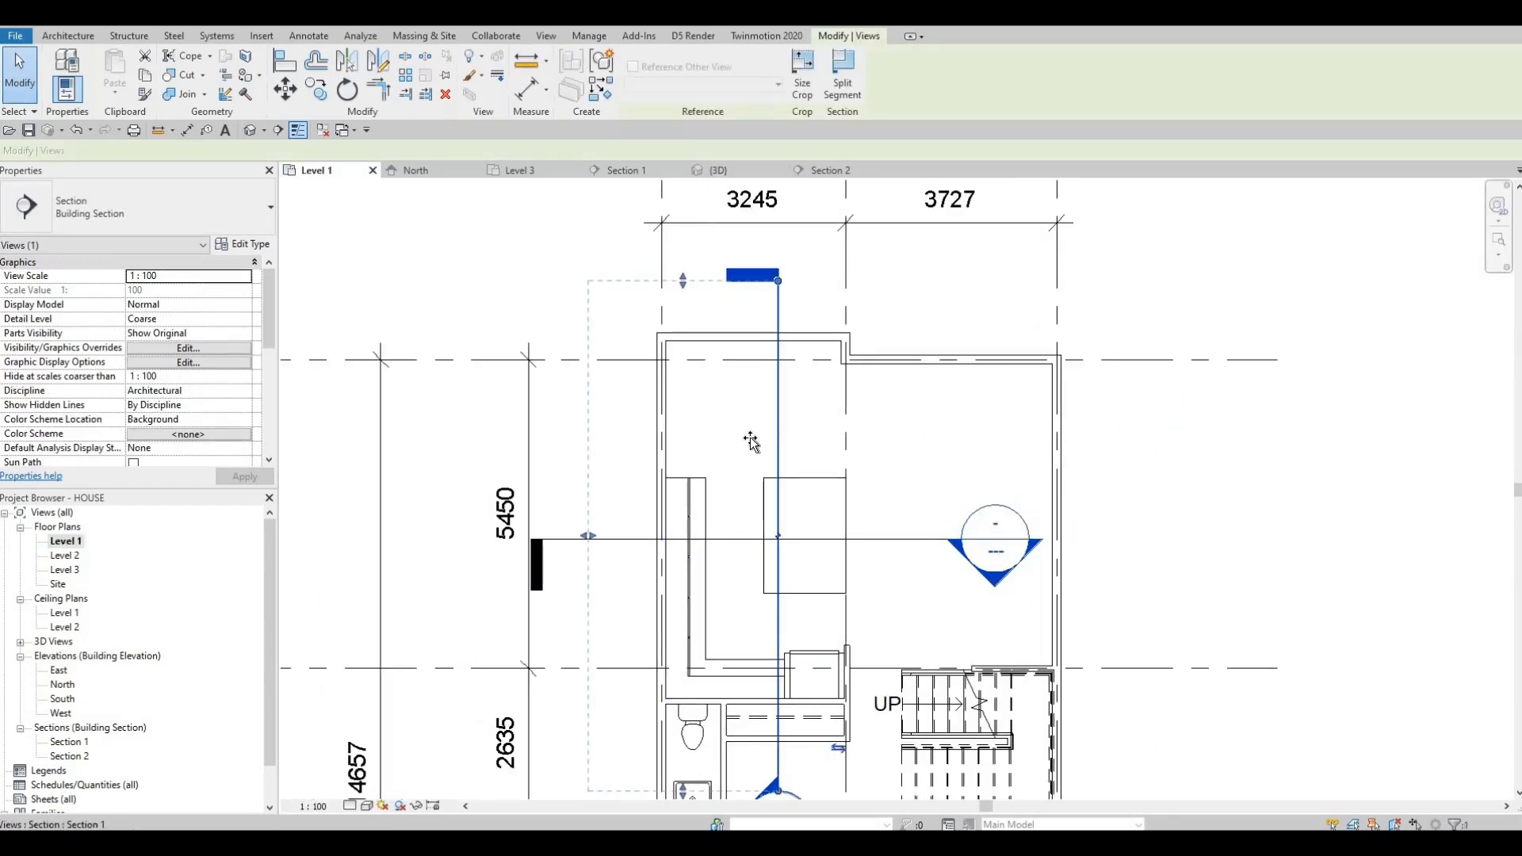
drag(750, 438, 722, 441)
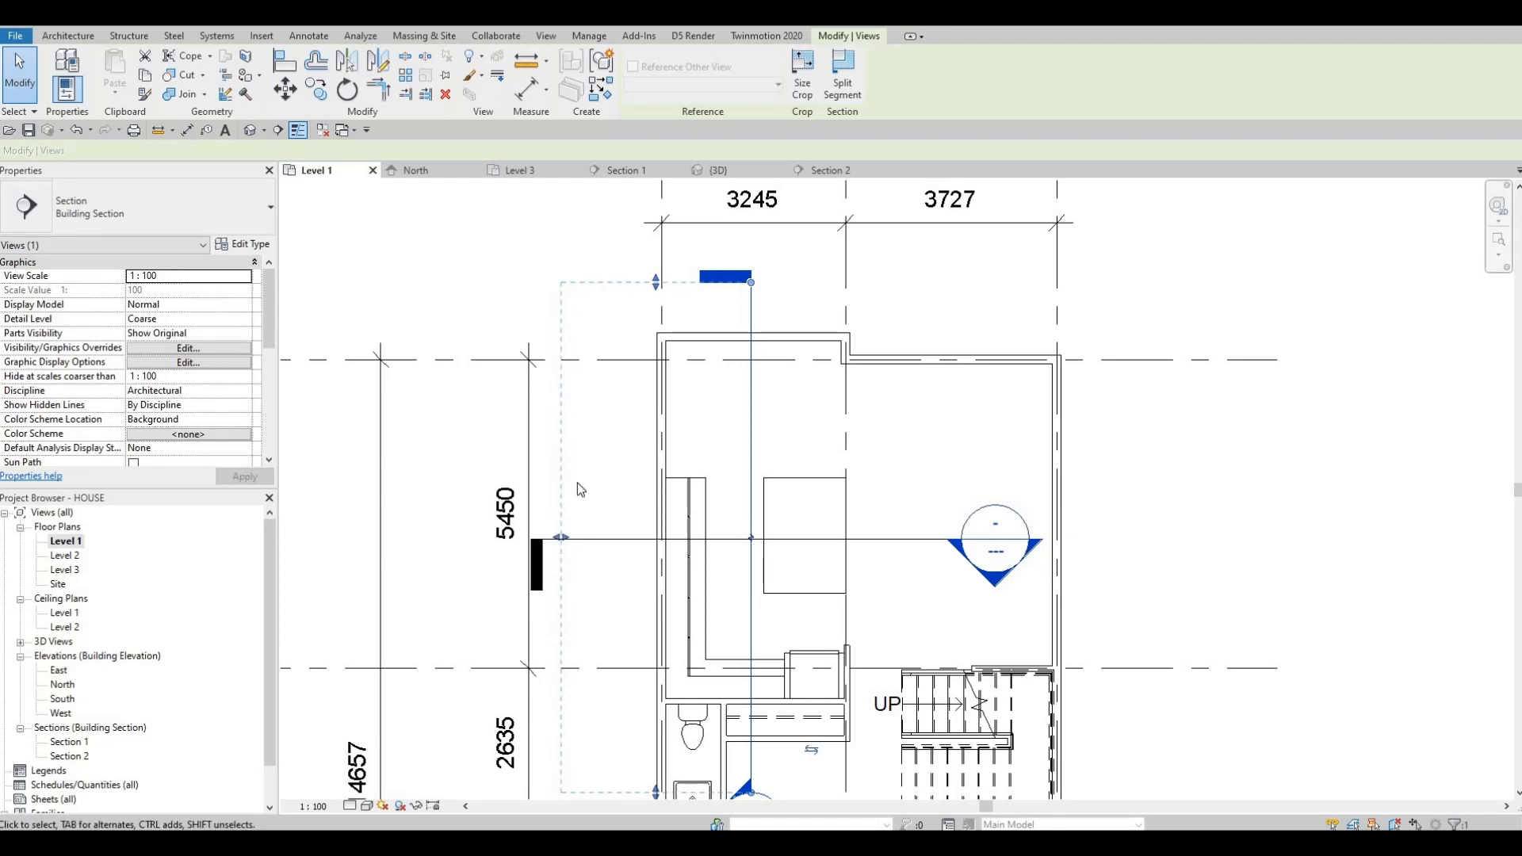
middle_drag(592, 511, 635, 196)
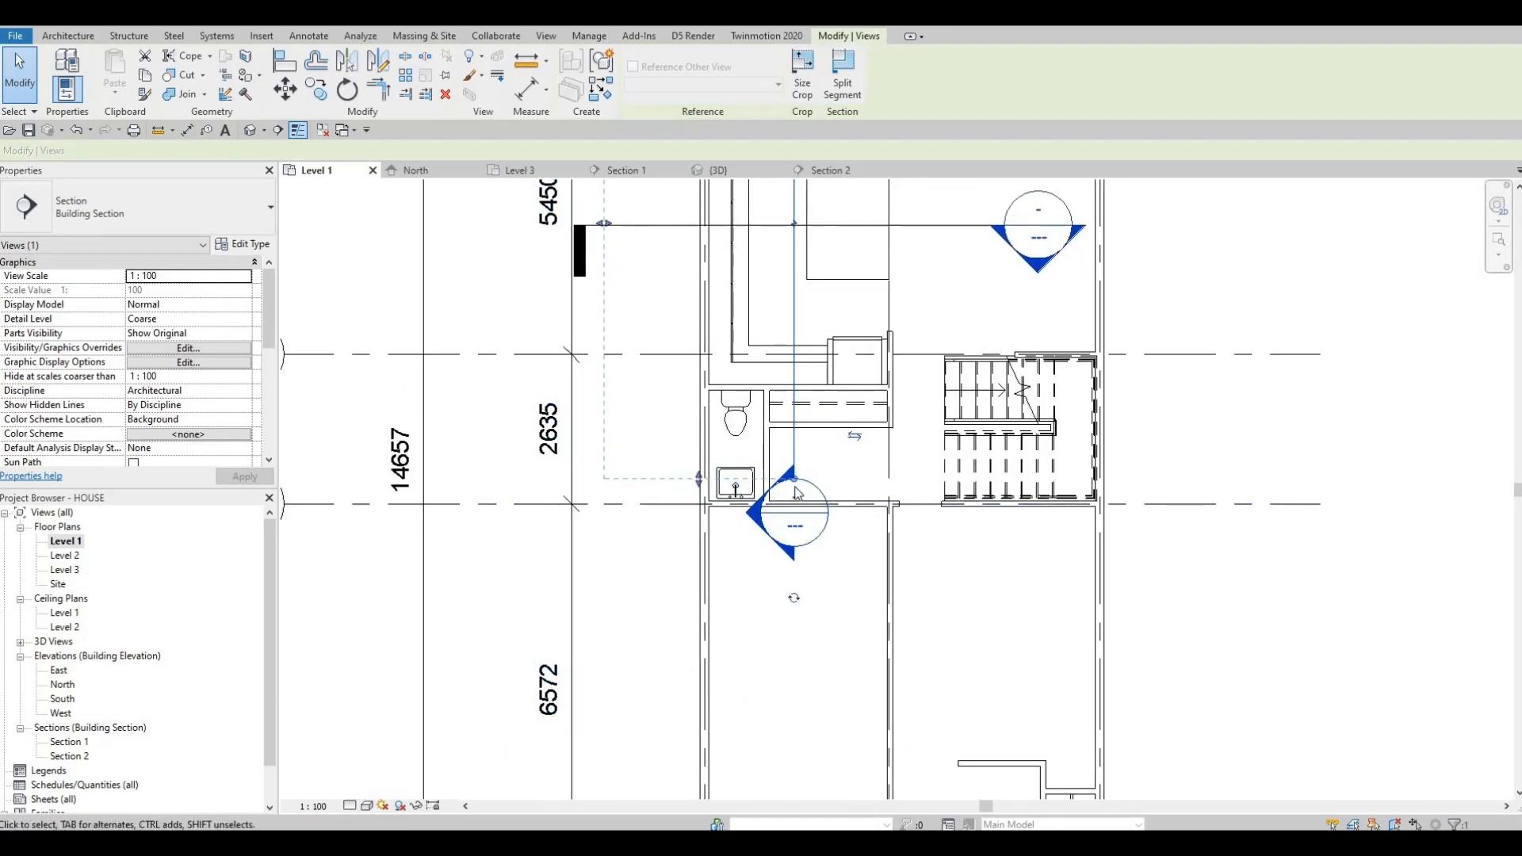
middle_drag(788, 187, 768, 458)
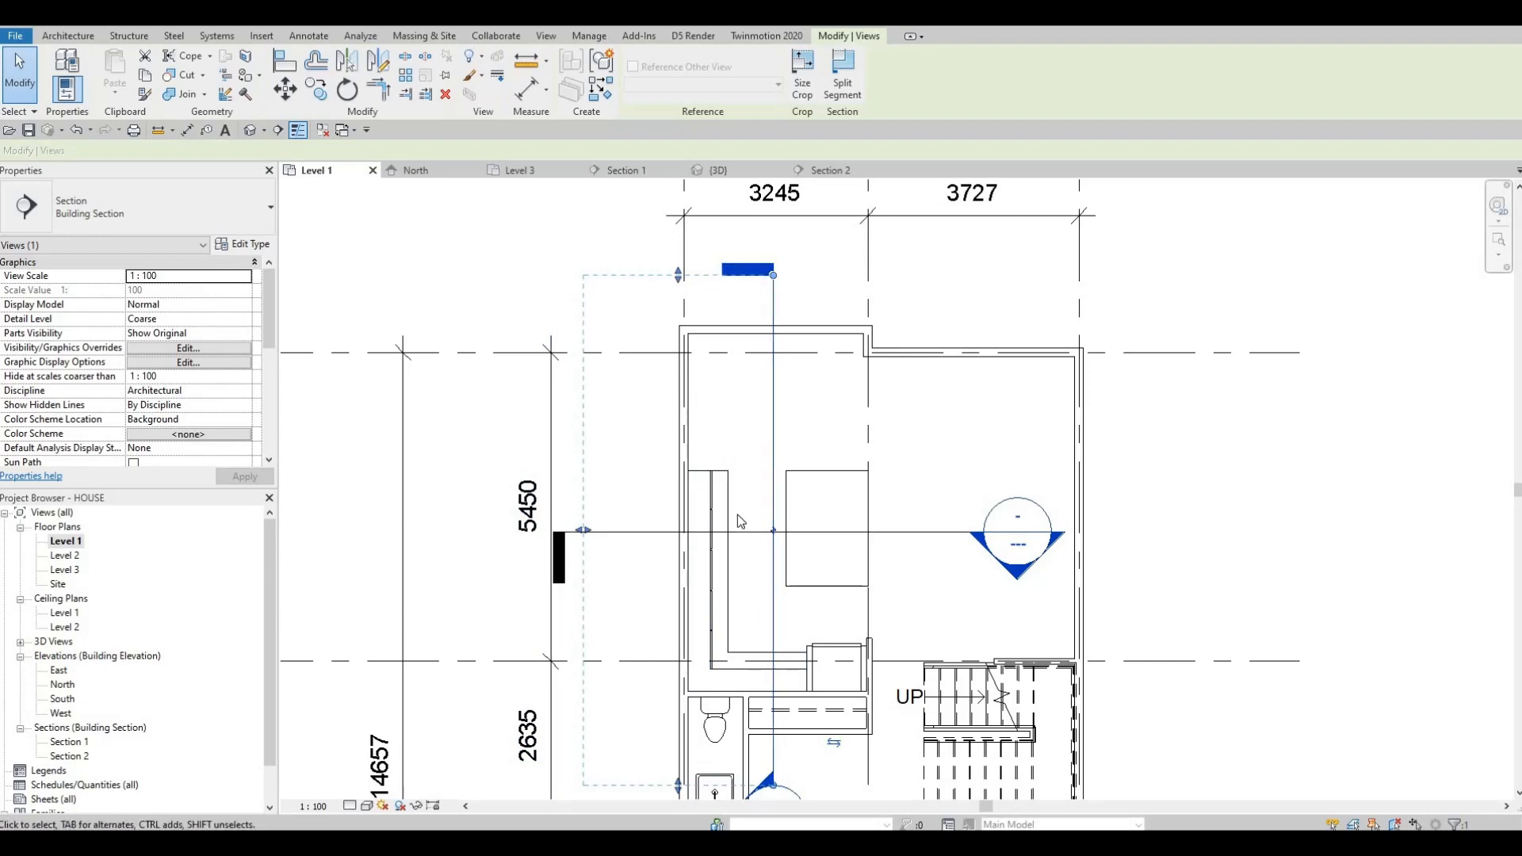
middle_drag(707, 639, 709, 536)
key(Escape)
key(Escape)
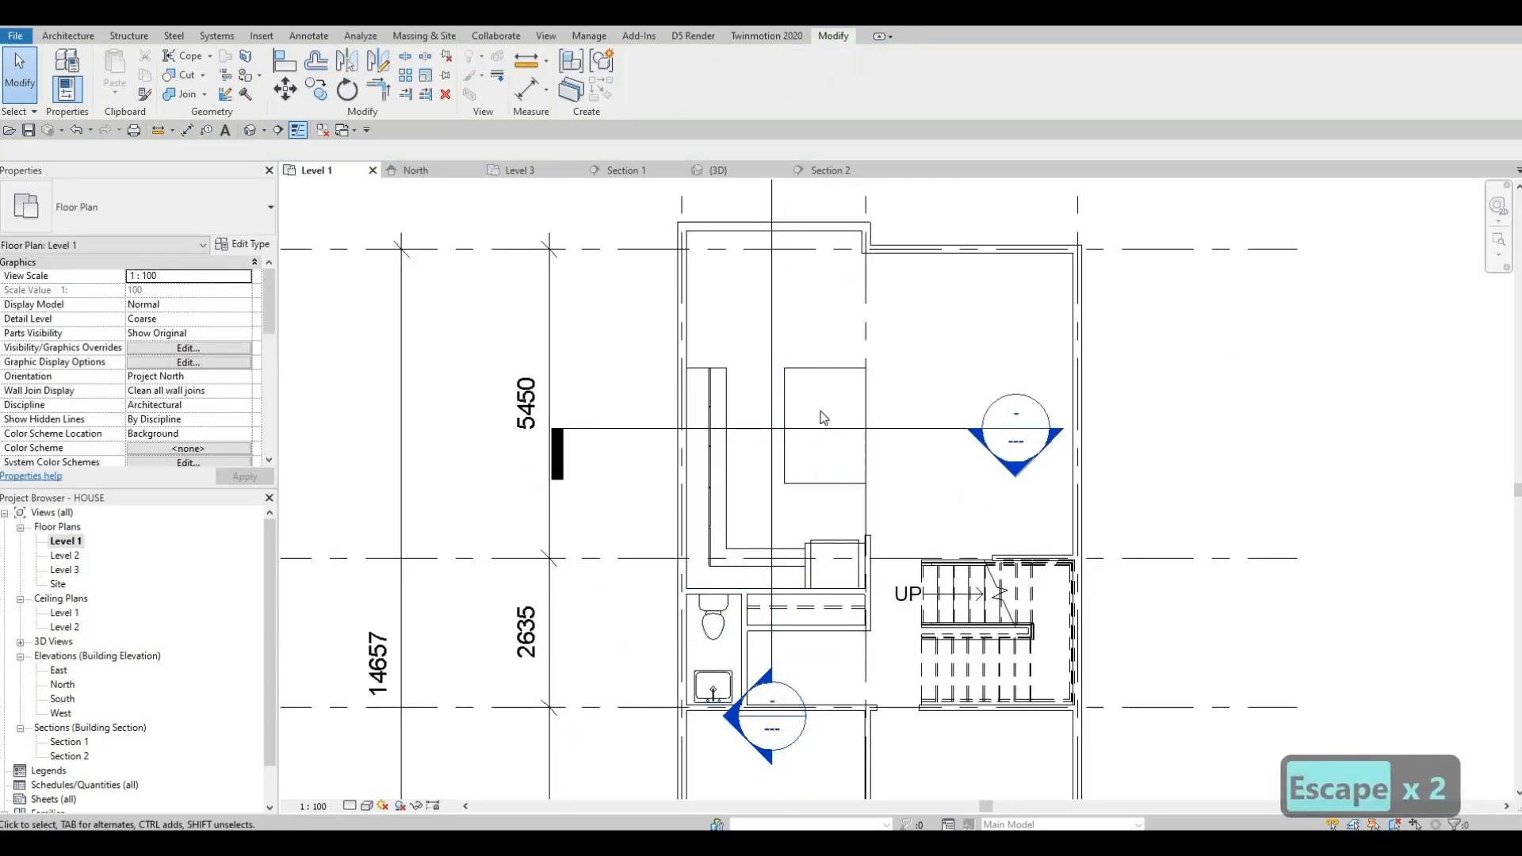
double_click(727, 717)
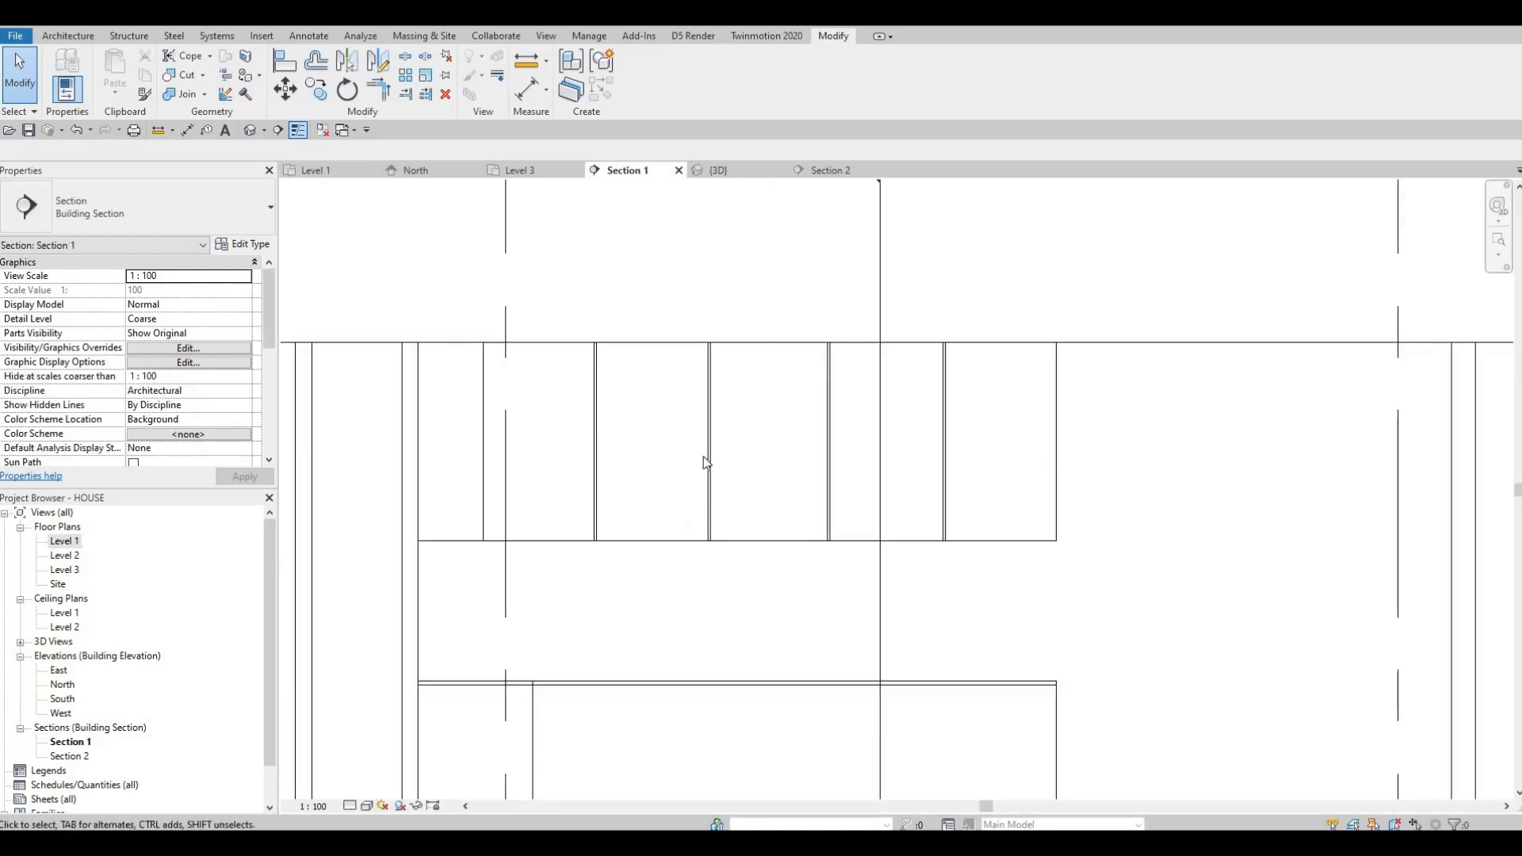
Examine the upper door panels and the base cabinet below the countertop in Section 1
scroll(700, 458, down, 2)
middle_drag(701, 458, 697, 357)
scroll(568, 669, up, 1)
scroll(568, 669, up, 1)
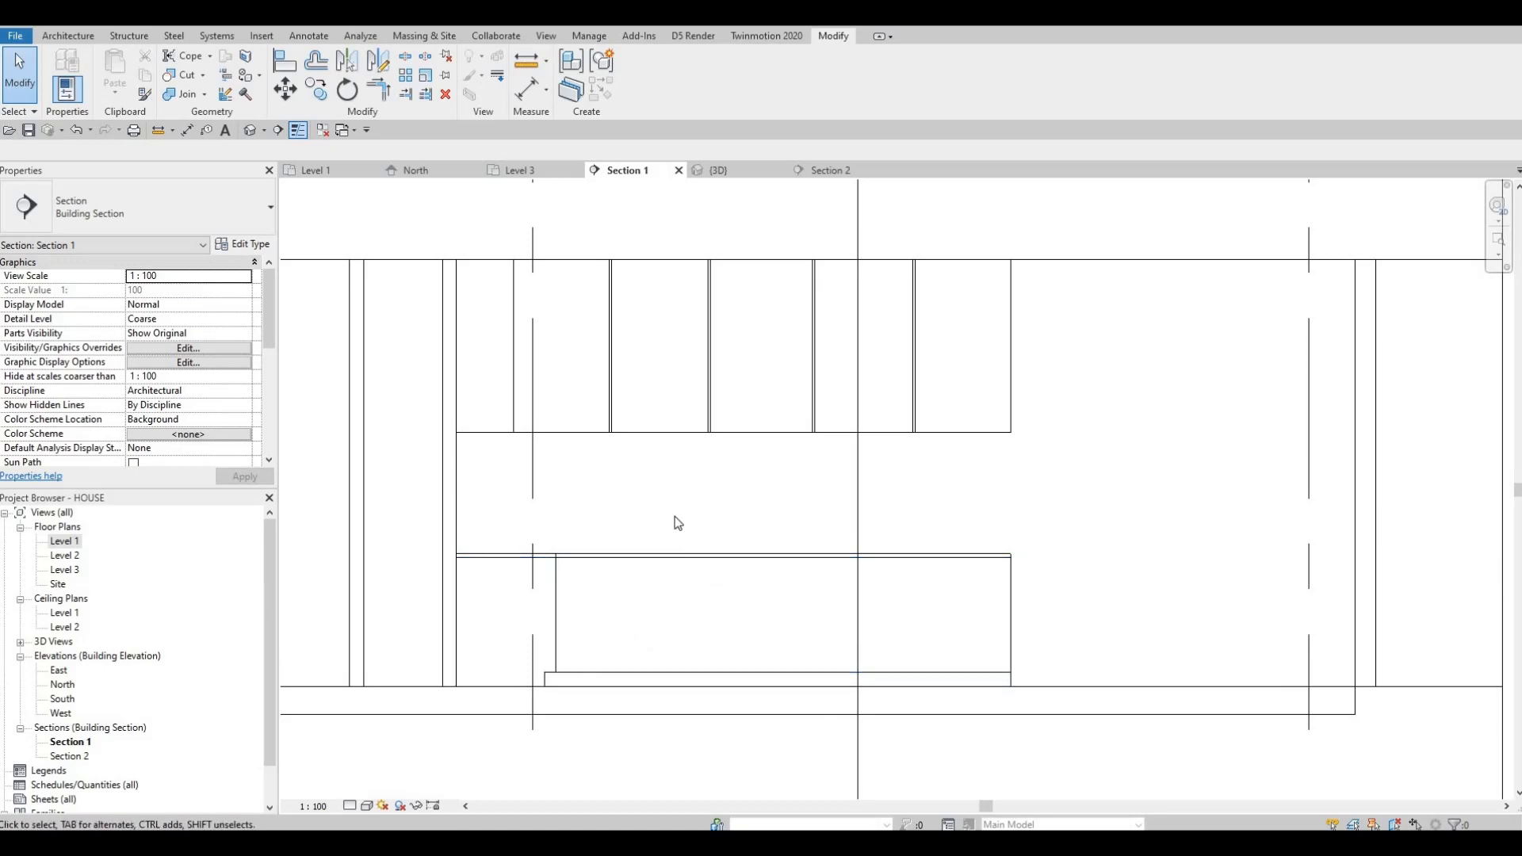
middle_drag(595, 369, 595, 337)
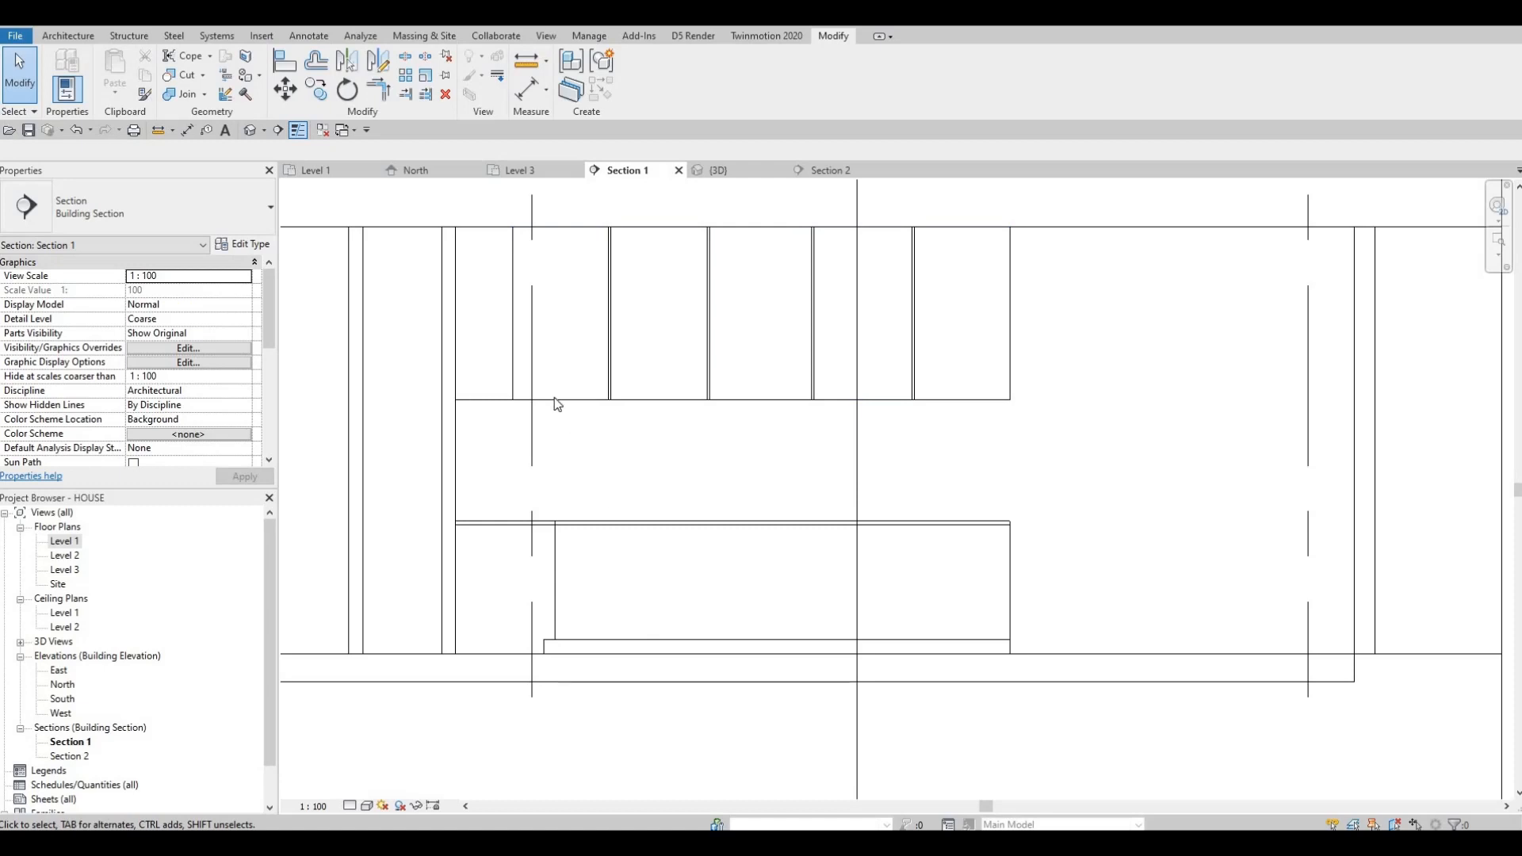
click(631, 444)
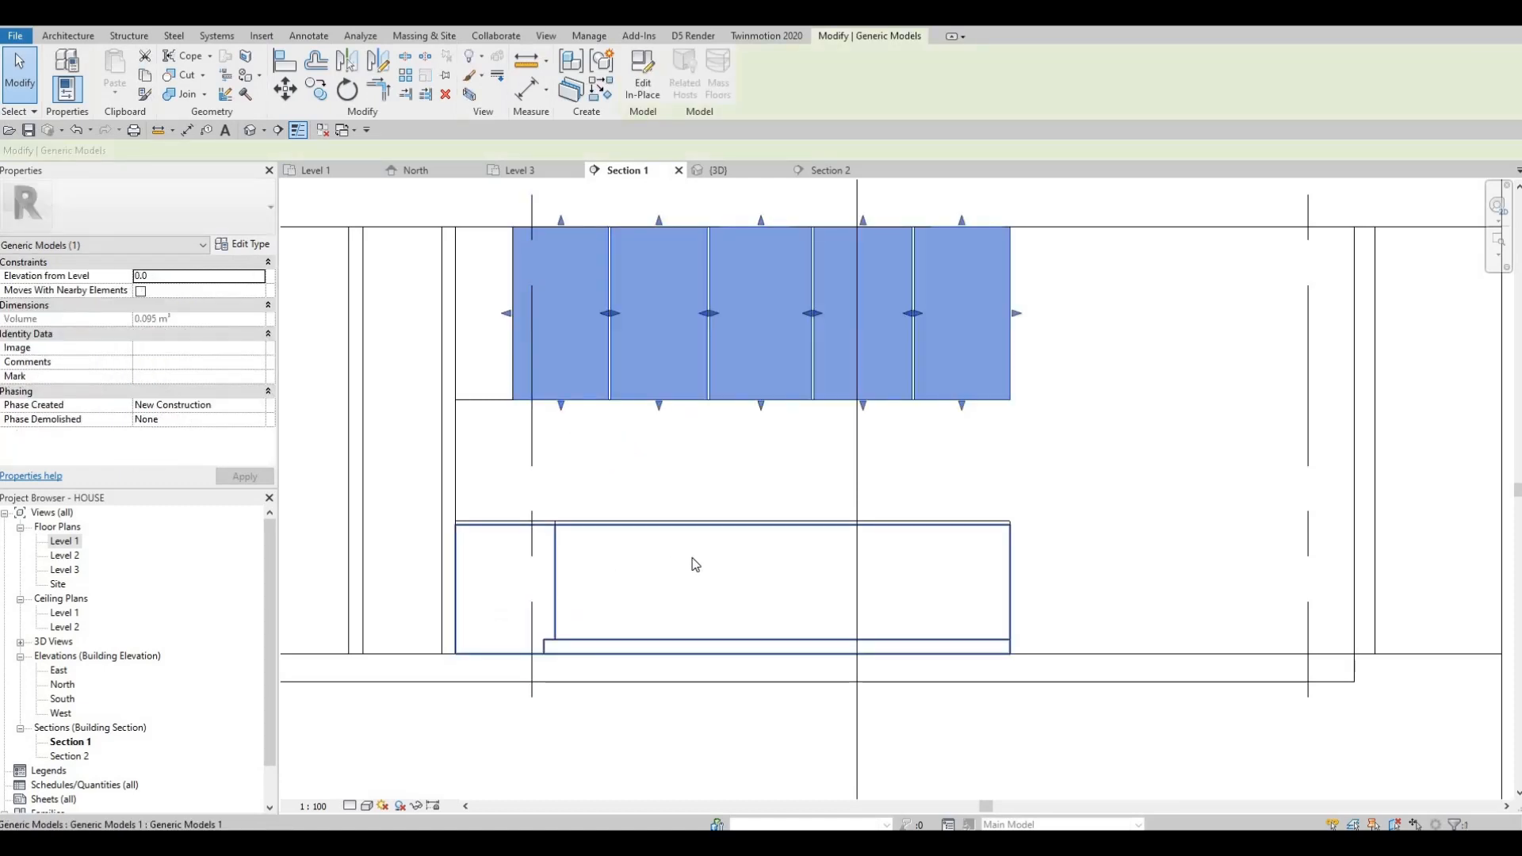
key(Escape)
key(Escape)
middle_drag(706, 555, 674, 516)
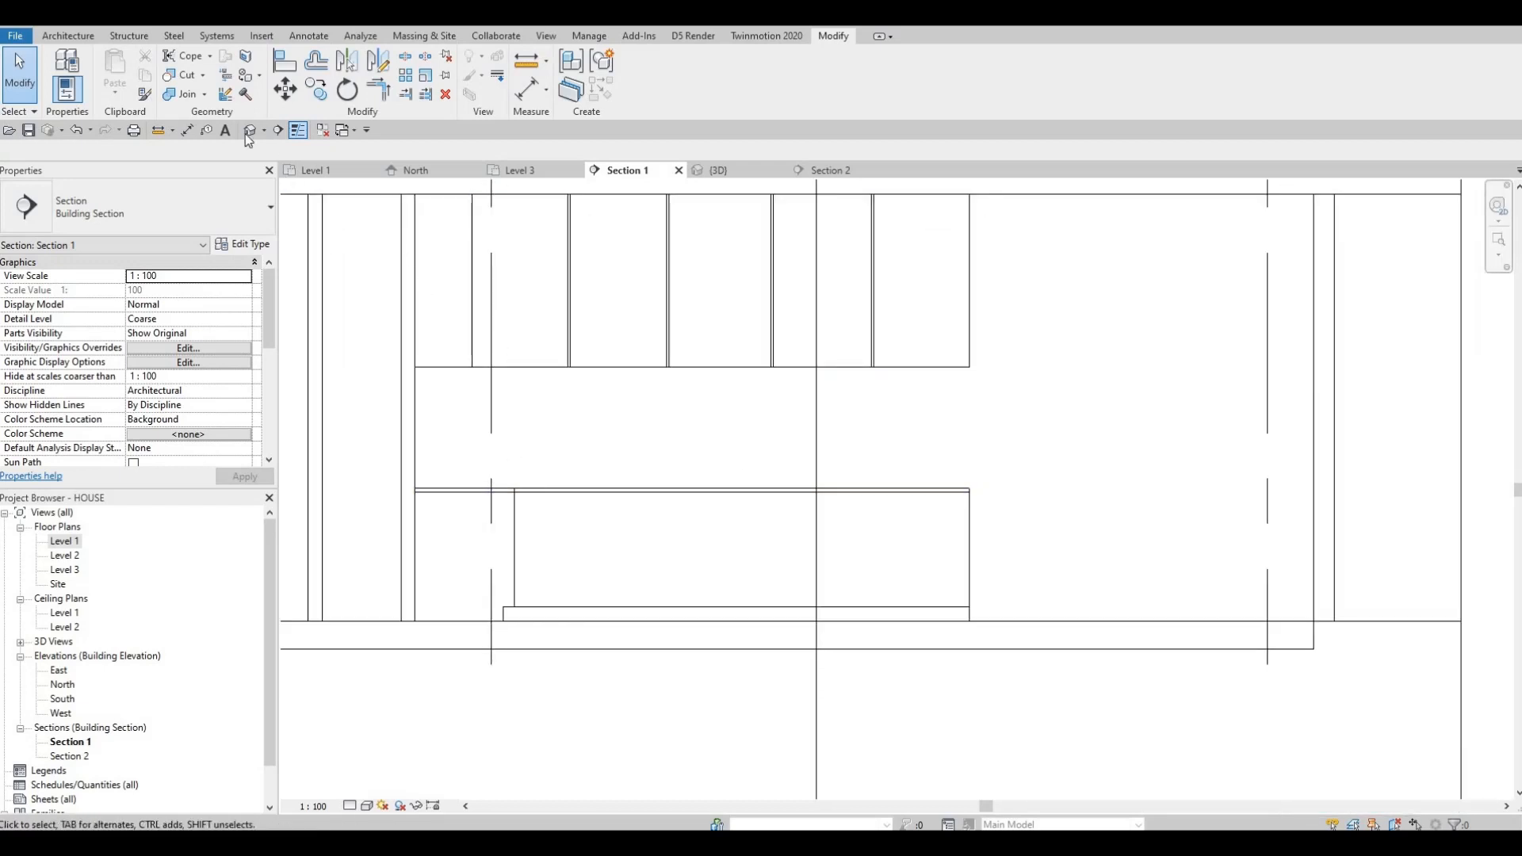
Start a new in-place model in the Generic Models category with the default name
click(68, 36)
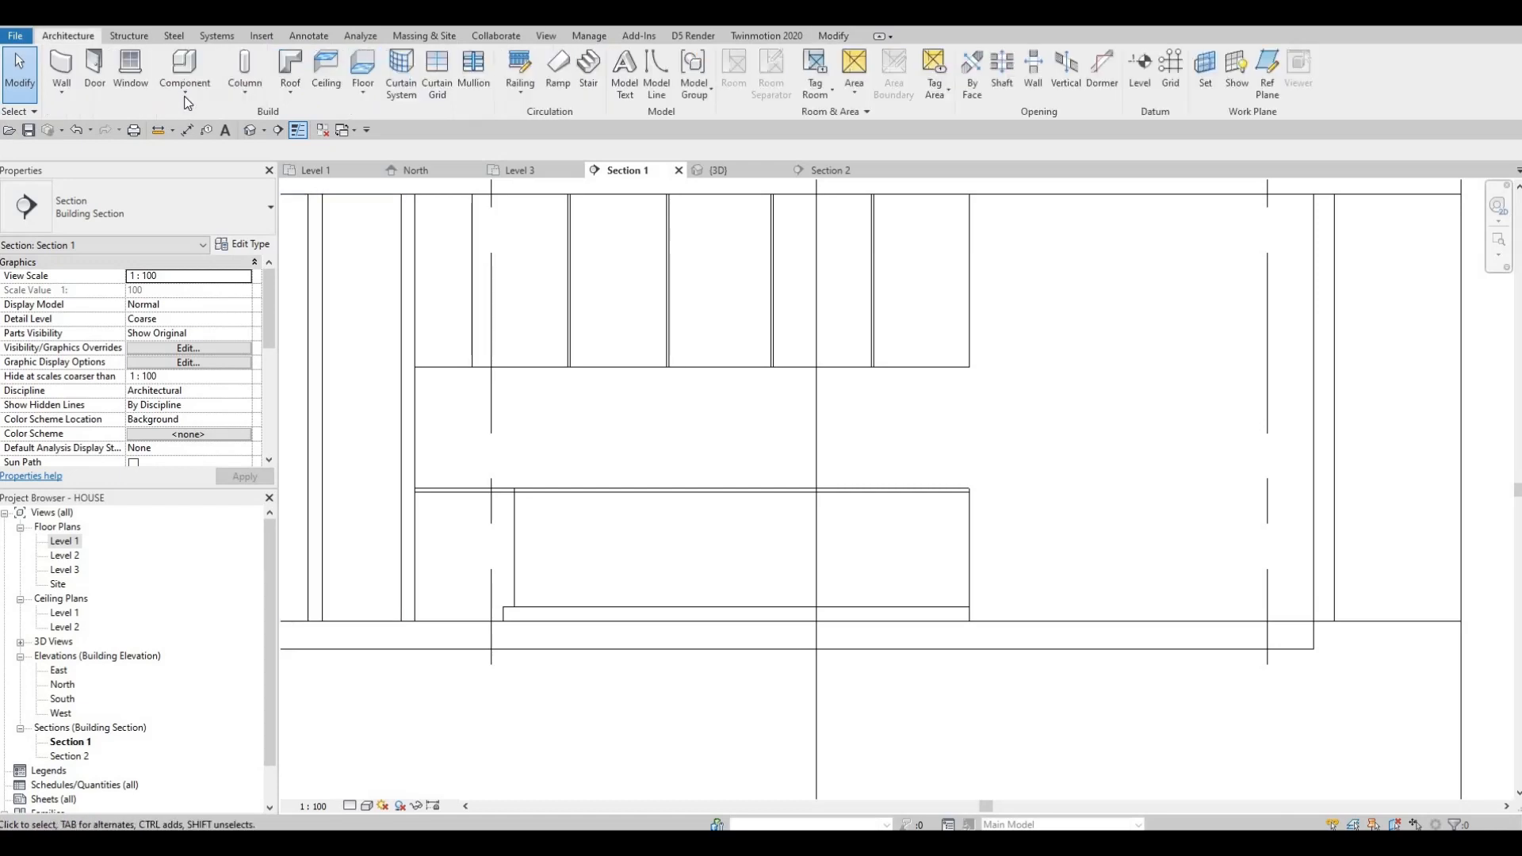
click(184, 90)
click(208, 153)
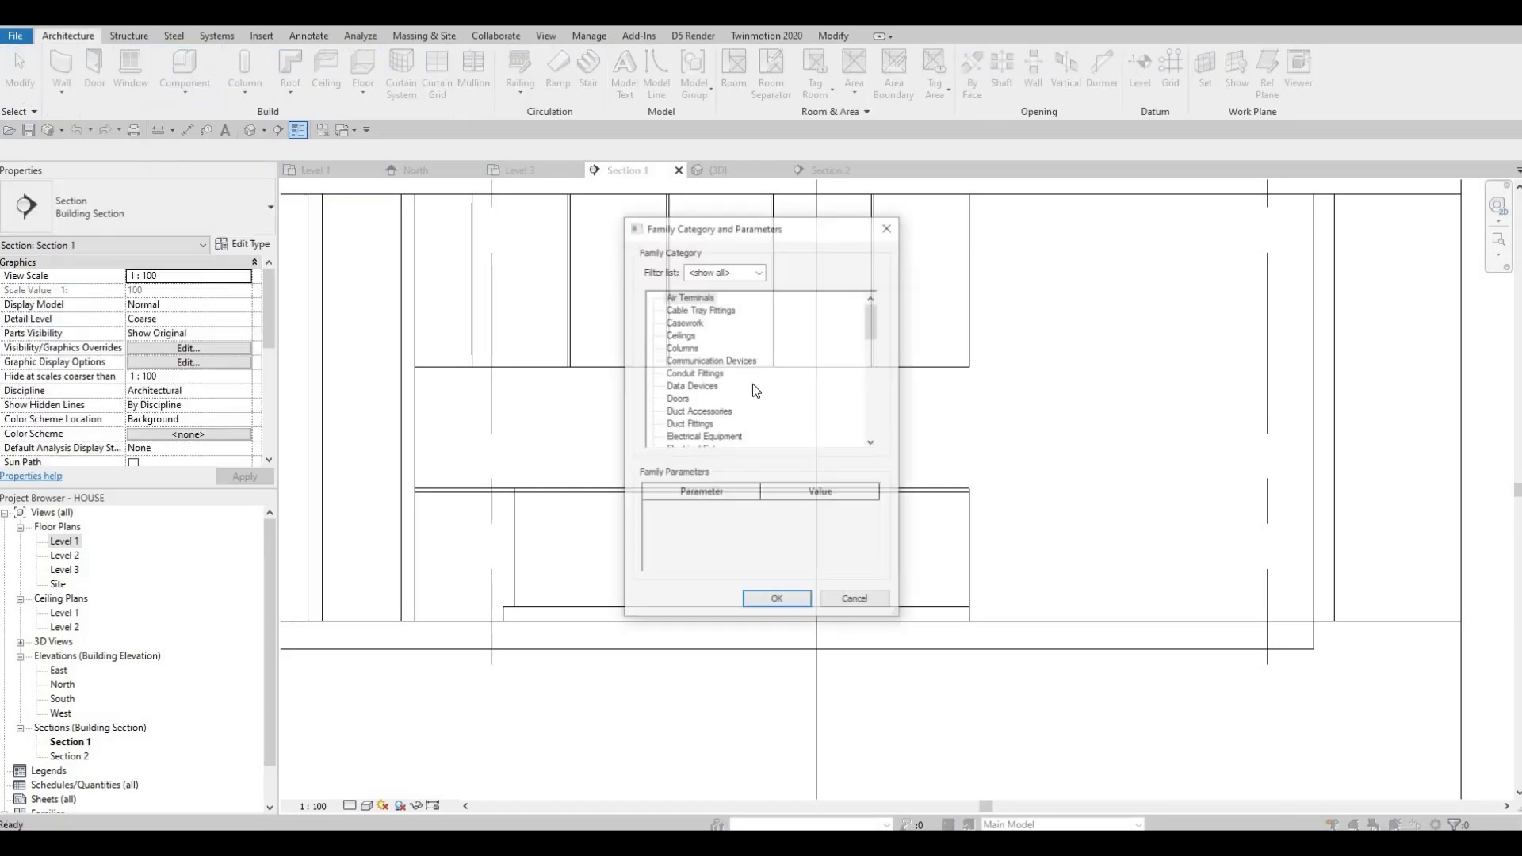
scroll(737, 386, down, 4)
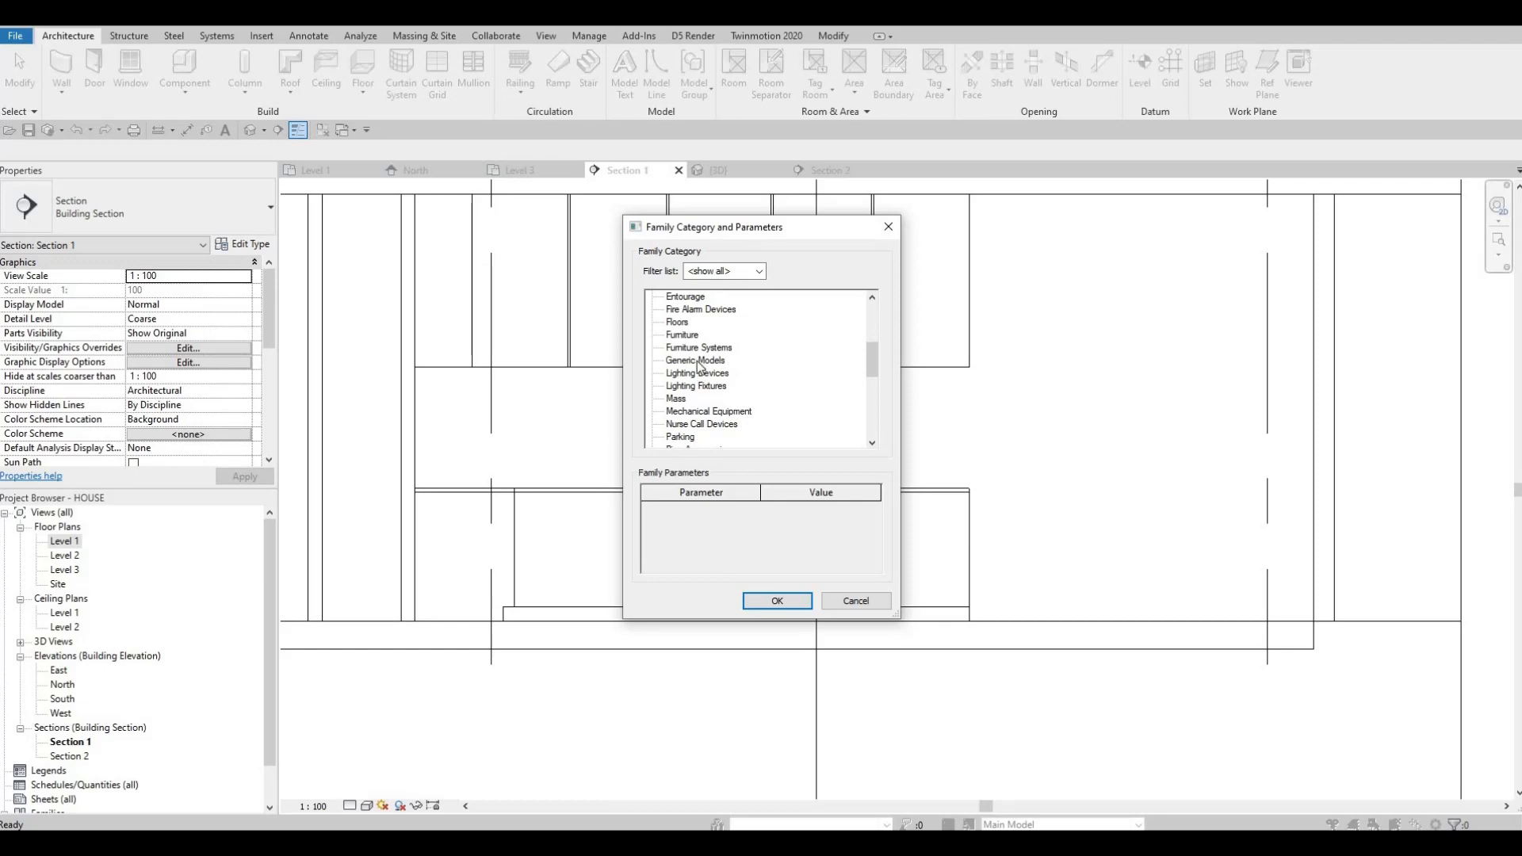
click(764, 602)
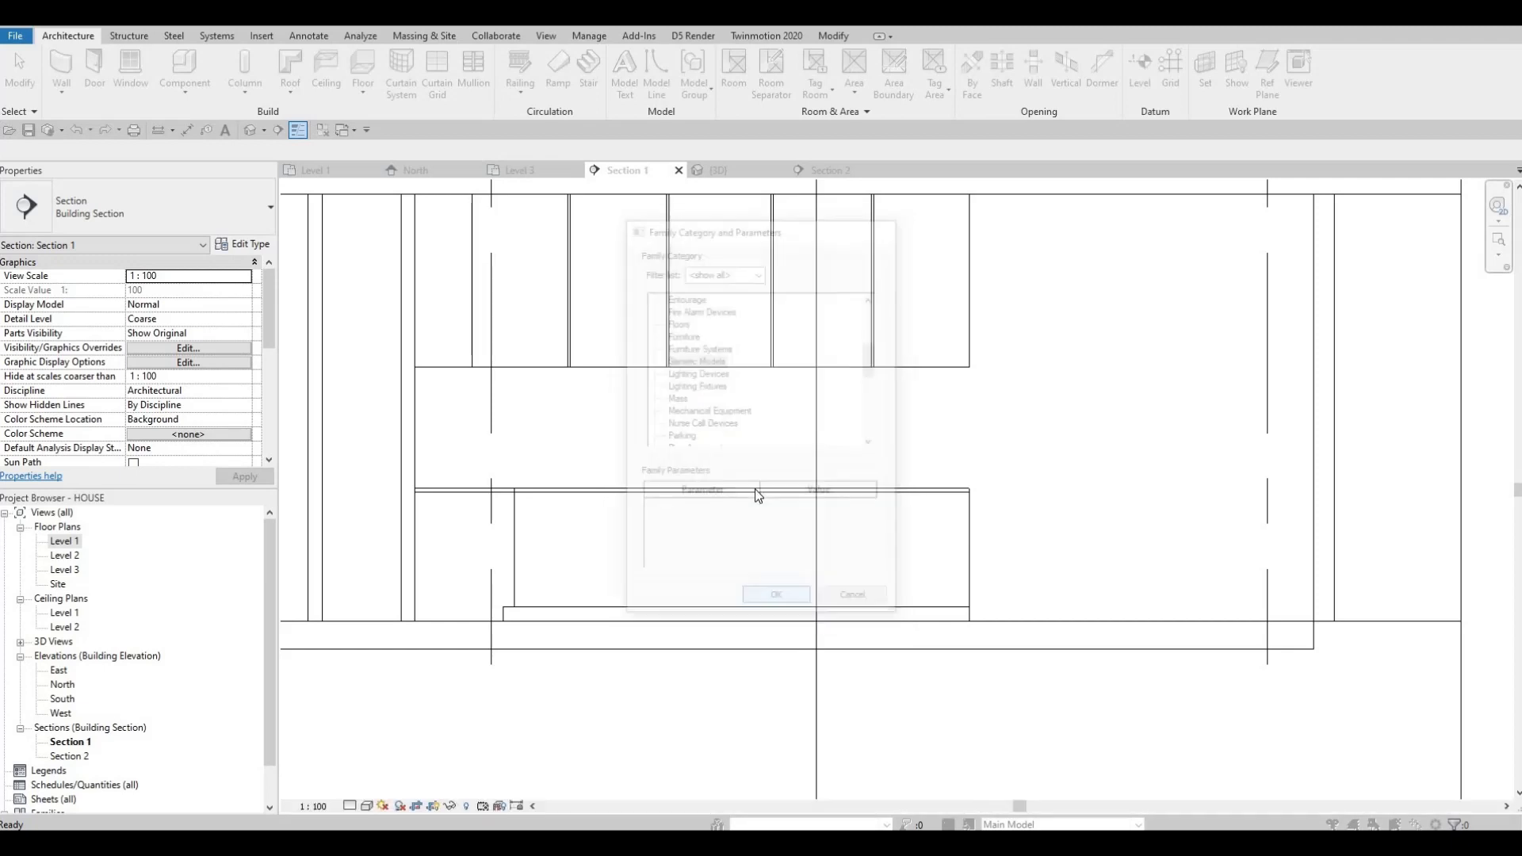
key(Return)
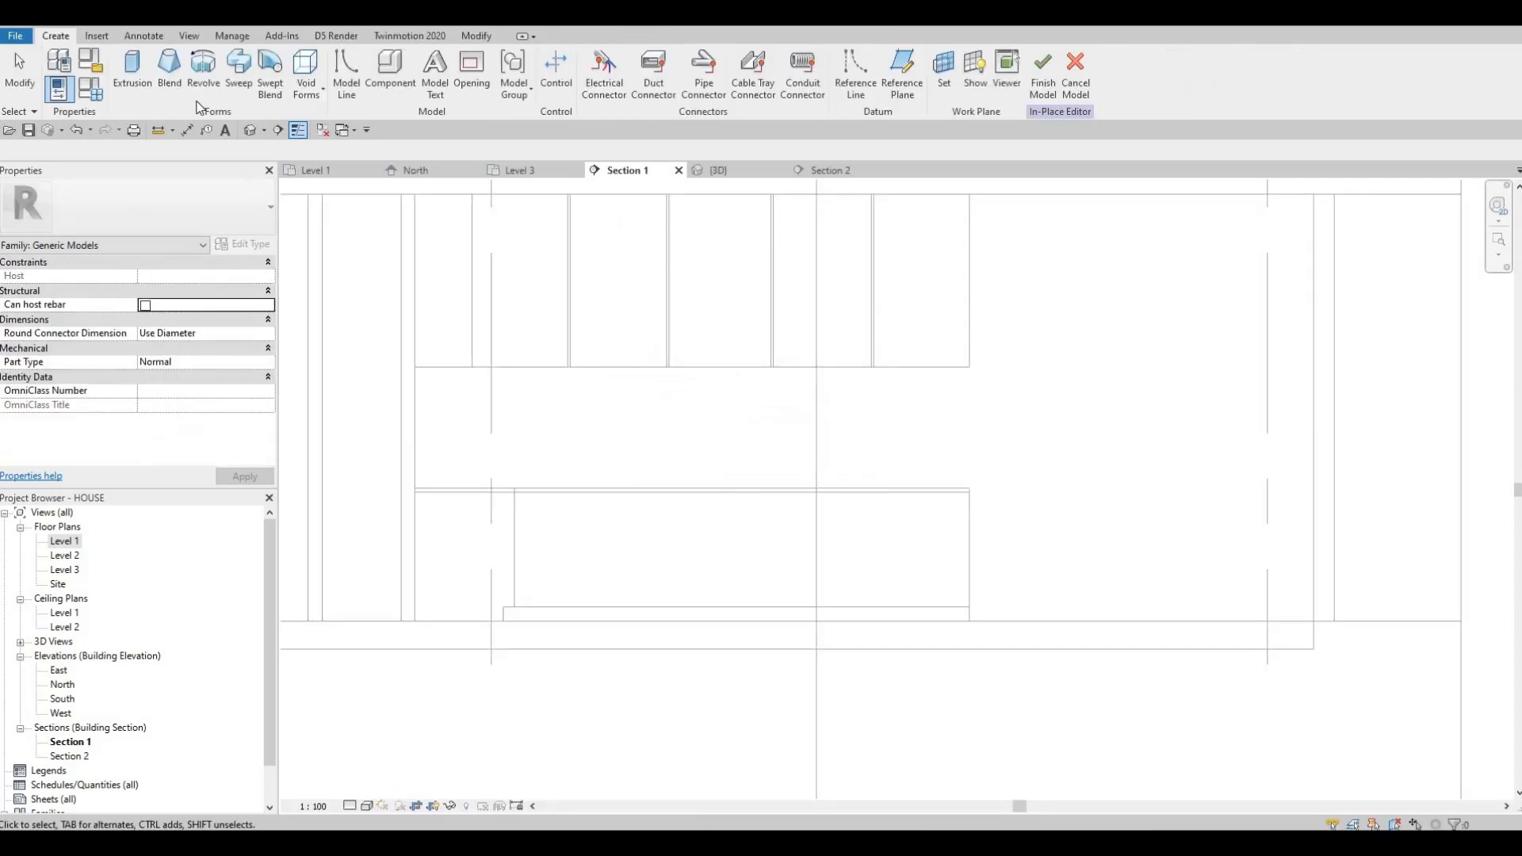
Start an extrusion with the front face of the base cabinet picked as its work plane
click(135, 79)
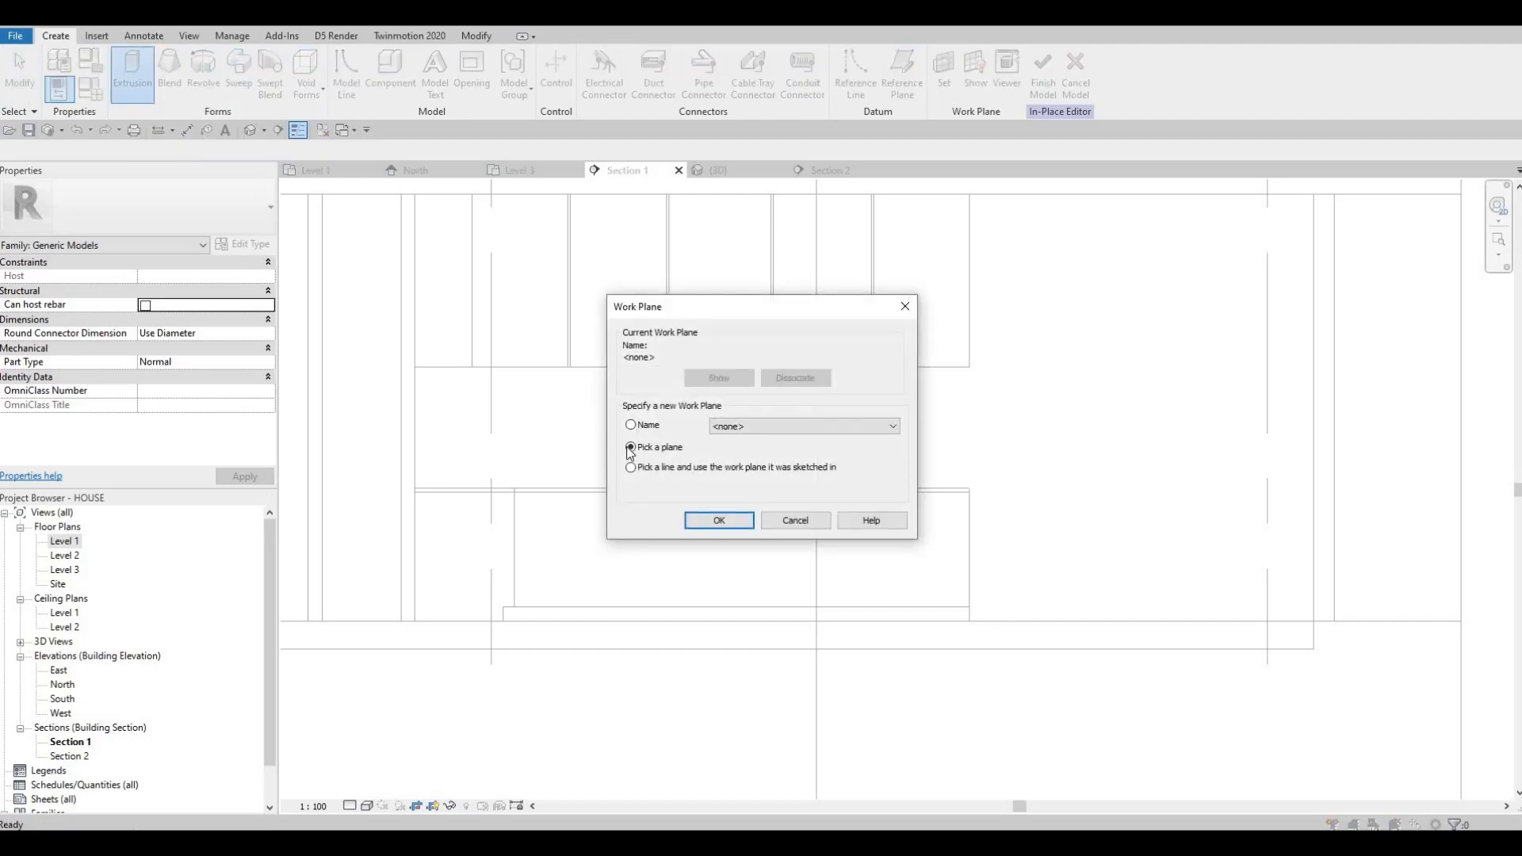
key(Return)
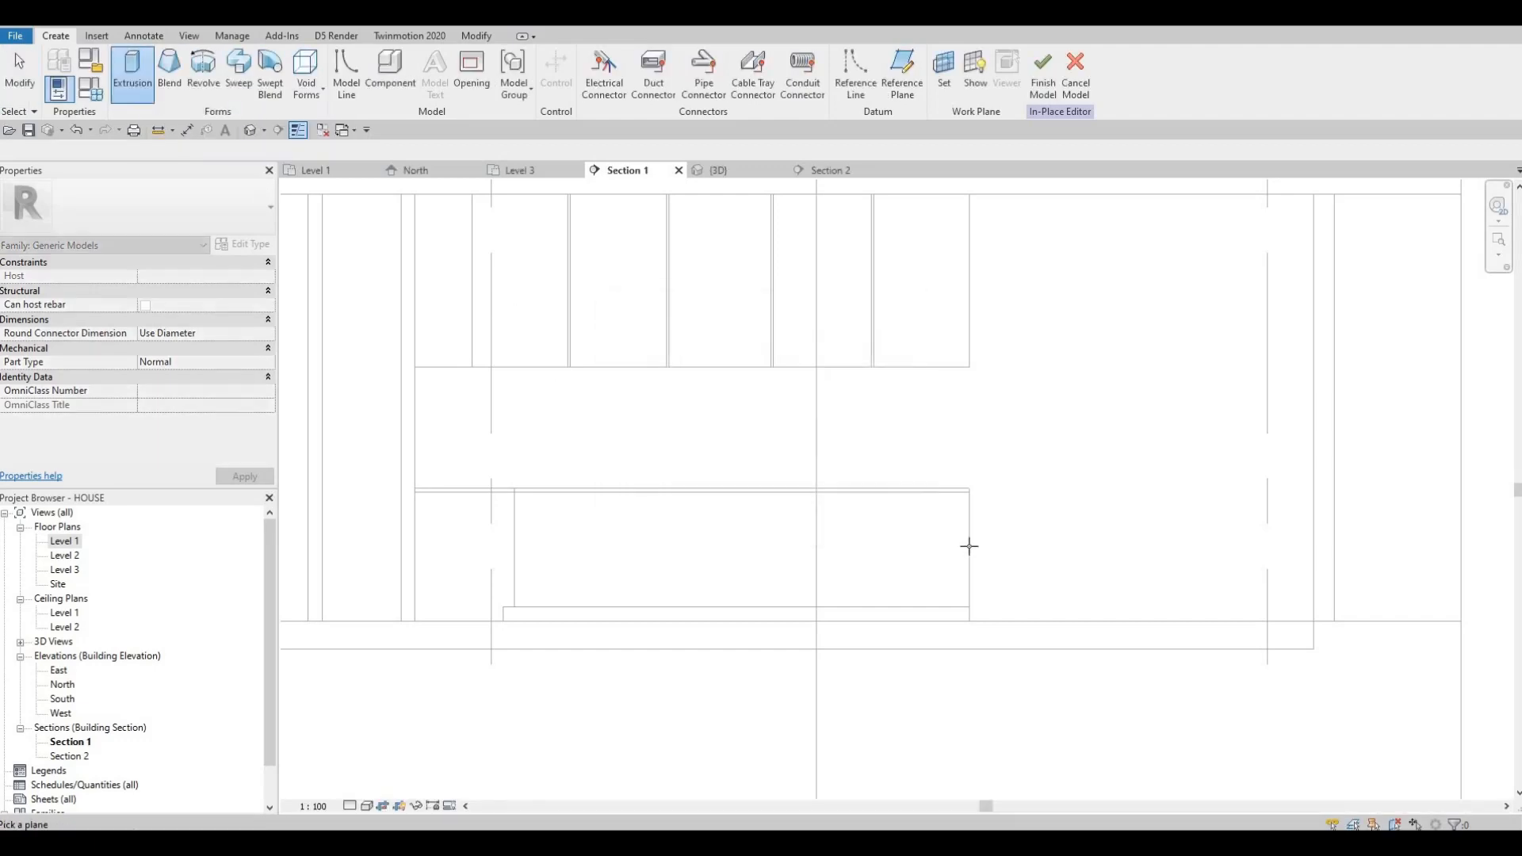
click(920, 539)
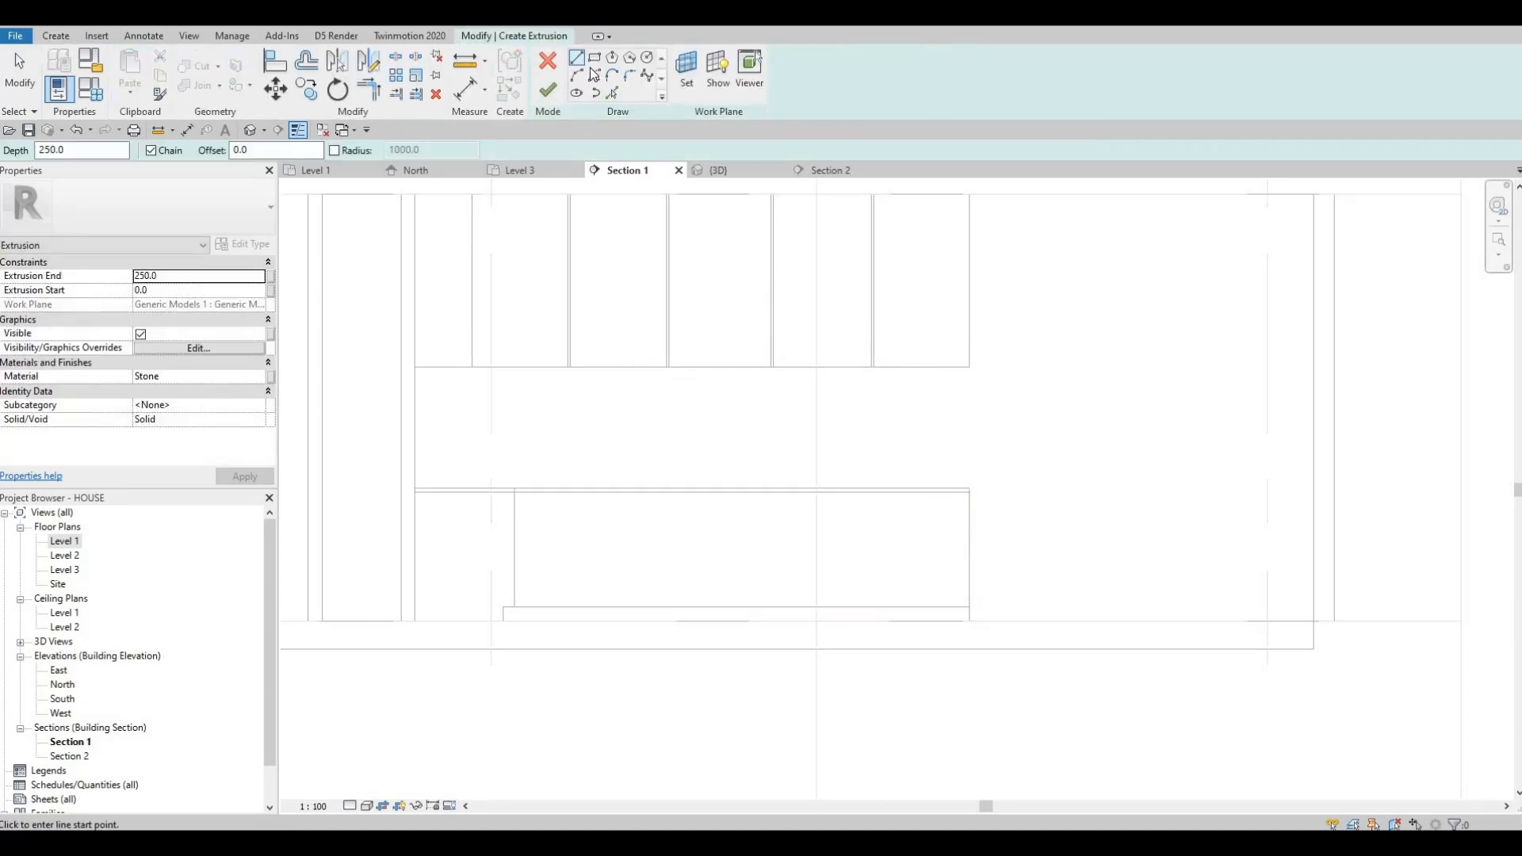
Sketch a rectangle covering the base cabinet front, from the underside of the countertop down to the top of the toe kick
scroll(456, 411, up, 3)
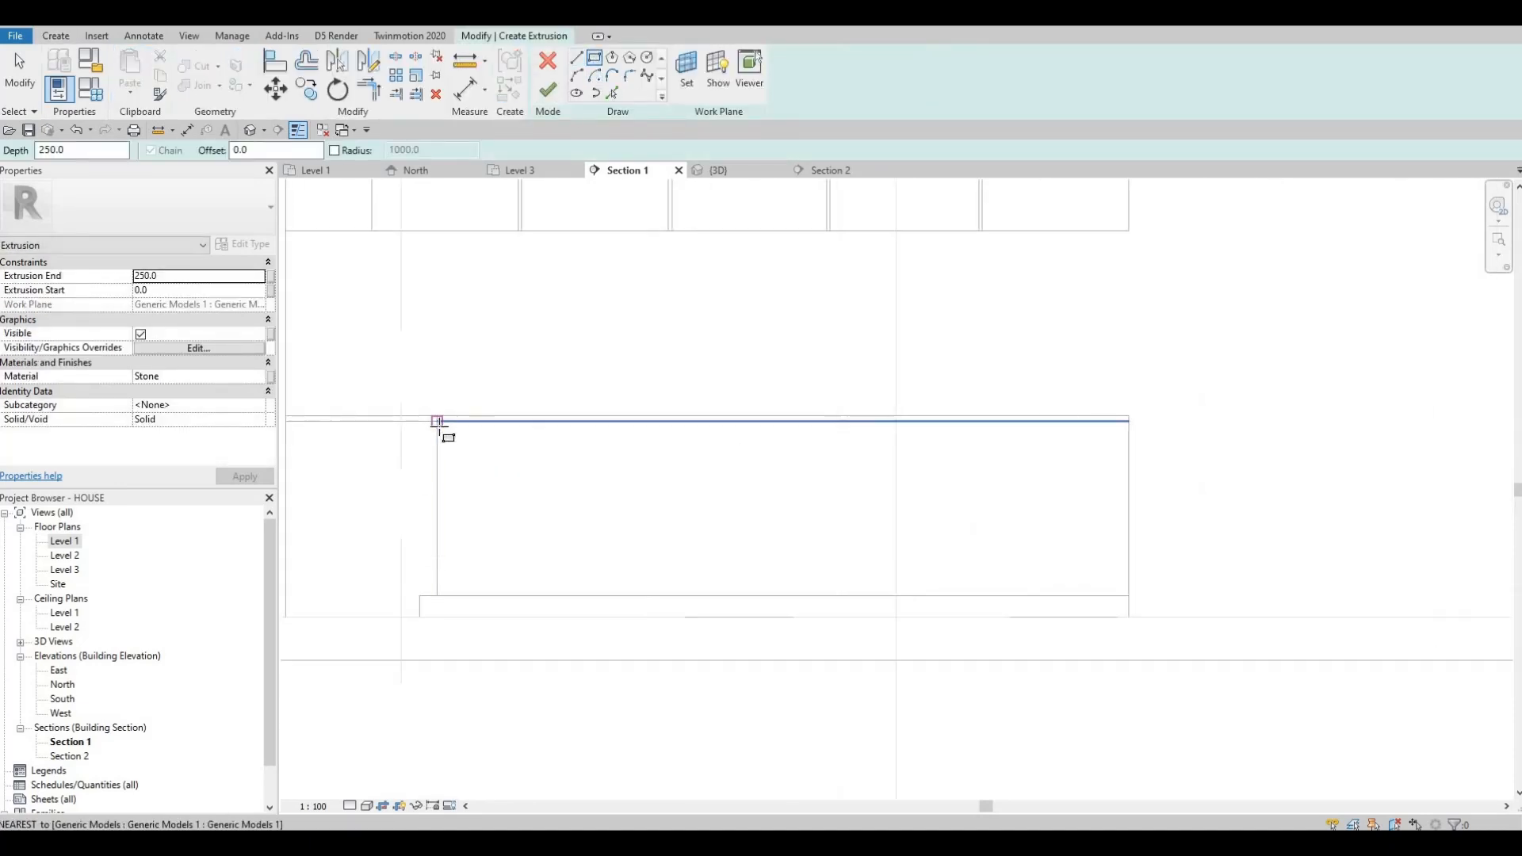
click(436, 421)
middle_drag(678, 528, 492, 462)
middle_drag(992, 532, 870, 497)
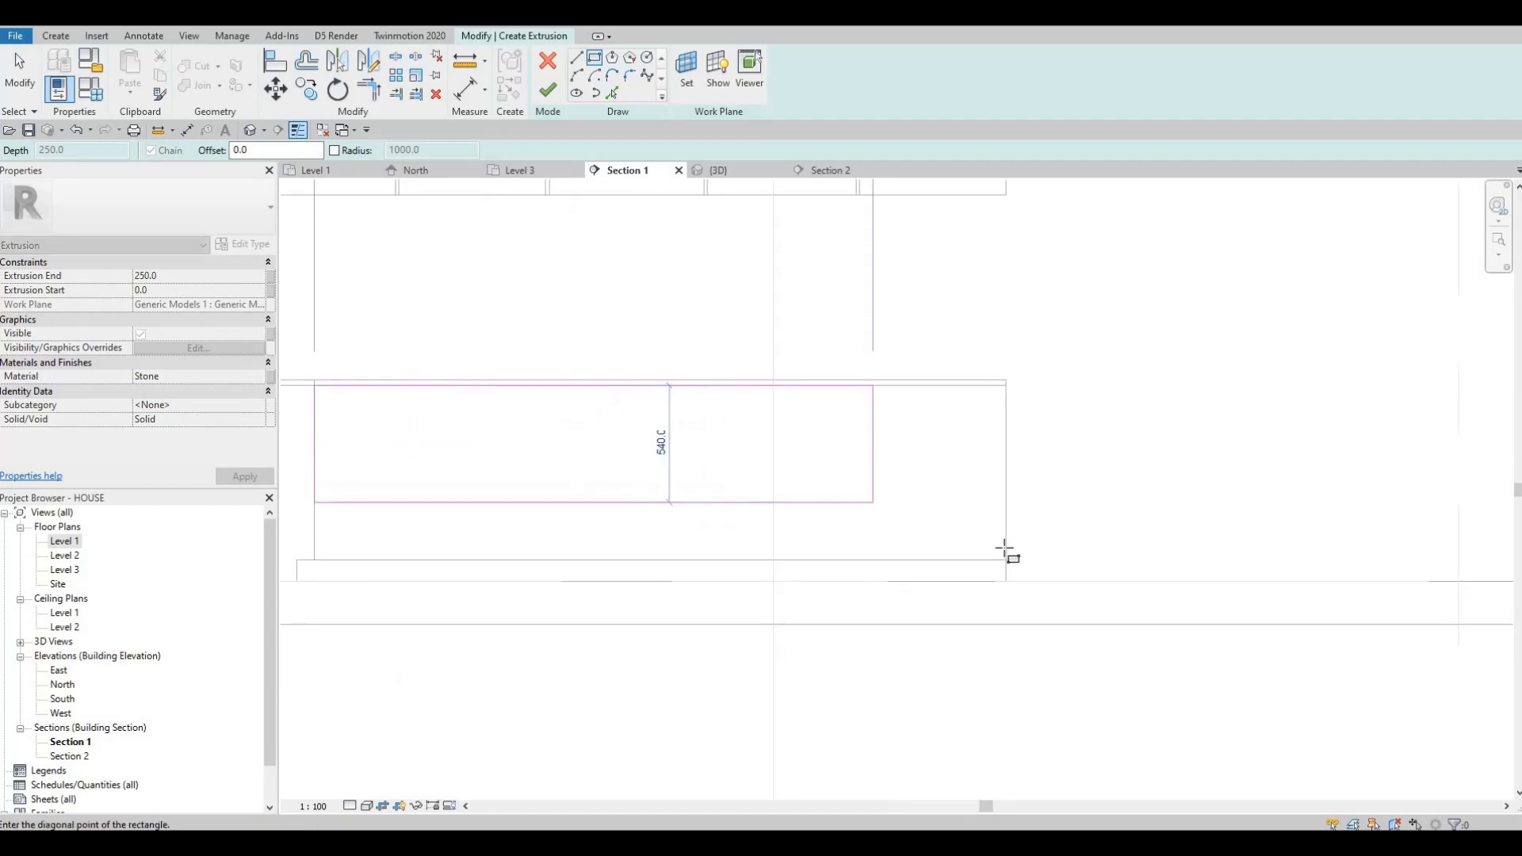
click(1007, 560)
key(Escape)
key(Escape)
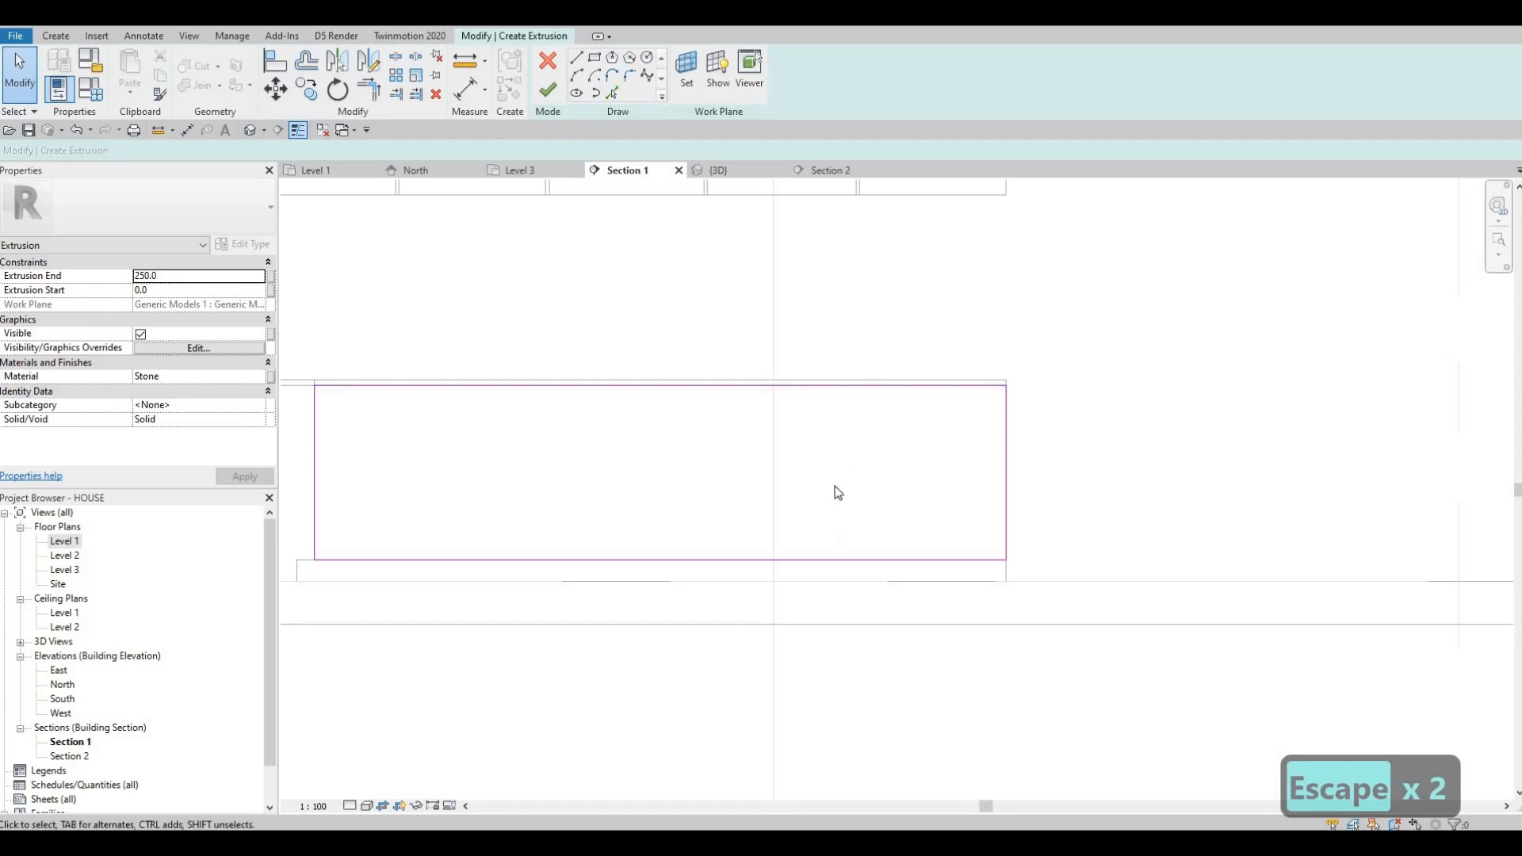
Sketch a narrow full-height gap rectangle starting at the midpoint of the base cabinet outline's upper edge
middle_drag(1007, 487, 1140, 447)
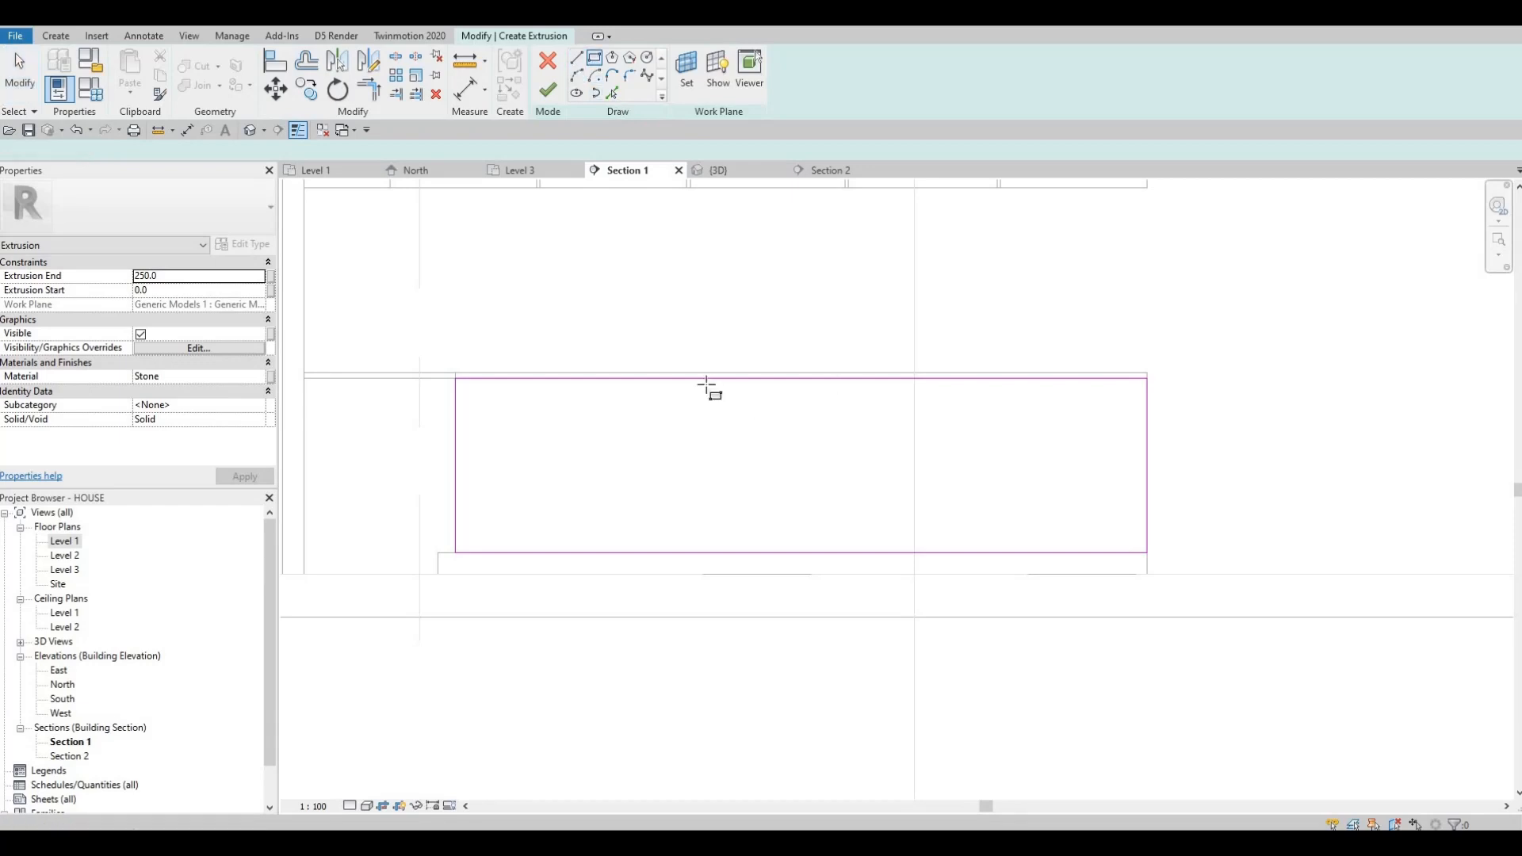
scroll(734, 360, up, 3)
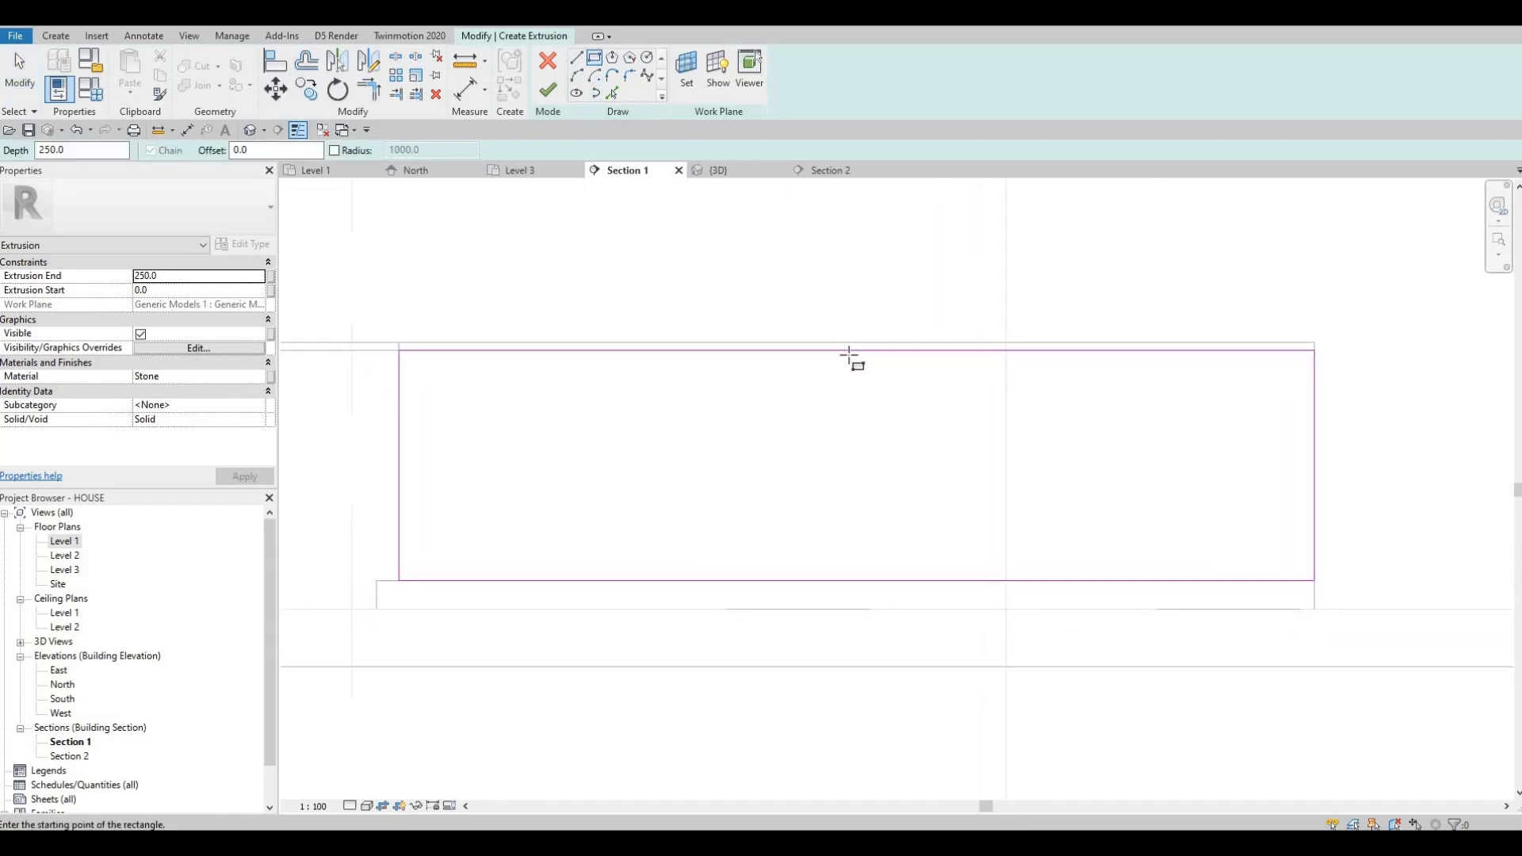
click(860, 351)
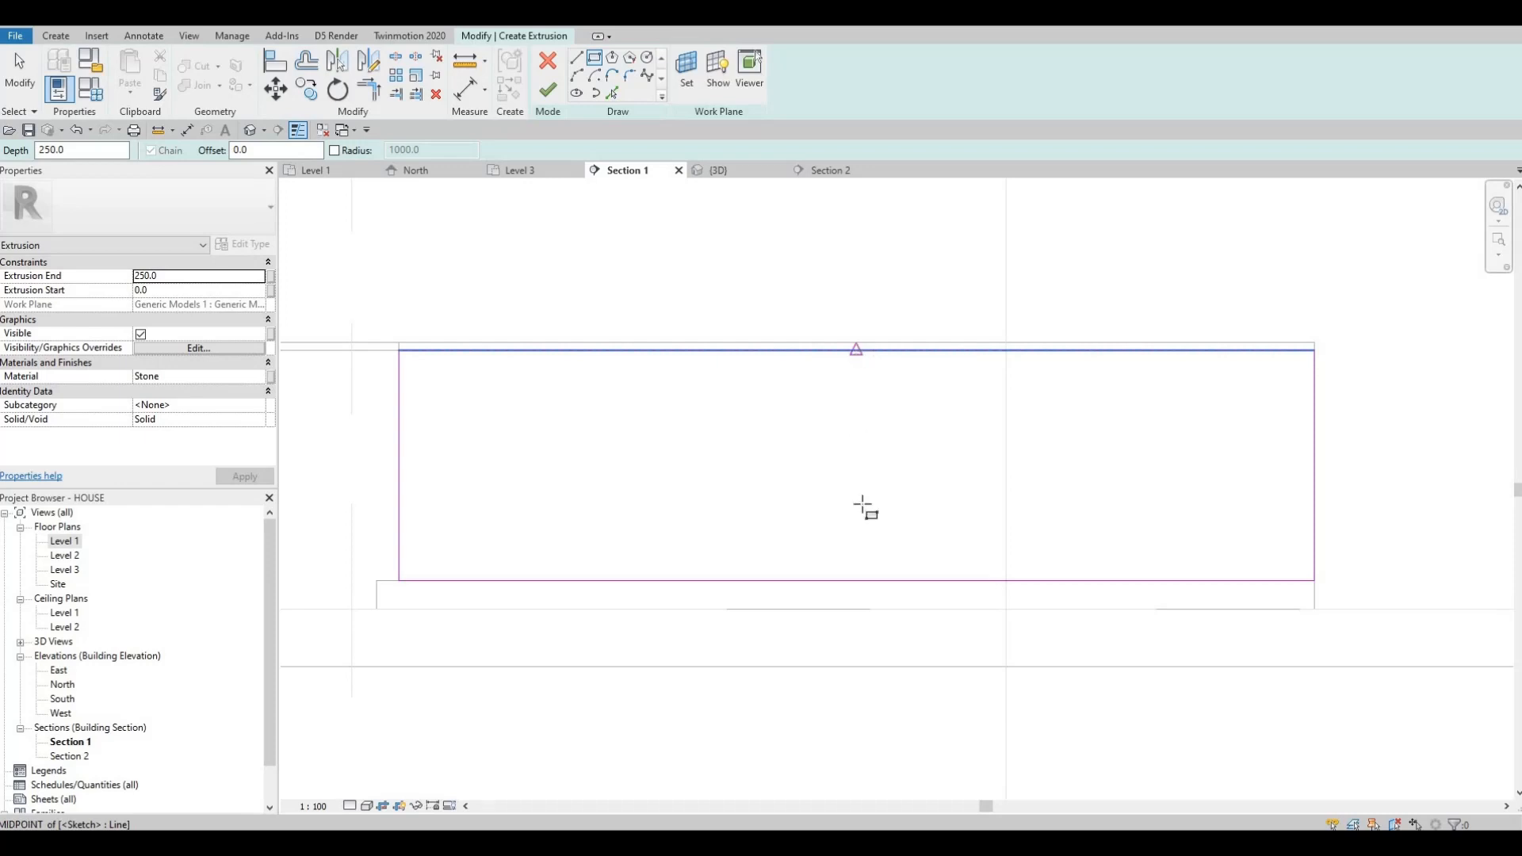
click(862, 533)
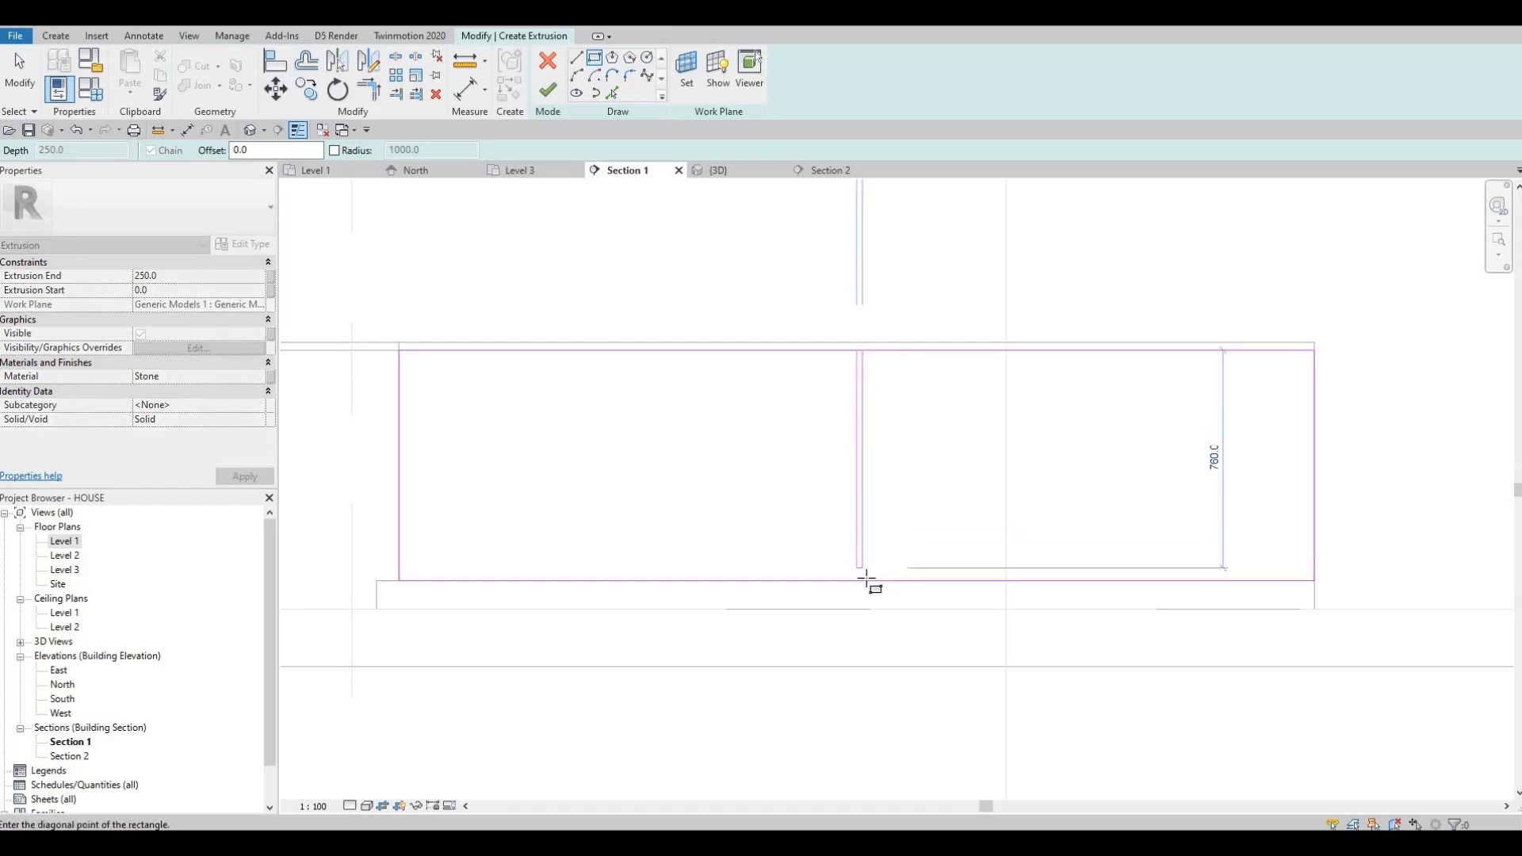
click(865, 581)
key(Escape)
key(Escape)
key(Escape)
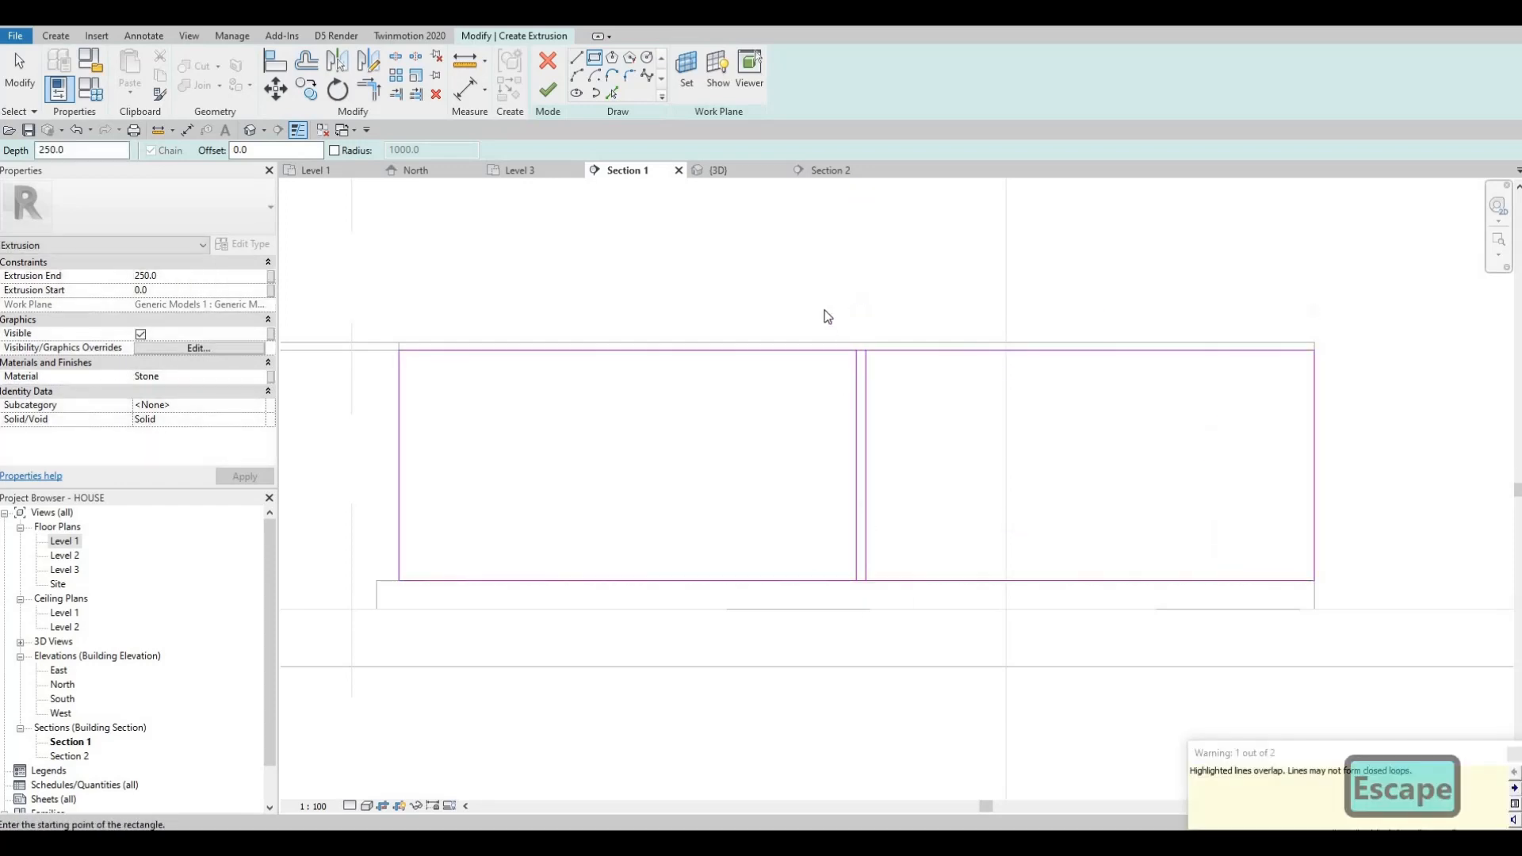
Shift the four lines of the narrow gap rectangle slightly left so it straddles the middle of the cabinet front
drag(824, 309, 880, 631)
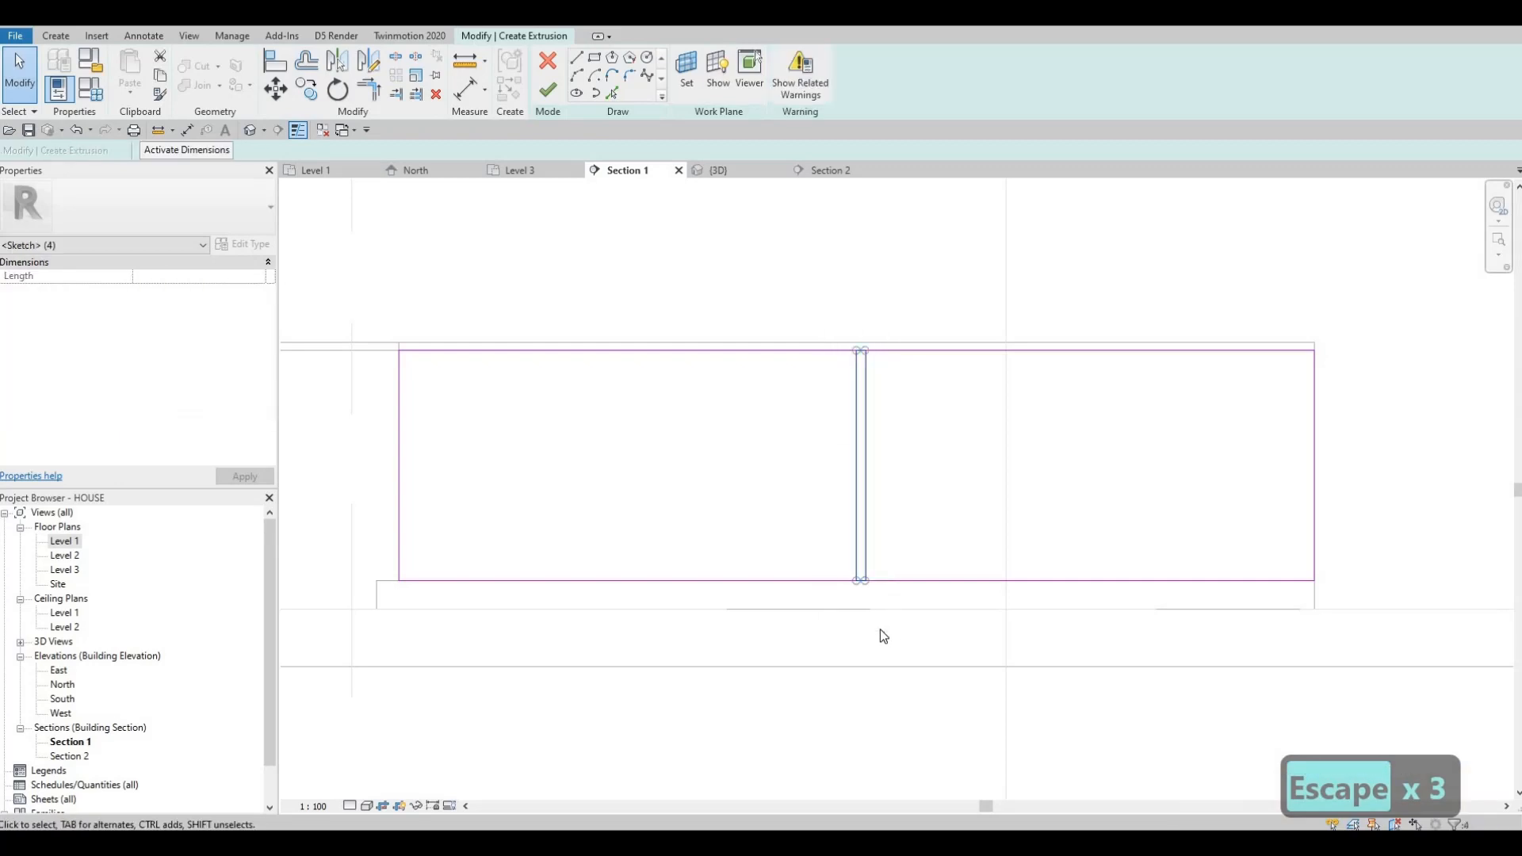
key(Left)
key(Left)
key(Escape)
scroll(888, 513, up, 4)
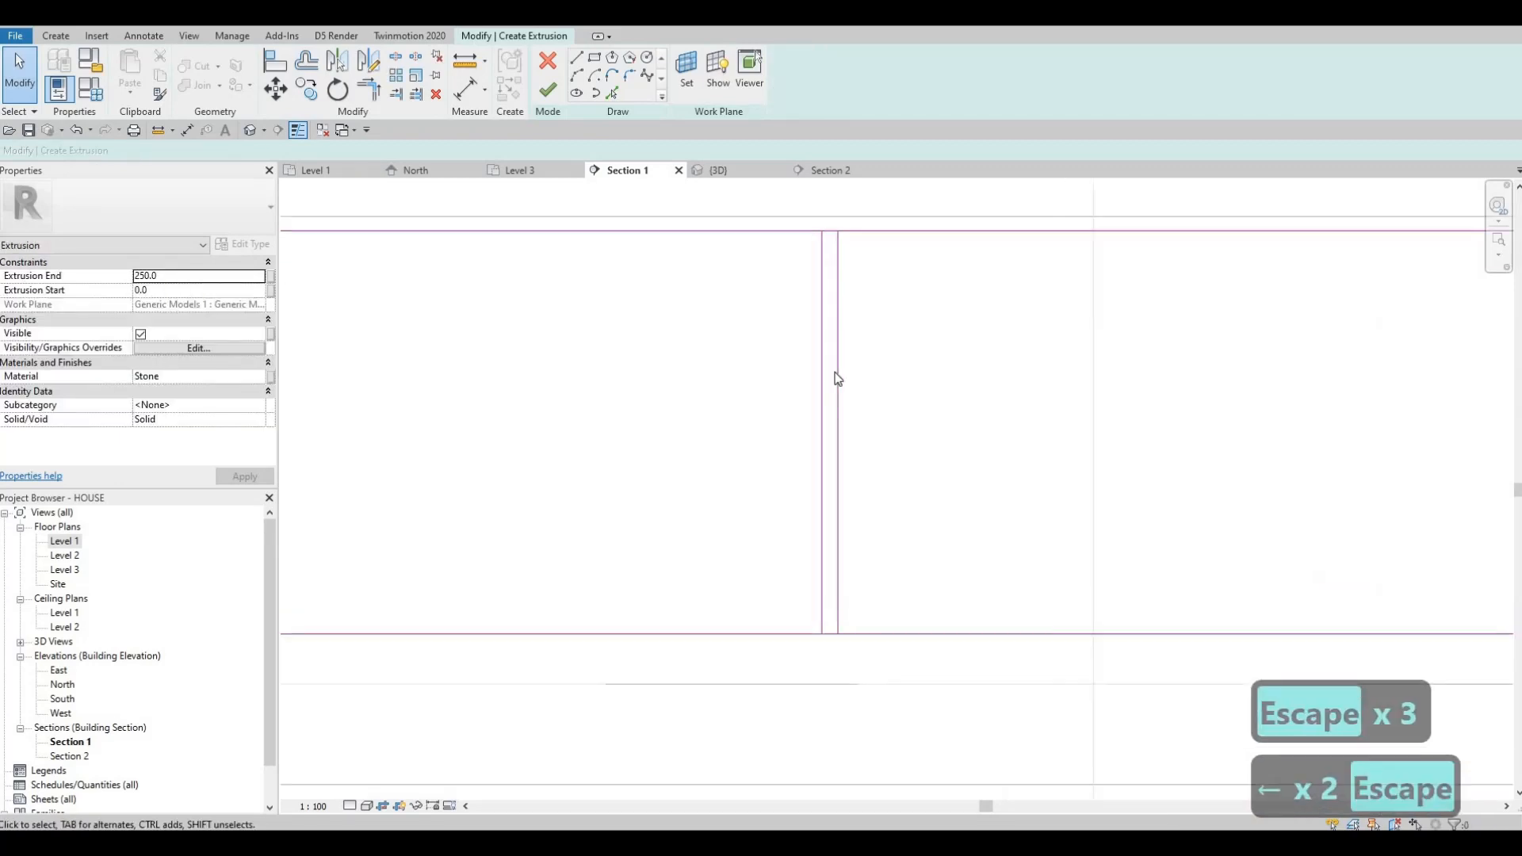
Set the width of the narrow gap rectangle at the middle of the base cabinet front to 15 mm
scroll(836, 375, up, 3)
click(837, 413)
scroll(848, 743, down, 2)
middle_drag(824, 746, 821, 669)
scroll(821, 675, up, 1)
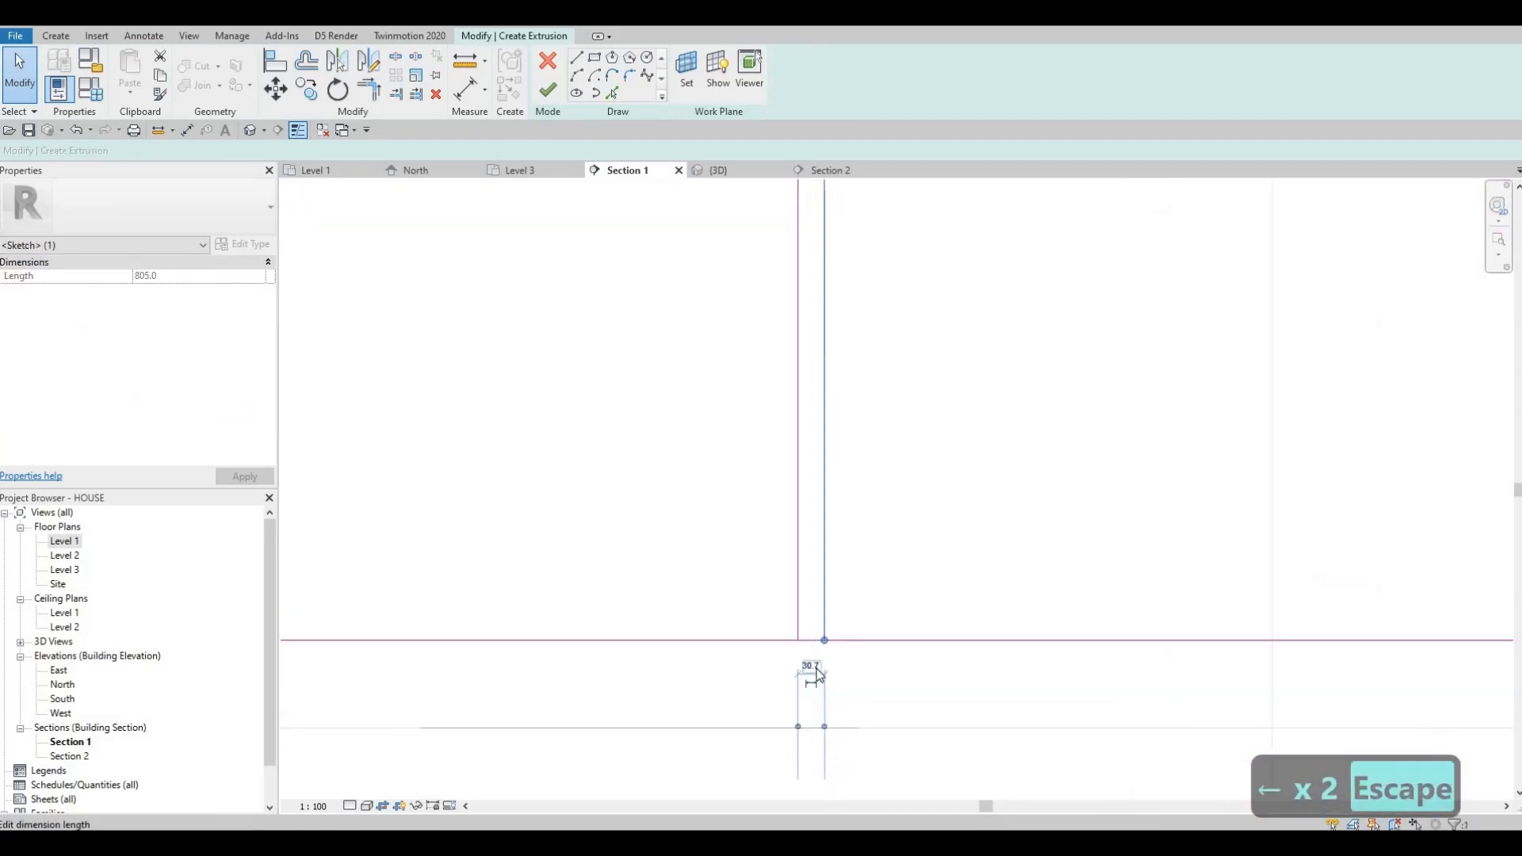
click(817, 668)
text(15)
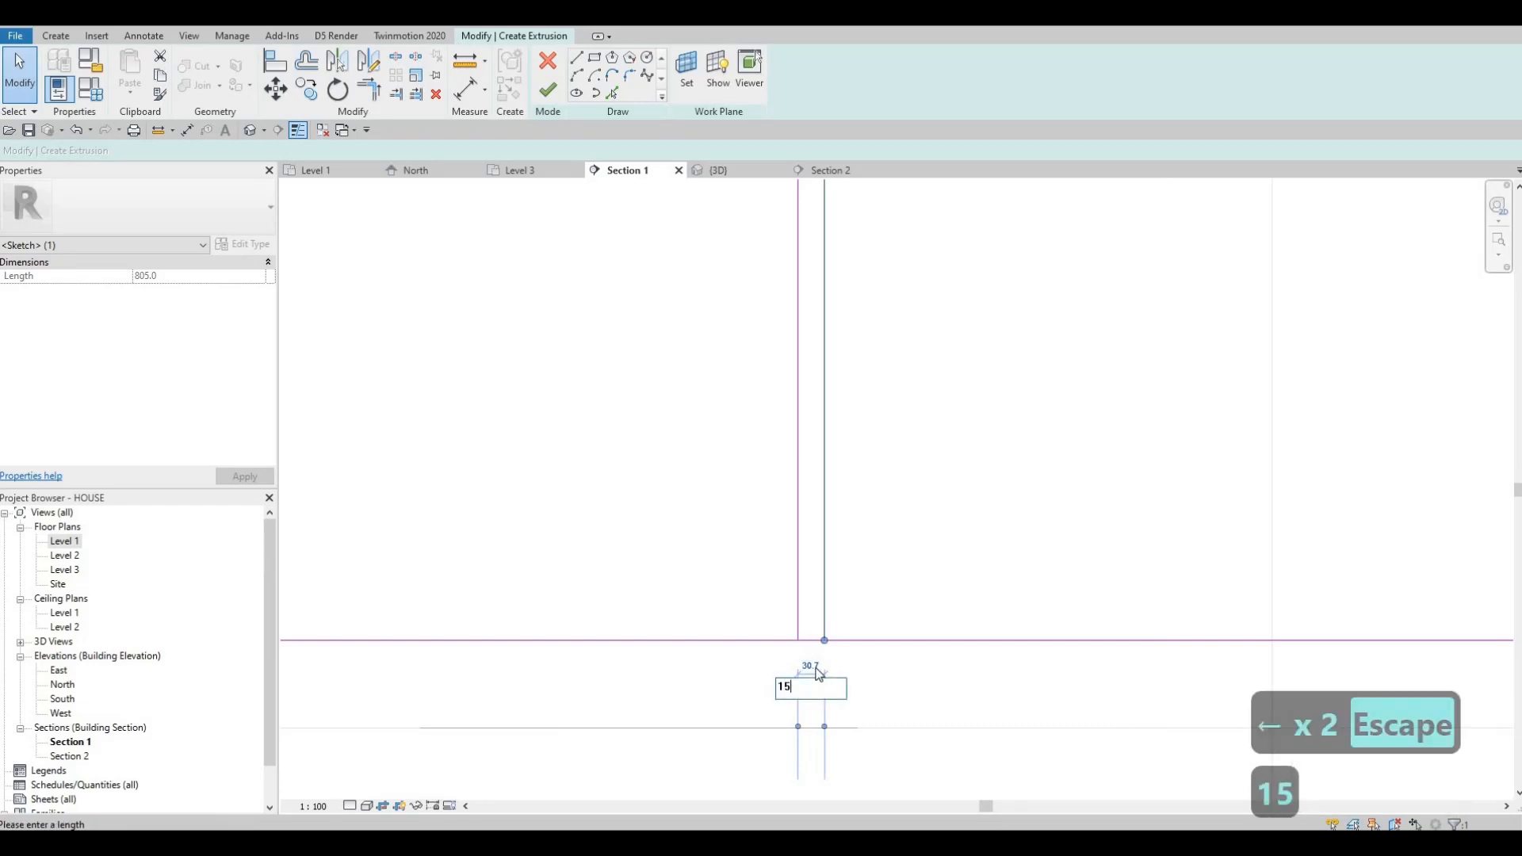
key(Return)
key(Escape)
key(Escape)
scroll(813, 444, down, 5)
scroll(819, 416, up, 3)
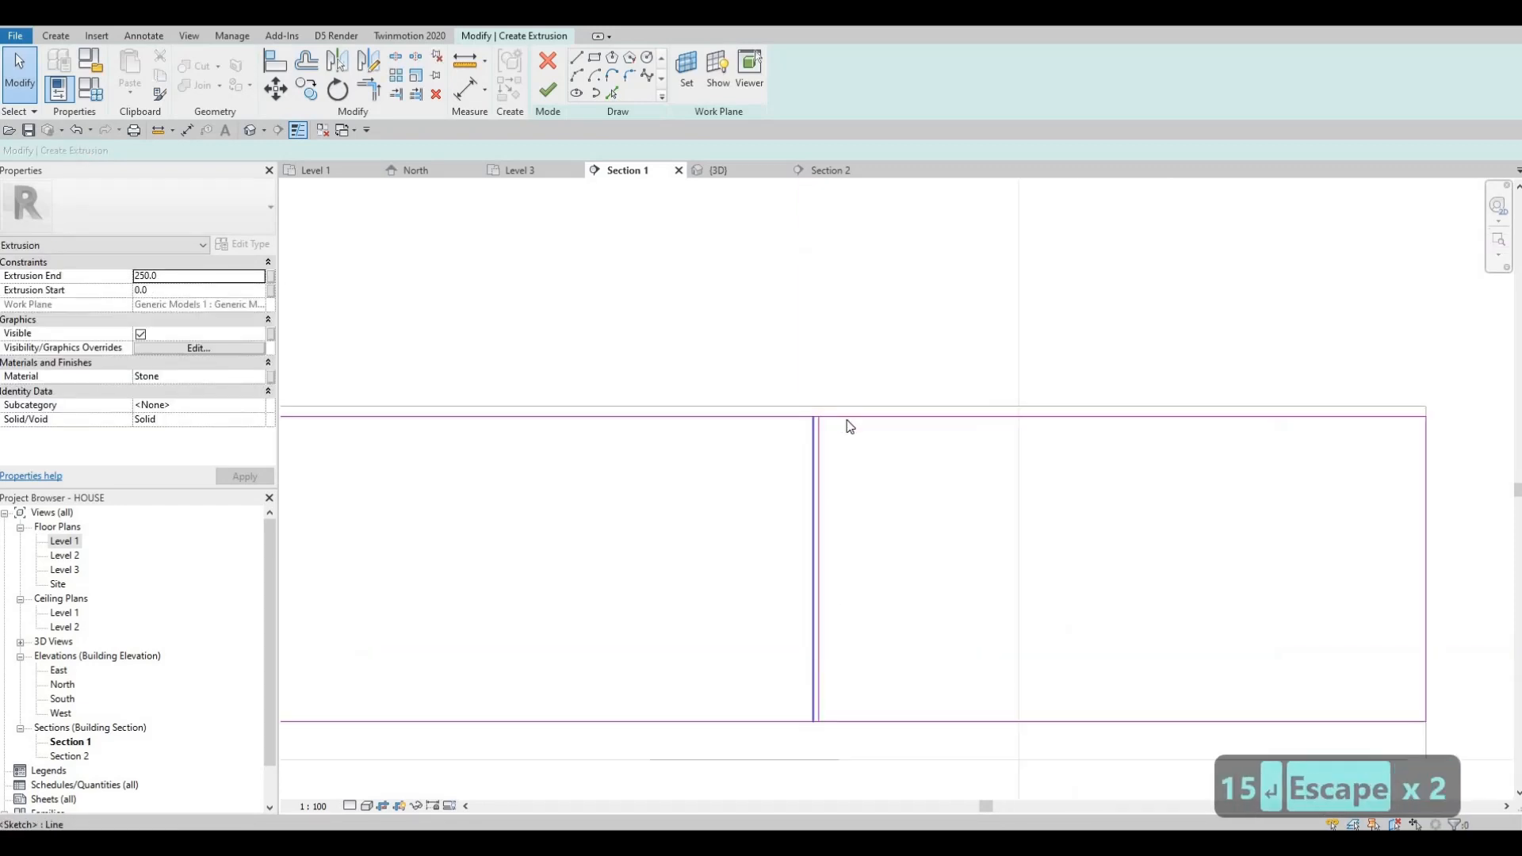
Nudge the whole narrow gap rectangle slightly right to recentre it on the base cabinet front
click(848, 418)
key(Escape)
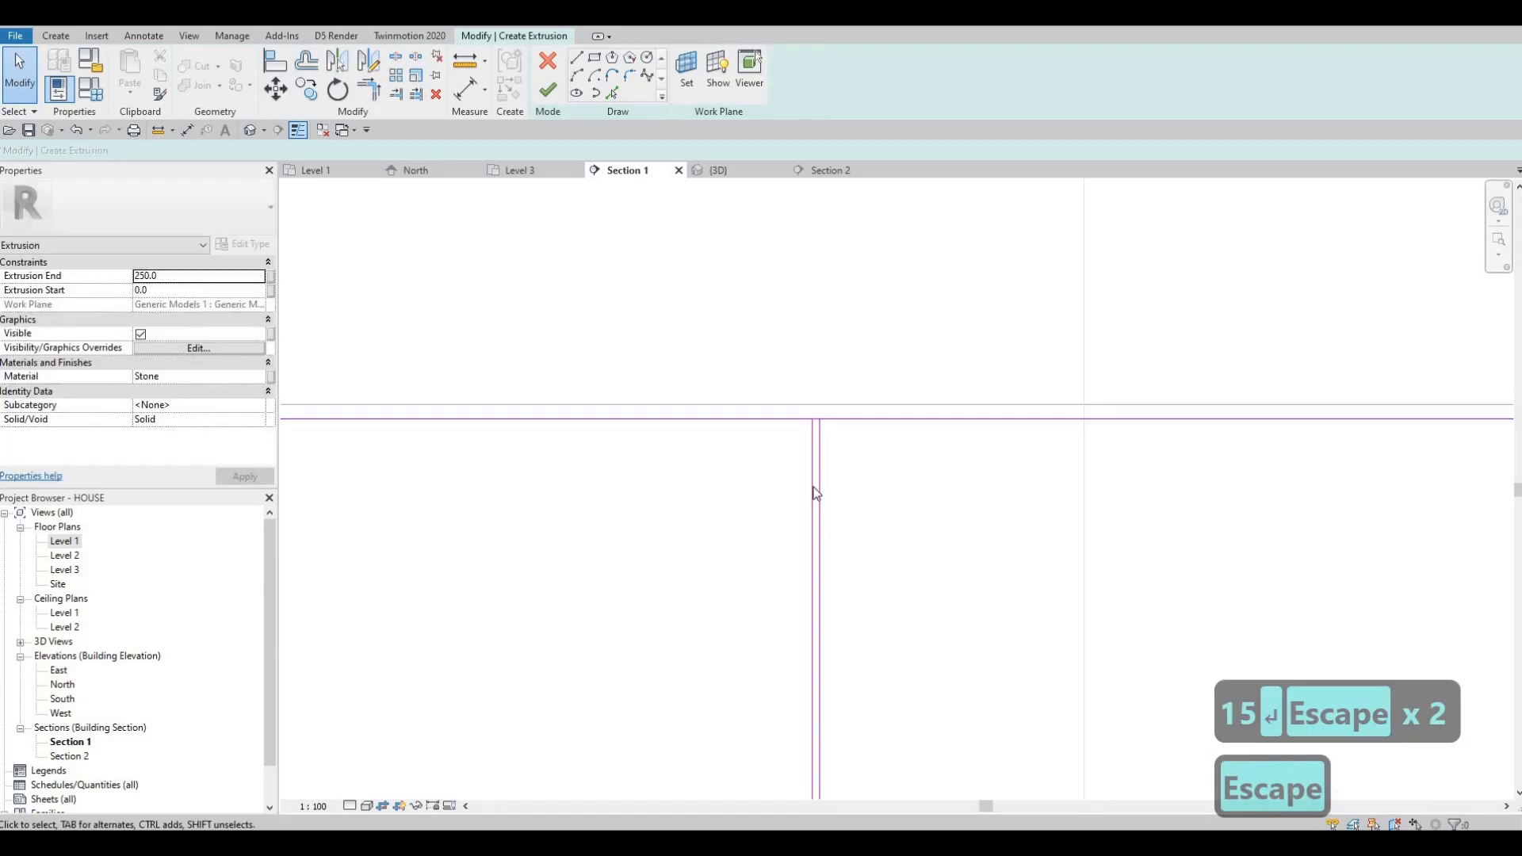
scroll(829, 730, down, 3)
drag(825, 725, 826, 725)
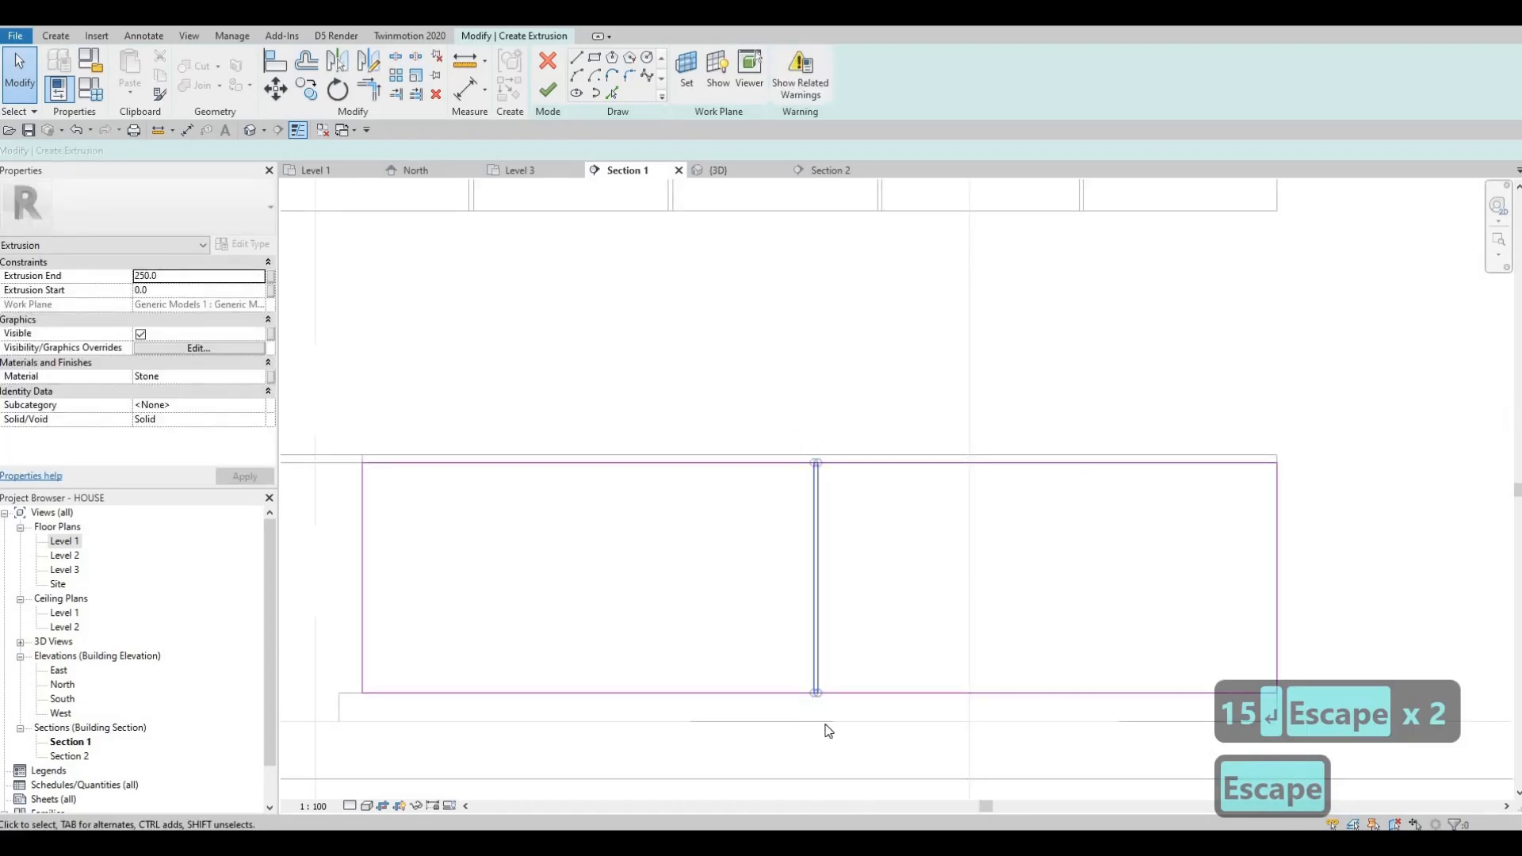
key(Right)
key(Escape)
key(Escape)
Delete the short upper and lower lines of the narrow gap rectangle, keeping only its two vertical lines
middle_drag(840, 433, 806, 324)
scroll(782, 348, up, 5)
drag(686, 291, 890, 455)
key(Delete)
scroll(824, 721, down, 2)
middle_drag(808, 781, 802, 500)
scroll(802, 500, down, 2)
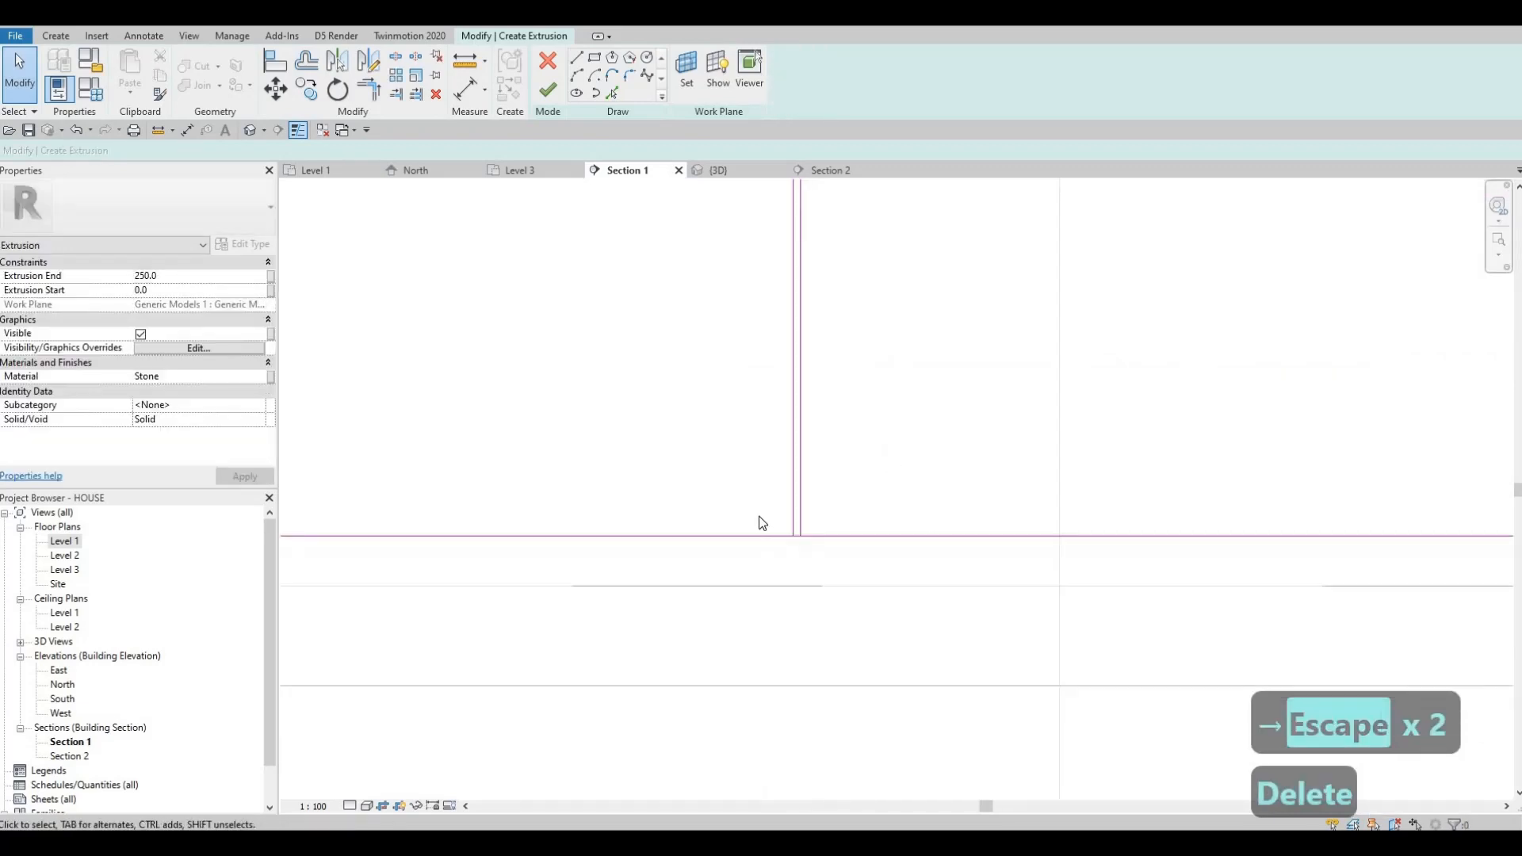
drag(759, 516, 821, 577)
key(Delete)
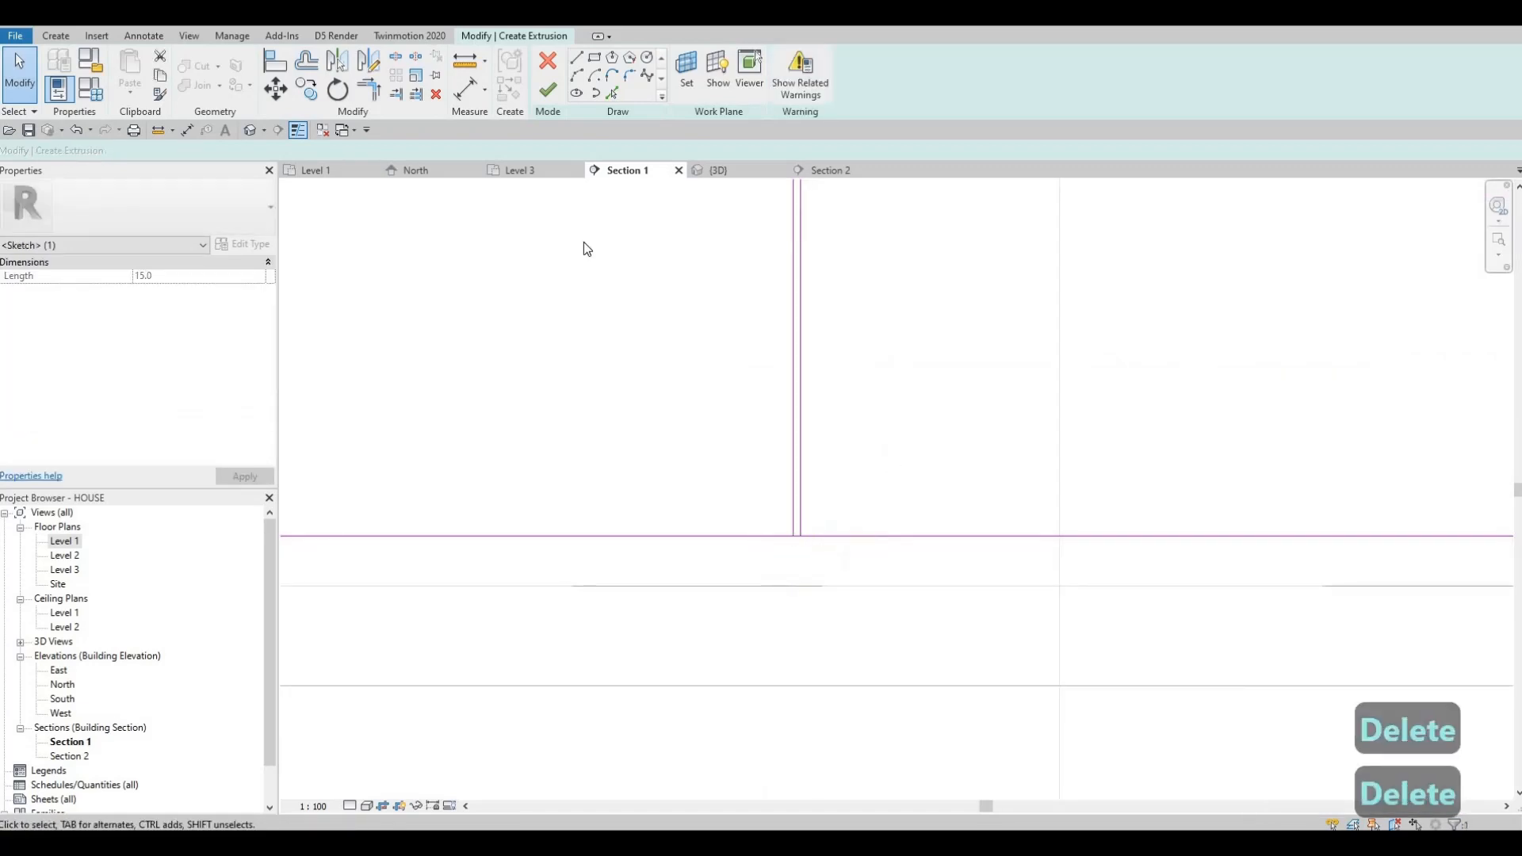
Copy the two vertical gap lines 1120 mm right of the middle gap, and again 560 mm back towards the middle
scroll(799, 536, down, 2)
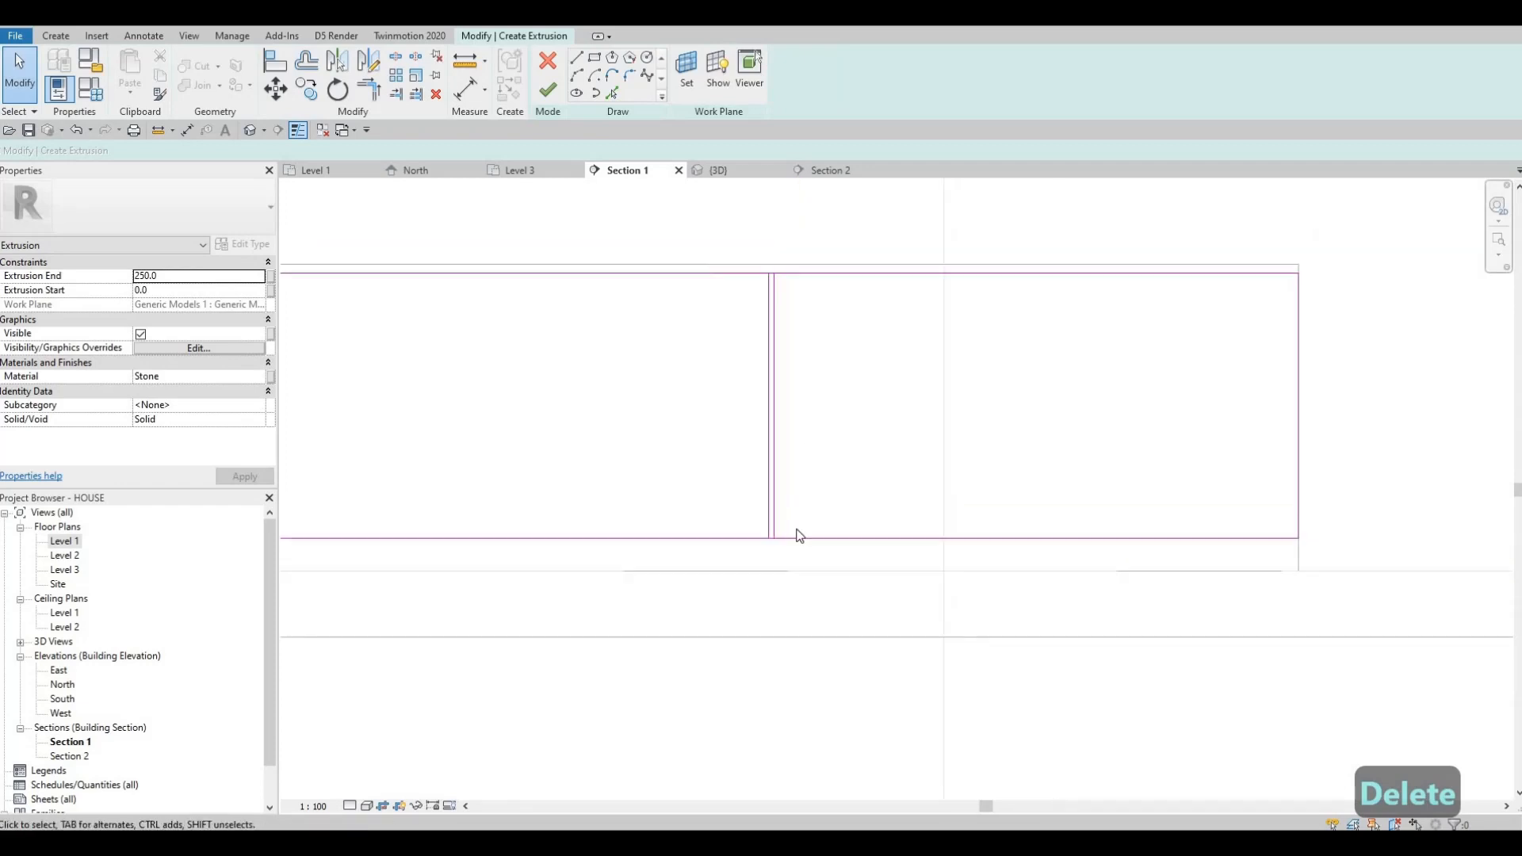
drag(704, 224, 814, 623)
scroll(547, 212, down, 1)
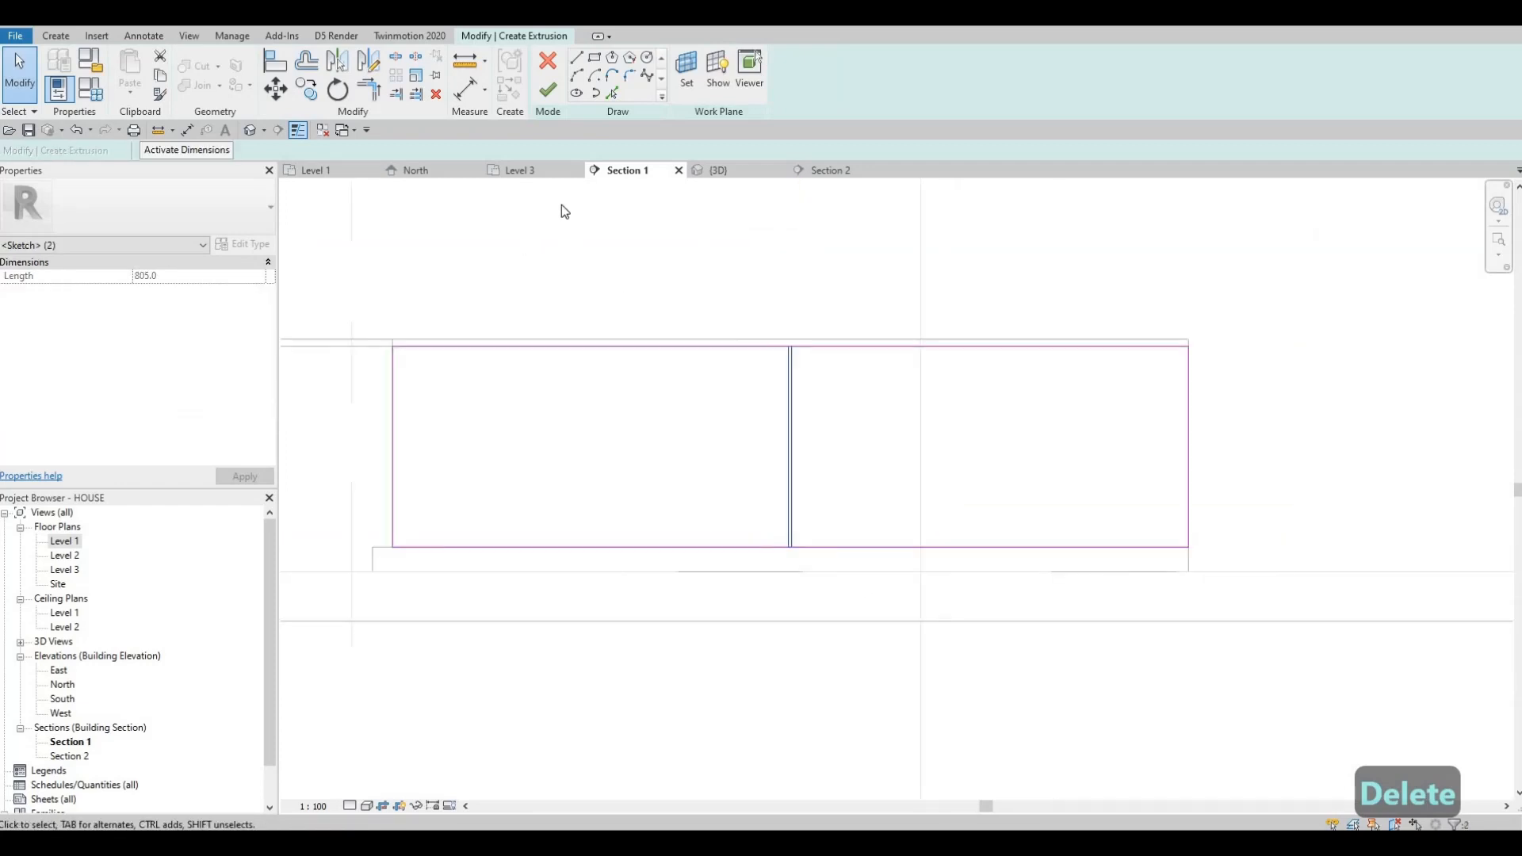
click(610, 75)
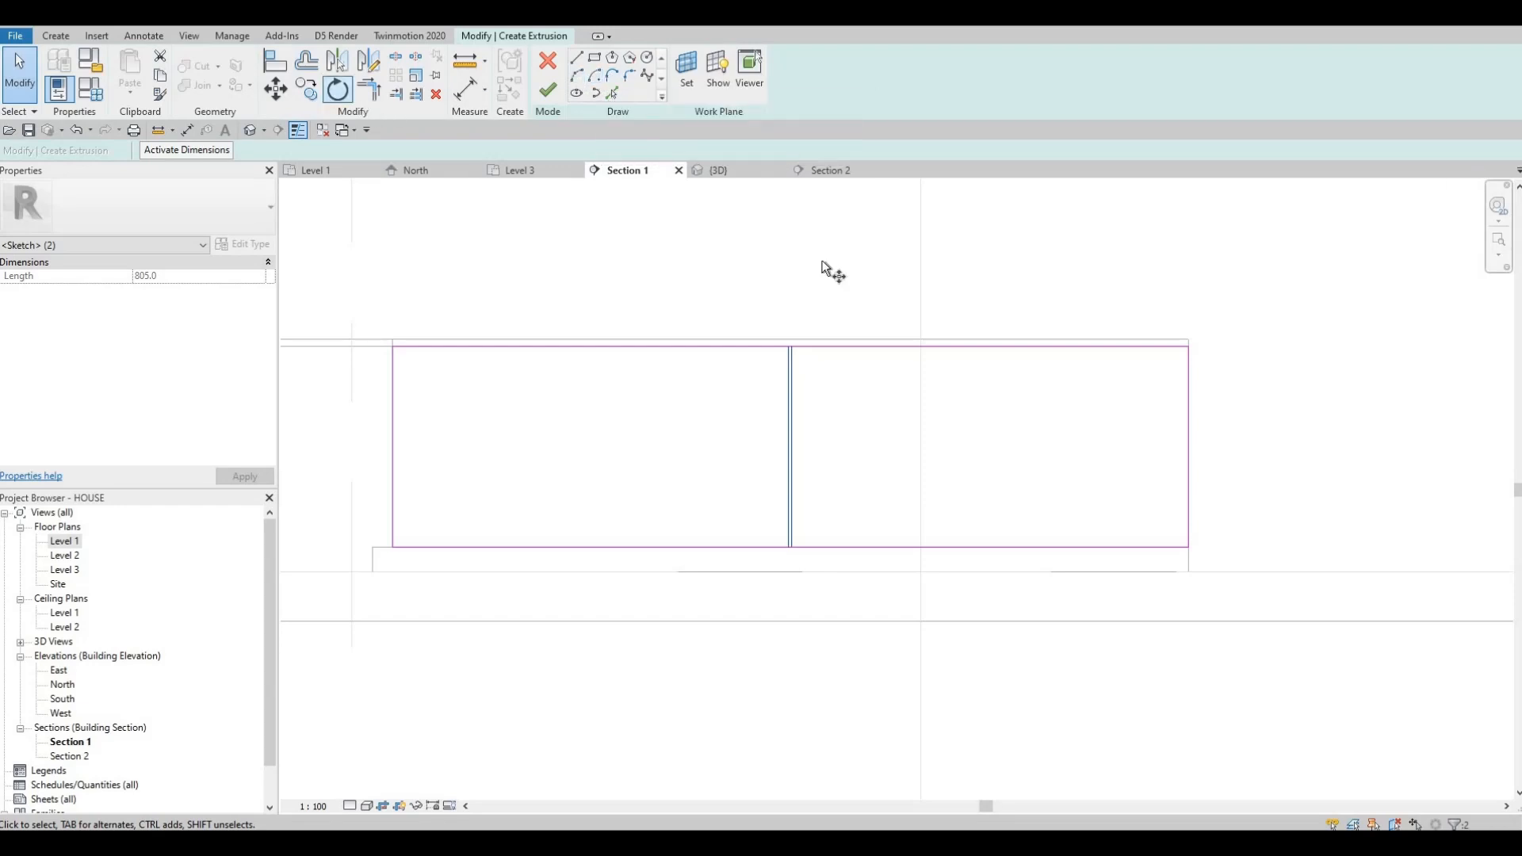
key(c)
key(o)
scroll(808, 349, up, 2)
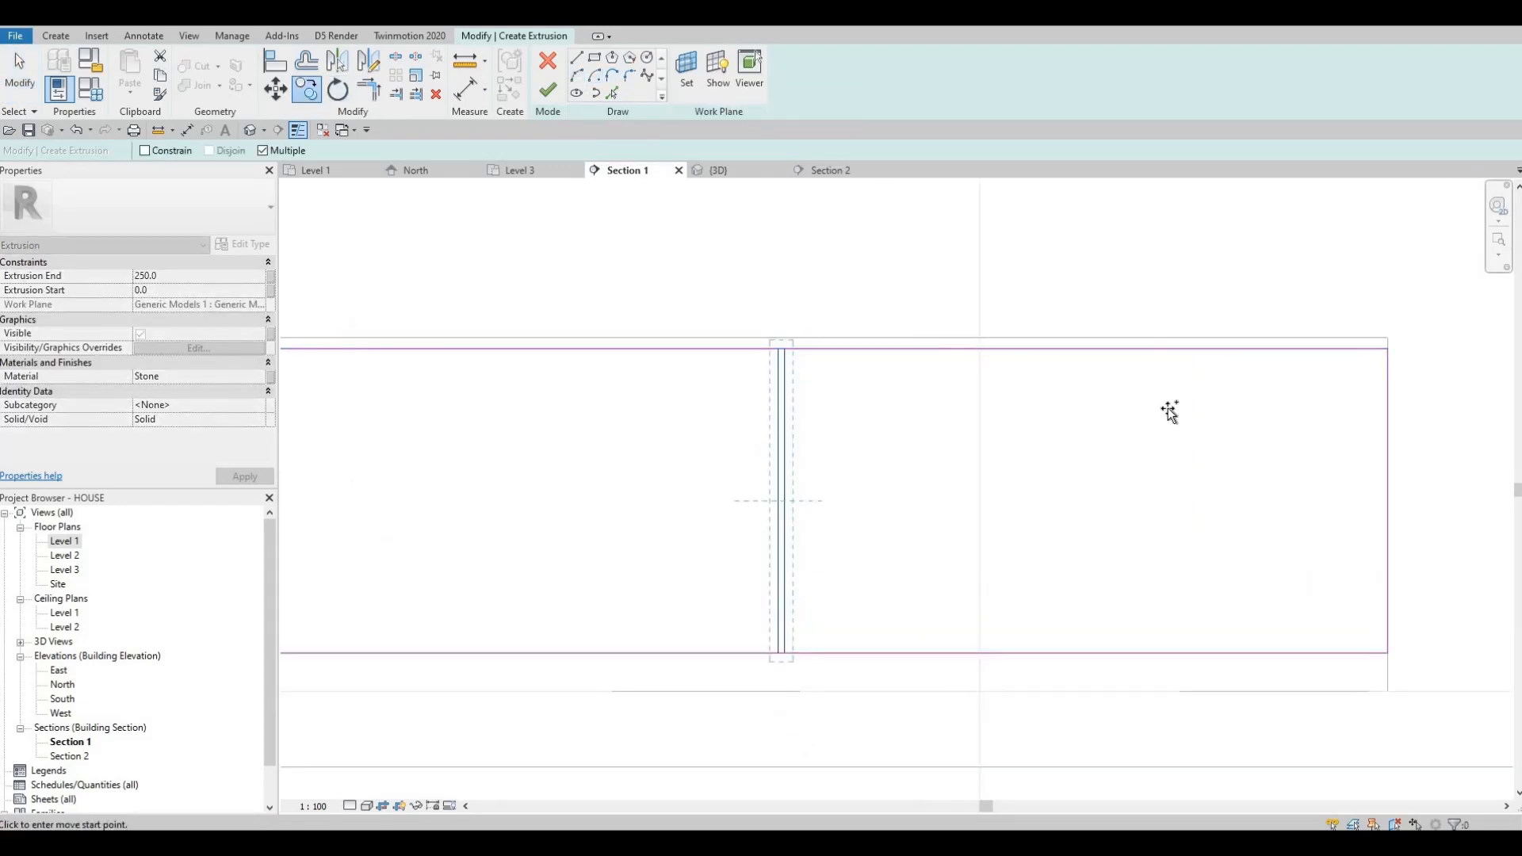
click(1170, 411)
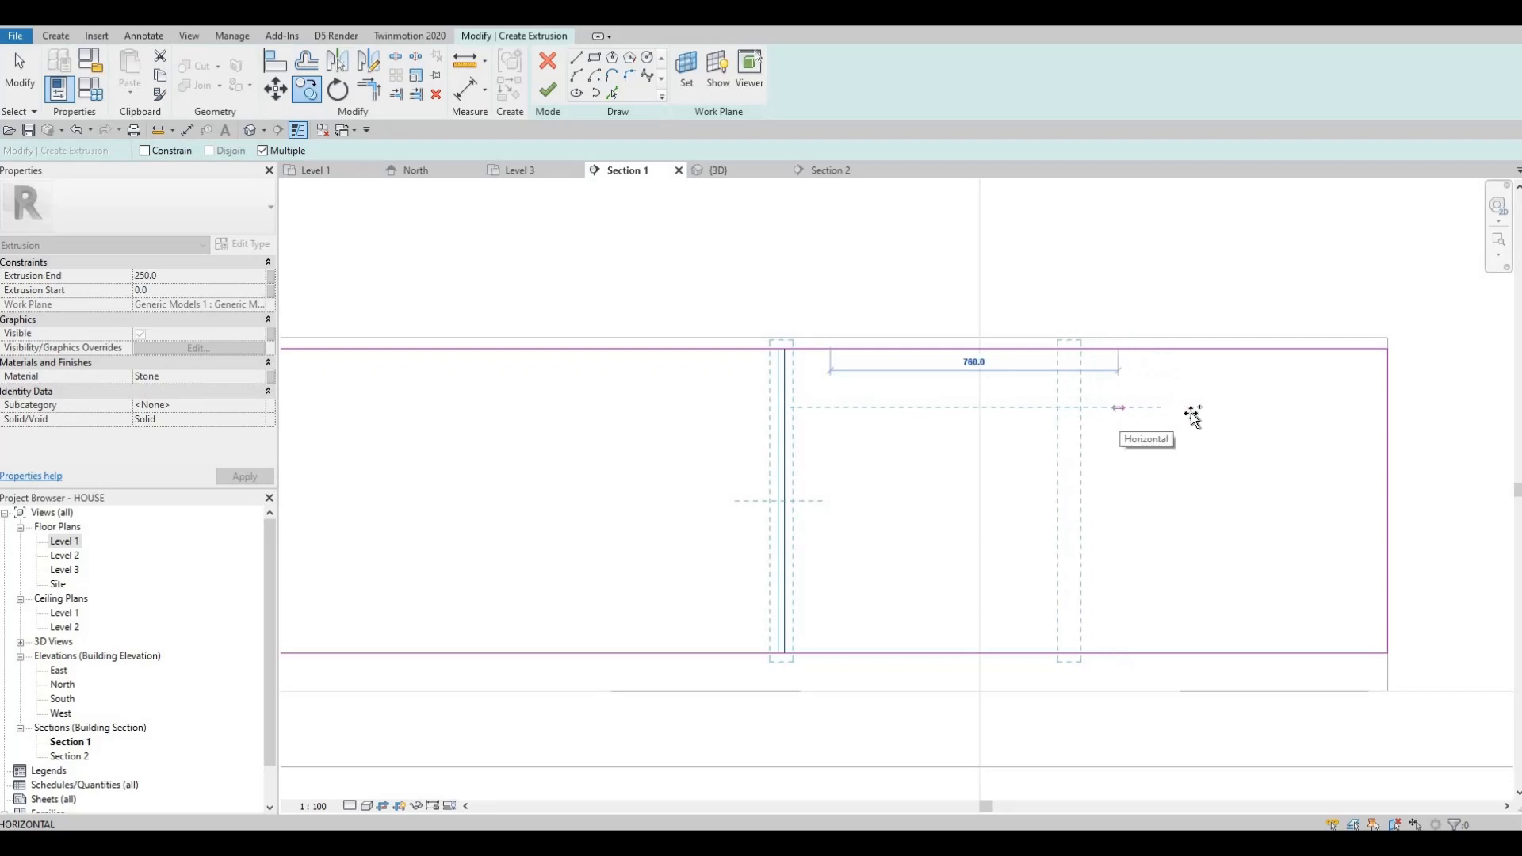
scroll(1102, 413, down, 1)
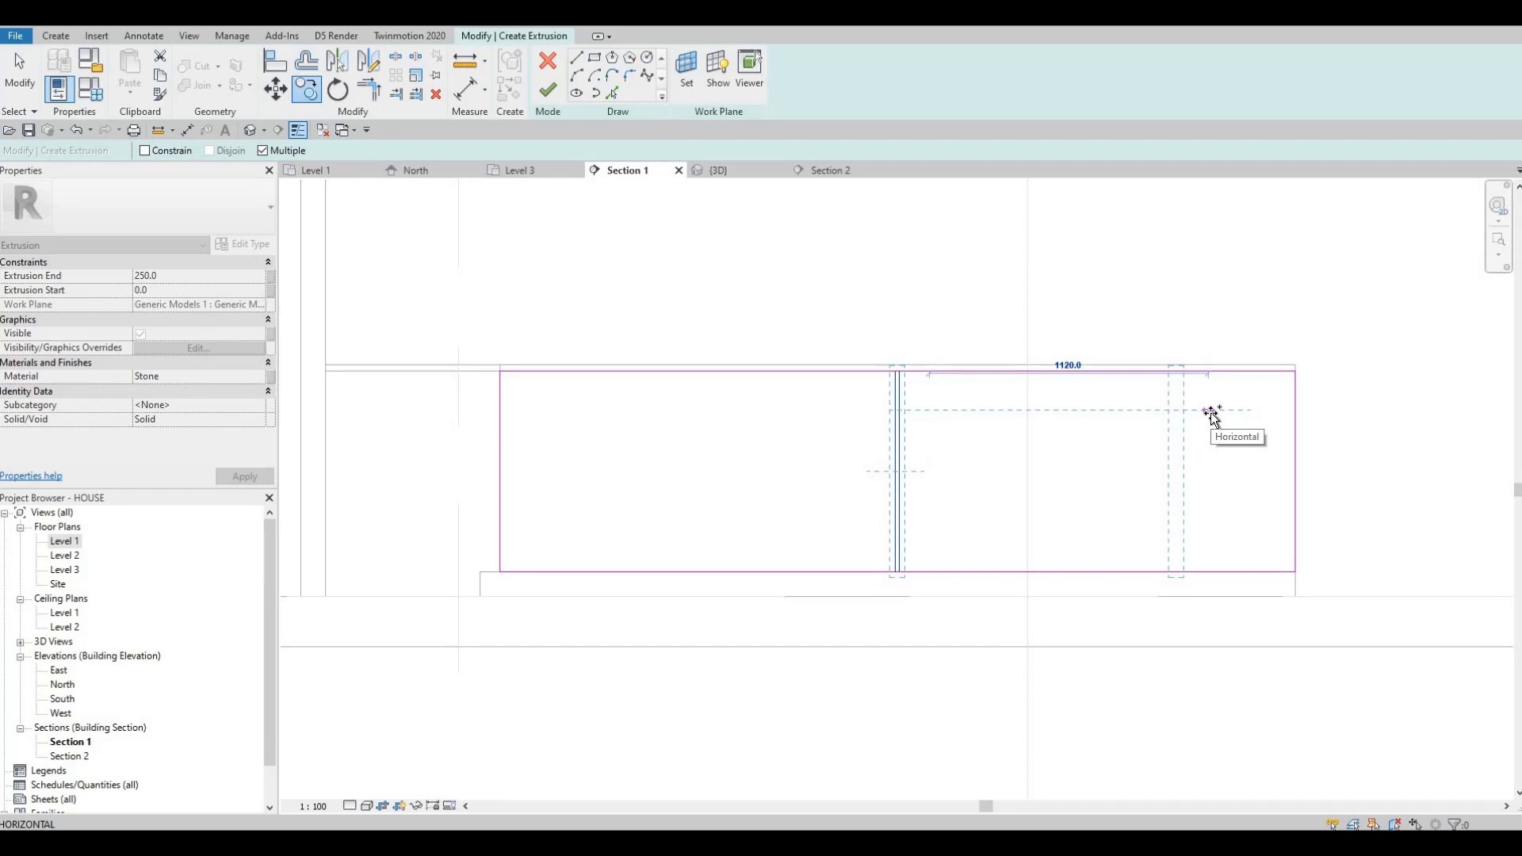
click(1111, 421)
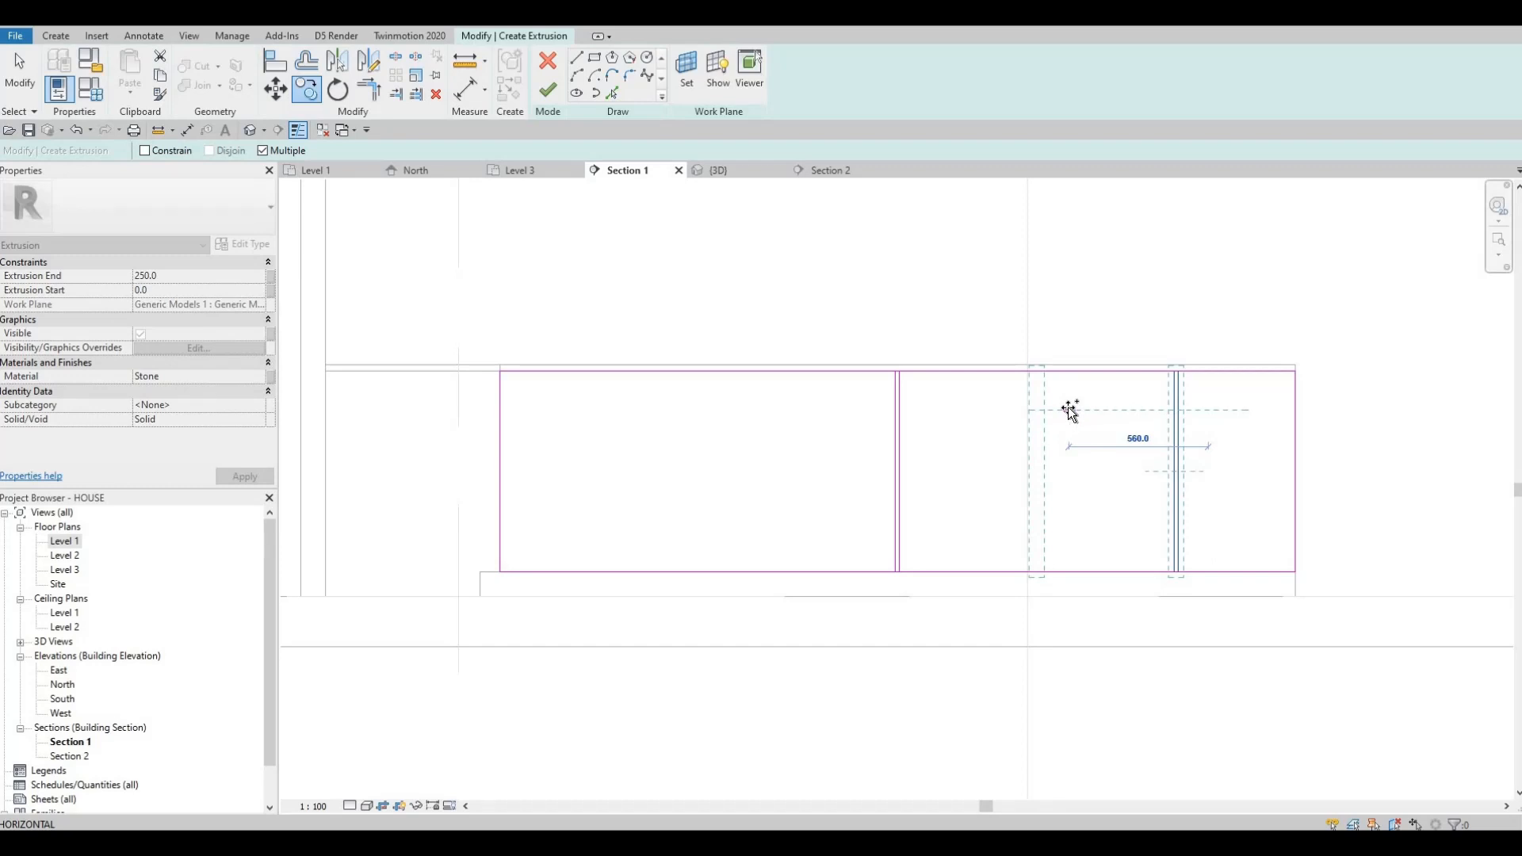
click(1070, 410)
Place two more copies of the gap line pair in the left half of the base cabinet front
middle_drag(791, 407, 924, 391)
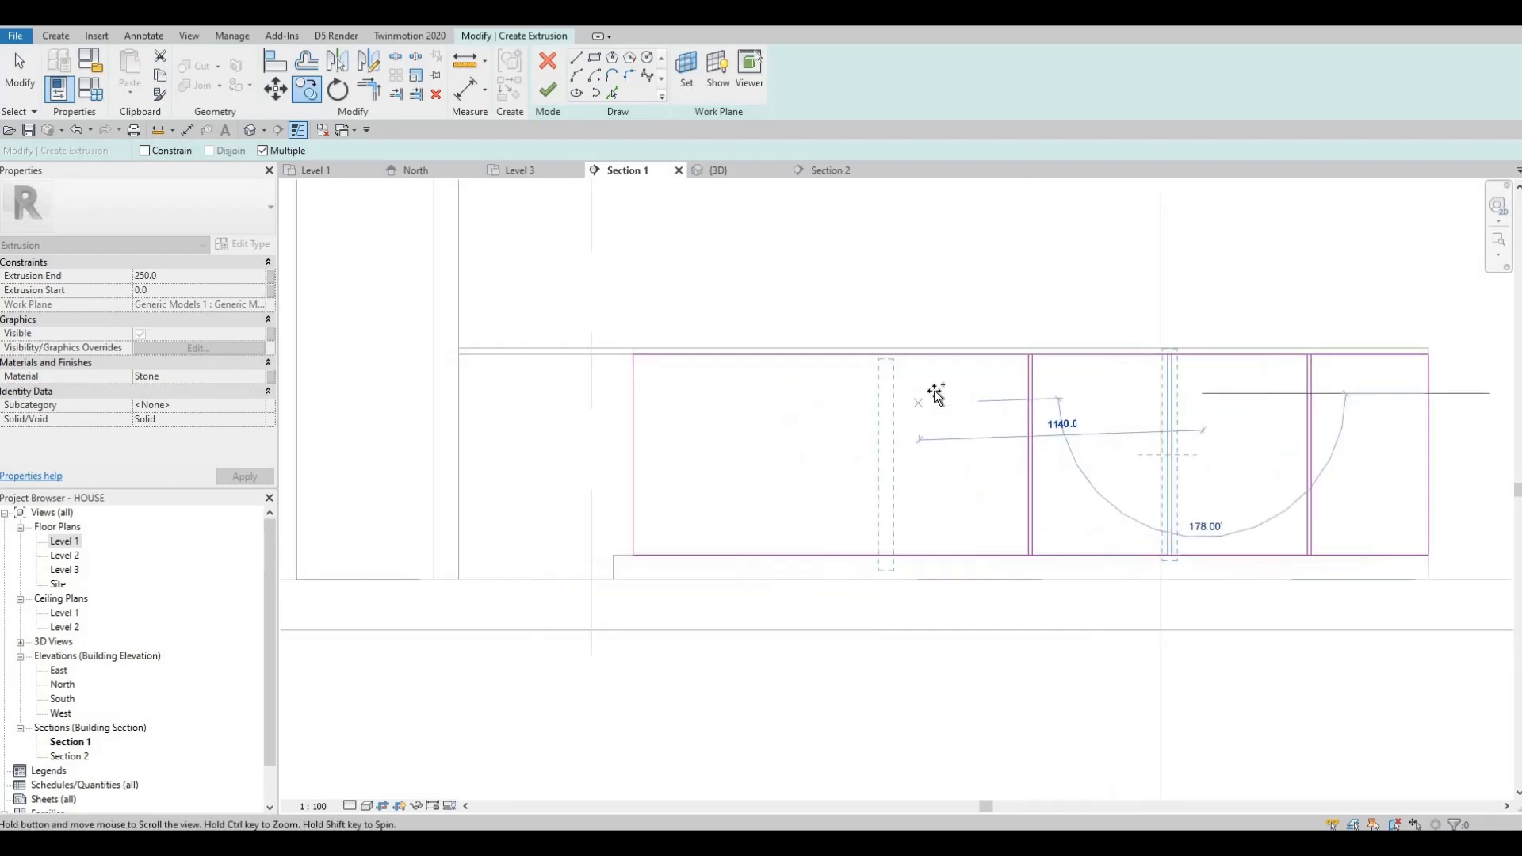
click(940, 392)
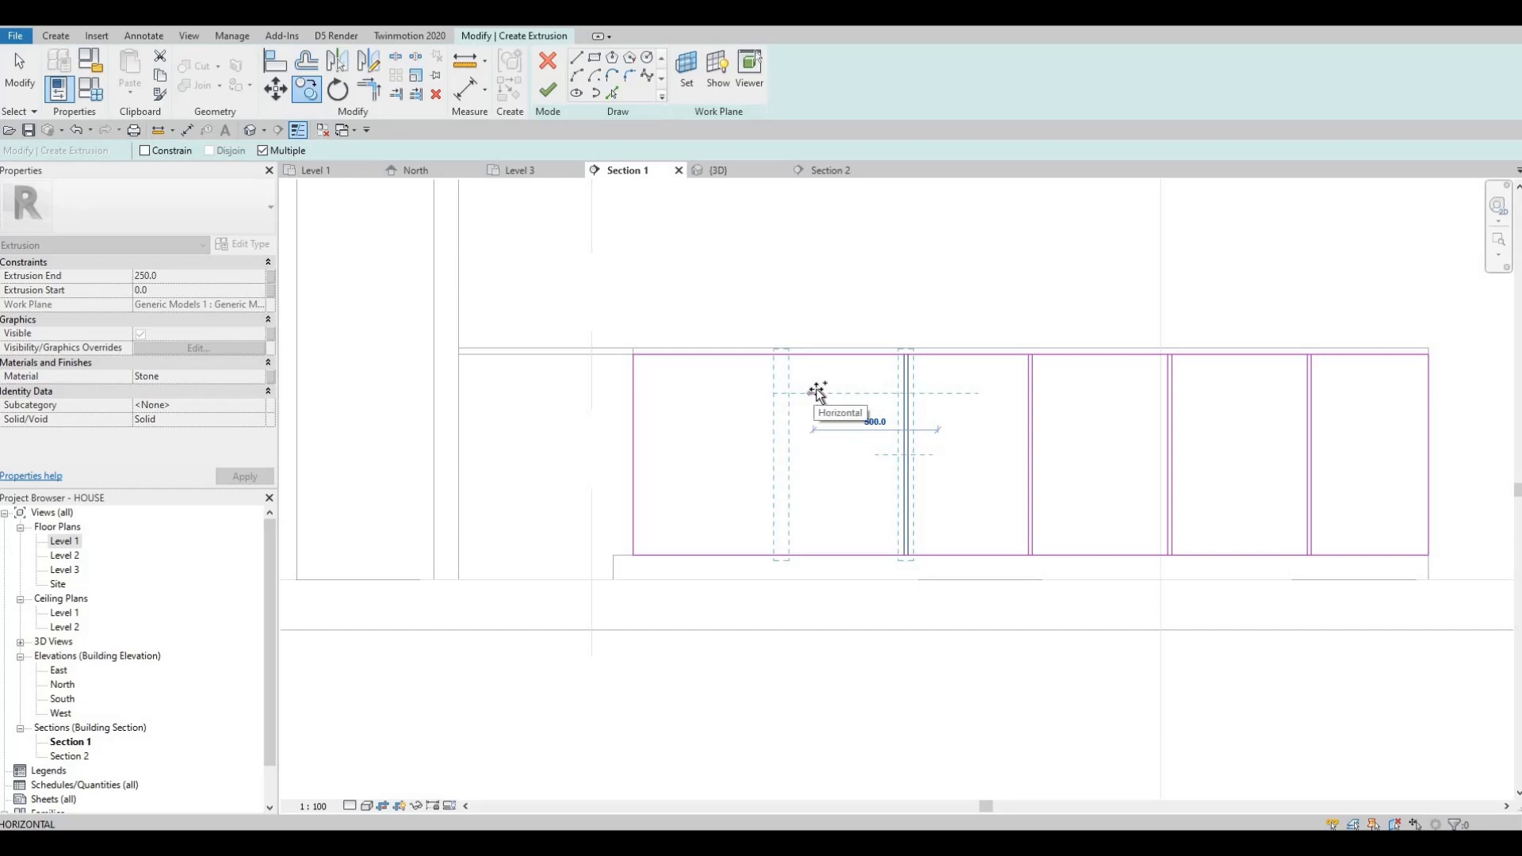
click(737, 384)
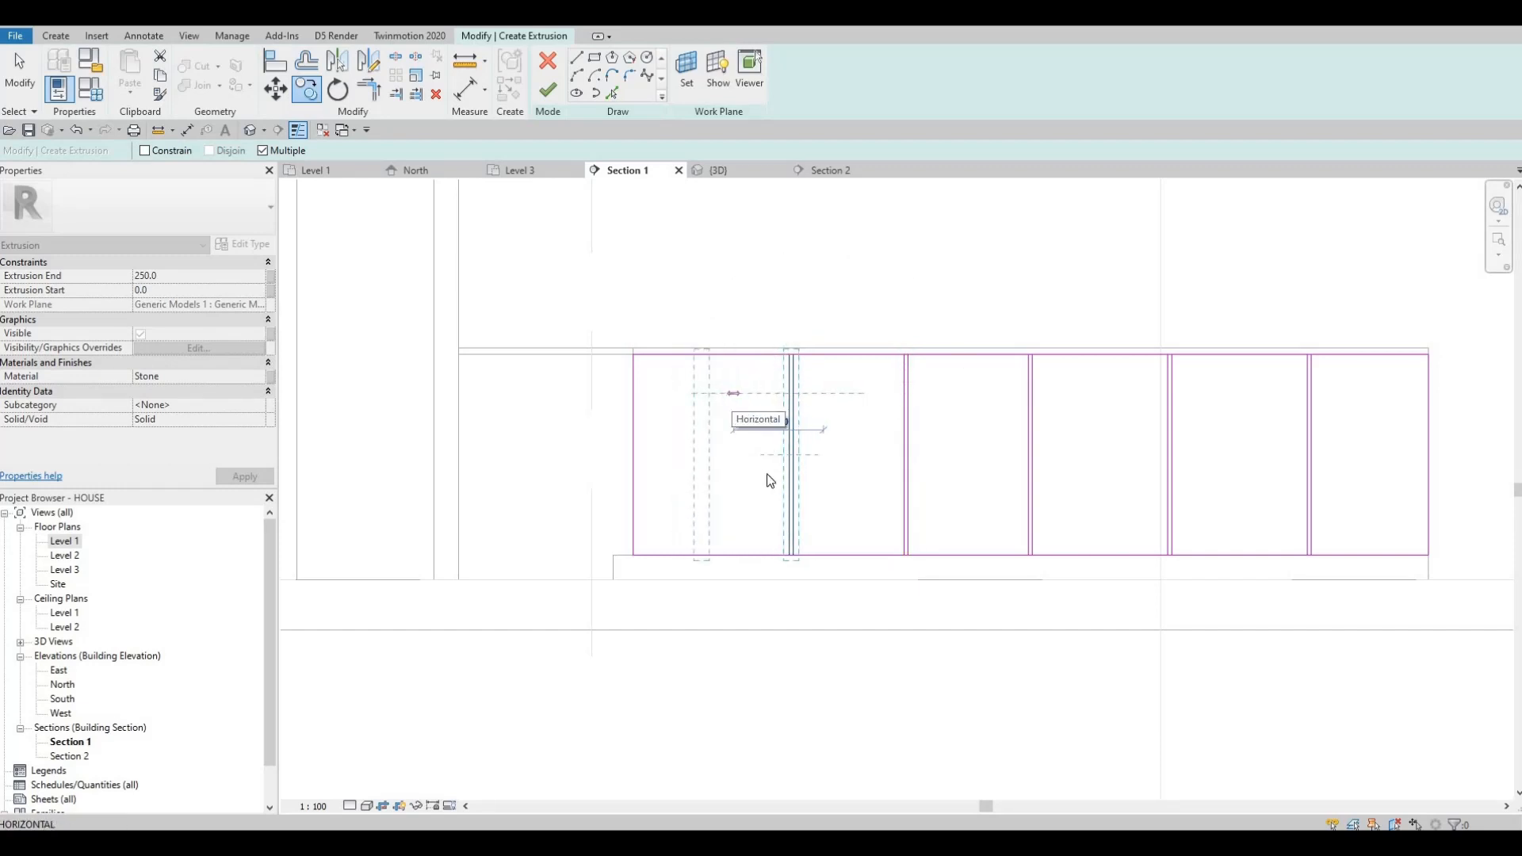
key(Escape)
Shift the leftmost pair of gap lines left to even out the widths of the first two door panels
scroll(802, 469, down, 2)
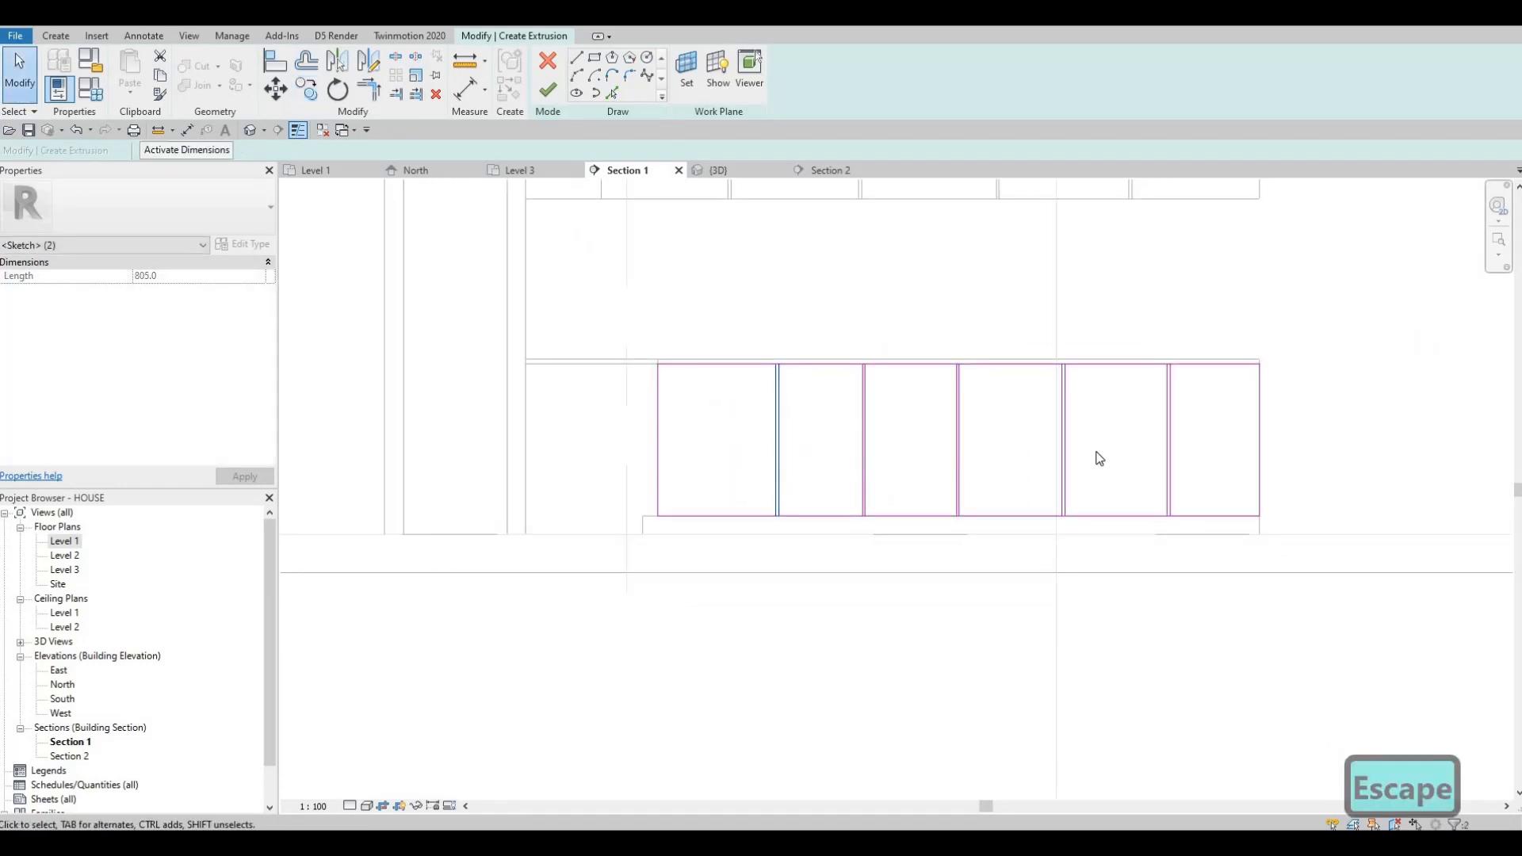
middle_drag(743, 325, 766, 315)
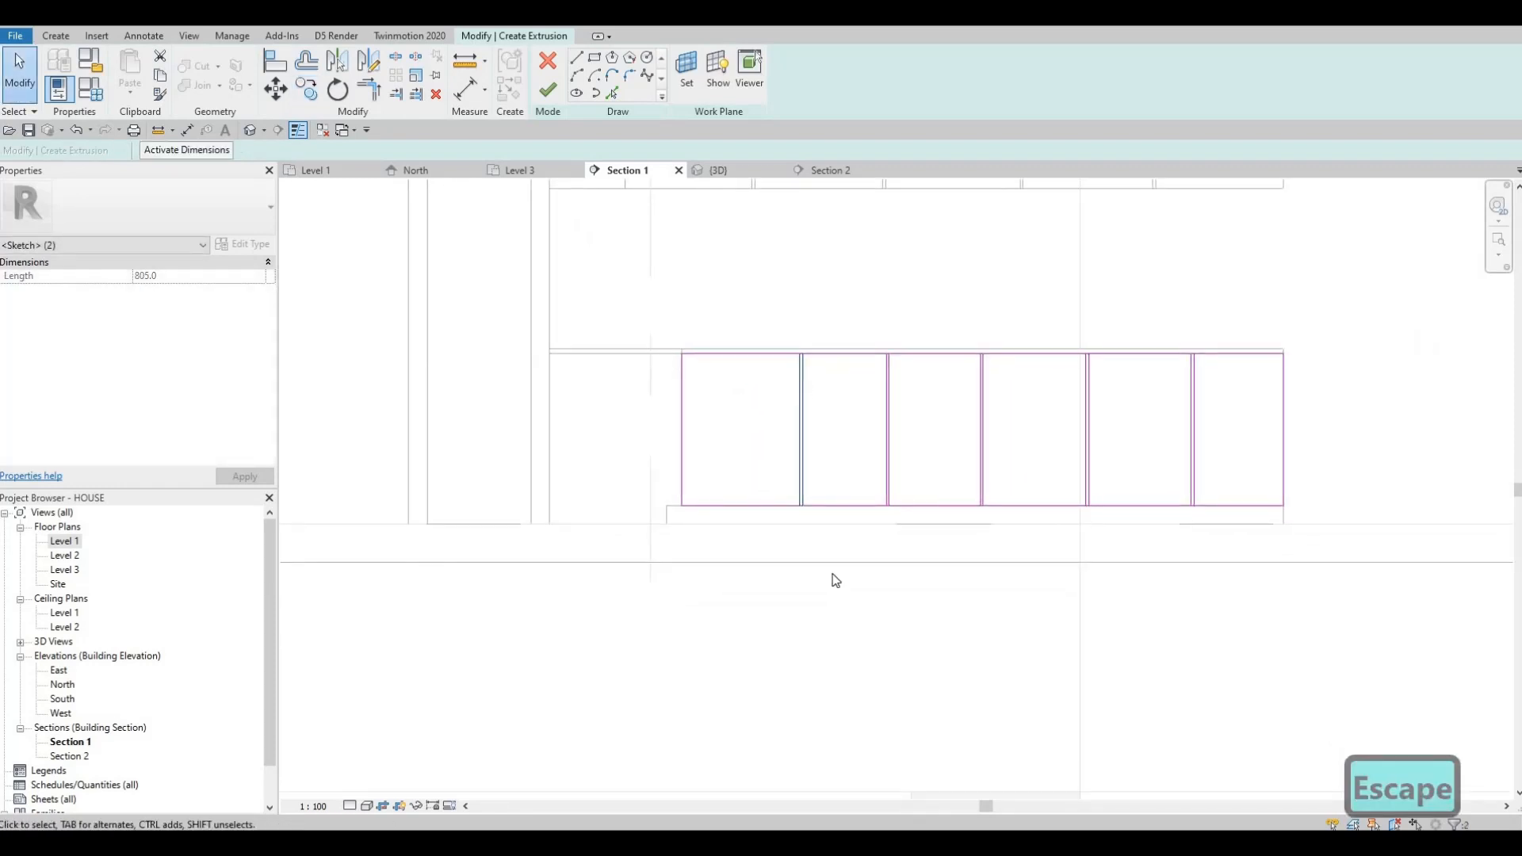
drag(767, 315, 830, 581)
key(Left)
key(Left)
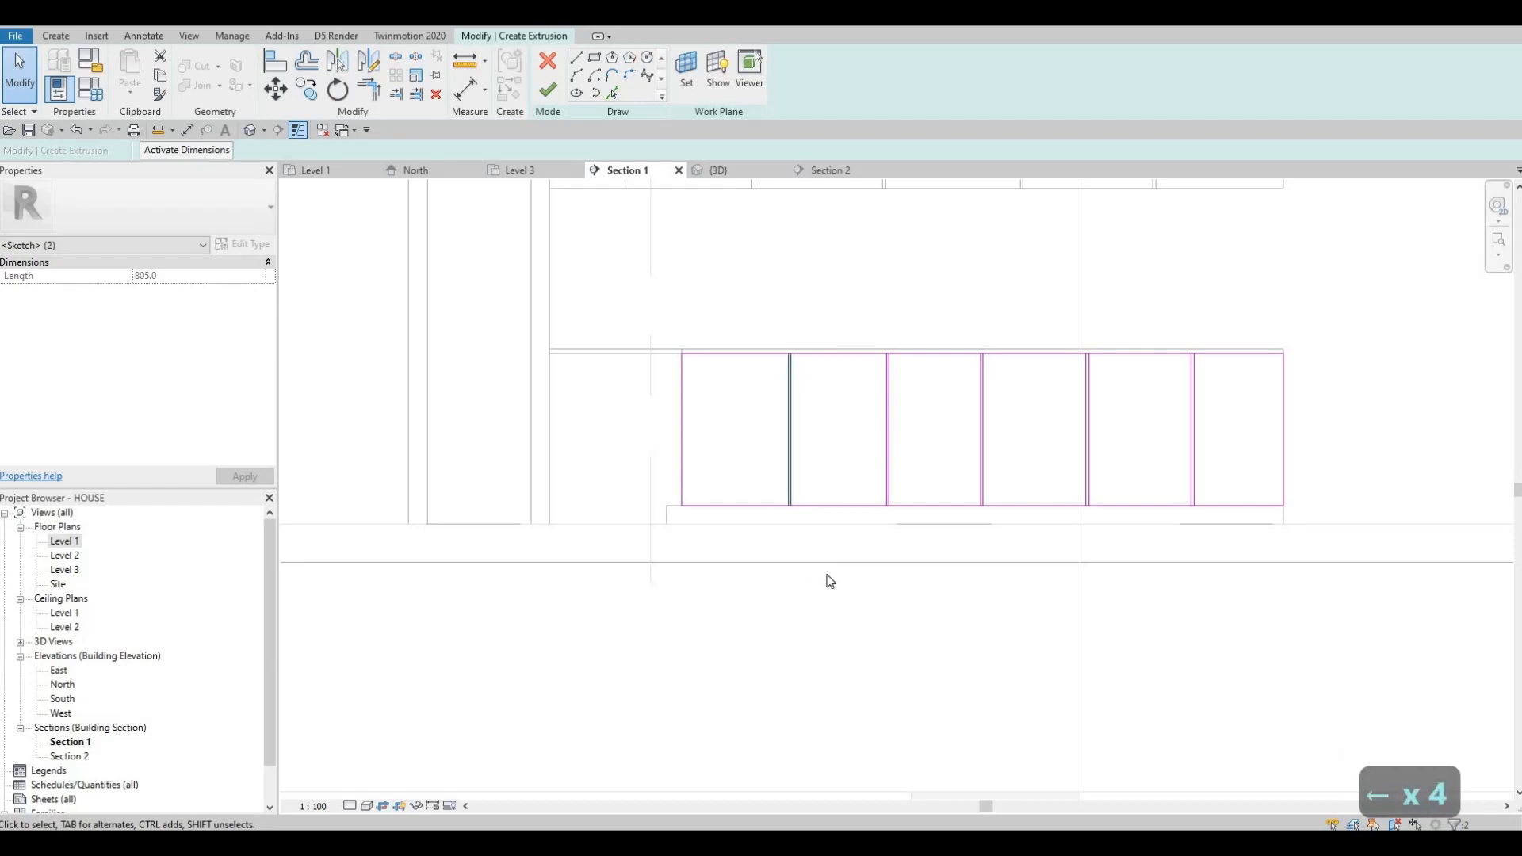
key(Right)
key(Right)
key(Right)
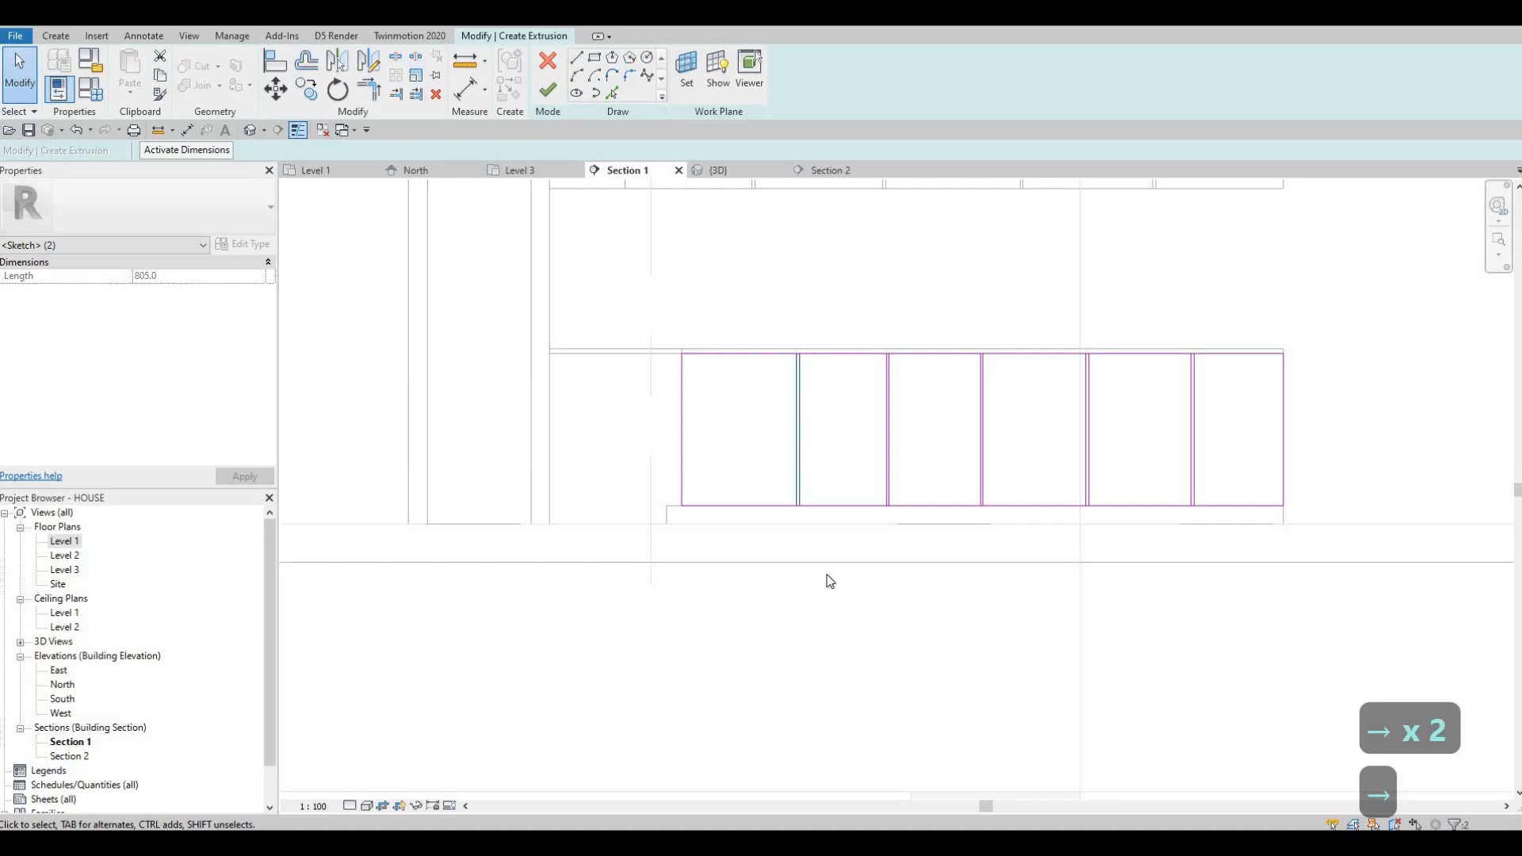
key(Left)
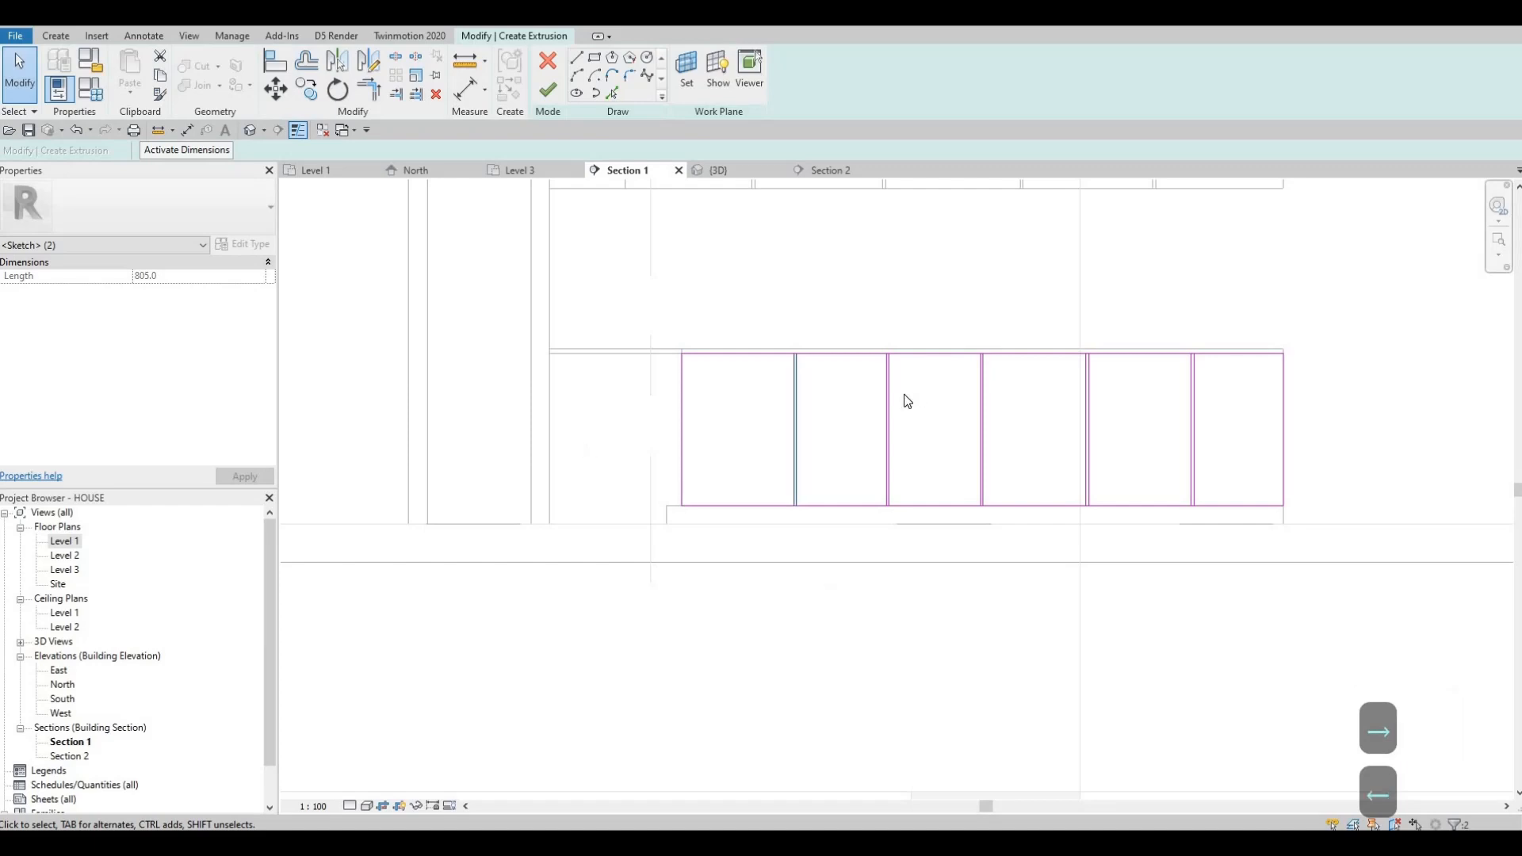
key(Left)
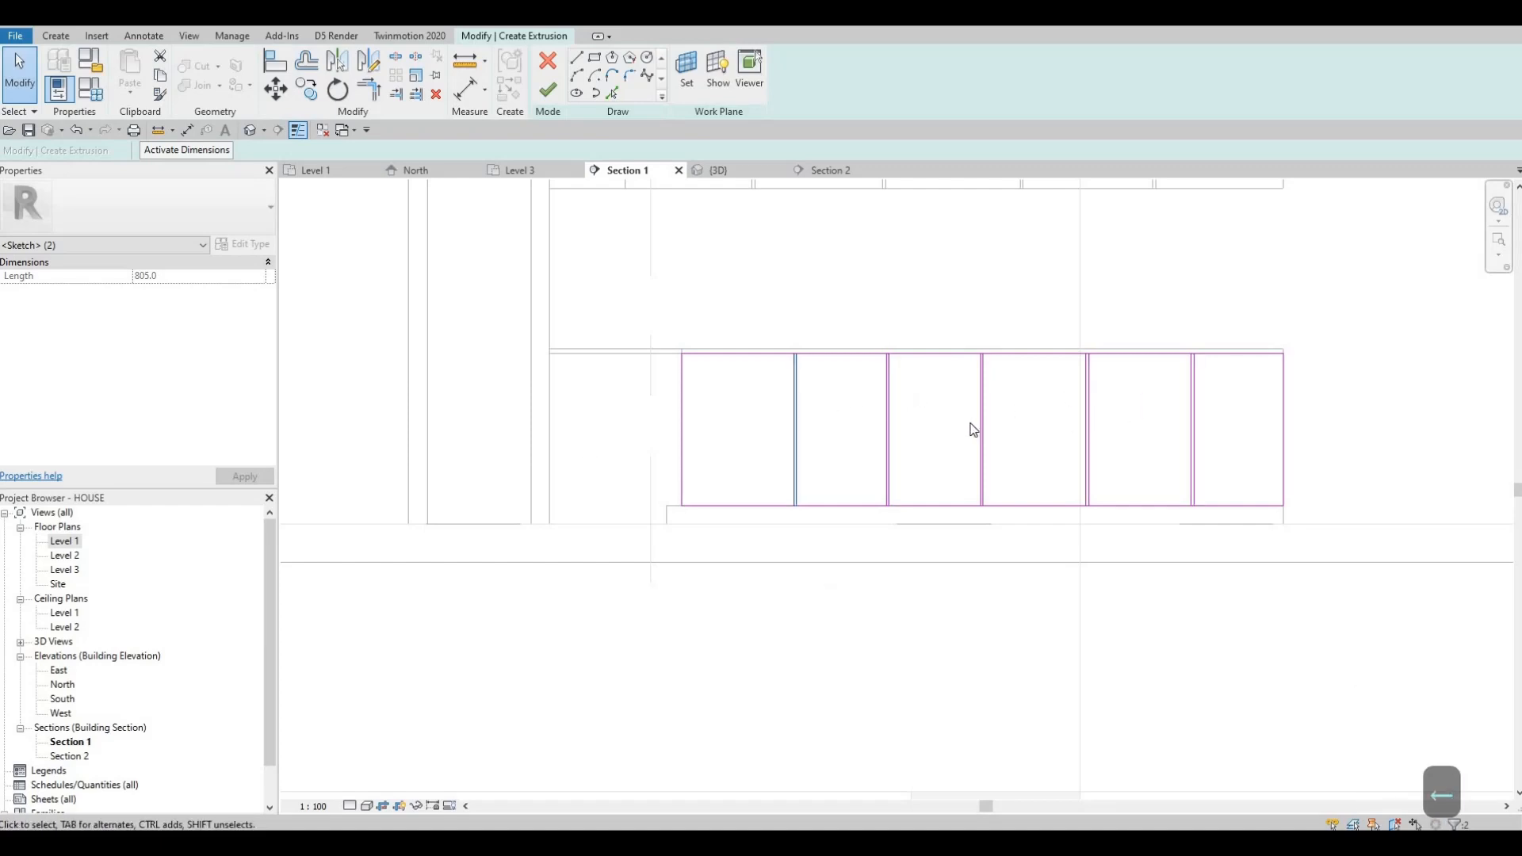
key(Left)
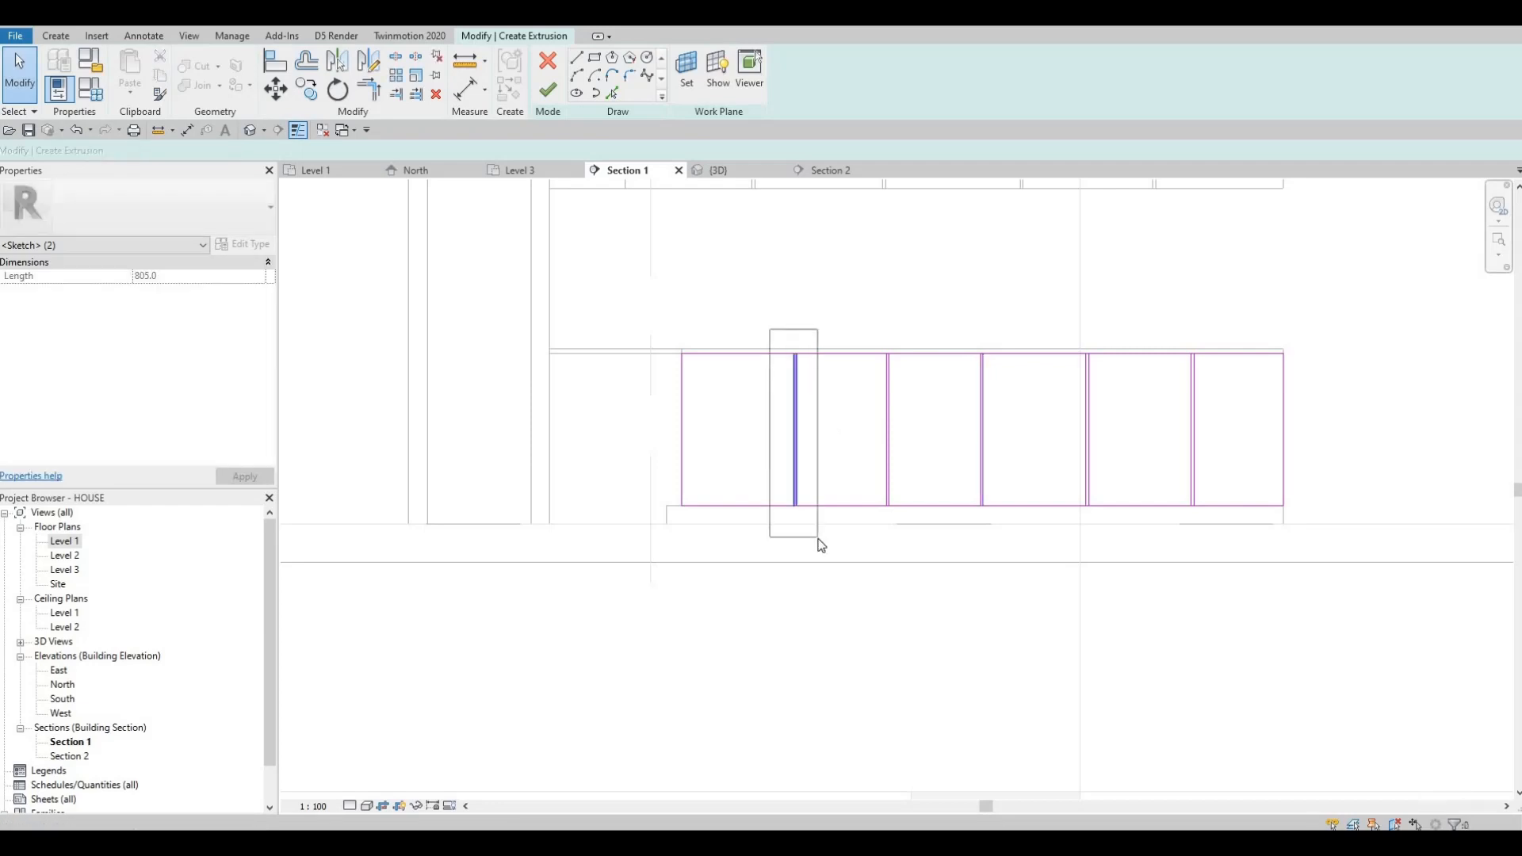
key(Left)
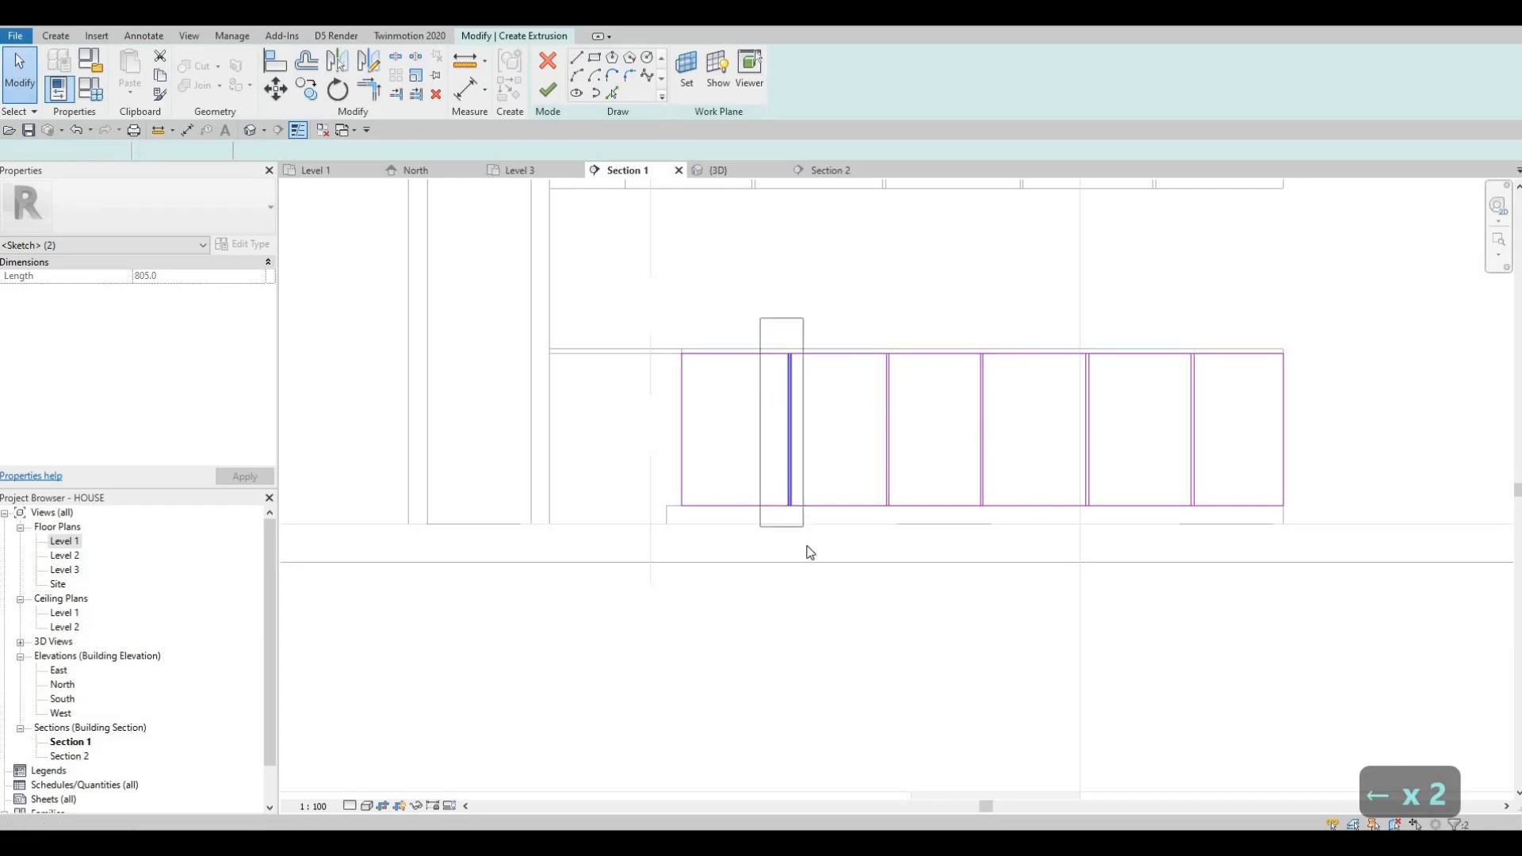
key(Left)
key(Left)
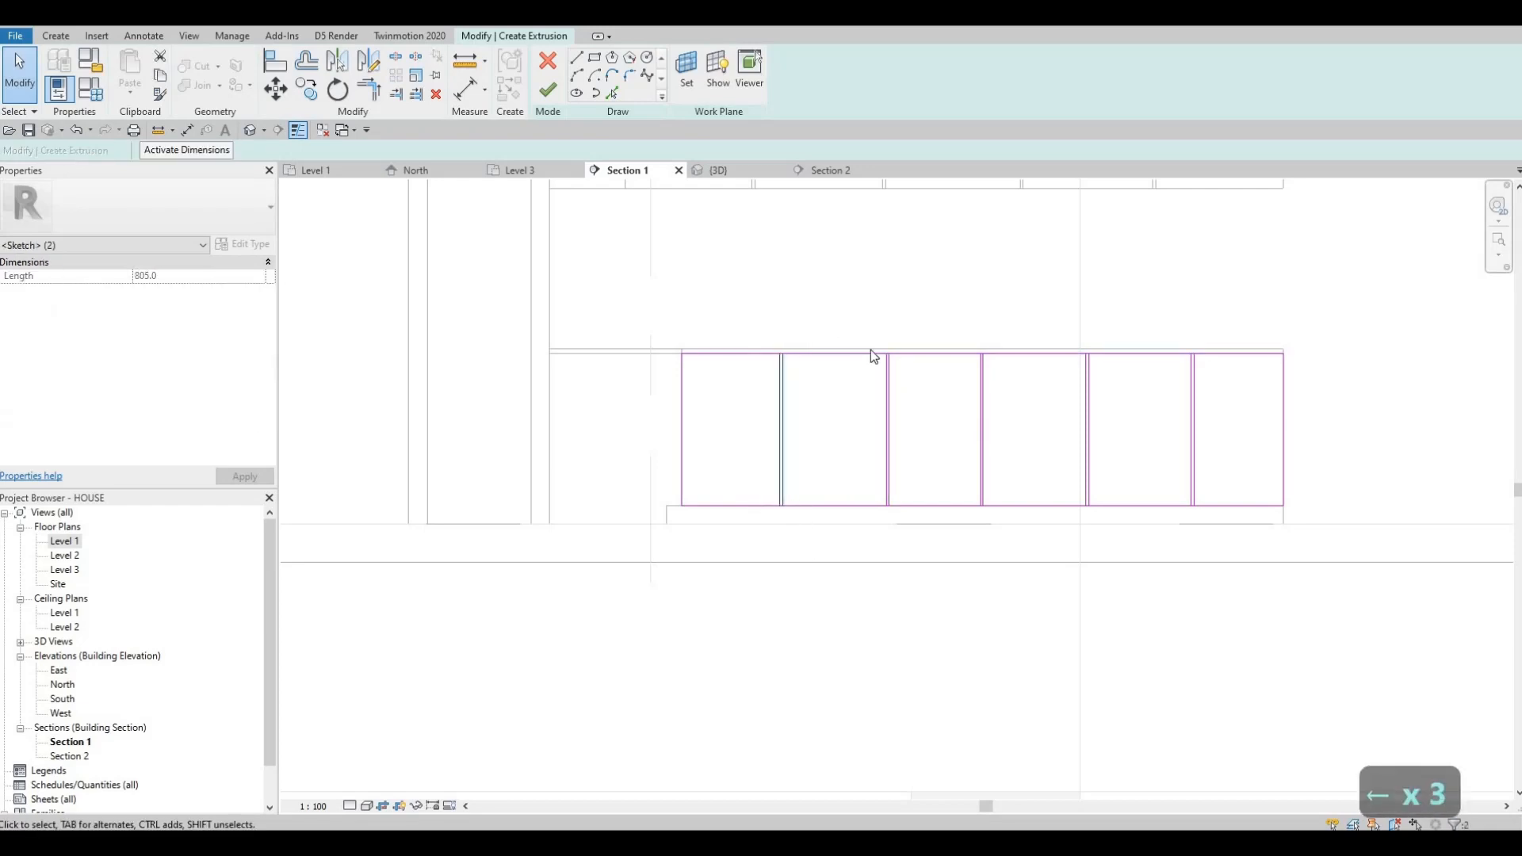
key(Escape)
Shift the second pair of gap lines from the left slightly left
click(918, 563)
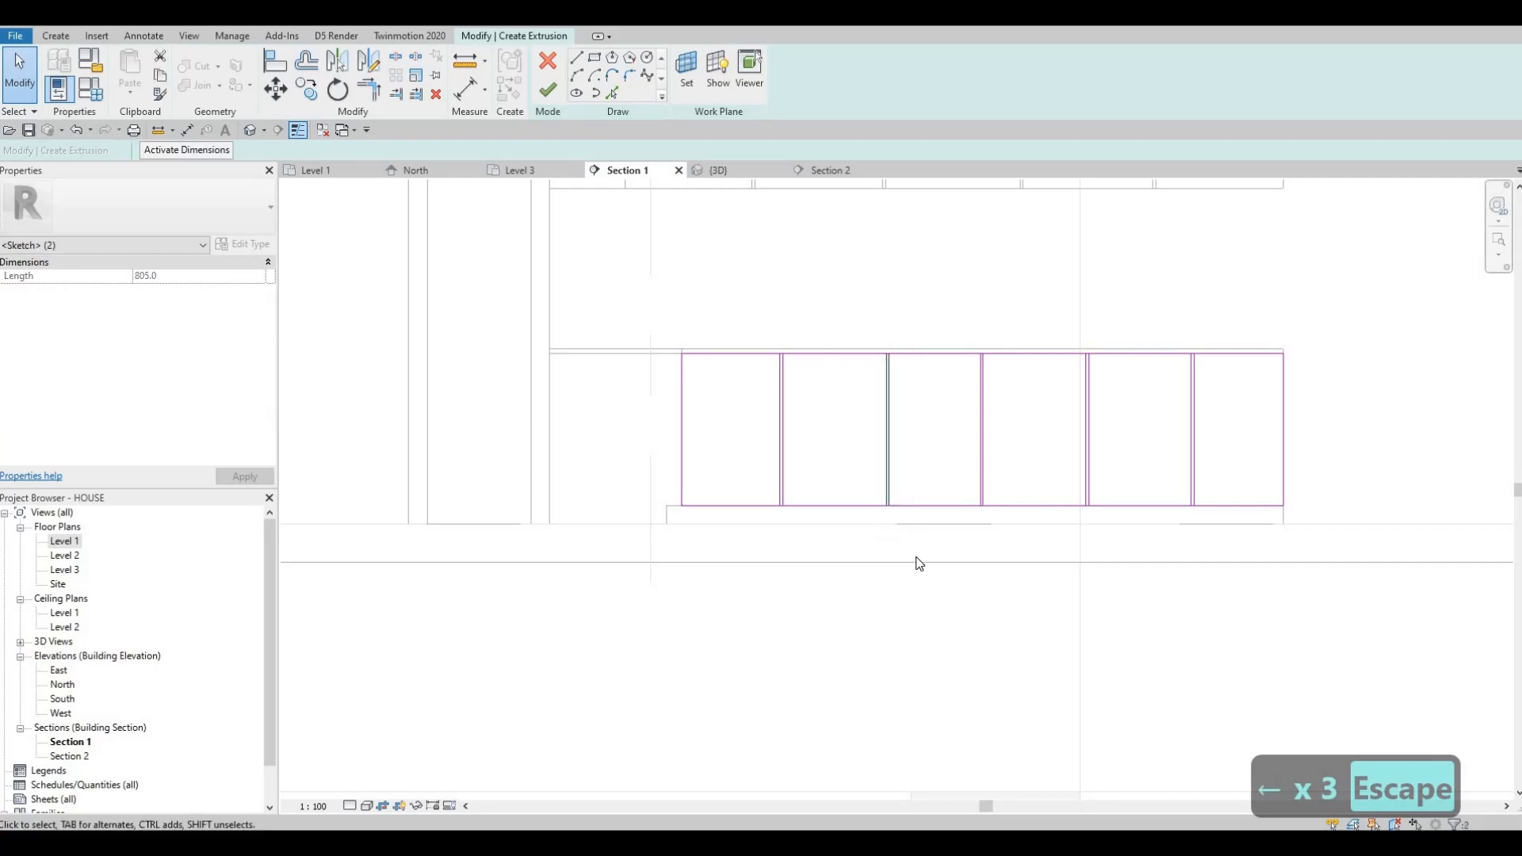
key(Left)
key(Left)
key(Right)
key(Escape)
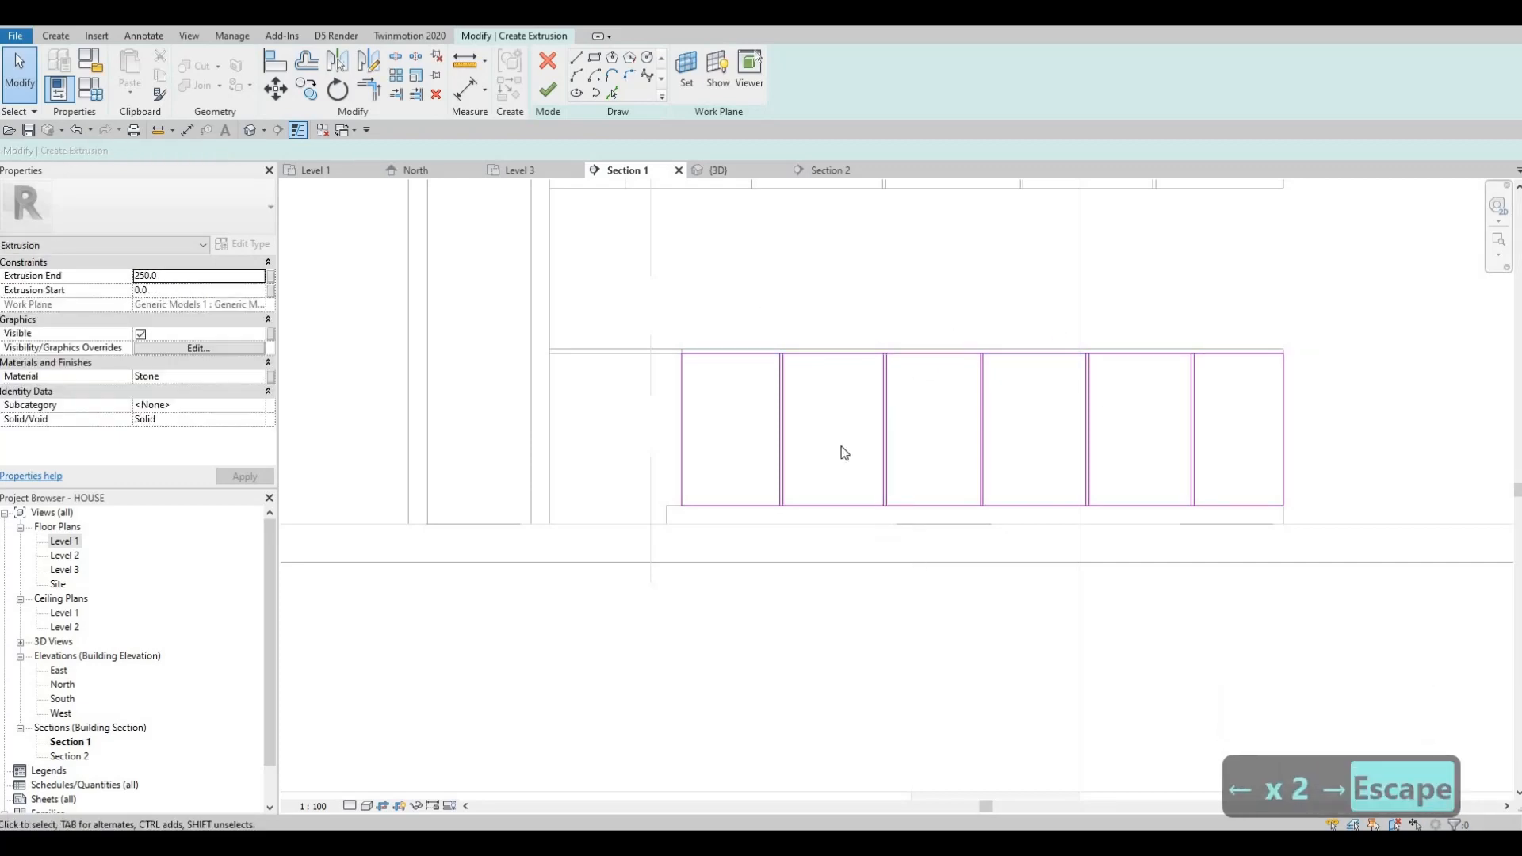
Shift both gap line pairs in the left half together slightly left
drag(762, 306, 929, 588)
key(Left)
key(Left)
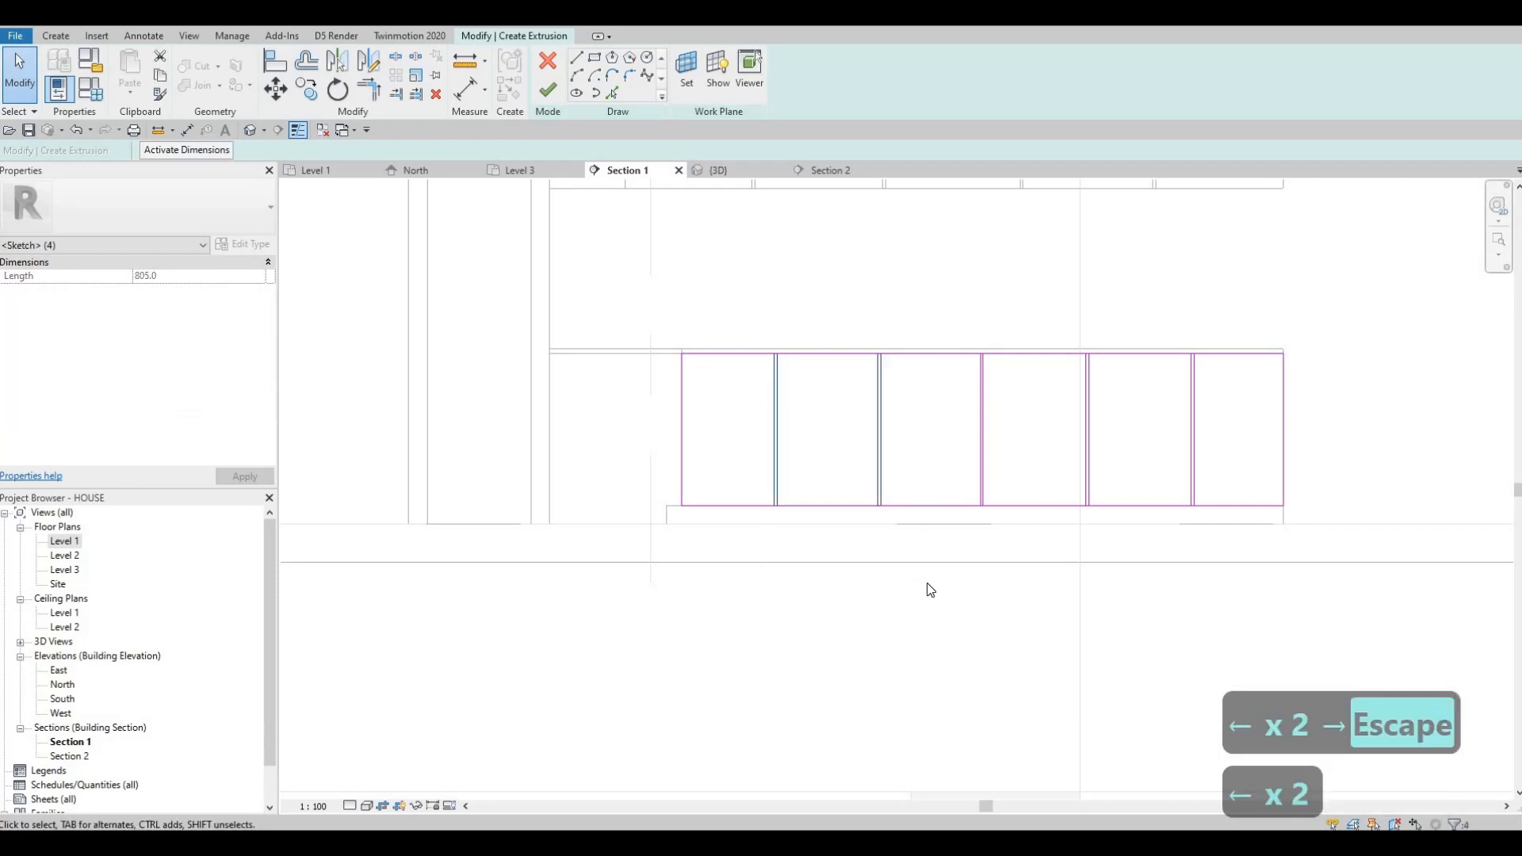
key(Escape)
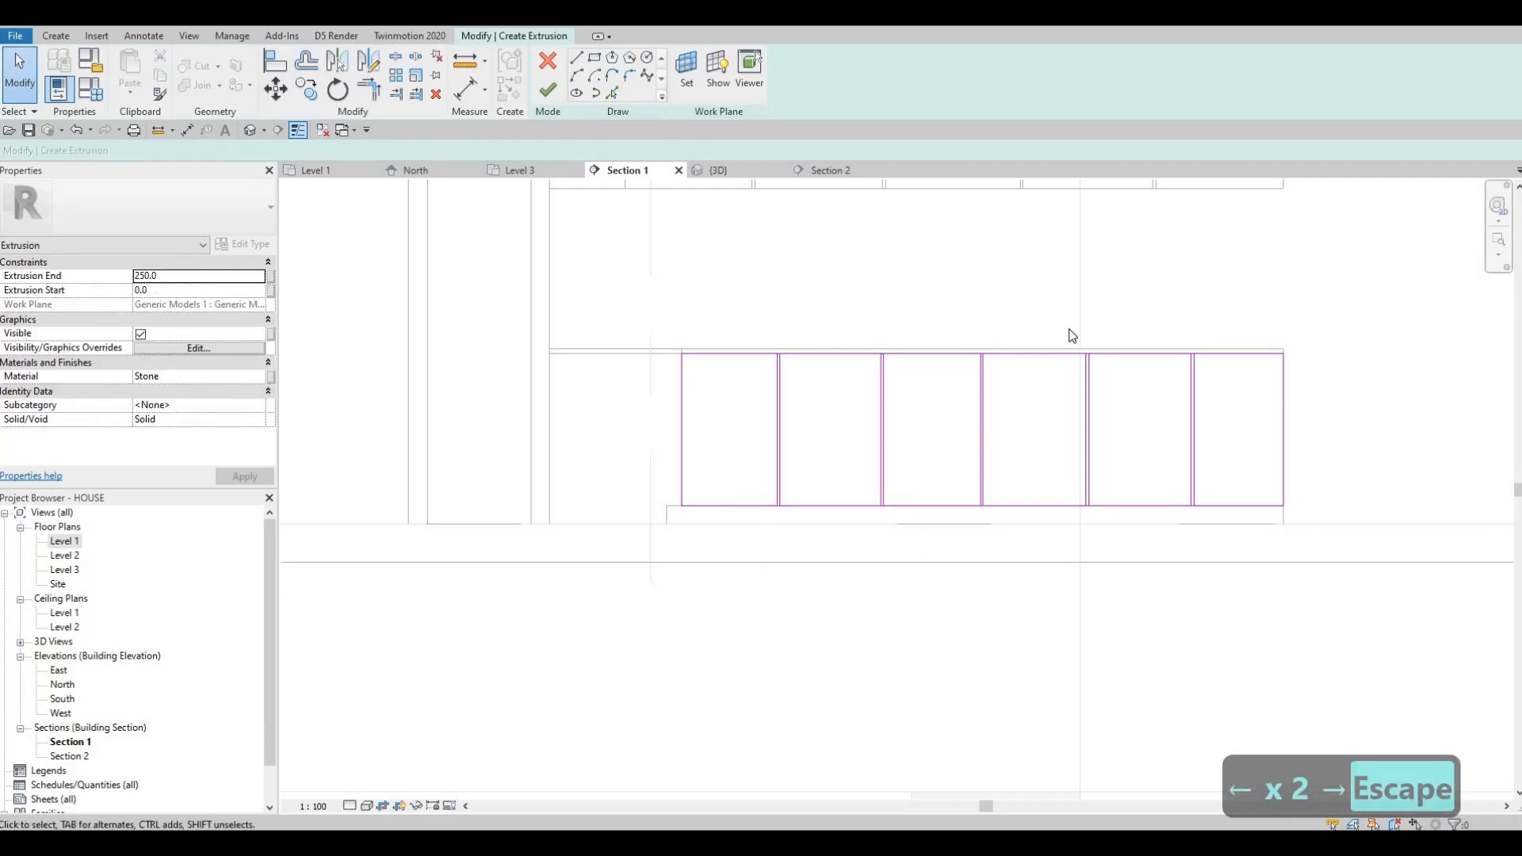
Shift the rightmost gap line pair and the pair beside it slightly left for more even door widths
drag(1158, 323, 1214, 540)
key(Left)
key(Left)
key(Escape)
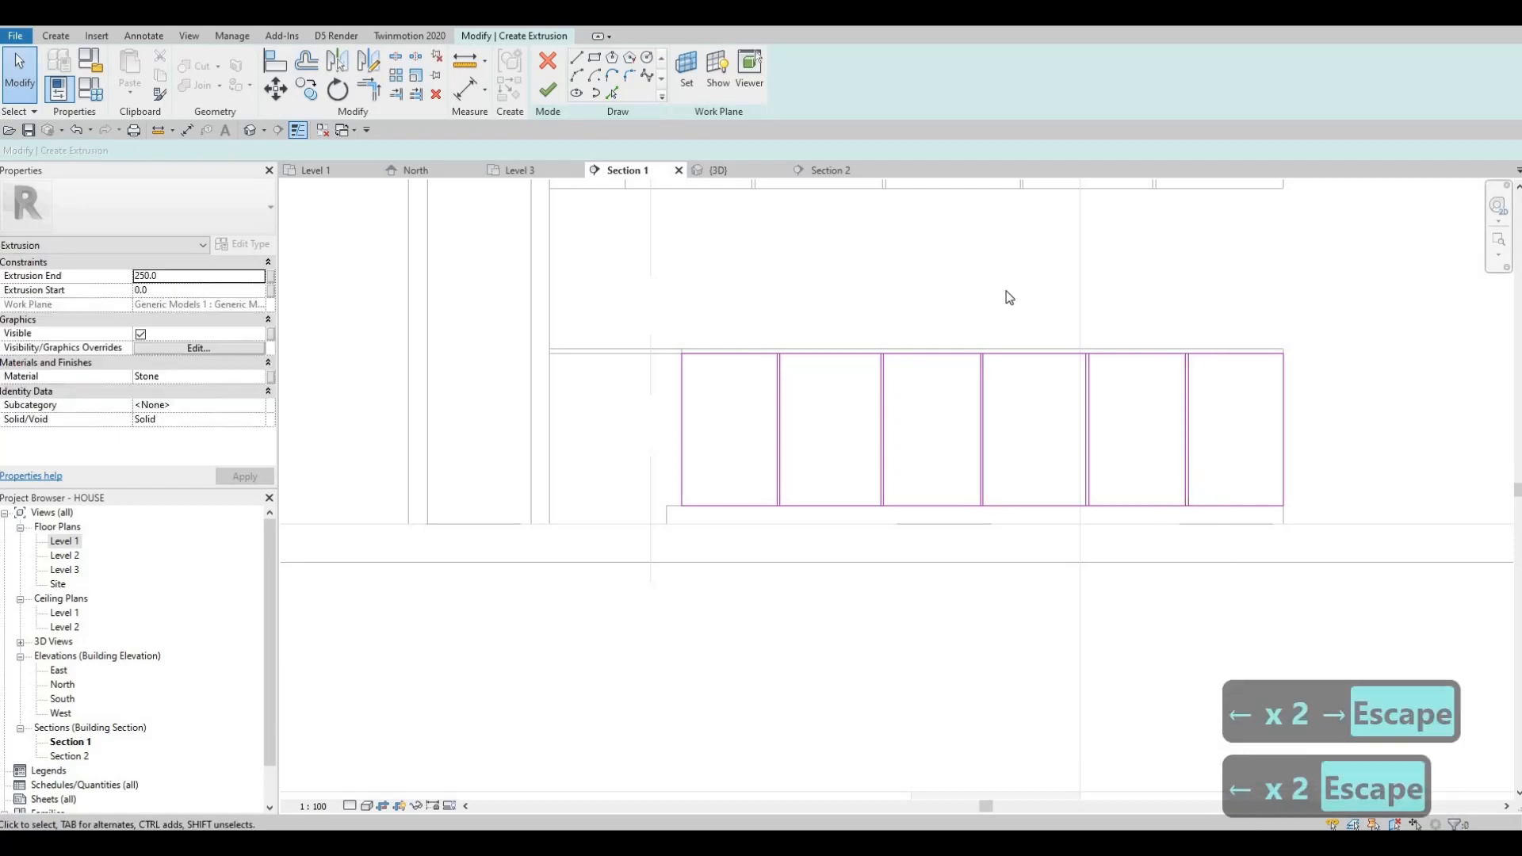
drag(1120, 573, 1121, 572)
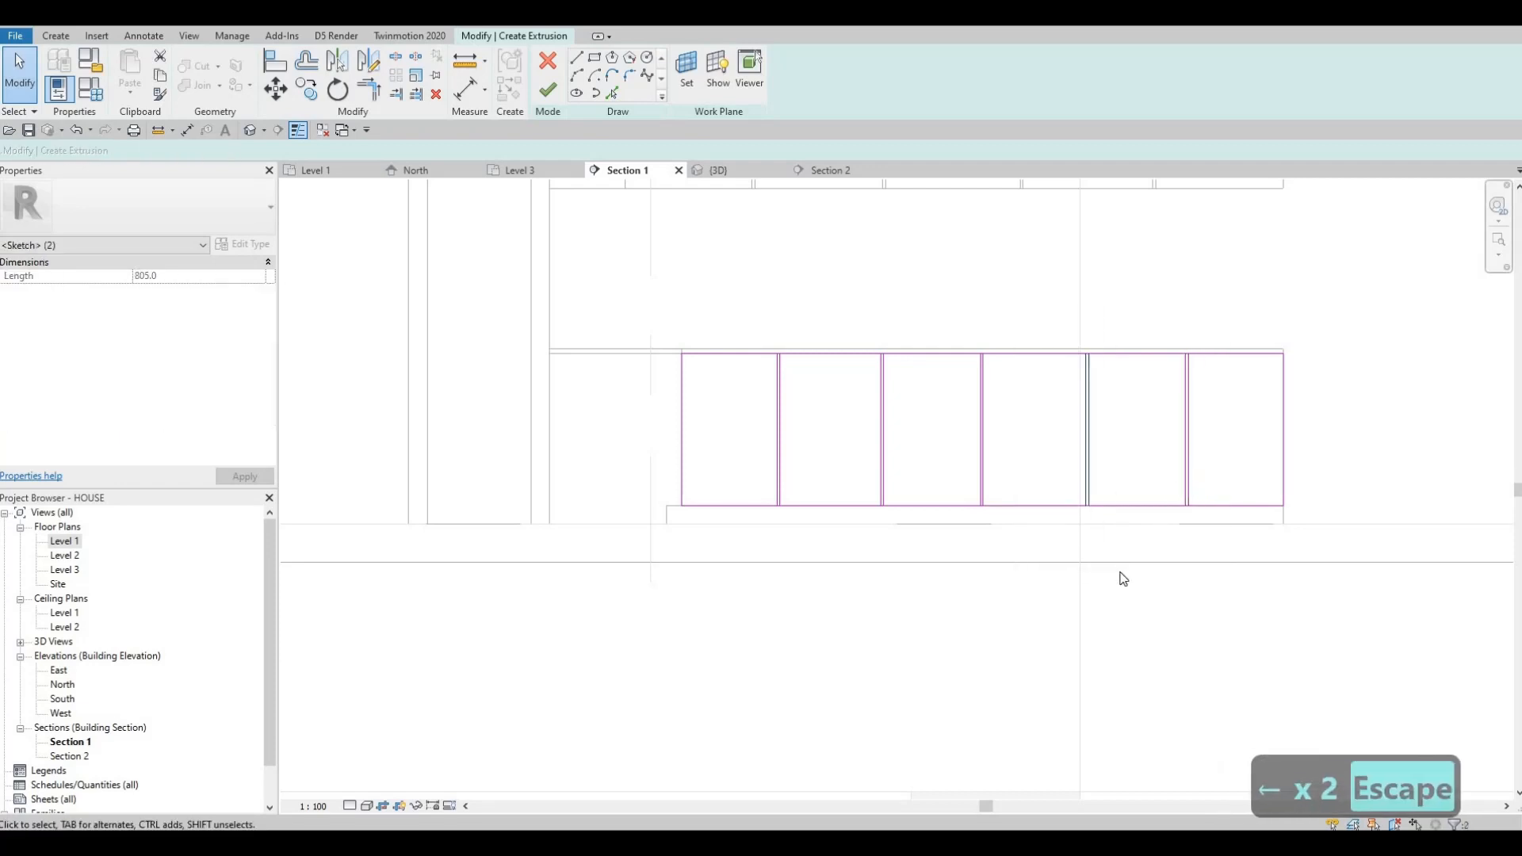
key(Left)
key(Left)
key(Escape)
key(Escape)
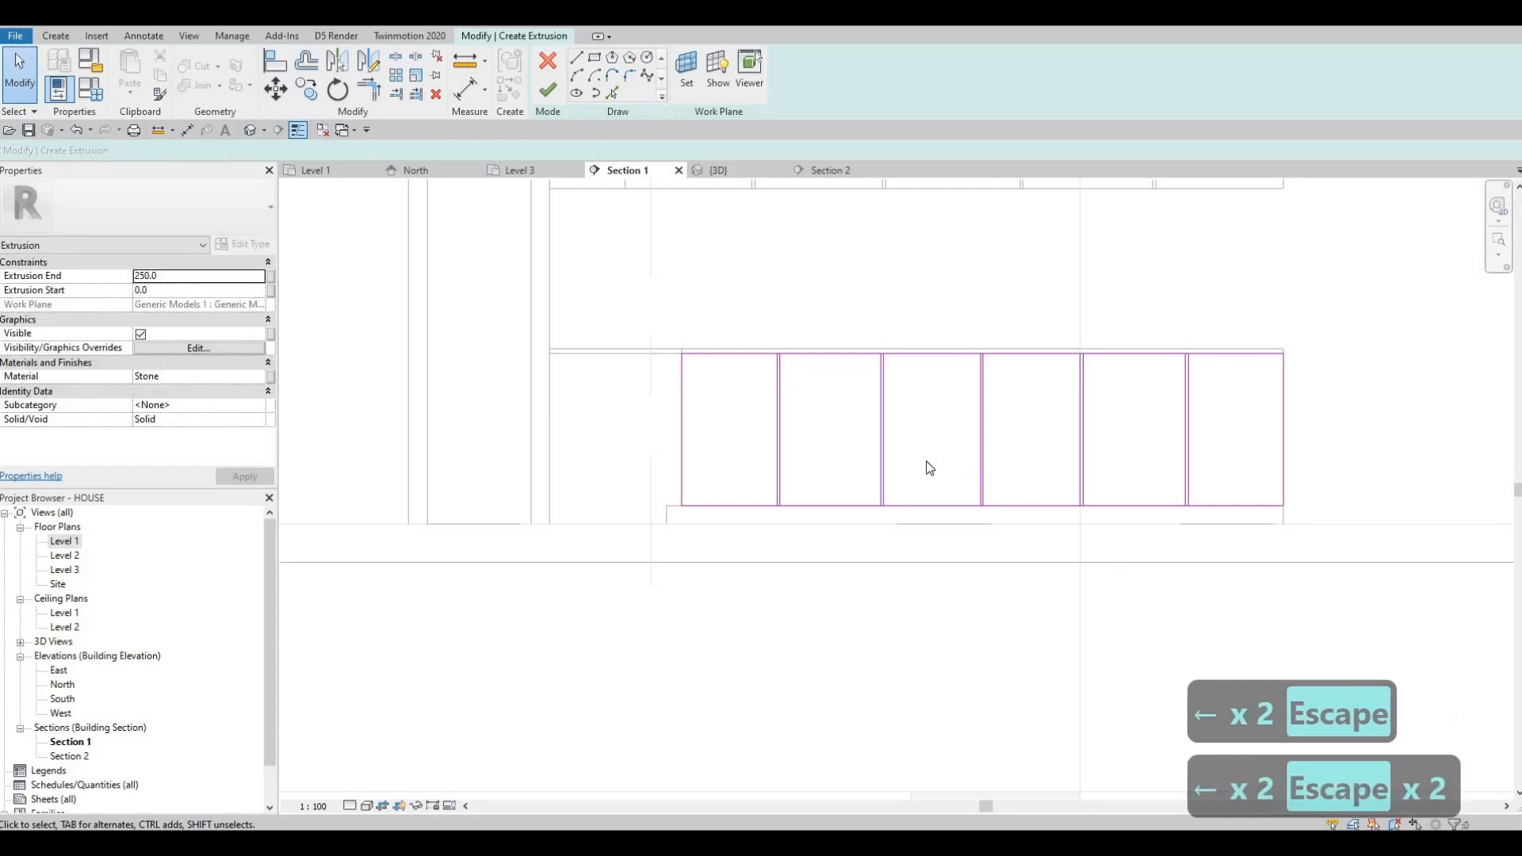
key(Escape)
Split the top sketch edge of the base cabinet front inside the two leftmost door gaps
scroll(929, 468, up, 1)
key(s)
key(l)
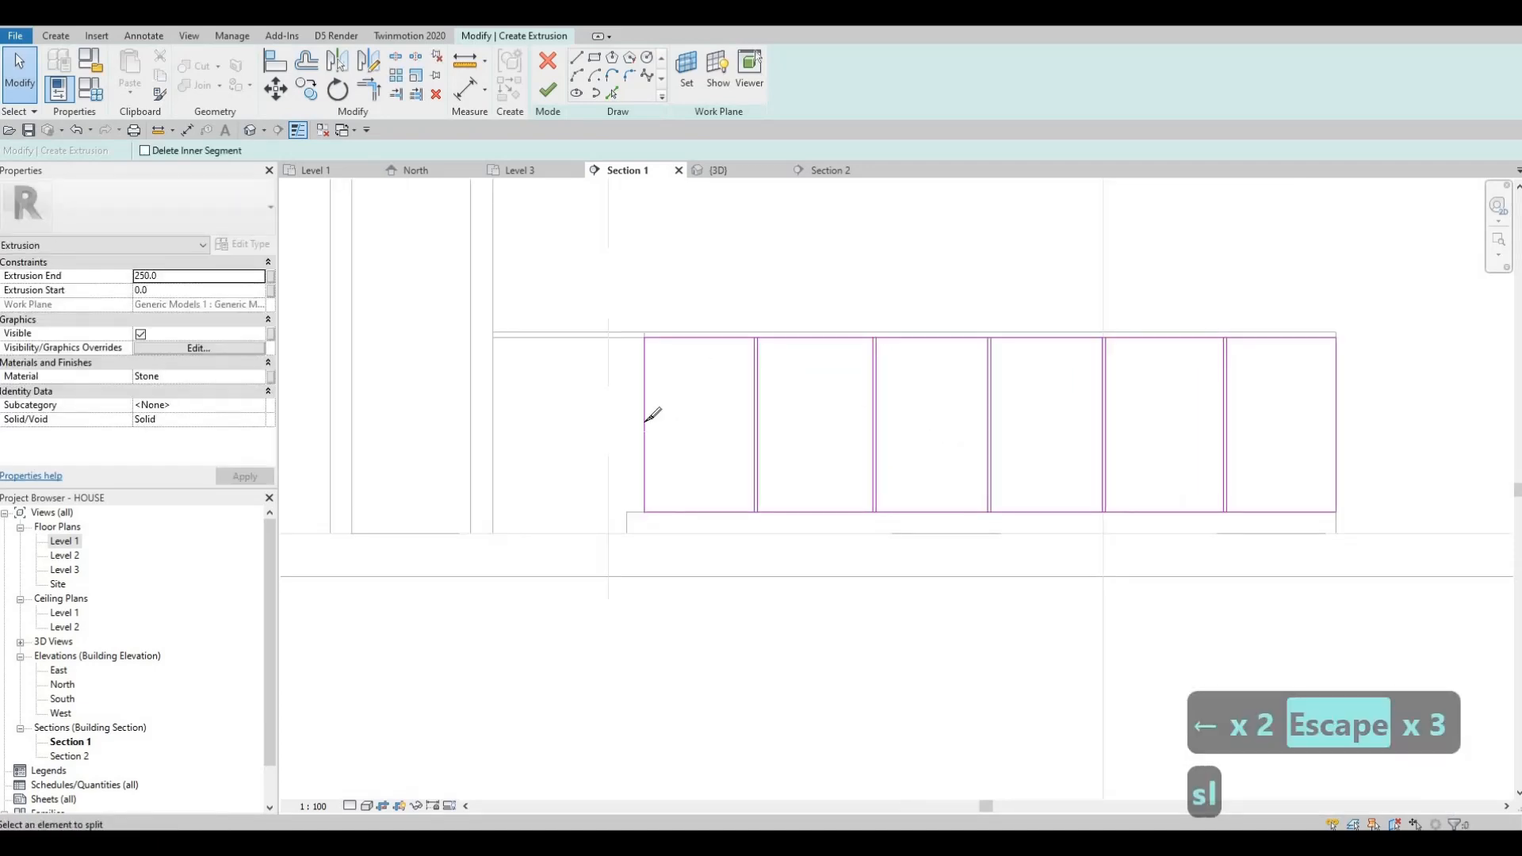
scroll(647, 408, up, 1)
scroll(836, 322, up, 2)
scroll(834, 325, up, 2)
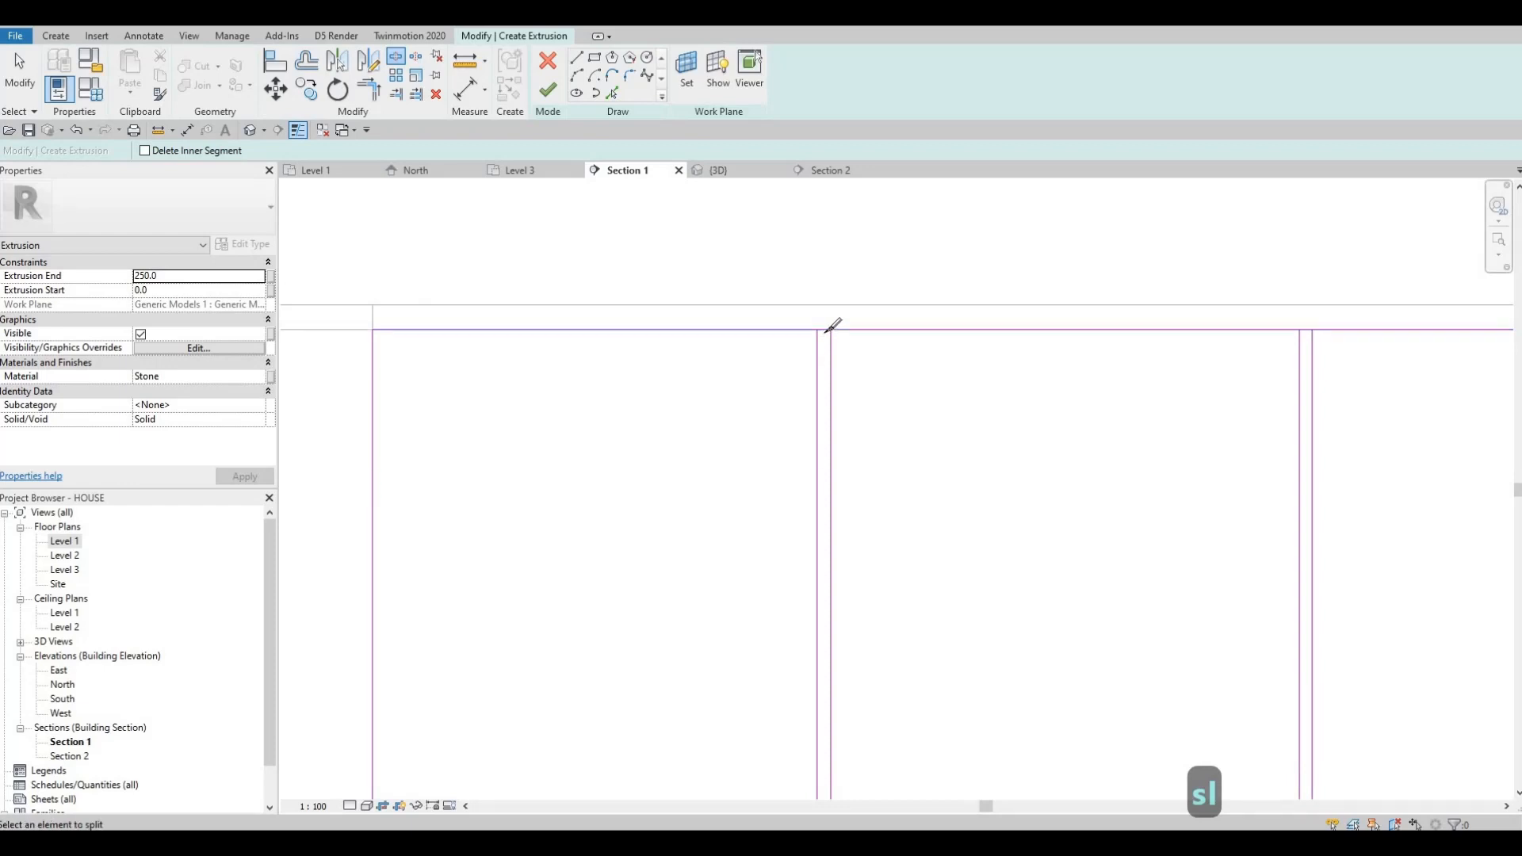
click(824, 330)
scroll(1171, 357, up, 3)
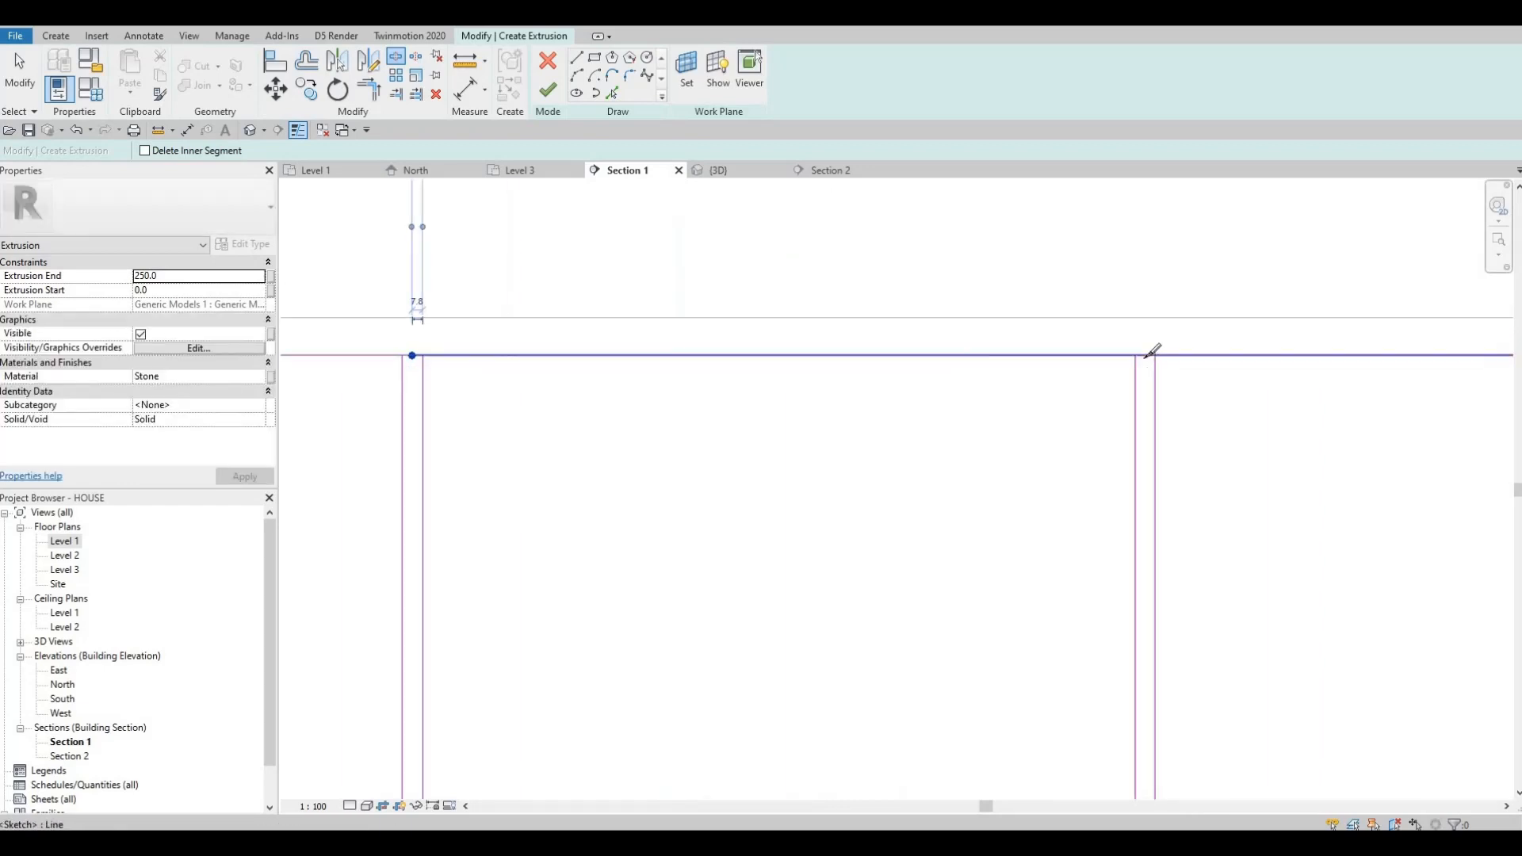
click(1145, 357)
Split the top sketch edge inside the three remaining gaps toward the cabinet's right end
scroll(983, 347, down, 3)
middle_drag(1070, 355, 560, 367)
scroll(914, 366, up, 1)
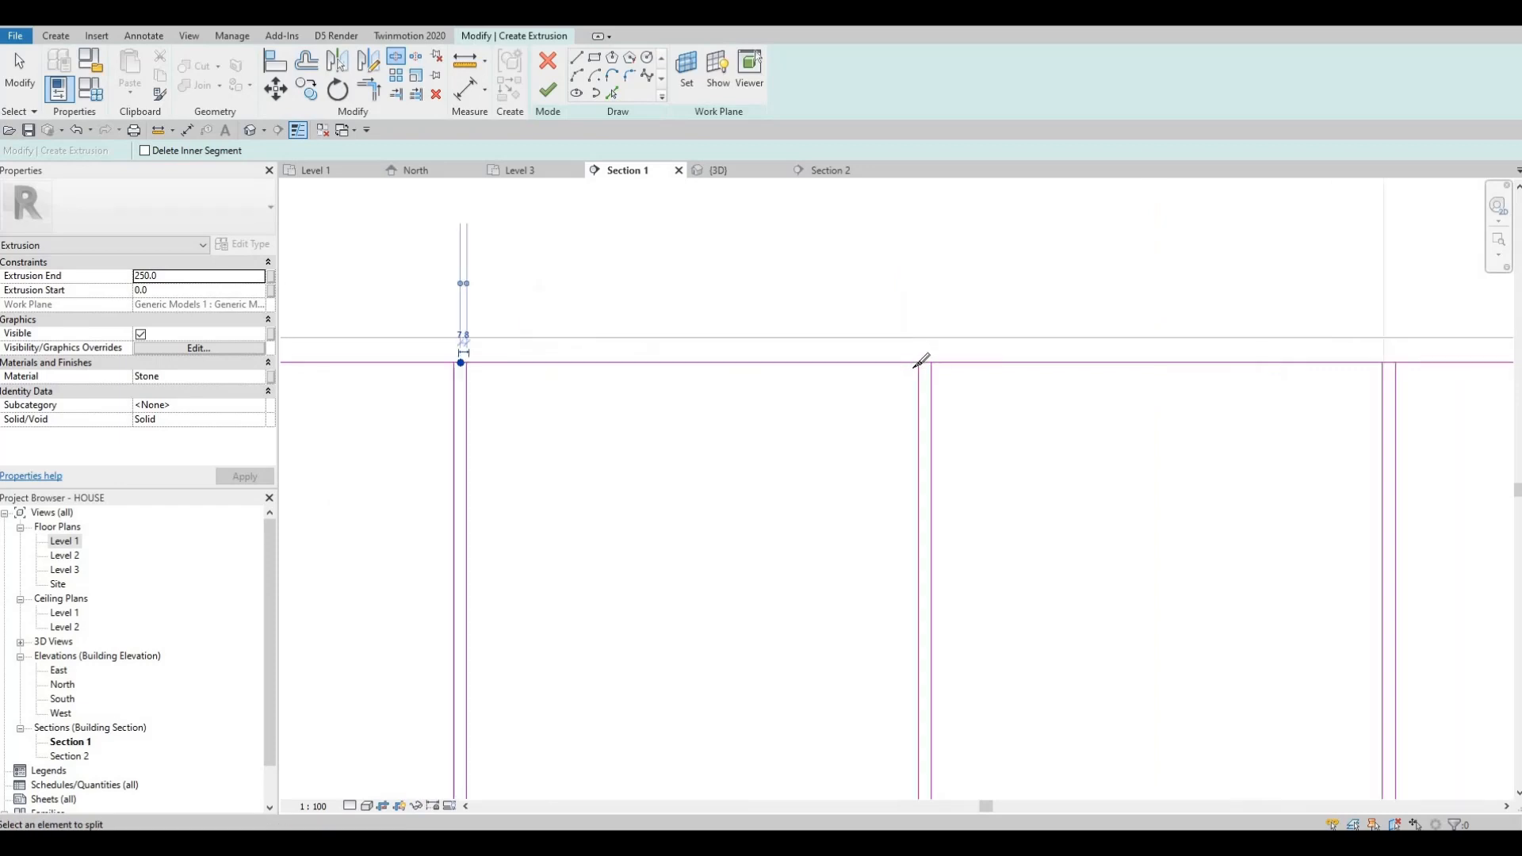
scroll(921, 363, up, 1)
click(916, 366)
middle_drag(1466, 363, 1121, 375)
scroll(1119, 376, up, 2)
click(1120, 374)
scroll(1120, 373, down, 3)
mouse_move(1245, 420)
middle_down()
mouse_move(1098, 451)
mouse_move(636, 436)
middle_up()
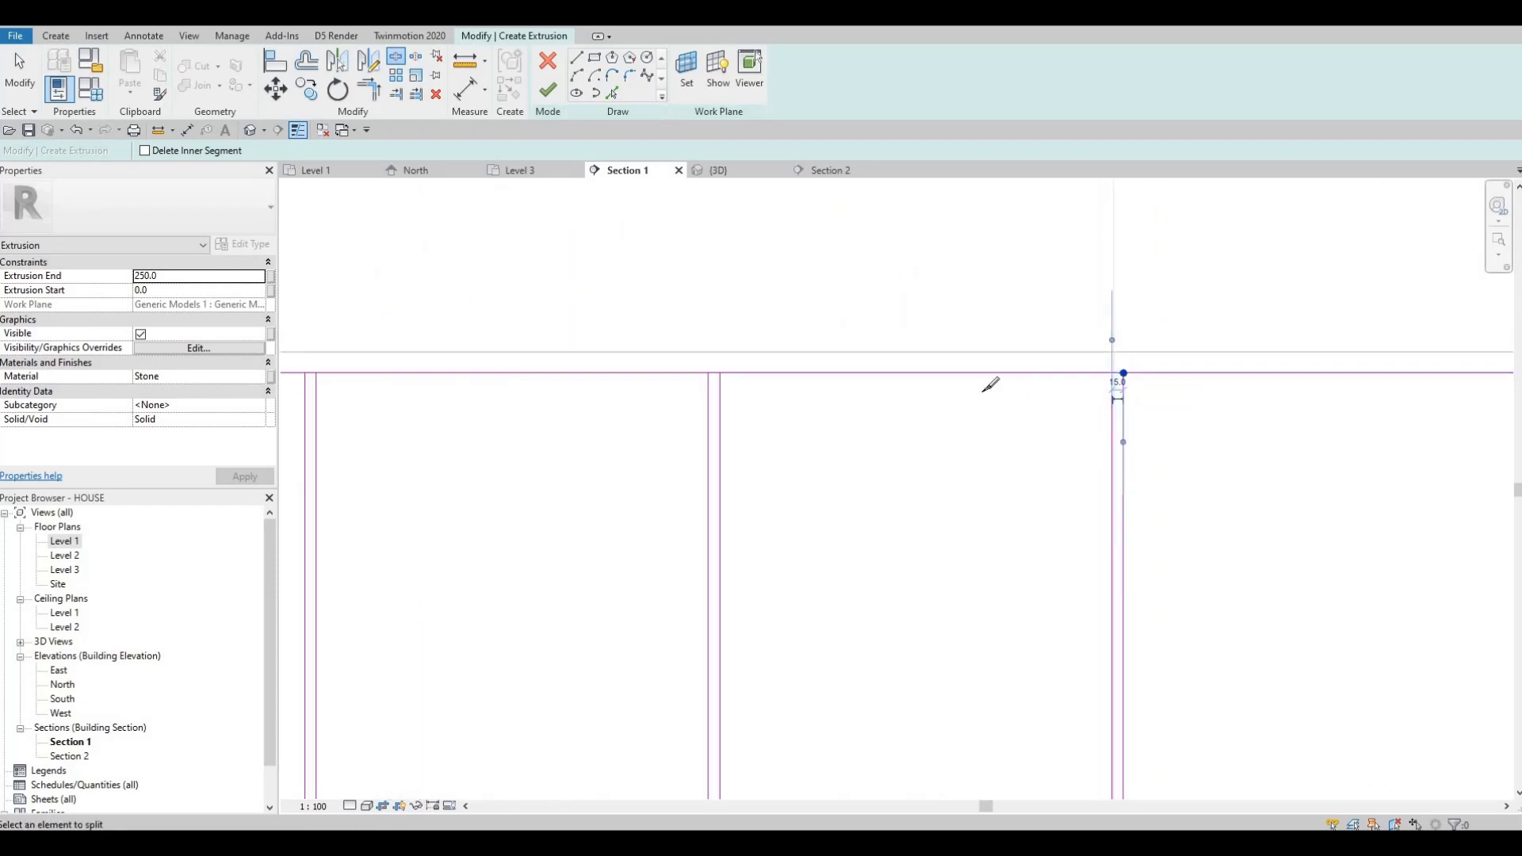
scroll(983, 389, up, 3)
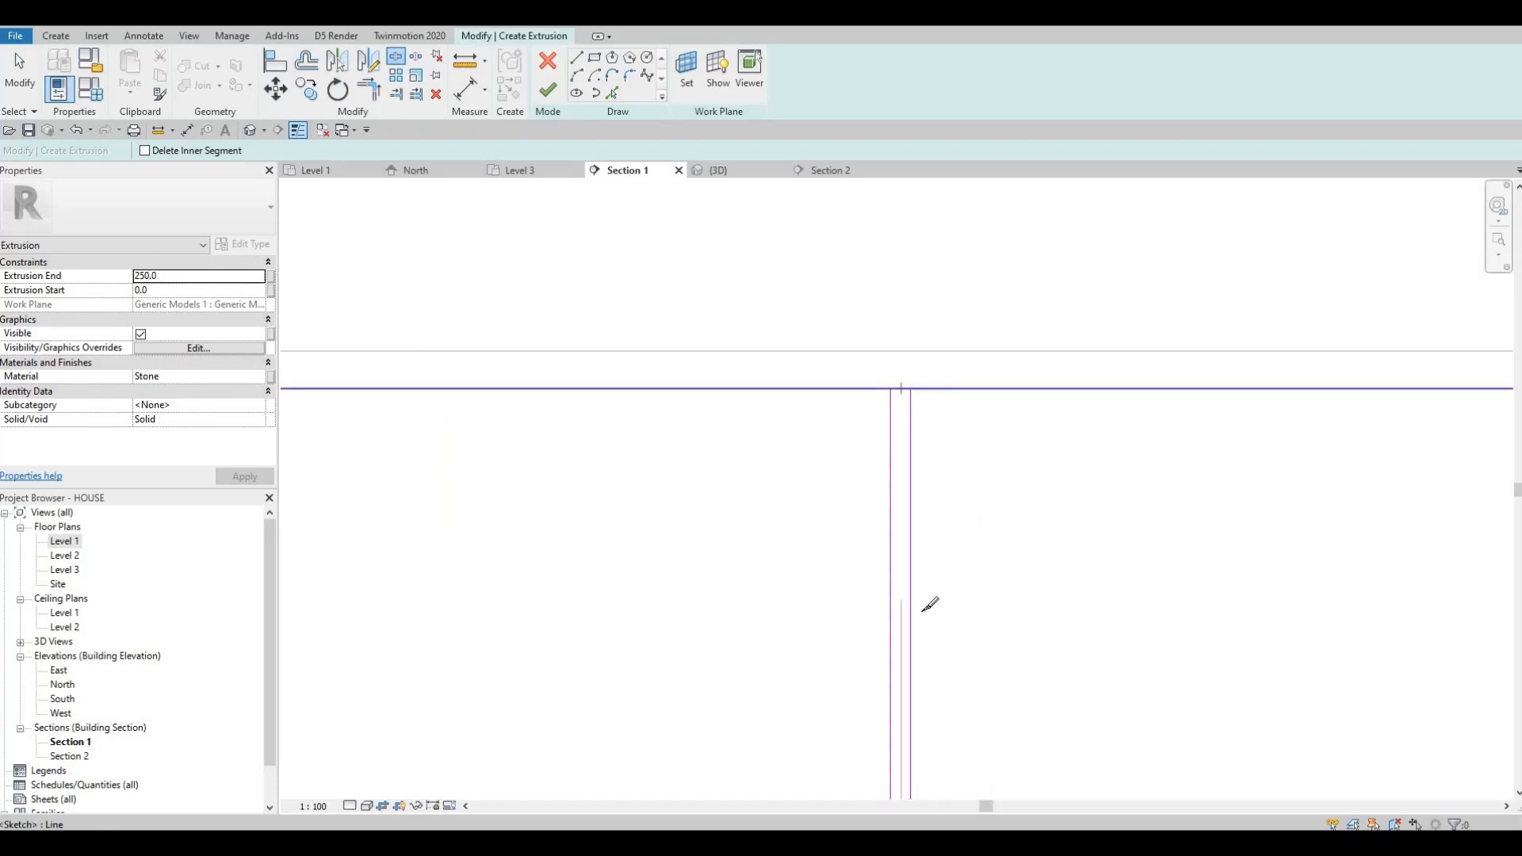
click(901, 389)
Split the bottom sketch edge inside the two rightmost door gaps
scroll(907, 273, down, 3)
middle_drag(908, 745, 905, 512)
scroll(903, 545, up, 5)
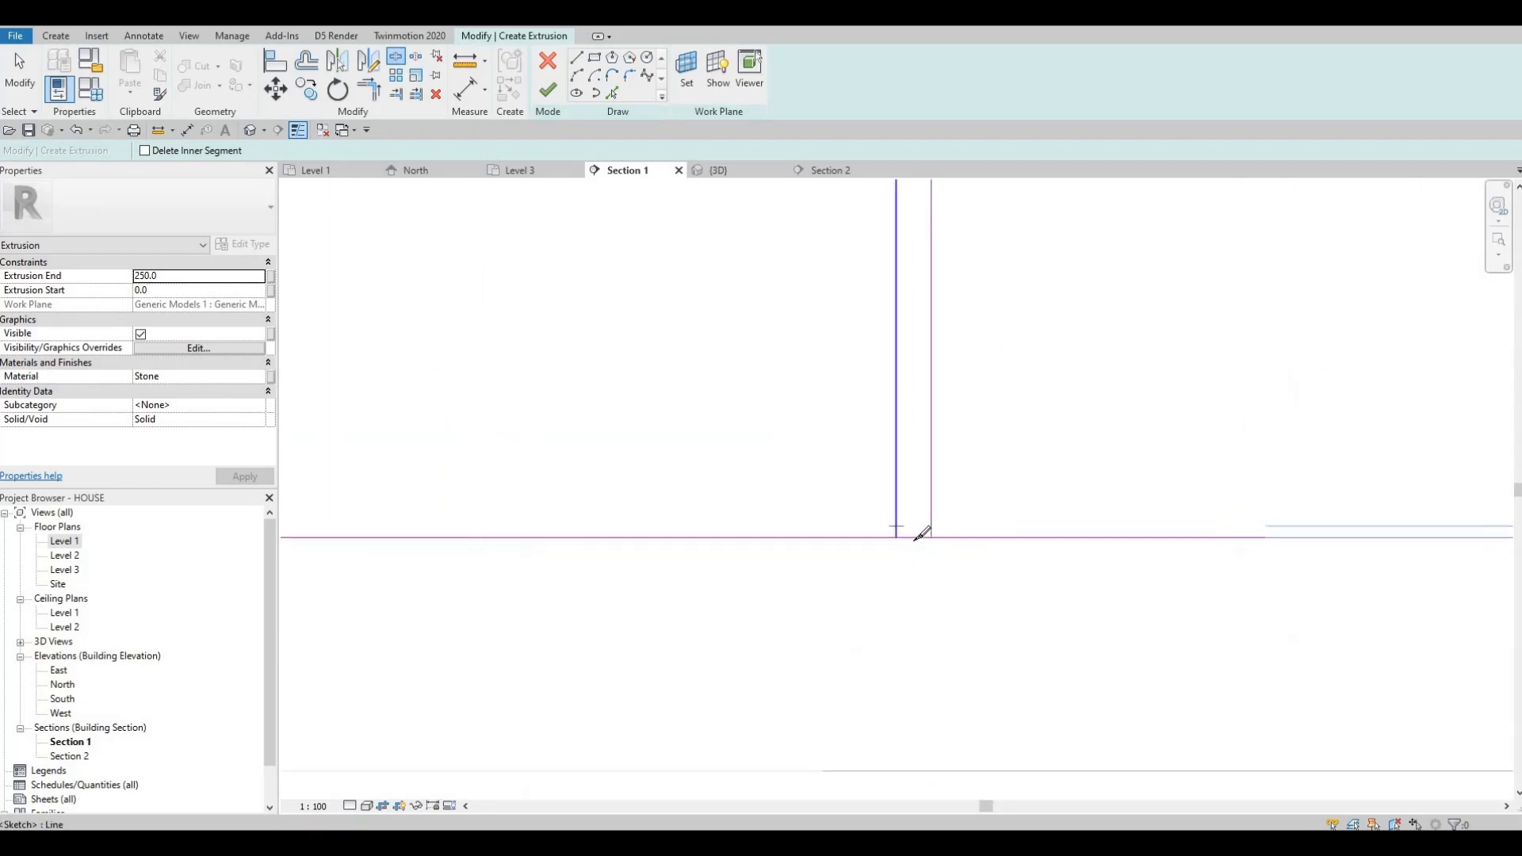
click(914, 540)
scroll(923, 474, down, 3)
middle_drag(396, 477, 918, 484)
middle_drag(698, 517, 905, 501)
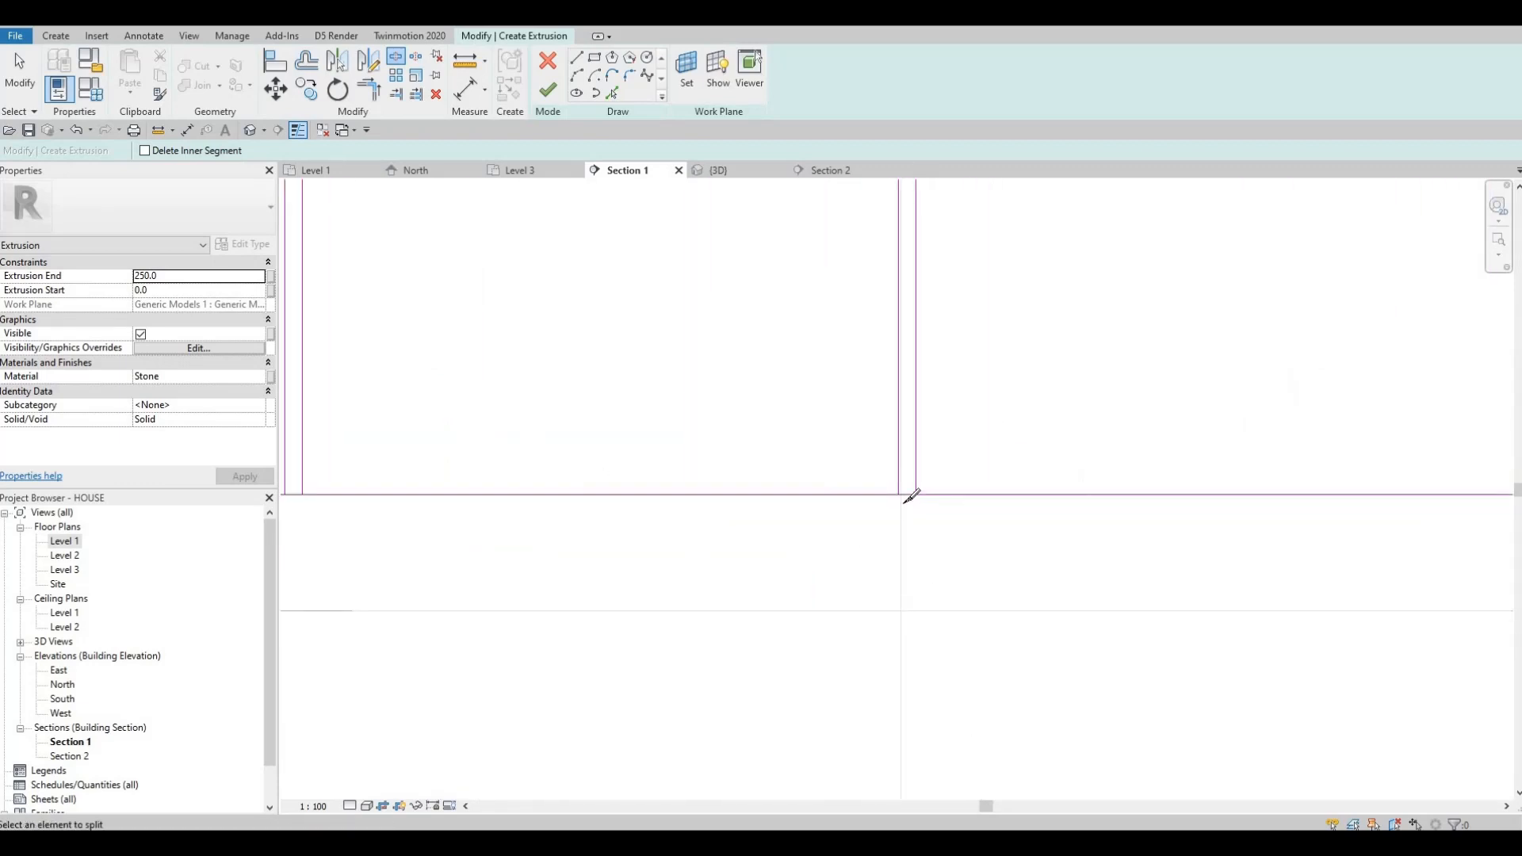
scroll(910, 495, up, 3)
click(904, 501)
Split the bottom sketch edge inside the three leftmost door gaps and end the Split Element command
scroll(871, 494, down, 5)
middle_drag(1184, 475, 1390, 545)
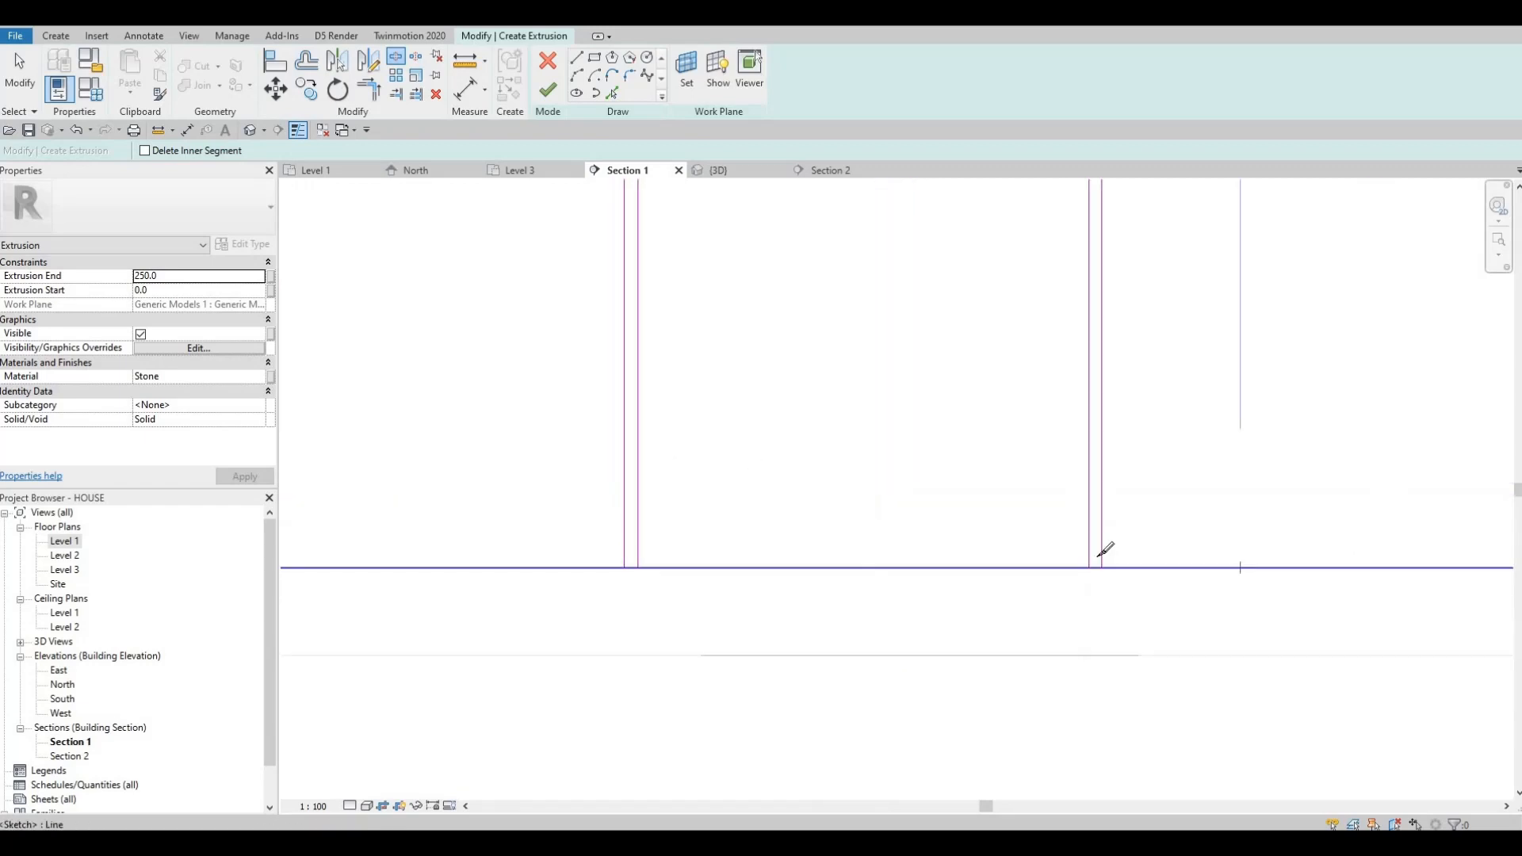
scroll(1106, 549, up, 2)
click(1082, 538)
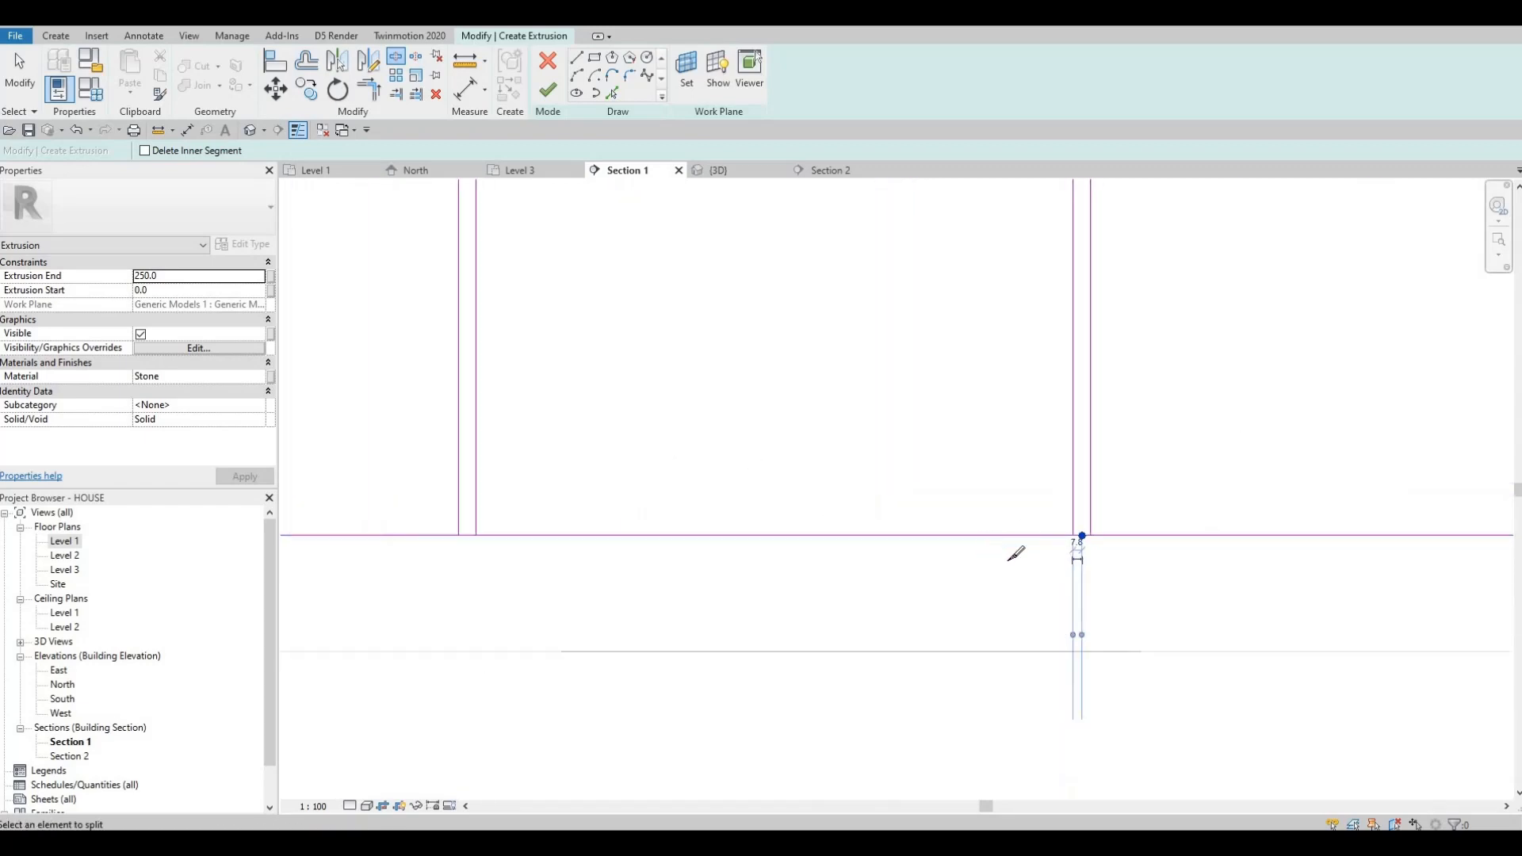
middle_drag(472, 535, 1046, 557)
scroll(1040, 557, up, 3)
click(1043, 556)
scroll(1054, 556, down, 2)
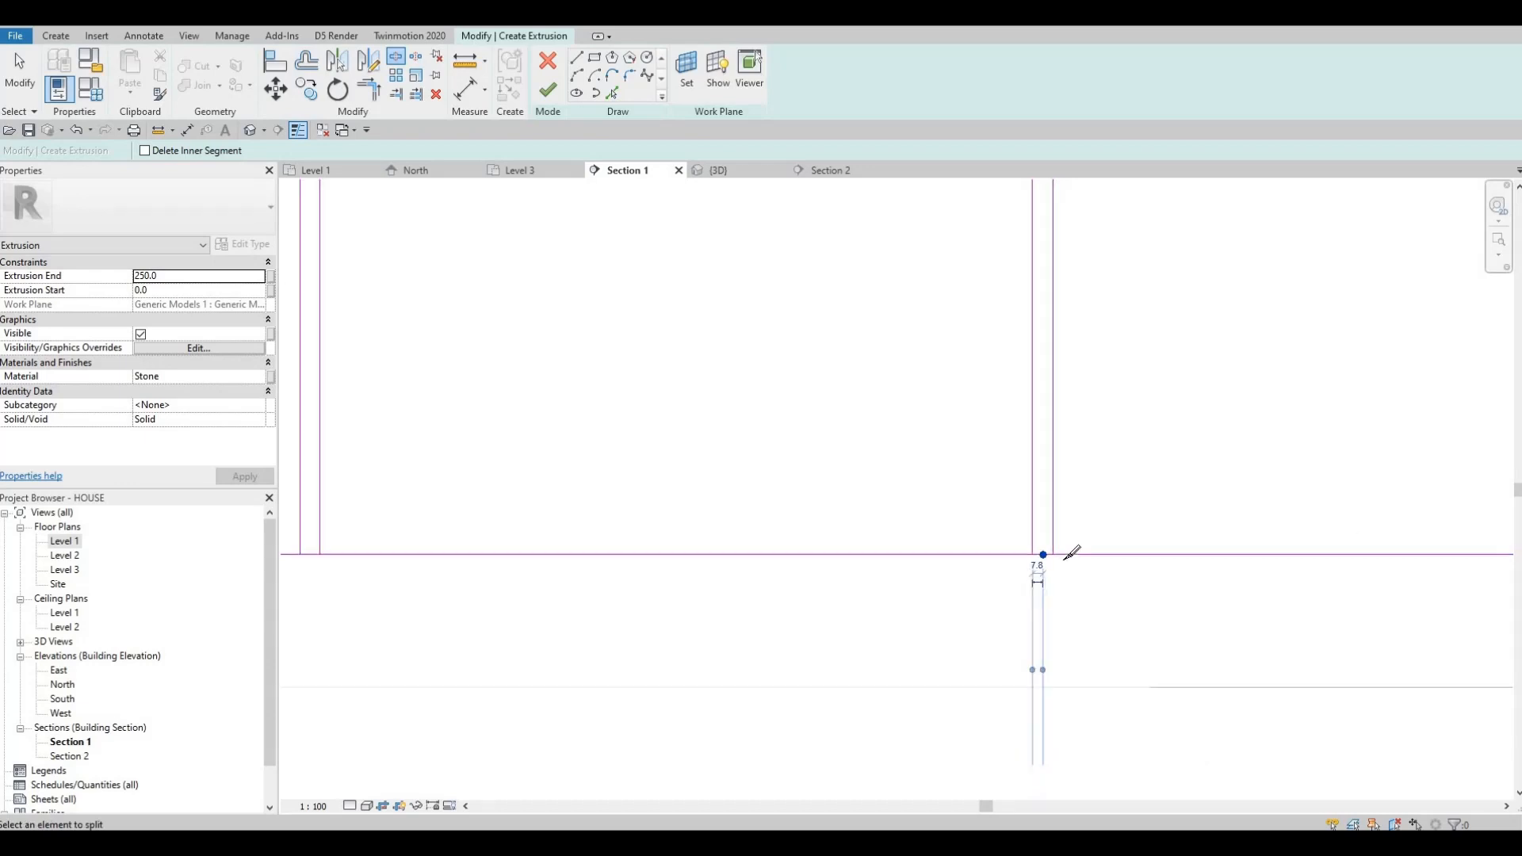
middle_drag(508, 556, 1035, 560)
scroll(1033, 558, up, 2)
click(1021, 560)
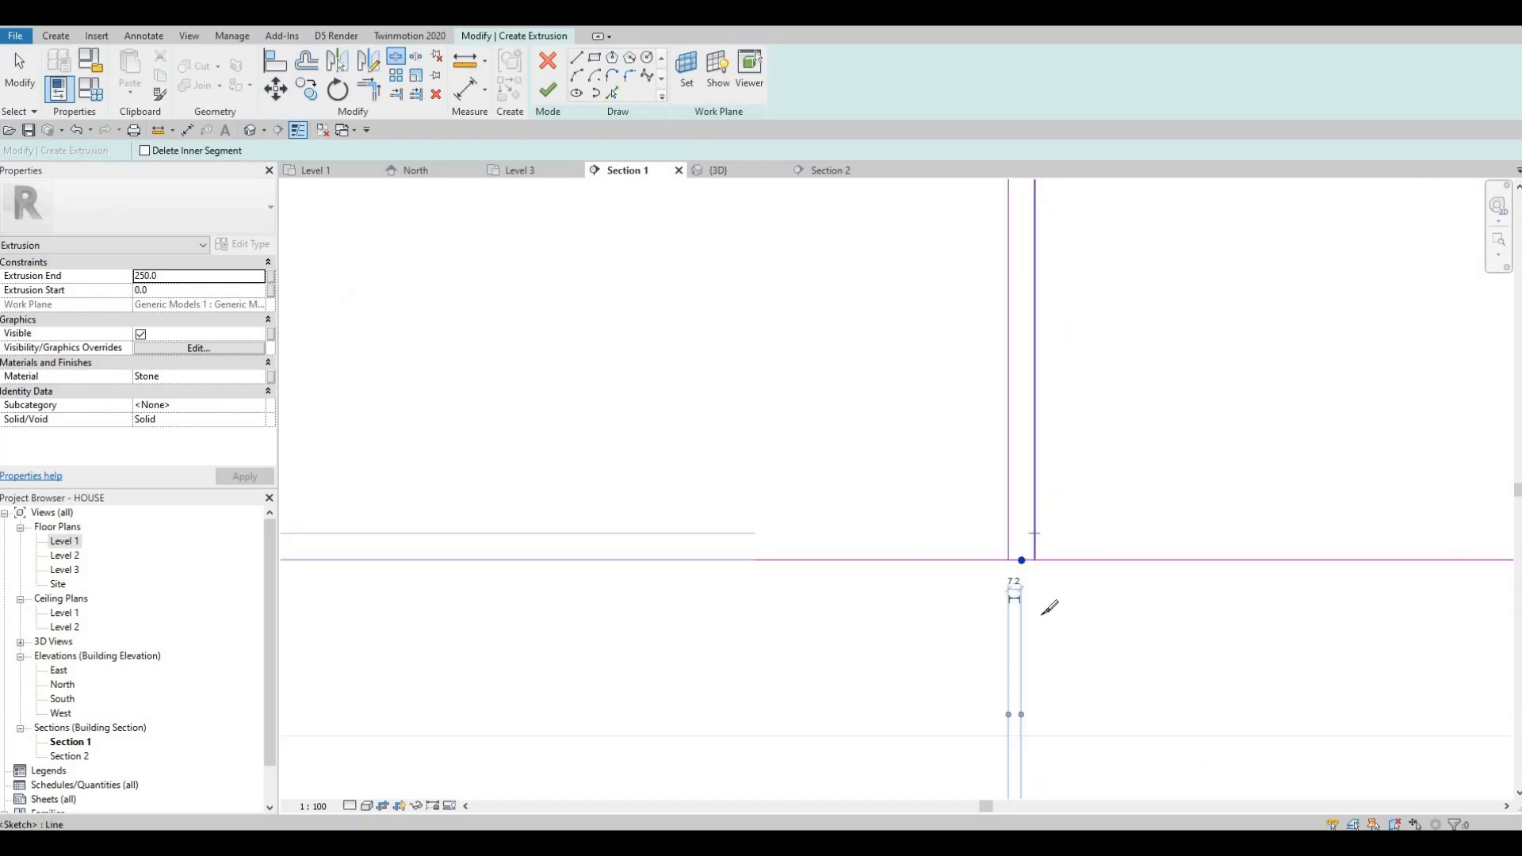
key(Escape)
Trim the bottom sketch edge to the vertical door lines at the two leftmost gaps, forming closed corners
scroll(1027, 591, down, 3)
middle_drag(1021, 592, 1019, 427)
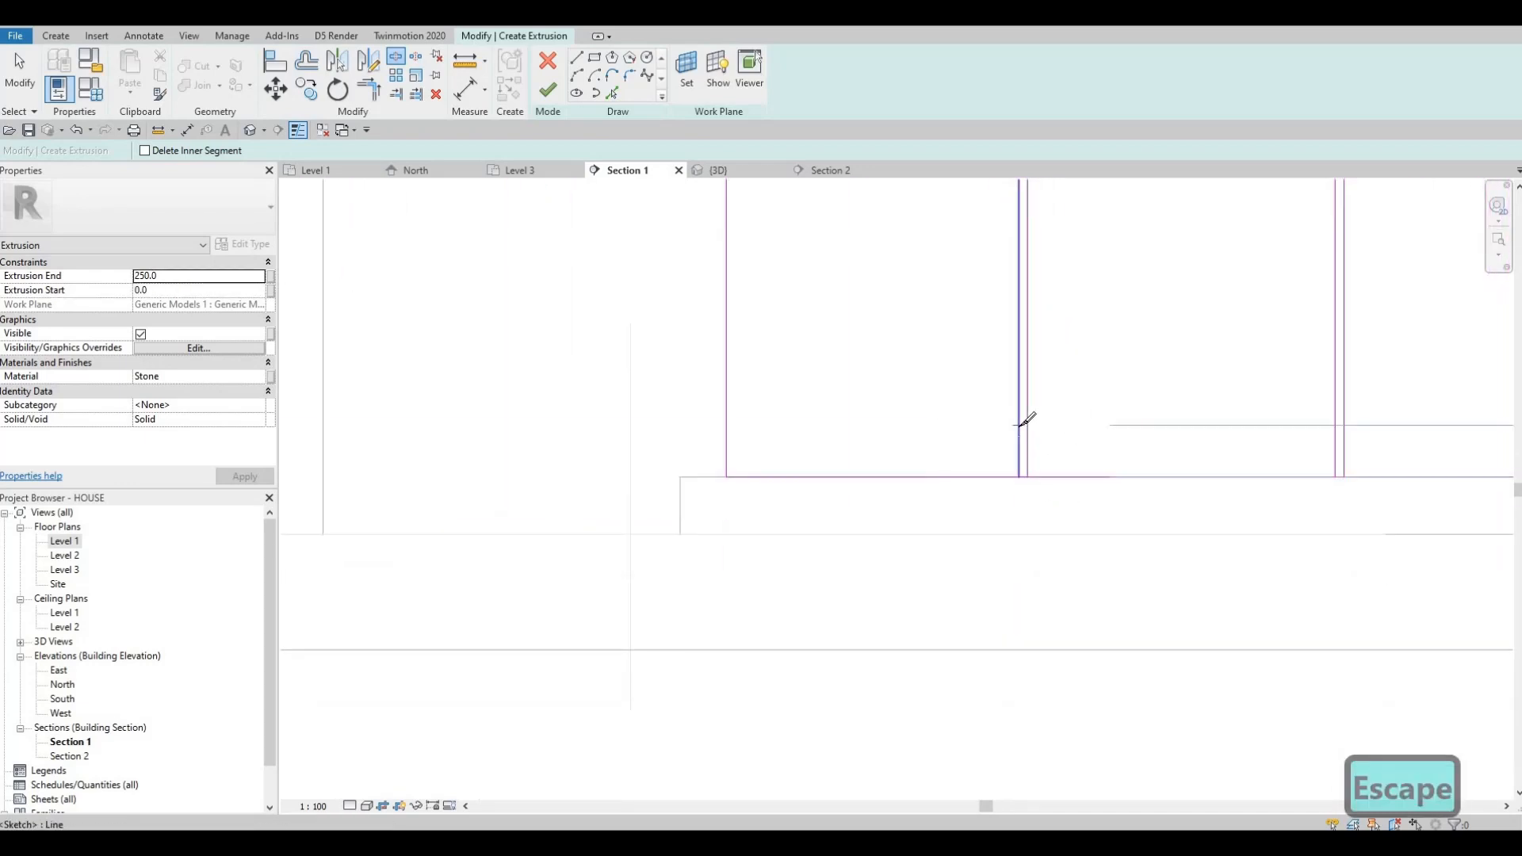
key(t)
key(r)
scroll(1018, 472, up, 2)
click(1016, 475)
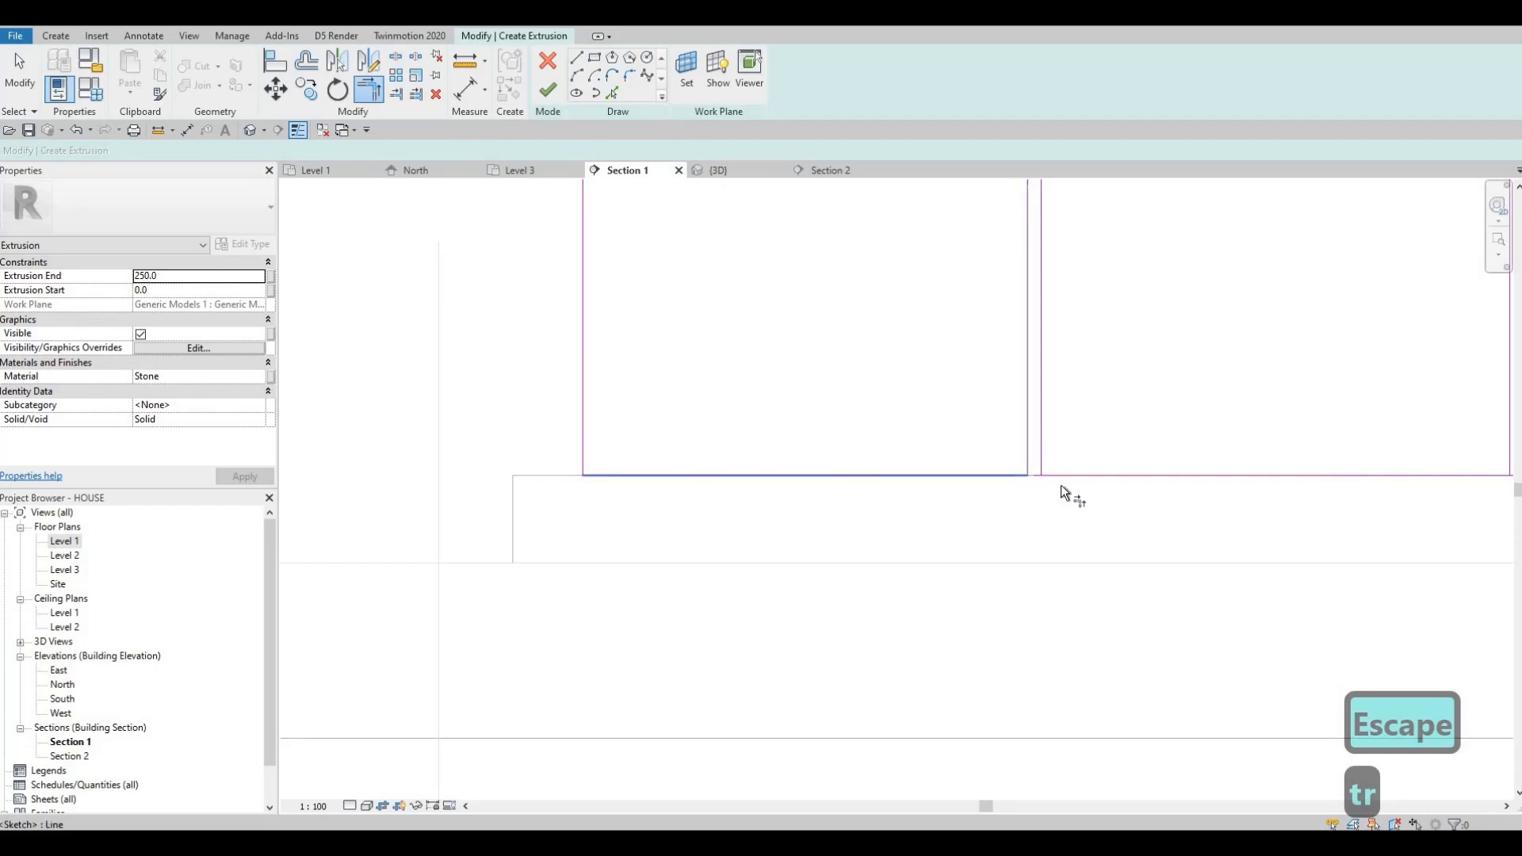
mouse_move(854, 481)
middle_down()
mouse_move(924, 486)
mouse_move(798, 467)
middle_up()
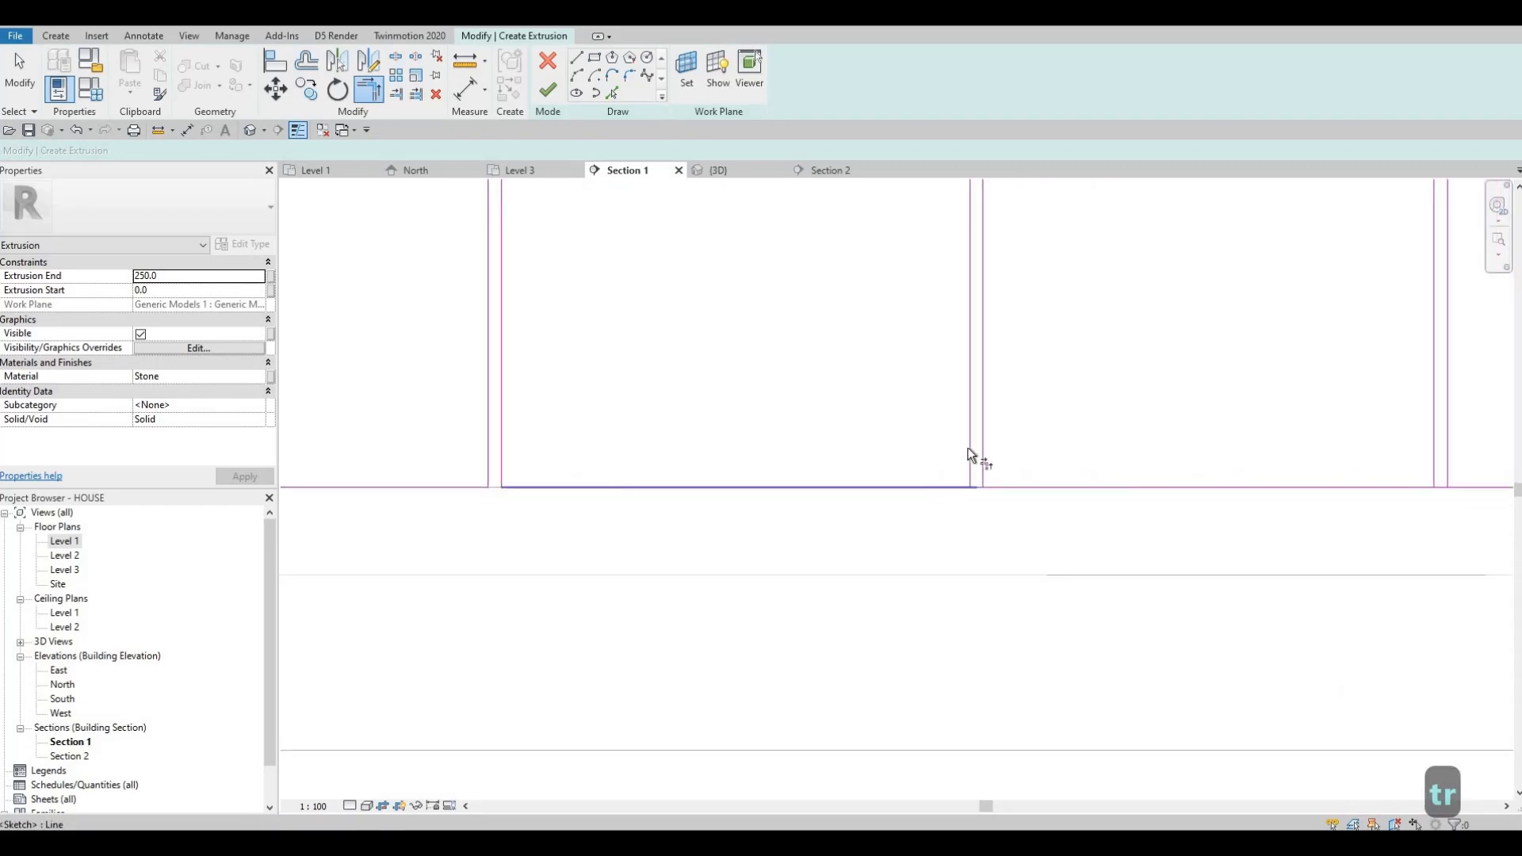
click(1020, 485)
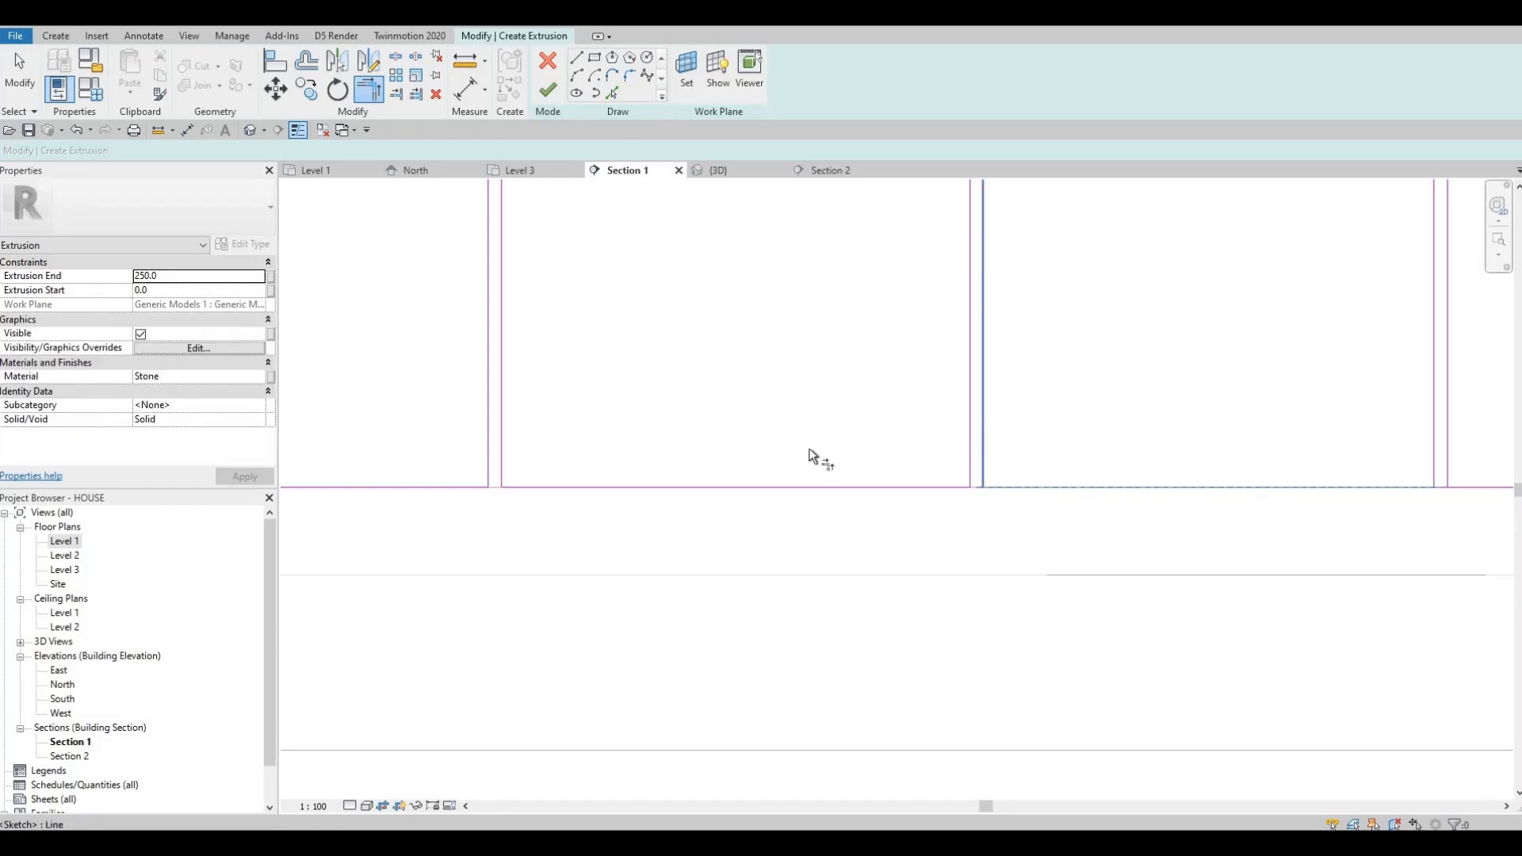
Trim the bottom edge segments to the door sides at the three gaps toward the right, leaving the gaps open
middle_drag(948, 456, 985, 428)
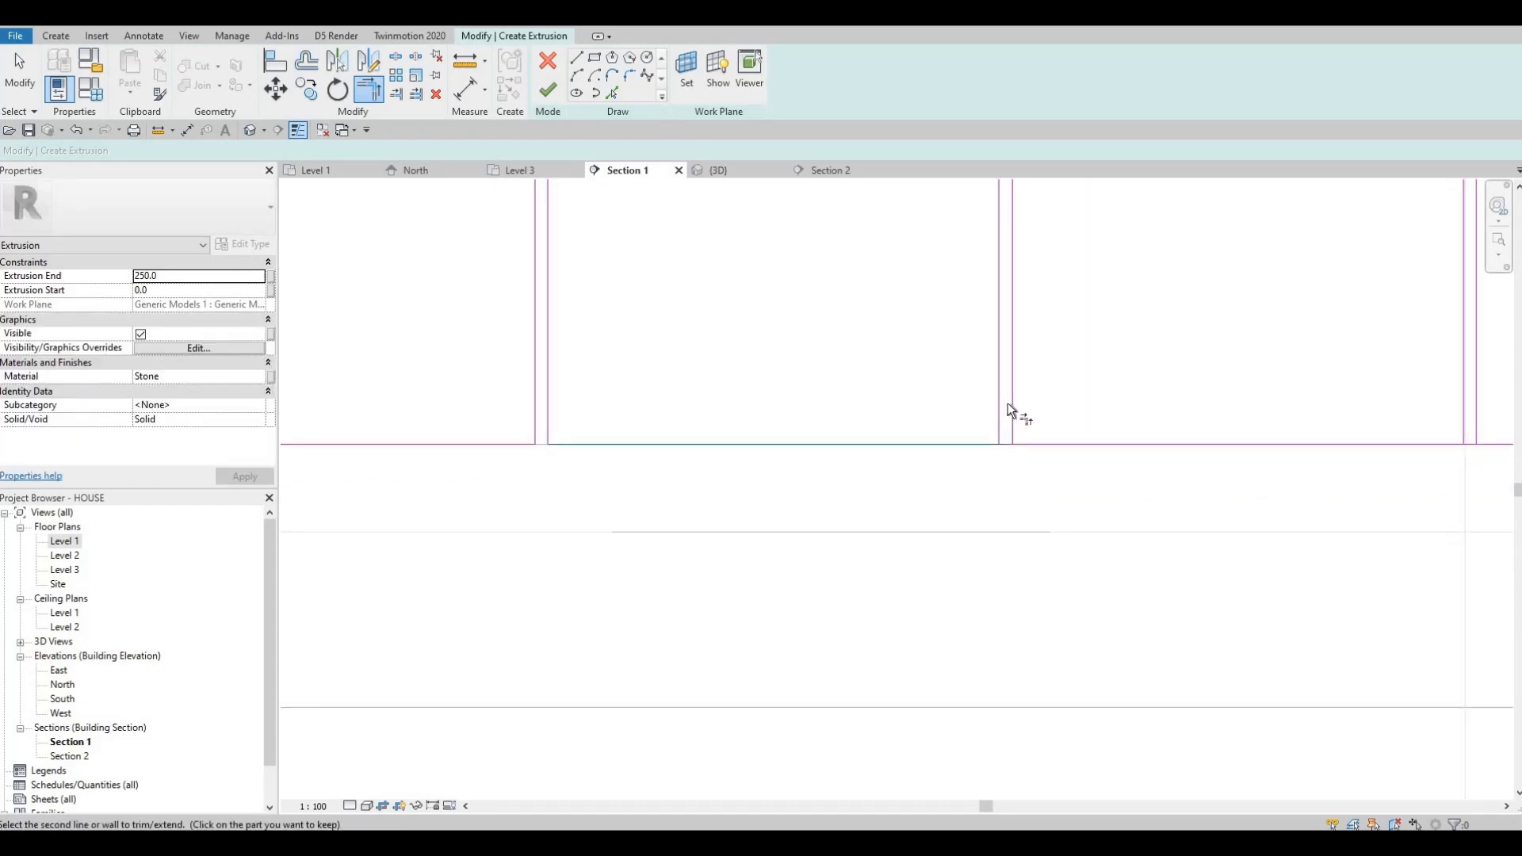
click(1033, 441)
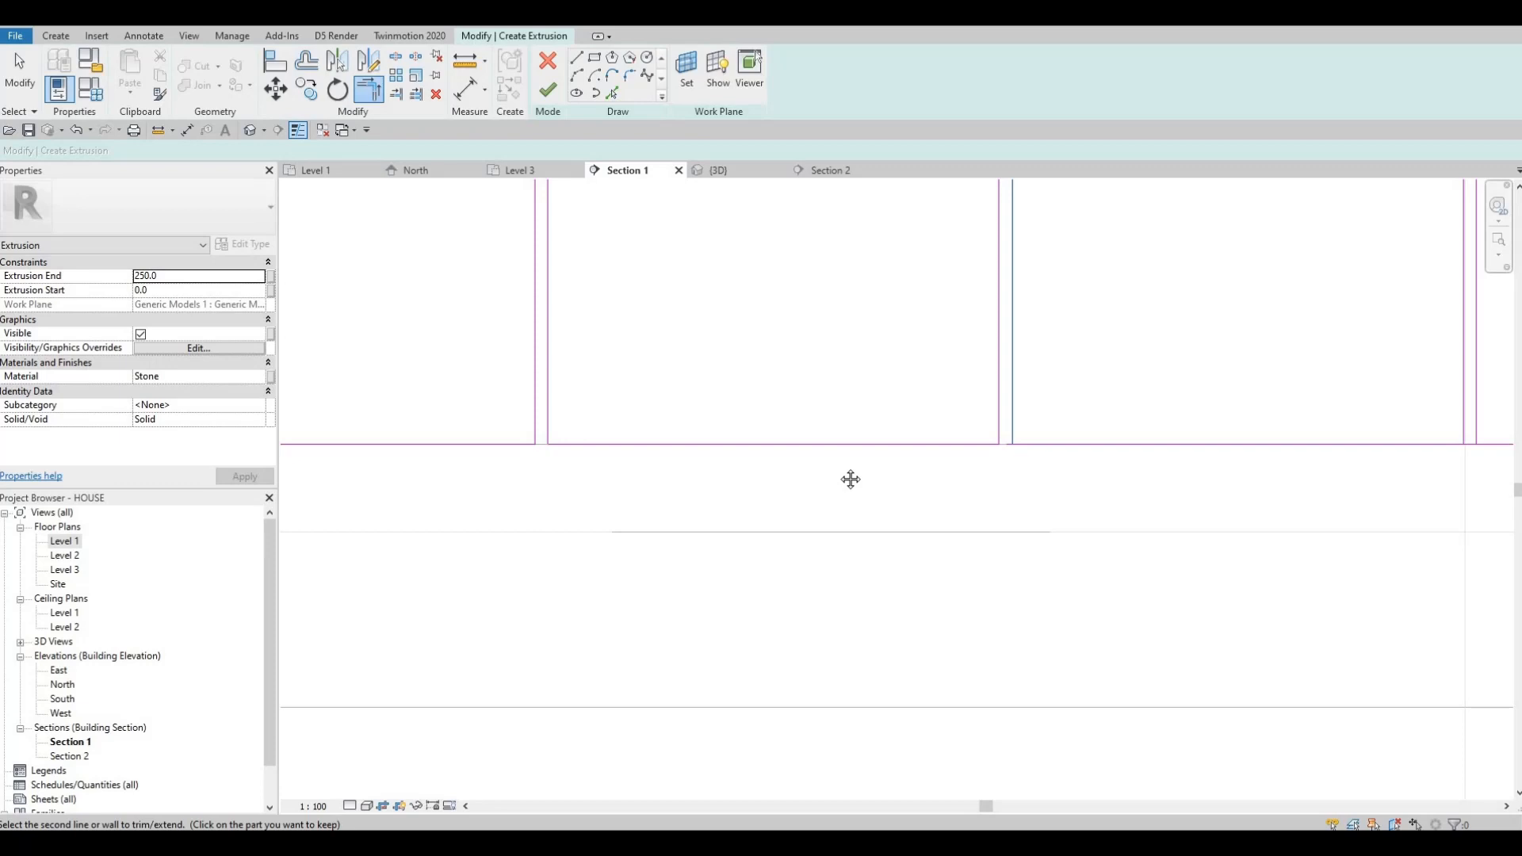
middle_drag(1435, 450, 987, 465)
click(989, 455)
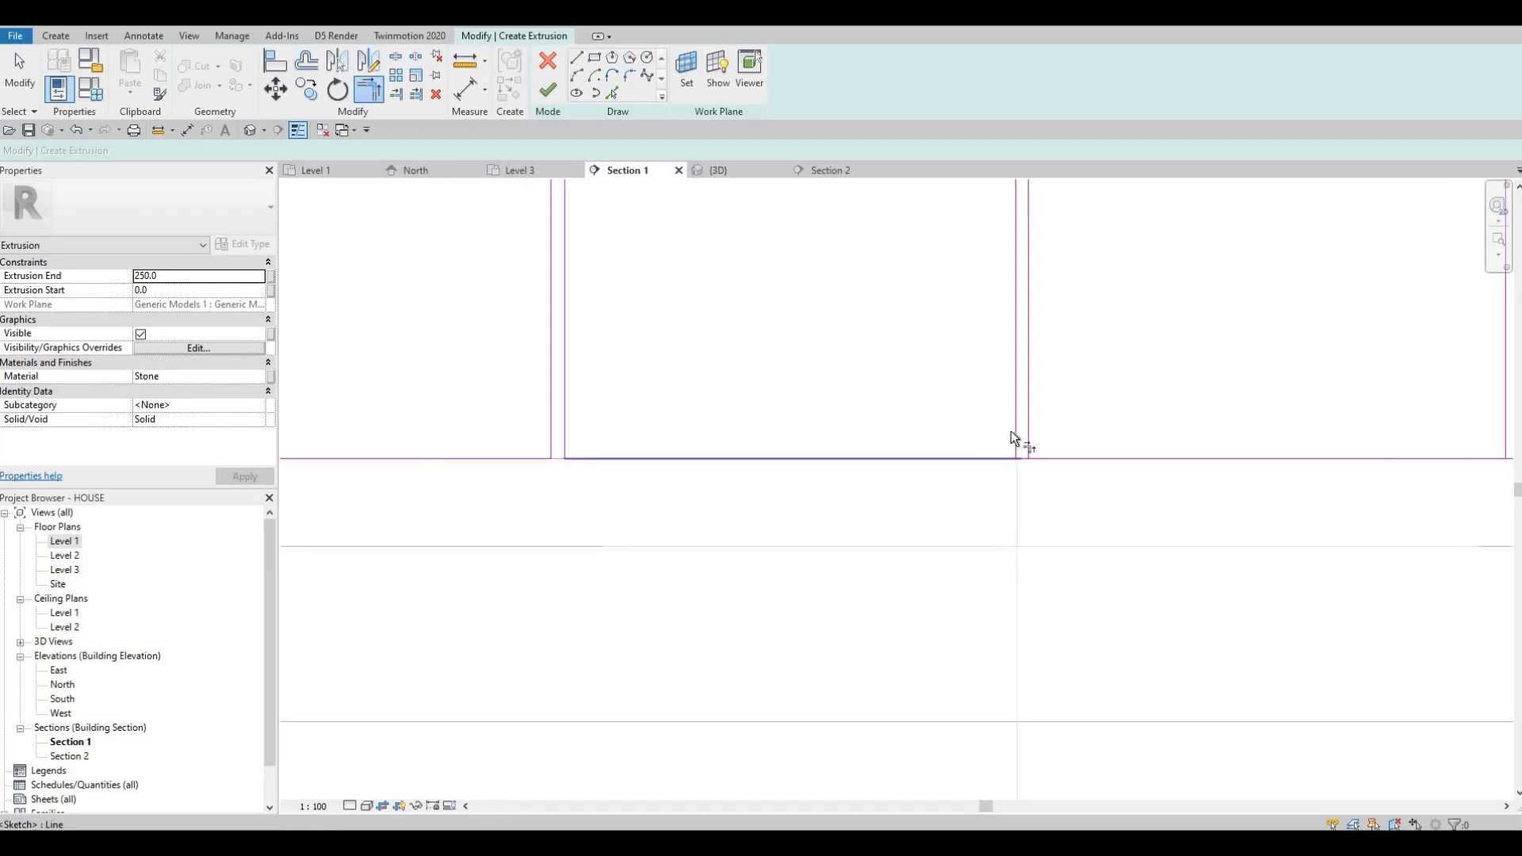
click(1050, 456)
scroll(1110, 444, down, 3)
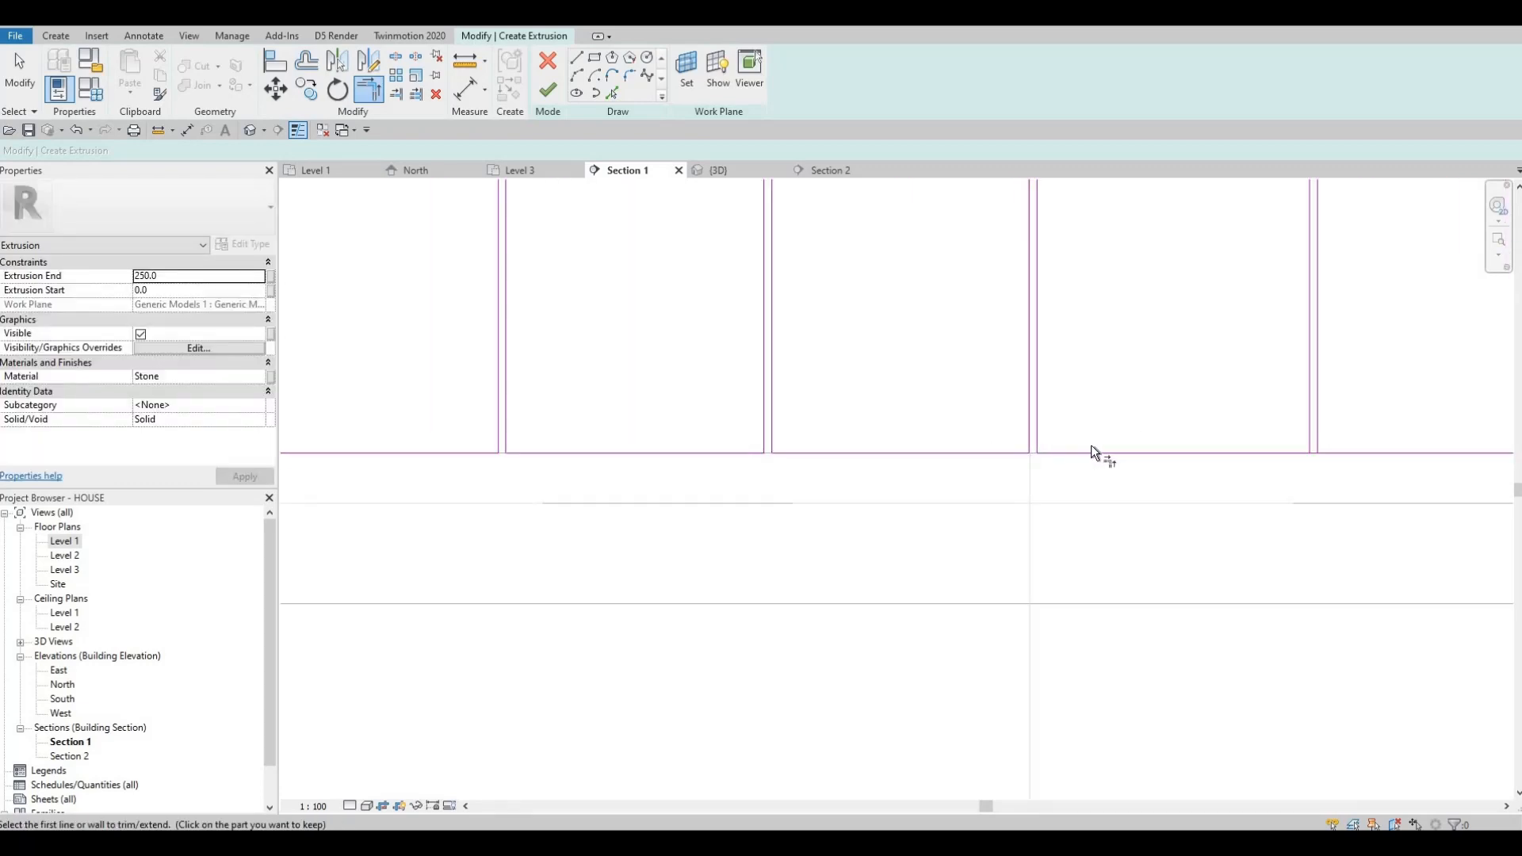
middle_drag(1306, 455, 1114, 464)
scroll(1115, 464, up, 3)
click(1116, 466)
click(1135, 443)
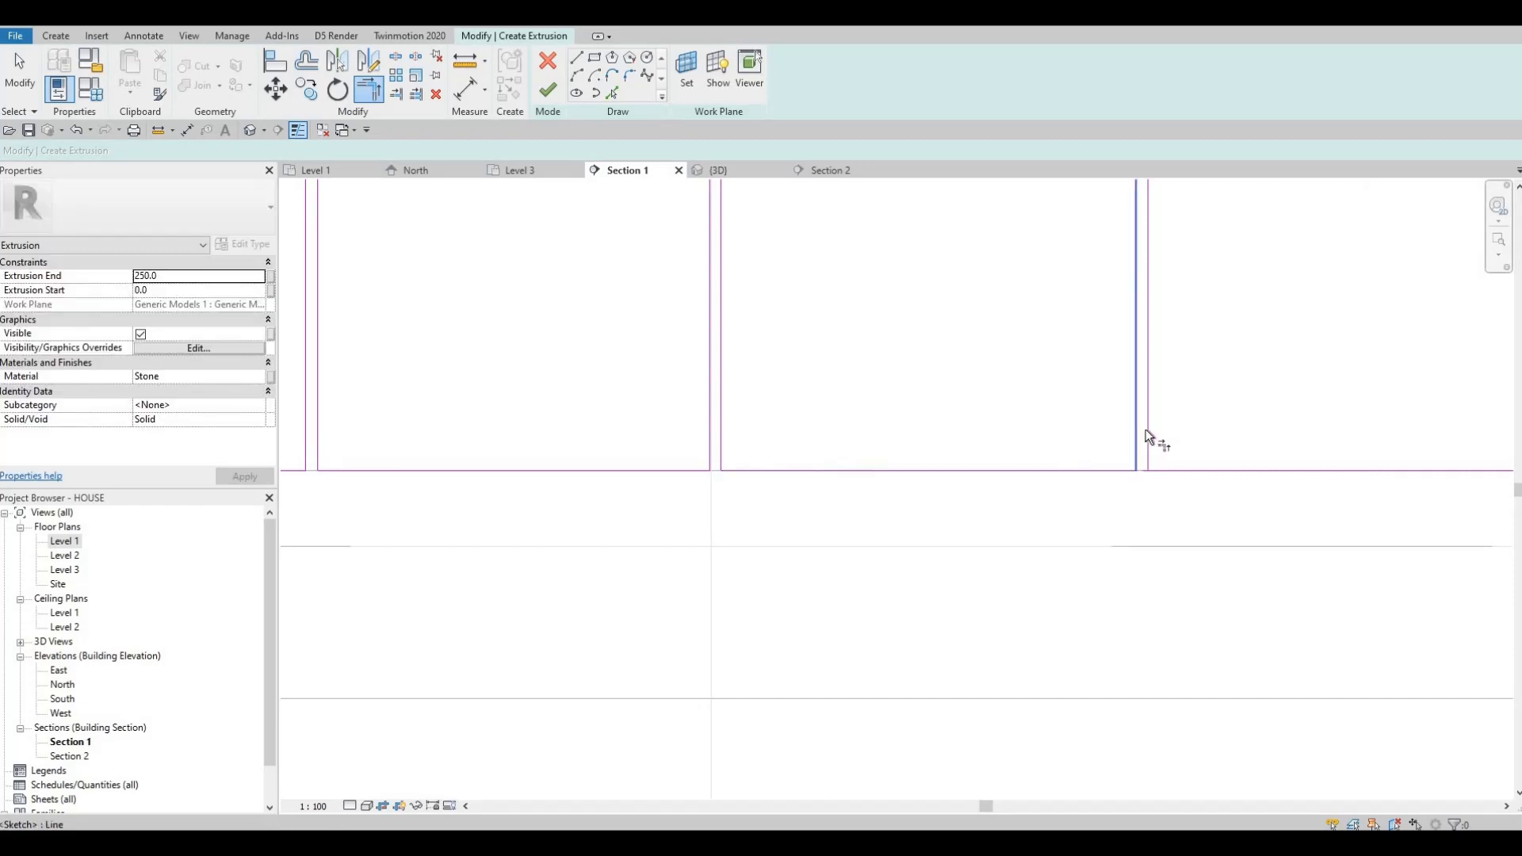
click(1172, 467)
scroll(1116, 370, down, 2)
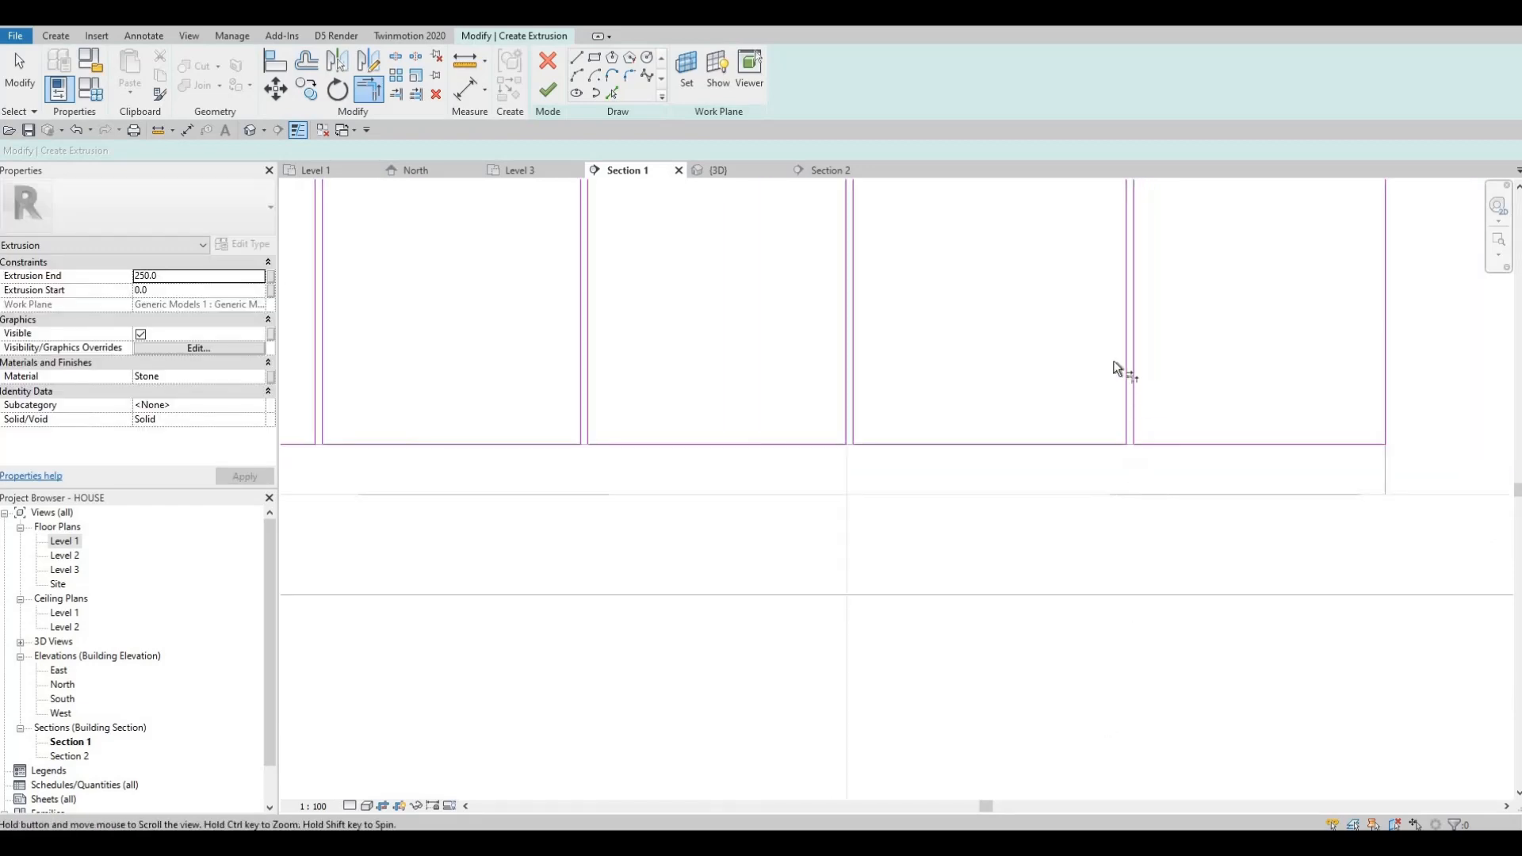
Trim the top edge segments to the door sides at the two rightmost gaps
middle_drag(1114, 368, 1080, 686)
scroll(1109, 382, up, 2)
click(1081, 355)
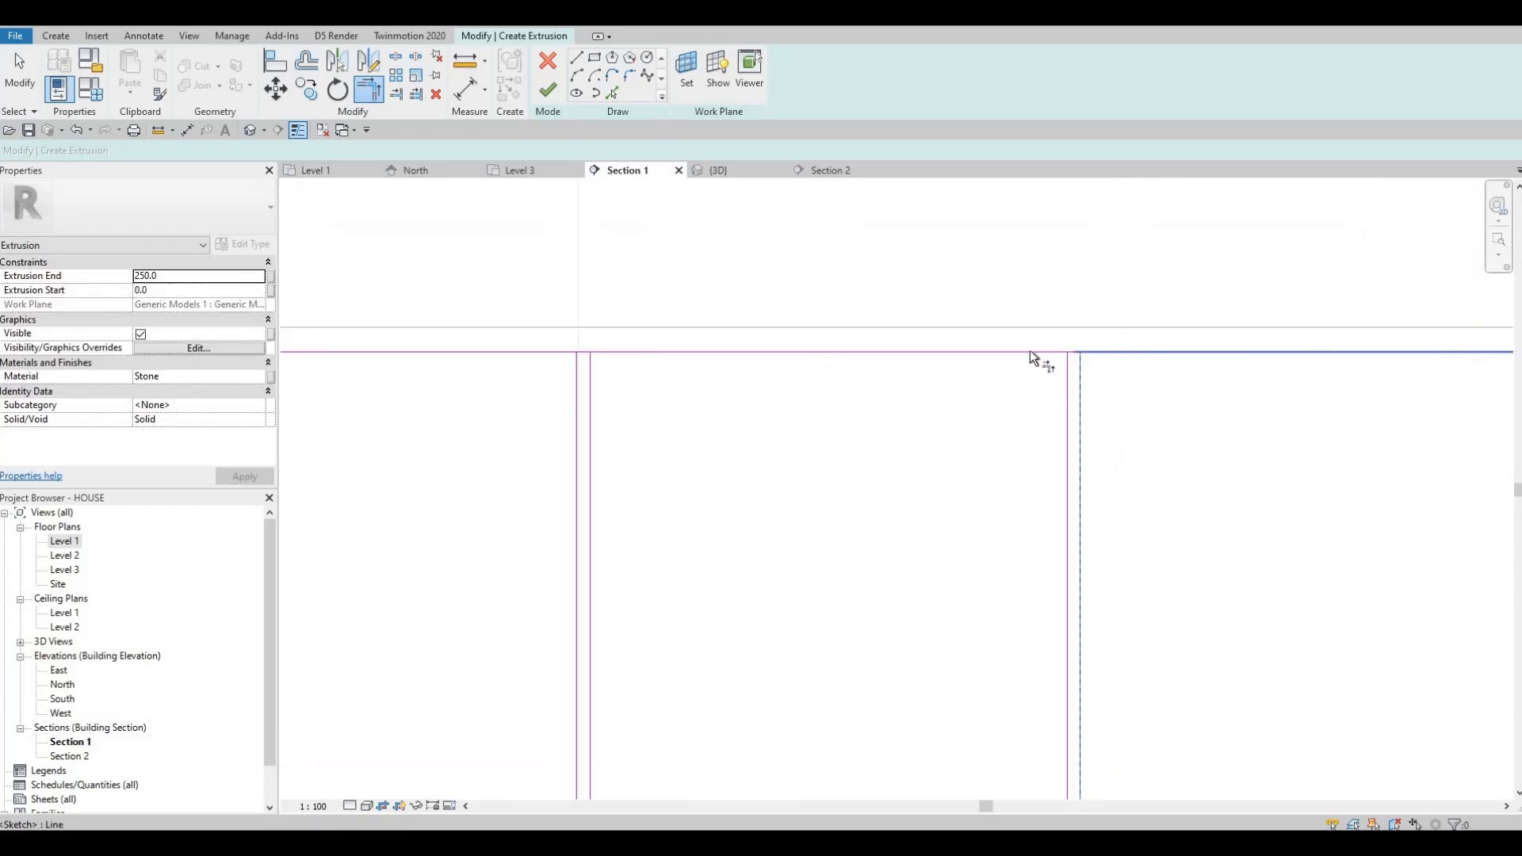
click(1031, 351)
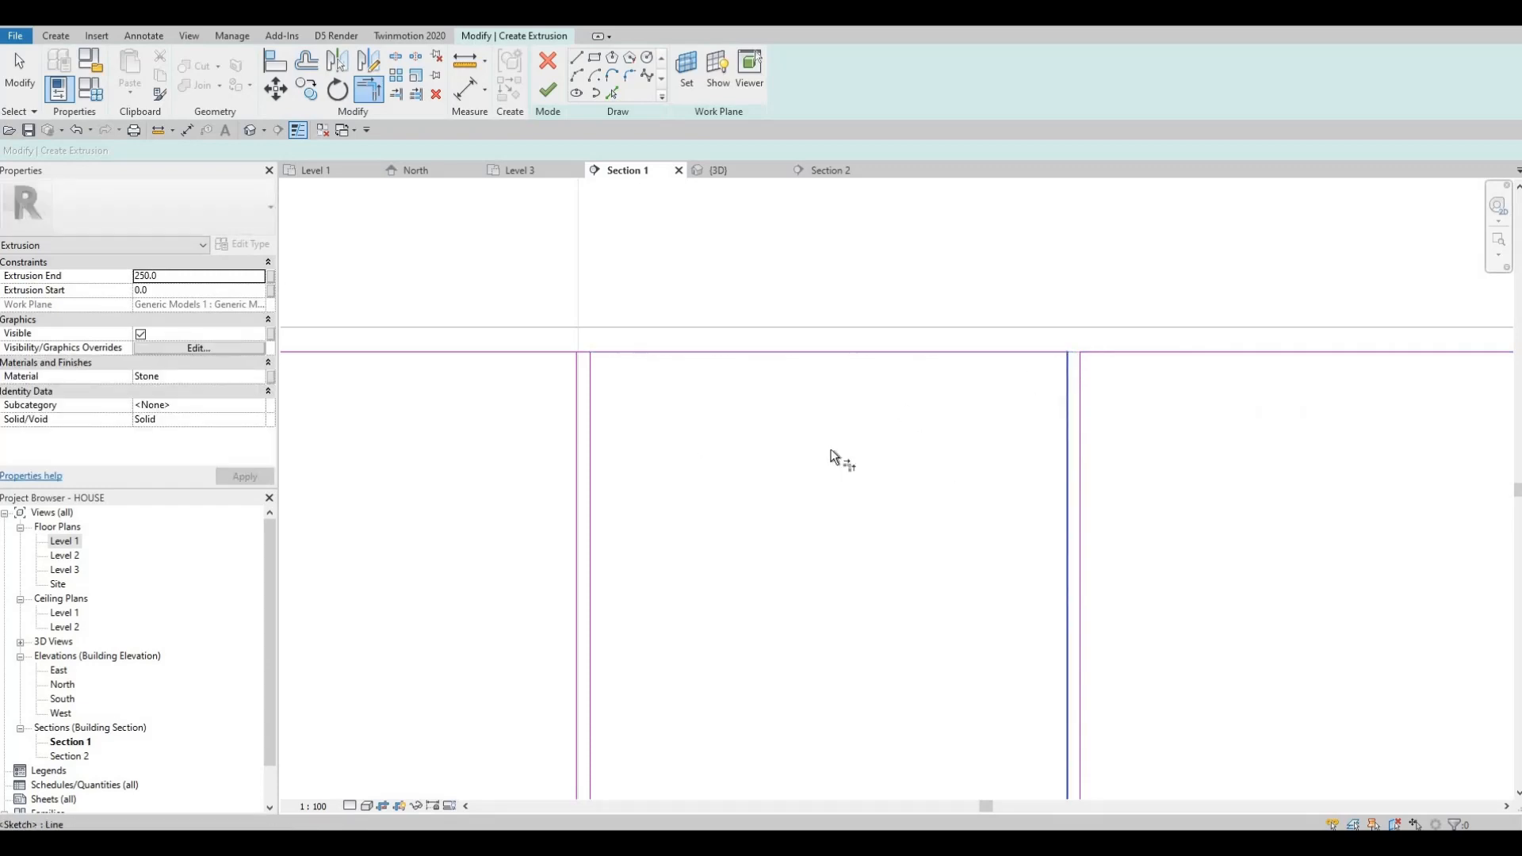
middle_drag(593, 396, 872, 434)
click(872, 433)
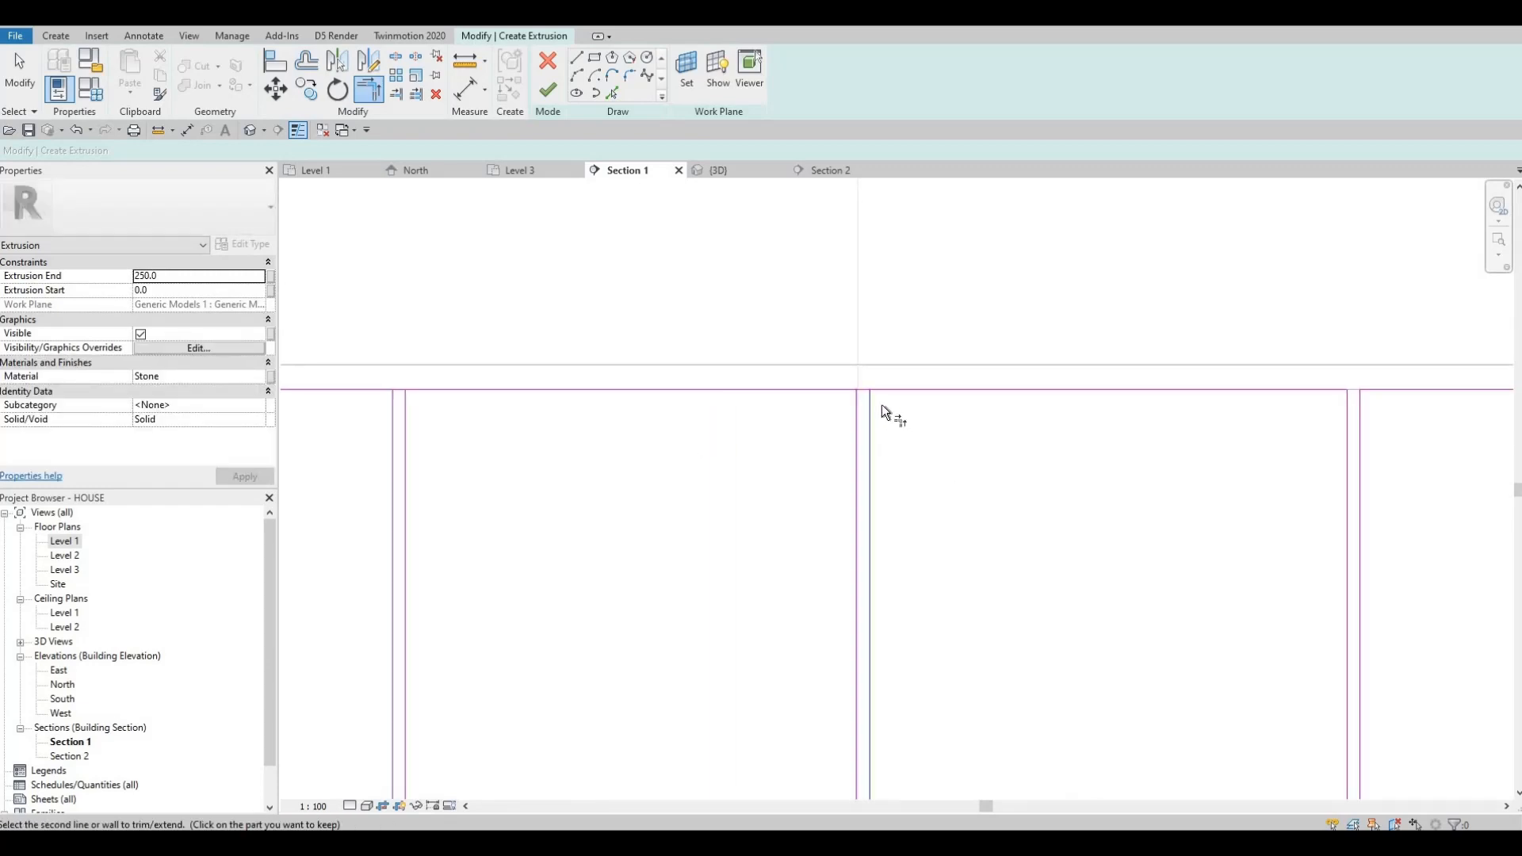
click(897, 389)
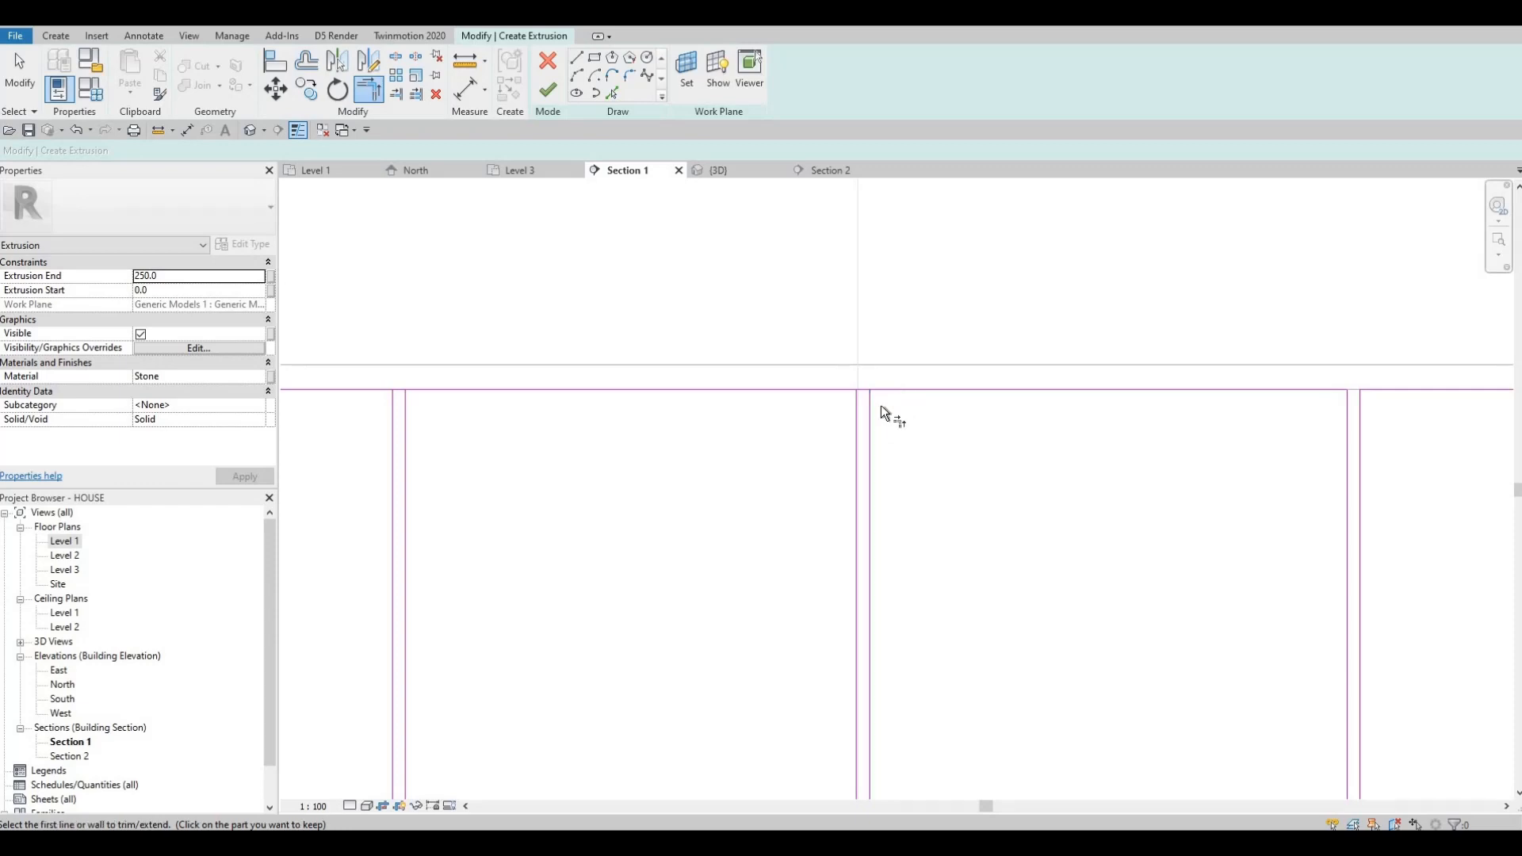
click(835, 390)
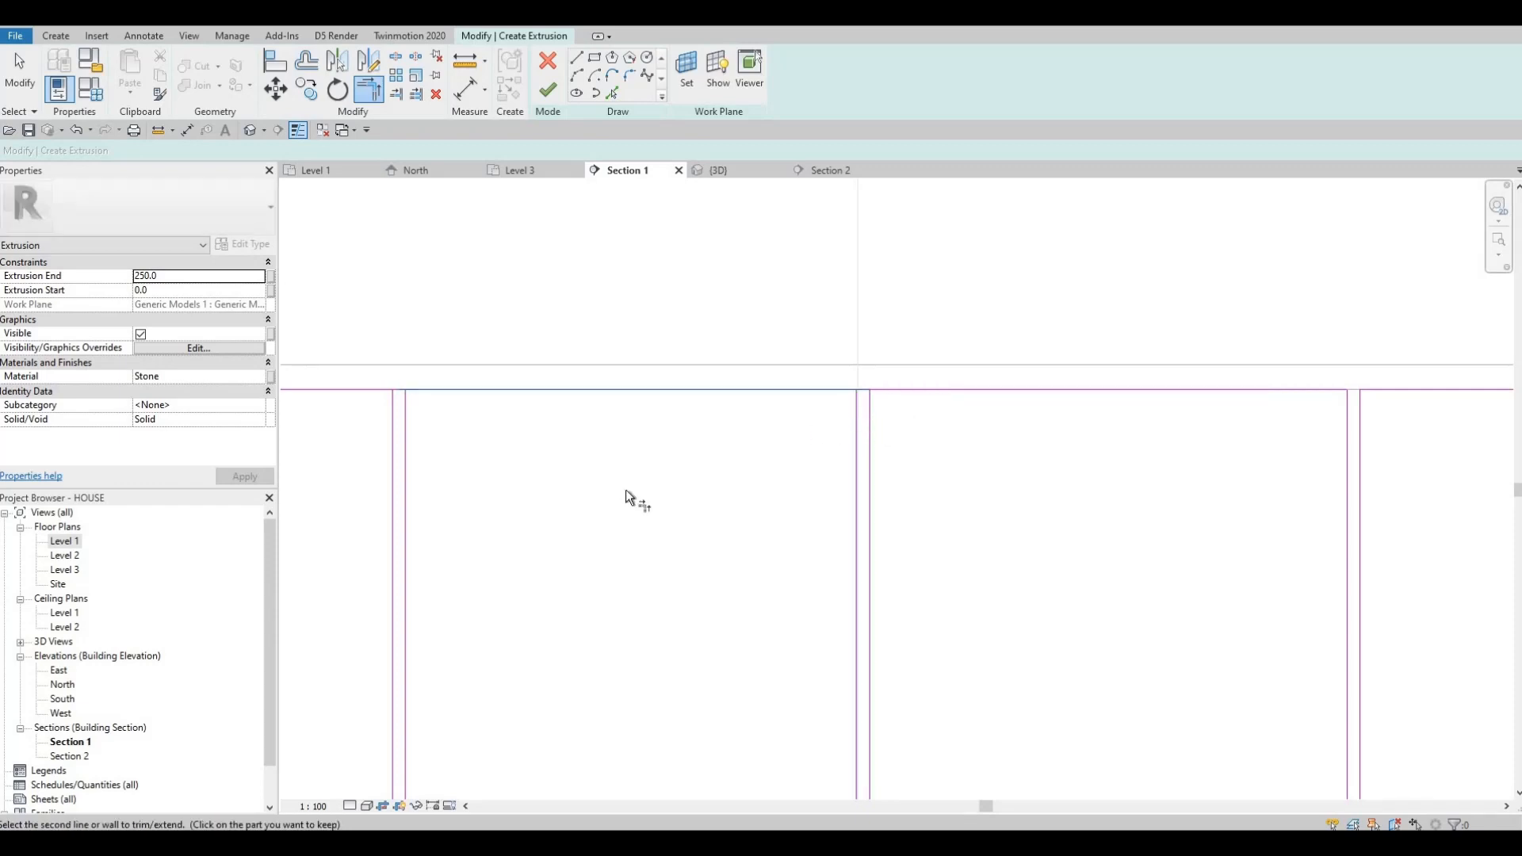
click(859, 416)
Trim the top edge segments to the door sides at the second and third gaps from the left
middle_drag(626, 491, 1121, 530)
click(1095, 443)
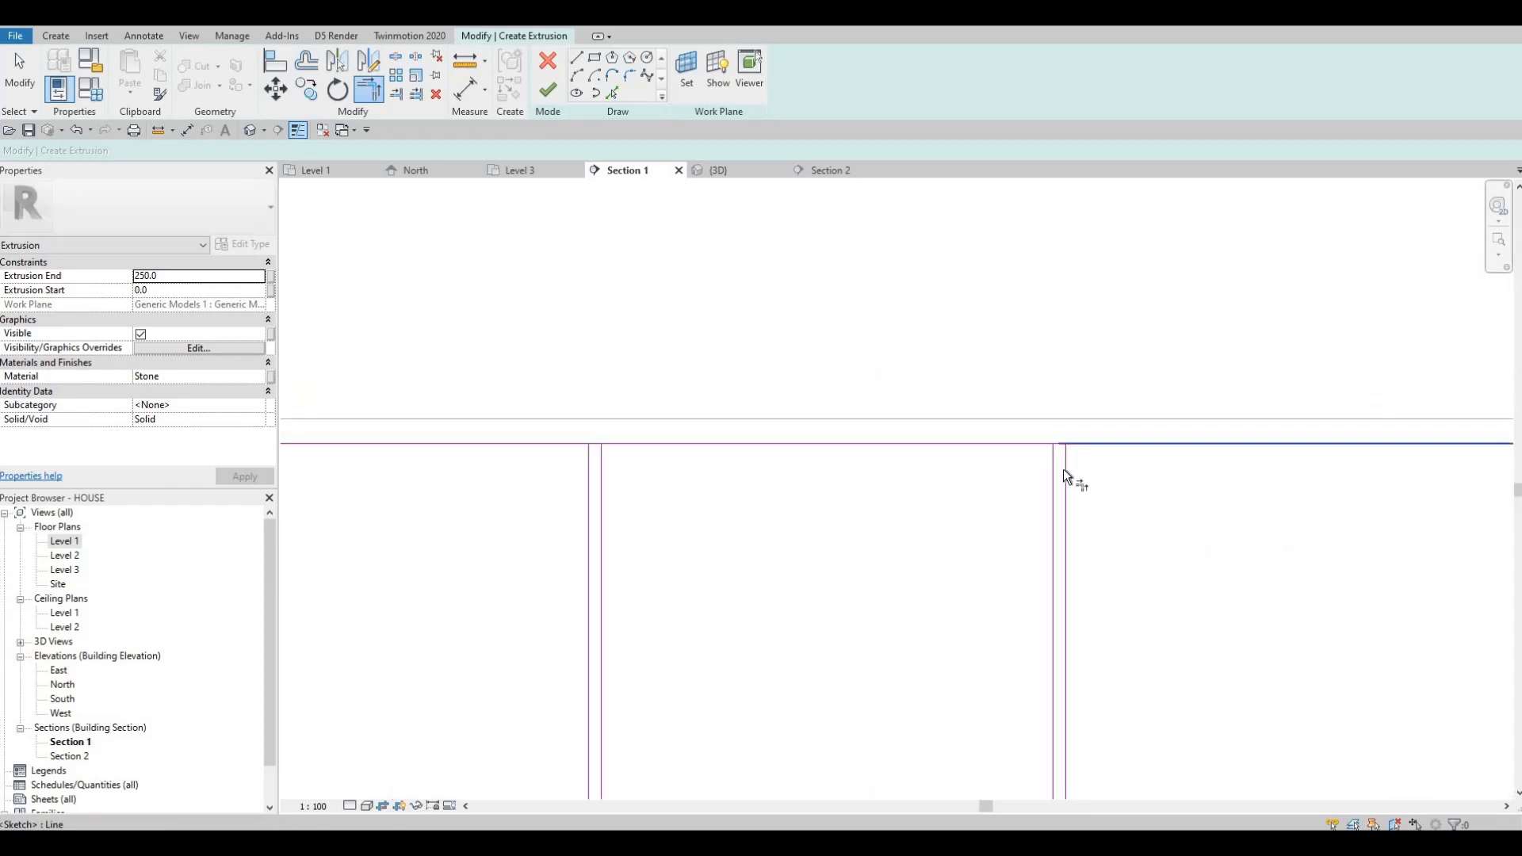
click(1063, 469)
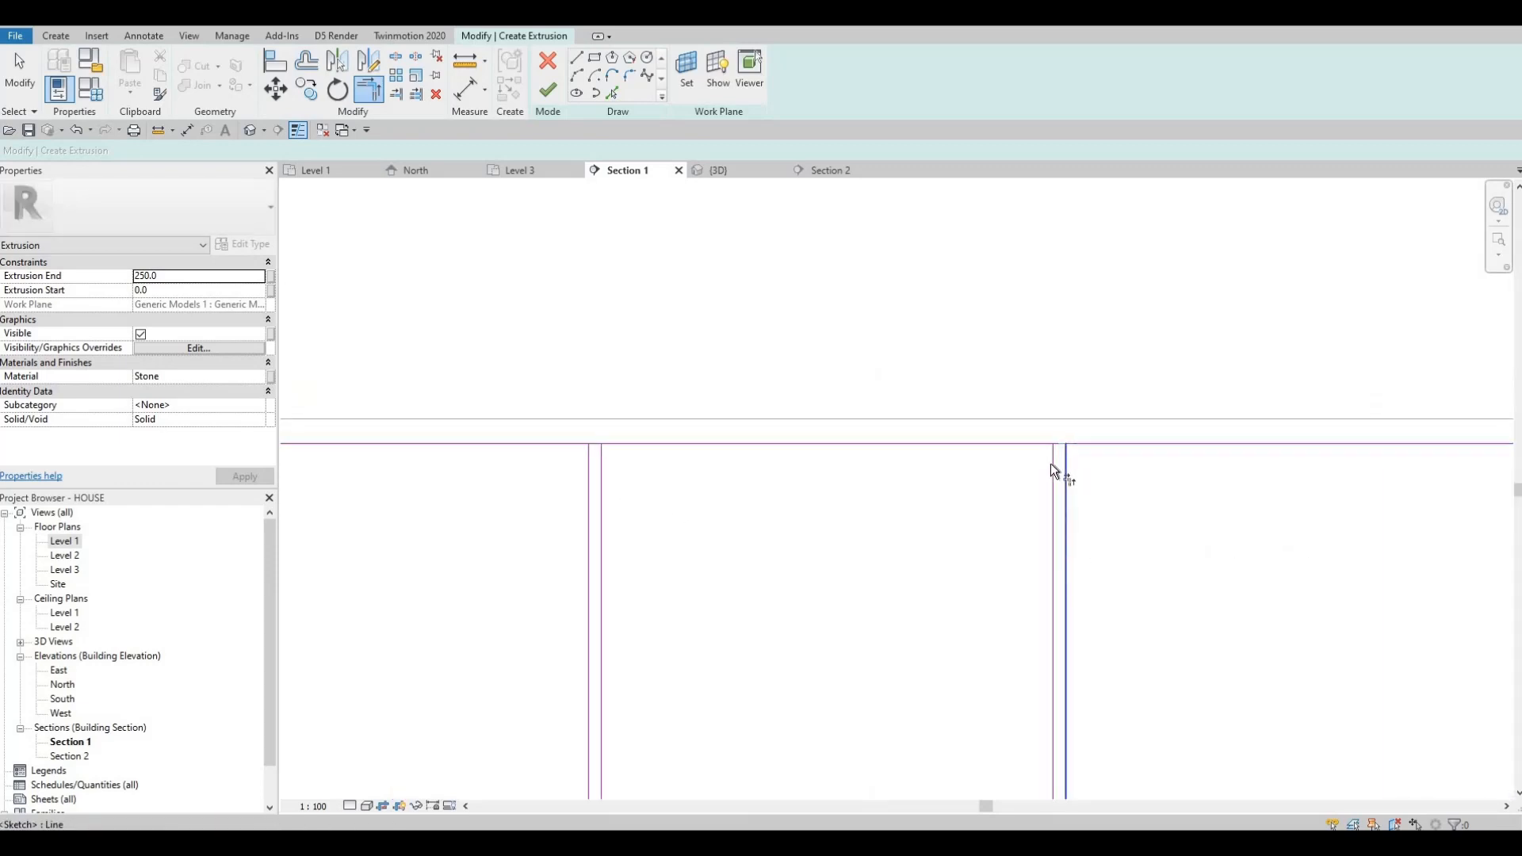
click(605, 443)
click(606, 443)
click(599, 464)
click(586, 464)
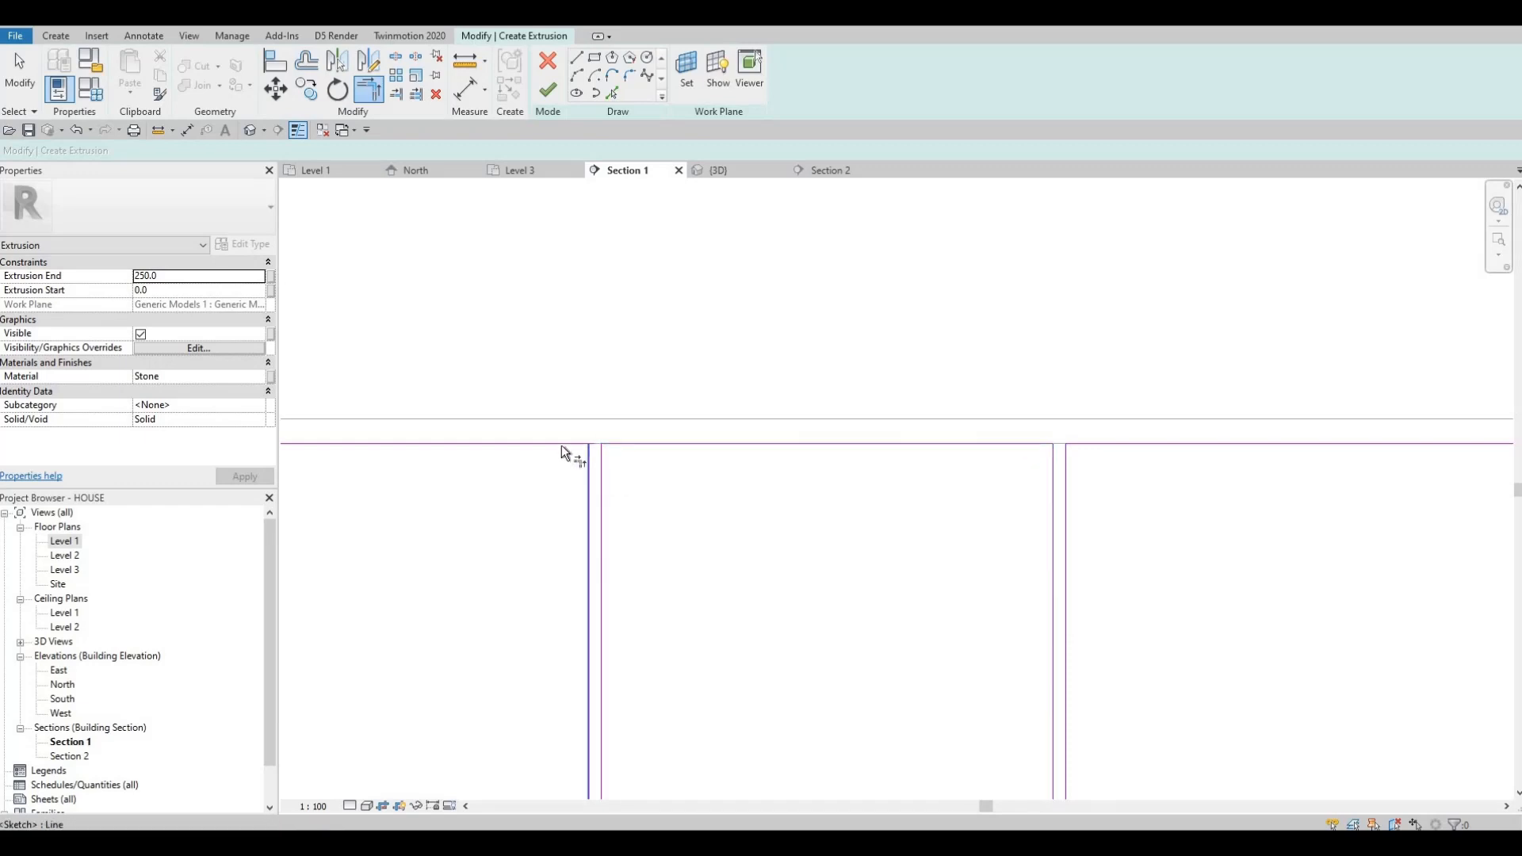
click(561, 445)
Trim the top edge segment to the first door's side at the leftmost gap
scroll(682, 428, down, 3)
middle_drag(305, 453, 666, 429)
scroll(699, 405, up, 2)
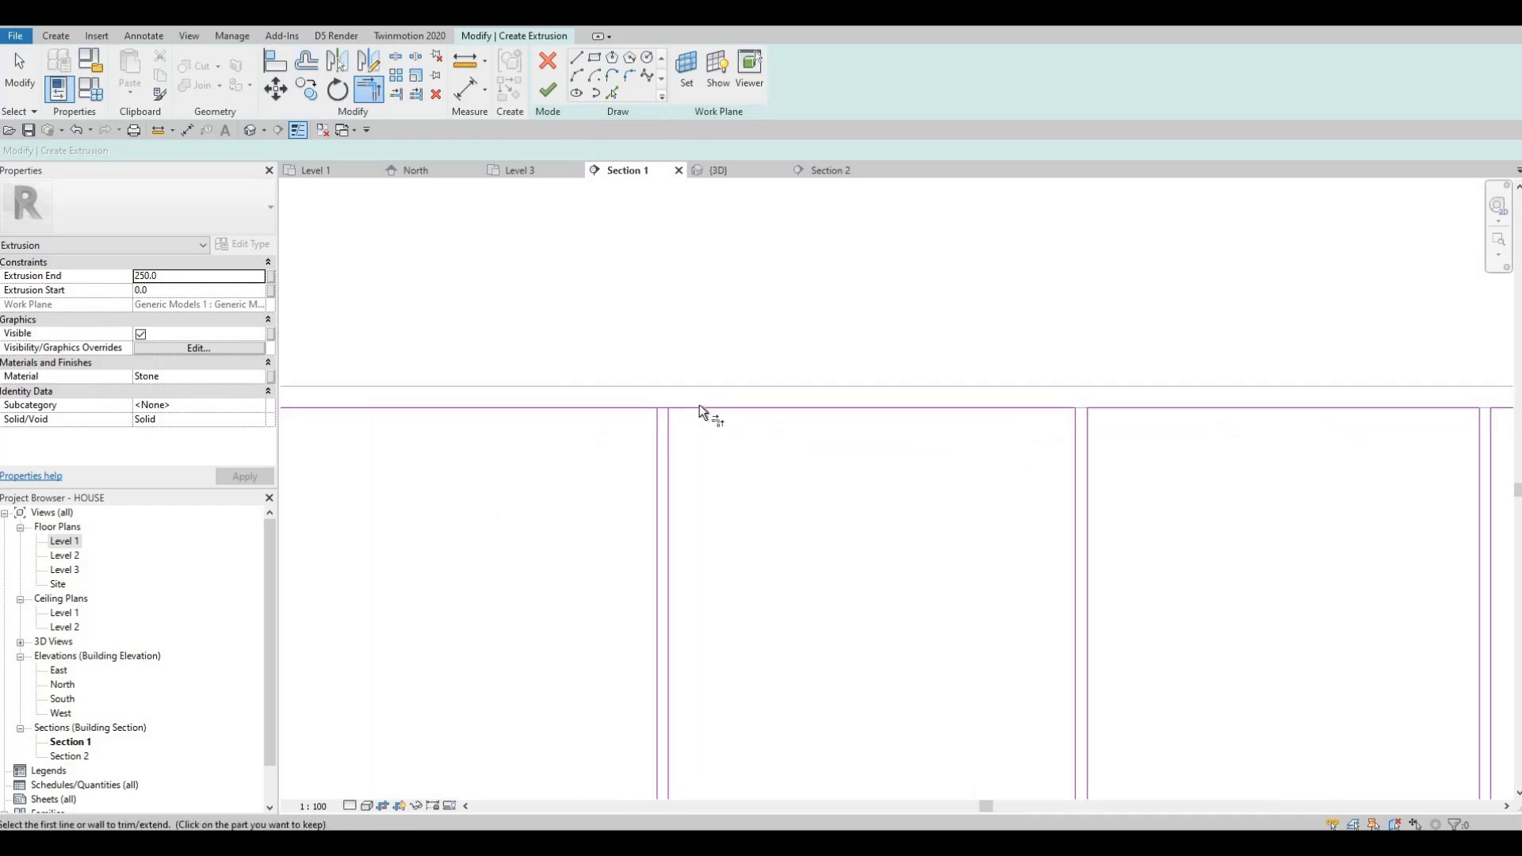
click(639, 409)
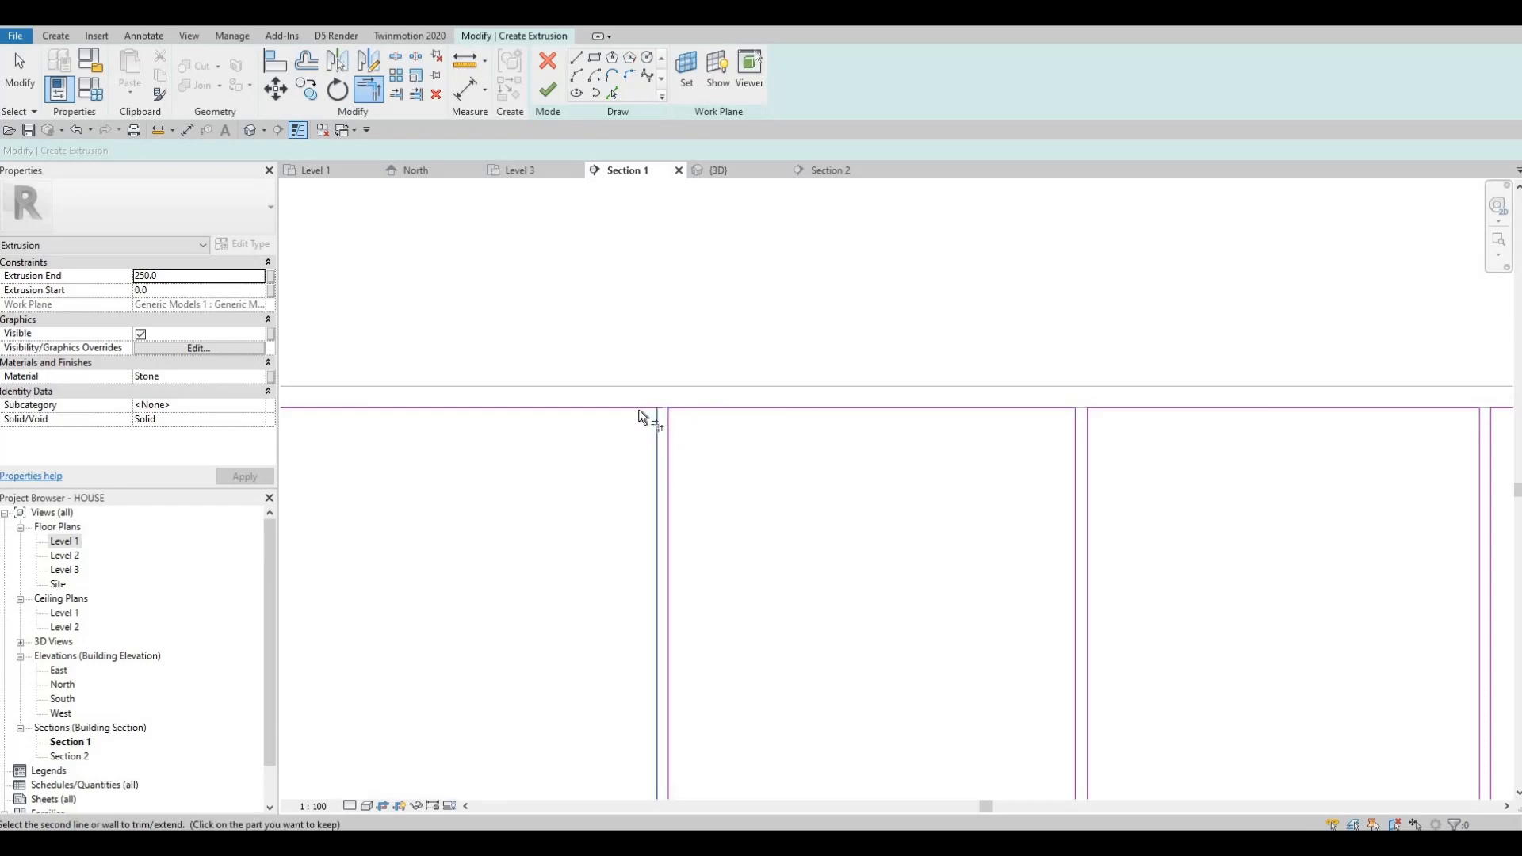
click(639, 409)
Finish the six-door extrusion sketch and switch to the 3D view
scroll(725, 476, down, 4)
middle_drag(593, 498, 632, 465)
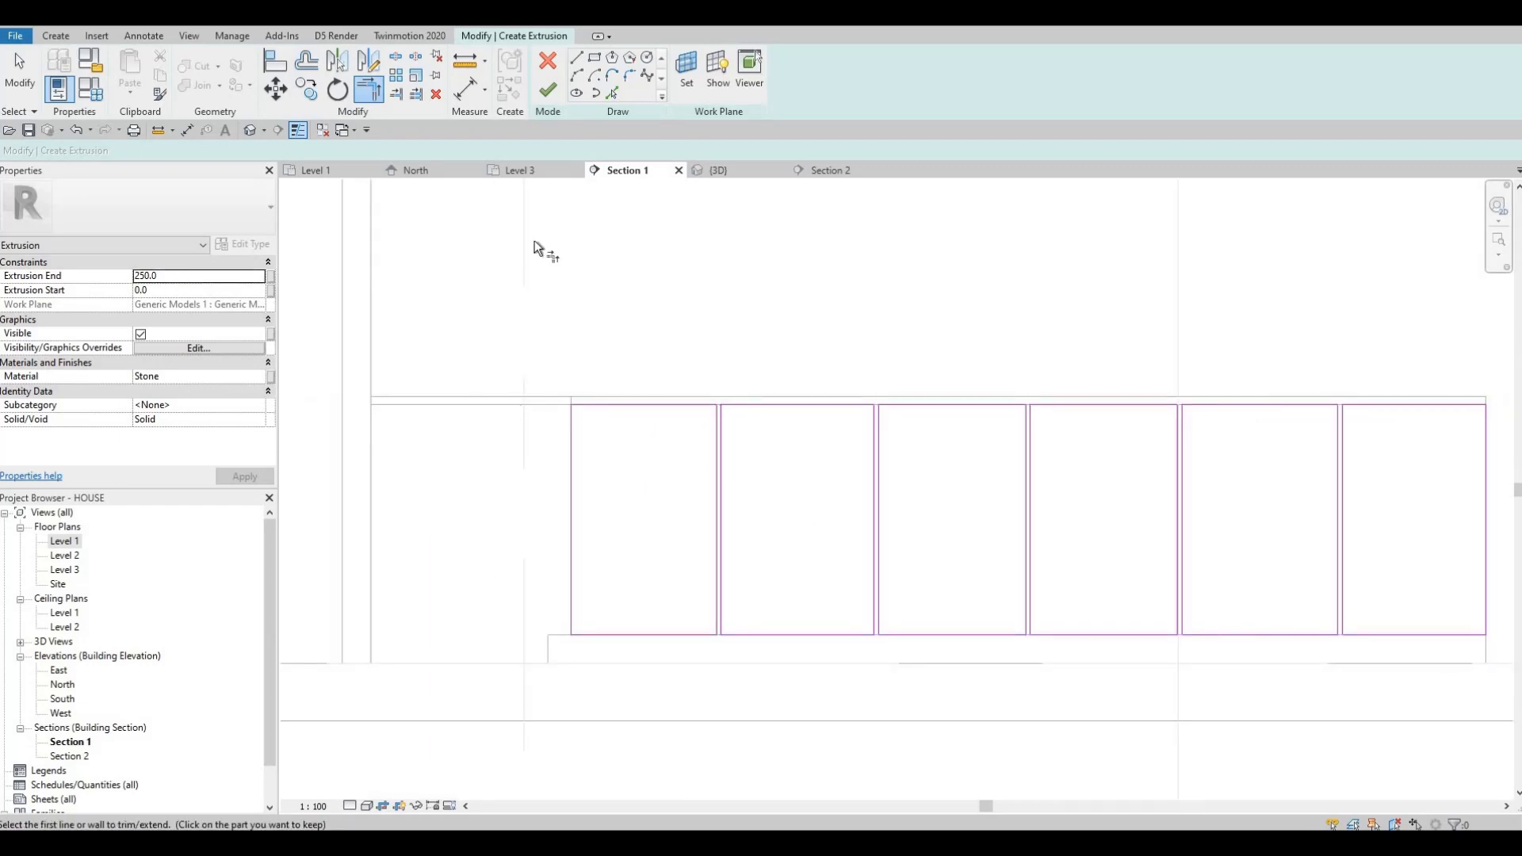
middle_drag(534, 241, 432, 188)
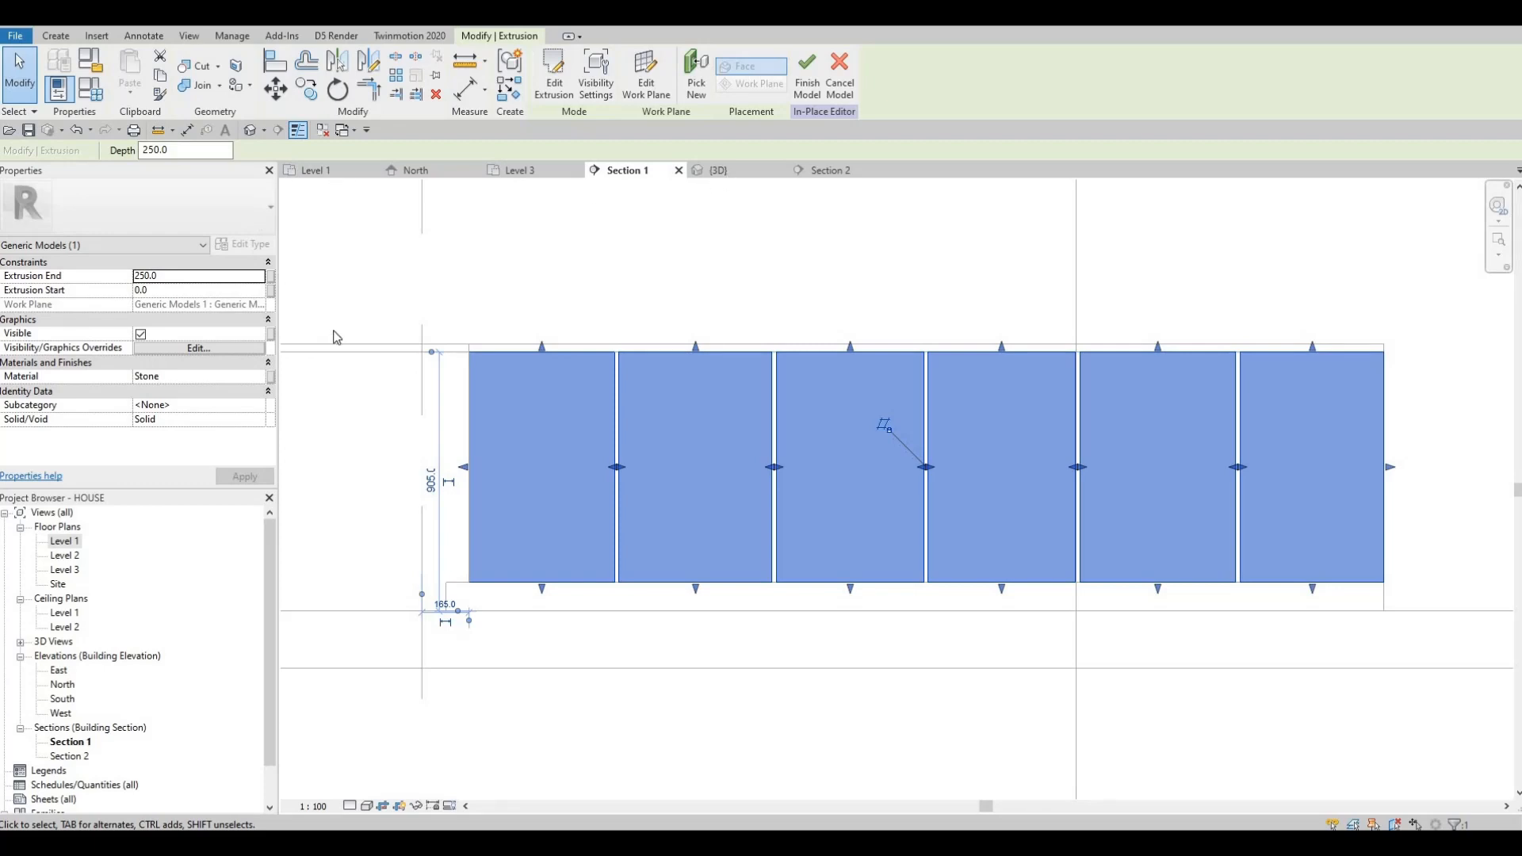
key(ctrl+Tab)
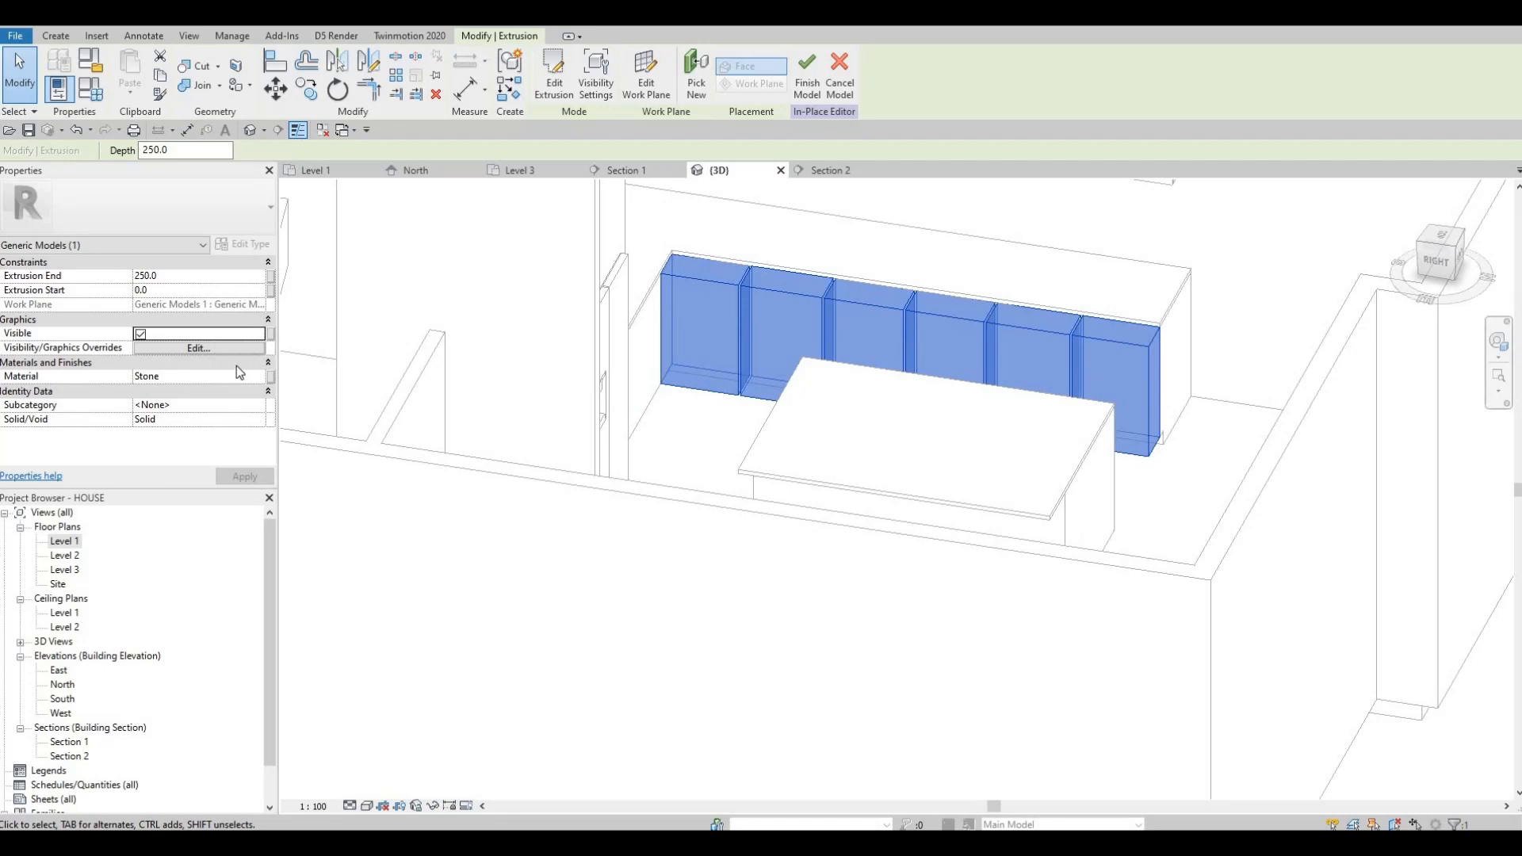
Open the material choices for the six base cabinet doors and show the Plastic category of the AEC Materials library
click(264, 378)
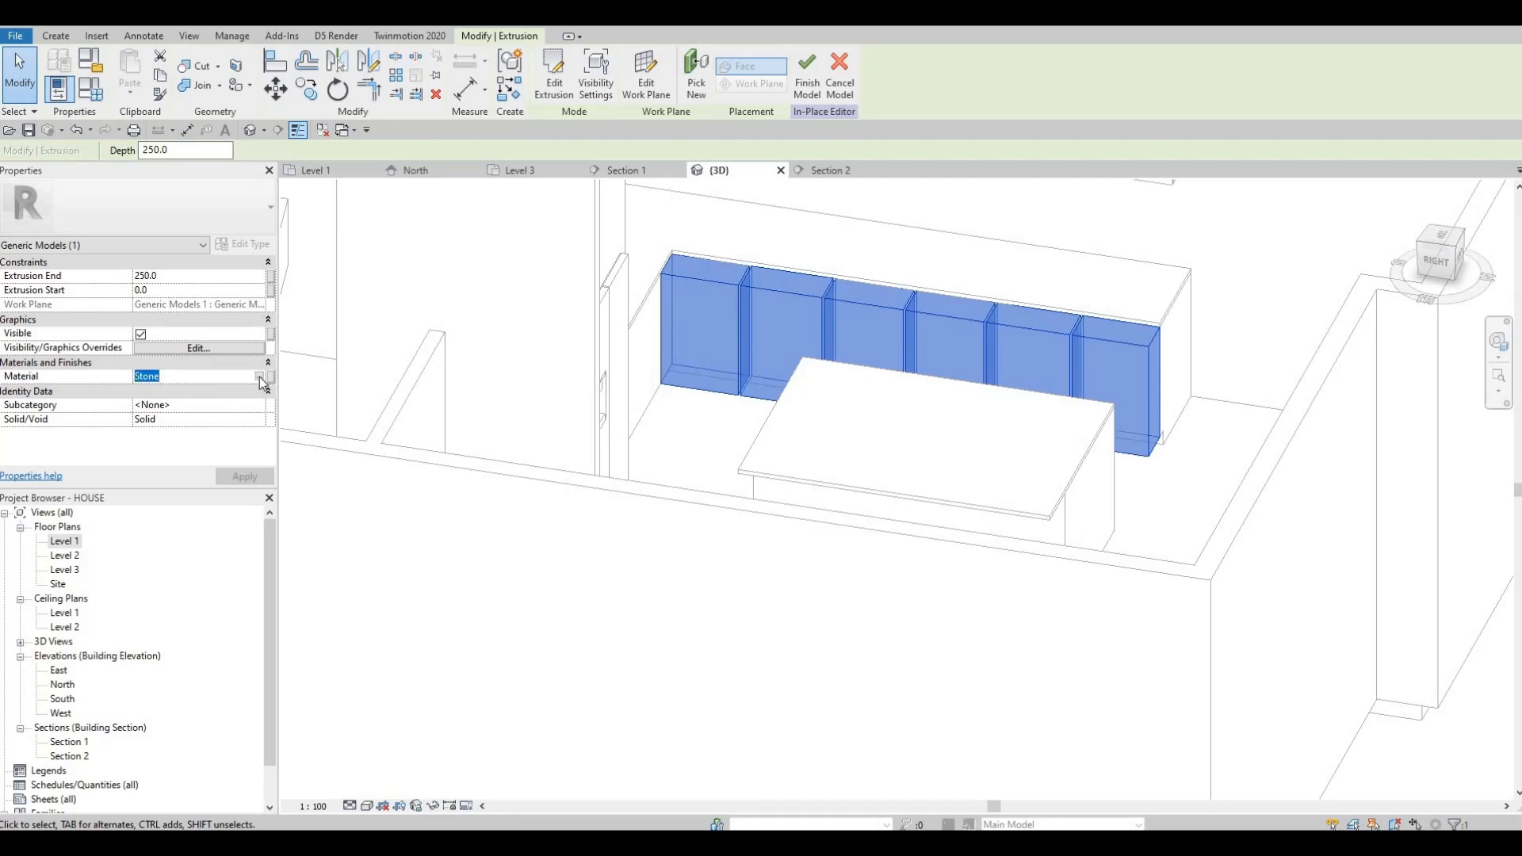
click(260, 376)
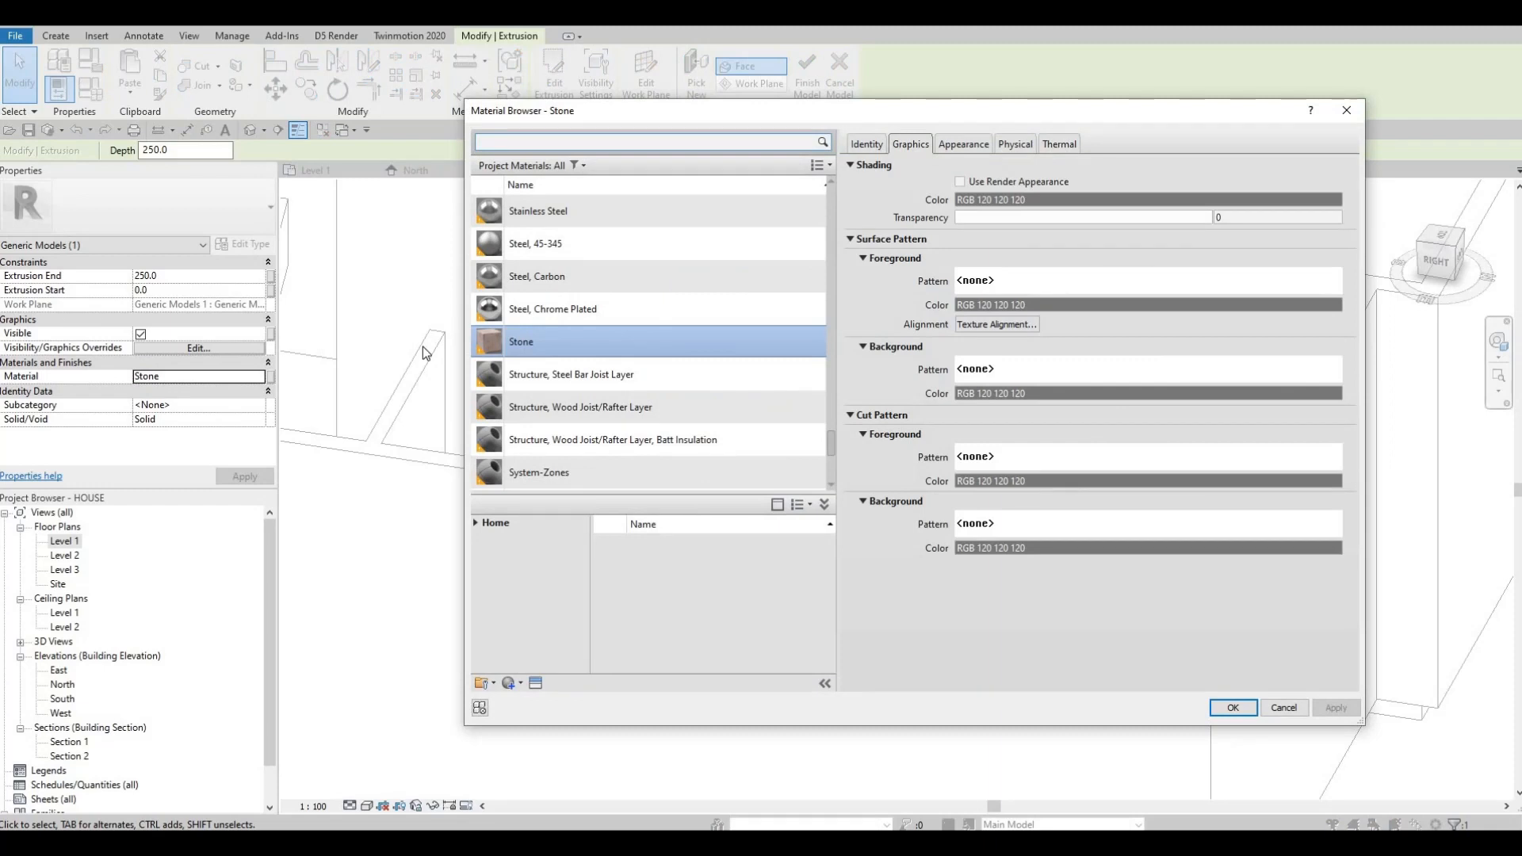
click(476, 524)
click(483, 553)
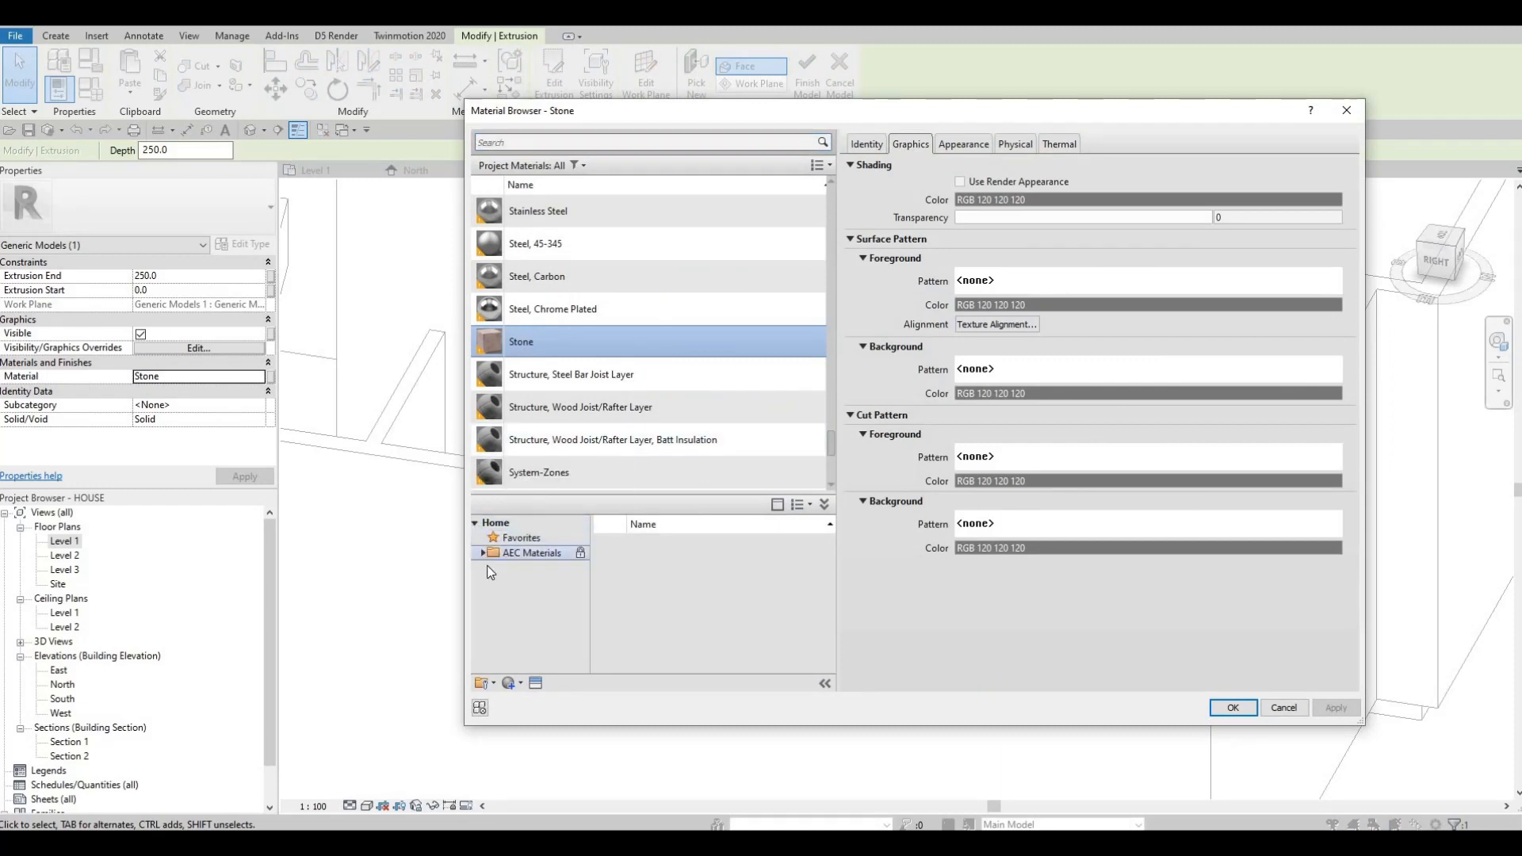
scroll(501, 613, down, 4)
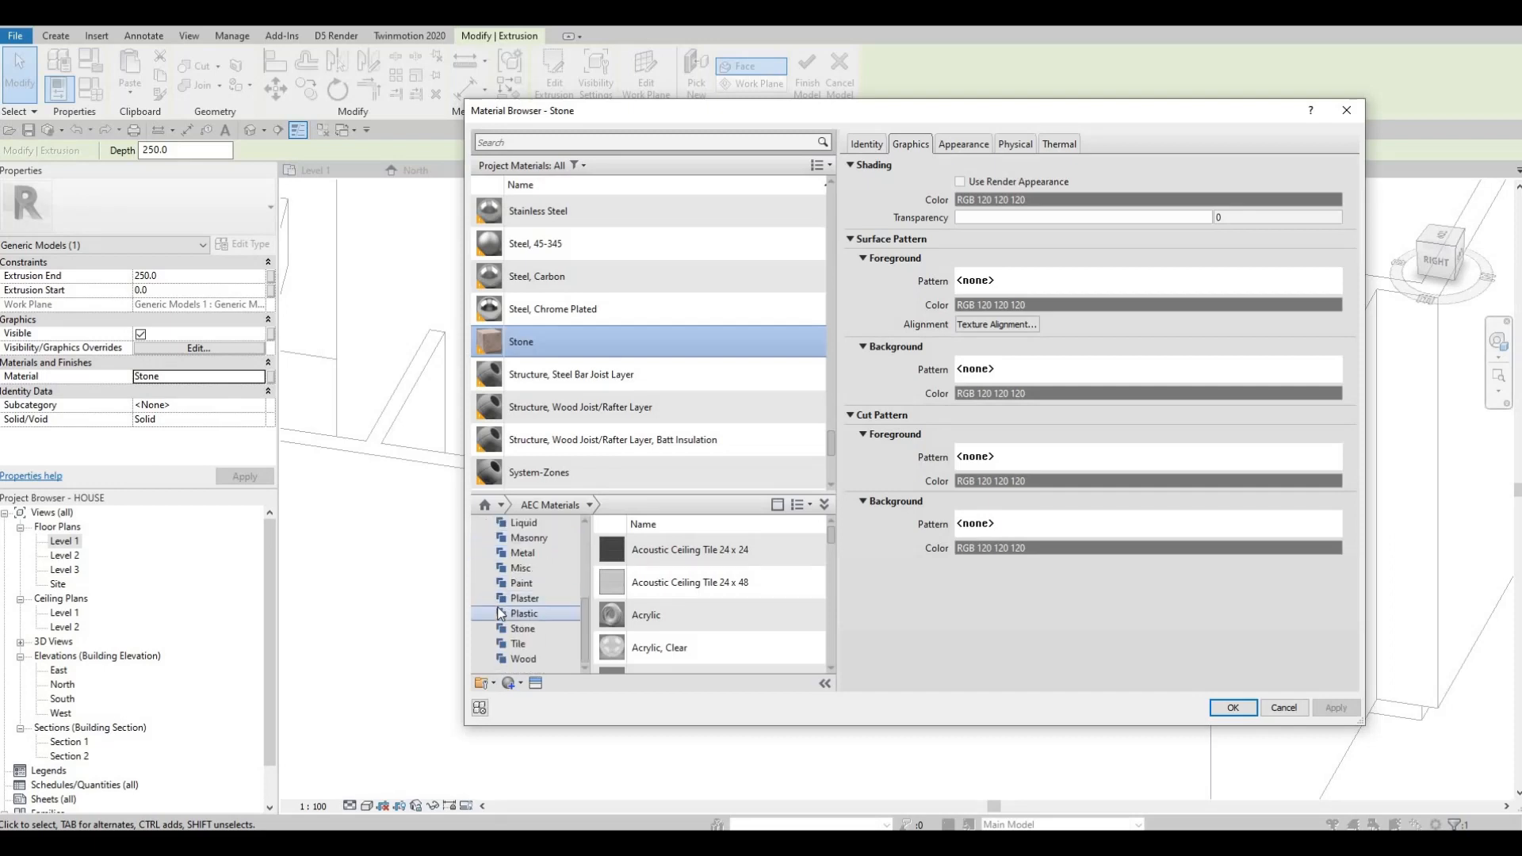
click(541, 595)
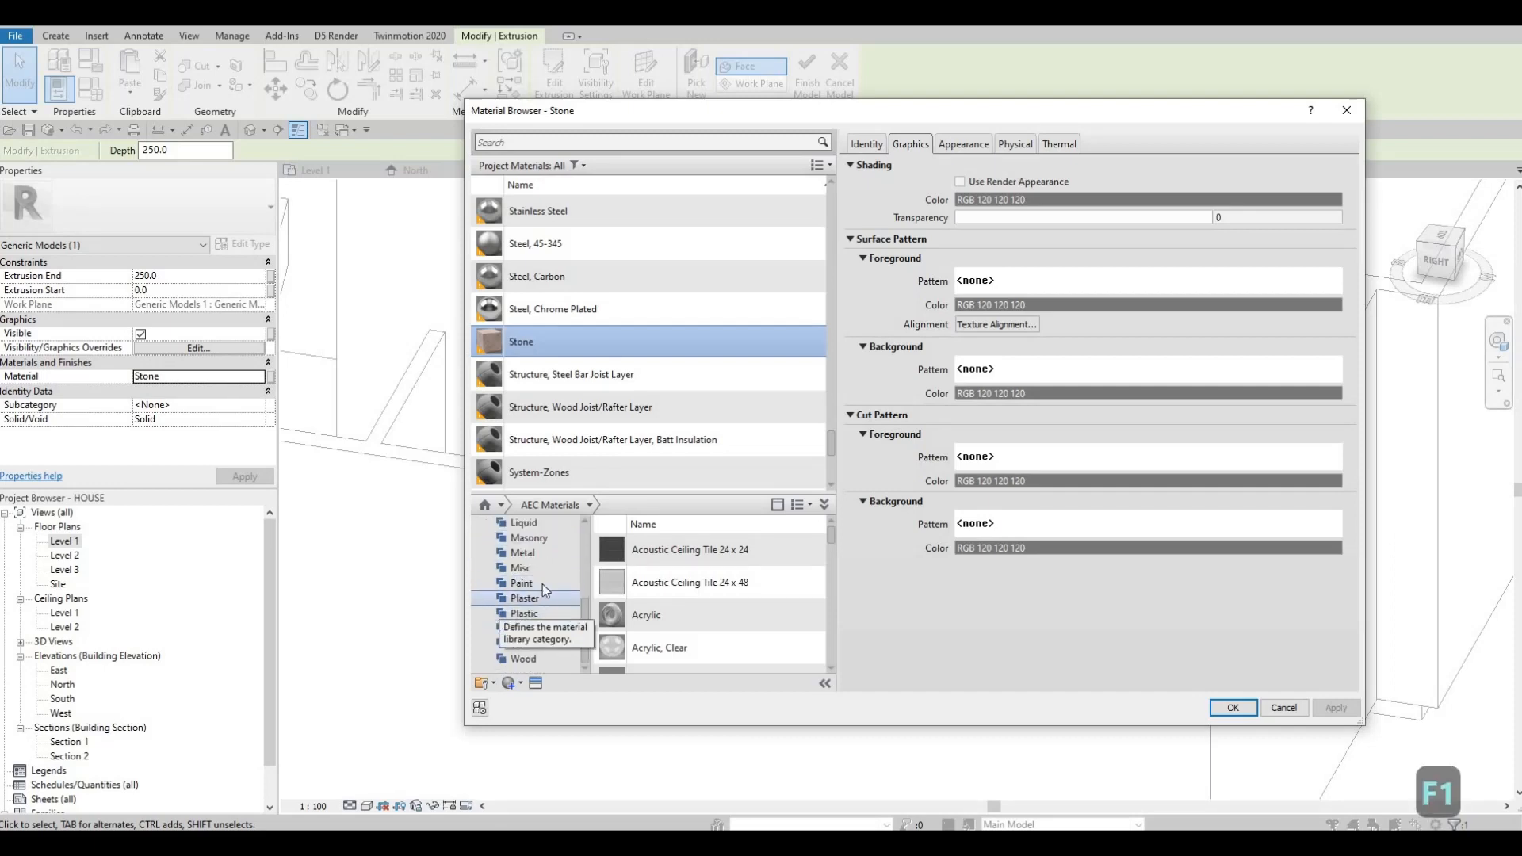
key(Up)
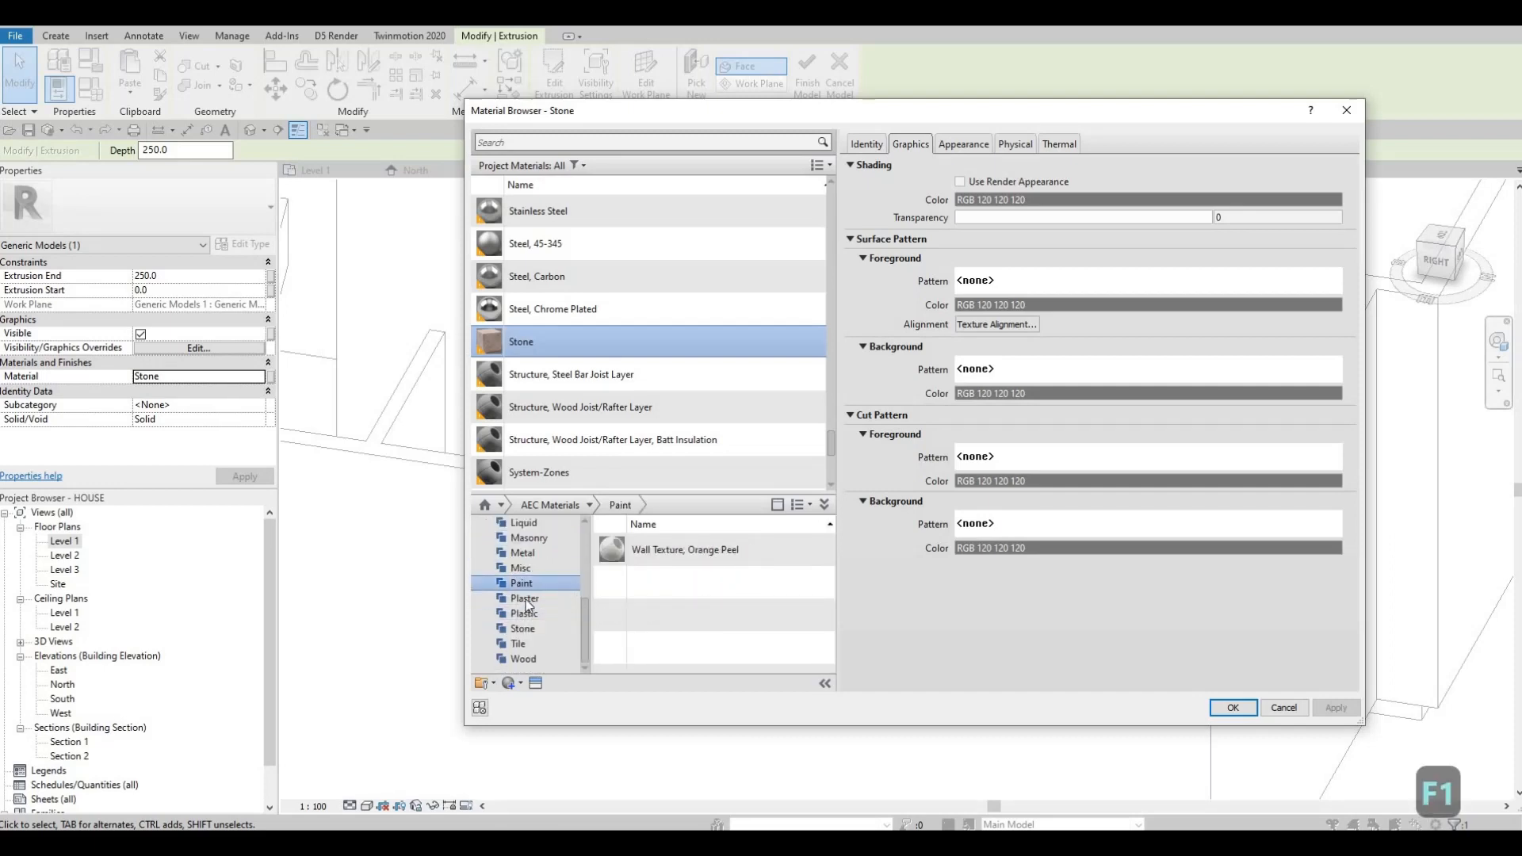
key(Up)
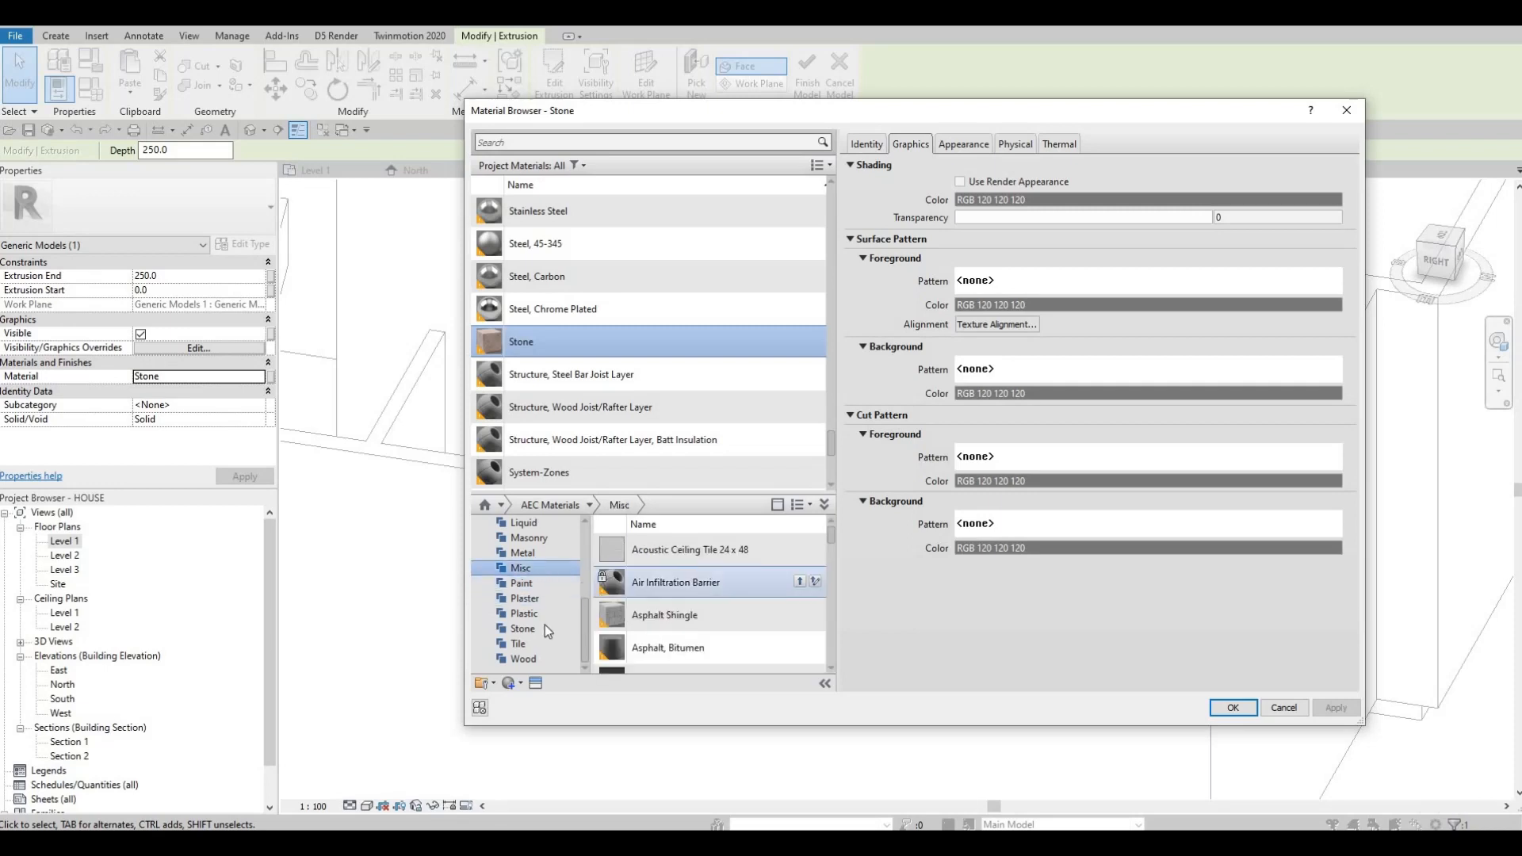
click(524, 614)
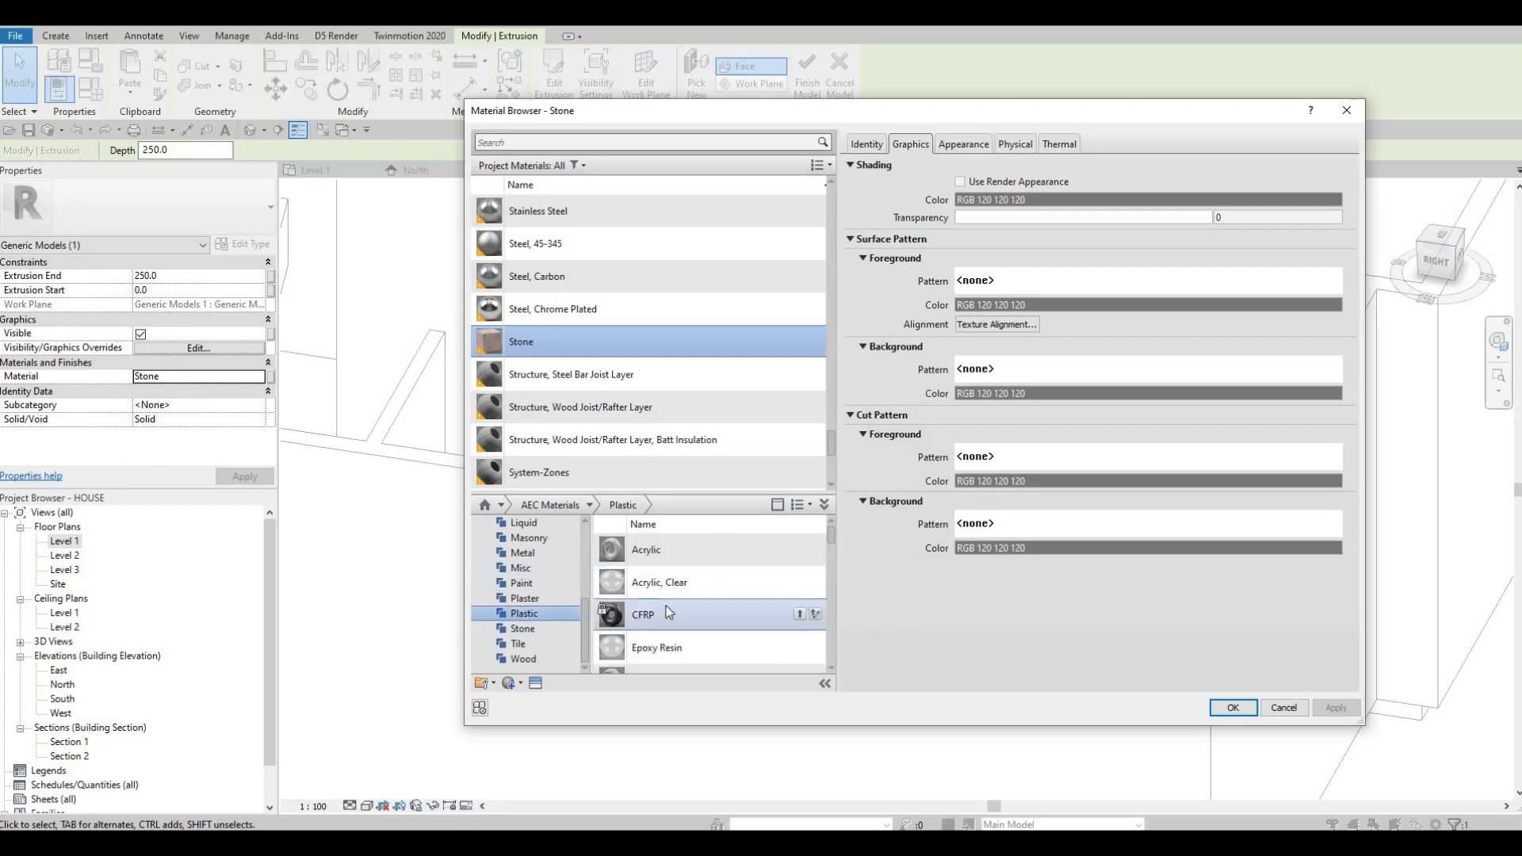
Assign the Phenolic Resin material to the six-door base cabinet extrusion
scroll(654, 641, down, 2)
scroll(654, 641, down, 3)
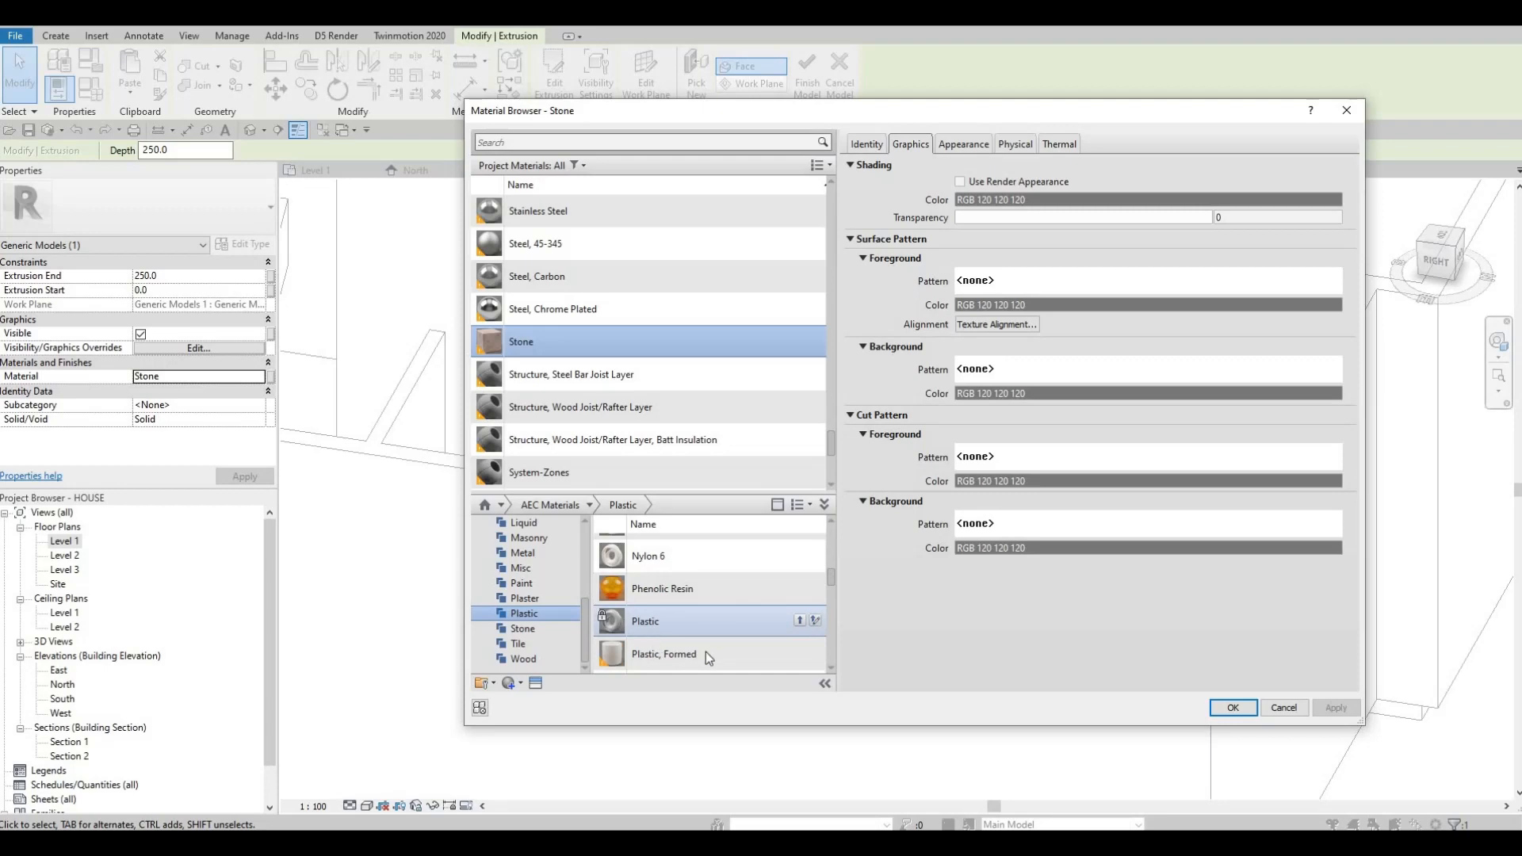
scroll(750, 642, up, 2)
scroll(717, 644, down, 2)
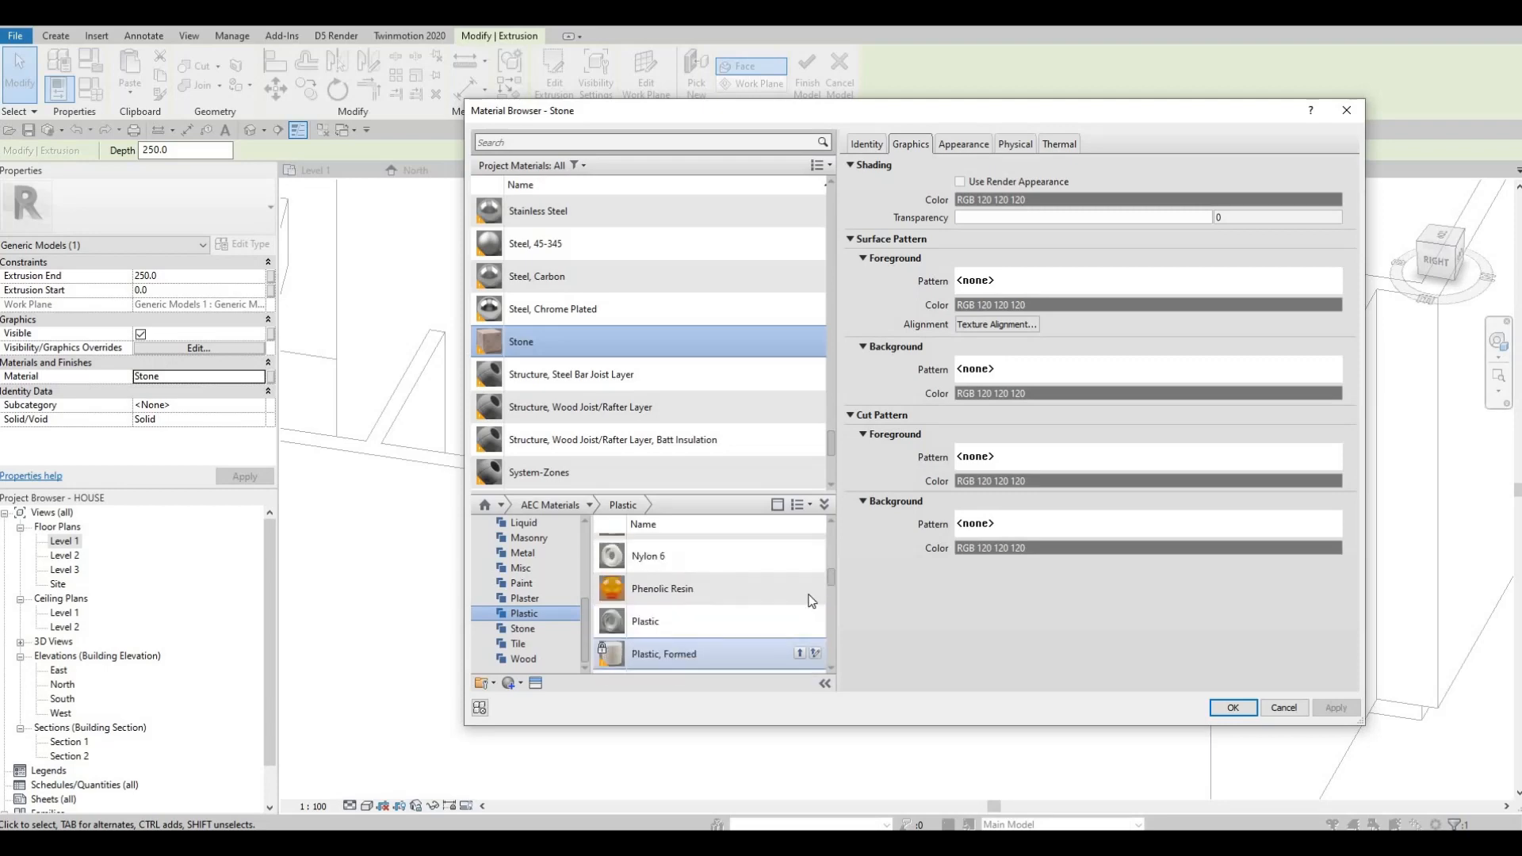
double_click(703, 601)
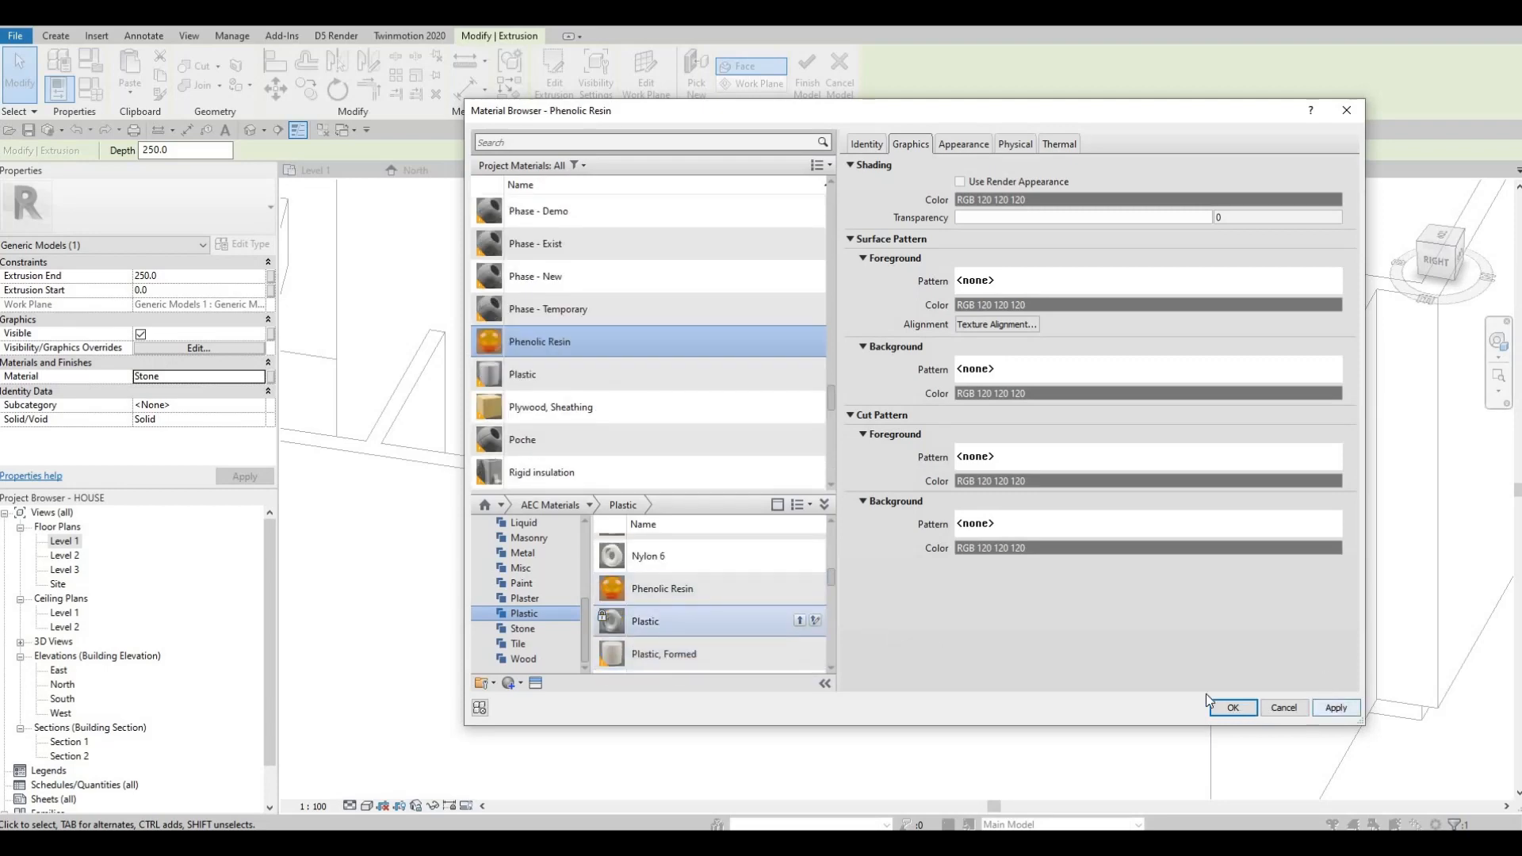
click(1232, 707)
Reduce the base door extrusion's depth to about 22.8 mm and finish the in-place model
shift+middle_drag(941, 524, 911, 349)
scroll(889, 380, up, 2)
scroll(878, 374, up, 1)
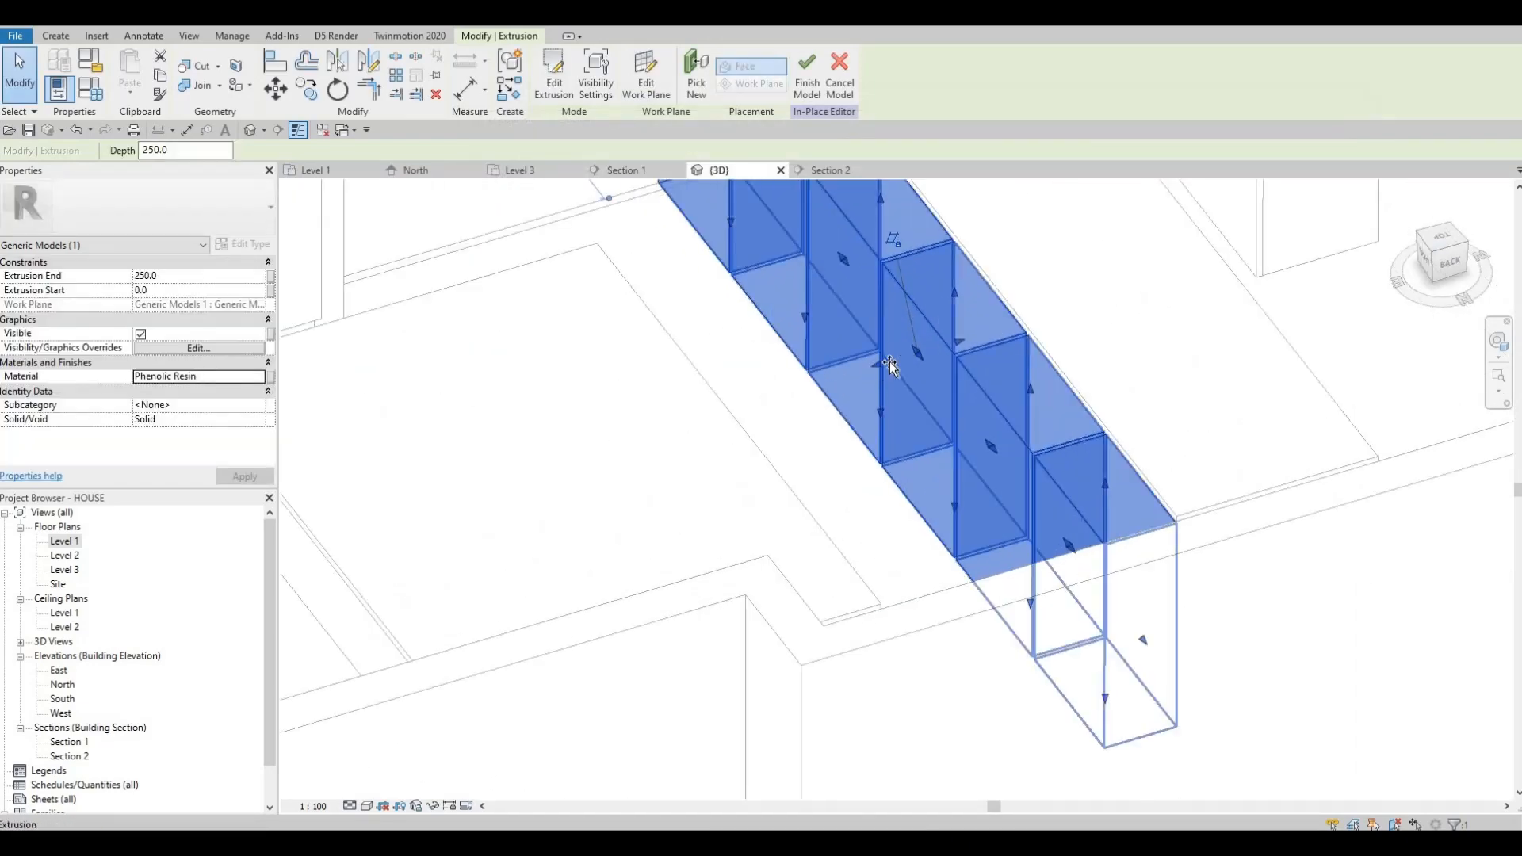
drag(956, 338, 1013, 376)
shift+middle_drag(931, 407, 916, 292)
shift+middle_drag(954, 384, 749, 395)
scroll(749, 400, up, 4)
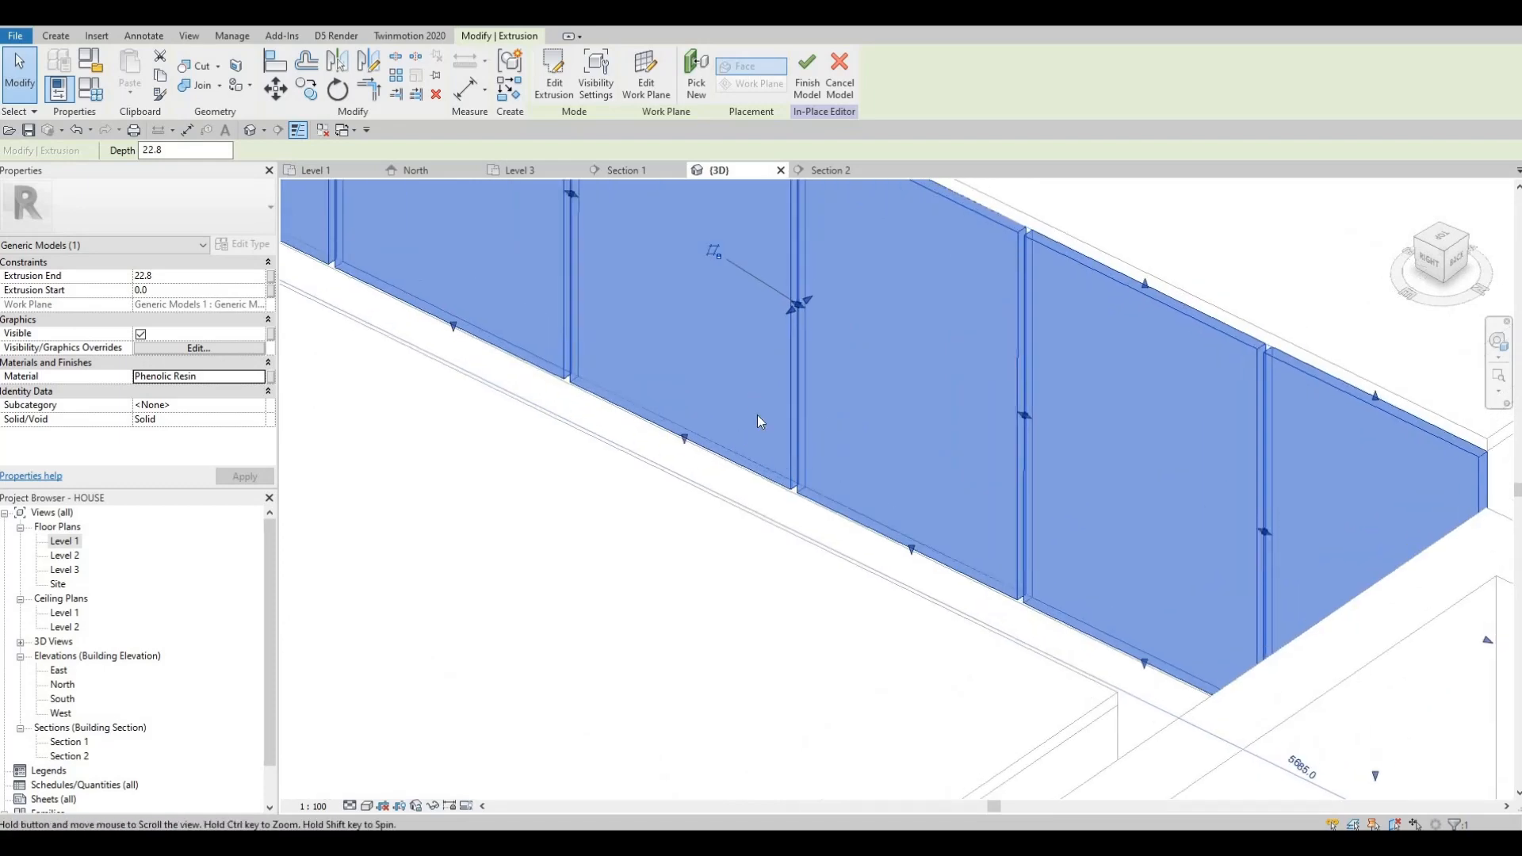
drag(759, 407, 772, 400)
scroll(816, 431, down, 3)
middle_drag(812, 249, 815, 290)
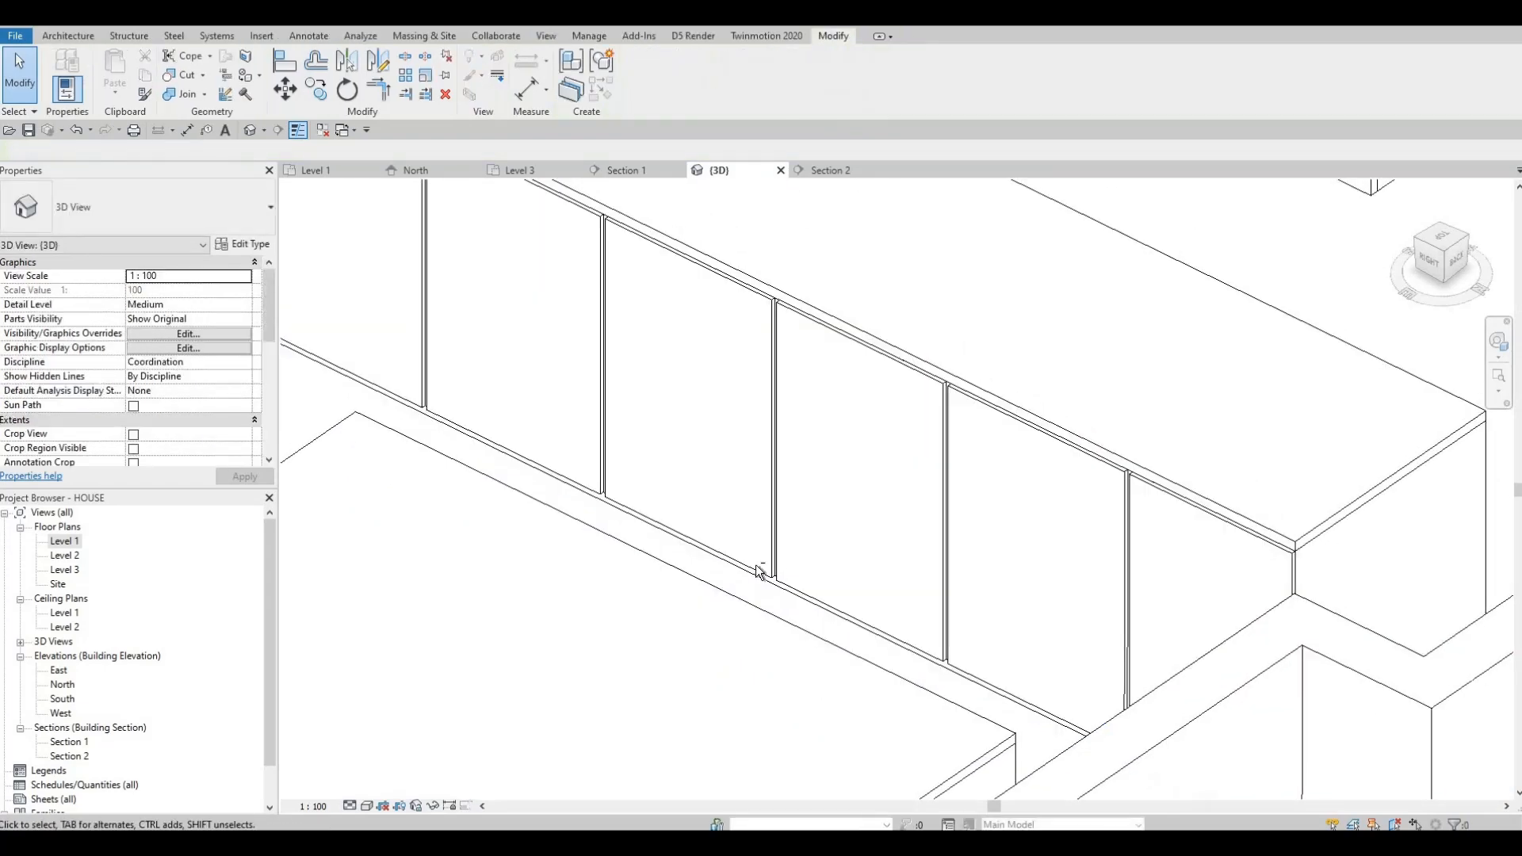
Edit the upper cabinet doors in place and open the material choices for their extrusion
scroll(883, 446, up, 5)
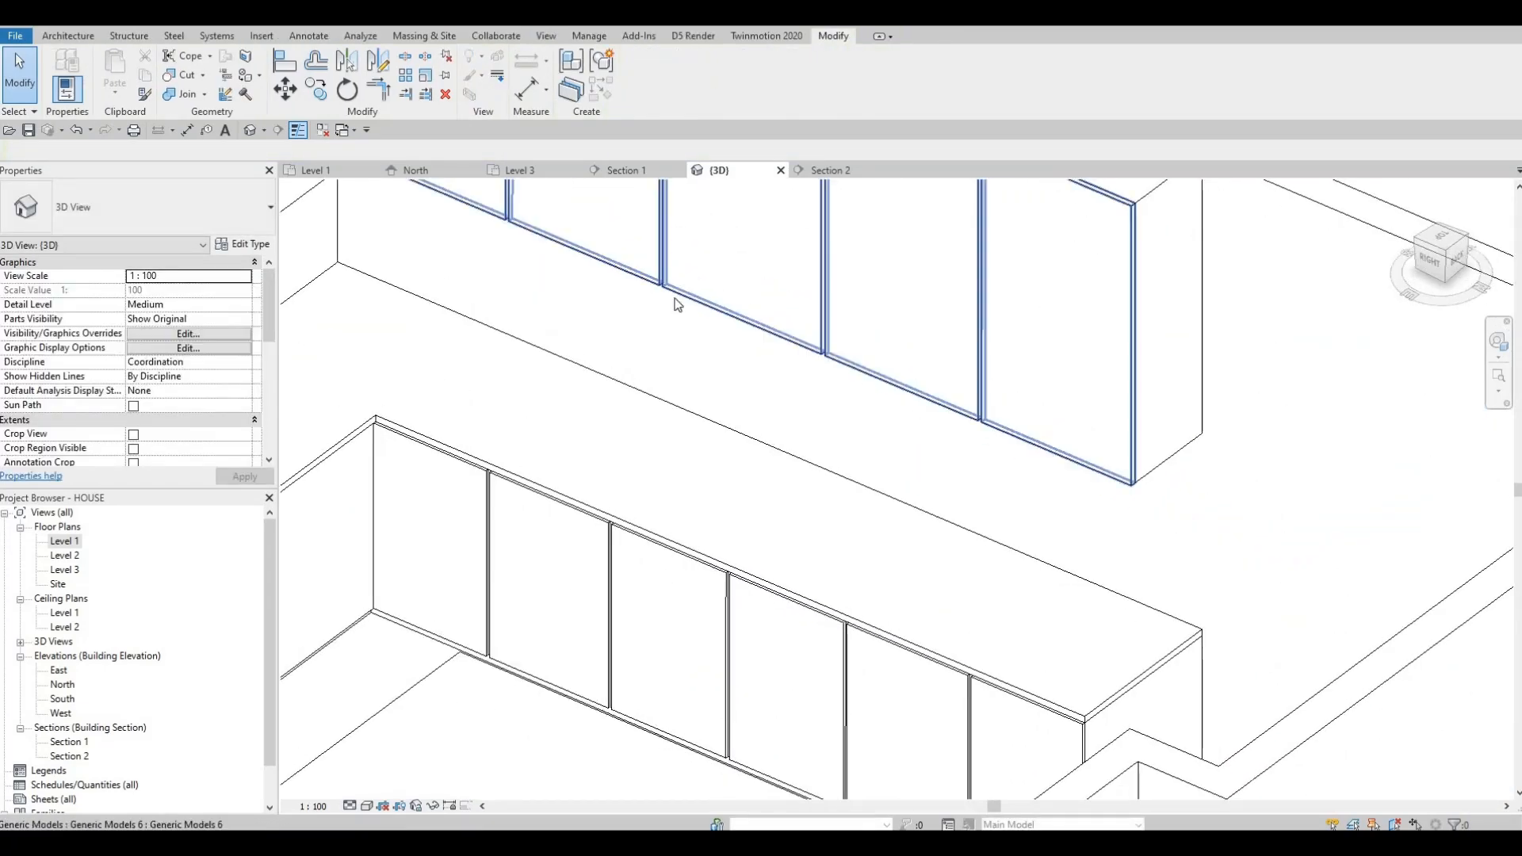
click(581, 214)
click(642, 79)
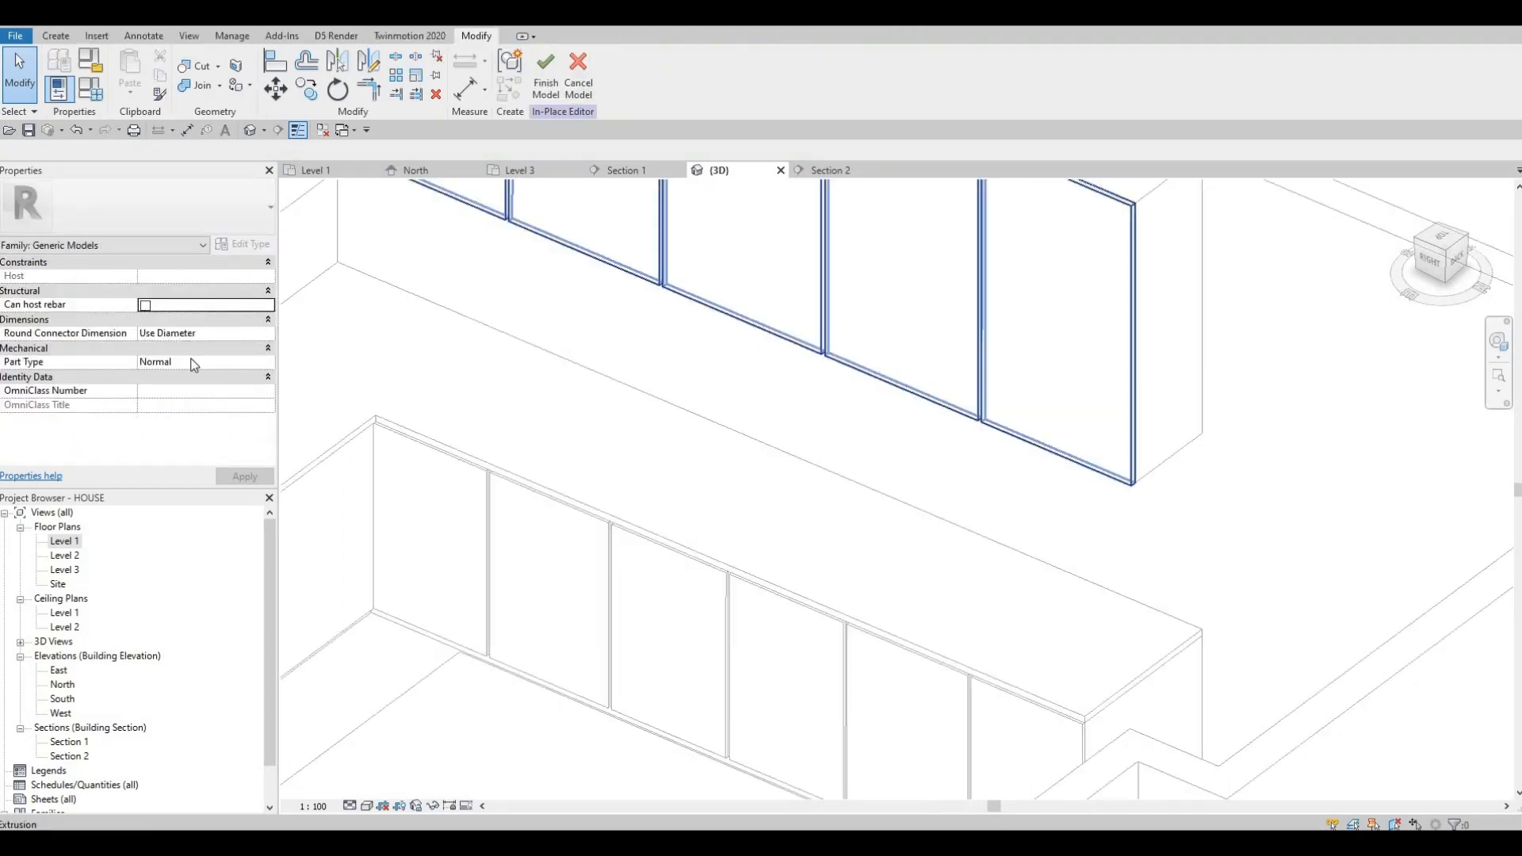
click(725, 331)
click(259, 375)
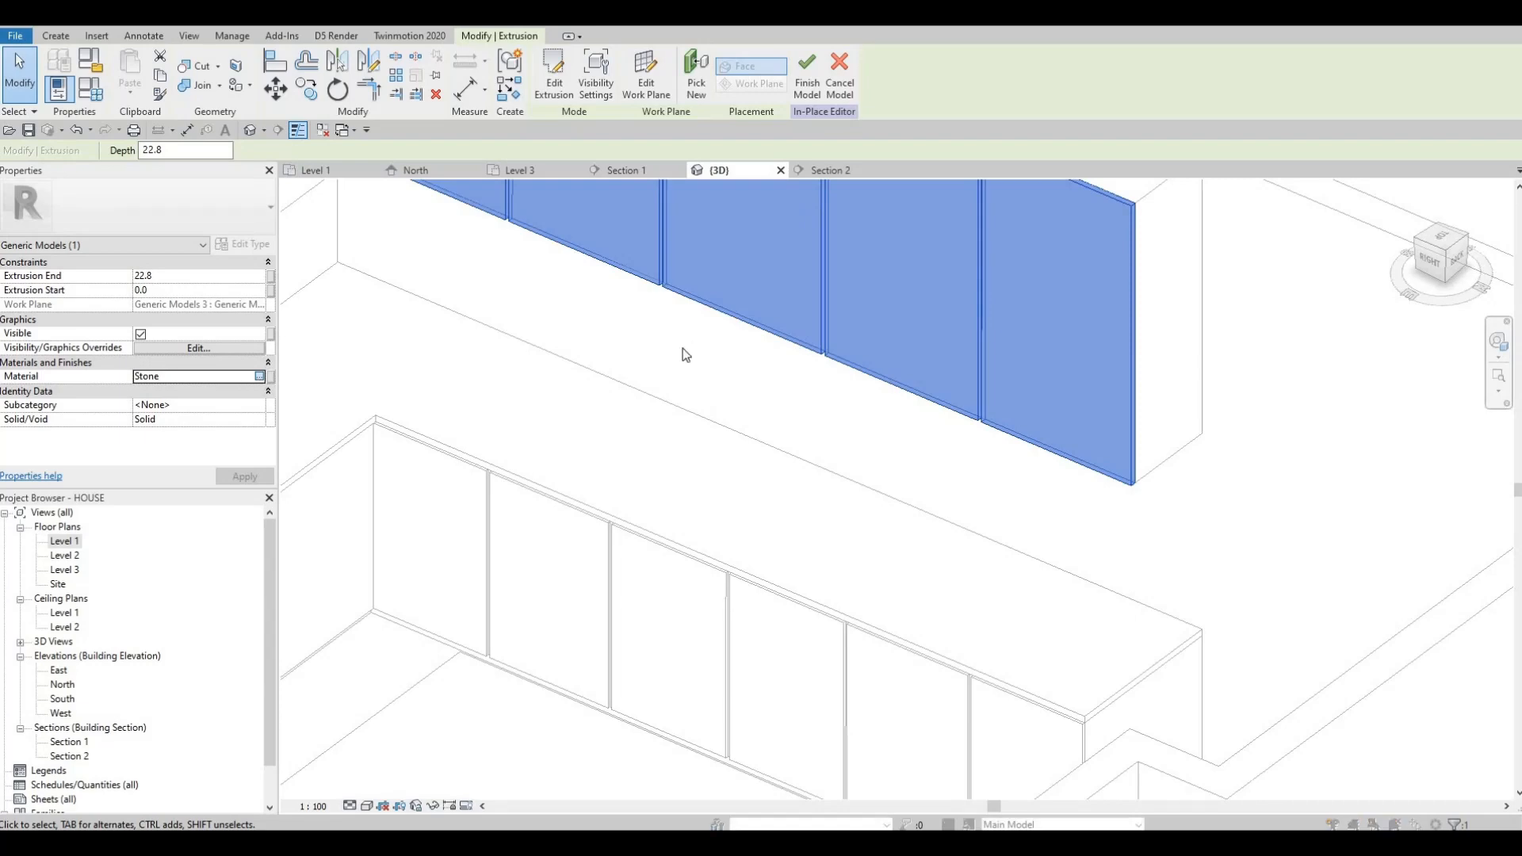
Assign Laminate, Red, Matte from the AEC Materials Plastic category to the upper door extrusion and finish the in-place model
scroll(515, 432, down, 3)
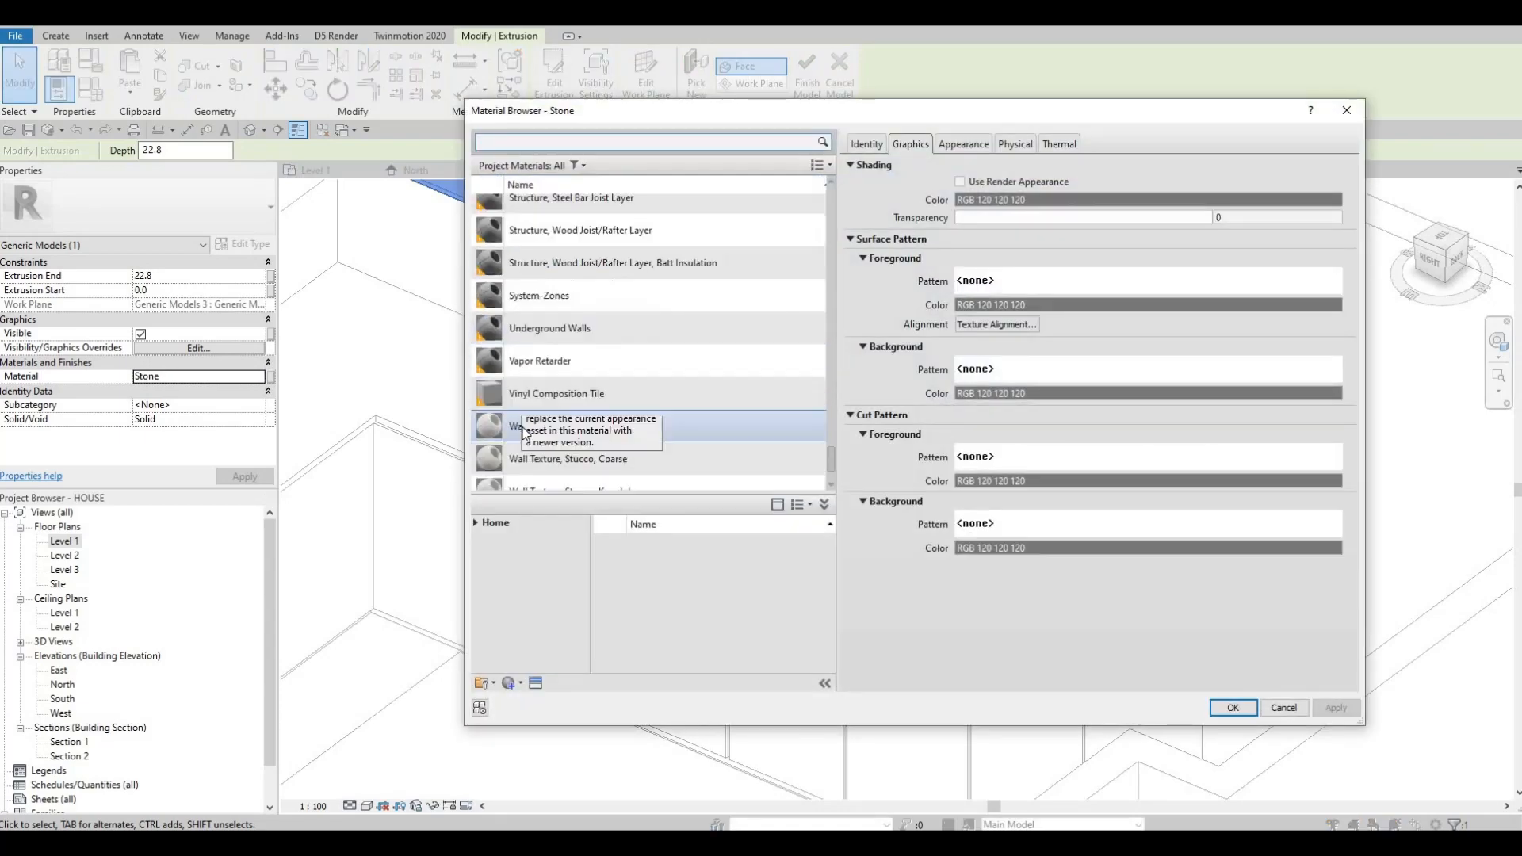
click(475, 525)
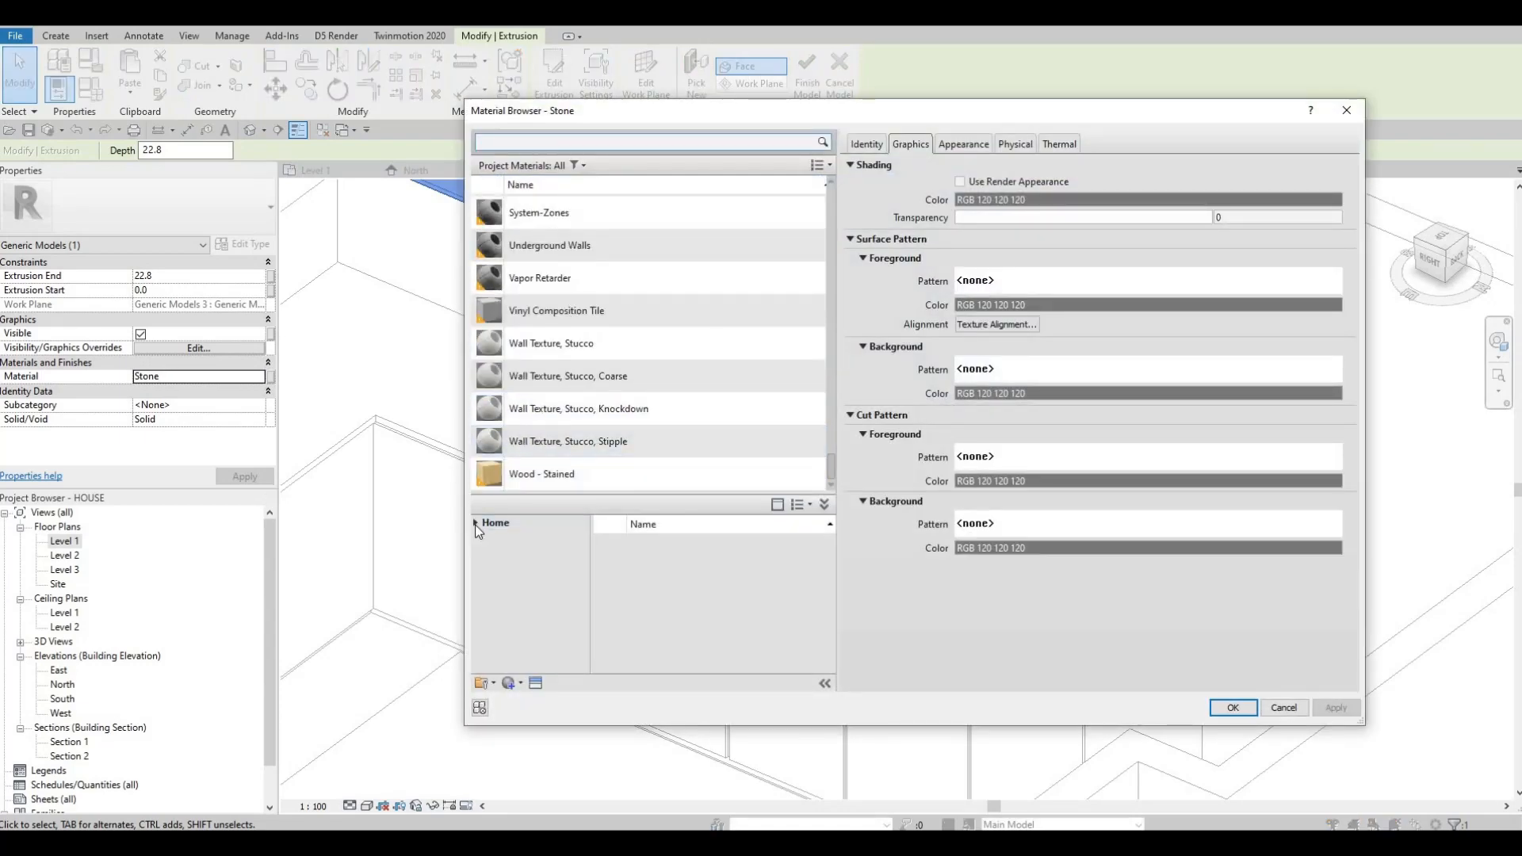
click(476, 553)
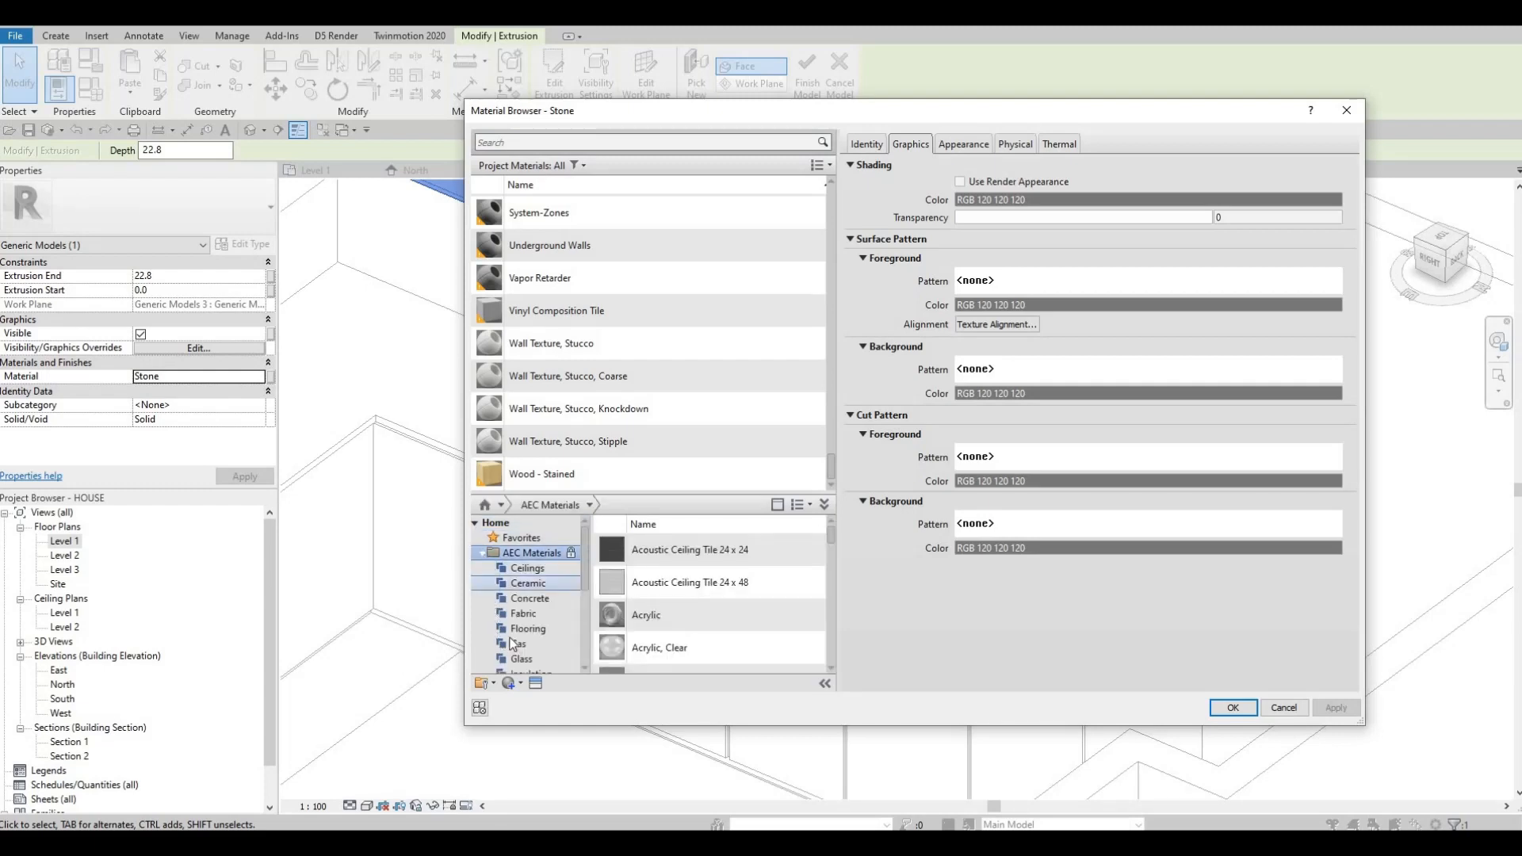
scroll(511, 644, down, 1)
scroll(534, 629, down, 3)
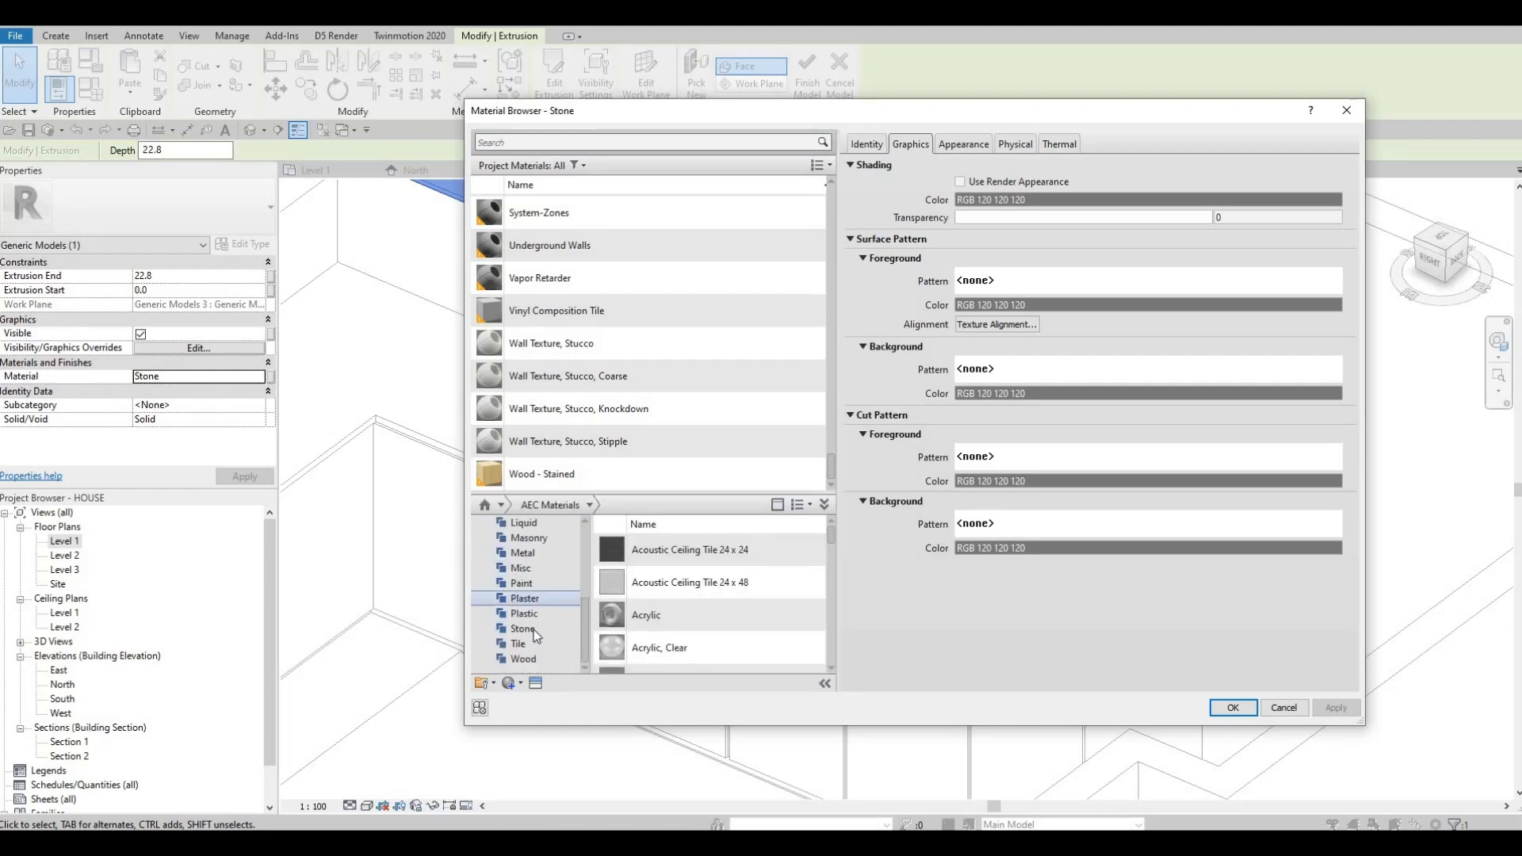
click(537, 618)
scroll(661, 618, down, 4)
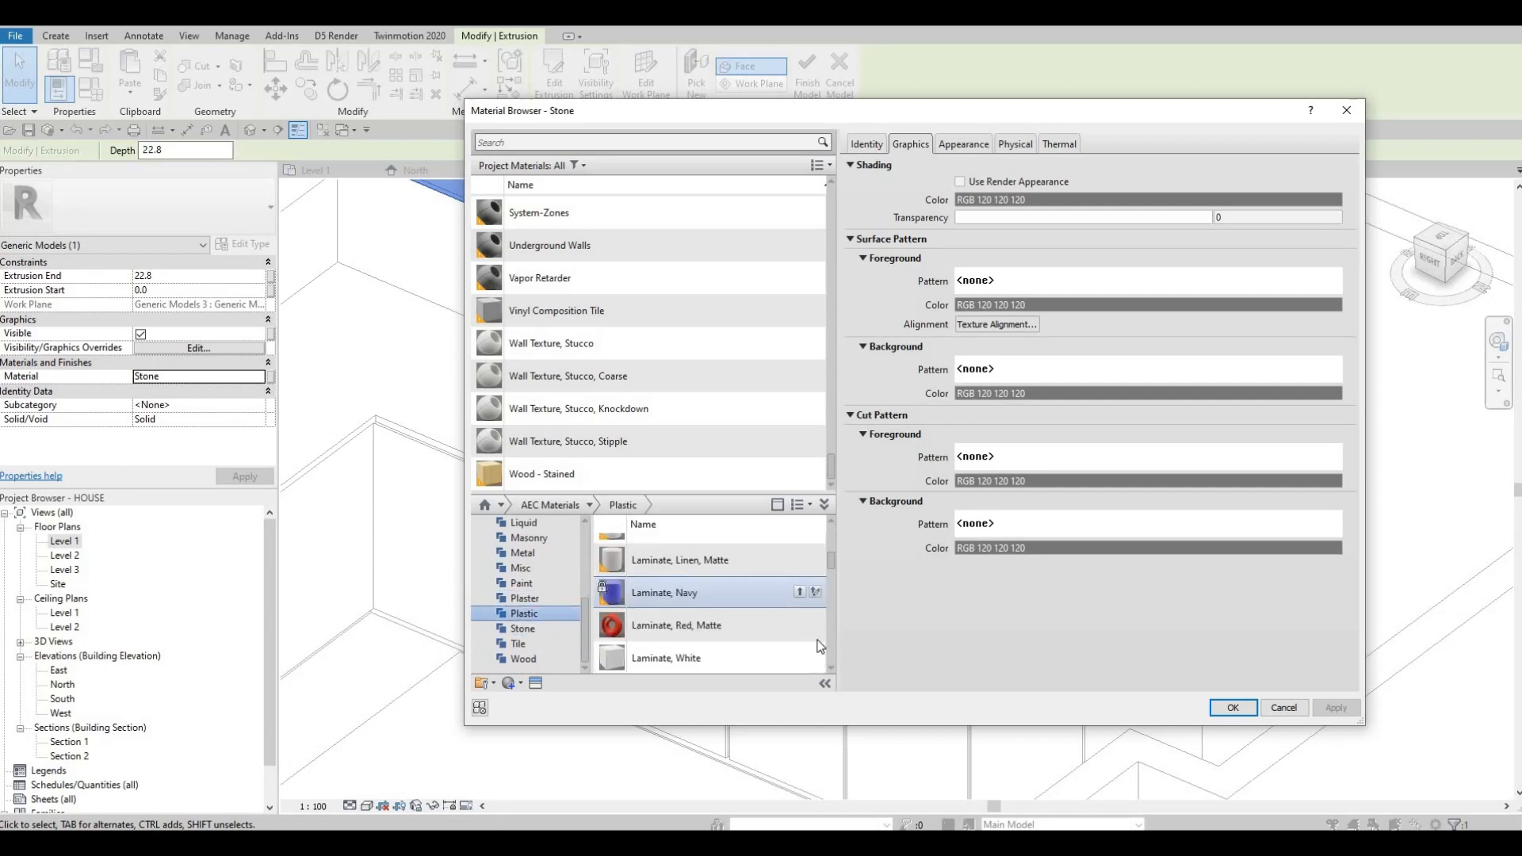
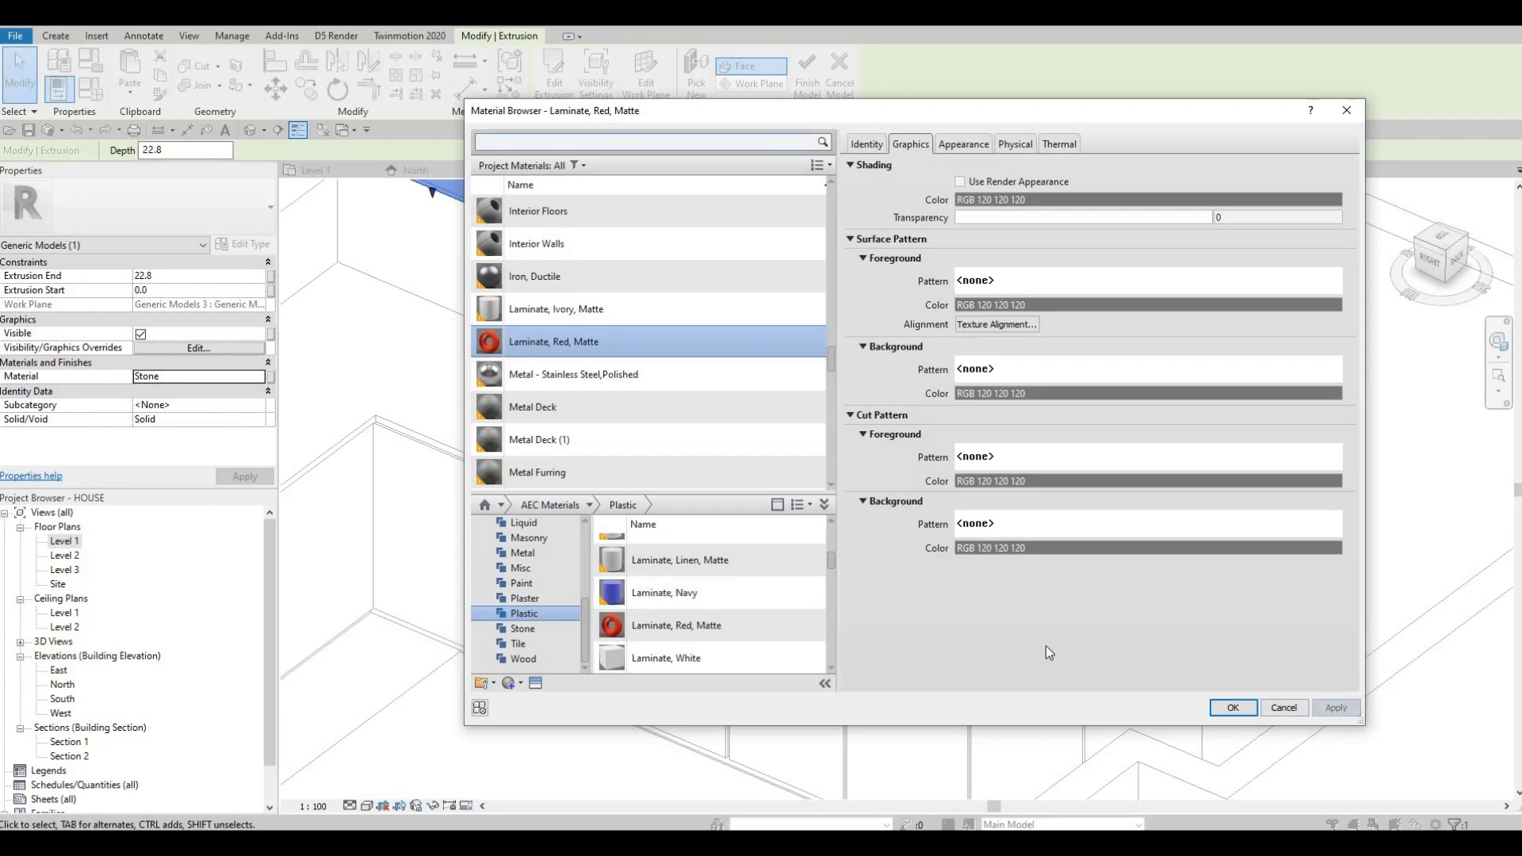
click(1246, 714)
middle_drag(417, 245, 558, 410)
scroll(555, 409, down, 1)
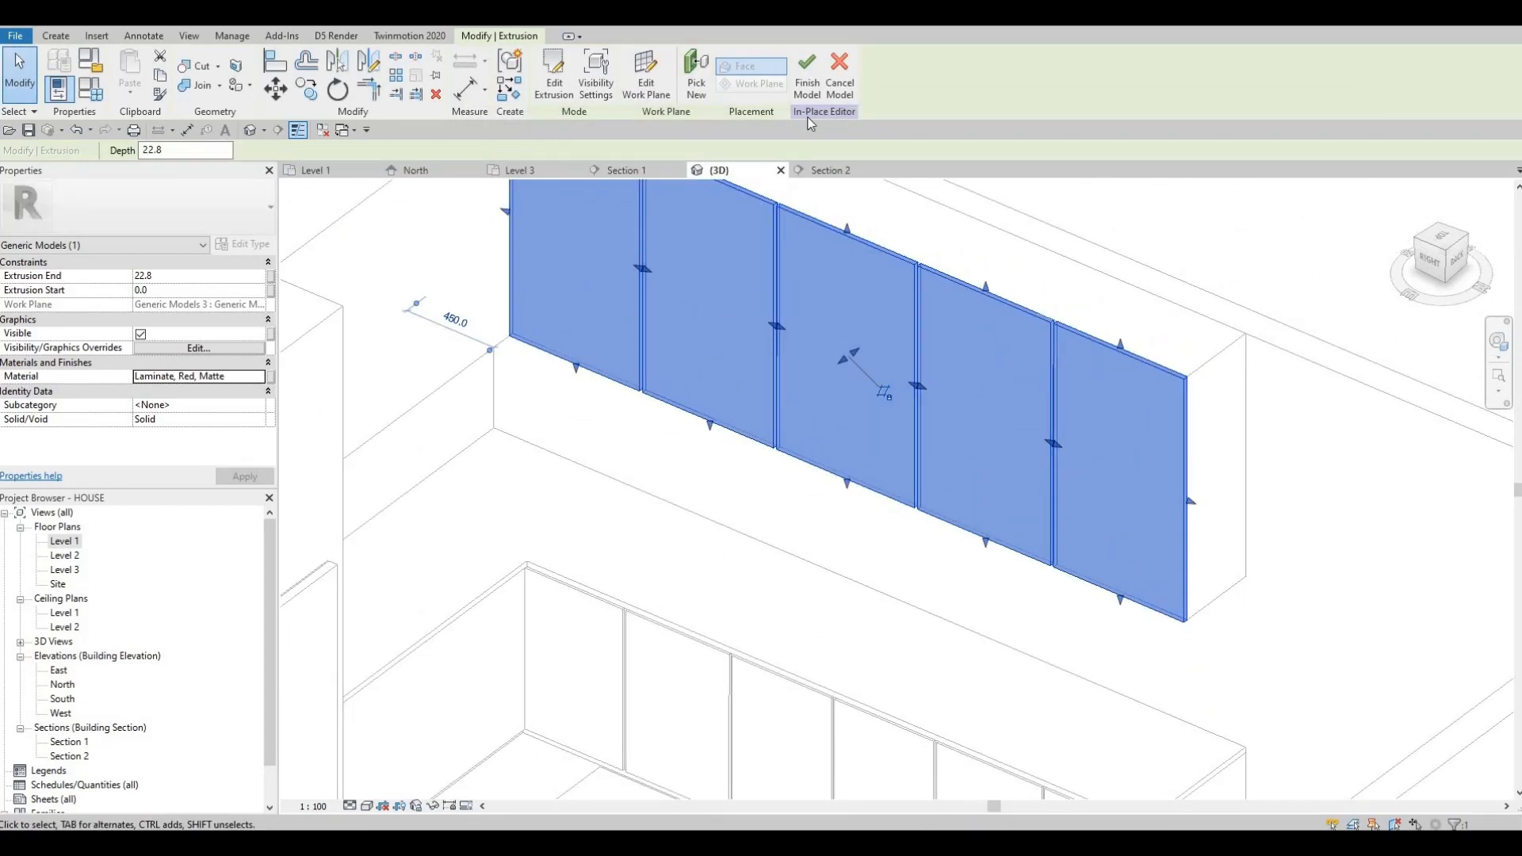
middle_drag(749, 759, 726, 621)
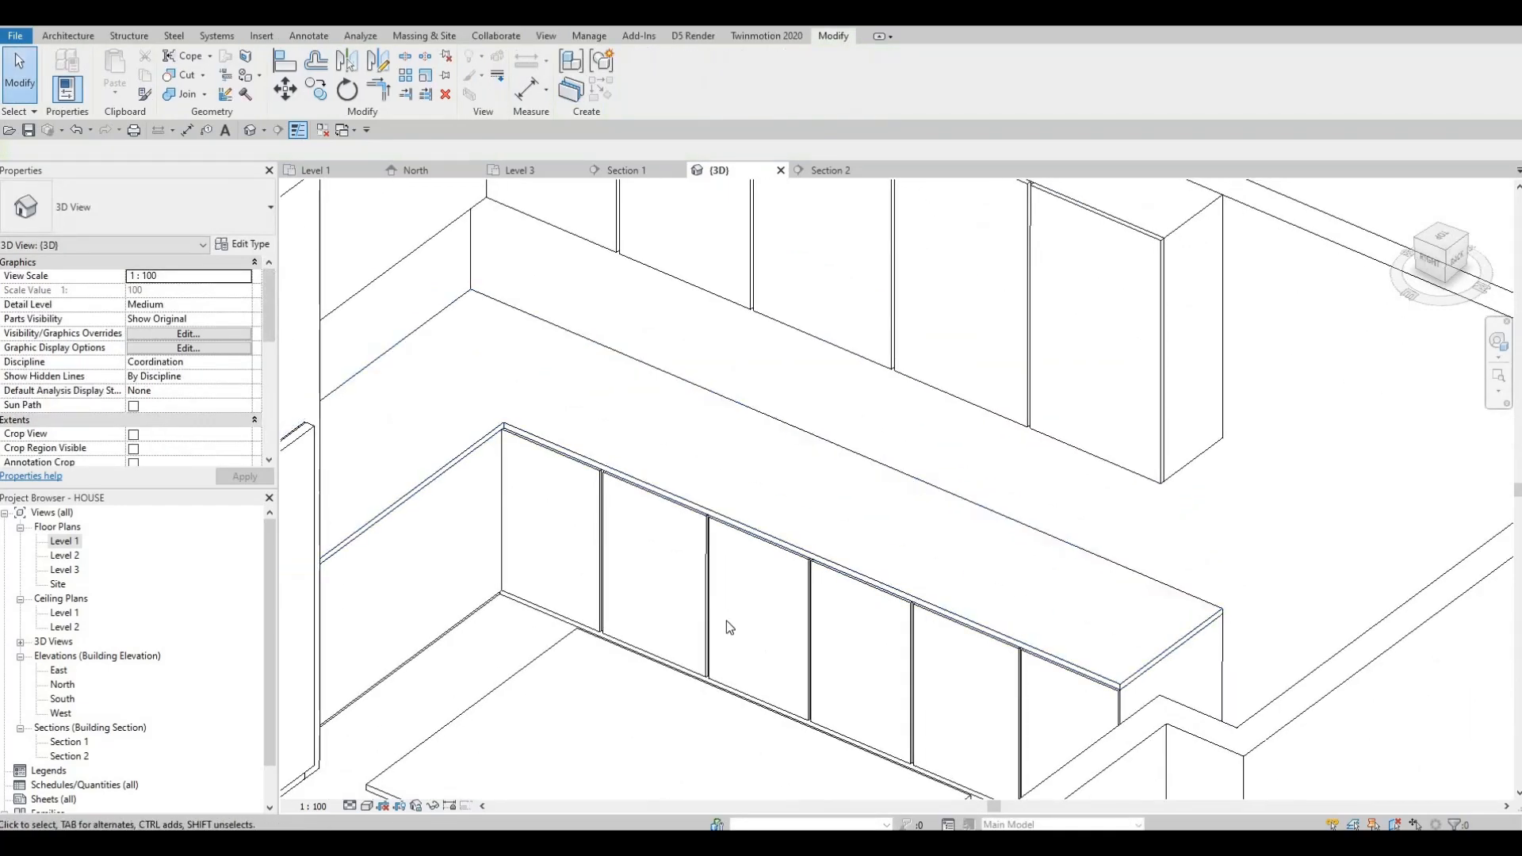
Select the base cabinet doors and examine the kitchen layout in 3D from several angles
click(664, 643)
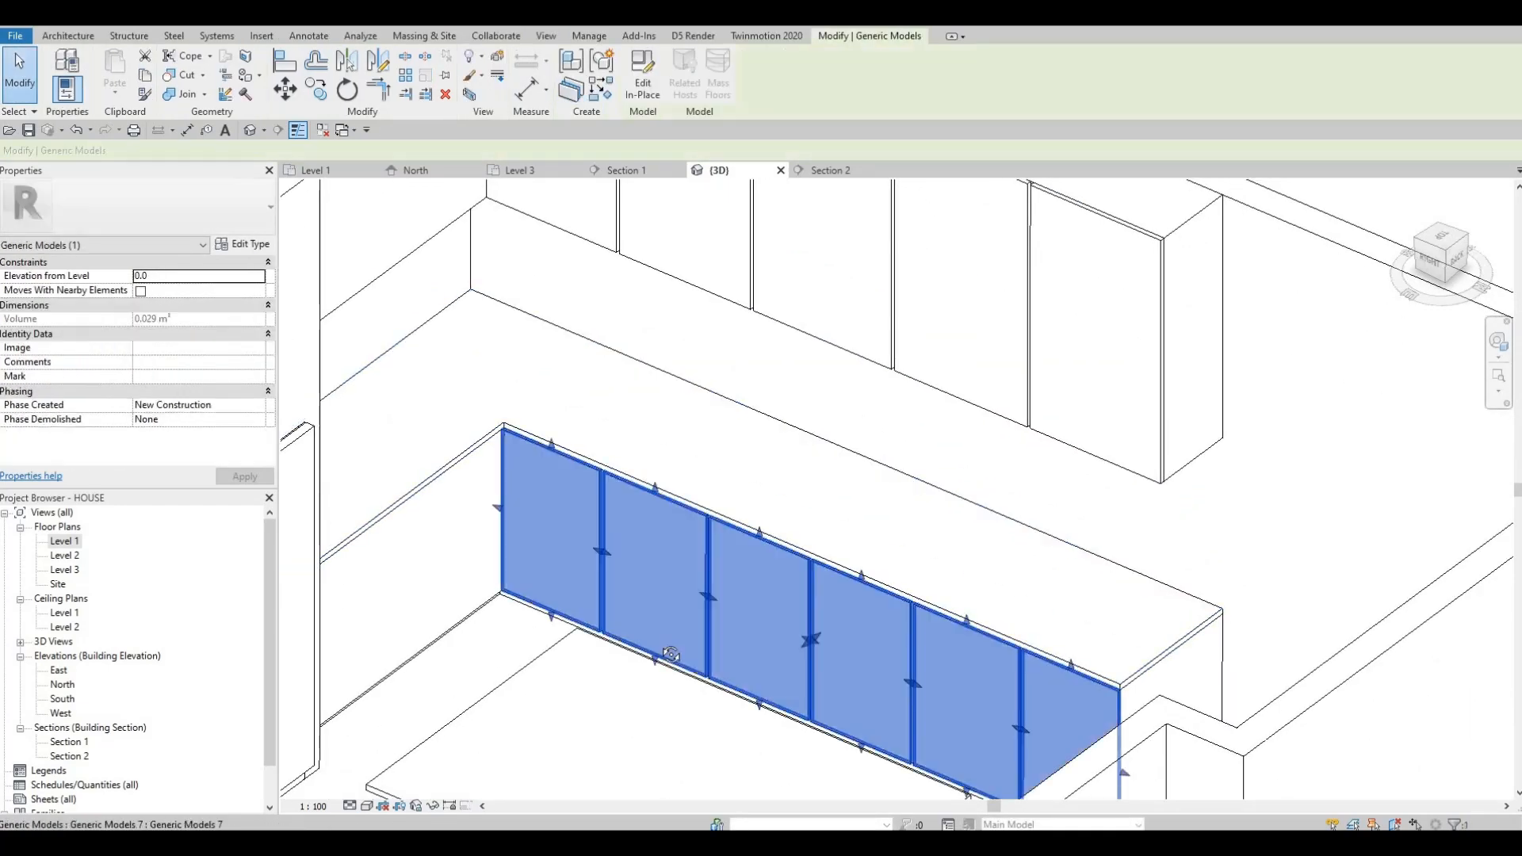
shift+middle_drag(621, 651, 618, 629)
scroll(697, 669, down, 3)
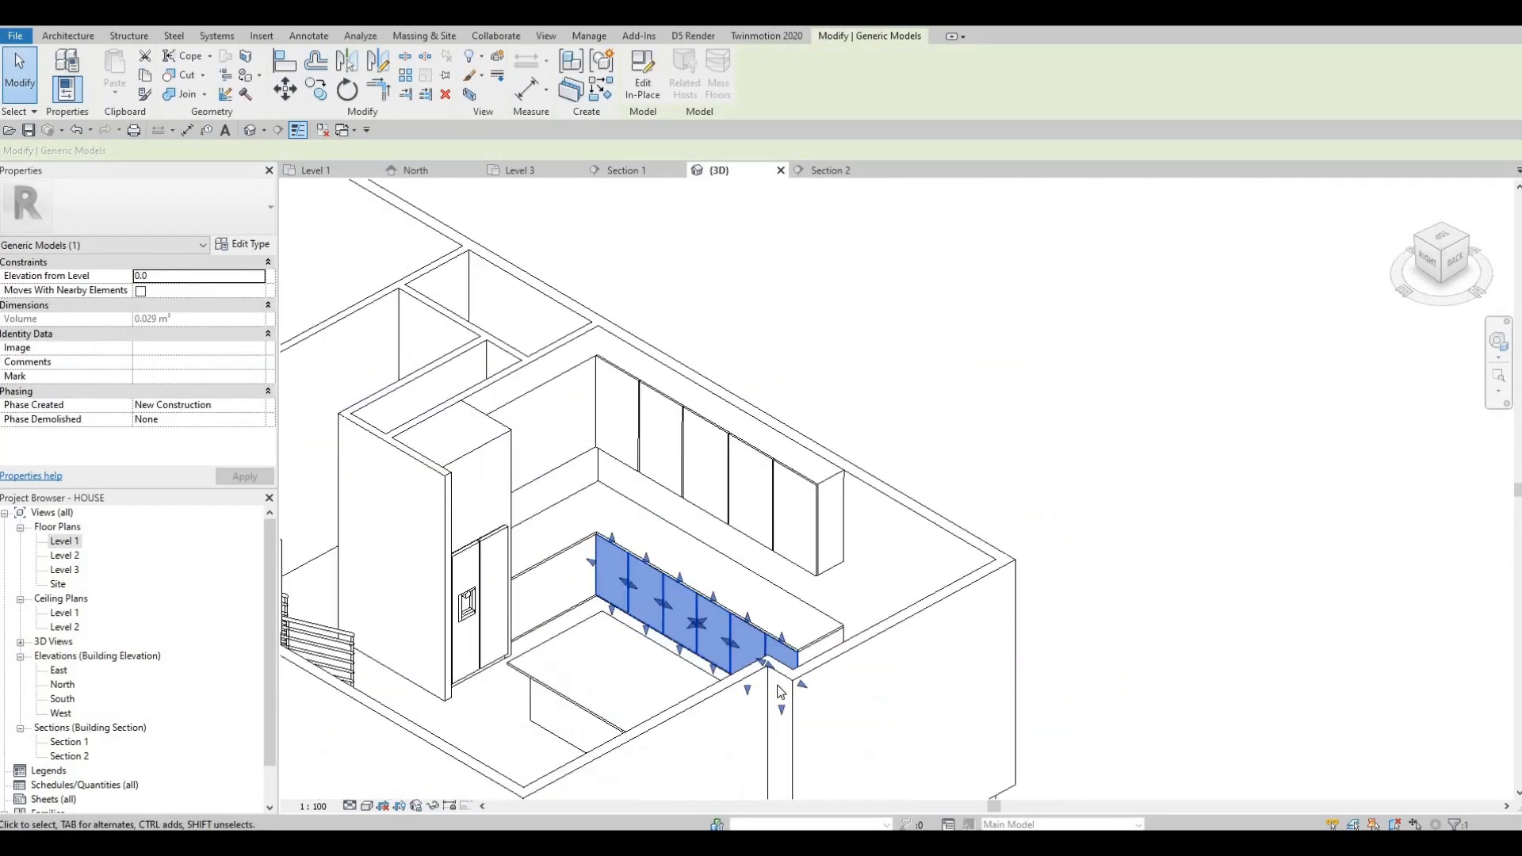
shift+middle_drag(778, 696, 715, 682)
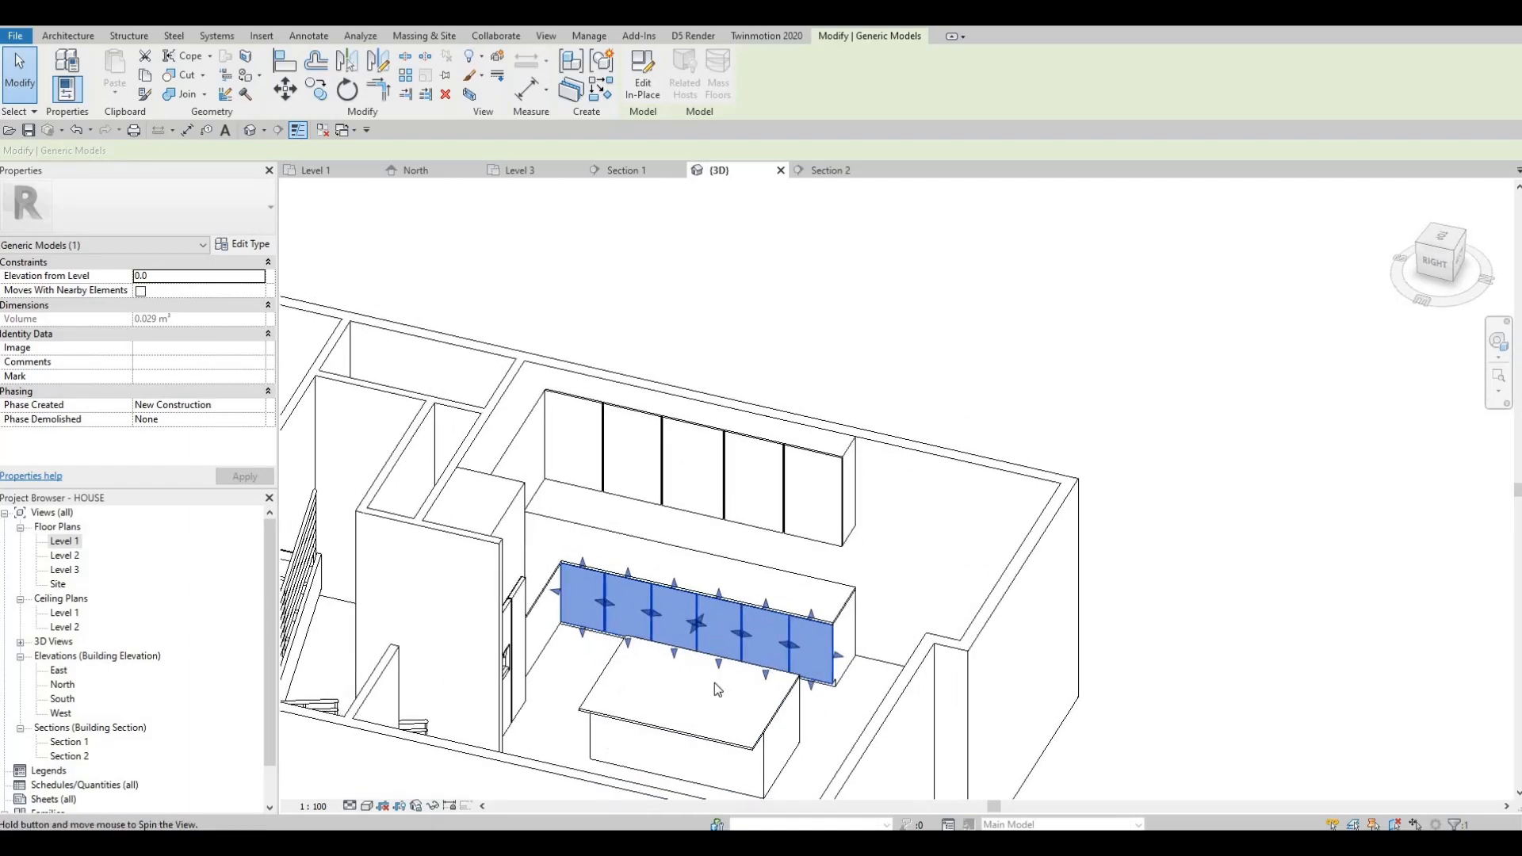
shift+middle_drag(948, 756, 595, 677)
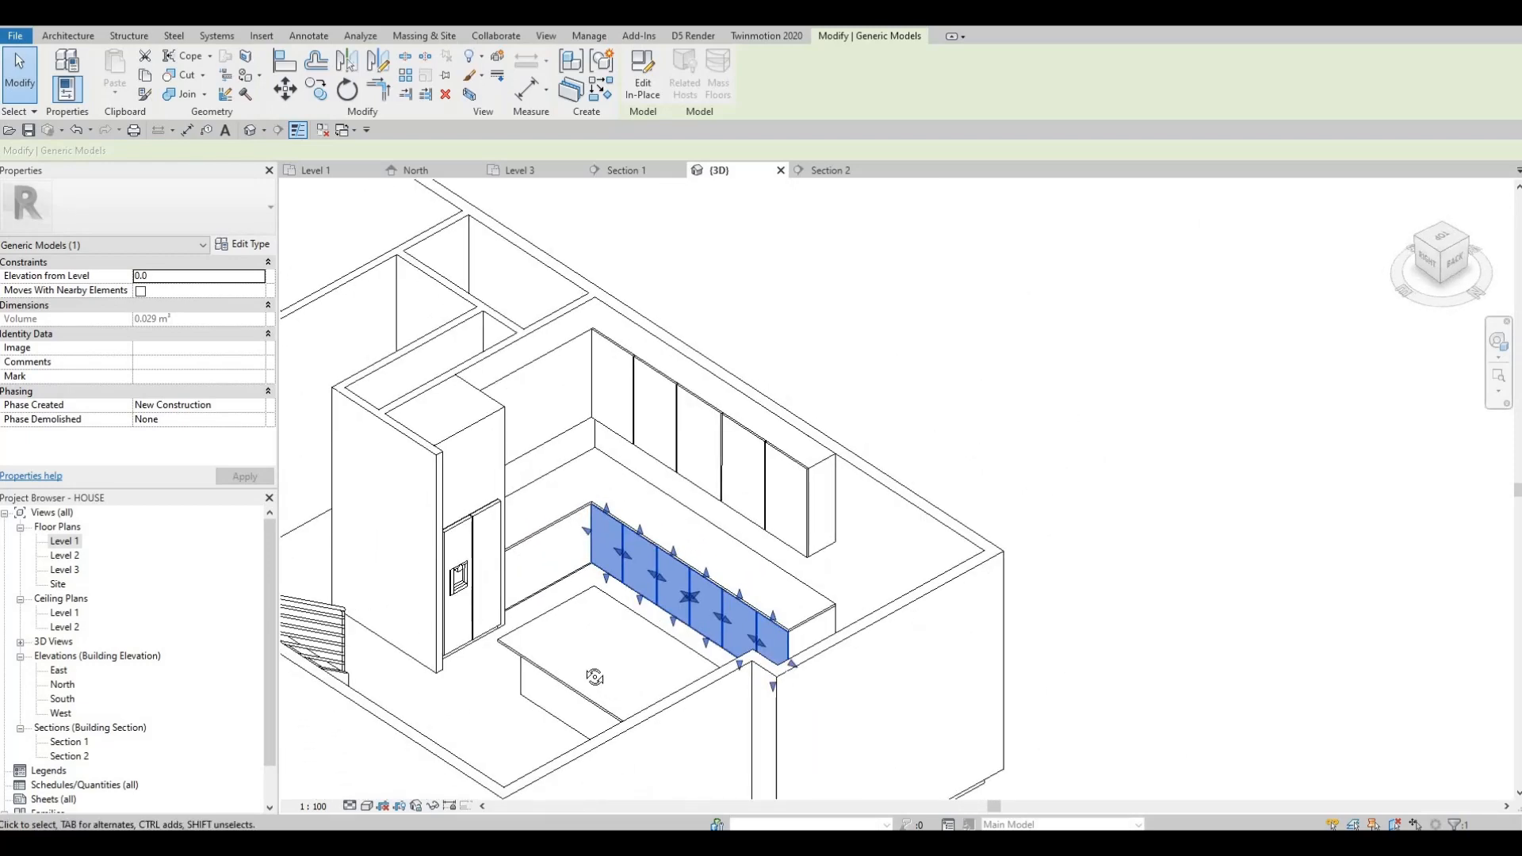
shift+middle_drag(569, 521, 509, 604)
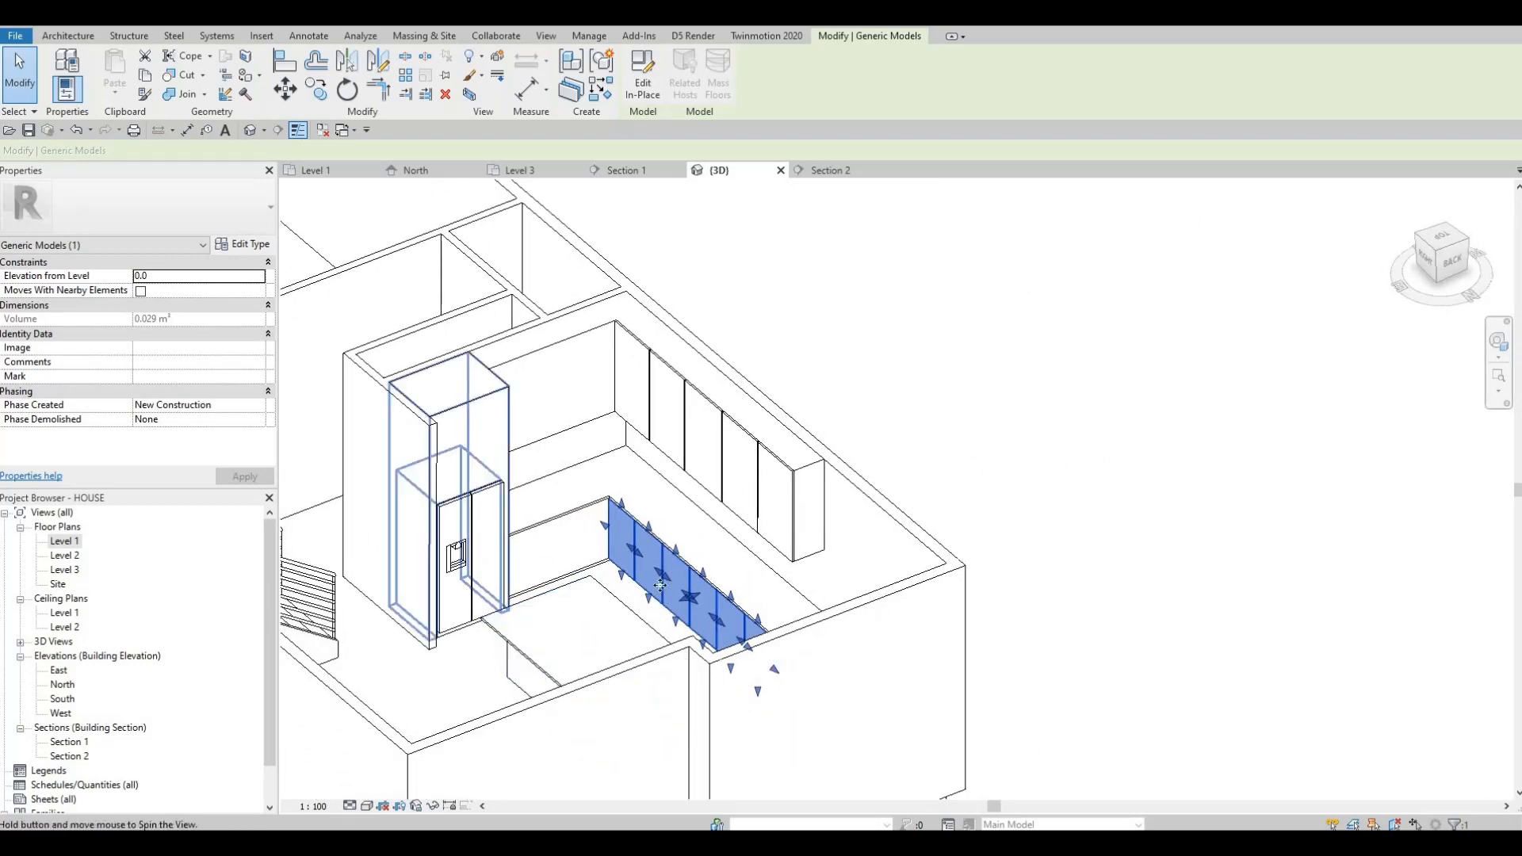
shift+middle_drag(456, 555, 624, 634)
shift+middle_drag(515, 639, 587, 633)
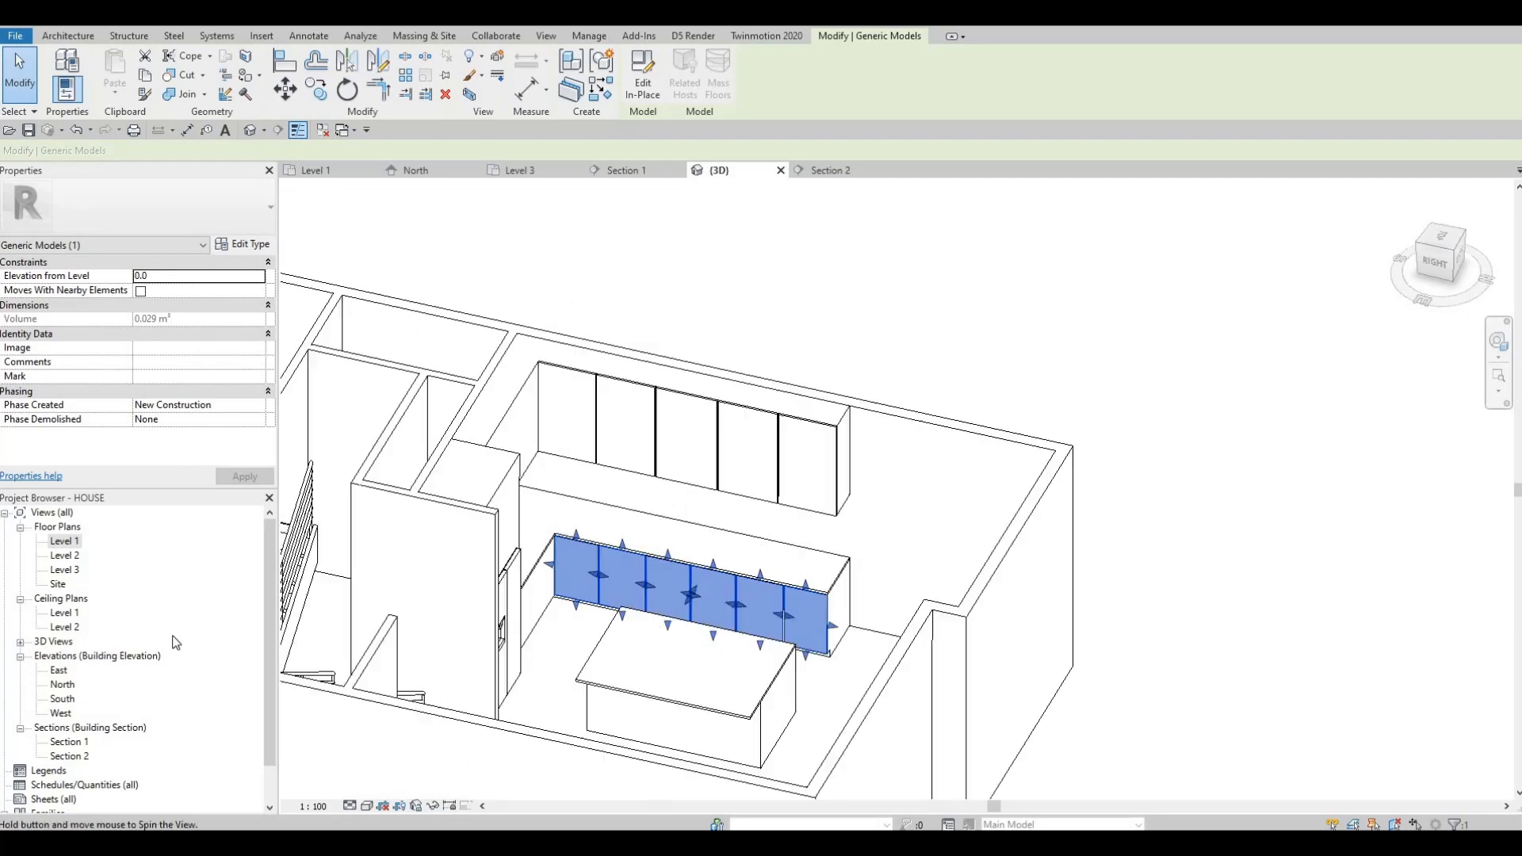
In the Level 1 plan, move the Section 2 line from the island's middle toward the stairs, and open the Section 2 view
double_click(65, 540)
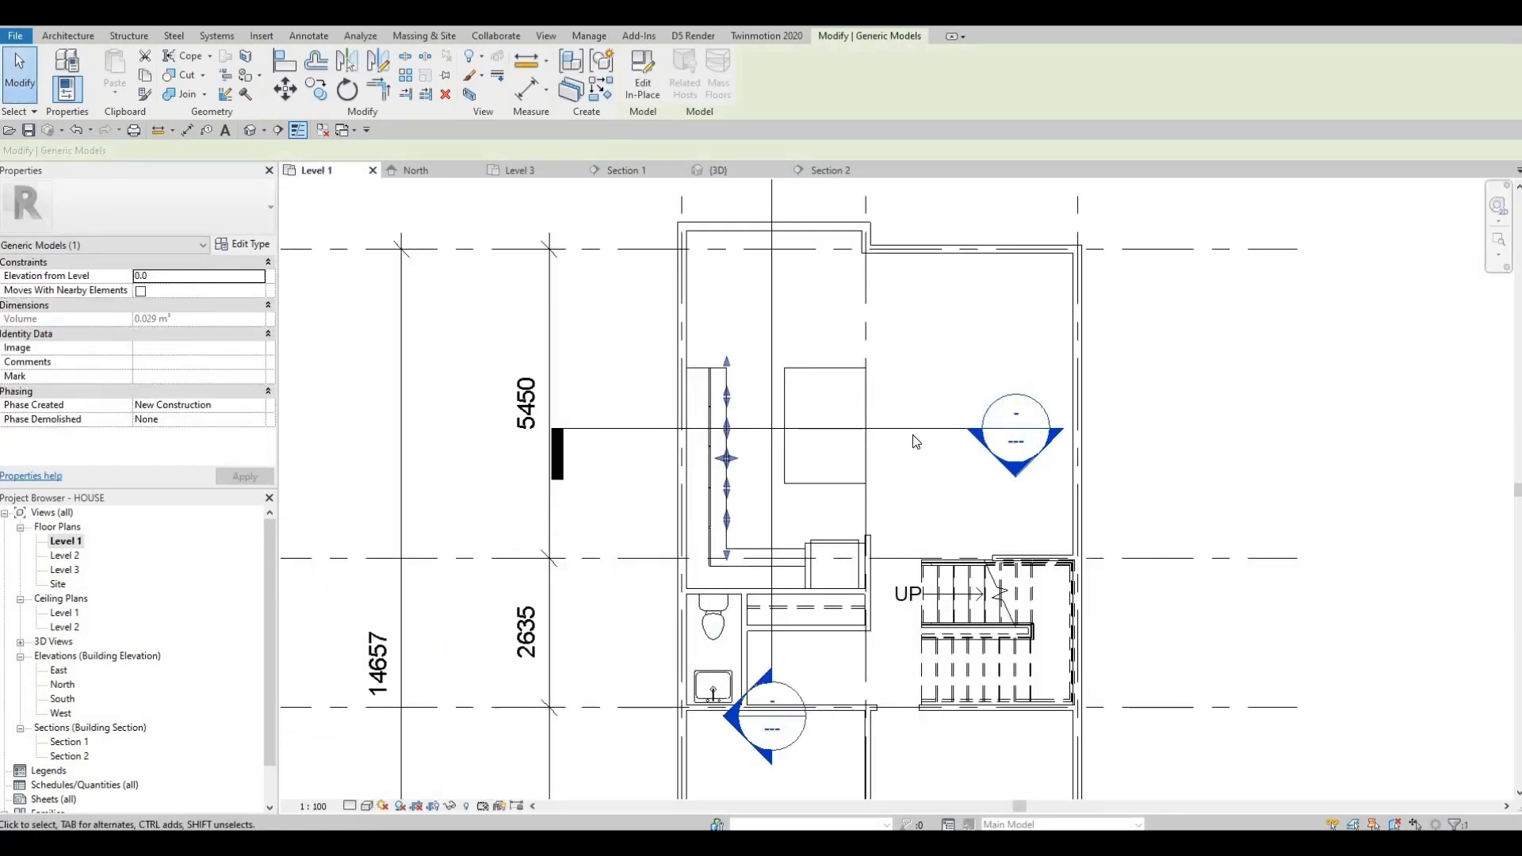
drag(911, 429, 812, 559)
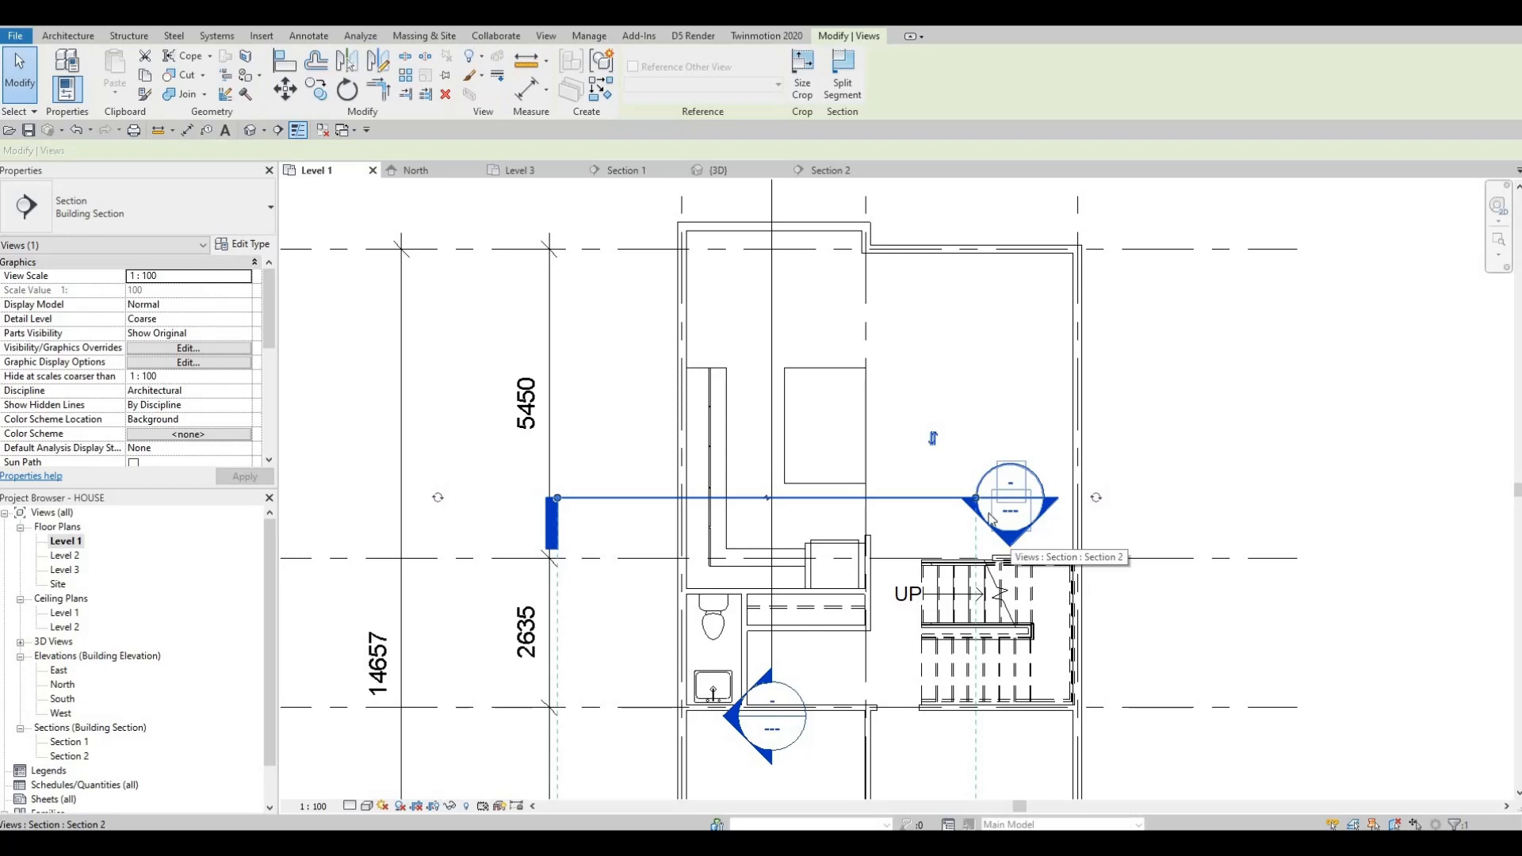
key(Escape)
key(Escape)
double_click(1013, 543)
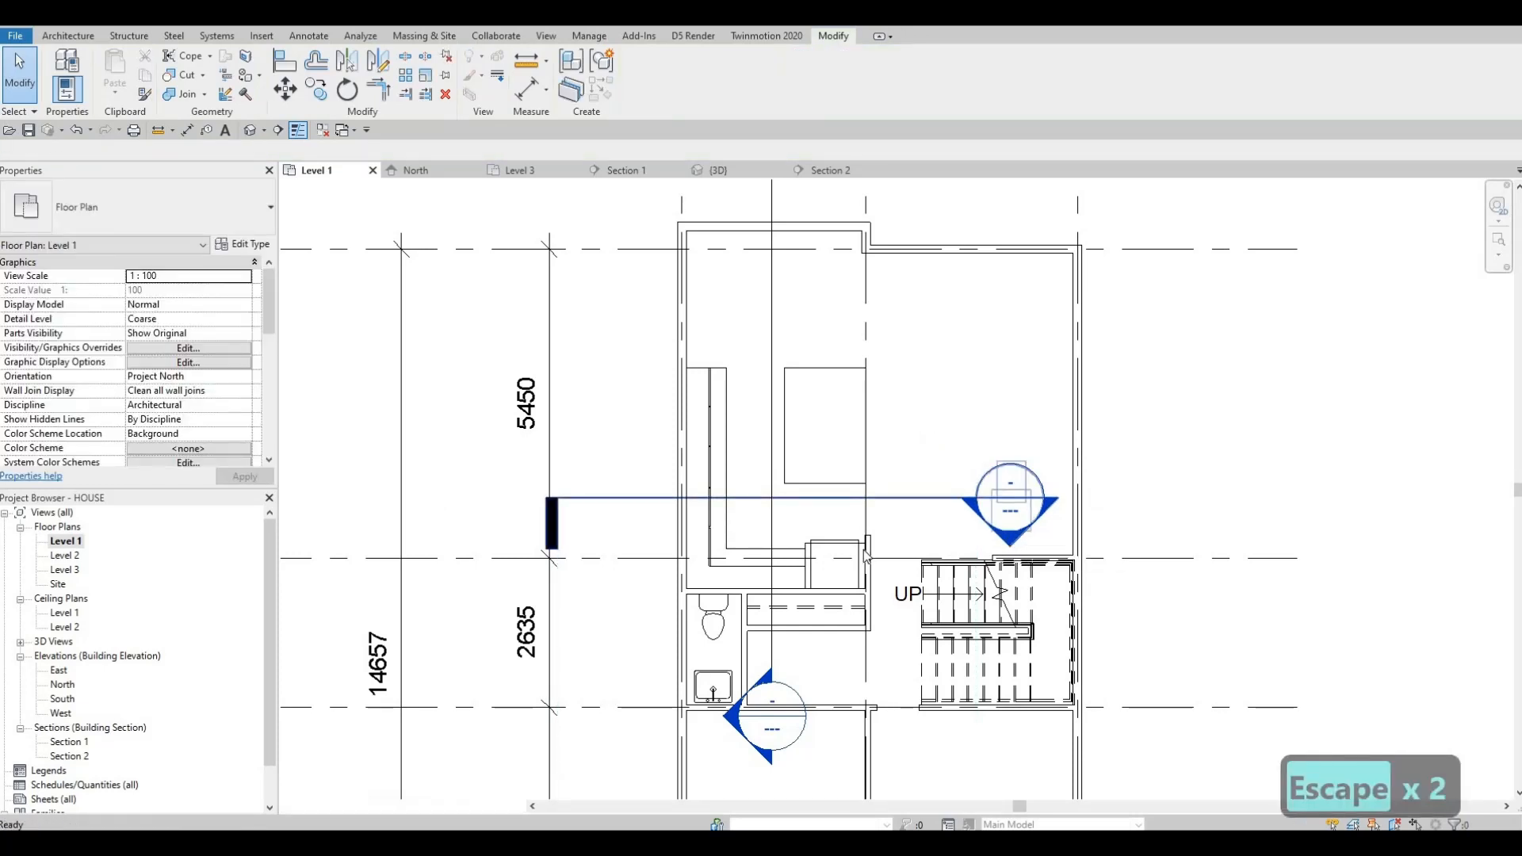
key(F1)
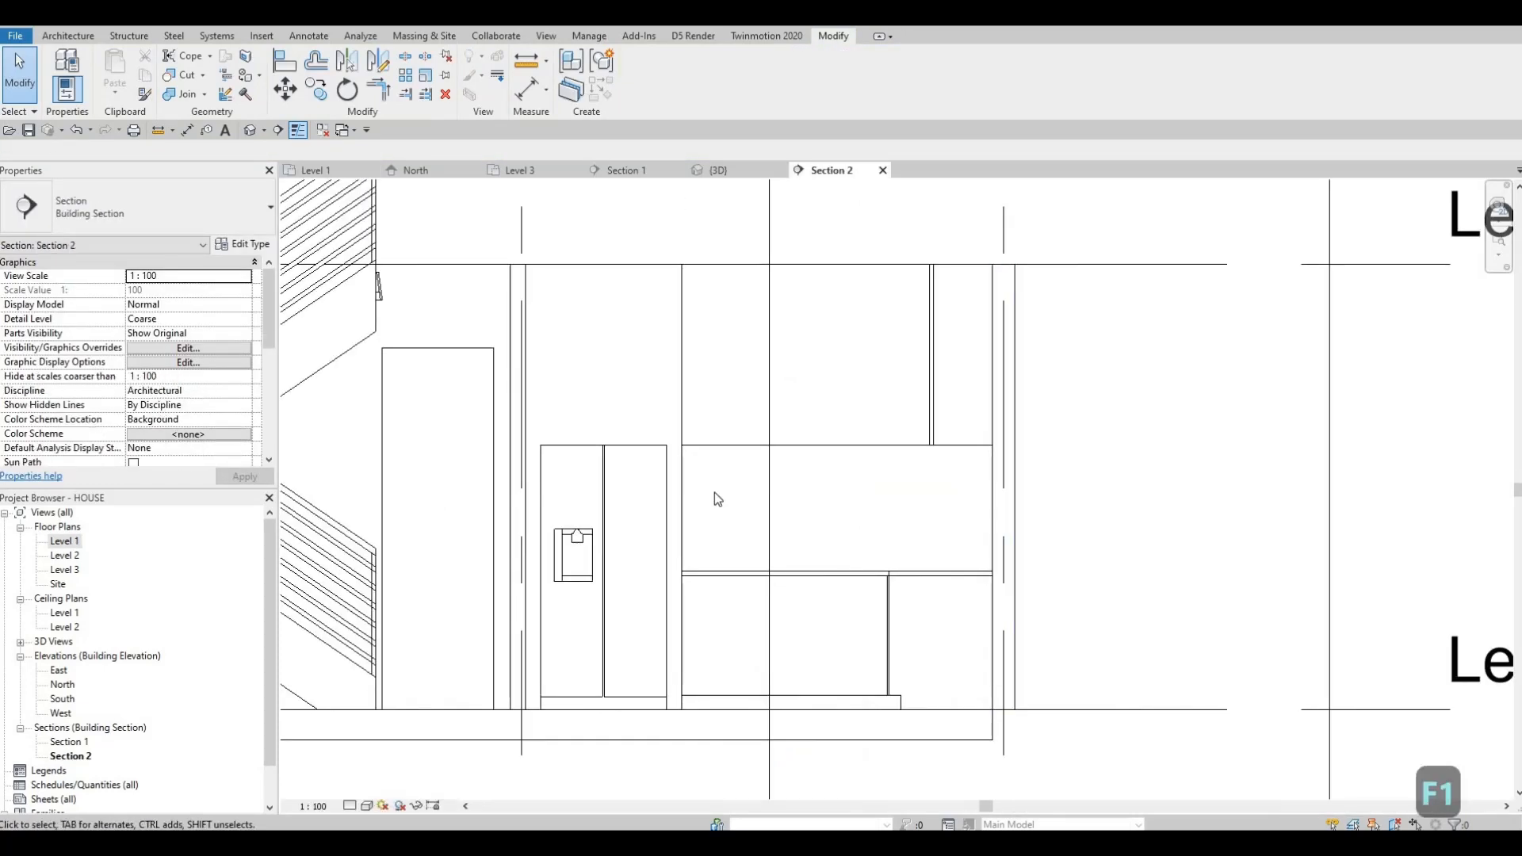
Start a new in-place model in the Generic Models category, accepting the suggested name
scroll(678, 491, up, 3)
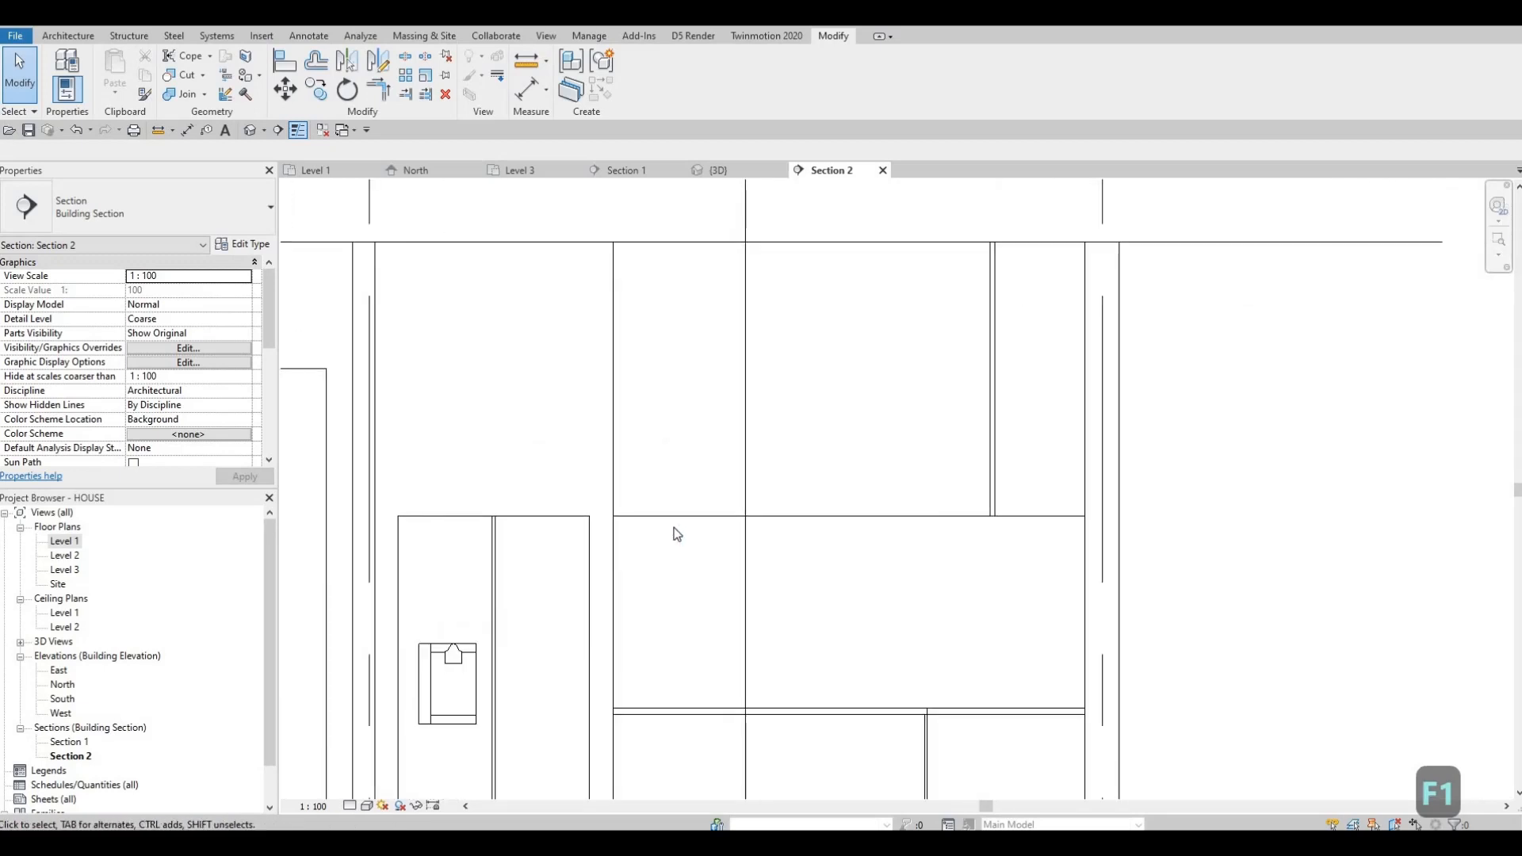
scroll(705, 511, down, 2)
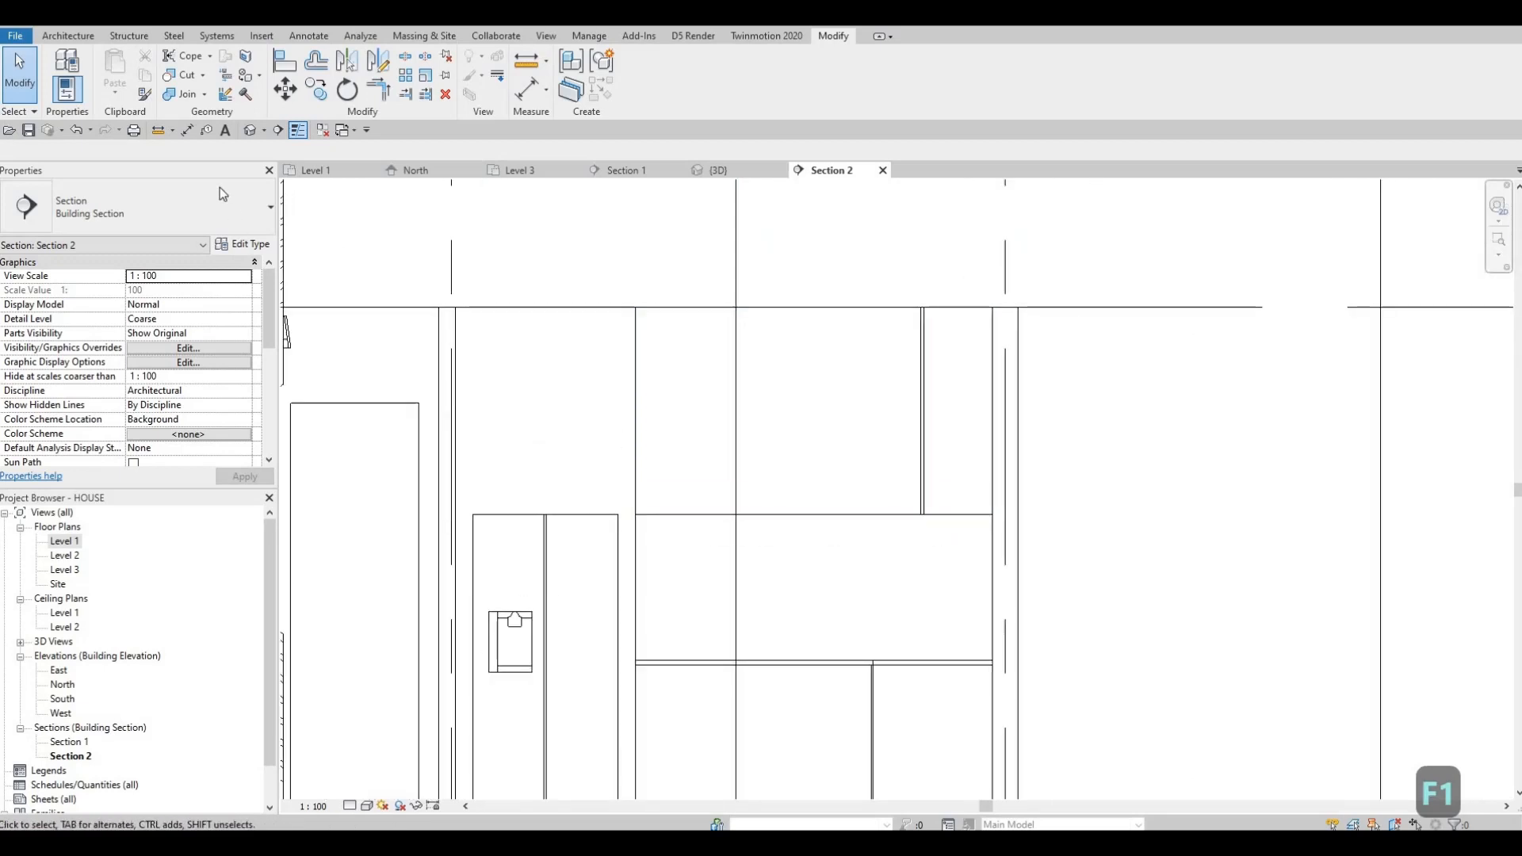
middle_drag(627, 398, 667, 344)
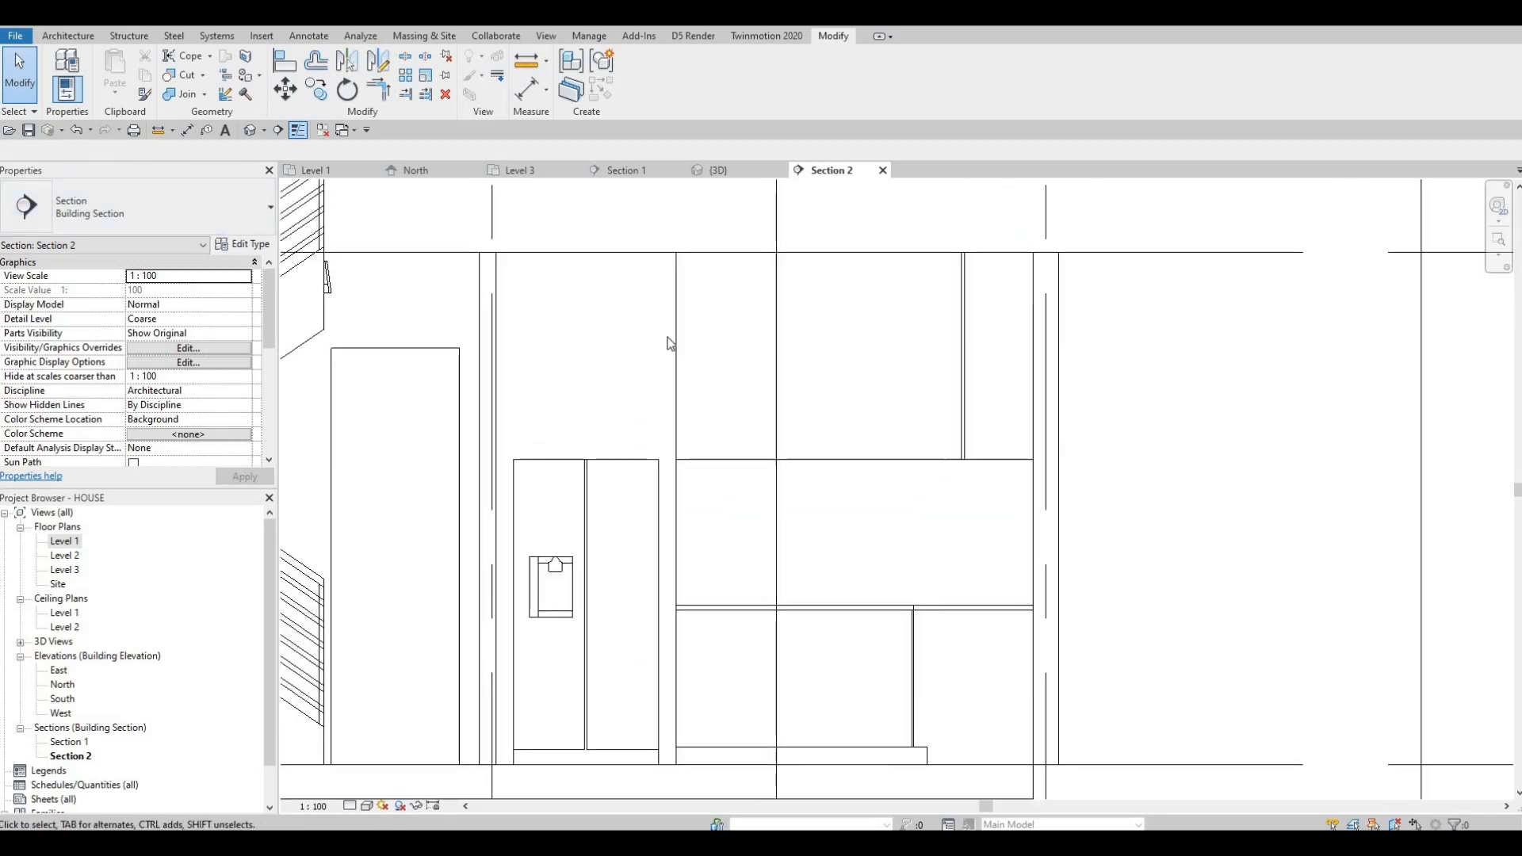
click(68, 37)
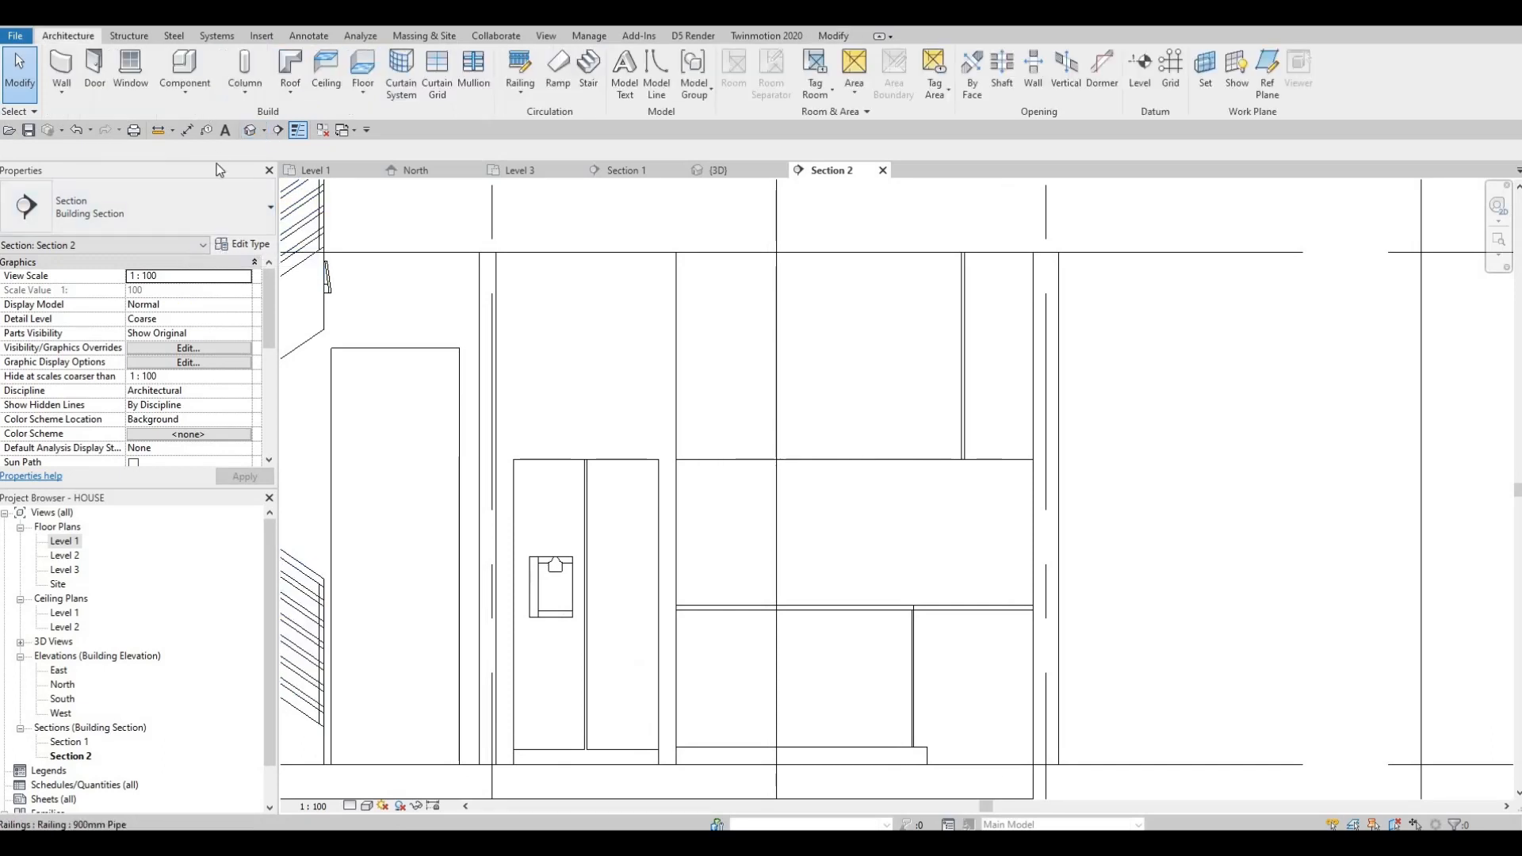
click(184, 89)
click(216, 149)
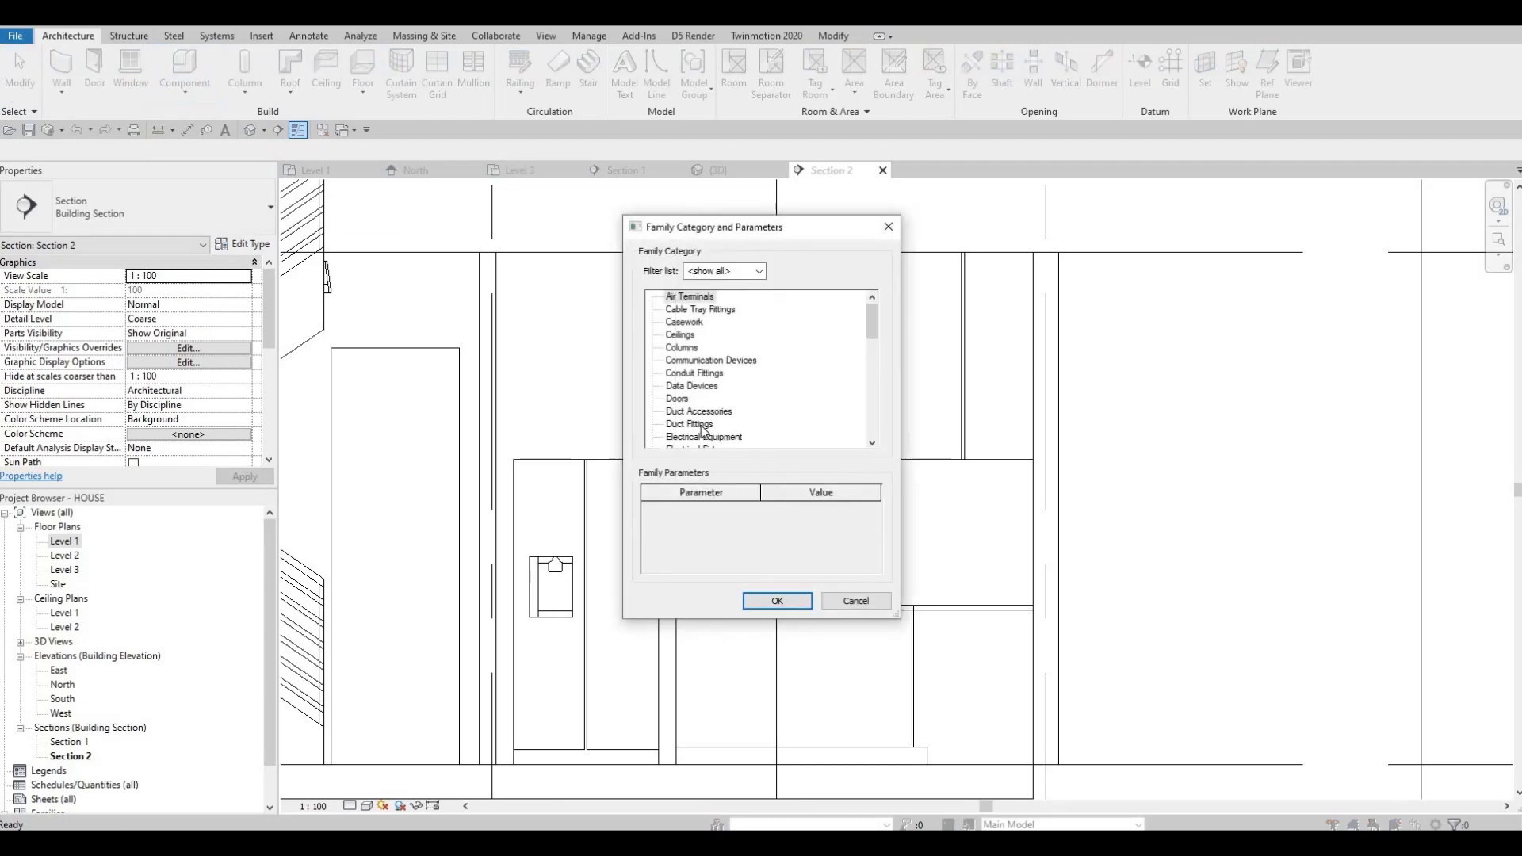
scroll(702, 431, down, 3)
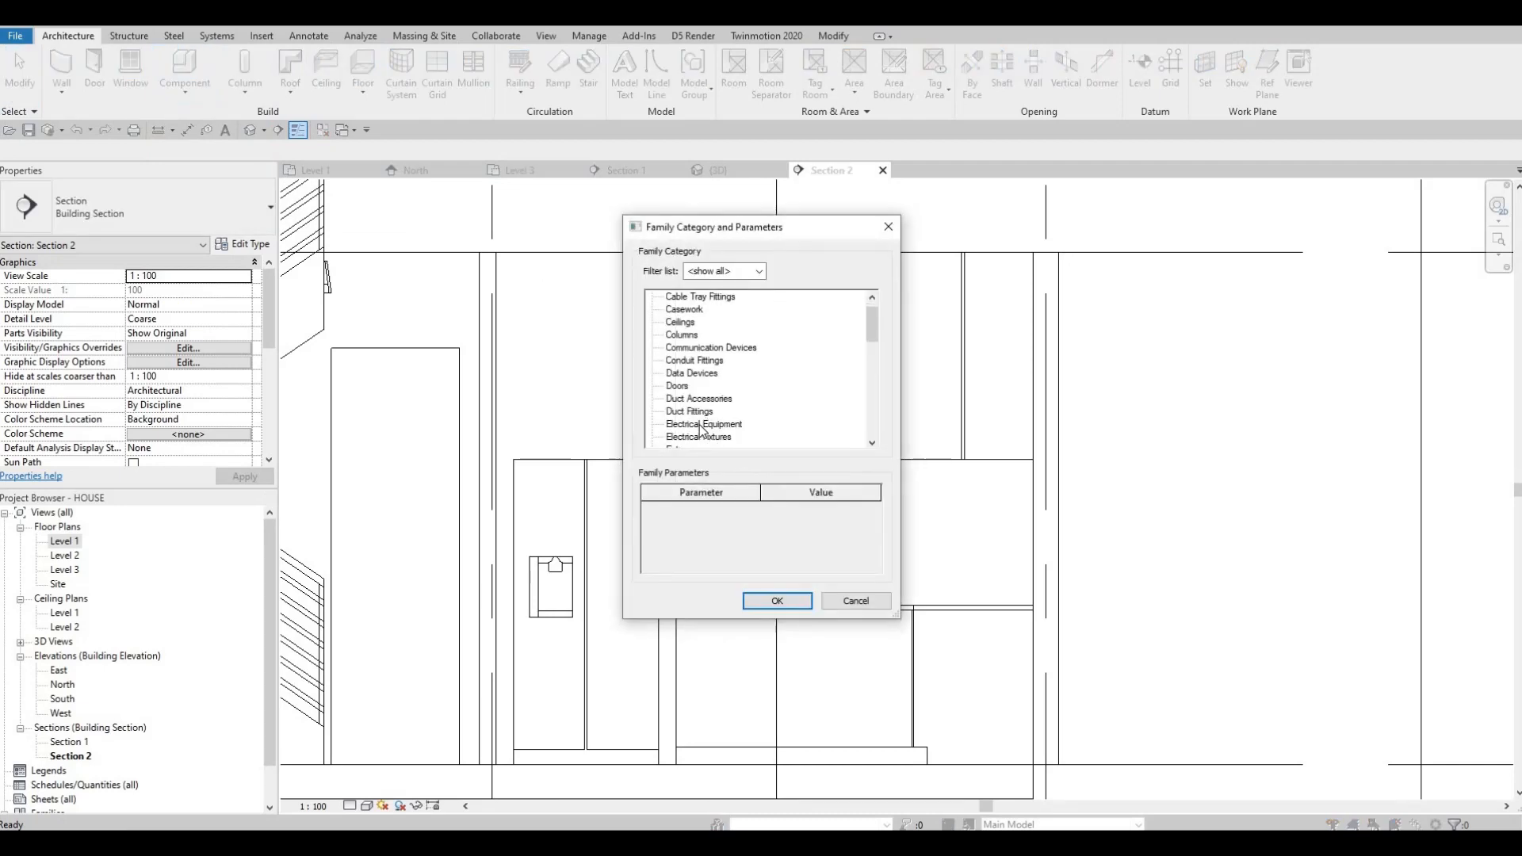
click(759, 599)
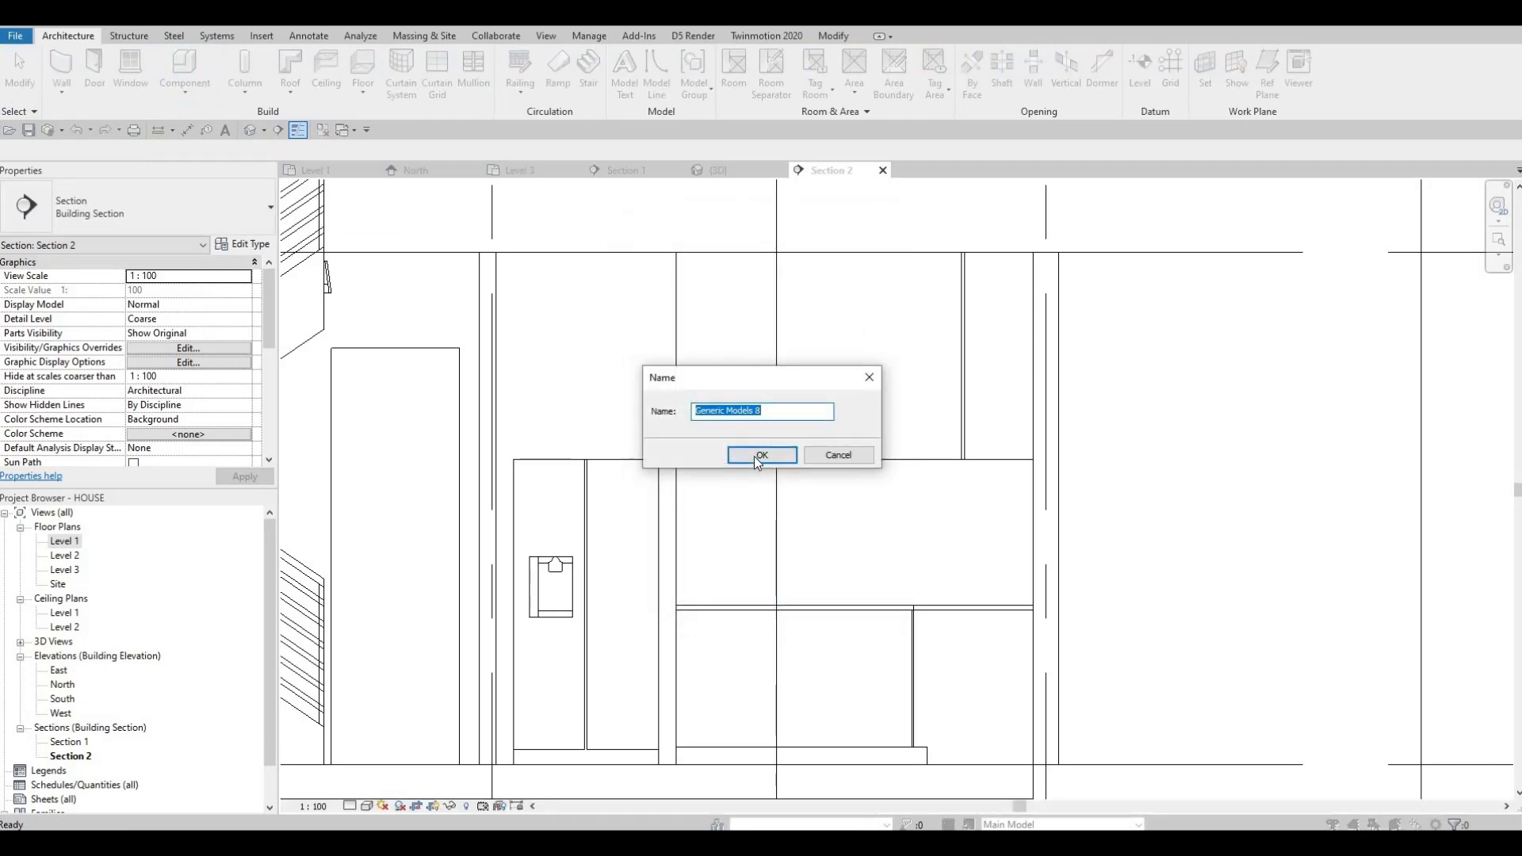
click(761, 455)
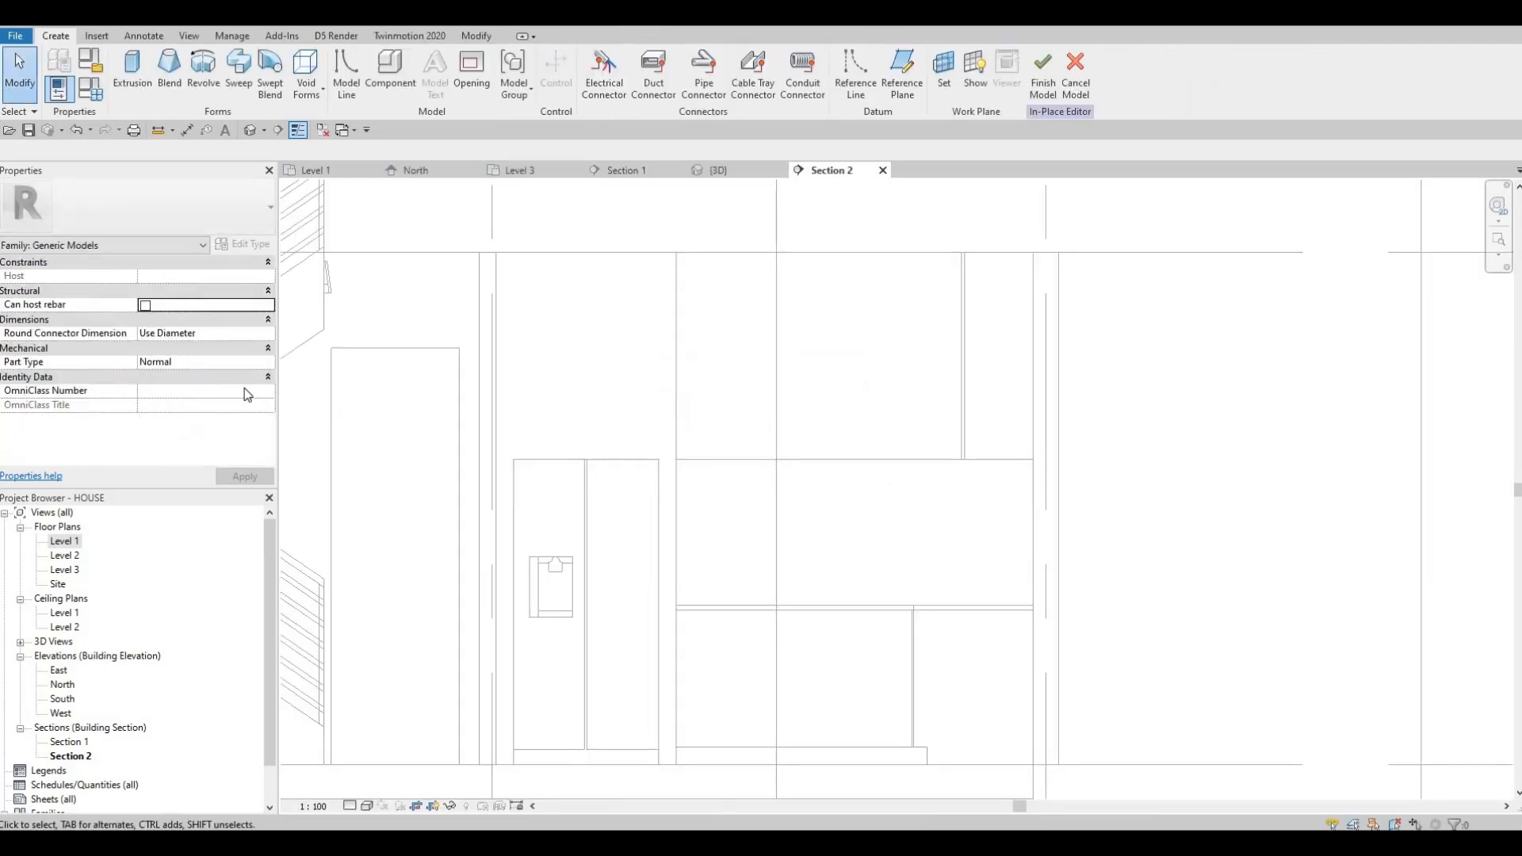
Start an extrusion with its work plane on the front face of the upper cabinet beside the fridge
click(127, 73)
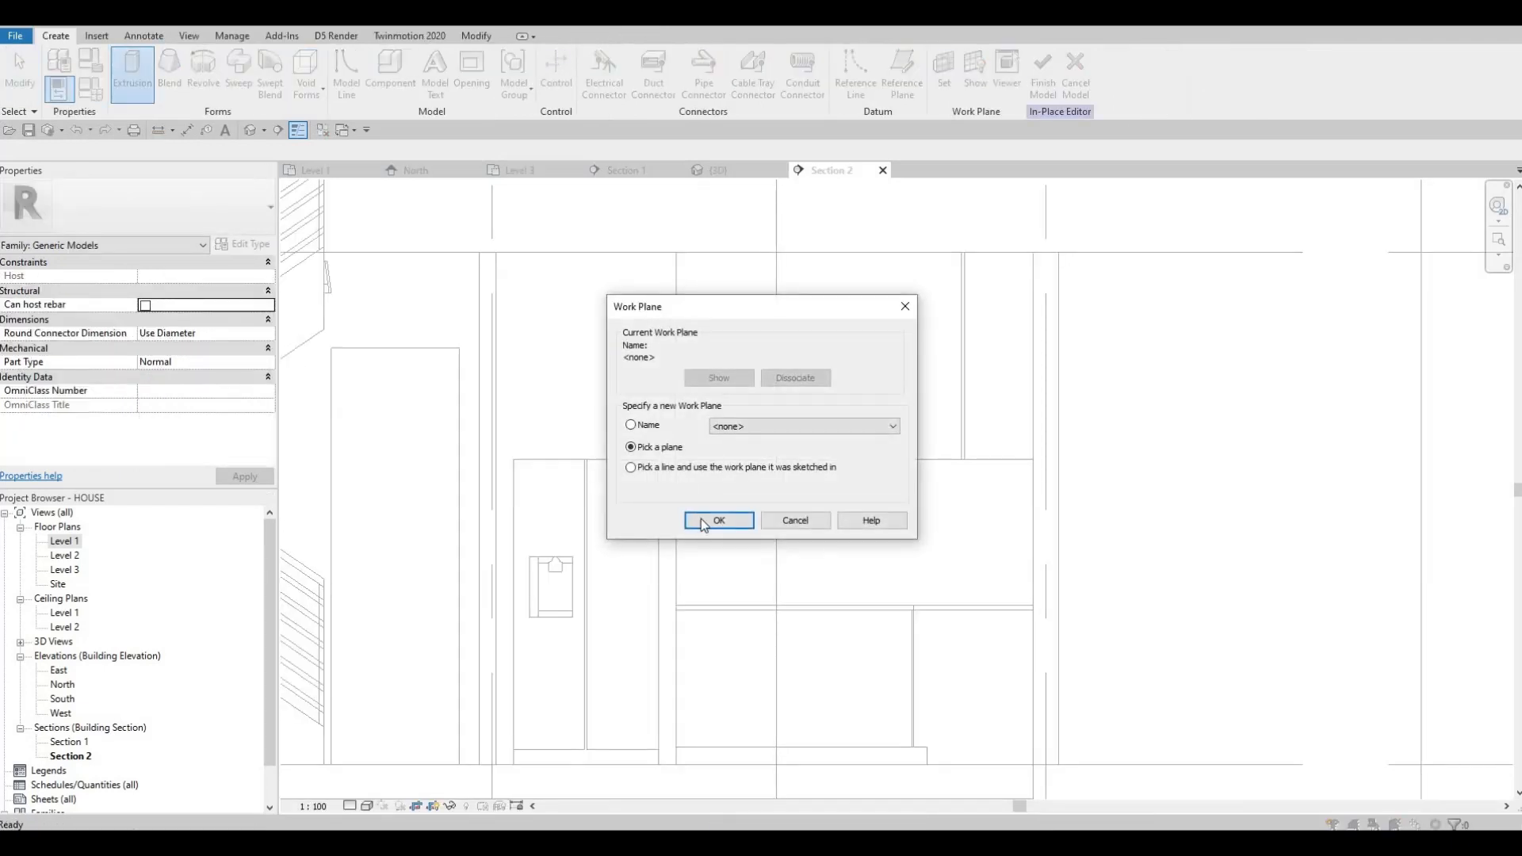
click(701, 519)
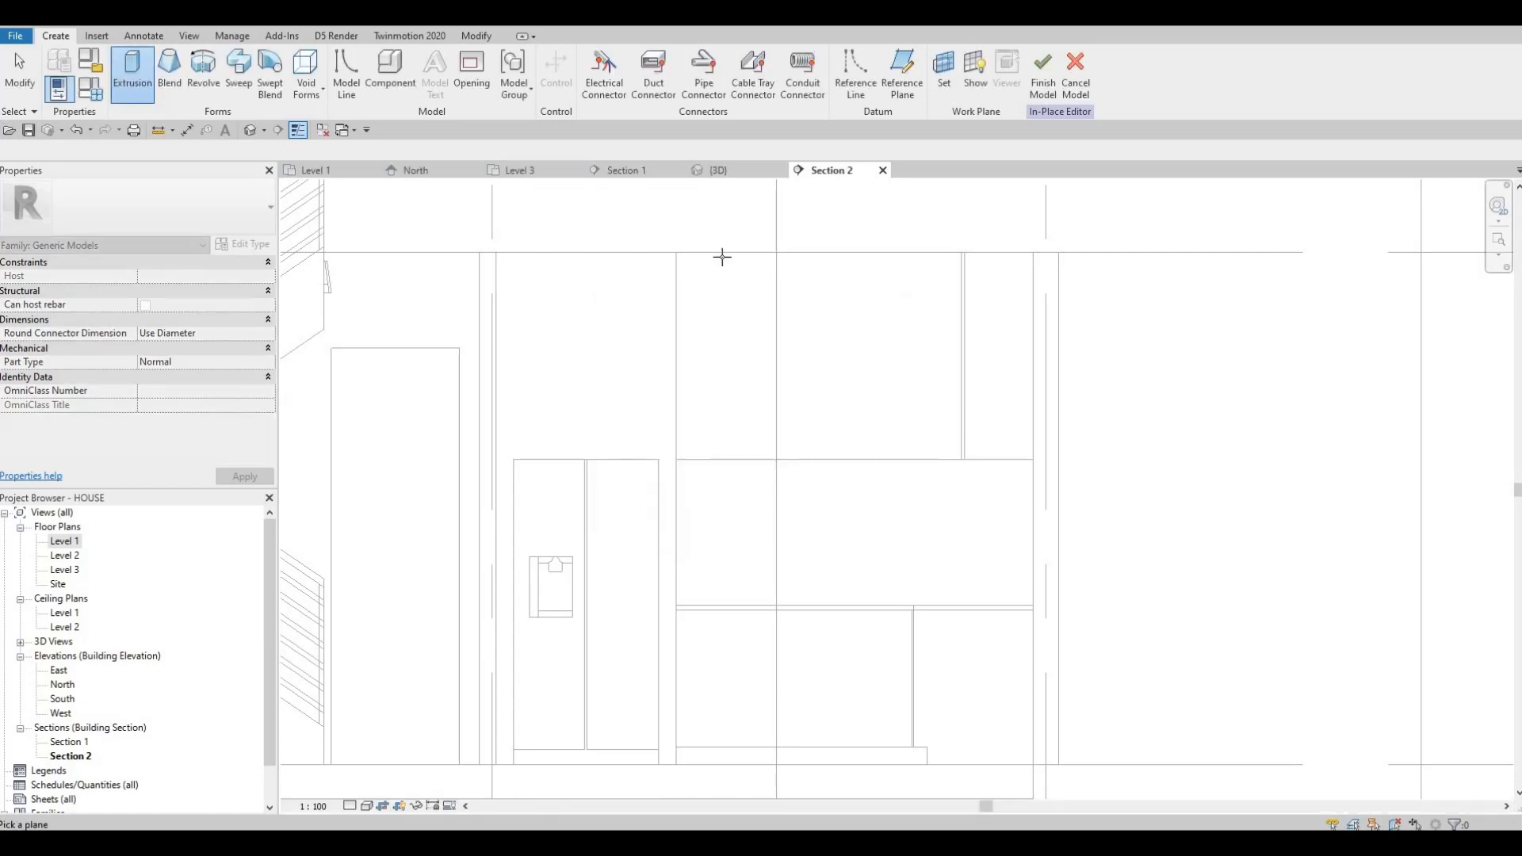
key(Tab)
click(731, 461)
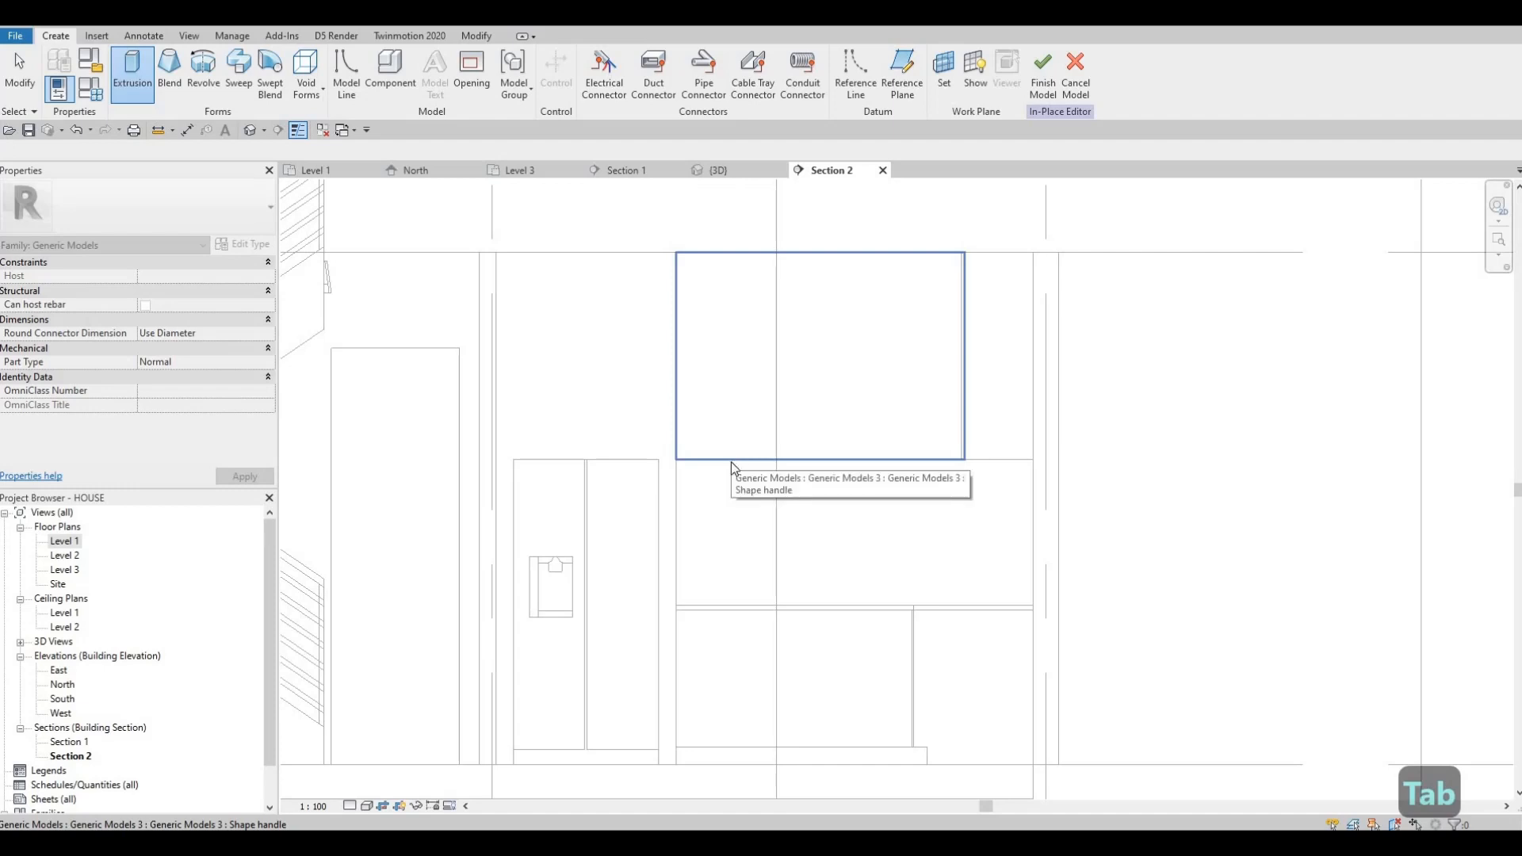
click(731, 462)
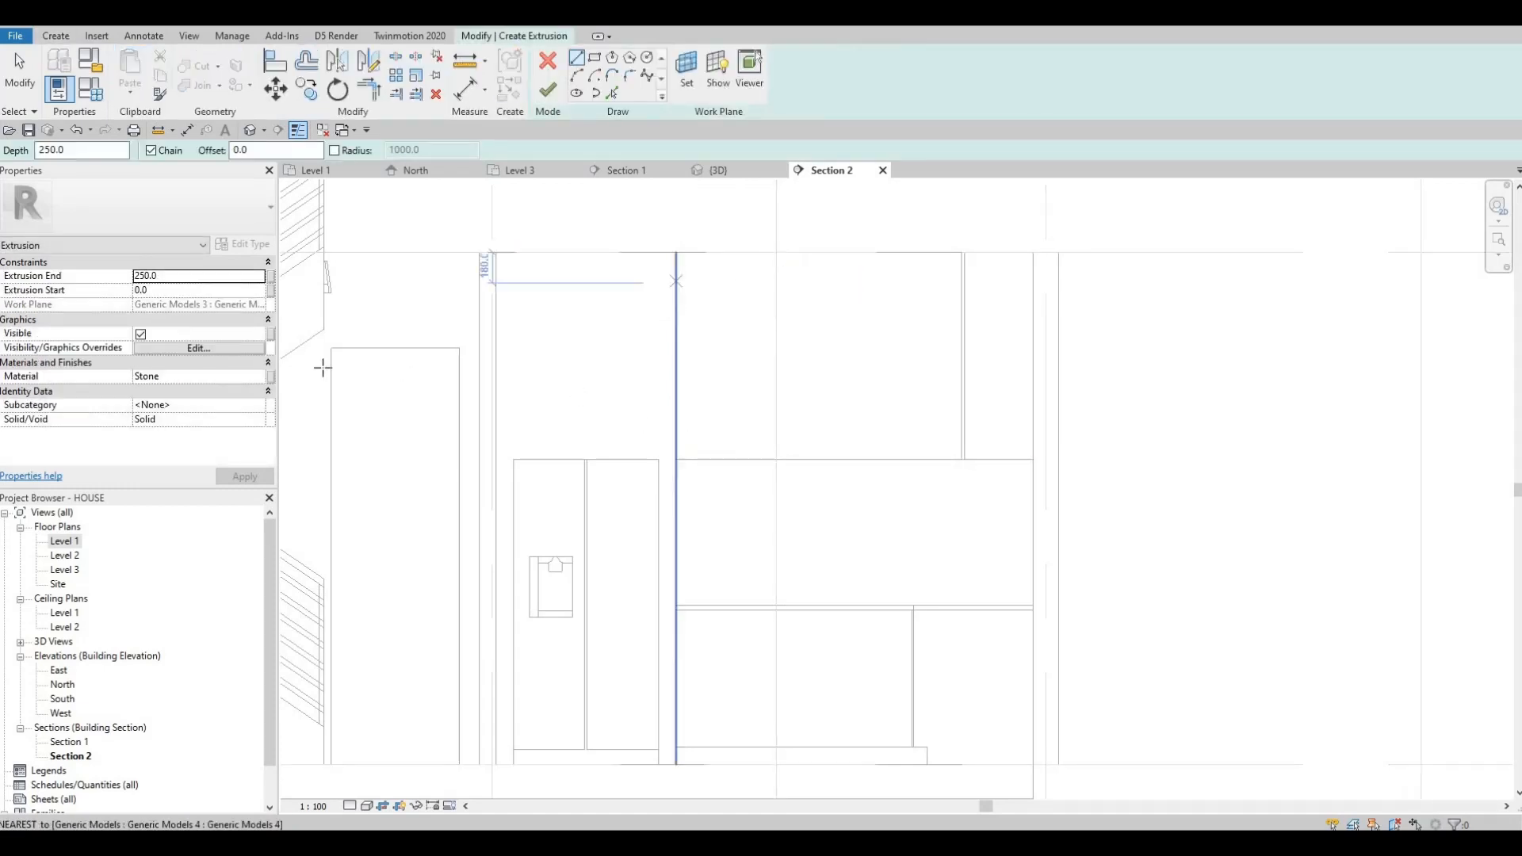
Assign the Laminate, Red, Matte material to the new extrusion
click(260, 378)
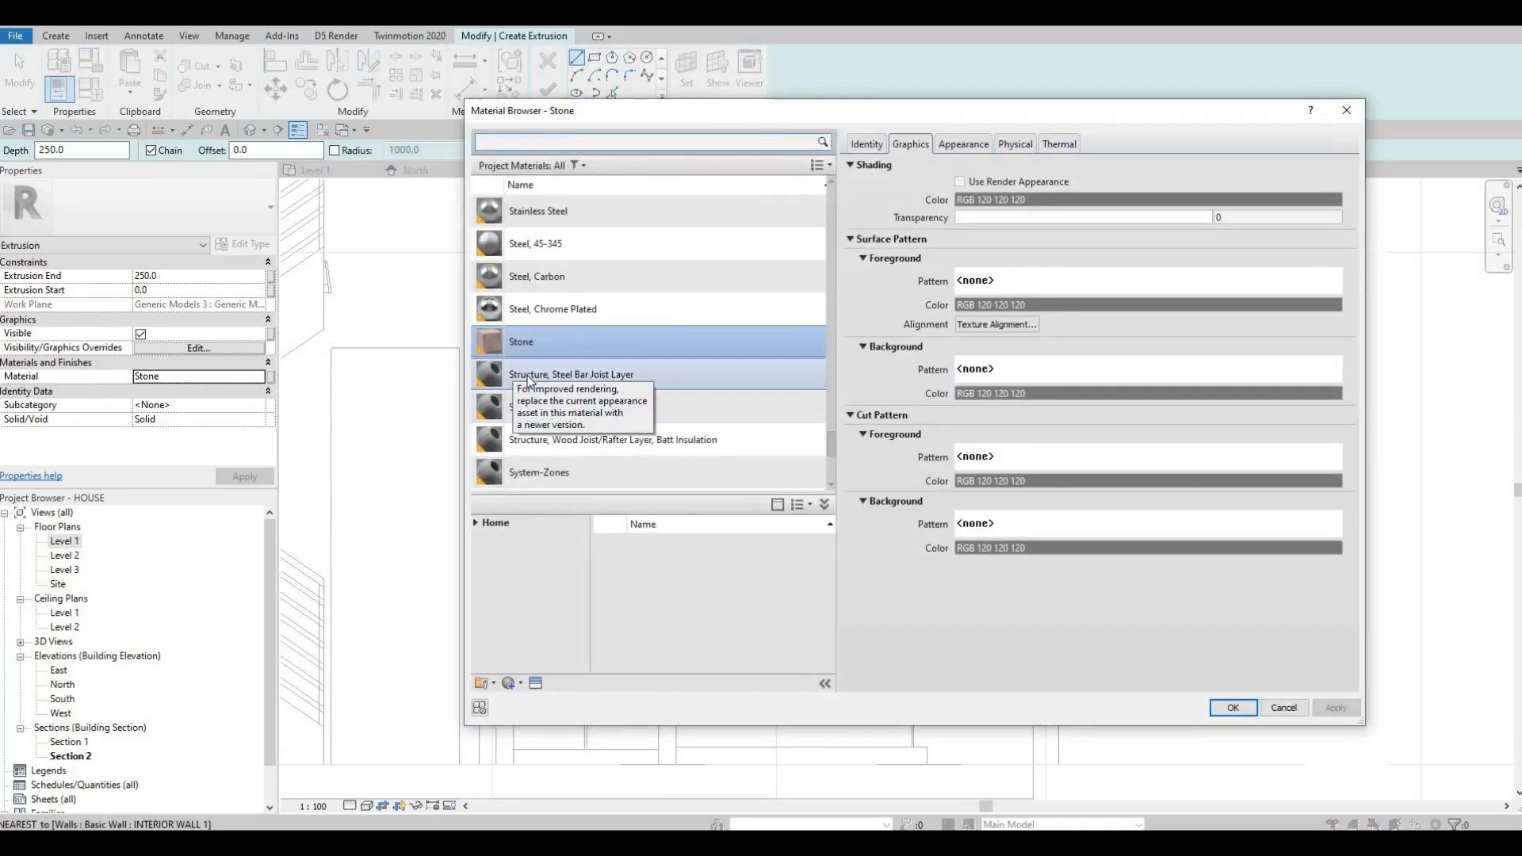
scroll(529, 381, up, 10)
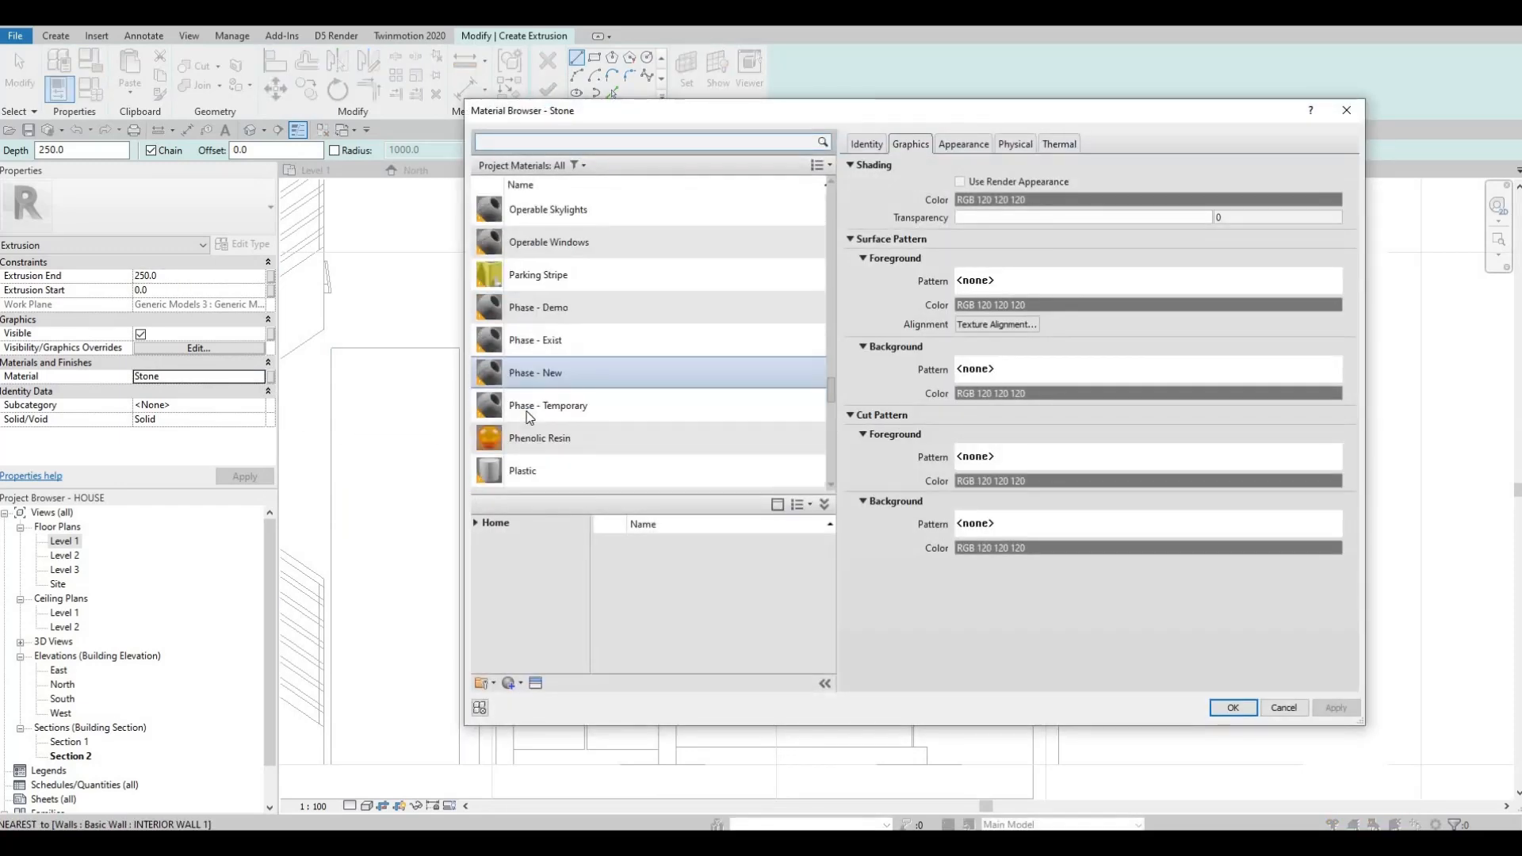
scroll(529, 412, up, 3)
click(536, 246)
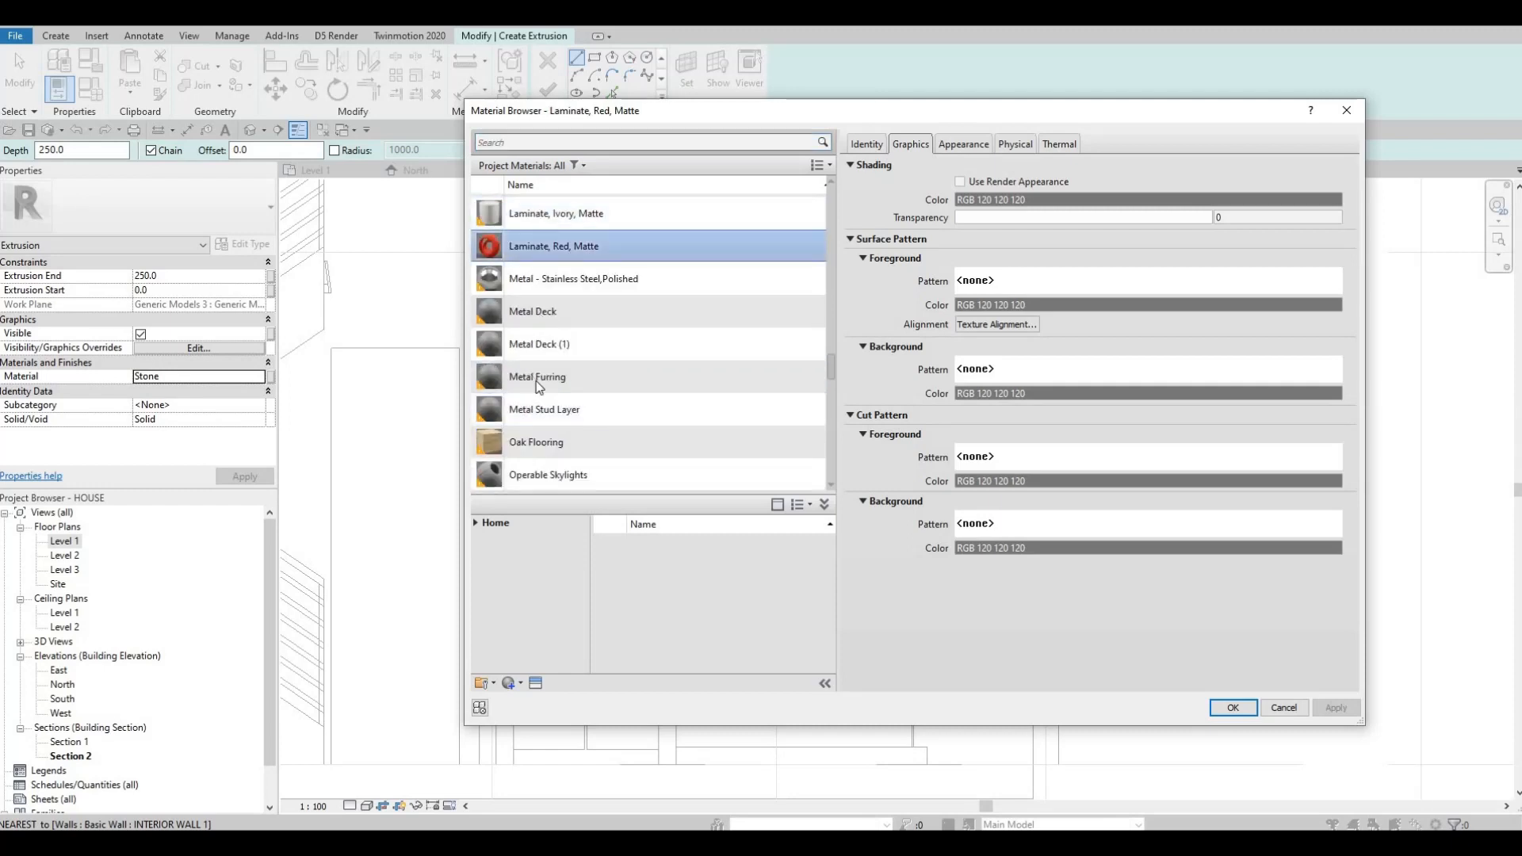
scroll(538, 386, down, 3)
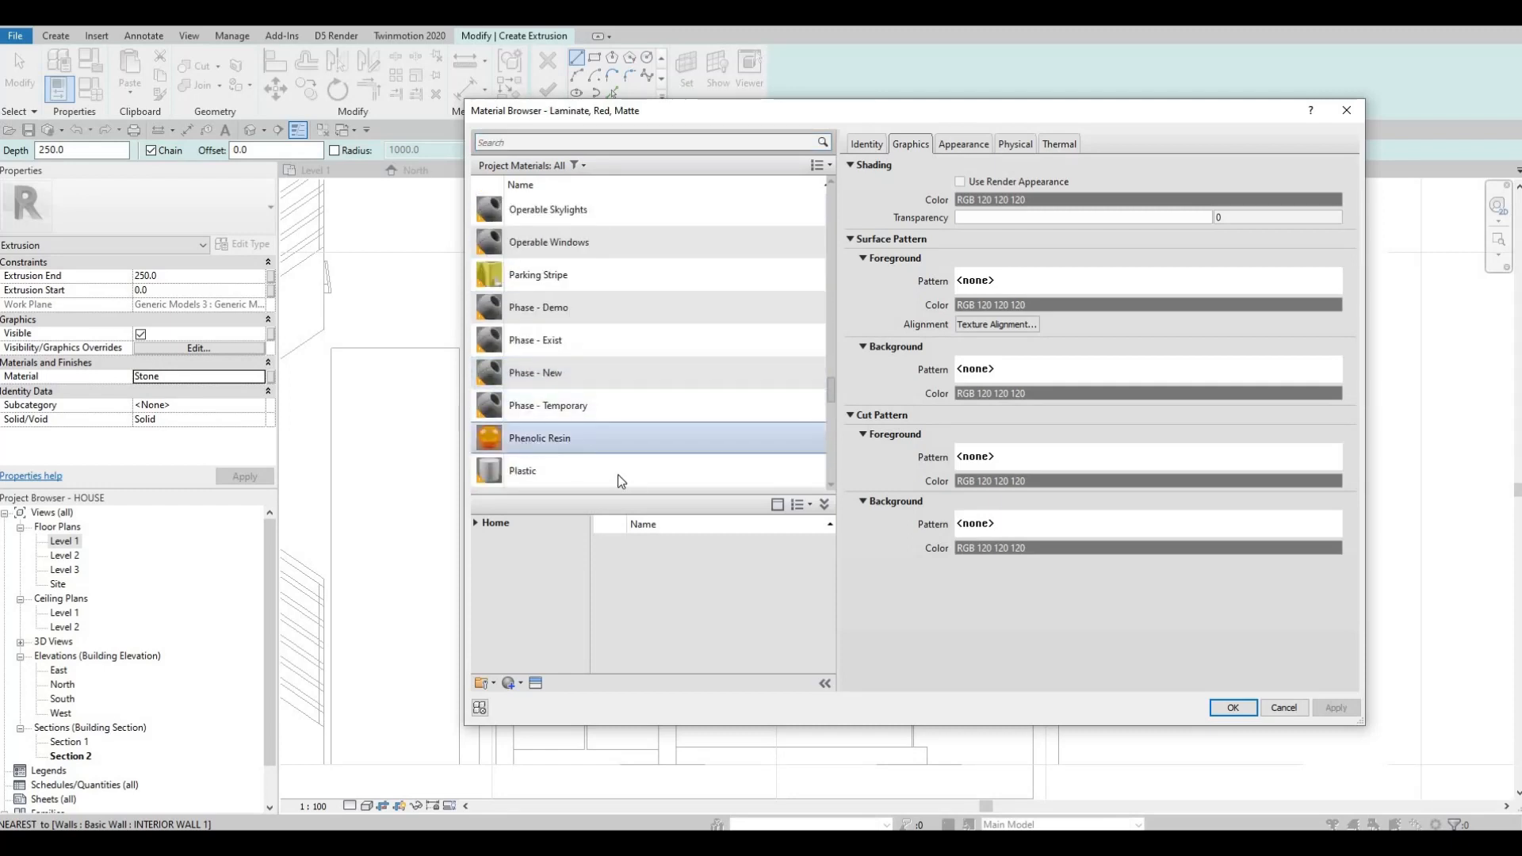
scroll(559, 412, down, 1)
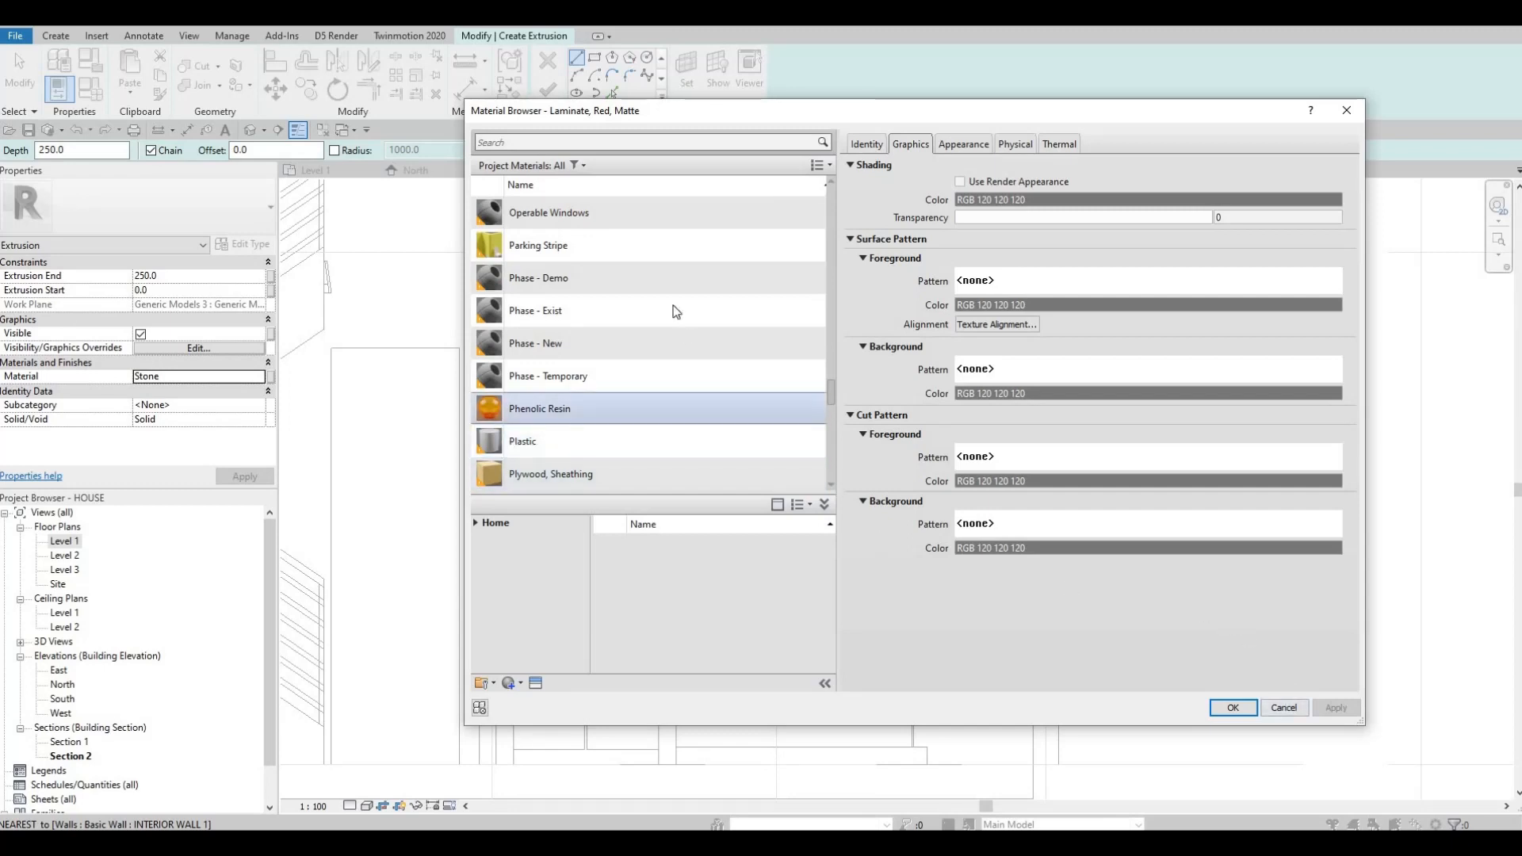
scroll(678, 312, up, 4)
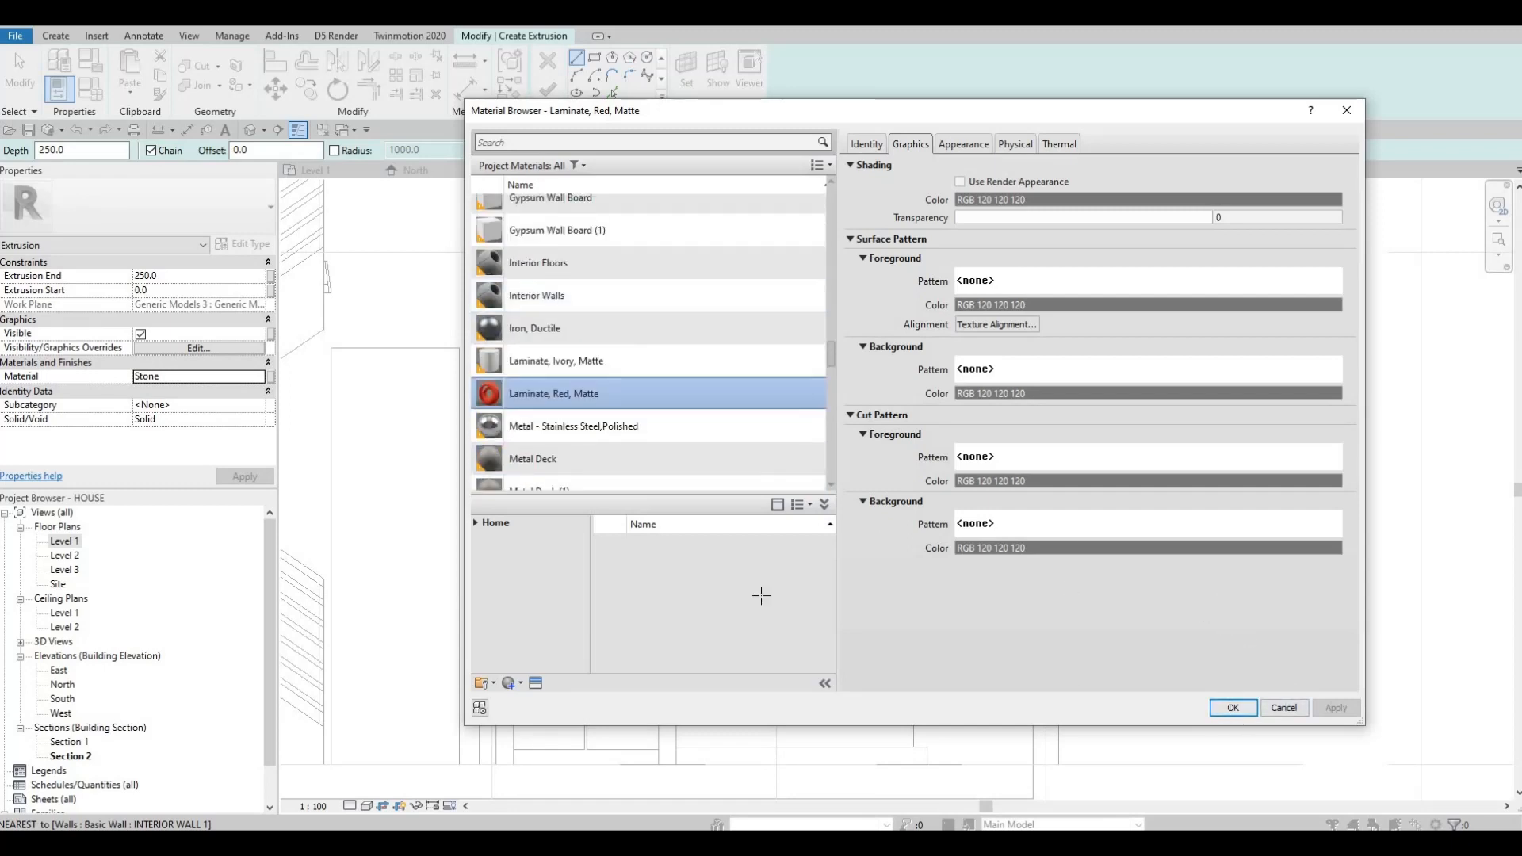
key(Return)
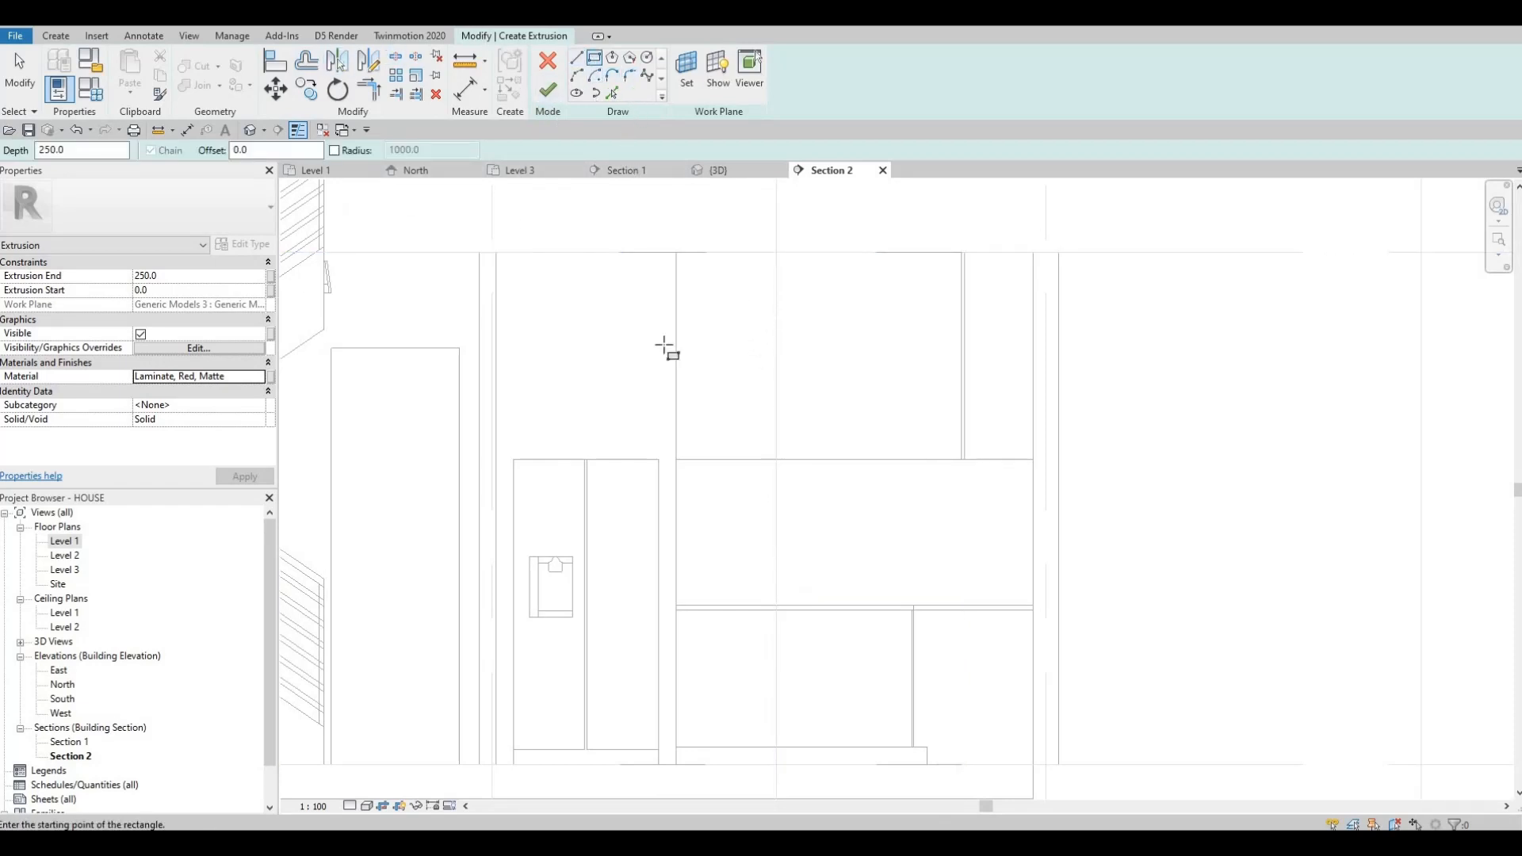
Sketch a rectangle about 1669 by 1215 mm over the upper cabinet front, stopping at the thin vertical gap near the corner
middle_drag(592, 292, 474, 310)
click(562, 271)
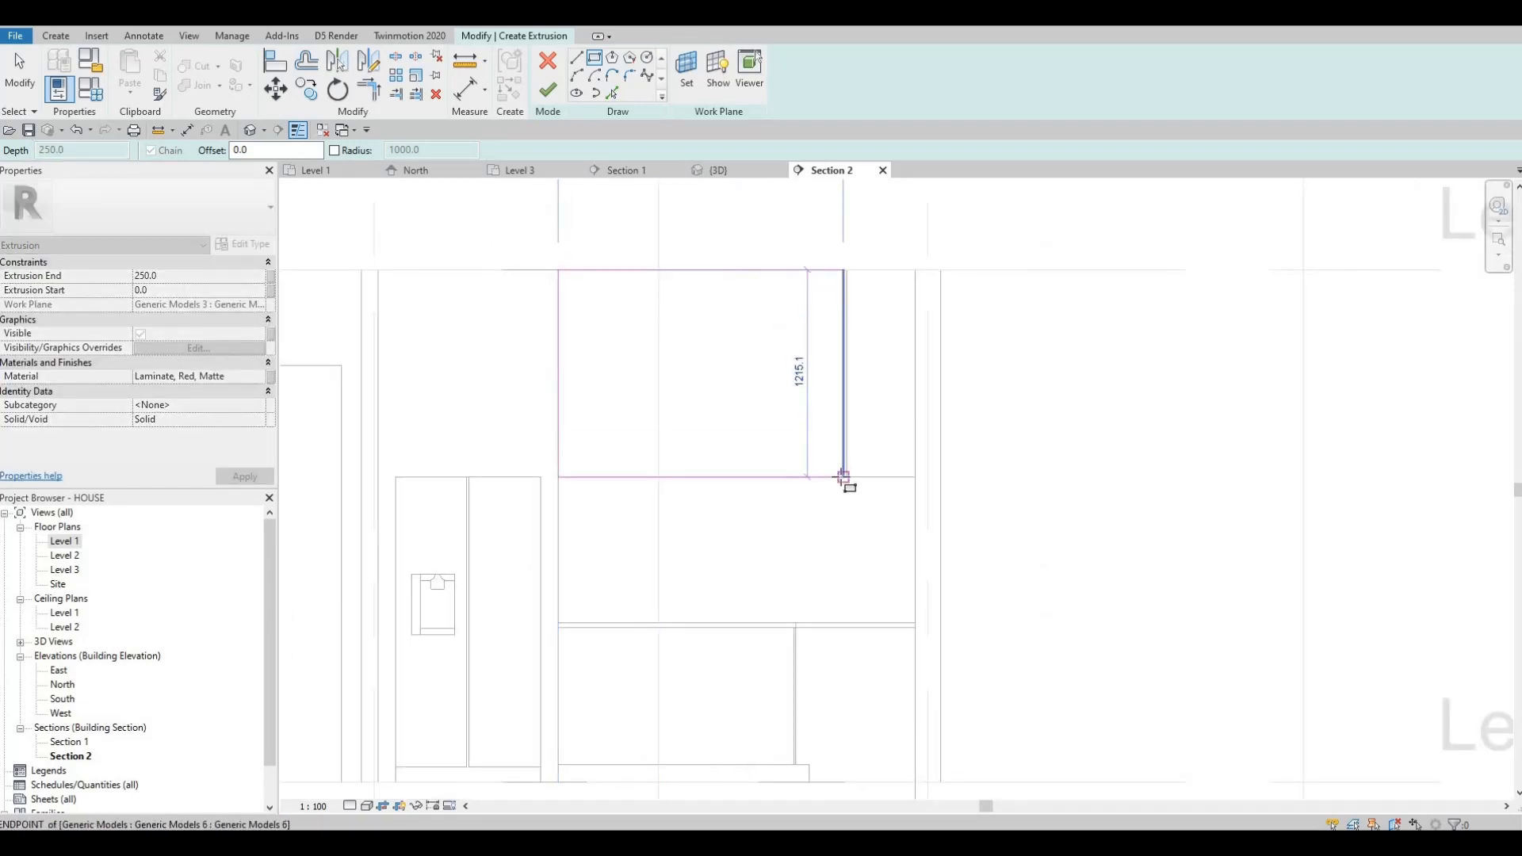
click(843, 477)
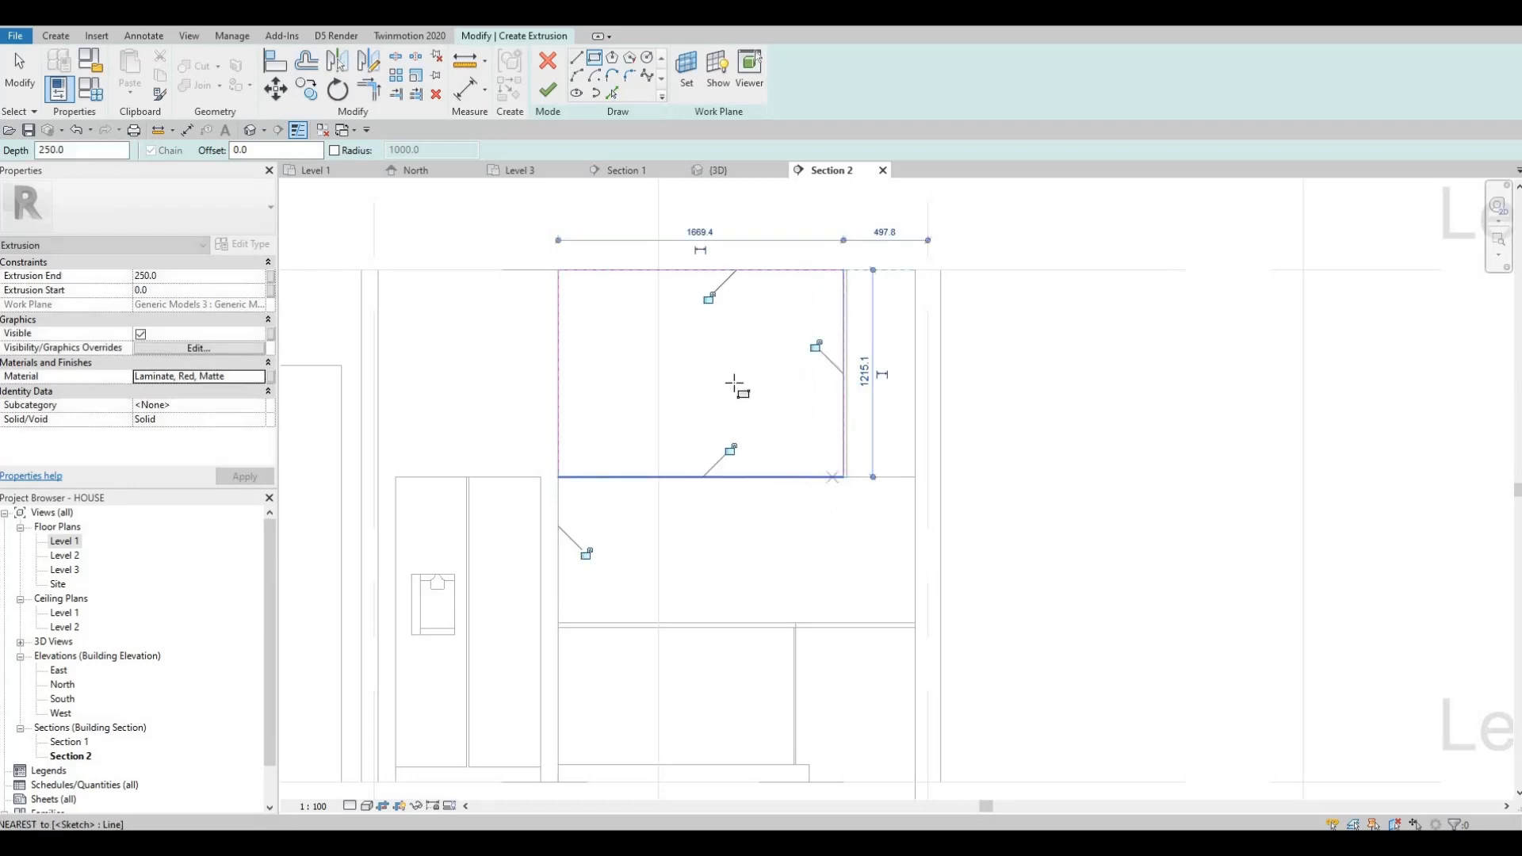
scroll(736, 385, up, 1)
key(Escape)
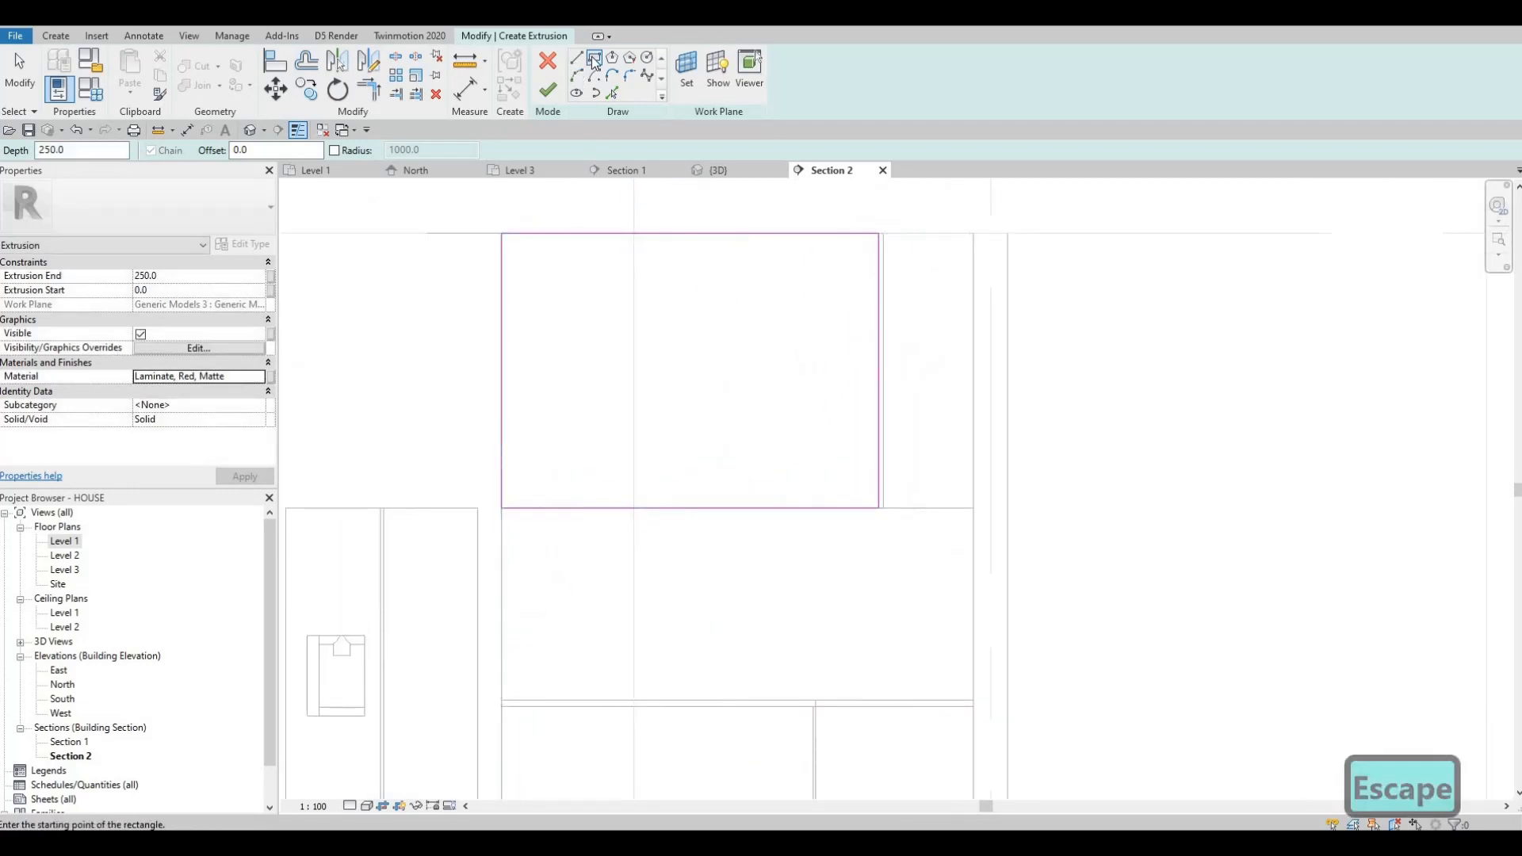
click(688, 233)
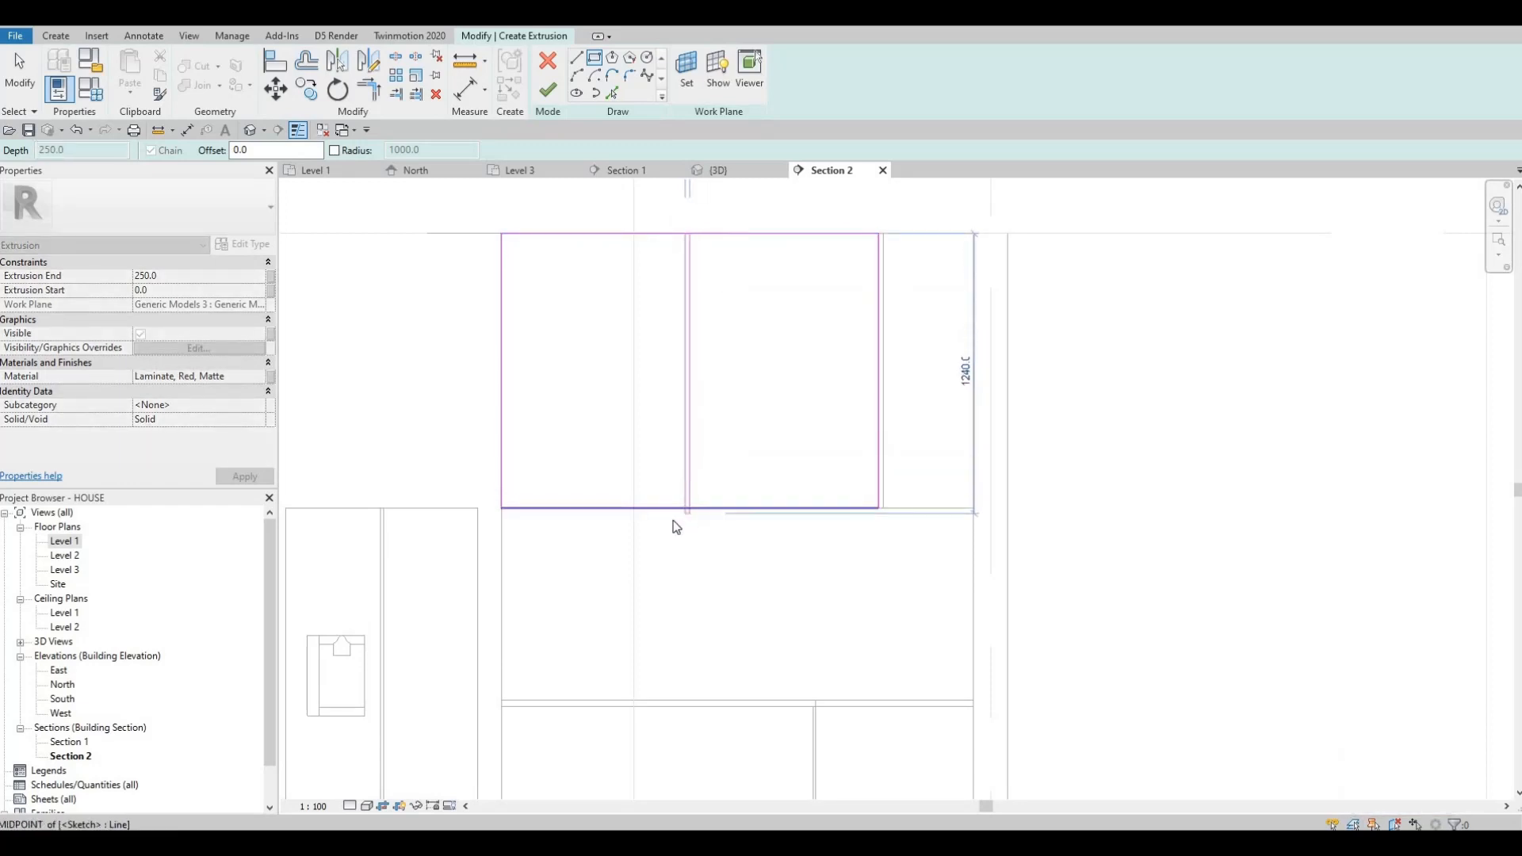
key(Escape)
key(Escape)
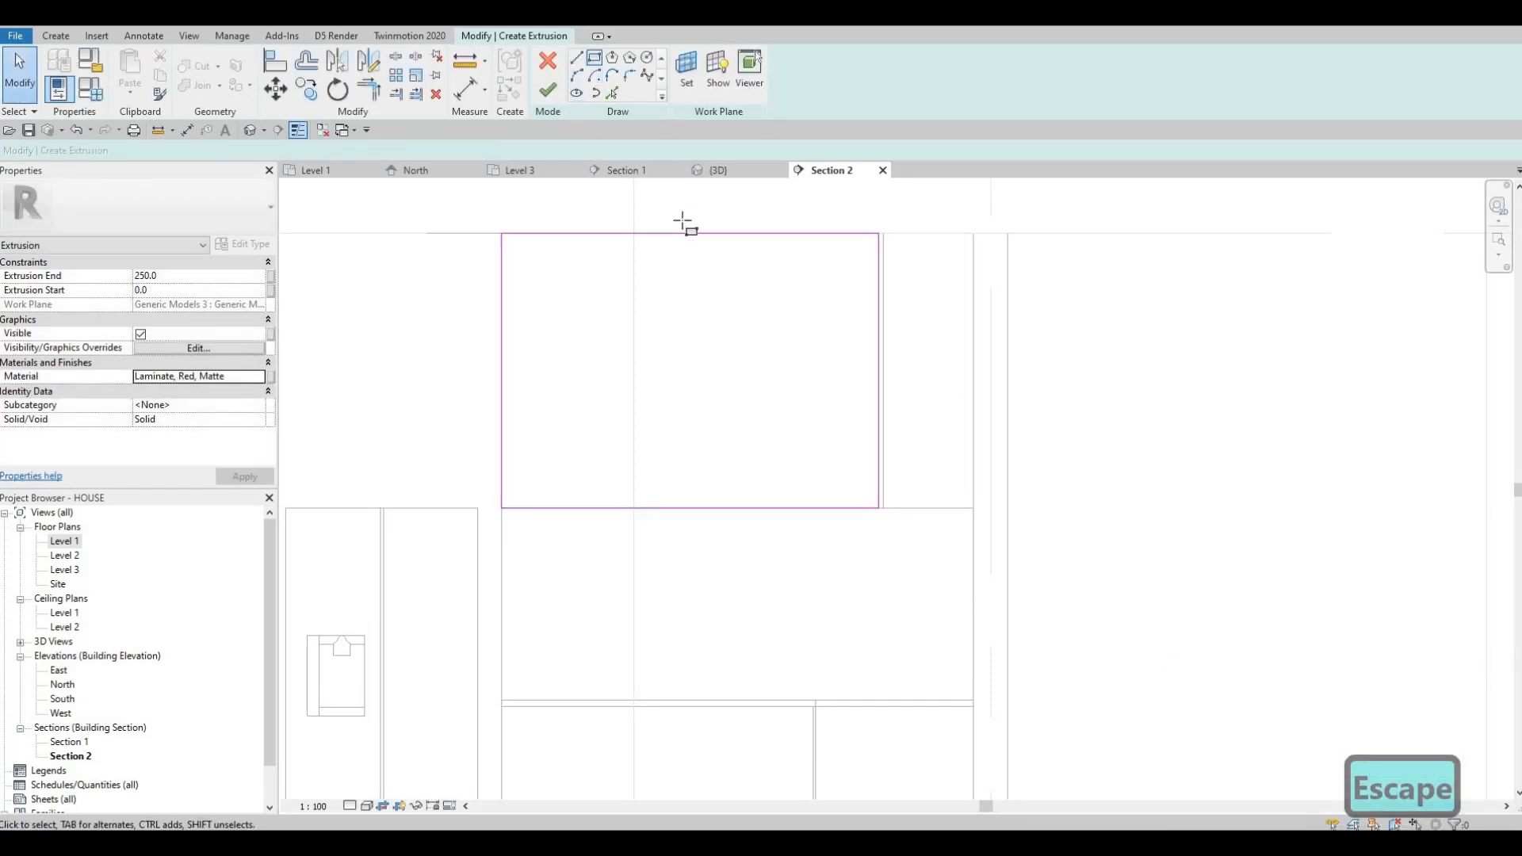
Sketch a full-height gap rectangle about 27 mm wide at the middle of the upper door outline
click(690, 233)
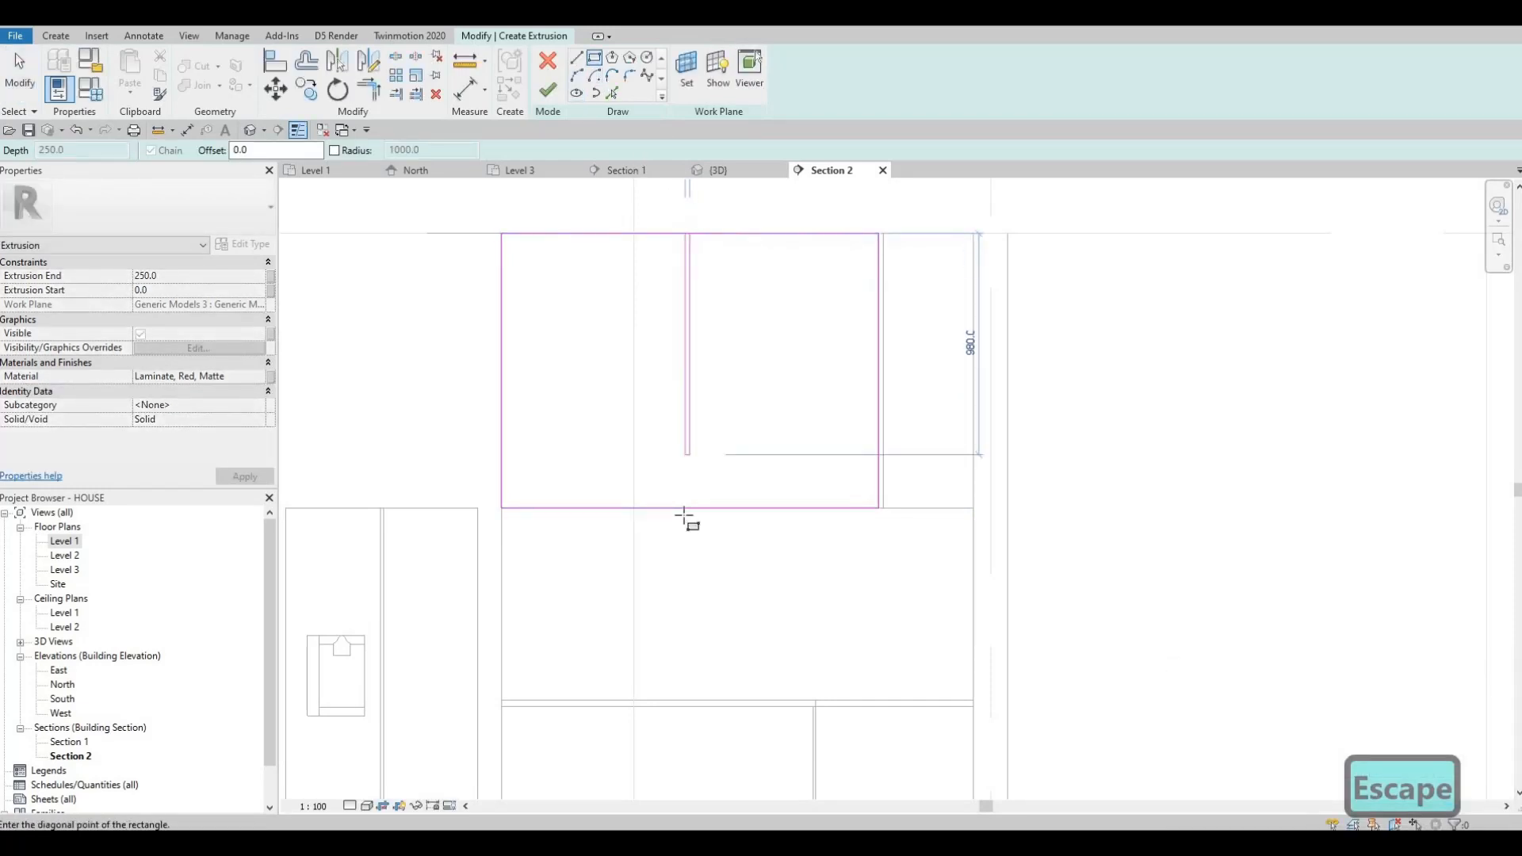
click(686, 508)
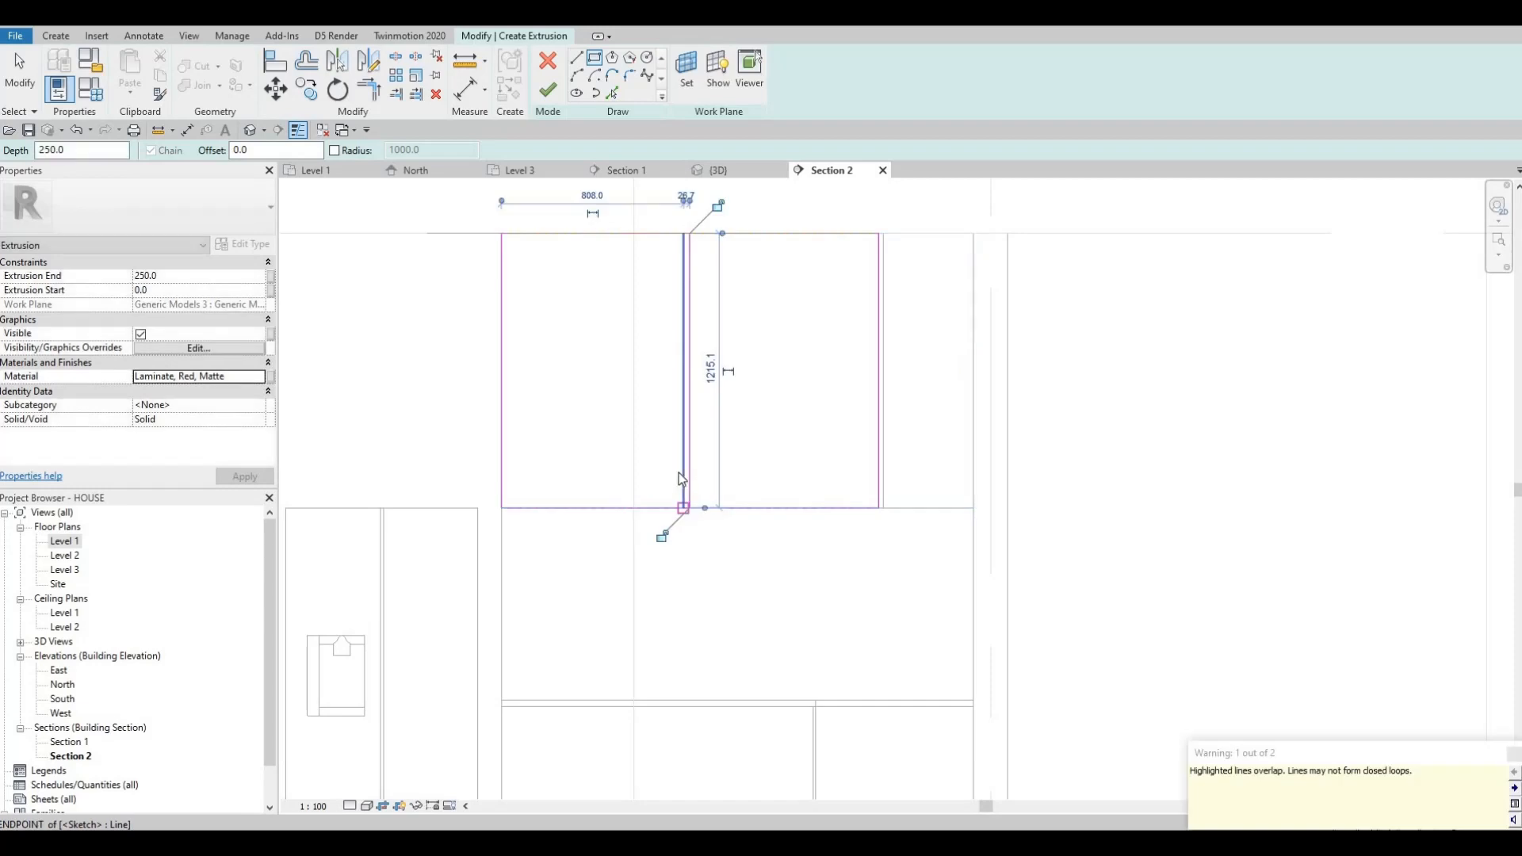
key(Escape)
key(Escape)
key(Escape)
Set the width of the gap between the two upper doors to 15 mm
scroll(679, 472, up, 2)
click(684, 535)
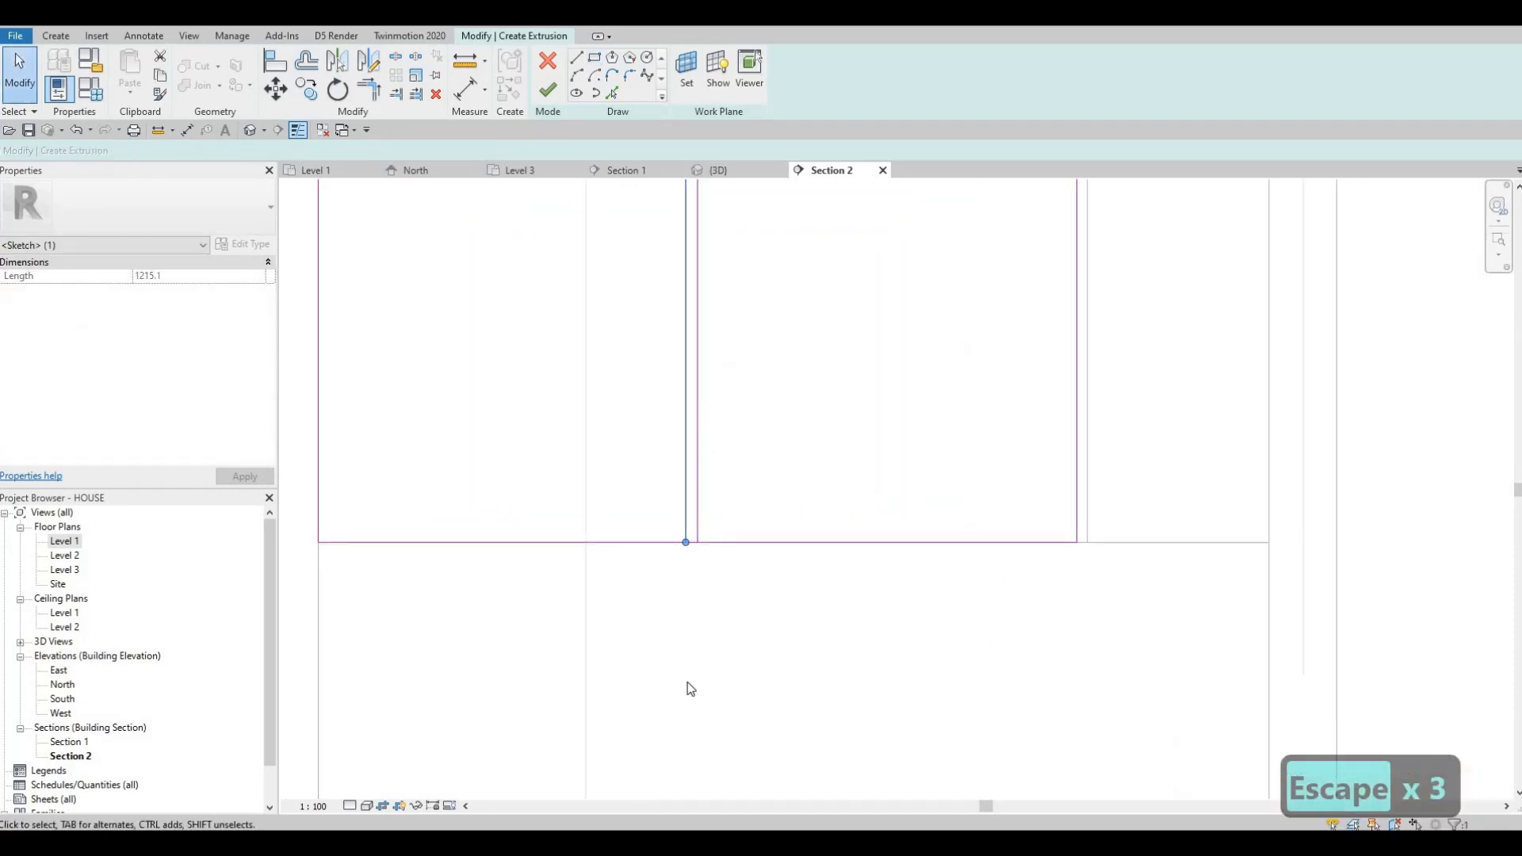
scroll(680, 381, down, 3)
scroll(682, 352, up, 4)
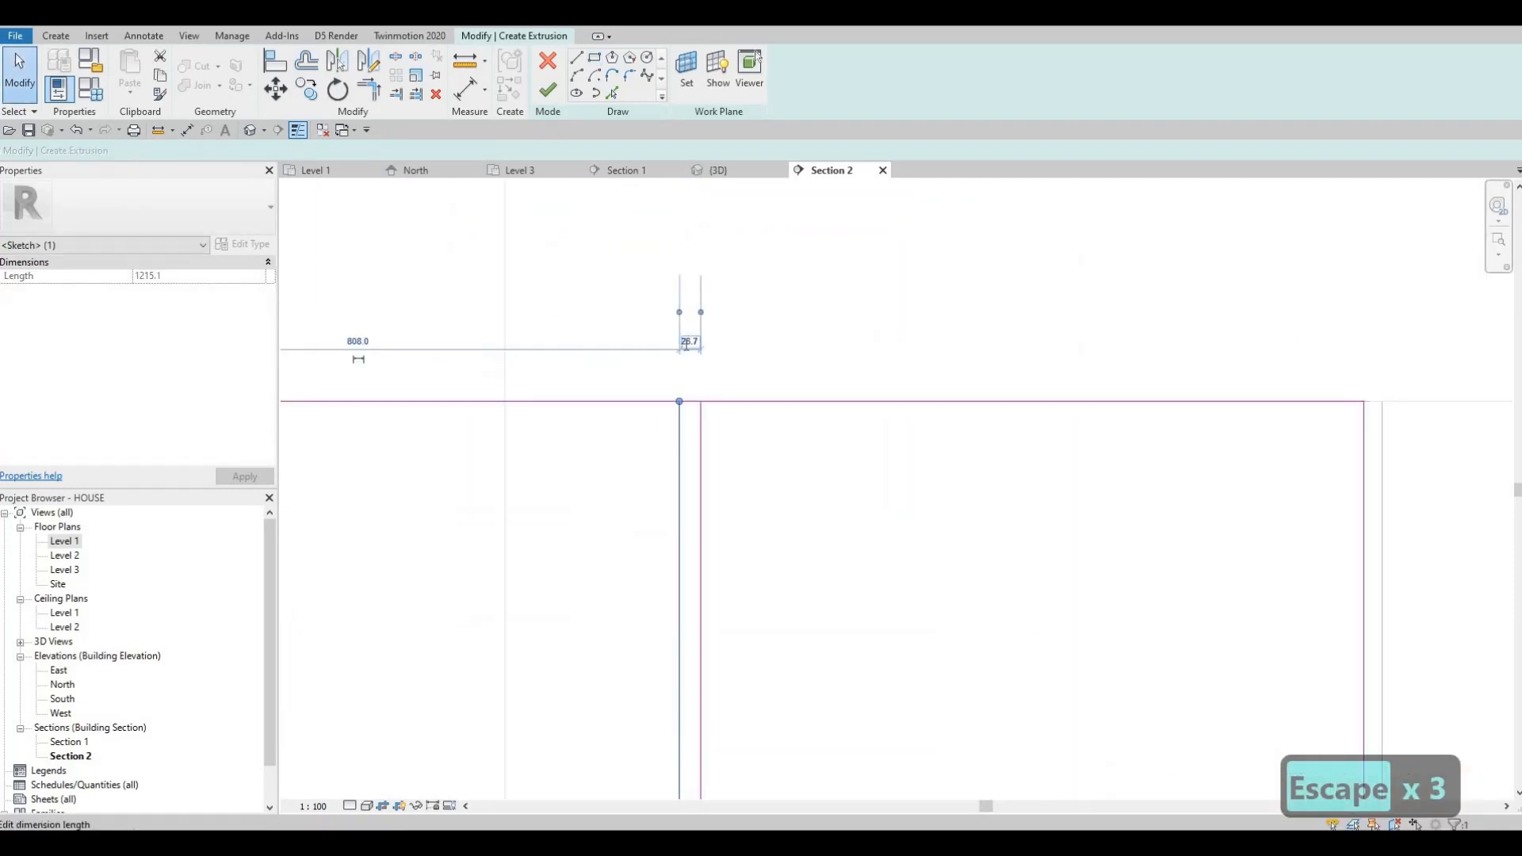
click(686, 342)
text(15)
key(Return)
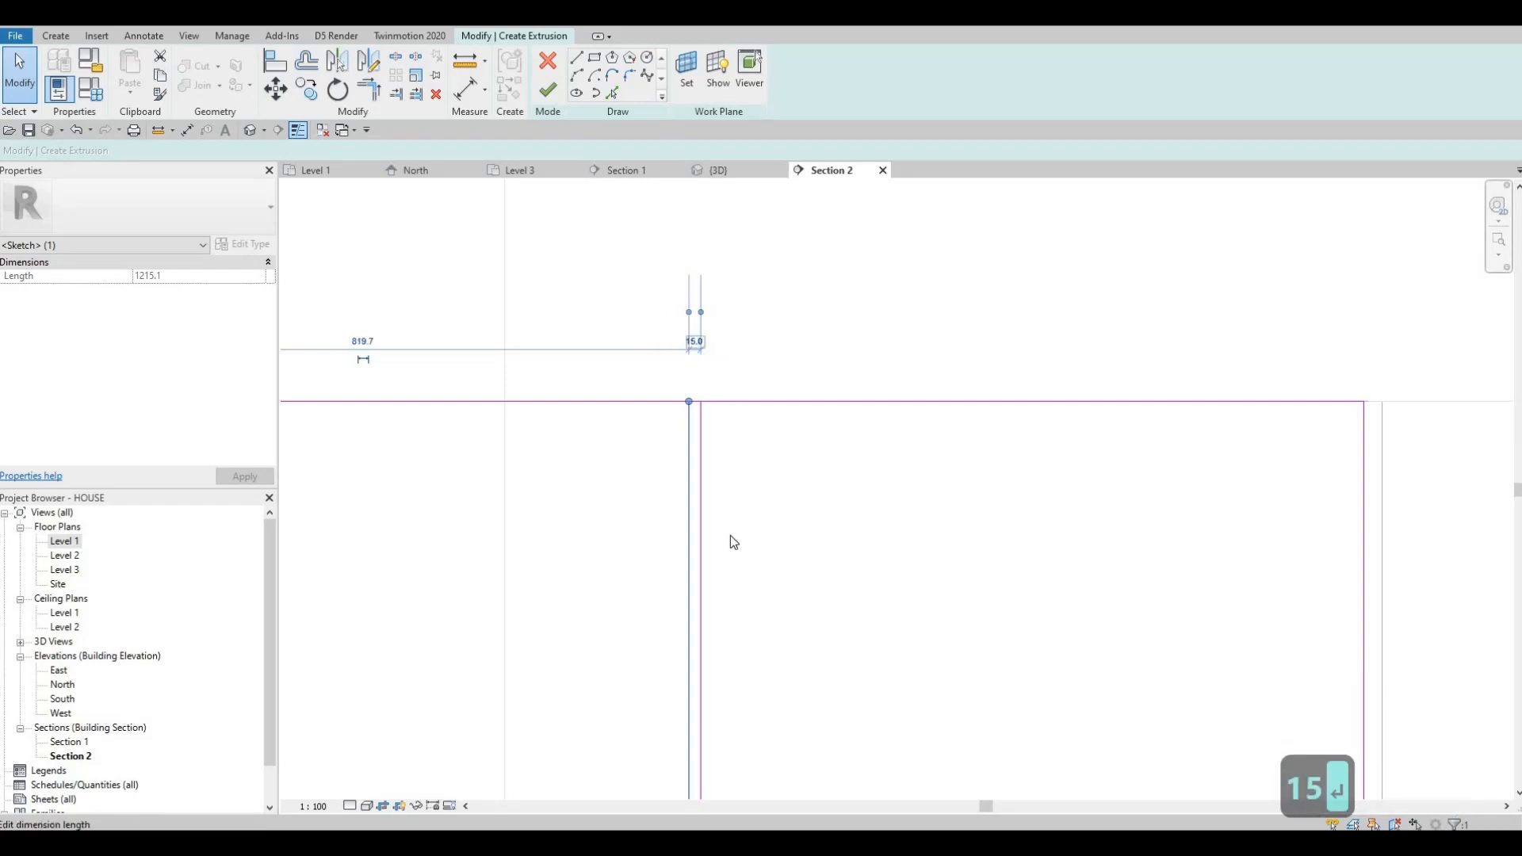
key(Escape)
key(Escape)
key(Escape)
scroll(742, 428, down, 2)
scroll(743, 444, down, 3)
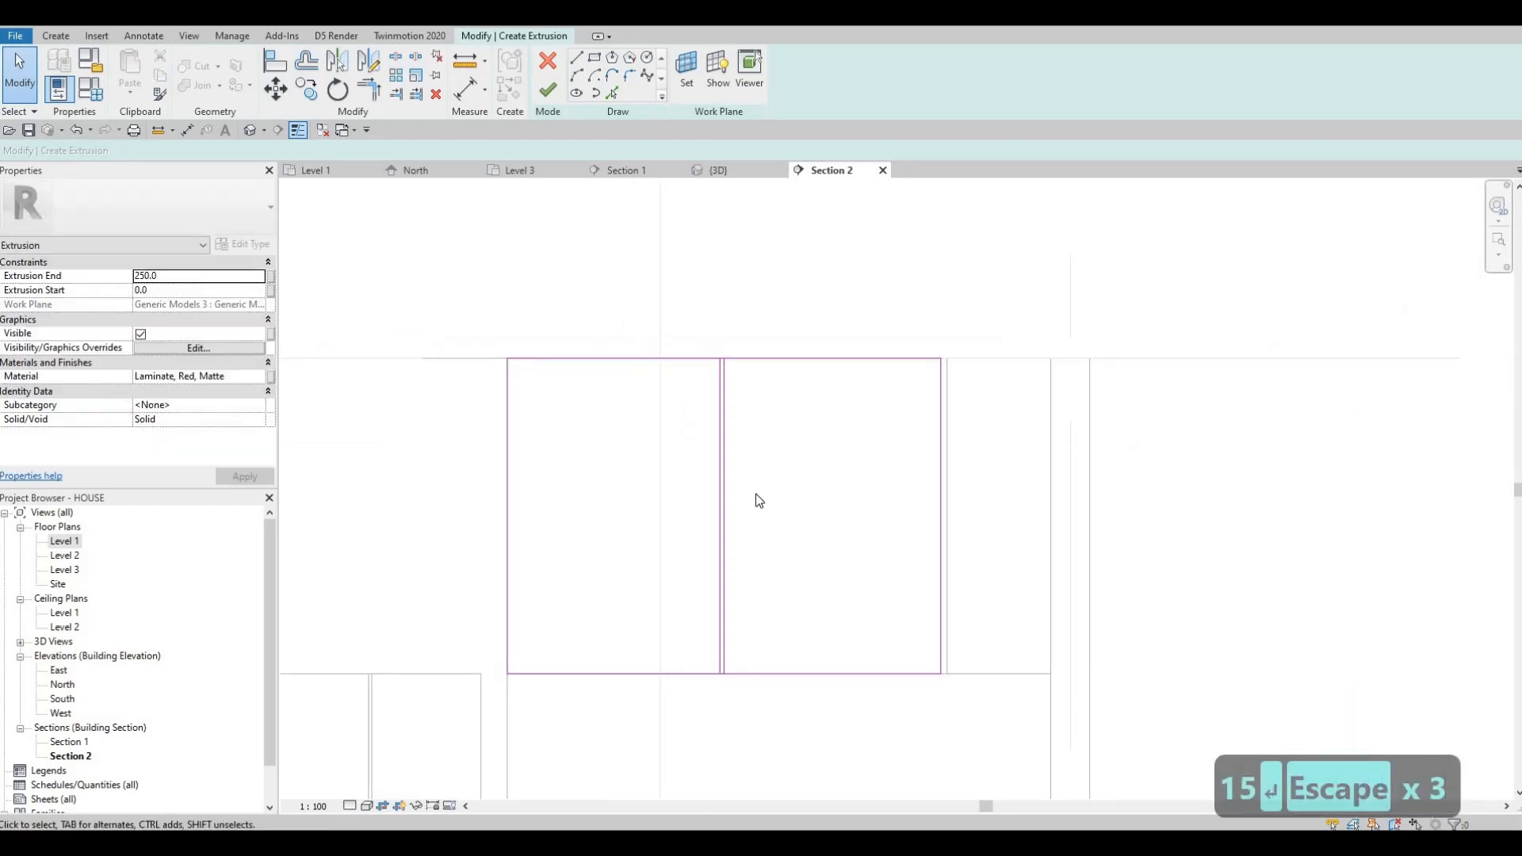
Split the top edge of the upper door outline within the middle gap
key(s)
key(l)
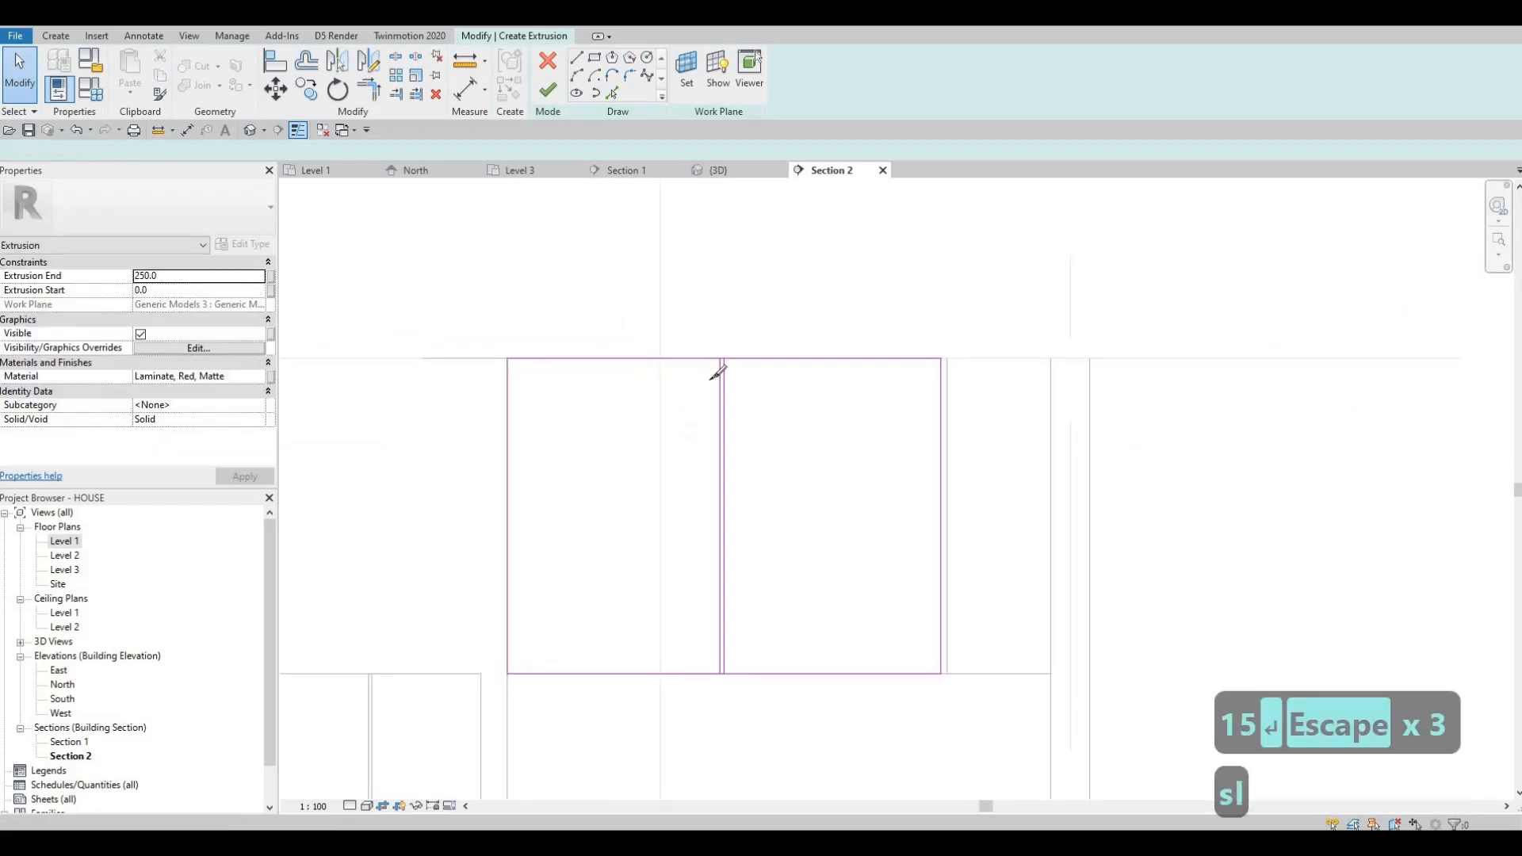
scroll(730, 340, up, 4)
scroll(725, 353, up, 1)
click(731, 352)
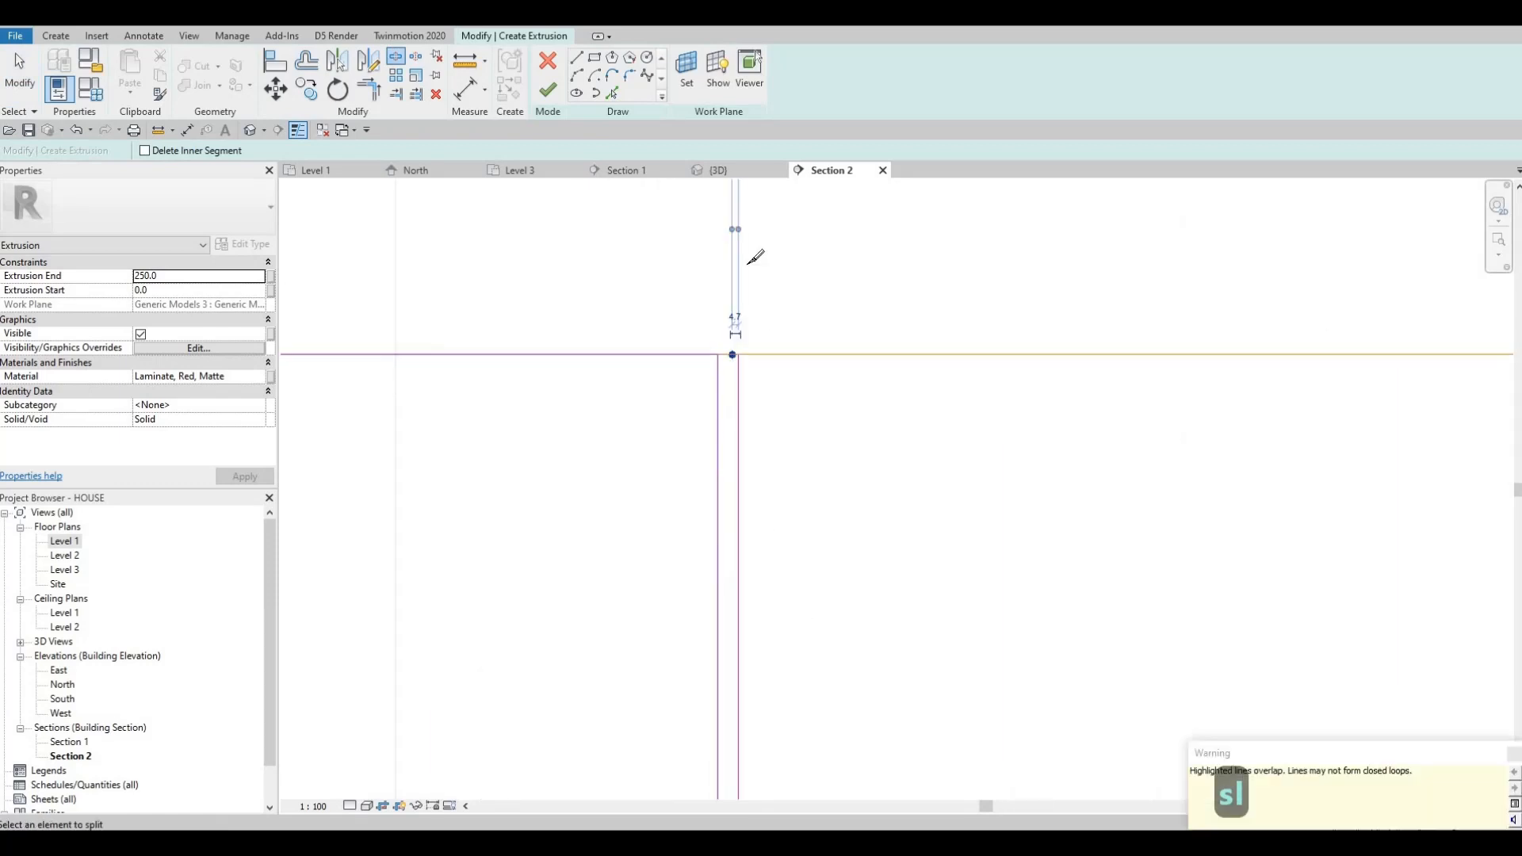
scroll(702, 444, down, 1)
scroll(700, 348, down, 1)
middle_drag(700, 571, 683, 298)
key(Escape)
scroll(672, 349, up, 1)
middle_drag(671, 349, 673, 476)
key(Escape)
key(Escape)
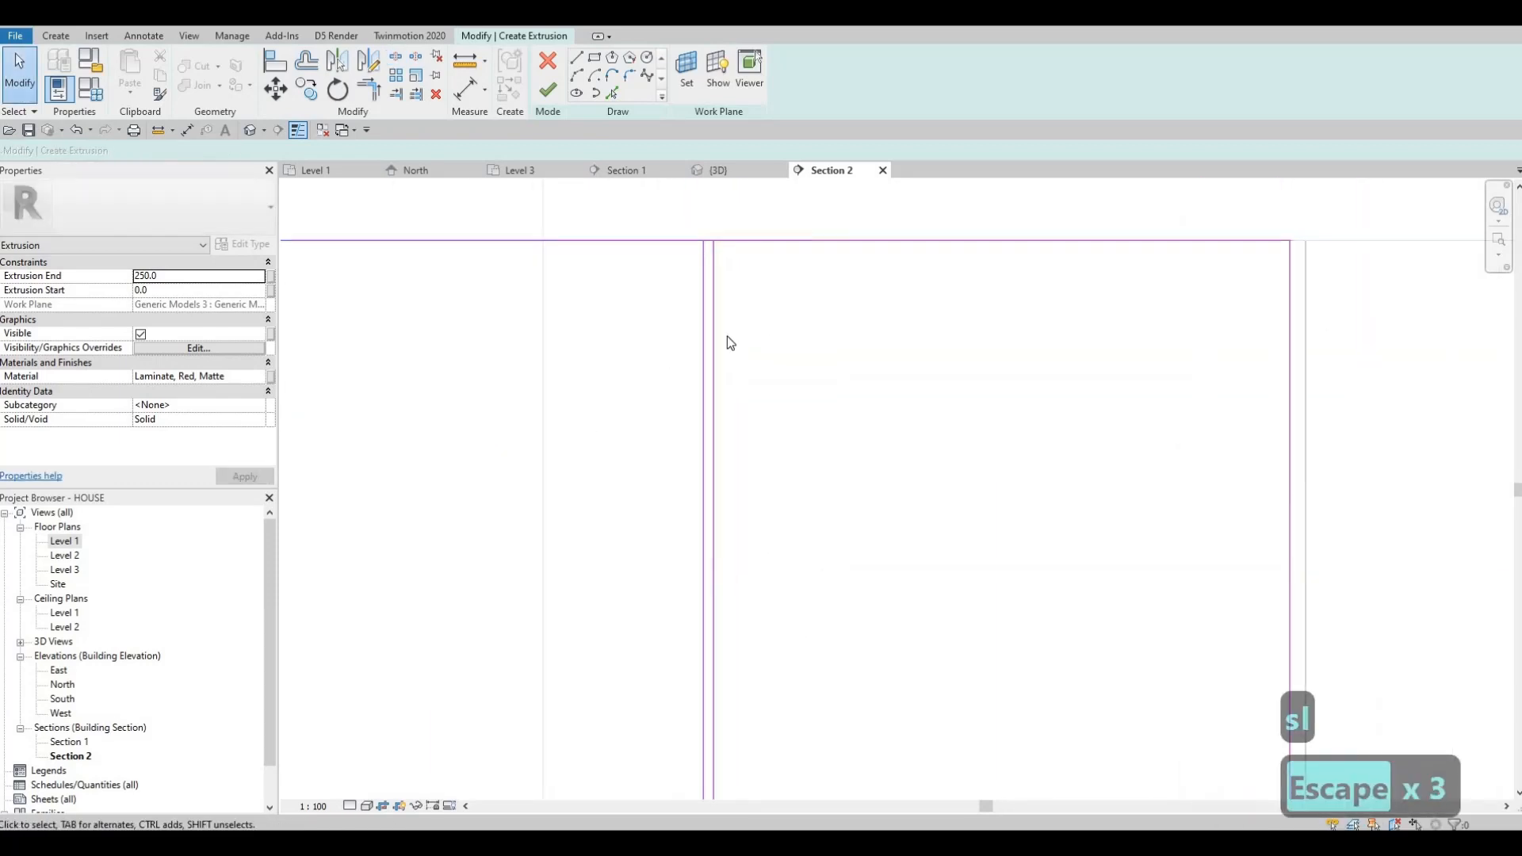
Delete the short sketch segments spanning the middle gap at its upper and lower ends
middle_drag(776, 296, 772, 380)
drag(654, 273, 763, 387)
key(Delete)
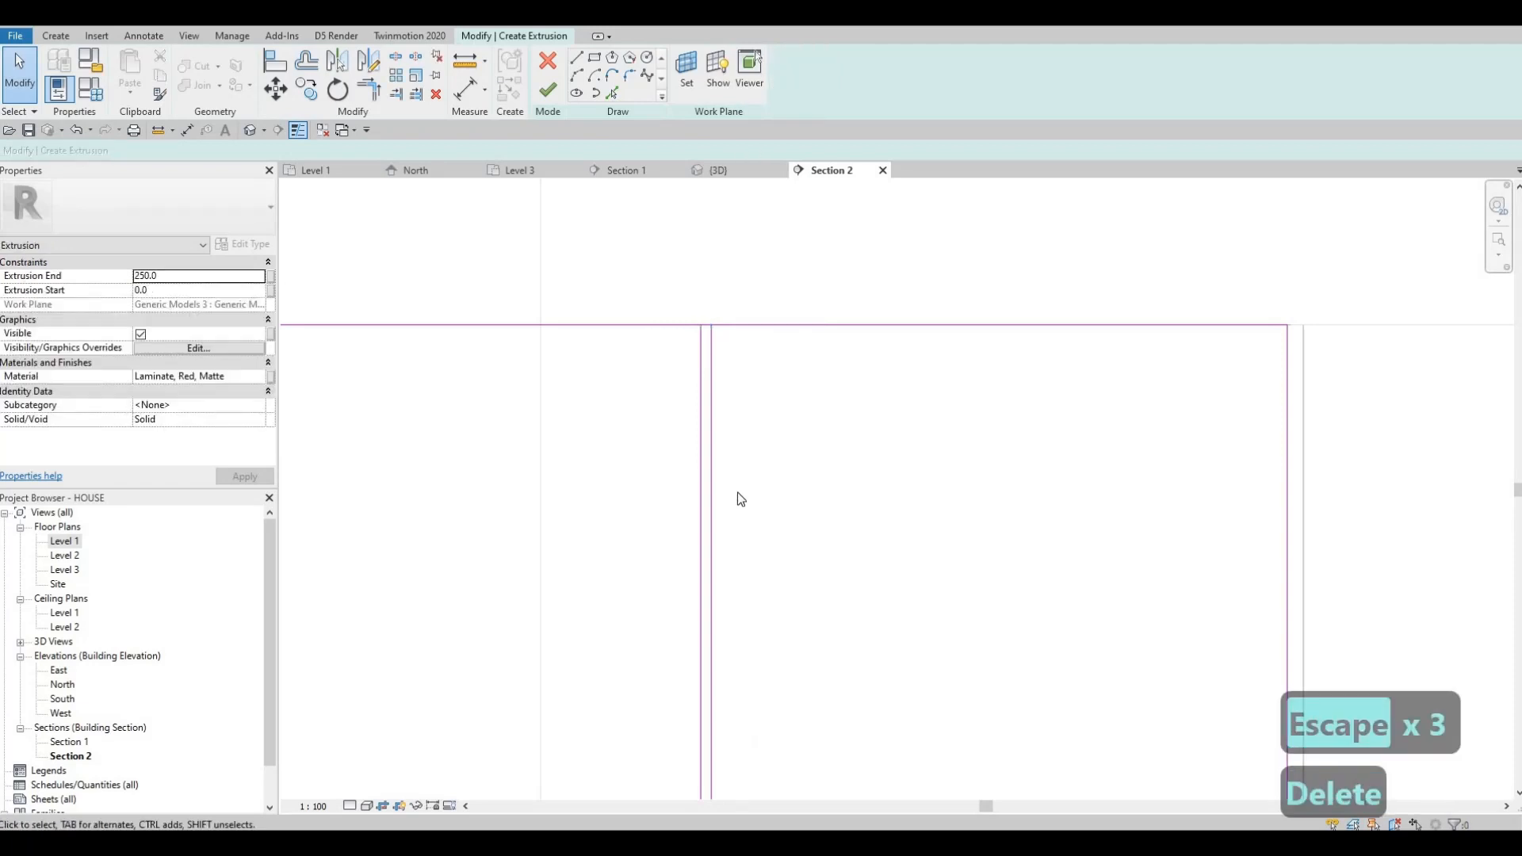
scroll(737, 492, down, 2)
drag(657, 357, 752, 474)
key(Delete)
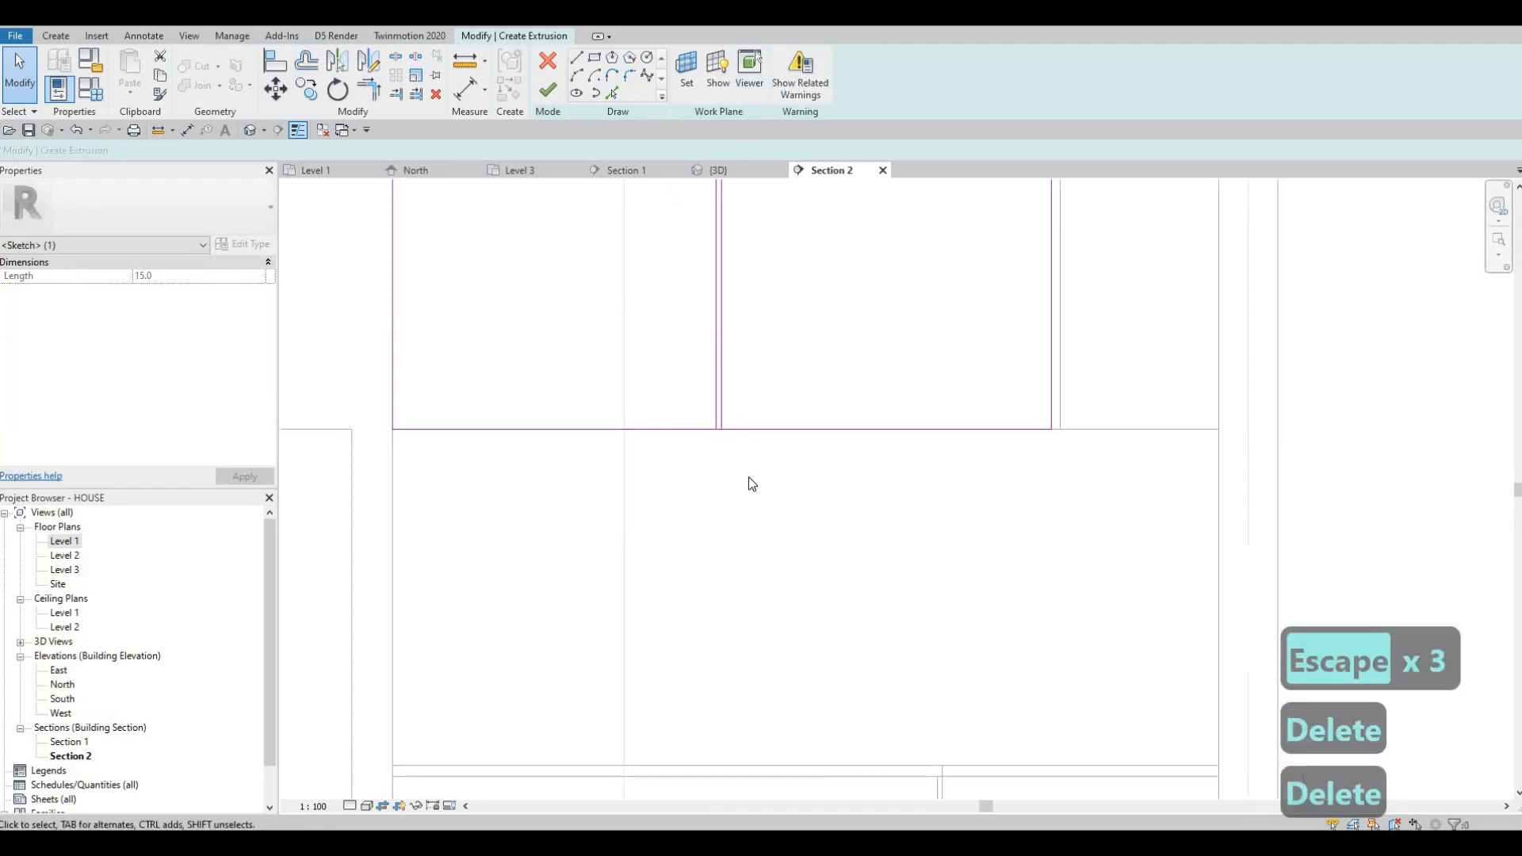
Split the bottom edge of the upper door outline at the middle gap with the Split Element tool
key(s)
key(l)
key(s)
key(l)
scroll(713, 412, up, 2)
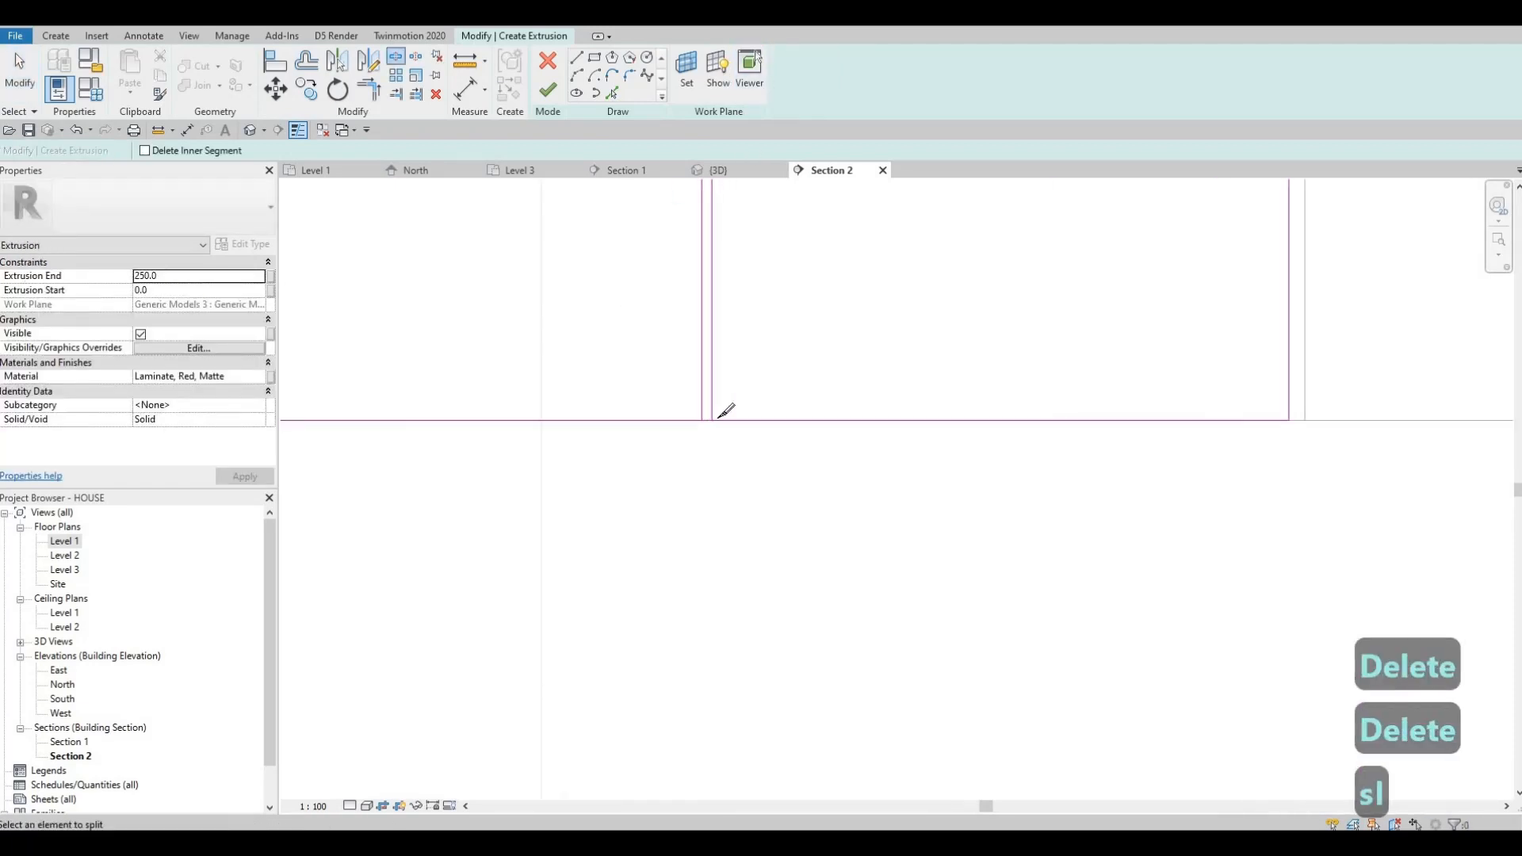
middle_drag(731, 536, 744, 527)
scroll(737, 530, down, 3)
scroll(744, 527, down, 2)
middle_drag(745, 206, 716, 411)
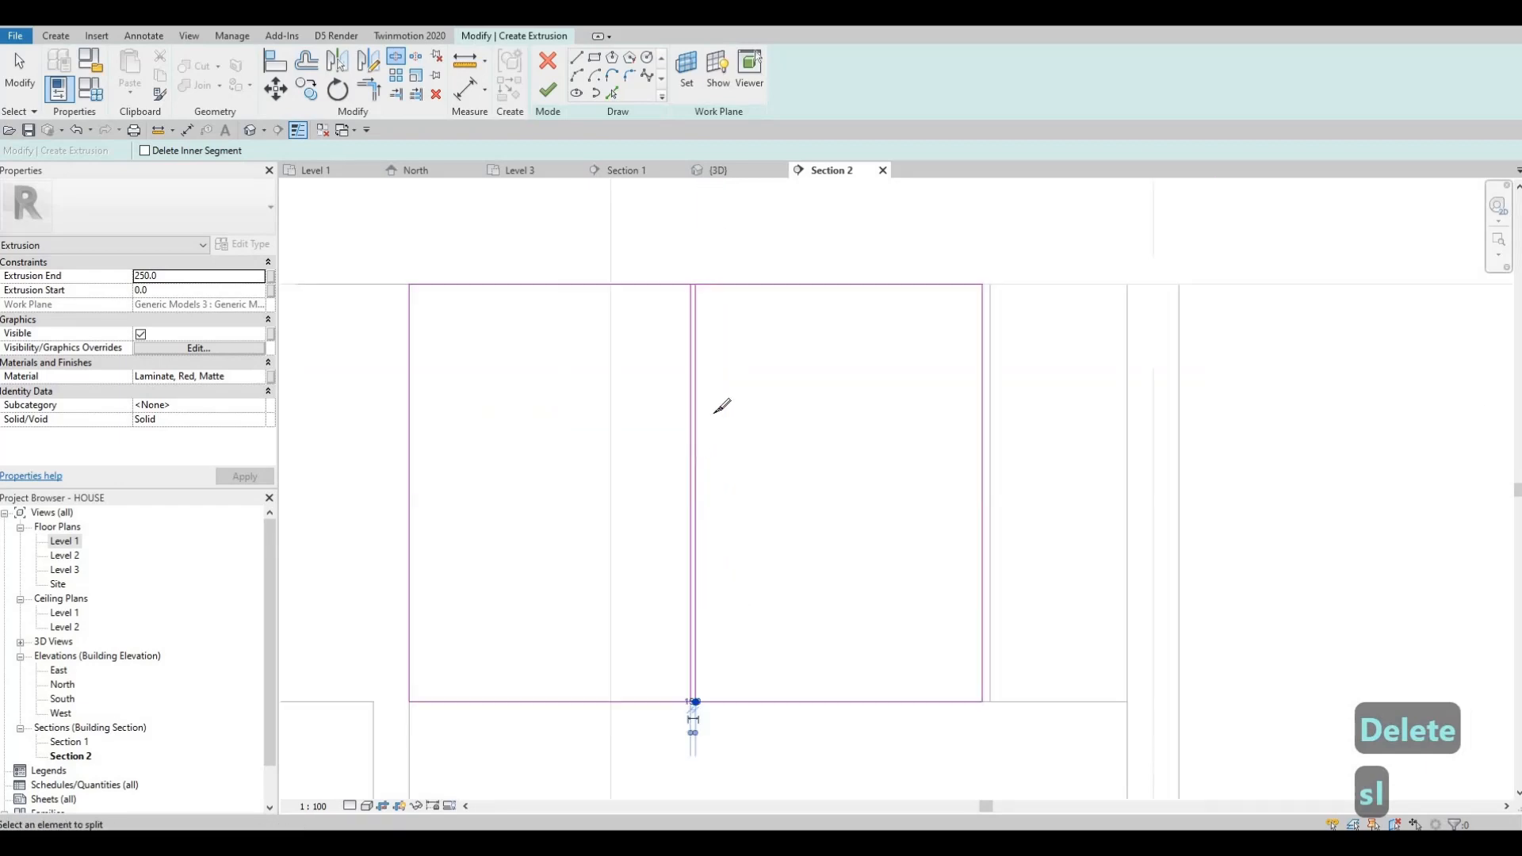
middle_drag(702, 254, 710, 391)
scroll(703, 411, up, 2)
scroll(703, 409, up, 1)
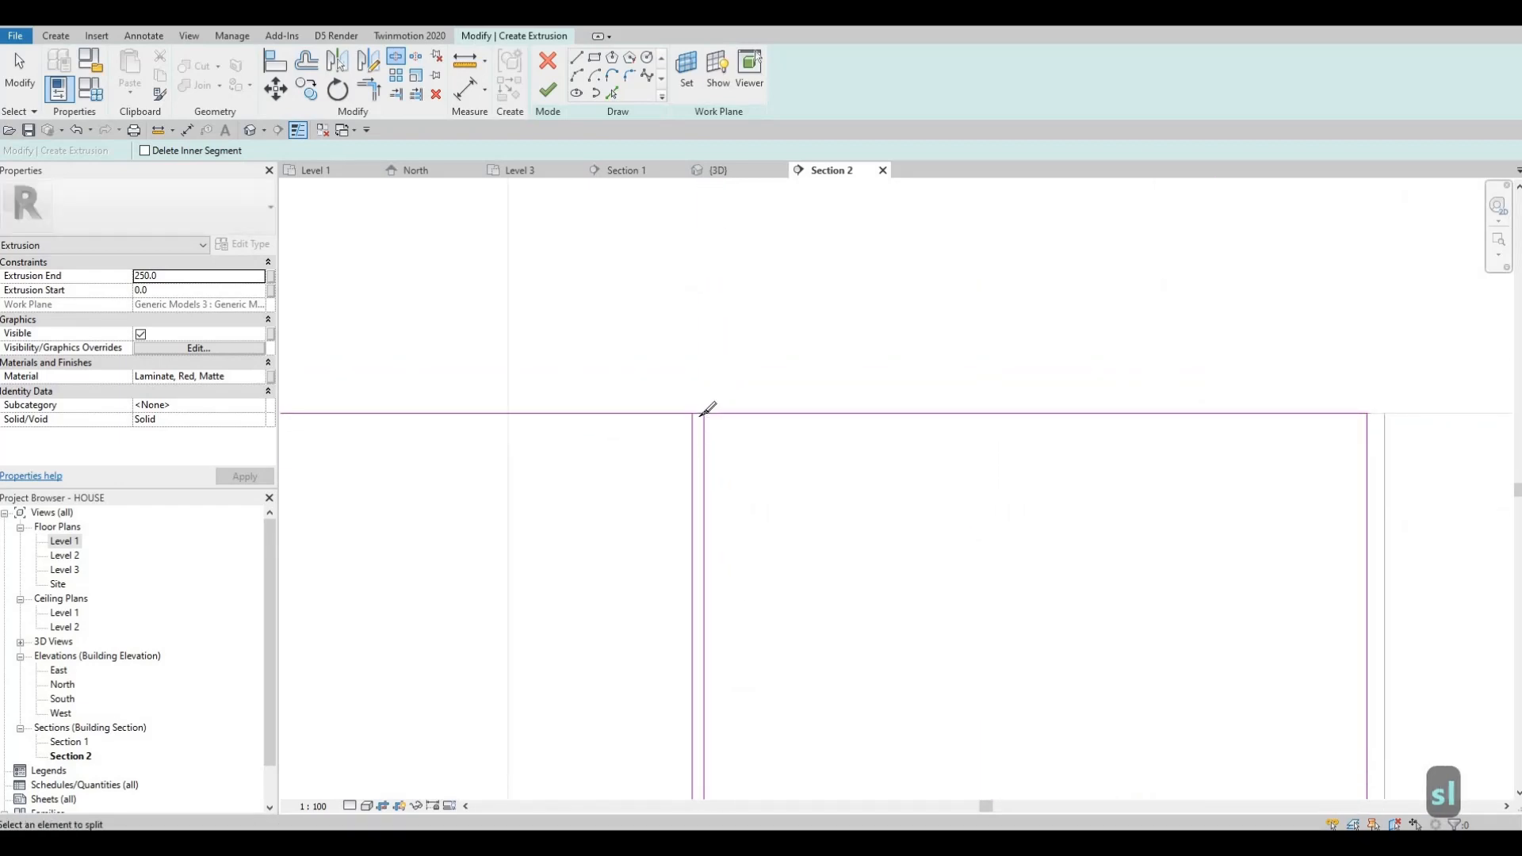
key(Escape)
key(Escape)
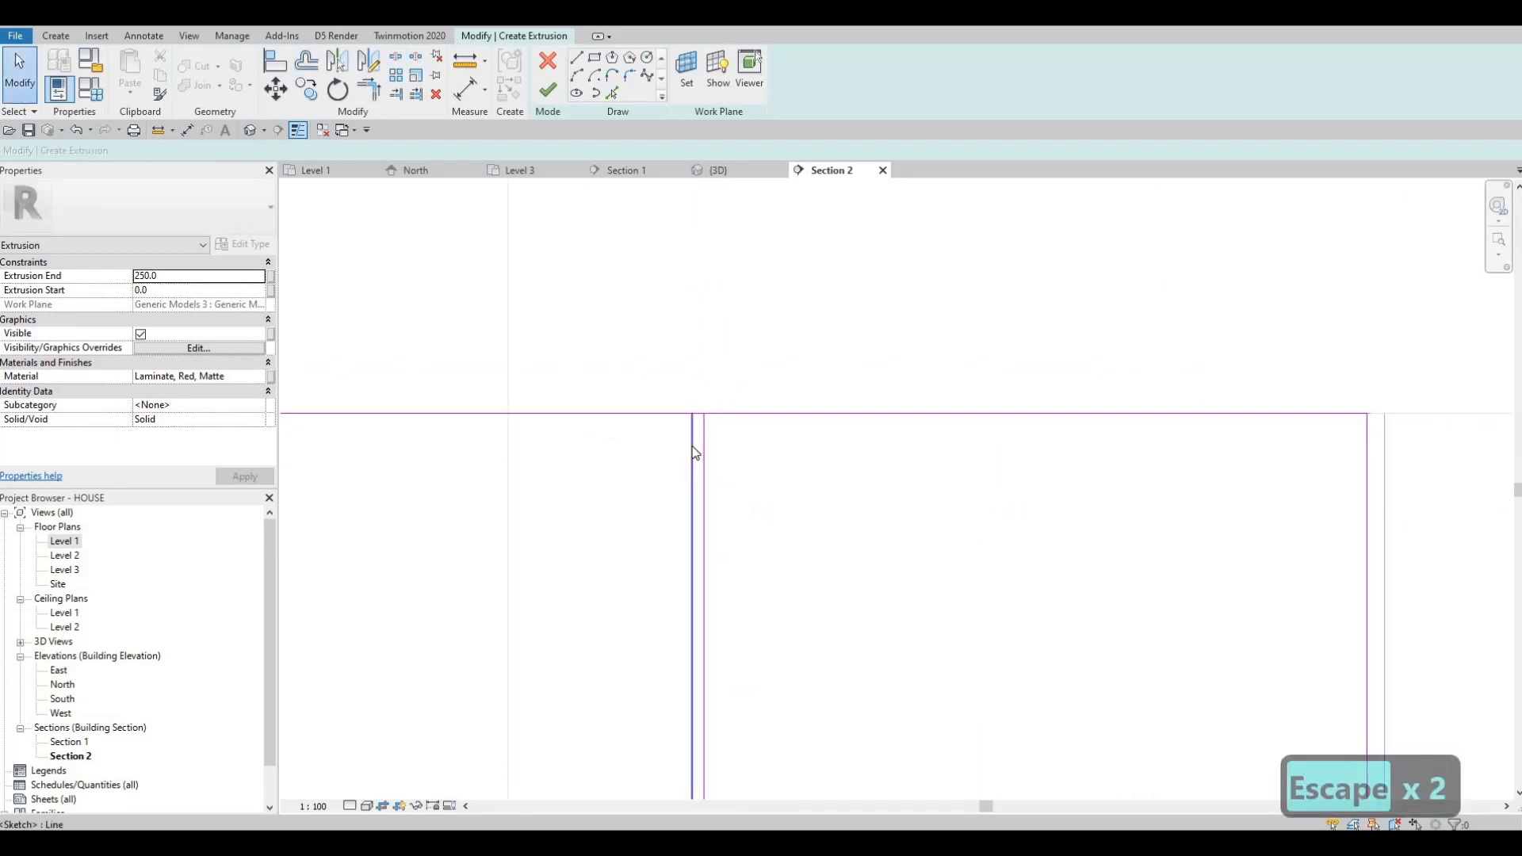
Trim the middle gap lines to the door outline, closing the left door's upper corner and the right door's lower corner
key(y)
key(Escape)
key(Escape)
key(t)
key(r)
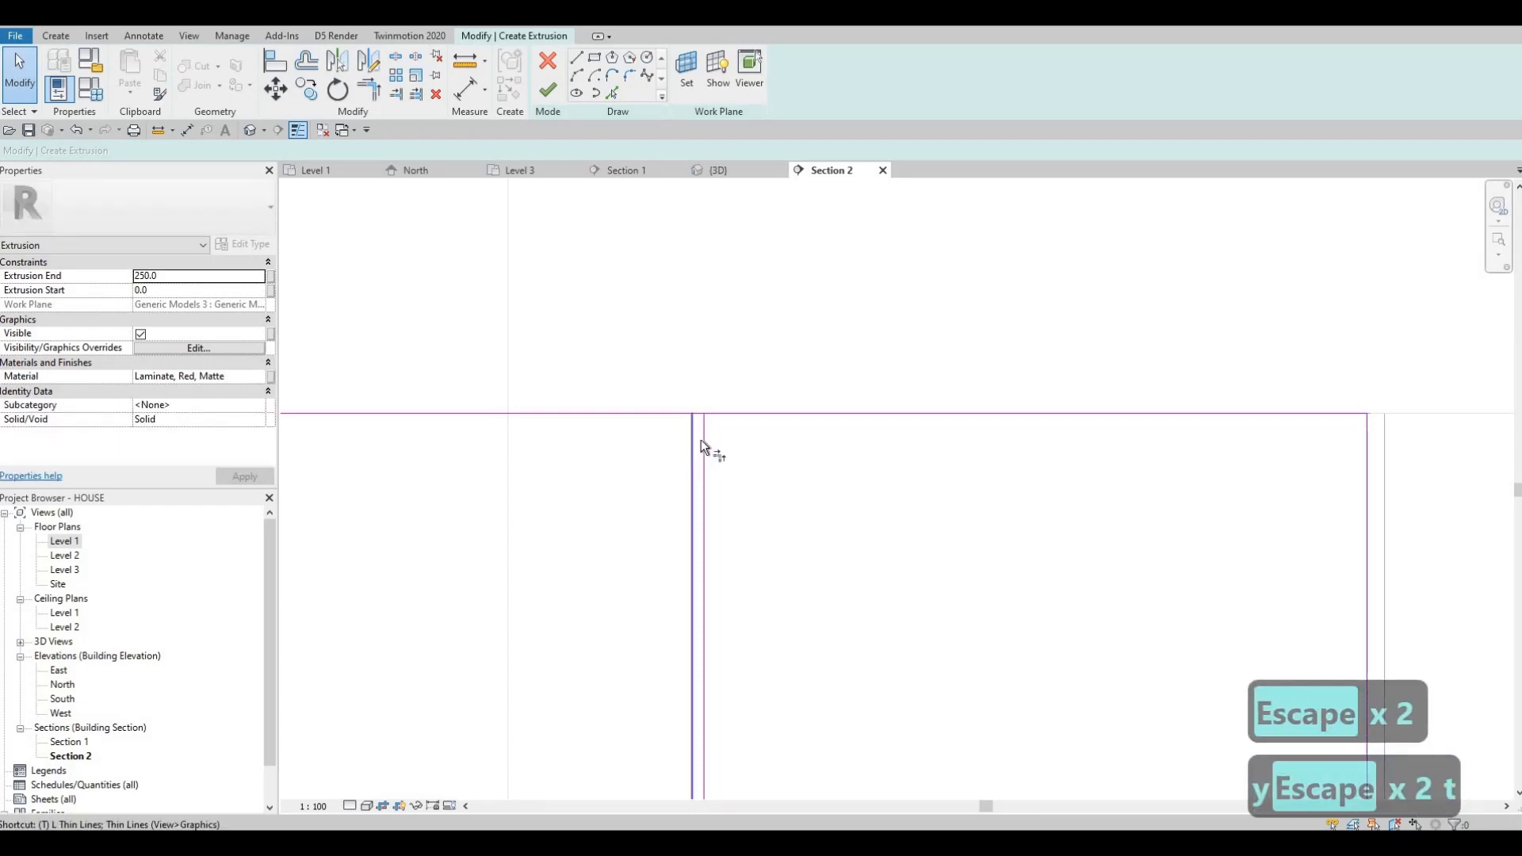
click(690, 449)
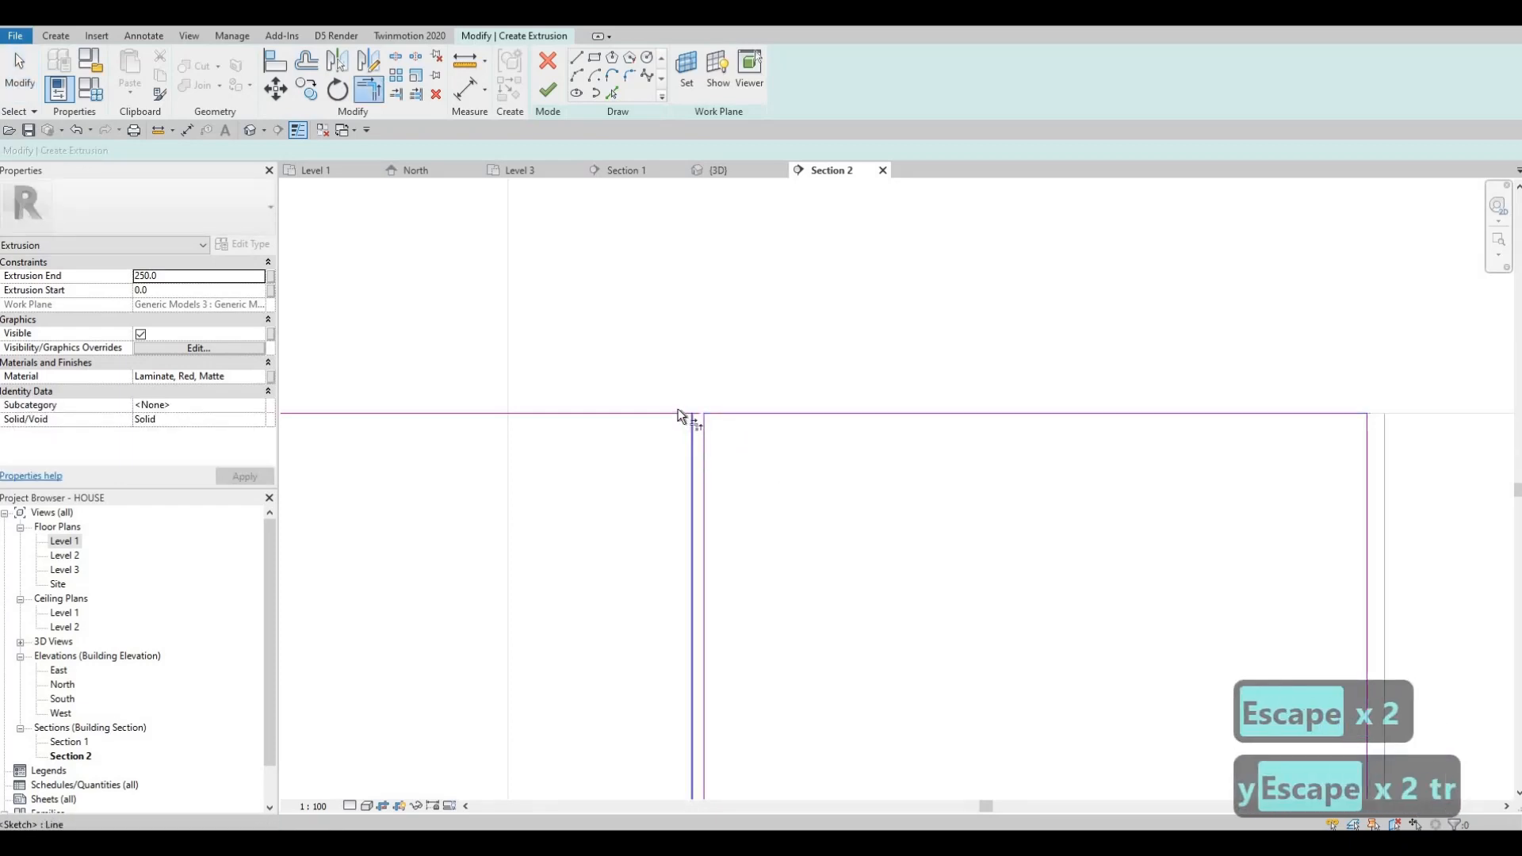
click(680, 413)
scroll(692, 573, down, 4)
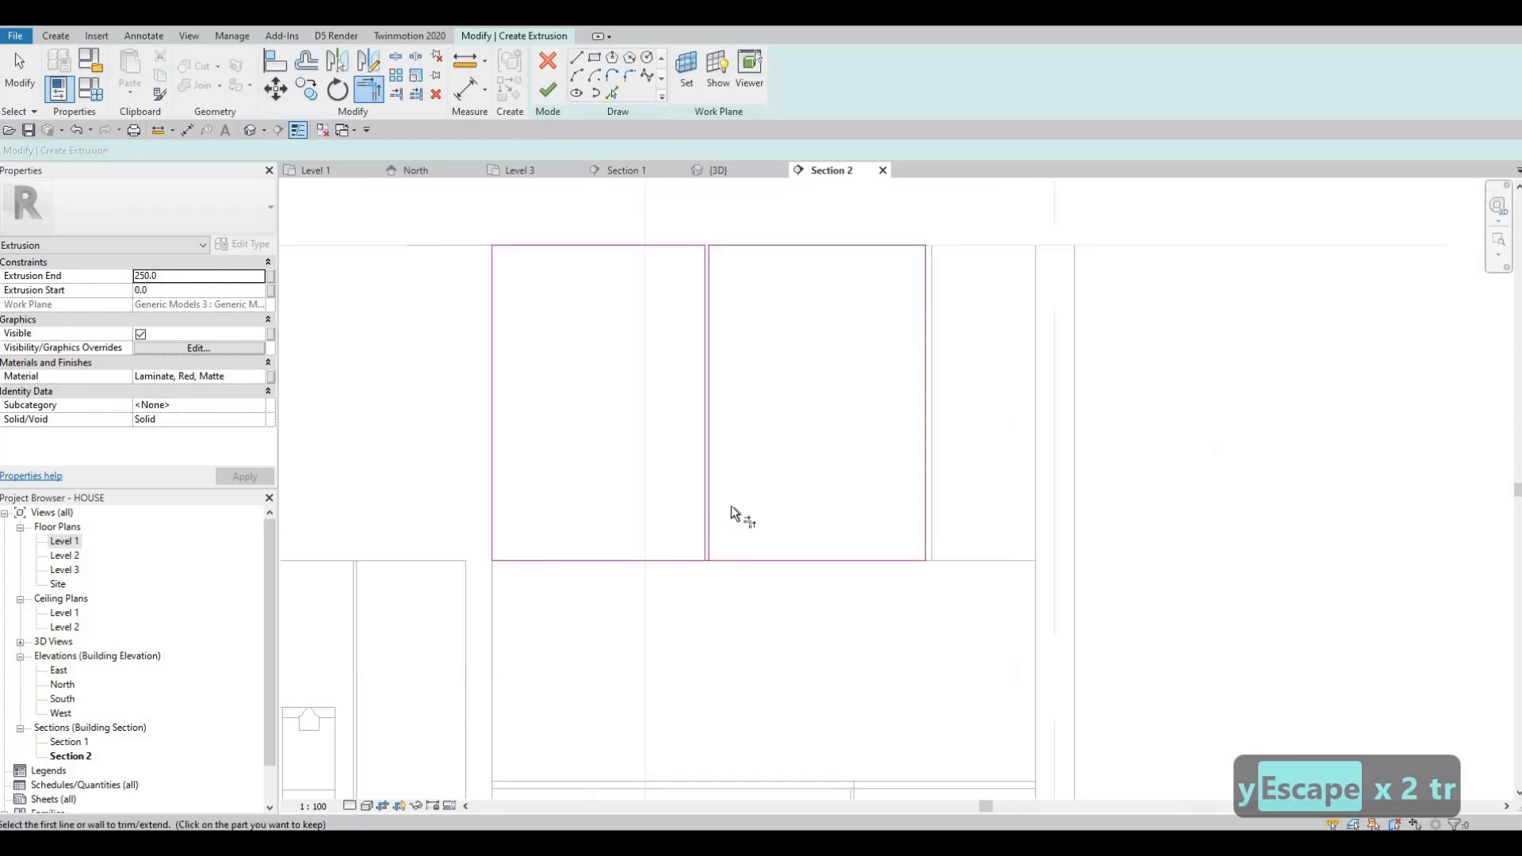
scroll(732, 504, up, 3)
click(743, 533)
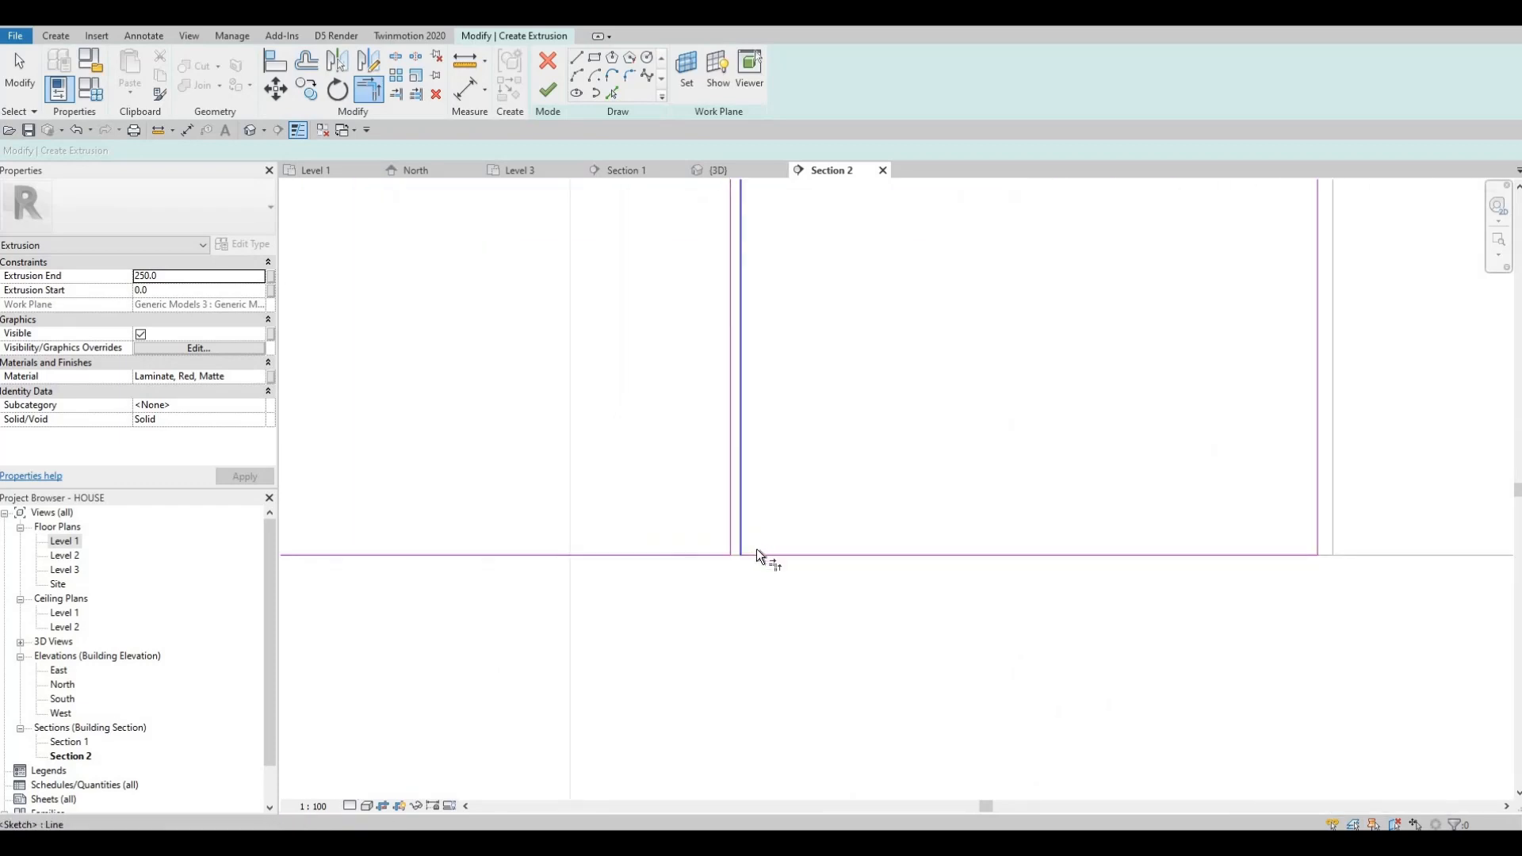
click(757, 553)
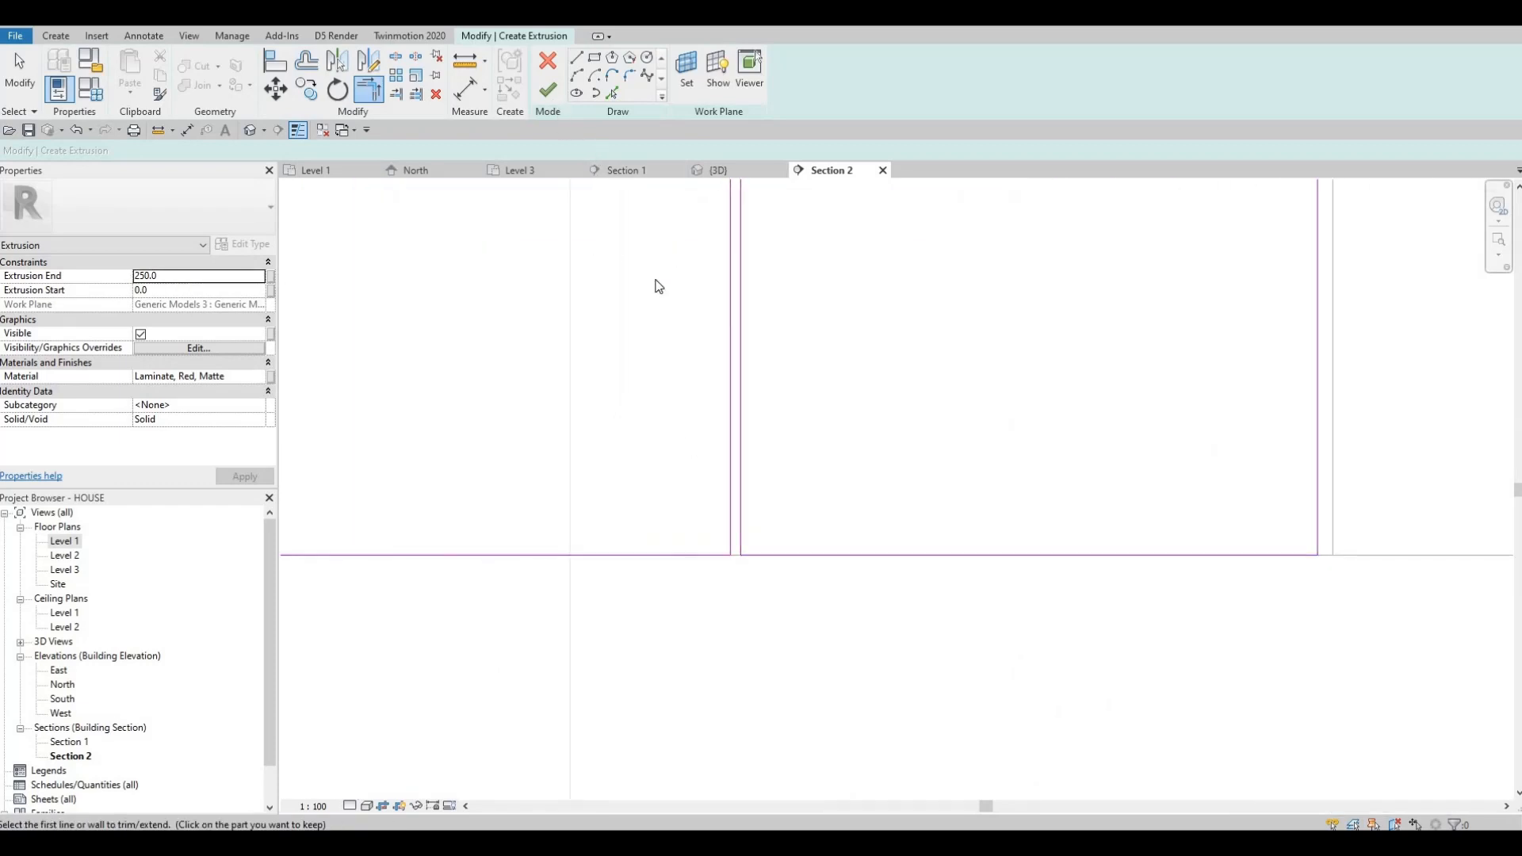
Finish the two-door extrusion sketch and set its Extrusion End to 20 mm
click(547, 89)
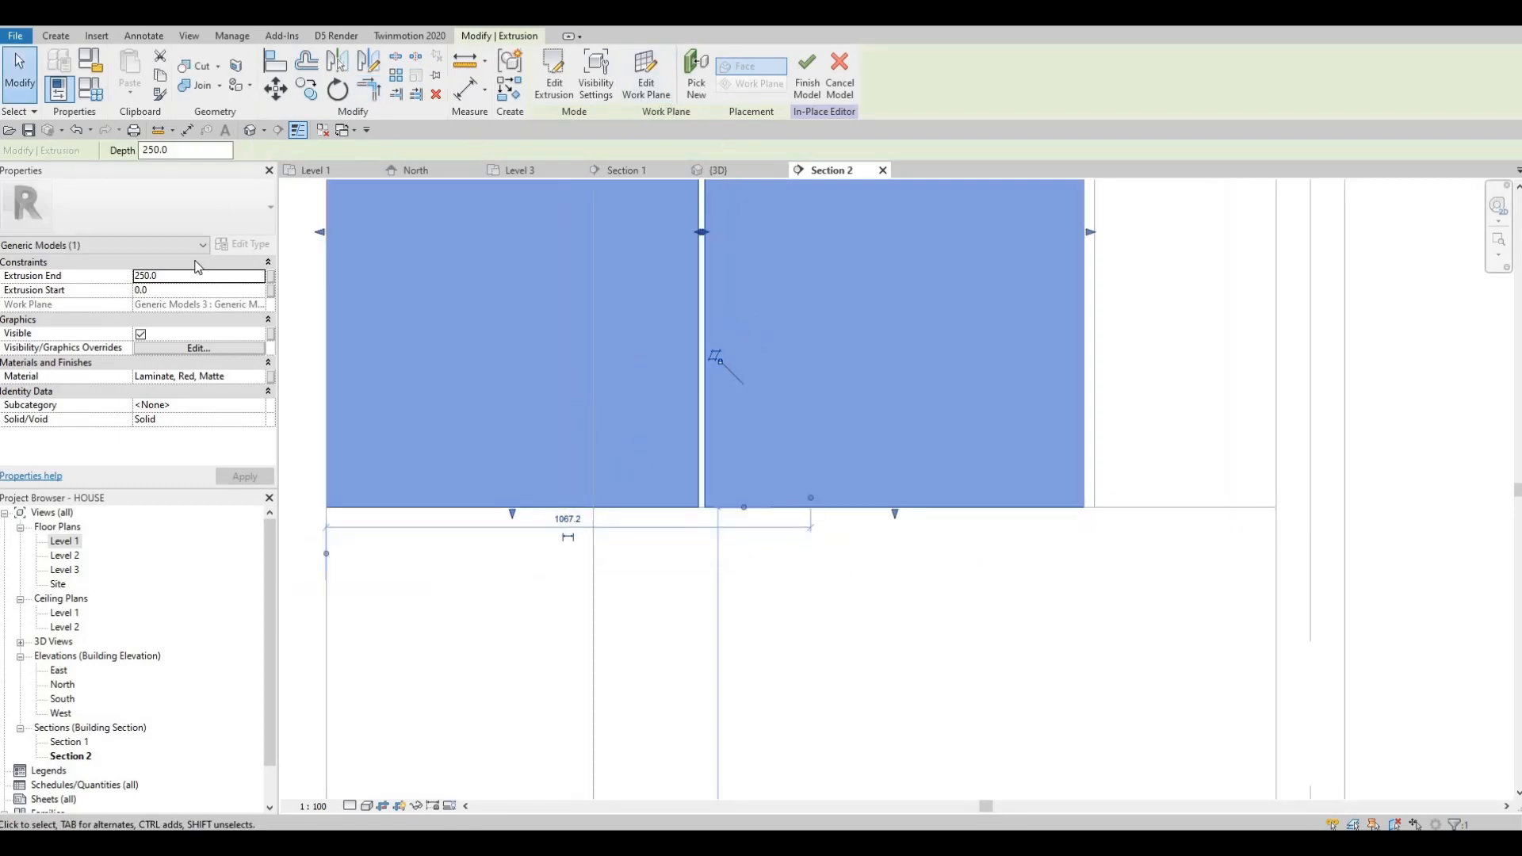
click(173, 274)
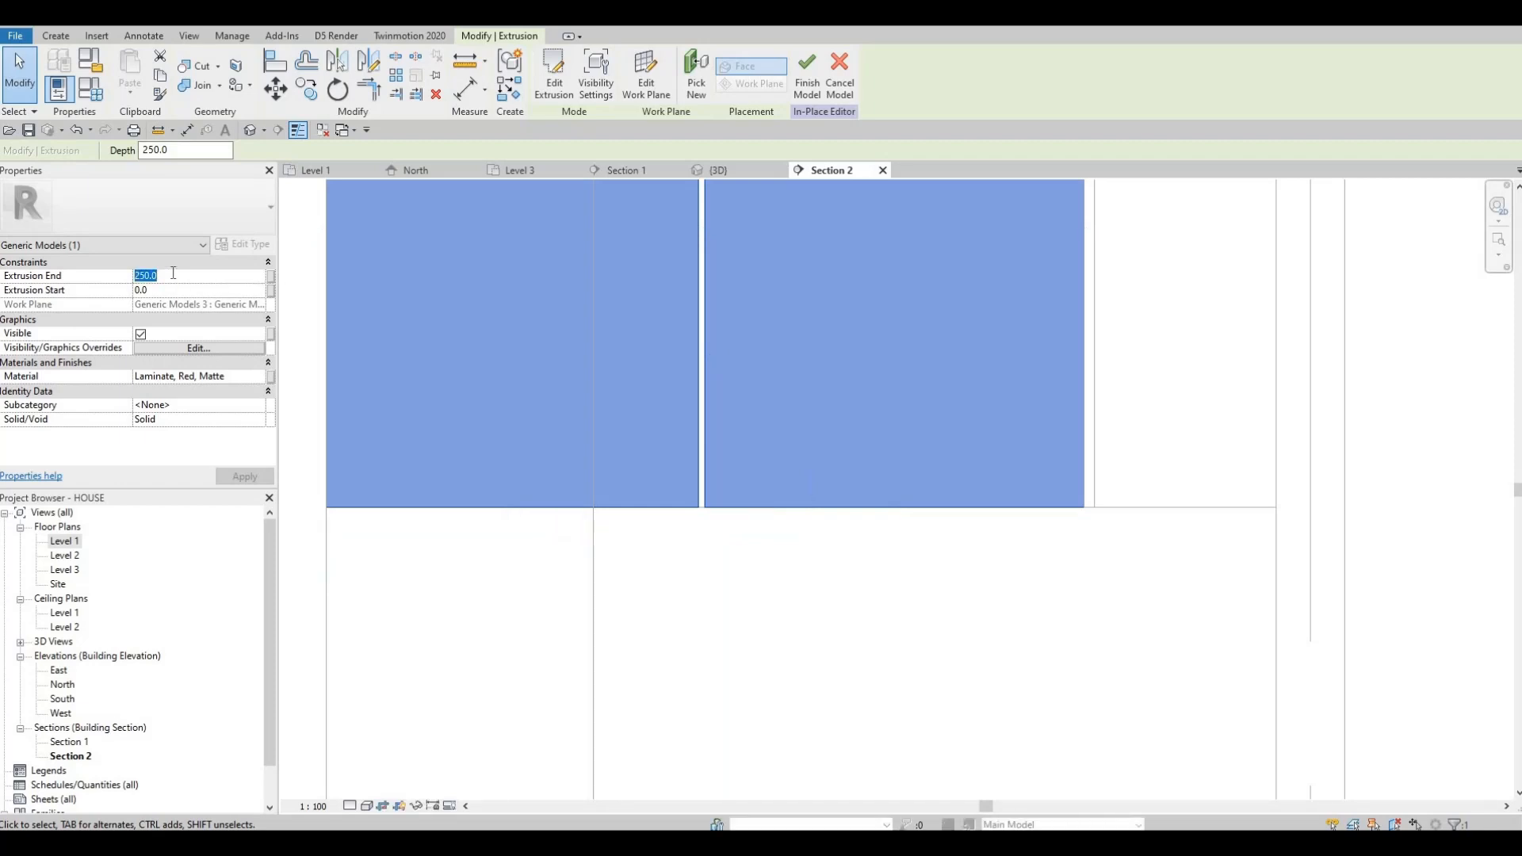
text(15)
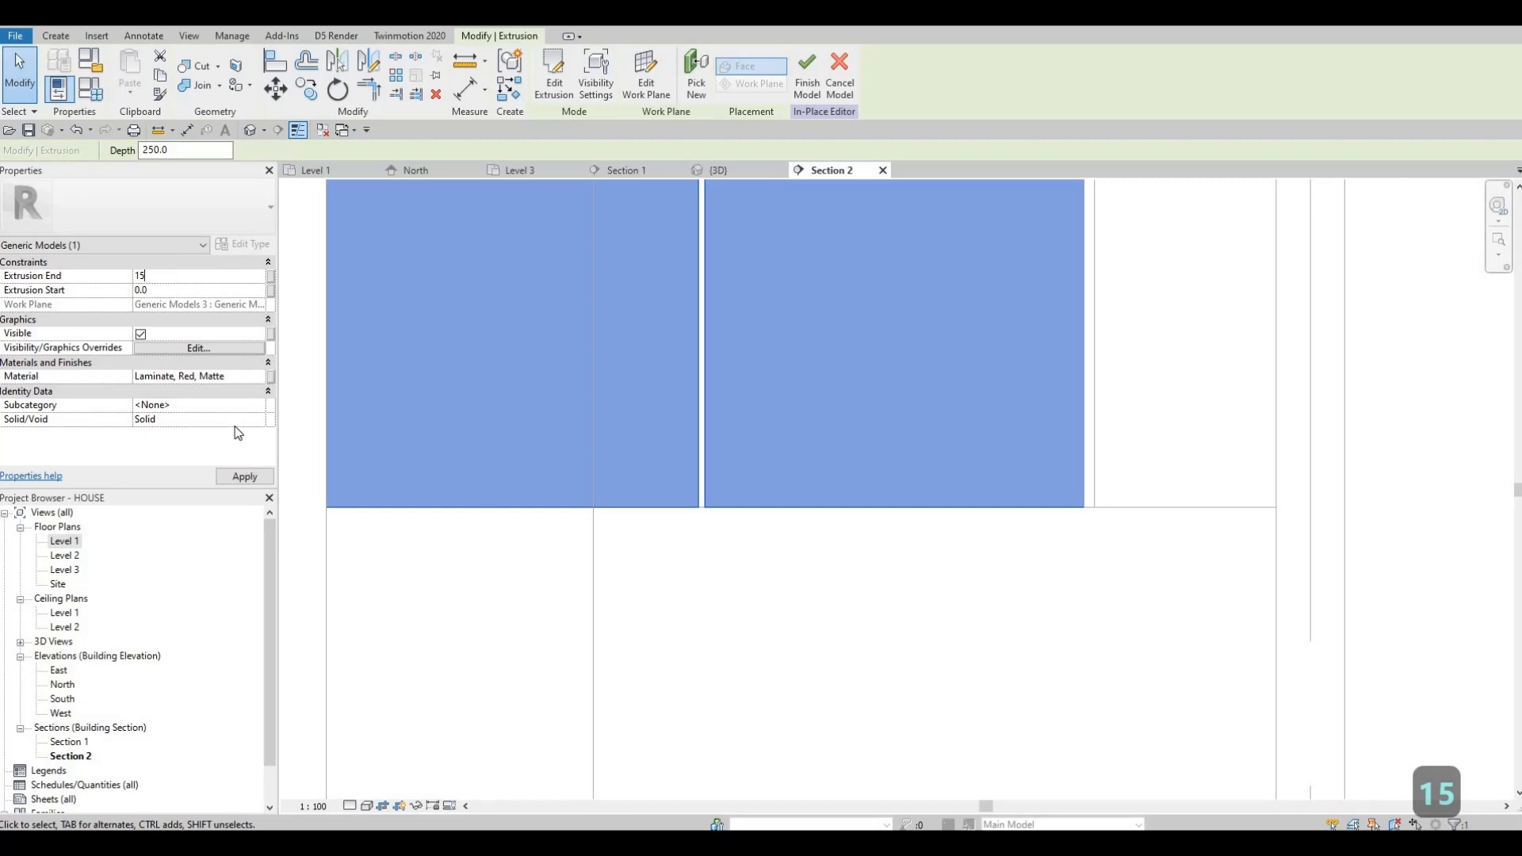
key(BackSpace)
key(BackSpace)
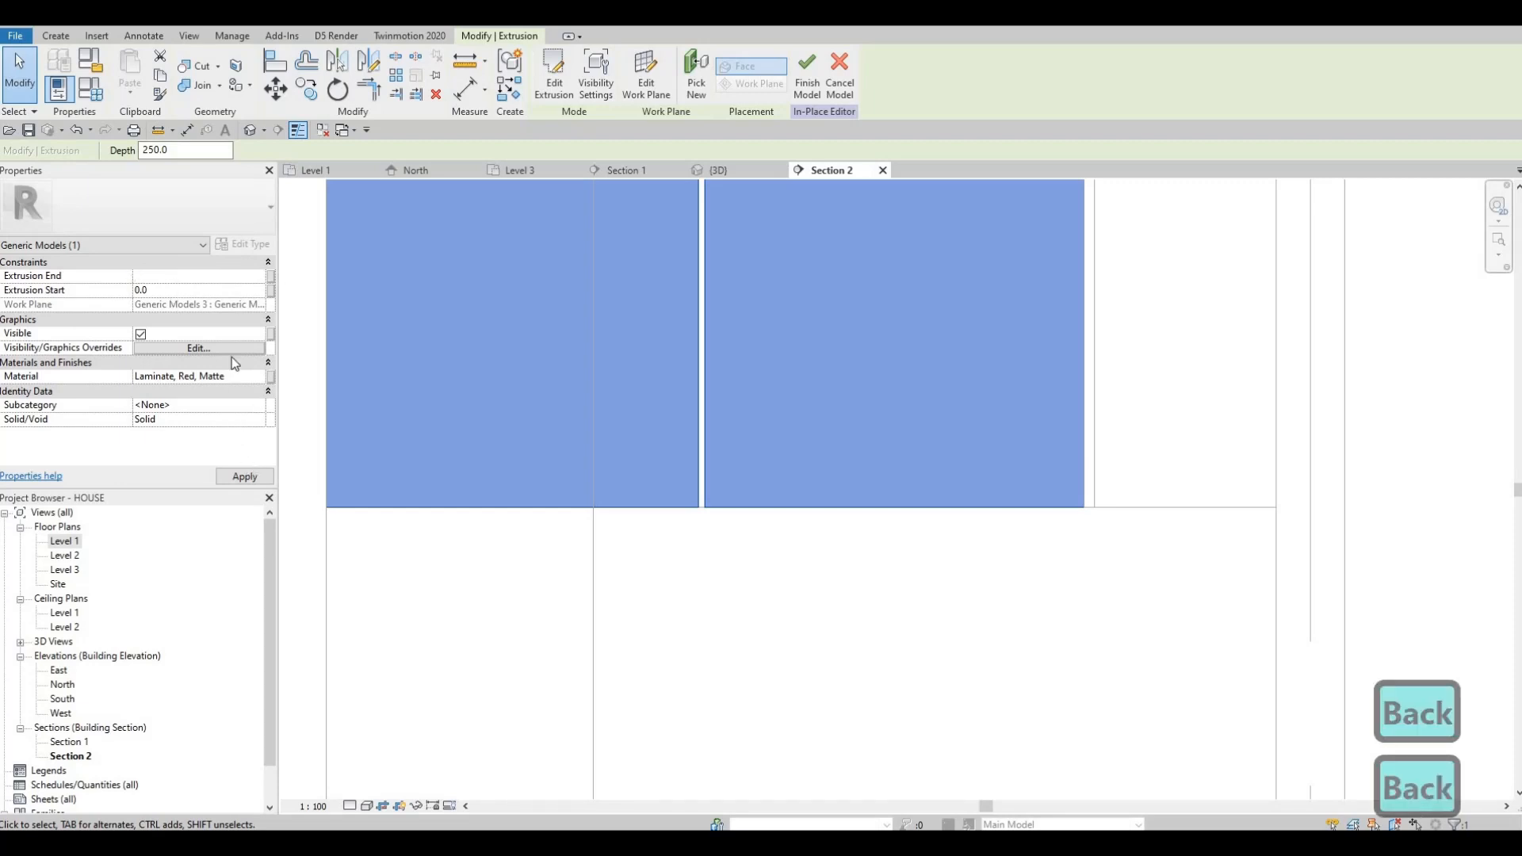
text(20)
key(Return)
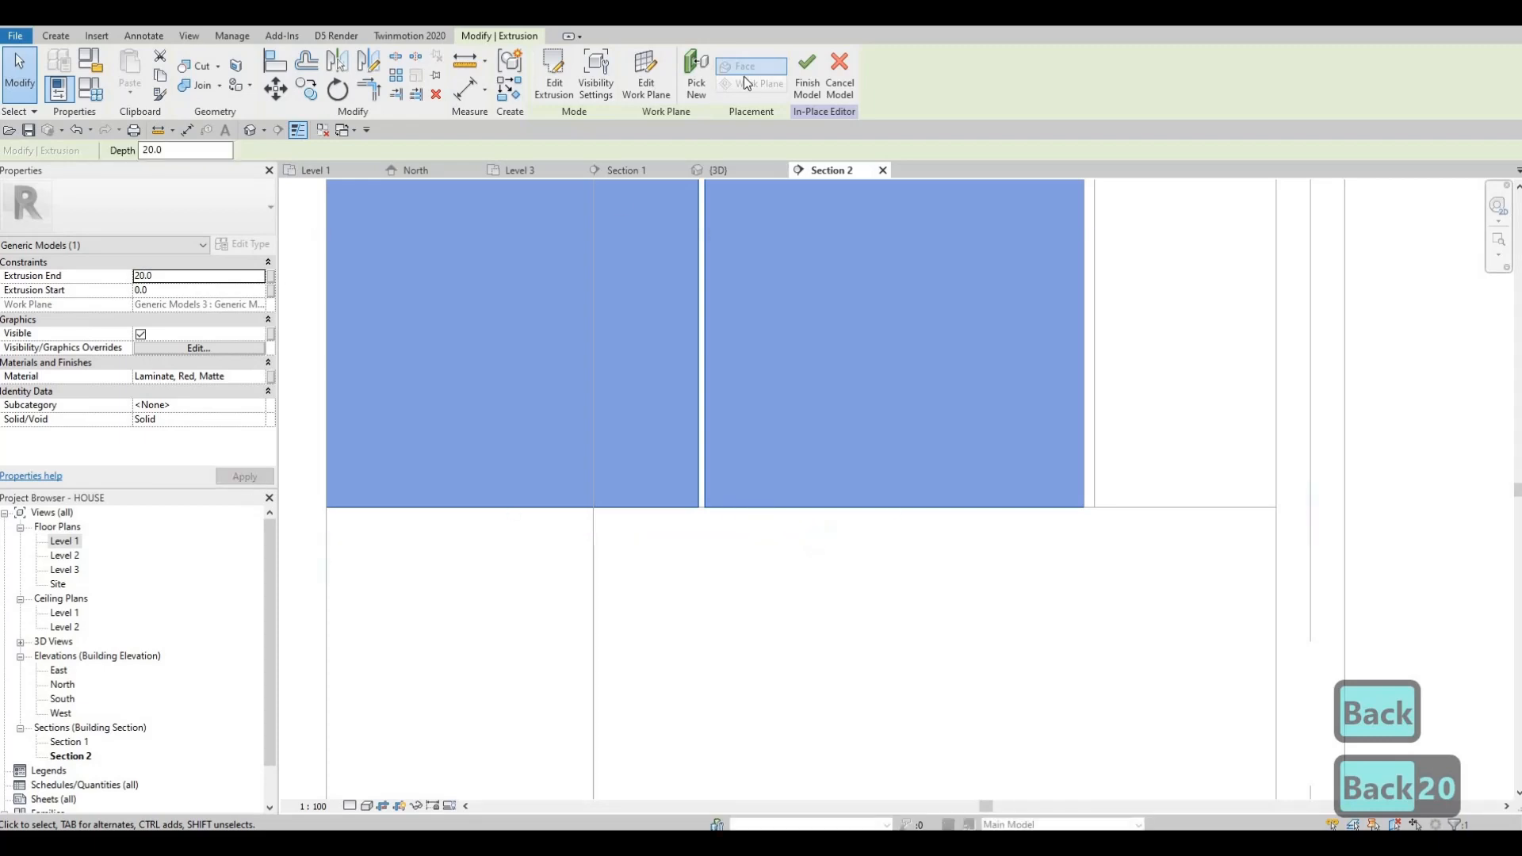
Finish the in-place door model and save the project
click(807, 75)
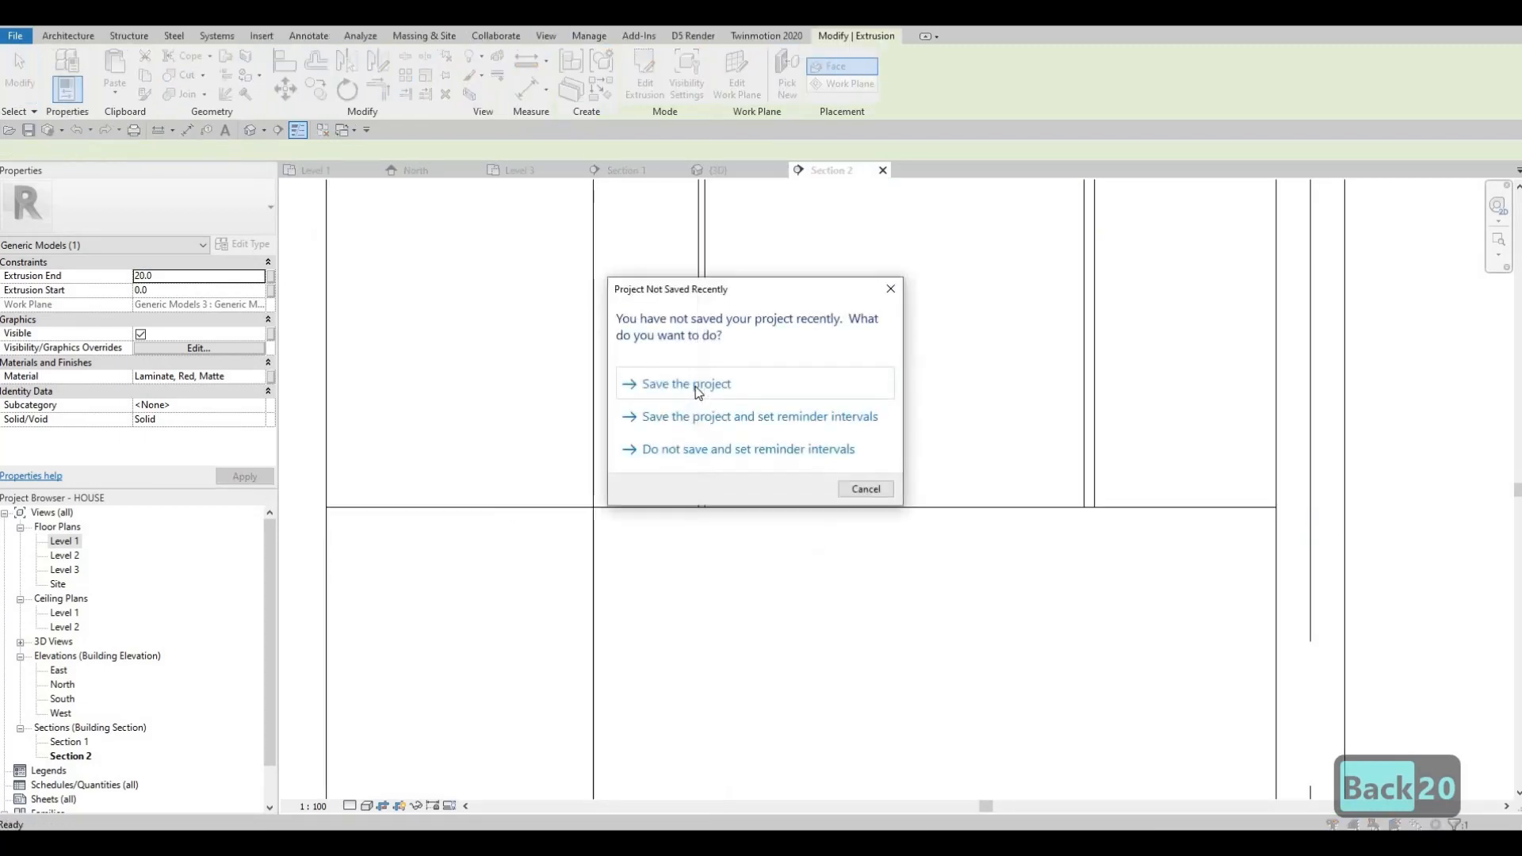
click(688, 385)
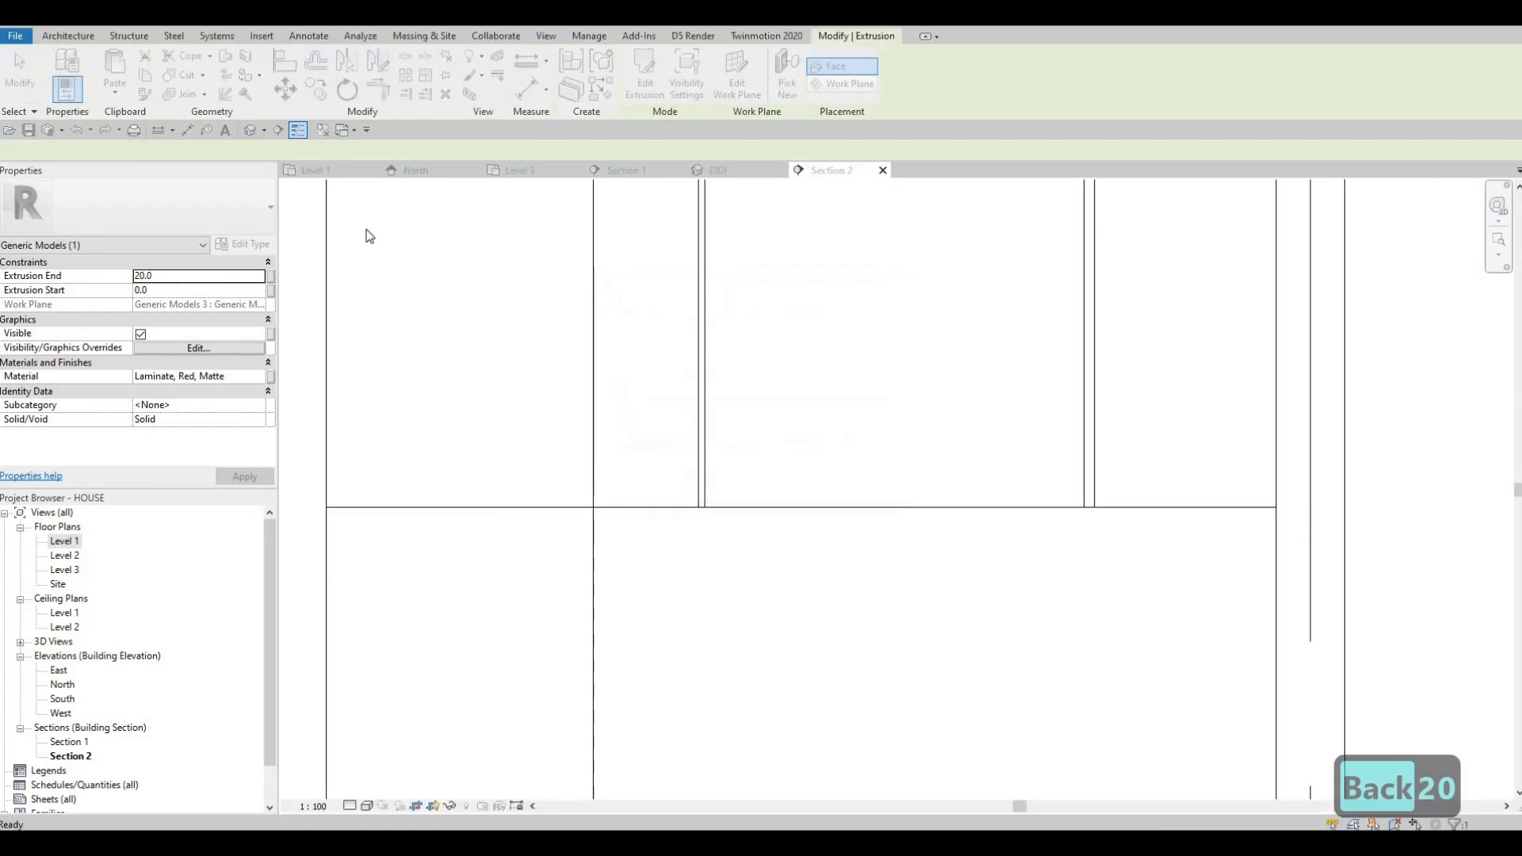
In the 3D view, edit the row of five upper cabinet doors in place, setting its Extrusion End to 20 mm
click(712, 171)
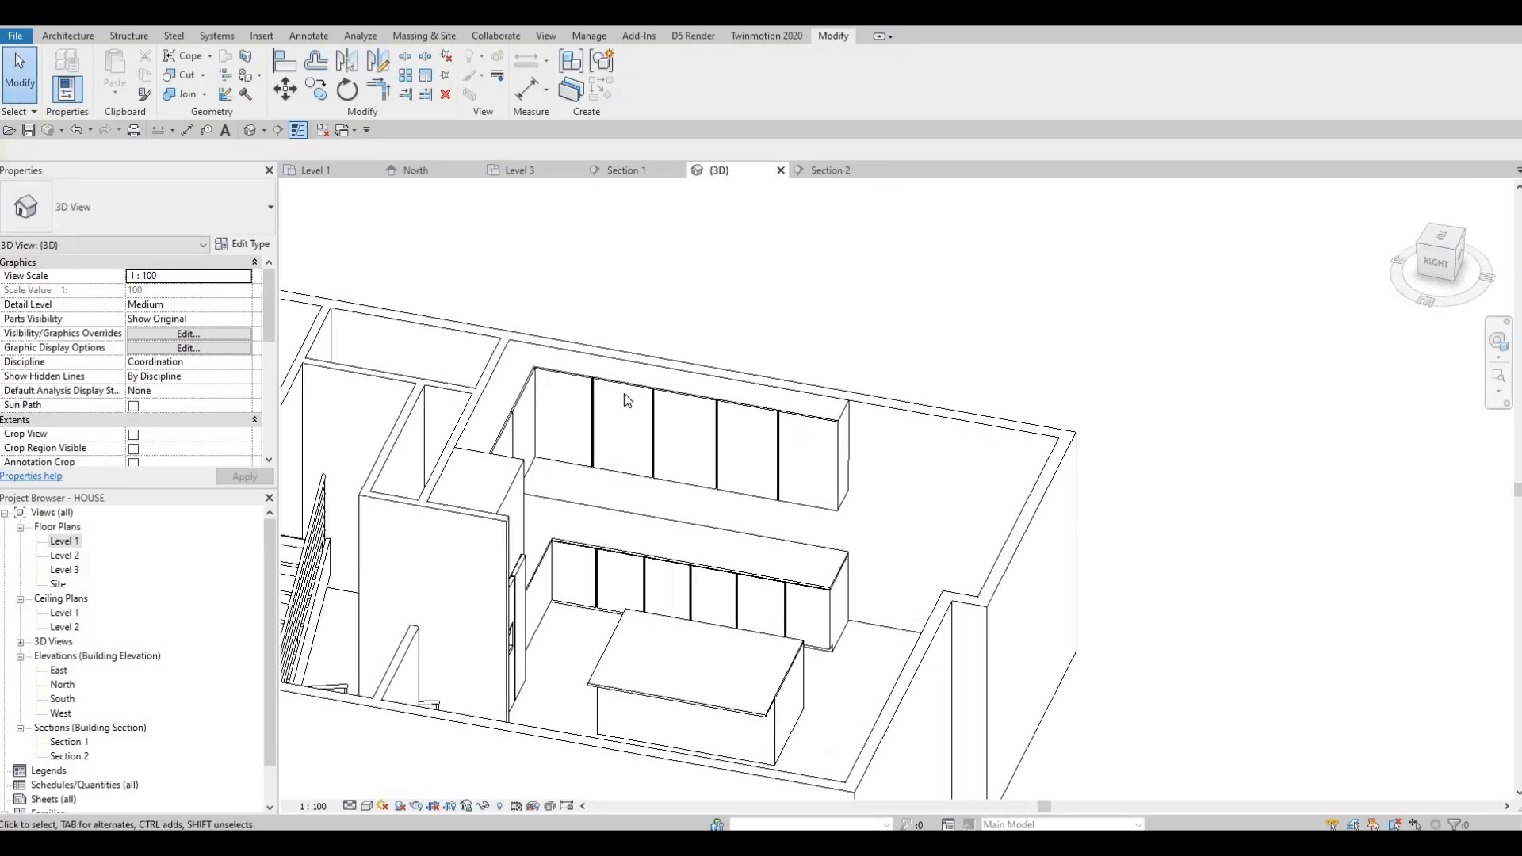
click(636, 385)
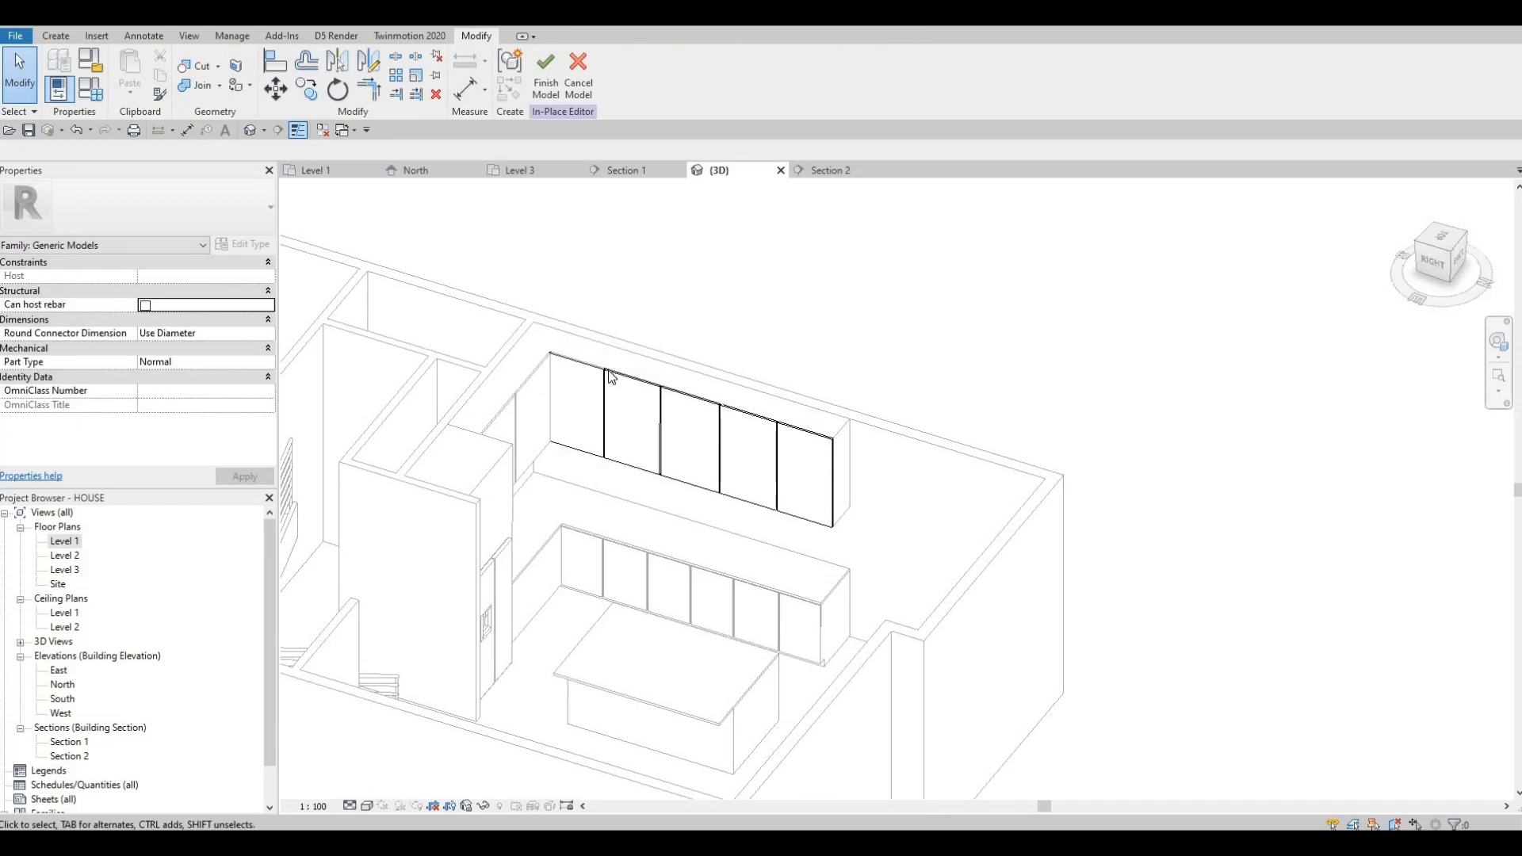
click(558, 372)
click(178, 275)
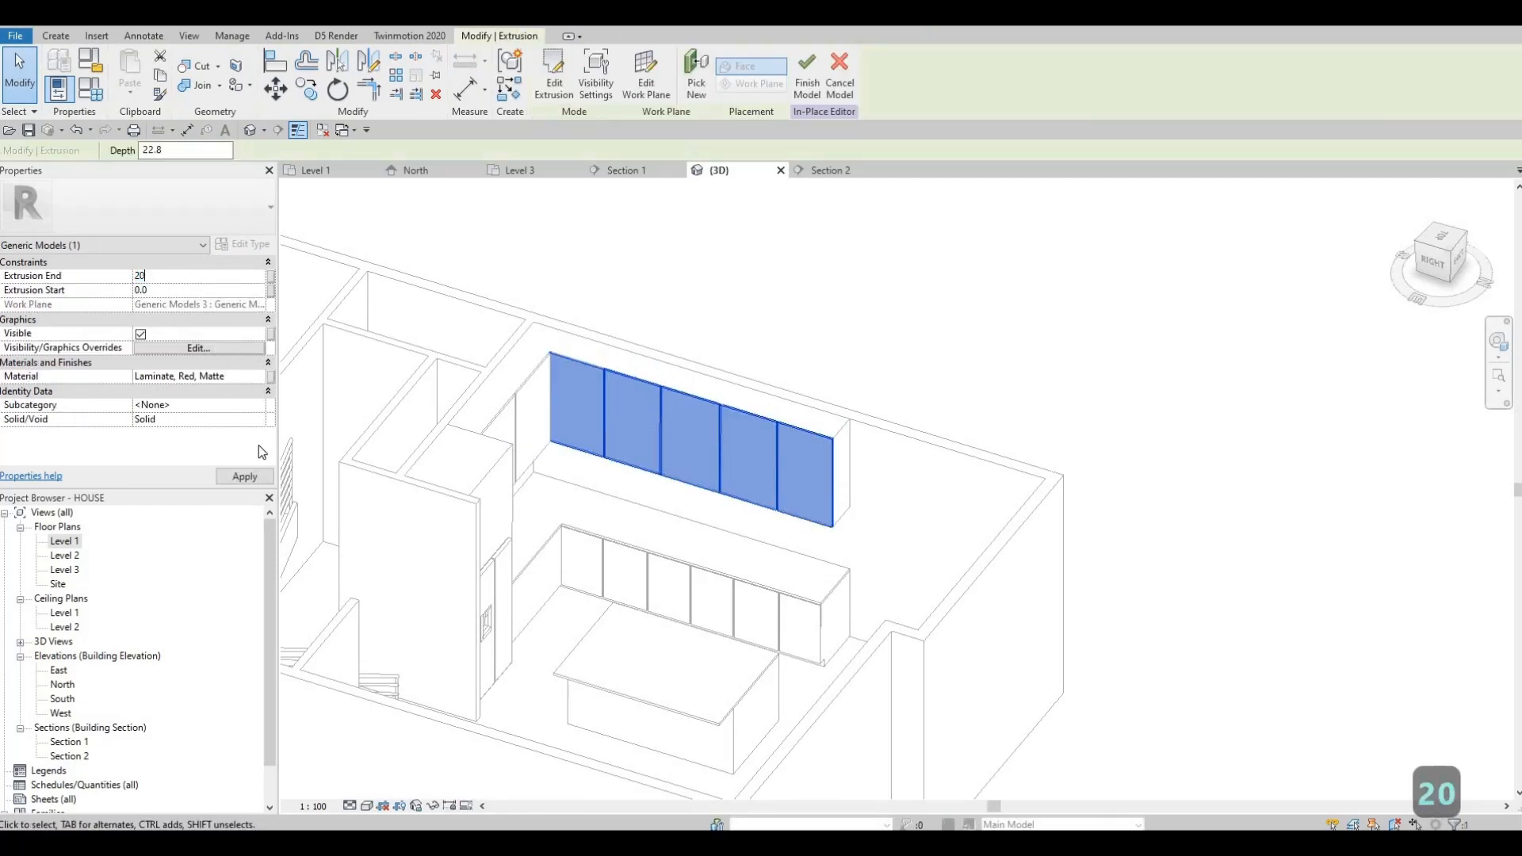
click(253, 476)
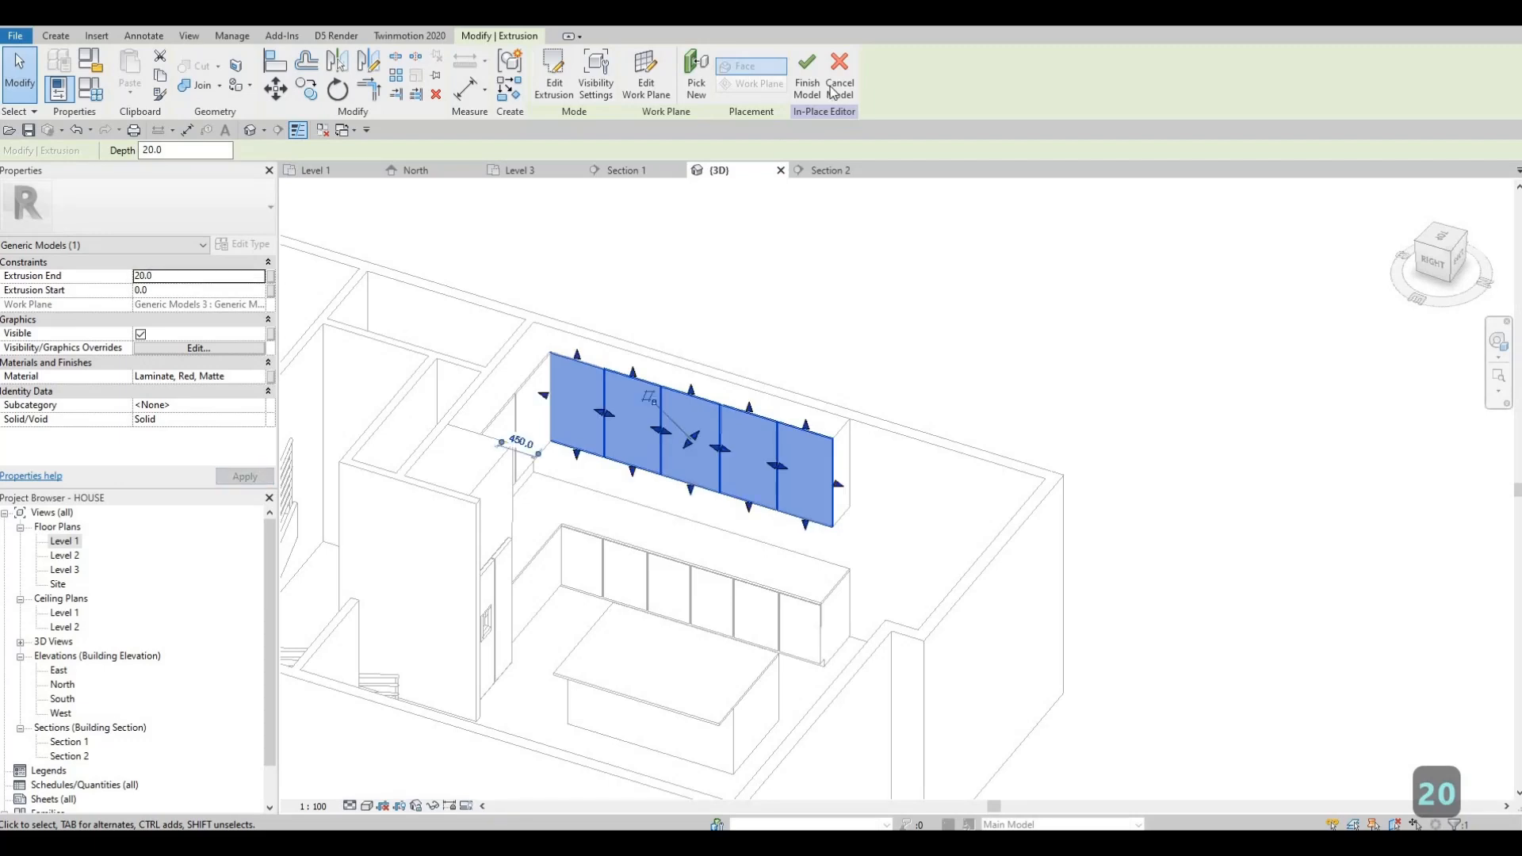
click(807, 75)
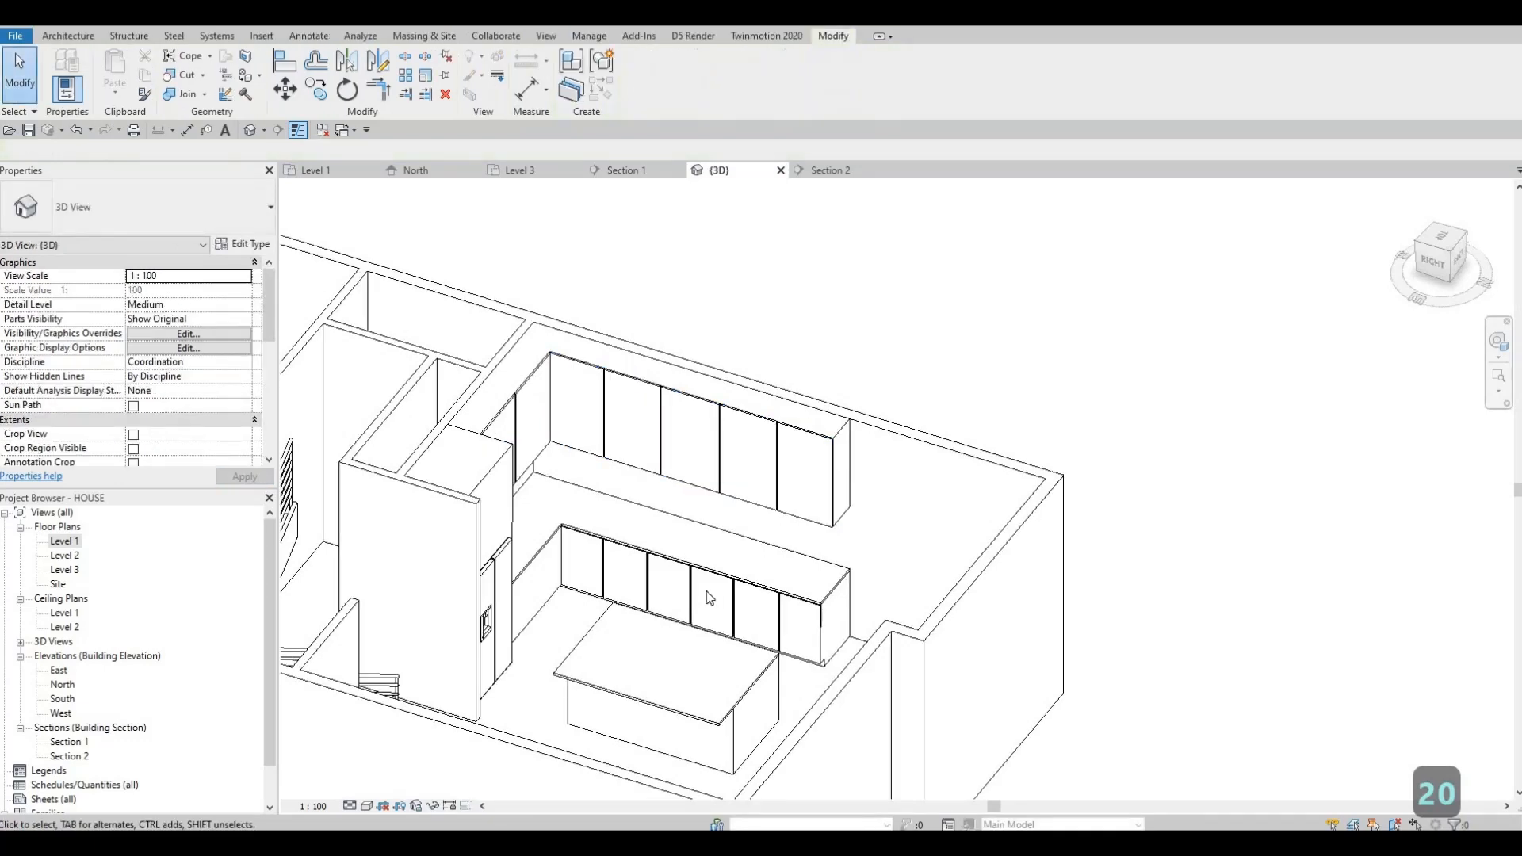
Edit the row of base cabinet doors in place and set its Extrusion End to 20 mm
key(Escape)
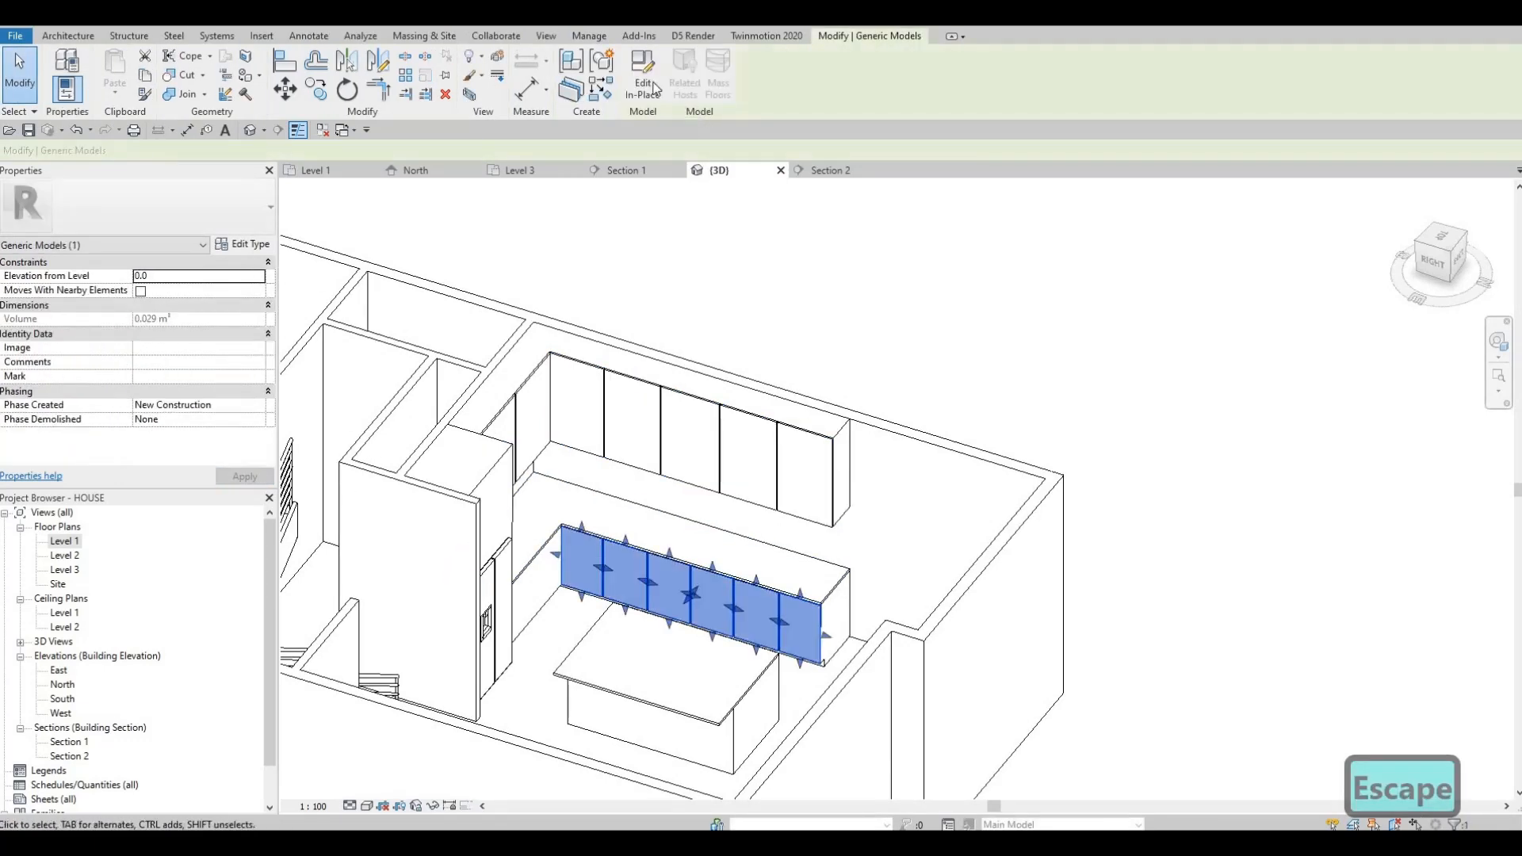
click(643, 75)
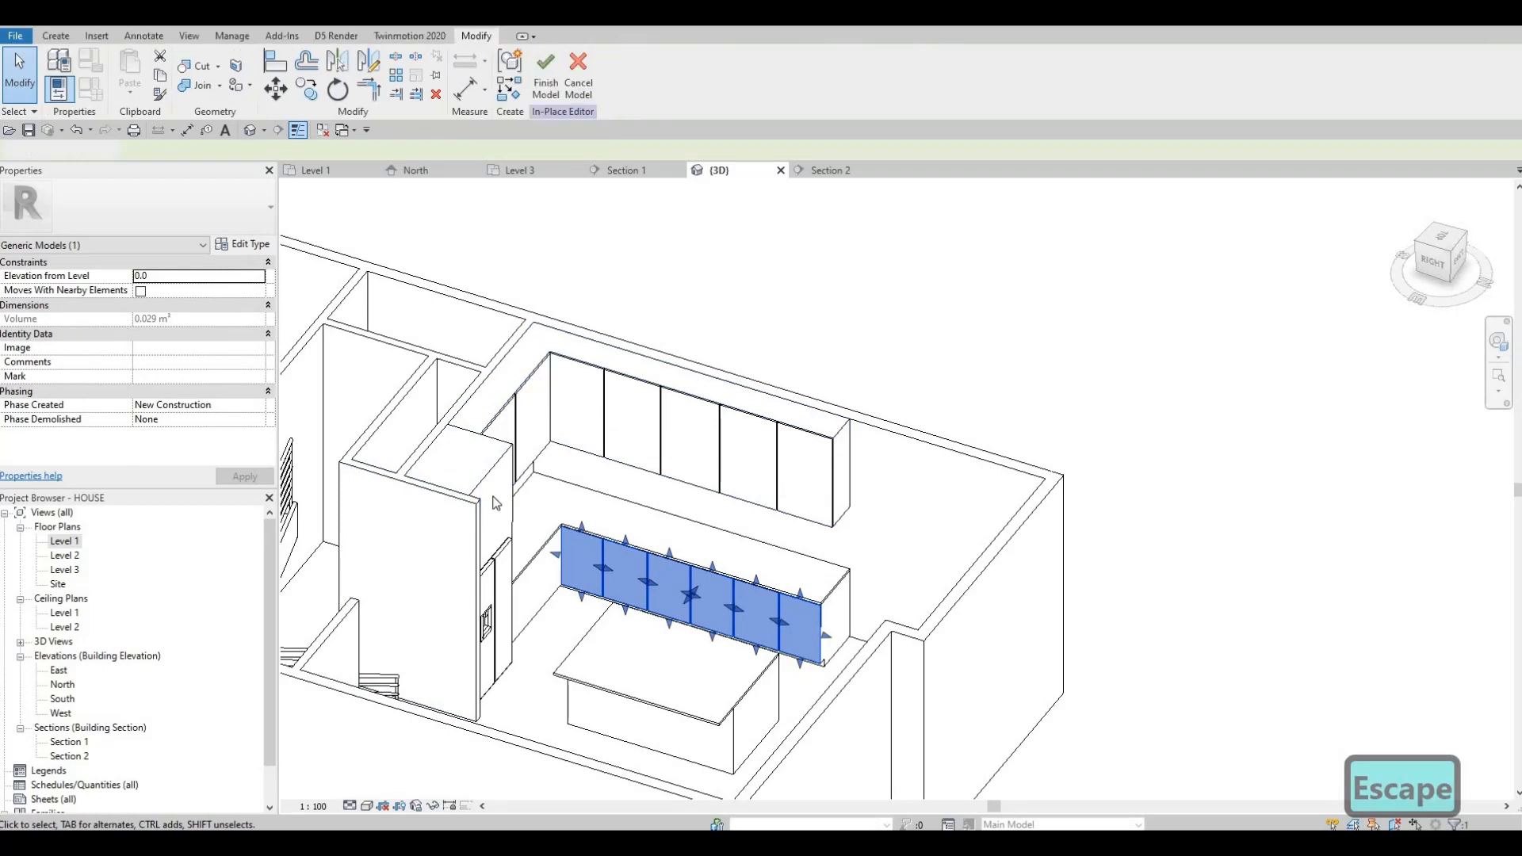
click(609, 572)
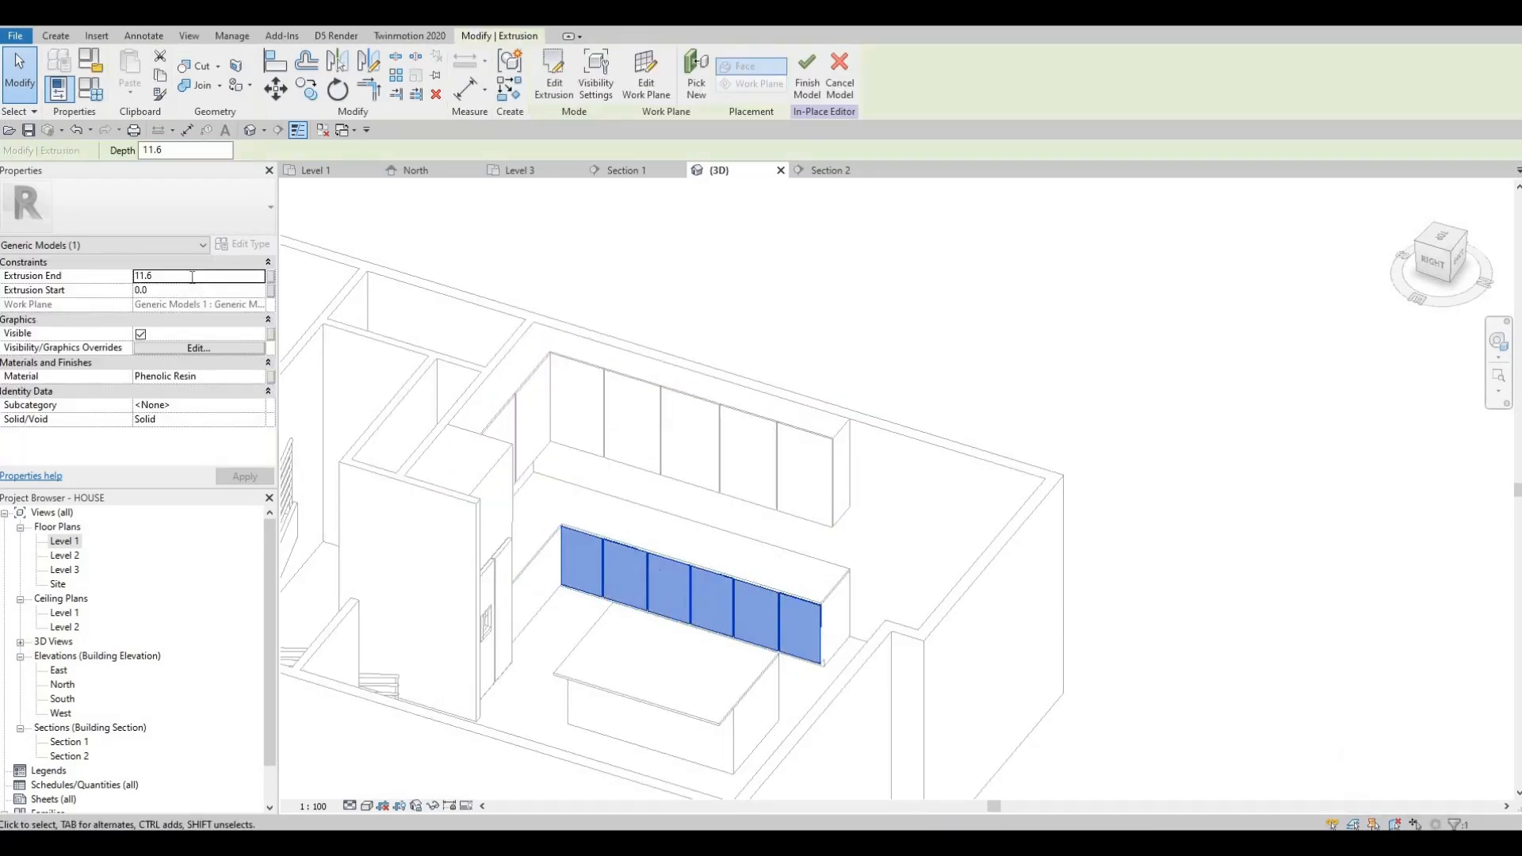
click(192, 277)
text(20)
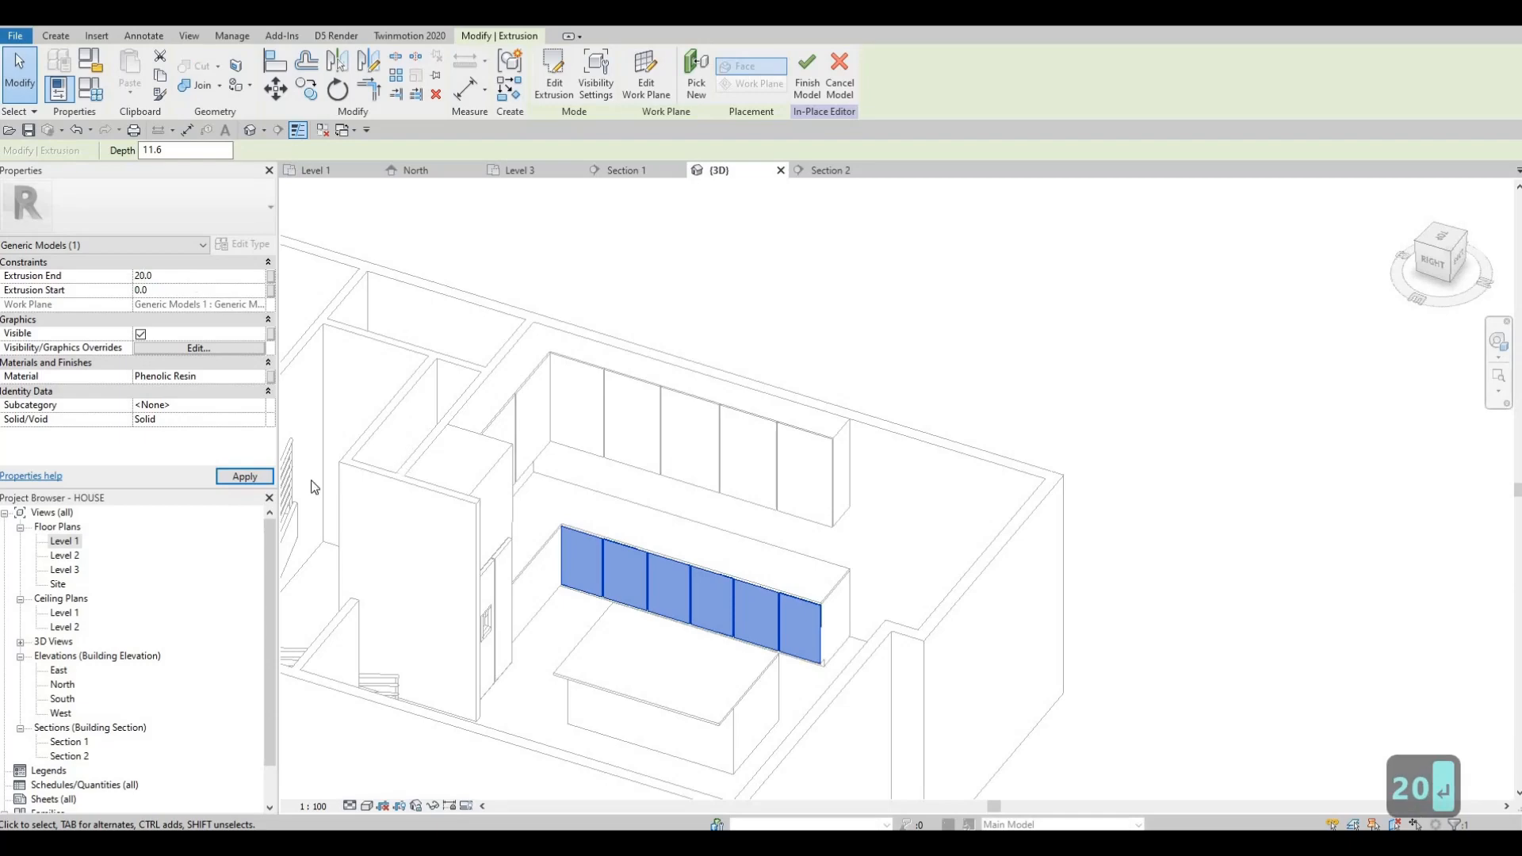
Apply an extrusion end of 20 to the selected lower cabinet door panels and finish the in-place model
key(Return)
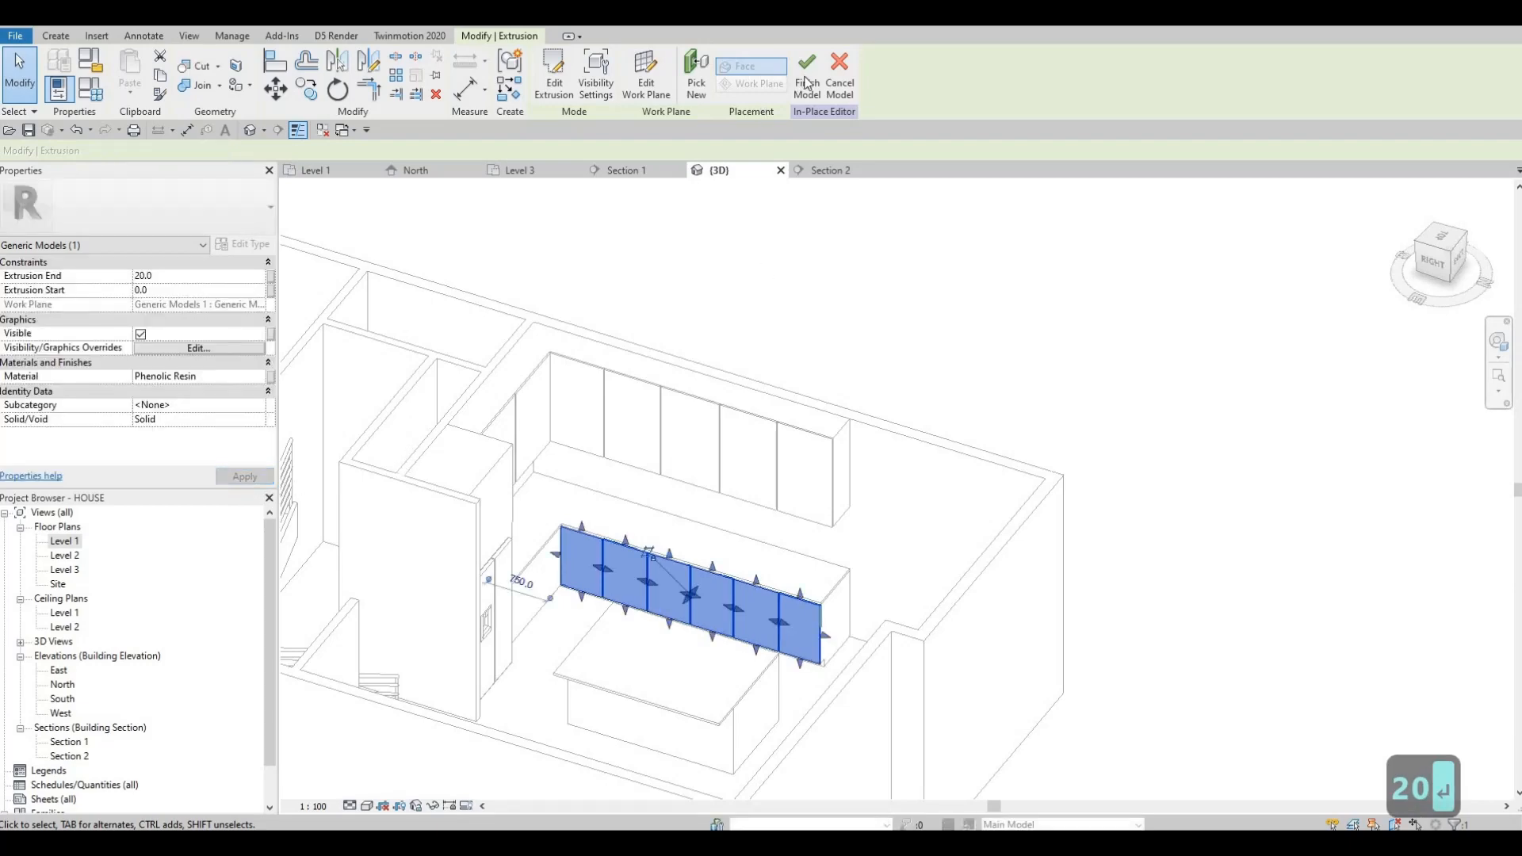
click(807, 75)
scroll(591, 508, up, 2)
shift+middle_drag(397, 534, 444, 540)
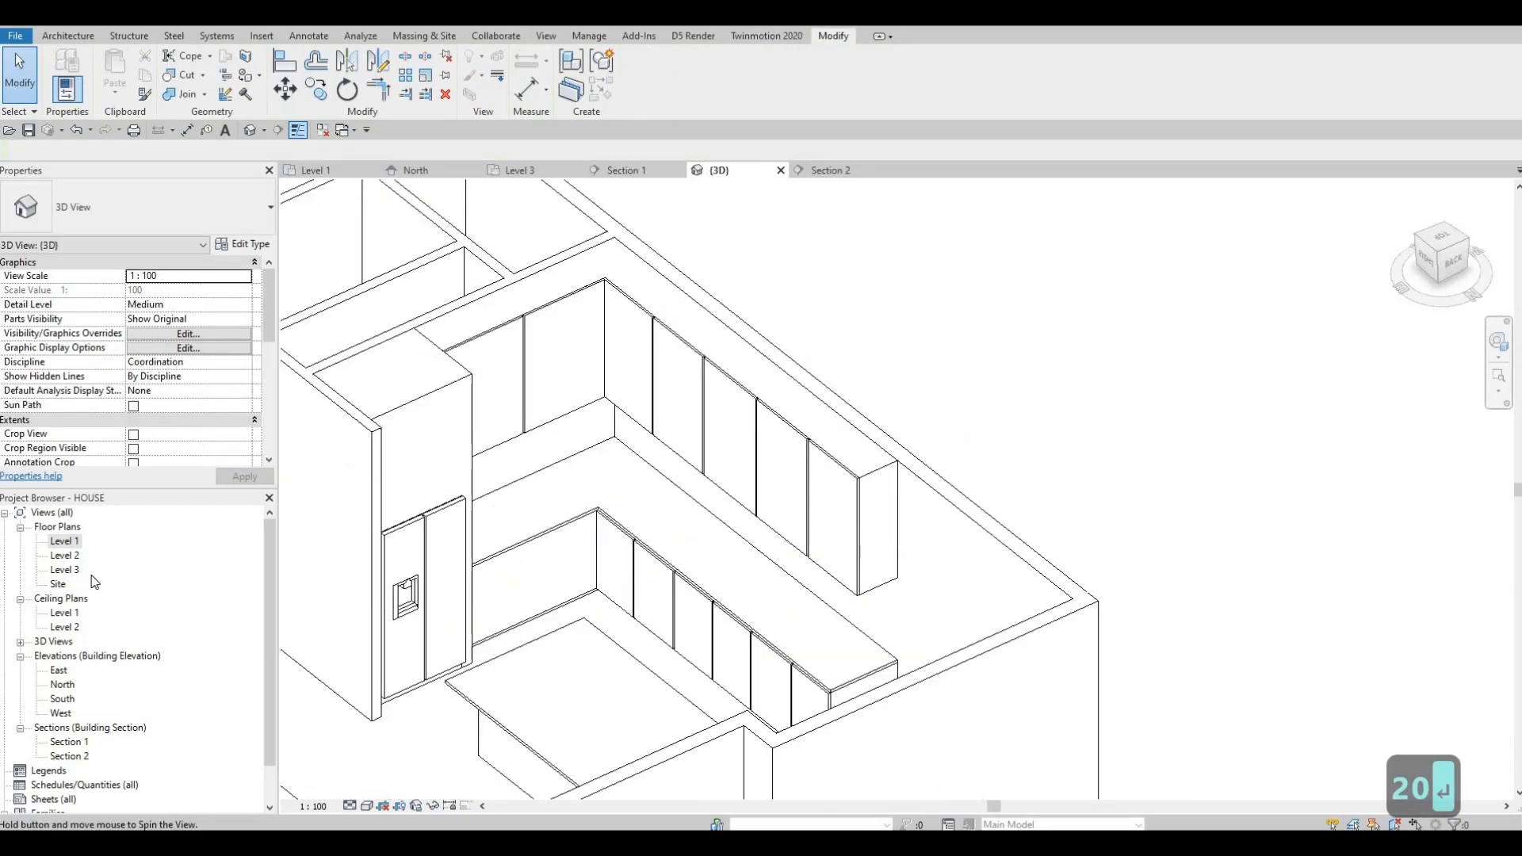
Open the Level 1 floor plan and go from its section mark to Section 2, showing the cabinets beside the refrigerator
double_click(65, 542)
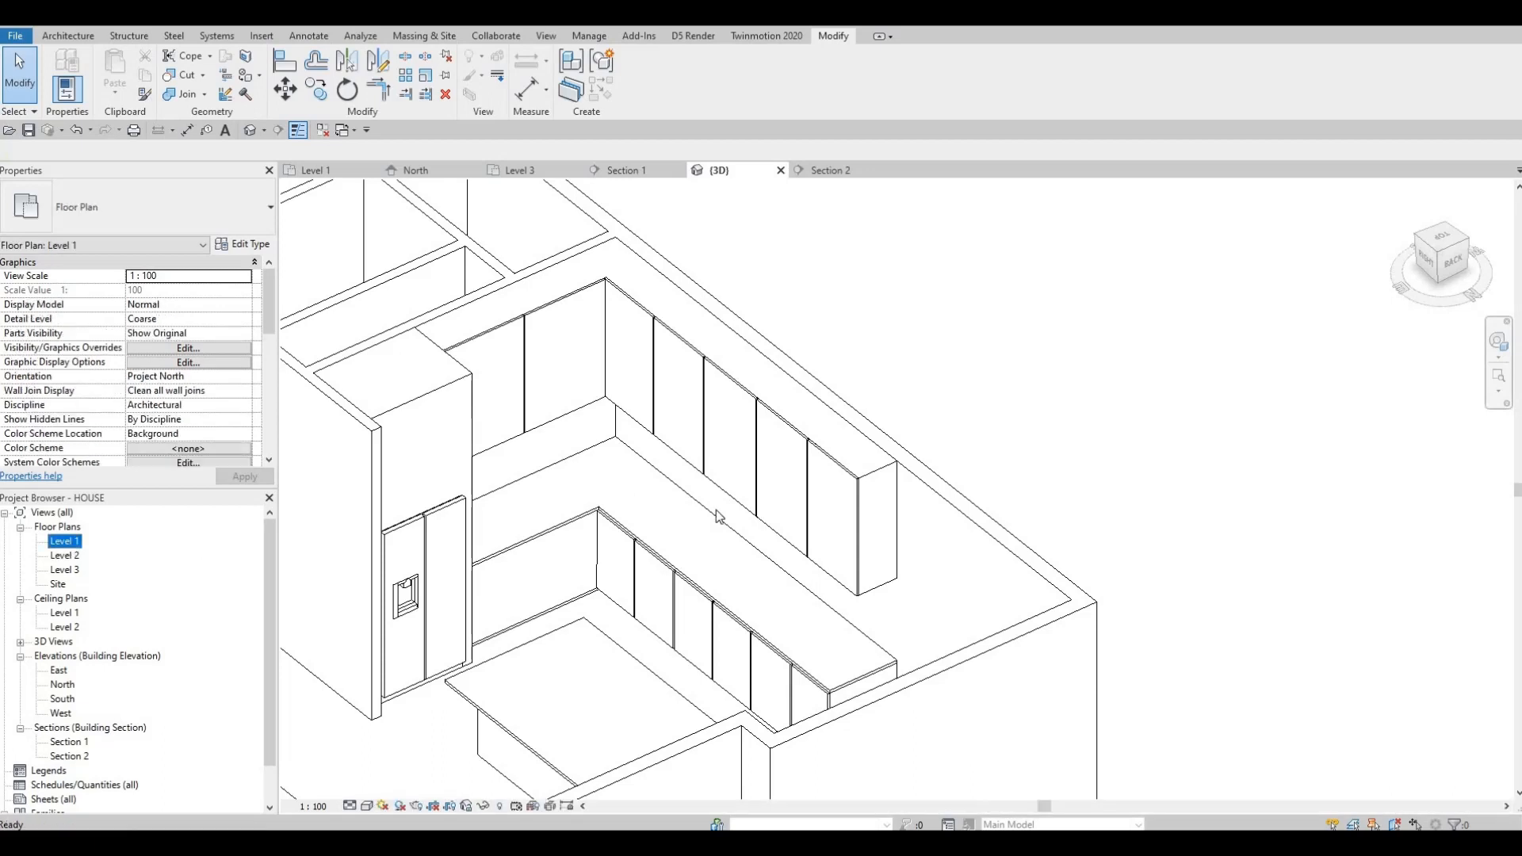
double_click(1006, 541)
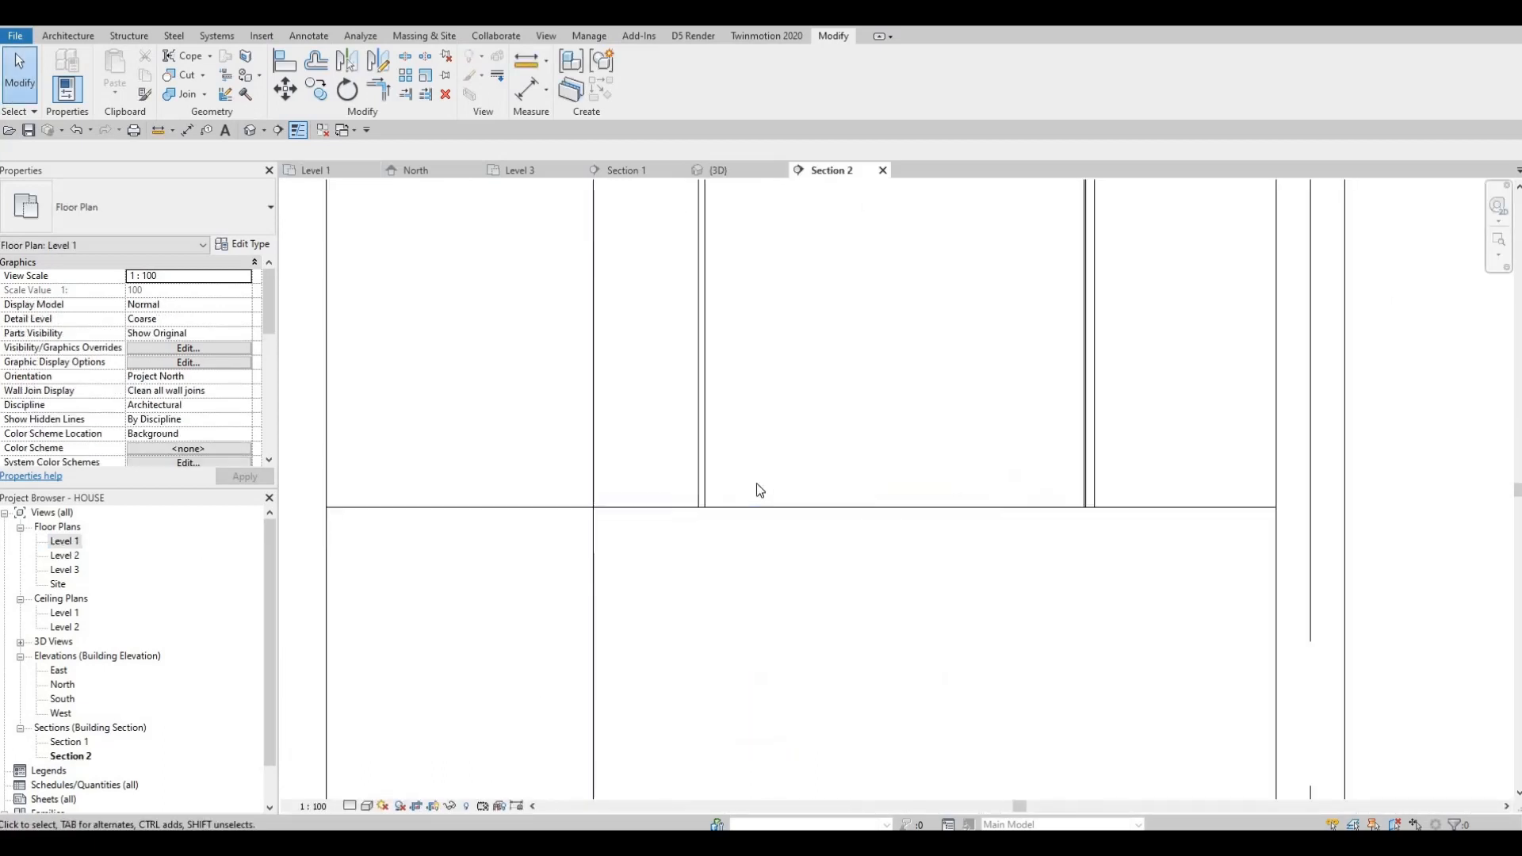
scroll(731, 497, down, 2)
middle_drag(706, 564, 636, 479)
scroll(635, 480, up, 1)
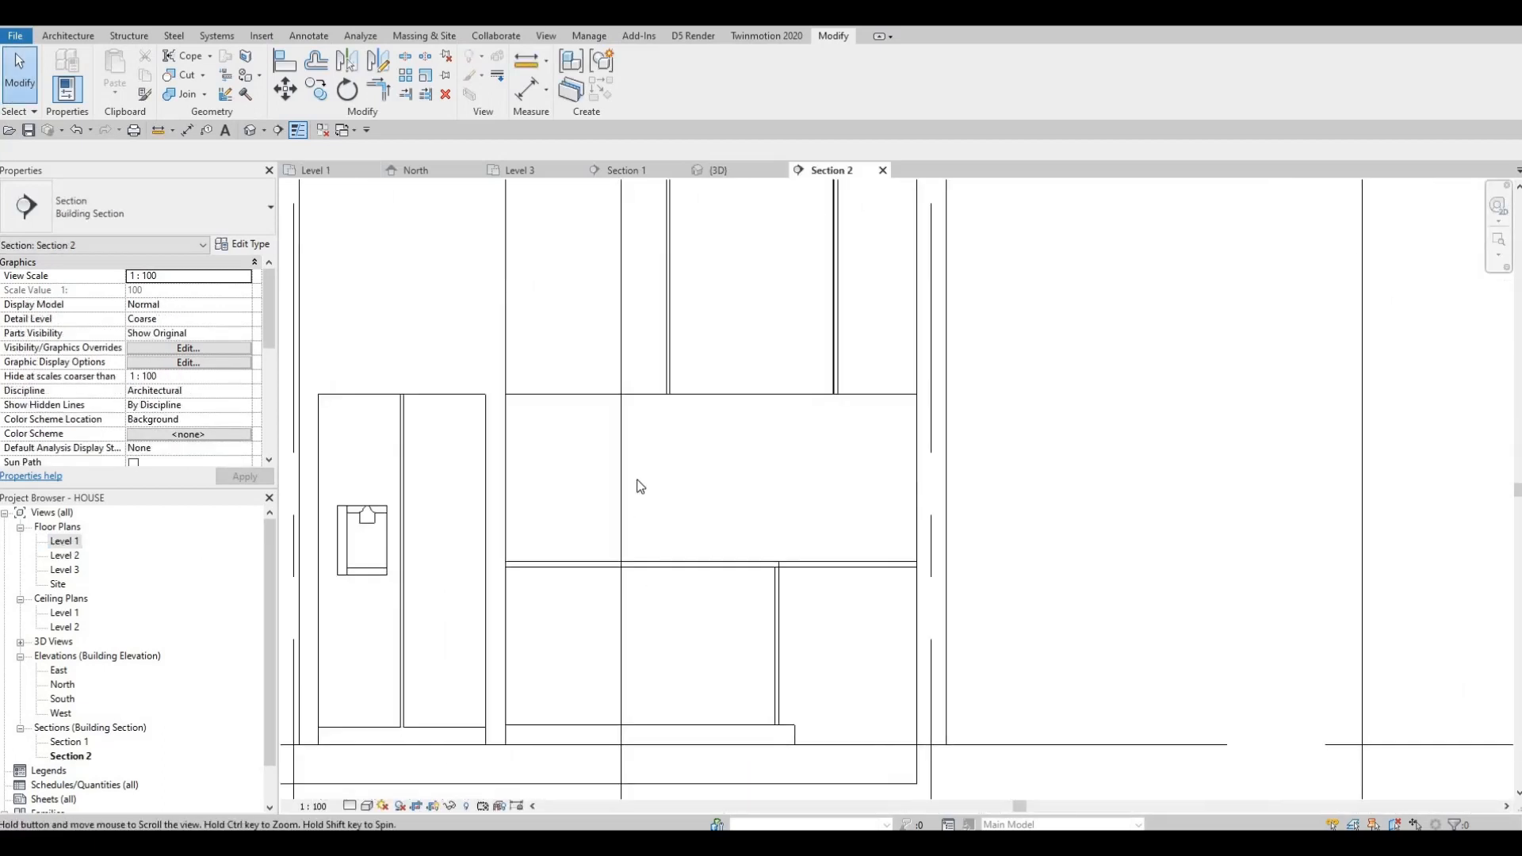
scroll(698, 530, up, 2)
mouse_move(654, 608)
middle_down()
mouse_move(697, 529)
mouse_move(703, 571)
middle_up()
scroll(690, 570, down, 3)
scroll(692, 577, down, 2)
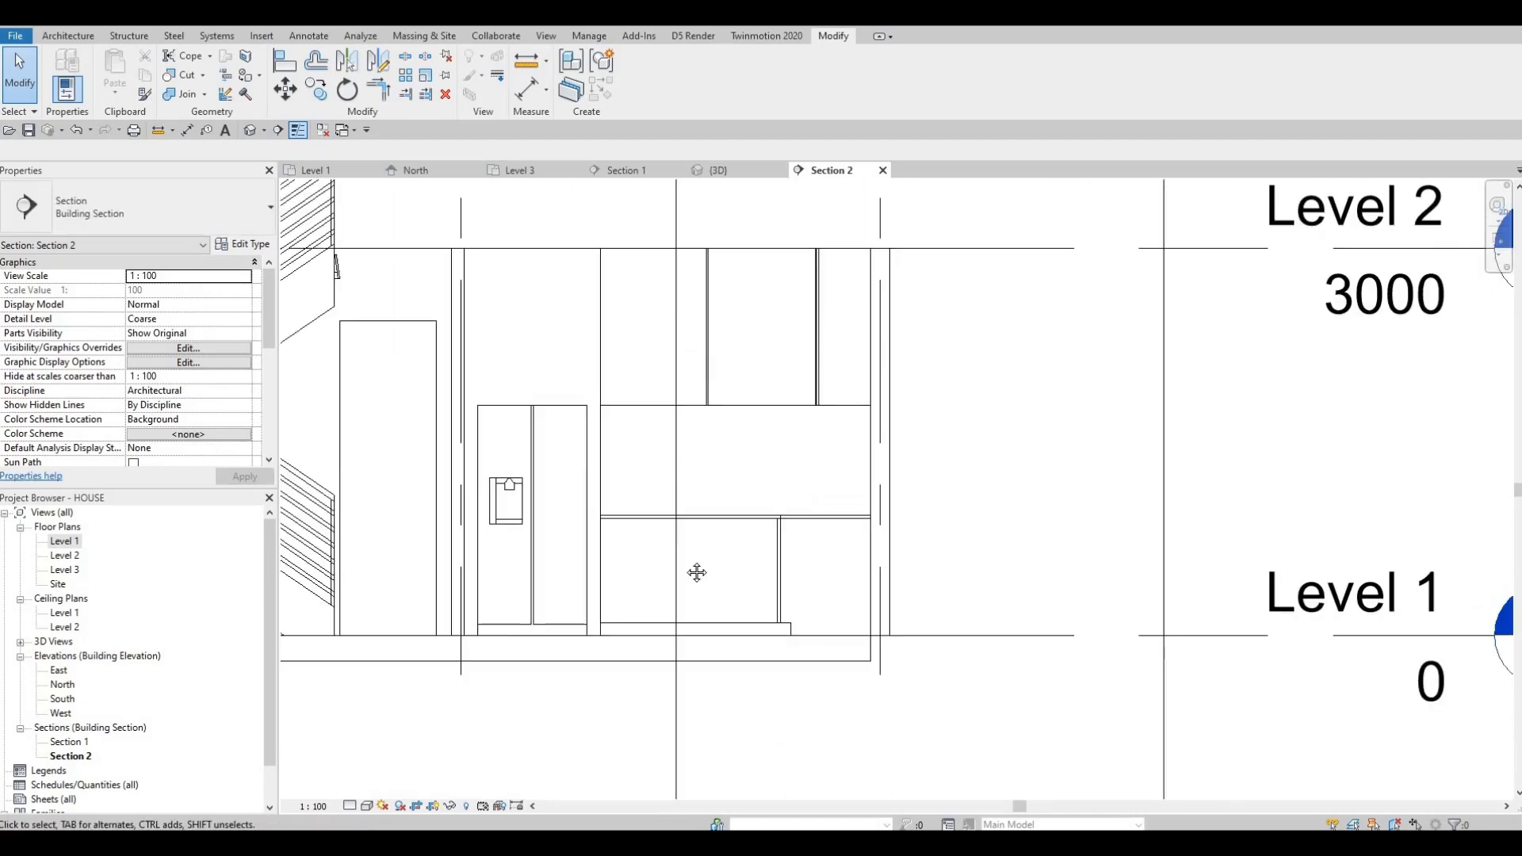
middle_drag(688, 508, 687, 502)
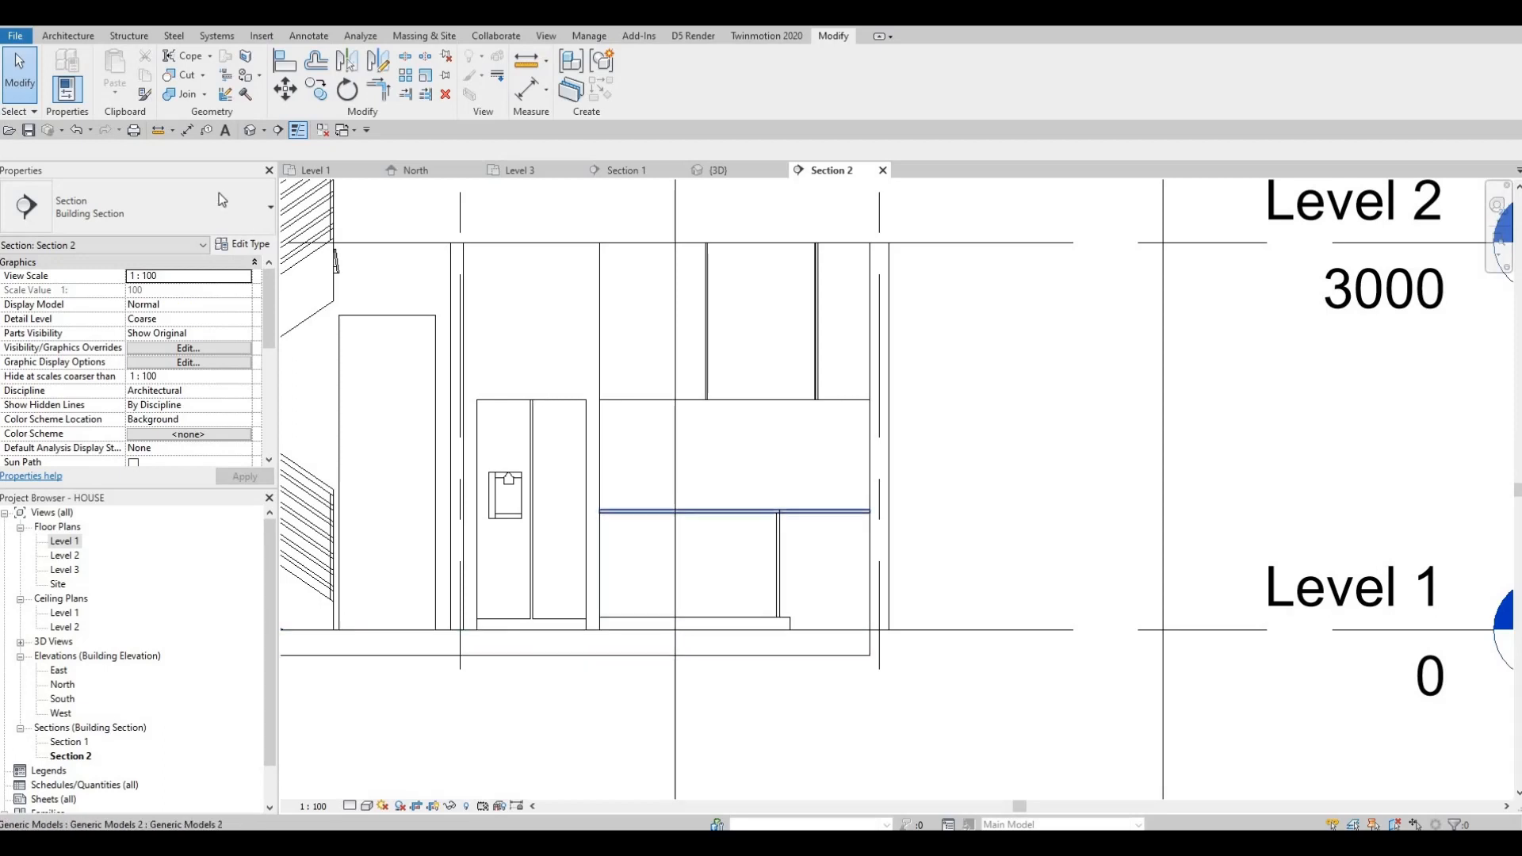
Create an in-place component in the Generic Models category and start an extrusion in it
click(187, 94)
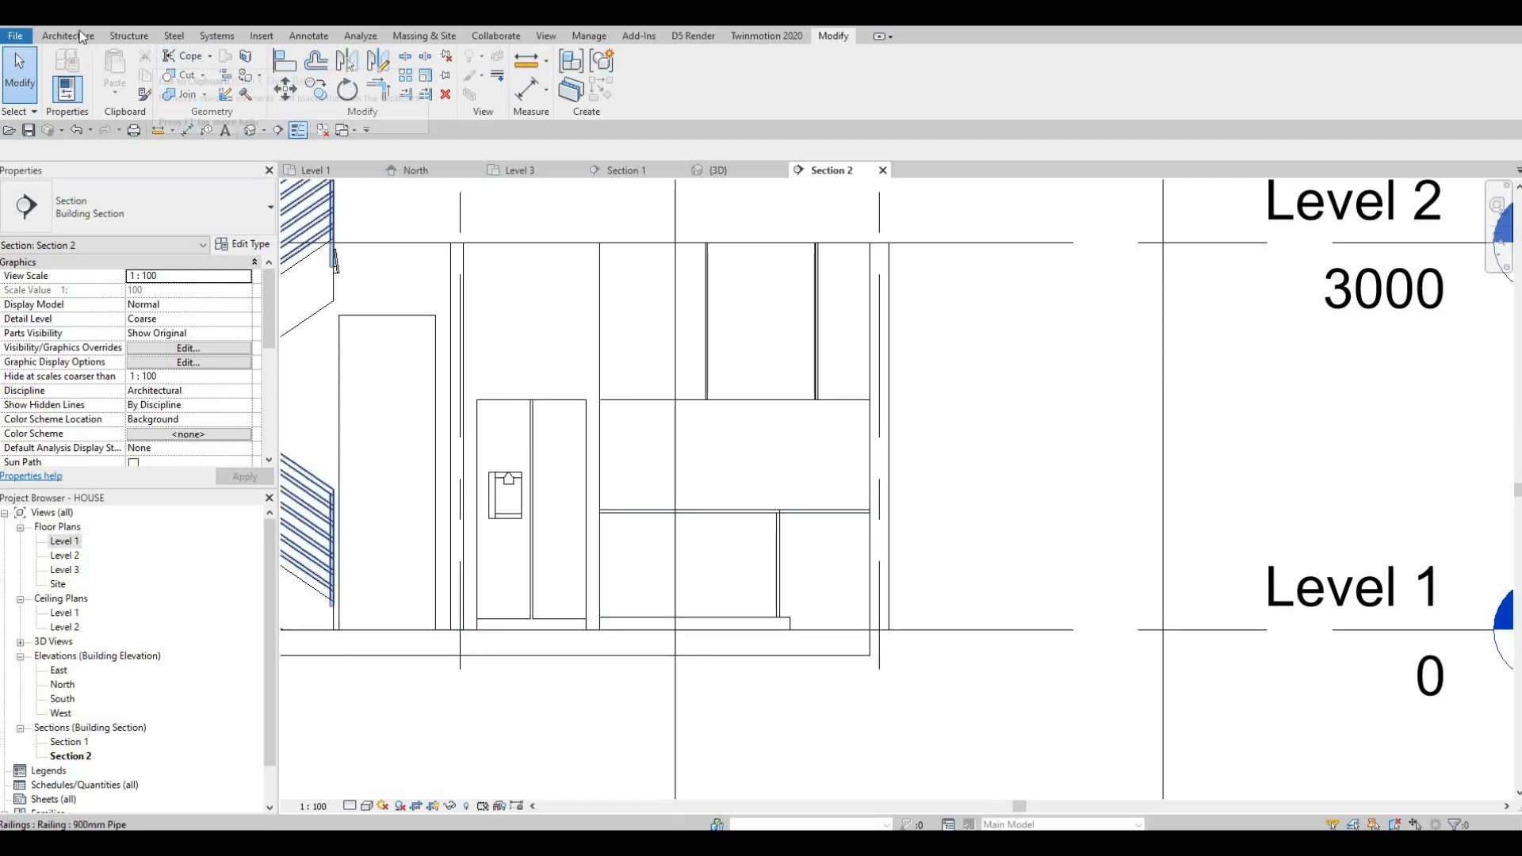
key(Escape)
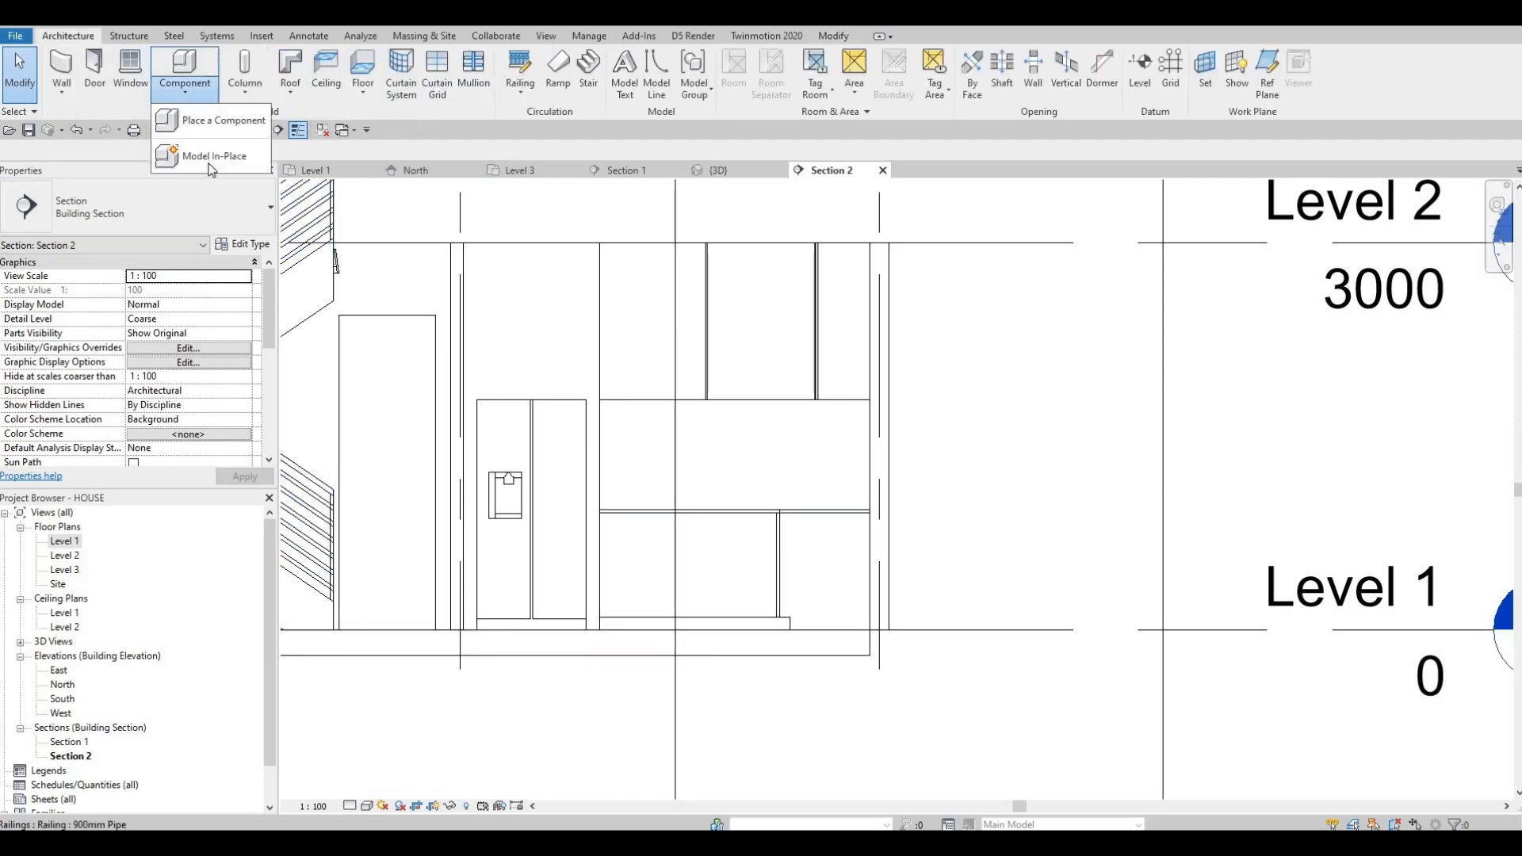
scroll(689, 420, down, 2)
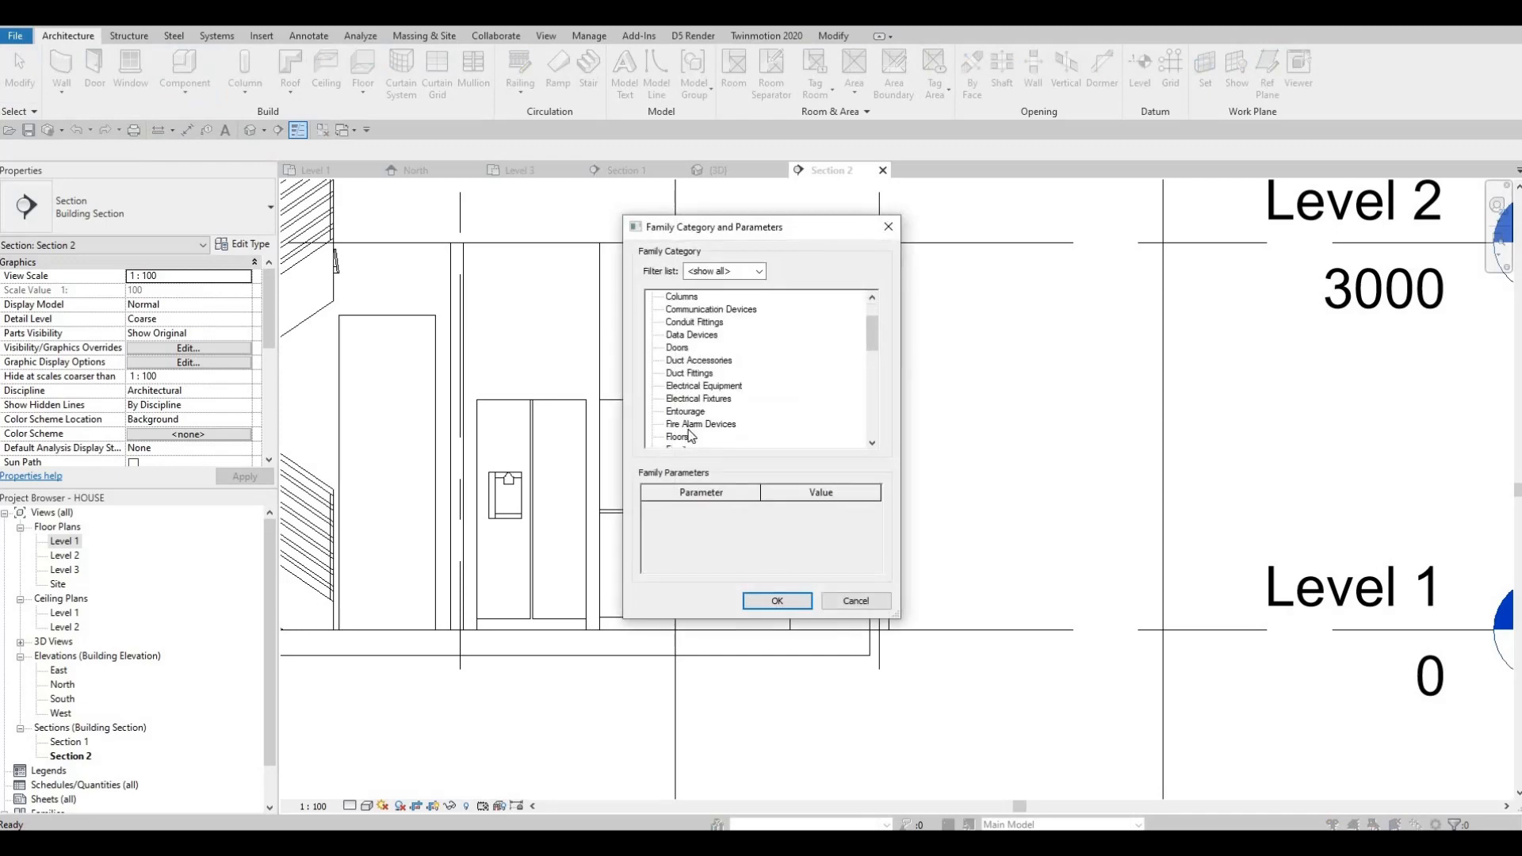
scroll(692, 434, down, 1)
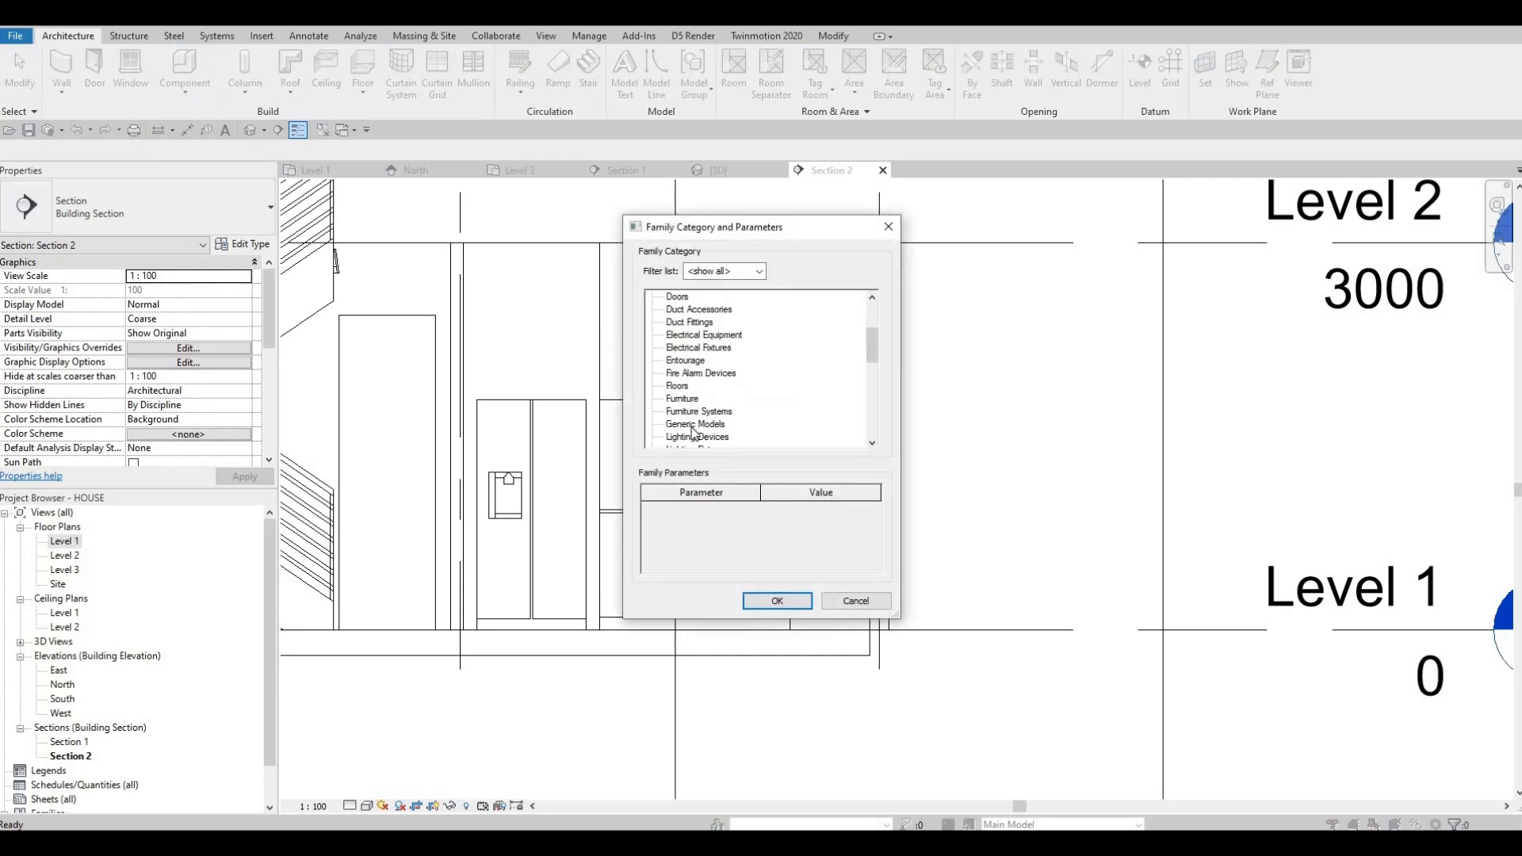
click(776, 600)
click(757, 455)
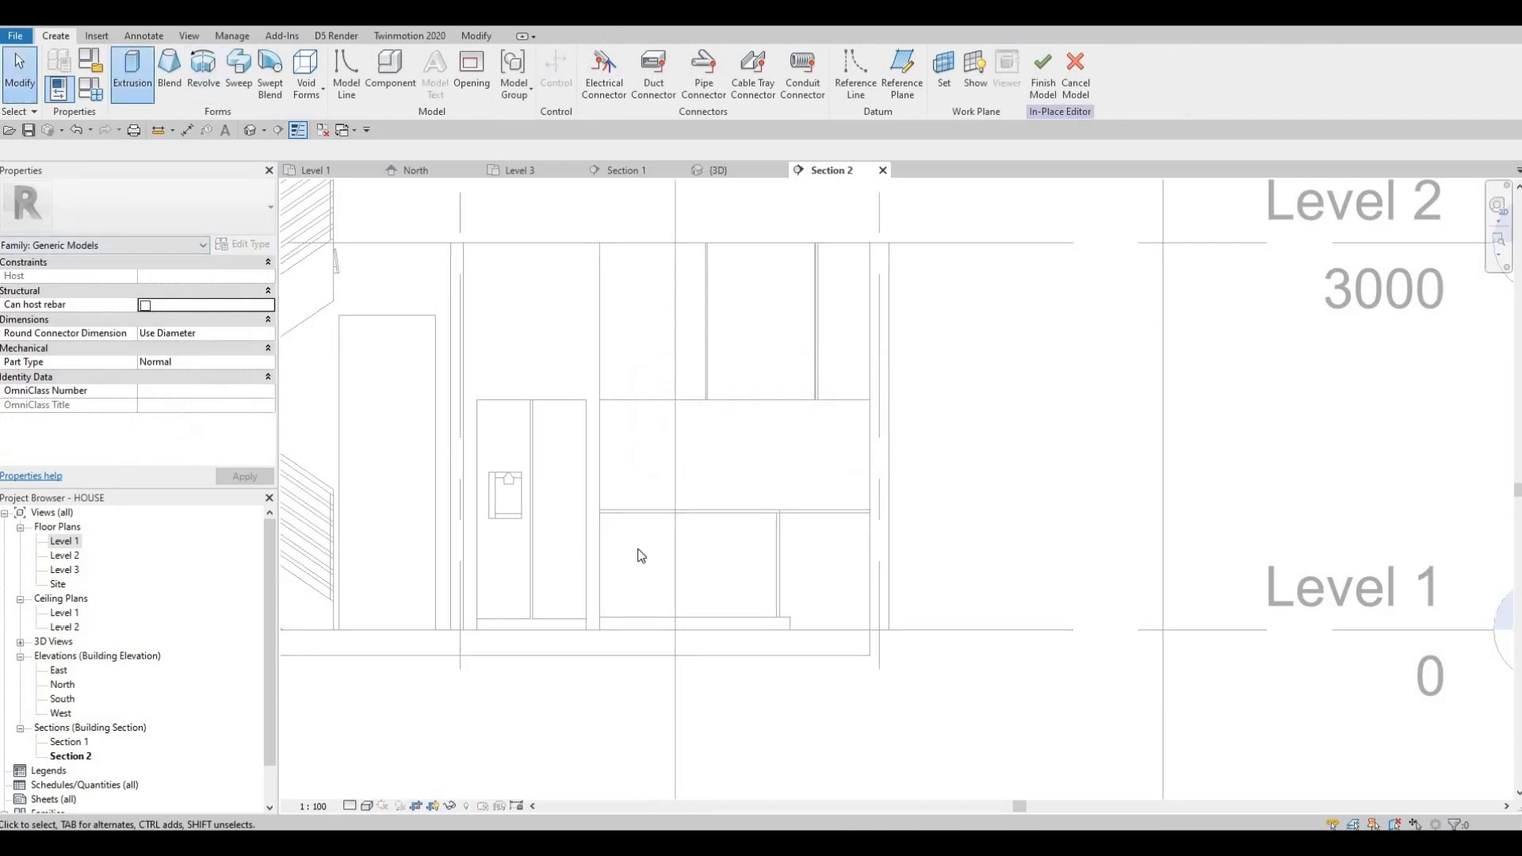
key(Return)
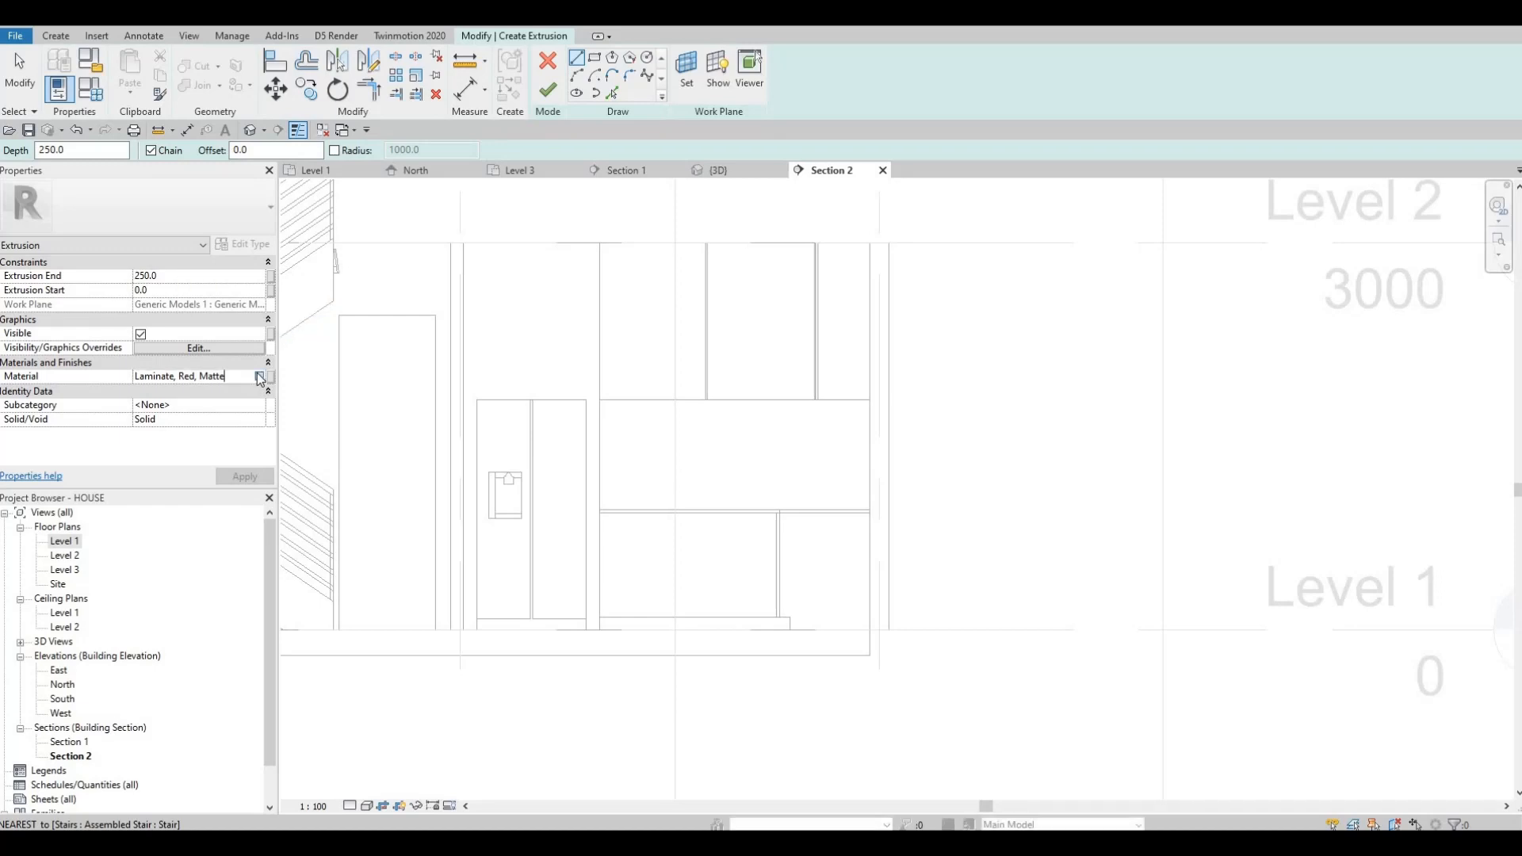
Assign the Phenolic Resin material to the new extrusion
scroll(526, 458, down, 5)
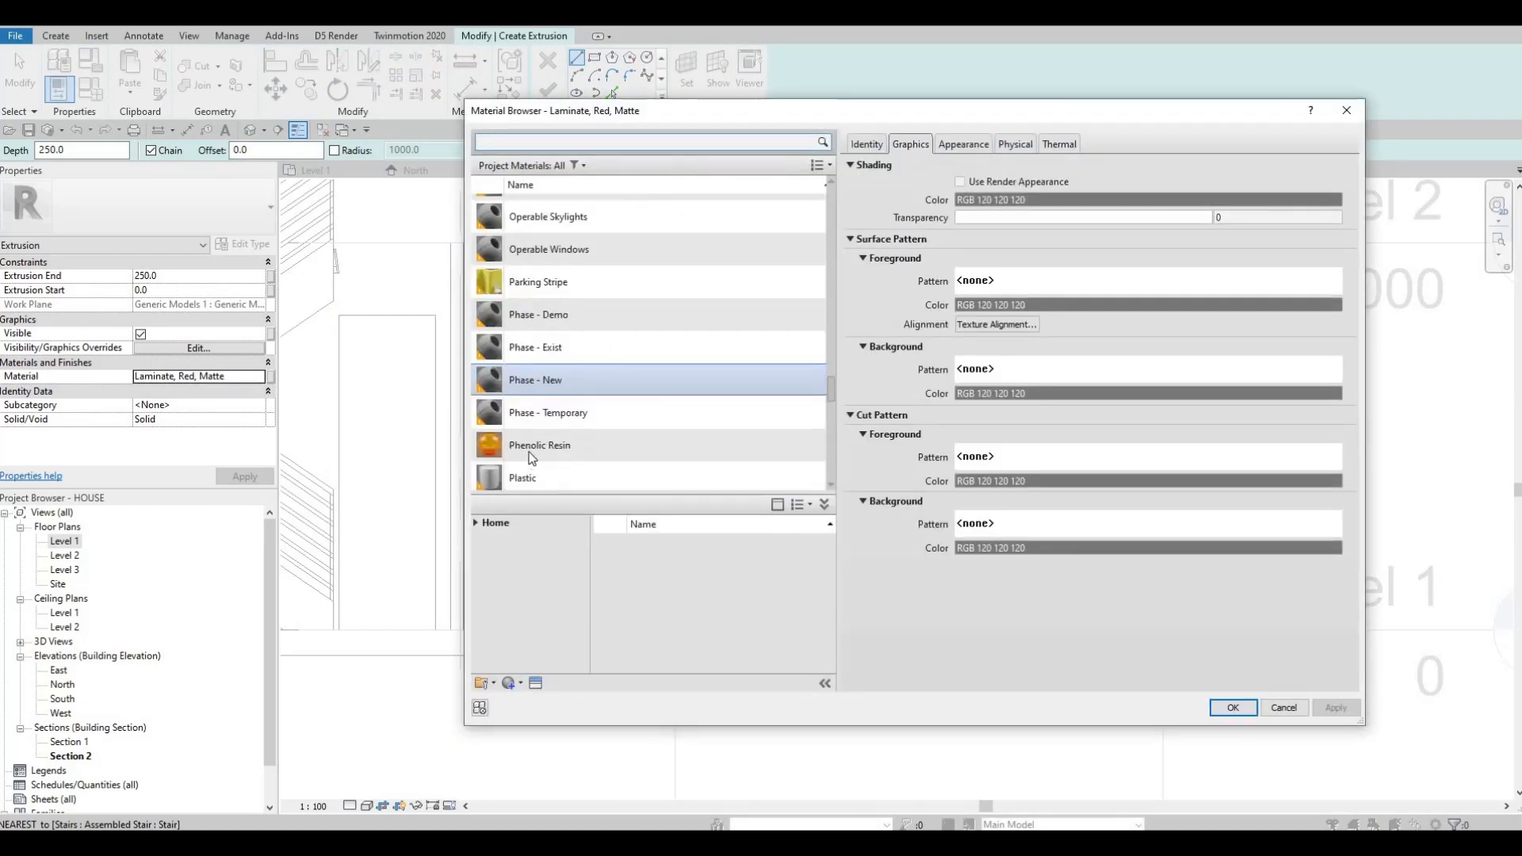
click(529, 447)
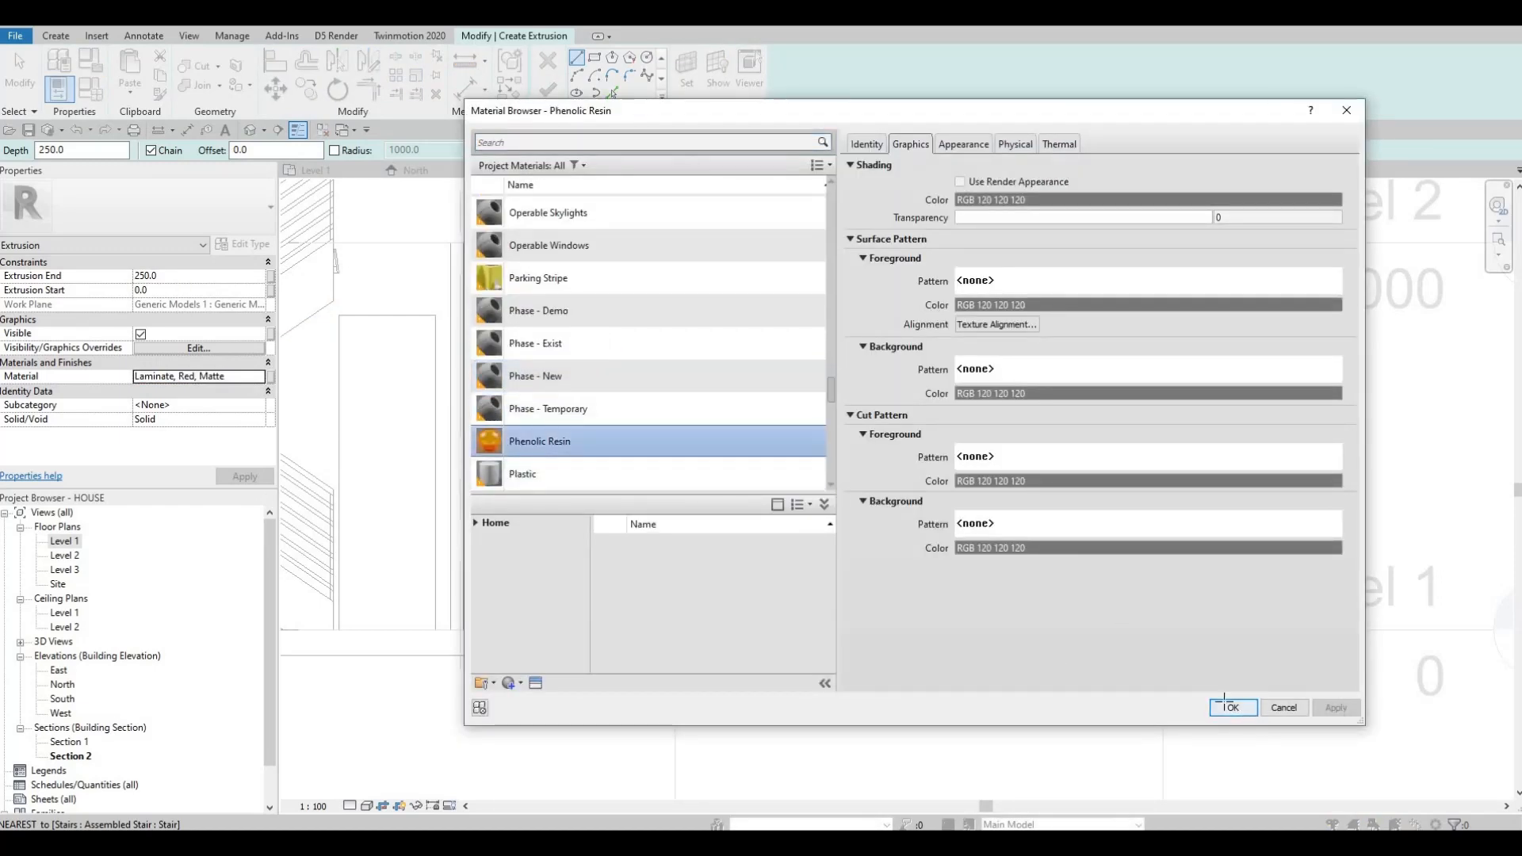
click(1228, 707)
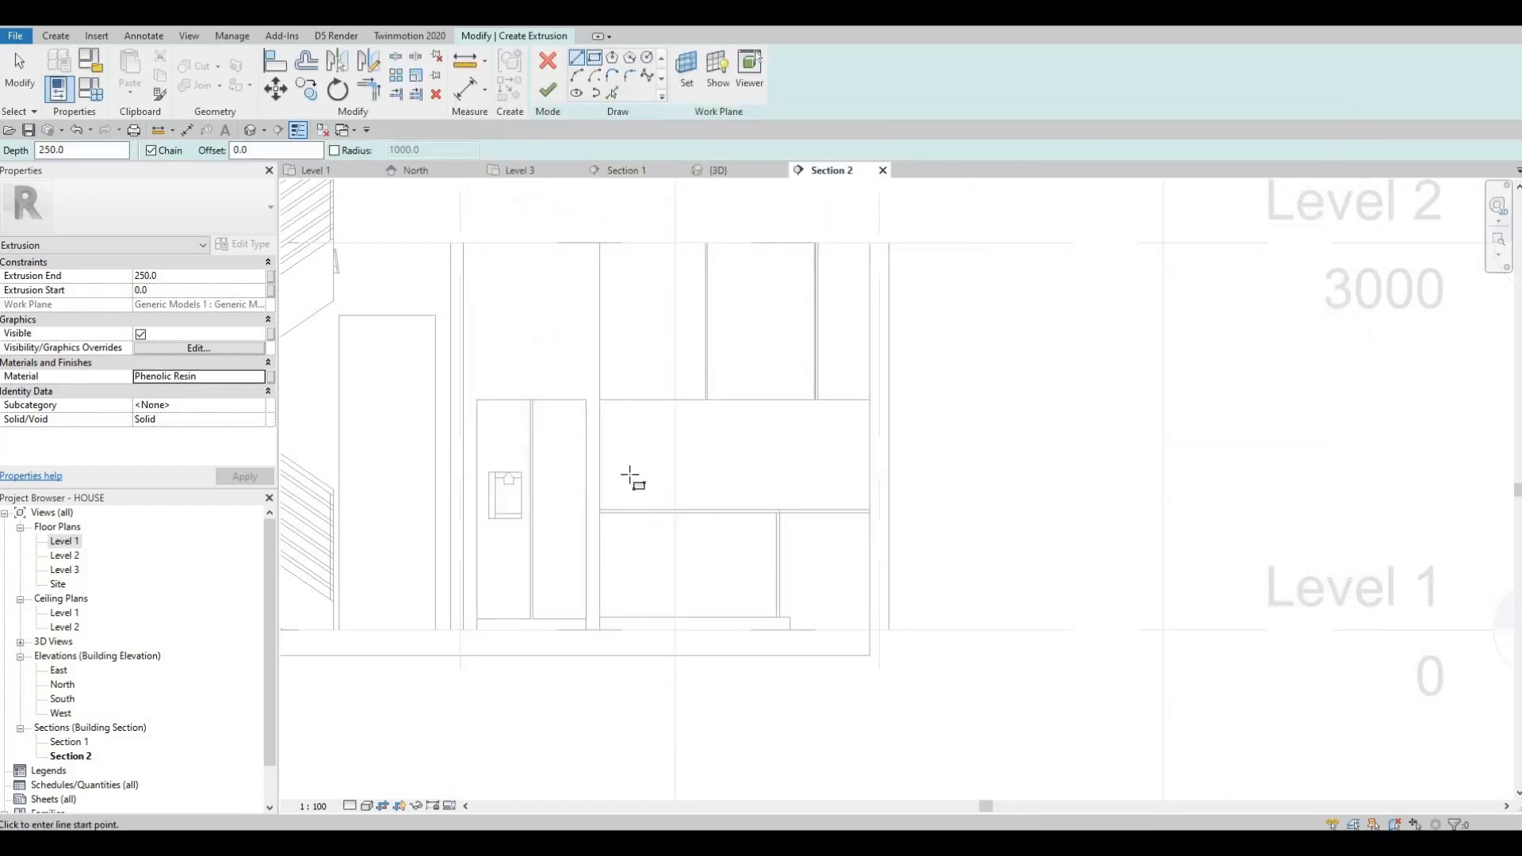
Sketch a rectangle about 805 mm high over the lower cabinet front, from the countertop's underside to the toe kick
scroll(606, 507, up, 4)
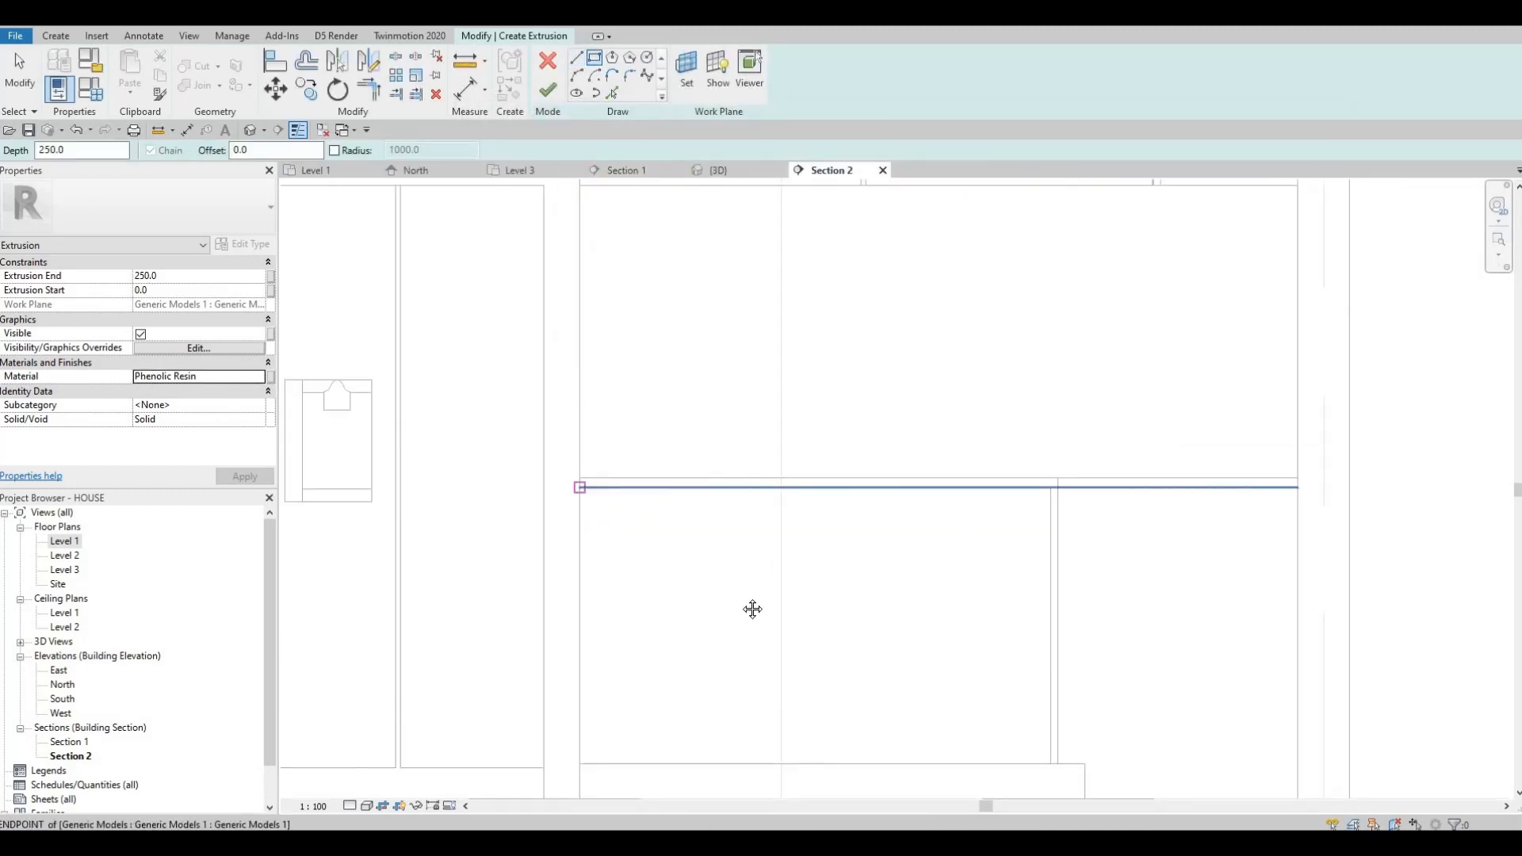
click(579, 487)
middle_drag(840, 732, 752, 609)
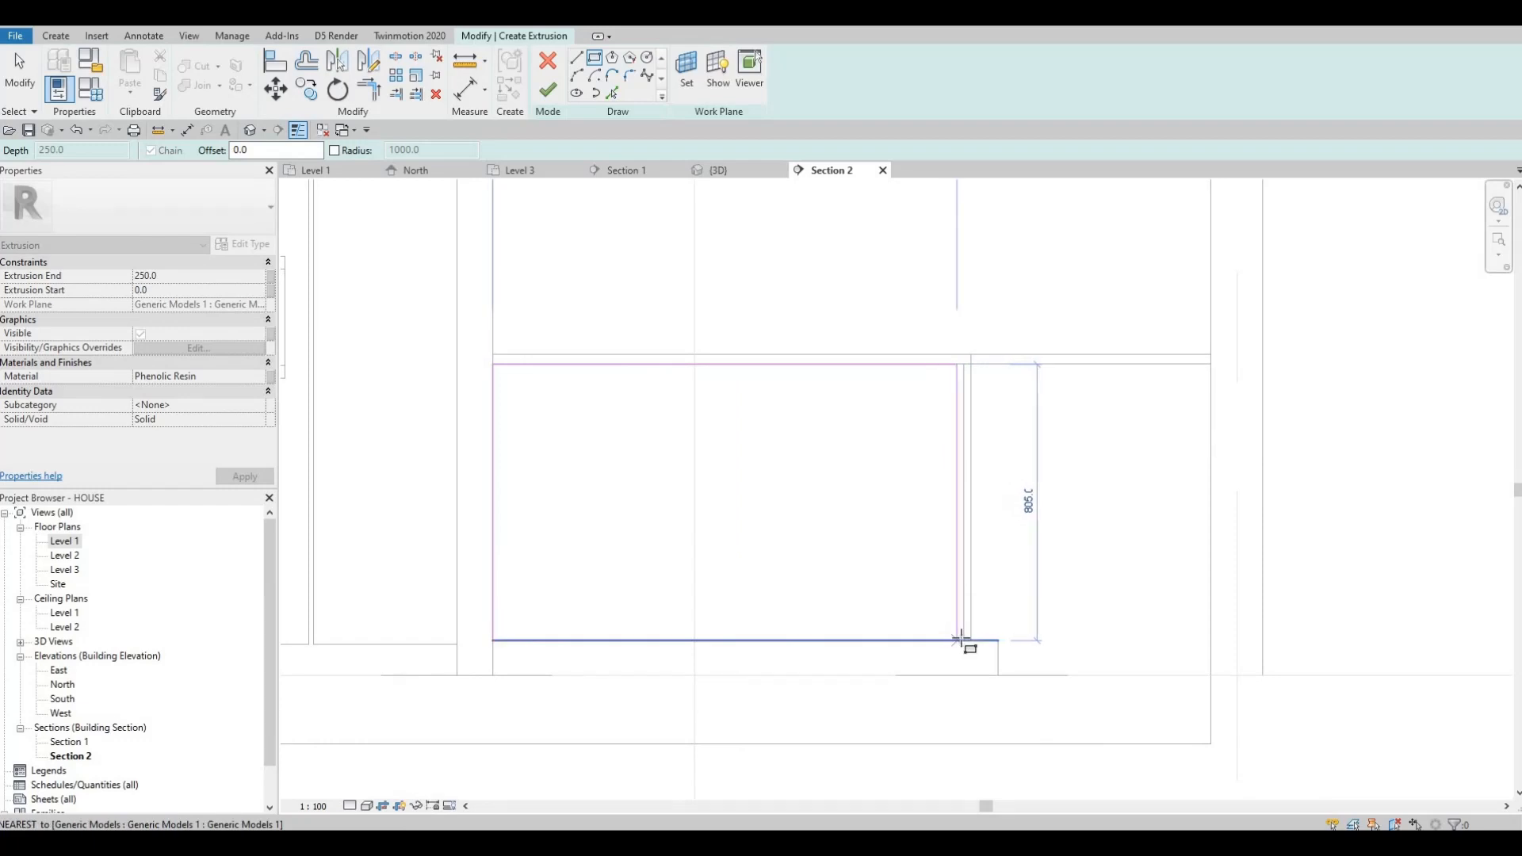
click(961, 639)
key(Escape)
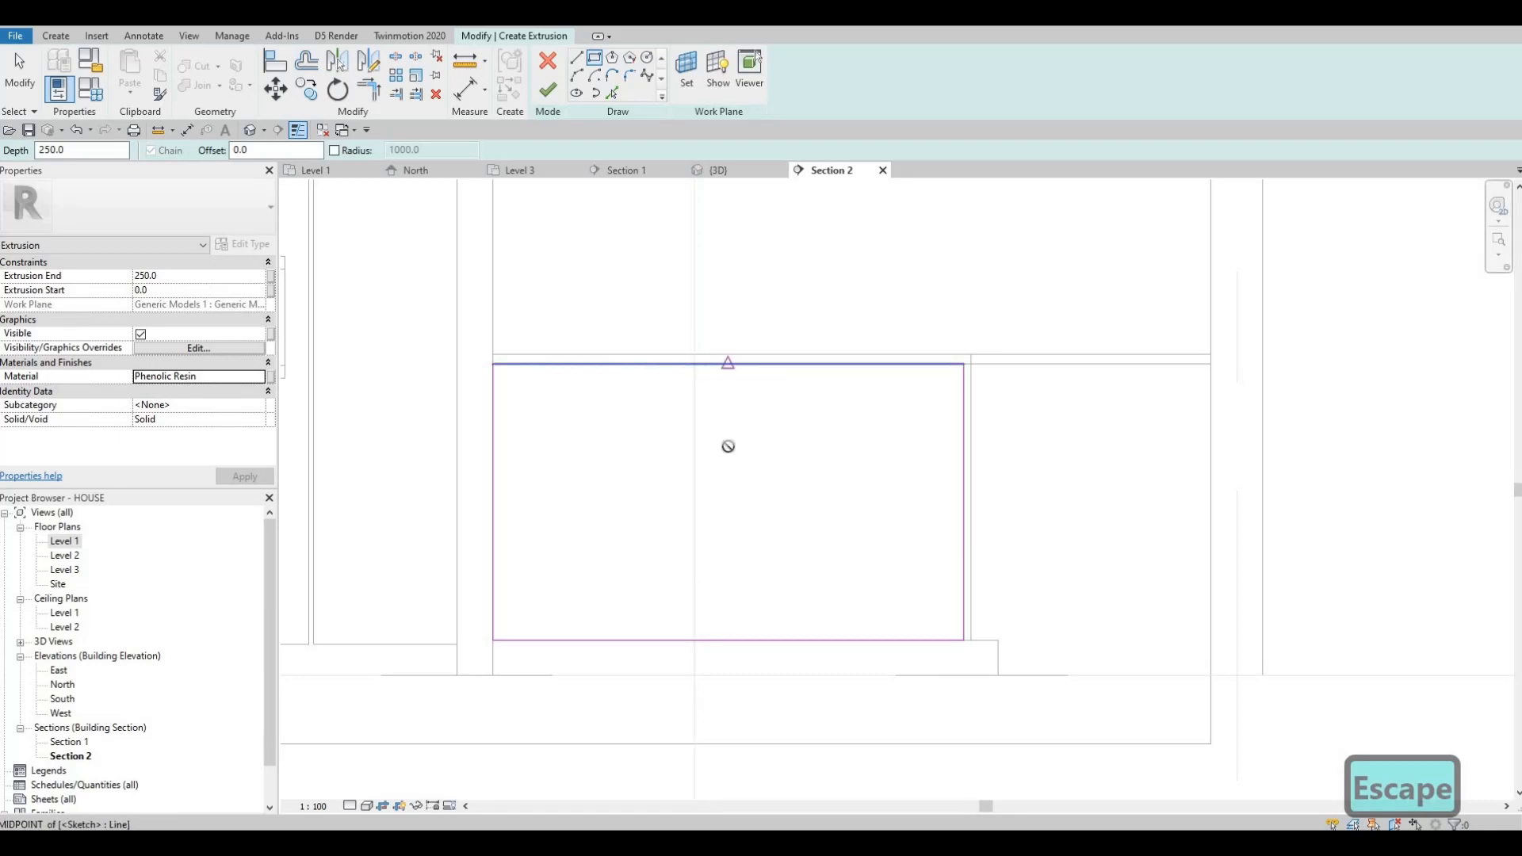
Sketch a narrow full-height rectangle about 21 mm wide, starting at the midpoint of the cabinet front outline
click(732, 593)
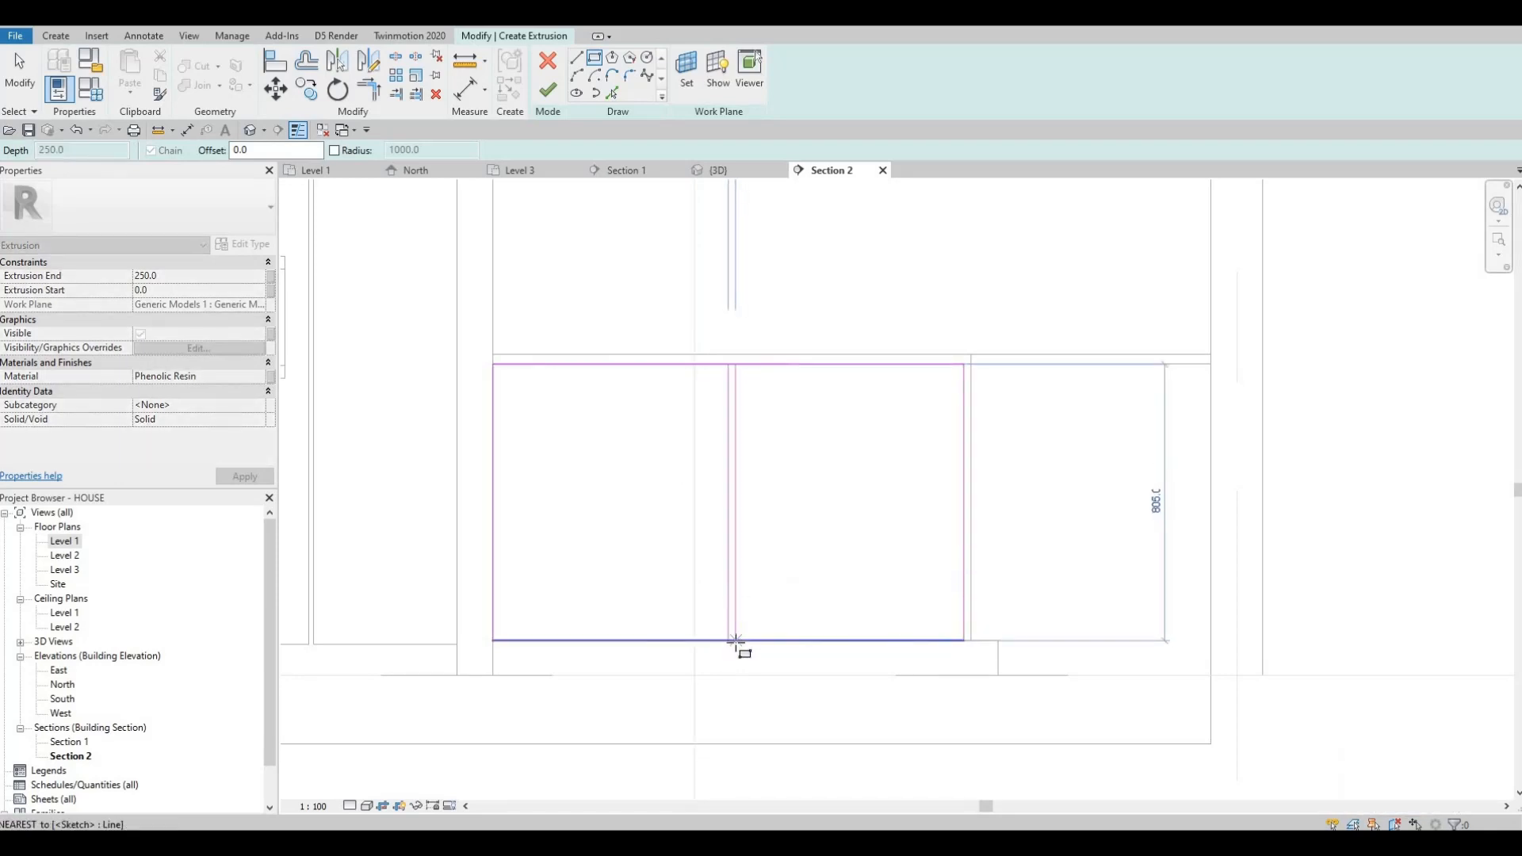
click(736, 640)
key(Escape)
key(Escape)
key(Escape)
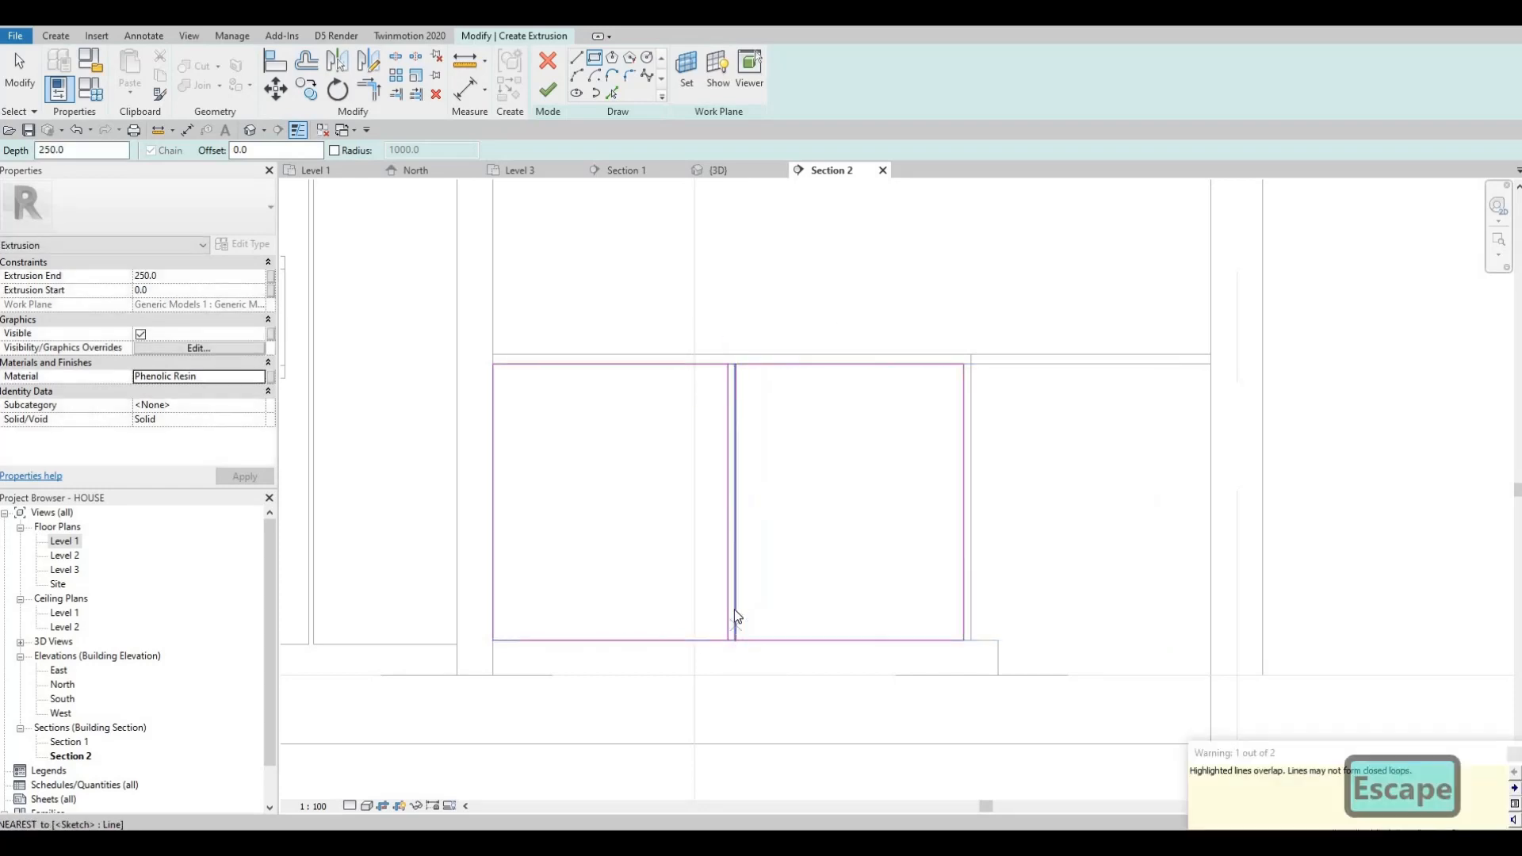
Set the spacing between the two middle vertical sketch lines to 15 mm
scroll(700, 483, up, 5)
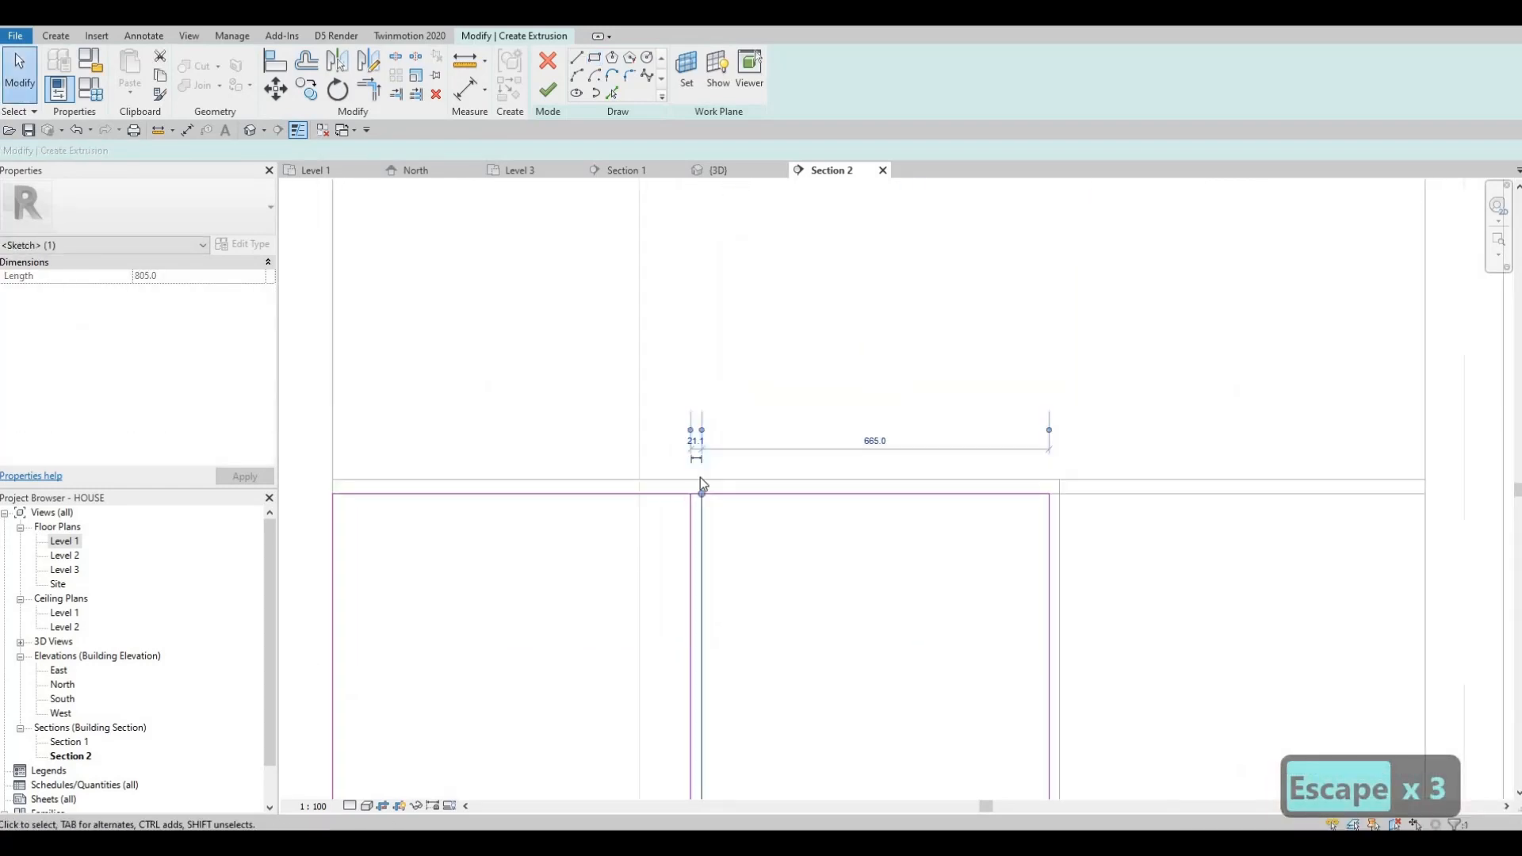
text(15)
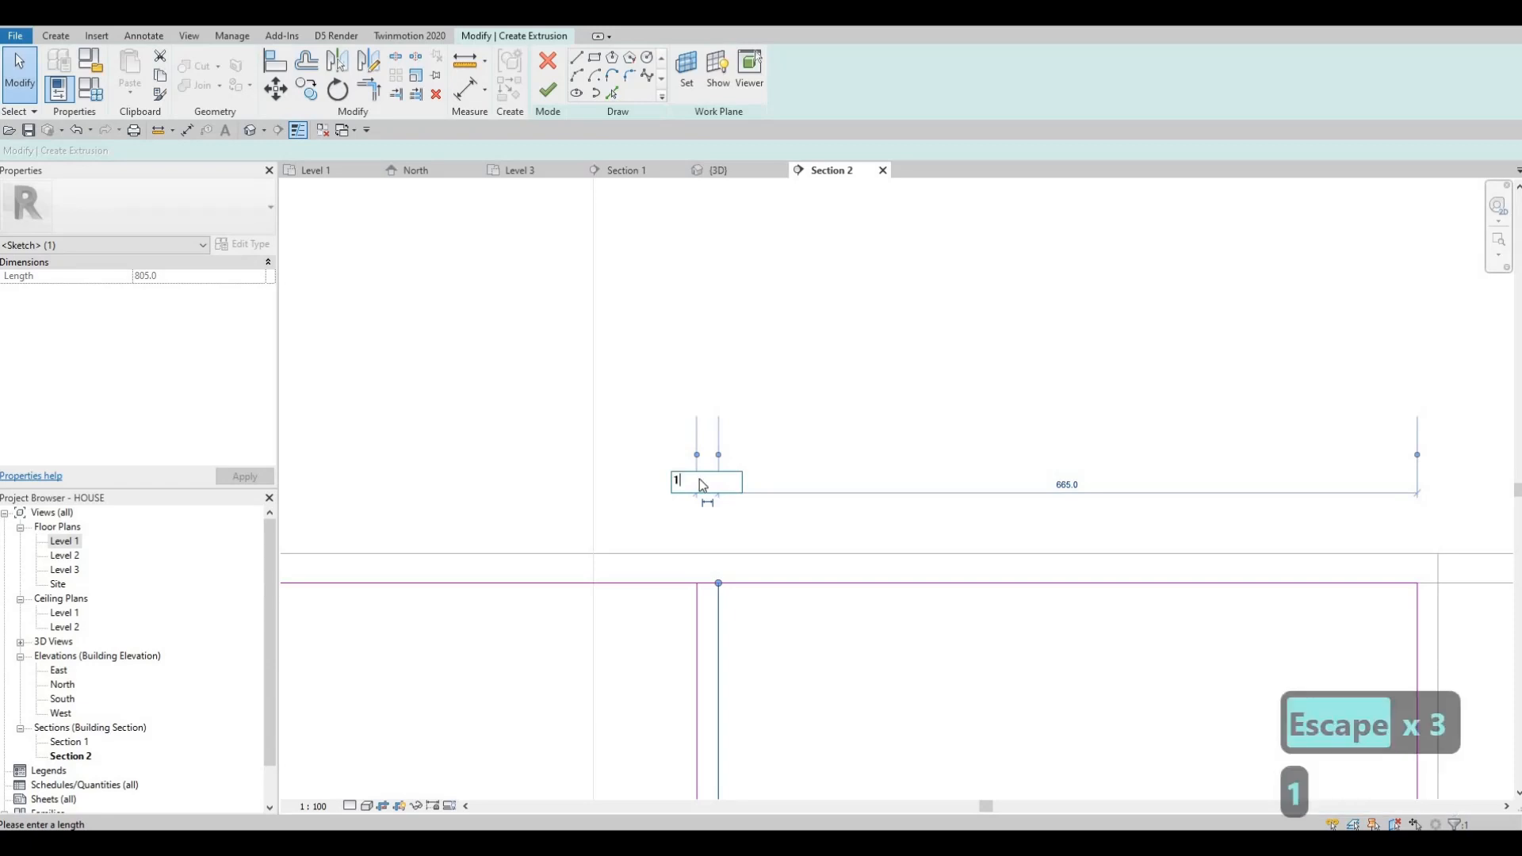
key(Return)
key(Escape)
key(Escape)
Delete the narrow rectangle's short top and bottom segments that overlap the outer outline
scroll(668, 495, down, 4)
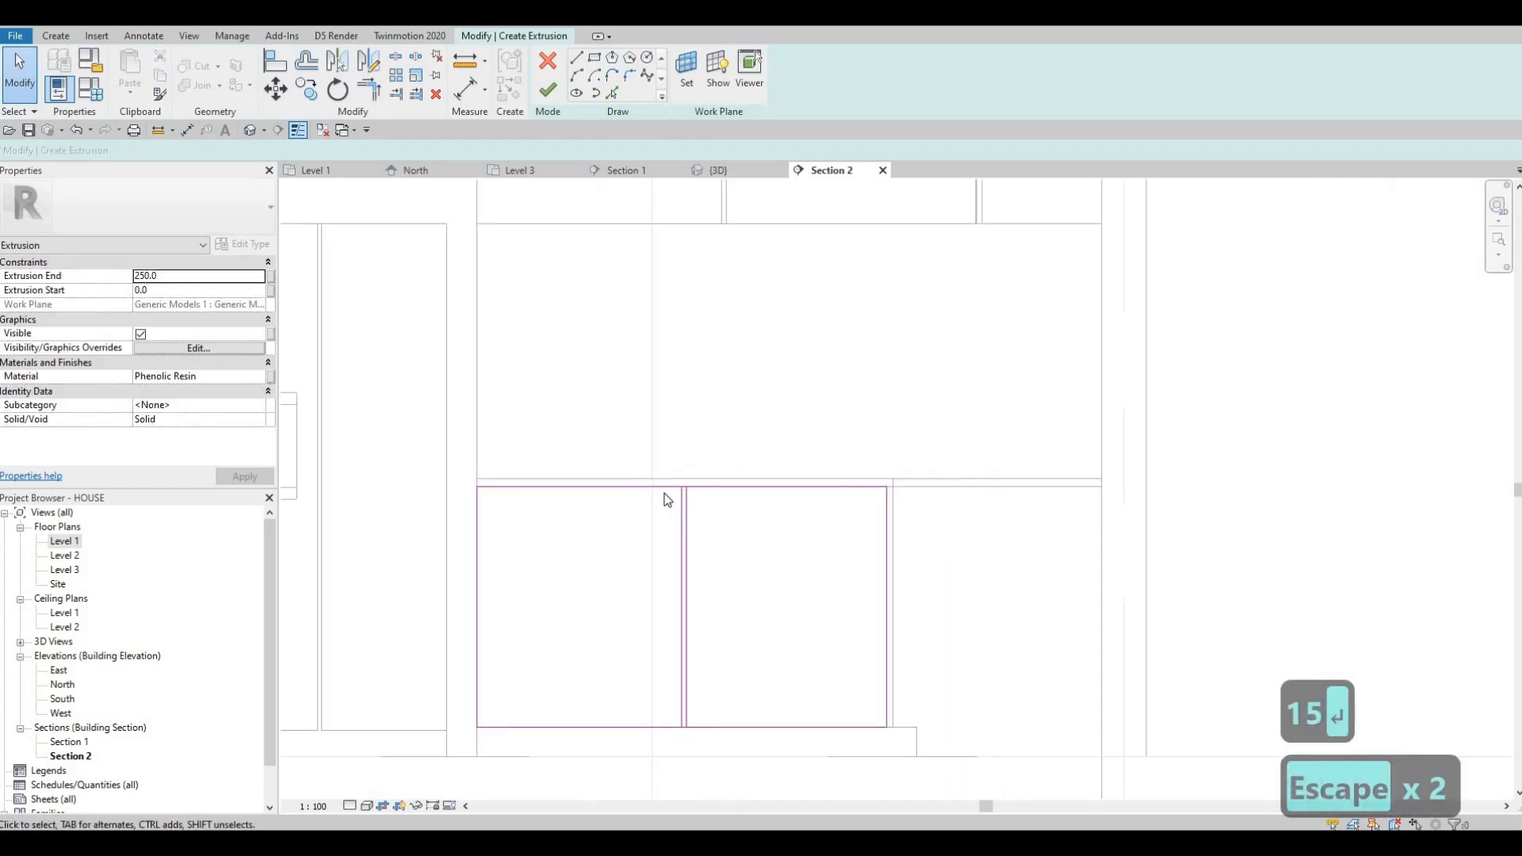
drag(639, 442, 730, 524)
key(Delete)
drag(724, 756, 622, 687)
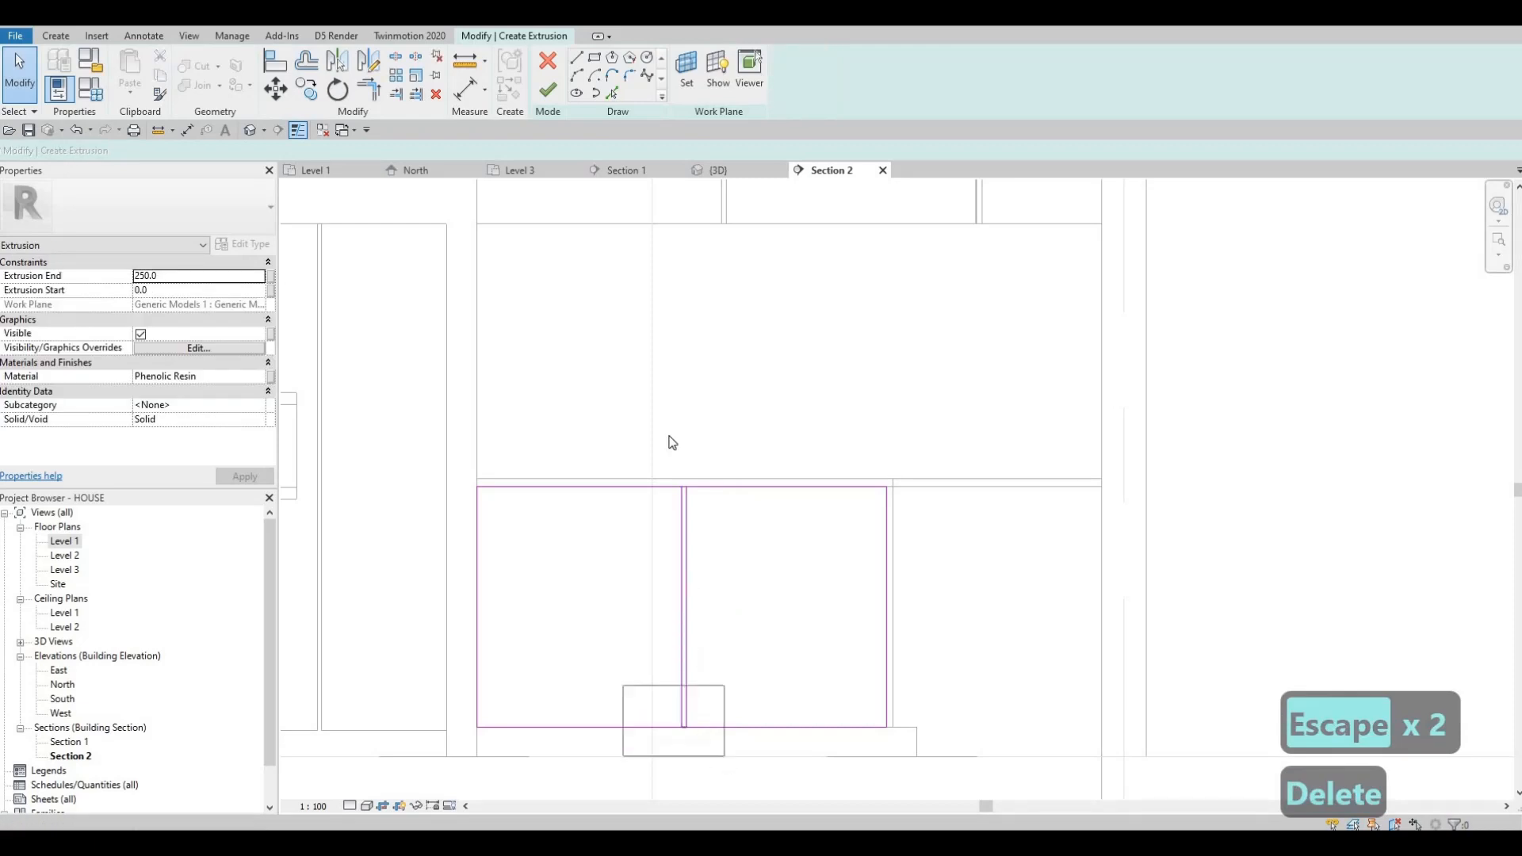
key(Delete)
Split the outline's top and bottom lines in the gap between the two middle vertical lines
scroll(673, 473, up, 3)
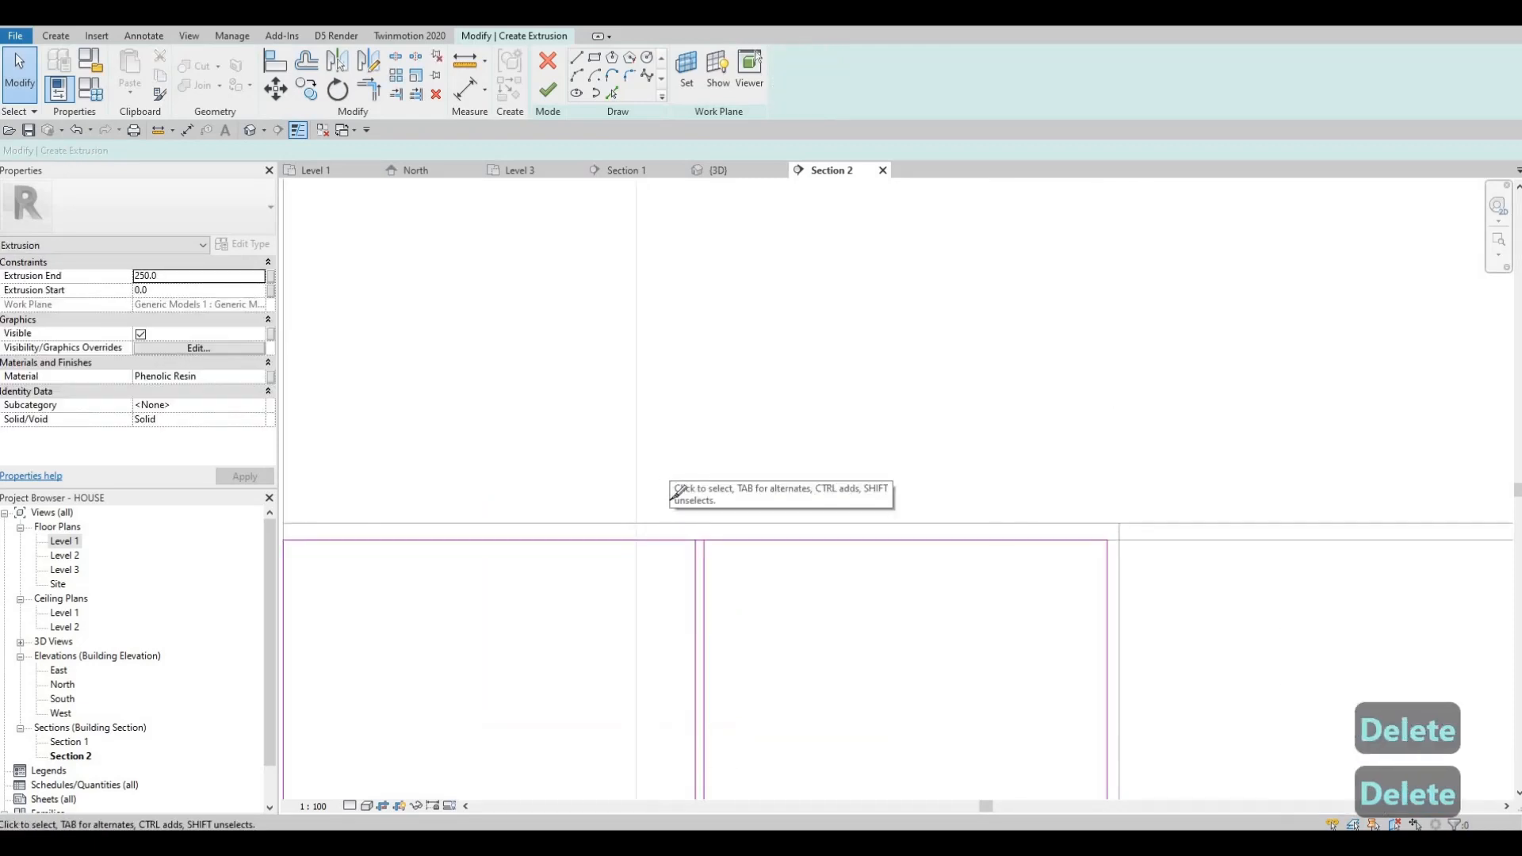
key(s)
key(l)
scroll(721, 555, up, 2)
scroll(715, 558, up, 4)
click(709, 557)
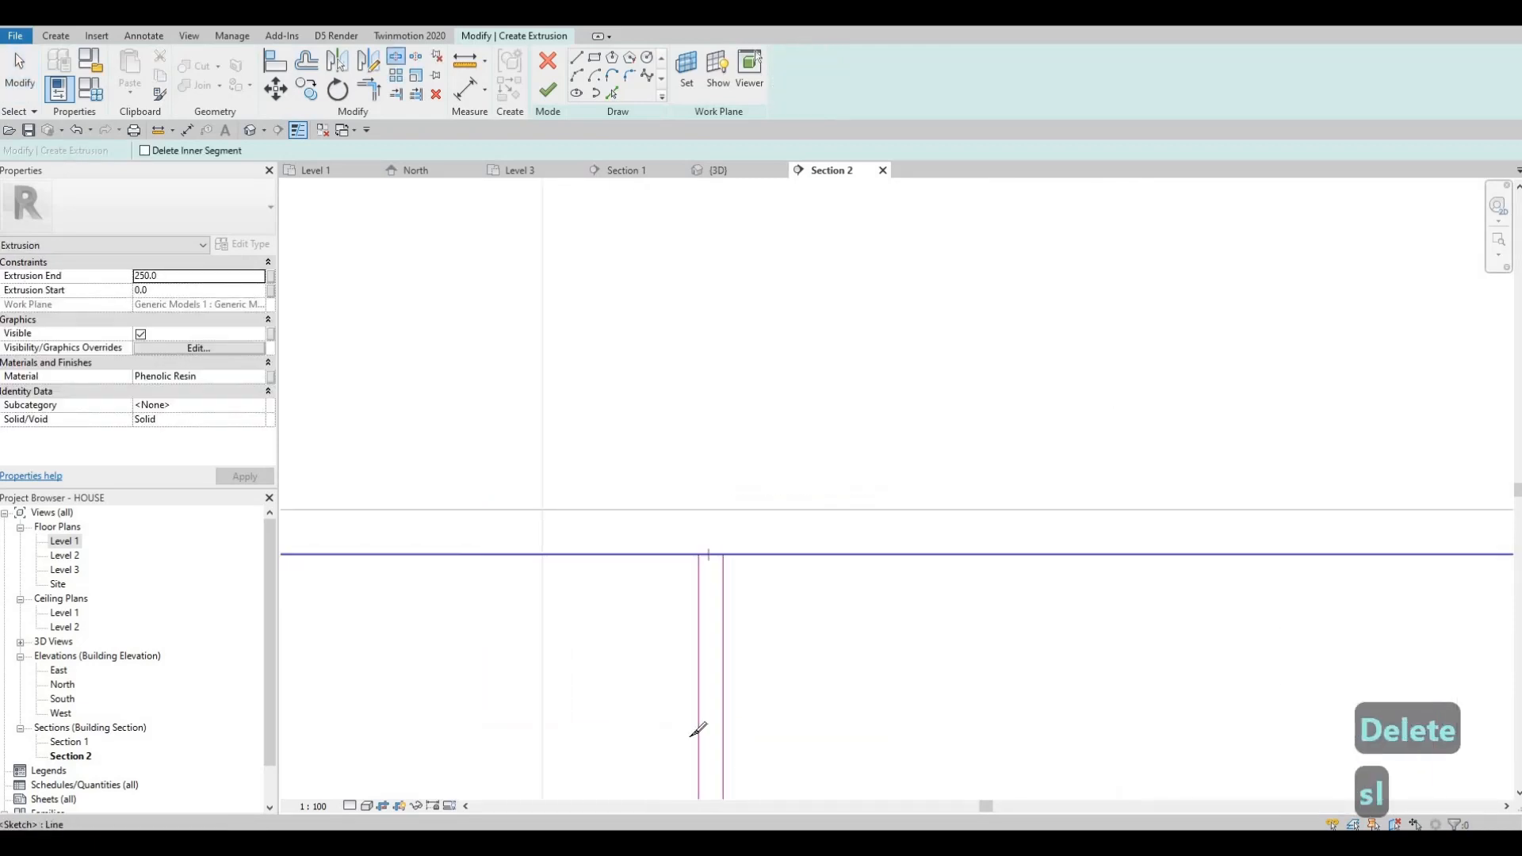
scroll(674, 559, down, 5)
mouse_move(649, 706)
middle_down()
mouse_move(665, 468)
mouse_move(685, 465)
middle_up()
scroll(664, 468, down, 3)
scroll(687, 479, up, 7)
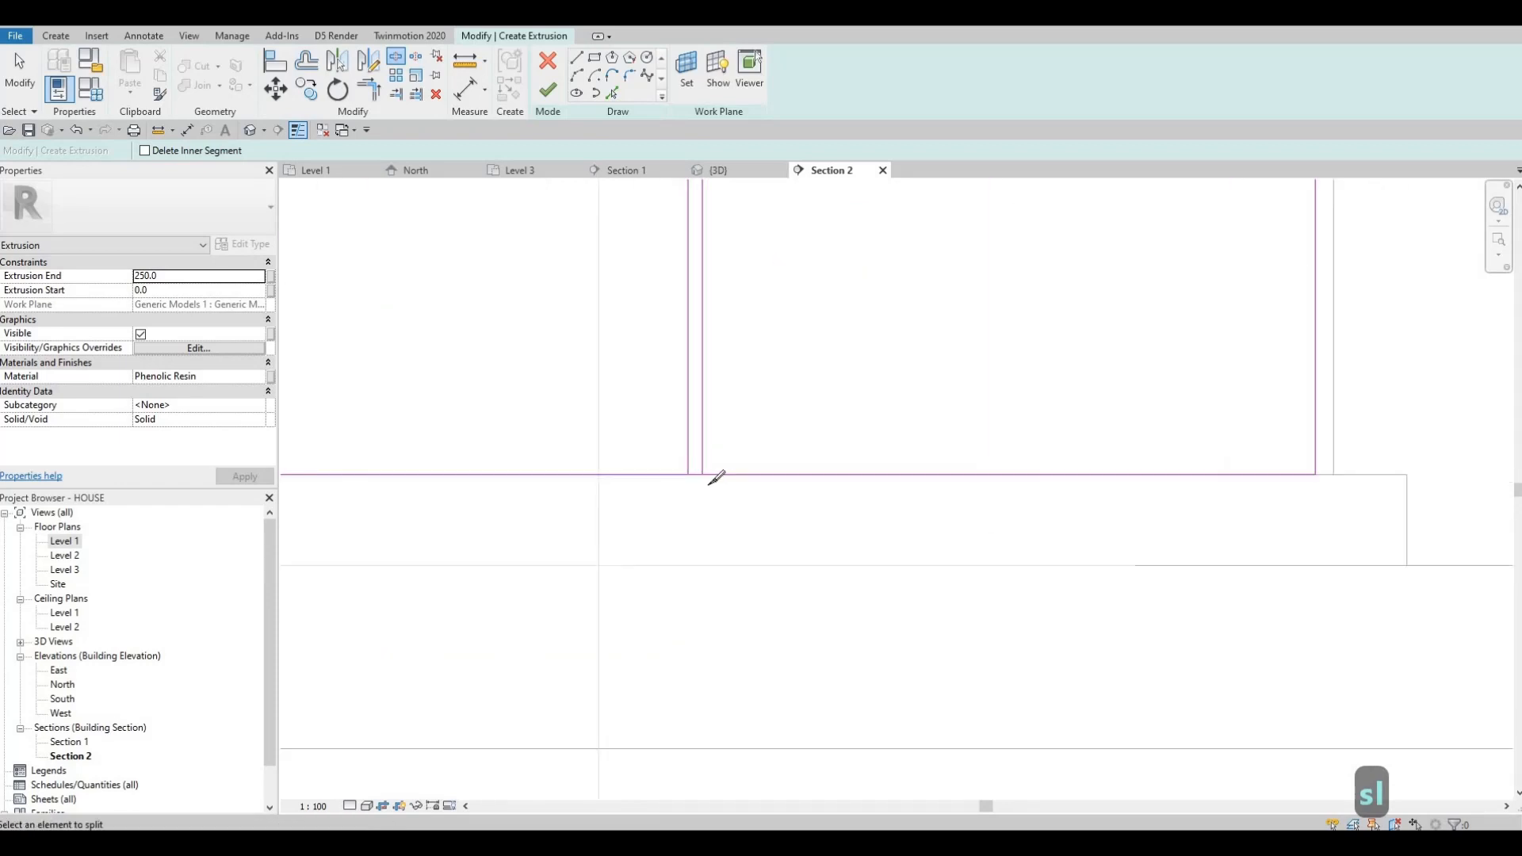
click(702, 483)
key(Escape)
key(Escape)
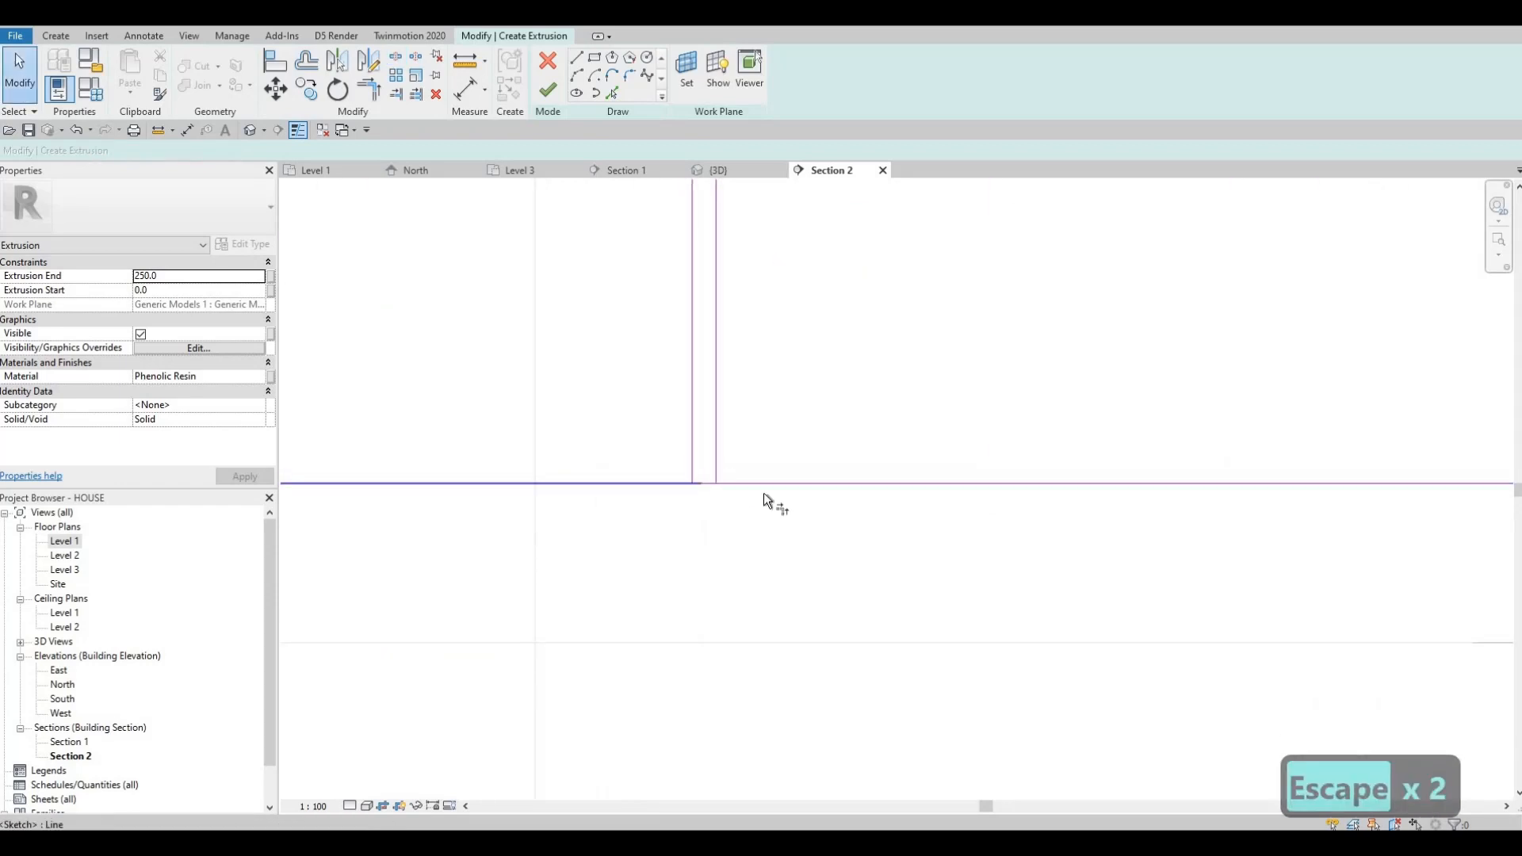
Trim the split top and bottom lines to the middle verticals to form two separate closed door rectangles
key(t)
key(r)
click(717, 437)
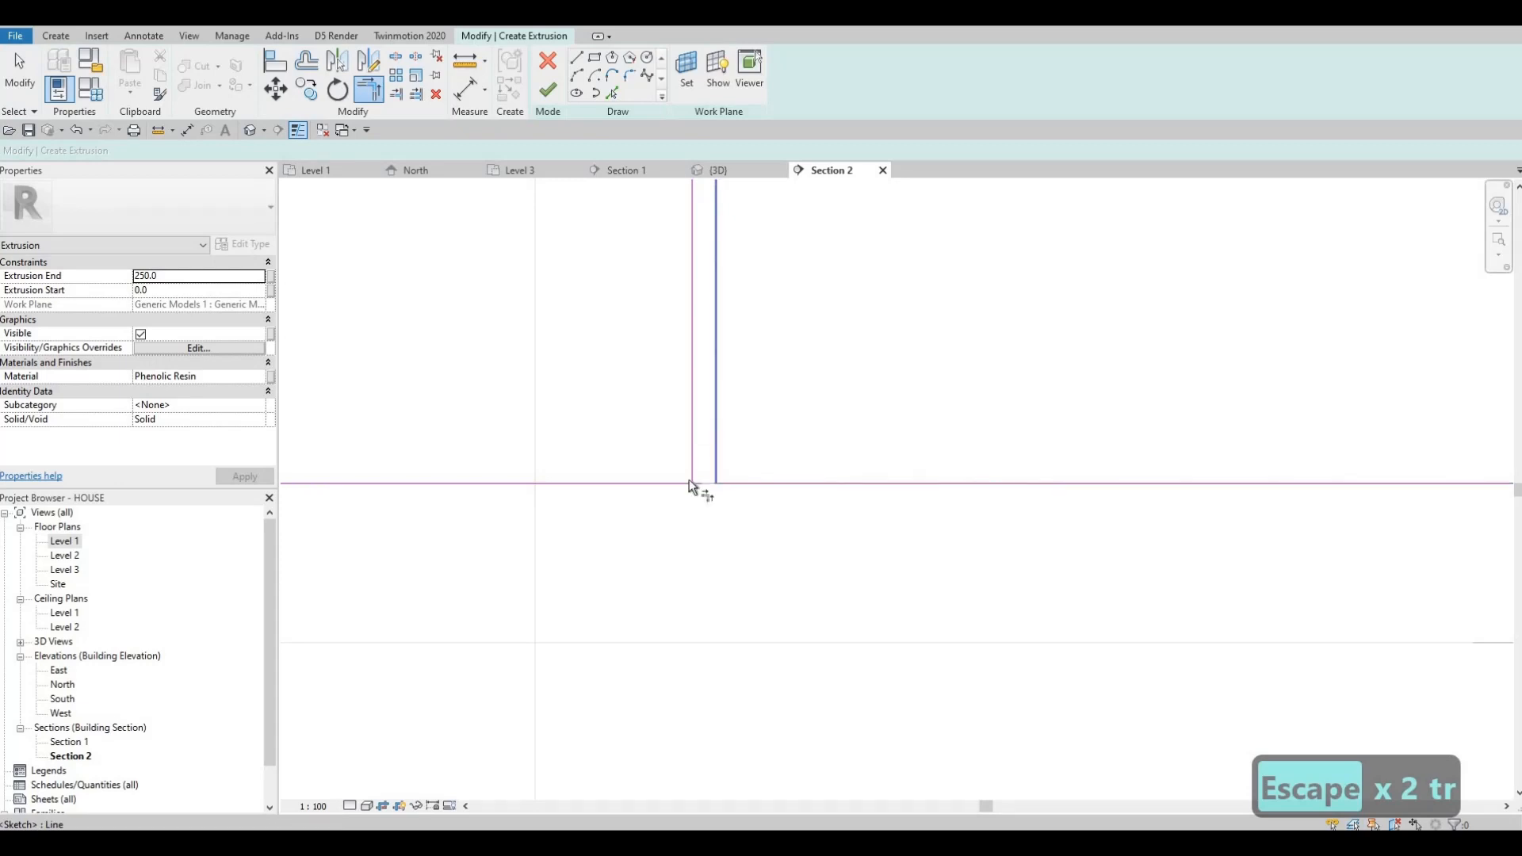
click(685, 481)
click(692, 453)
scroll(718, 383, down, 3)
middle_drag(749, 271, 753, 673)
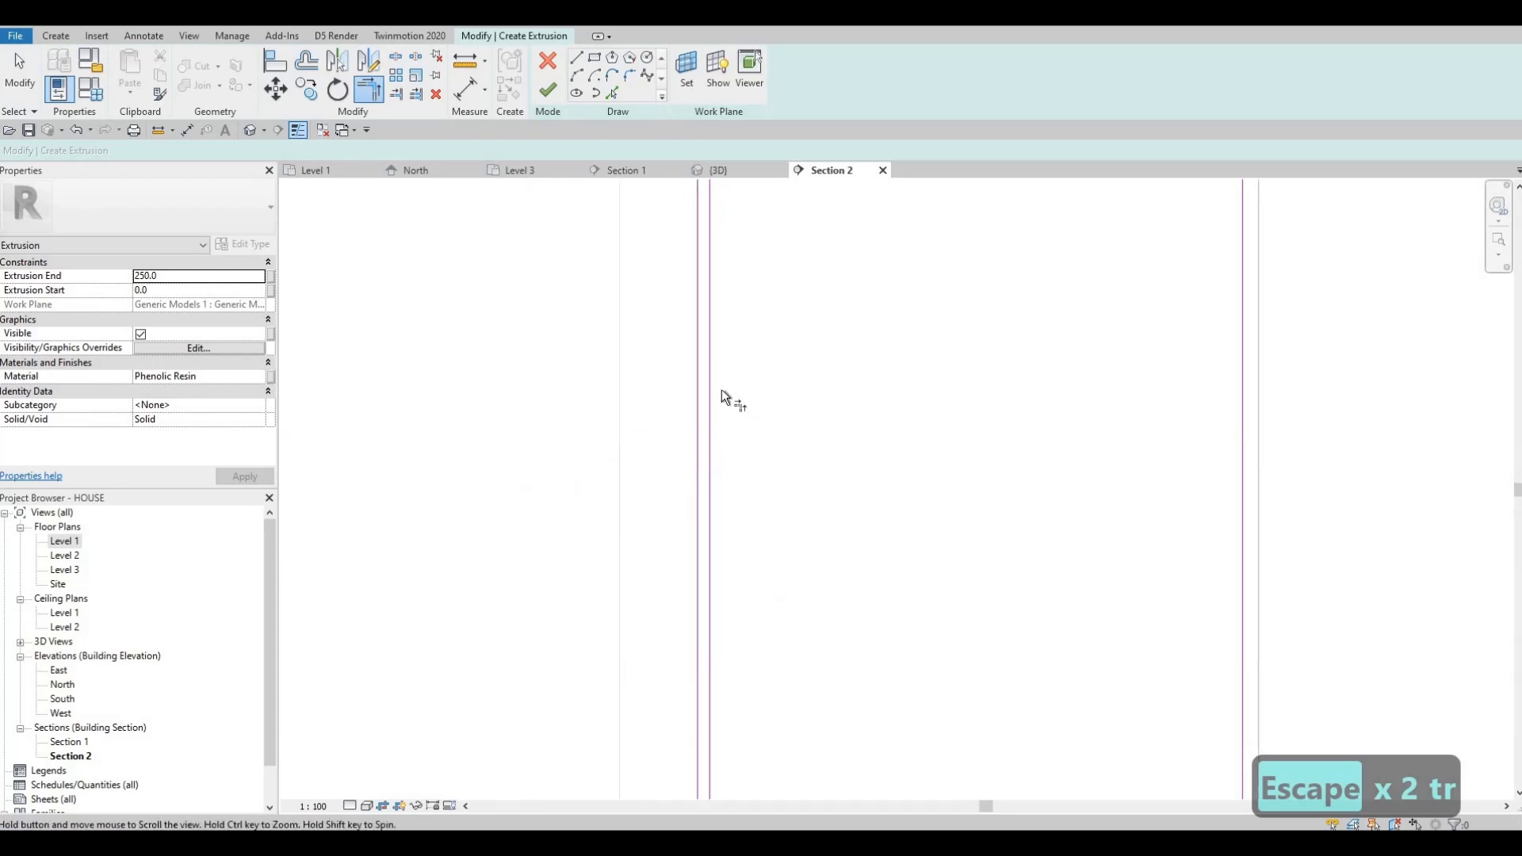
scroll(738, 508, down, 2)
scroll(724, 381, up, 3)
click(717, 389)
click(731, 377)
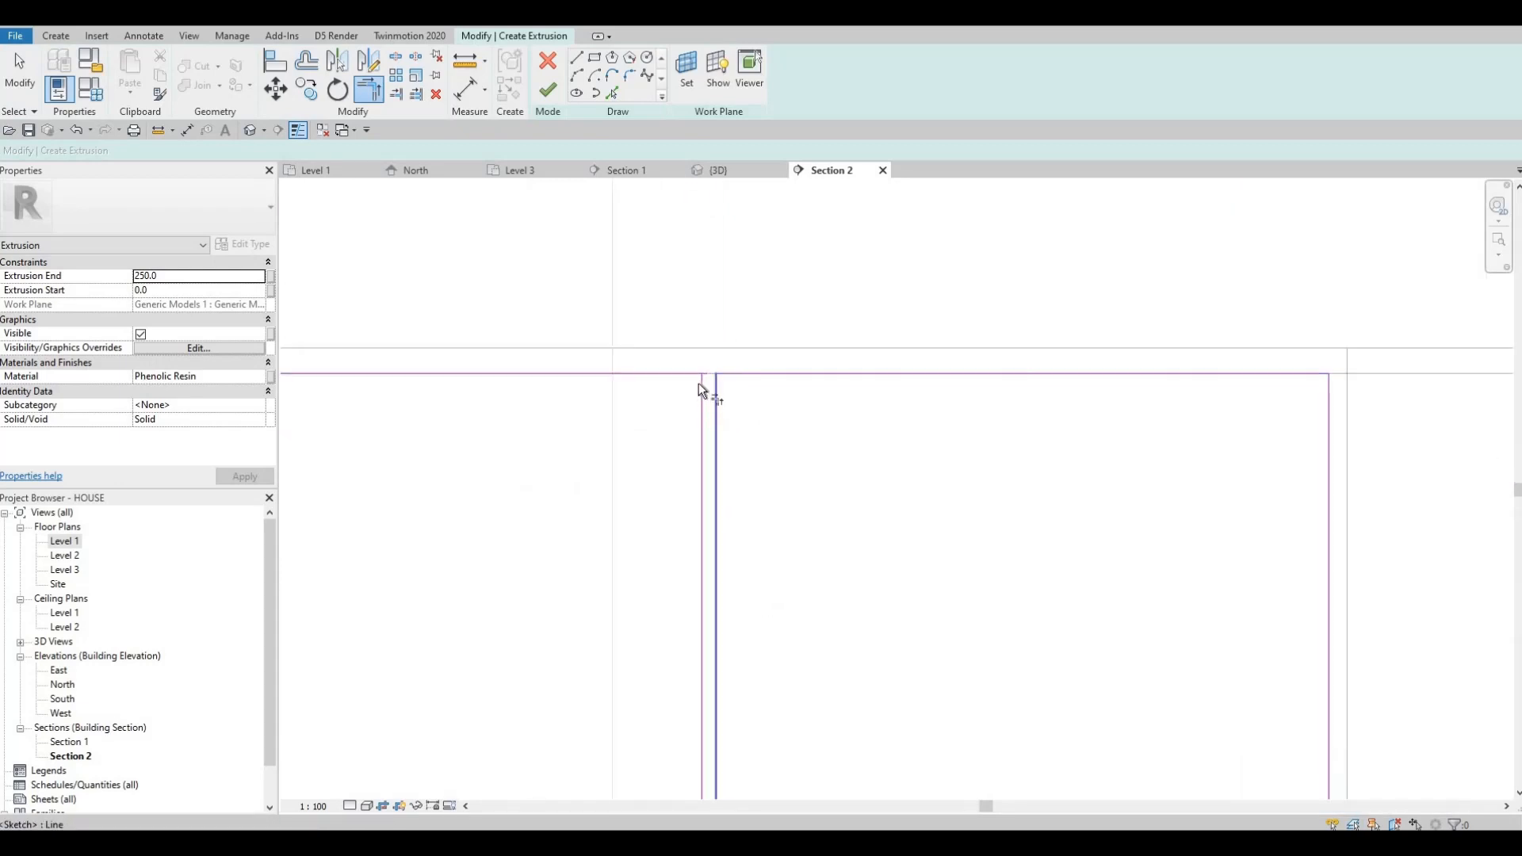
click(698, 384)
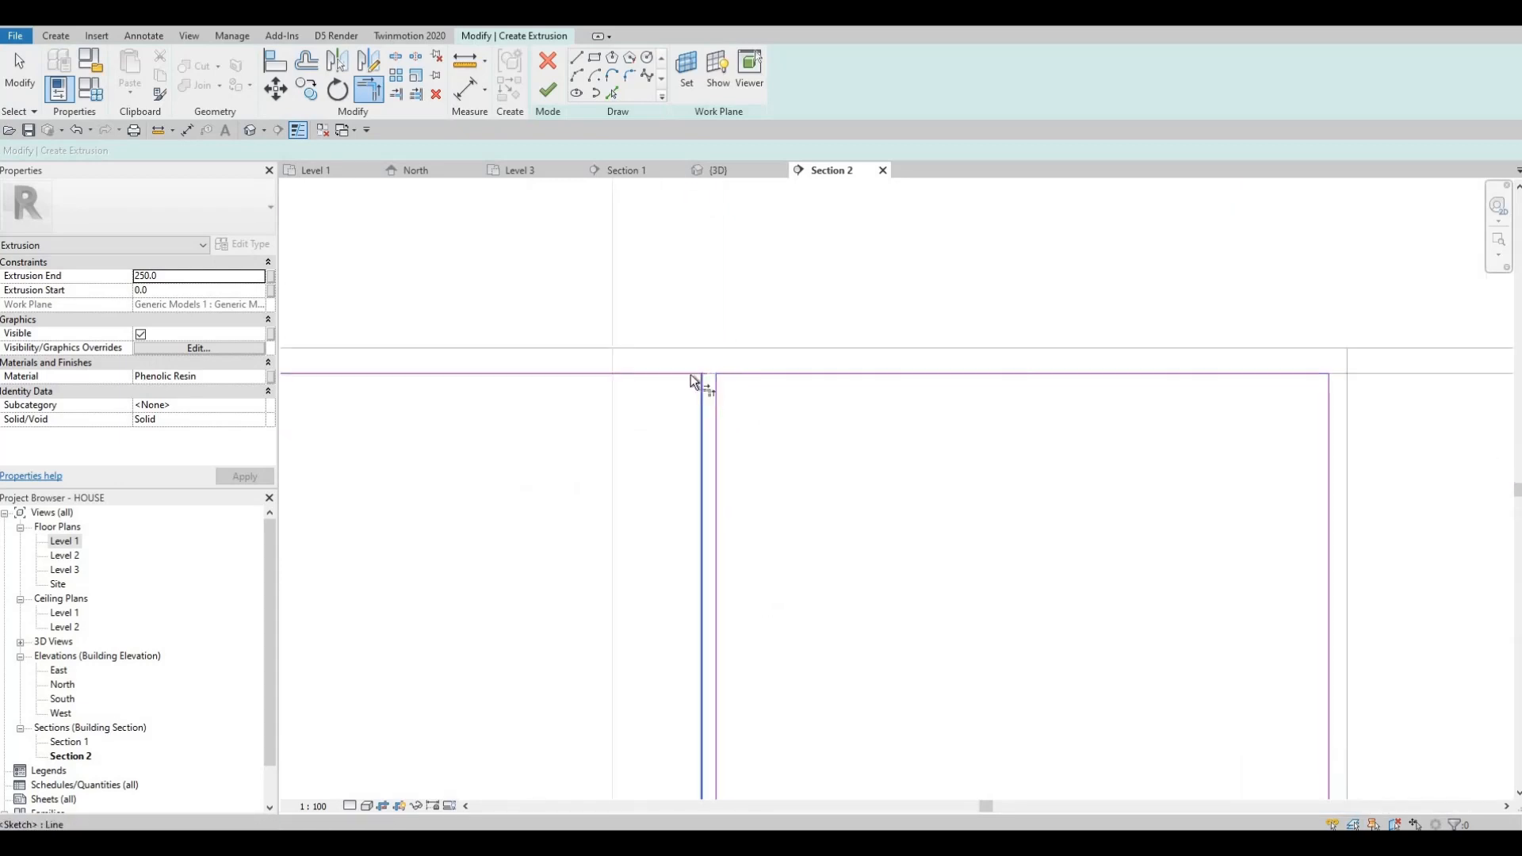
Set the extrusion end to 20 and finish the door sketch and the in-place model
click(181, 275)
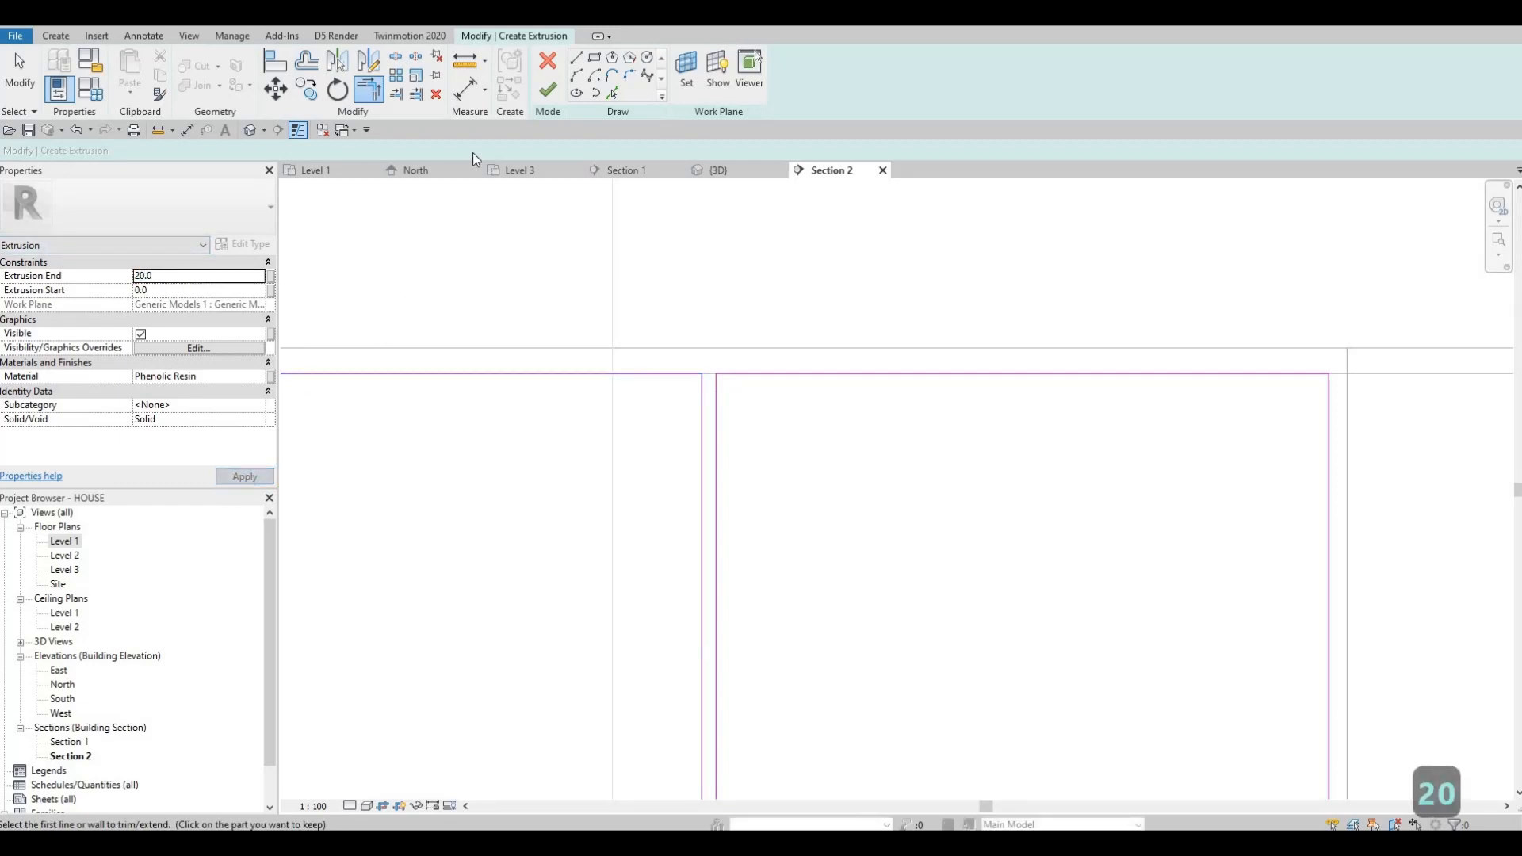
click(547, 94)
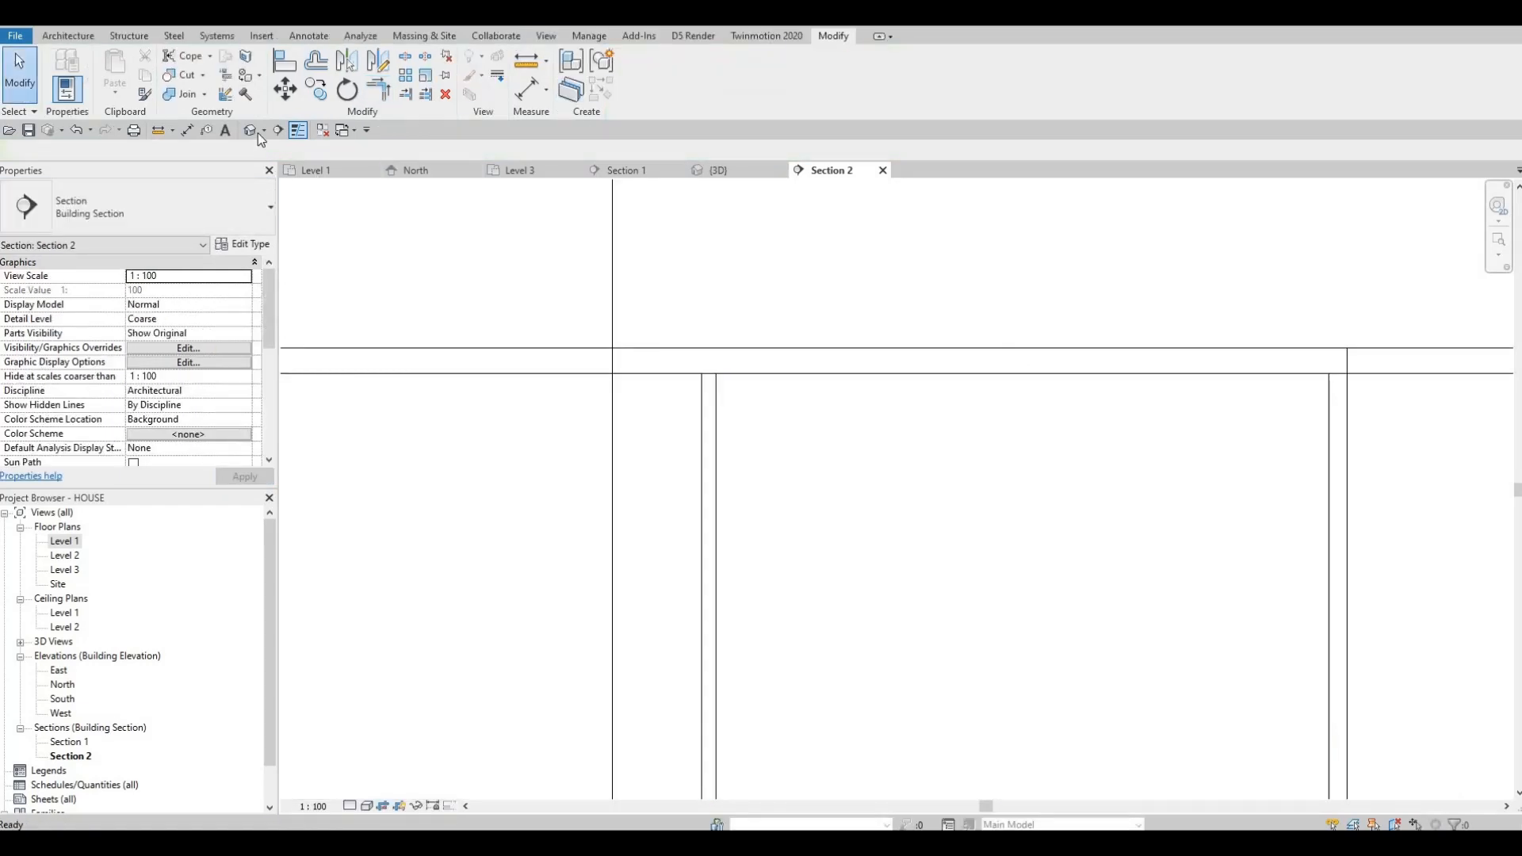
Align the door panels along the long lower cabinet run with the front edge of the countertop in the 3D view
click(252, 130)
shift+middle_drag(582, 455, 681, 462)
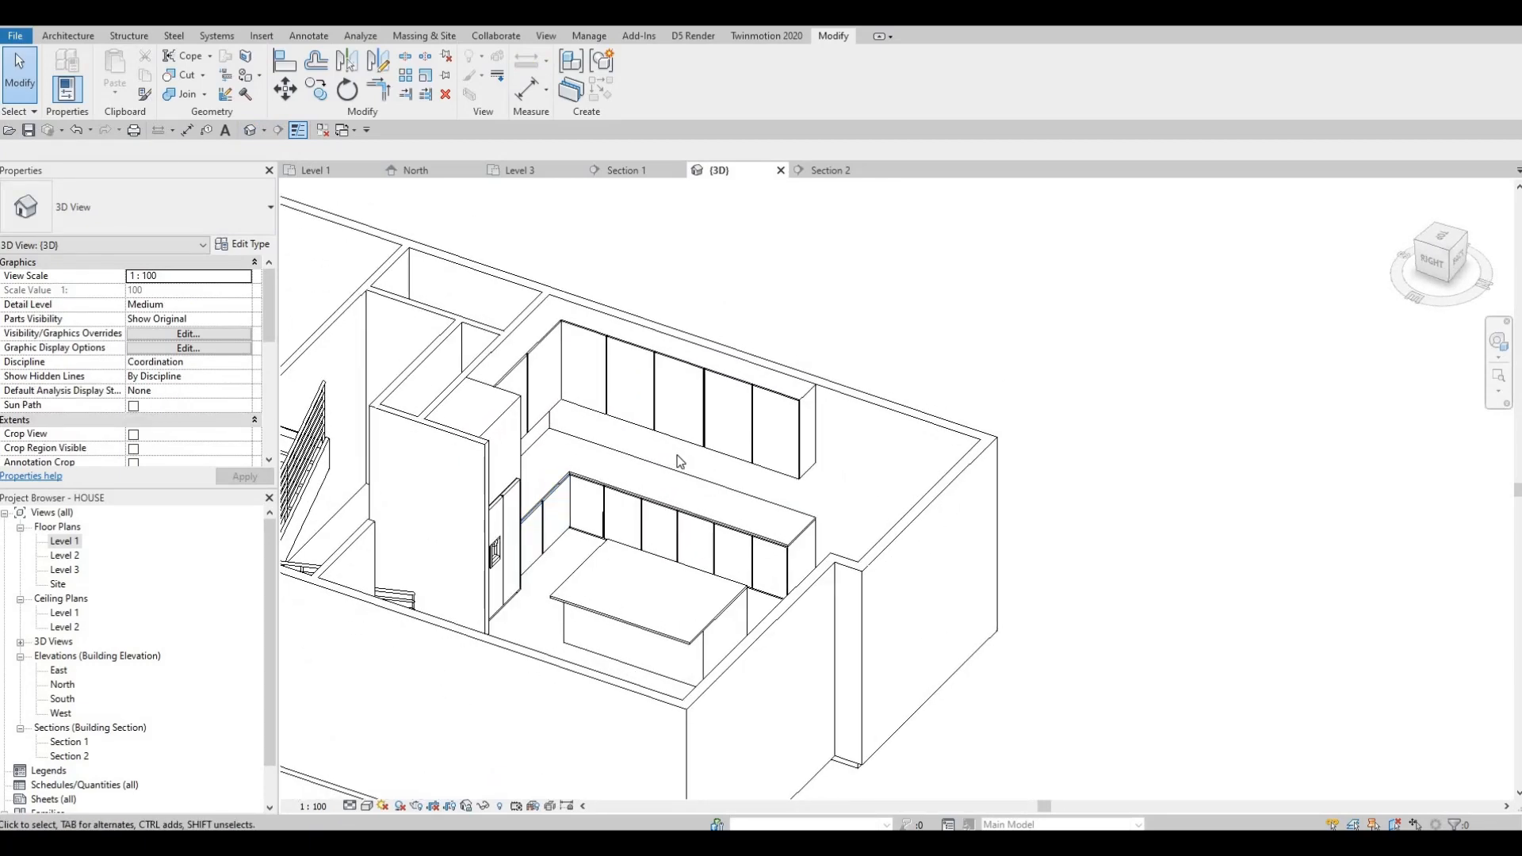
scroll(680, 462, up, 5)
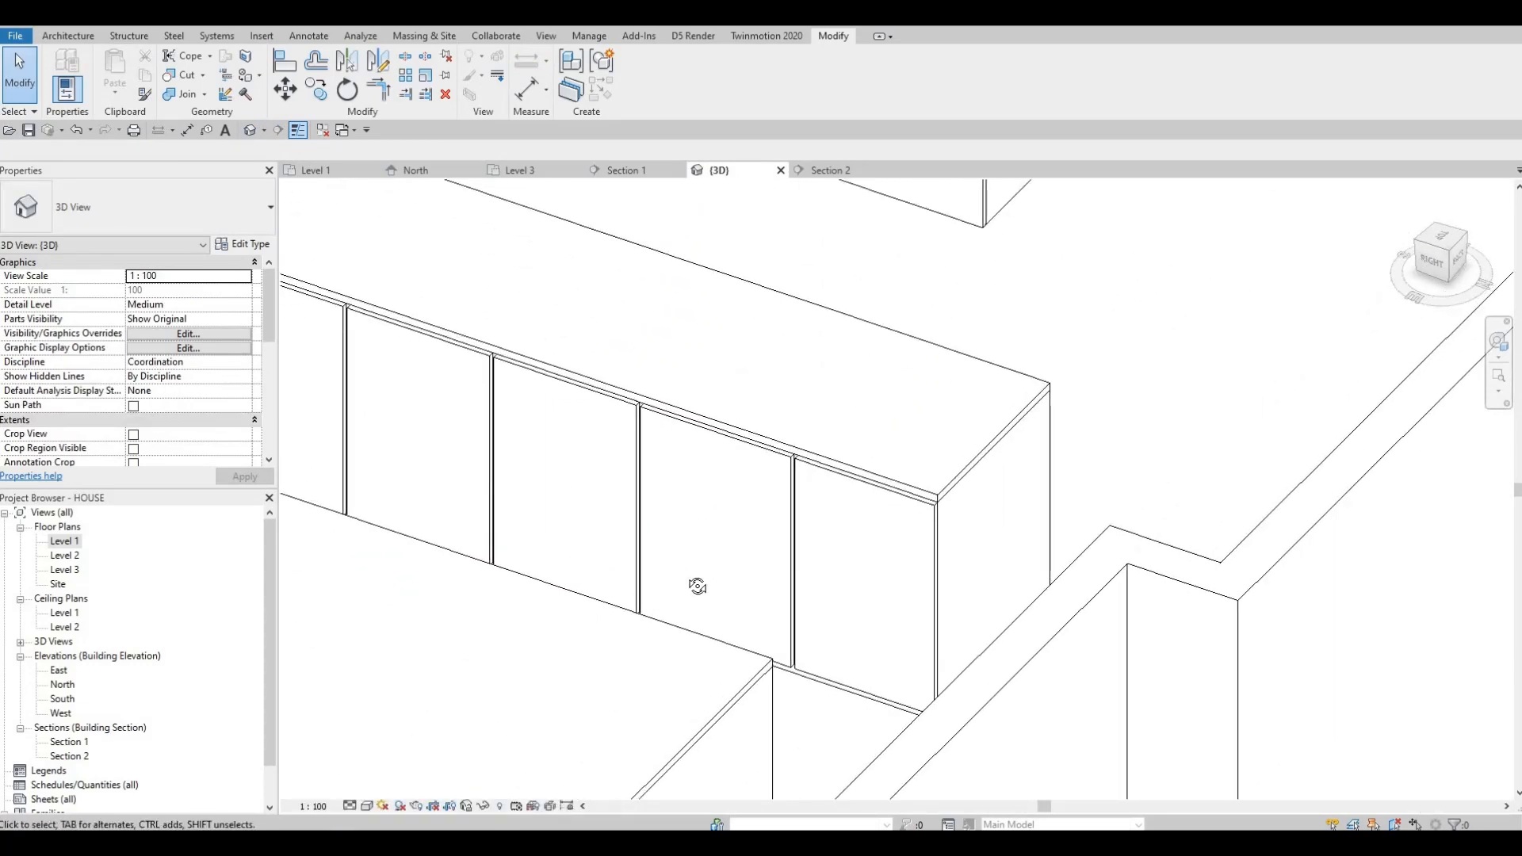
shift+middle_drag(707, 539, 713, 559)
scroll(714, 555, up, 2)
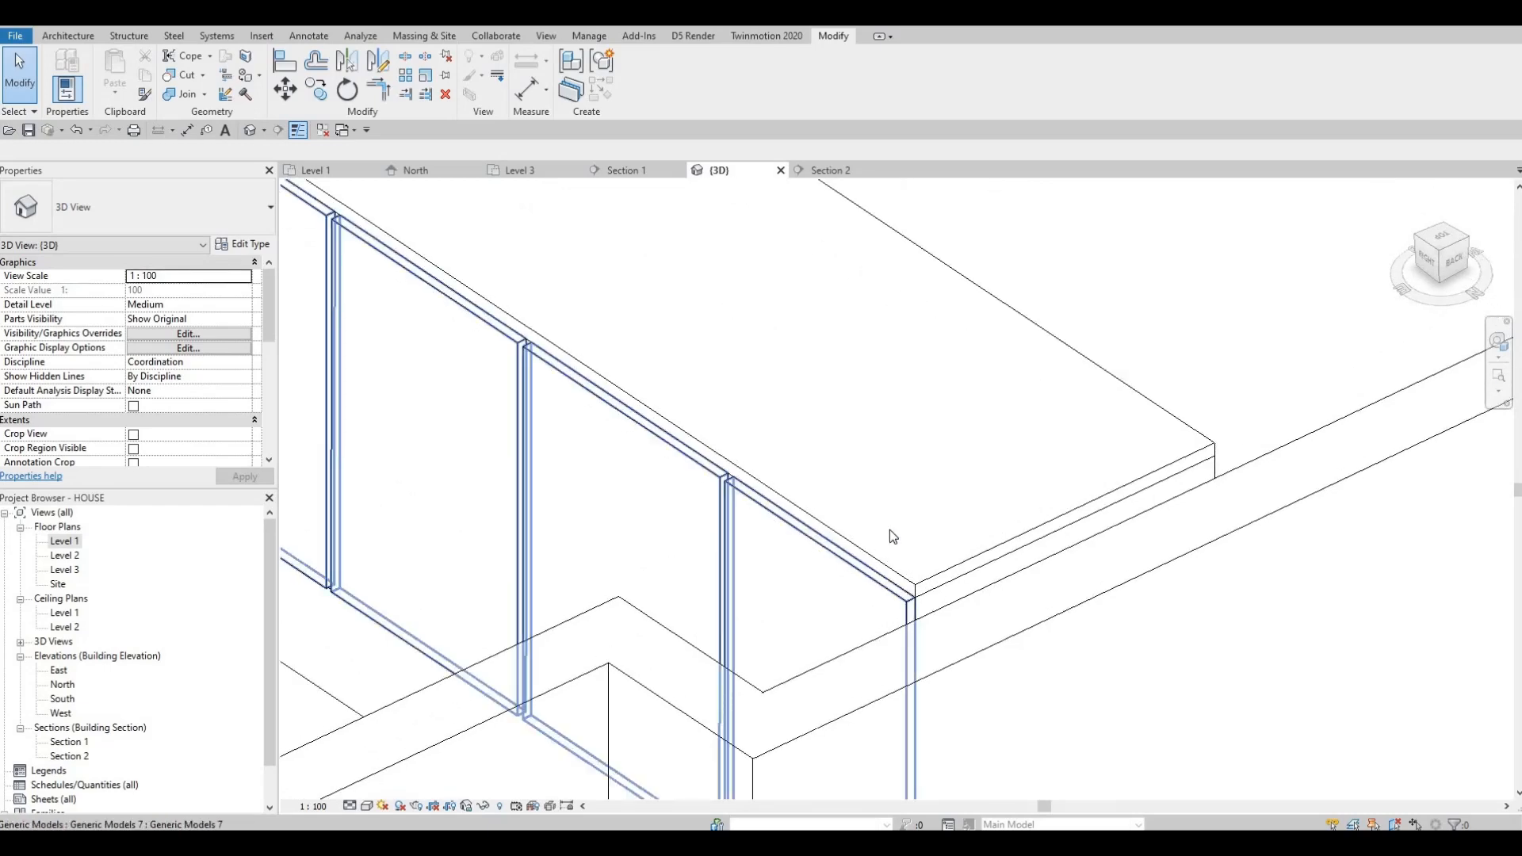
shift+middle_drag(889, 530, 830, 550)
key(a)
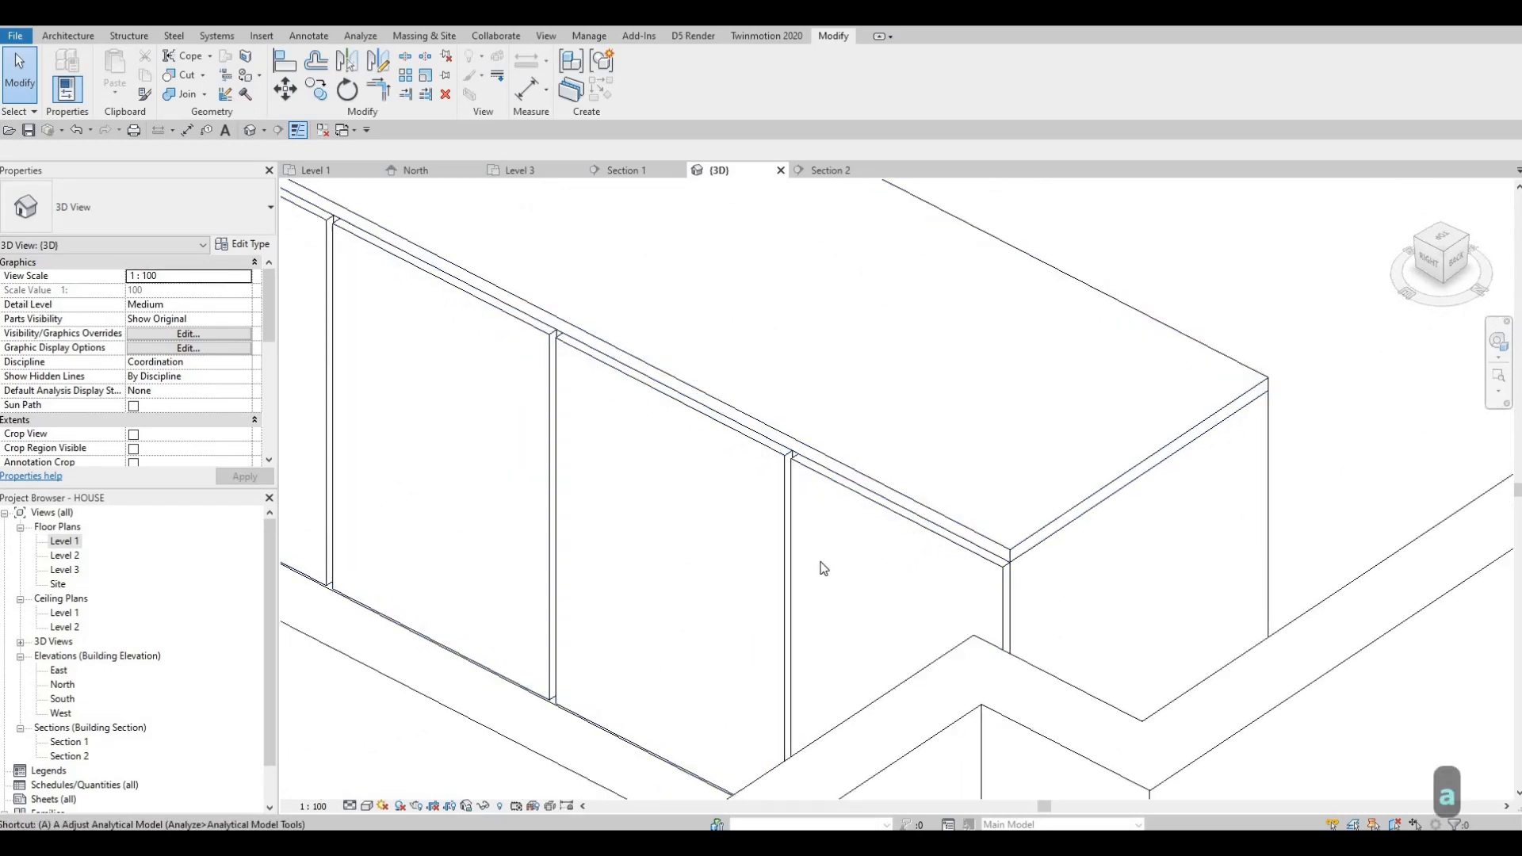
key(l)
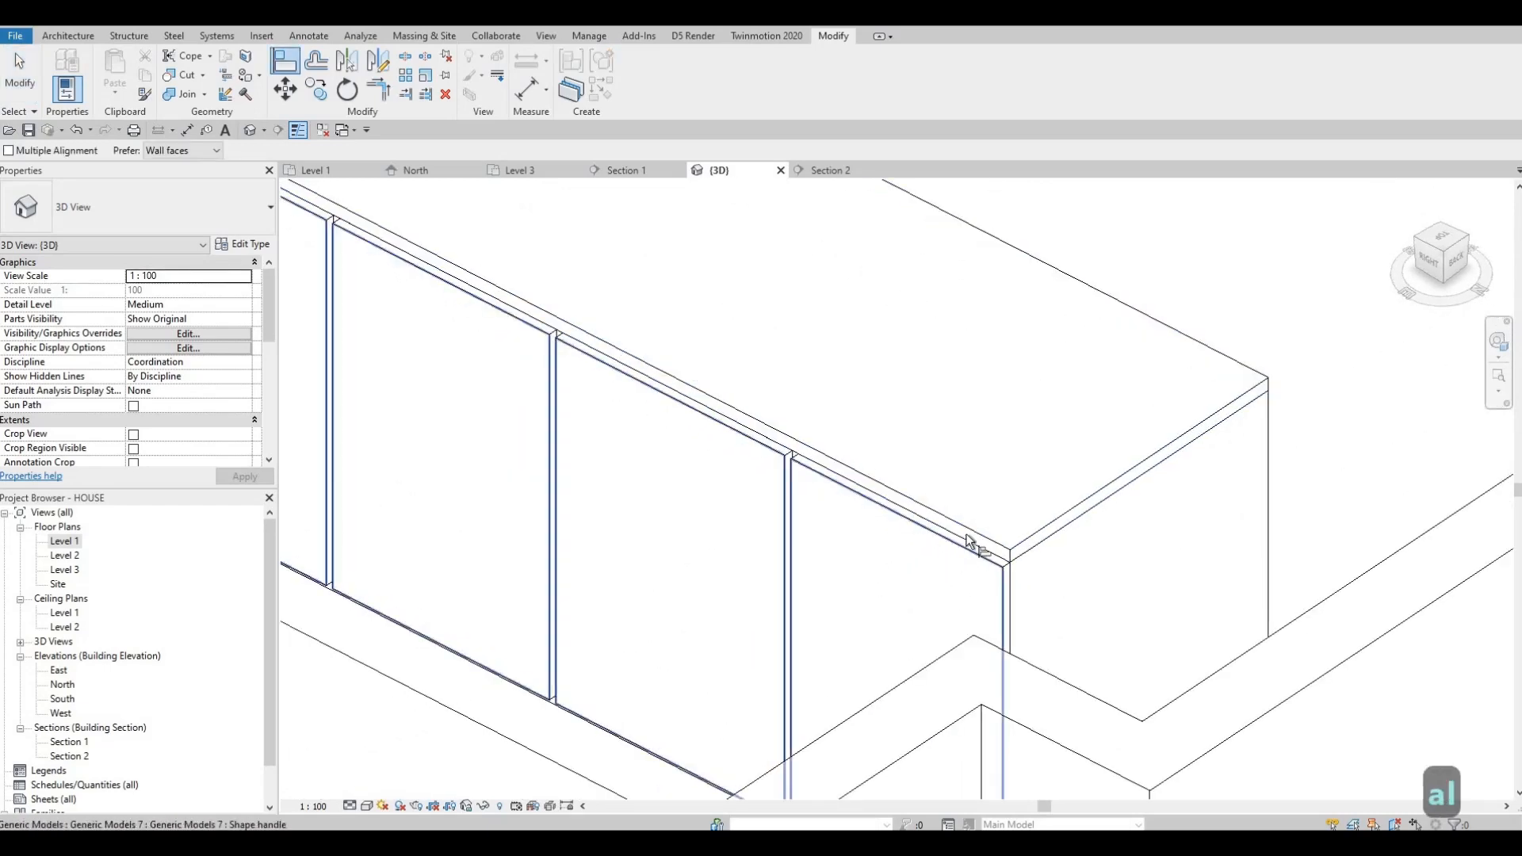
click(966, 536)
middle_drag(725, 485, 1049, 645)
scroll(944, 658, down, 1)
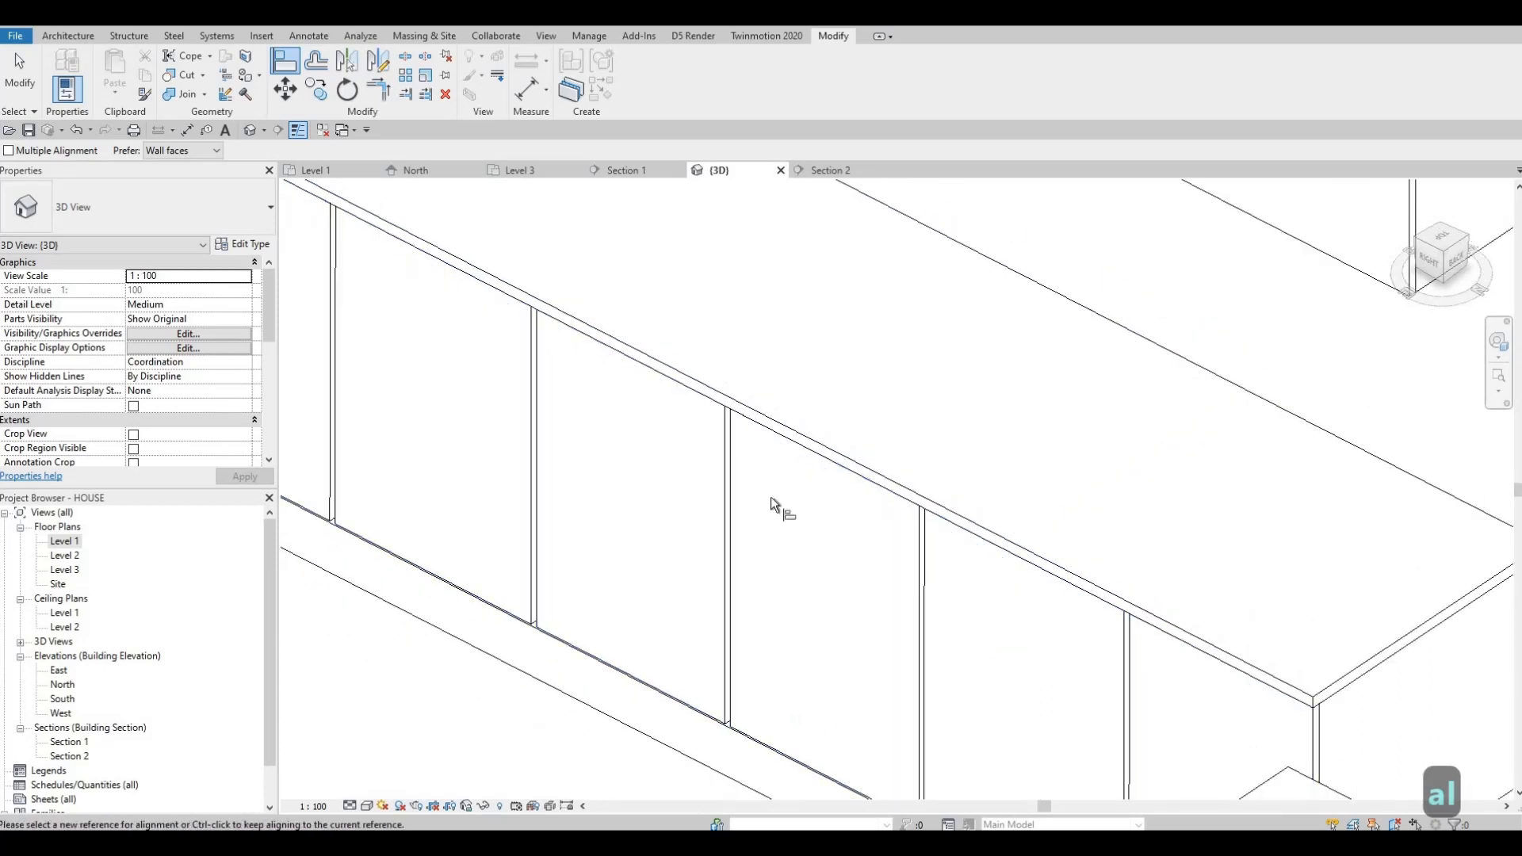
Align the adjoining short run's door panels with the front edge of its countertop and end the Align command
middle_drag(729, 467, 1268, 698)
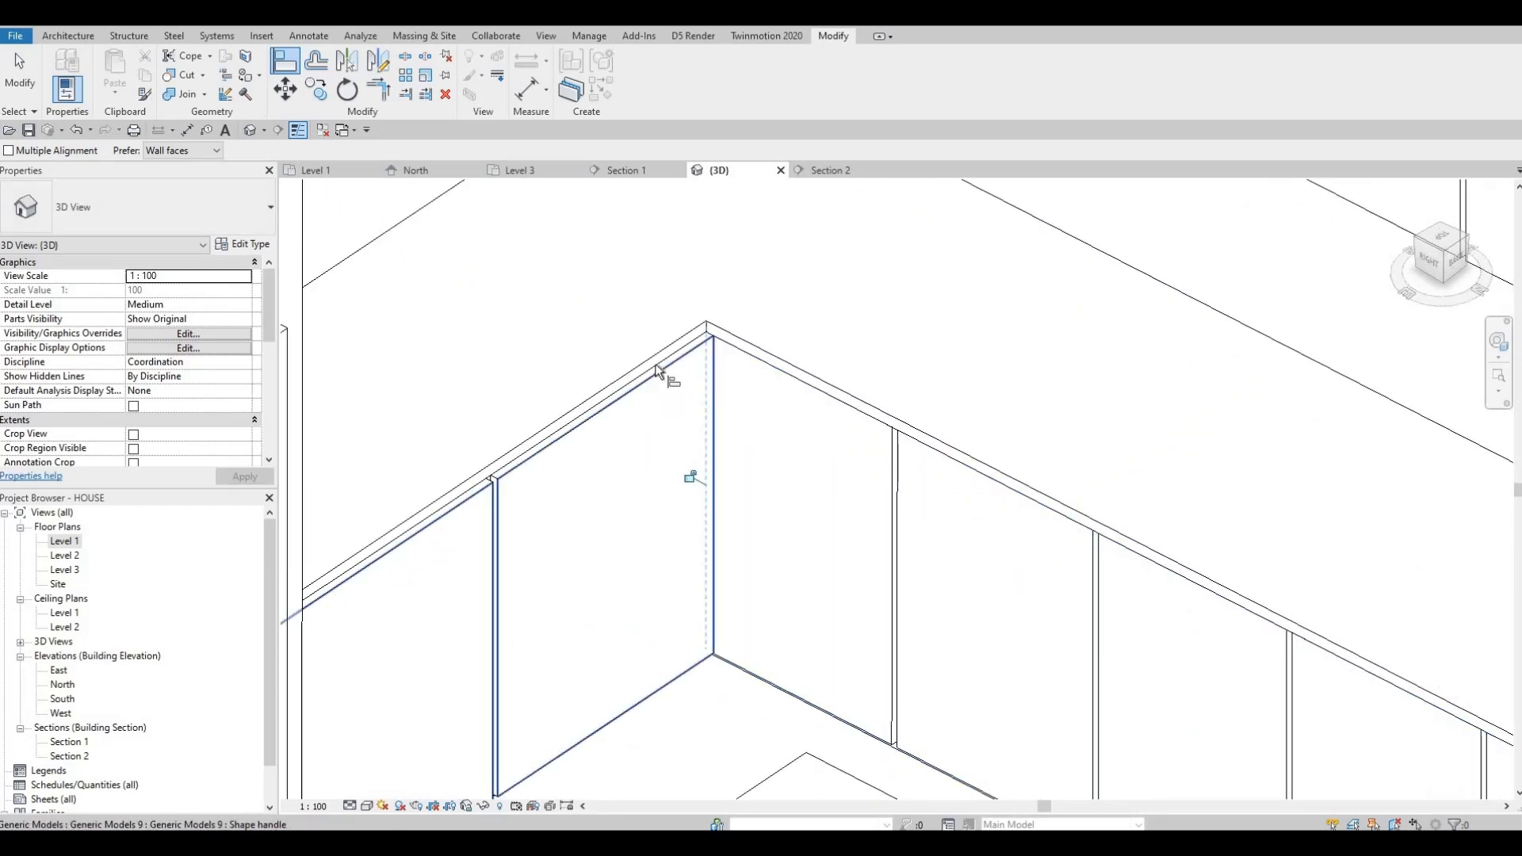
click(658, 372)
click(656, 368)
shift+middle_drag(655, 370, 560, 615)
key(Escape)
key(Escape)
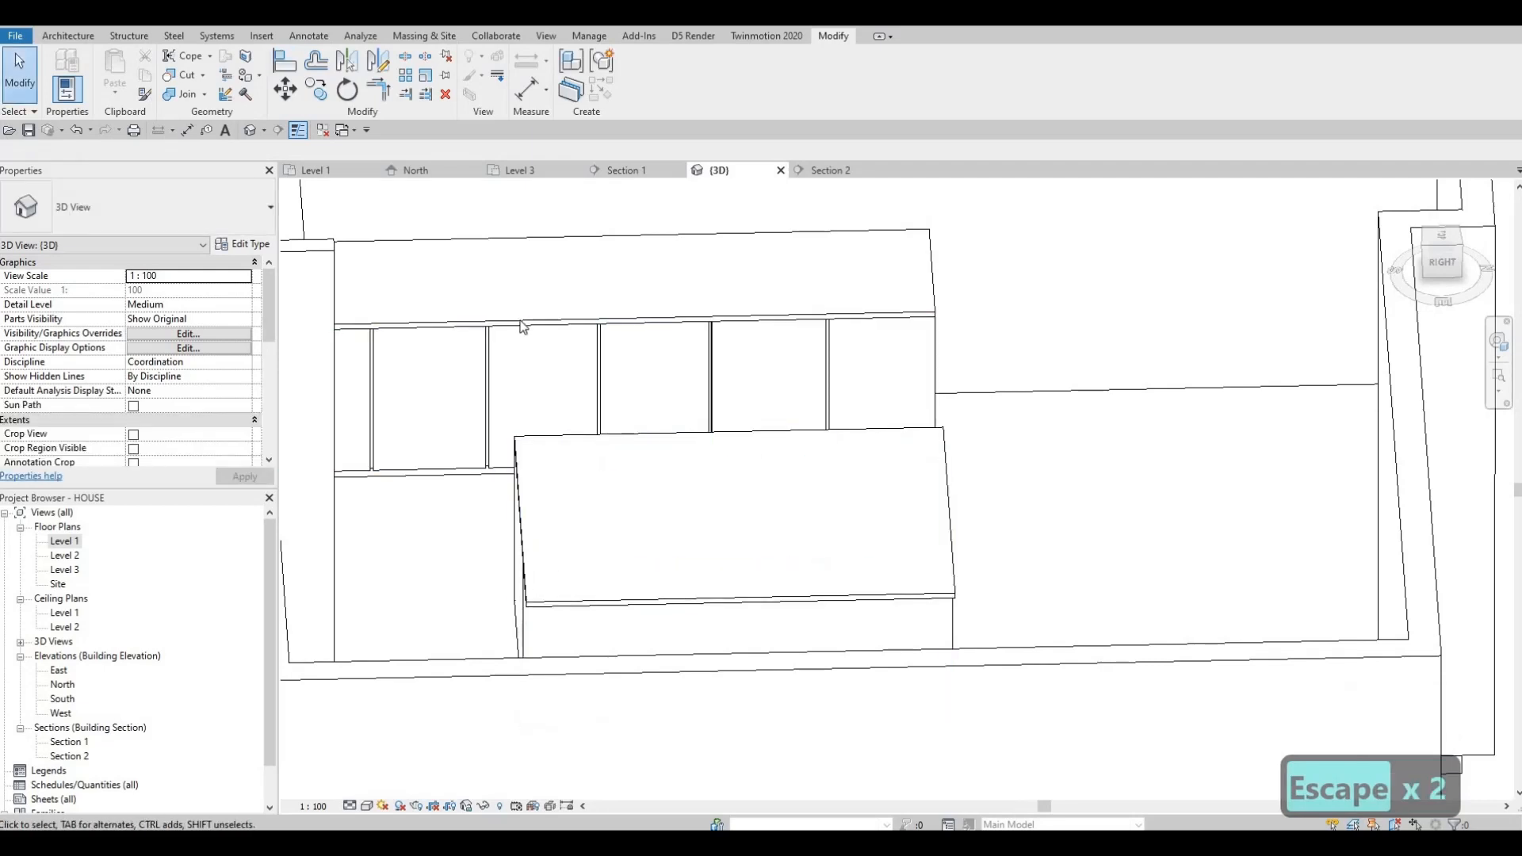
Open the lower countertop's in-place model, check its extrusion depth and material, and exit the model editor
click(505, 295)
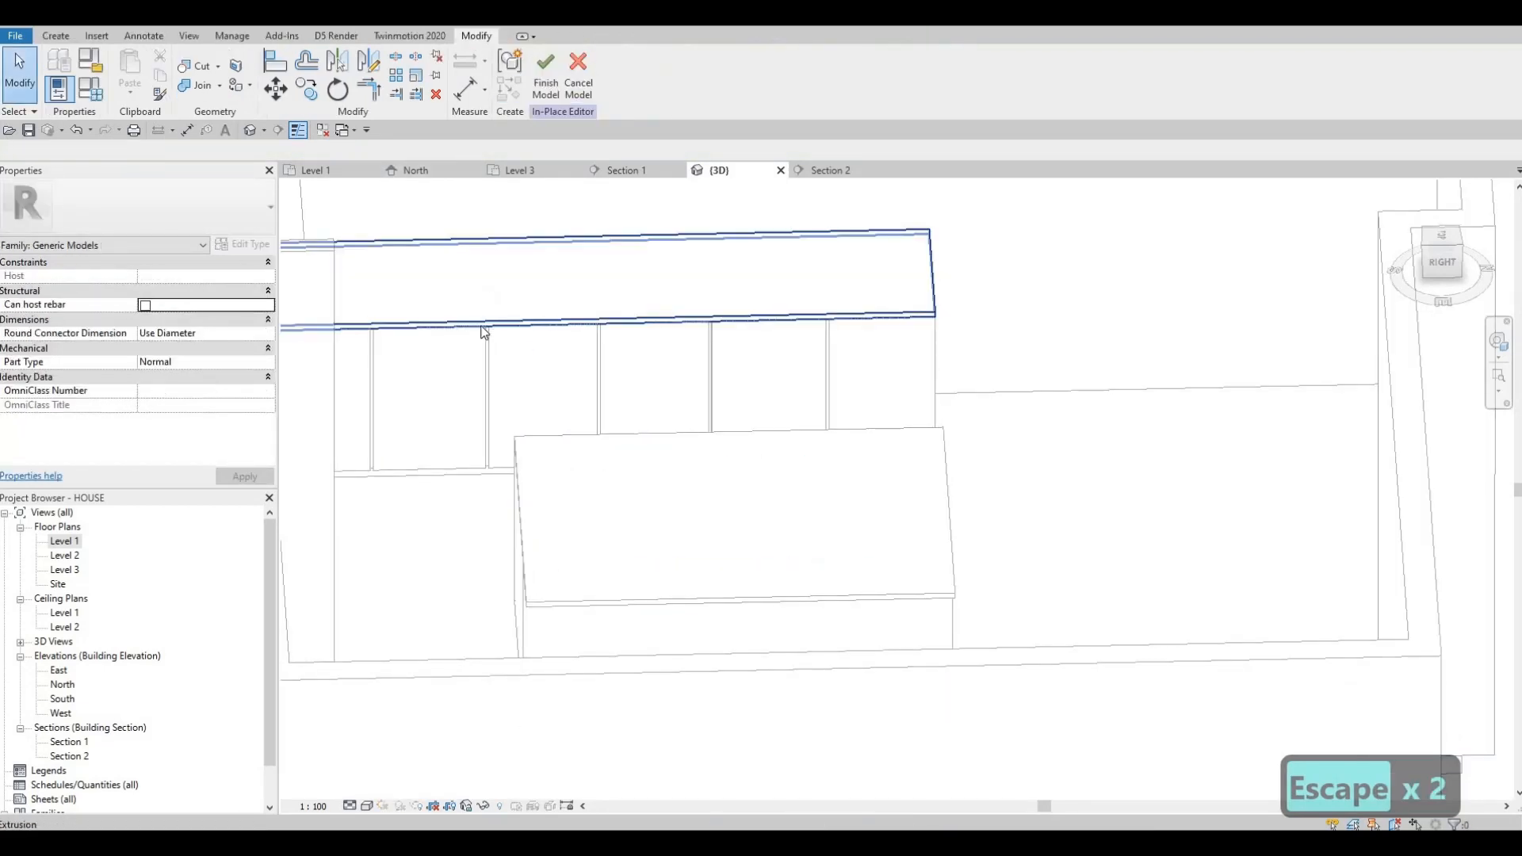
click(314, 308)
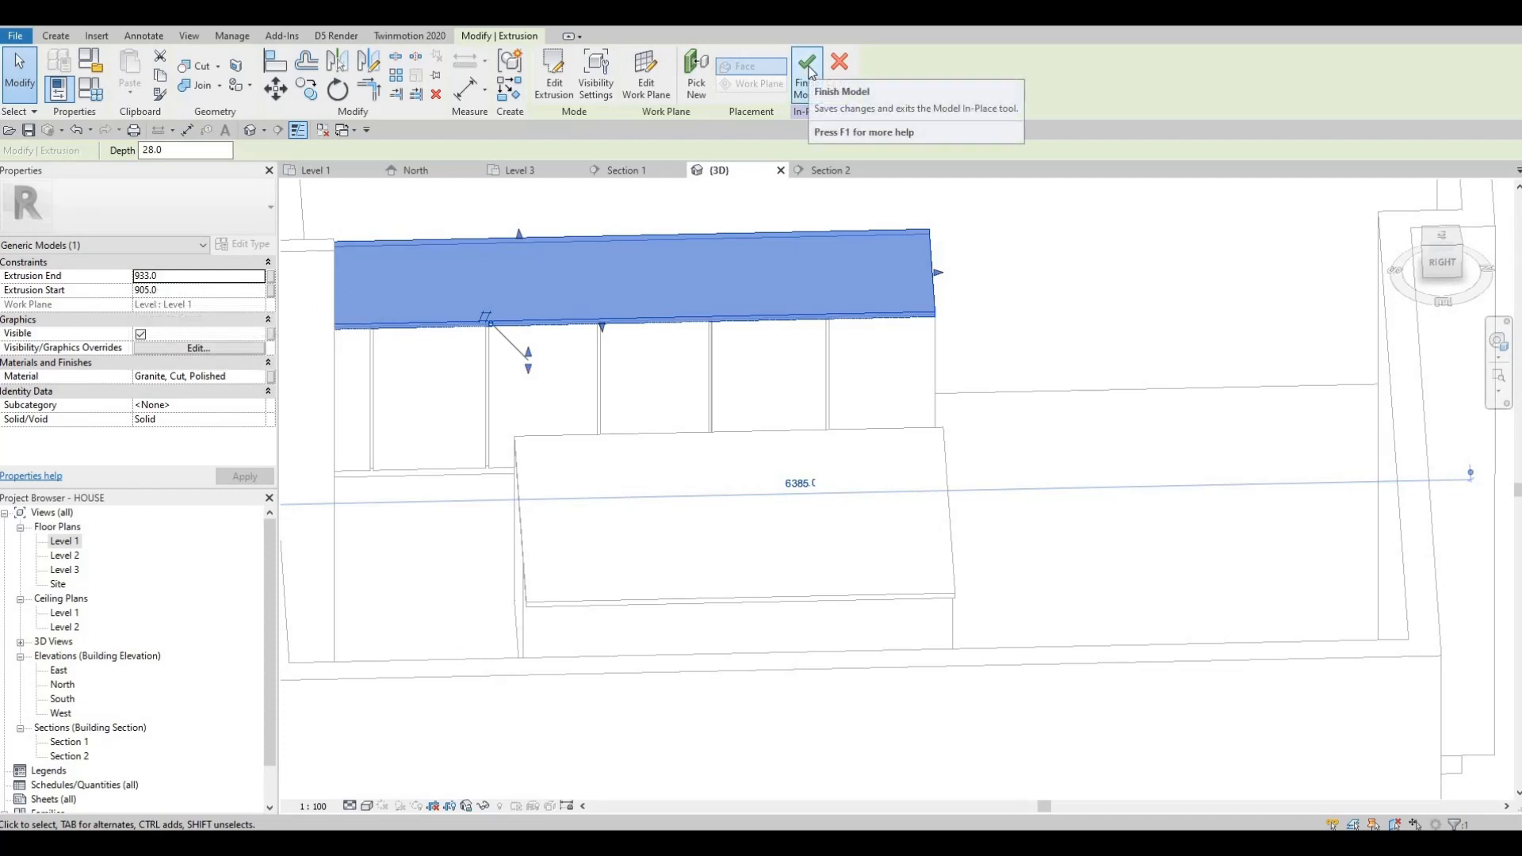
key(Escape)
key(Escape)
shift+middle_drag(493, 432, 715, 313)
scroll(867, 608, down, 2)
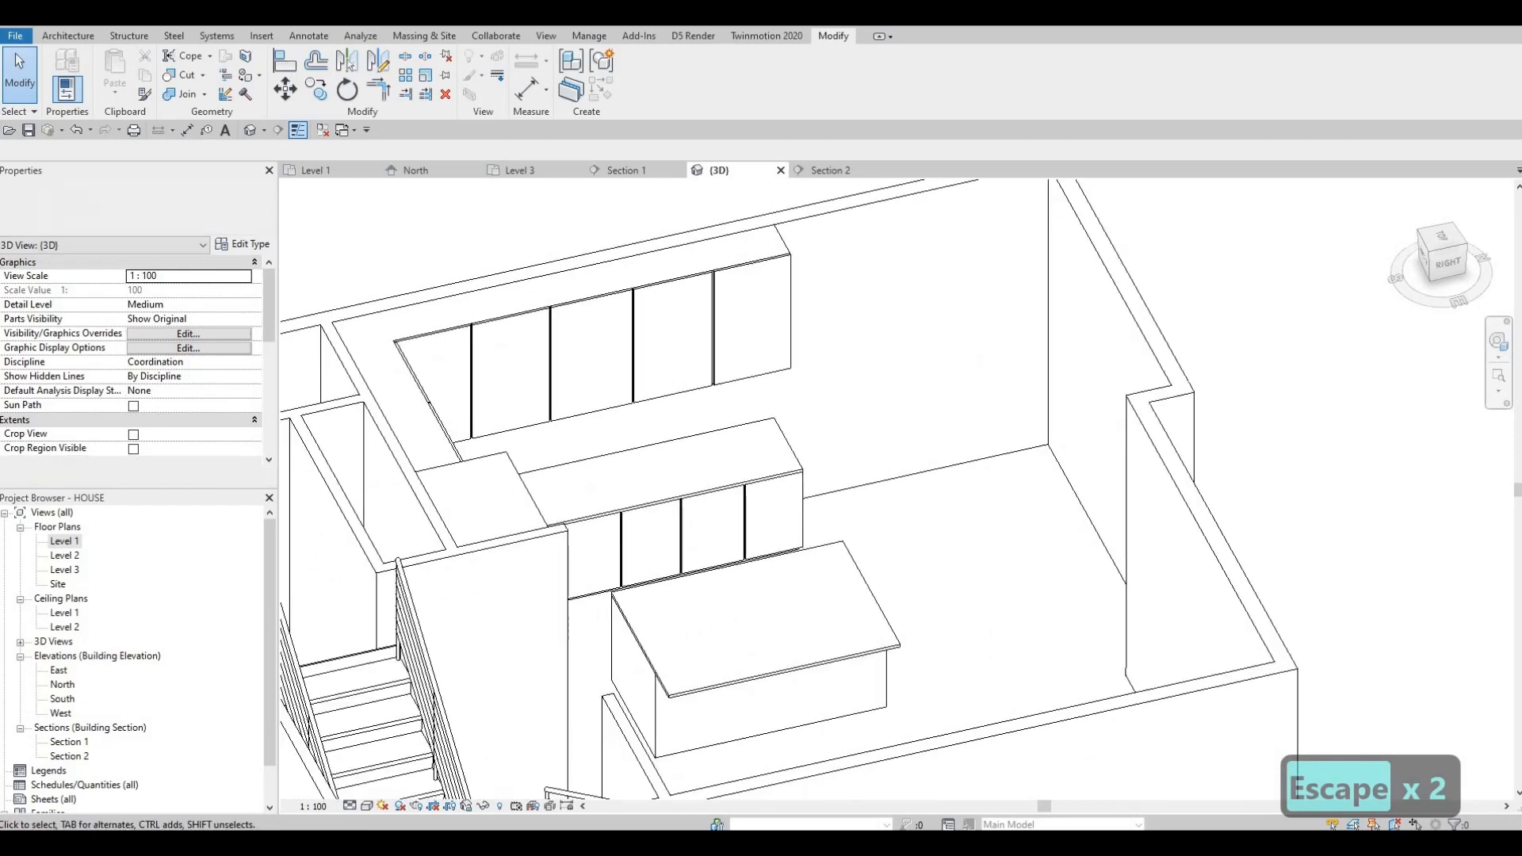
Start loading a family and preview the appliance families in the Mid-Range folder
click(261, 36)
click(653, 73)
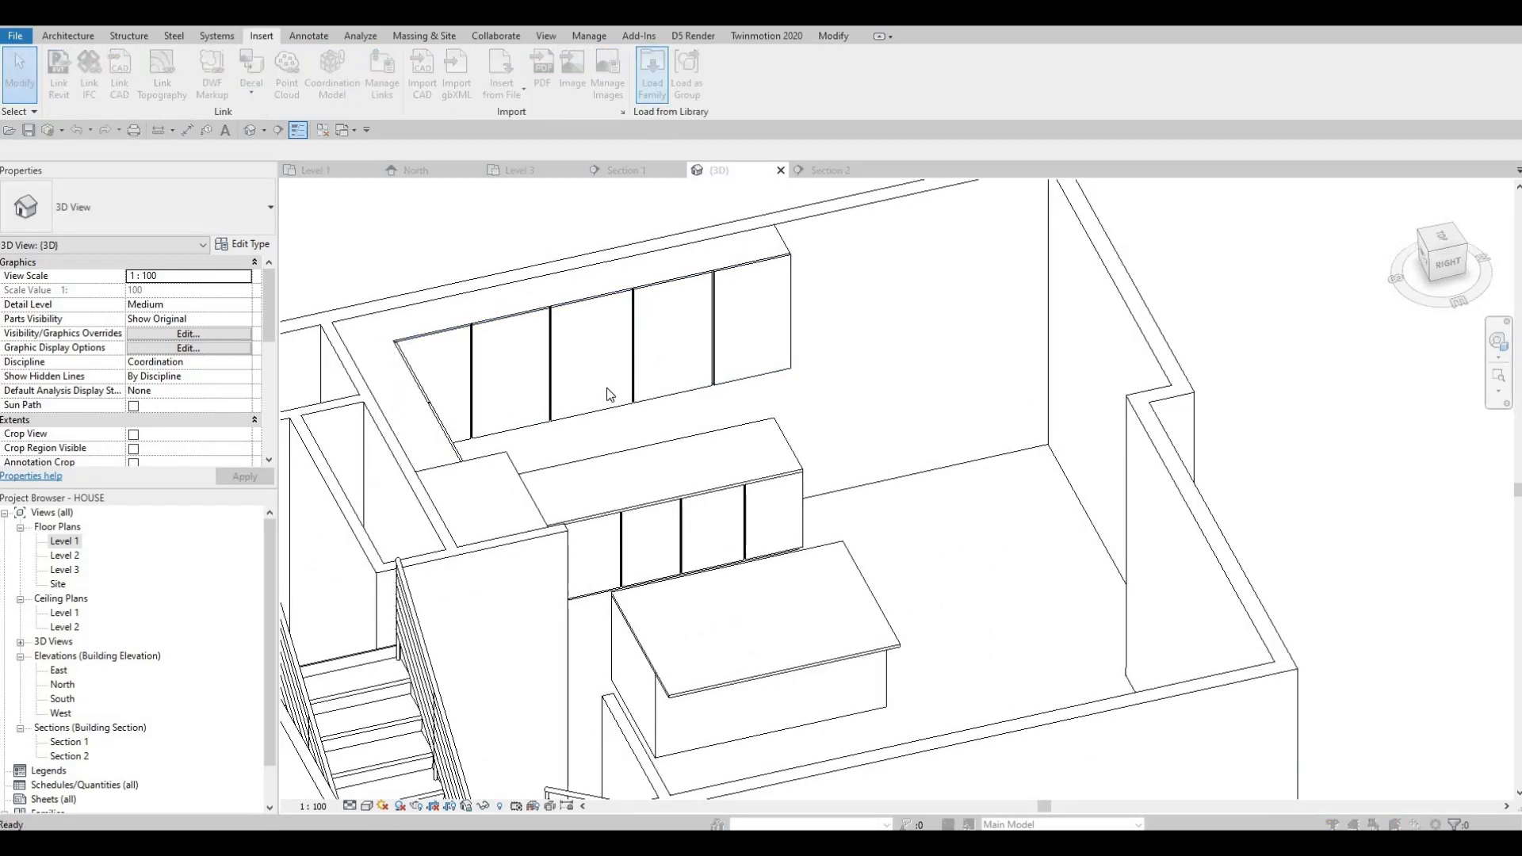
click(618, 223)
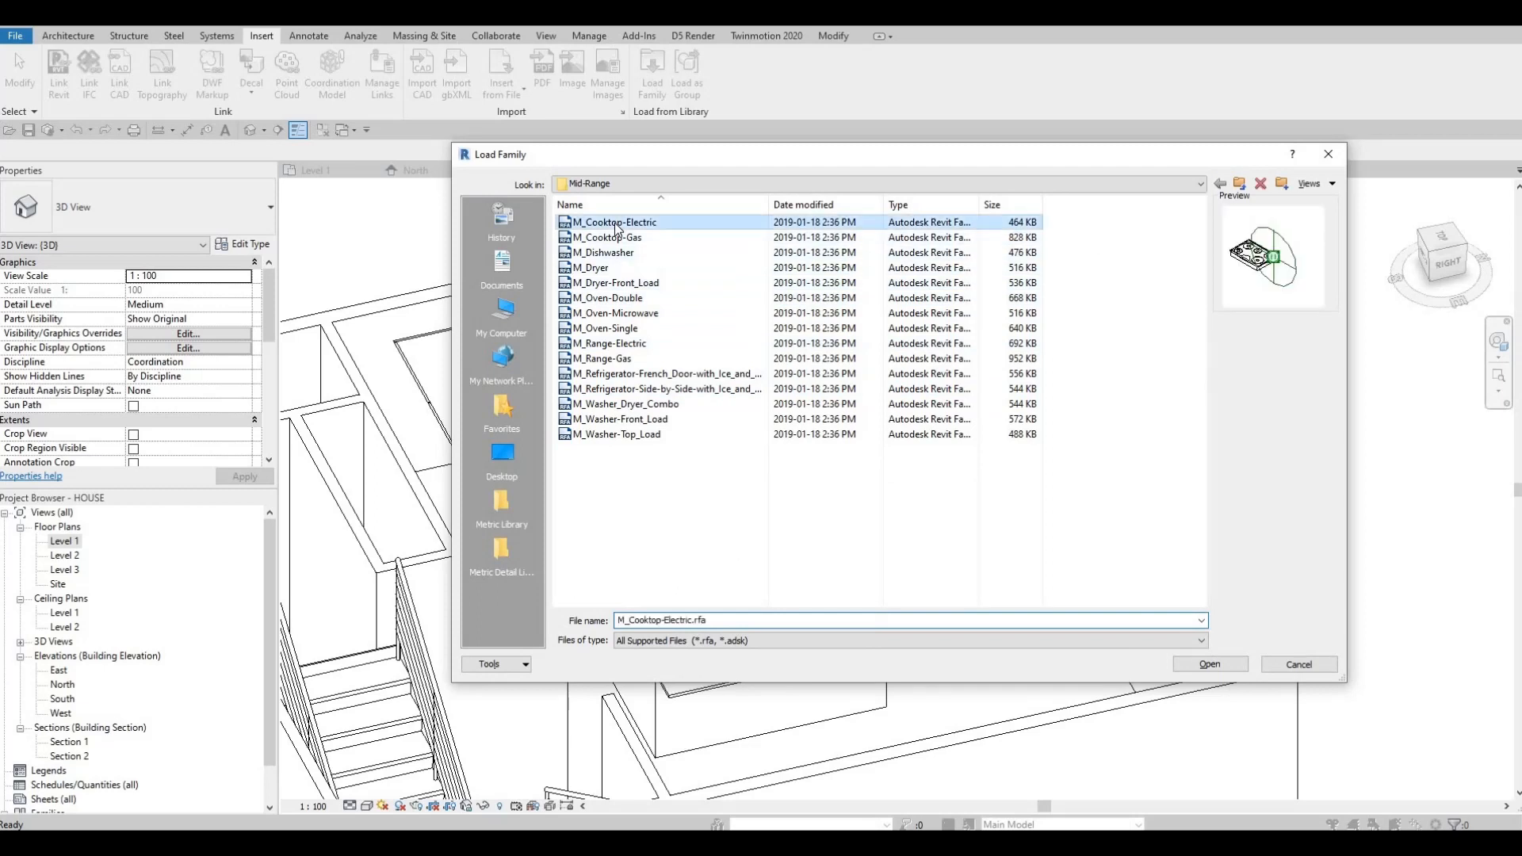
key(Down)
key(Down)
key(Down)
key(Down)
key(Down)
key(Down)
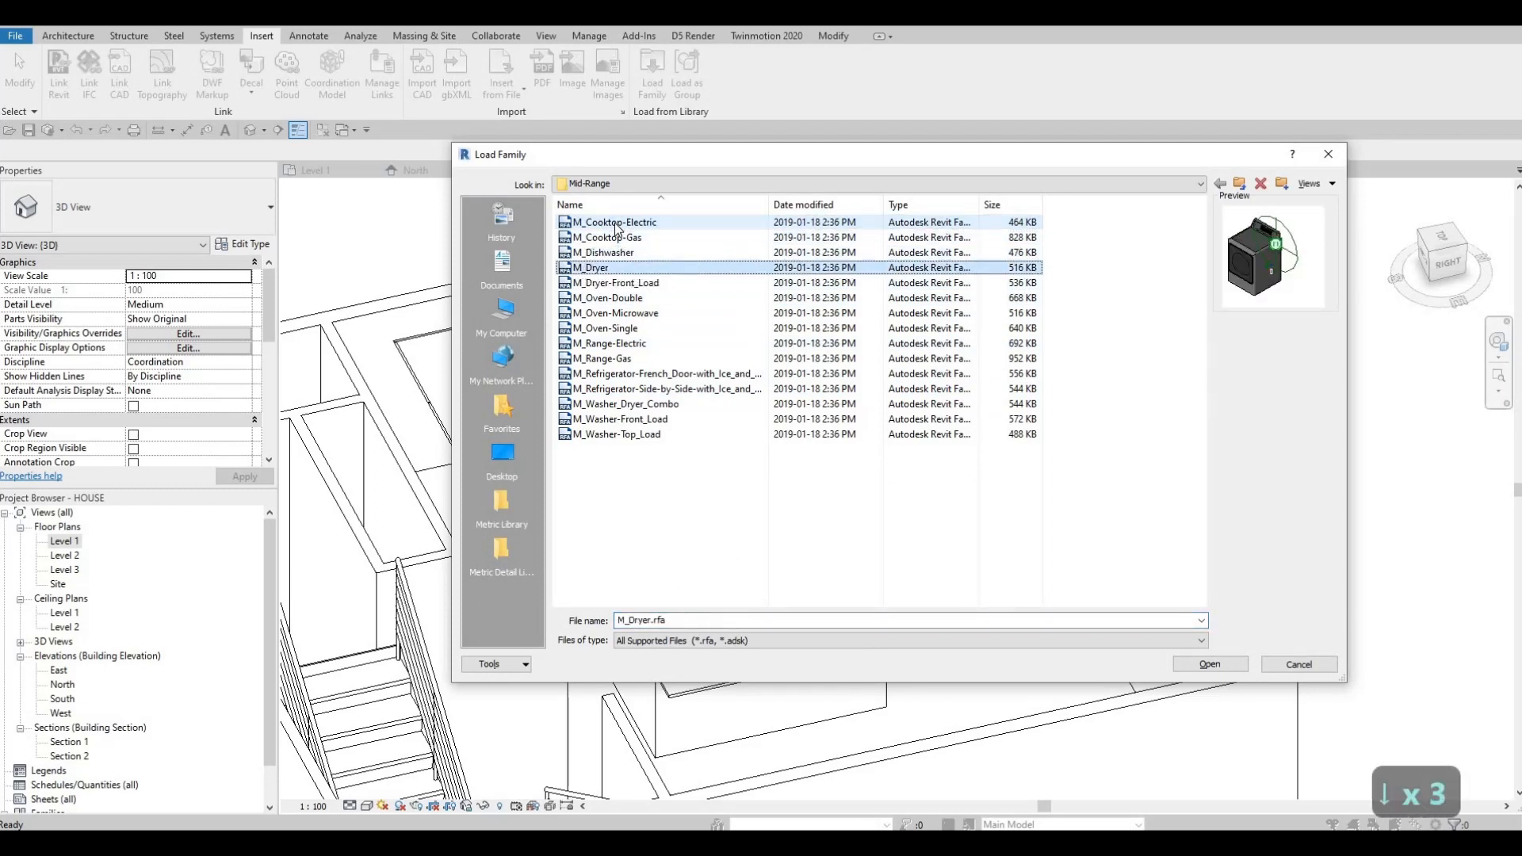
key(Down)
key(Down)
key(Down)
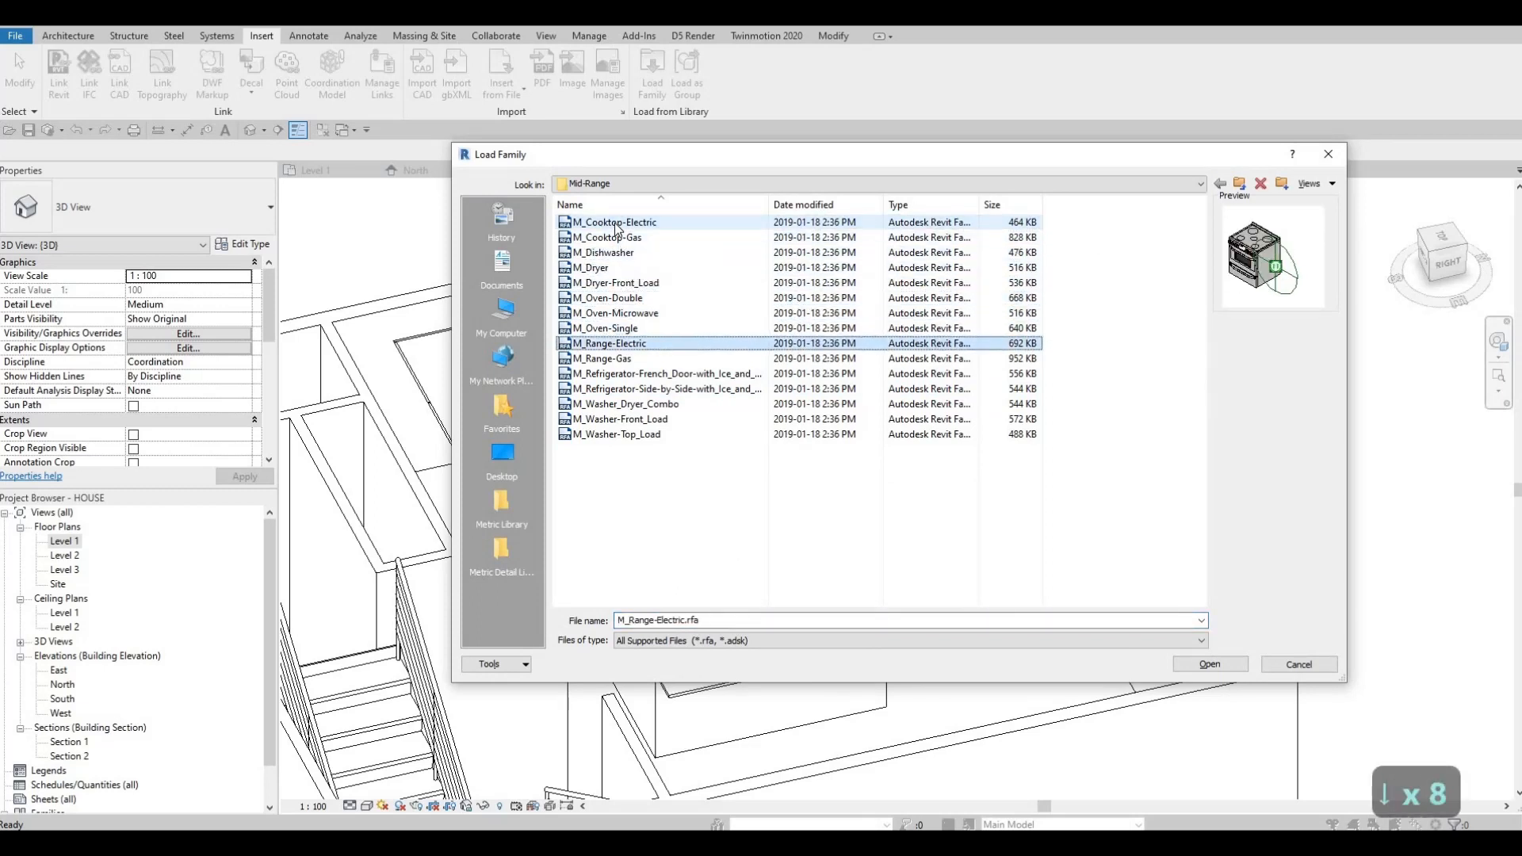
key(Down)
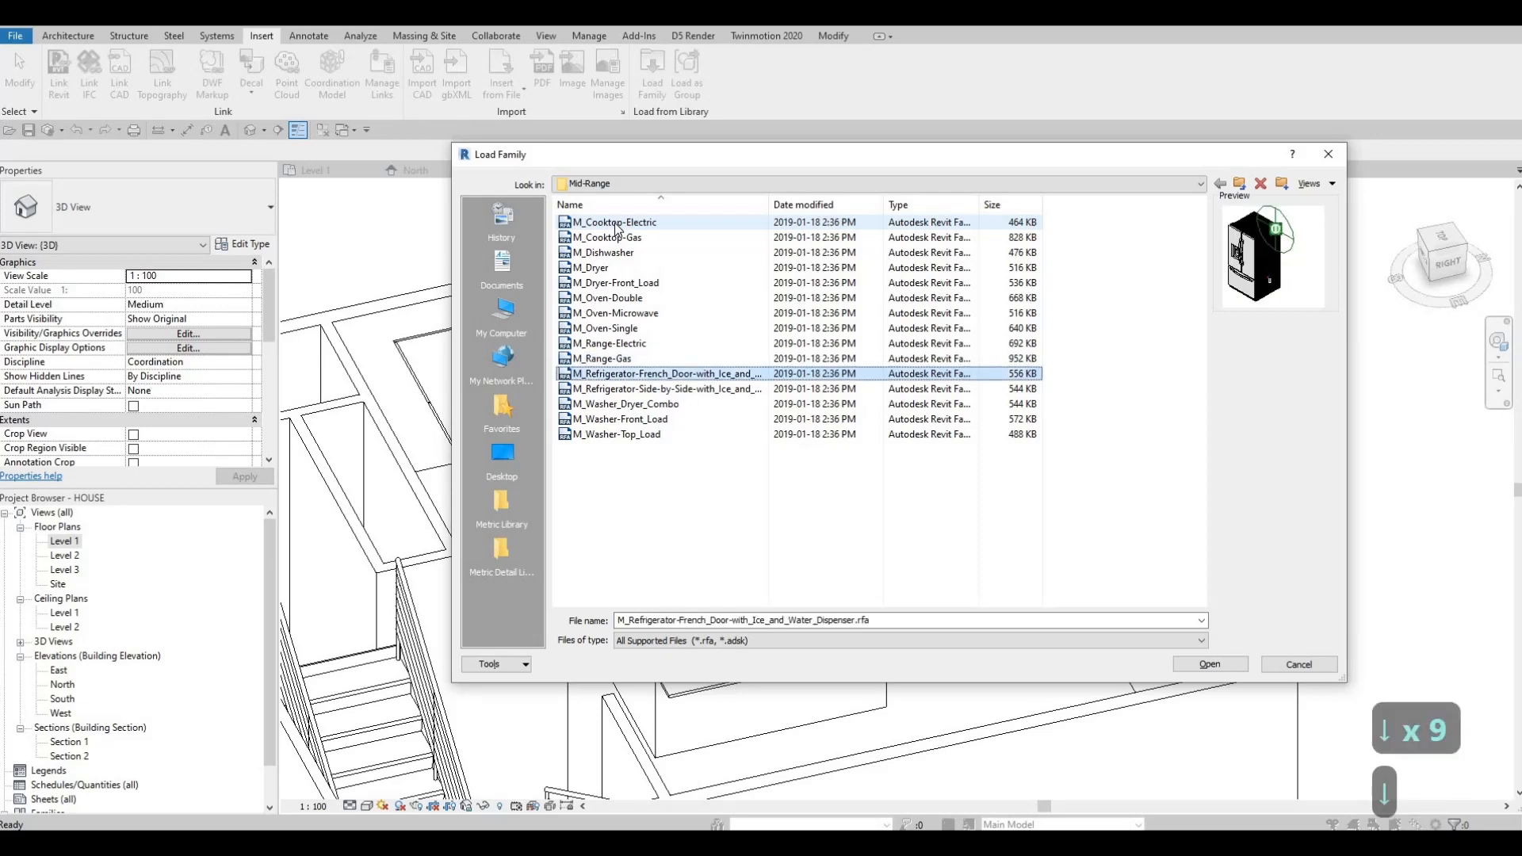
key(Down)
key(Down)
key(Down)
key(Down)
key(Down)
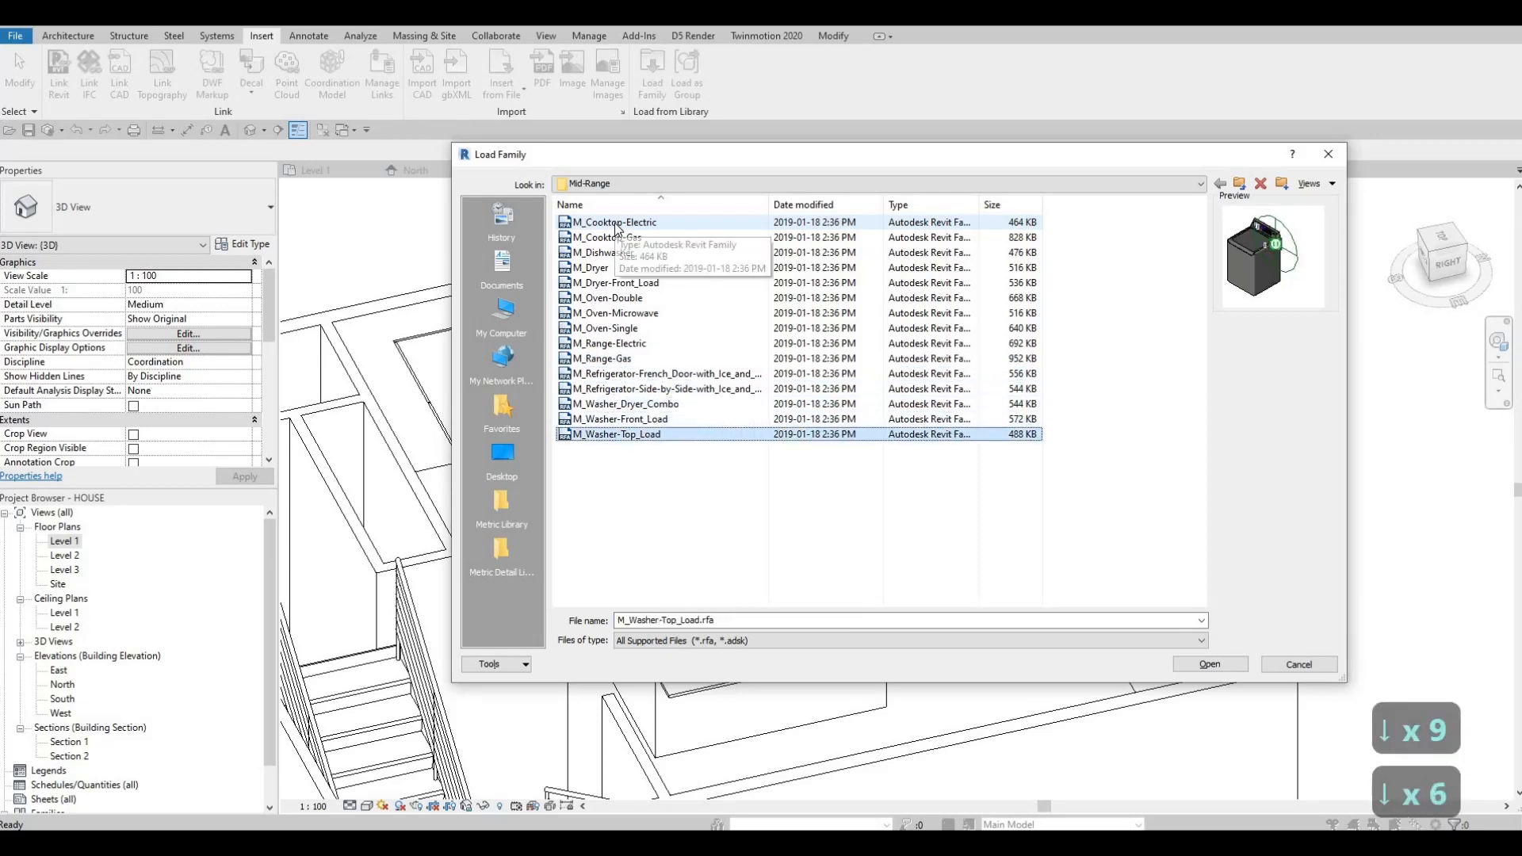
key(Down)
key(Up)
key(Up)
key(Up)
key(Up)
key(Up)
key(Up)
key(Up)
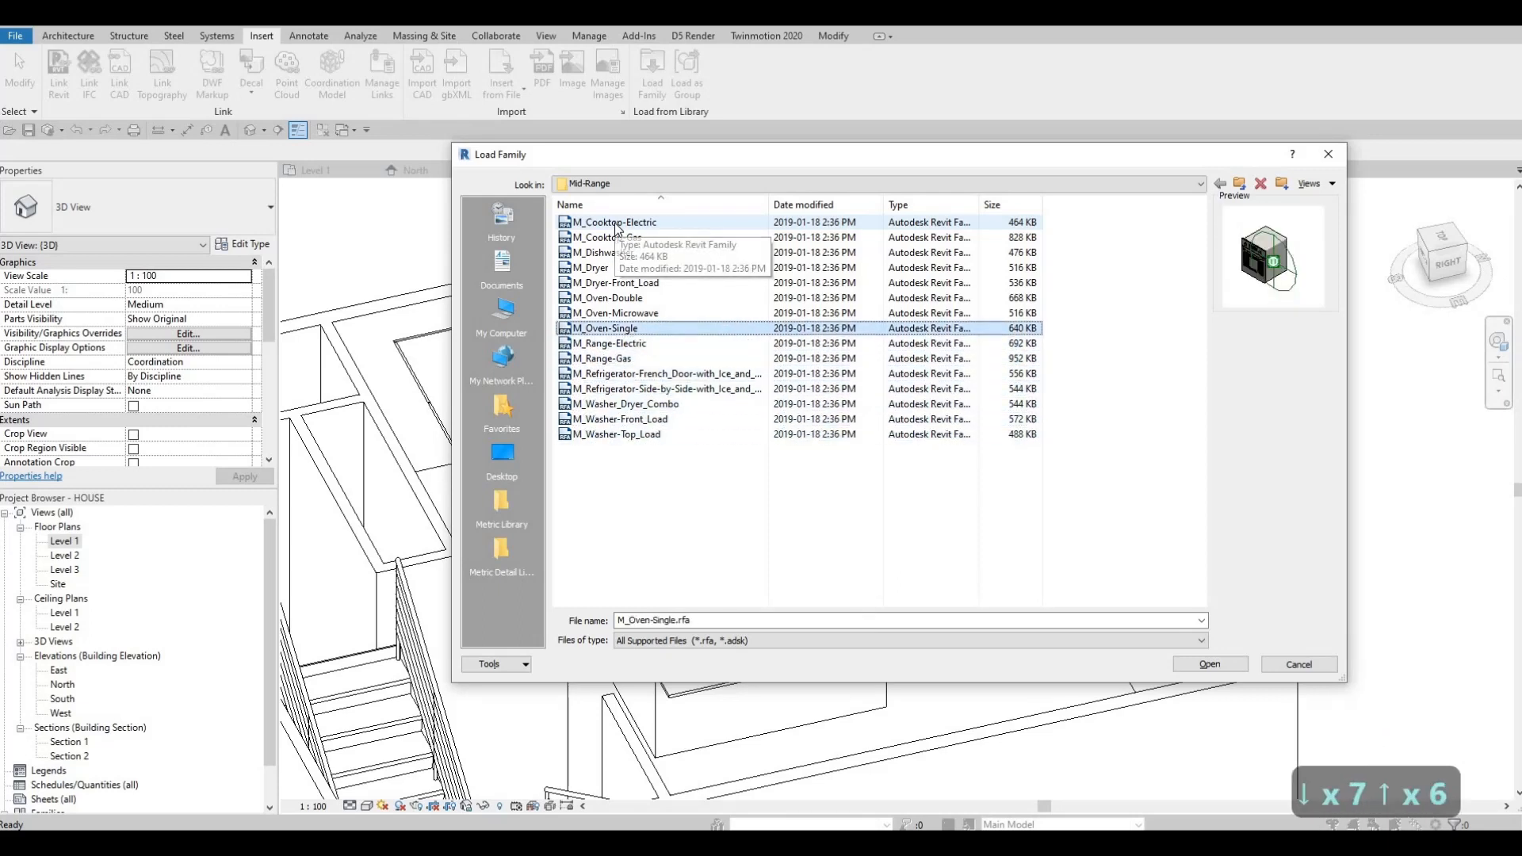
key(Up)
key(Up)
key(Up)
key(Up)
key(Up)
key(Up)
key(Up)
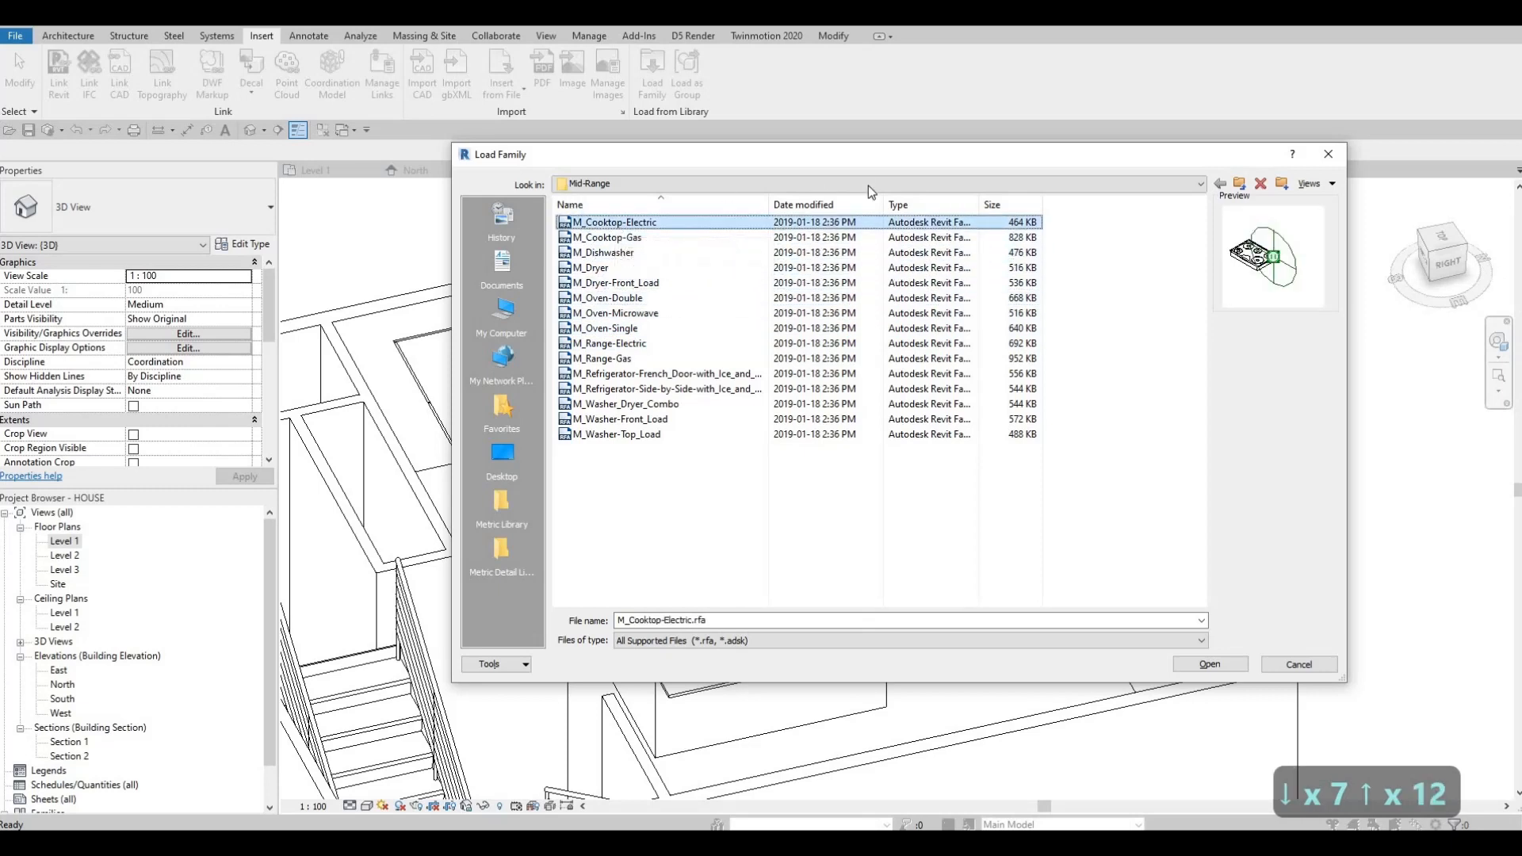
Browse the Canada library to the High-End folder under Specialty Equipment, Domestic
click(868, 184)
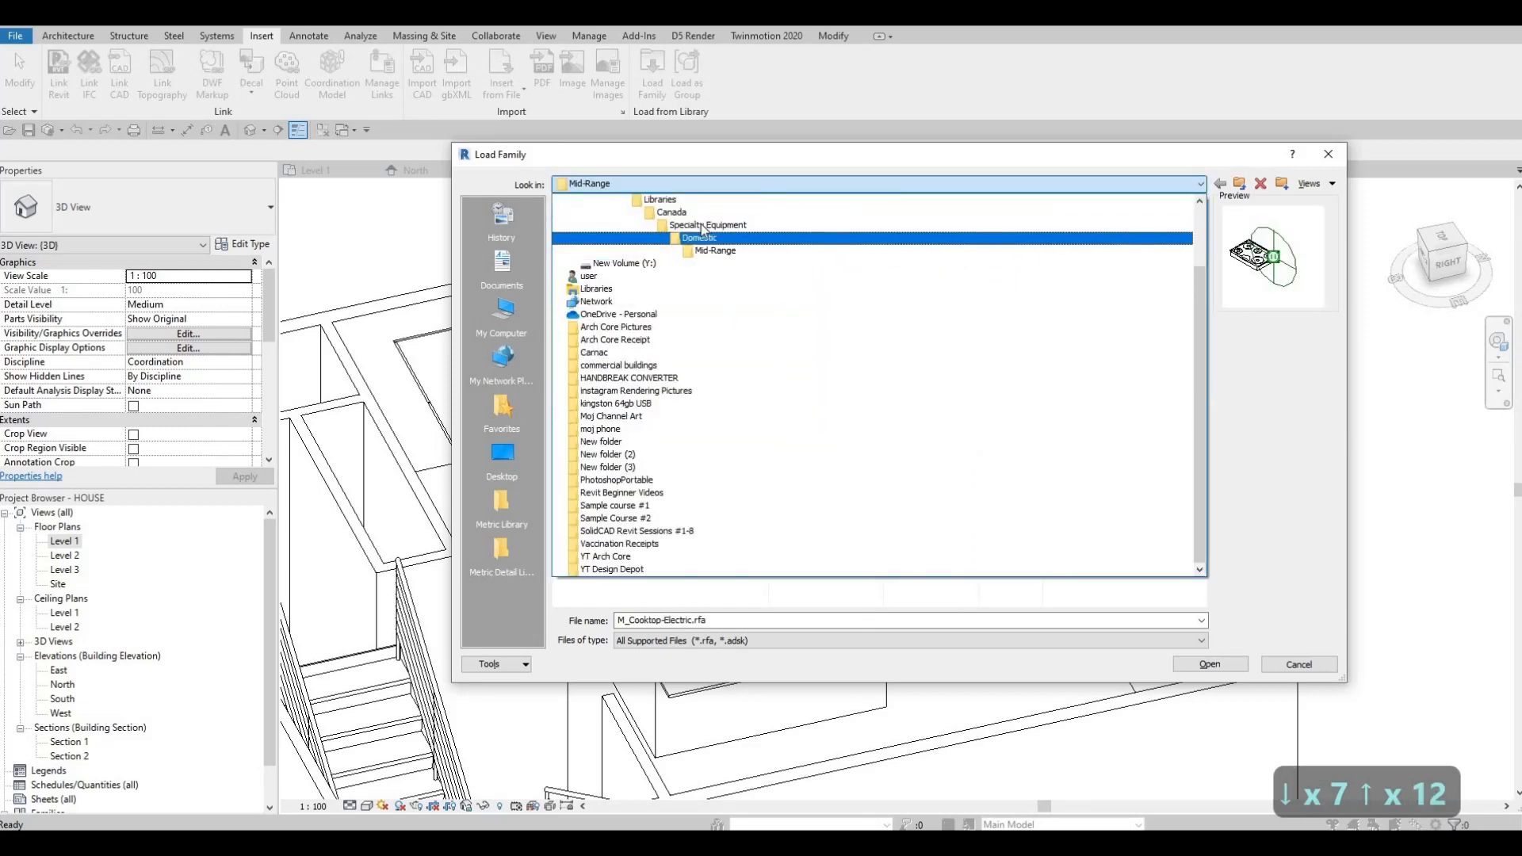
scroll(704, 274, up, 1)
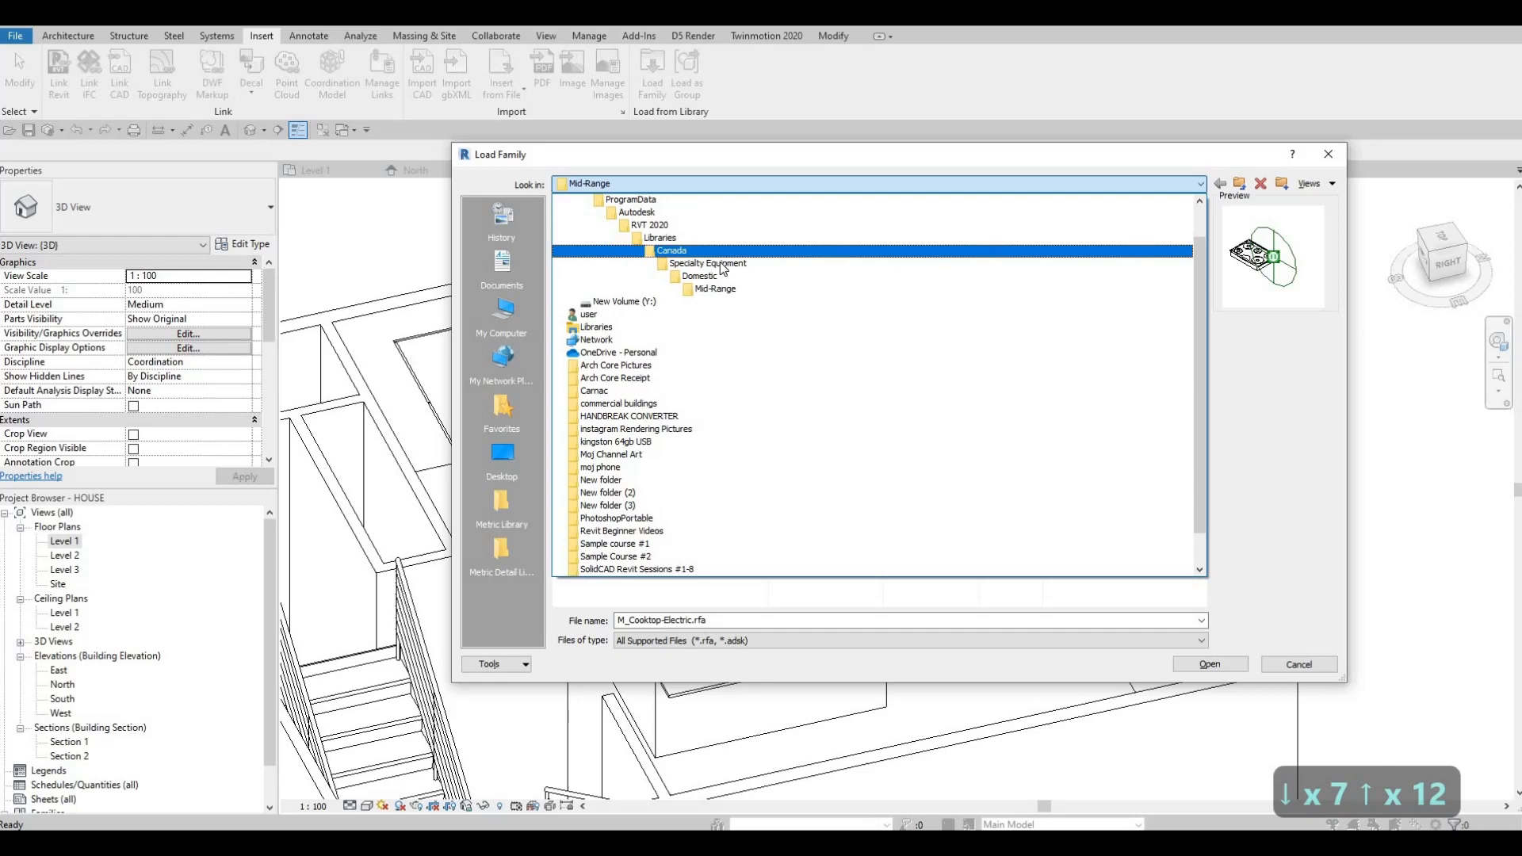
click(680, 251)
scroll(651, 469, down, 2)
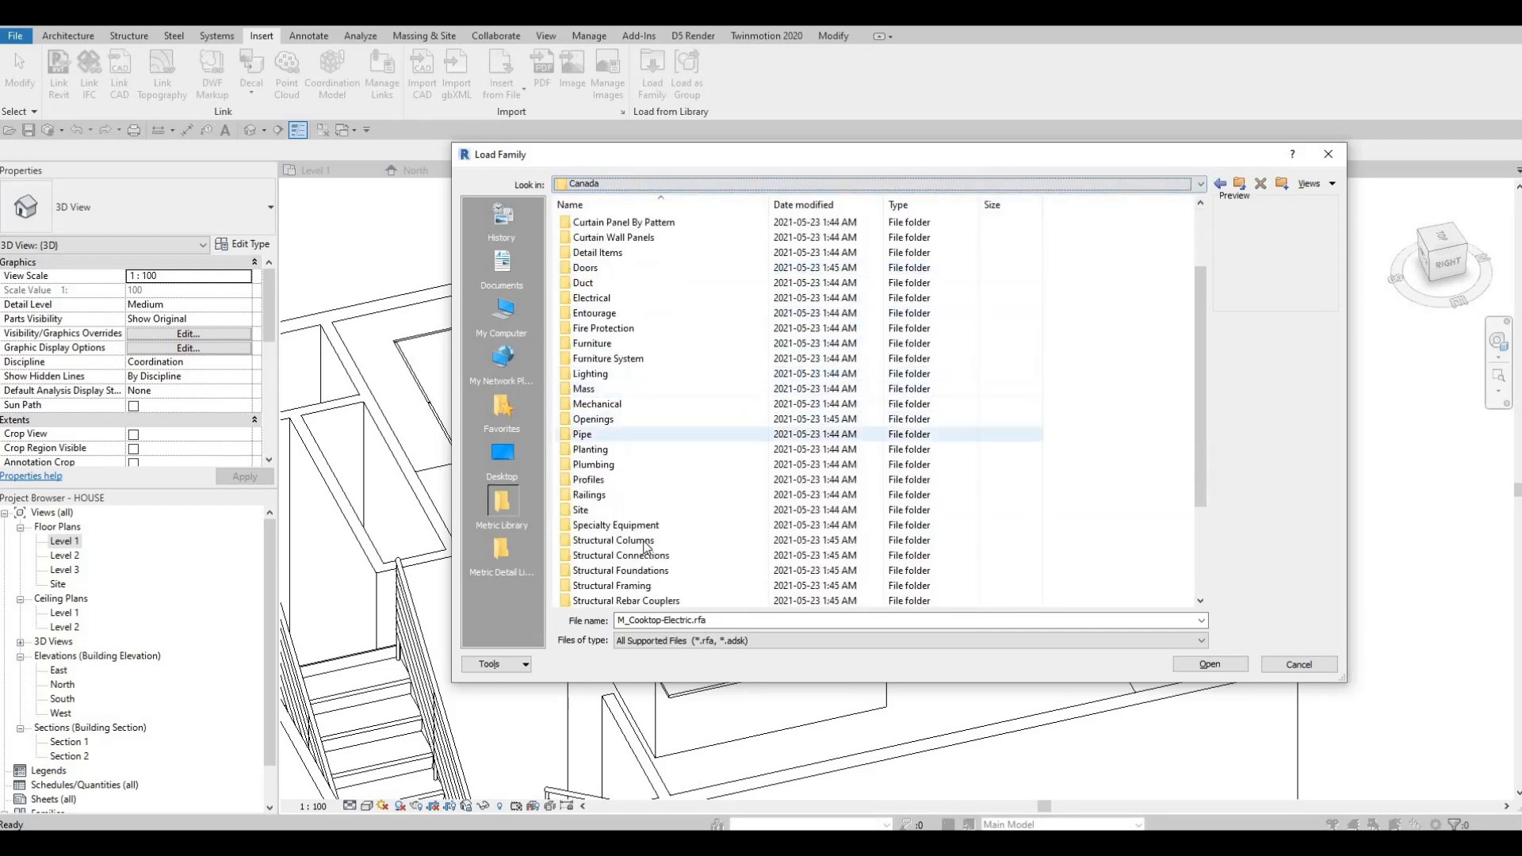
double_click(607, 524)
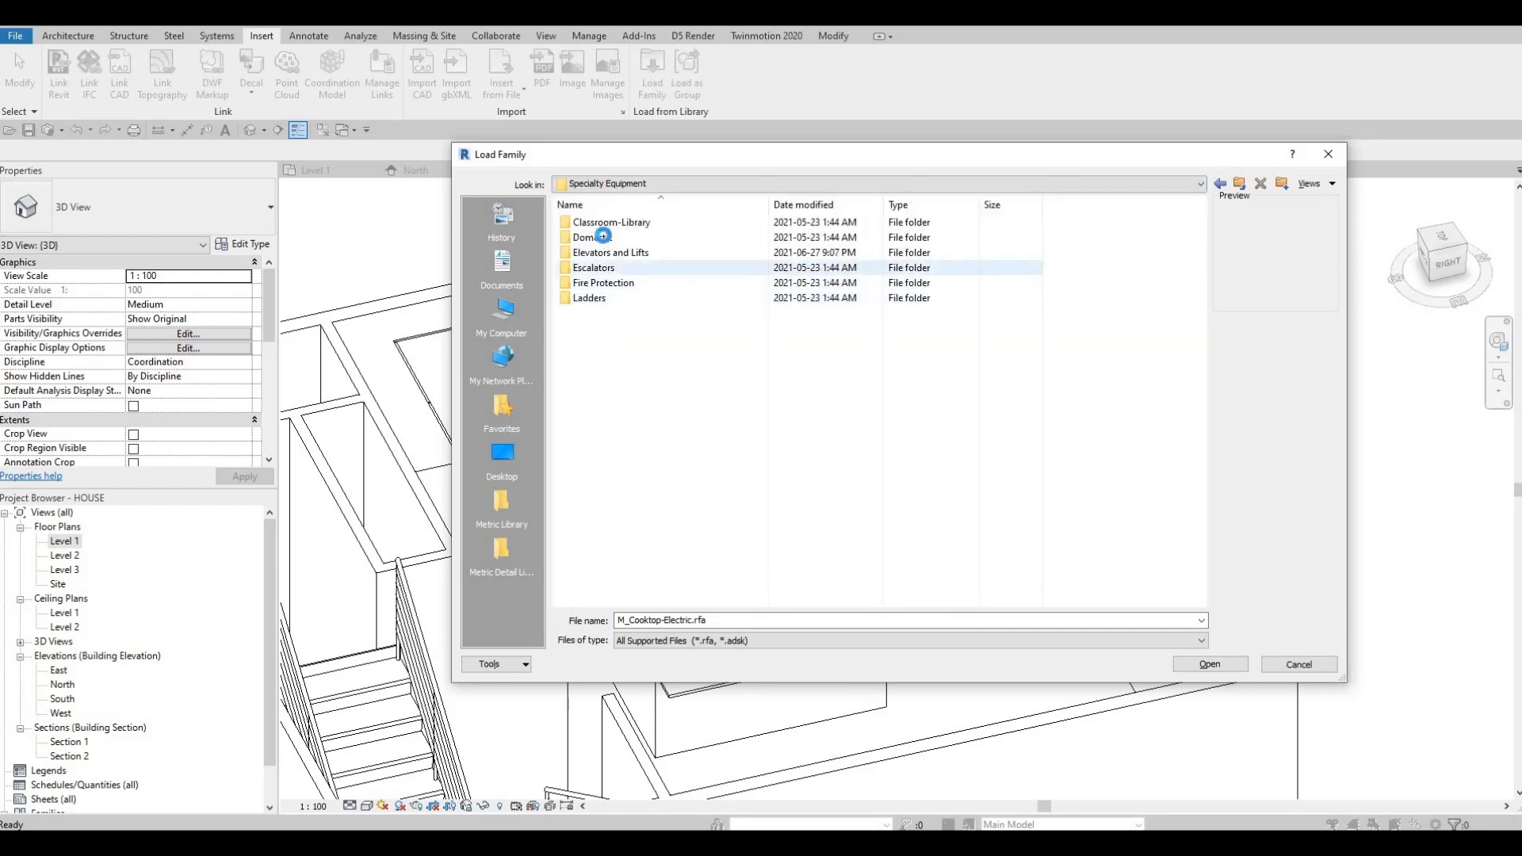
double_click(594, 237)
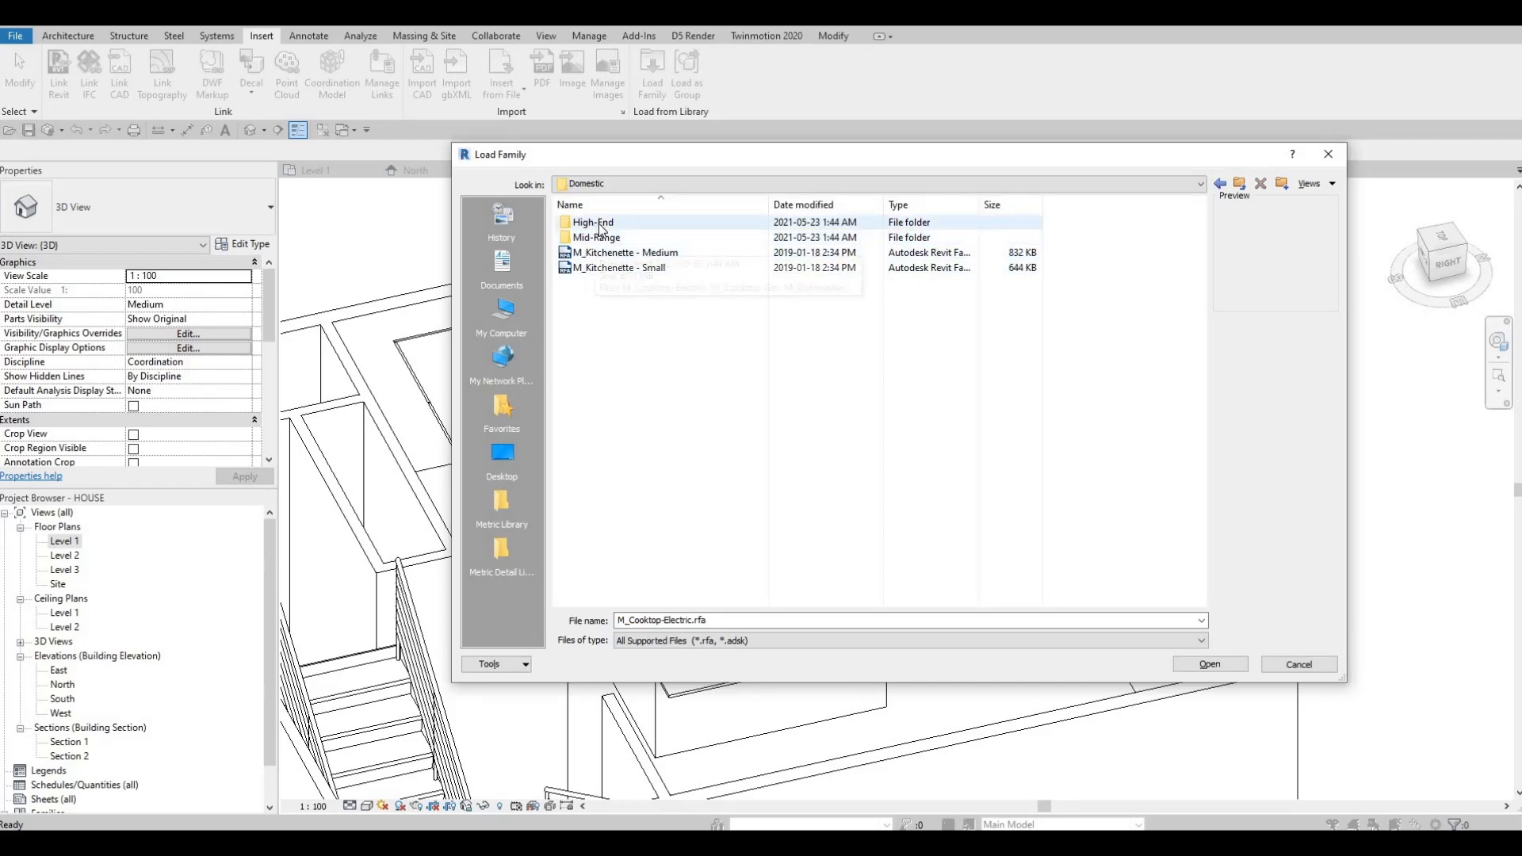
double_click(601, 224)
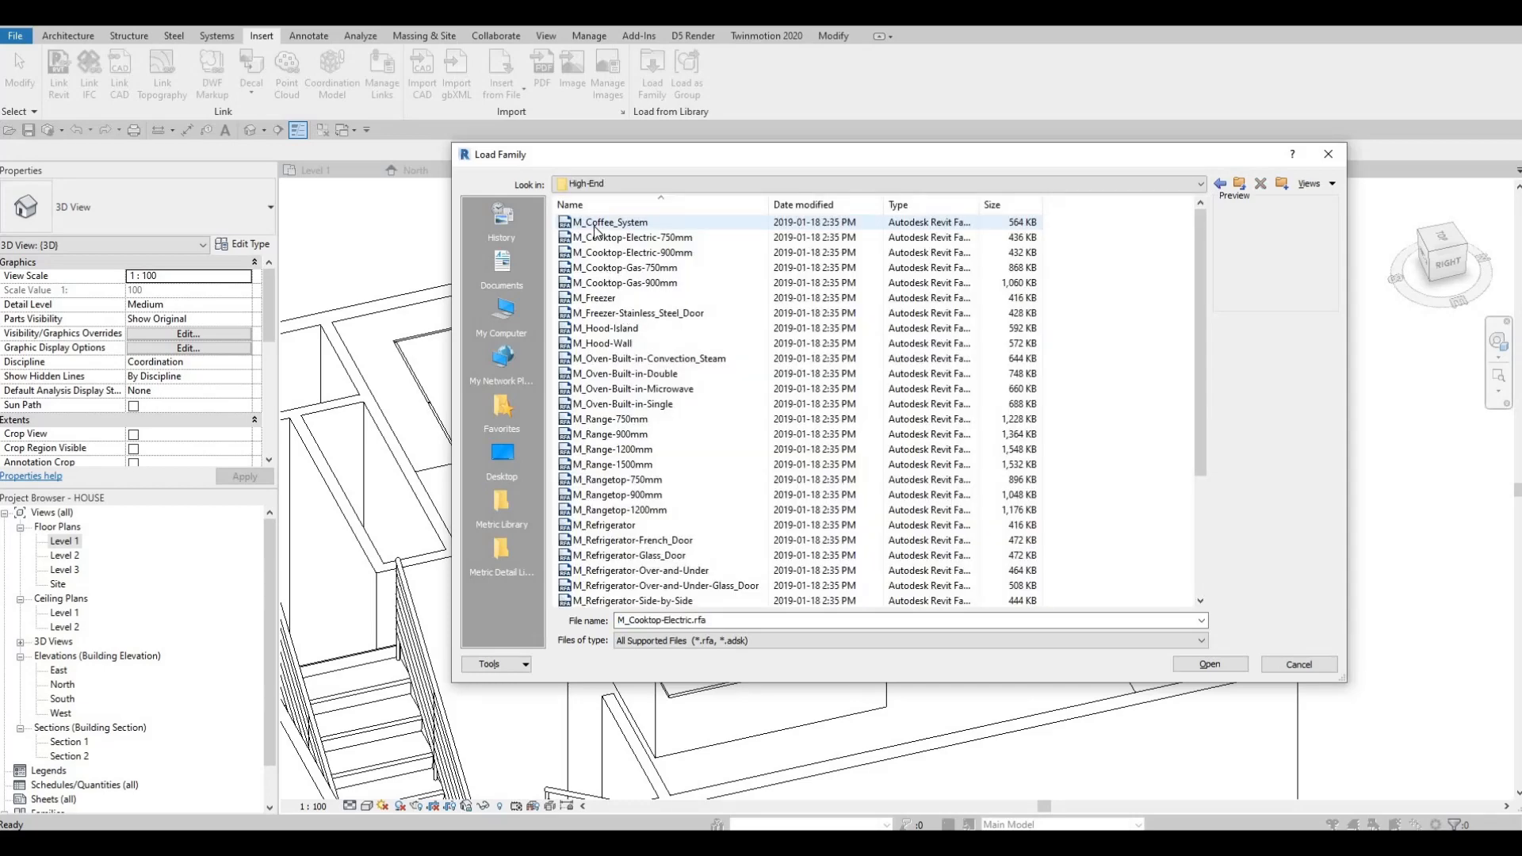
Preview the High-End cooktop families and load M_Cooktop-Gas-750mm into the project
click(595, 225)
key(Down)
key(Down)
key(Down)
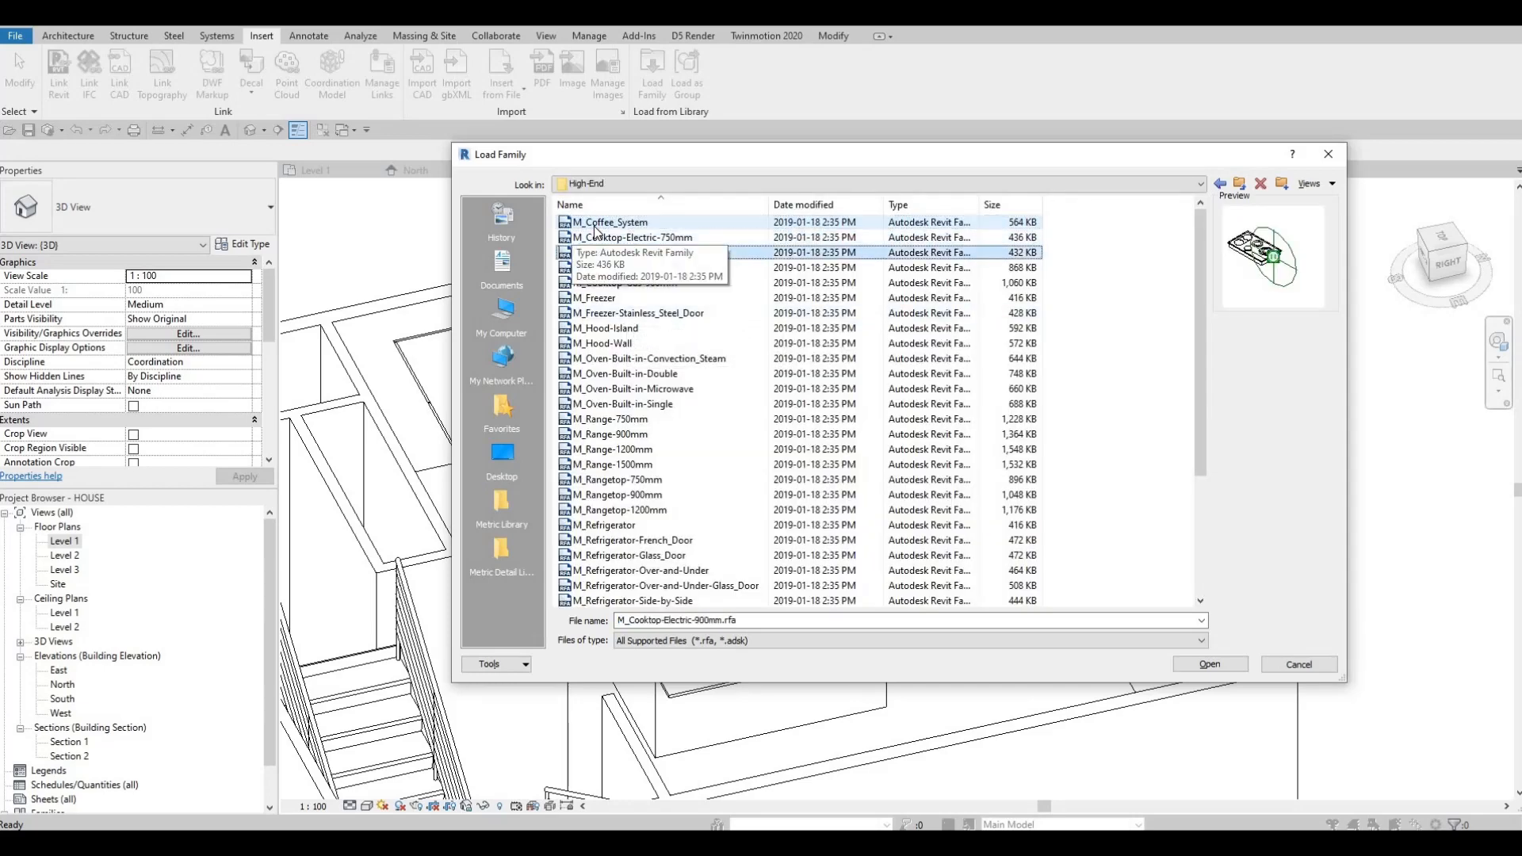
key(Up)
key(Down)
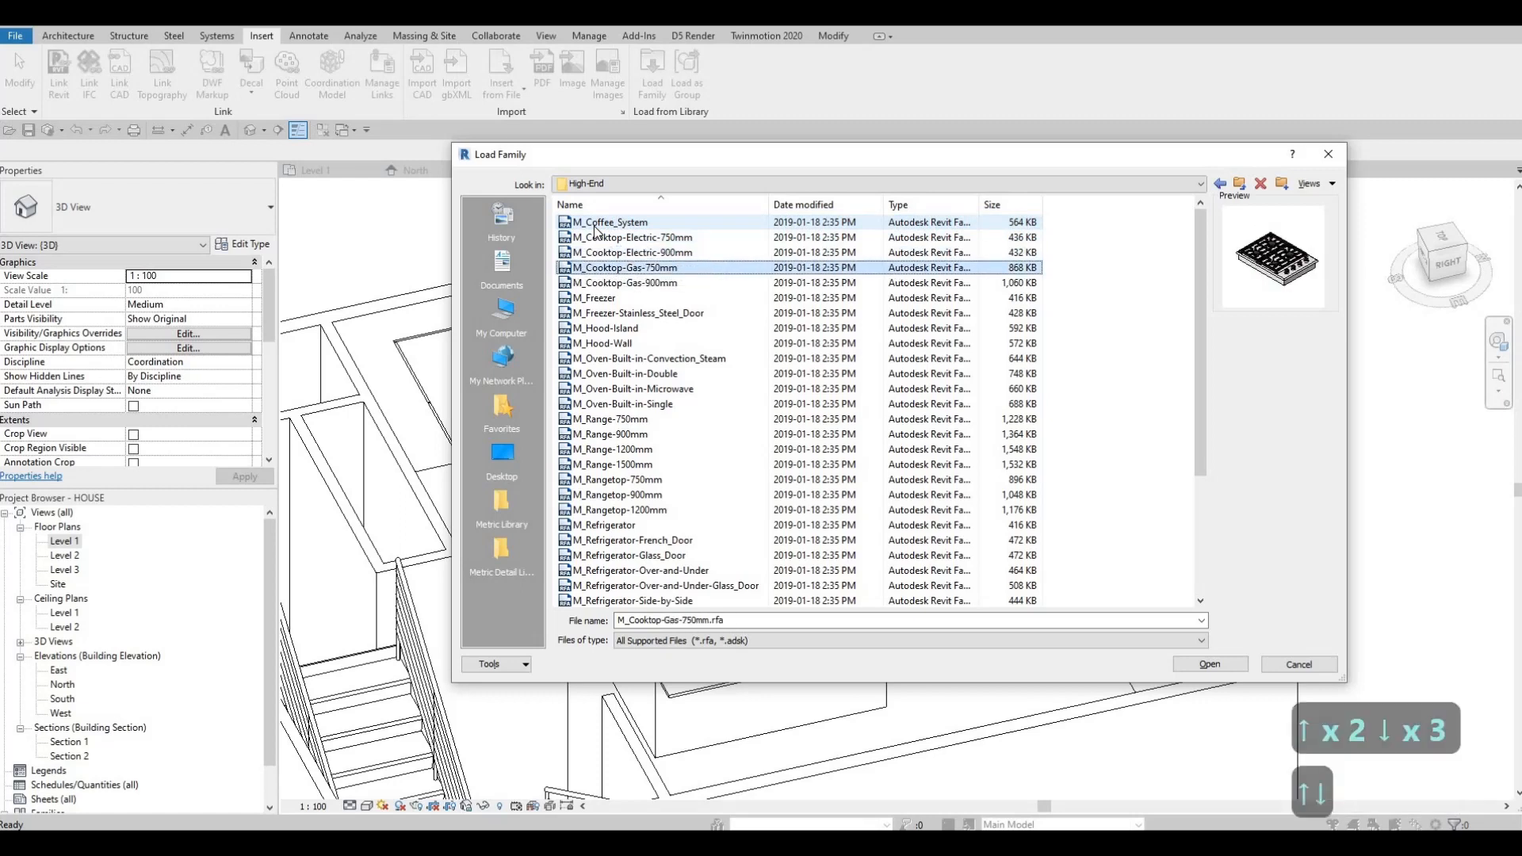
key(Down)
key(Down)
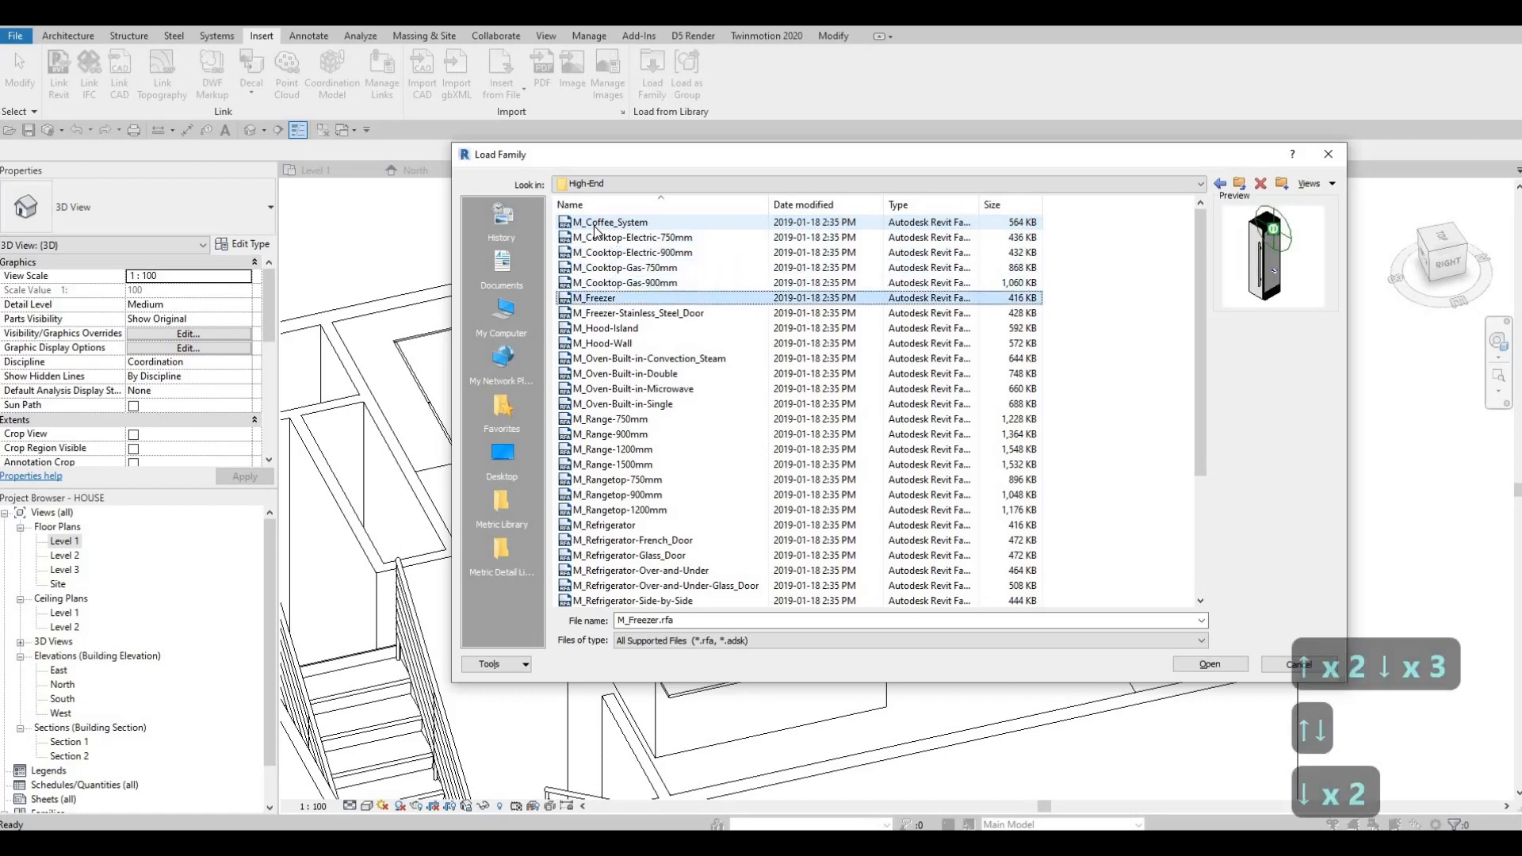
key(Up)
key(Up)
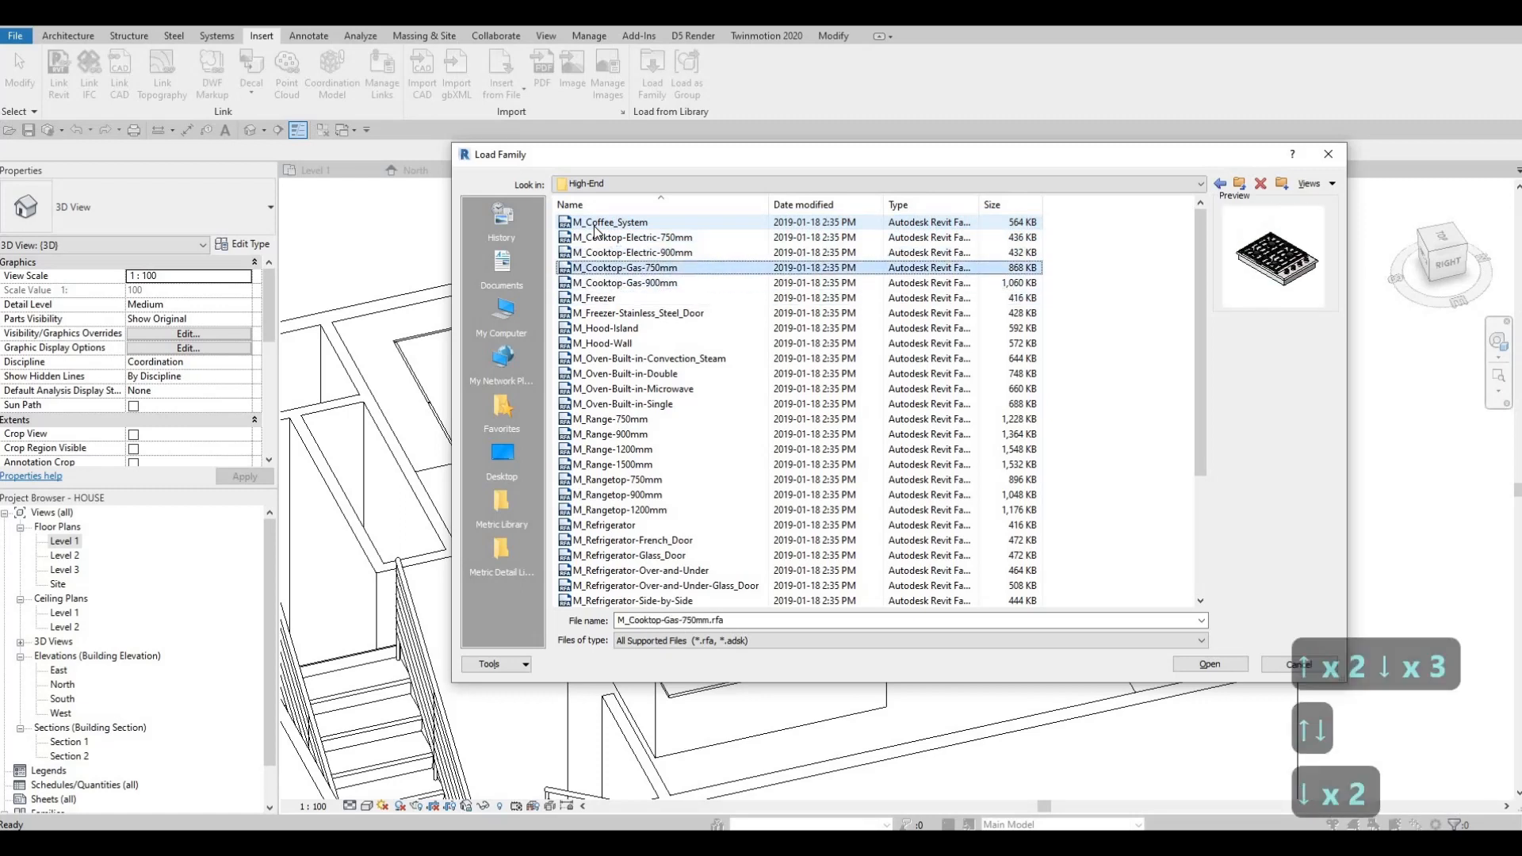
click(1230, 665)
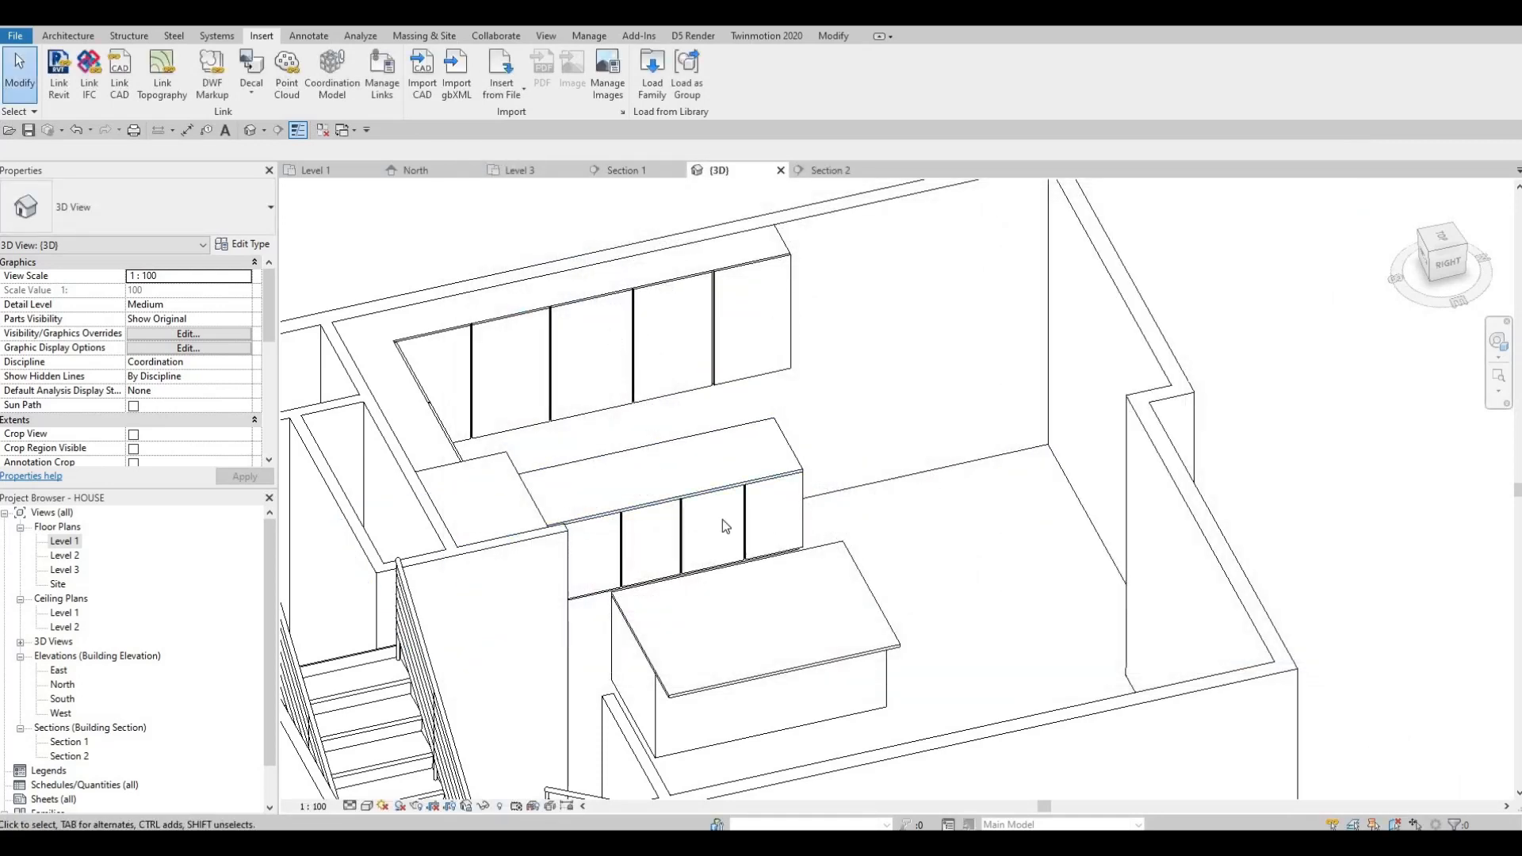
Place the M_Cooktop-Gas-750mm LP Gas component on the island countertop and end the placement
key(c)
key(m)
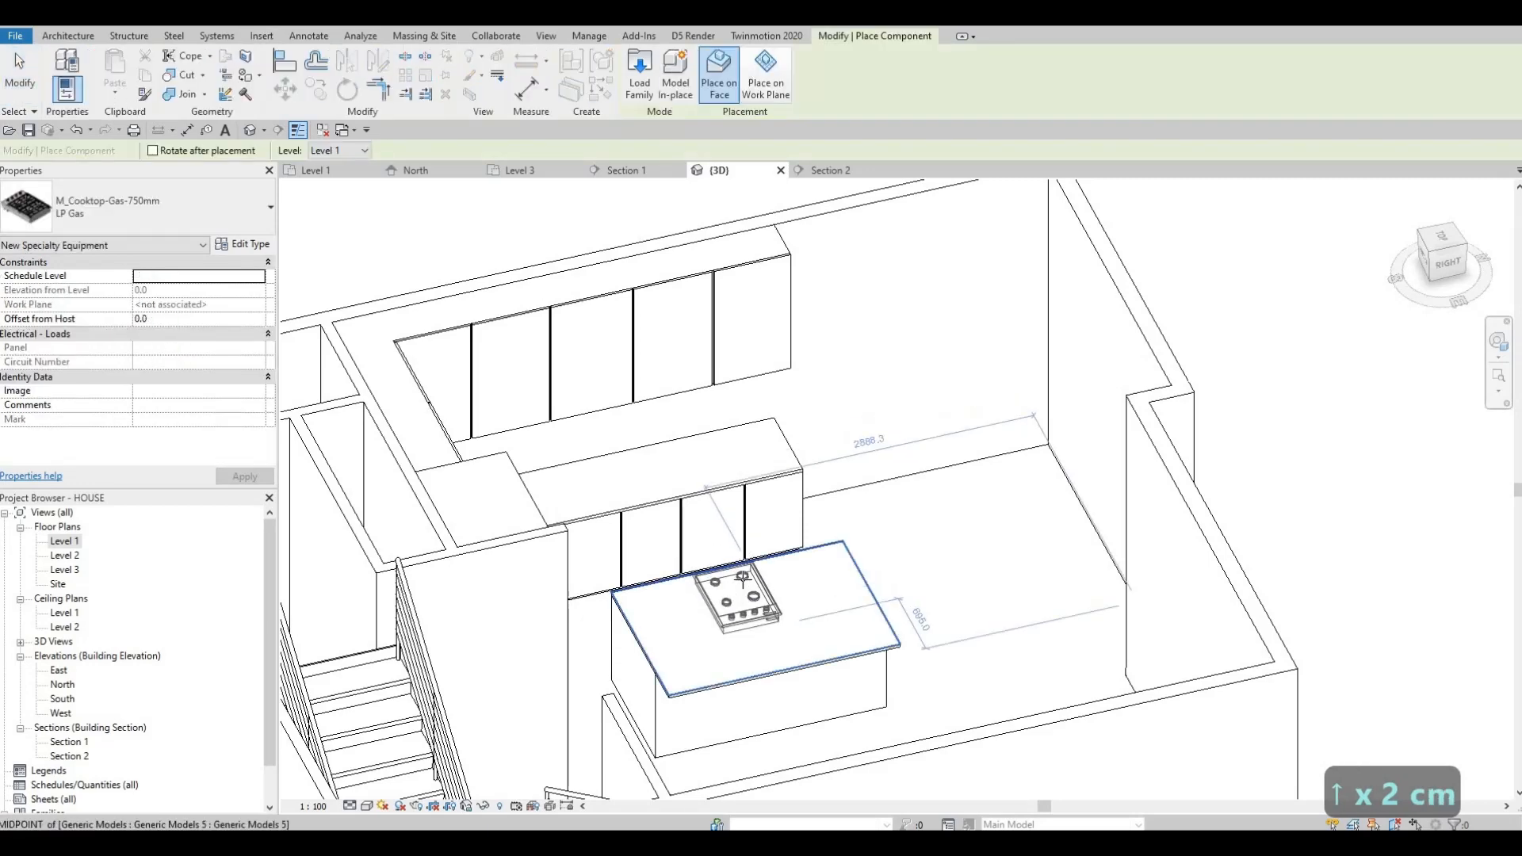
scroll(792, 594, up, 3)
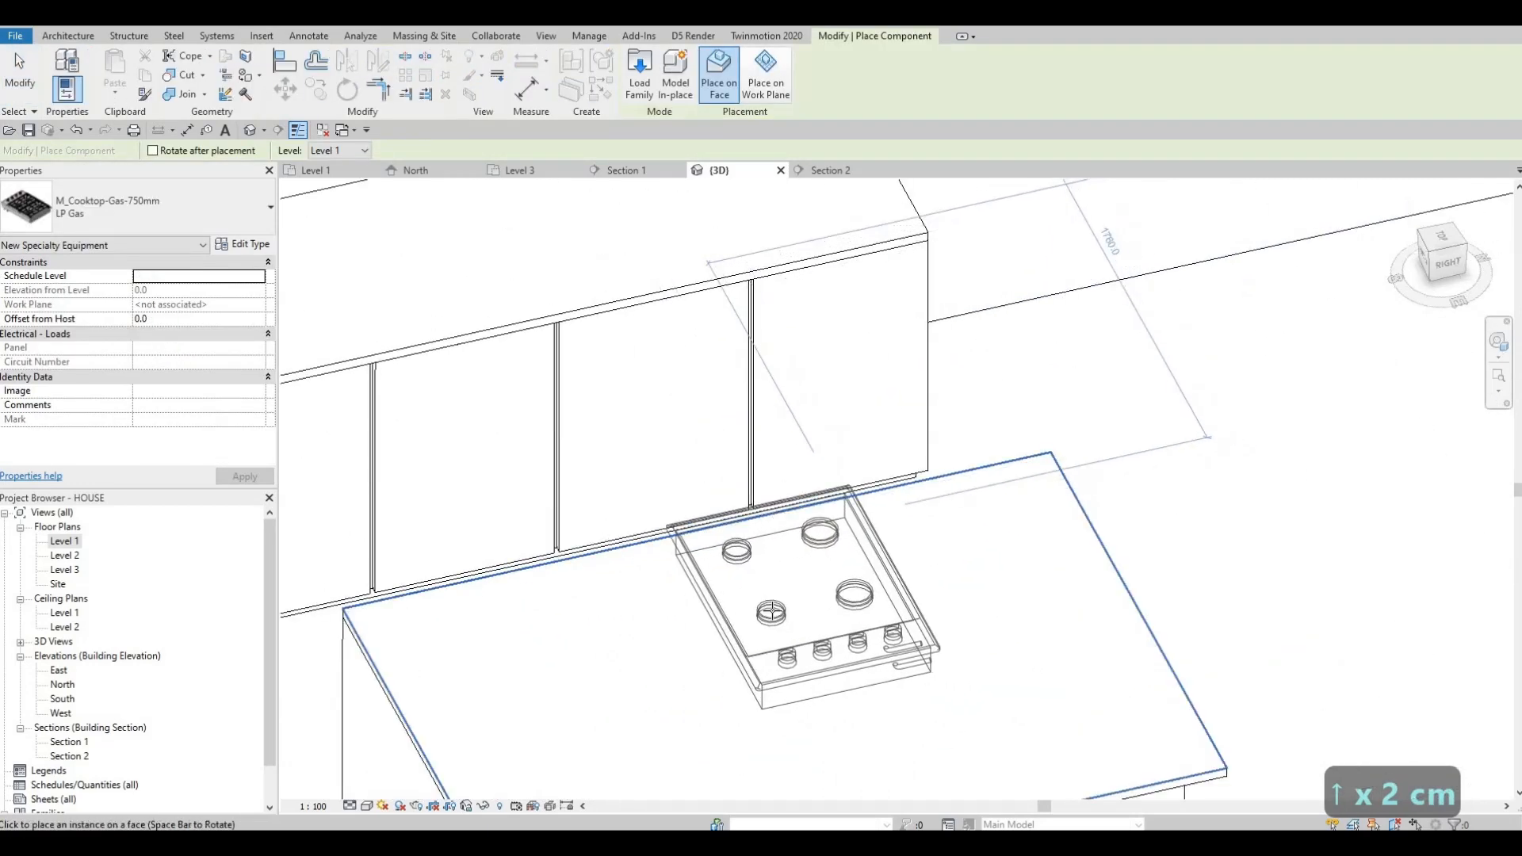
click(717, 630)
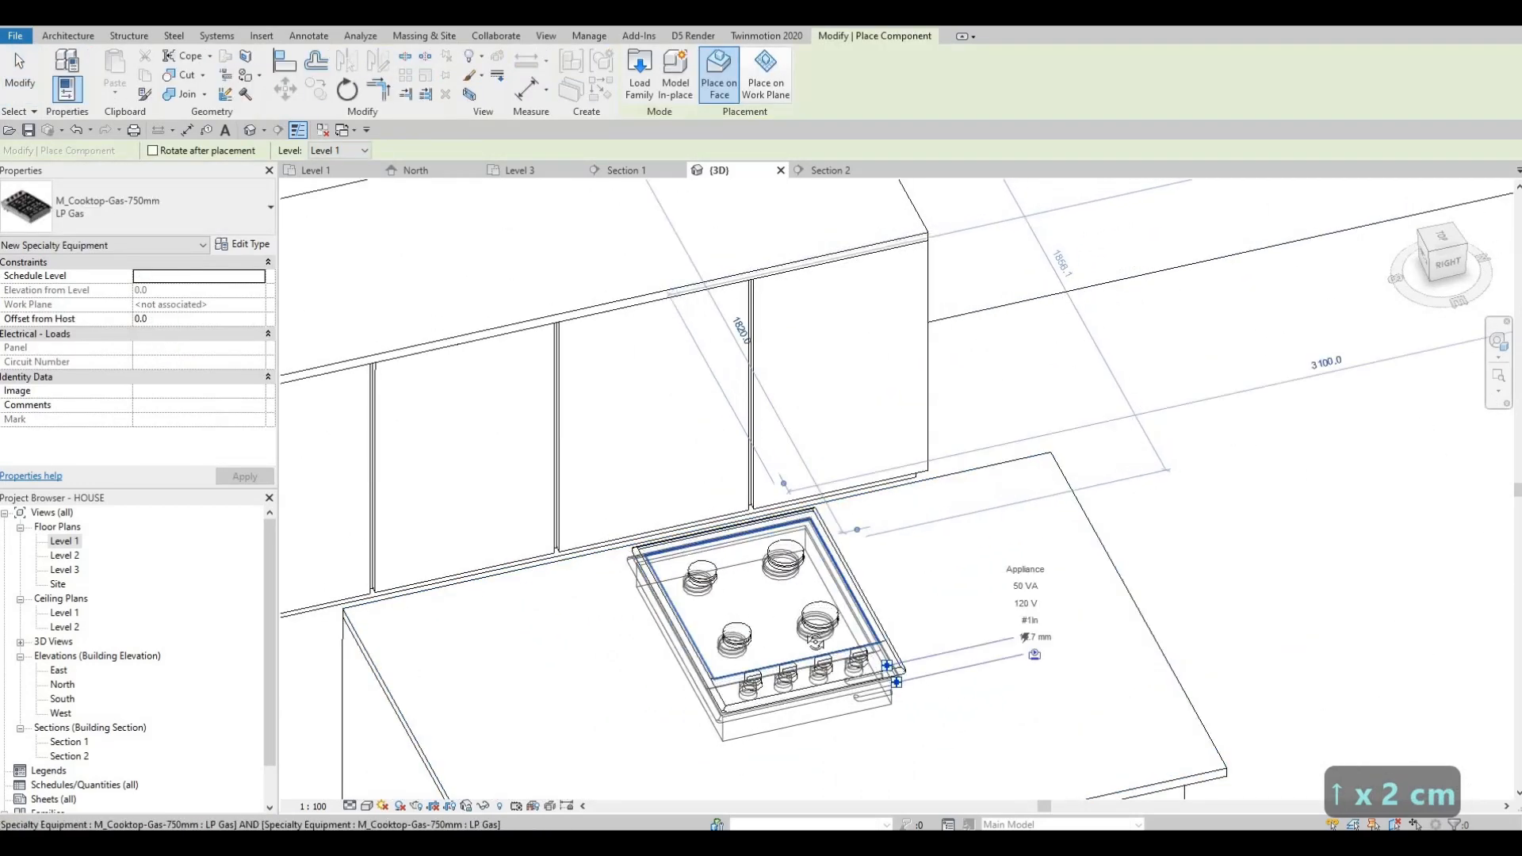
key(Escape)
shift+middle_drag(957, 595, 829, 668)
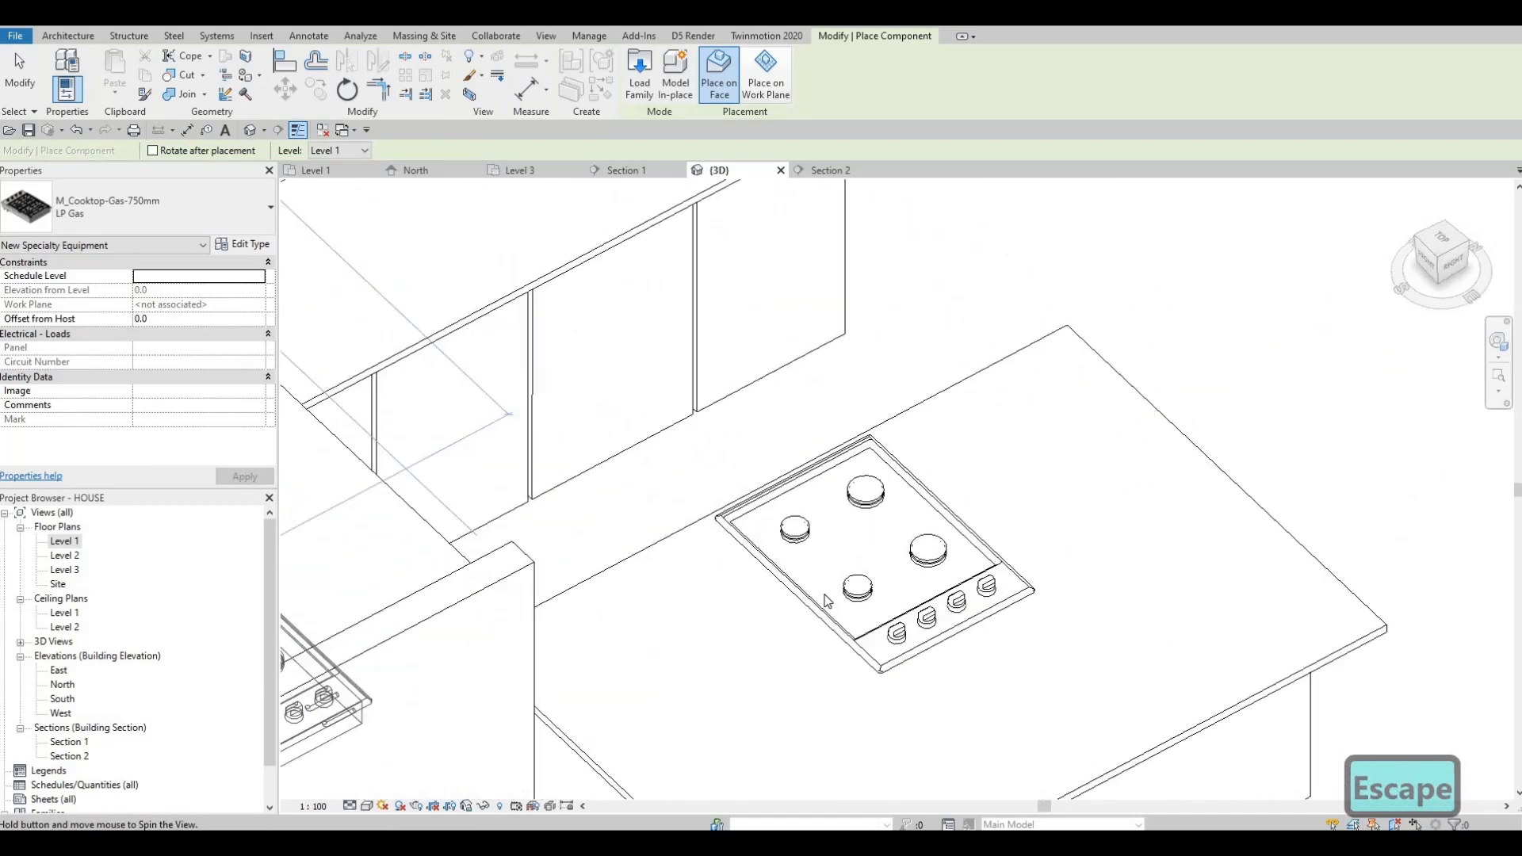
key(Escape)
key(Escape)
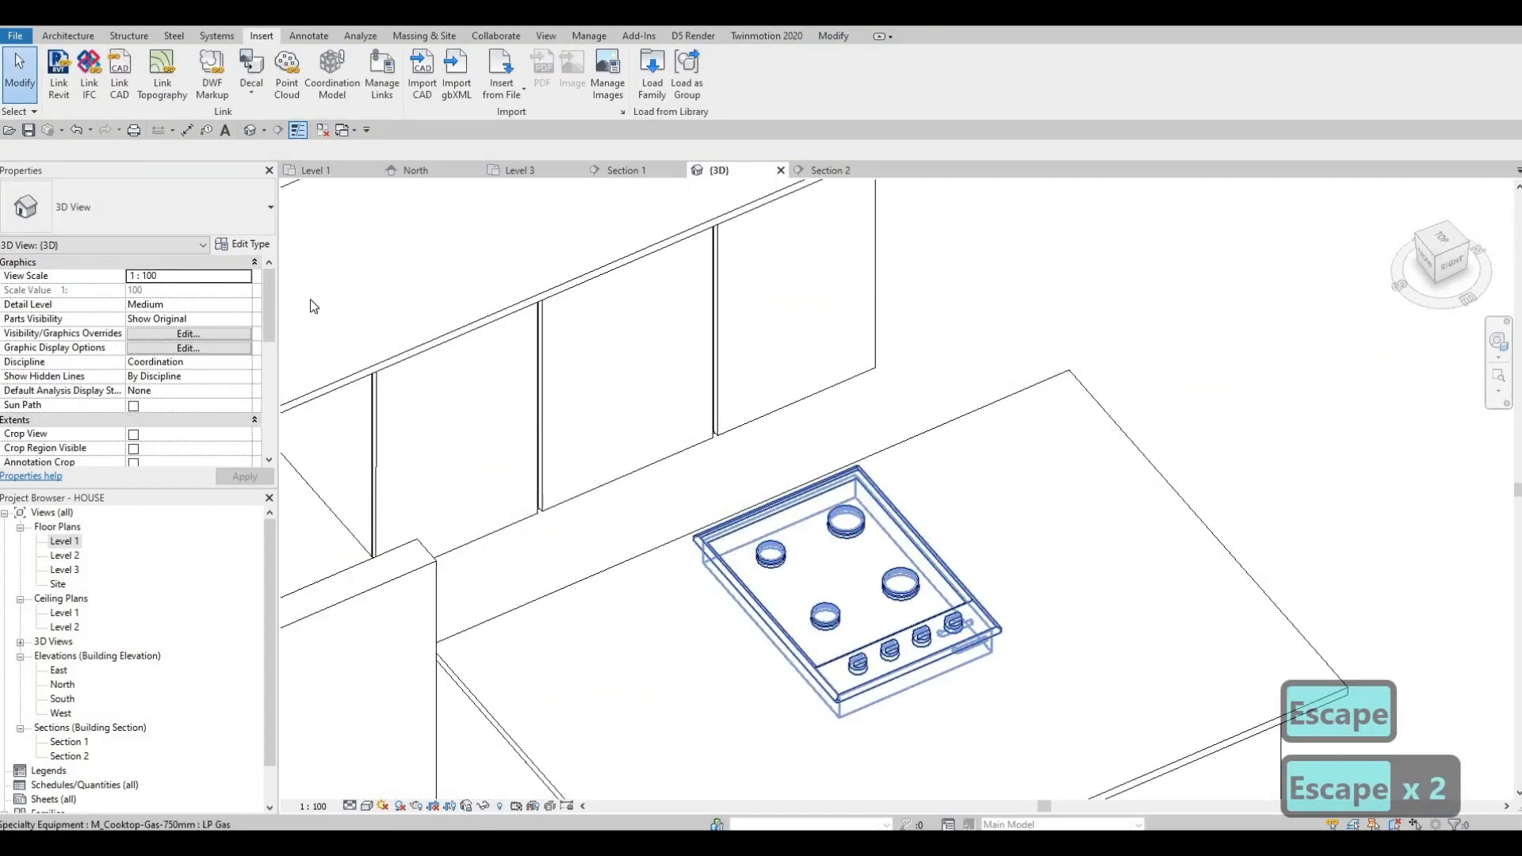
Review the type properties of the LP Gas cooktop on the island and close them without changes
click(830, 669)
click(245, 244)
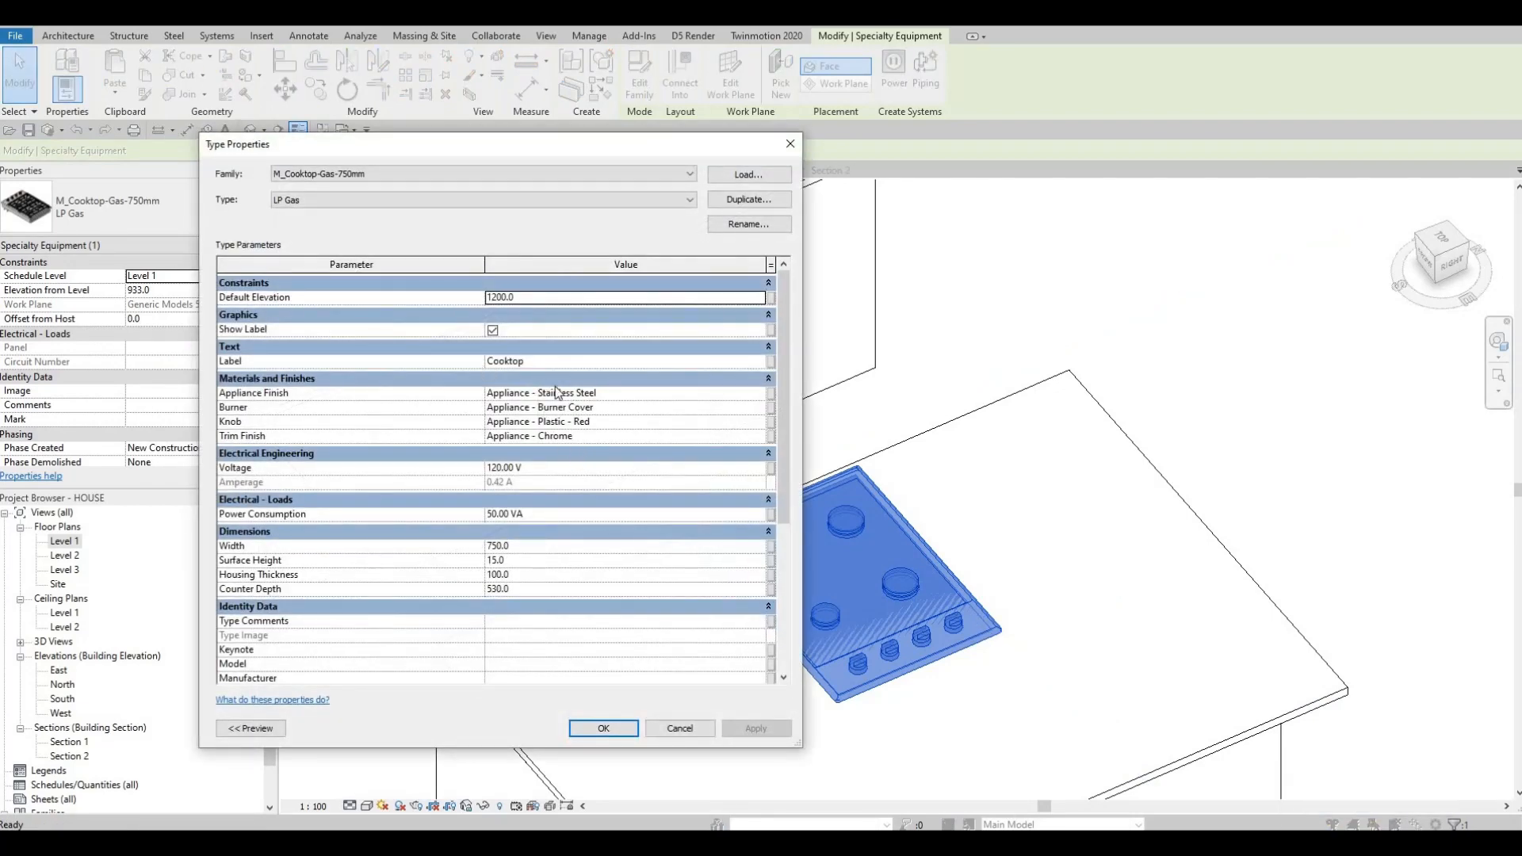
key(Escape)
key(Escape)
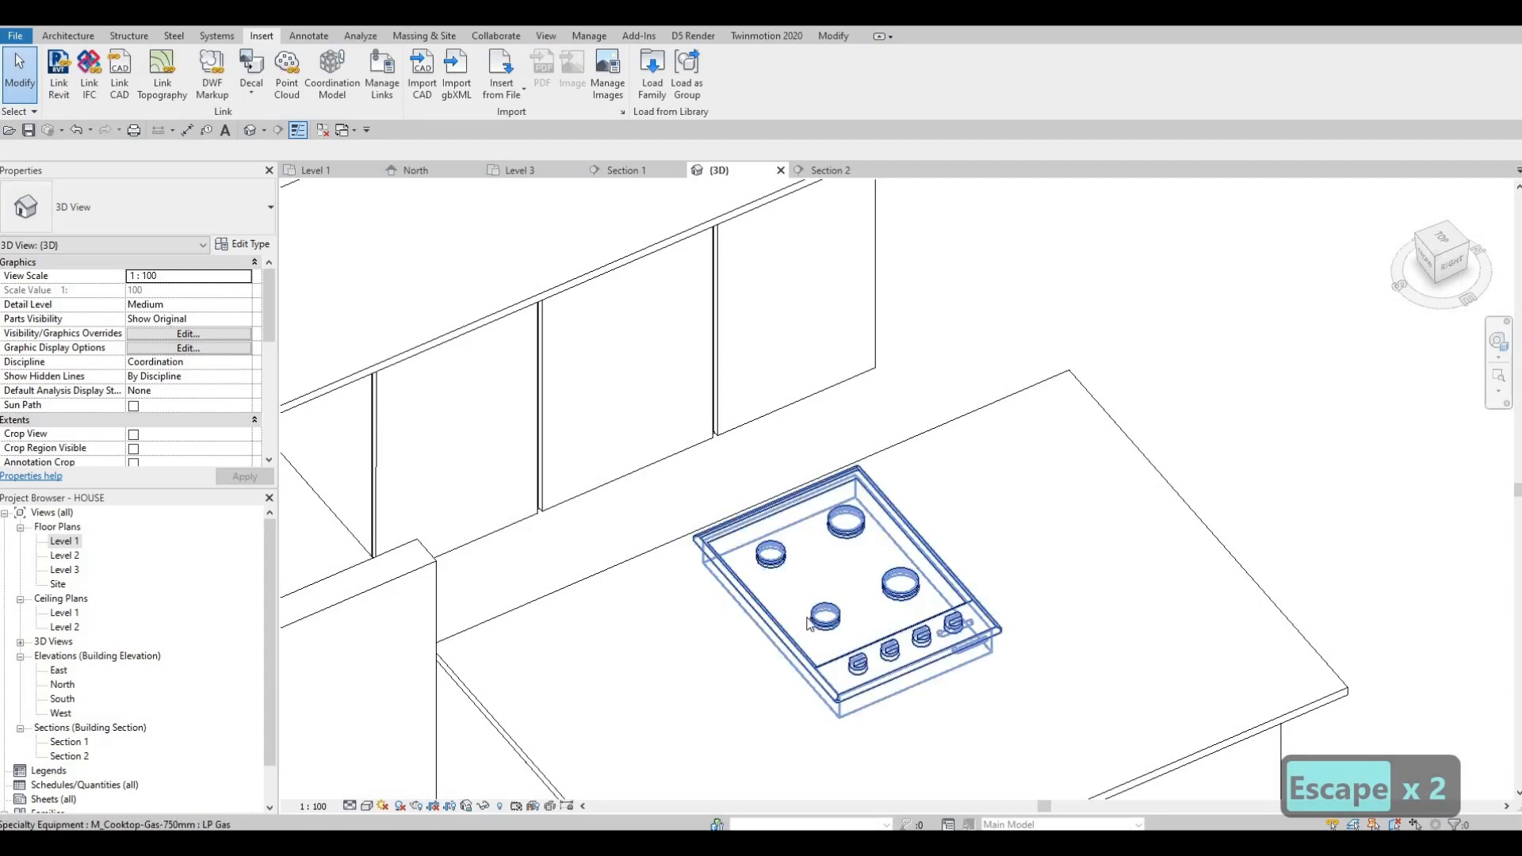
Inspect the cooktop's burner grate in the Family Editor and return to the project without saving the family
click(829, 630)
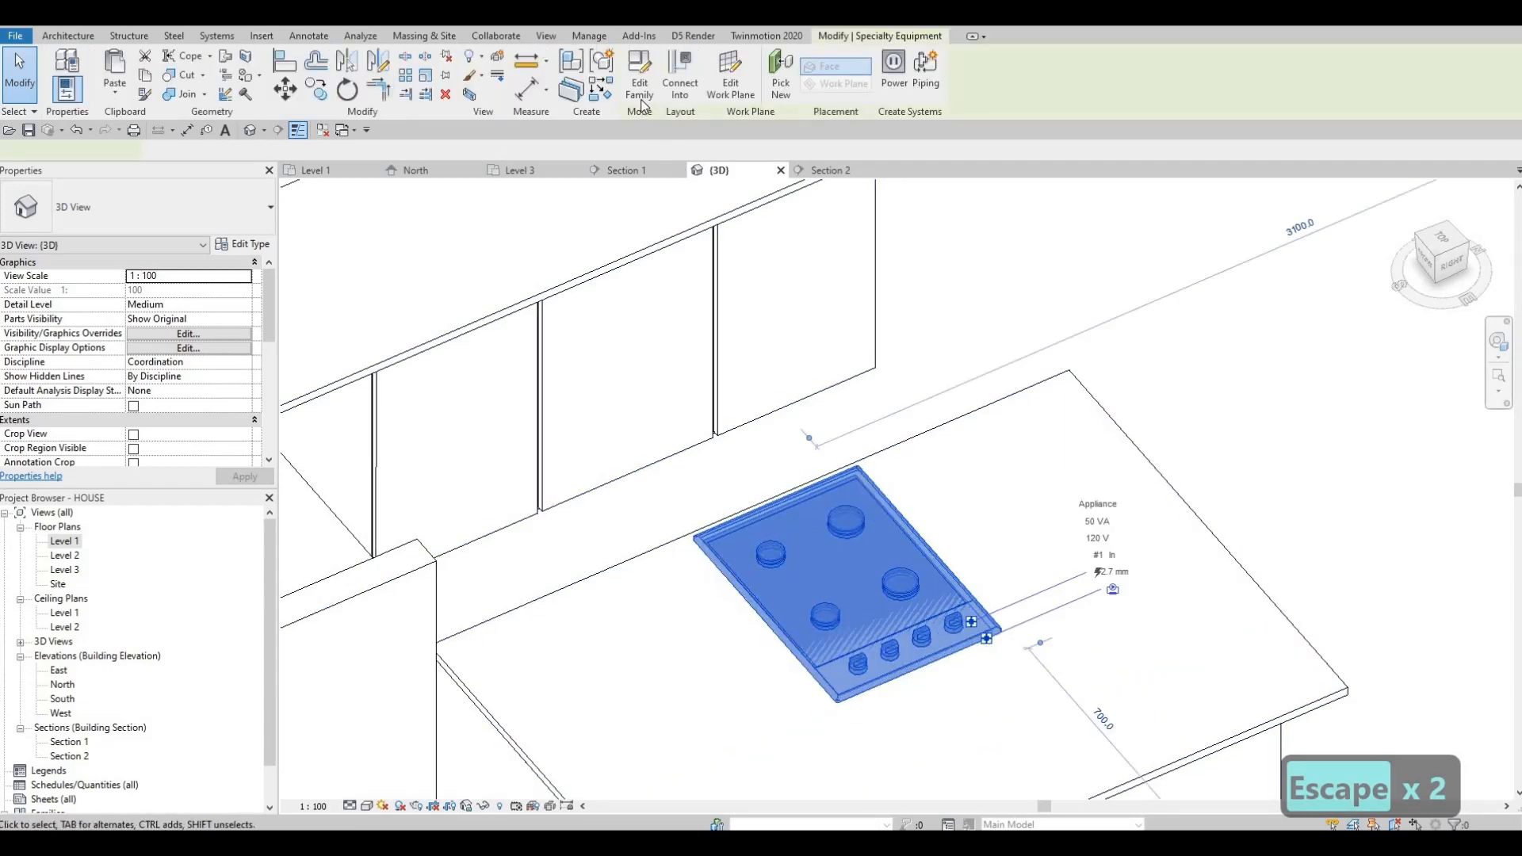
click(640, 89)
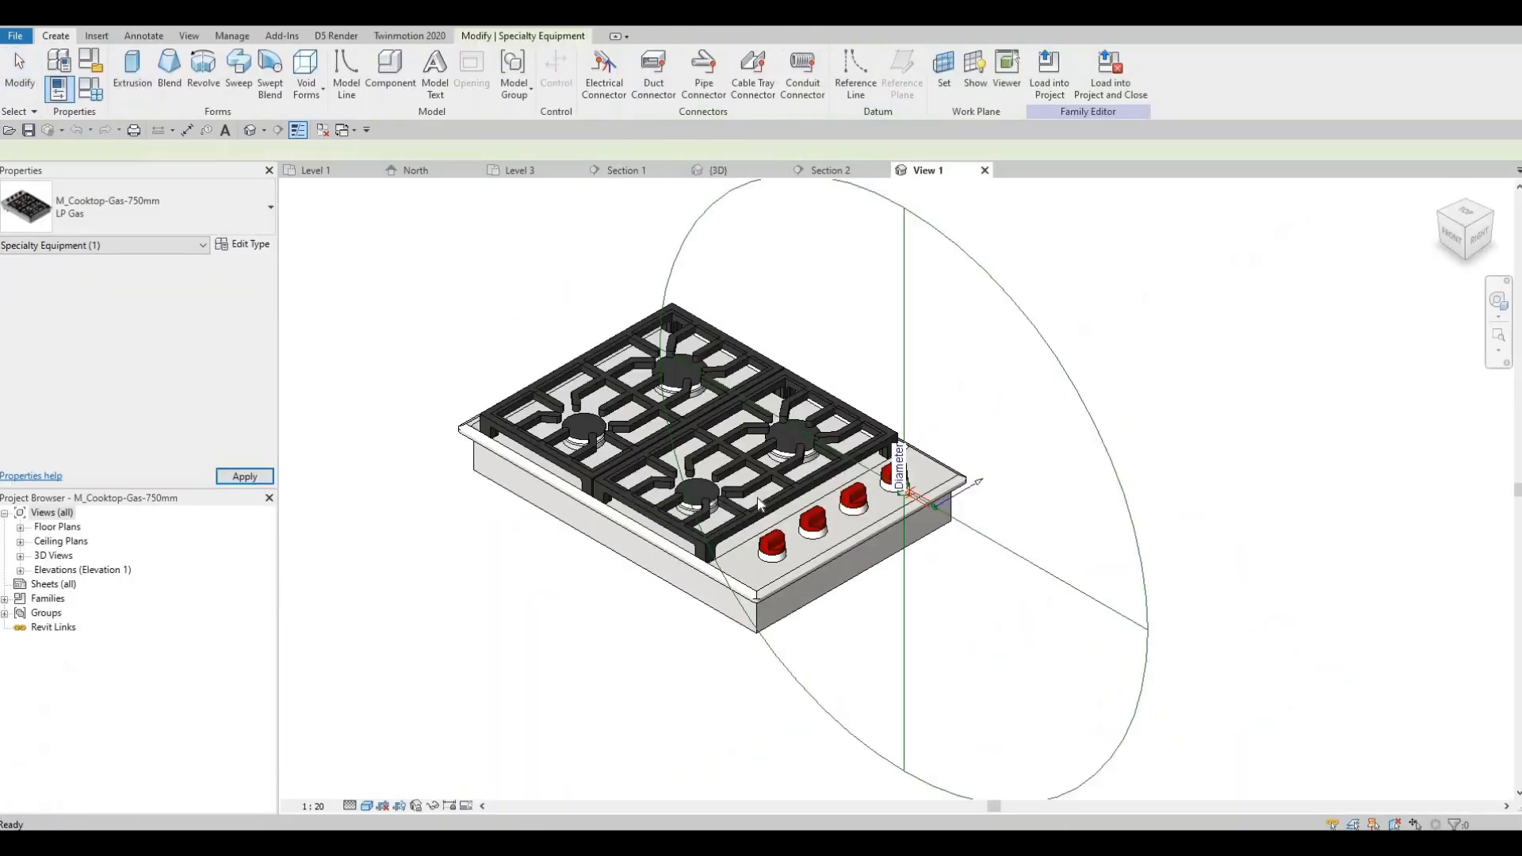
click(753, 492)
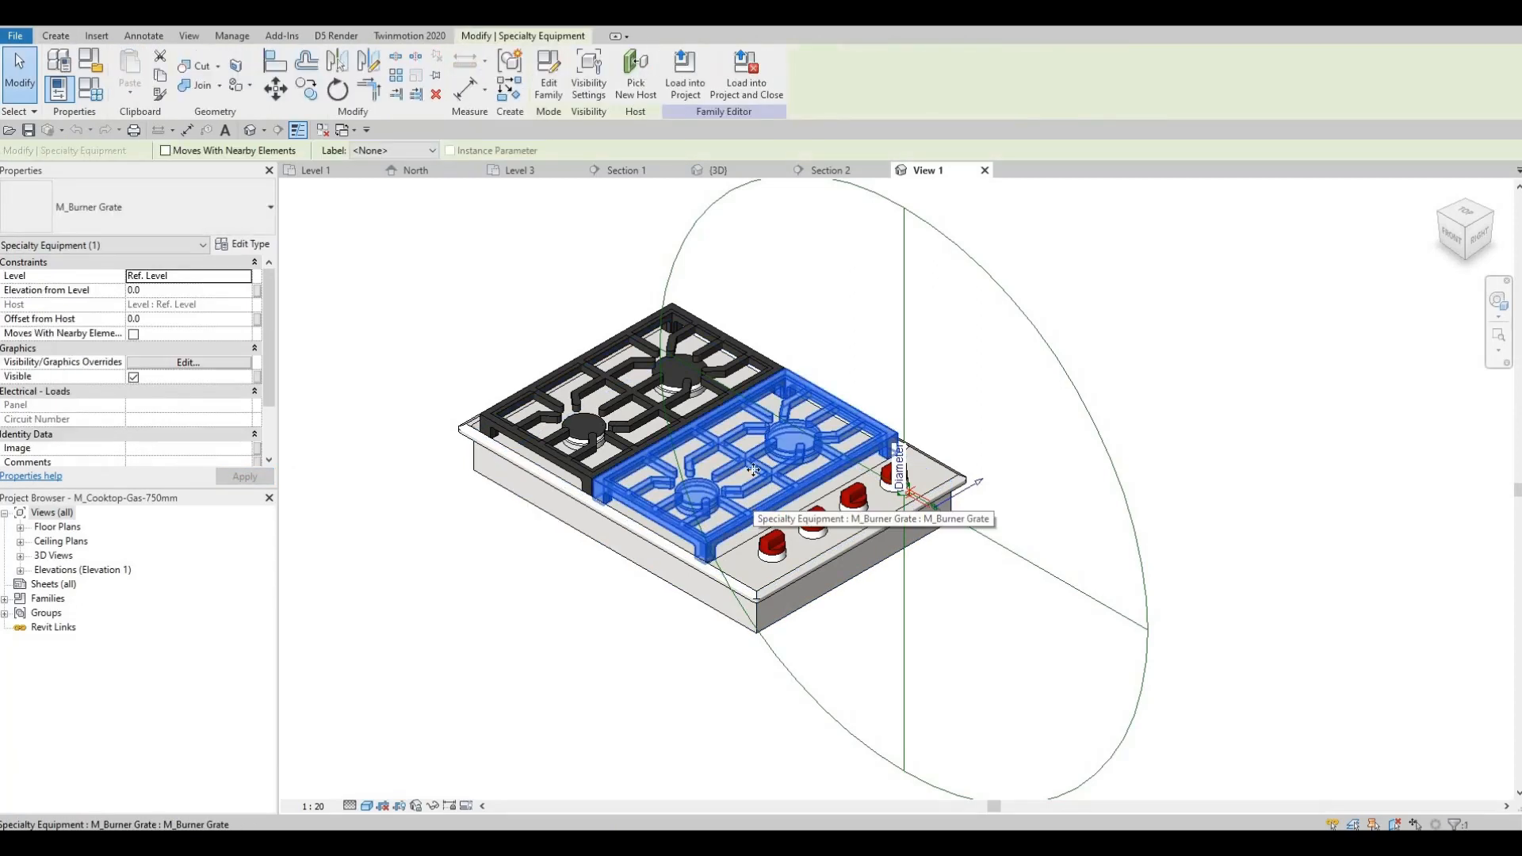
click(745, 83)
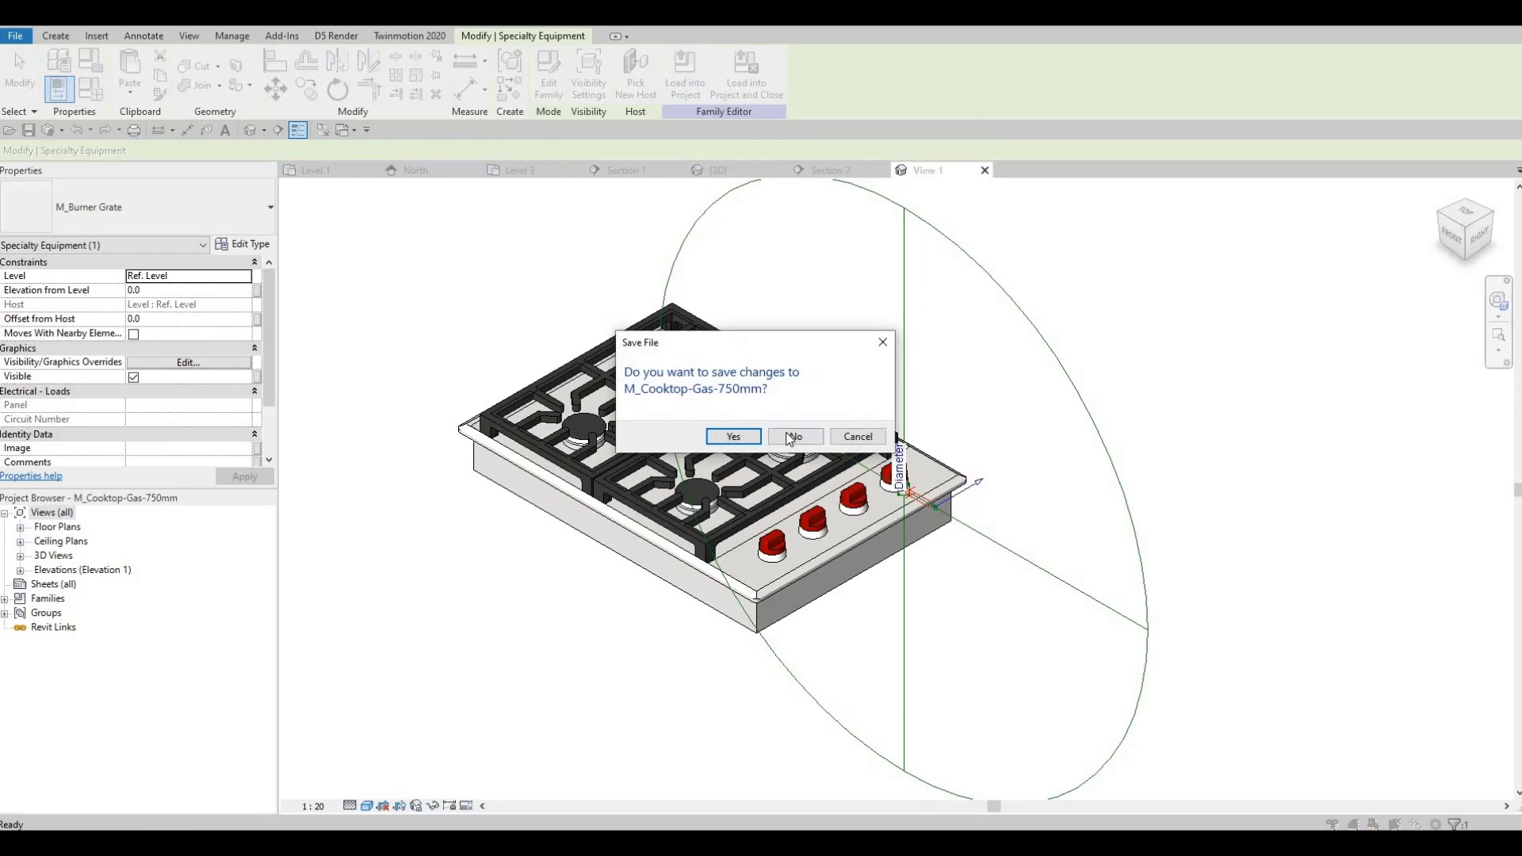
click(793, 437)
key(Escape)
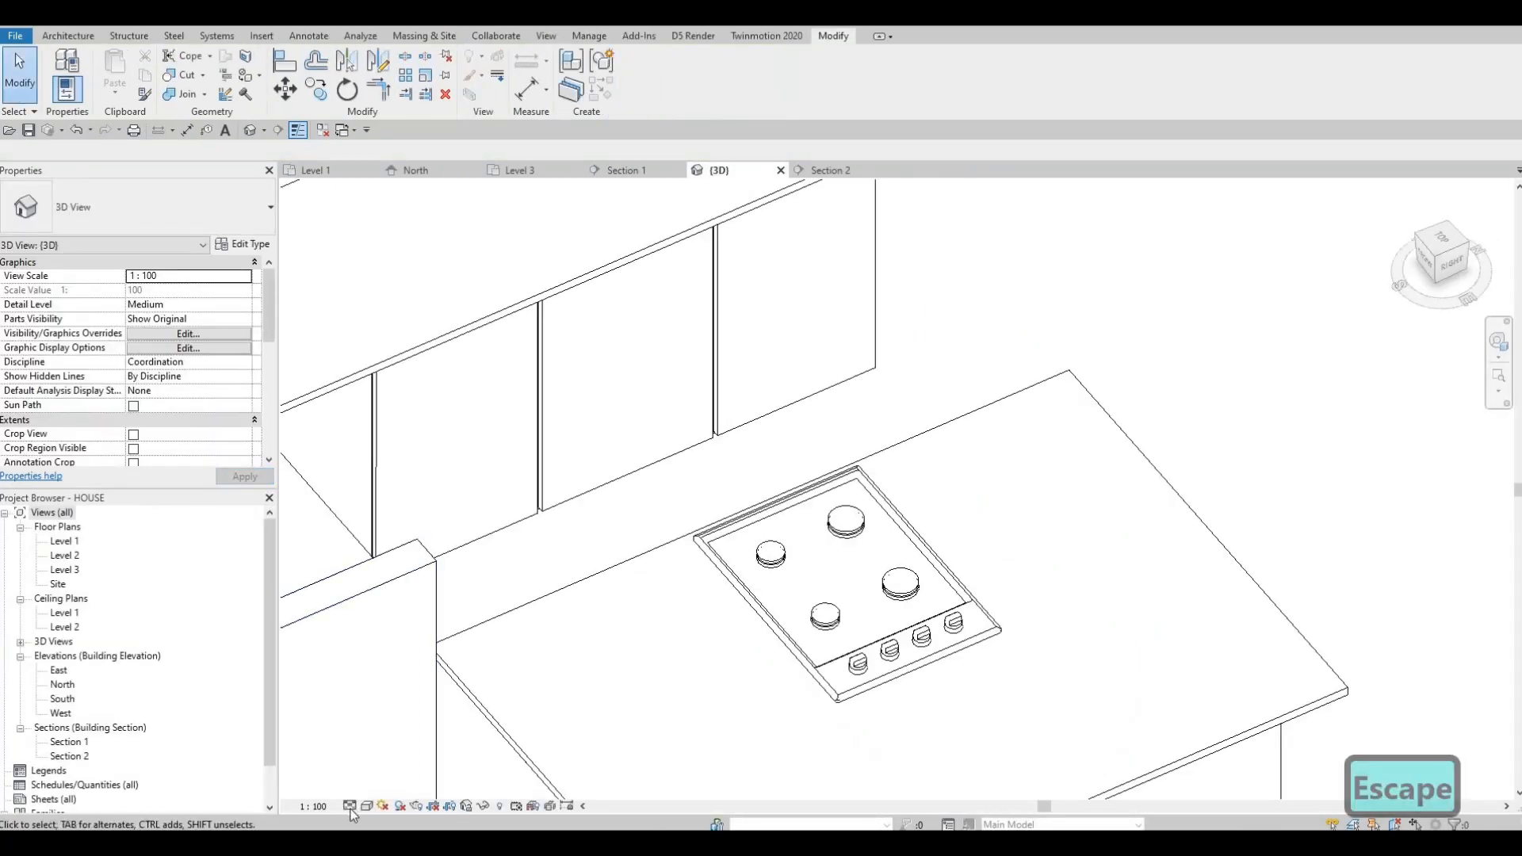
Set the 3D view's detail level to Fine and look closely at the cooktop
click(349, 805)
click(370, 788)
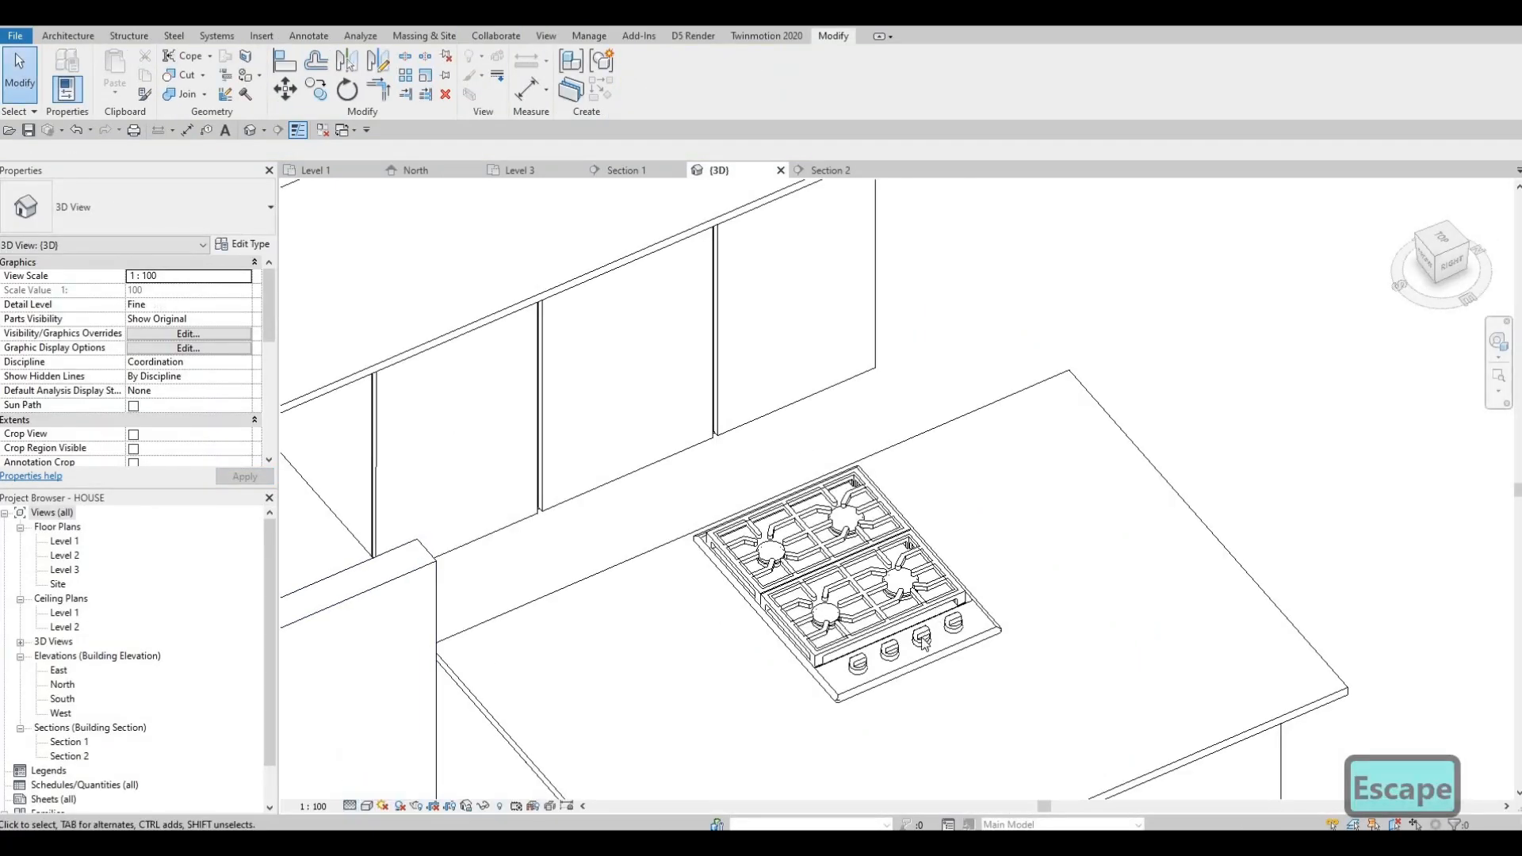
key(Escape)
scroll(825, 641, up, 3)
scroll(824, 641, up, 3)
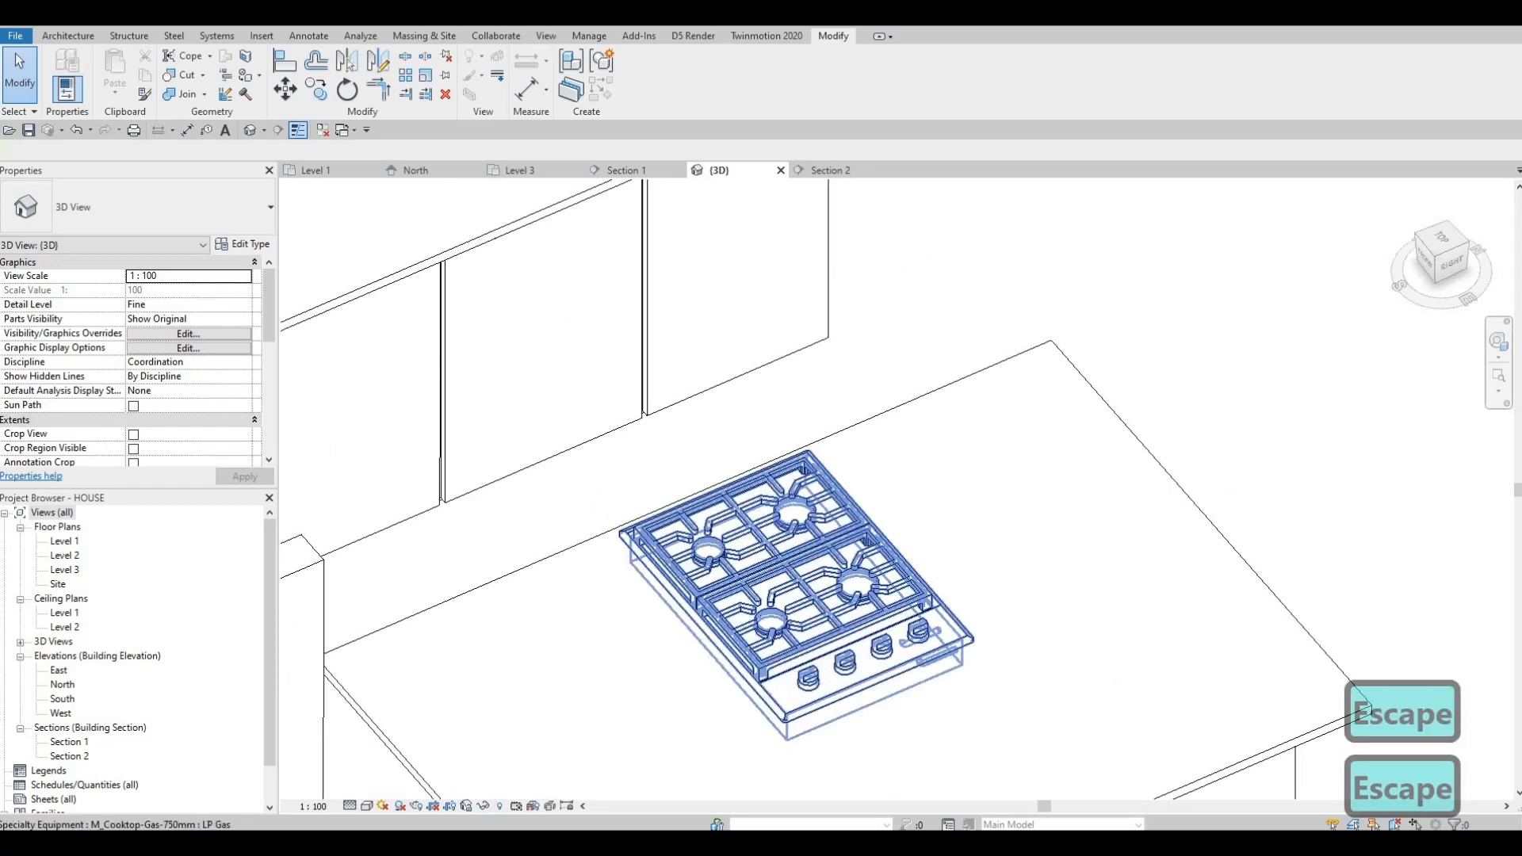
key(Escape)
In the Level 1 floor plan, turn off Show Label in the LP Gas cooktop's type properties
double_click(55, 542)
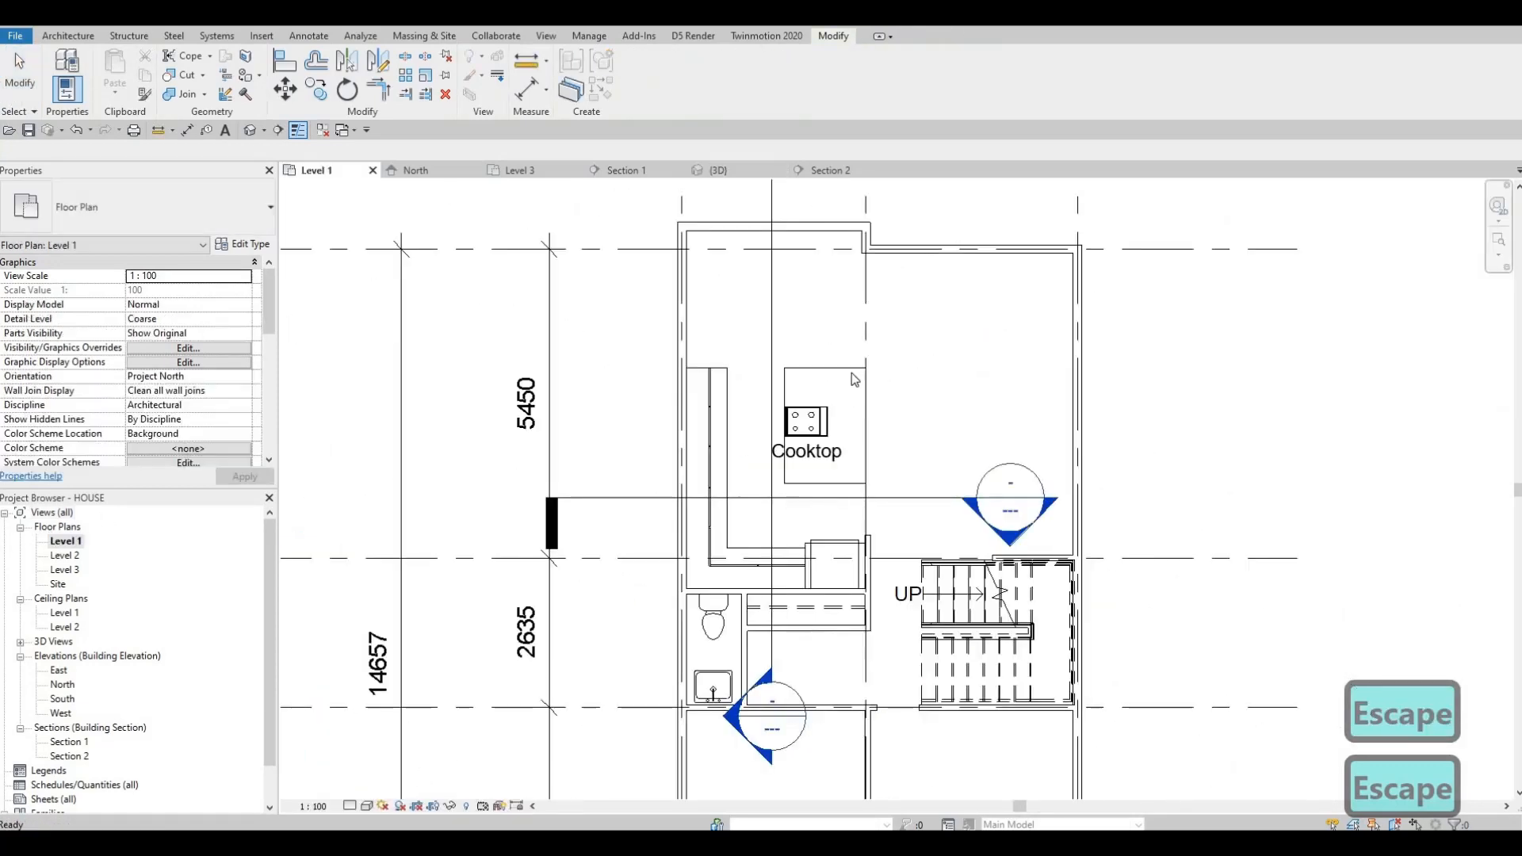
click(793, 436)
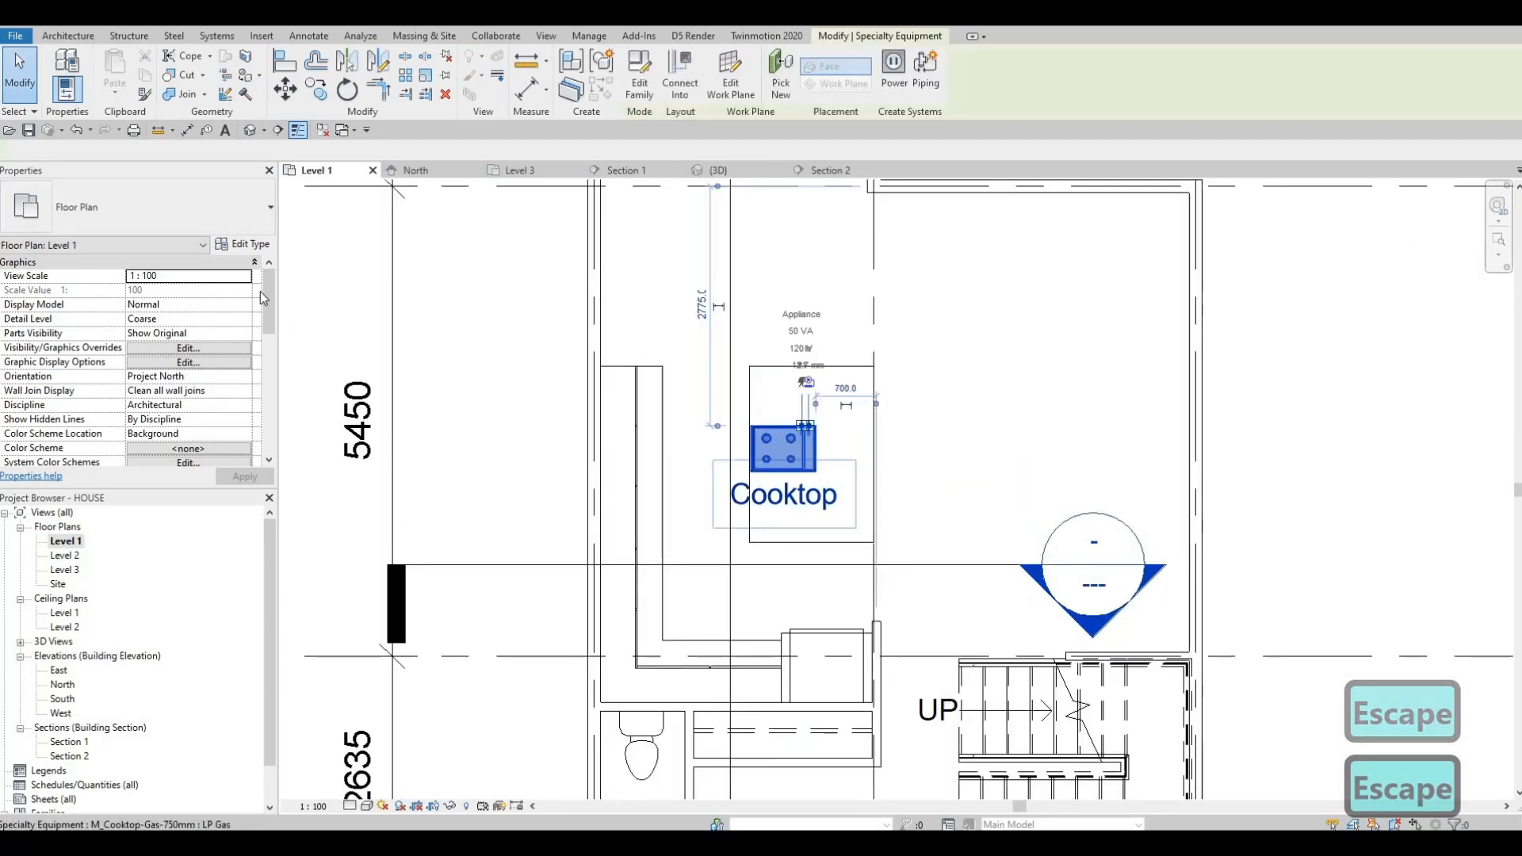
click(243, 244)
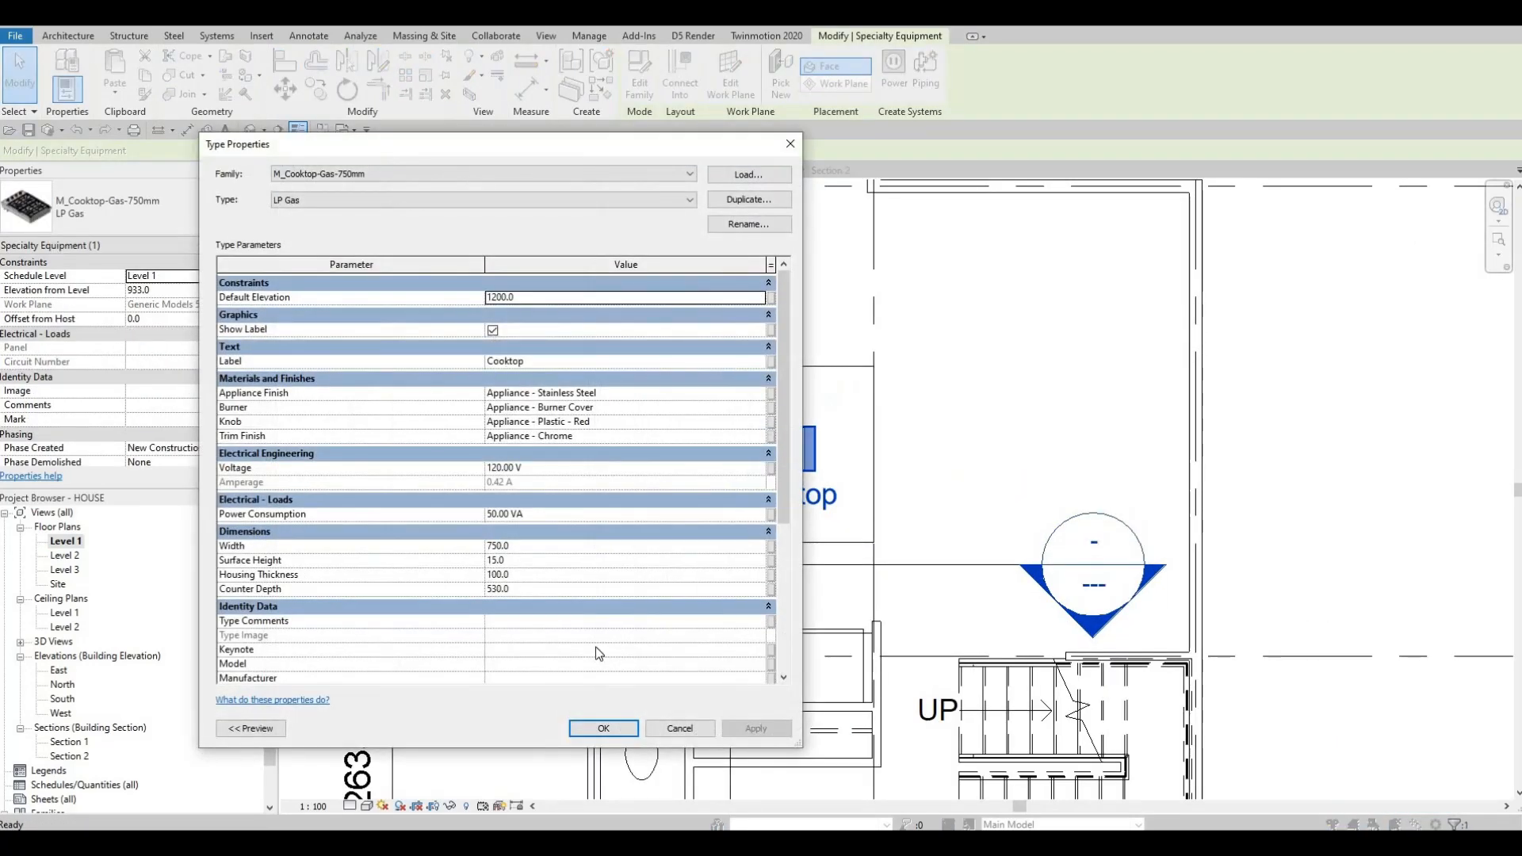
click(492, 331)
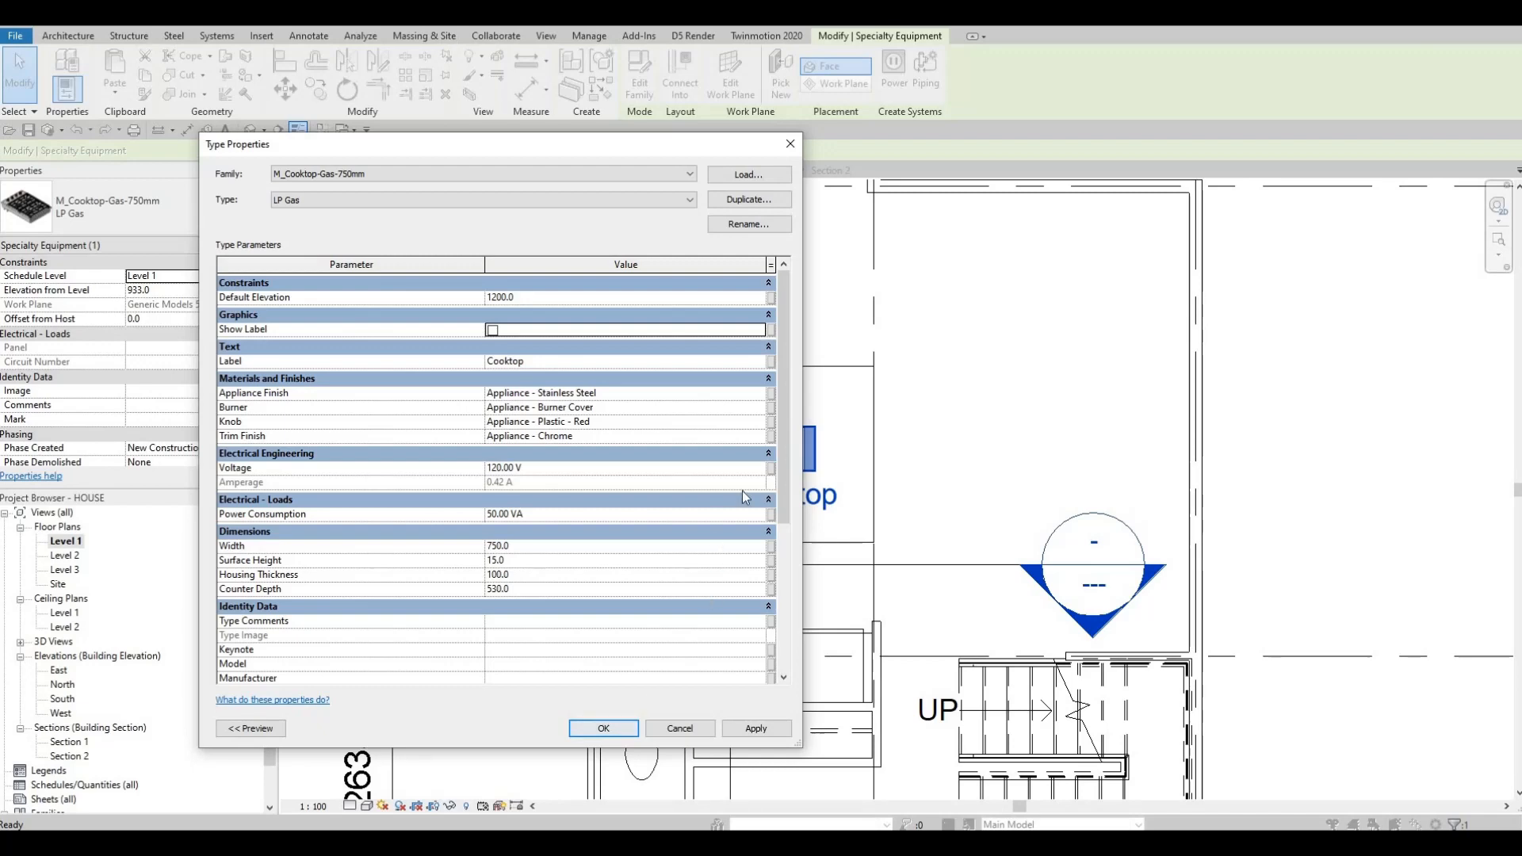
key(Return)
key(Escape)
Rotate the cooktop 90° clockwise on the island so its knobs face the stair side of the plan
click(773, 460)
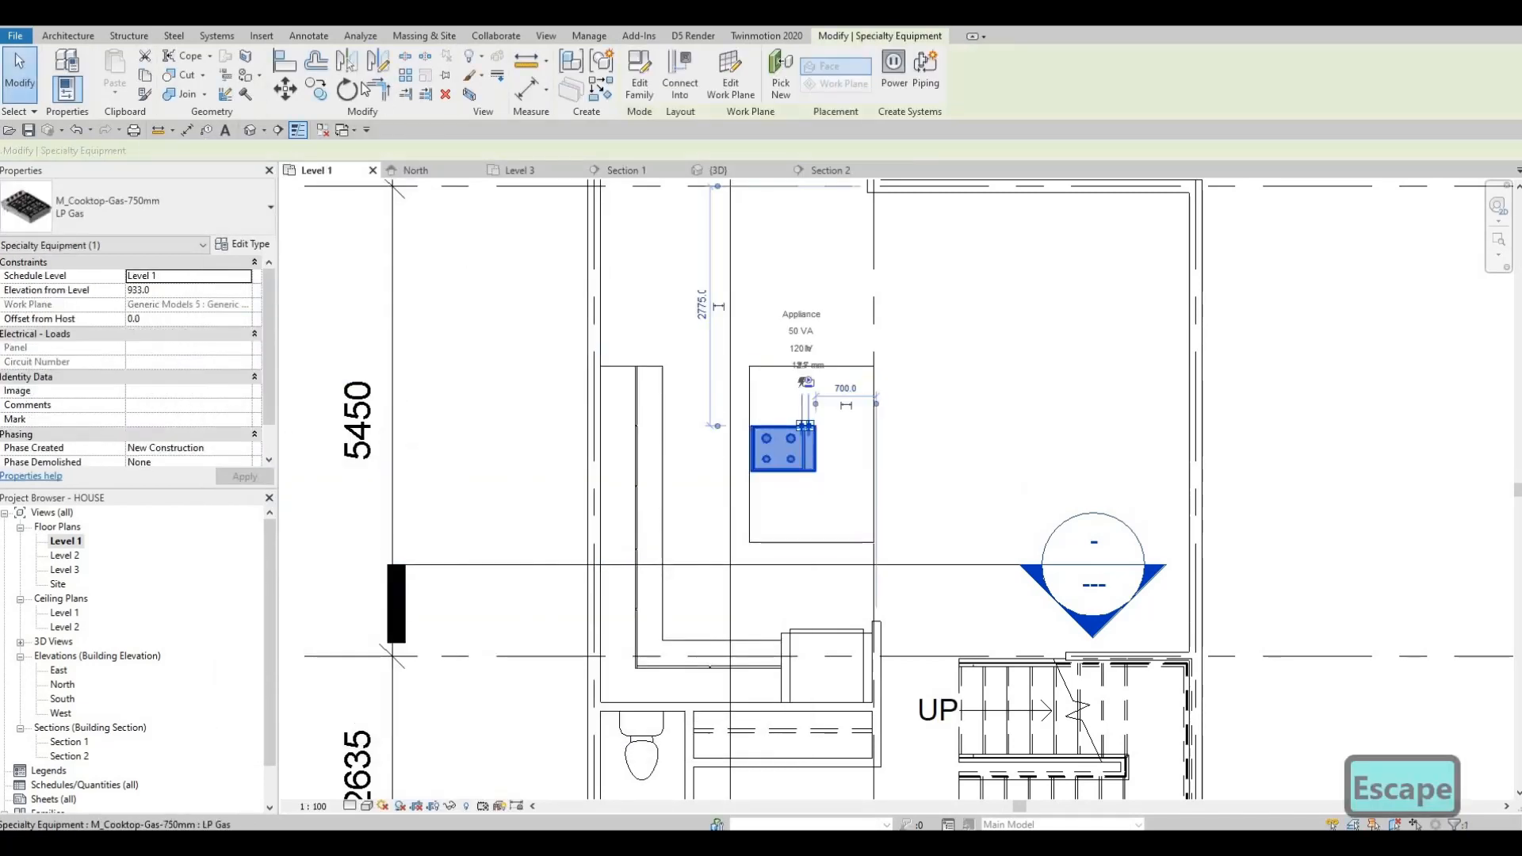
click(606, 448)
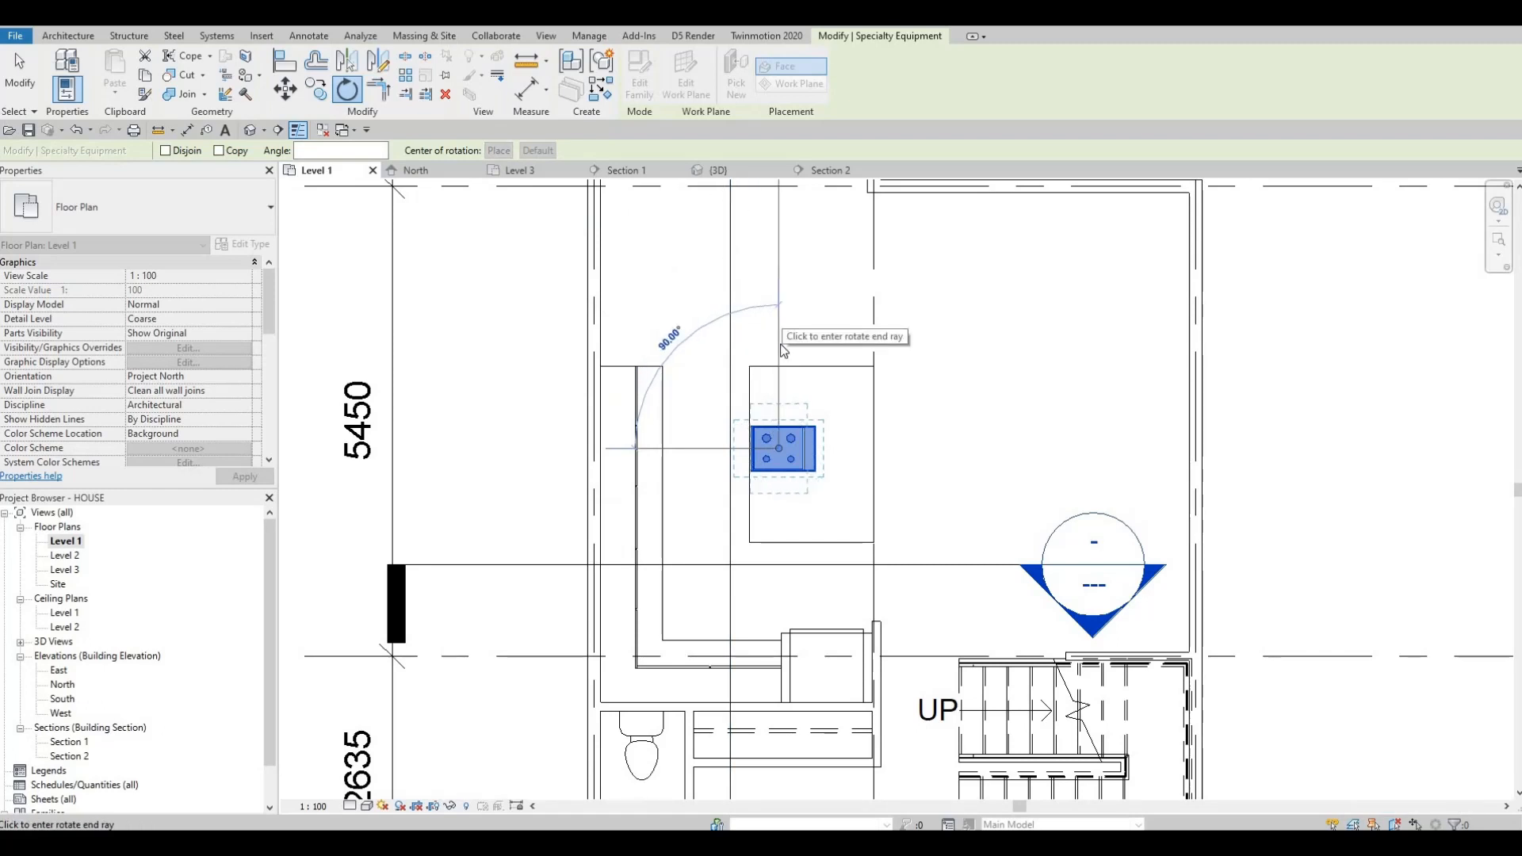
click(784, 316)
key(Escape)
key(Escape)
Nudge the cooktop two increments up and three to the right on the island in plan
click(794, 434)
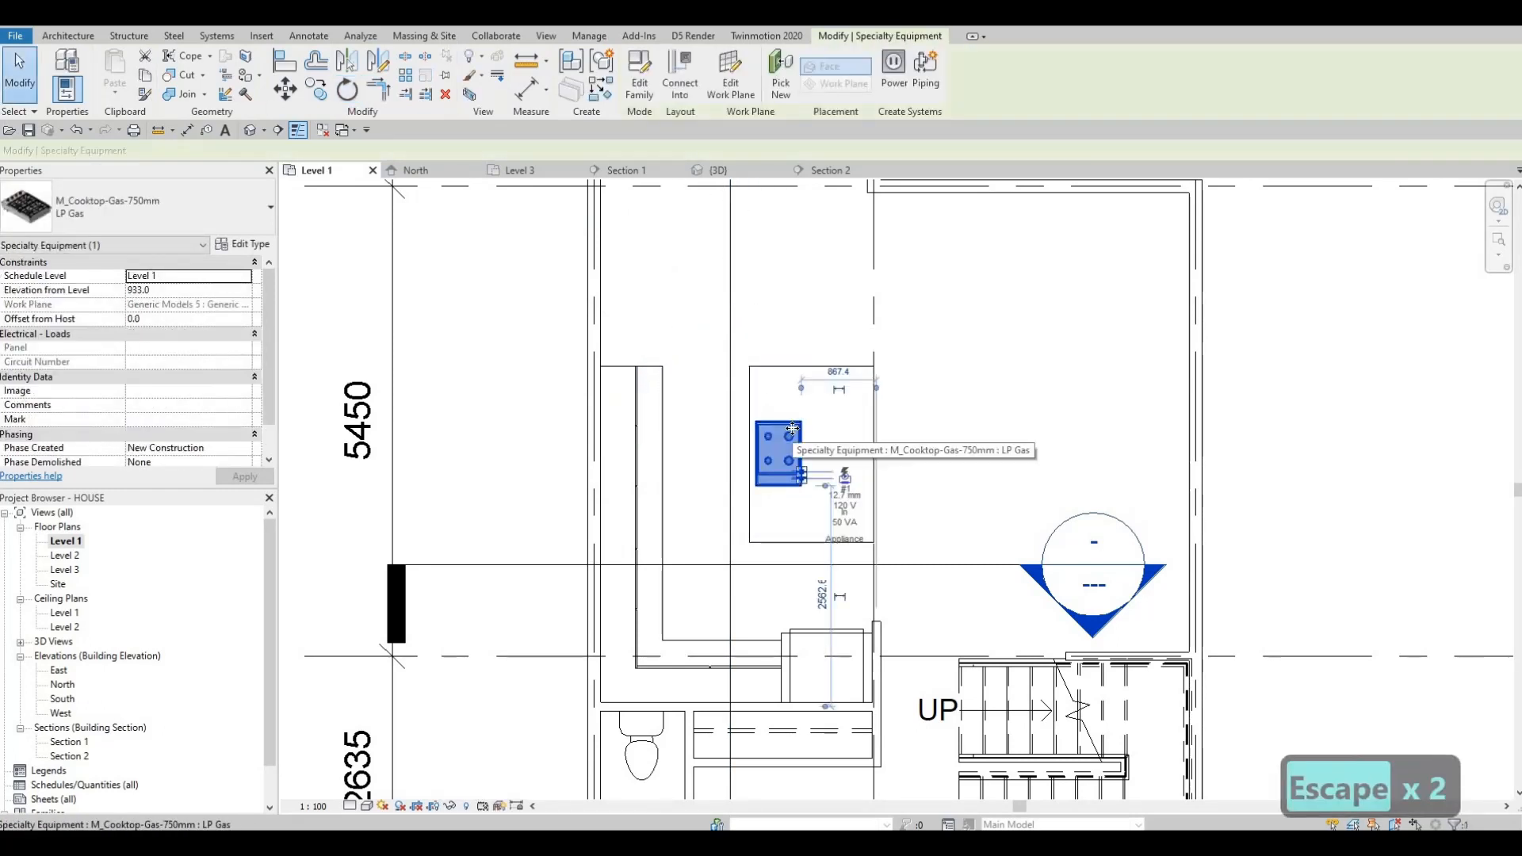
key(Up)
key(Up)
key(Up)
key(Right)
key(Right)
key(Right)
key(Down)
key(Escape)
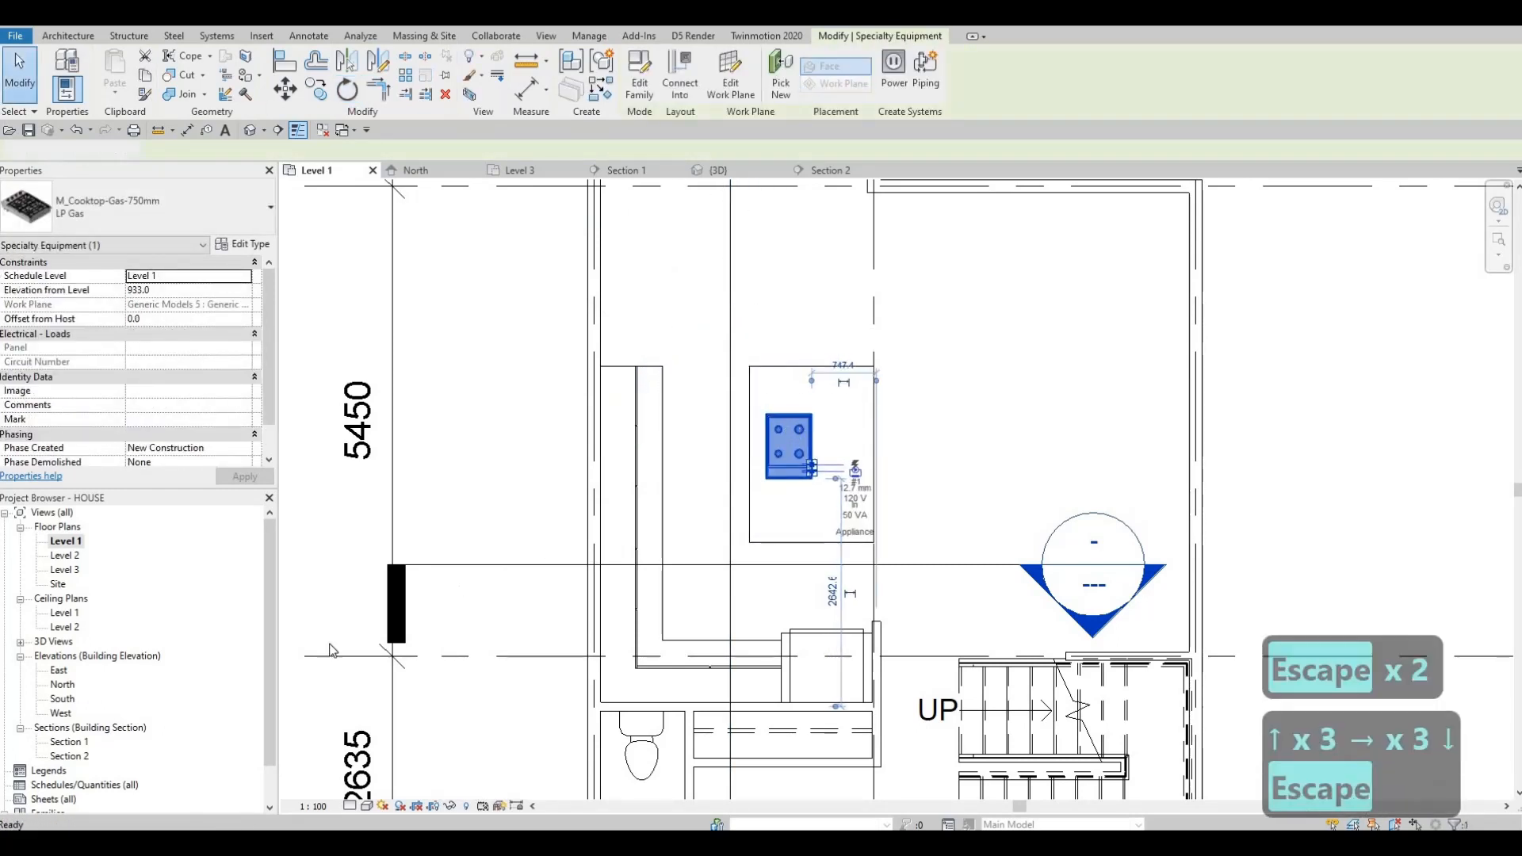
Check the rotated cooktop's position on the island in the 3D view at Fine detail level
click(708, 172)
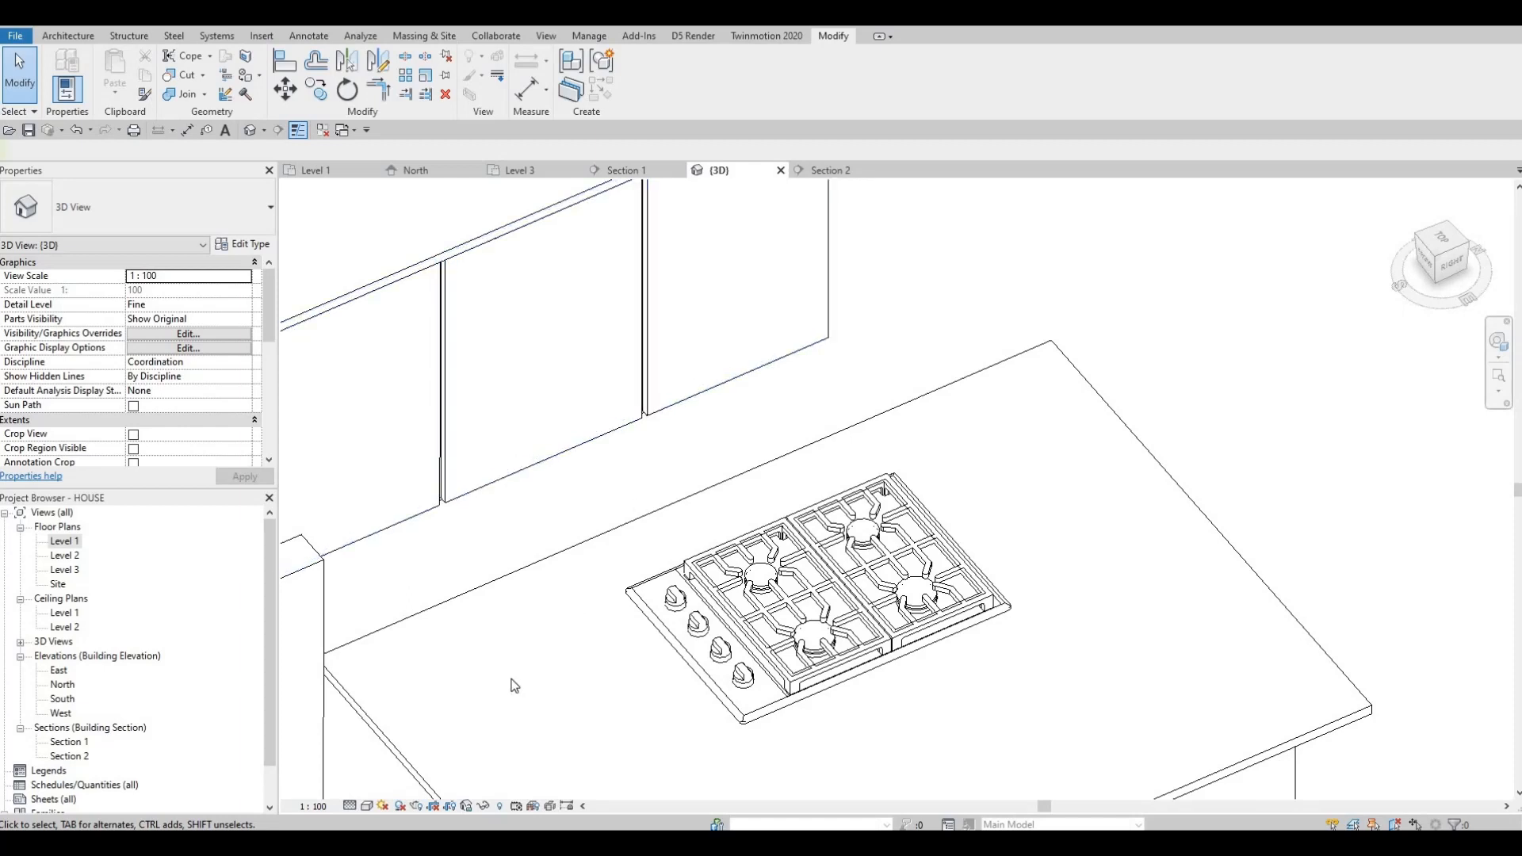
click(350, 804)
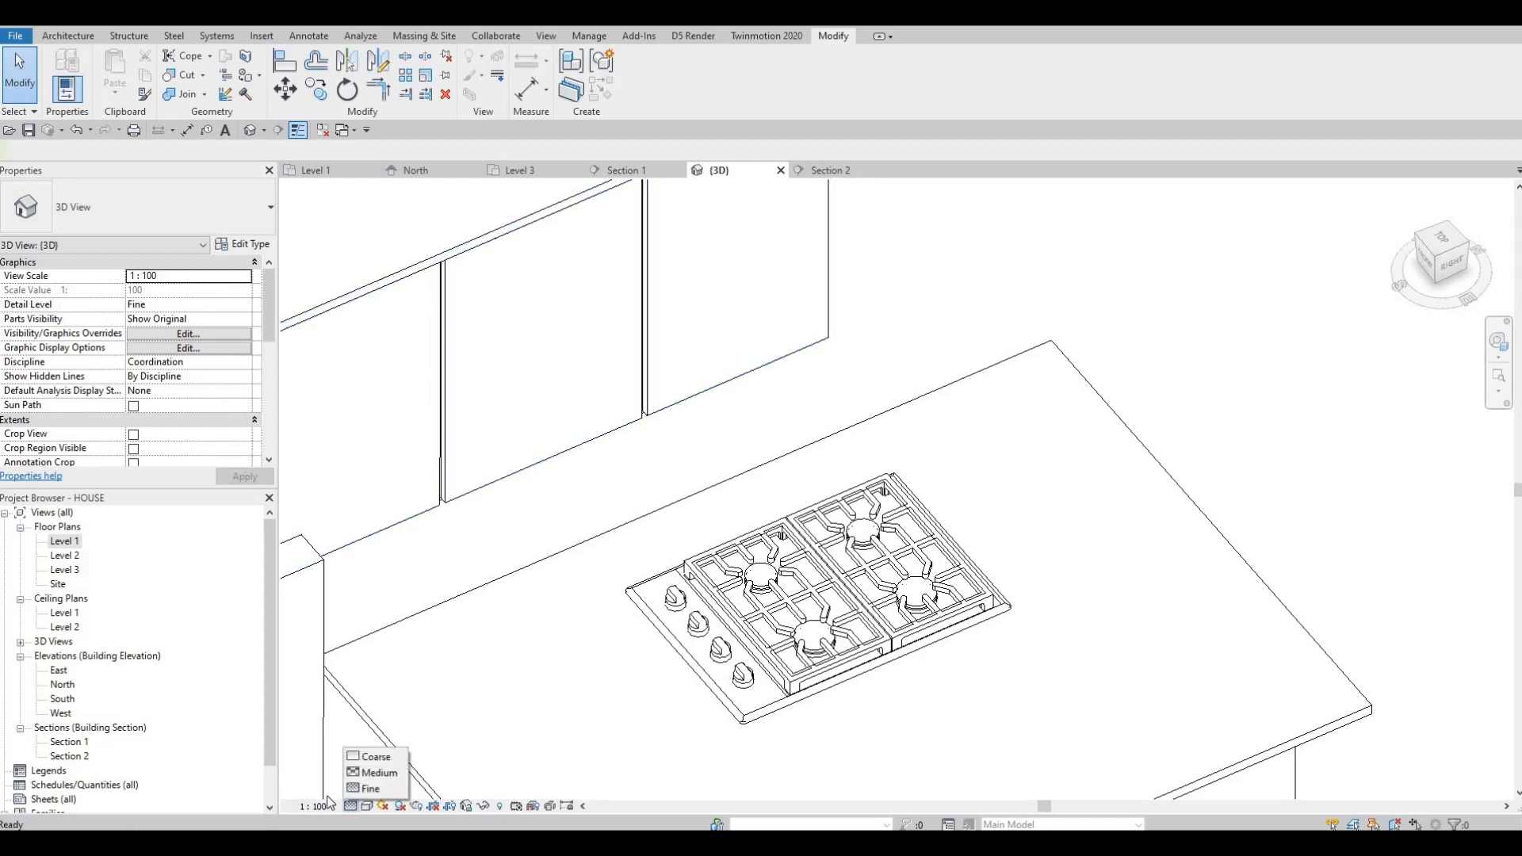
click(368, 789)
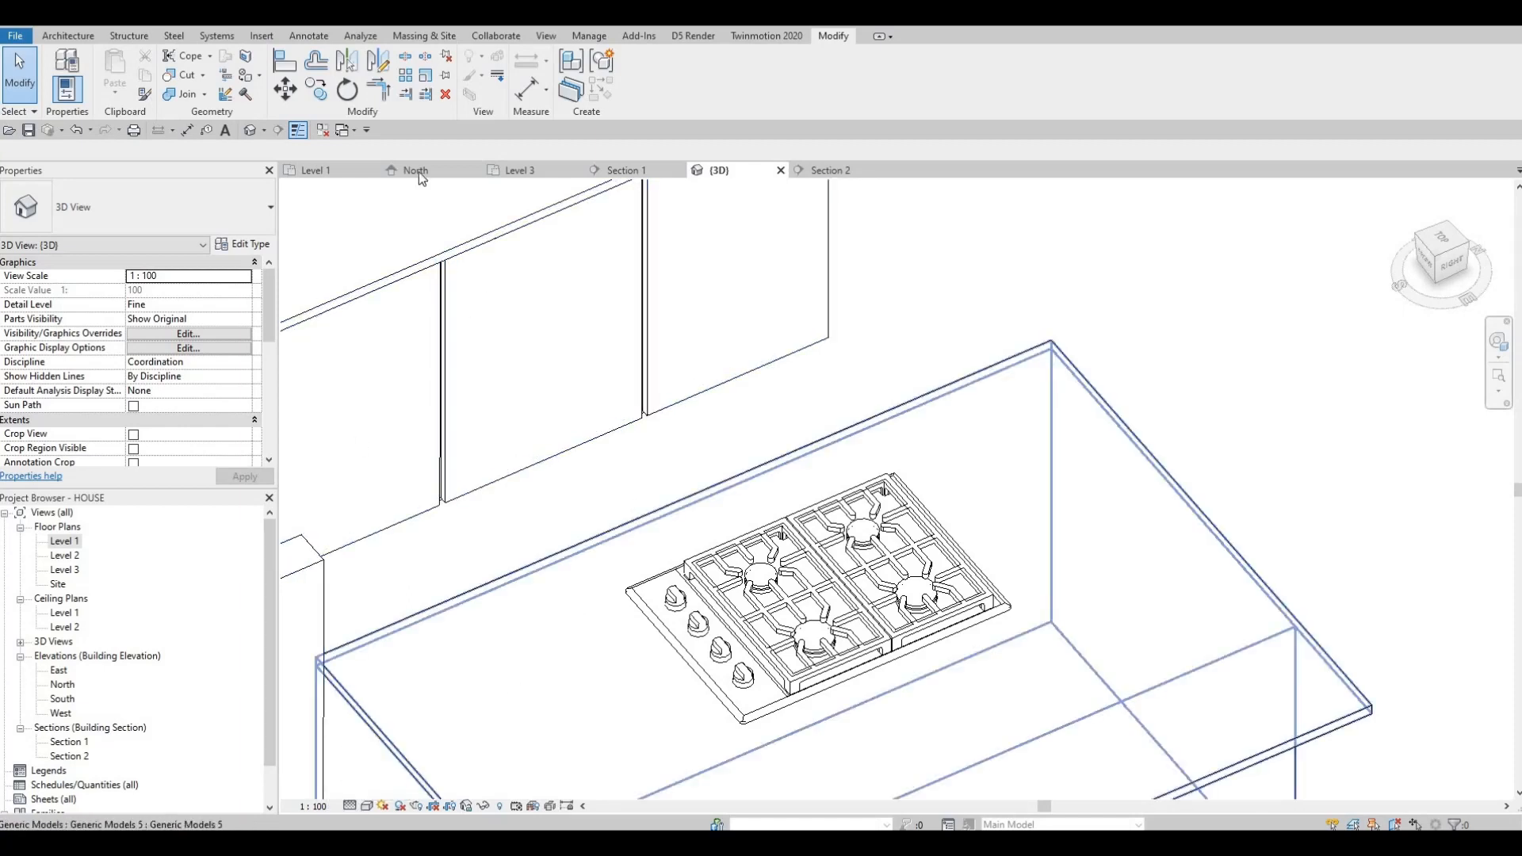
scroll(528, 389, down, 3)
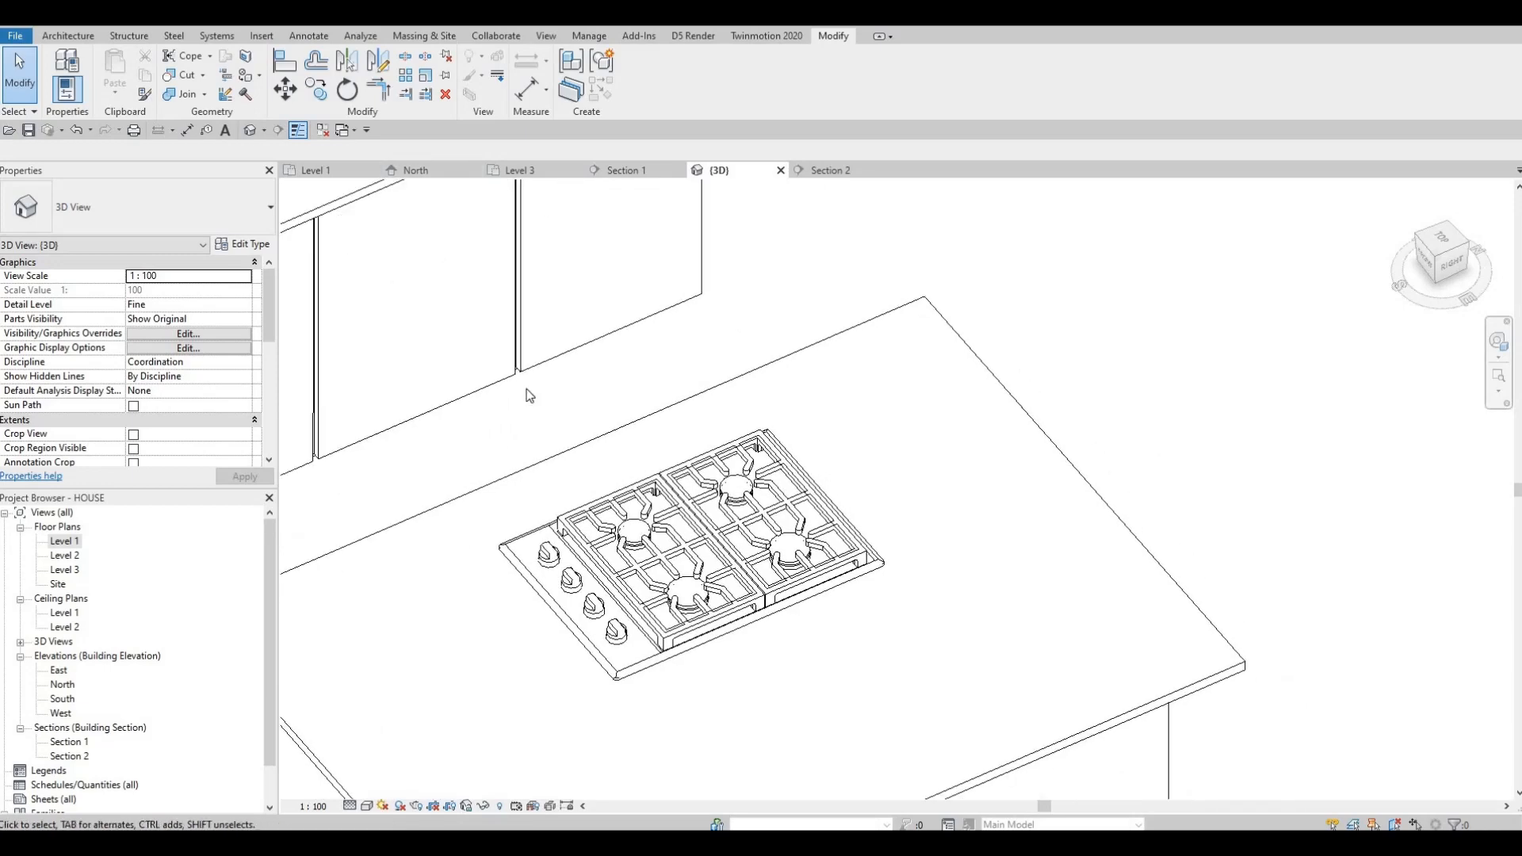
middle_drag(604, 499, 673, 517)
middle_drag(780, 484, 765, 545)
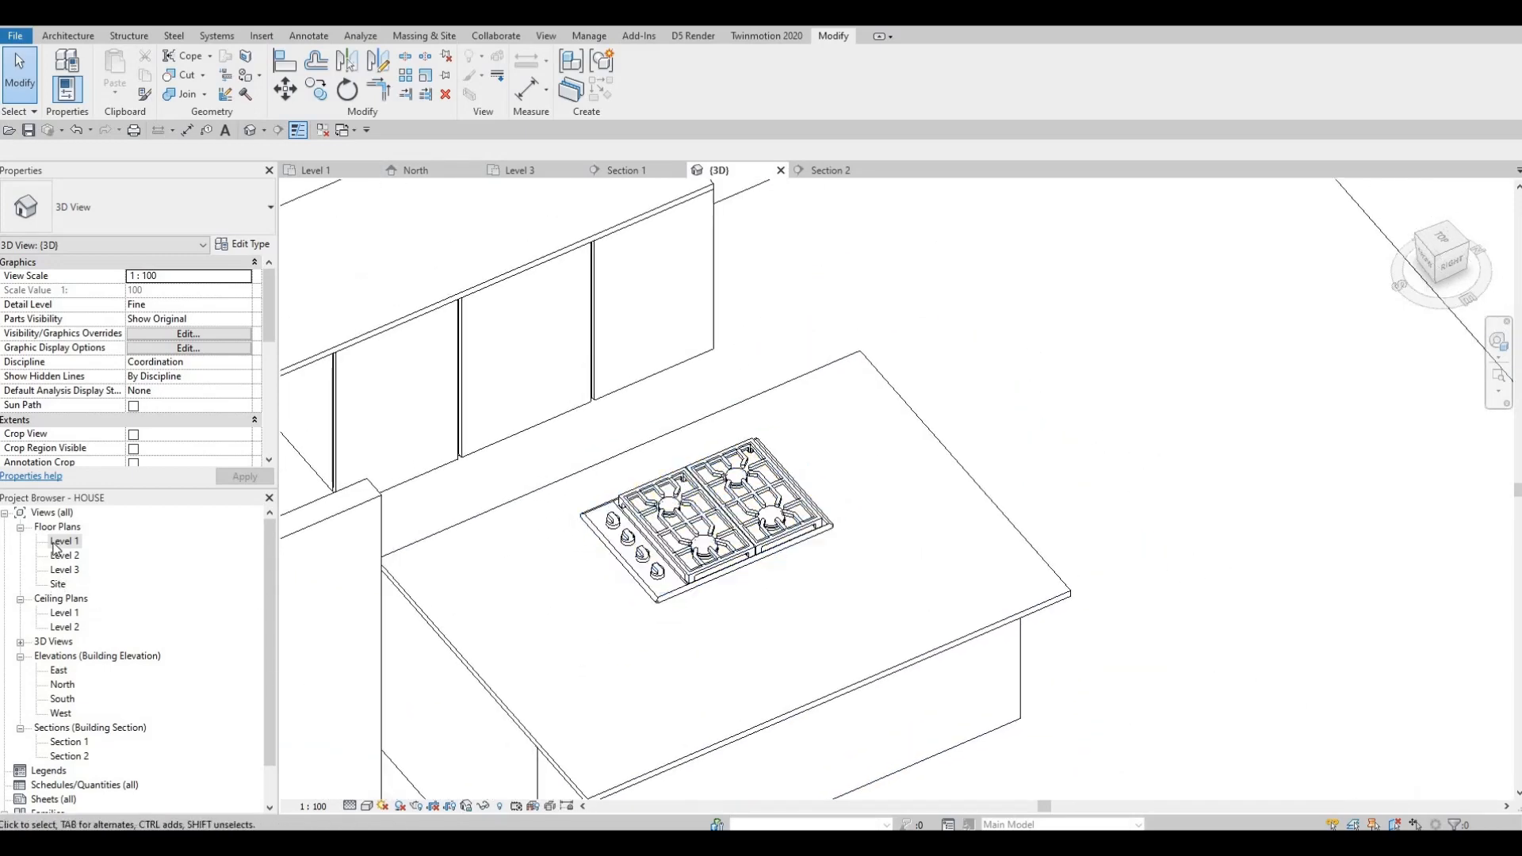
In the Level 1 floor plan, nudge the cooktop three increments left and one down on the island
double_click(106, 546)
click(786, 455)
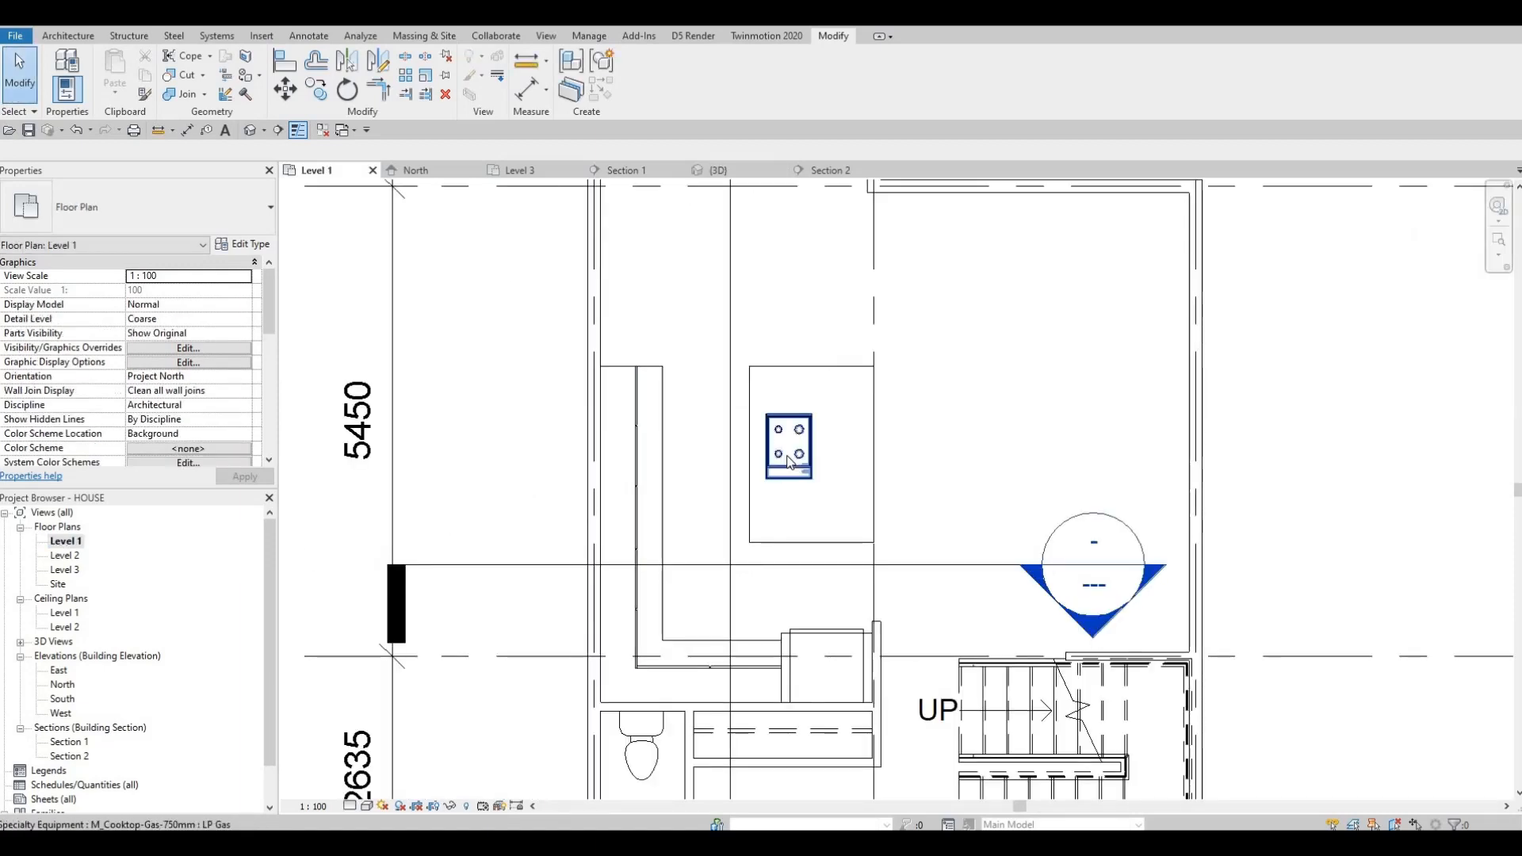
key(Left)
key(Left)
key(Left)
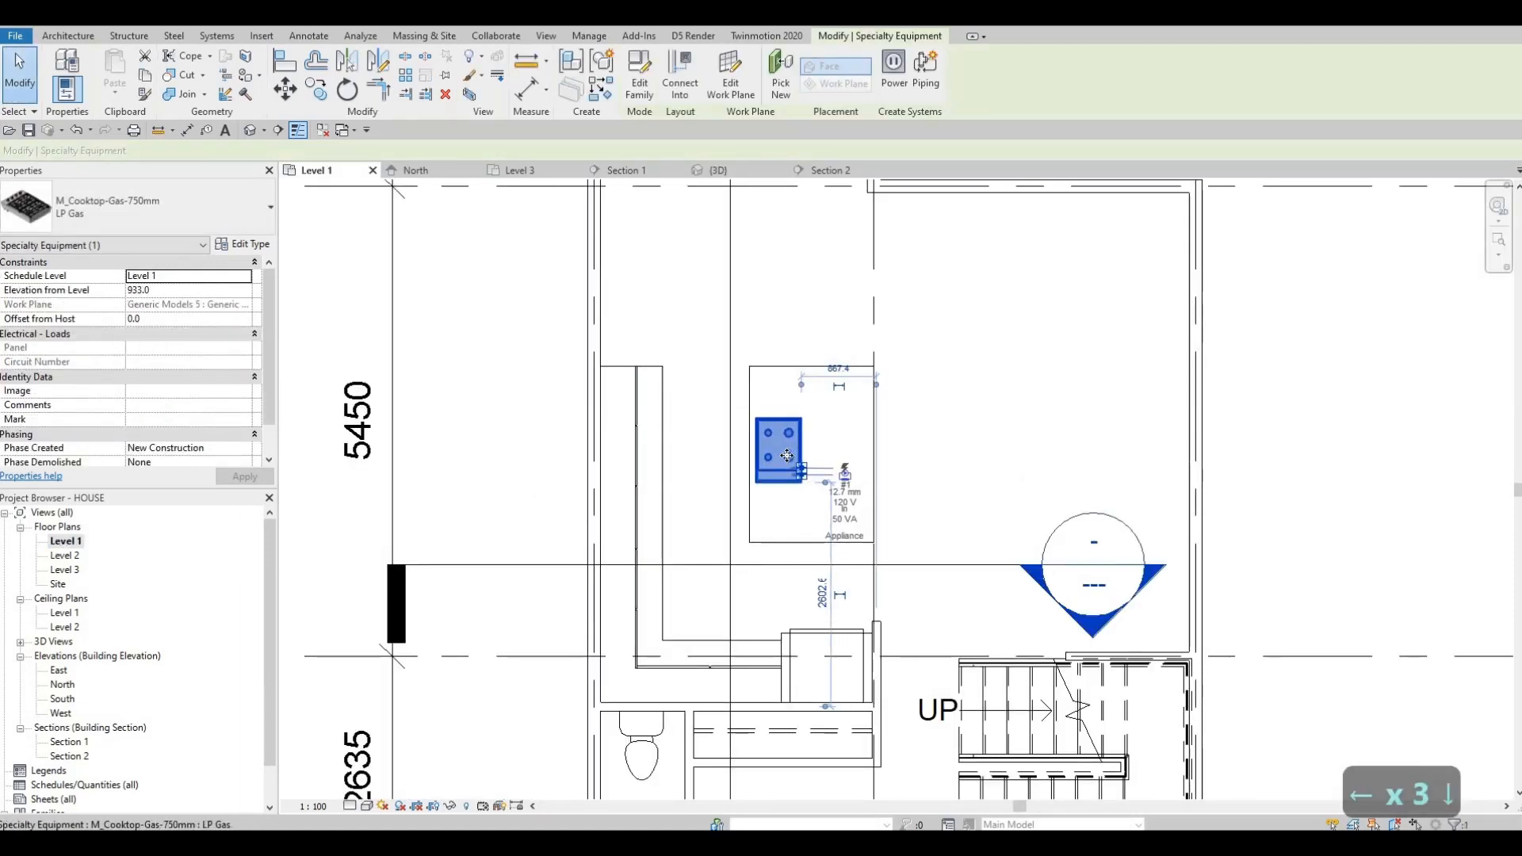
key(Down)
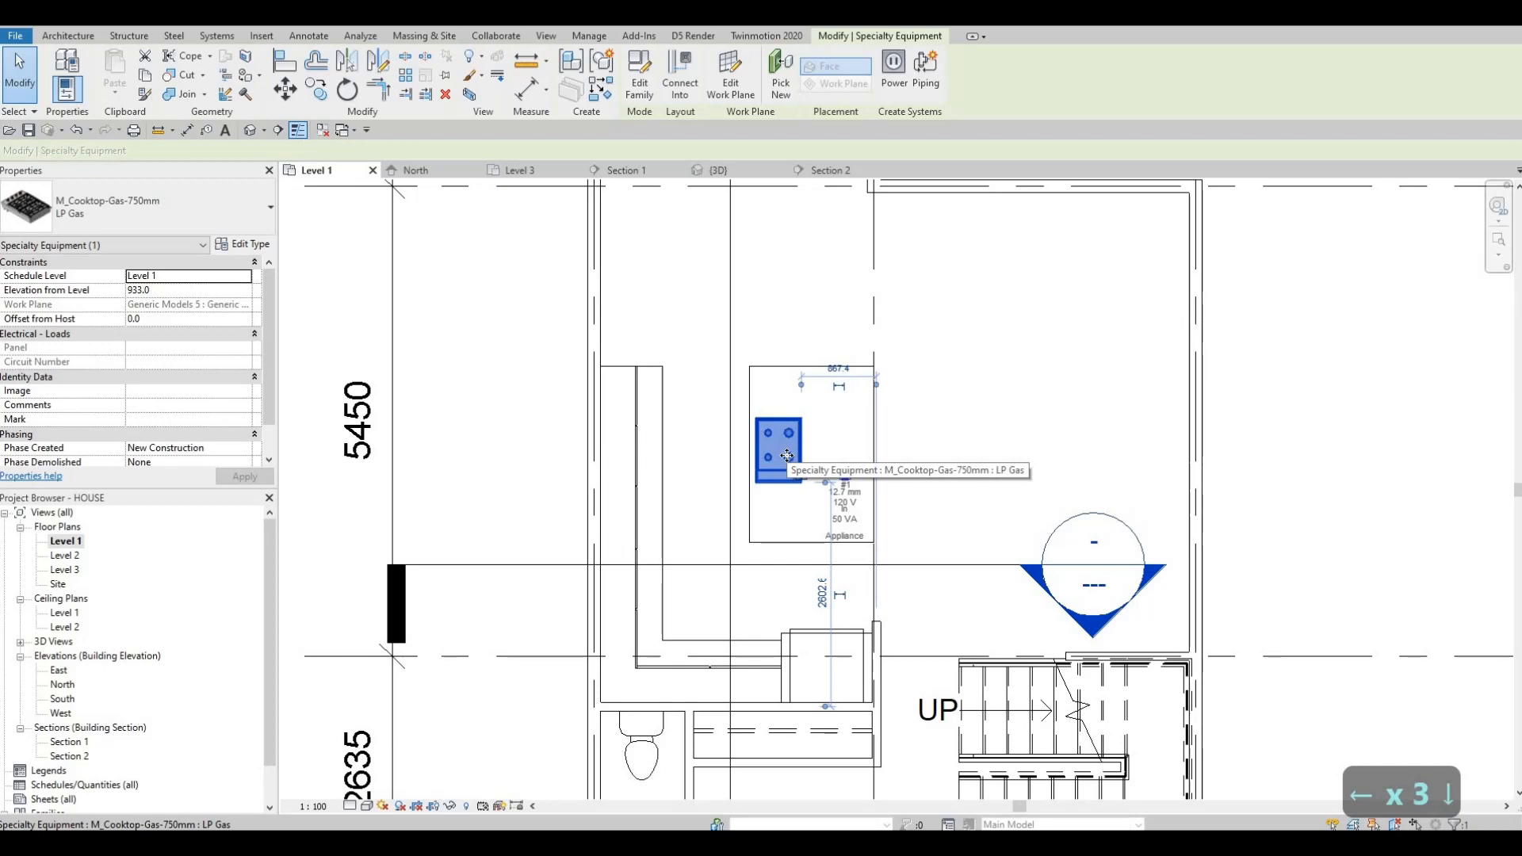
key(Escape)
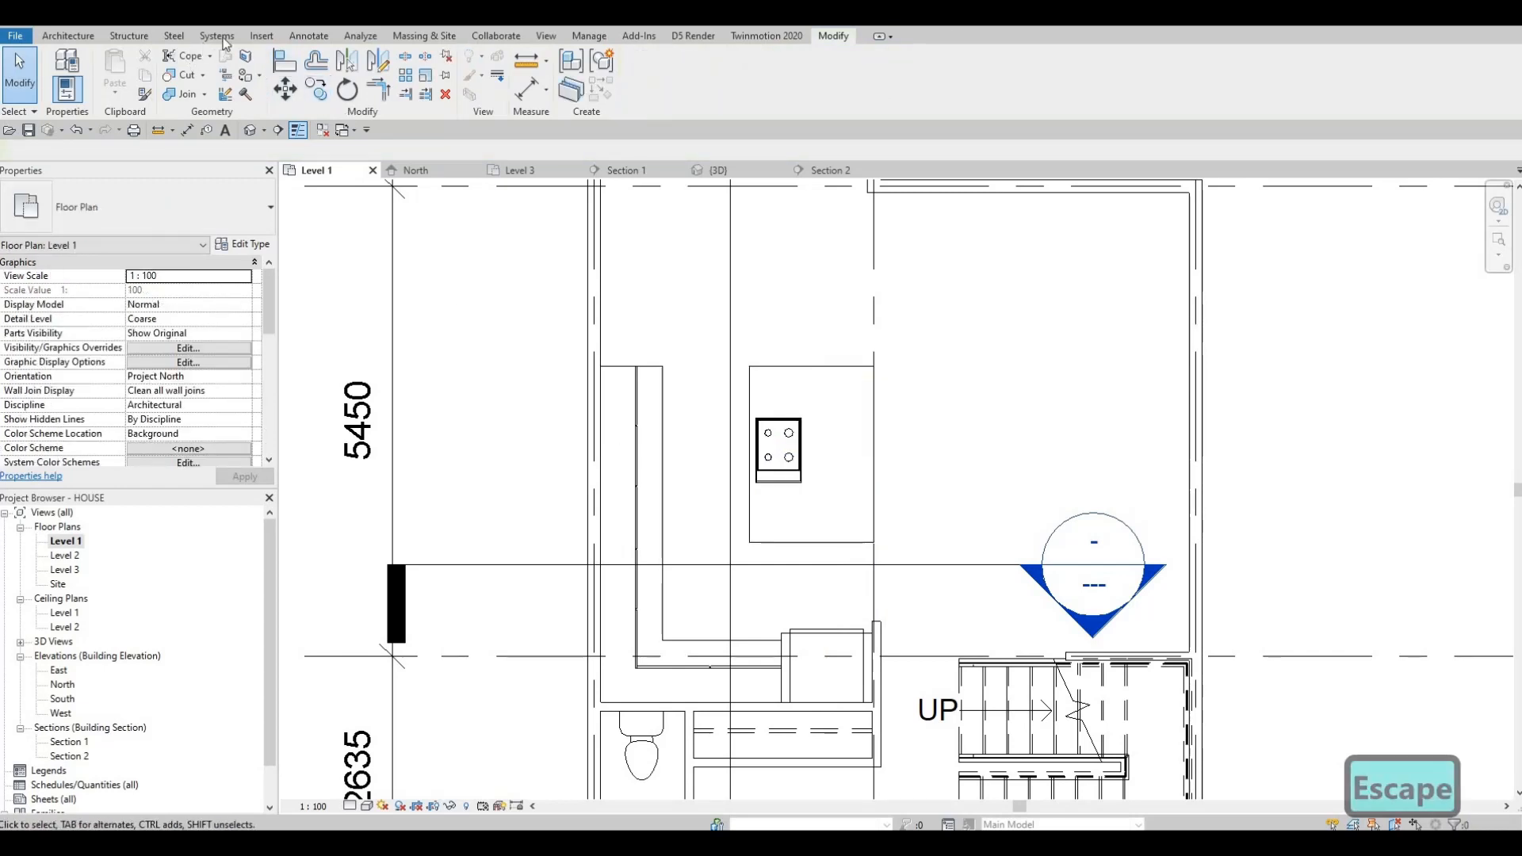
Preview the appliance families in the High-End folder and load M_Hood-Island into the project
click(261, 36)
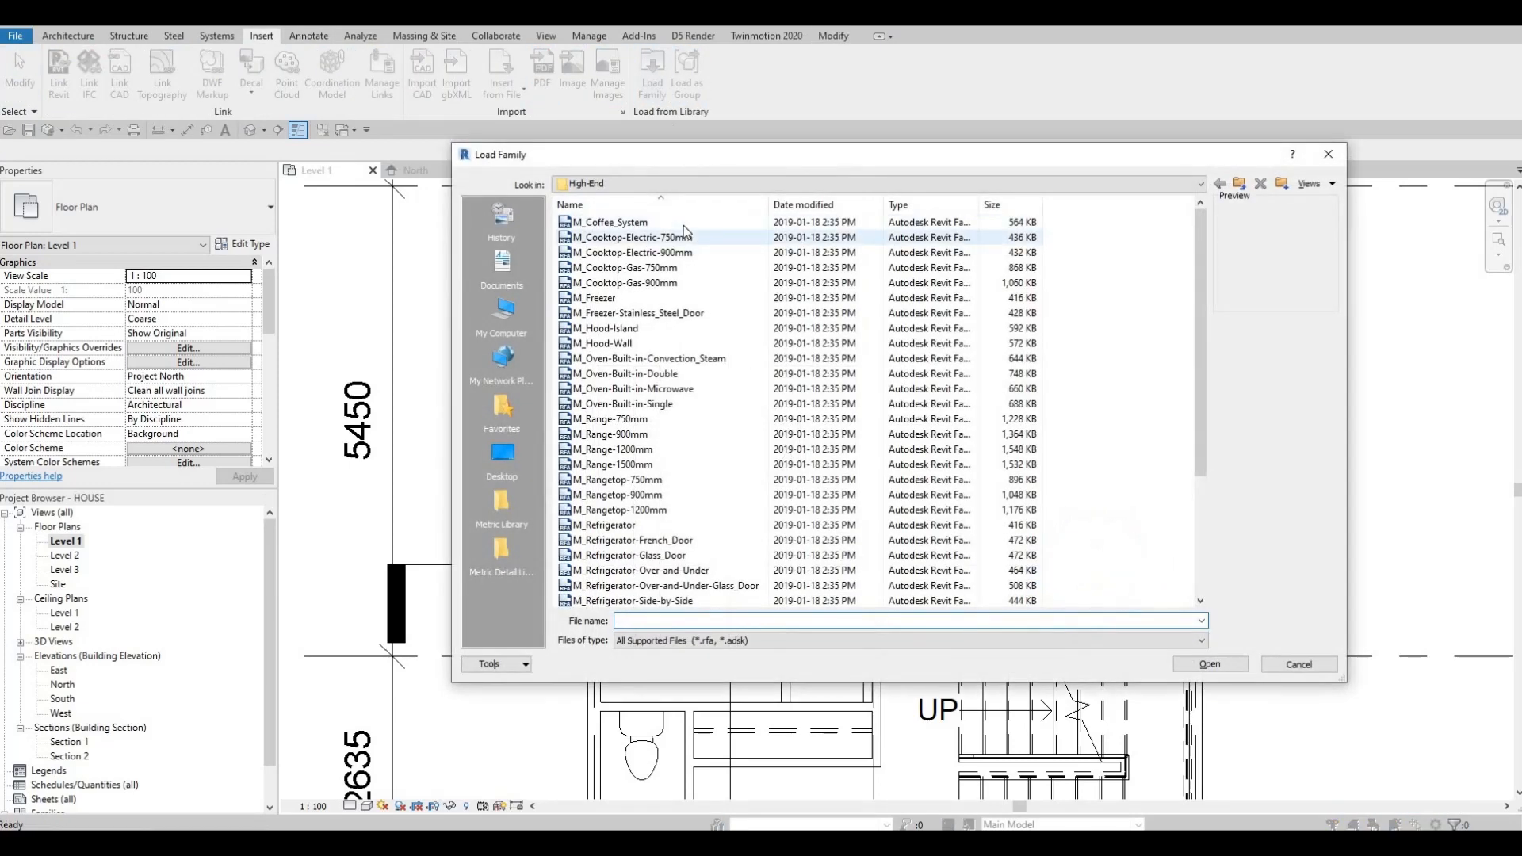
click(683, 224)
key(Down)
key(Down)
key(Down)
key(Down)
key(Down)
key(Down)
key(Down)
key(Down)
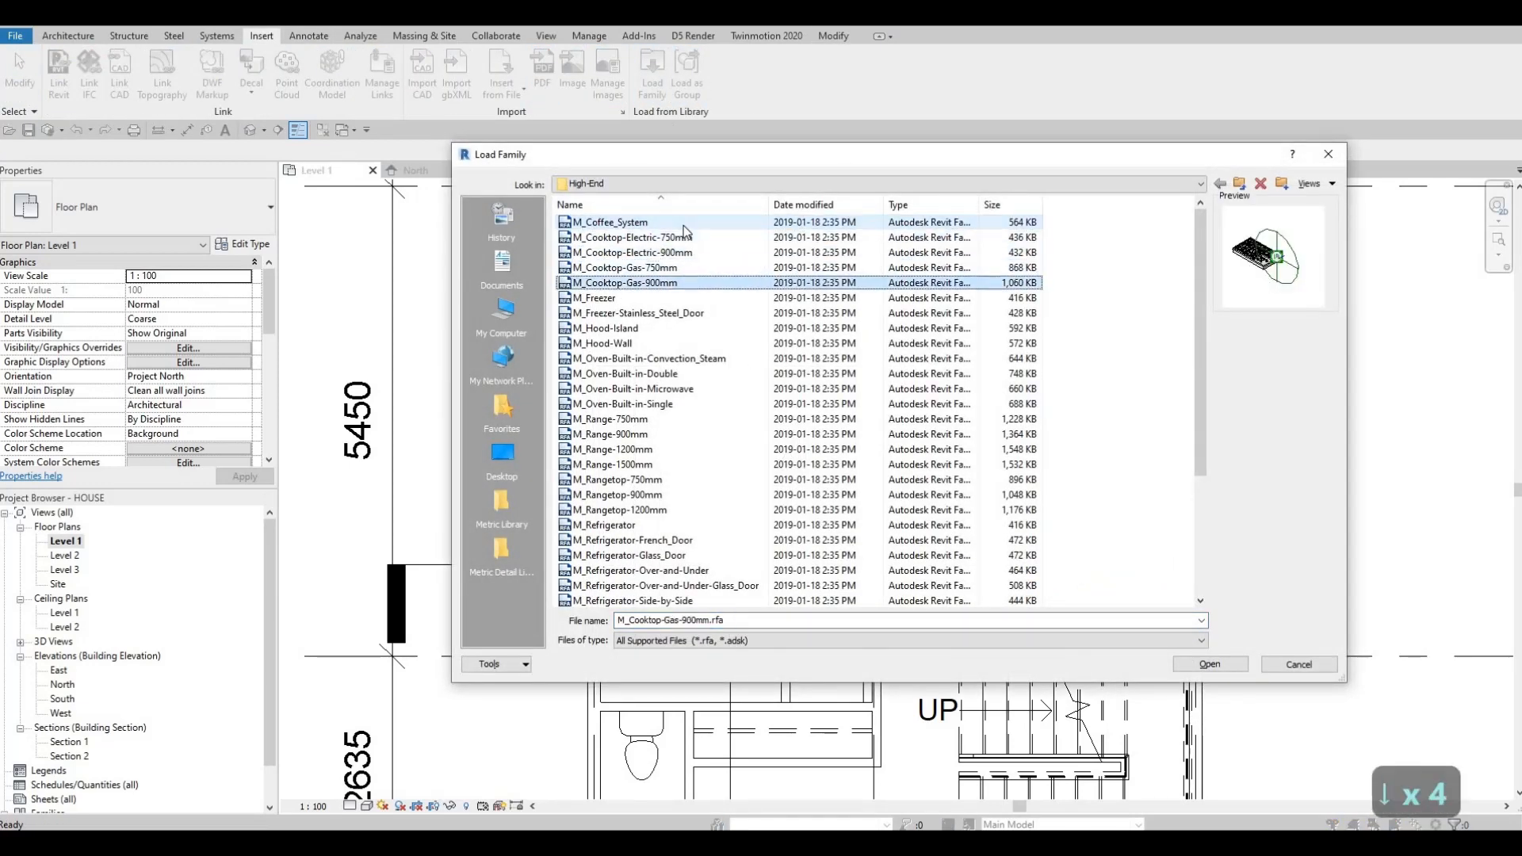
key(Up)
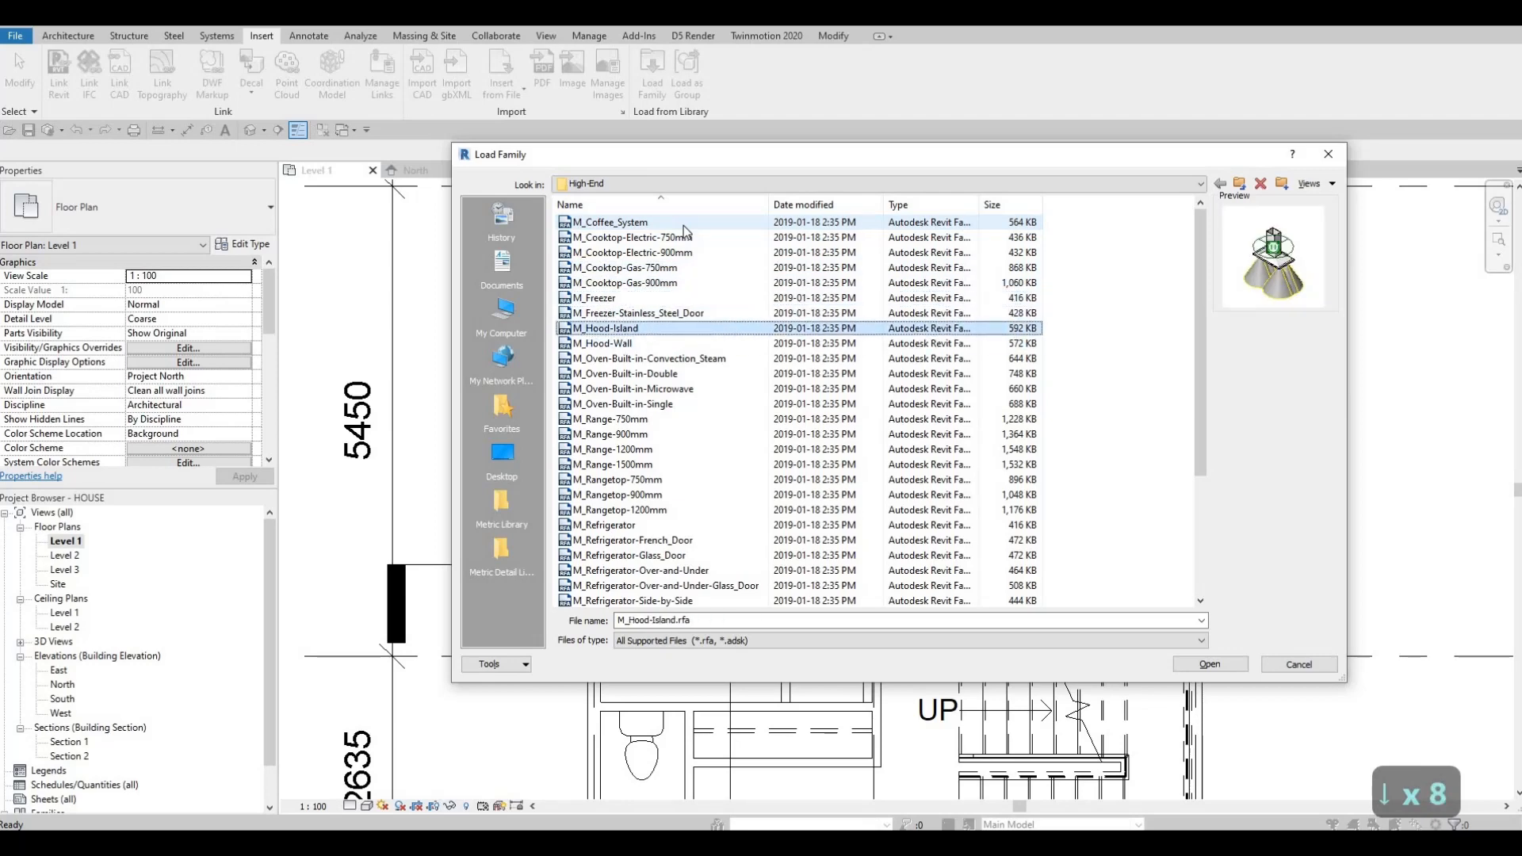
click(1209, 664)
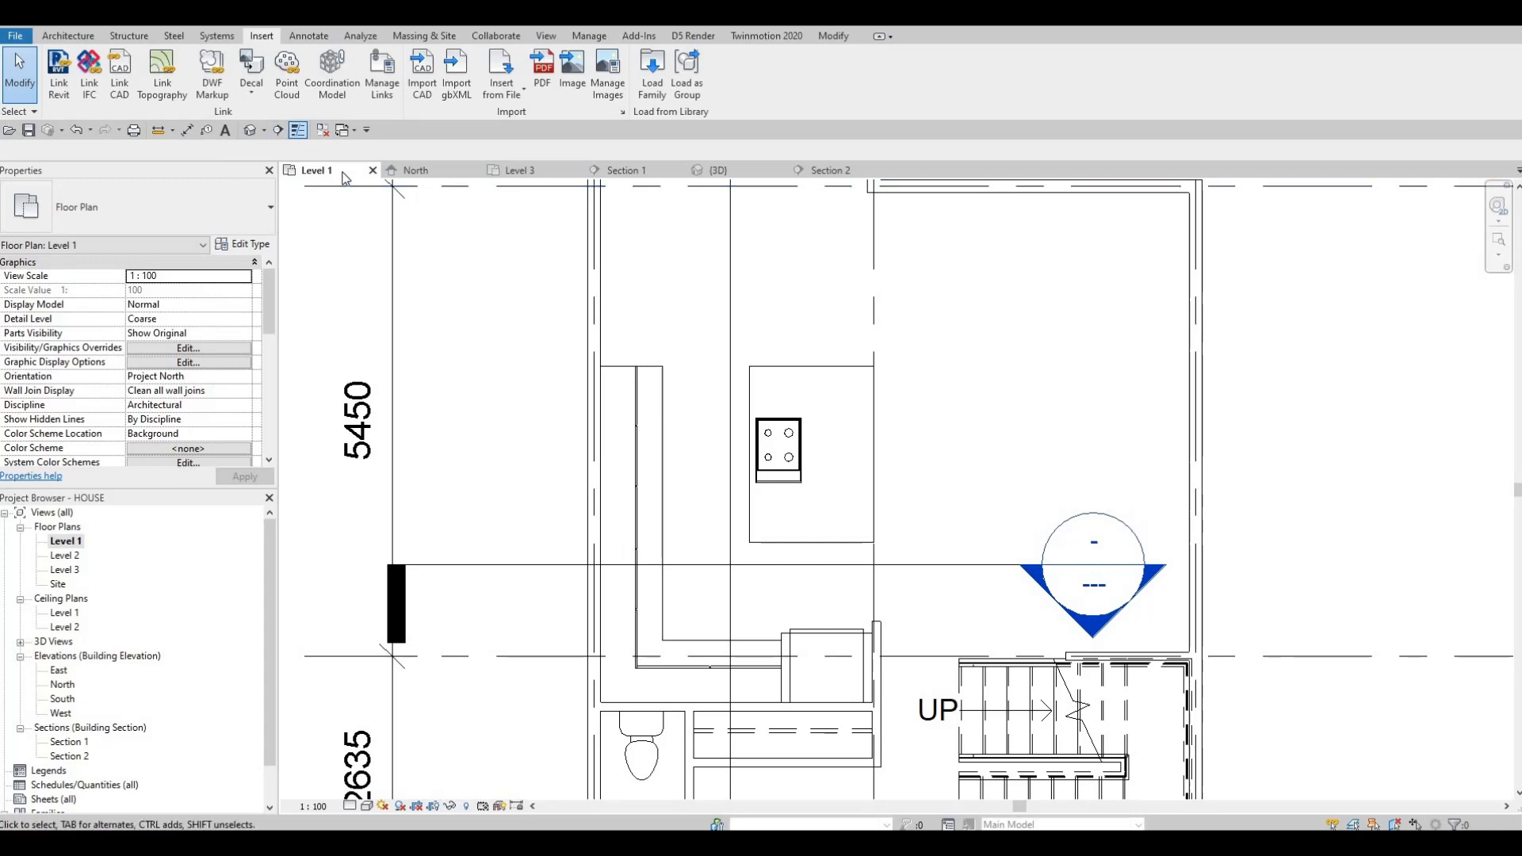
Place the M_Hood-Island 1100mm component centred over the cooktop, rotated to match its orientation
key(c)
key(m)
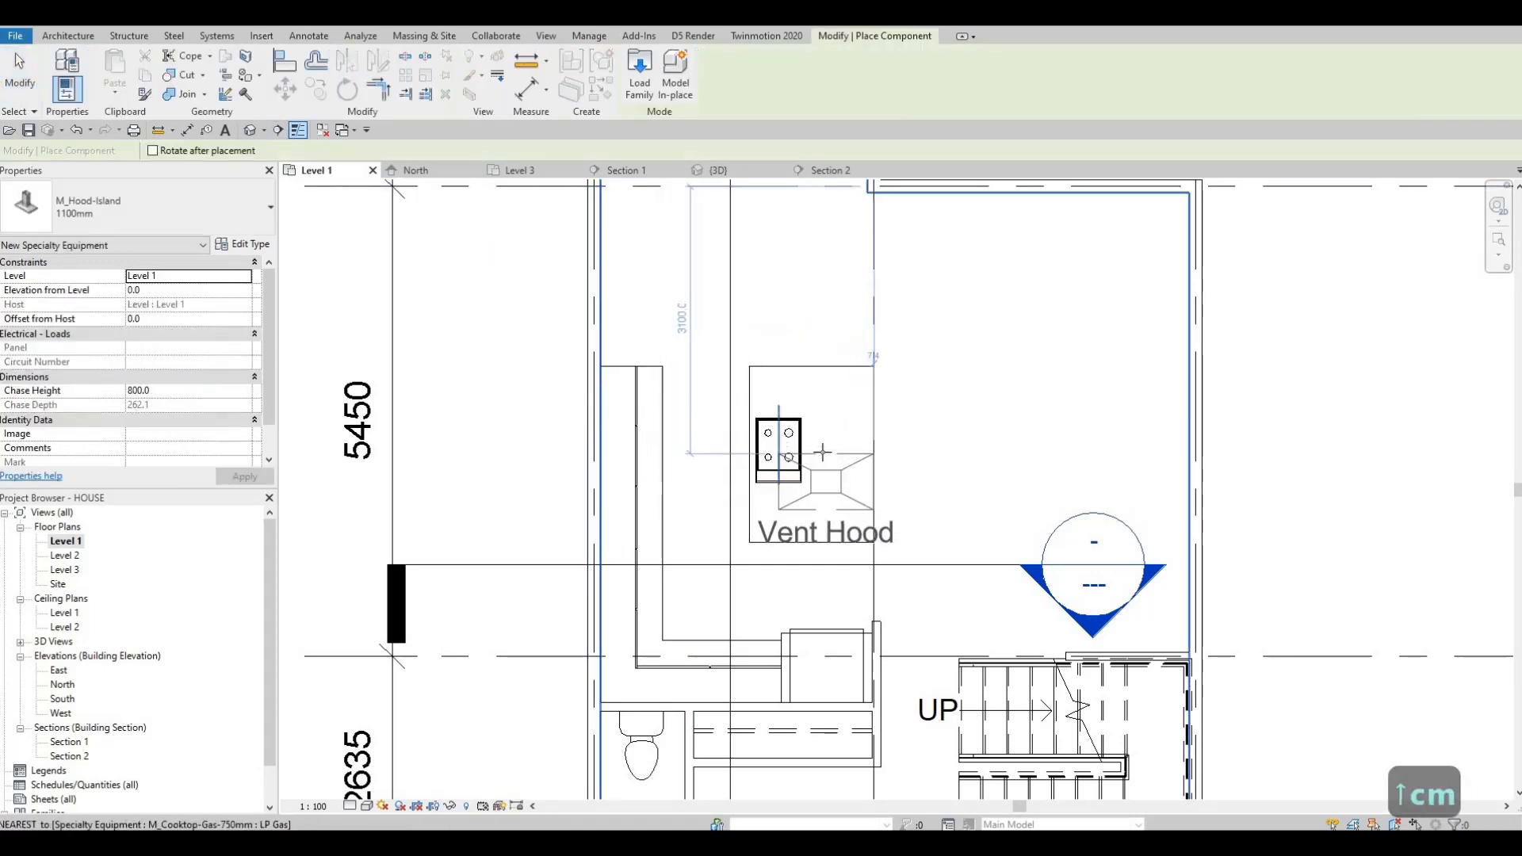
key(space)
key(space)
key(space)
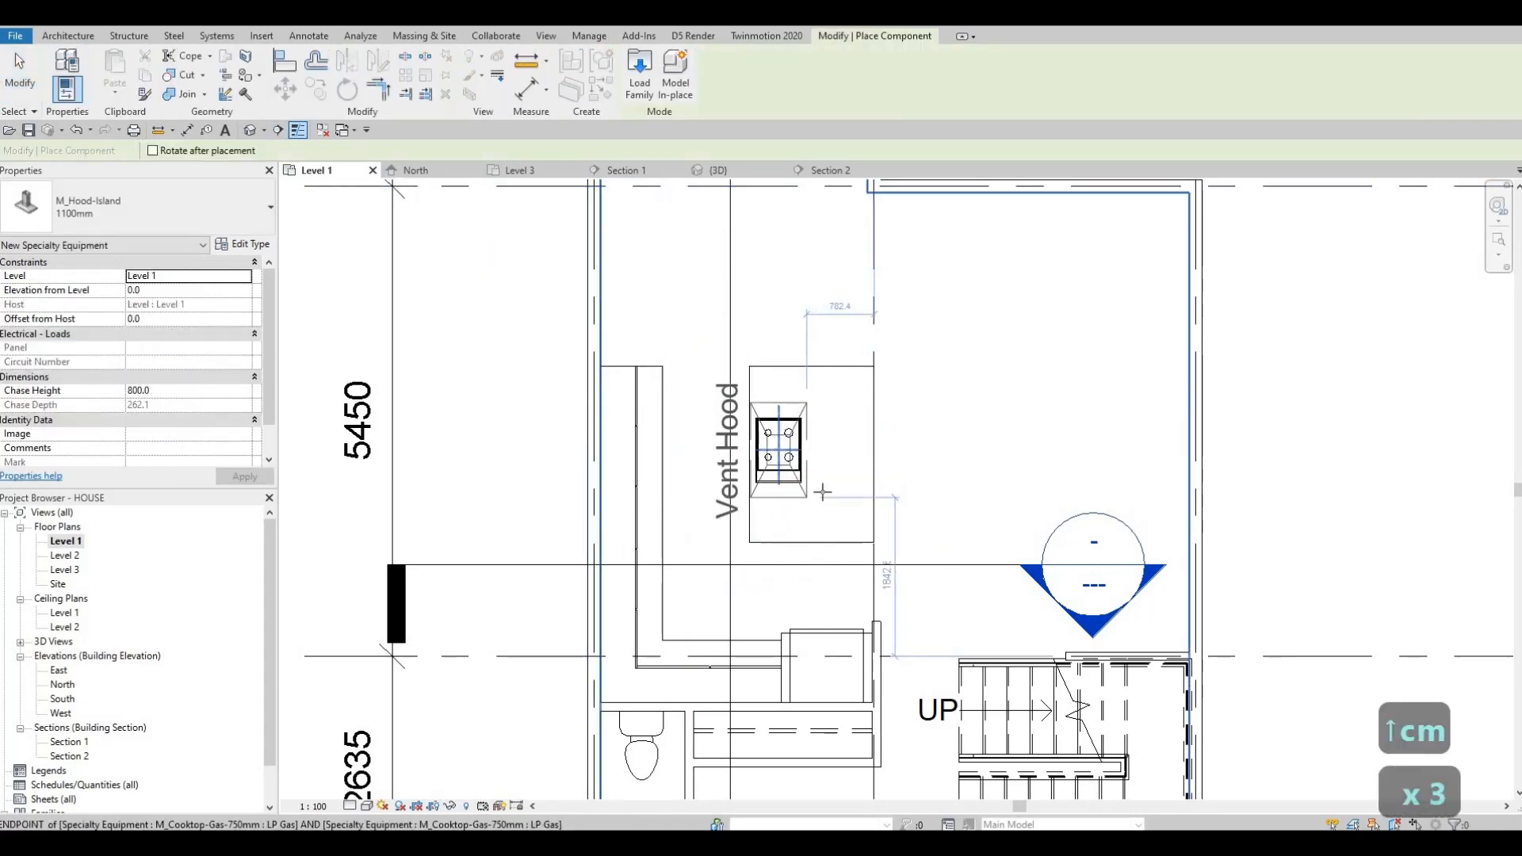
click(823, 492)
key(Escape)
key(Escape)
key(Escape)
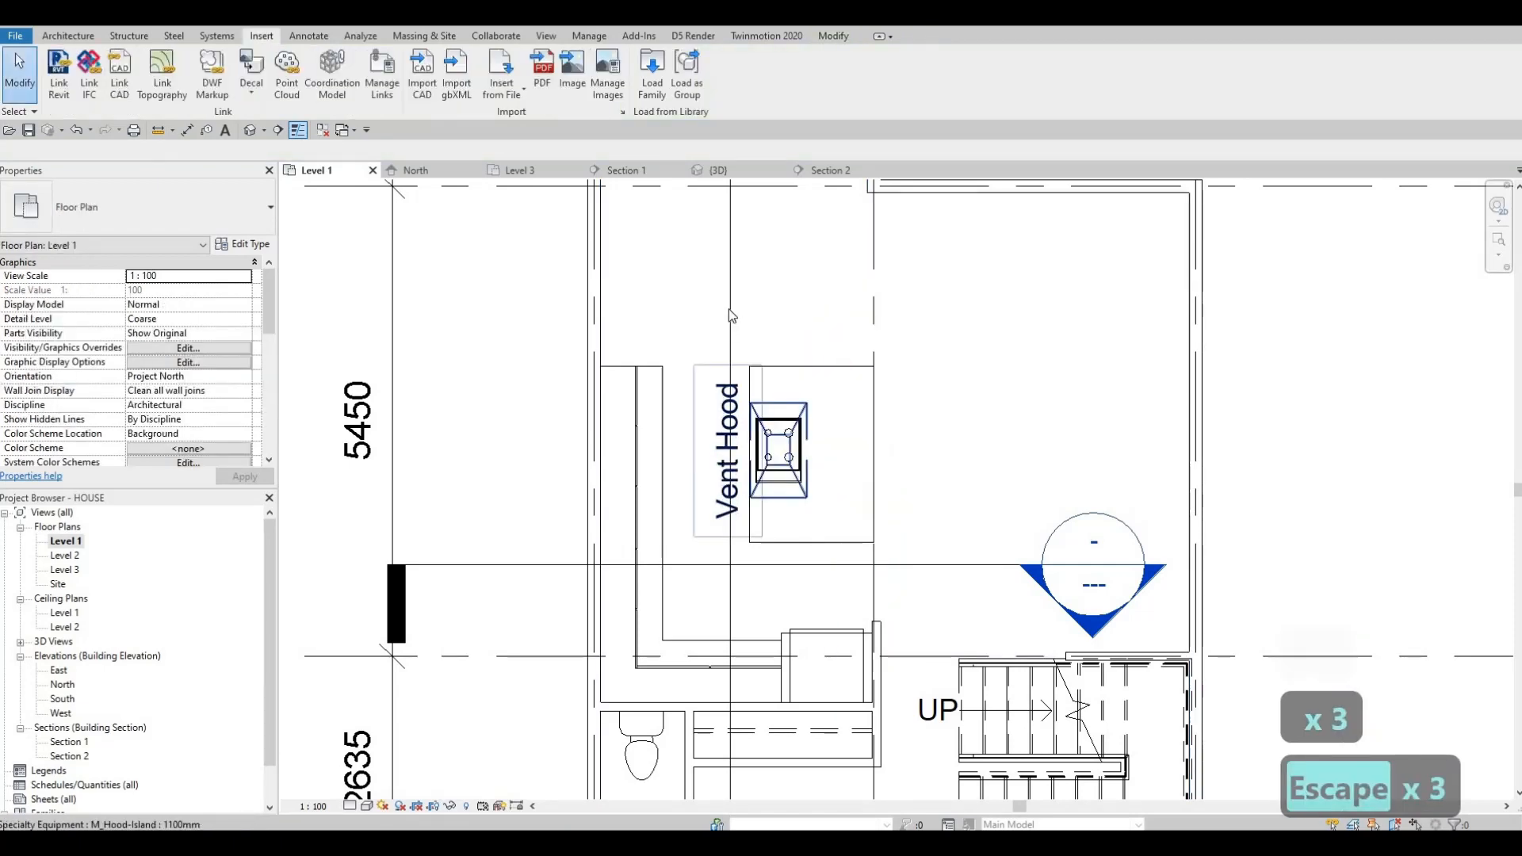
Move the vertical section line from beside the cooktop to the island's far right edge in plan and open Section 1
click(730, 315)
scroll(730, 315, down, 2)
drag(730, 304, 817, 310)
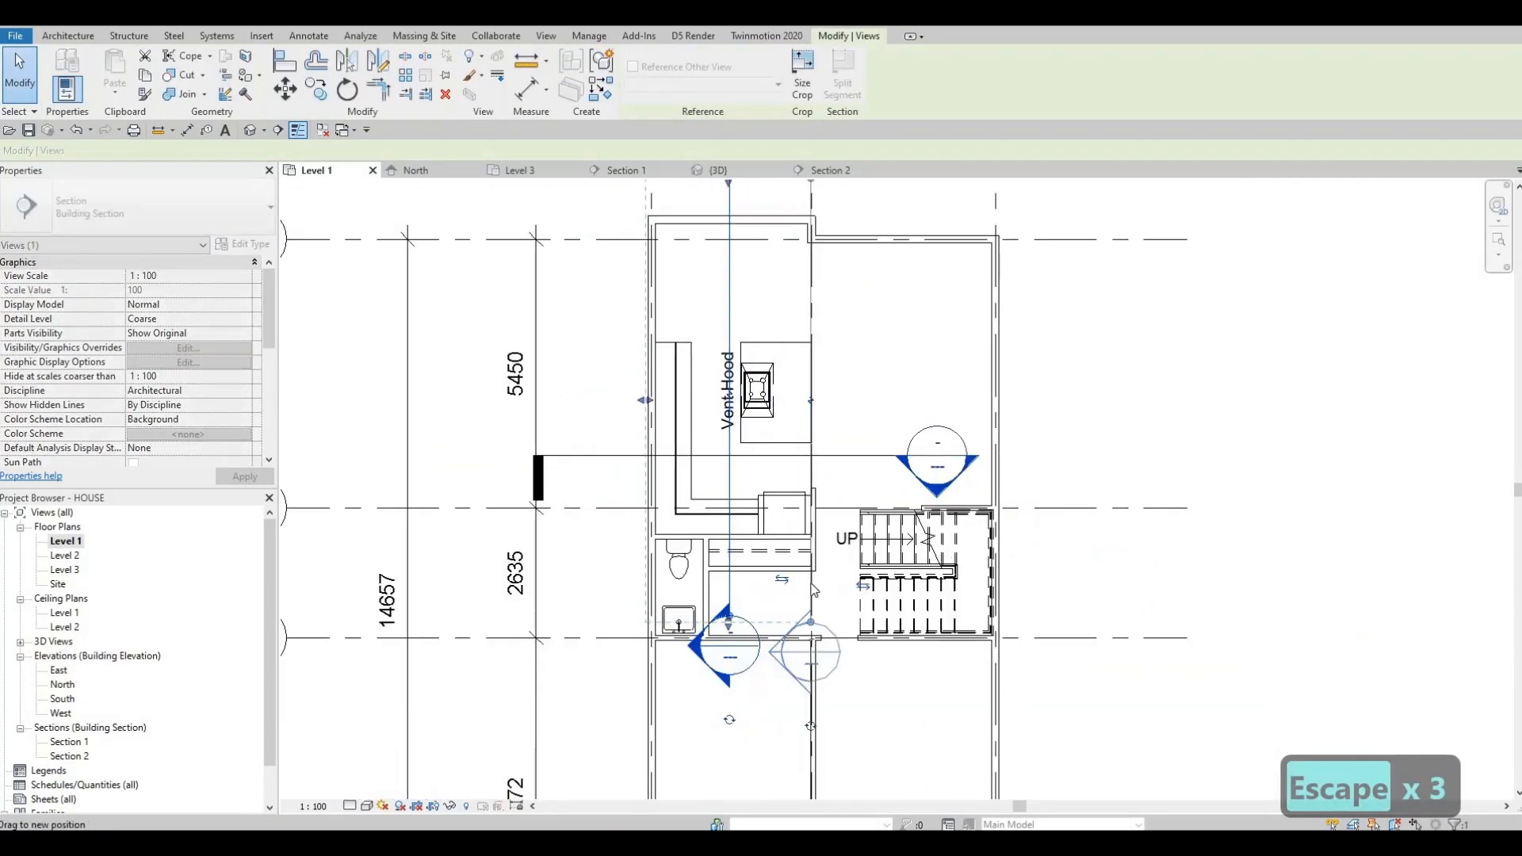
key(Escape)
double_click(781, 663)
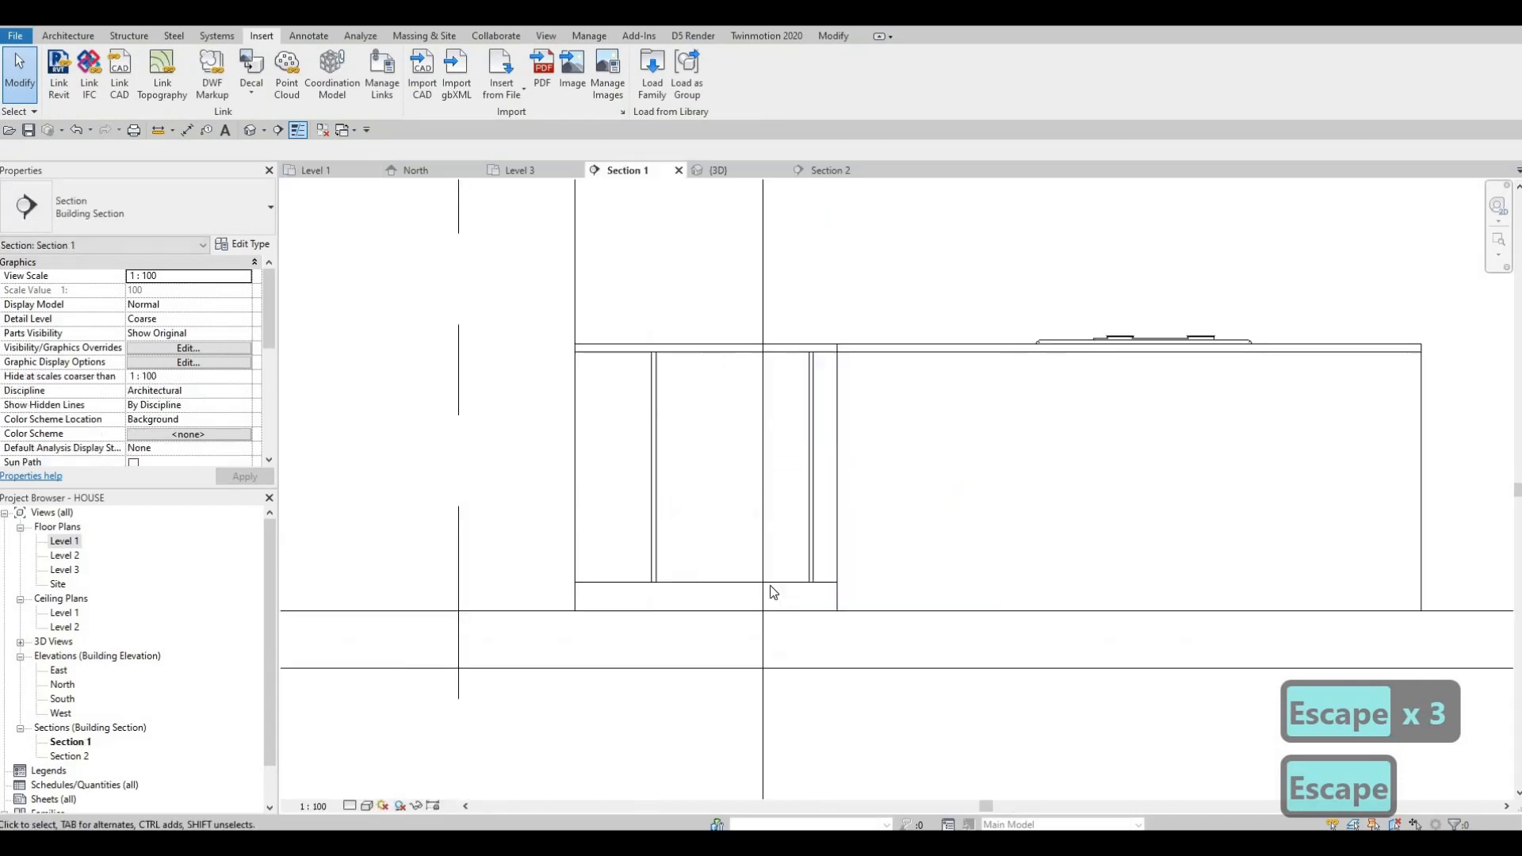
In the Level 1 floor plan, set the island vent hood's elevation from level to 2000
scroll(809, 555, down, 2)
scroll(807, 545, down, 2)
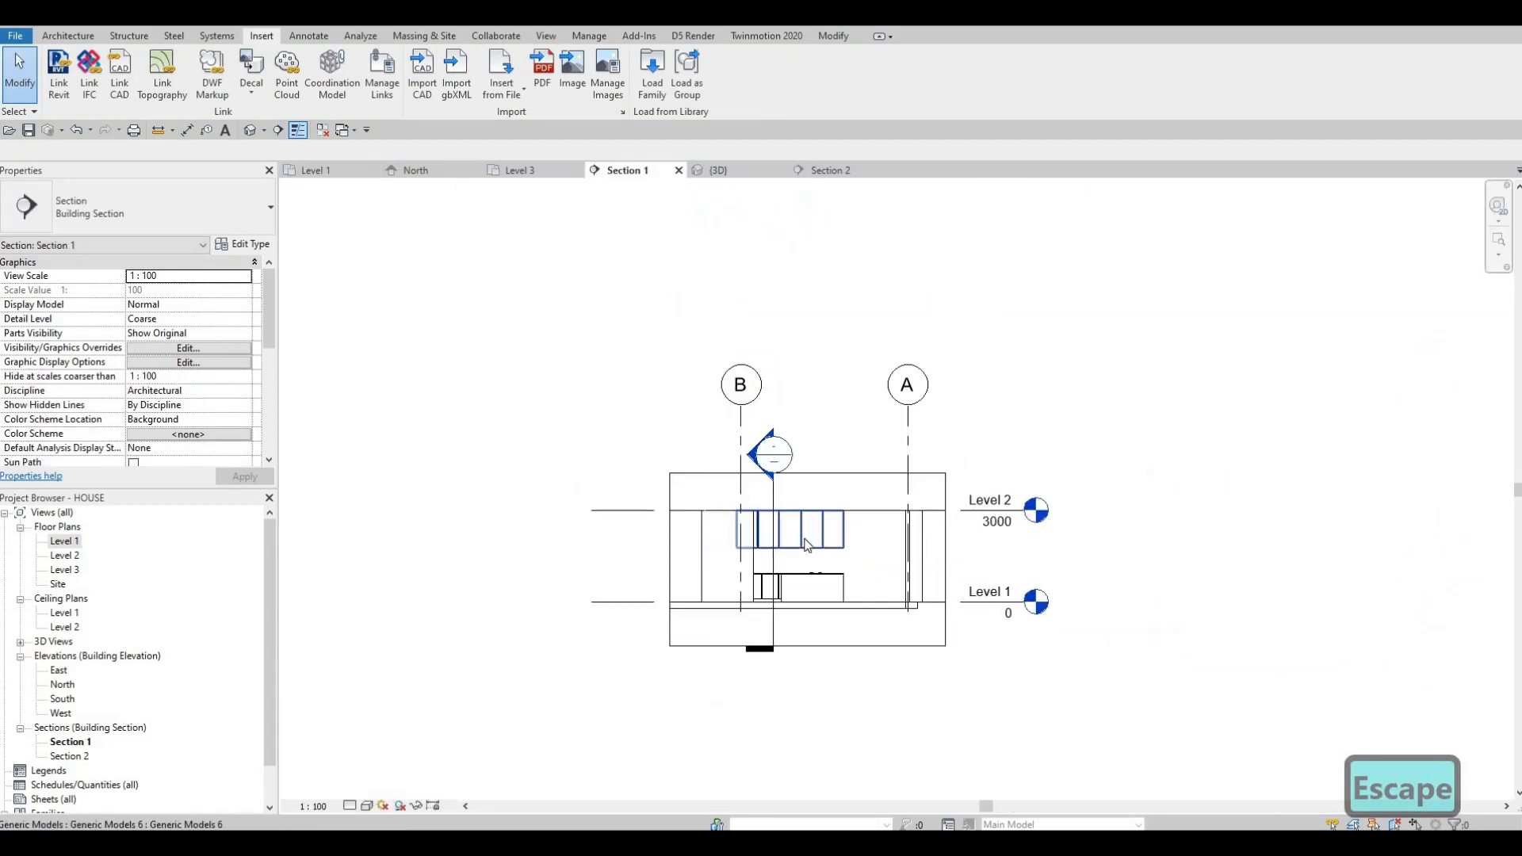
double_click(80, 541)
key(Escape)
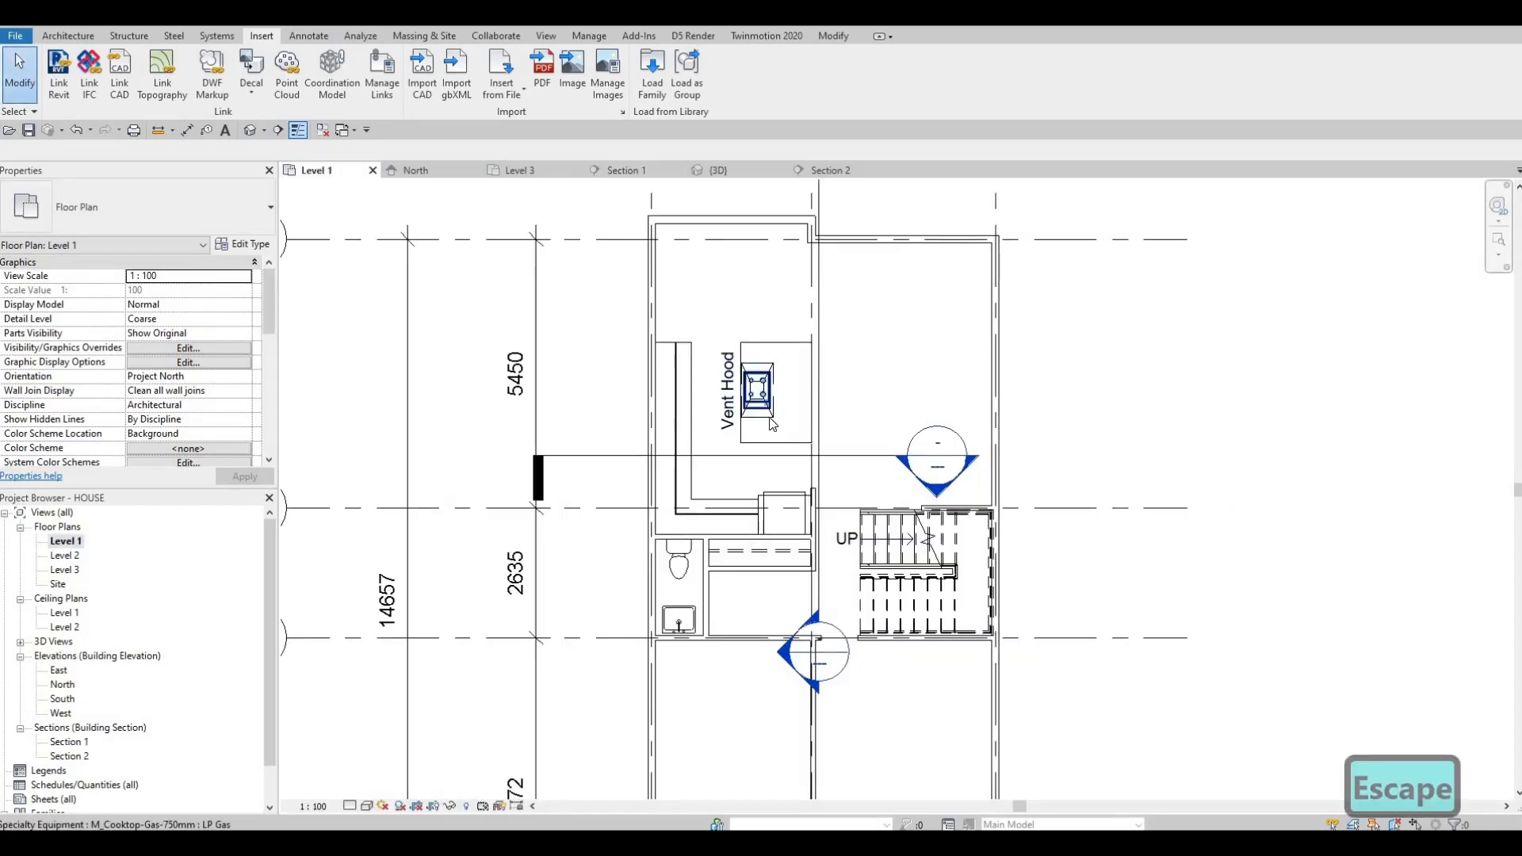
click(759, 391)
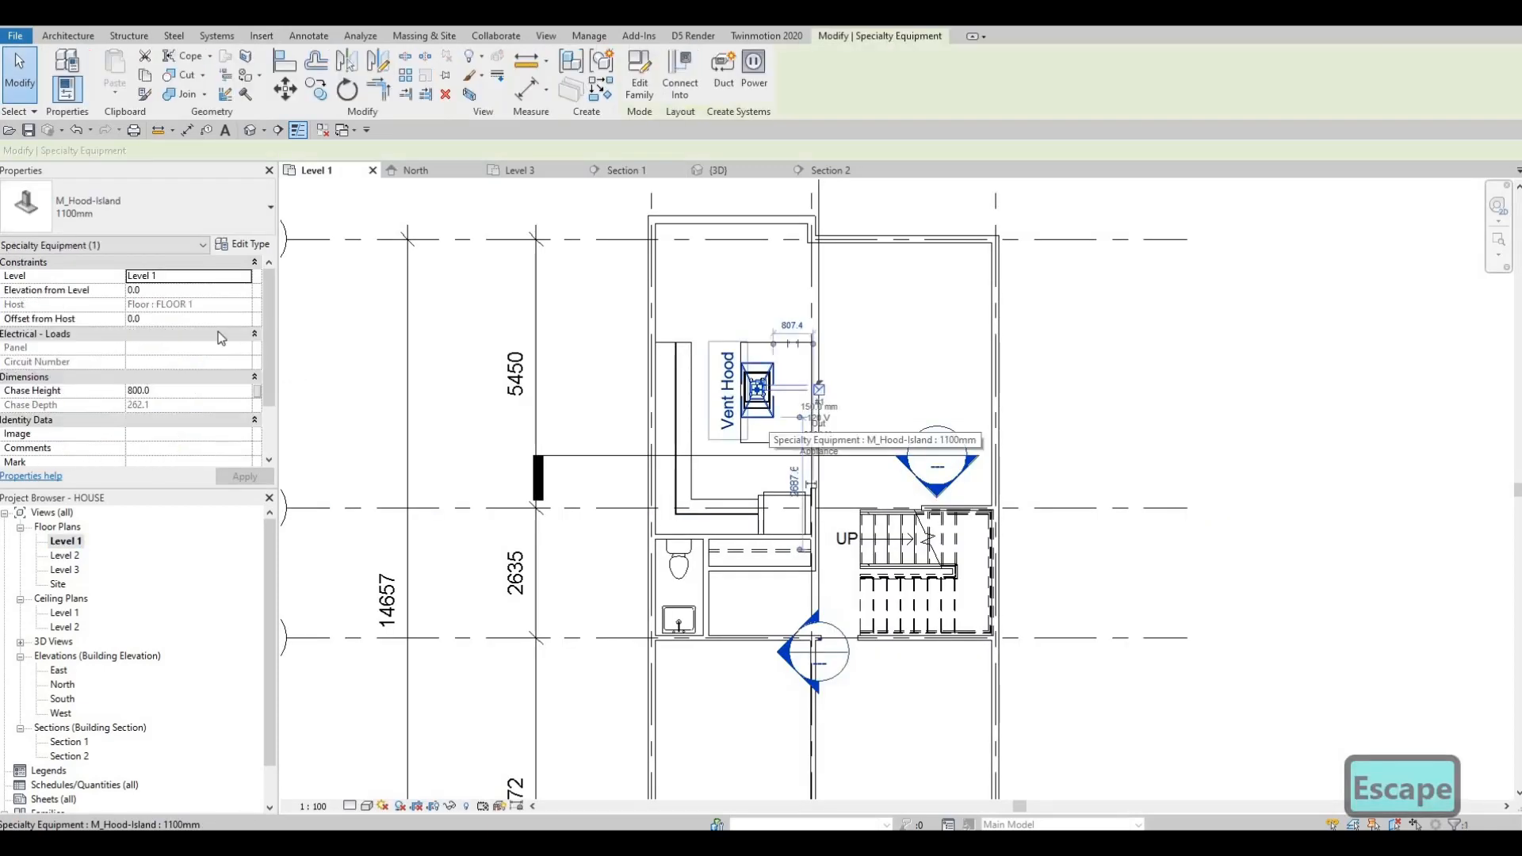
click(194, 291)
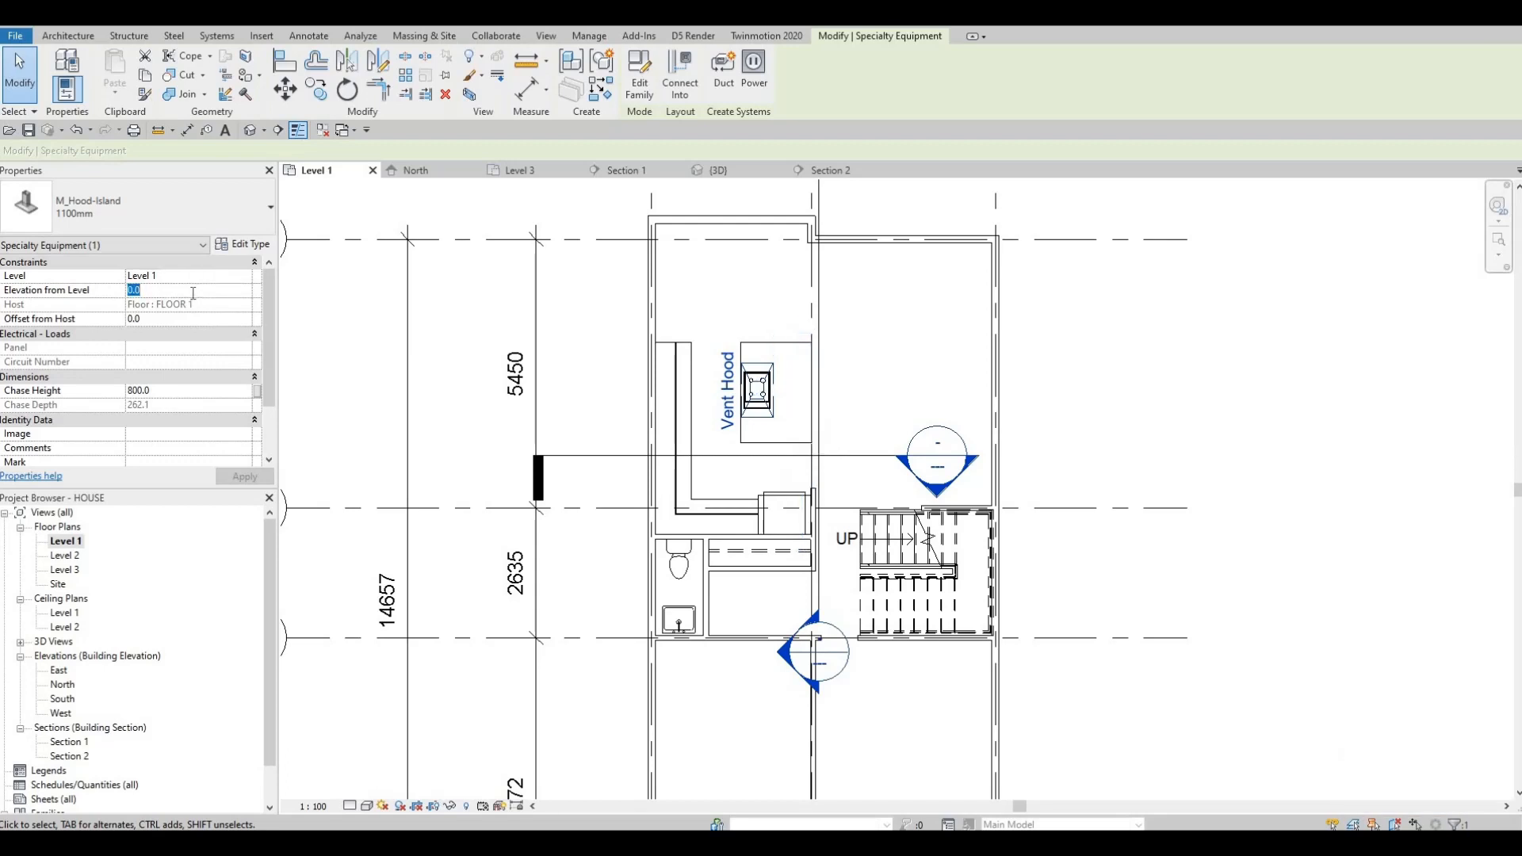
text(2000)
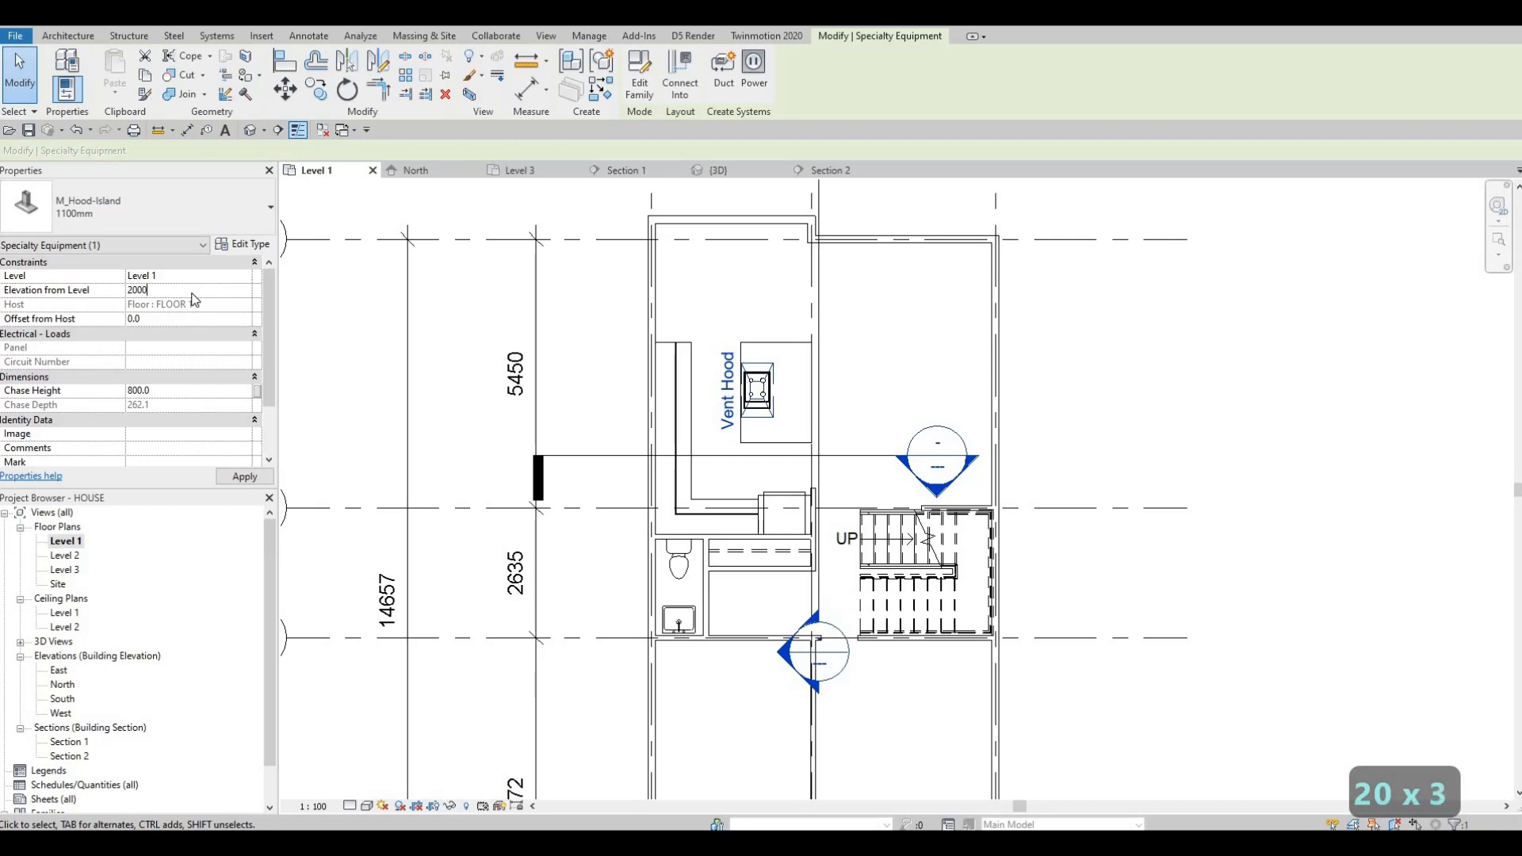
key(Return)
key(Escape)
key(Escape)
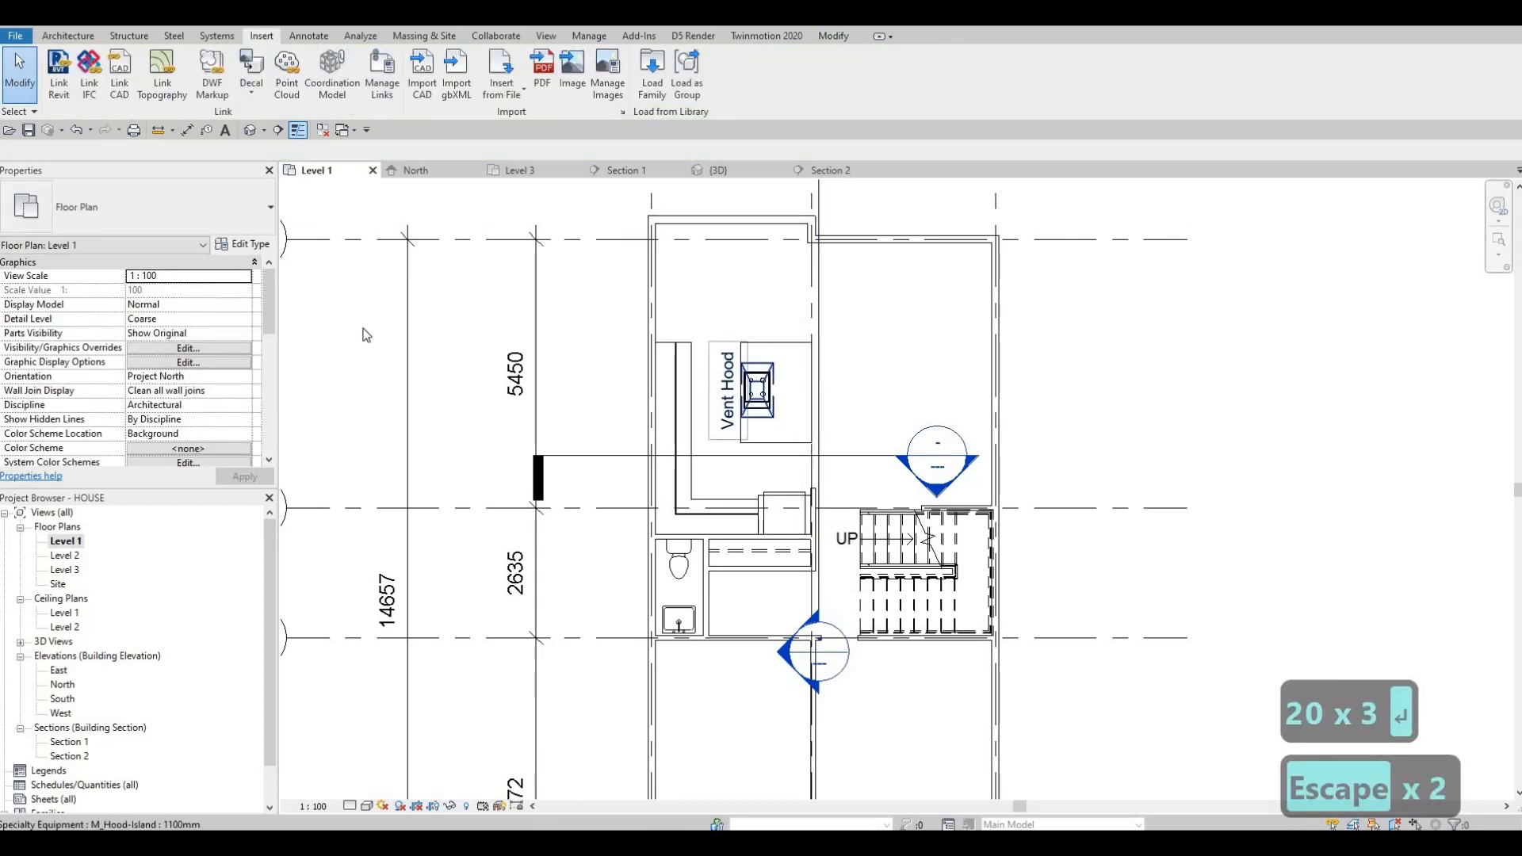
Turn off Show Label in the type properties of the M_Hood-Island 1100mm vent hood
click(757, 389)
click(238, 245)
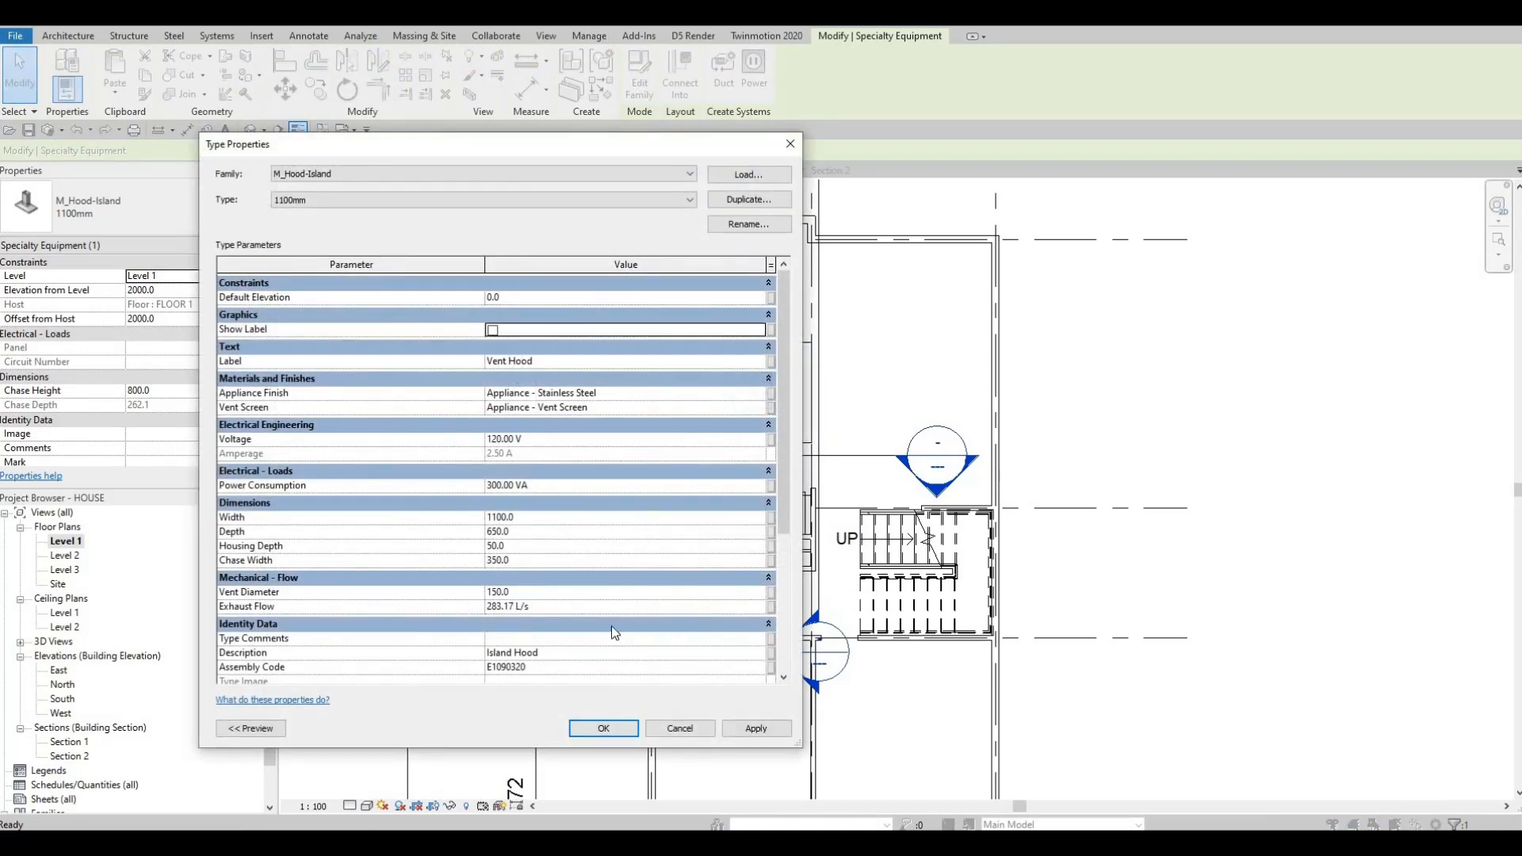
key(Escape)
key(Escape)
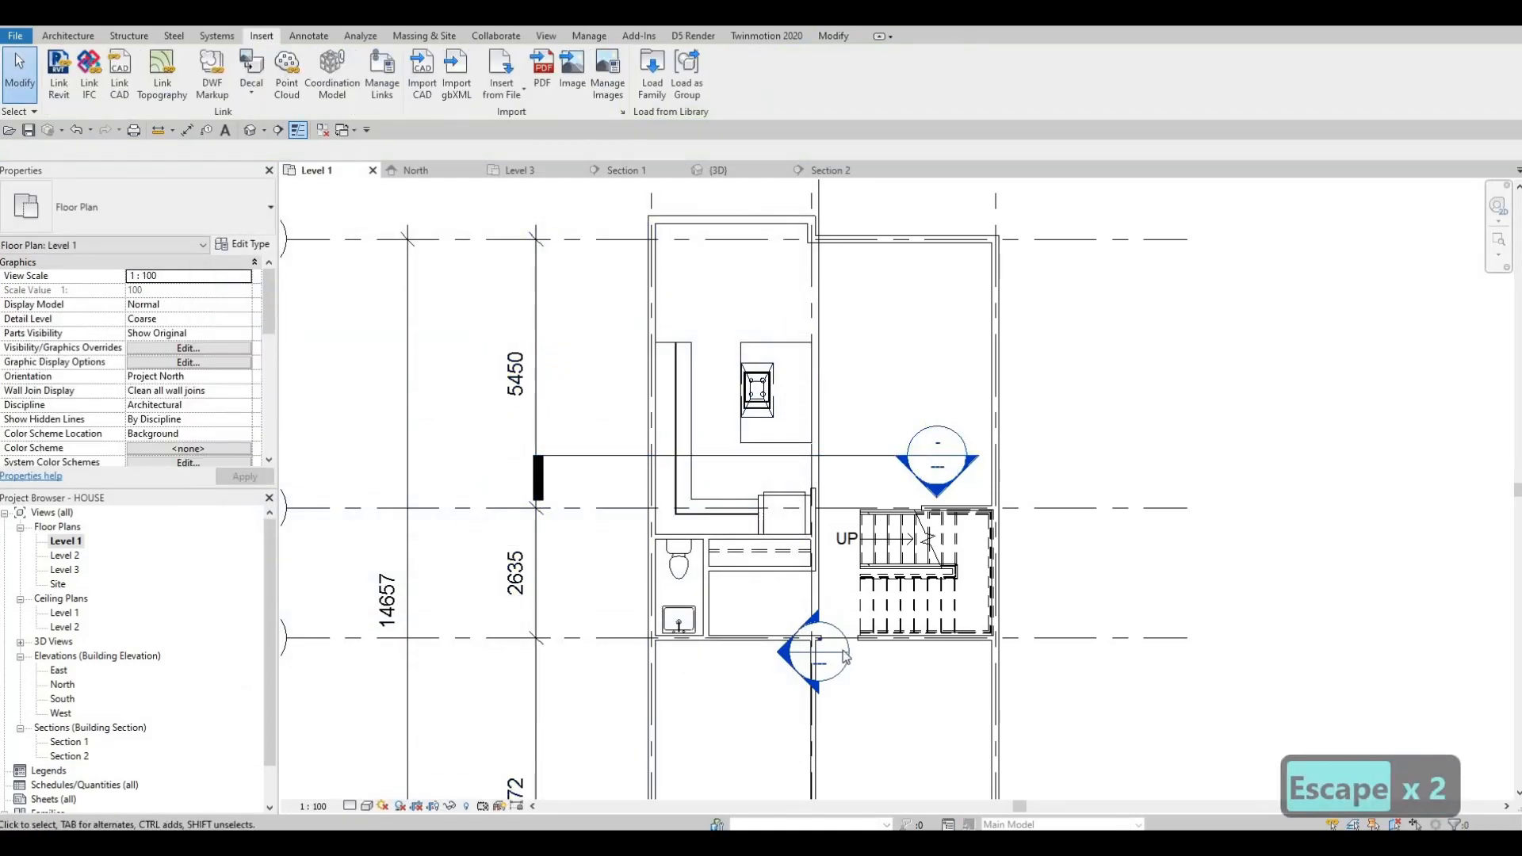
In Section 1, nudge the island hood upward until its chase top sits just below the Level 2 line
double_click(781, 664)
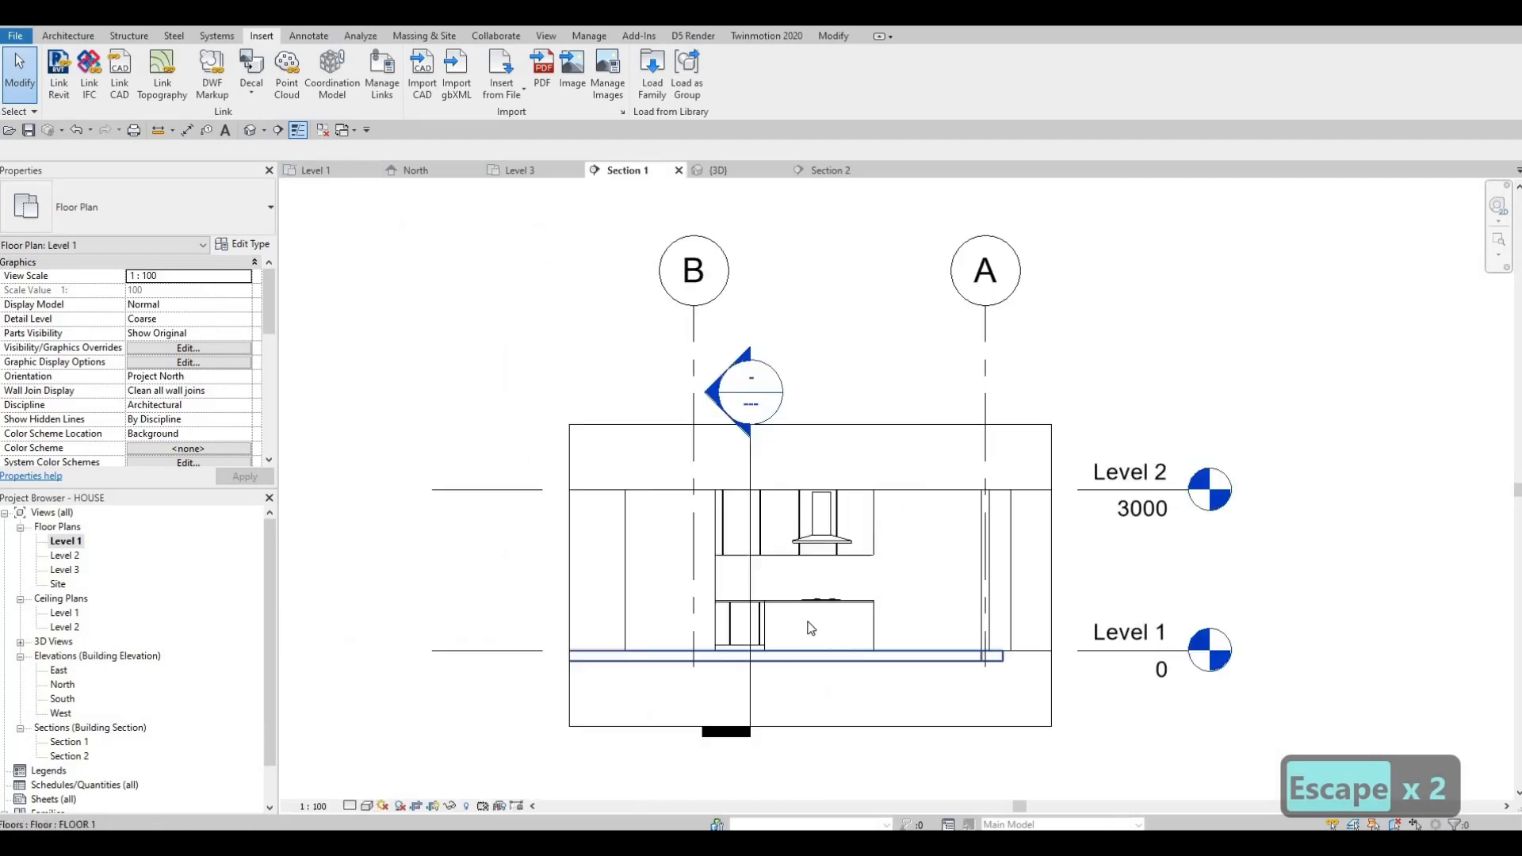
scroll(832, 499, up, 3)
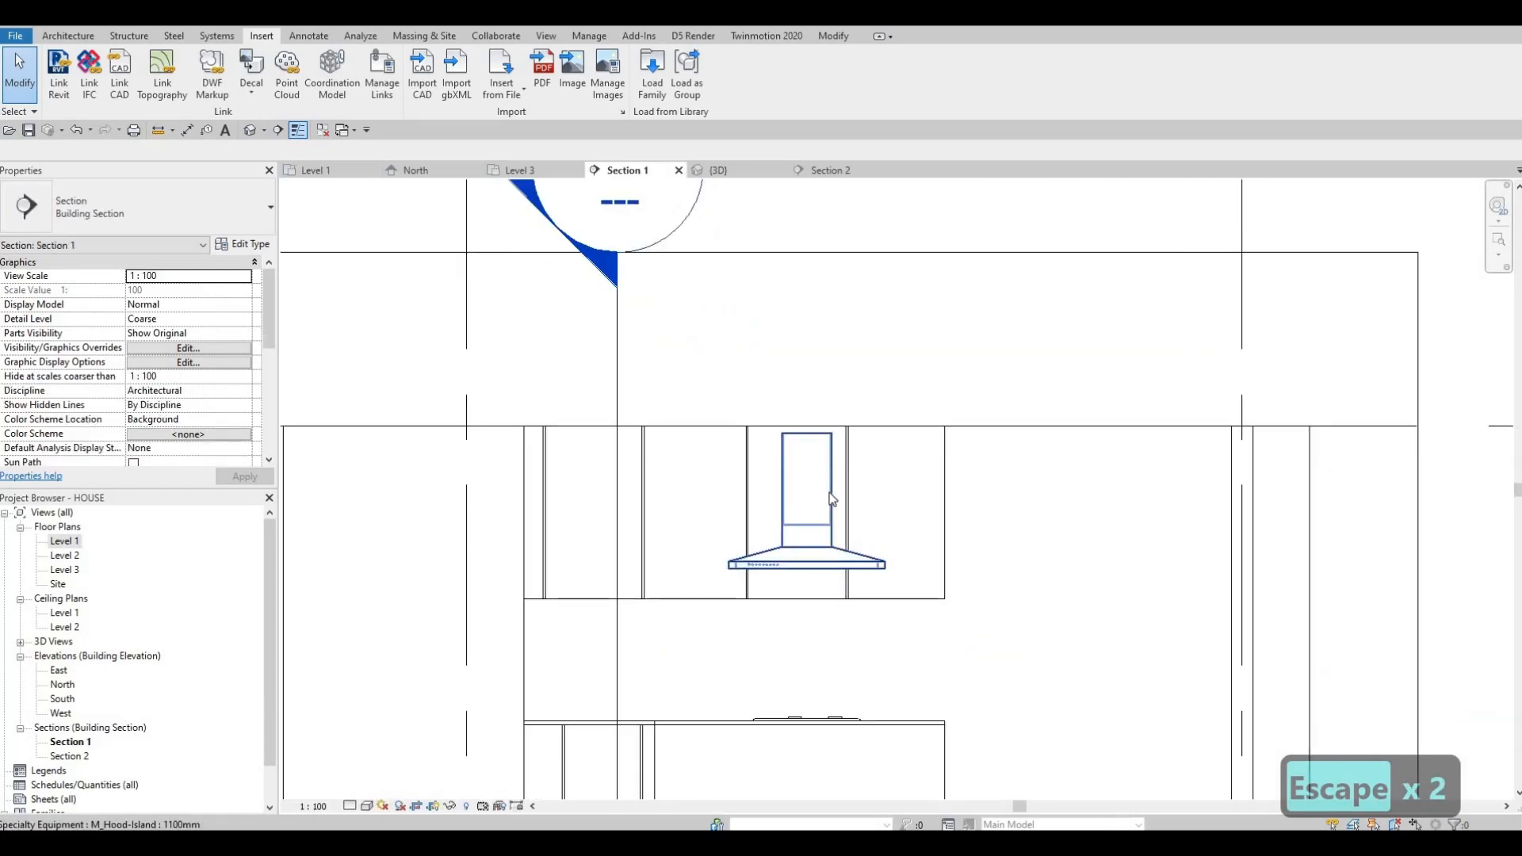
click(829, 505)
scroll(800, 603, up, 2)
key(Escape)
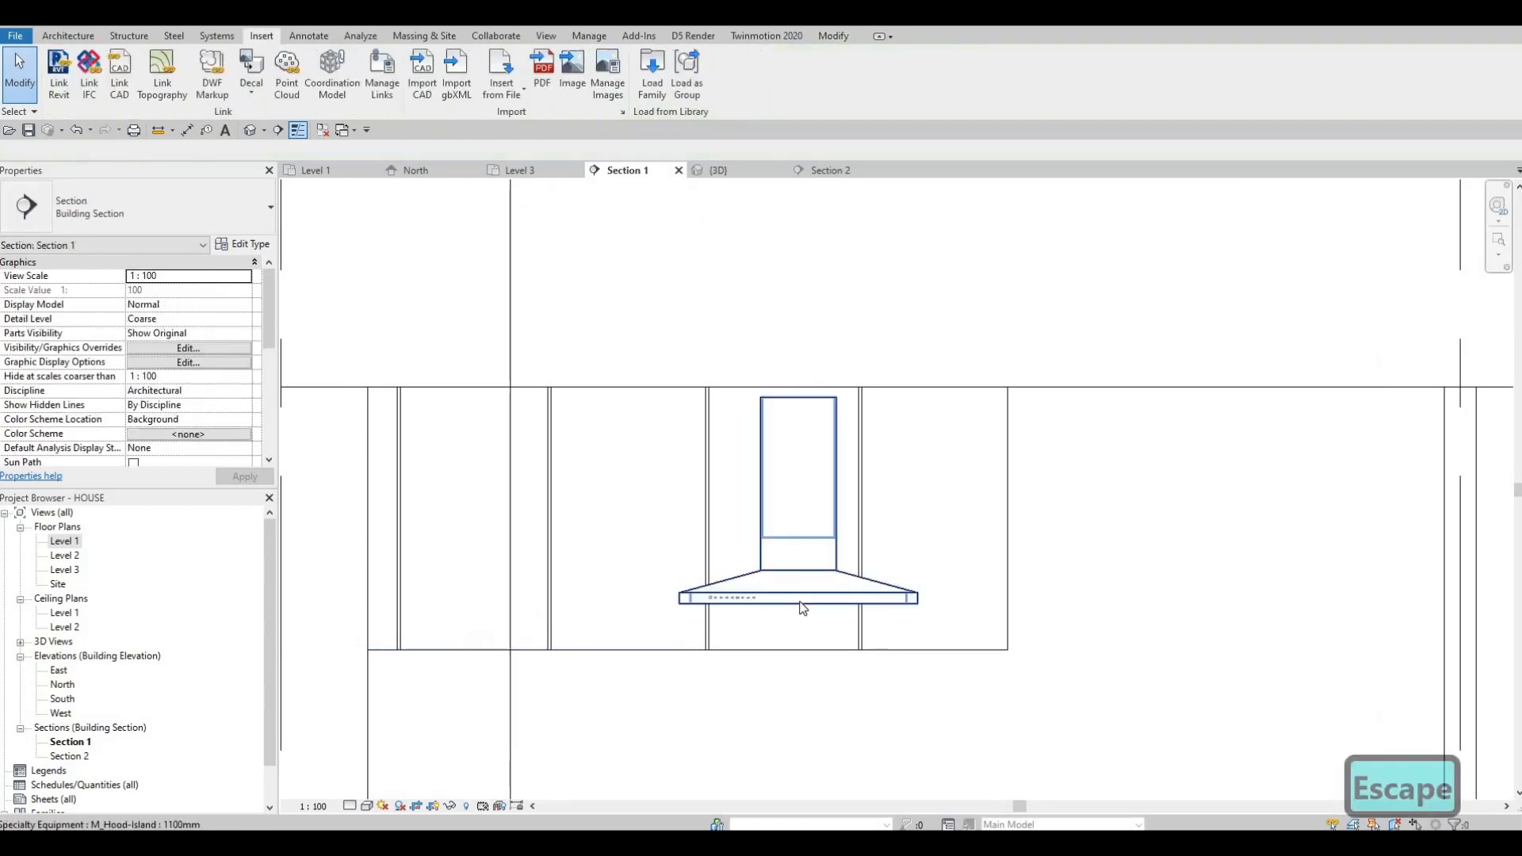
click(803, 607)
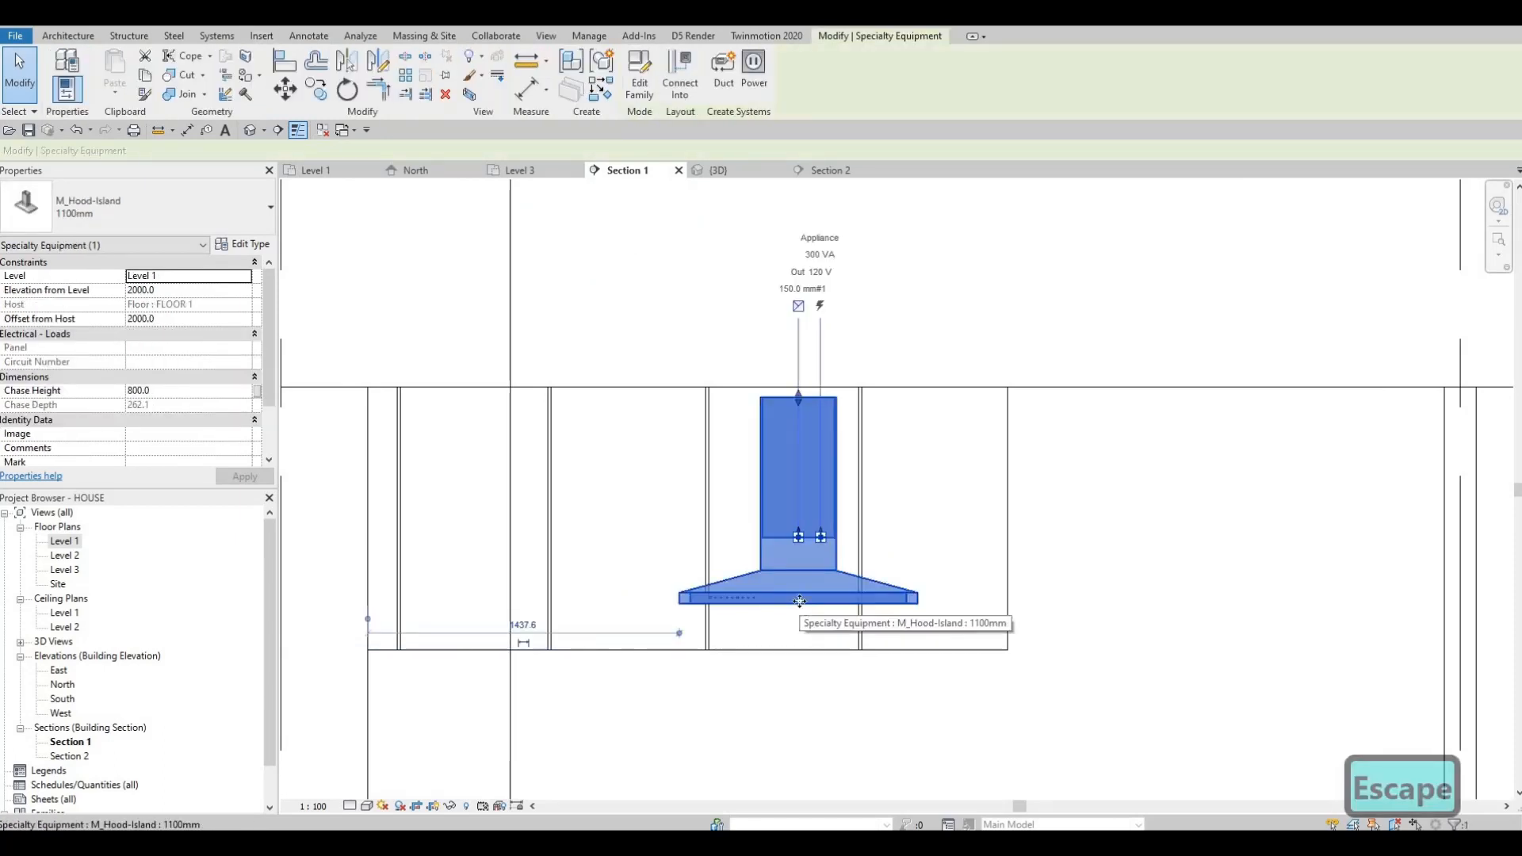
key(Up)
key(Up)
key(Up)
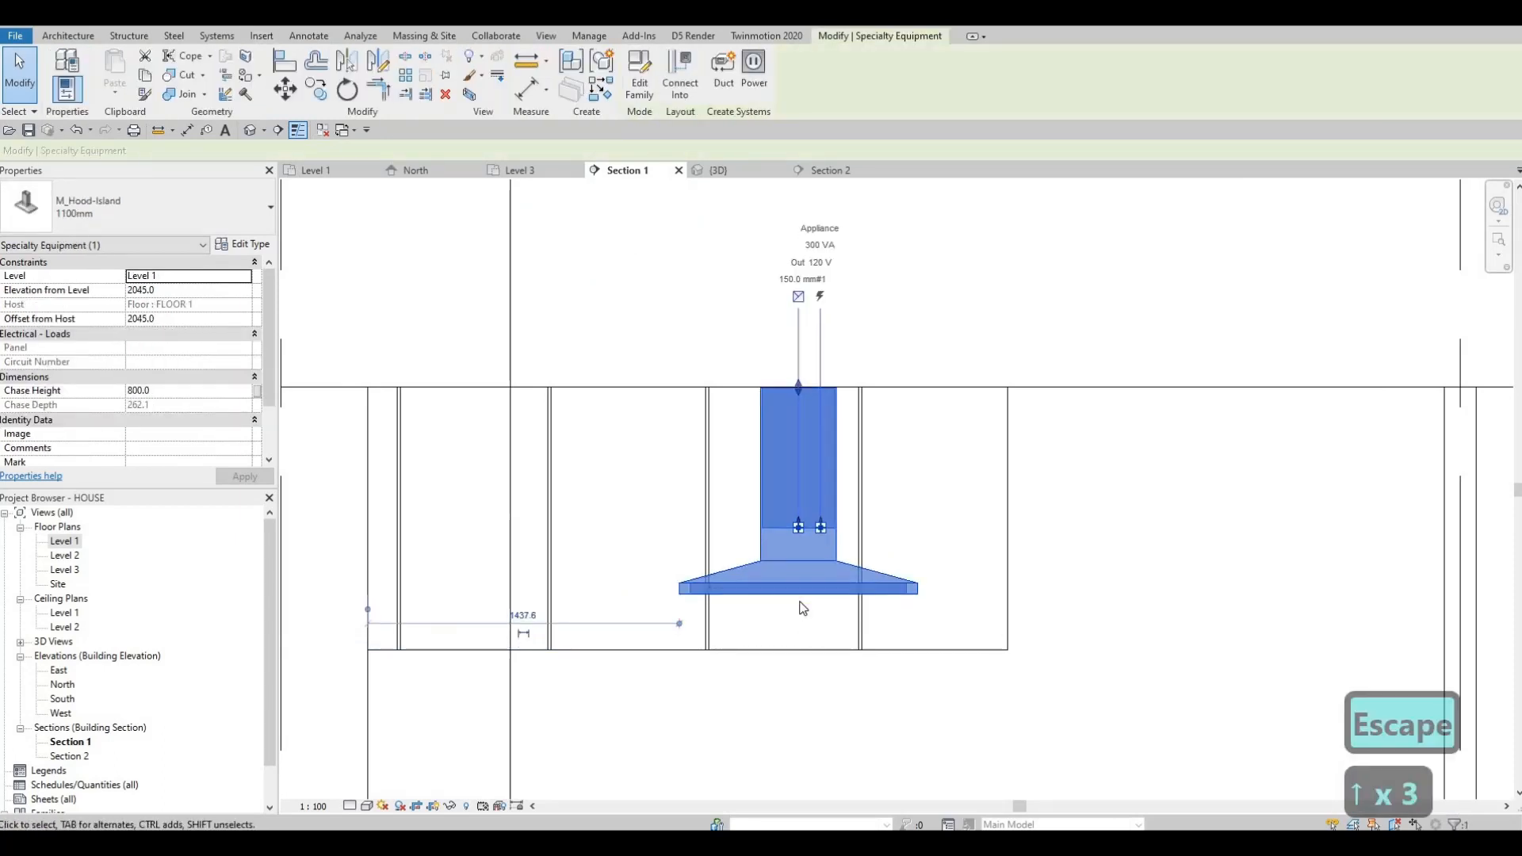
key(Up)
key(Down)
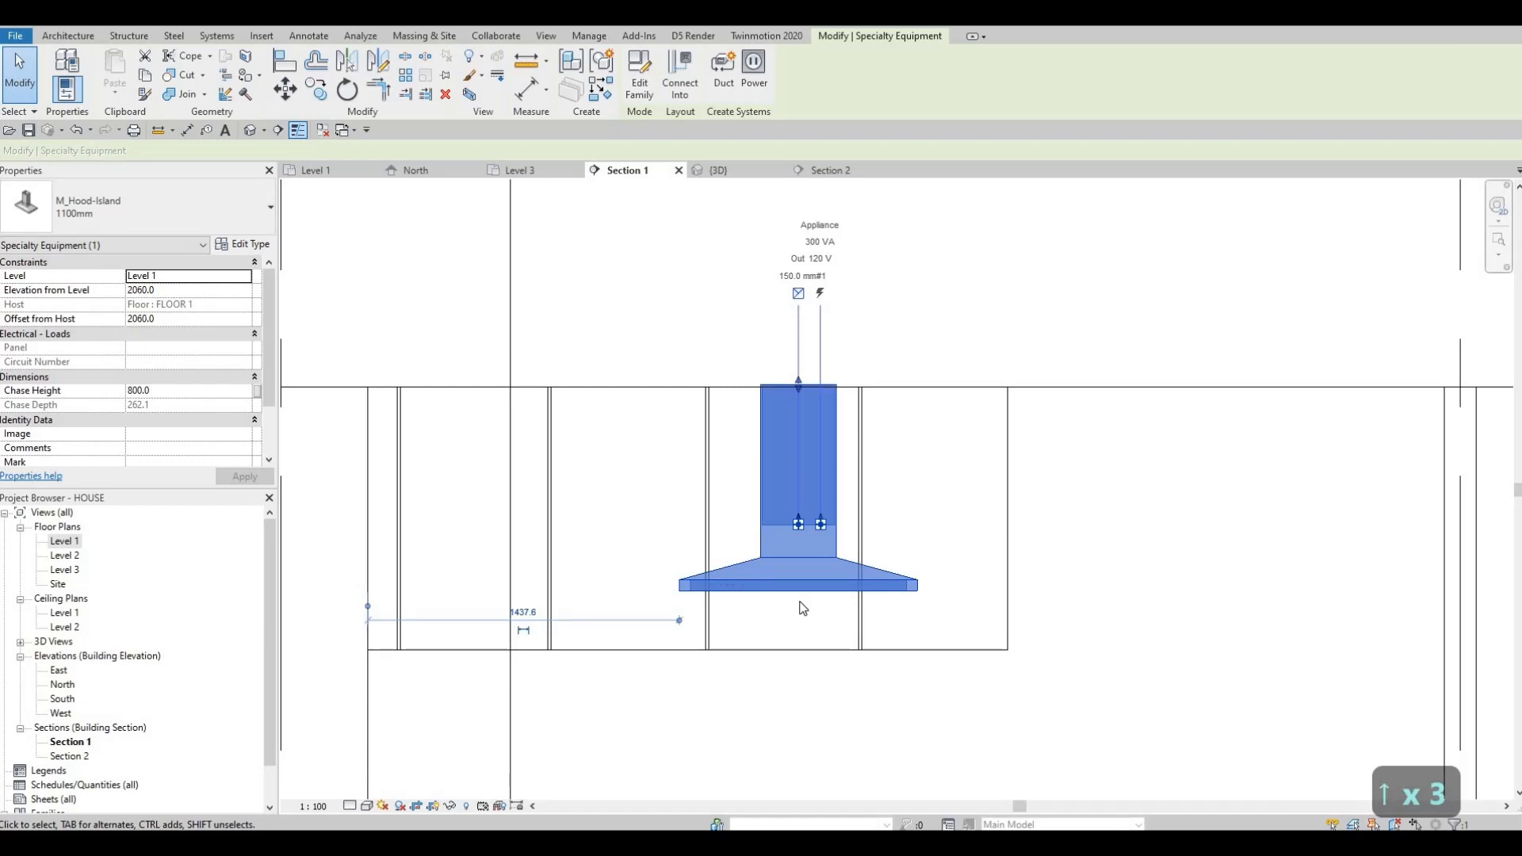
key(Up)
key(Down)
key(Escape)
key(Escape)
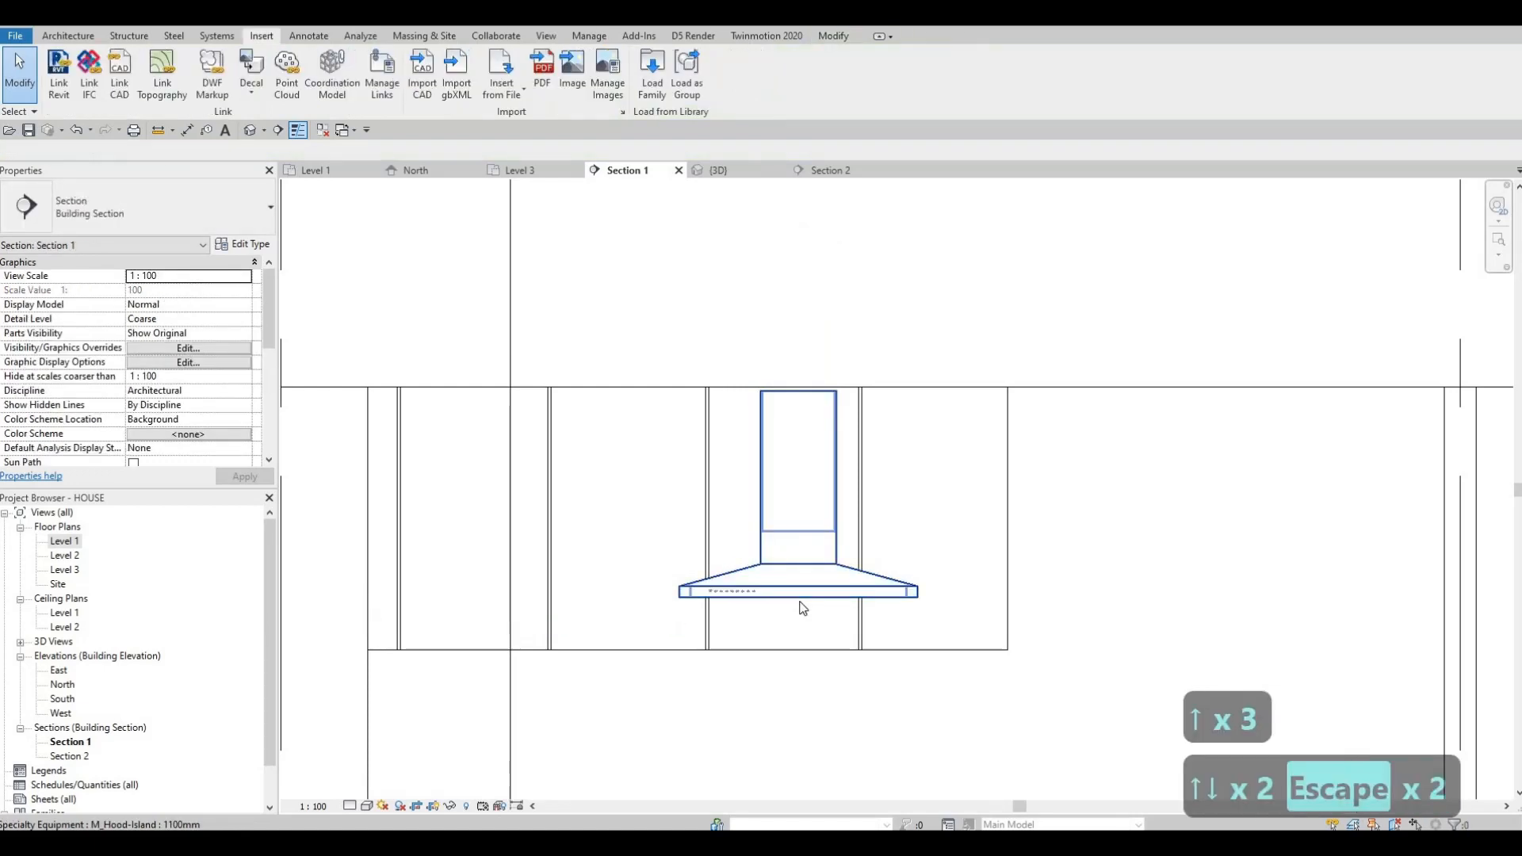
Align the top of the island hood's chase with the Level 2 line in Section 1
key(a)
key(l)
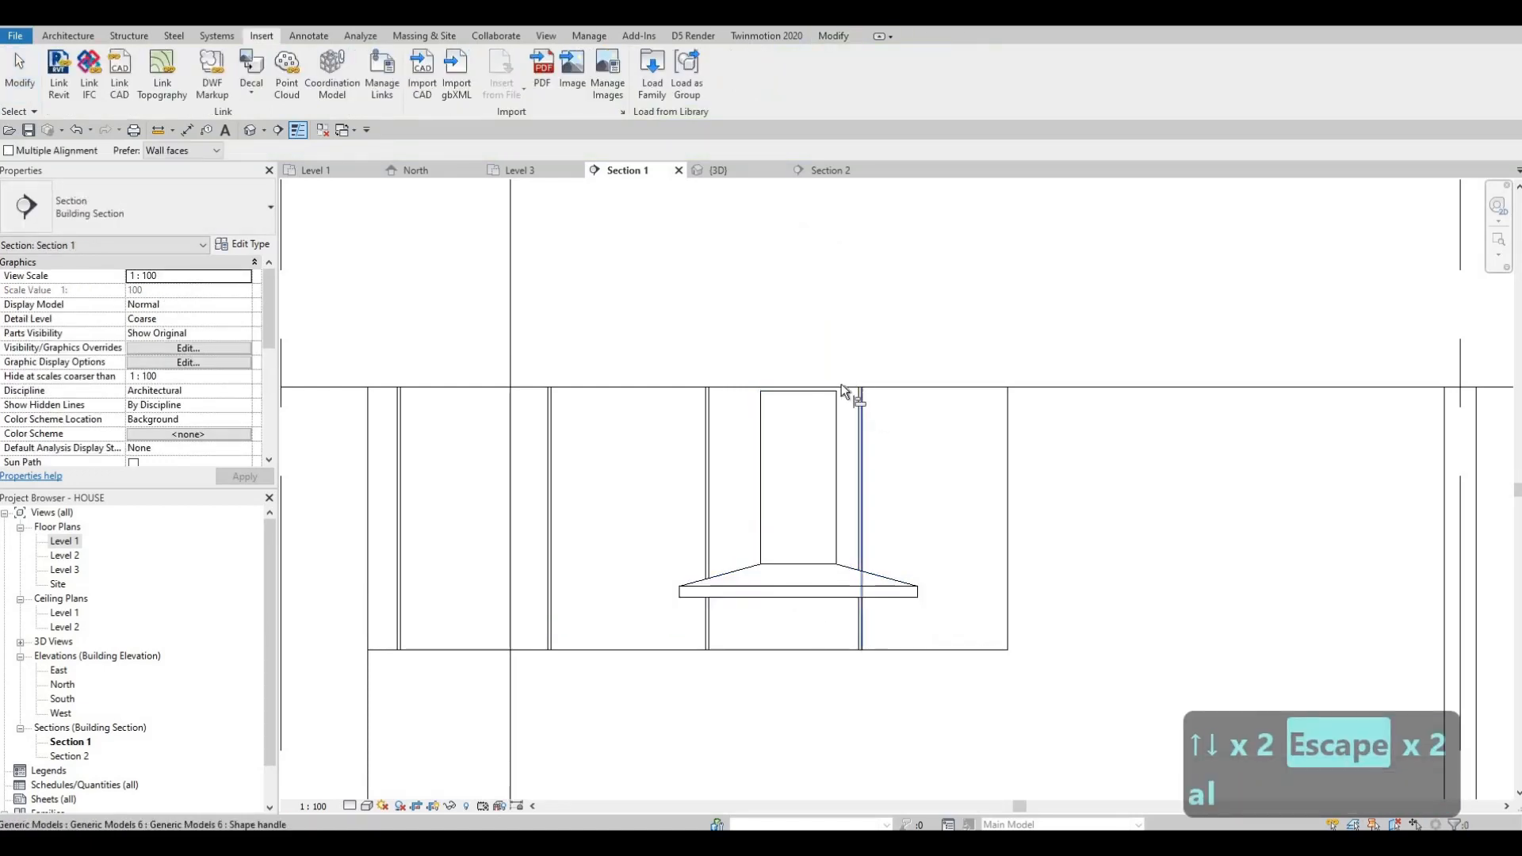
click(842, 387)
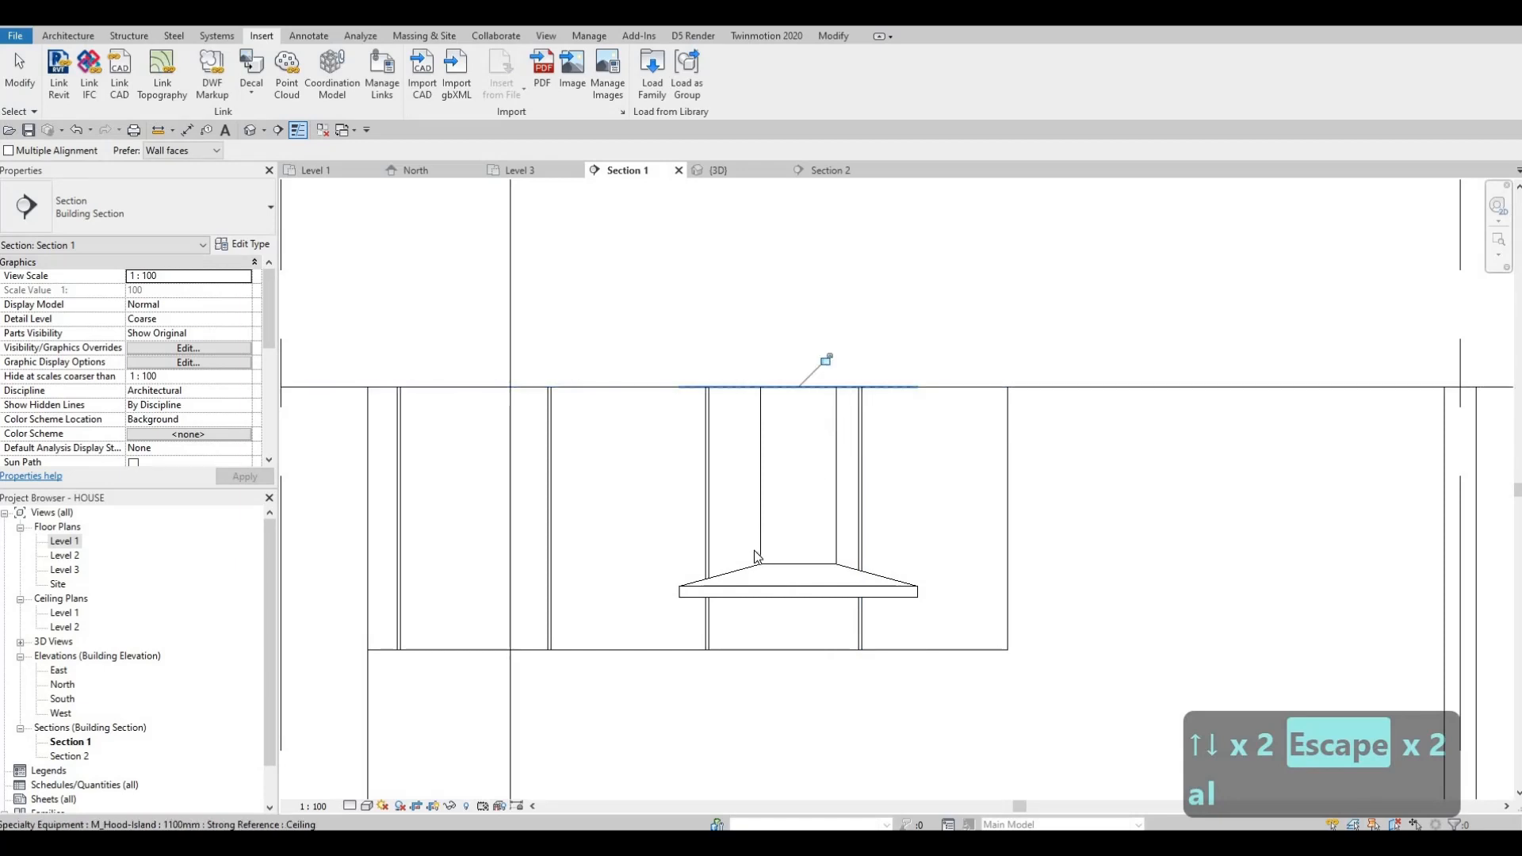
key(Escape)
key(Escape)
scroll(723, 489, down, 5)
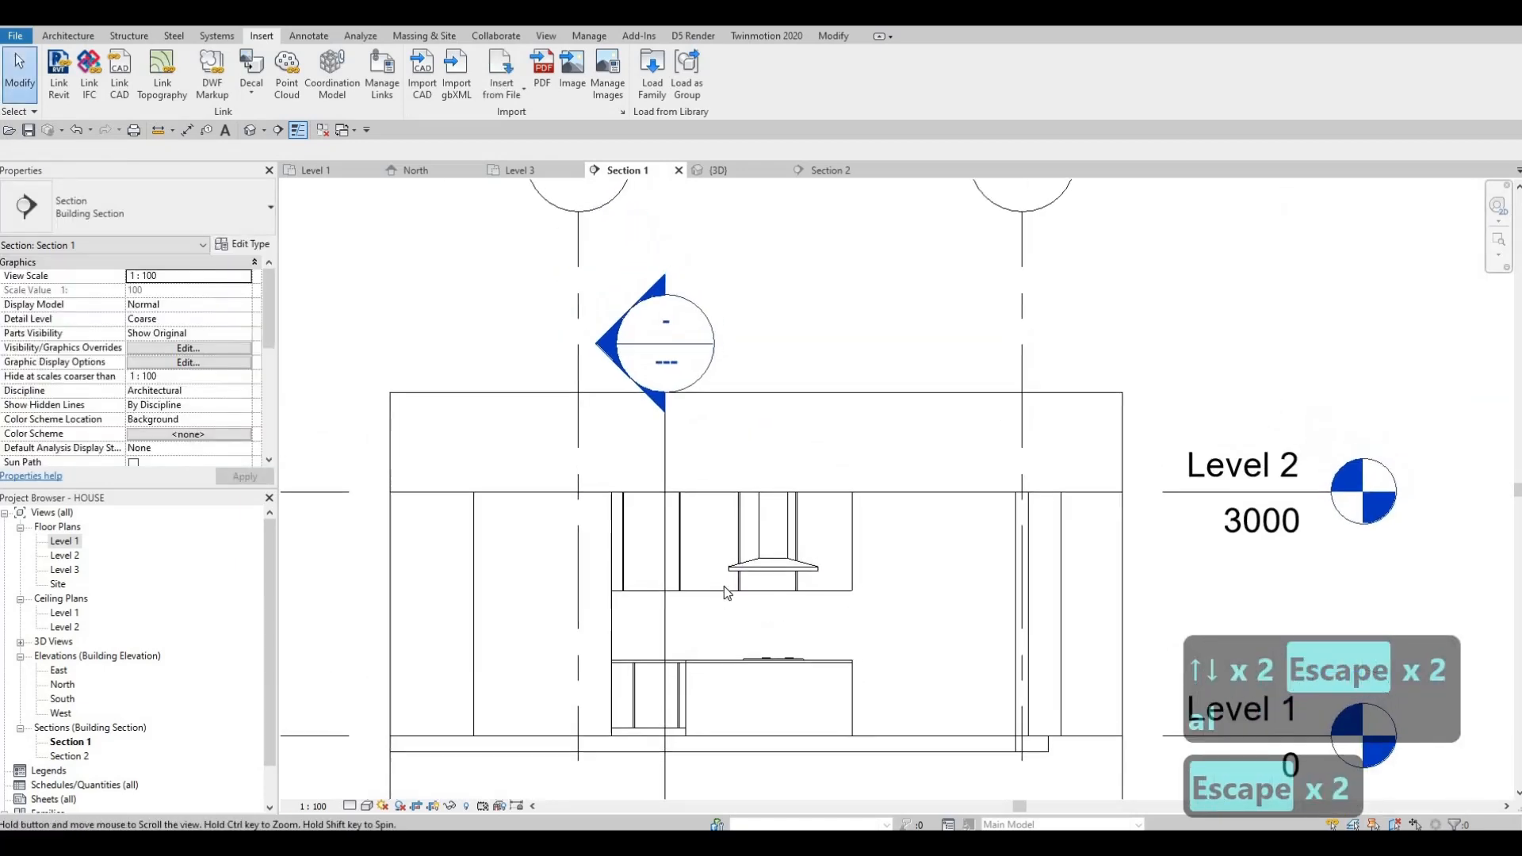
middle_drag(724, 591, 701, 591)
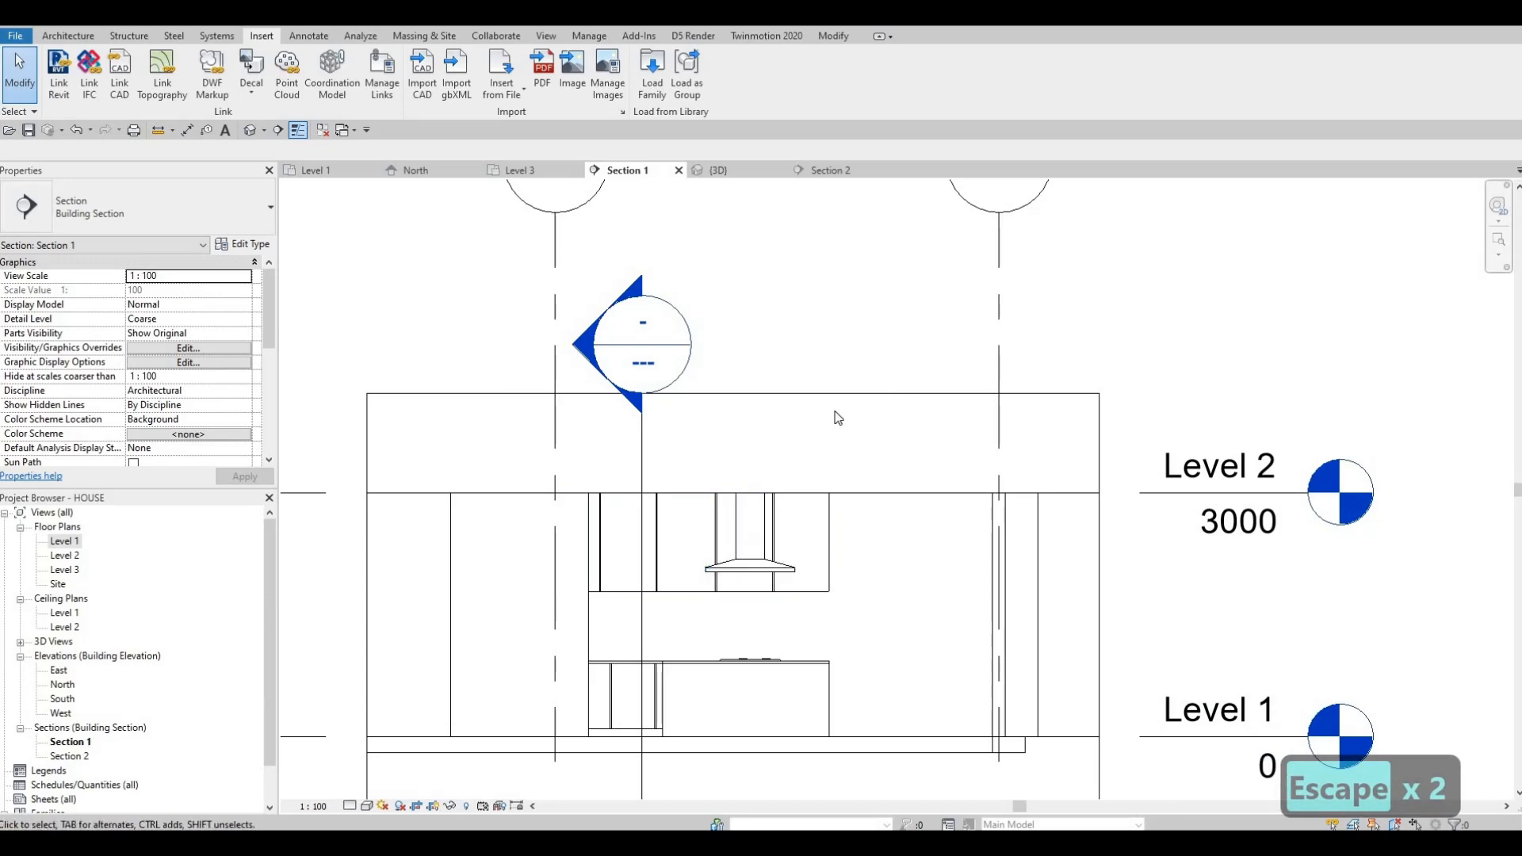
middle_drag(797, 597, 873, 469)
scroll(830, 459, up, 3)
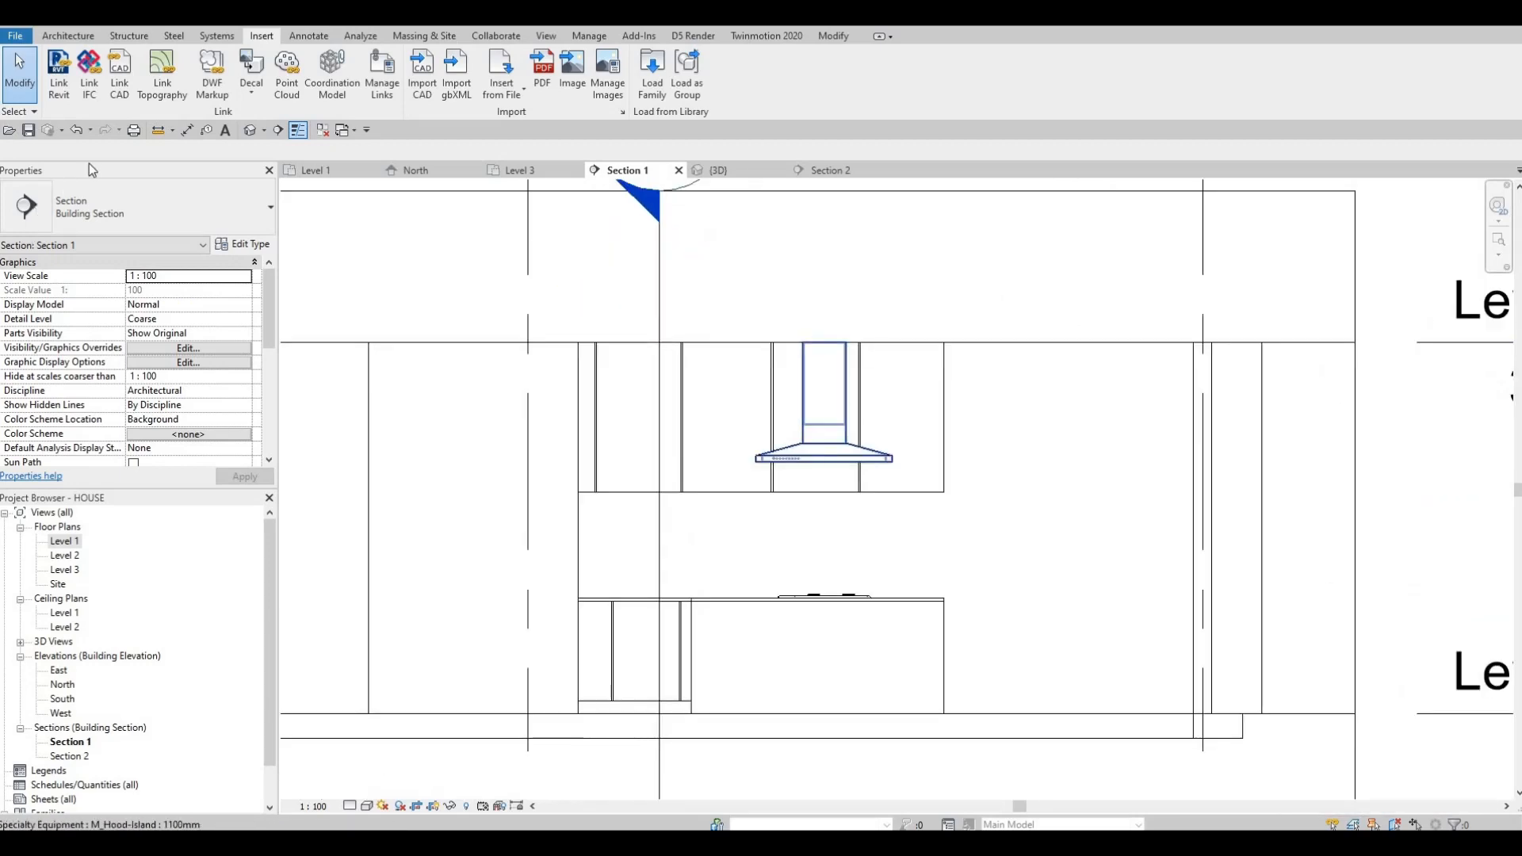
Examine the vent hood's position and orientation above the island cooktop from several angles in the 3D view
click(250, 130)
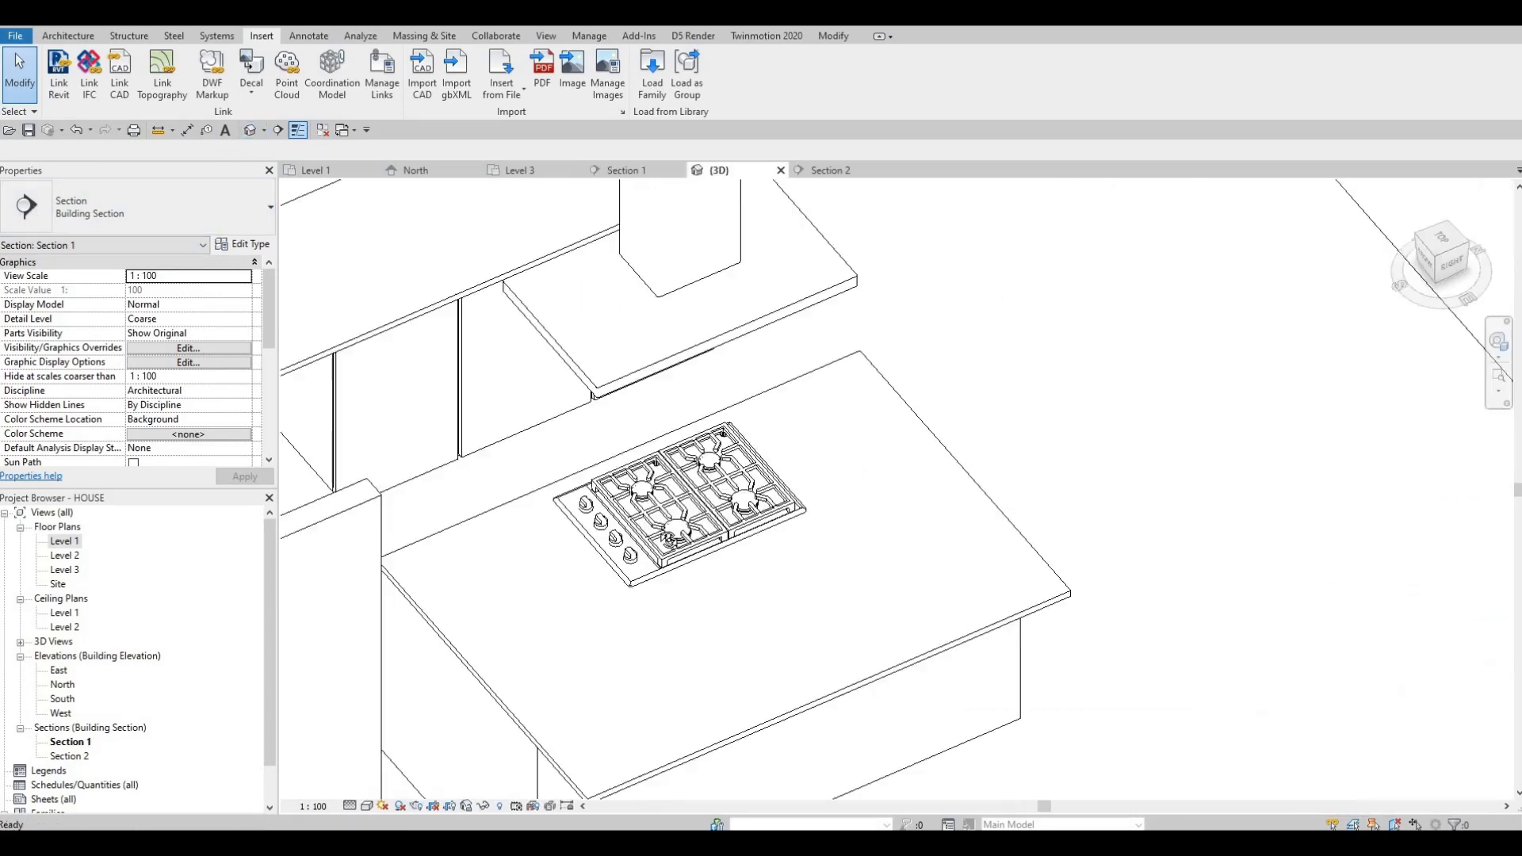
shift+middle_drag(453, 532, 775, 527)
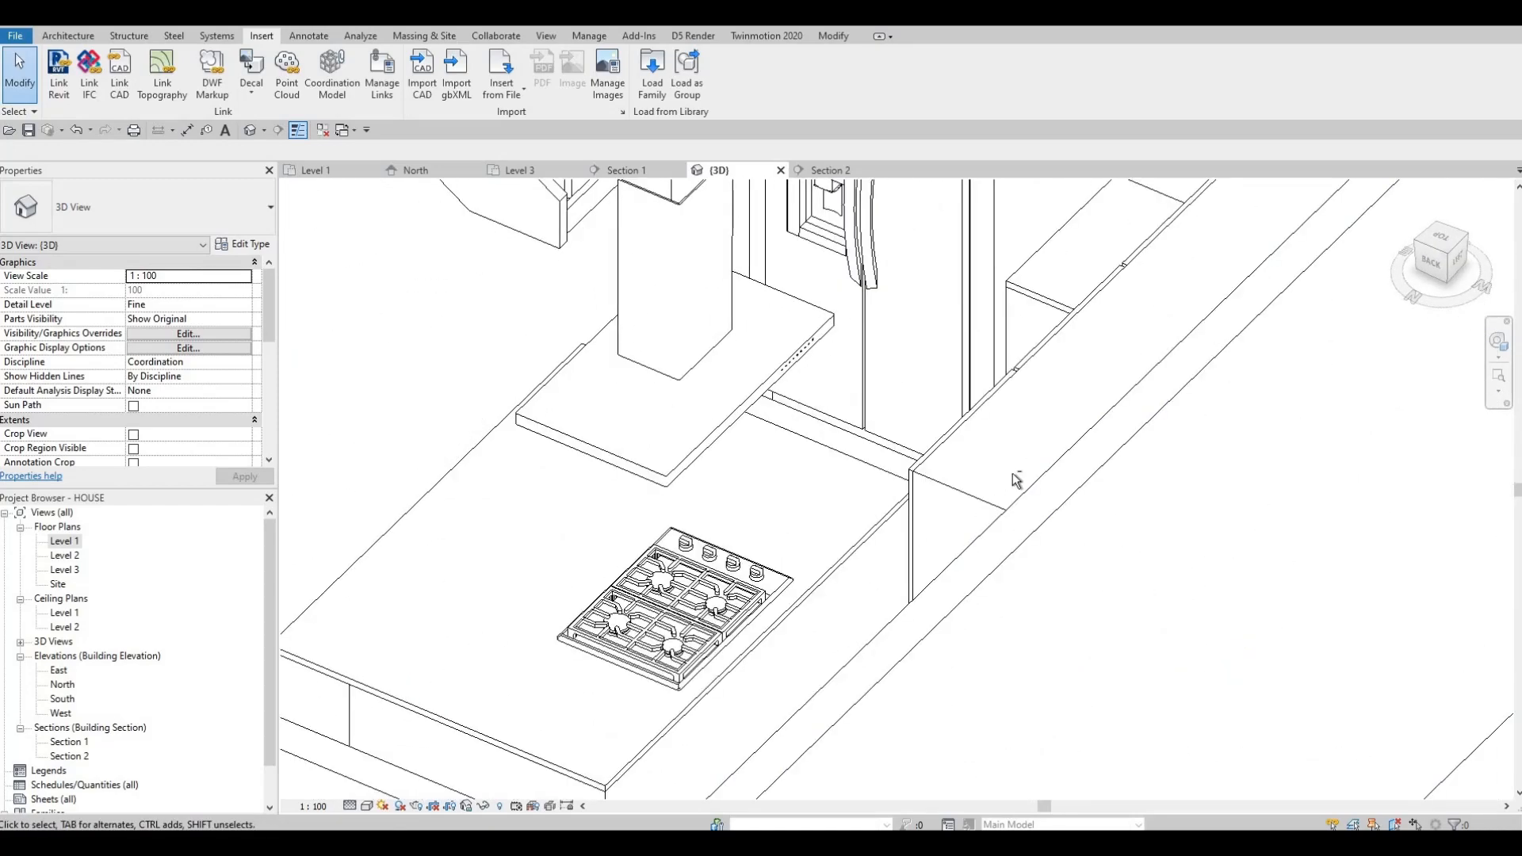
shift+middle_drag(1016, 480, 766, 589)
shift+middle_drag(872, 547, 739, 406)
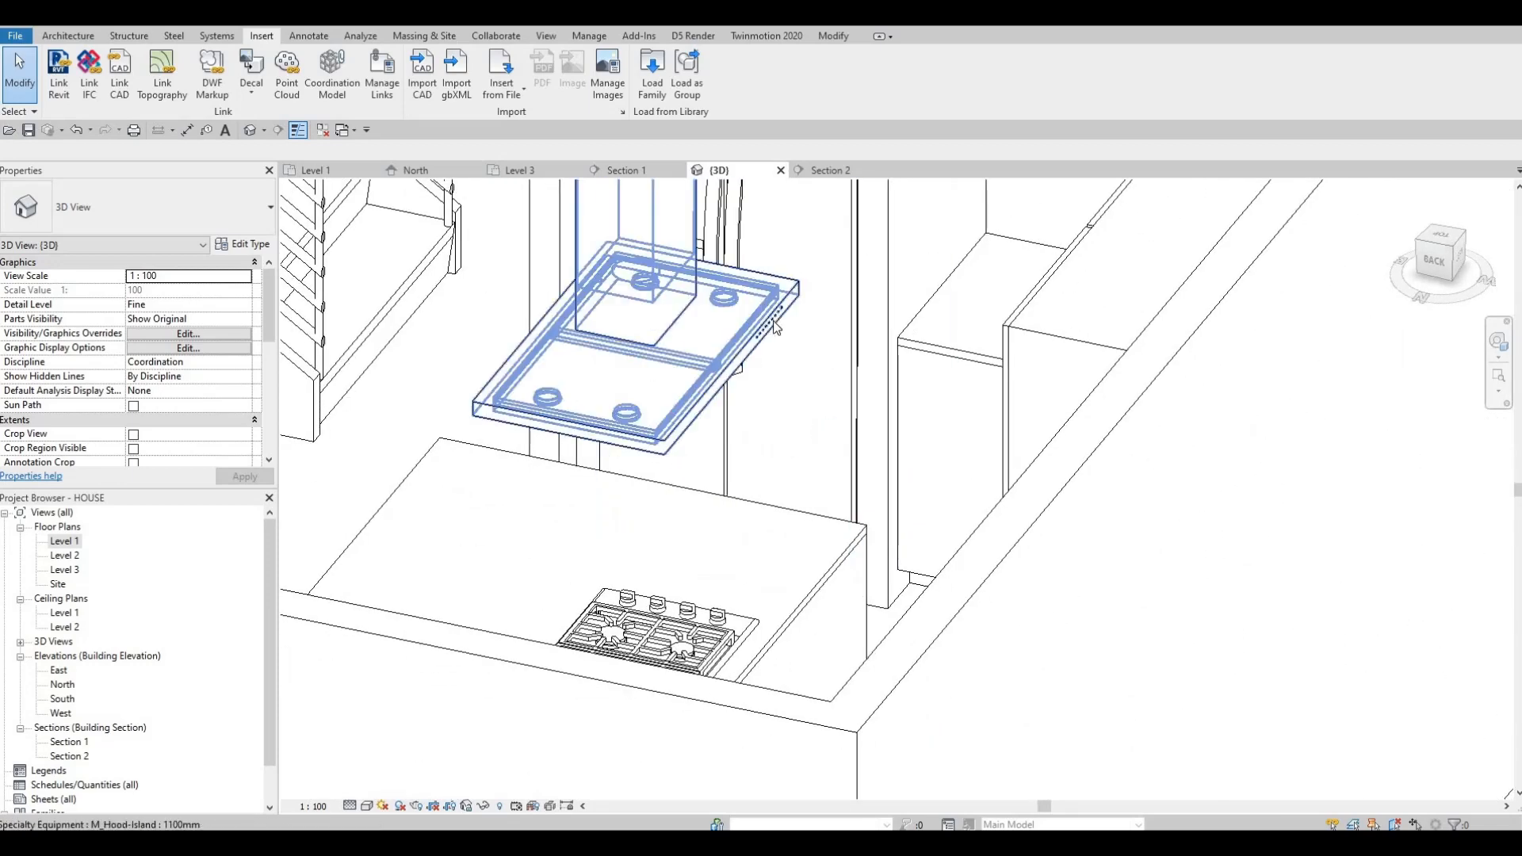
scroll(766, 342, up, 5)
scroll(767, 349, up, 5)
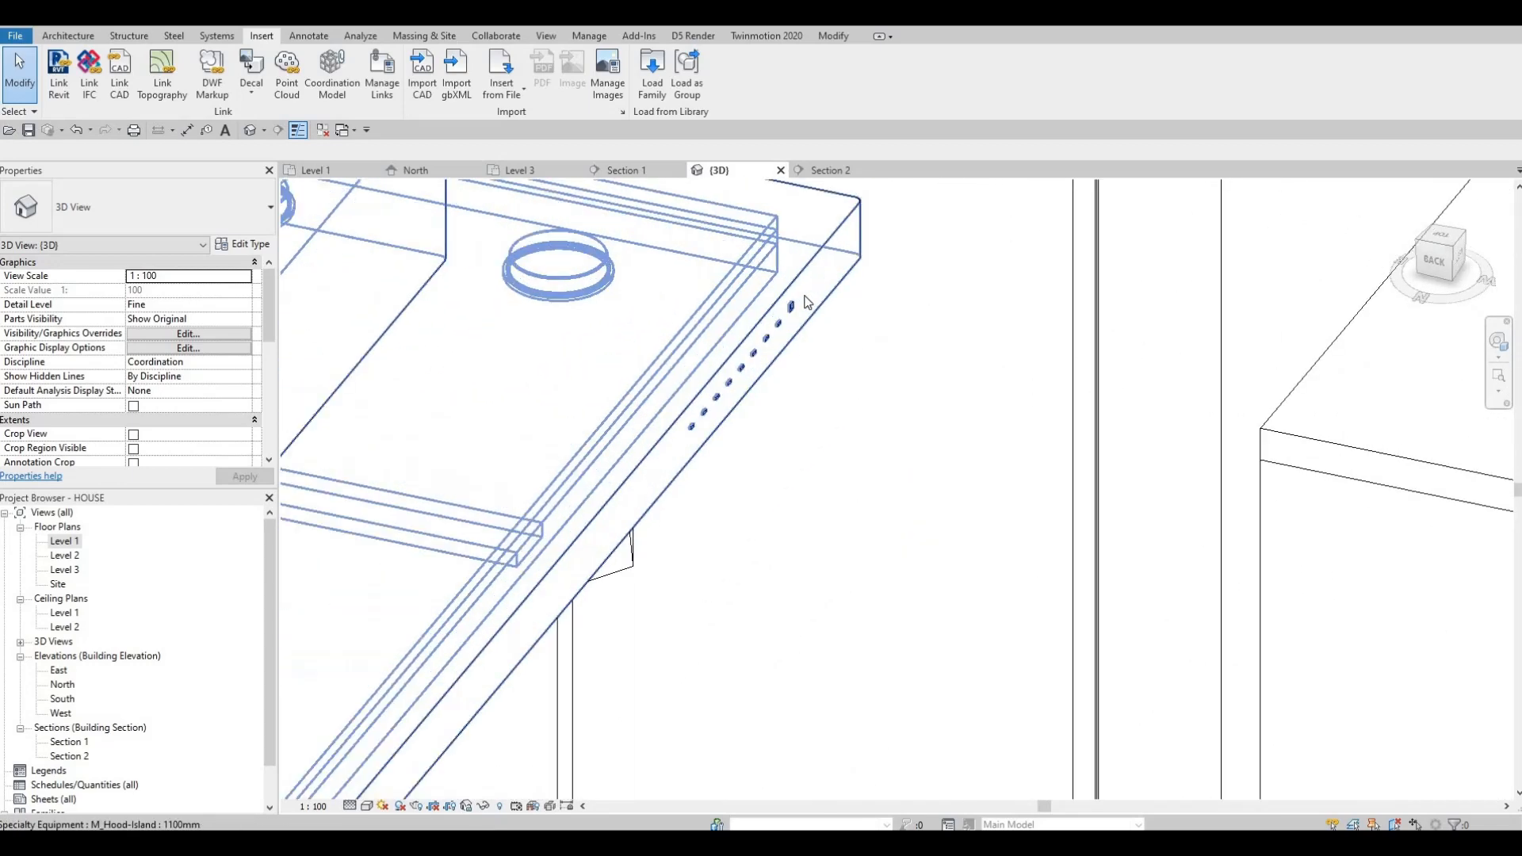
shift+middle_drag(776, 363, 567, 523)
scroll(600, 533, down, 5)
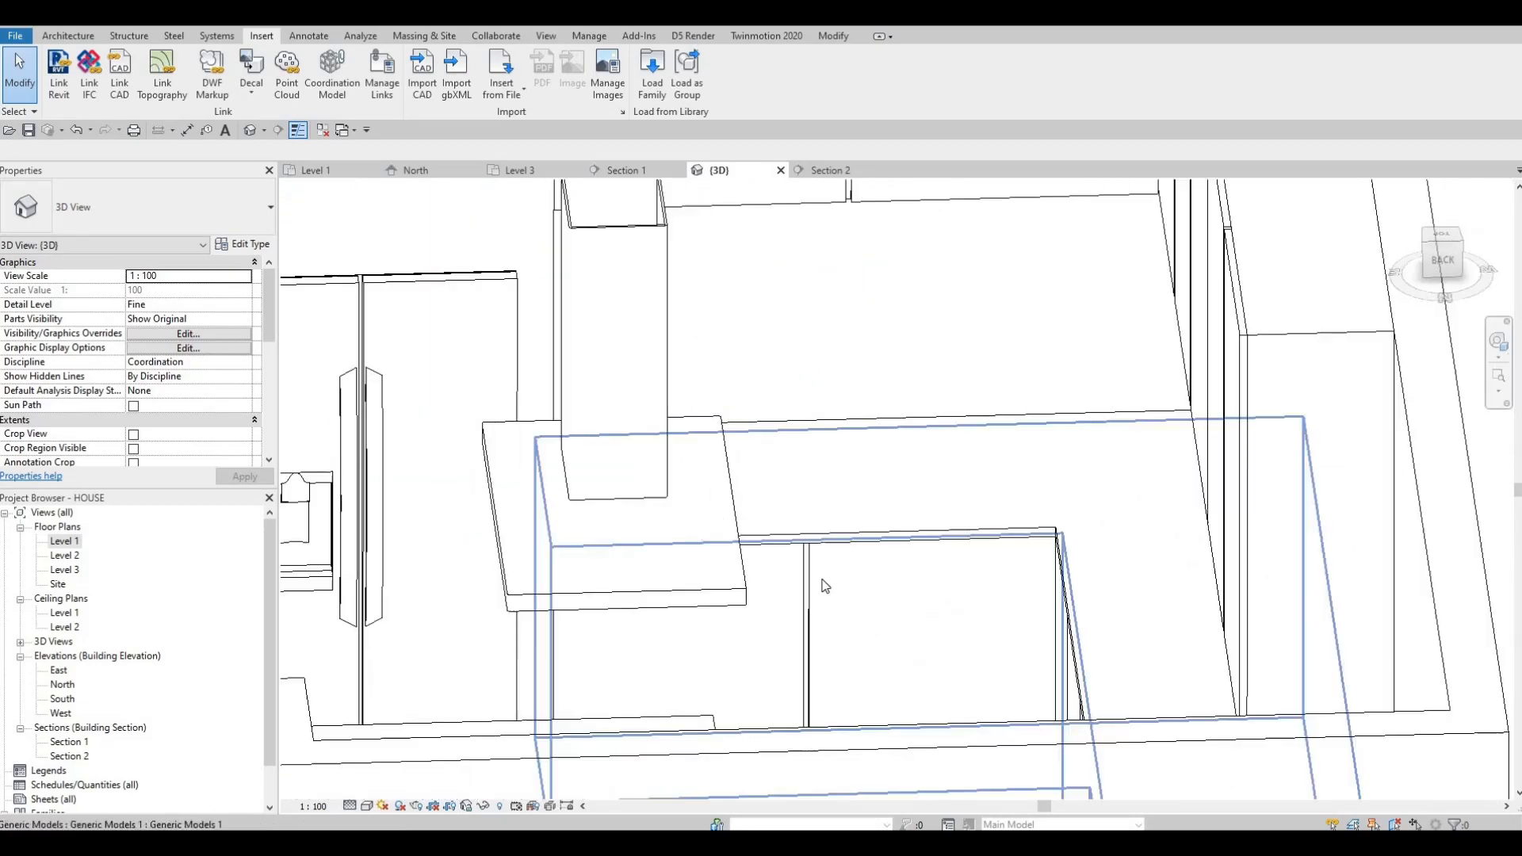
shift+middle_drag(822, 585, 582, 380)
middle_drag(554, 555, 612, 448)
scroll(600, 462, down, 2)
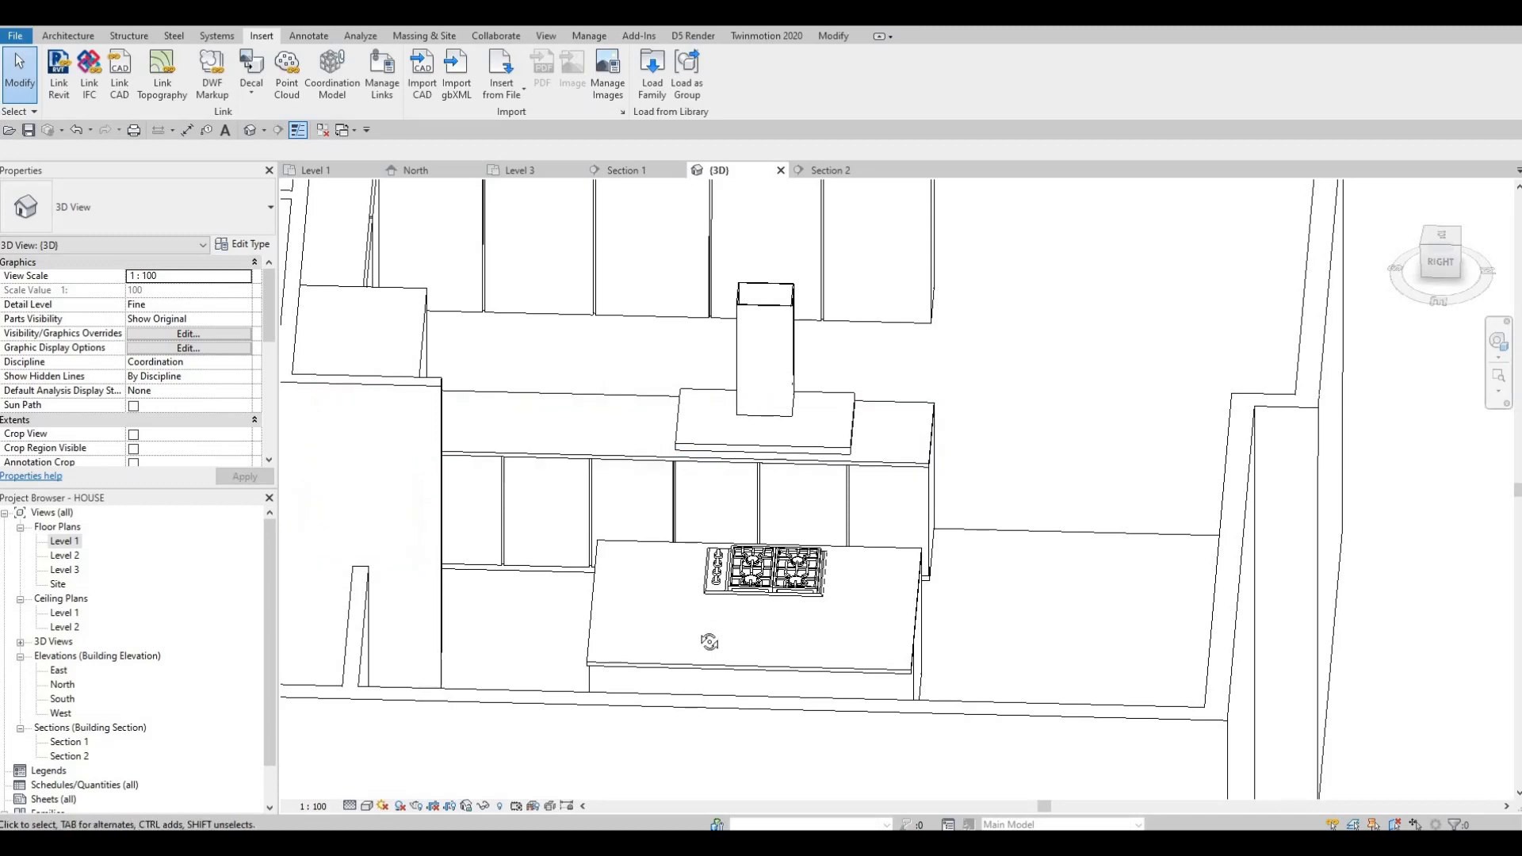
shift+middle_drag(704, 639, 598, 632)
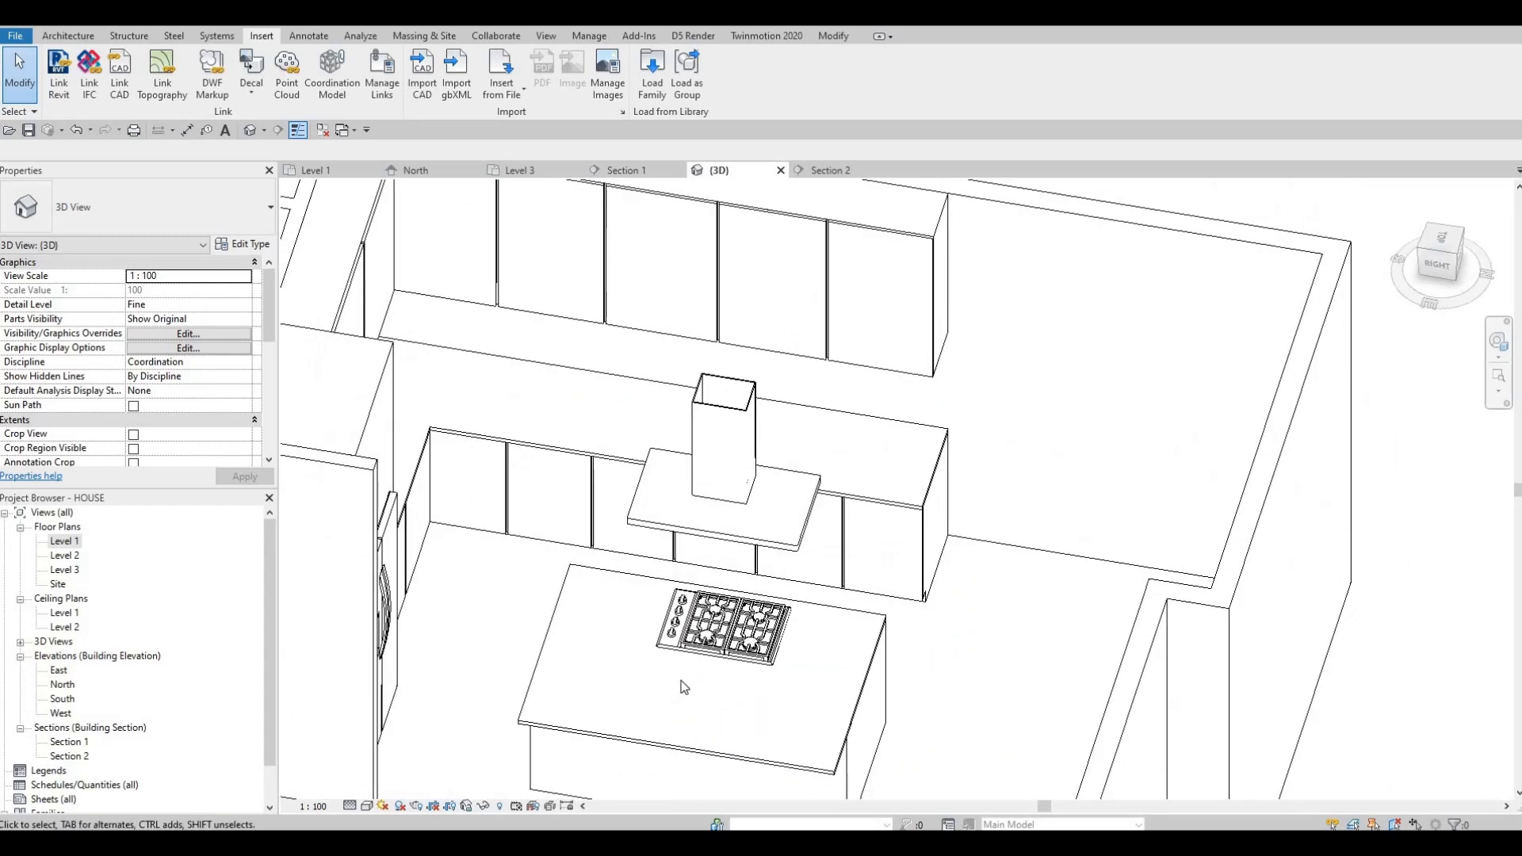
shift+middle_drag(667, 687, 531, 671)
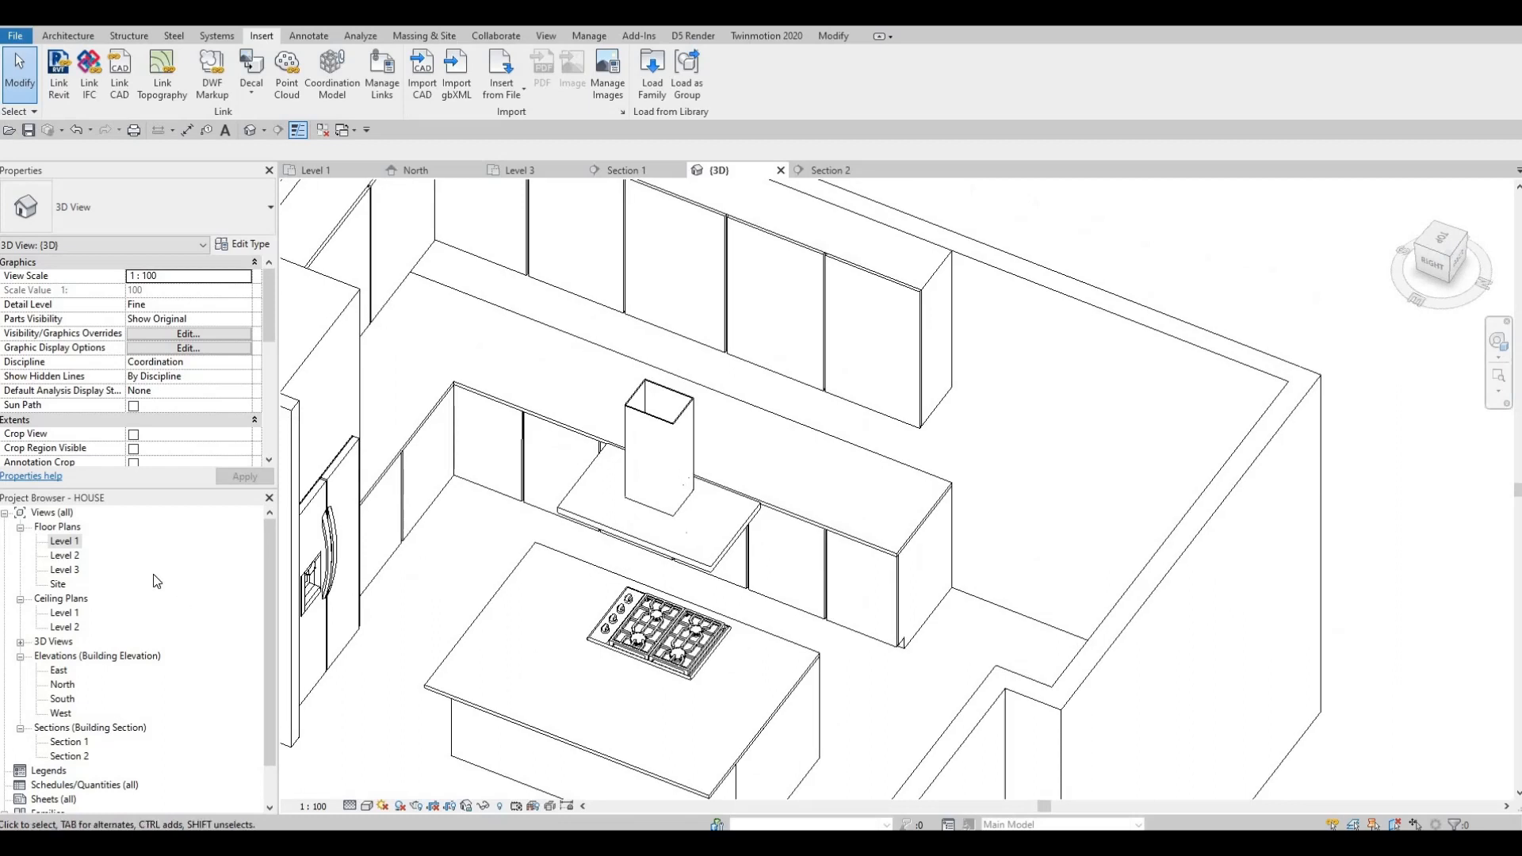
From the Level 1 floor plan, start loading a family and browse to the Plumbing folder of the Canada library
double_click(67, 542)
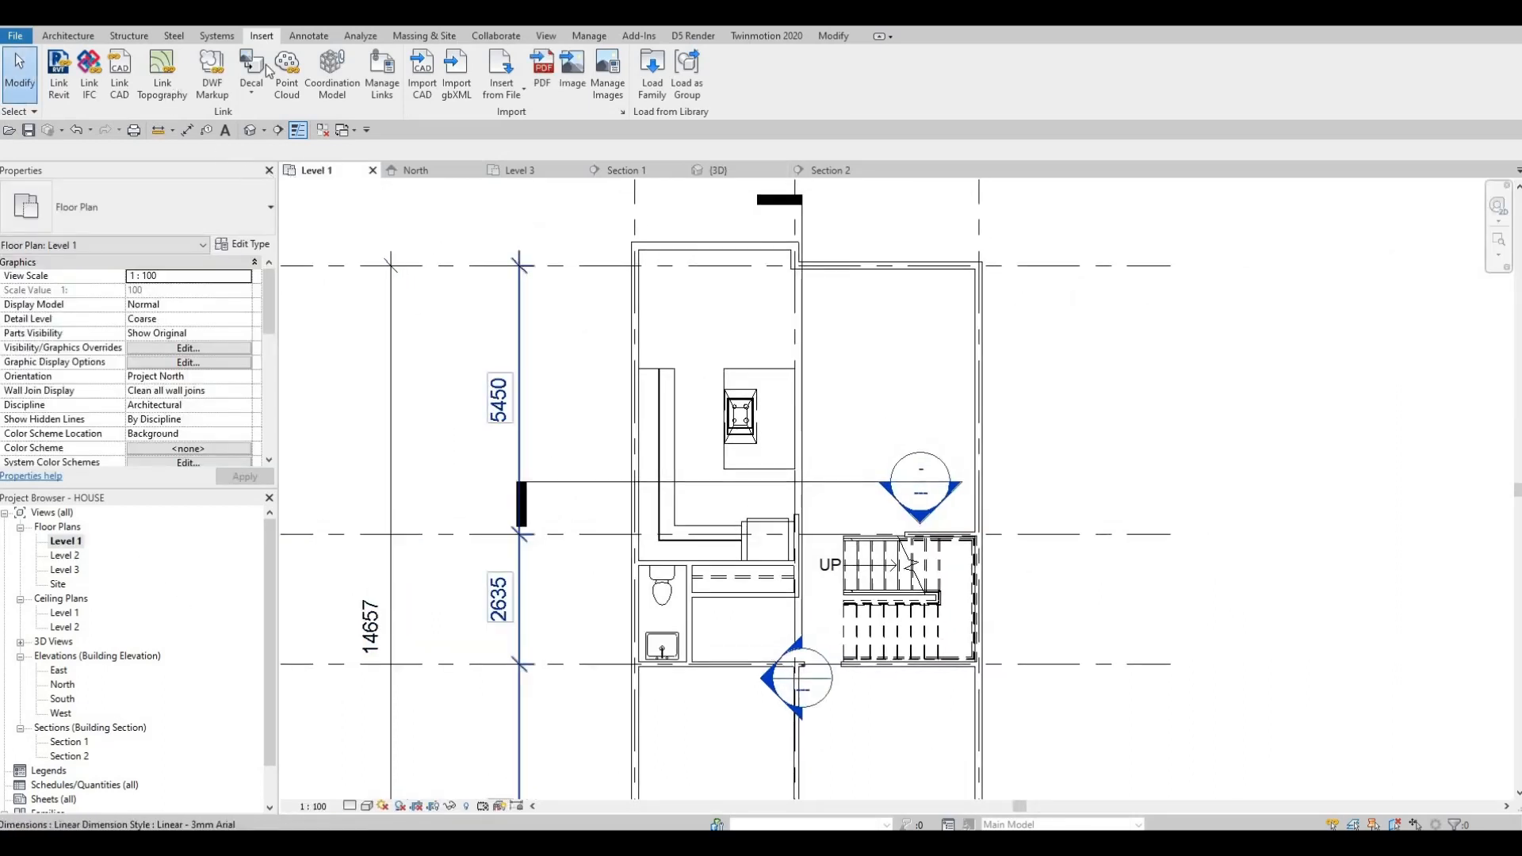
click(650, 84)
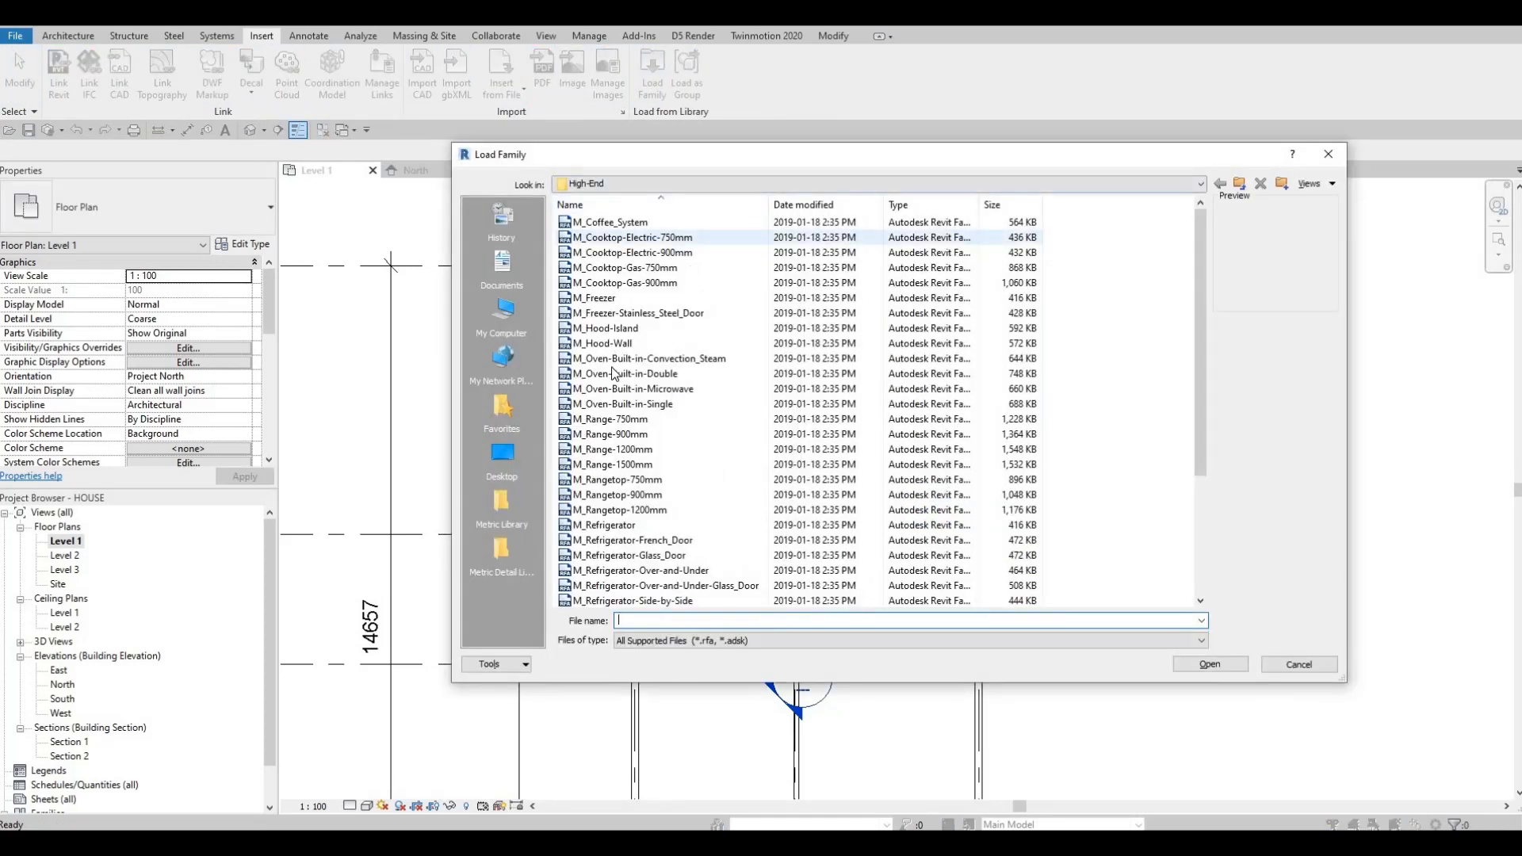
click(615, 373)
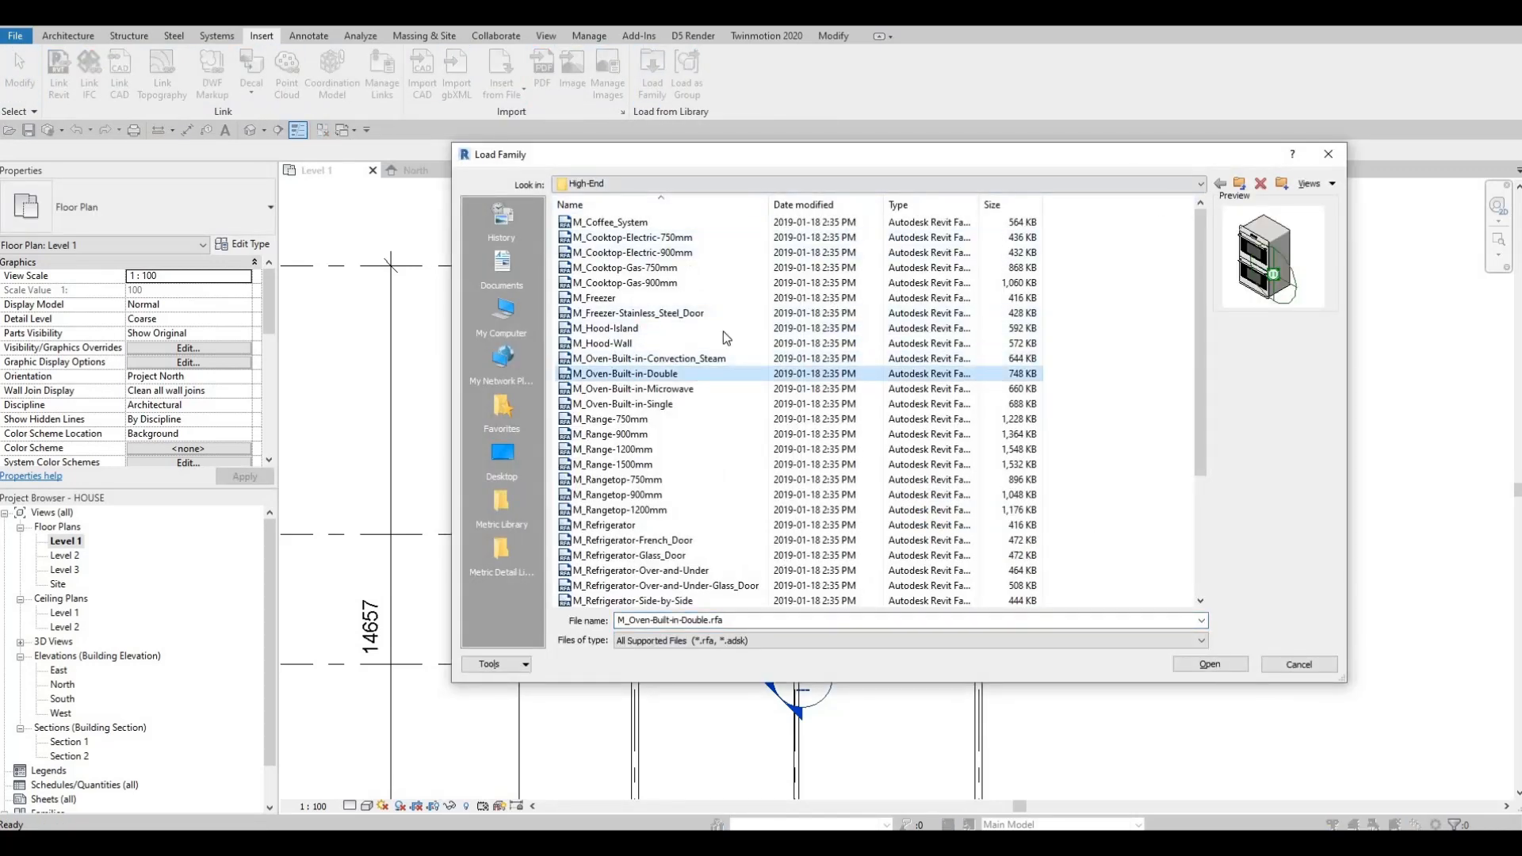
click(720, 184)
scroll(690, 293, up, 2)
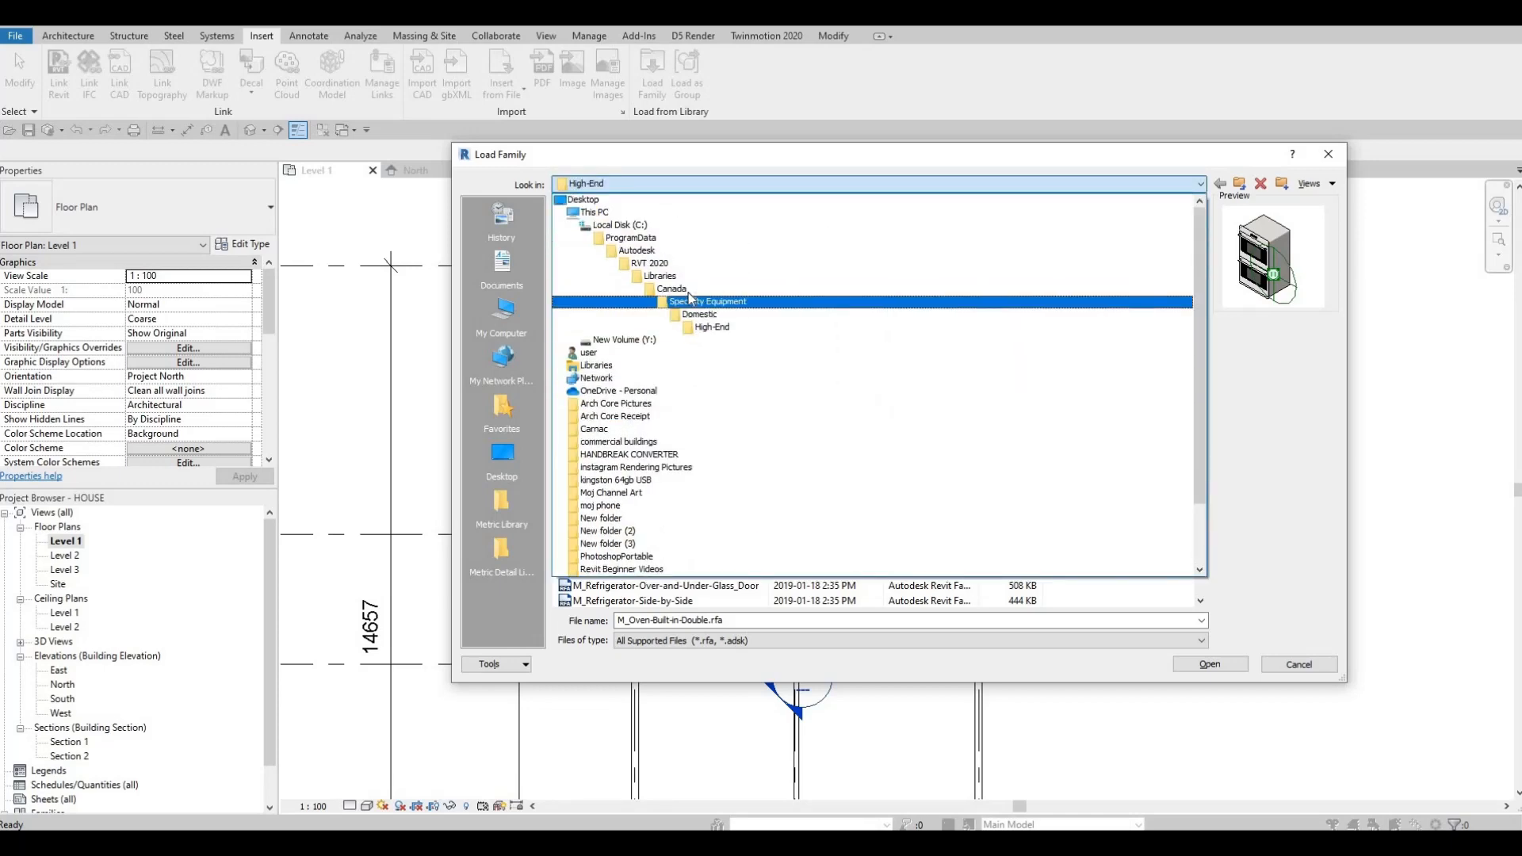
click(680, 289)
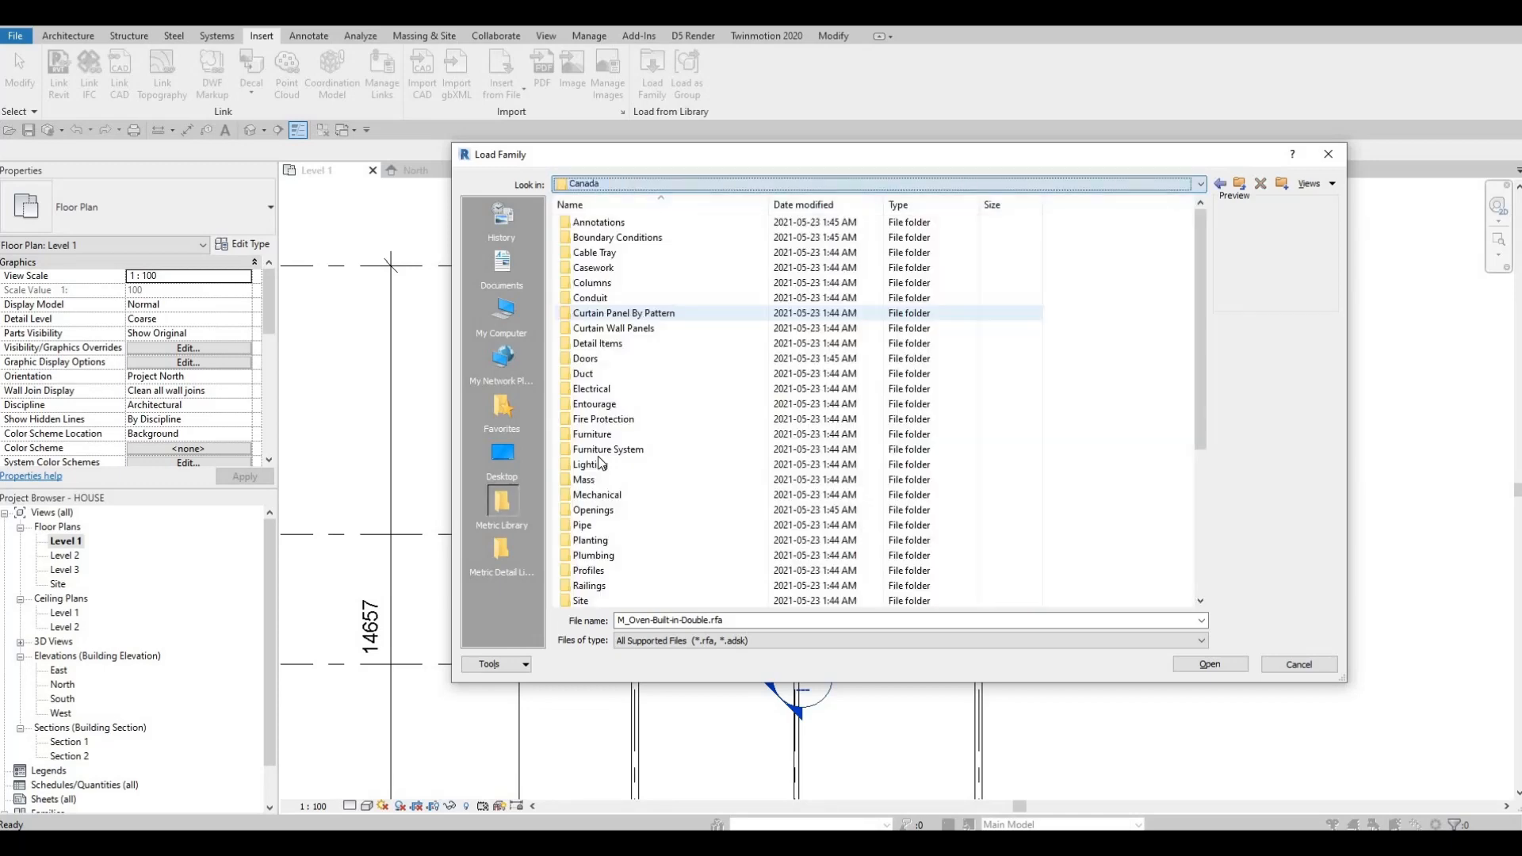
click(593, 542)
key(Return)
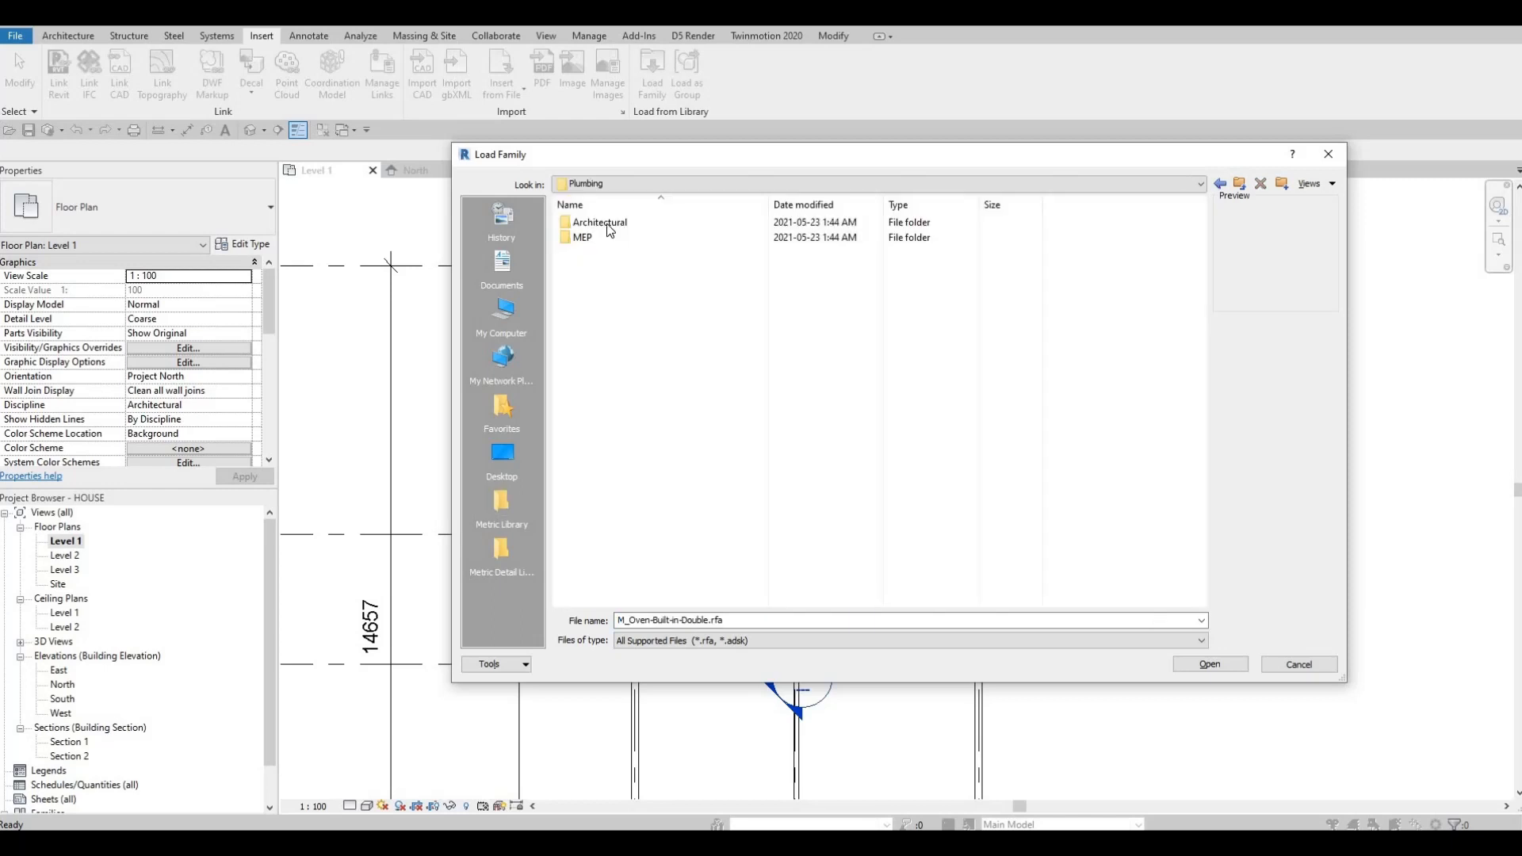
Browse into the Architectural plumbing families and open the Sinks folder under Fixtures
double_click(608, 222)
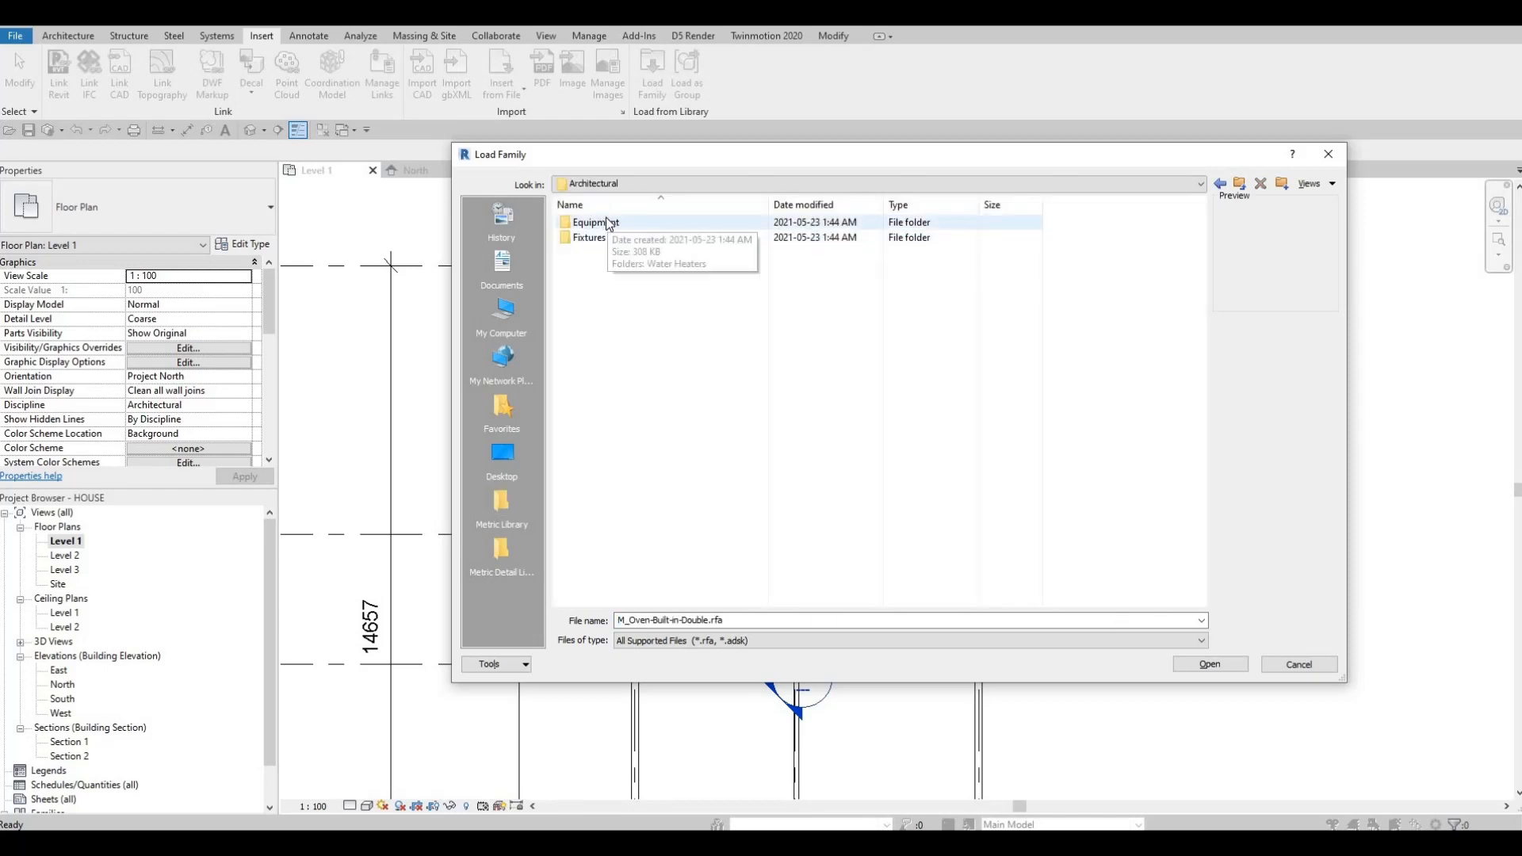
double_click(609, 222)
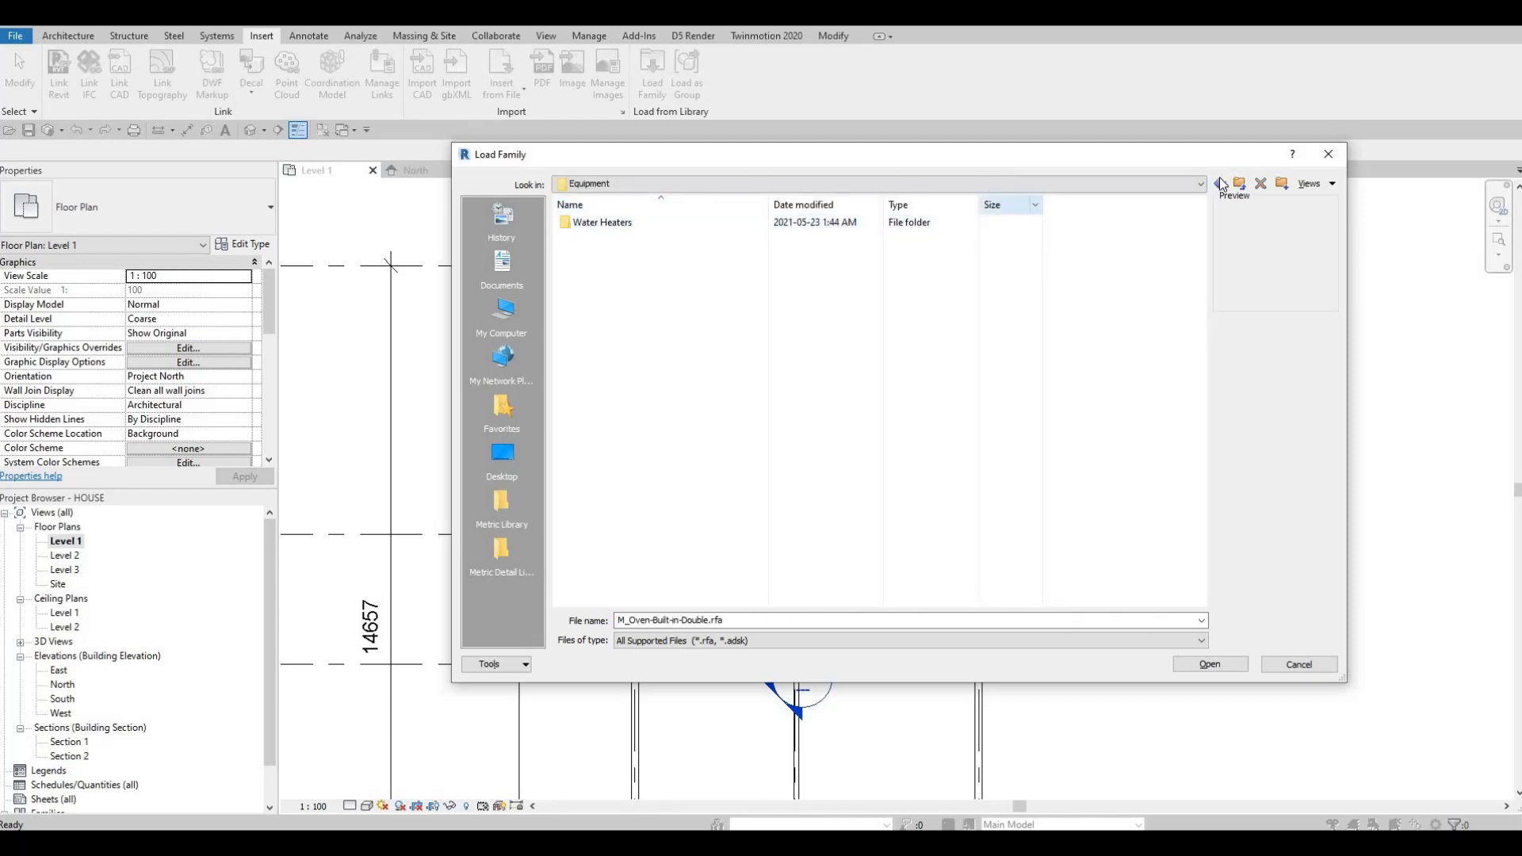
key(BackSpace)
double_click(604, 237)
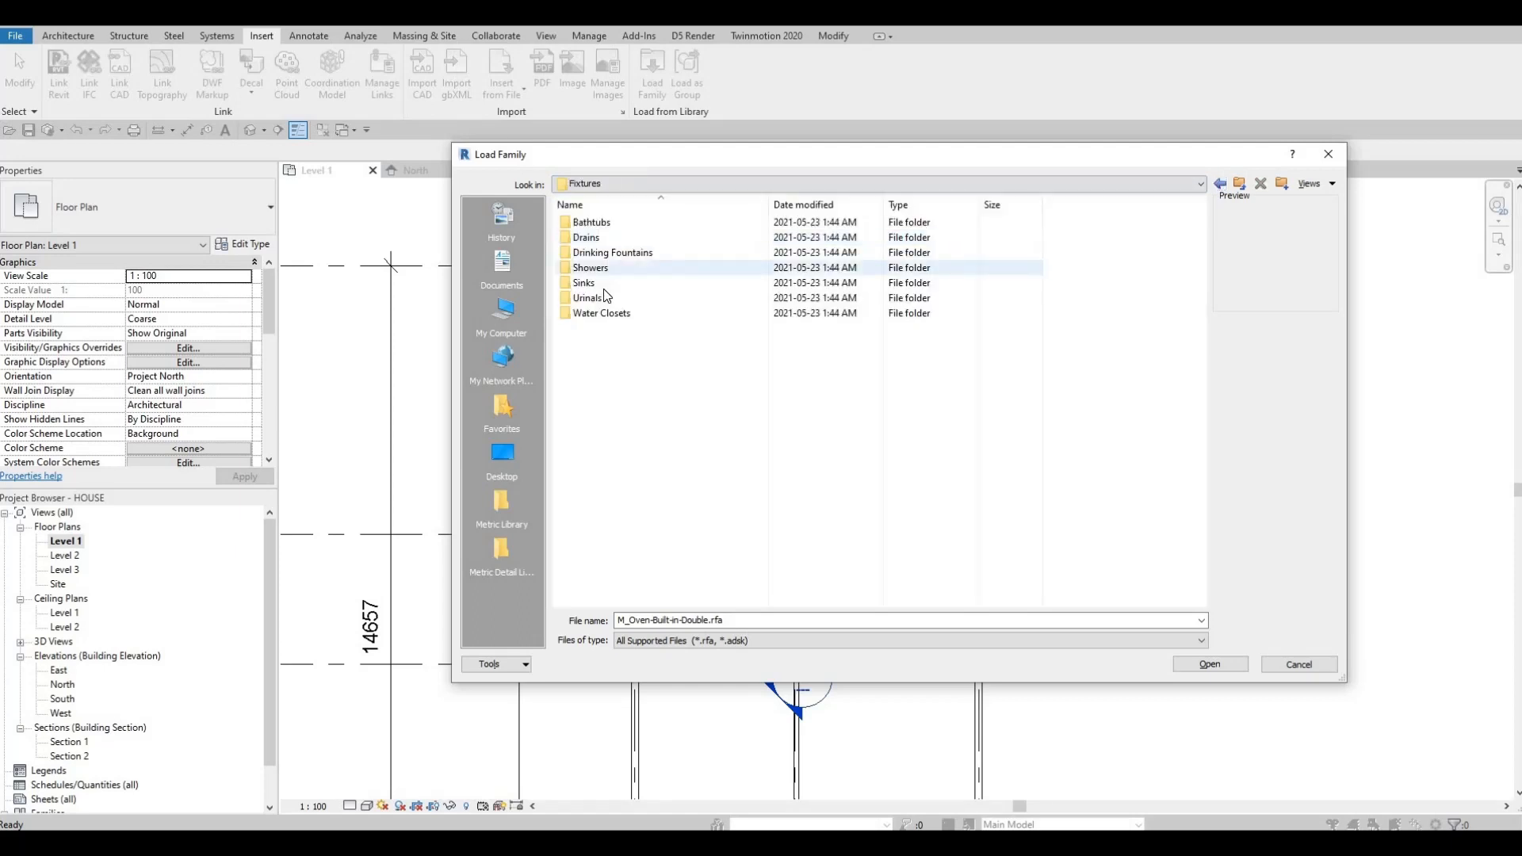
double_click(601, 282)
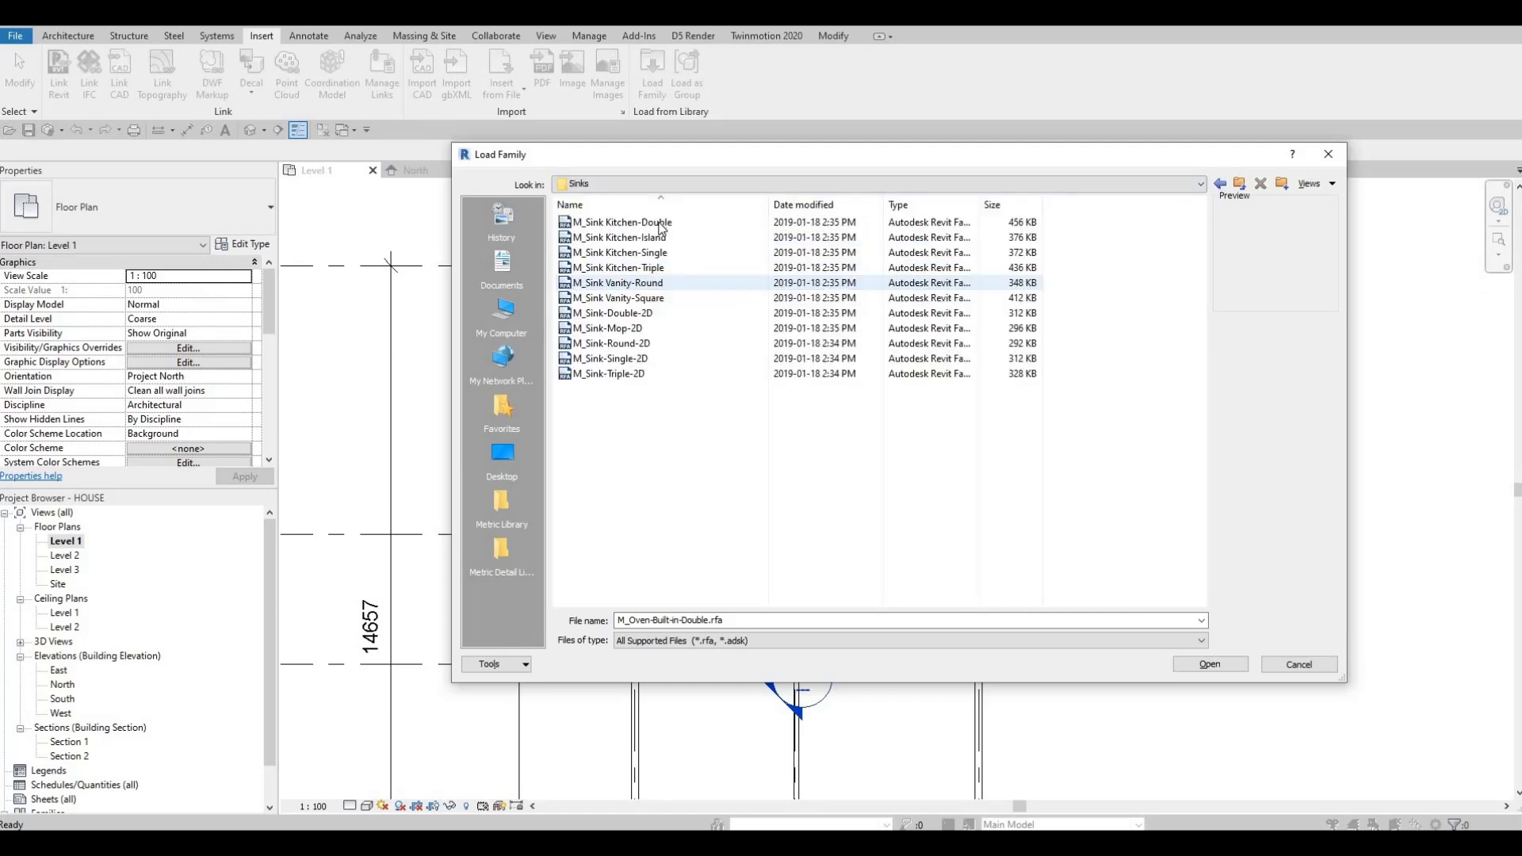
Preview the kitchen sink families and load M_Sink Kitchen-Triple into the project
click(661, 225)
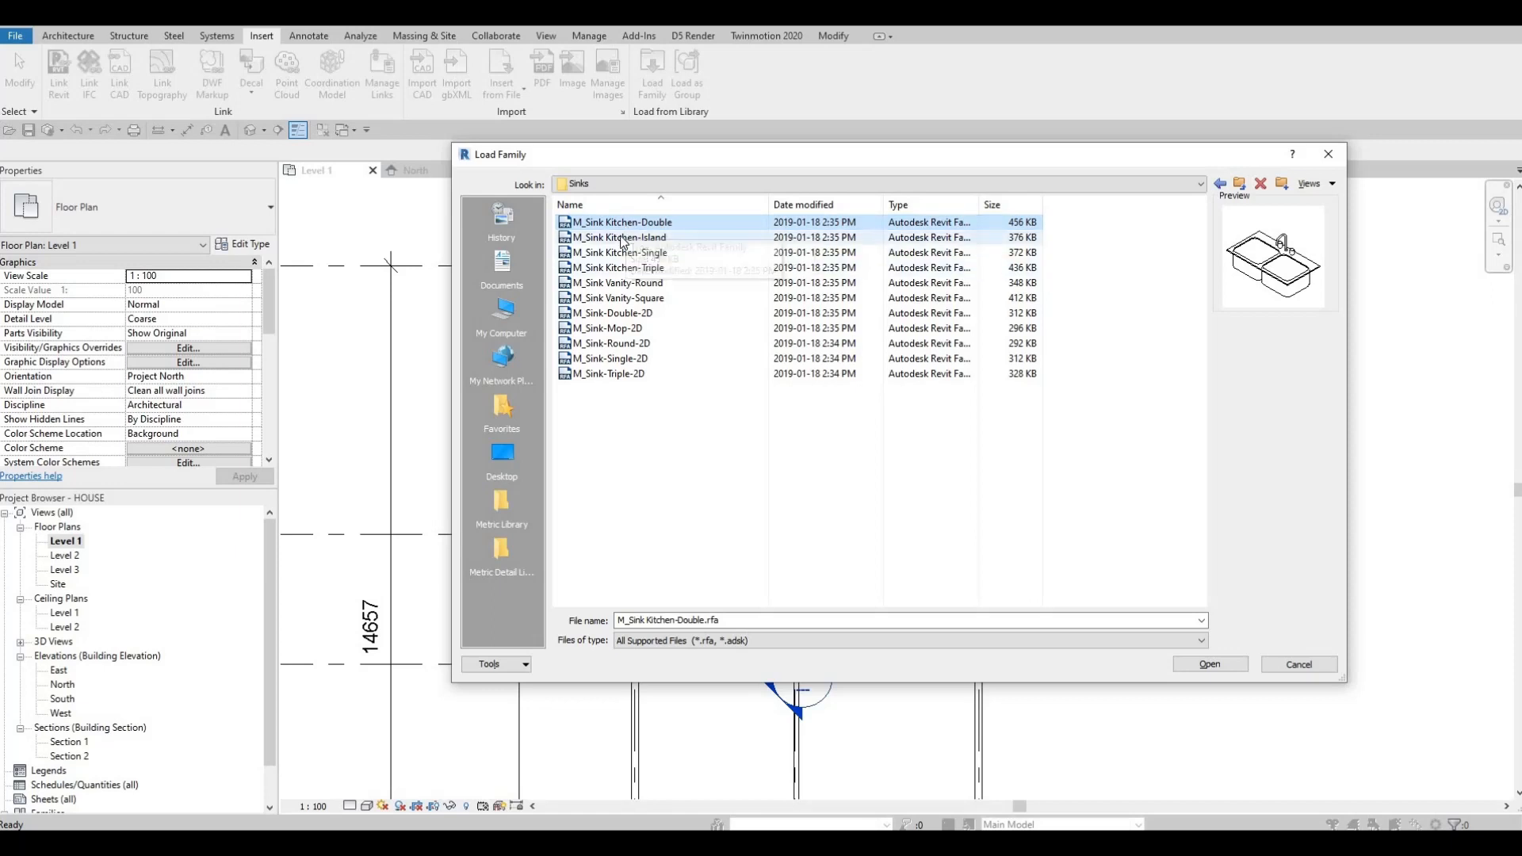
click(624, 237)
click(623, 222)
click(618, 267)
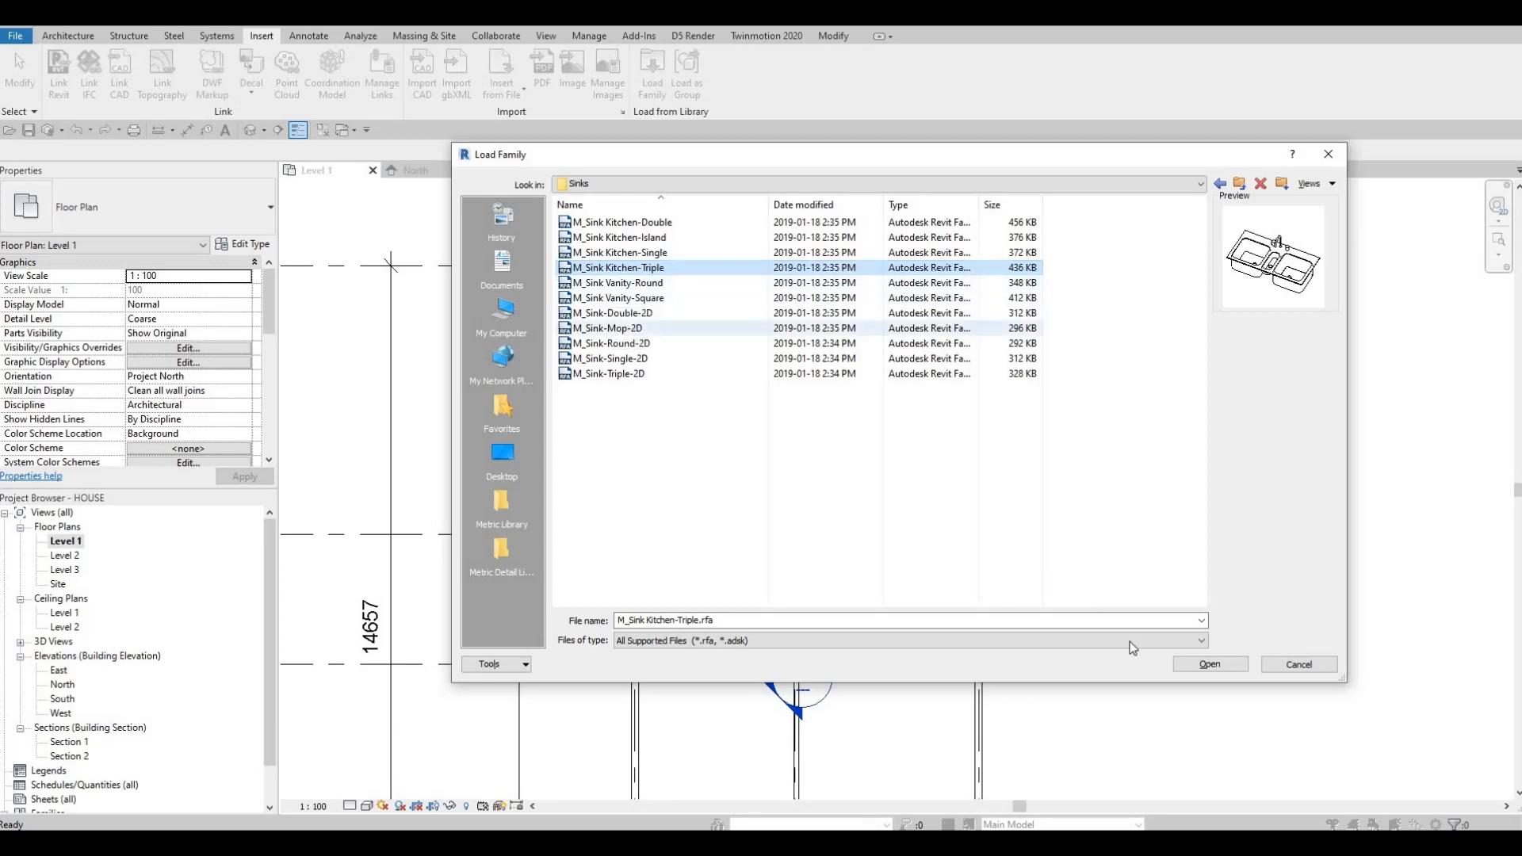
click(1209, 664)
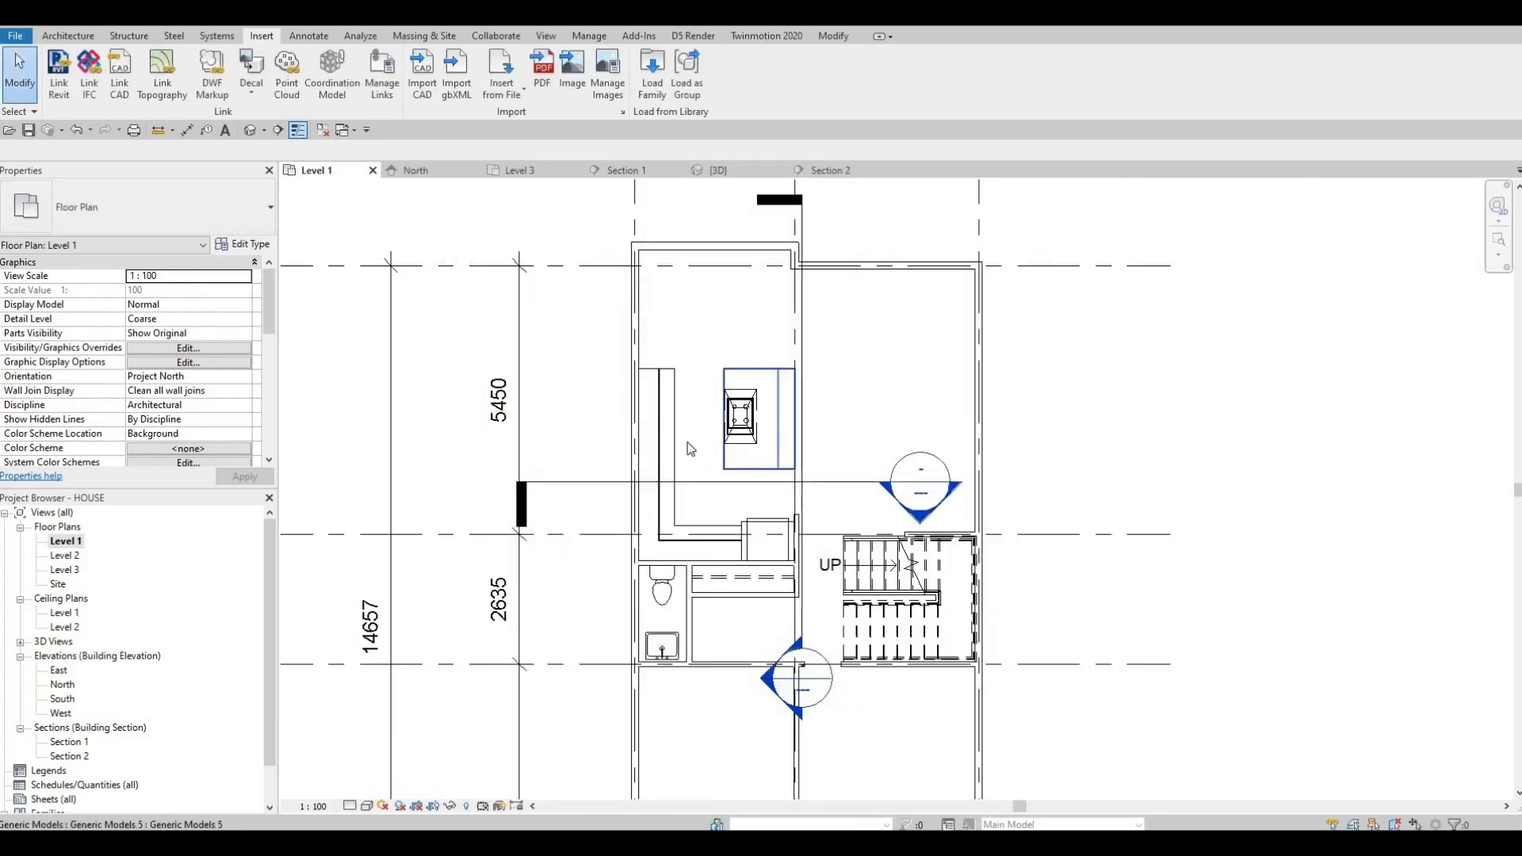
In the 3D view, place an M_Sink Kitchen-Triple 1100 x 535mm on Level 1, just outside the exterior wall behind the kitchen counter
scroll(671, 442, up, 2)
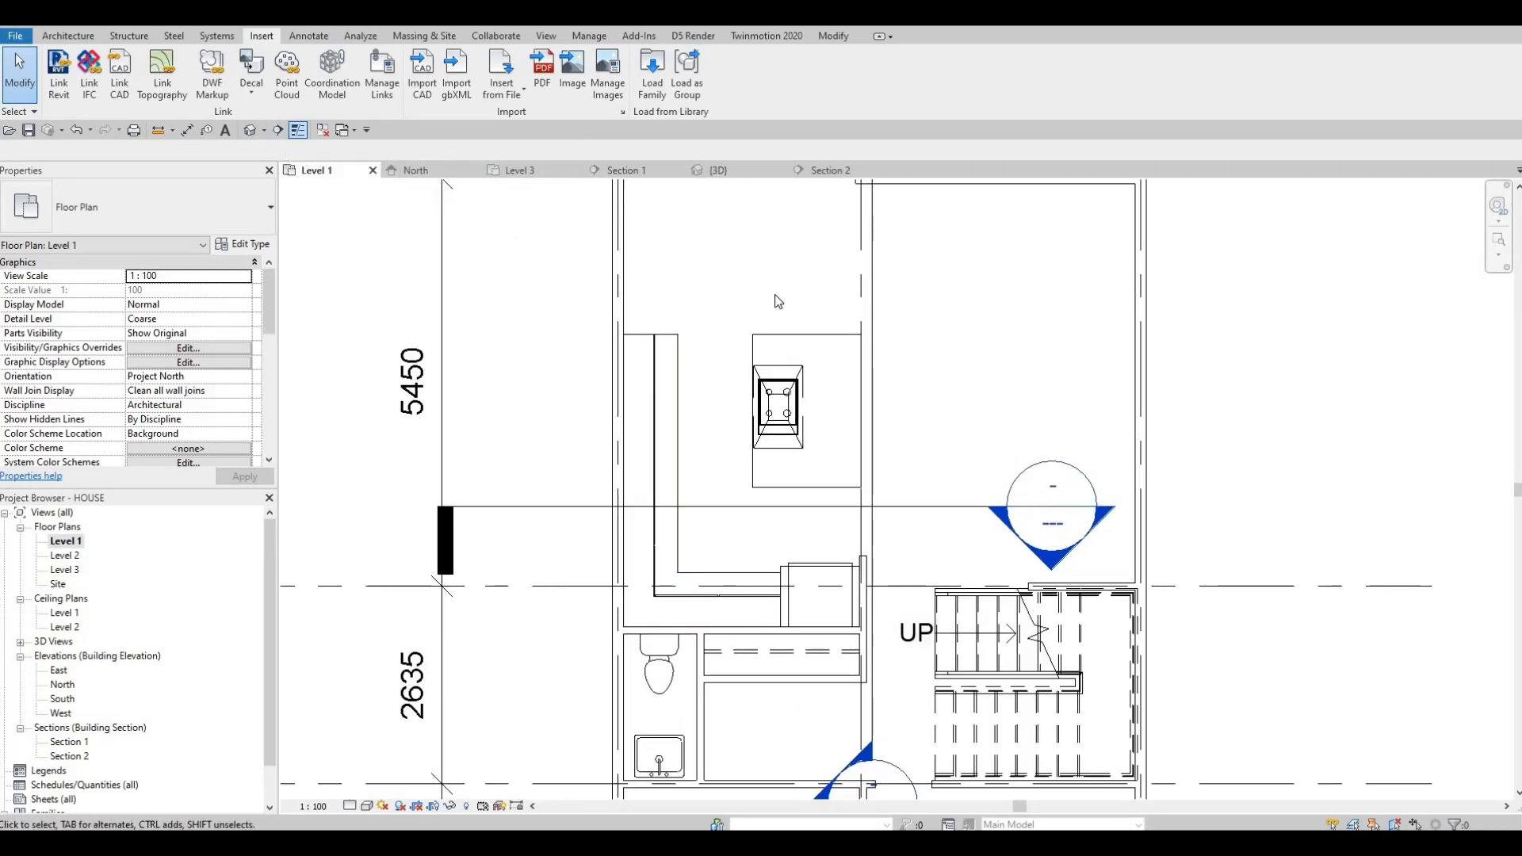
click(709, 170)
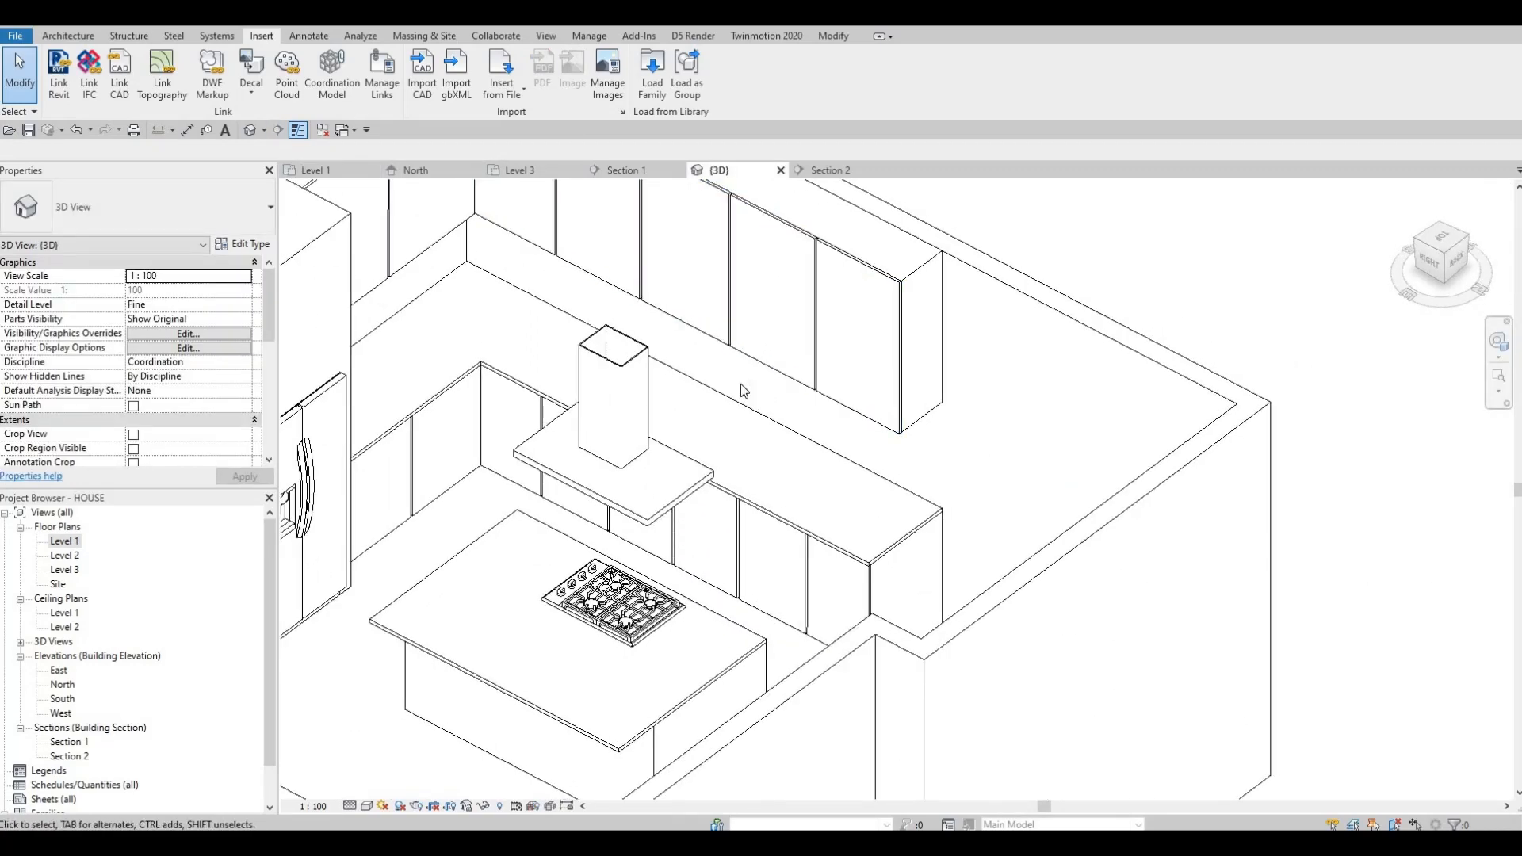
key(c)
key(m)
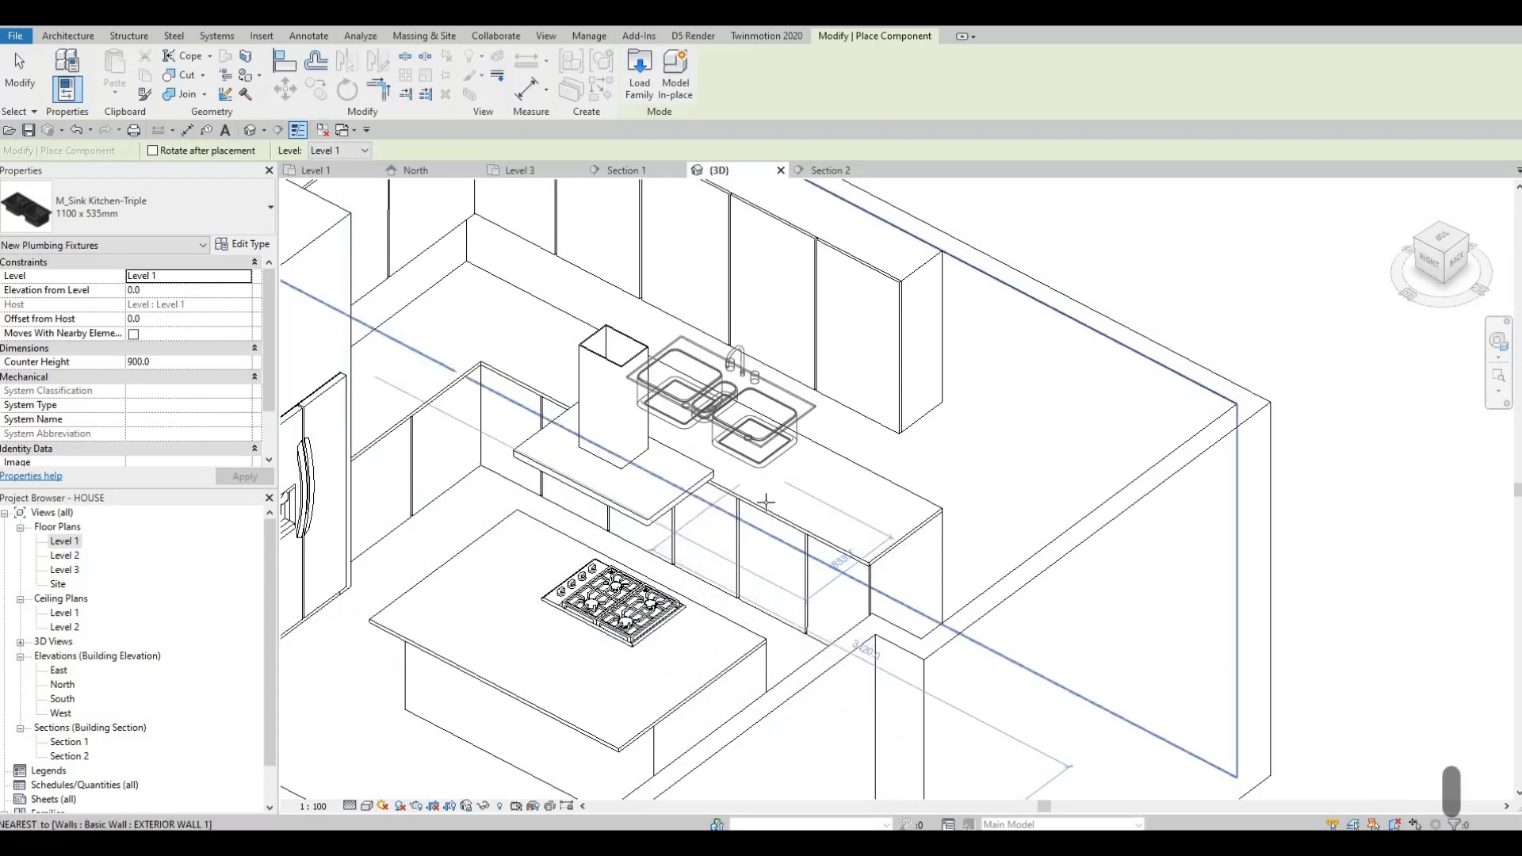
shift+middle_drag(877, 486, 829, 520)
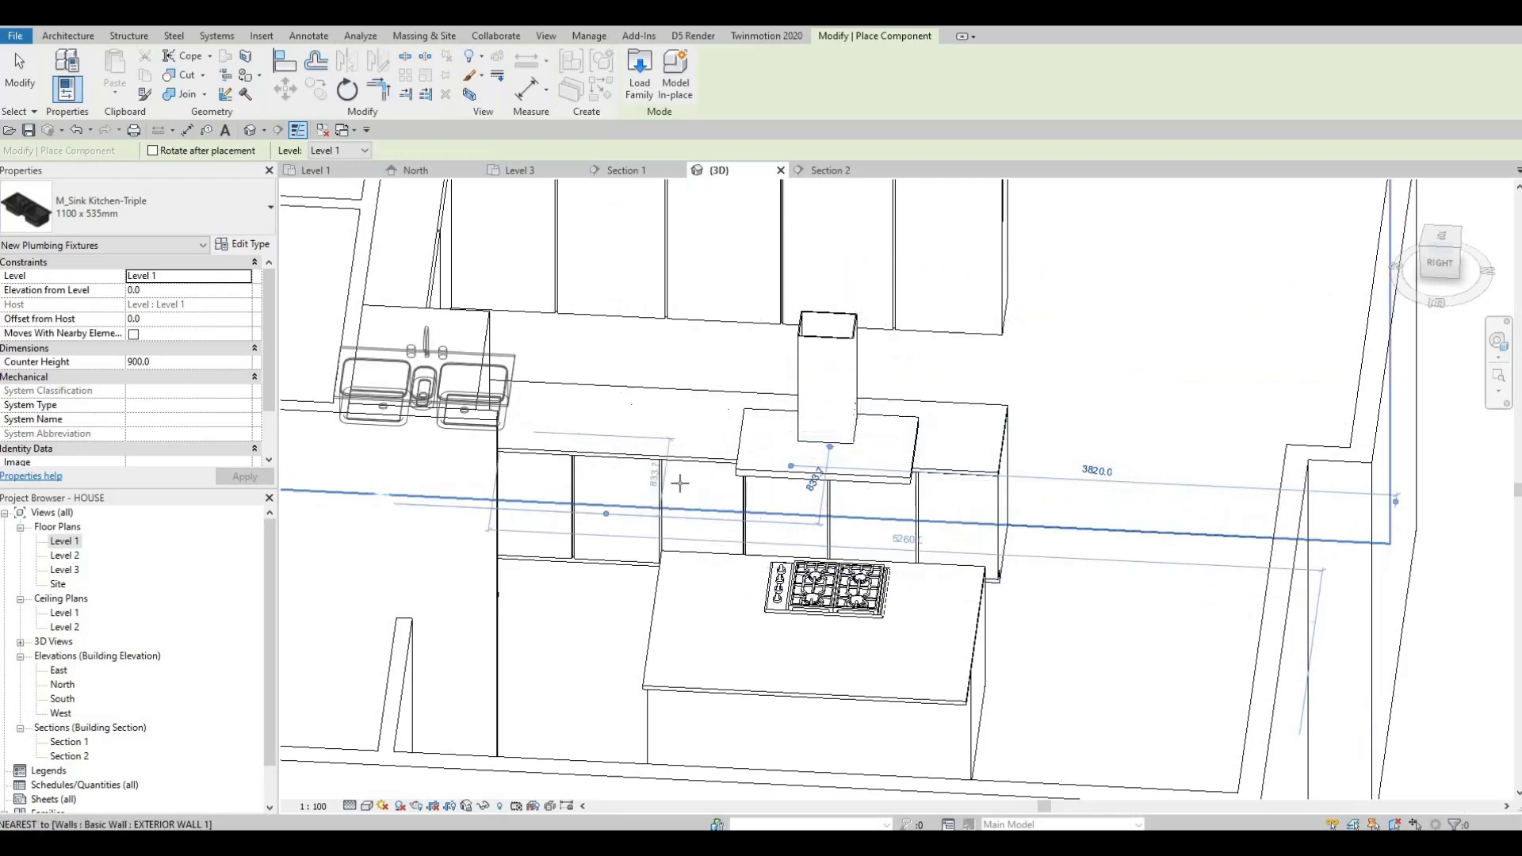
scroll(680, 483, down, 3)
shift+middle_drag(680, 483, 734, 438)
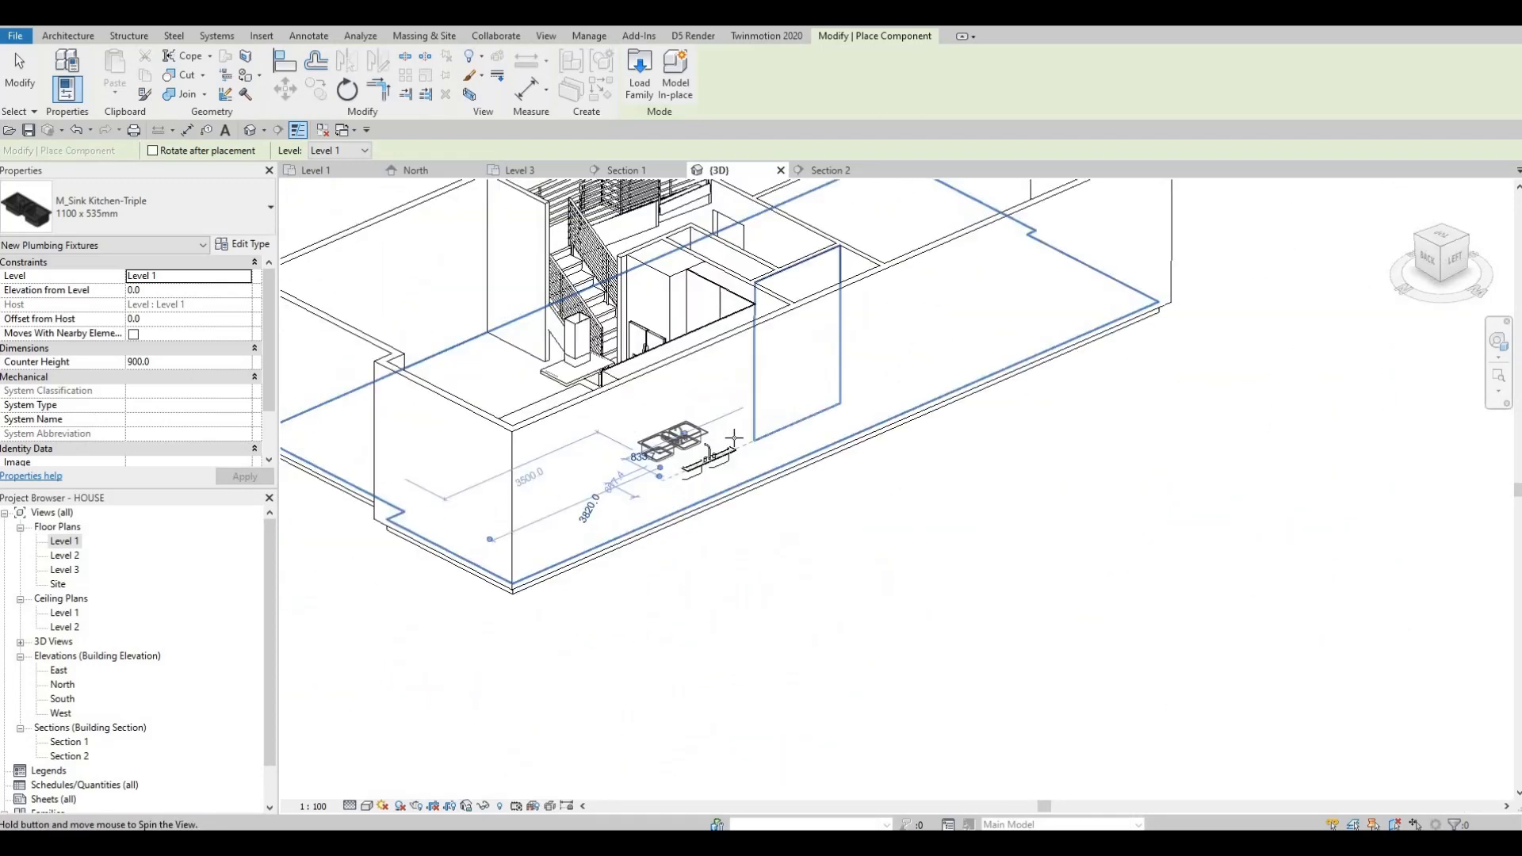
click(778, 465)
key(Escape)
key(Escape)
scroll(741, 428, up, 2)
click(696, 474)
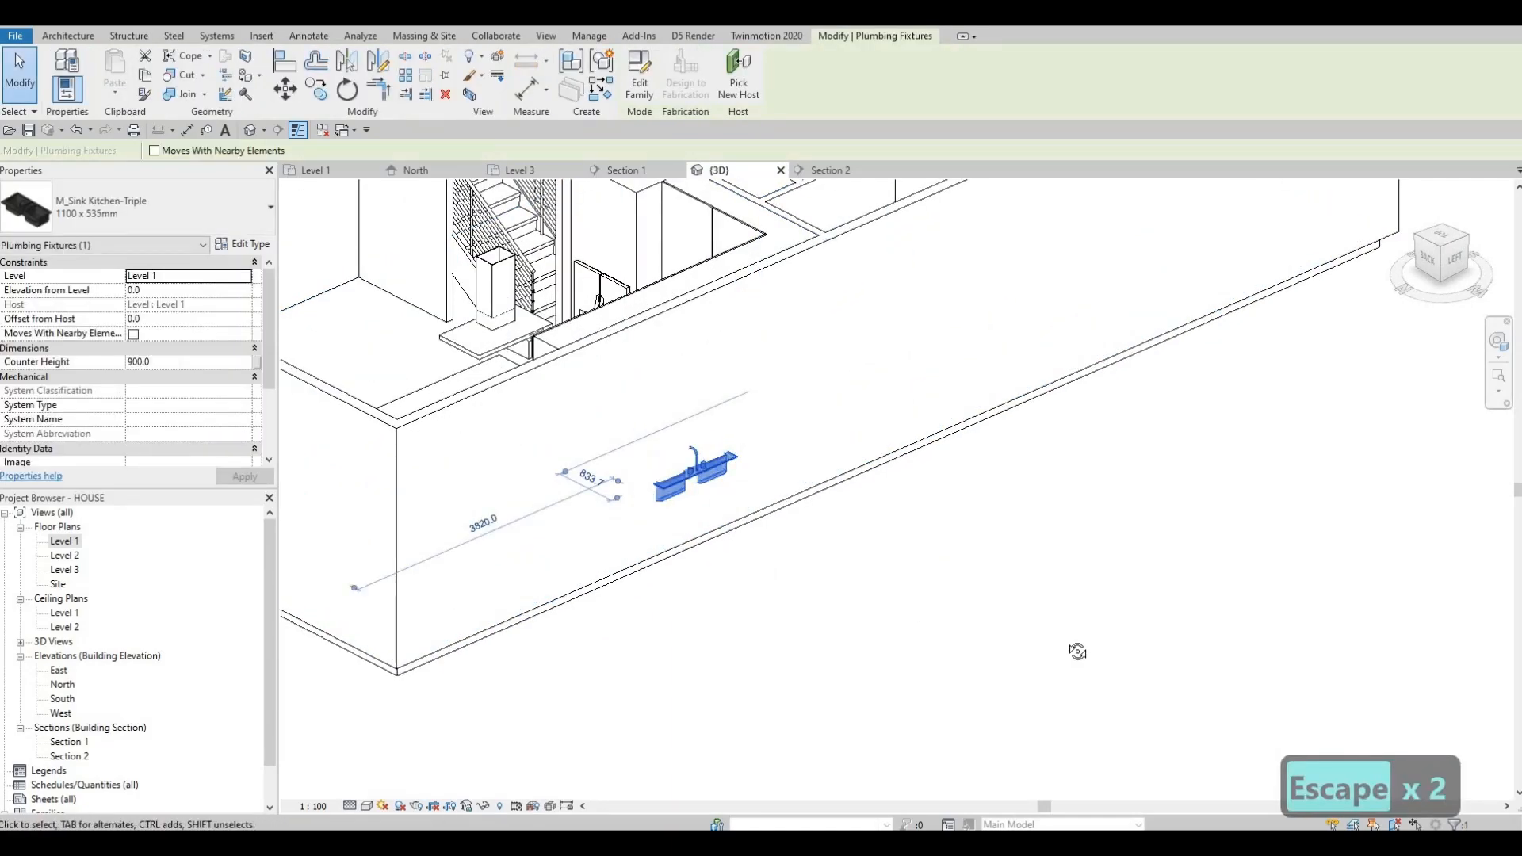
shift+middle_drag(1078, 652, 803, 490)
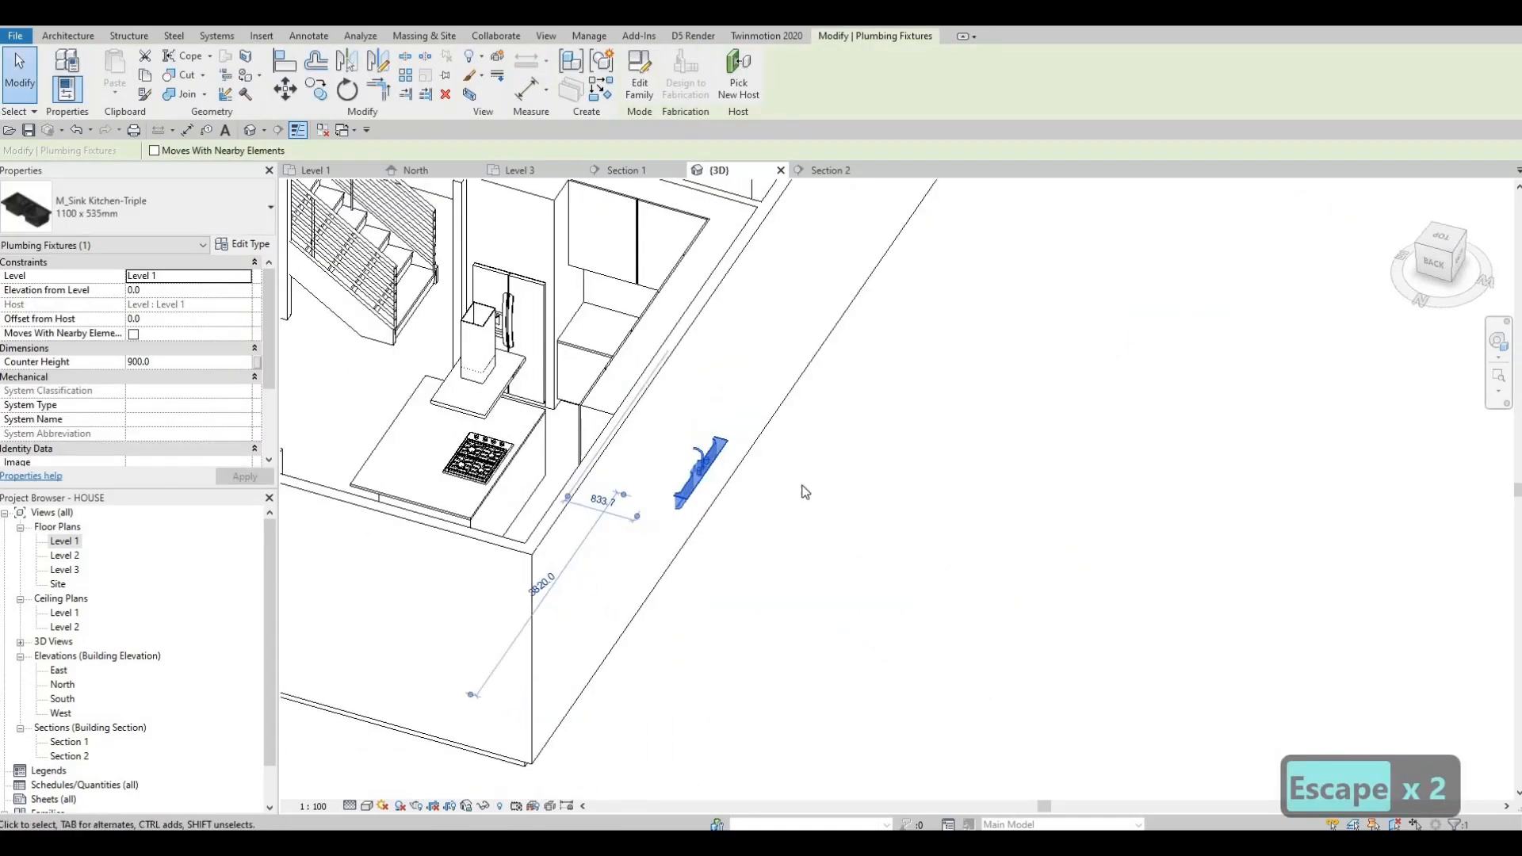
shift+middle_drag(646, 507, 765, 503)
click(738, 77)
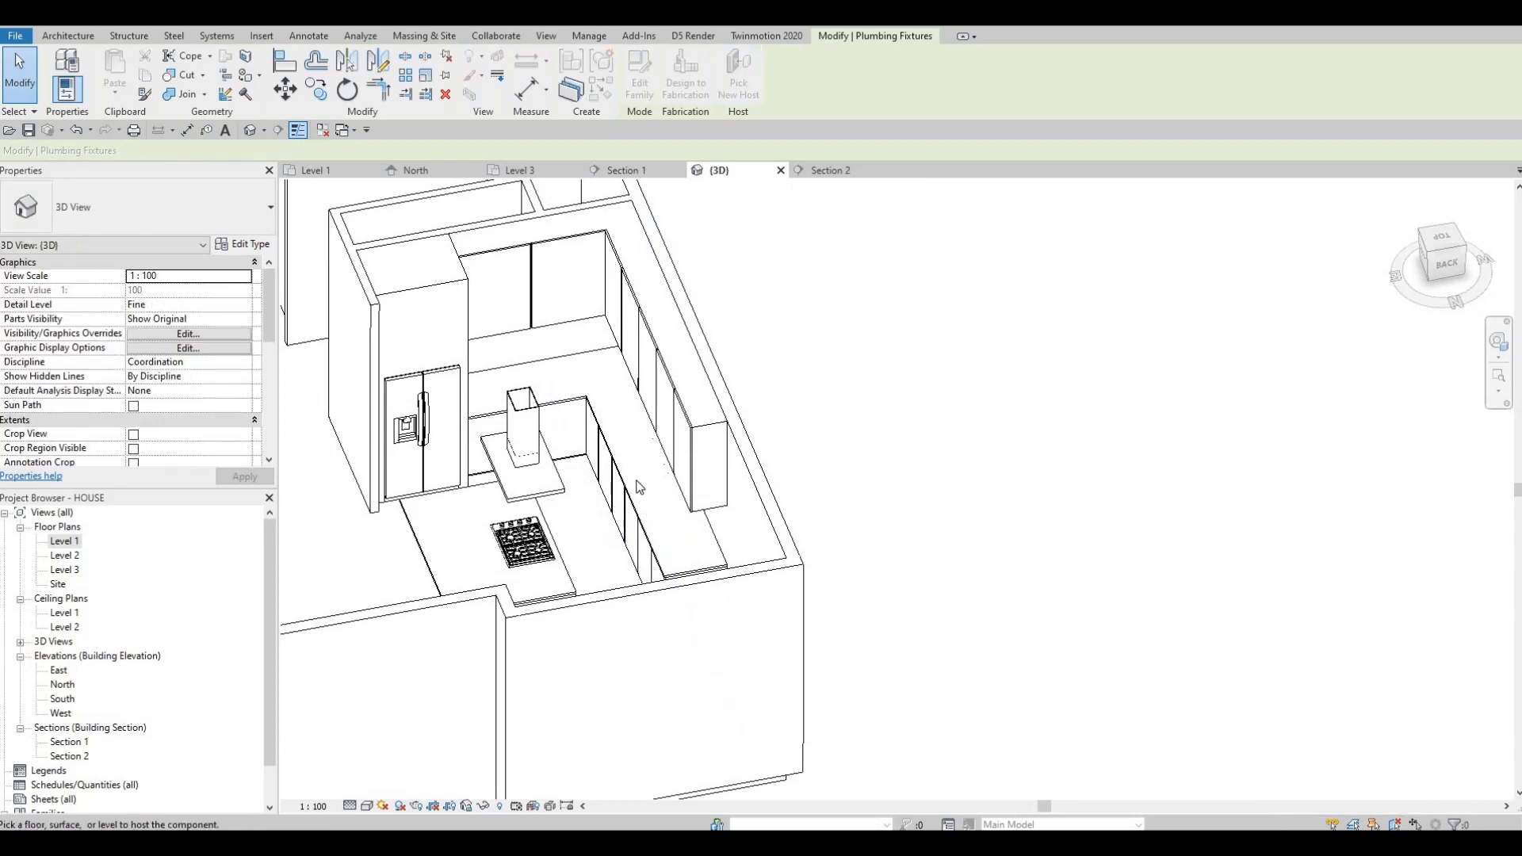
shift+middle_drag(714, 498, 747, 425)
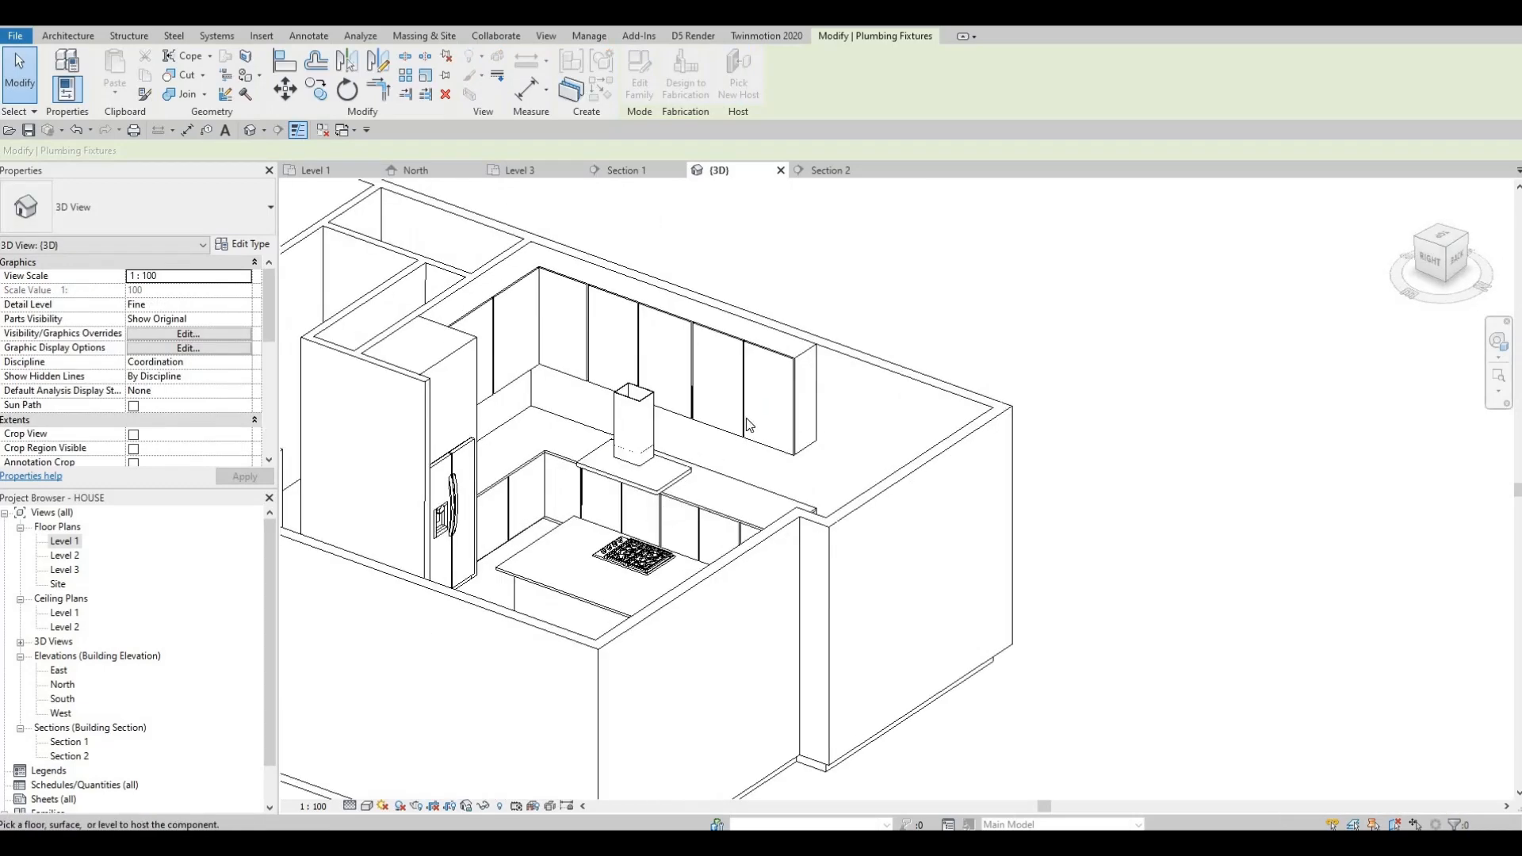
scroll(628, 551, up, 2)
scroll(339, 542, down, 2)
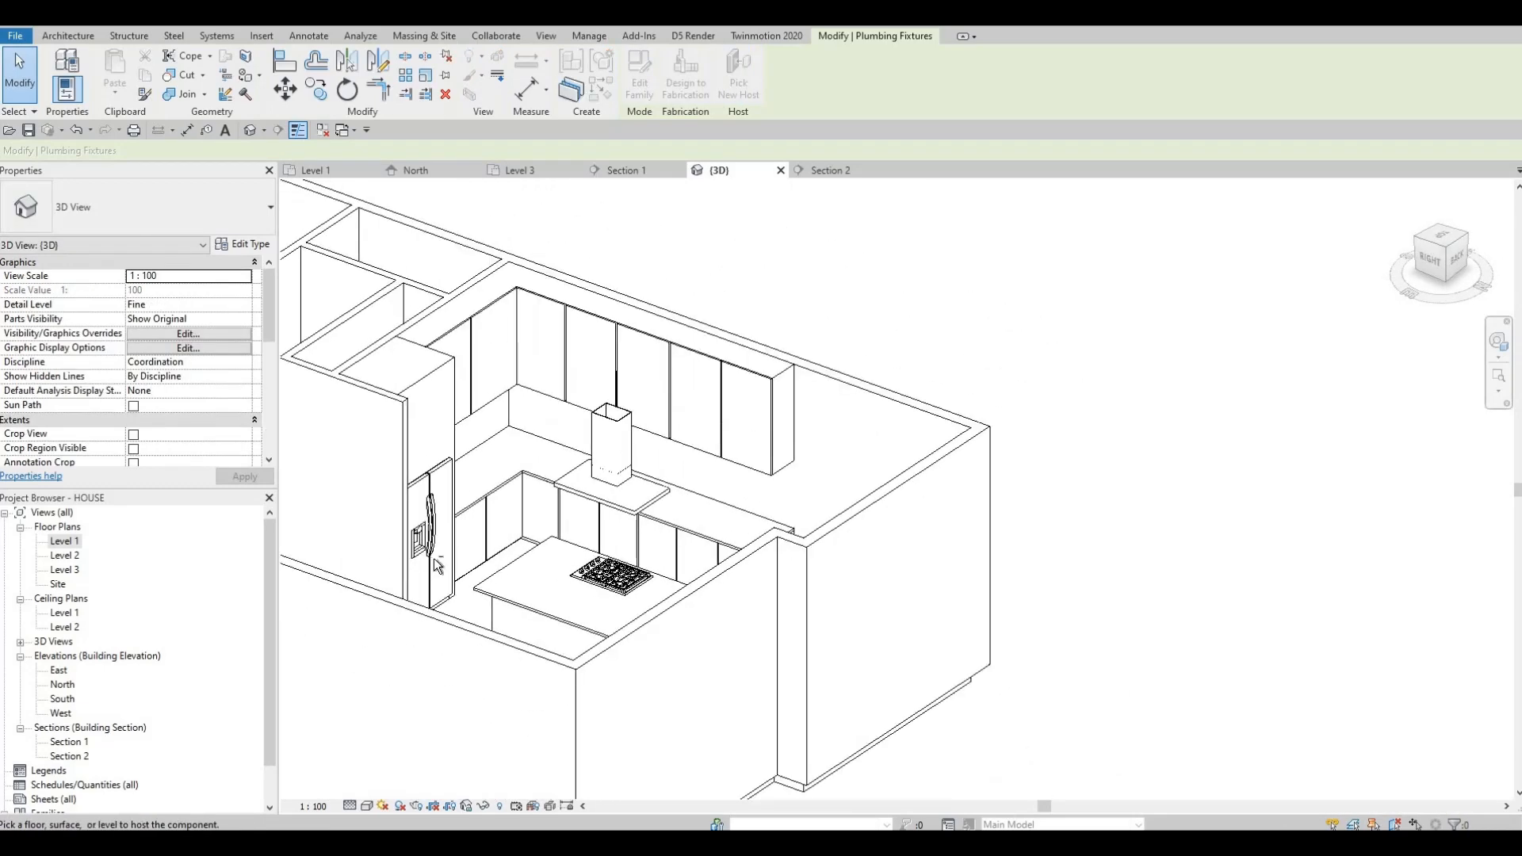
key(Escape)
shift+middle_drag(438, 564, 666, 499)
click(663, 498)
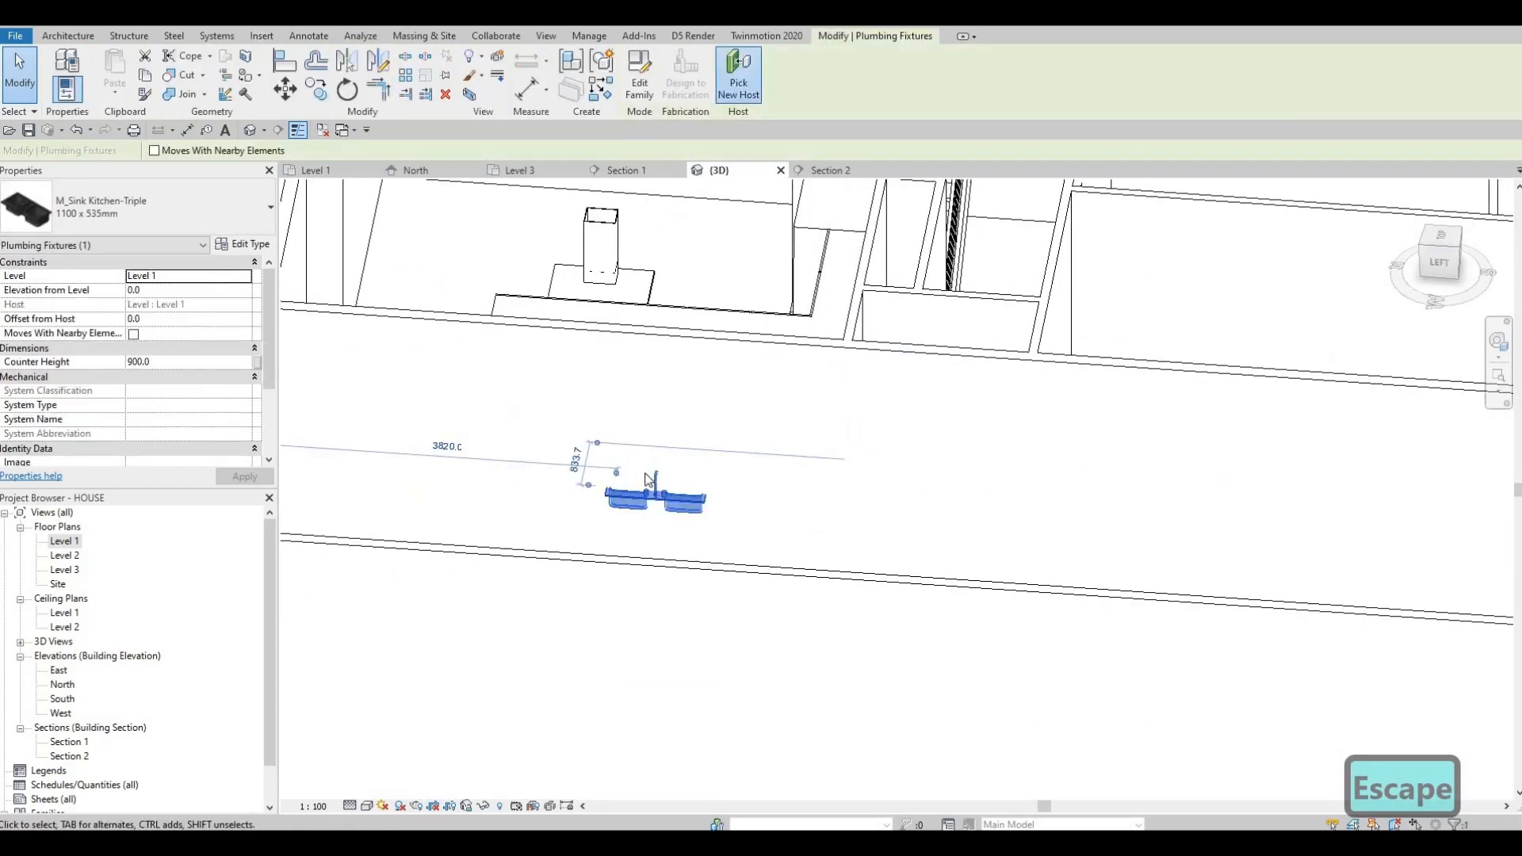
key(Return)
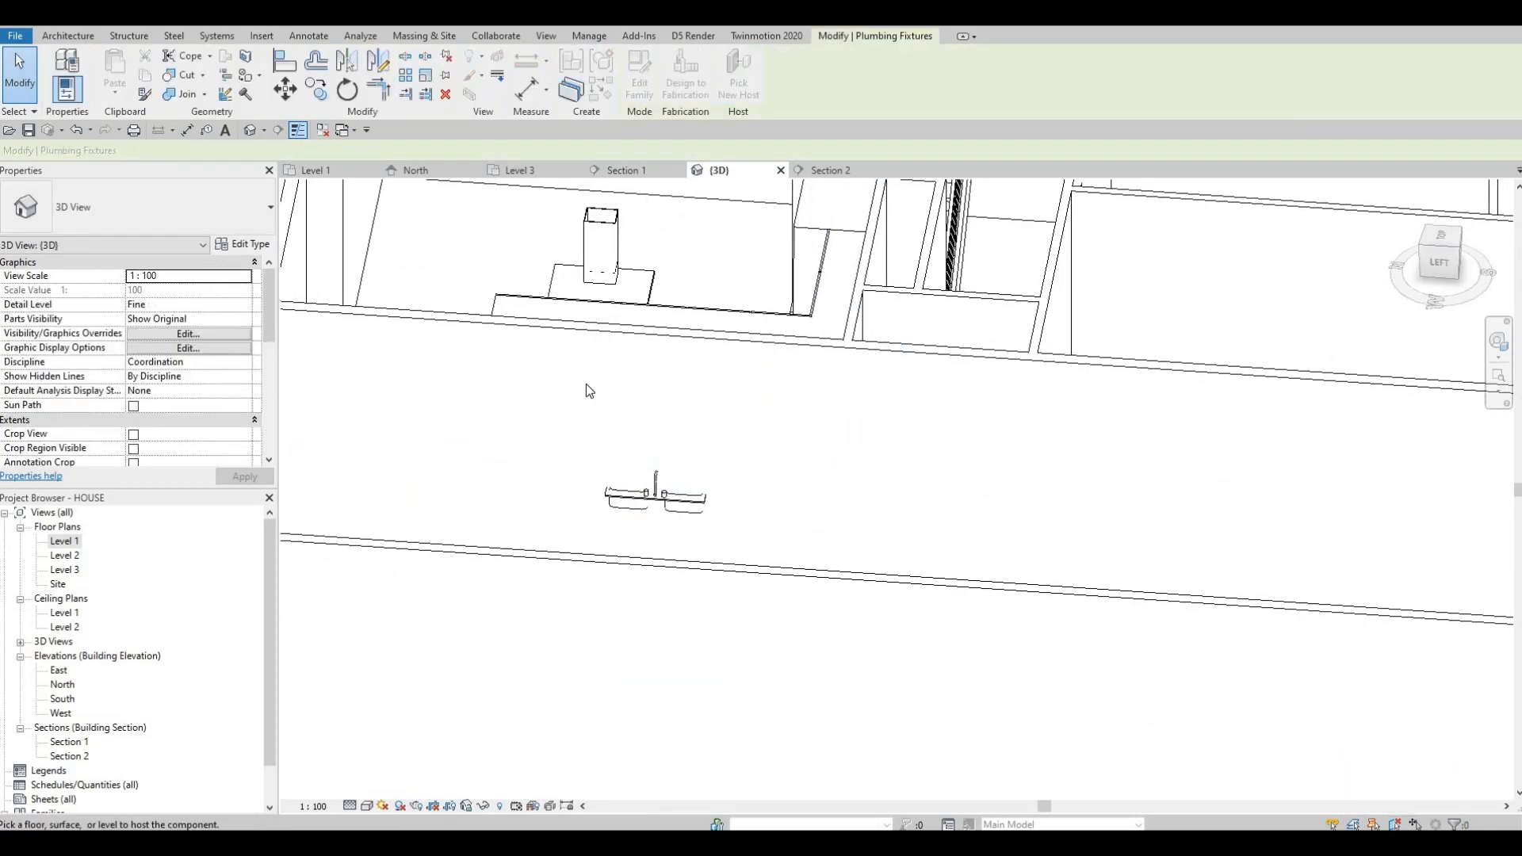
shift+middle_drag(386, 428, 65, 547)
In the Level 1 plan, nudge the triple sink through the exterior wall until it lies over the kitchen counter
double_click(65, 543)
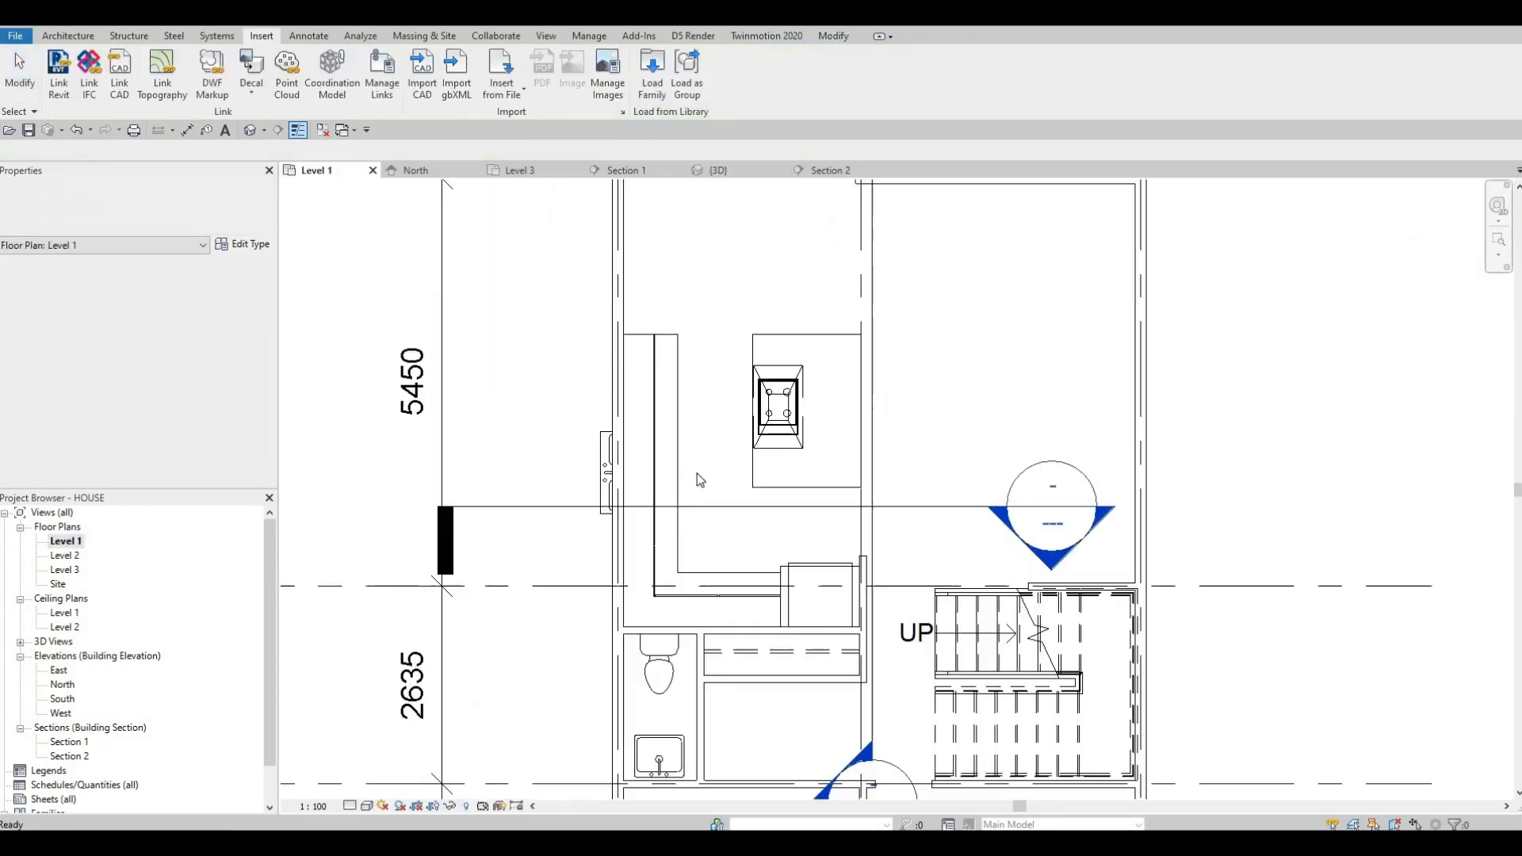
click(599, 493)
key(Right)
key(Right)
key(Right)
key(Right)
key(Right)
key(Right)
key(Right)
key(Right)
key(Right)
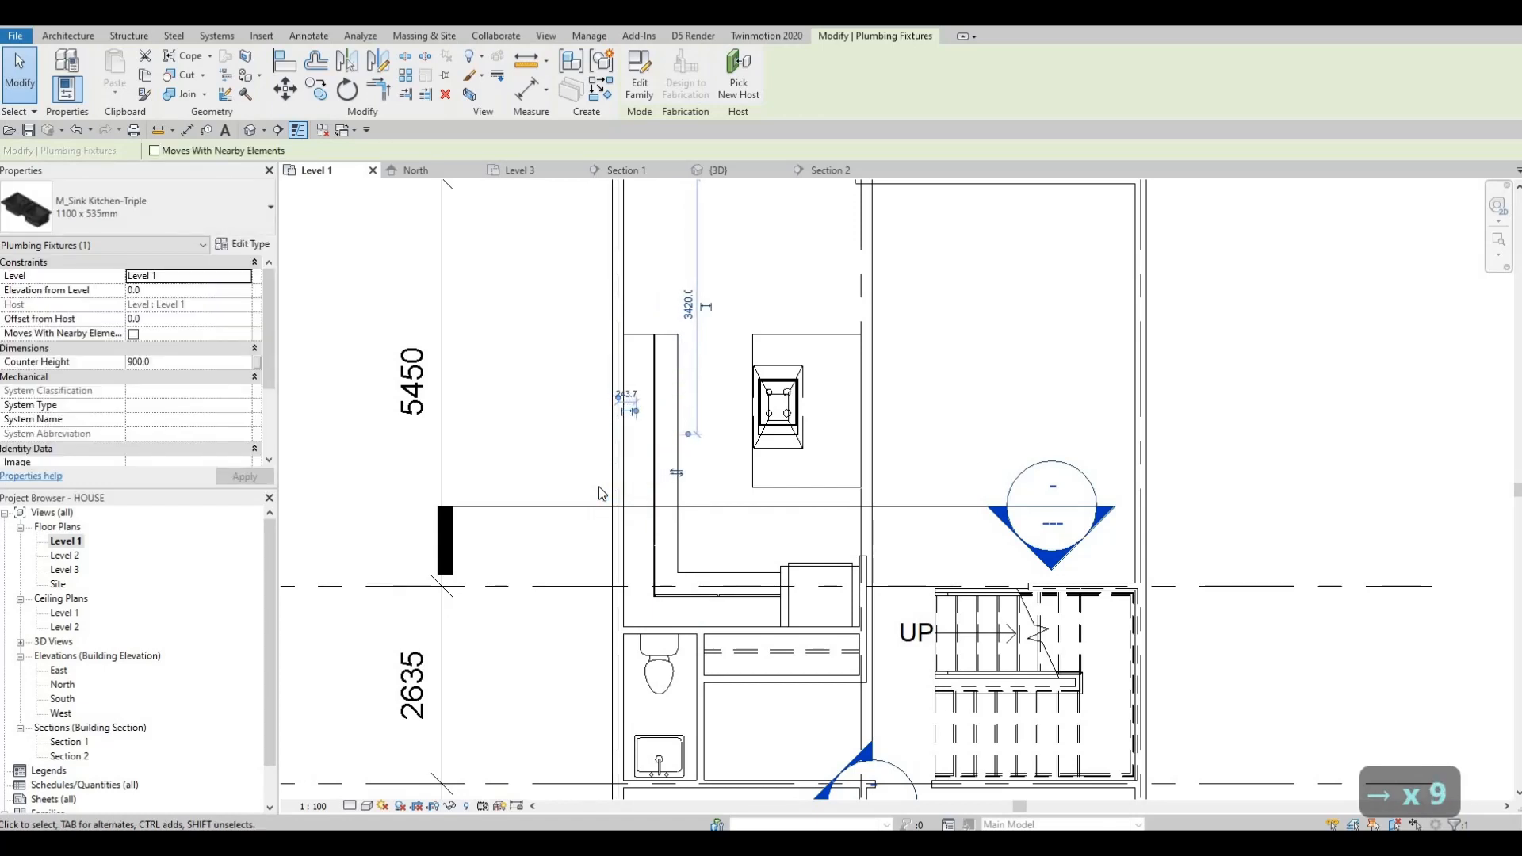
key(Right)
key(Right)
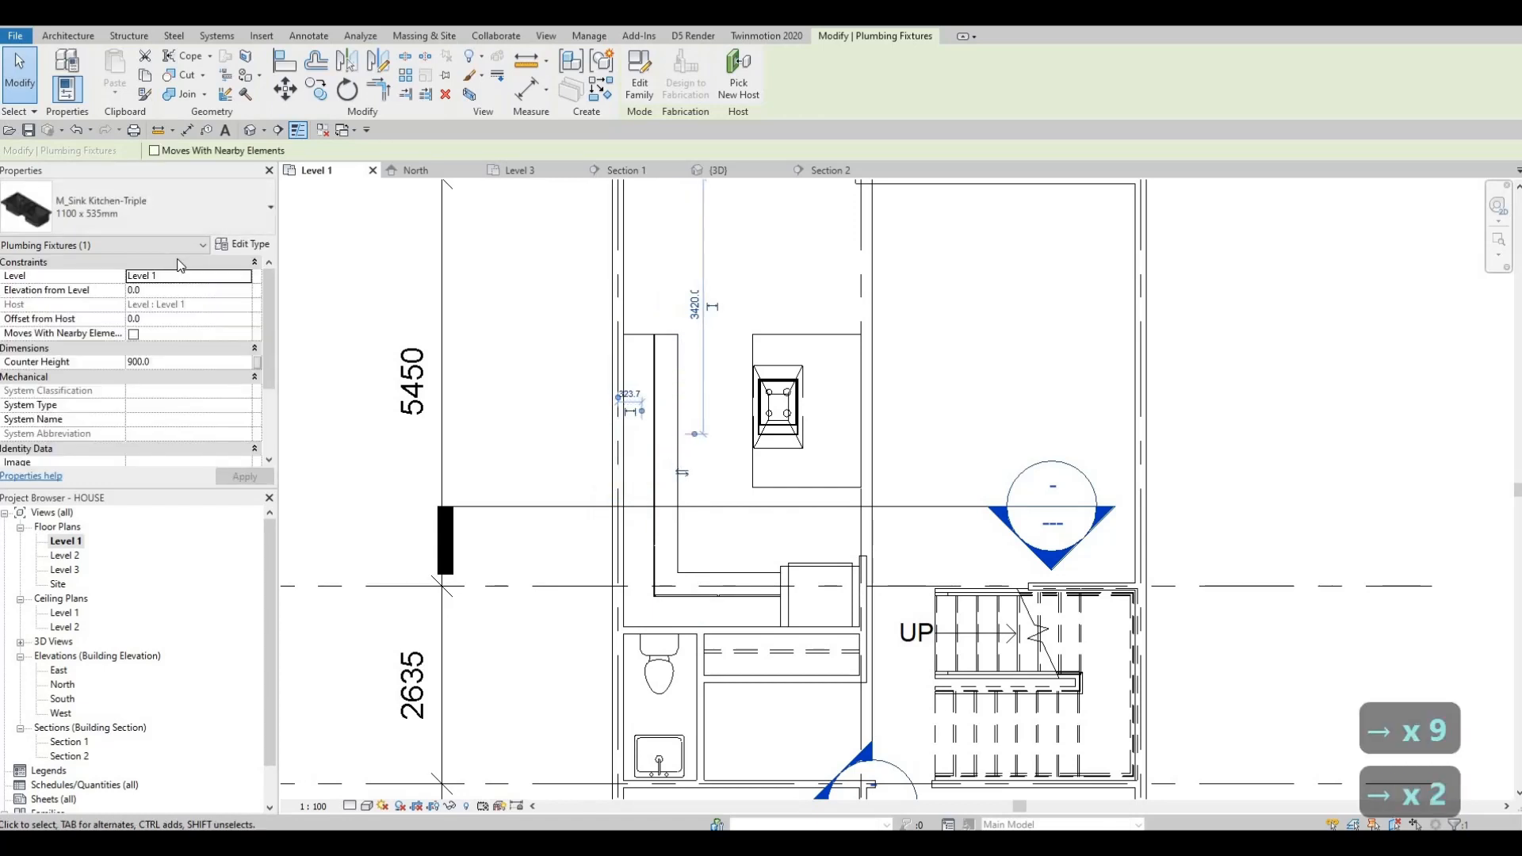
Set the triple sink's Elevation from Level to 900
click(194, 290)
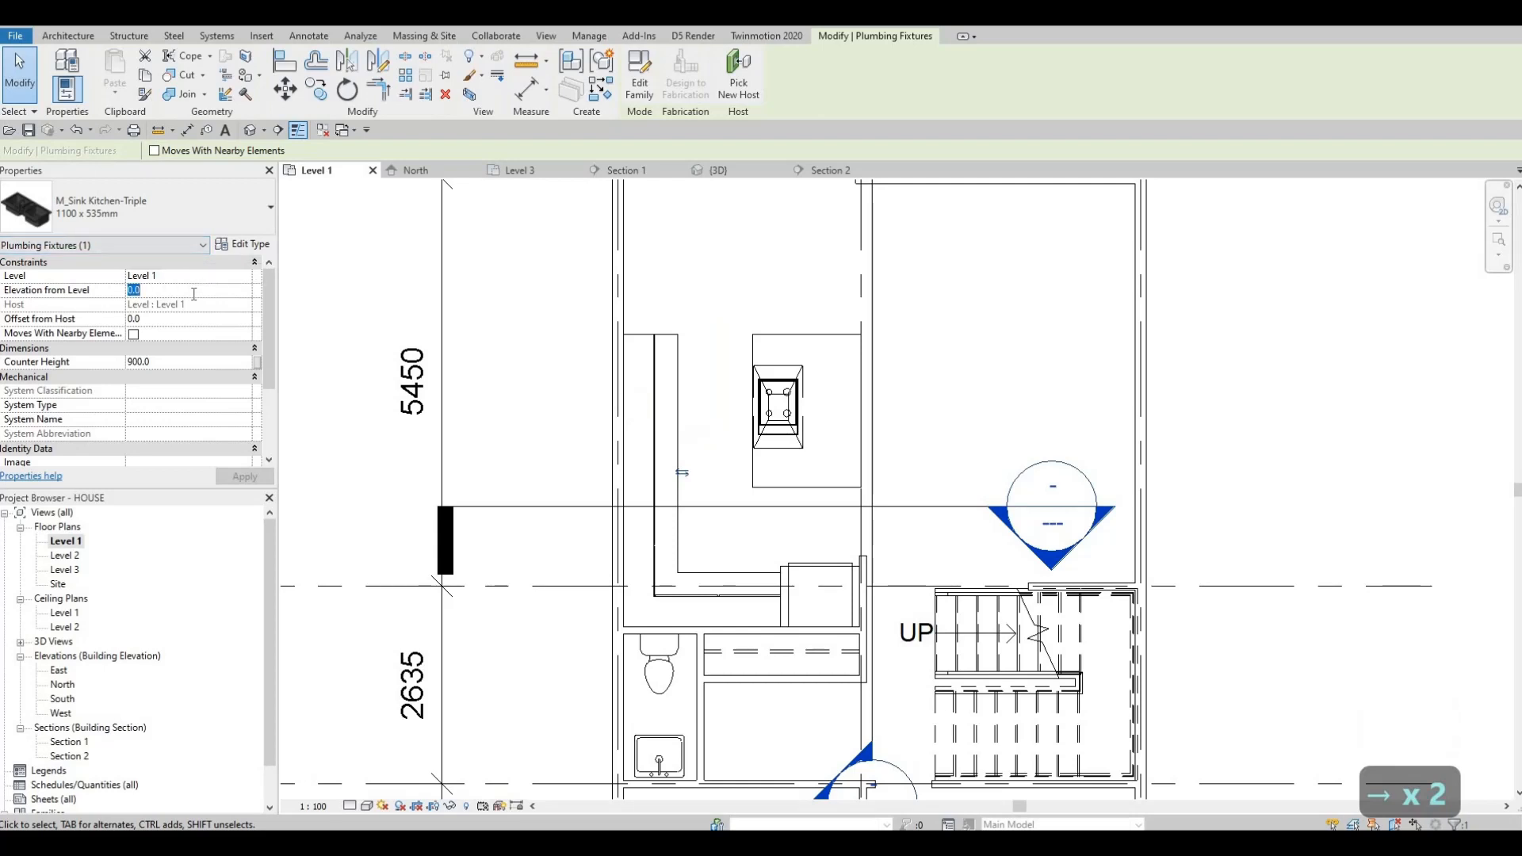
text(2)
key(BackSpace)
key(BackSpace)
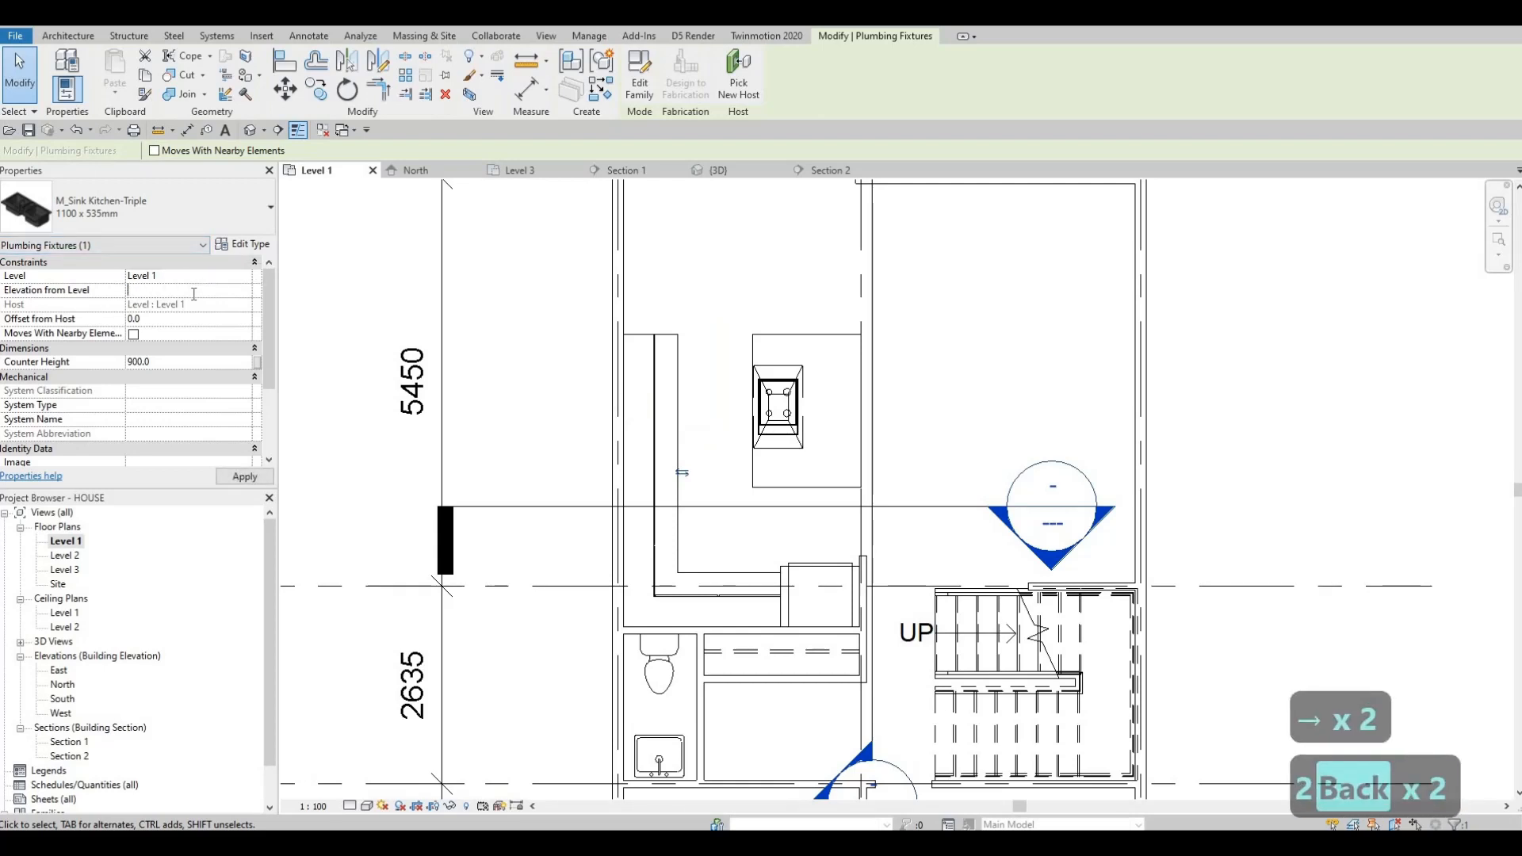
text(900)
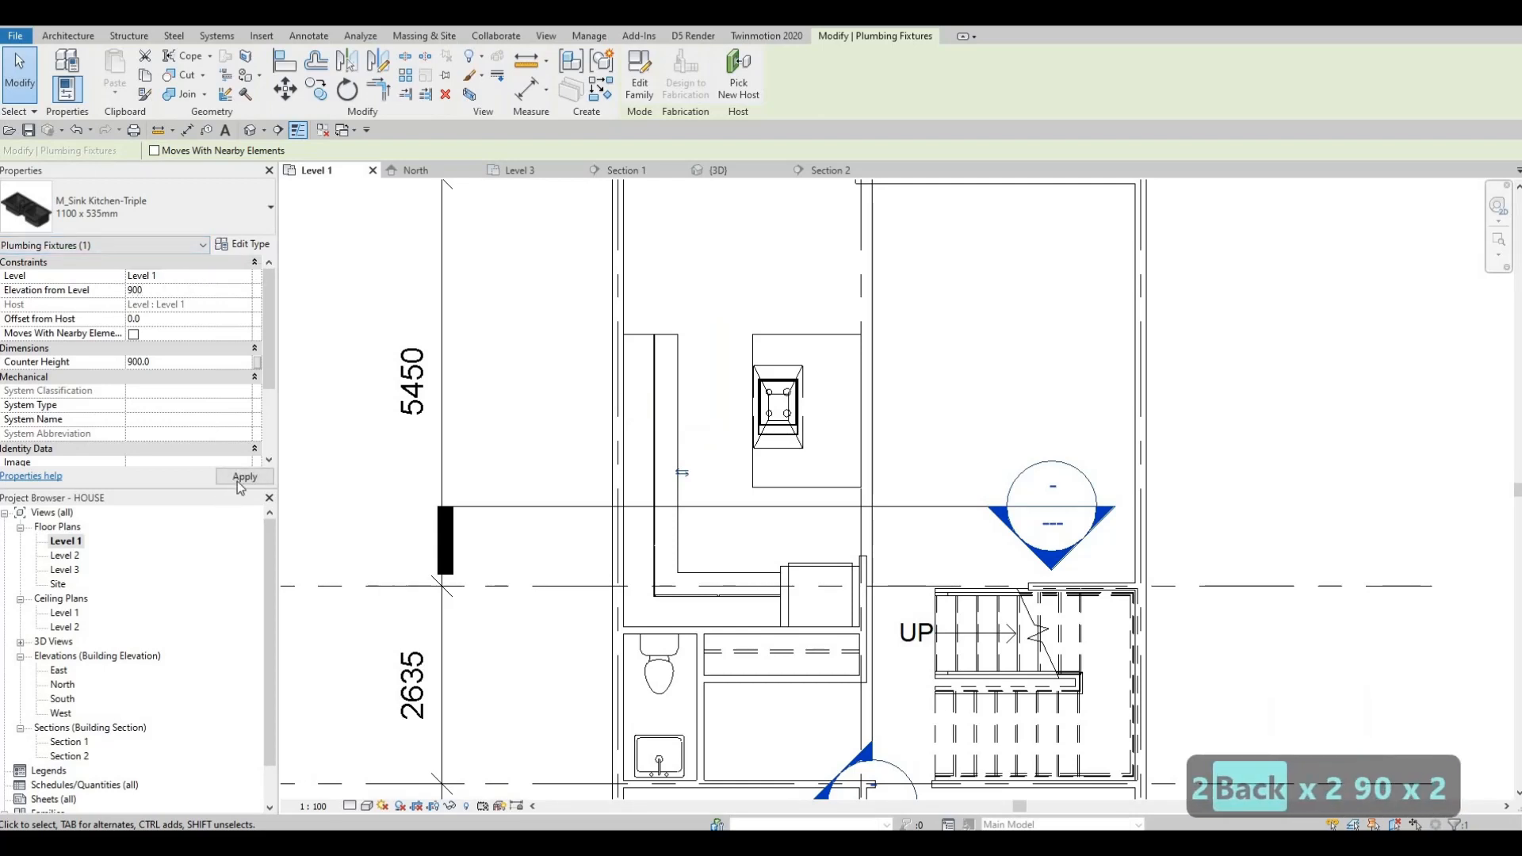
key(Escape)
key(Escape)
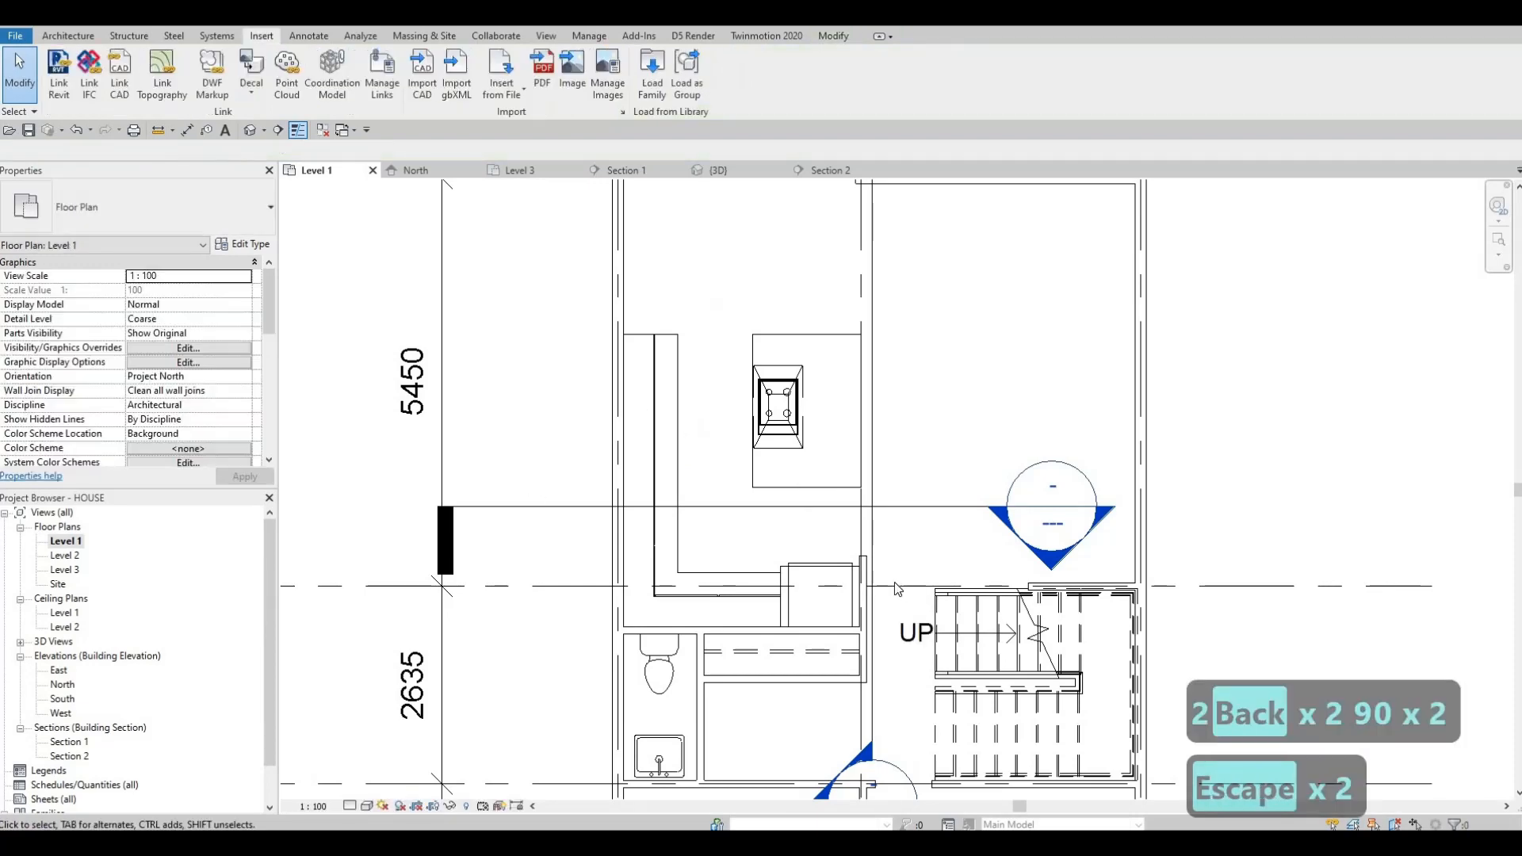
Move the Section 1 line into the gap between the kitchen counter and the island, and open the Section 1 view
scroll(897, 589, down, 2)
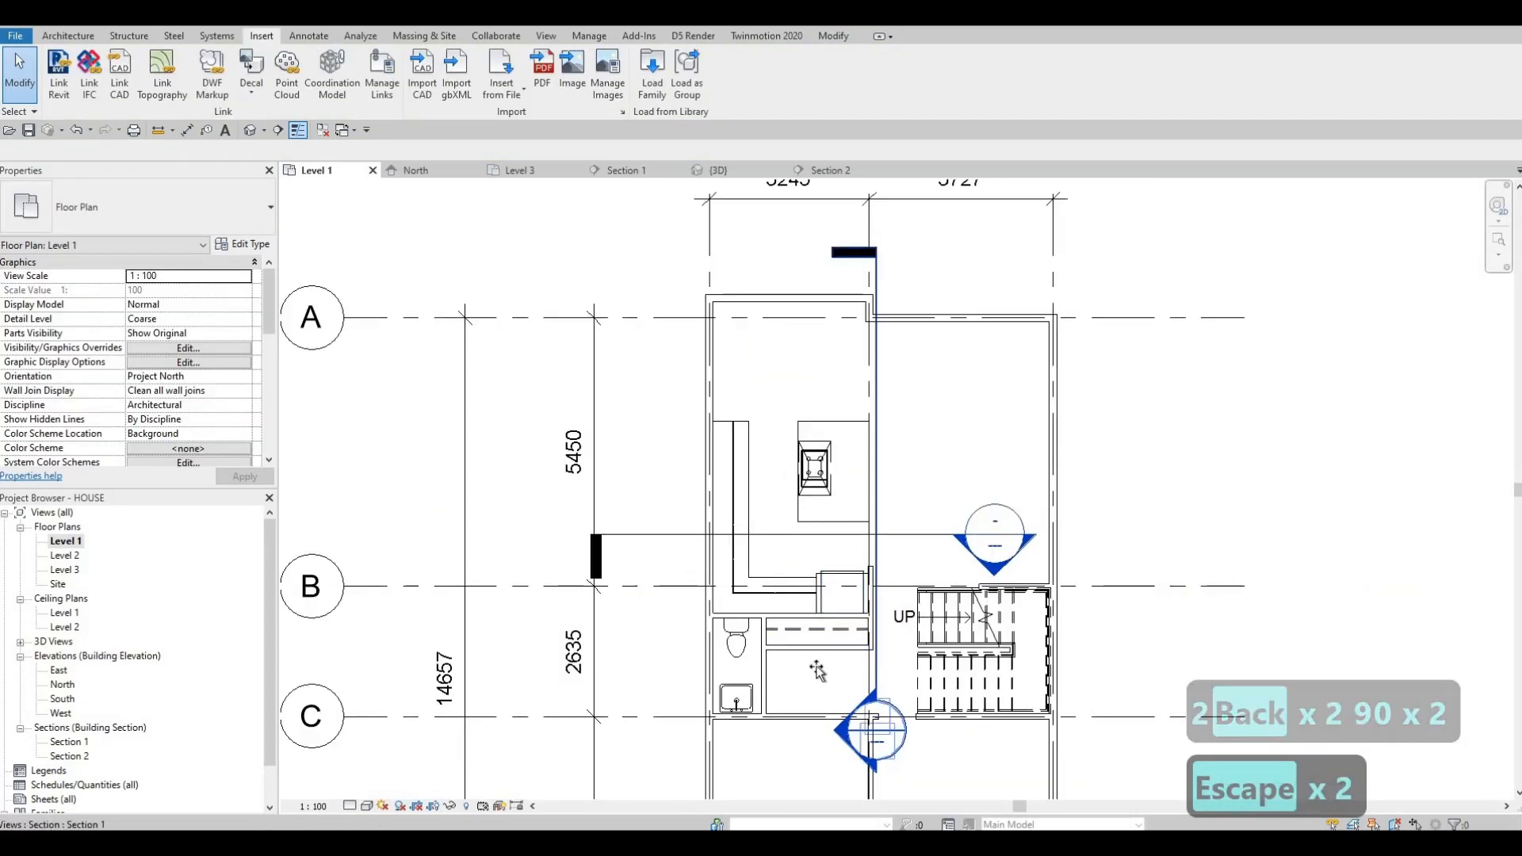
drag(817, 669, 742, 721)
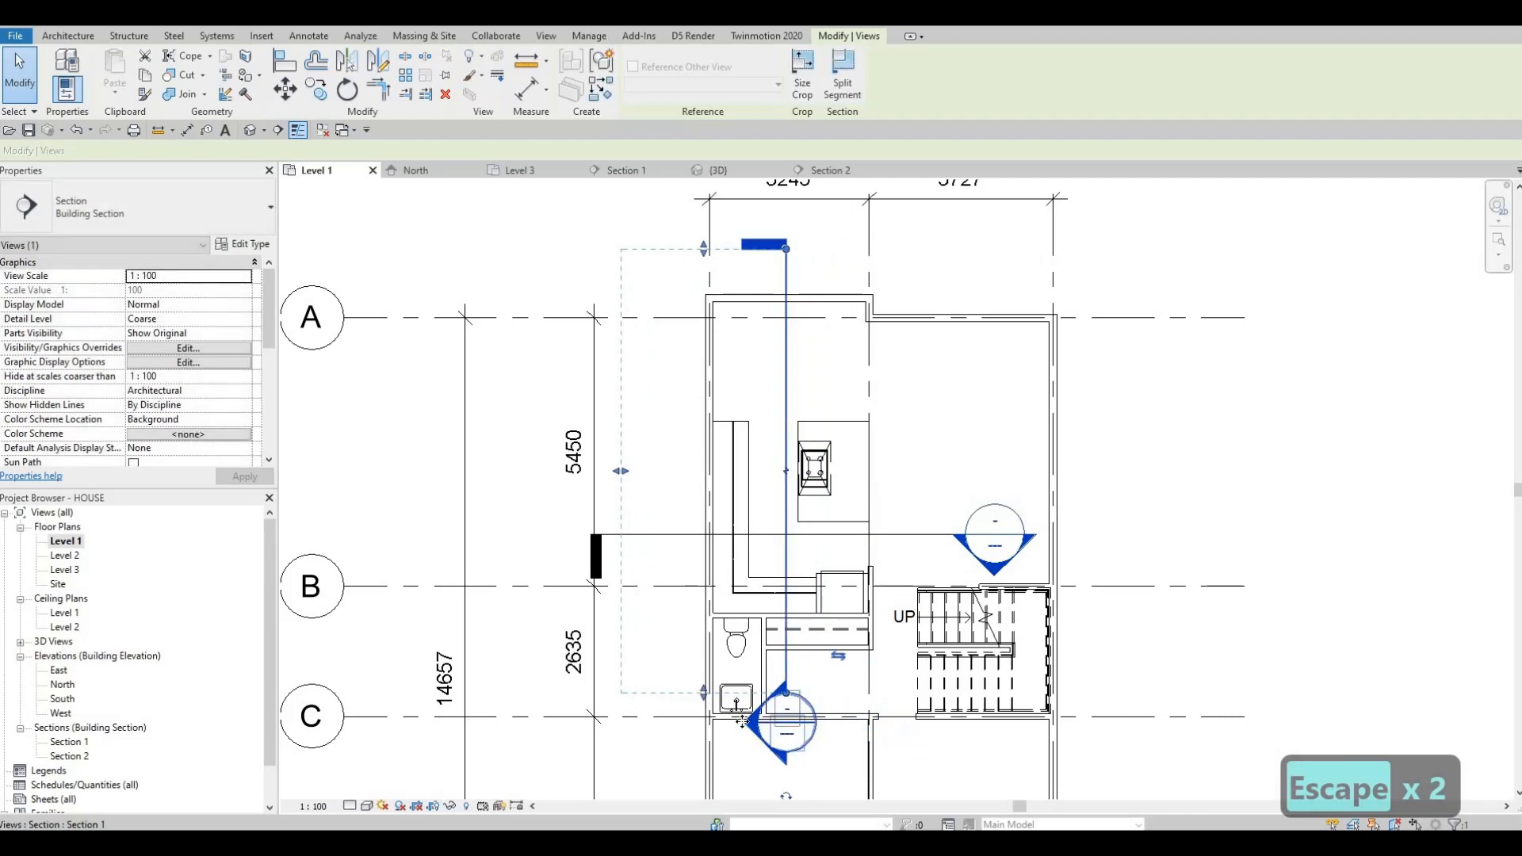
key(Escape)
key(Escape)
double_click(749, 723)
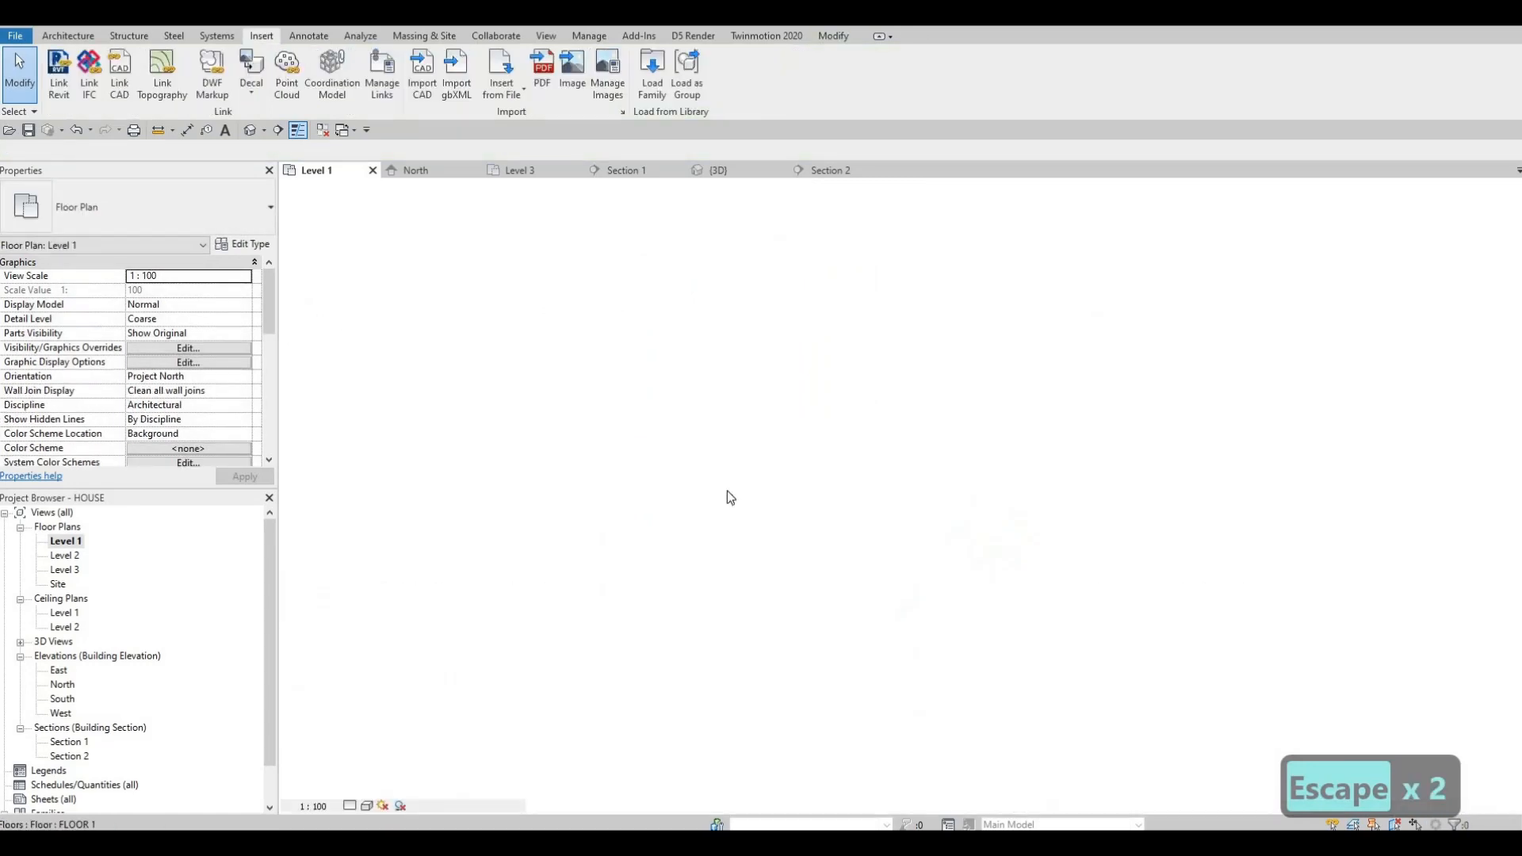
In the Section 1 view, set the triple sink's Elevation from Level to 0
click(723, 499)
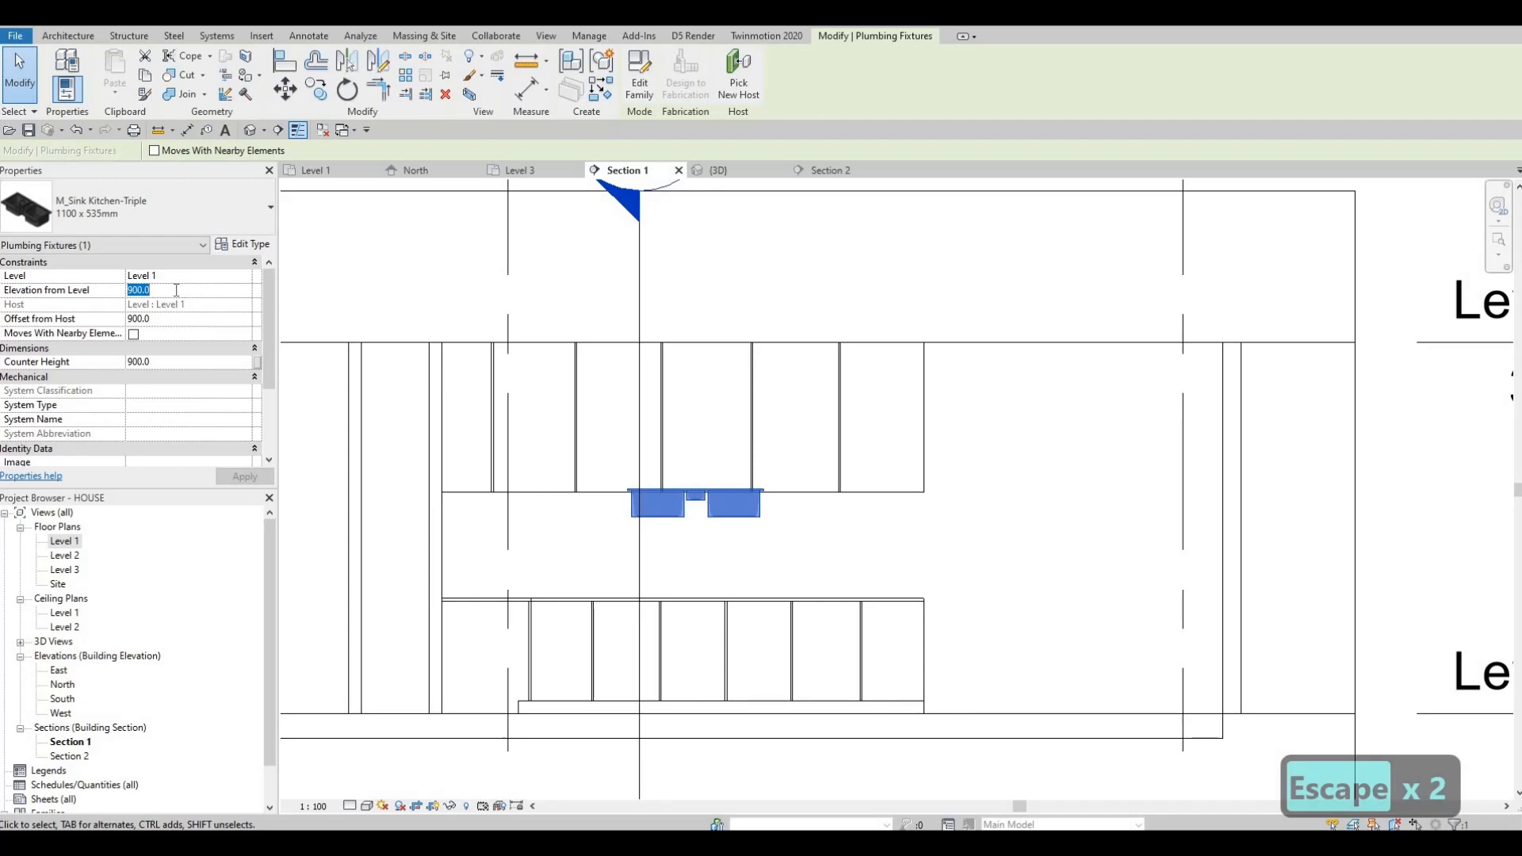
text(0)
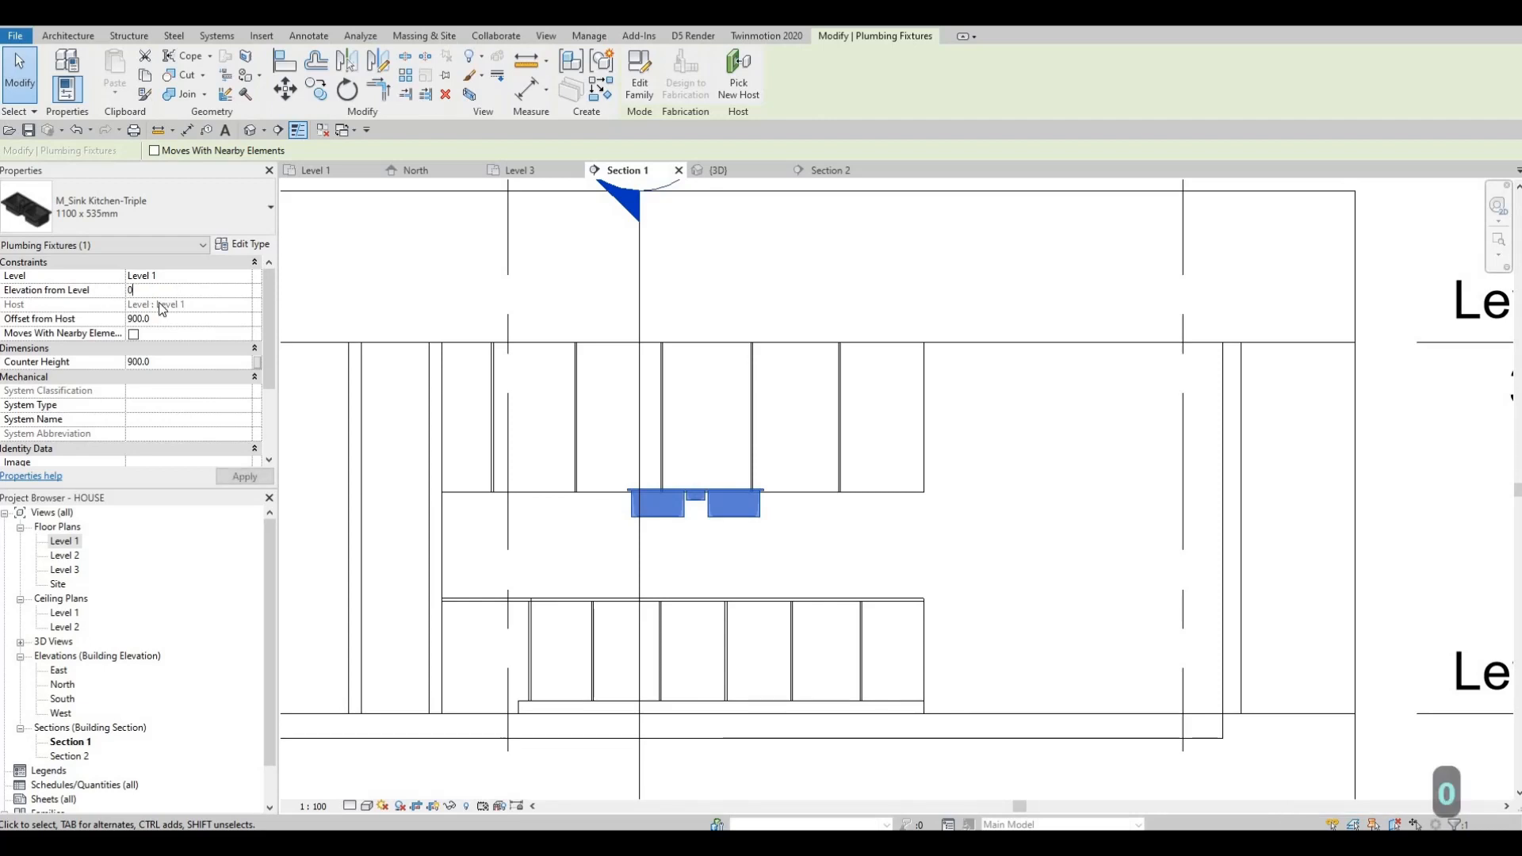
key(Return)
click(226, 479)
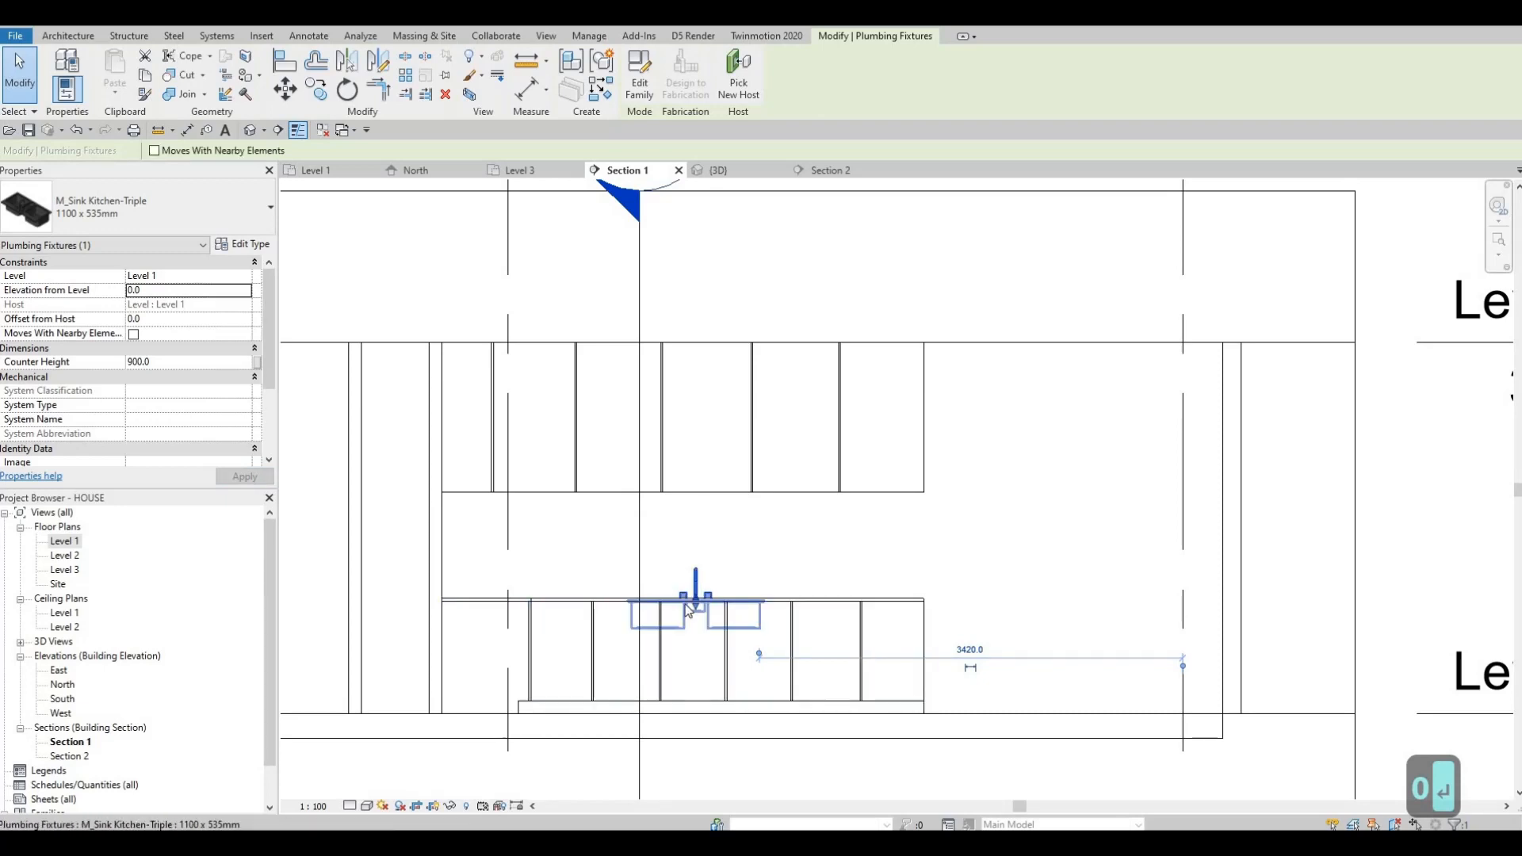
scroll(685, 580, up, 3)
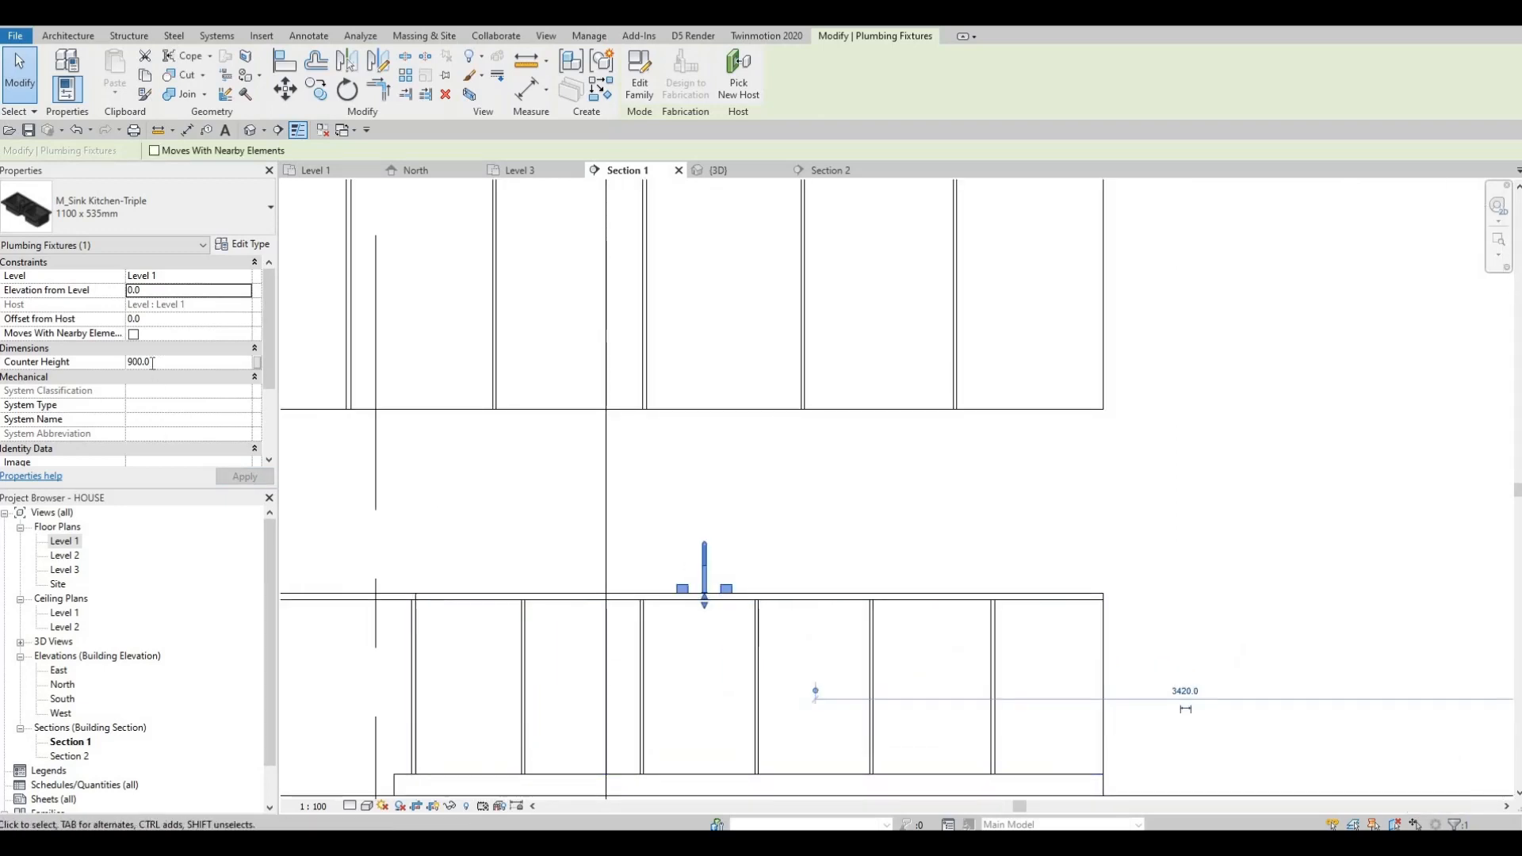
Try Counter Height values of 920 and 950 for the triple sink
click(59, 364)
text(9)
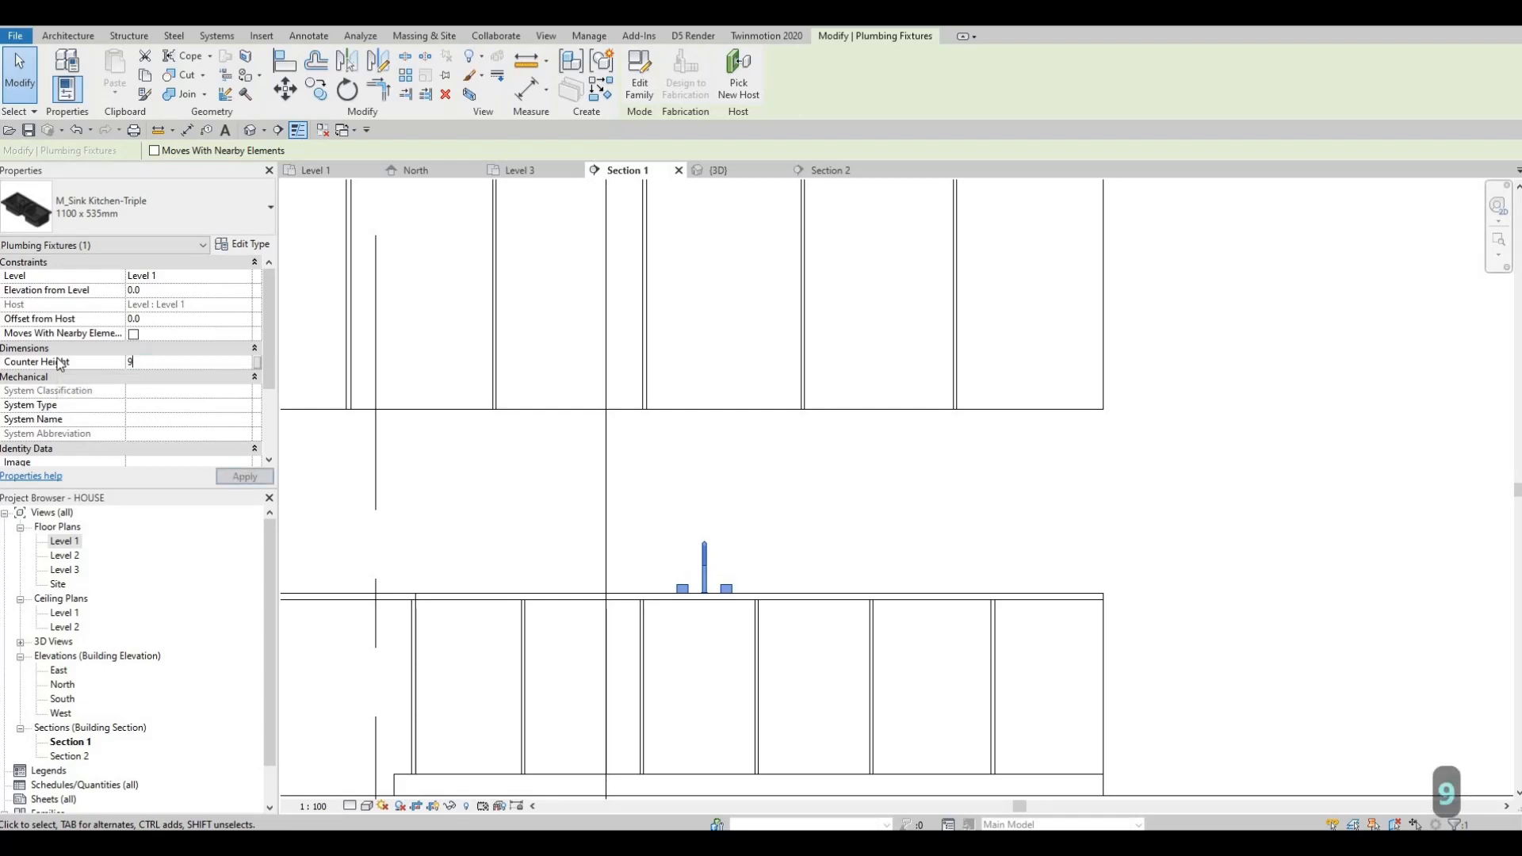
text(20)
click(240, 476)
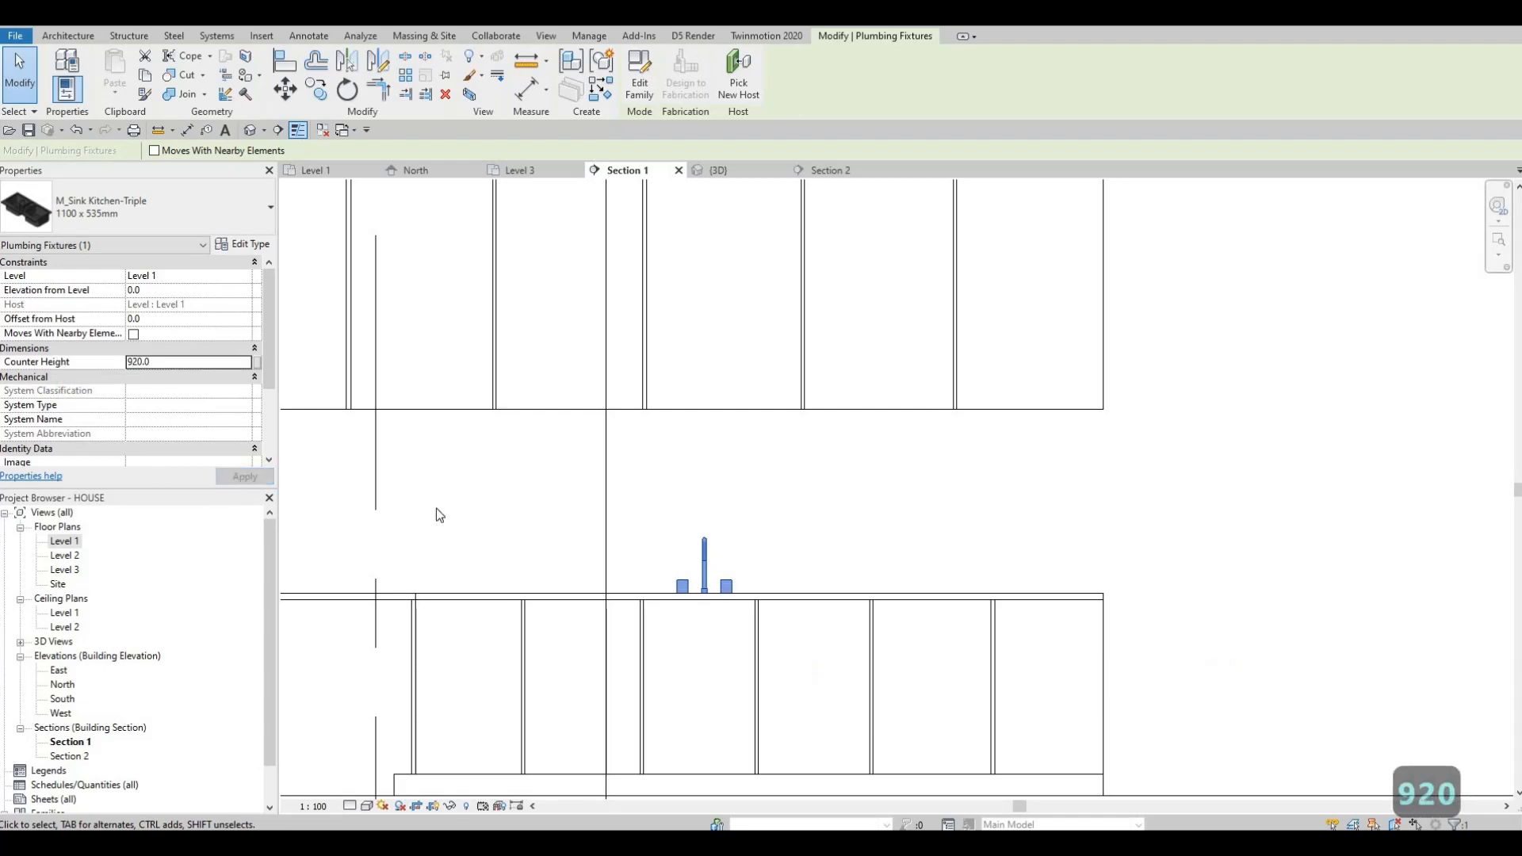
double_click(198, 361)
text(950)
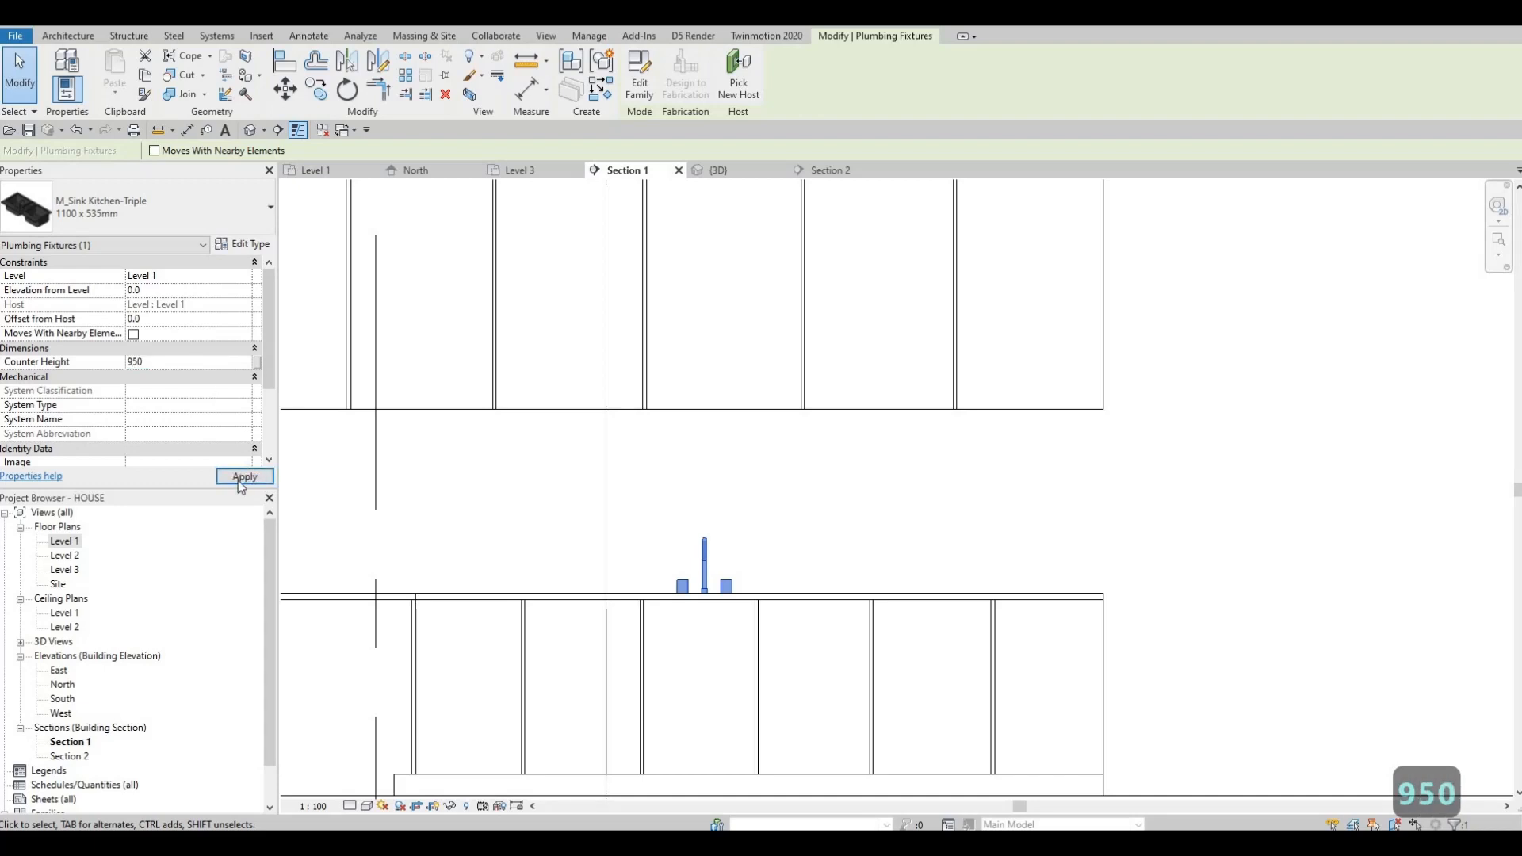
click(240, 476)
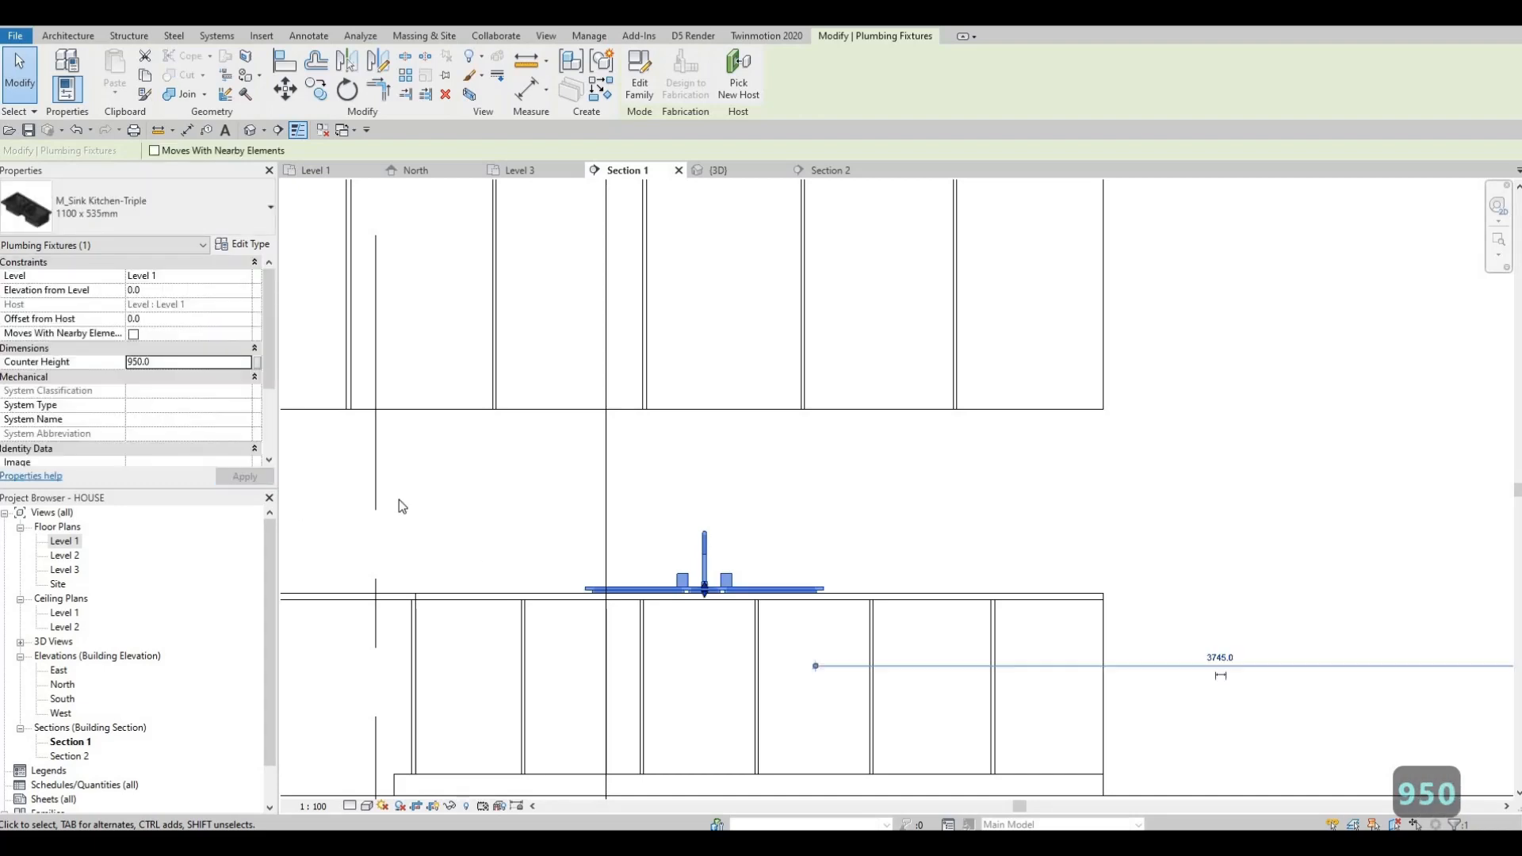
Set the triple sink's Counter Height to 930 and check its rim against the countertop
double_click(159, 363)
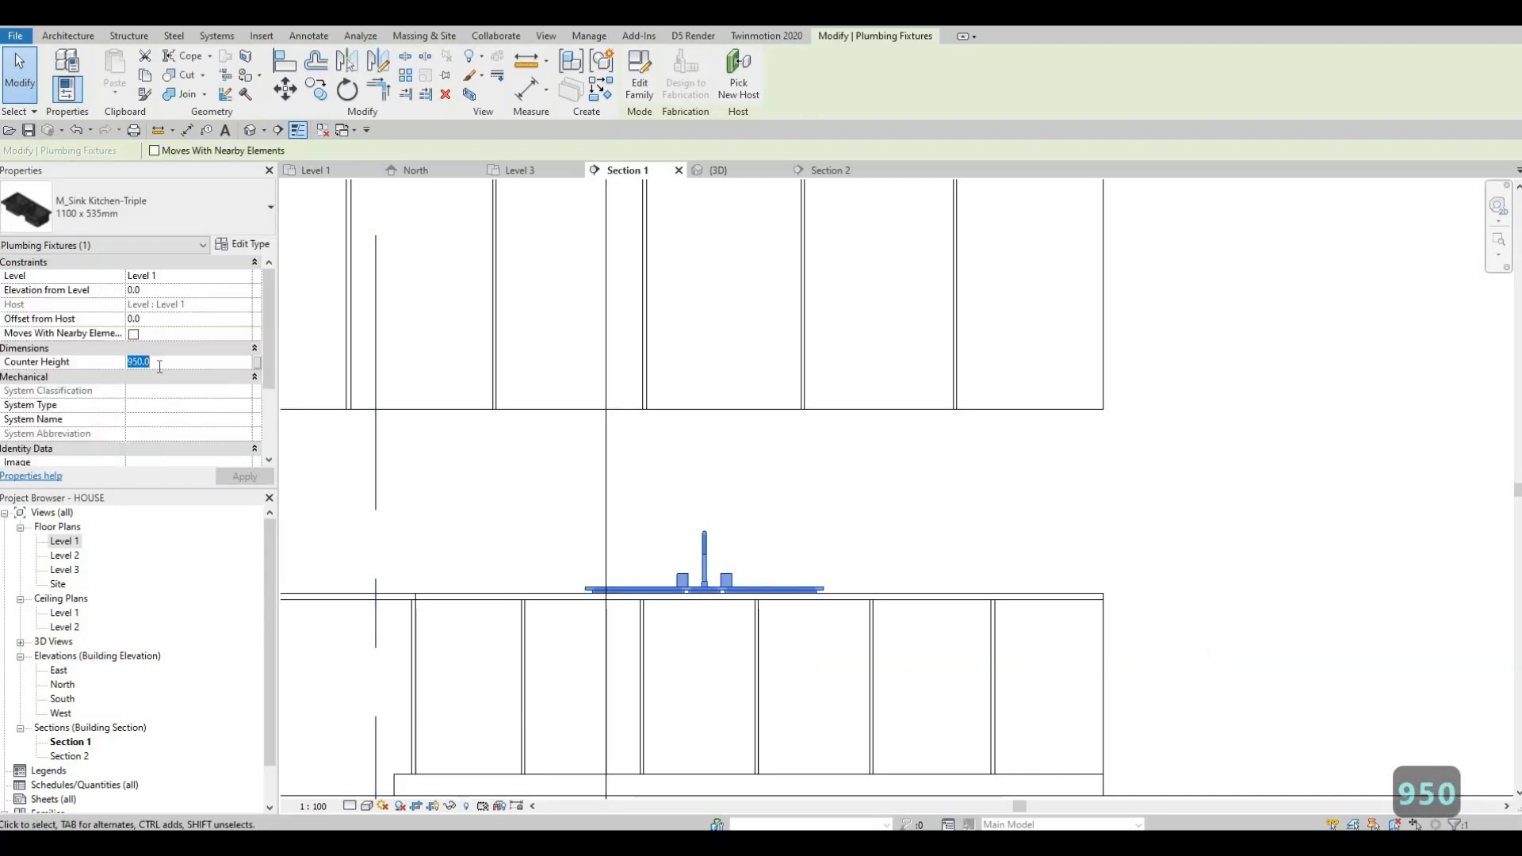
text(930)
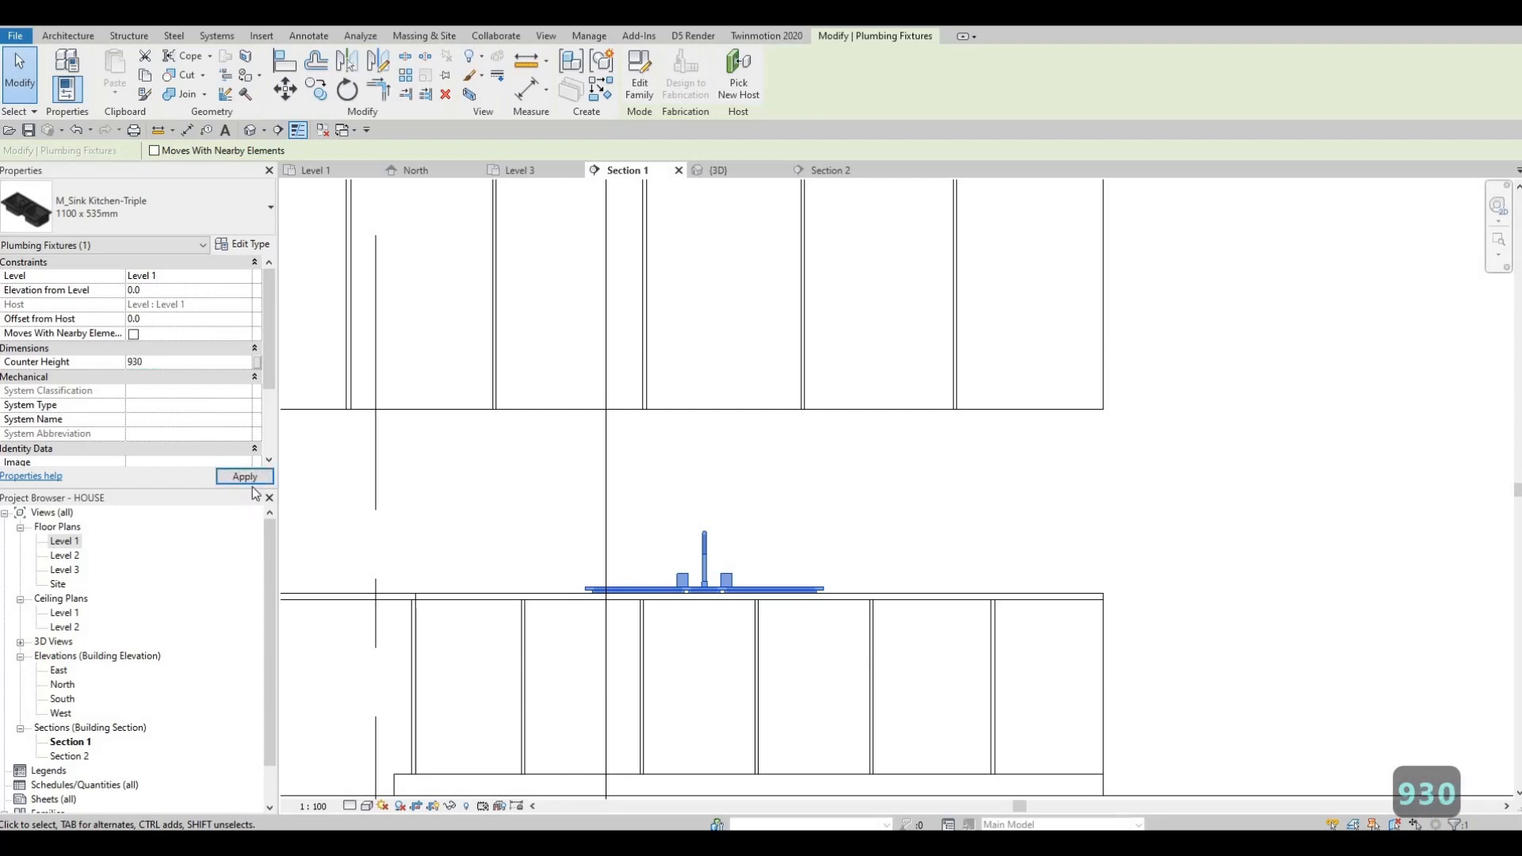
click(250, 481)
scroll(578, 611, up, 5)
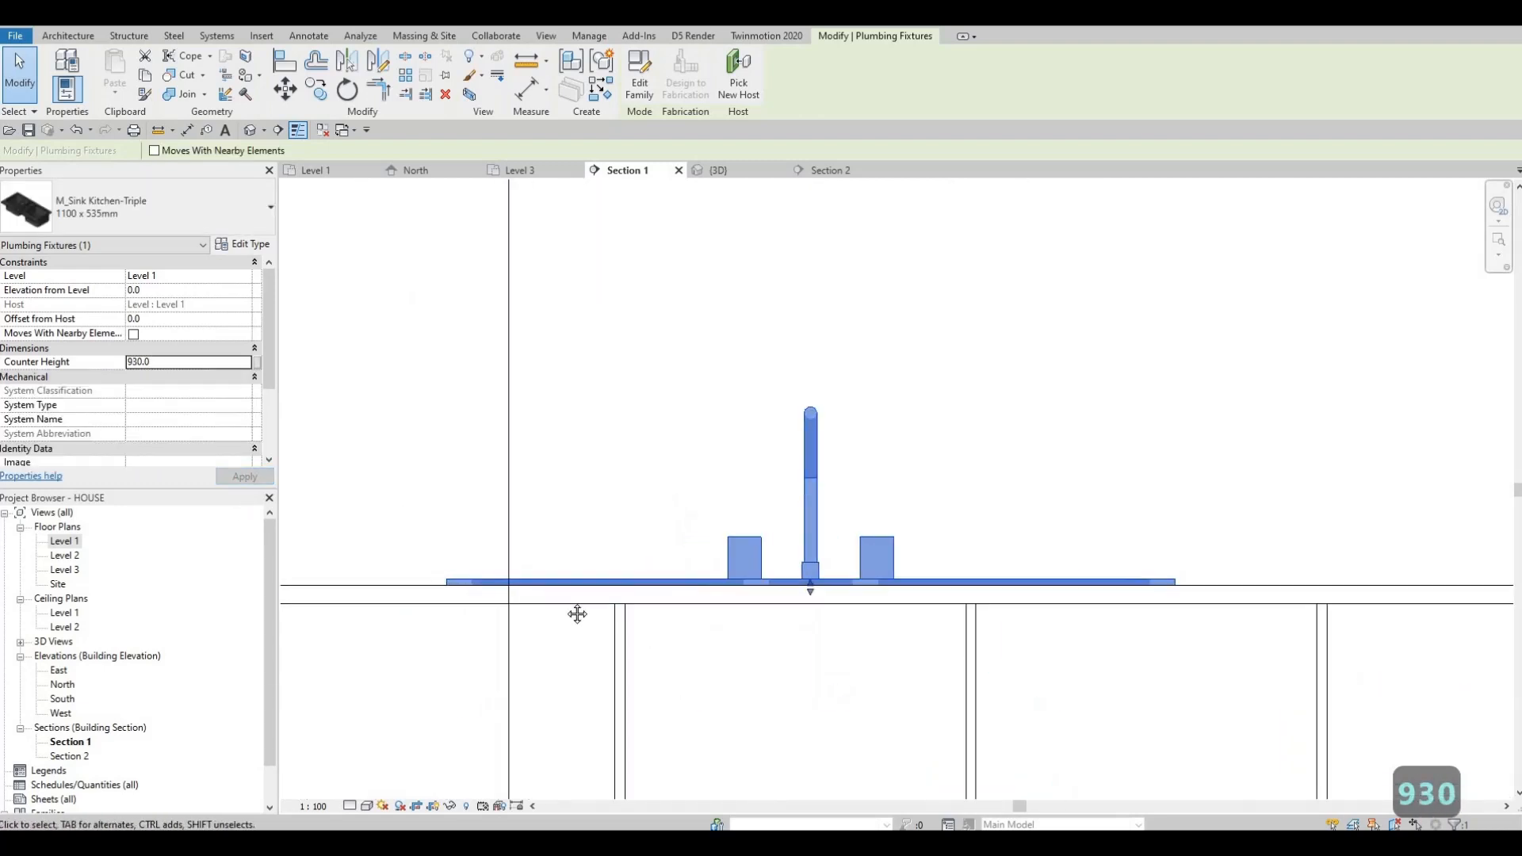
key(Escape)
scroll(674, 614, down, 3)
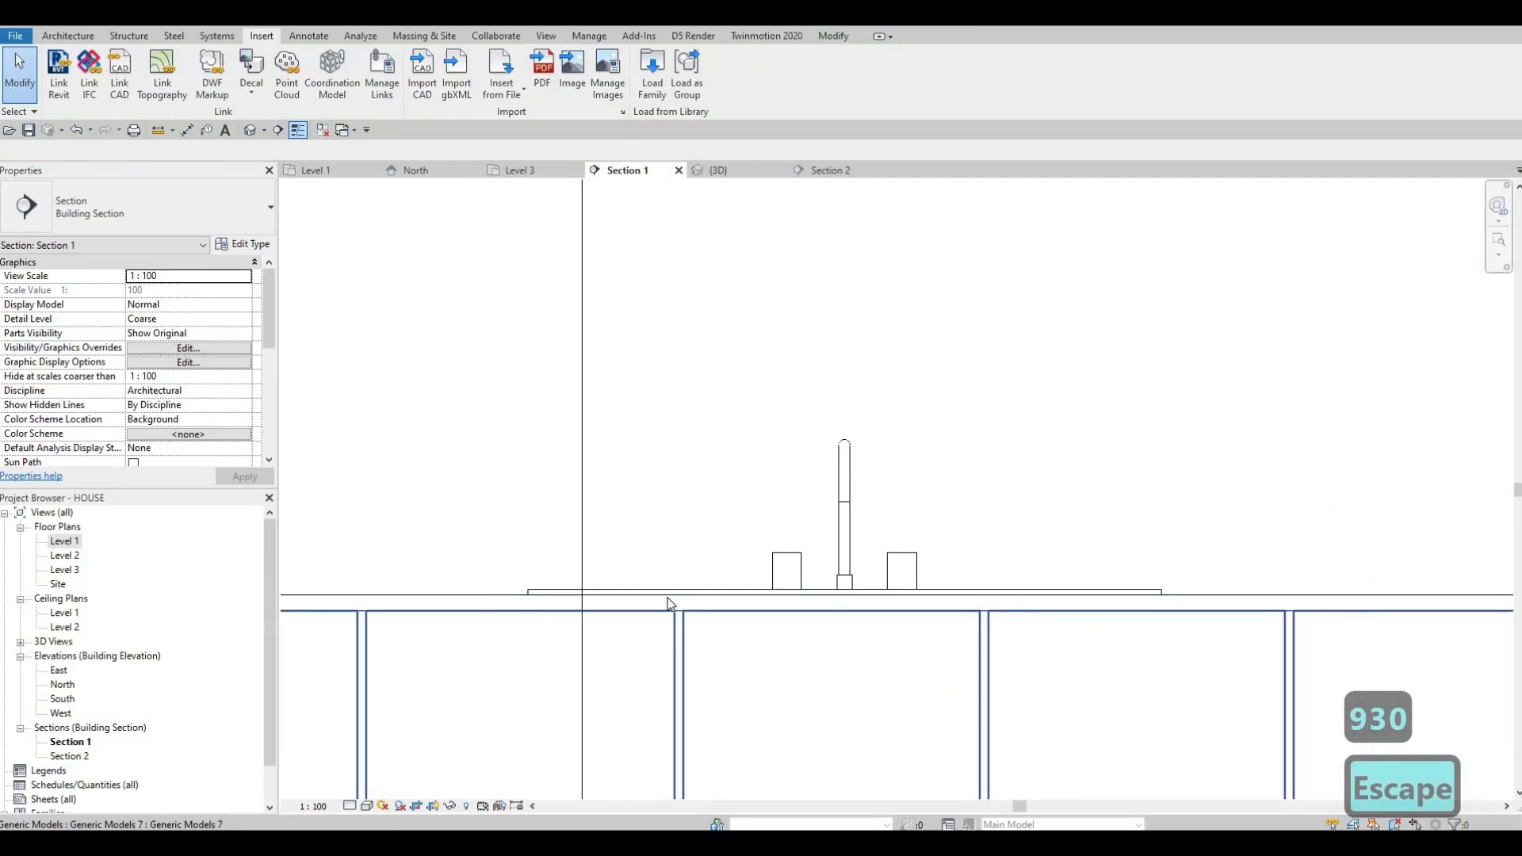
scroll(774, 597, up, 3)
scroll(951, 499, down, 2)
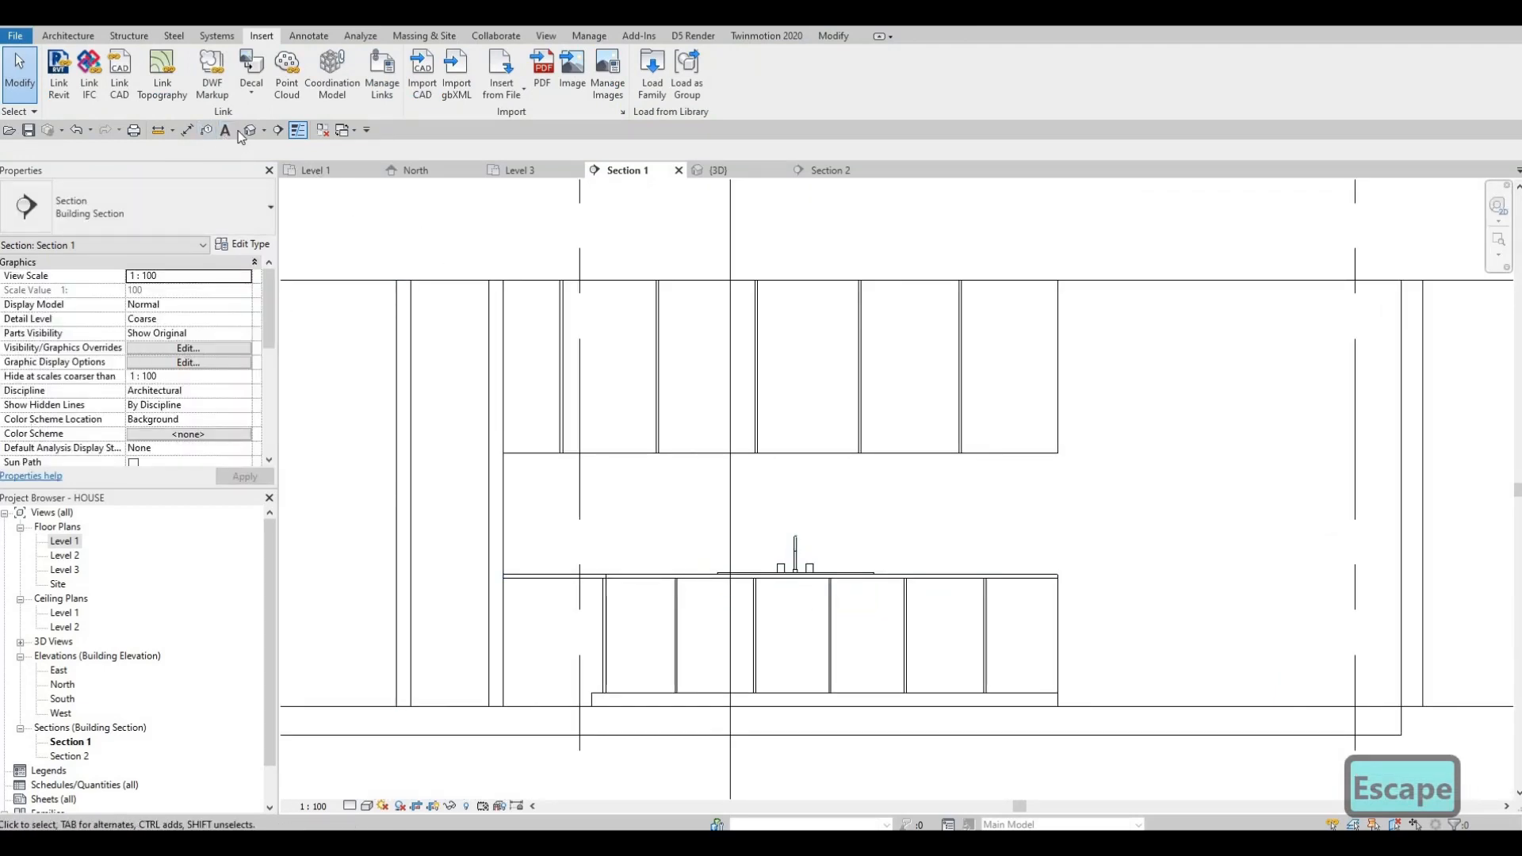
From the 3D view, start in-place editing of the L-shaped countertop and open the Level 1 plan at the kitchen
shift+middle_drag(454, 574, 680, 526)
click(664, 521)
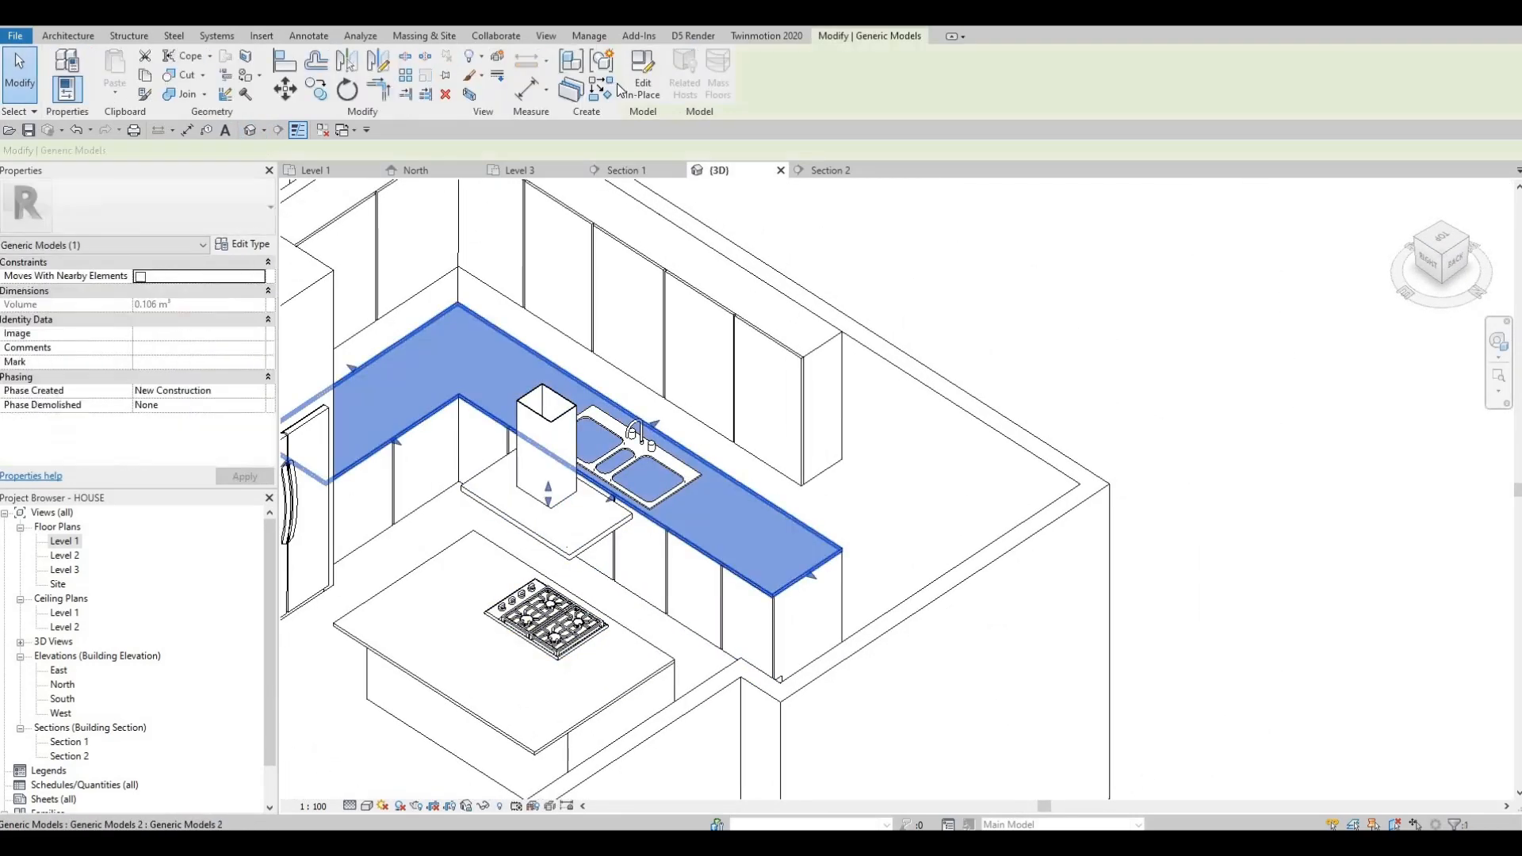
click(632, 87)
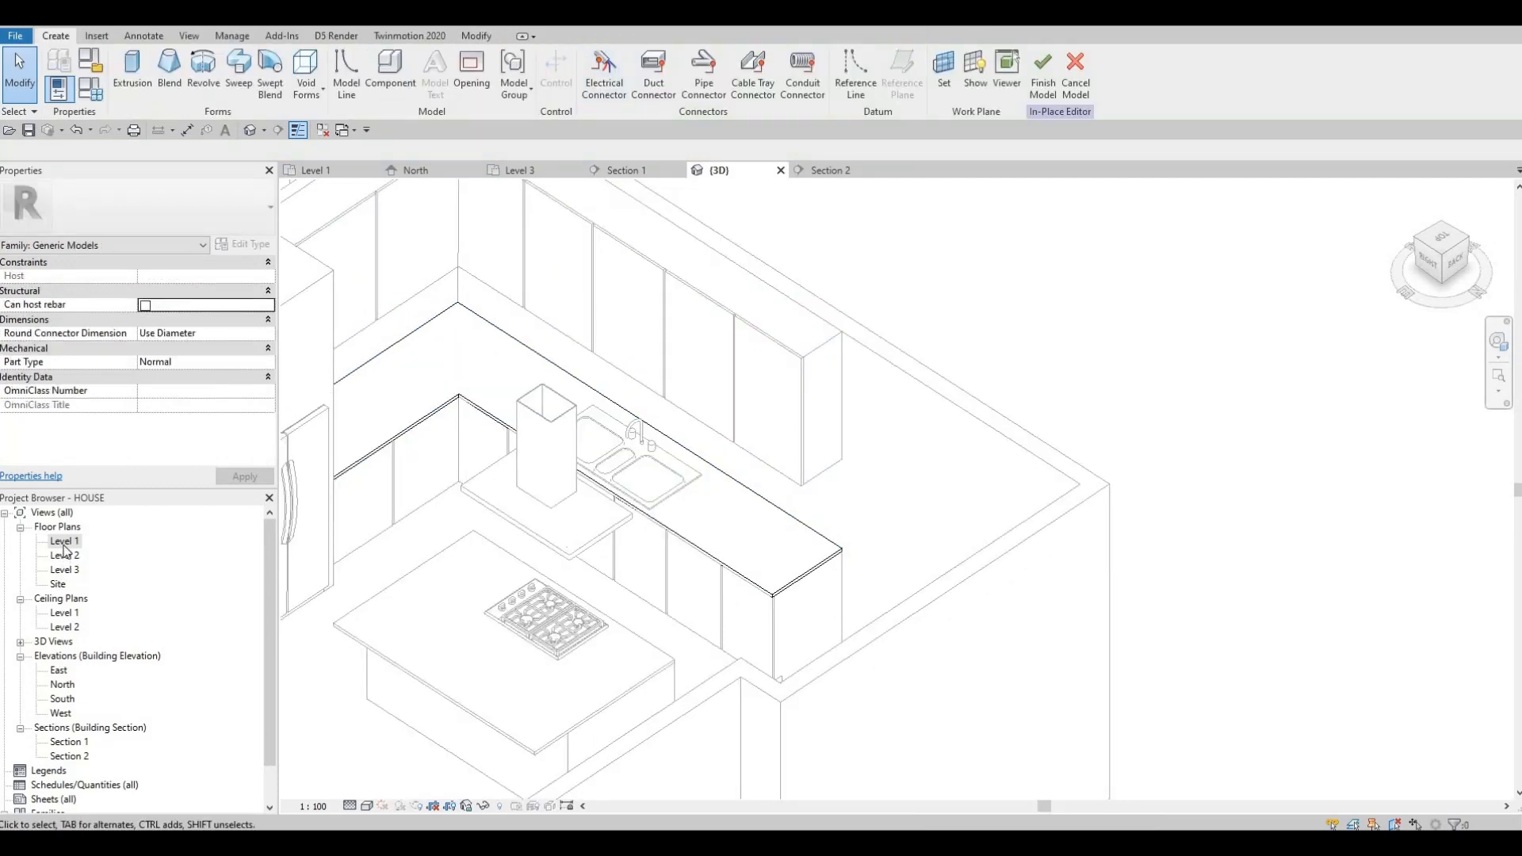
double_click(64, 542)
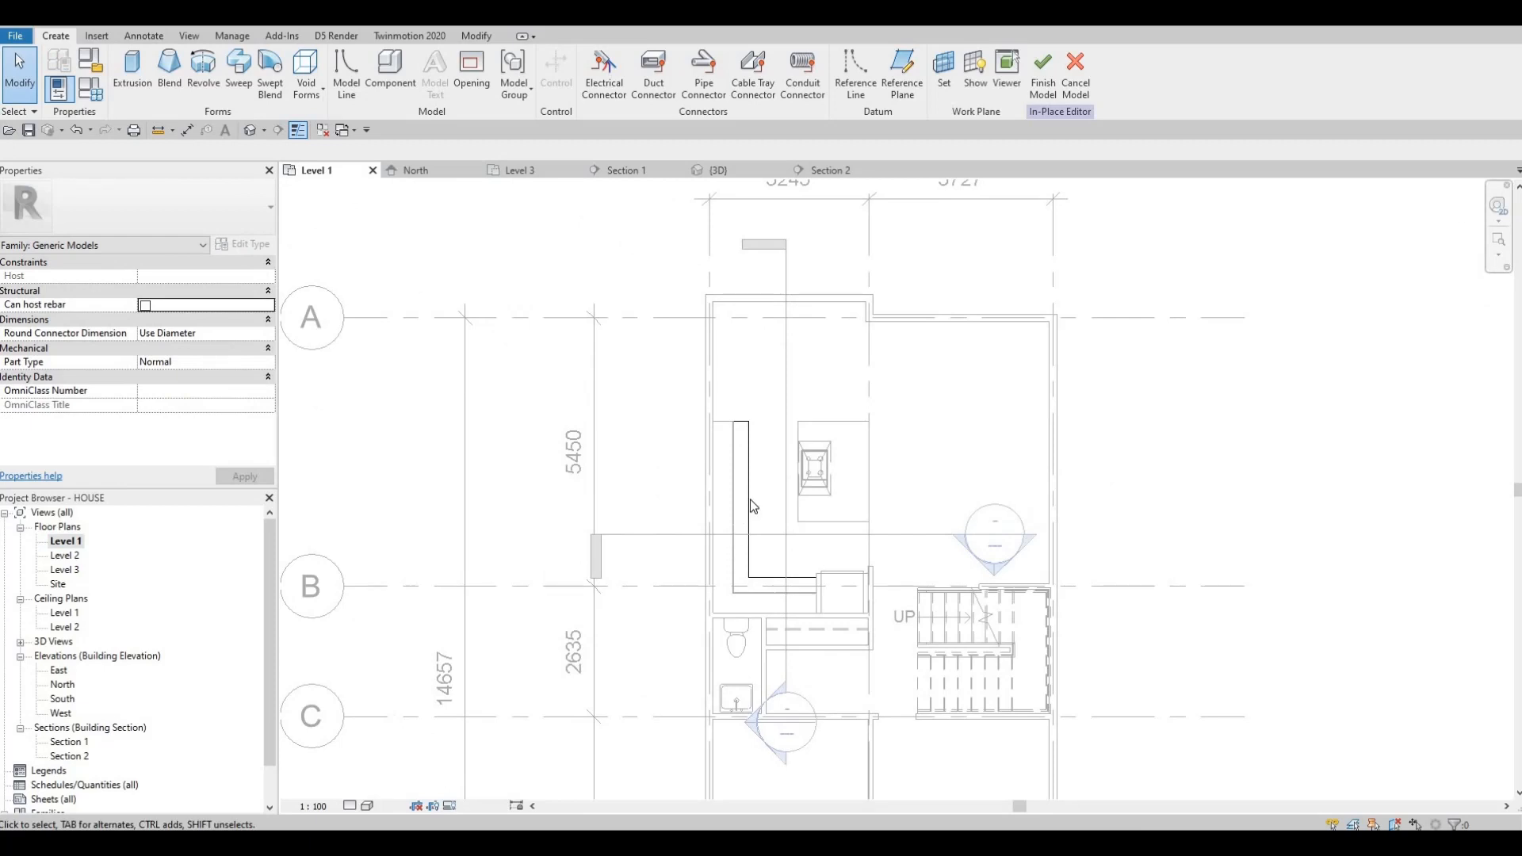
scroll(713, 507, up, 5)
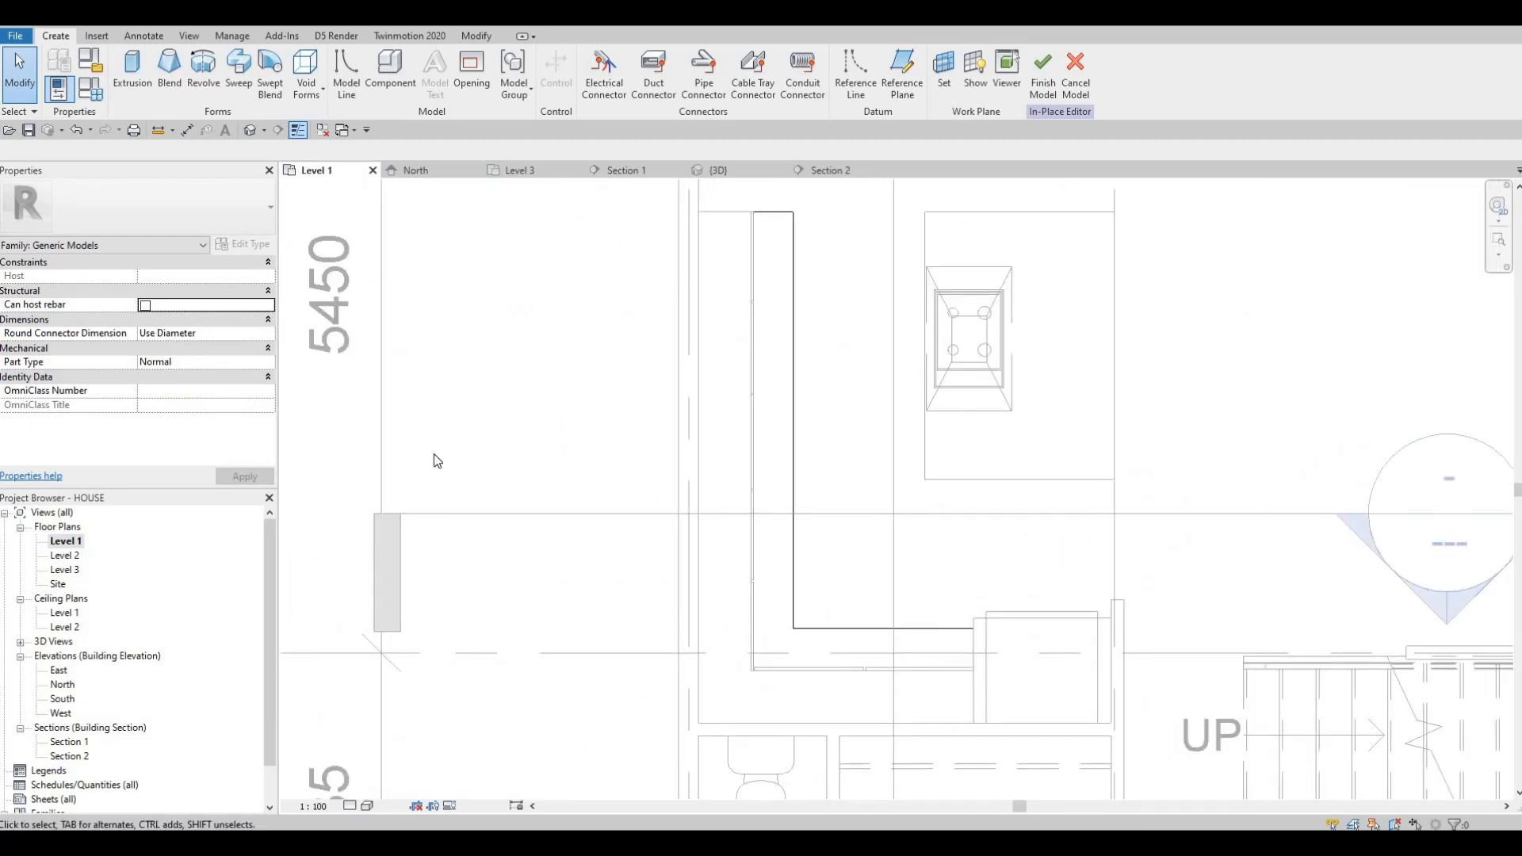
scroll(443, 568, down, 1)
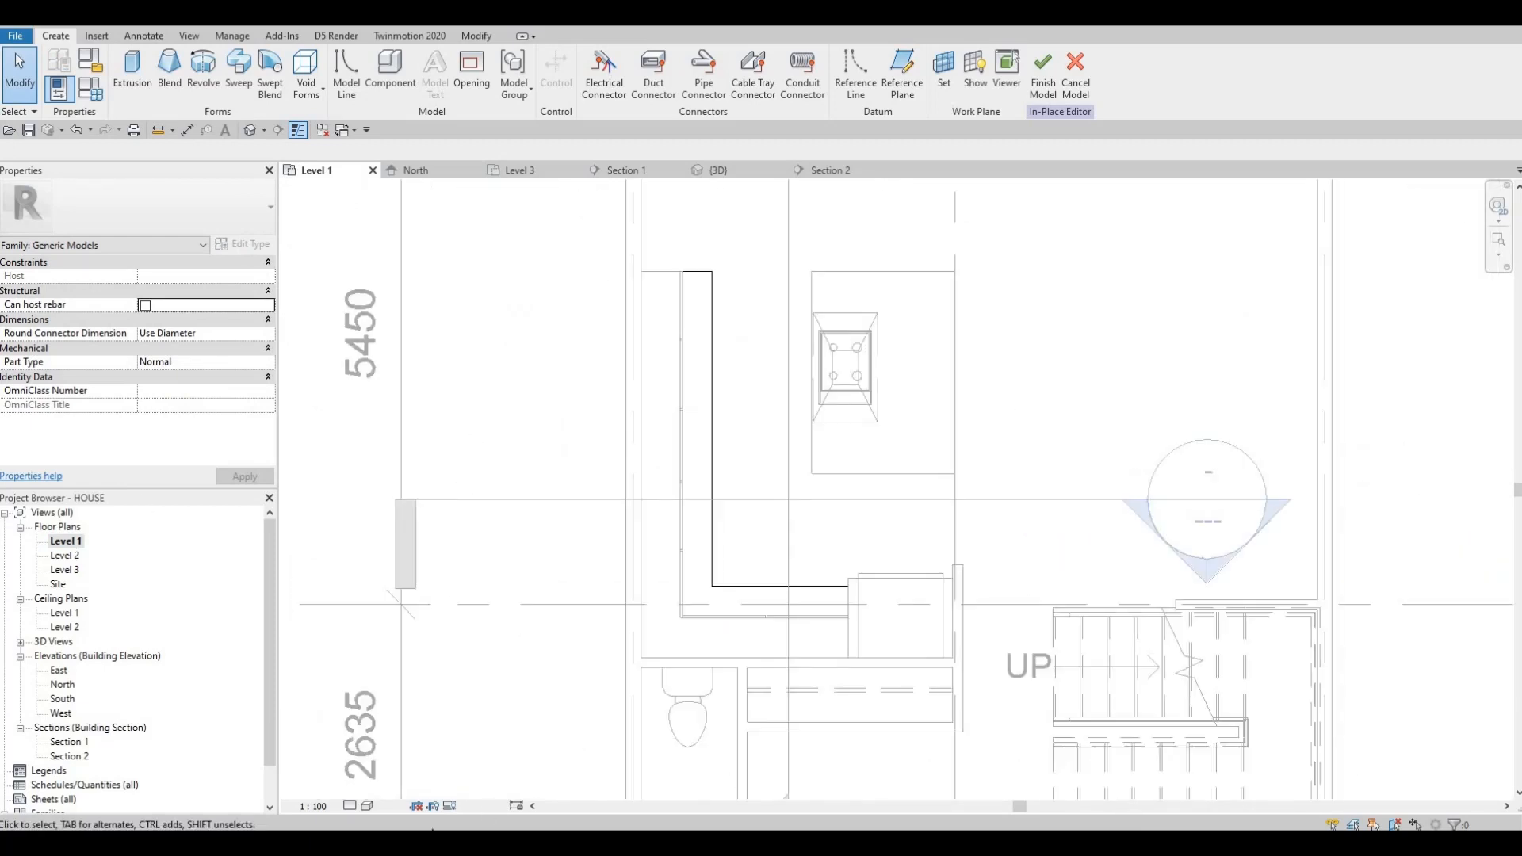
Set the Level 1 plan's detail level to Fine and its model display transparency to 40
click(352, 807)
click(372, 789)
click(368, 806)
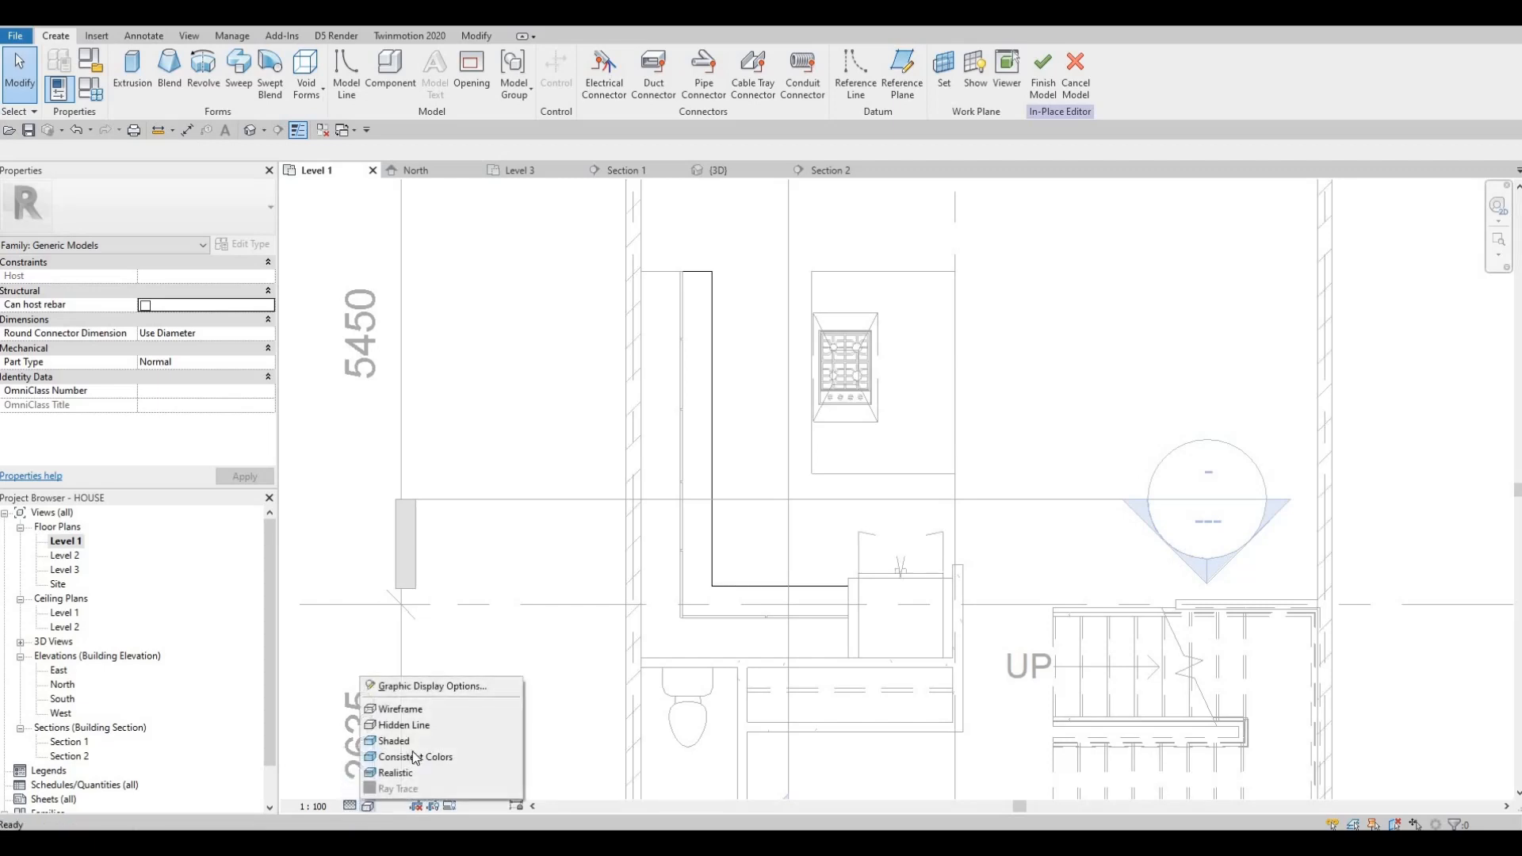
click(435, 686)
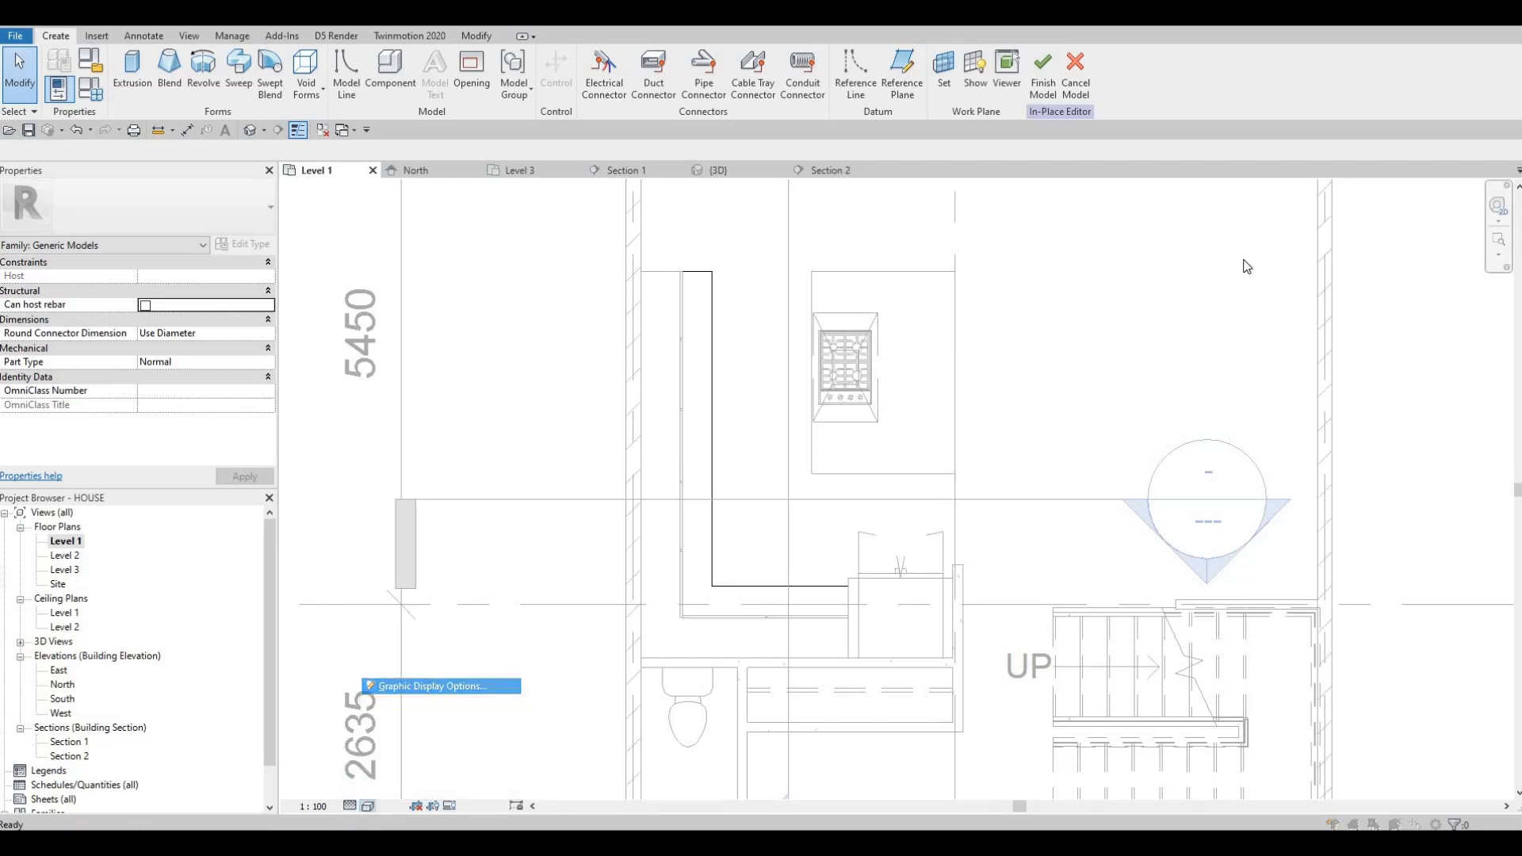
click(1322, 149)
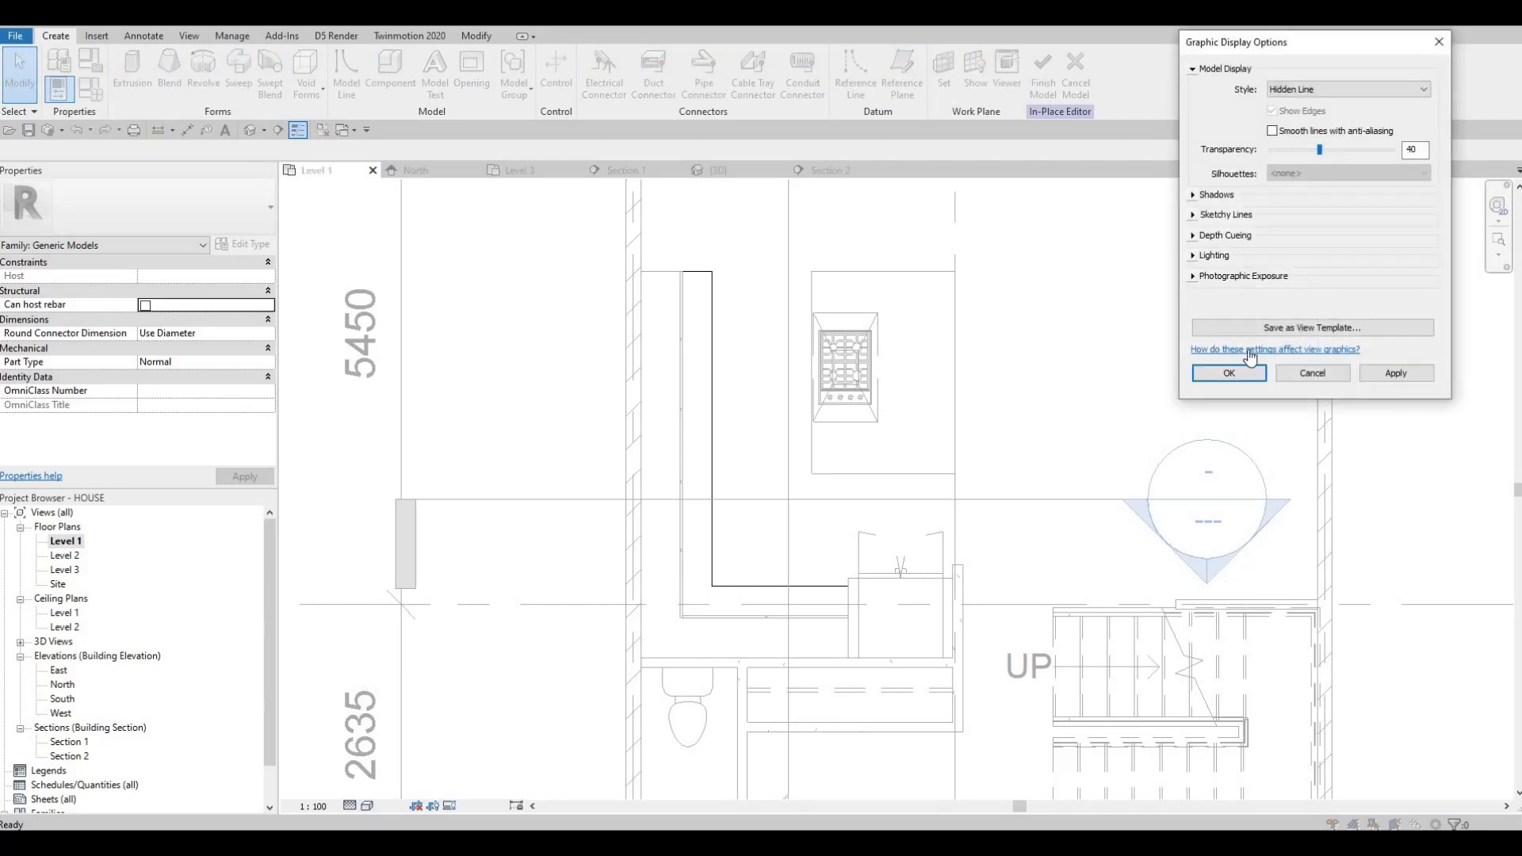
click(1229, 374)
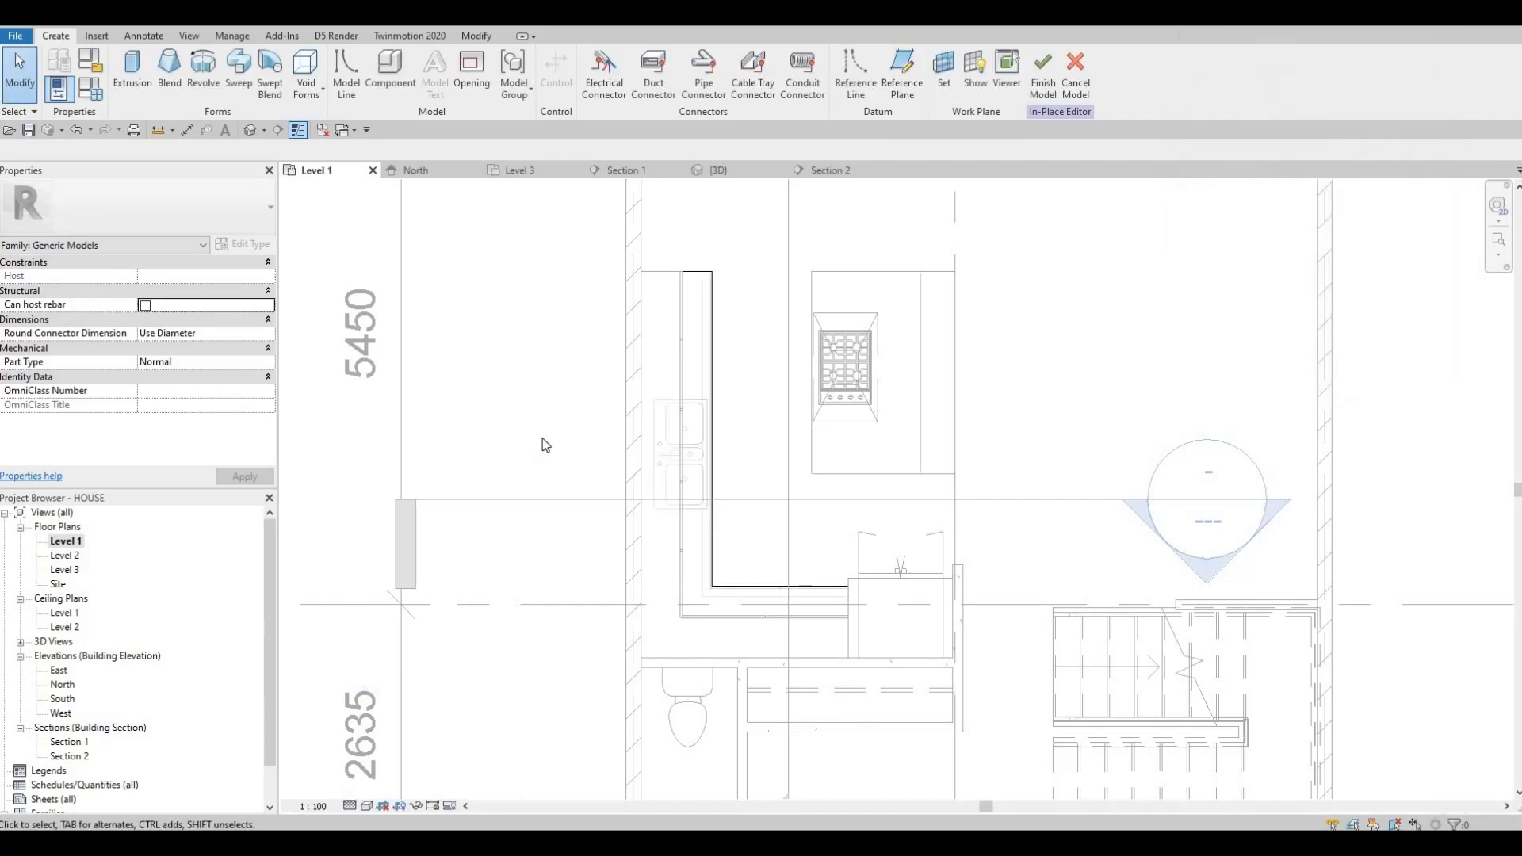
Increase the Level 1 plan's model display transparency to 80
scroll(544, 460, up, 6)
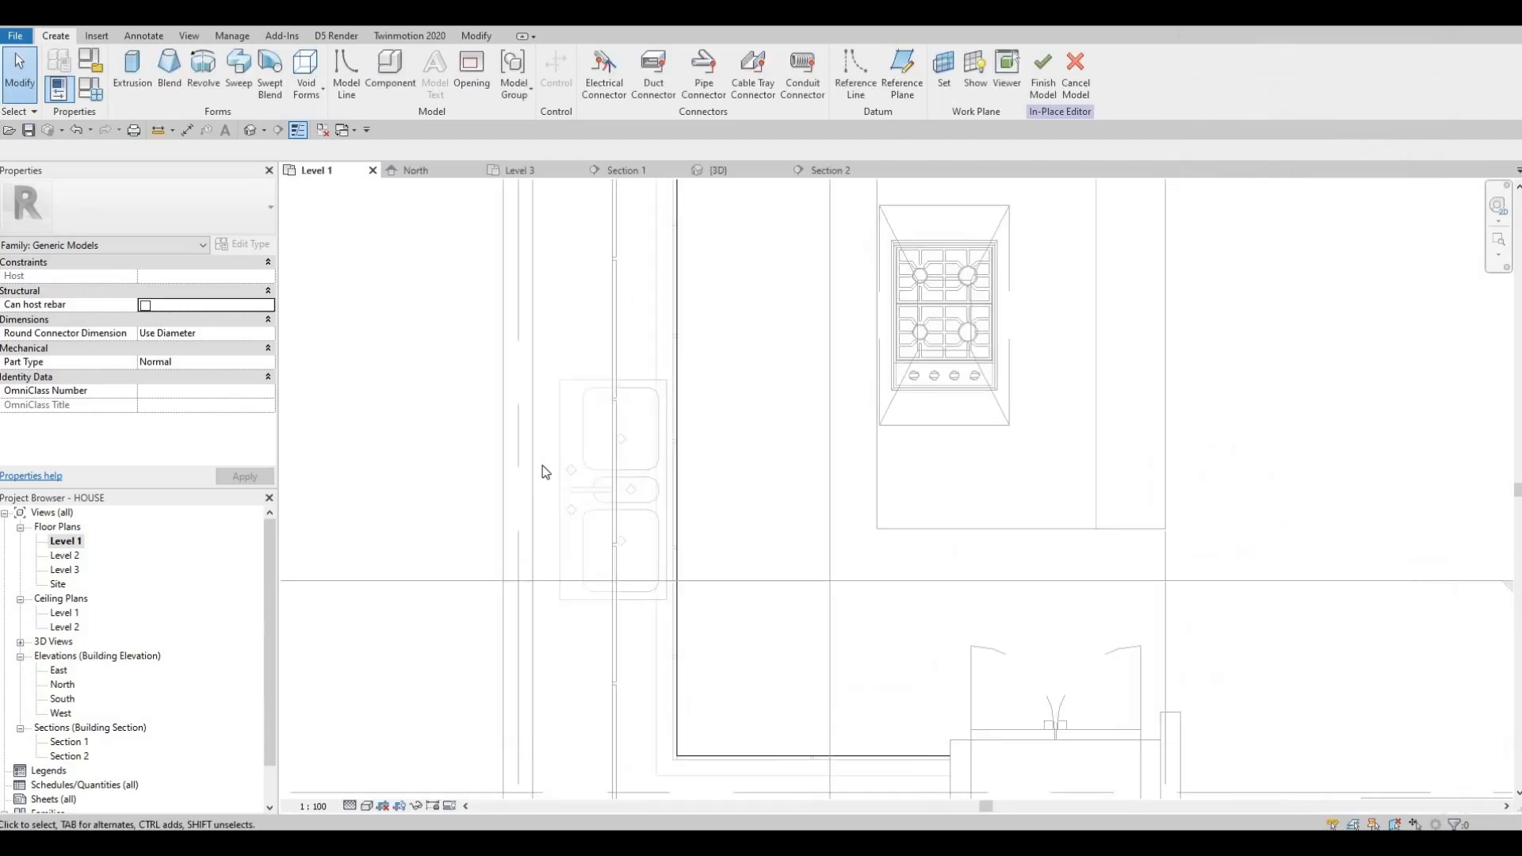
click(368, 806)
click(434, 686)
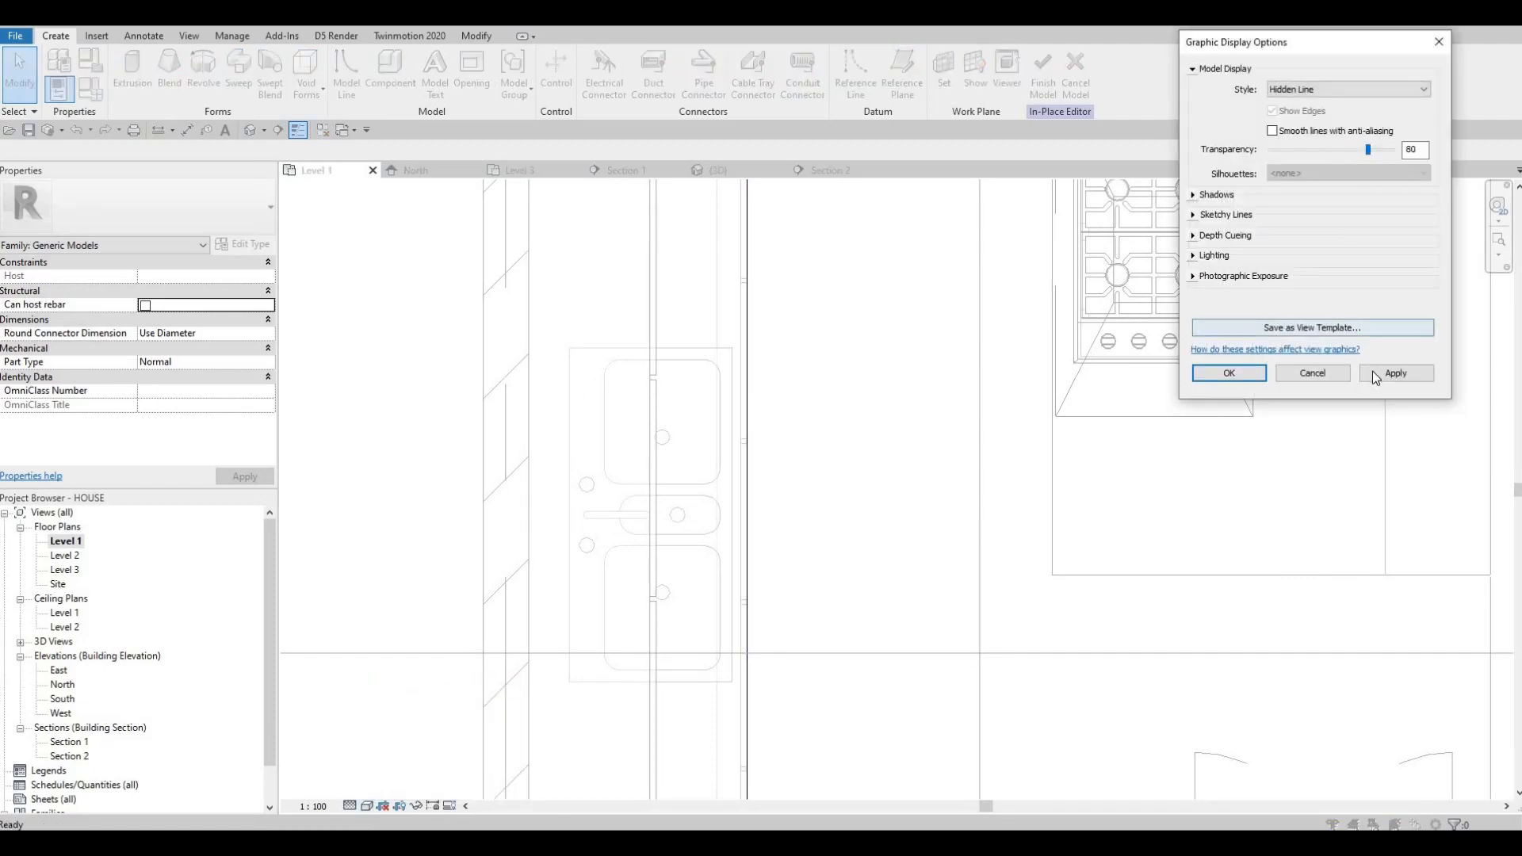
Create a void extrusion 20 mm deep from a rectangle of about 383 x 1024 mm enclosing the sink bowls, and try to finish the model
middle_drag(672, 491, 688, 441)
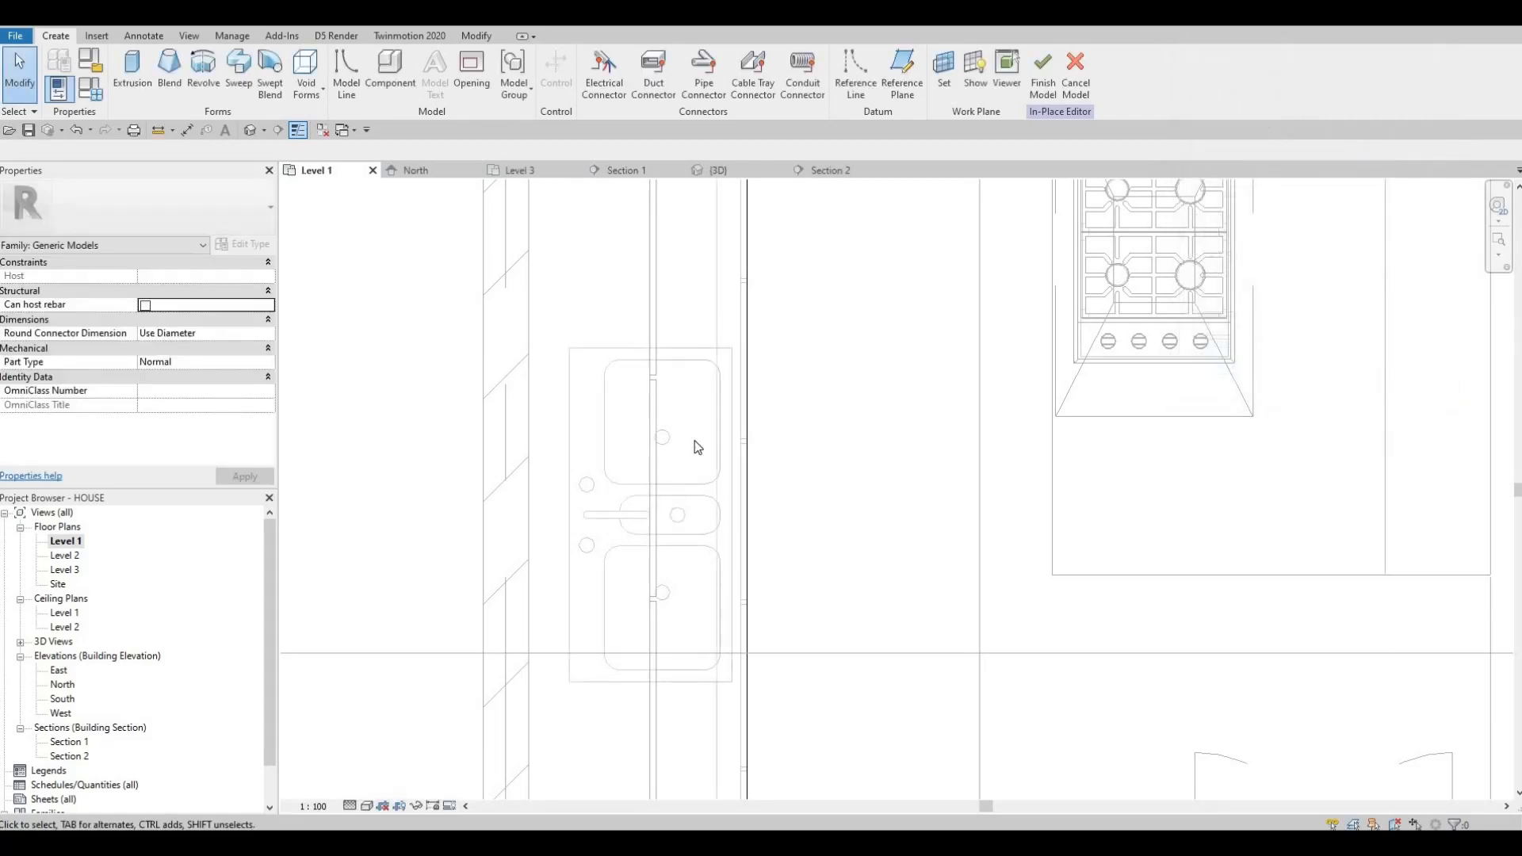
click(308, 76)
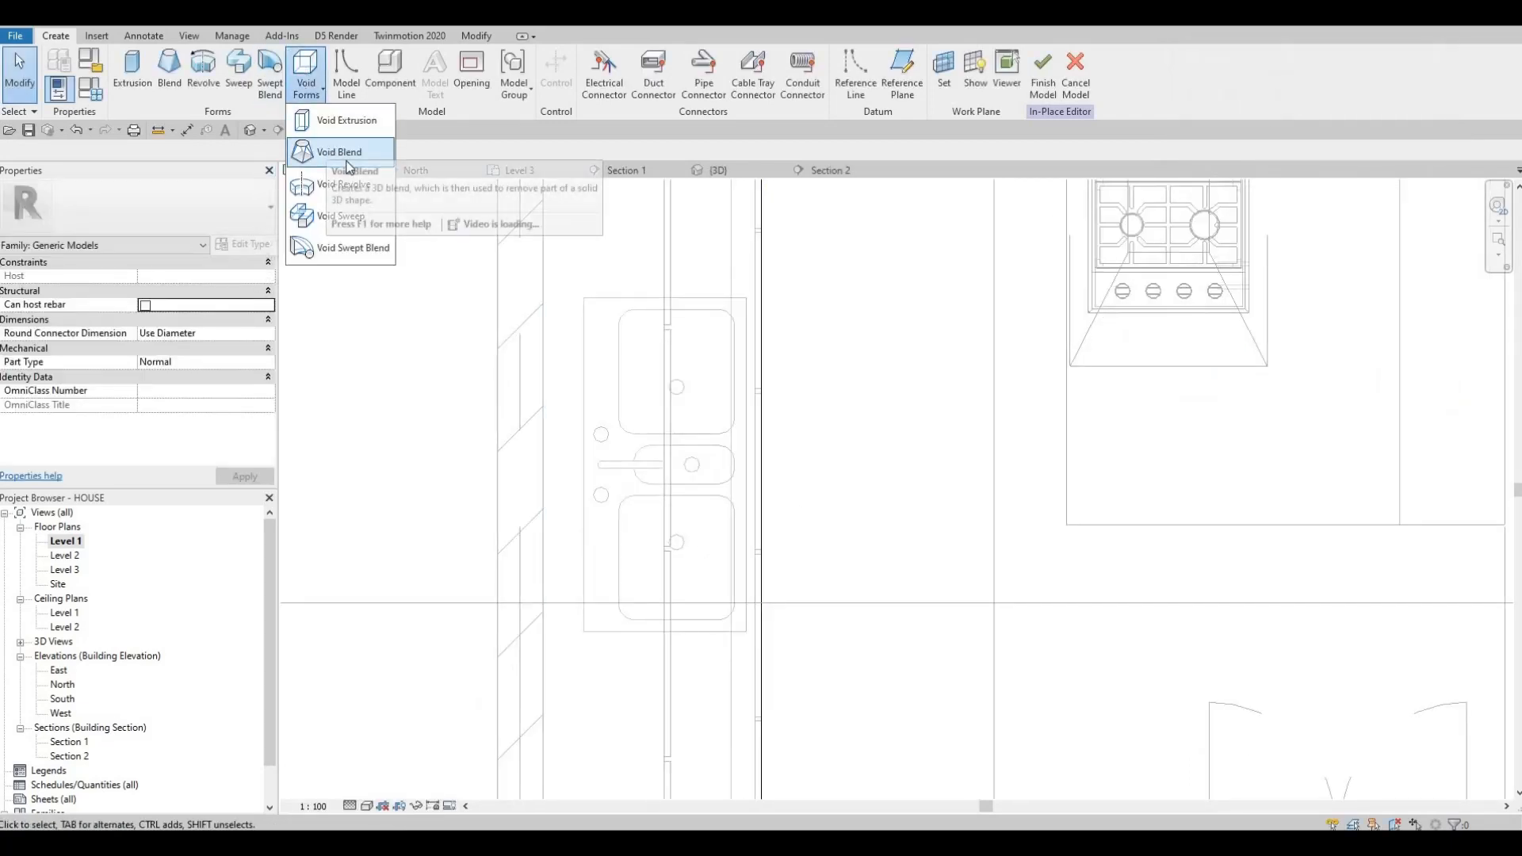
click(347, 121)
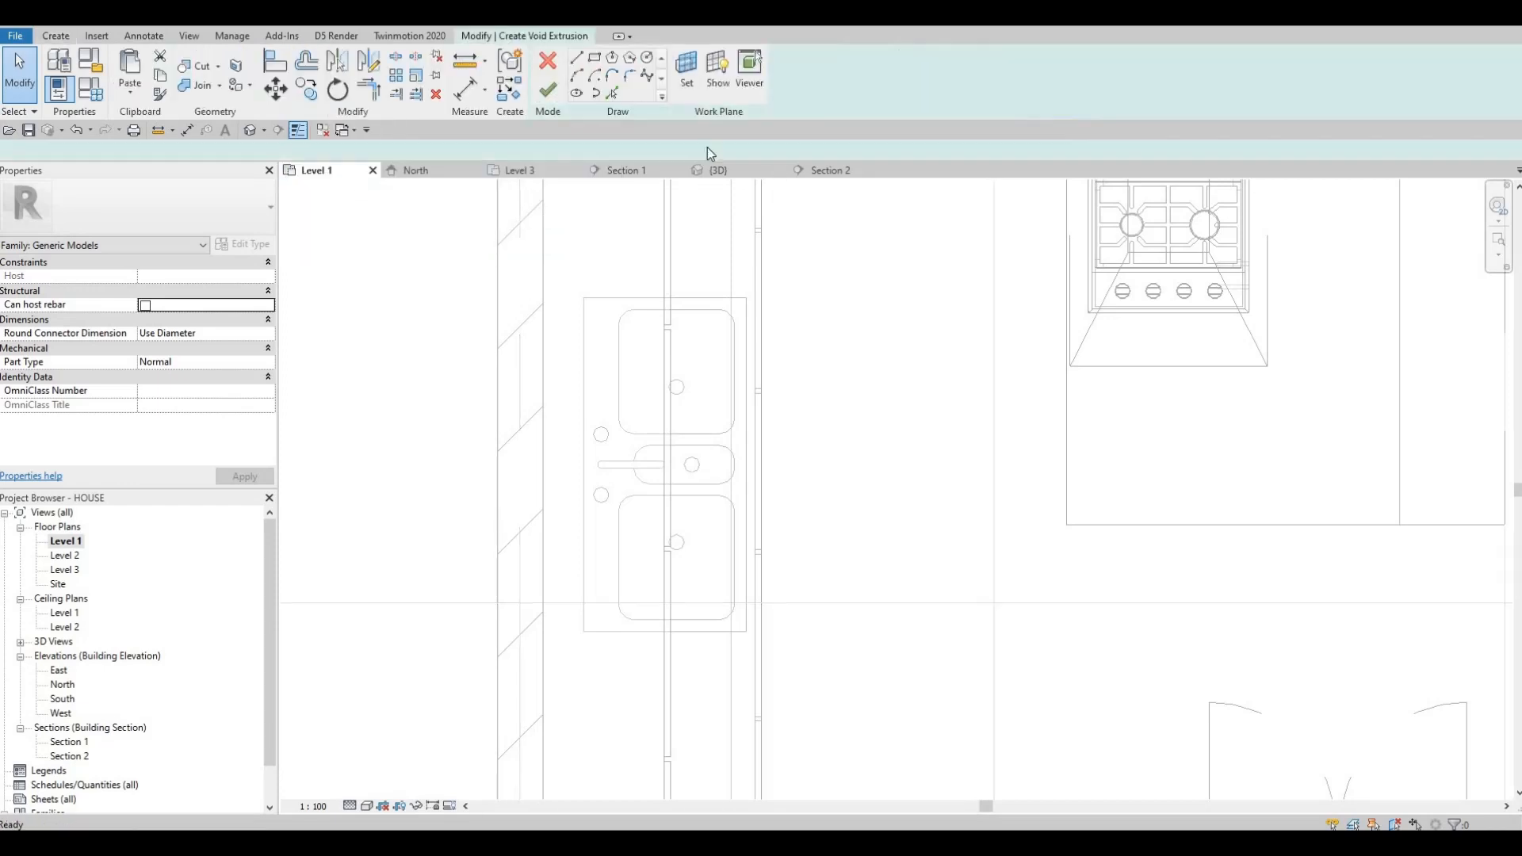
click(594, 58)
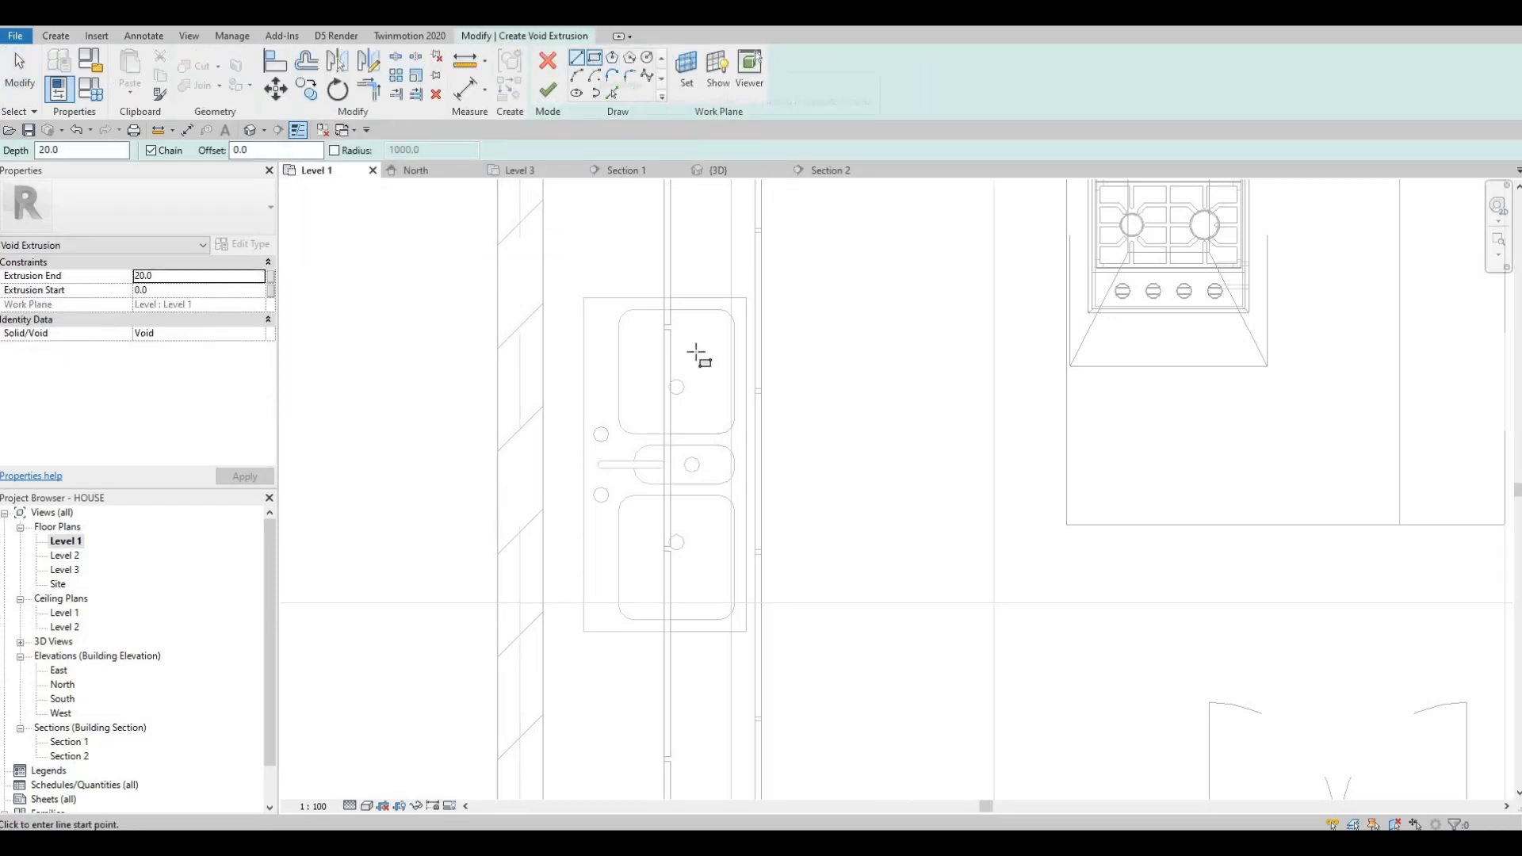
scroll(621, 310, up, 2)
click(622, 310)
middle_drag(773, 698, 731, 482)
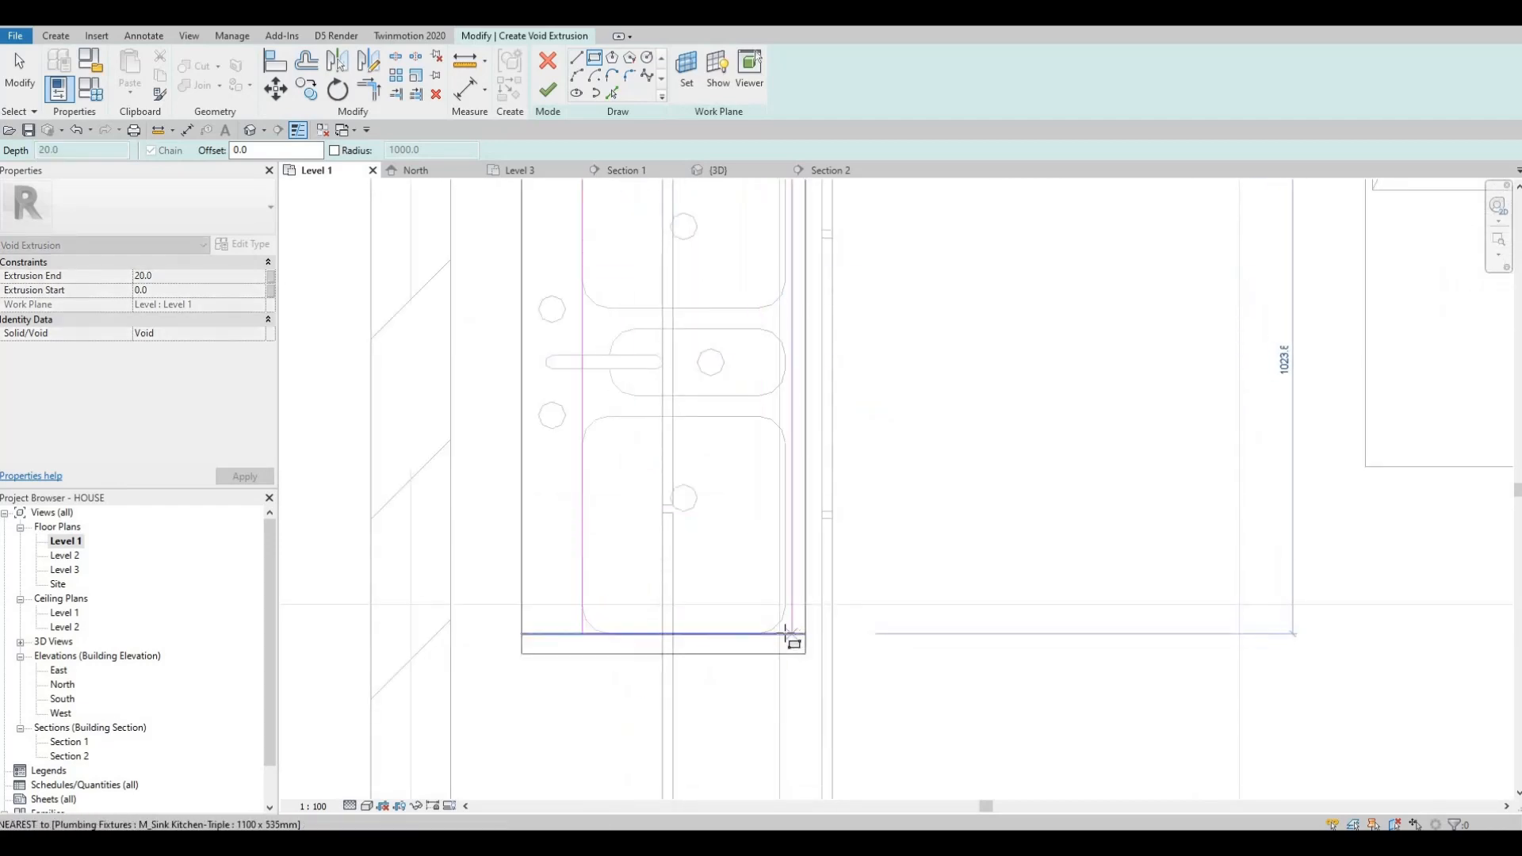
click(786, 635)
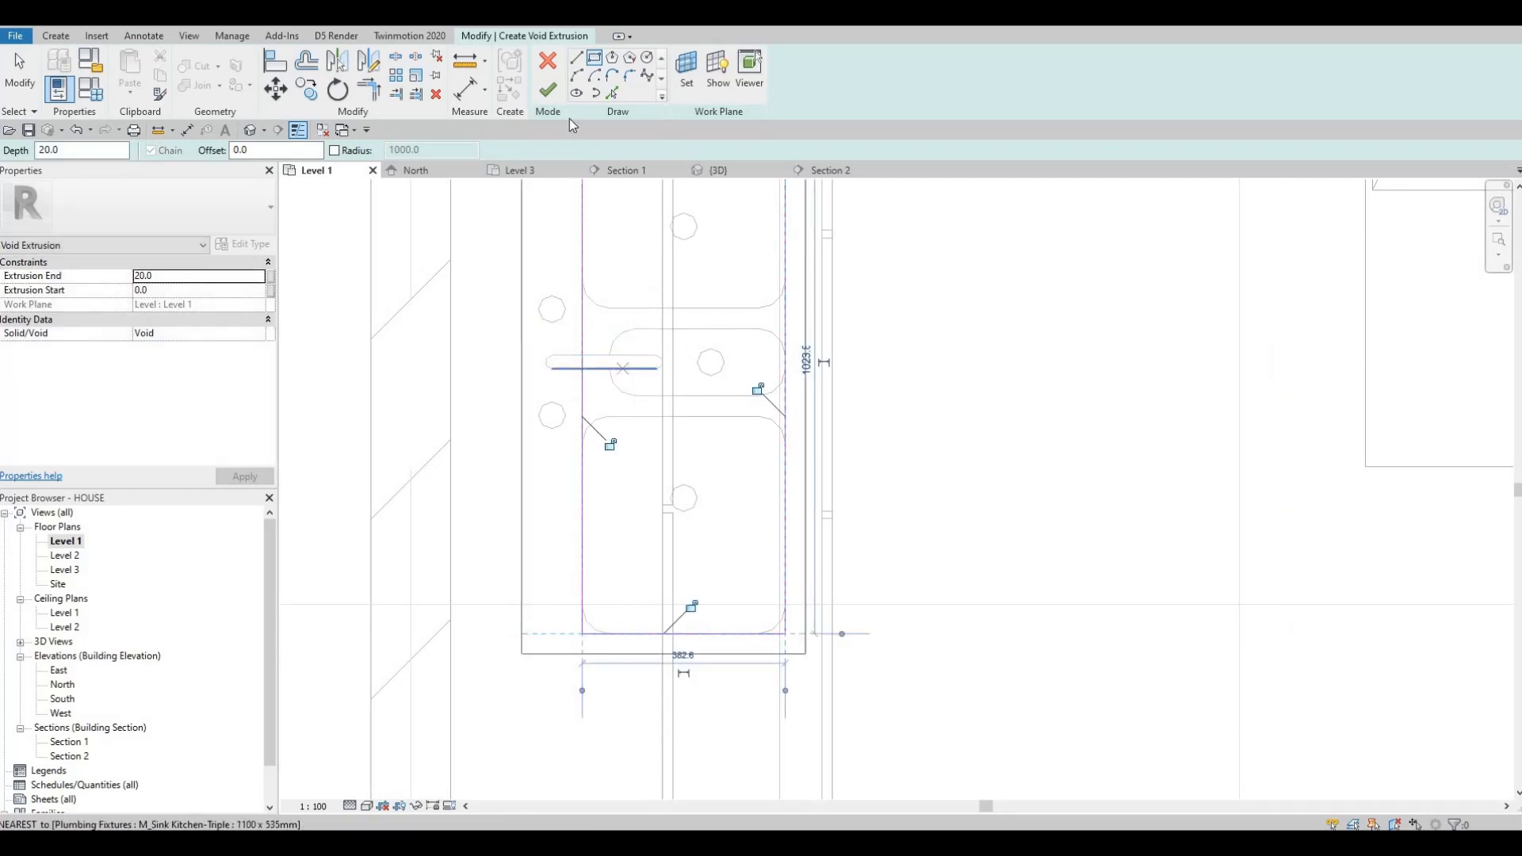
click(547, 89)
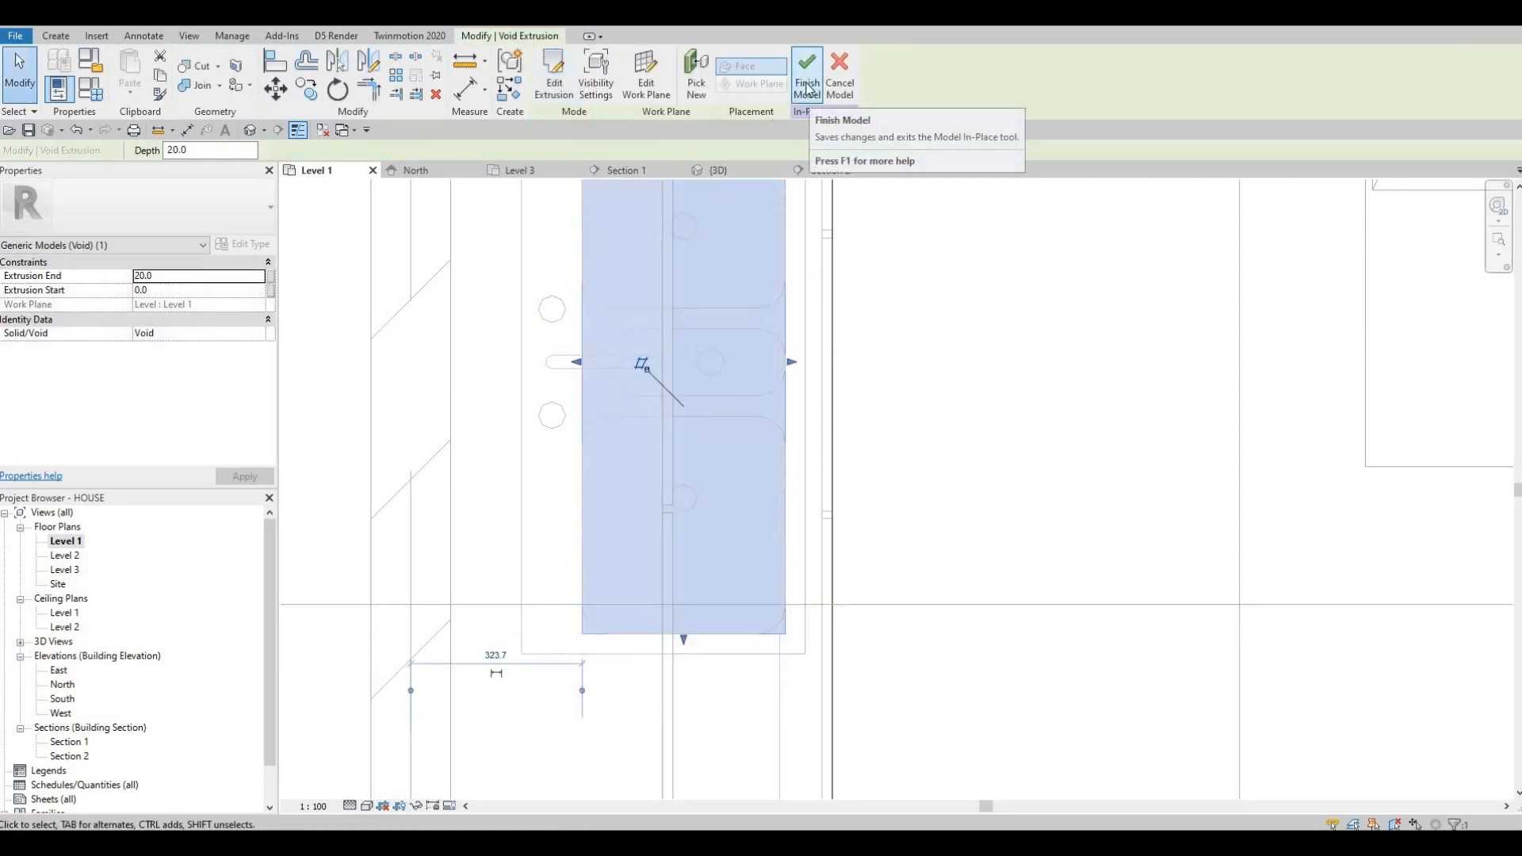
click(807, 76)
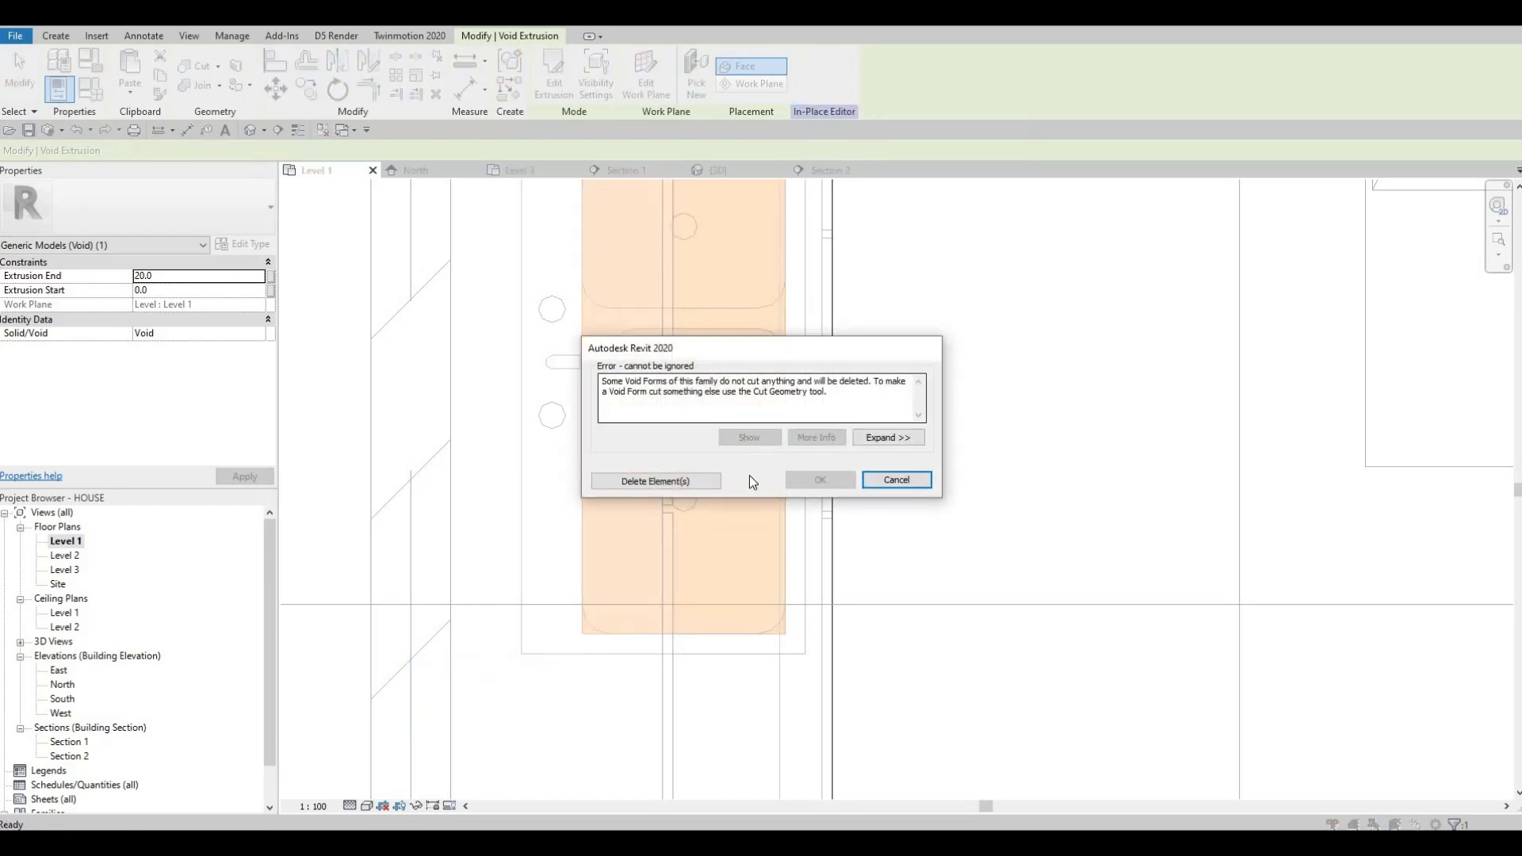
key(Escape)
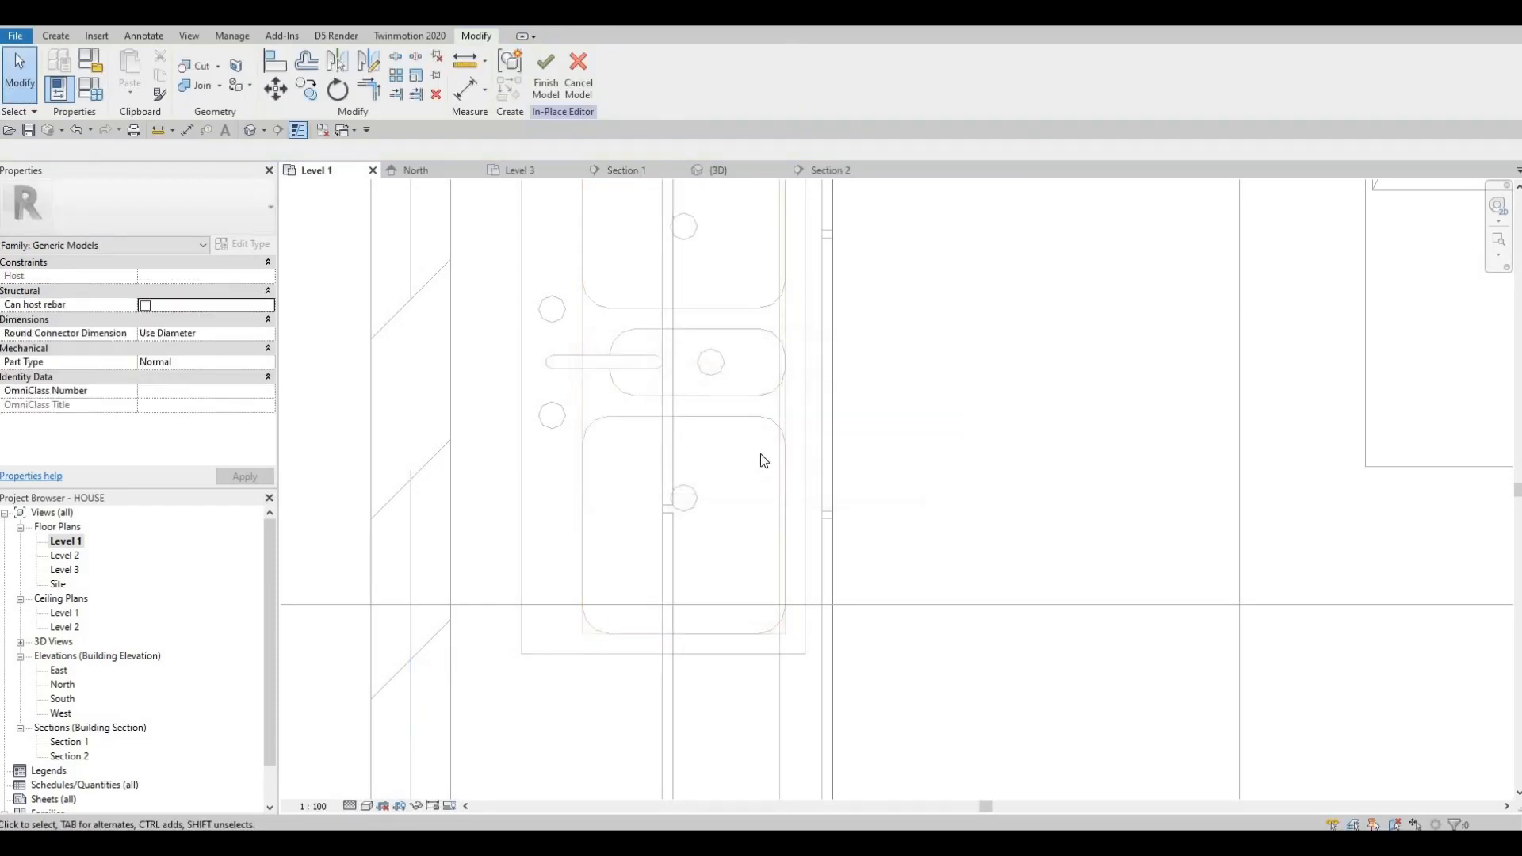
Set the void extrusion's end to 50 mm and try to finish the in-place model
click(785, 455)
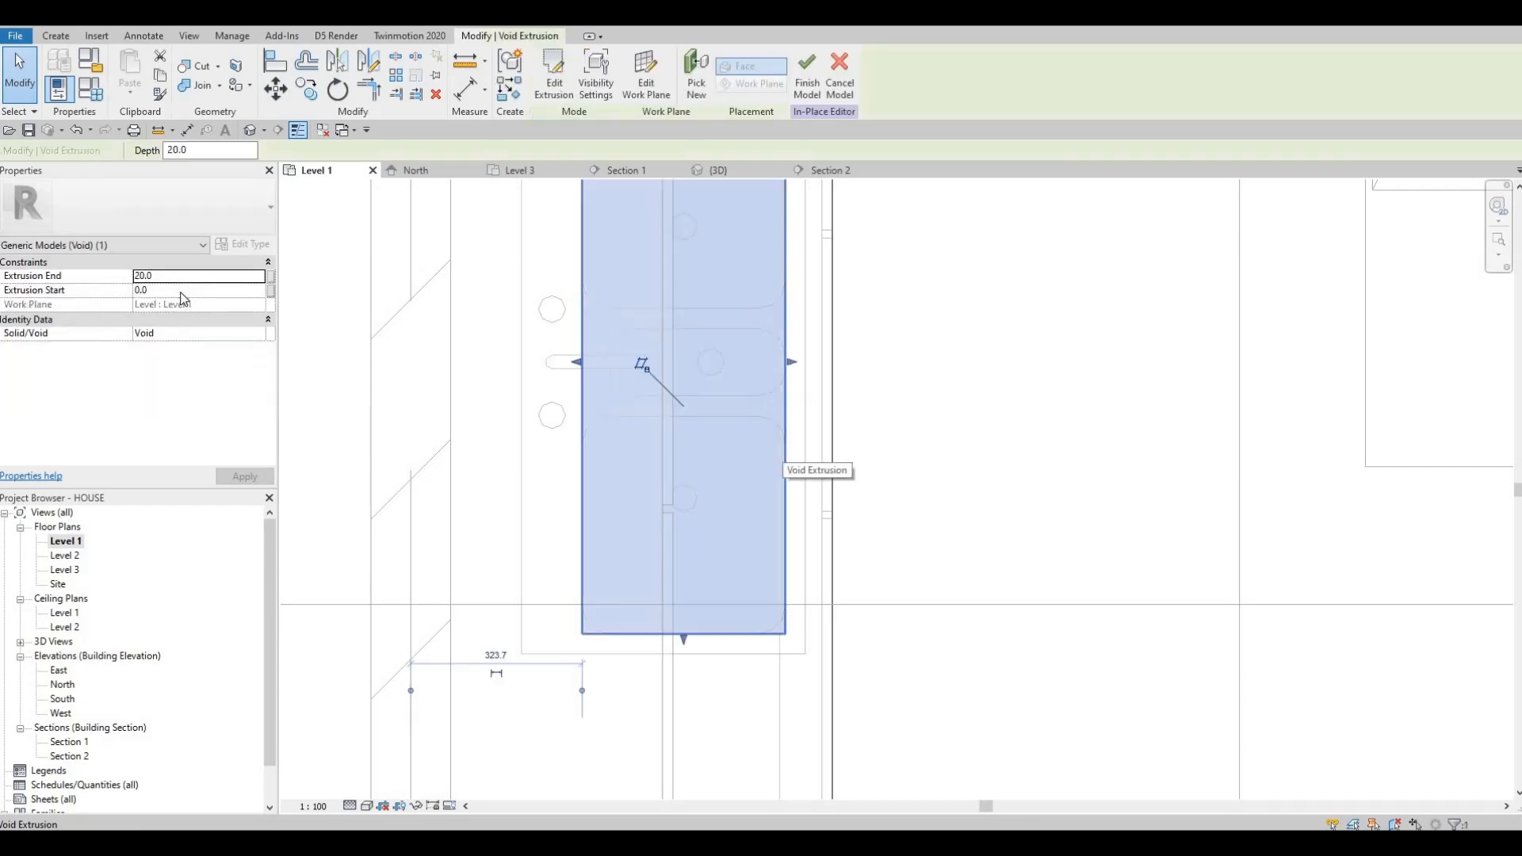
click(182, 279)
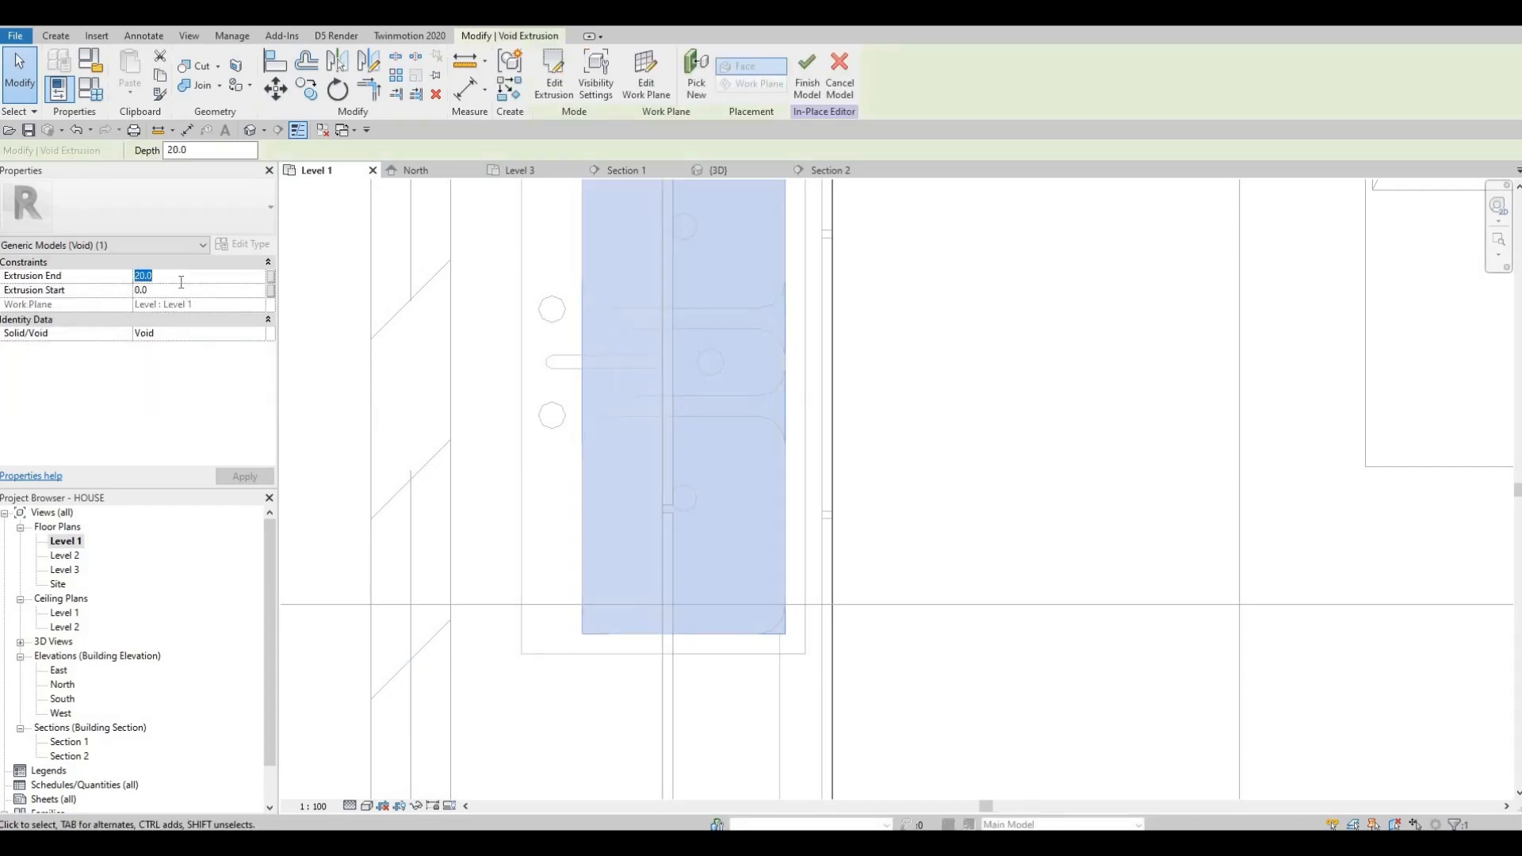
text(50)
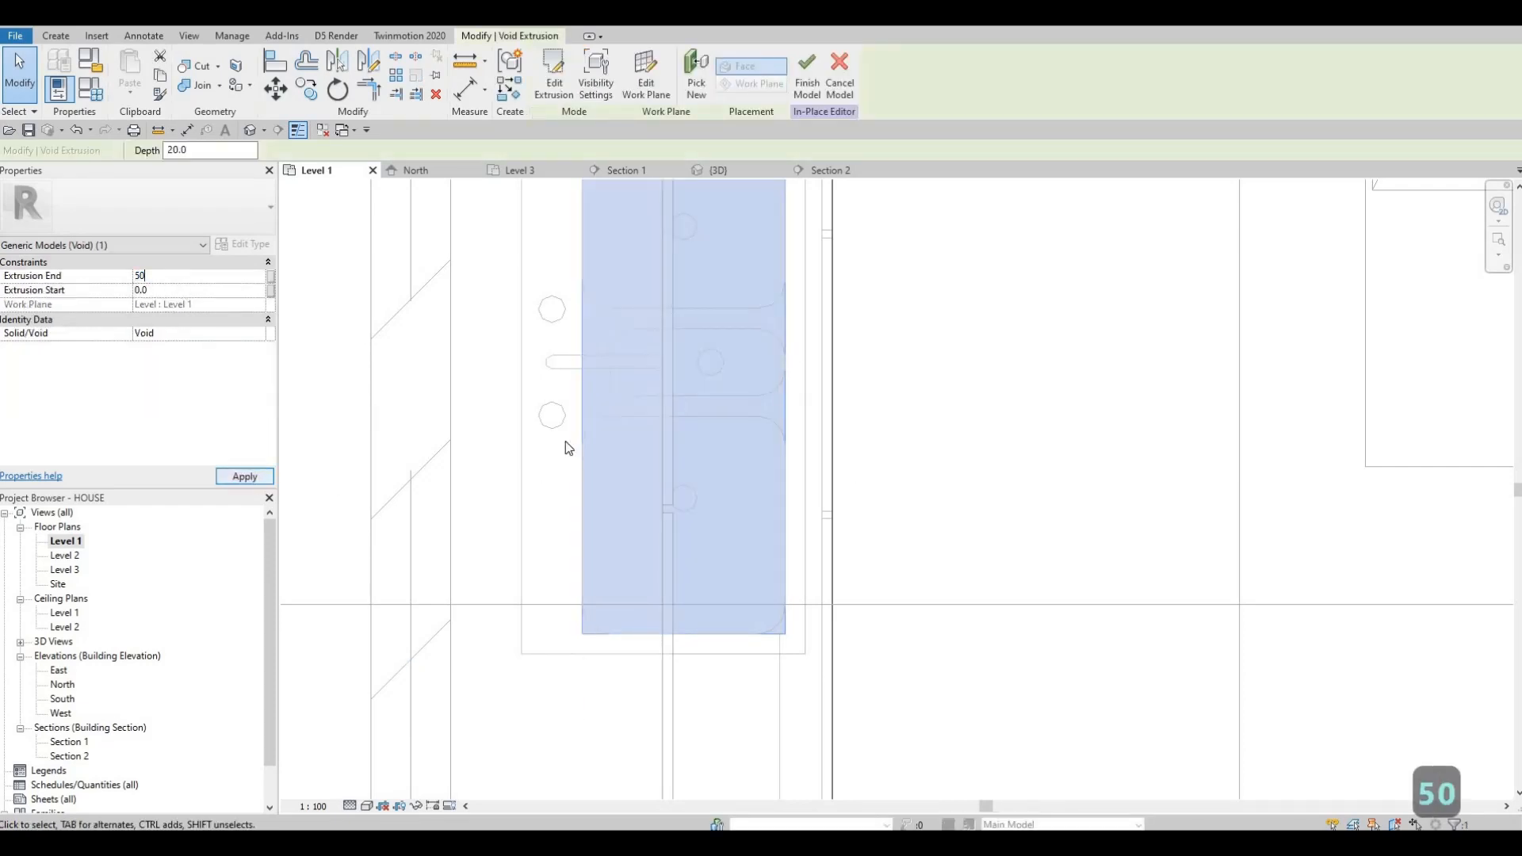
key(Return)
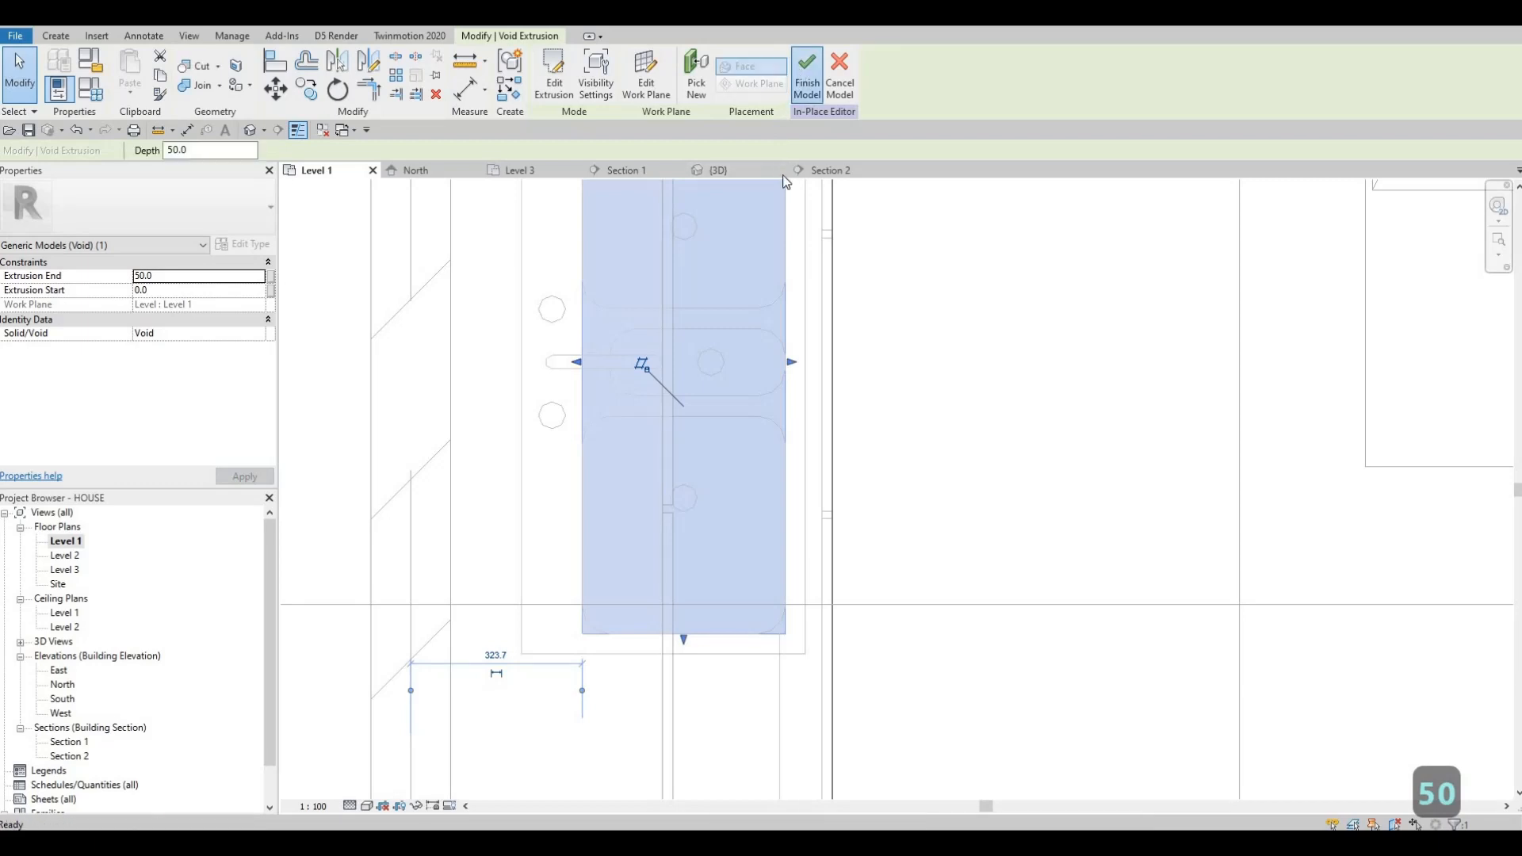
click(807, 75)
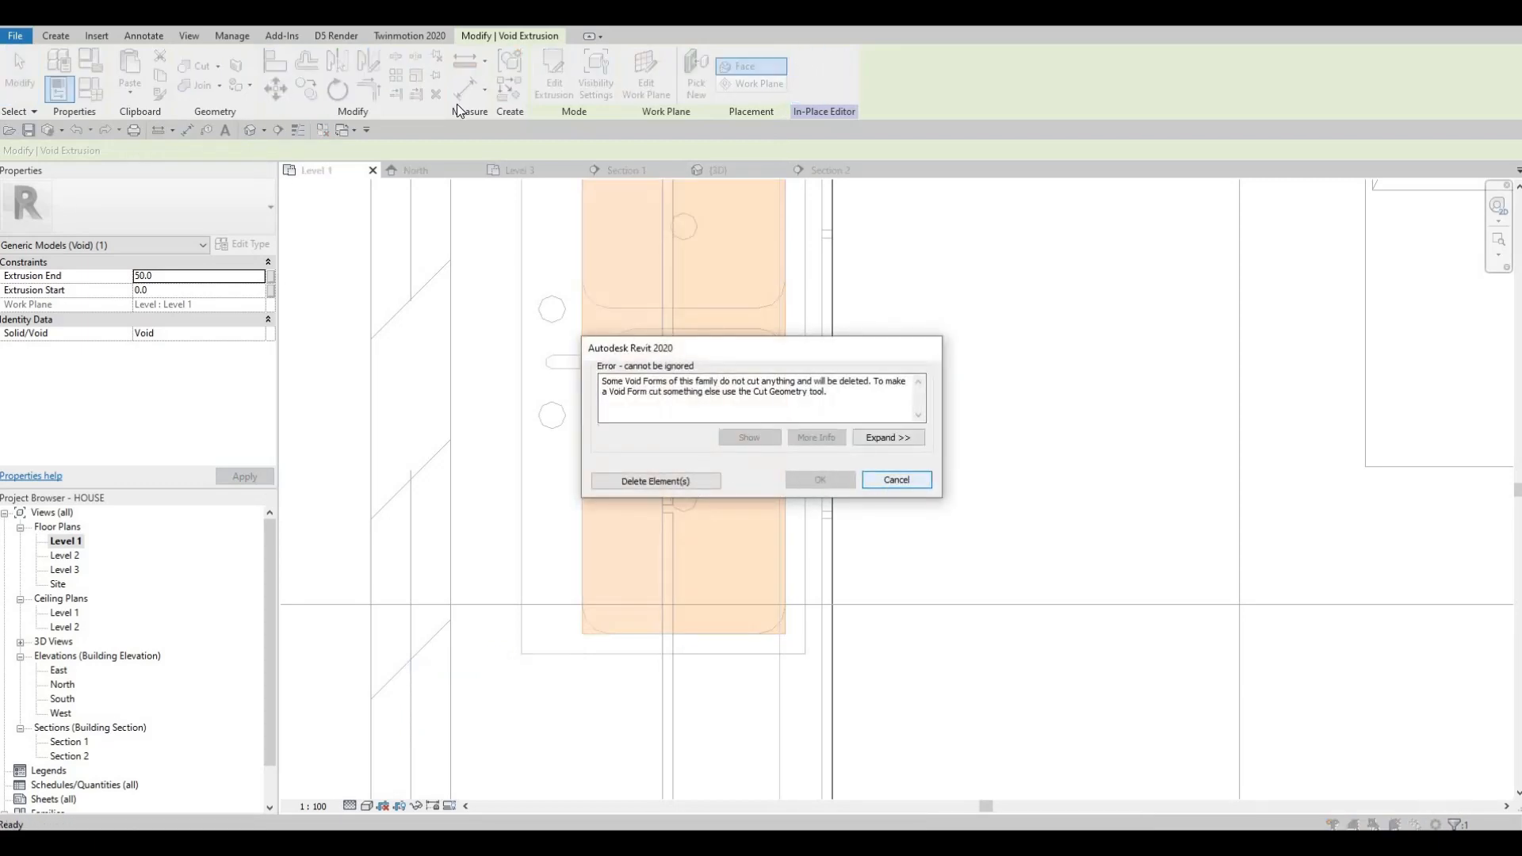
key(Escape)
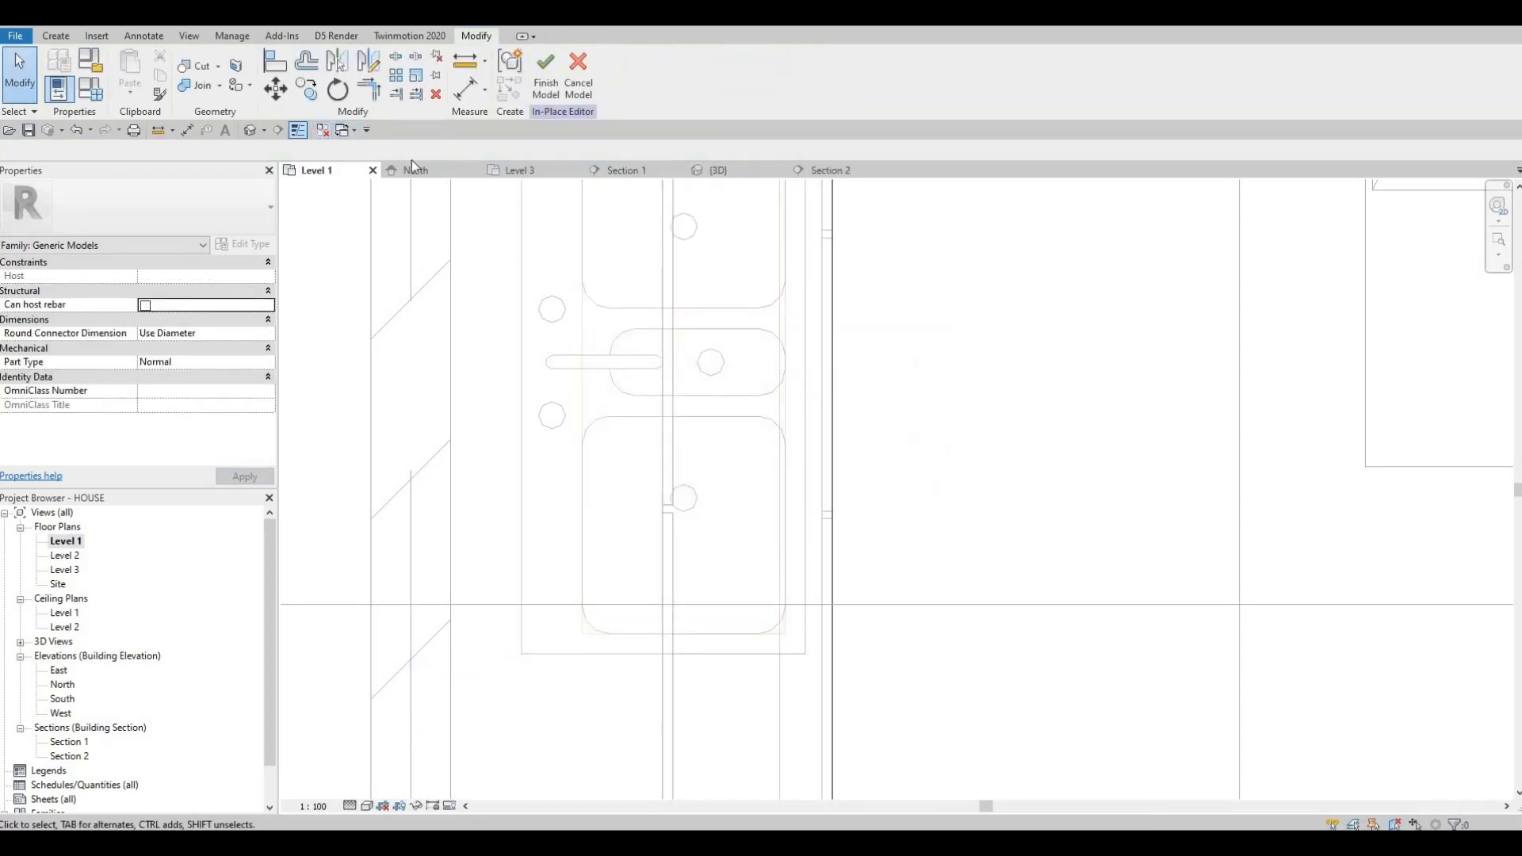
Examine the L-shaped countertop and its edge beside the sink in the 3D view
click(713, 170)
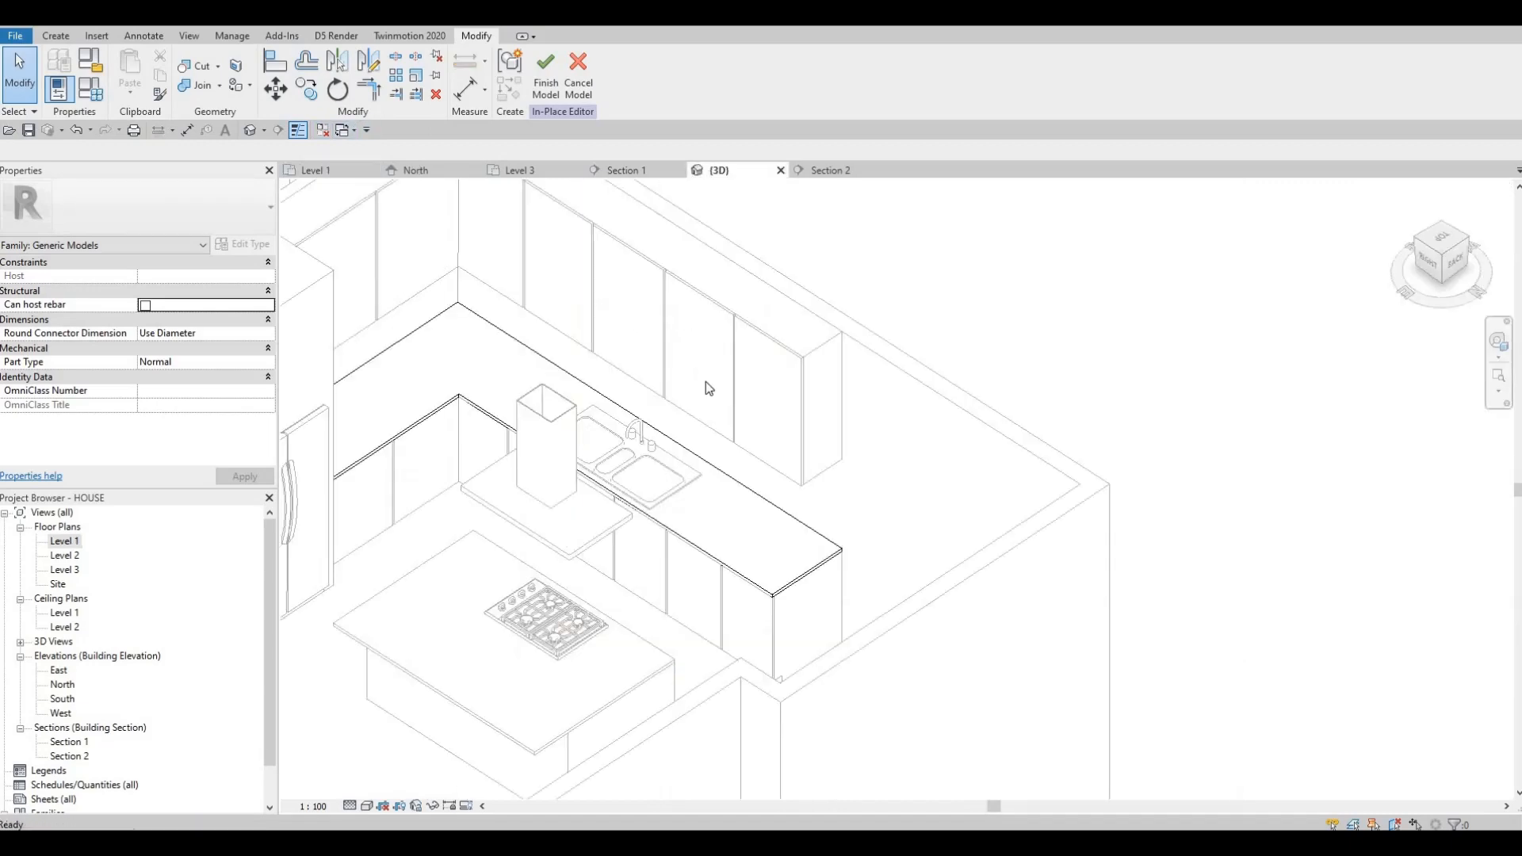
shift+middle_drag(666, 516, 632, 510)
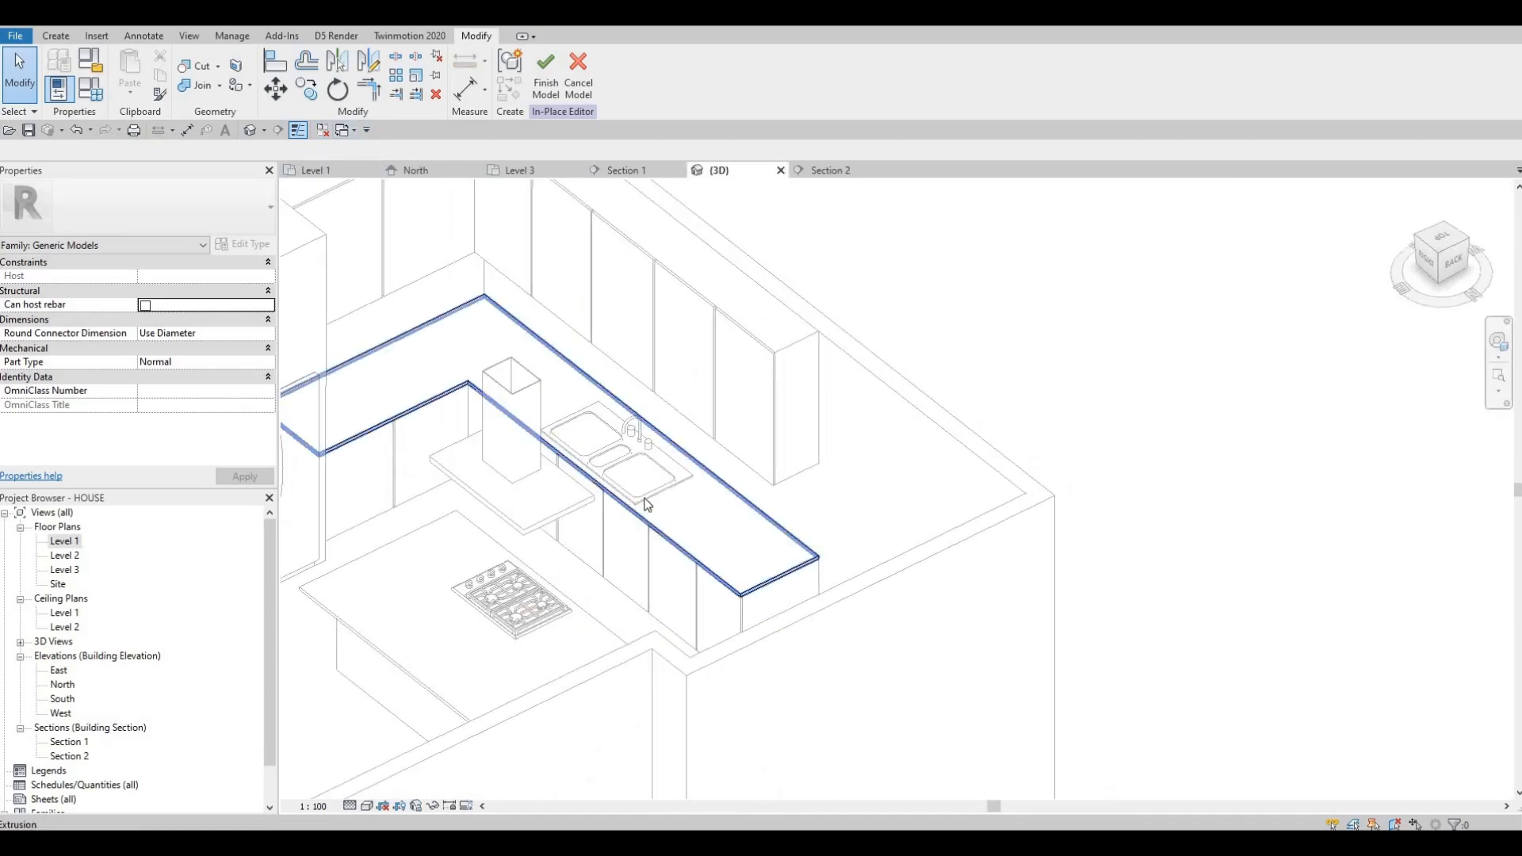
scroll(648, 504, up, 5)
key(Tab)
key(Tab)
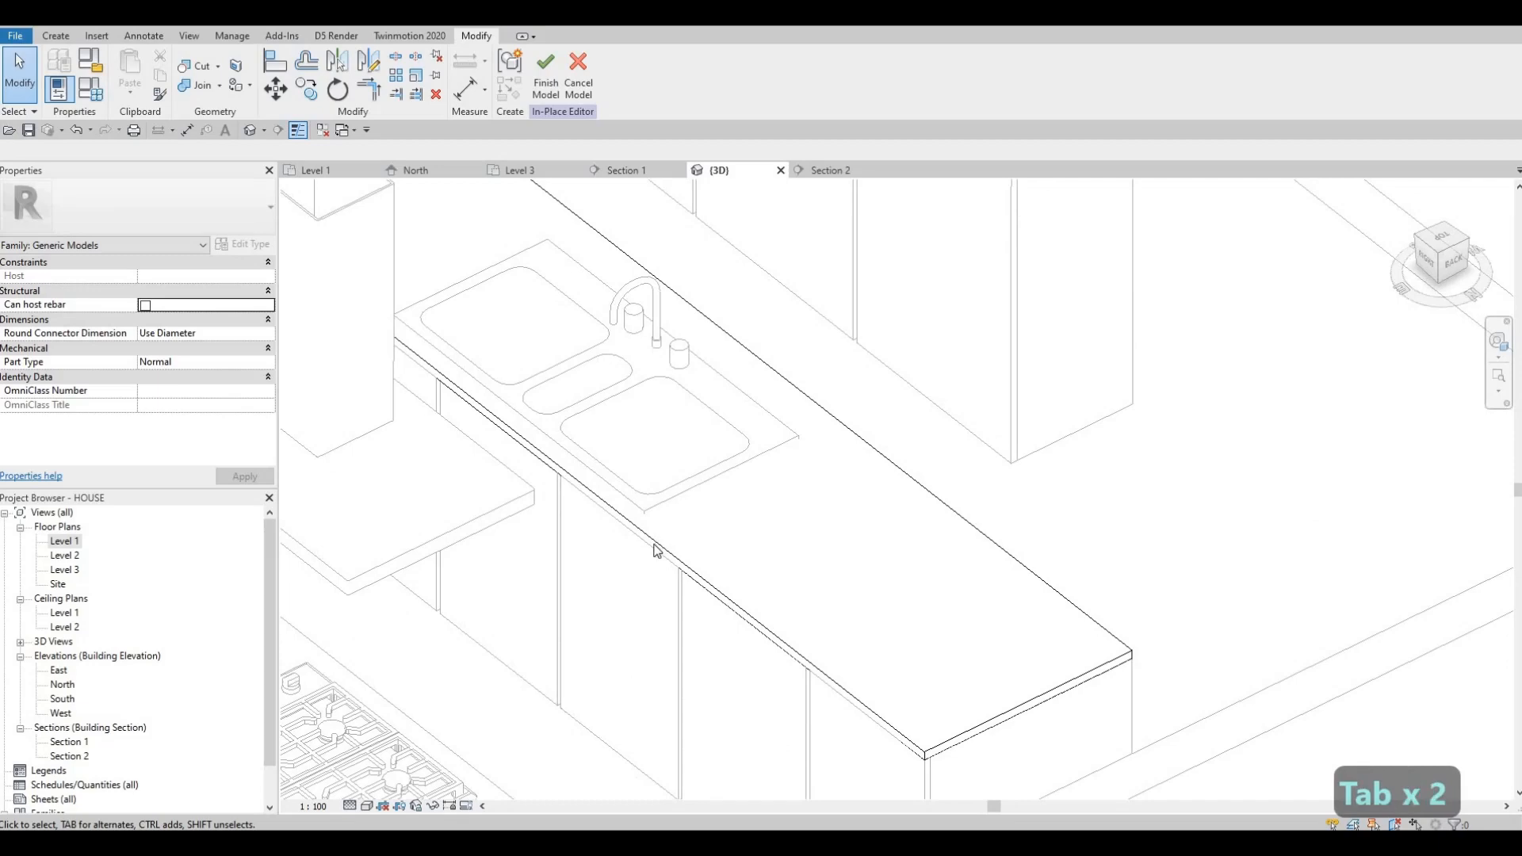
click(657, 537)
key(Escape)
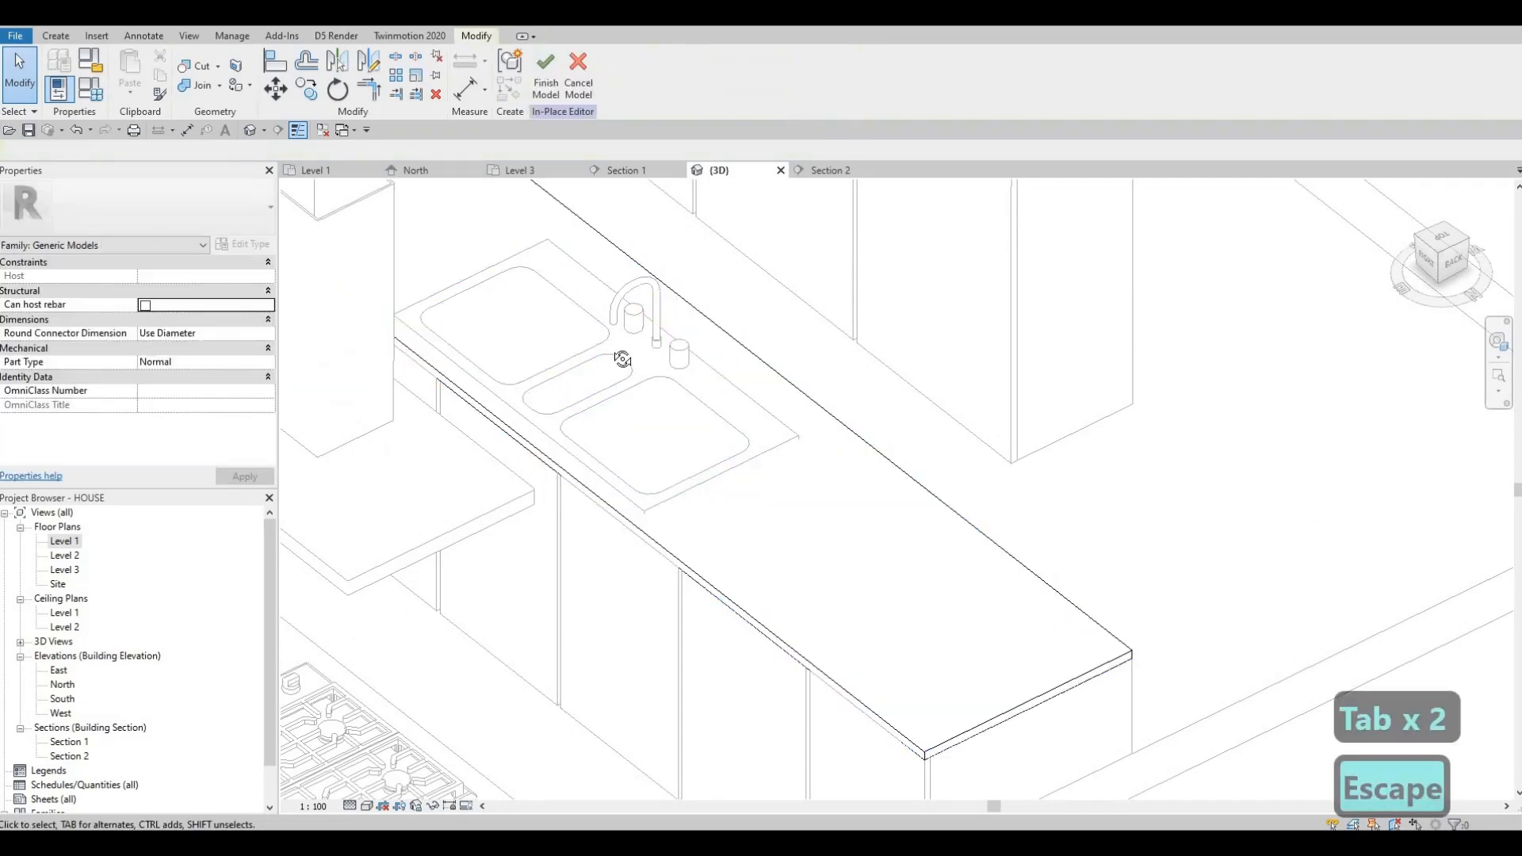
shift+middle_drag(623, 359, 717, 481)
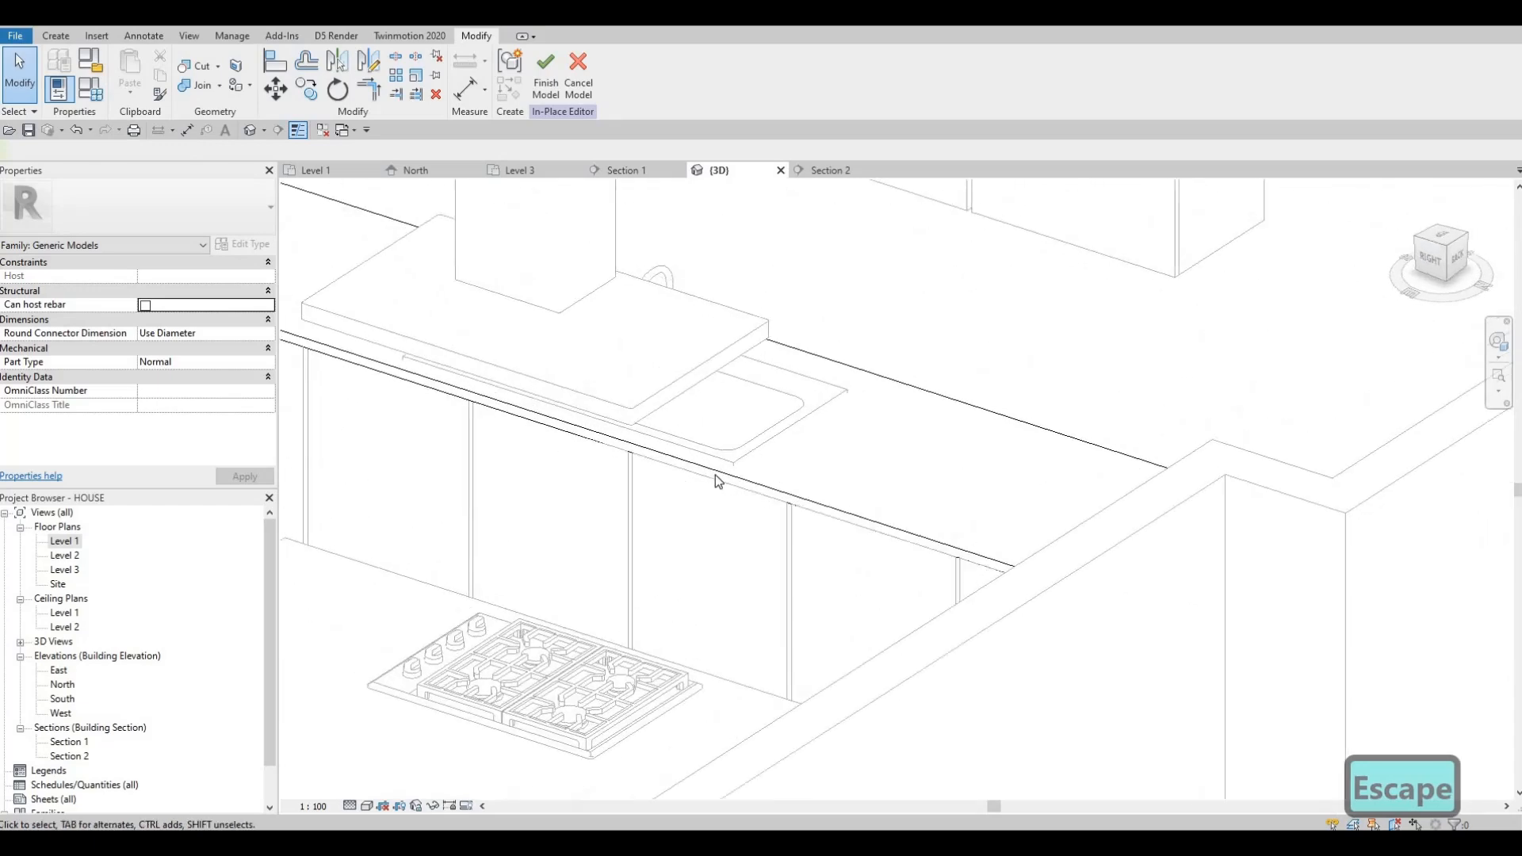
click(718, 481)
key(Escape)
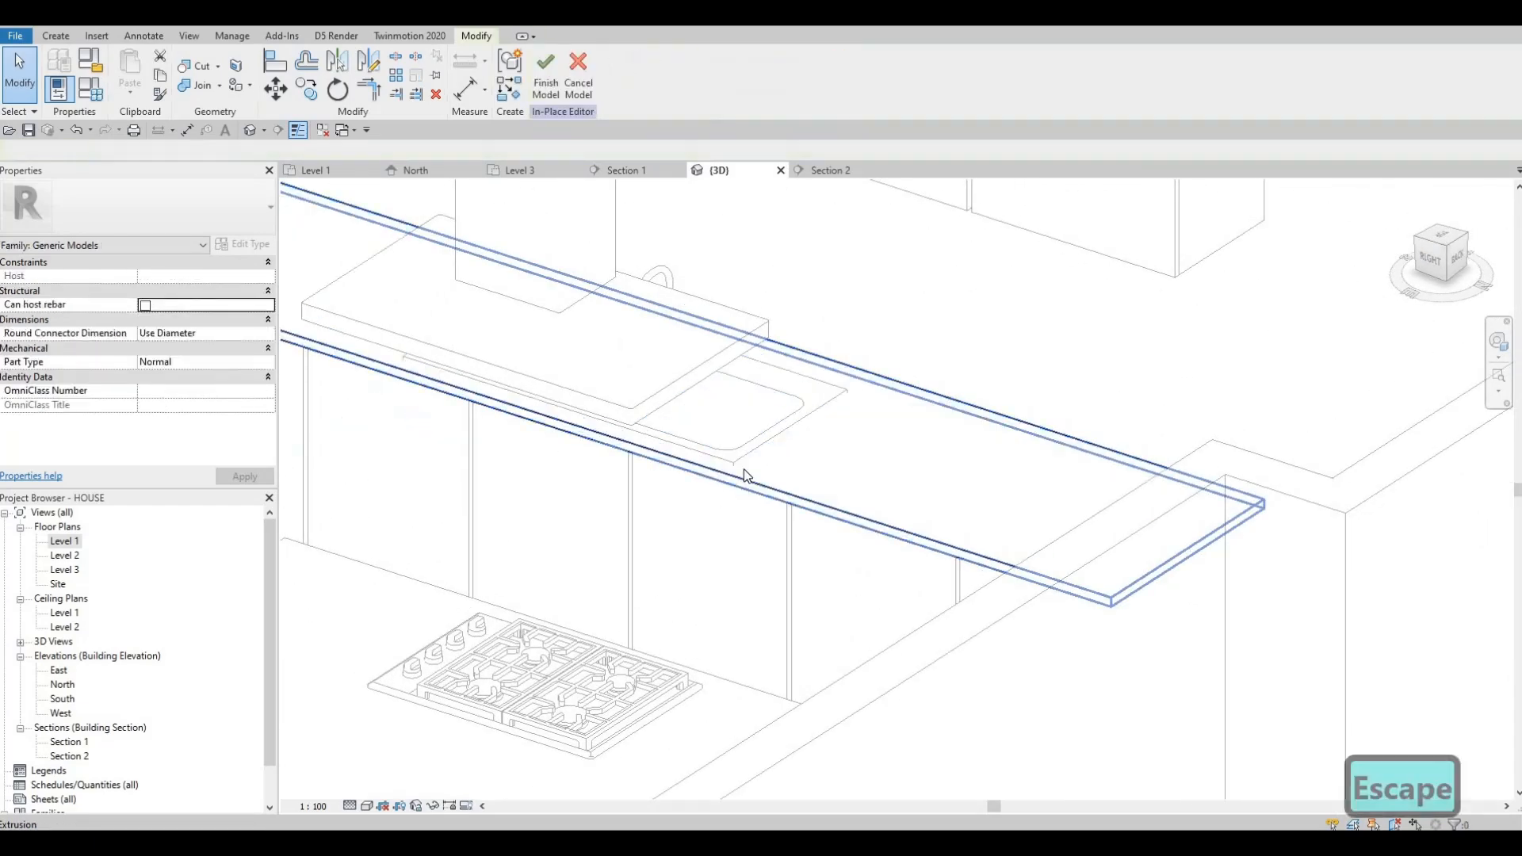
Finish the in-place countertop model, deleting the void extrusion that does not cut it
key(Escape)
key(Tab)
key(Tab)
key(Tab)
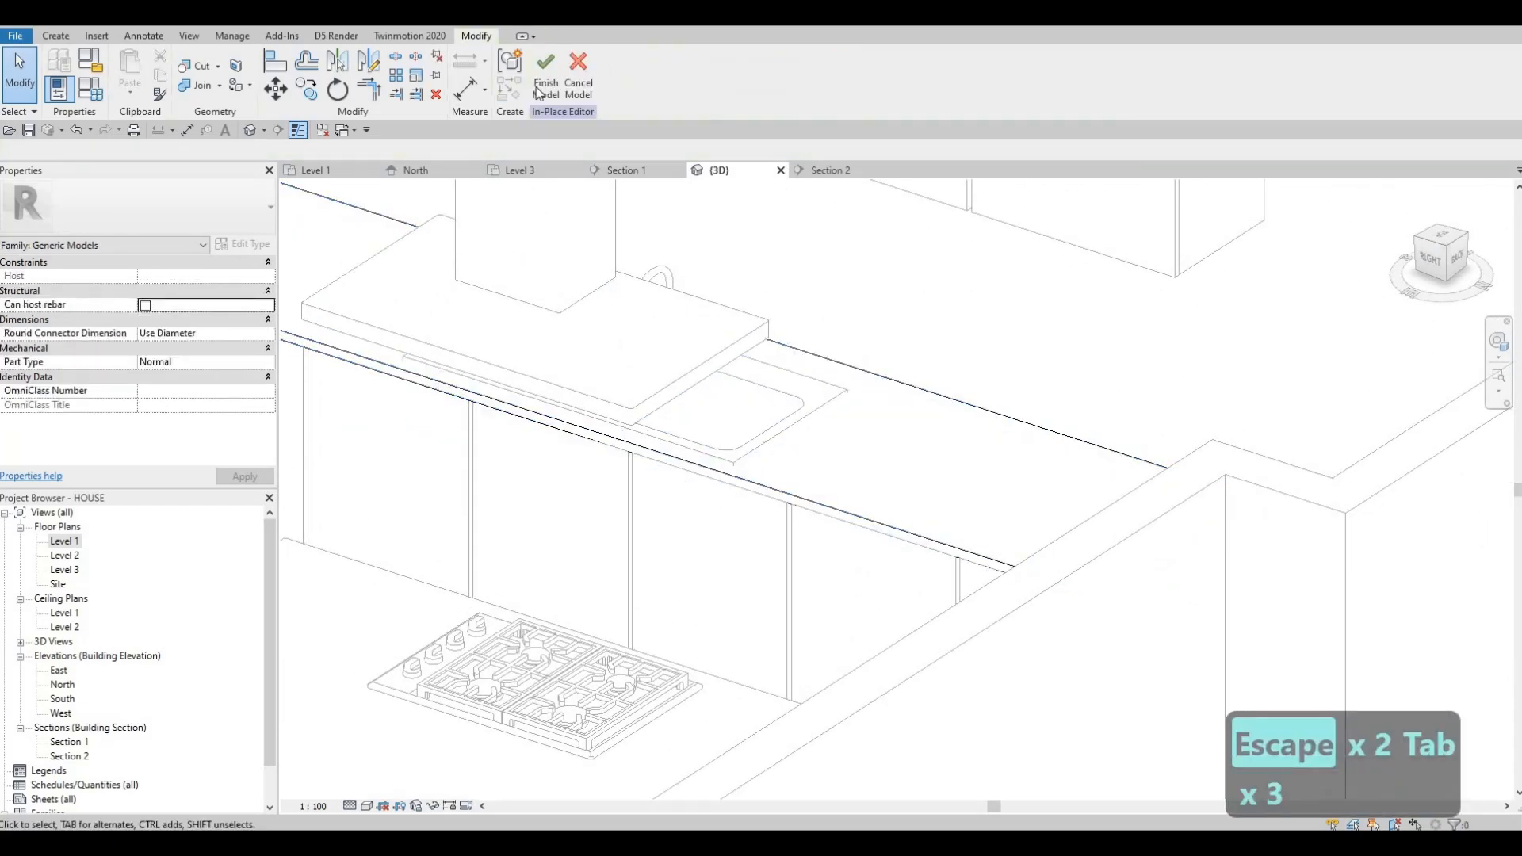
click(558, 76)
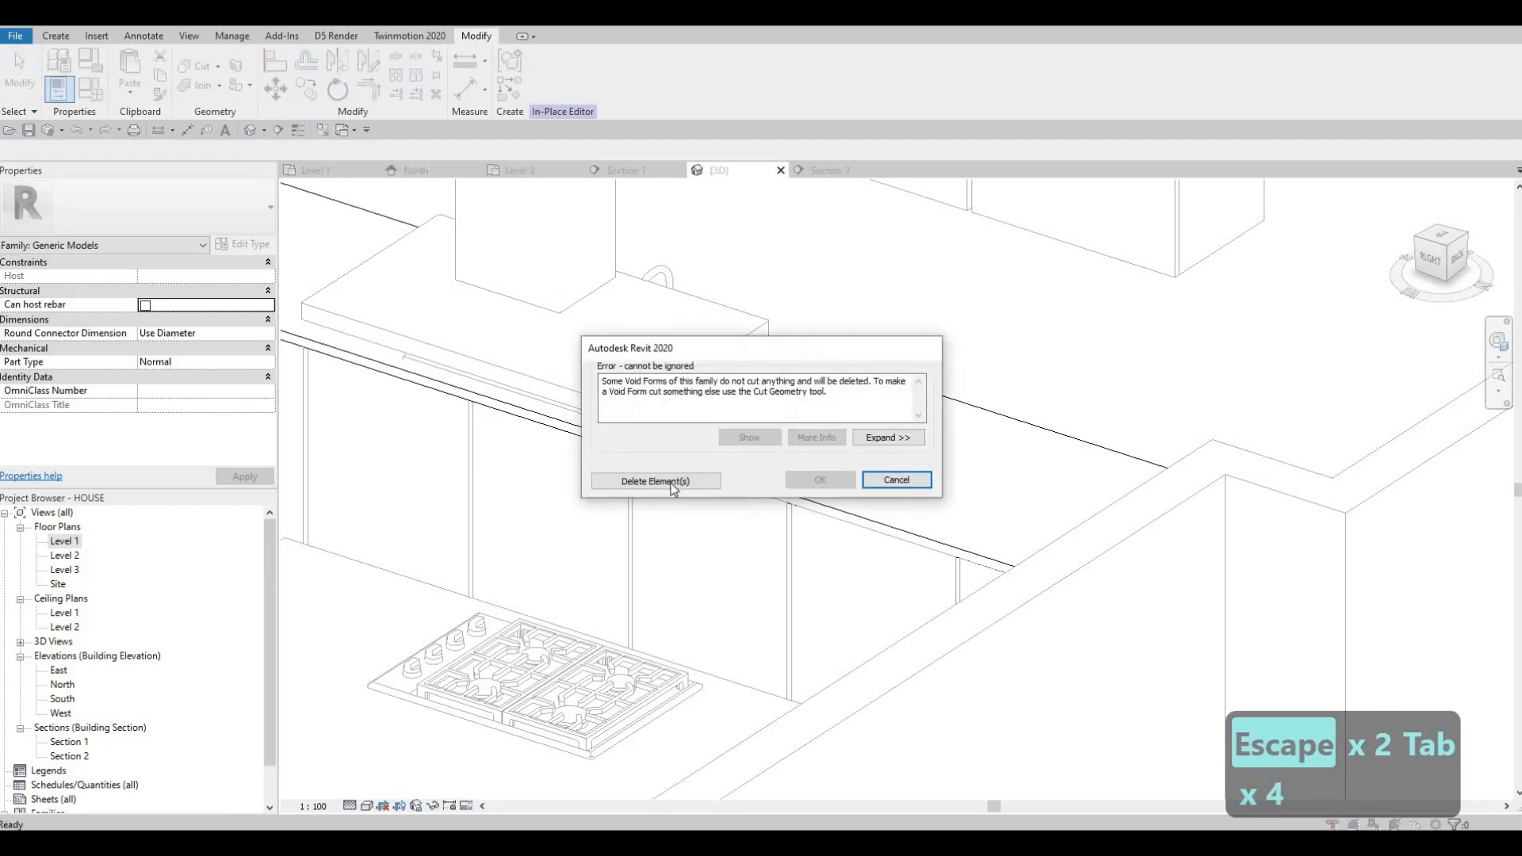
click(675, 481)
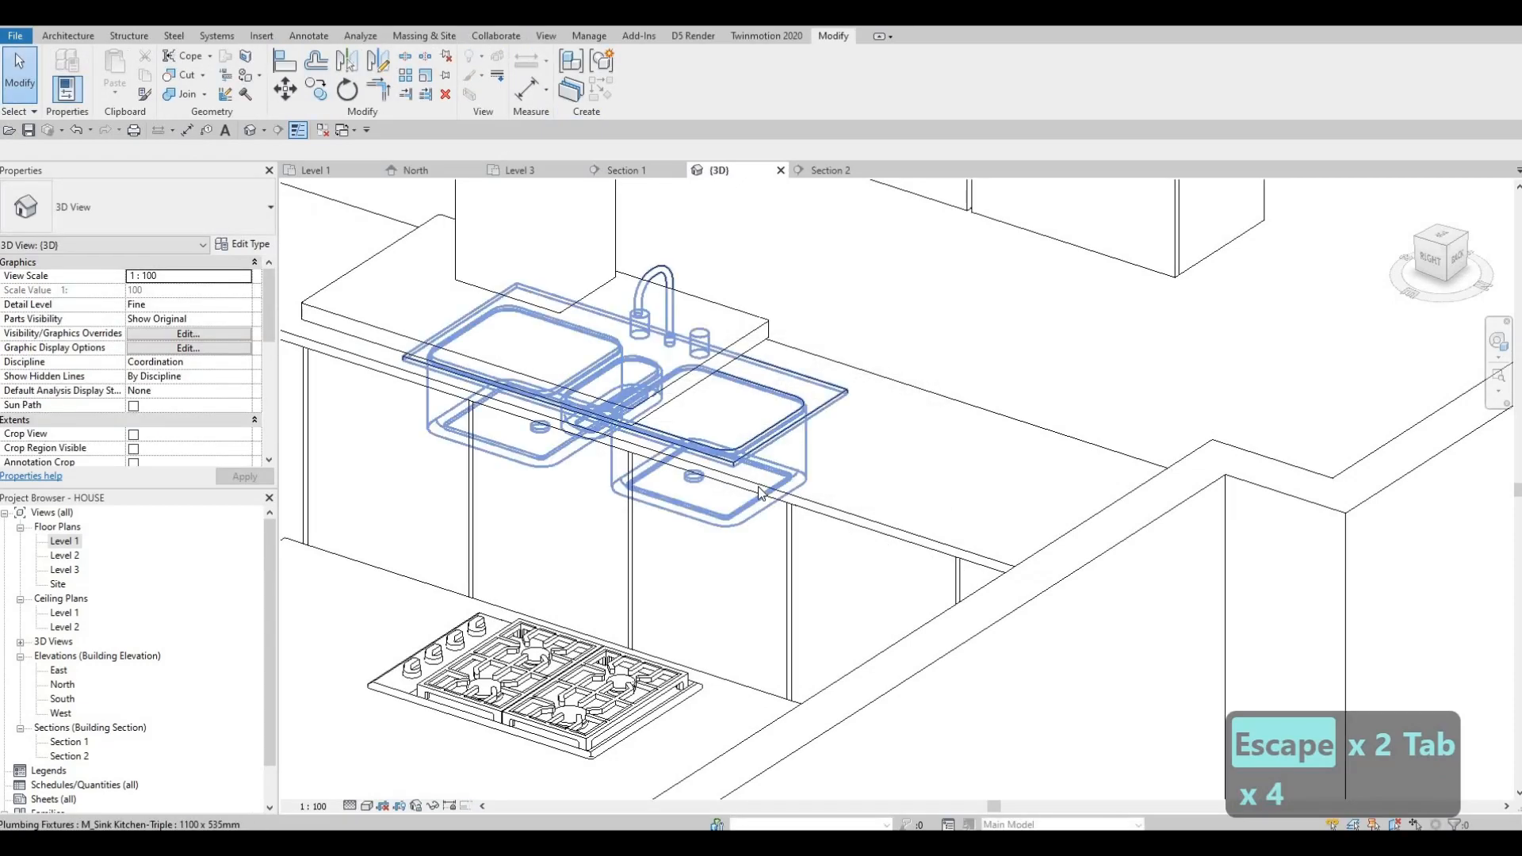
Reopen the L-shaped countertop for in-place editing in the 3D view
click(734, 468)
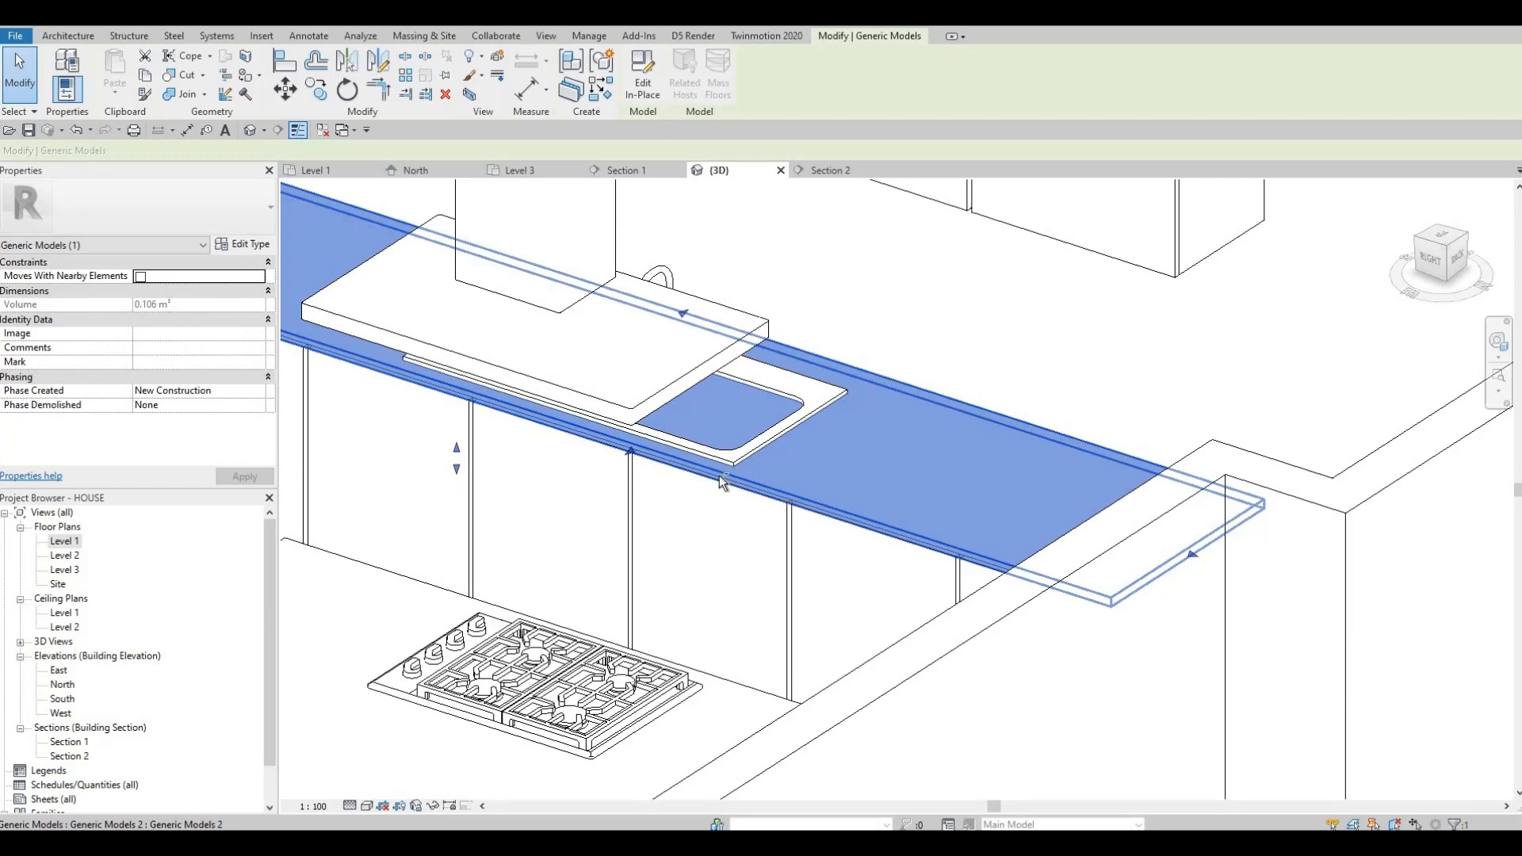
key(Escape)
mouse_move(606, 563)
shift+middle_down()
mouse_move(611, 528)
mouse_move(587, 550)
shift+middle_up()
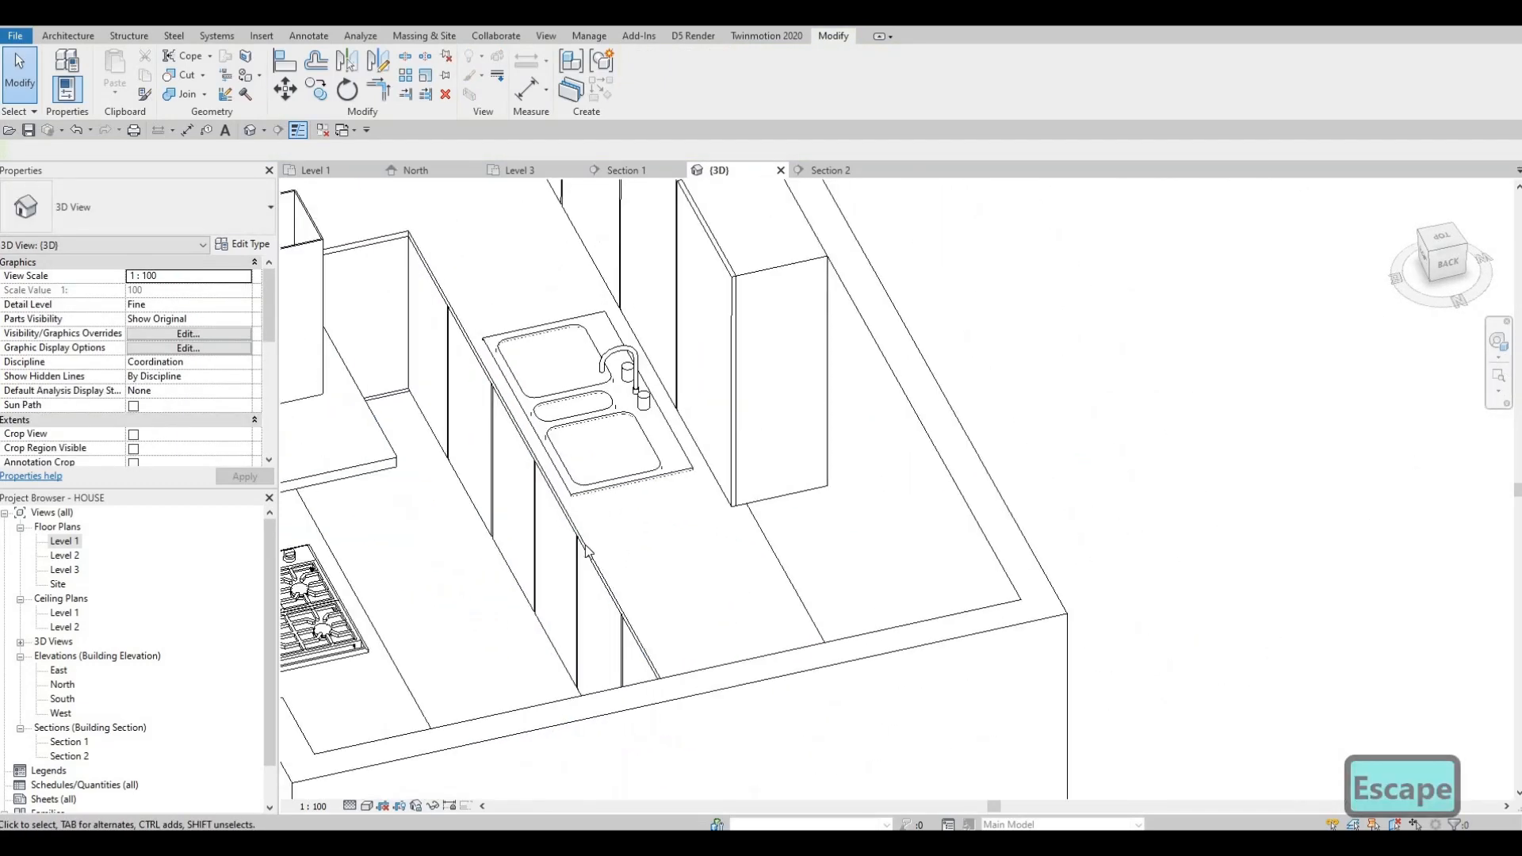
click(590, 507)
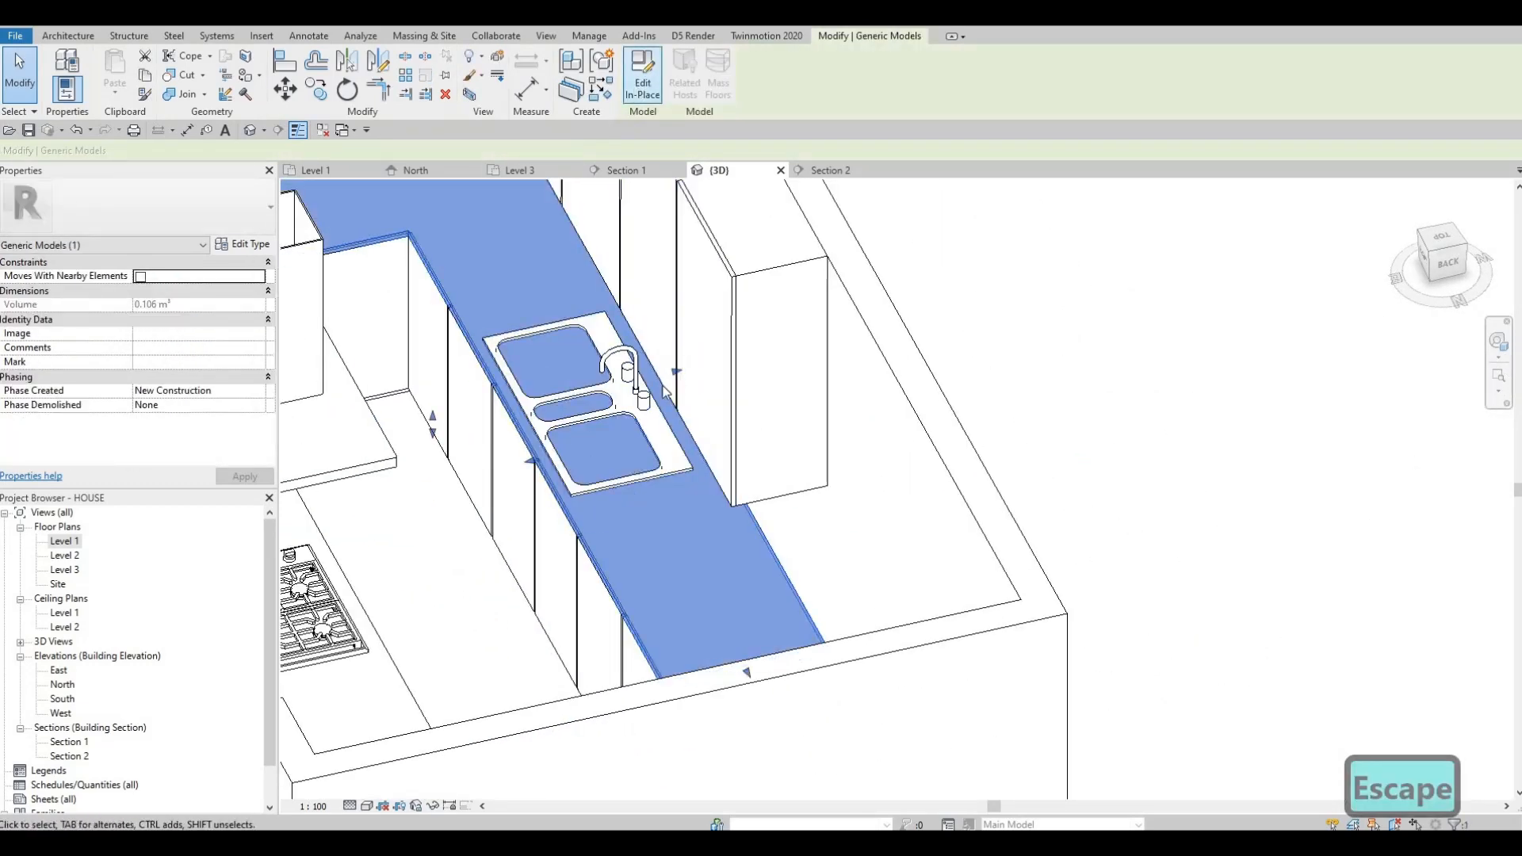
double_click(590, 506)
shift+middle_drag(724, 306, 521, 155)
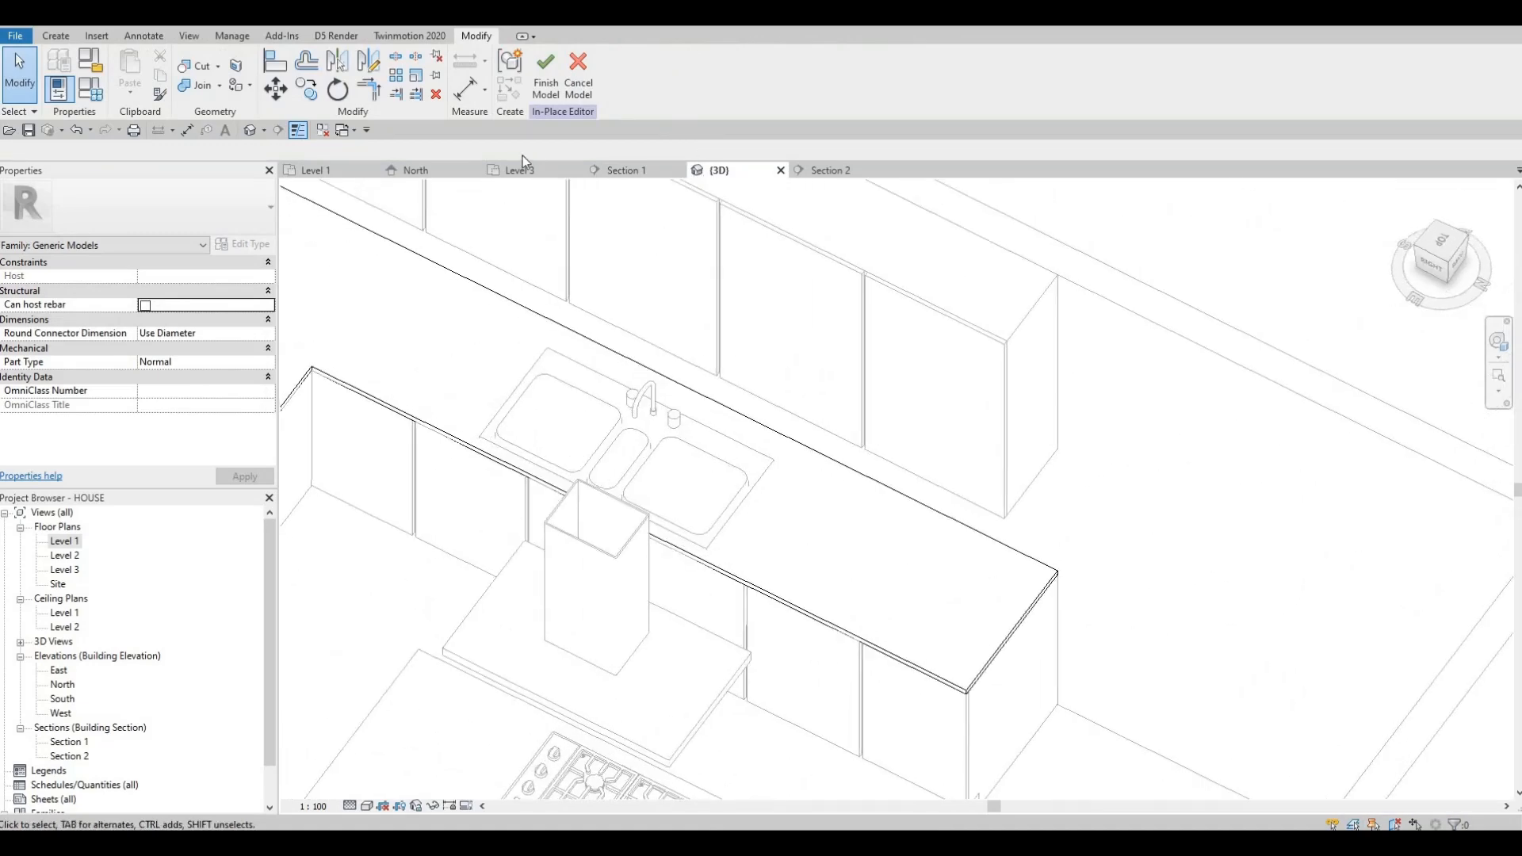
Start a void extrusion and set its work plane by picking the countertop's top face
click(55, 36)
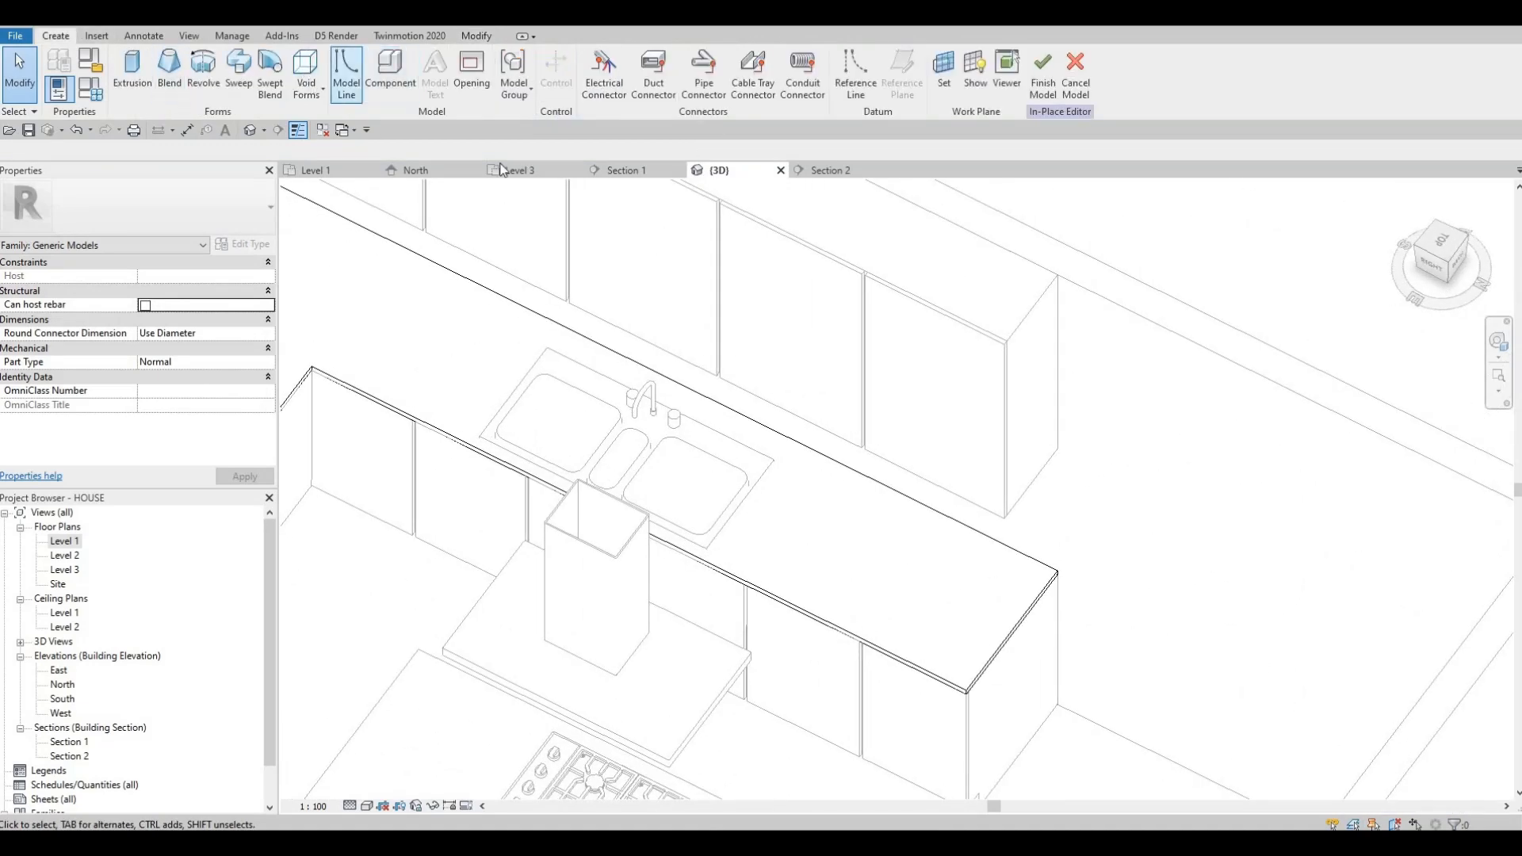
click(306, 80)
click(349, 121)
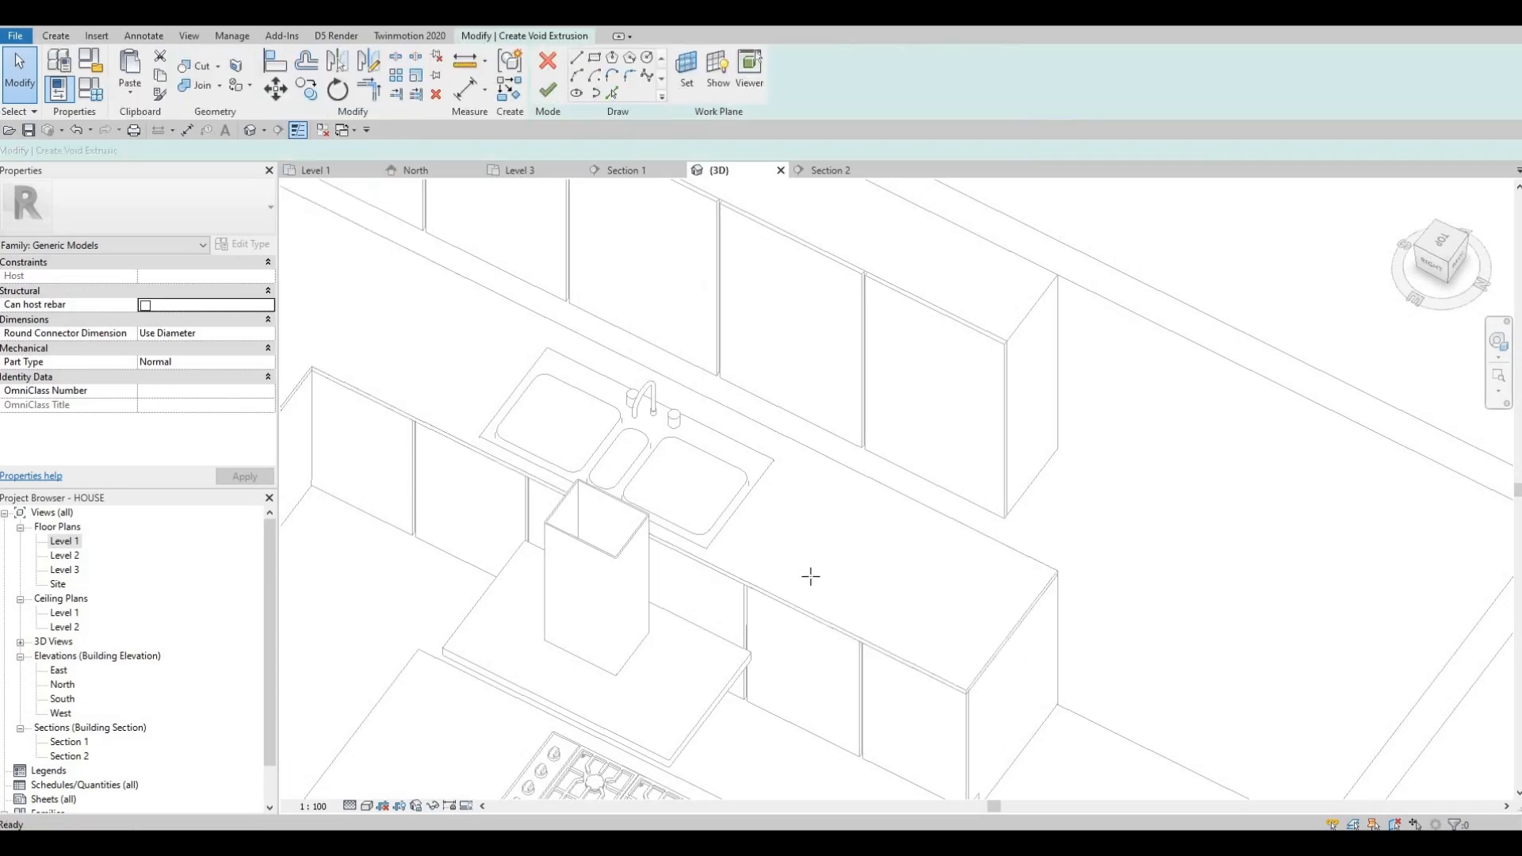
click(695, 84)
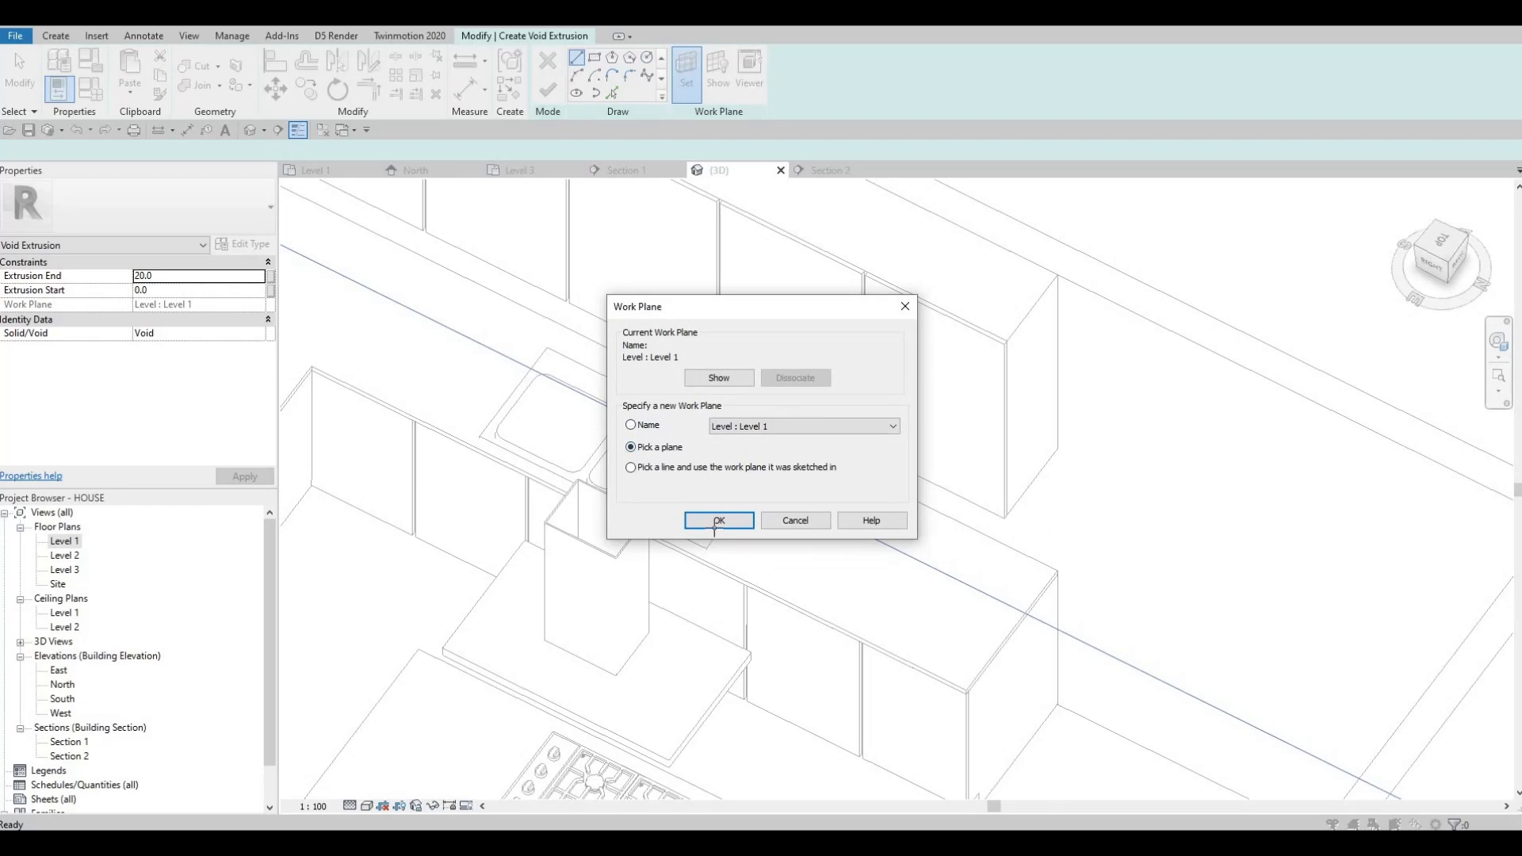
key(Return)
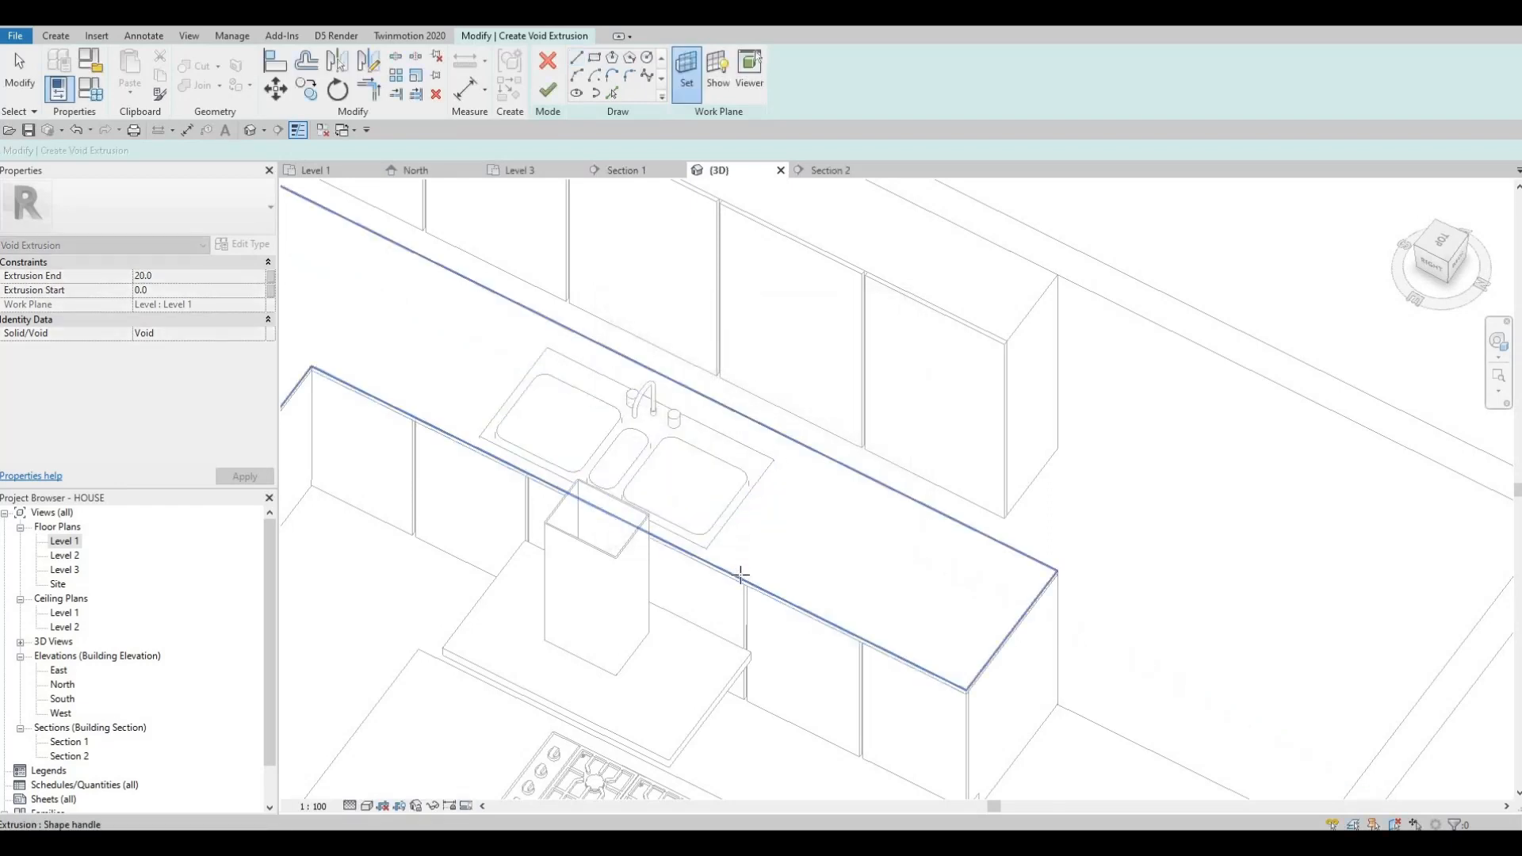
click(742, 571)
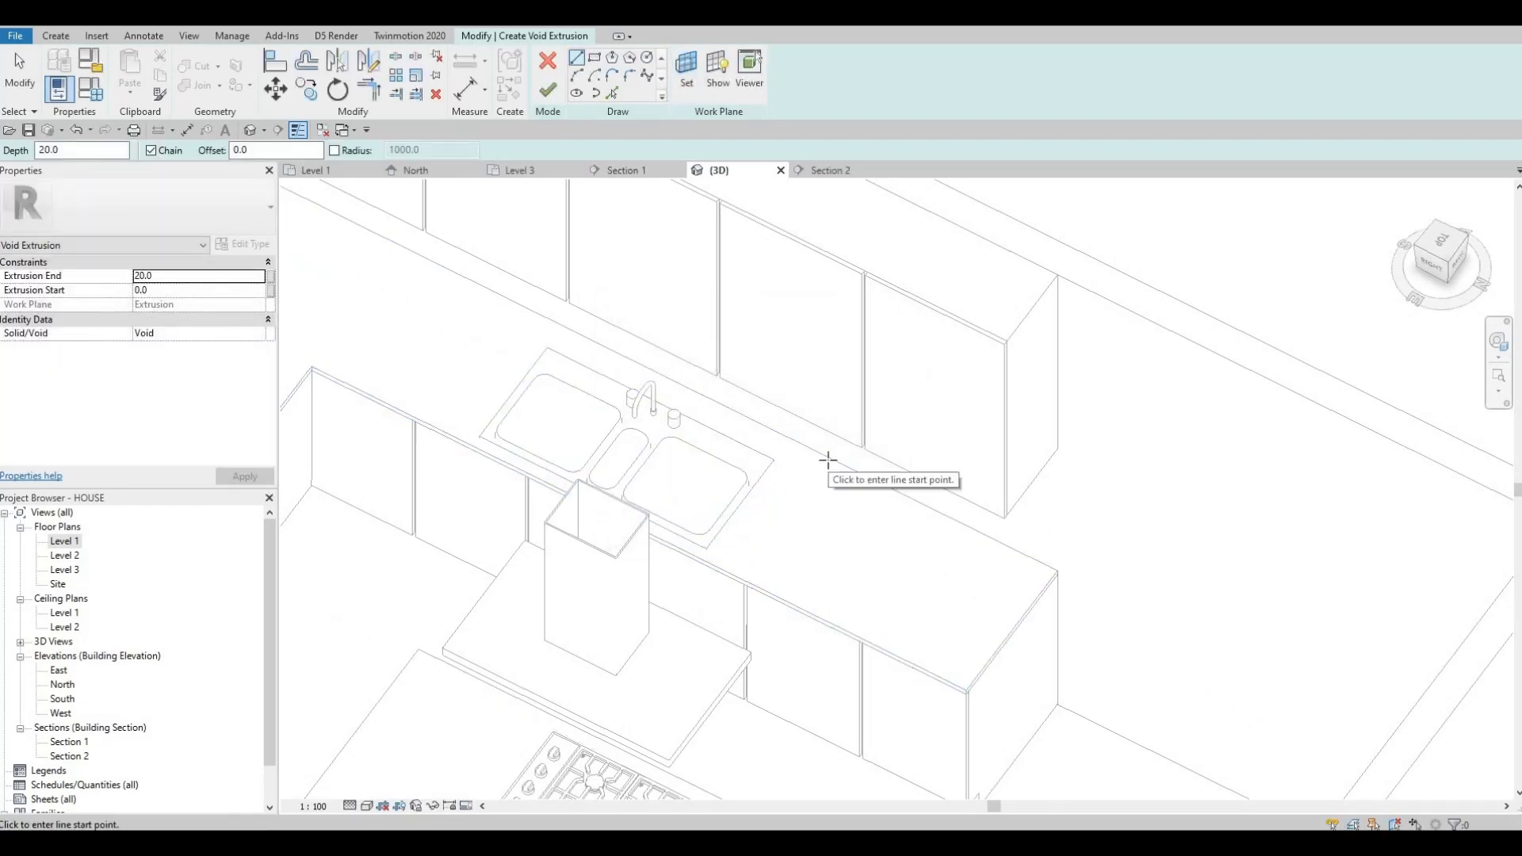
In the Level 1 plan, sketch a rectangle of about 383 x 1024 mm around the sink bowls, and finish the 20 mm void and the model
shift+middle_drag(855, 541, 857, 541)
shift+middle_drag(733, 280, 391, 299)
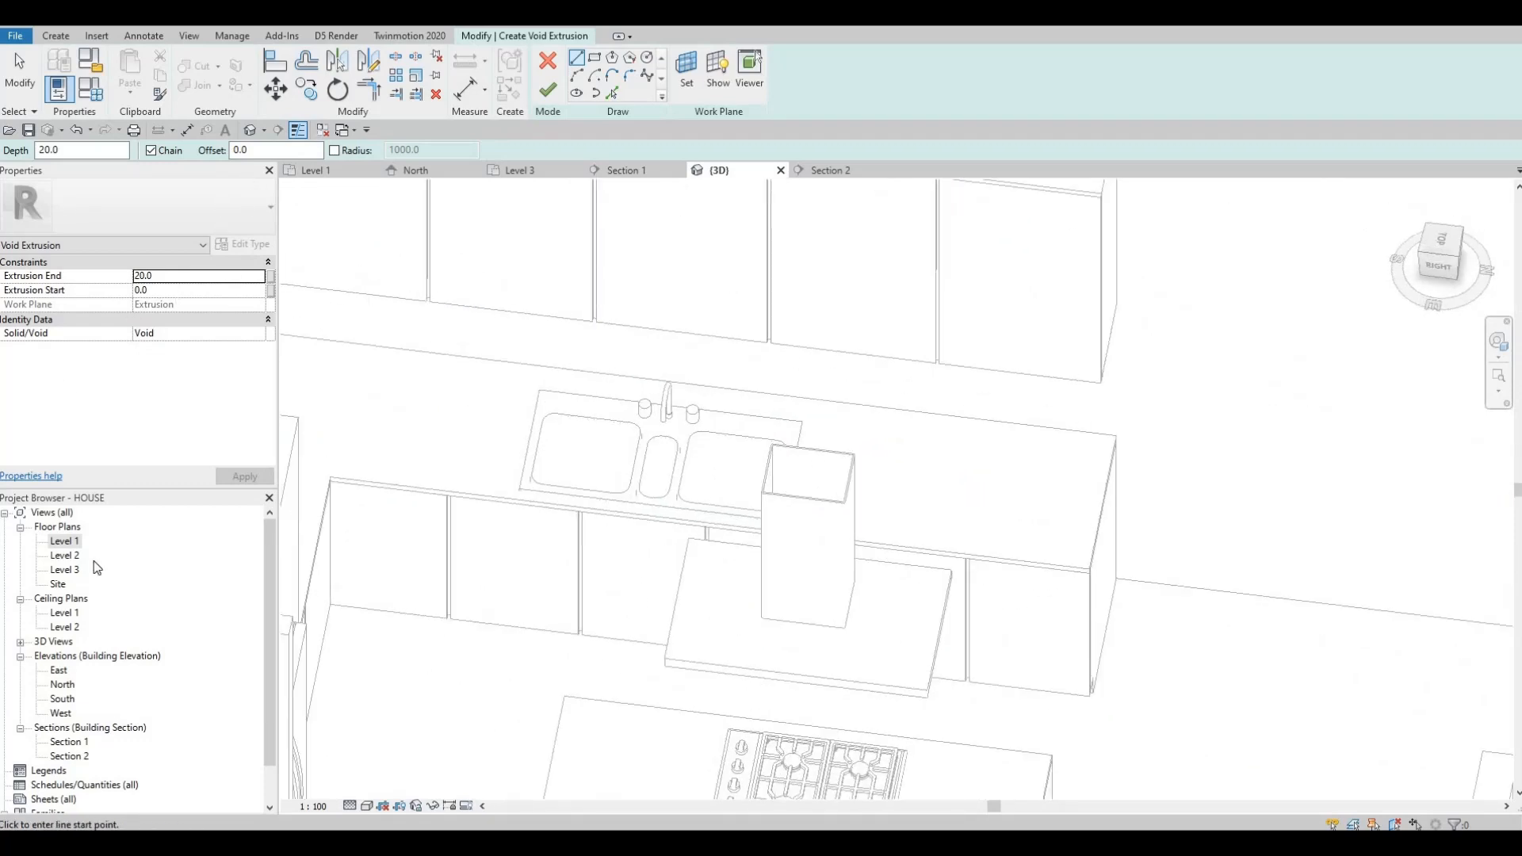
click(326, 170)
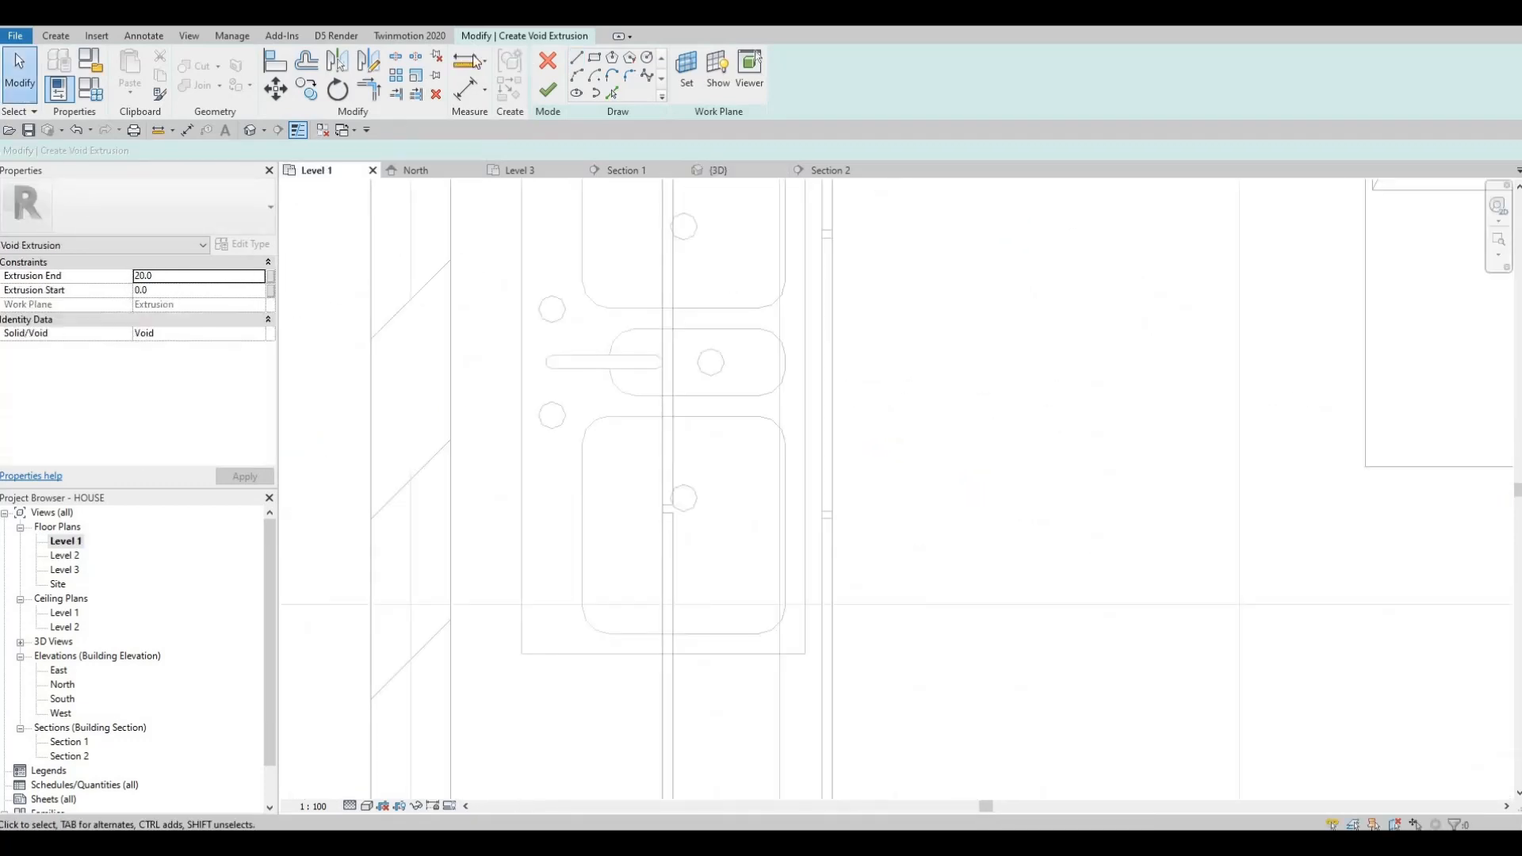
middle_drag(575, 543, 575, 544)
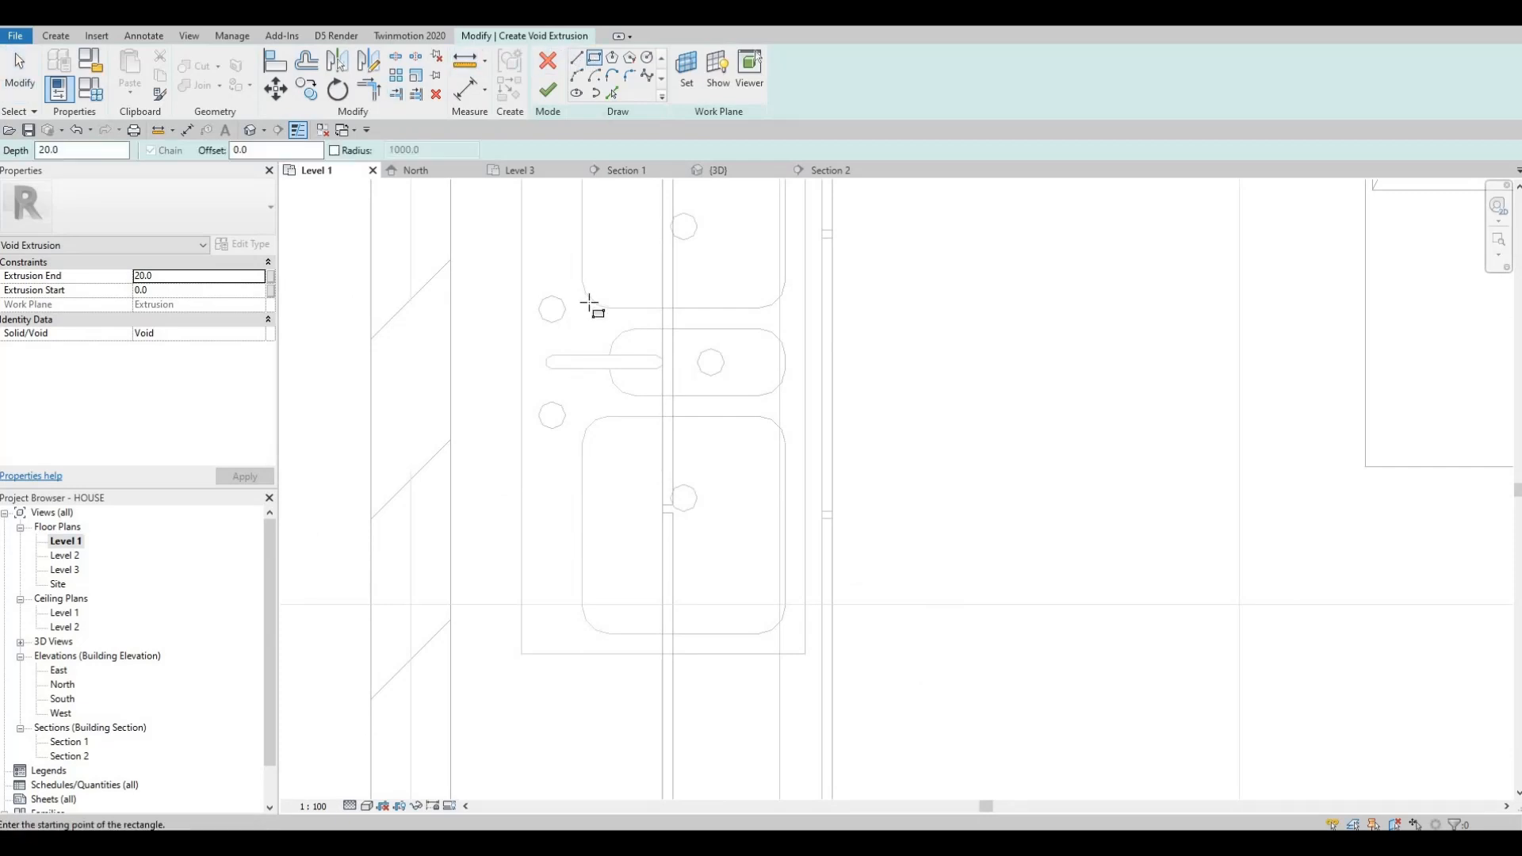
click(584, 303)
middle_drag(804, 651, 748, 473)
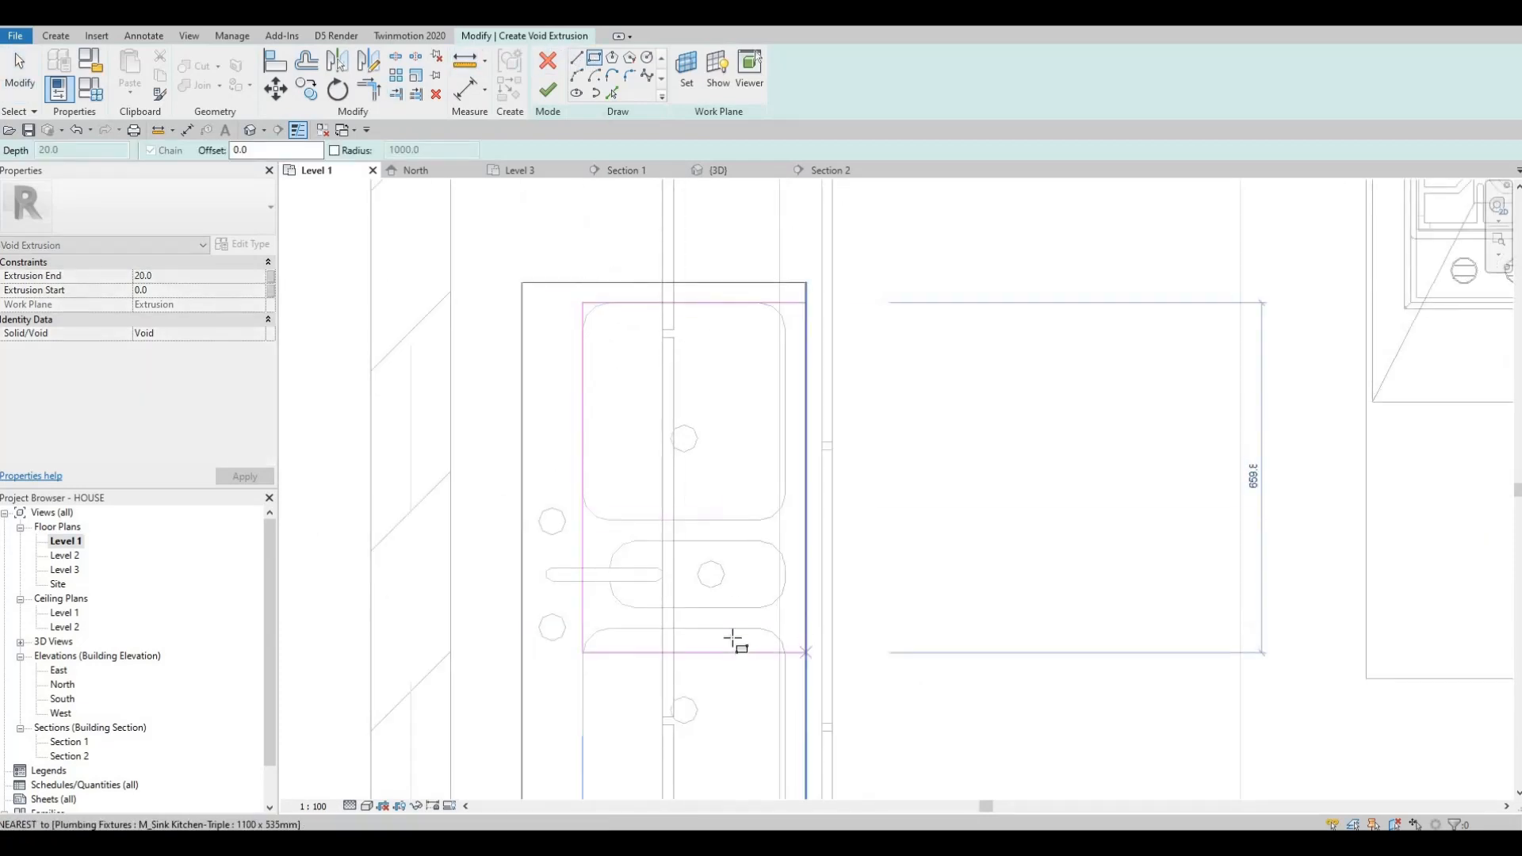
middle_drag(731, 646, 665, 463)
click(719, 663)
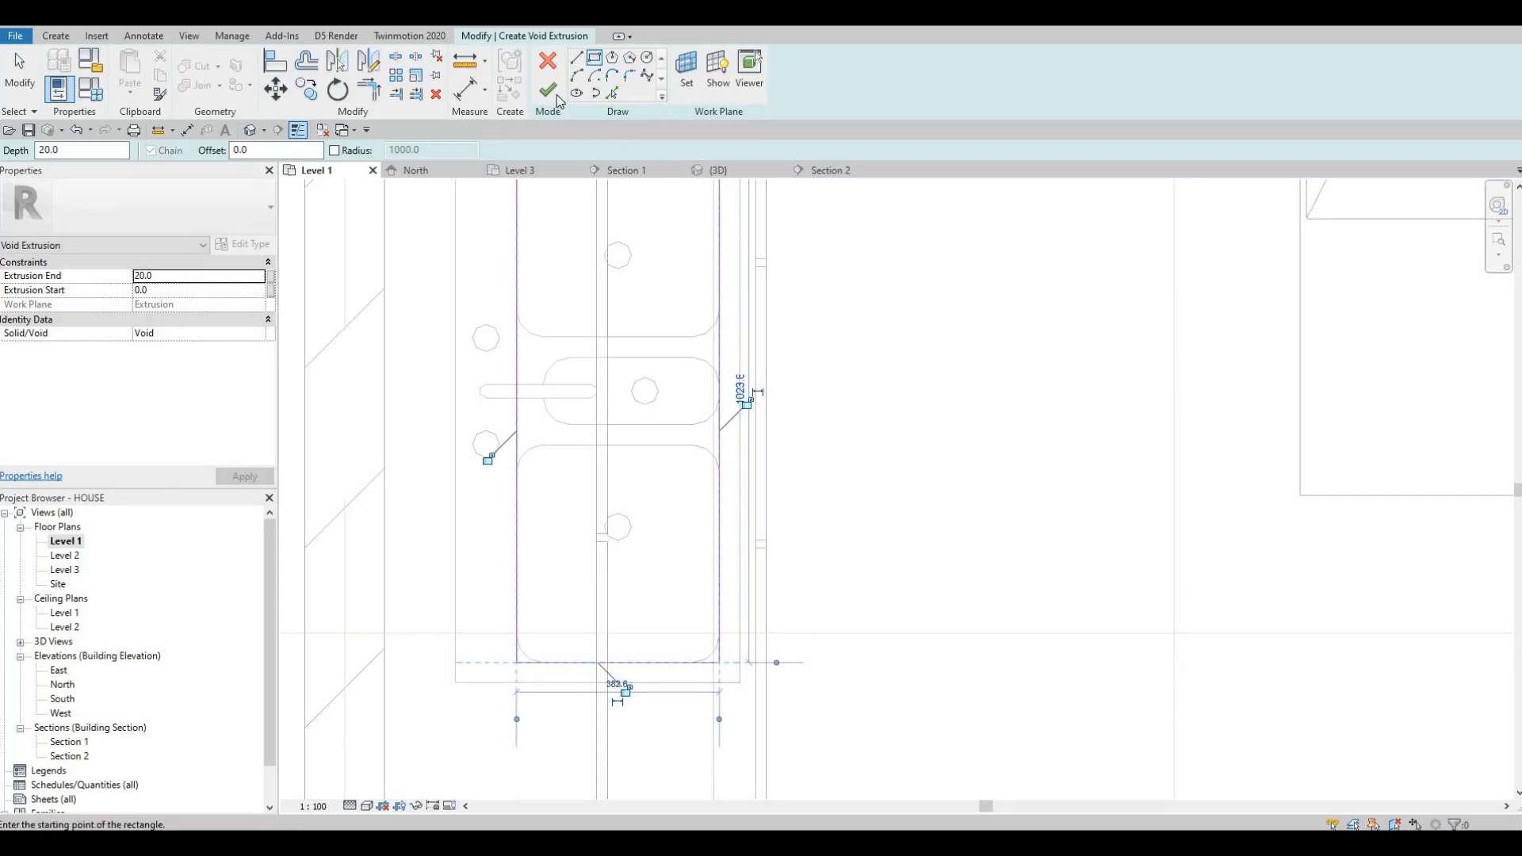
click(547, 89)
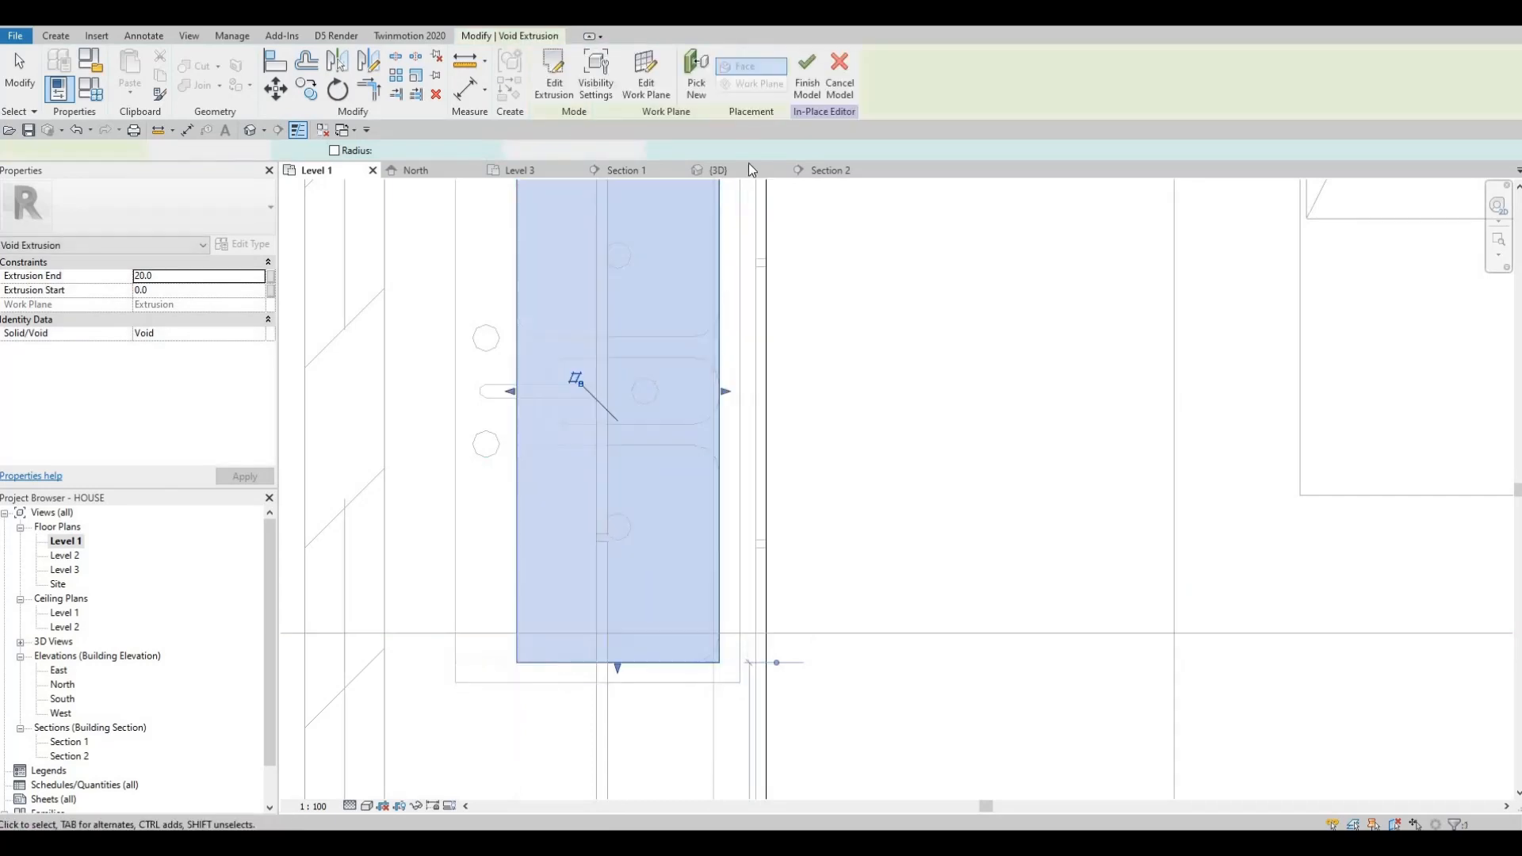
click(806, 81)
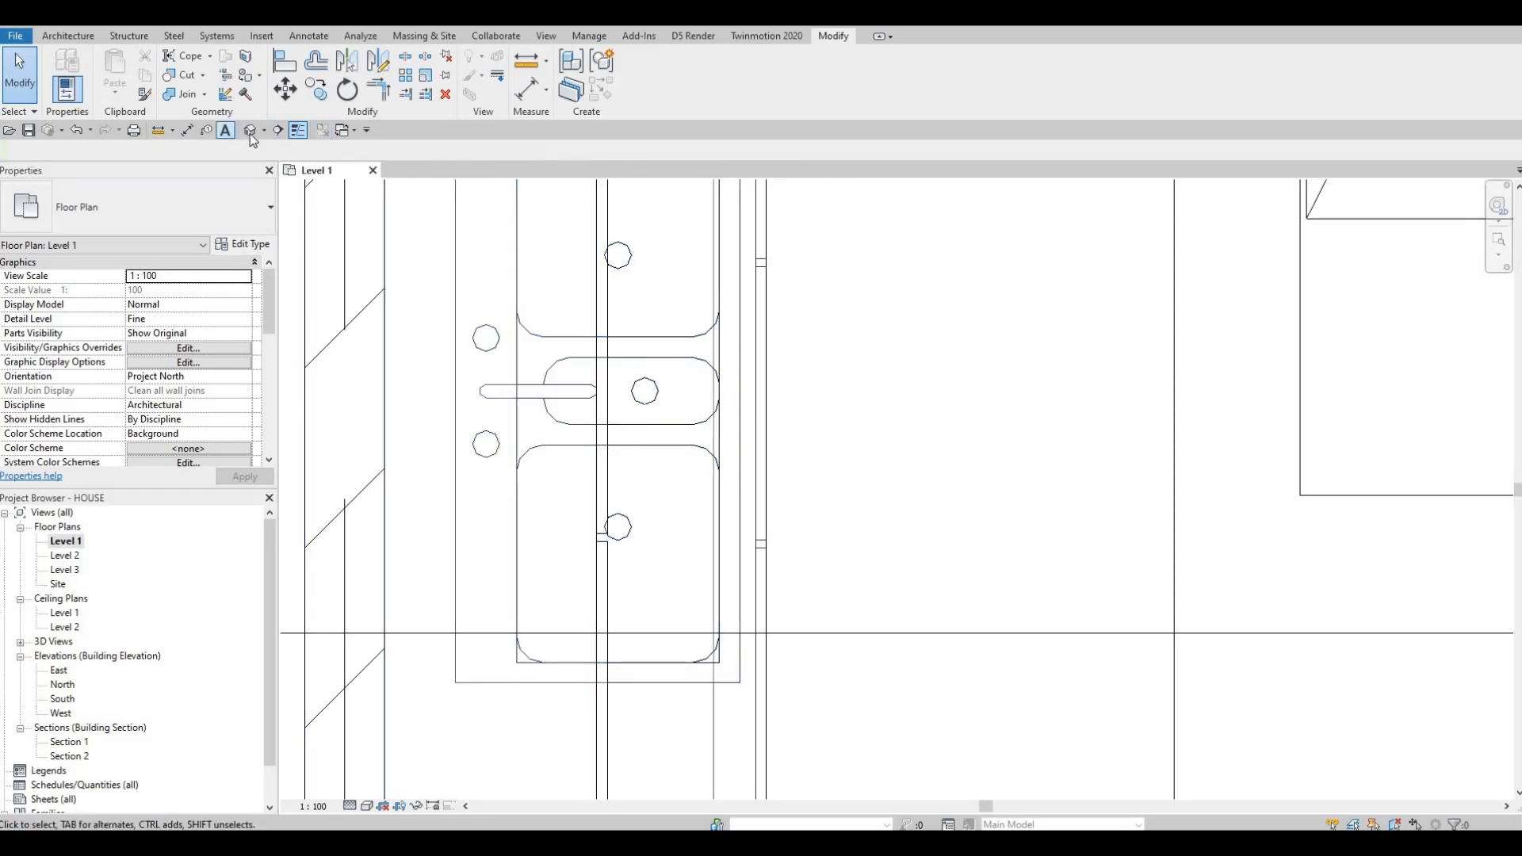
Open the 3D view and inspect the countertop around and beneath the sink bowls
shift+middle_drag(864, 373, 642, 404)
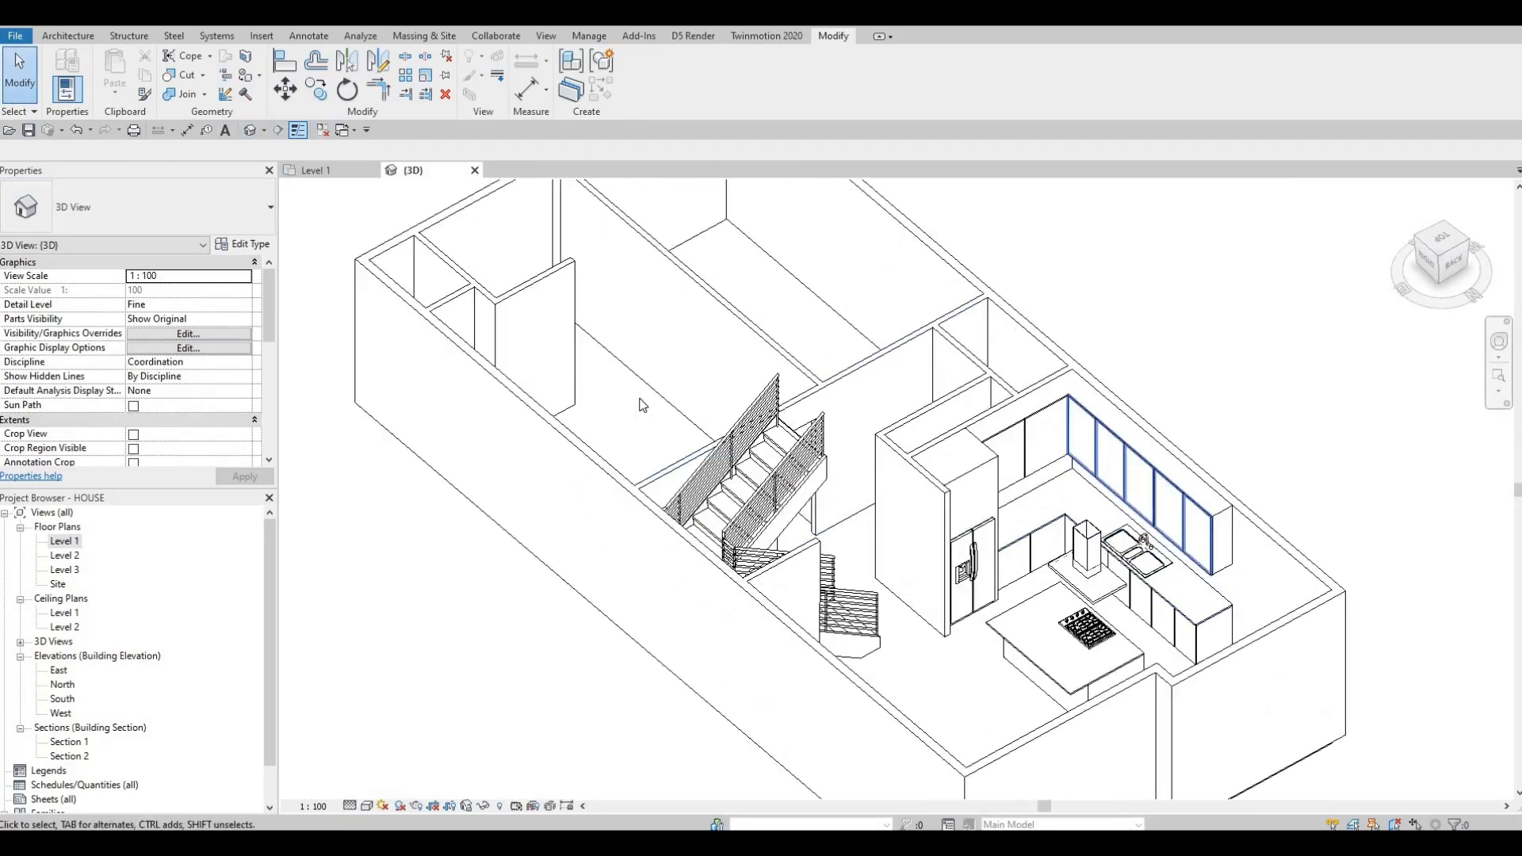
middle_drag(1220, 607, 821, 451)
scroll(714, 396, up, 5)
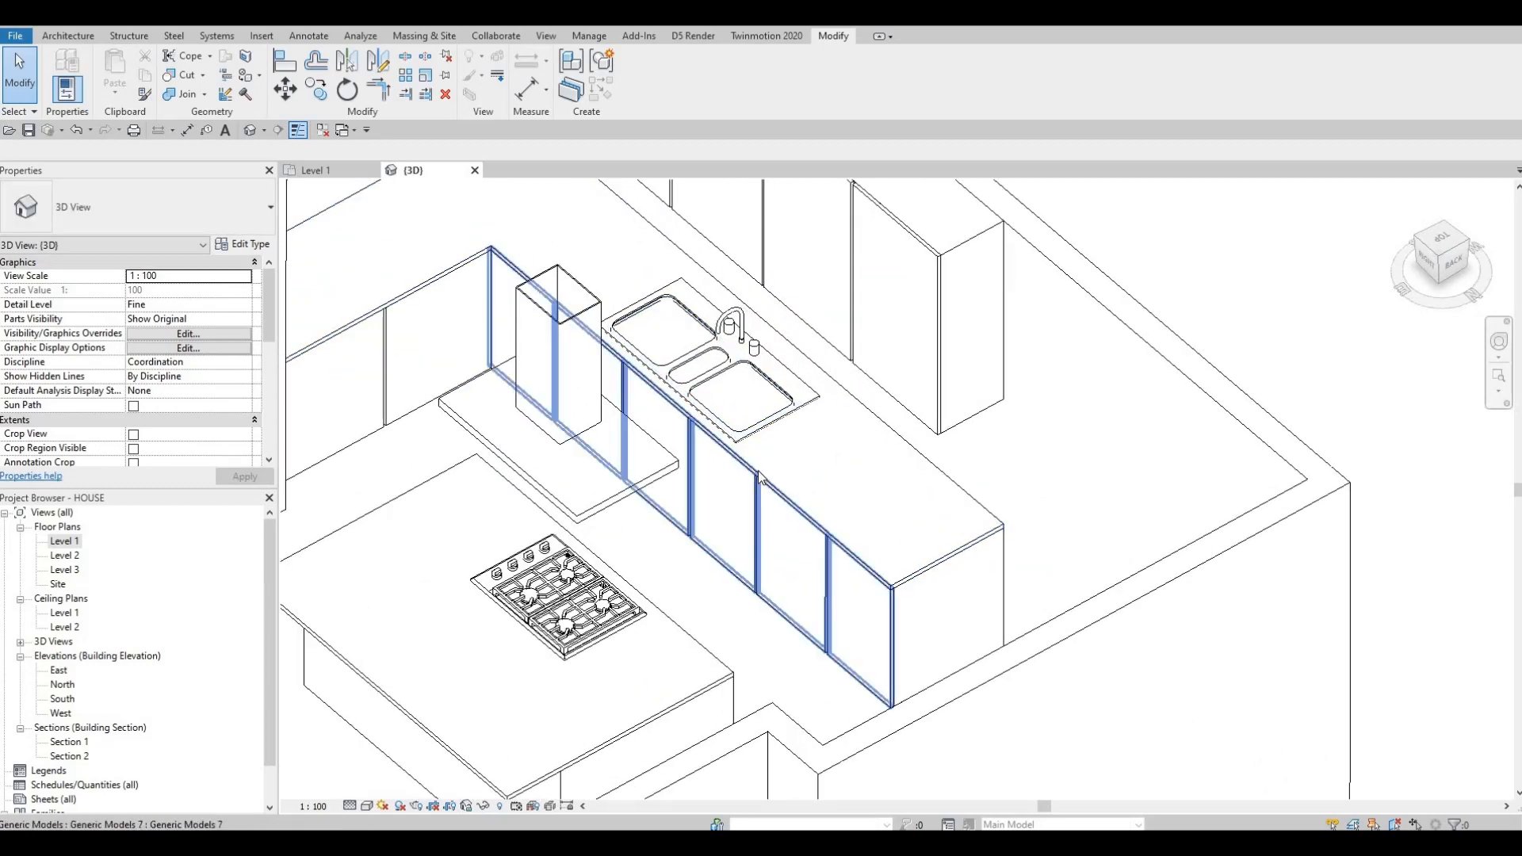
click(701, 376)
scroll(701, 376, up, 2)
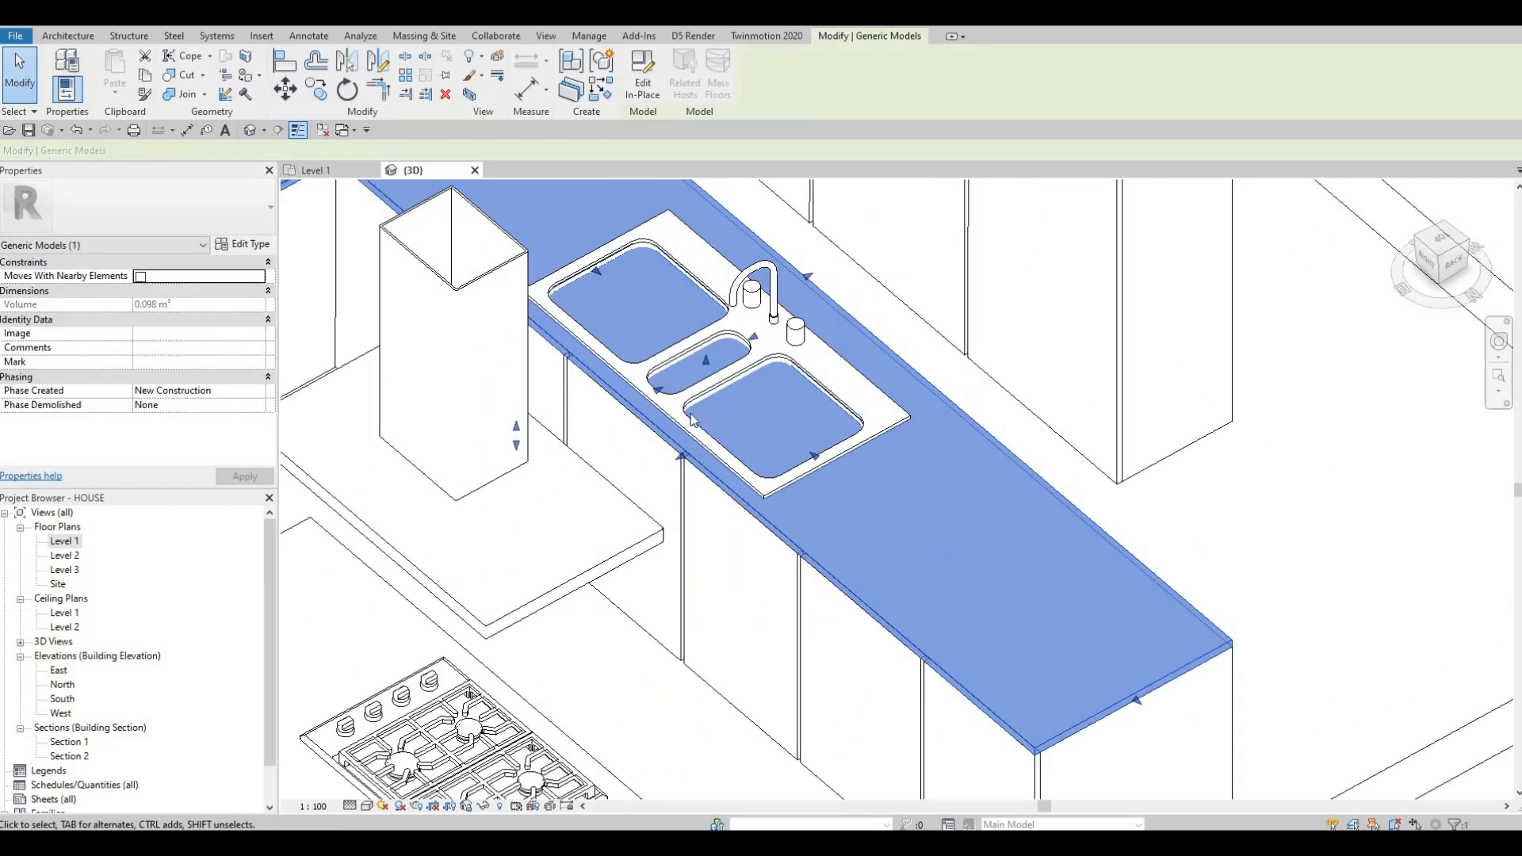
shift+middle_drag(732, 404, 683, 477)
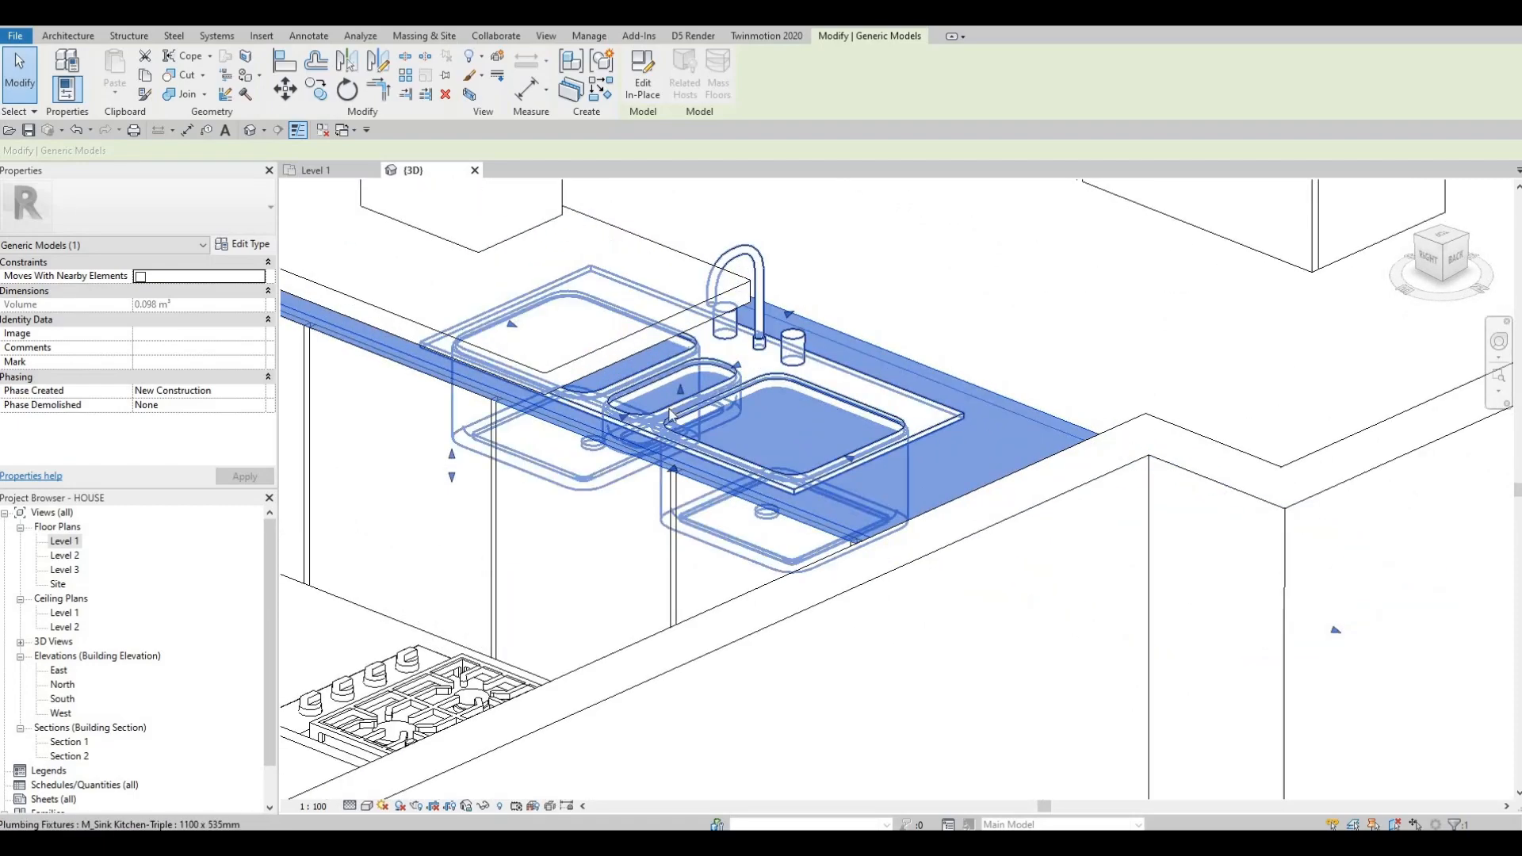
Clear the countertop selection and open the base cabinet carcass beneath it for in-place editing in the 3D view
shift+middle_drag(680, 480, 1185, 361)
key(Escape)
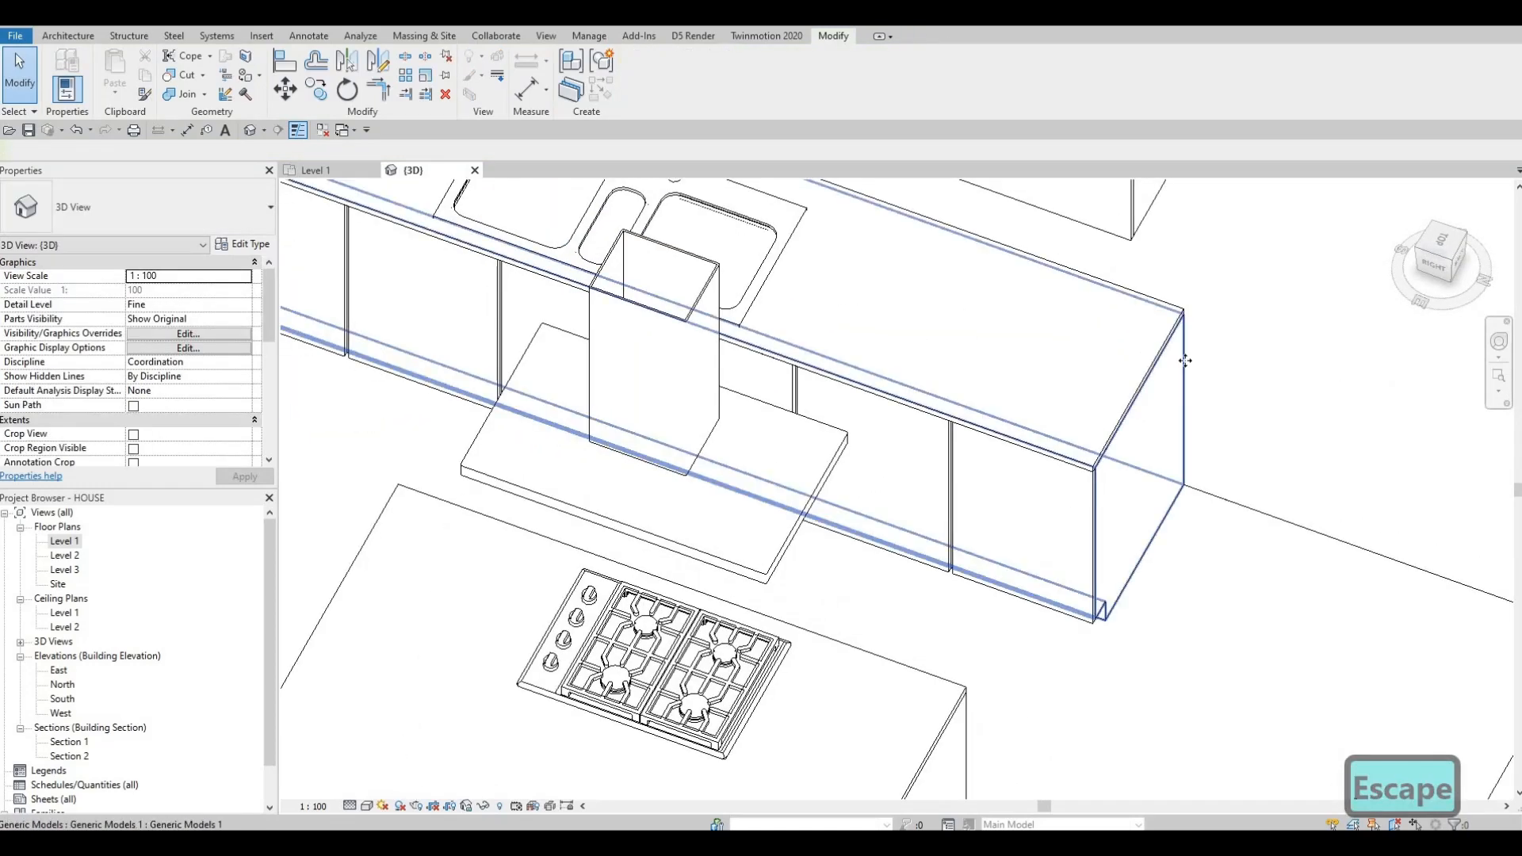
click(648, 84)
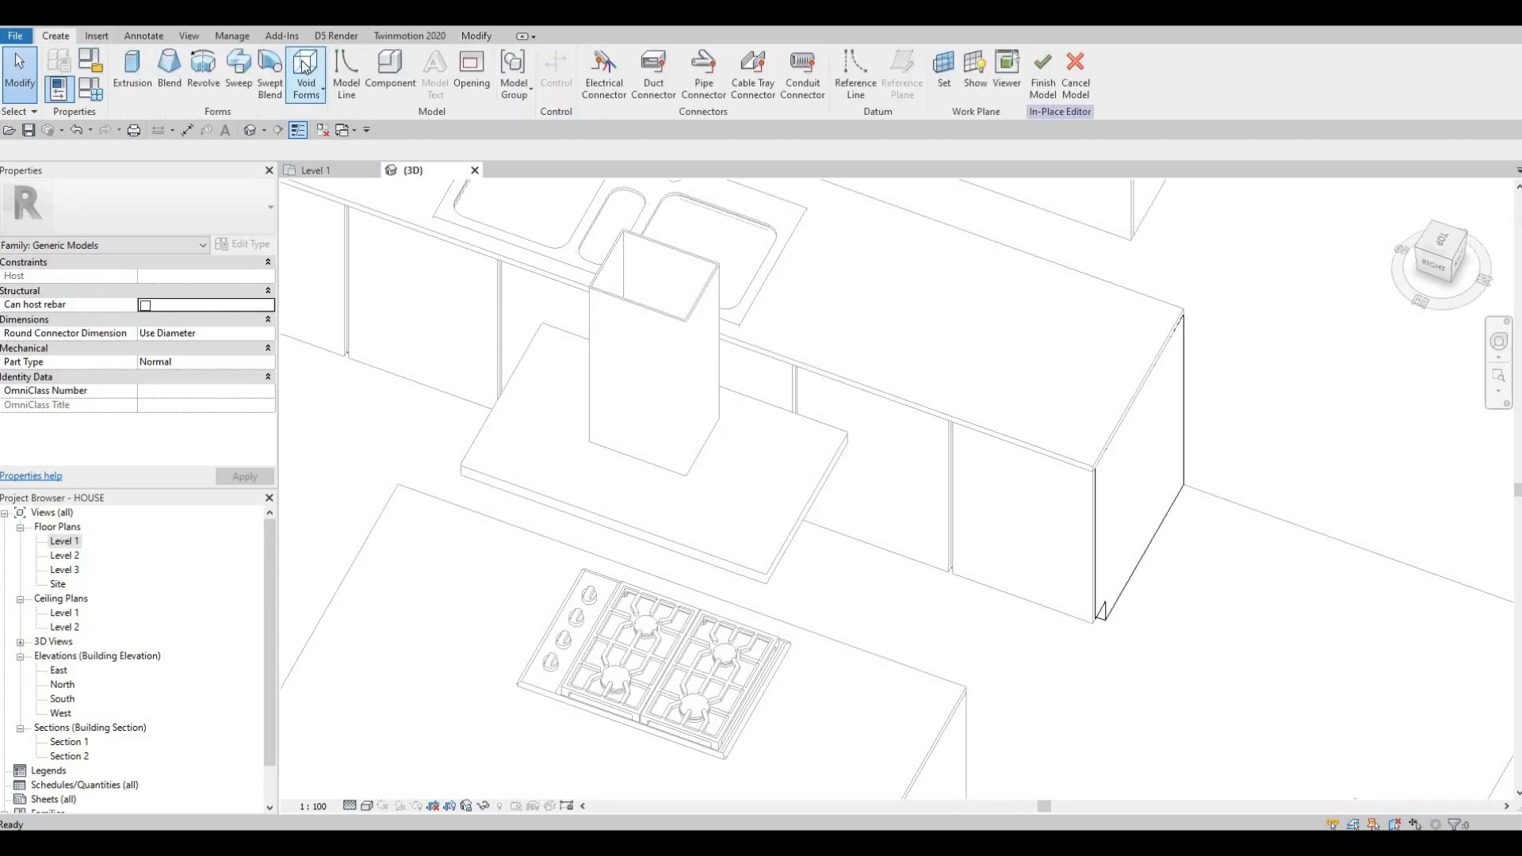
click(305, 75)
key(Escape)
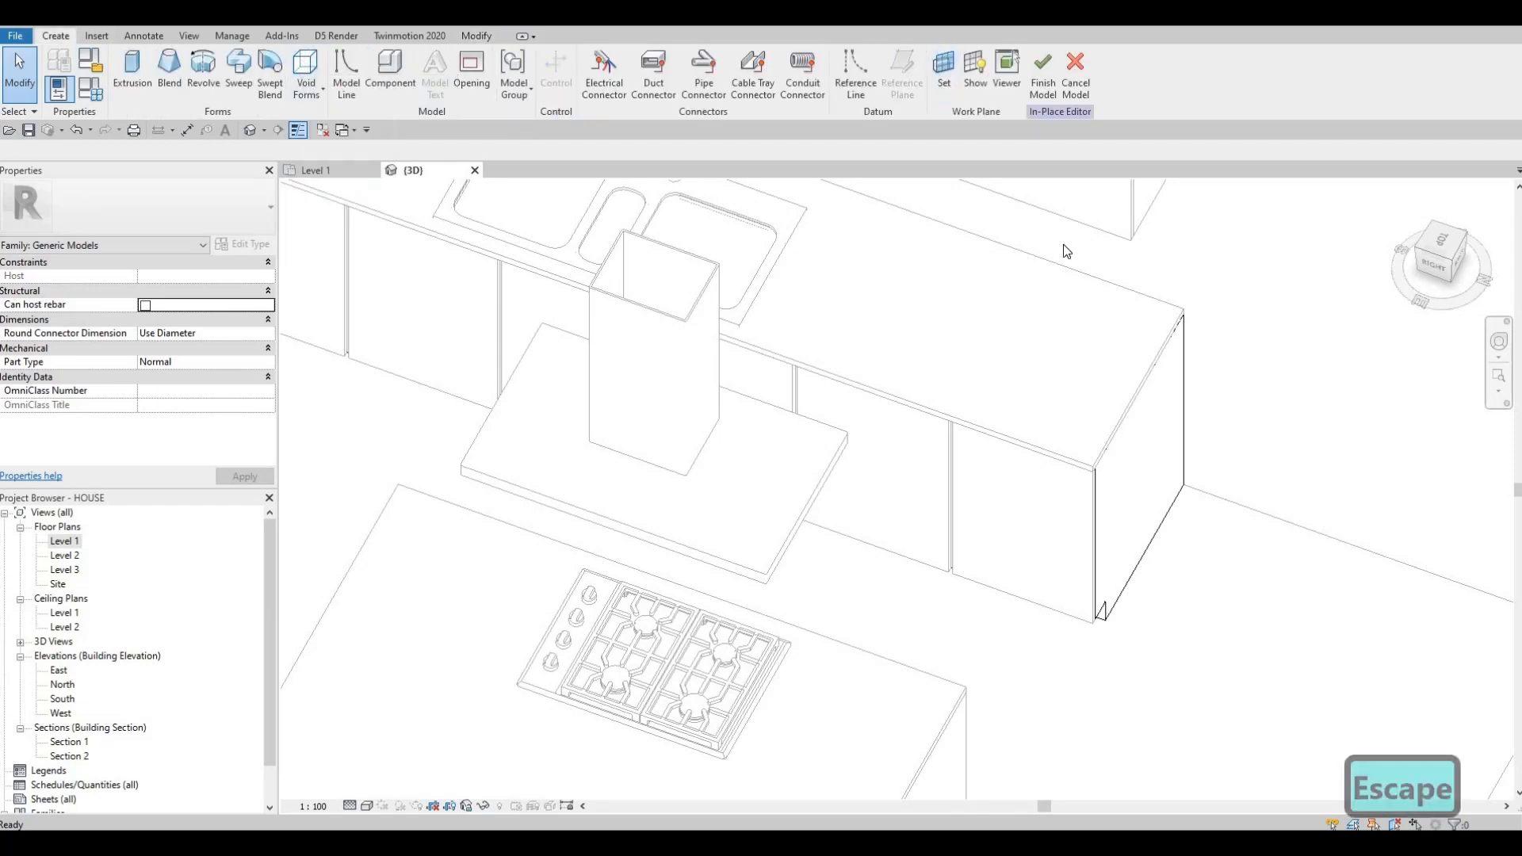
Set the work plane by picking the top face of the cabinet carcass
click(944, 76)
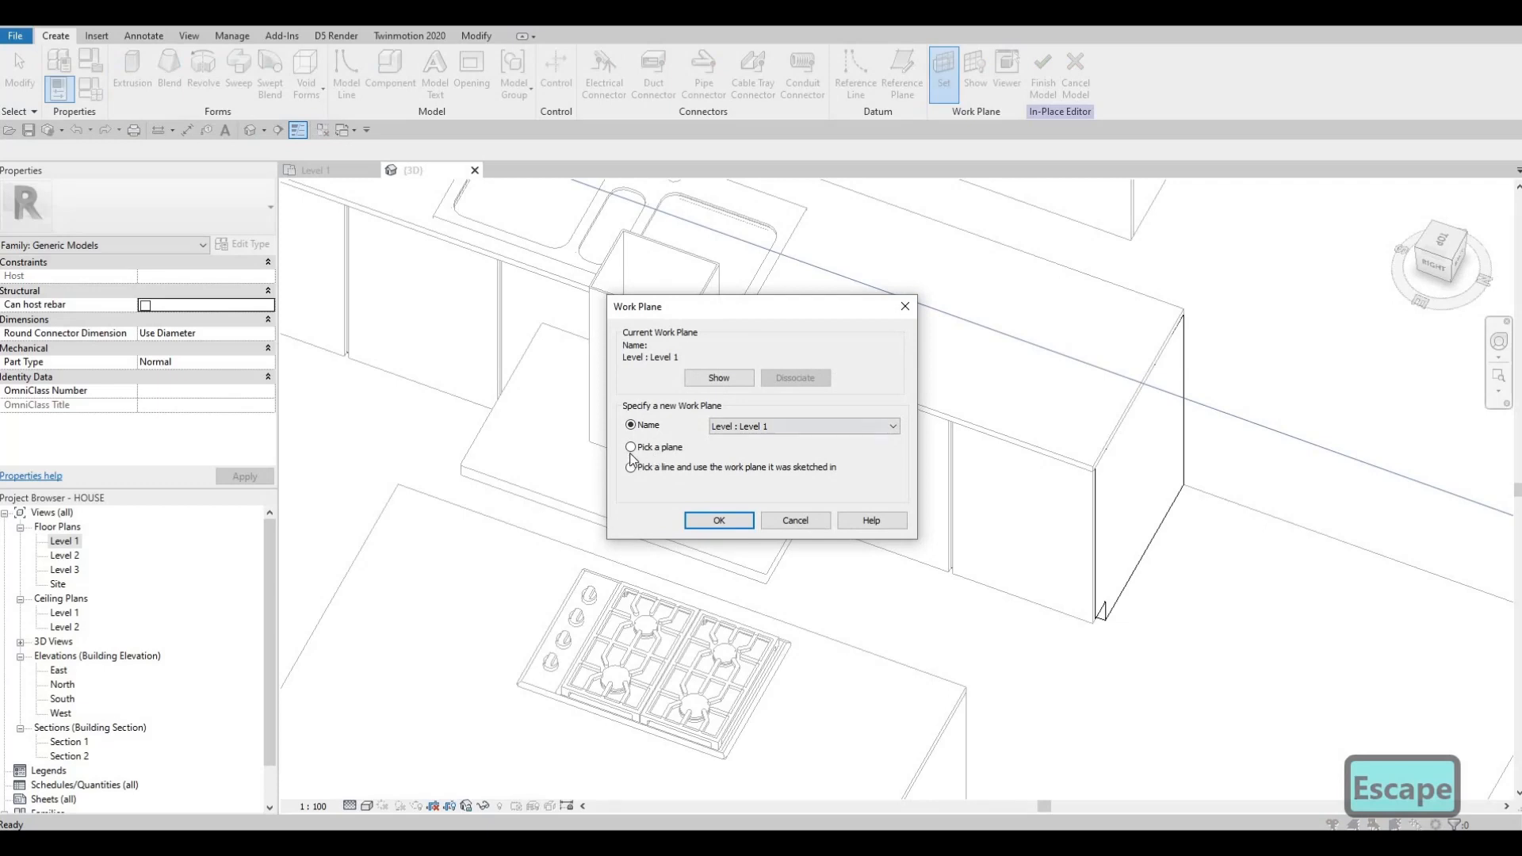
key(Return)
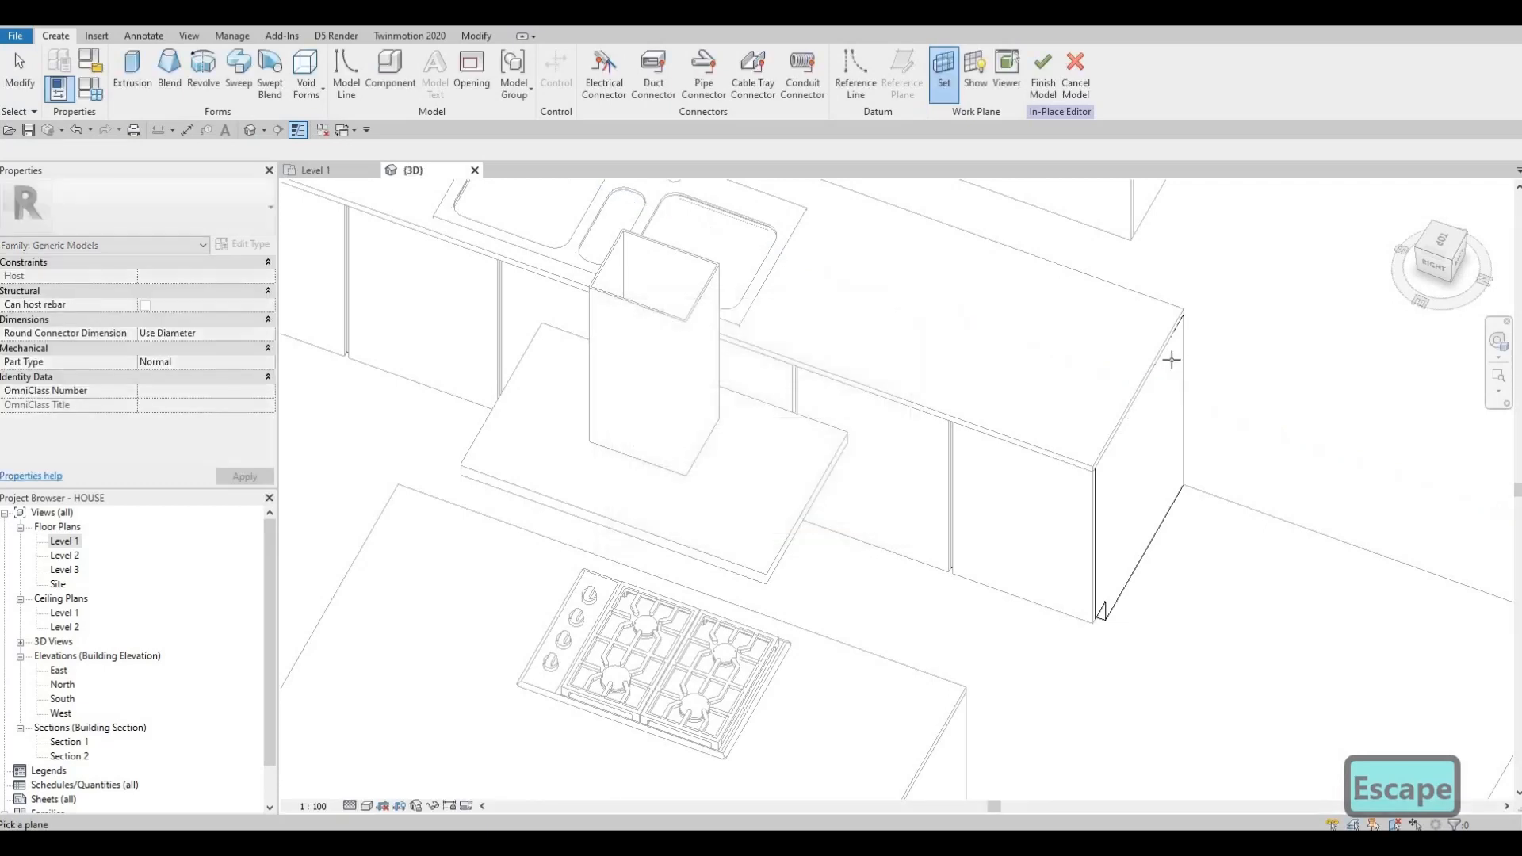
key(Tab)
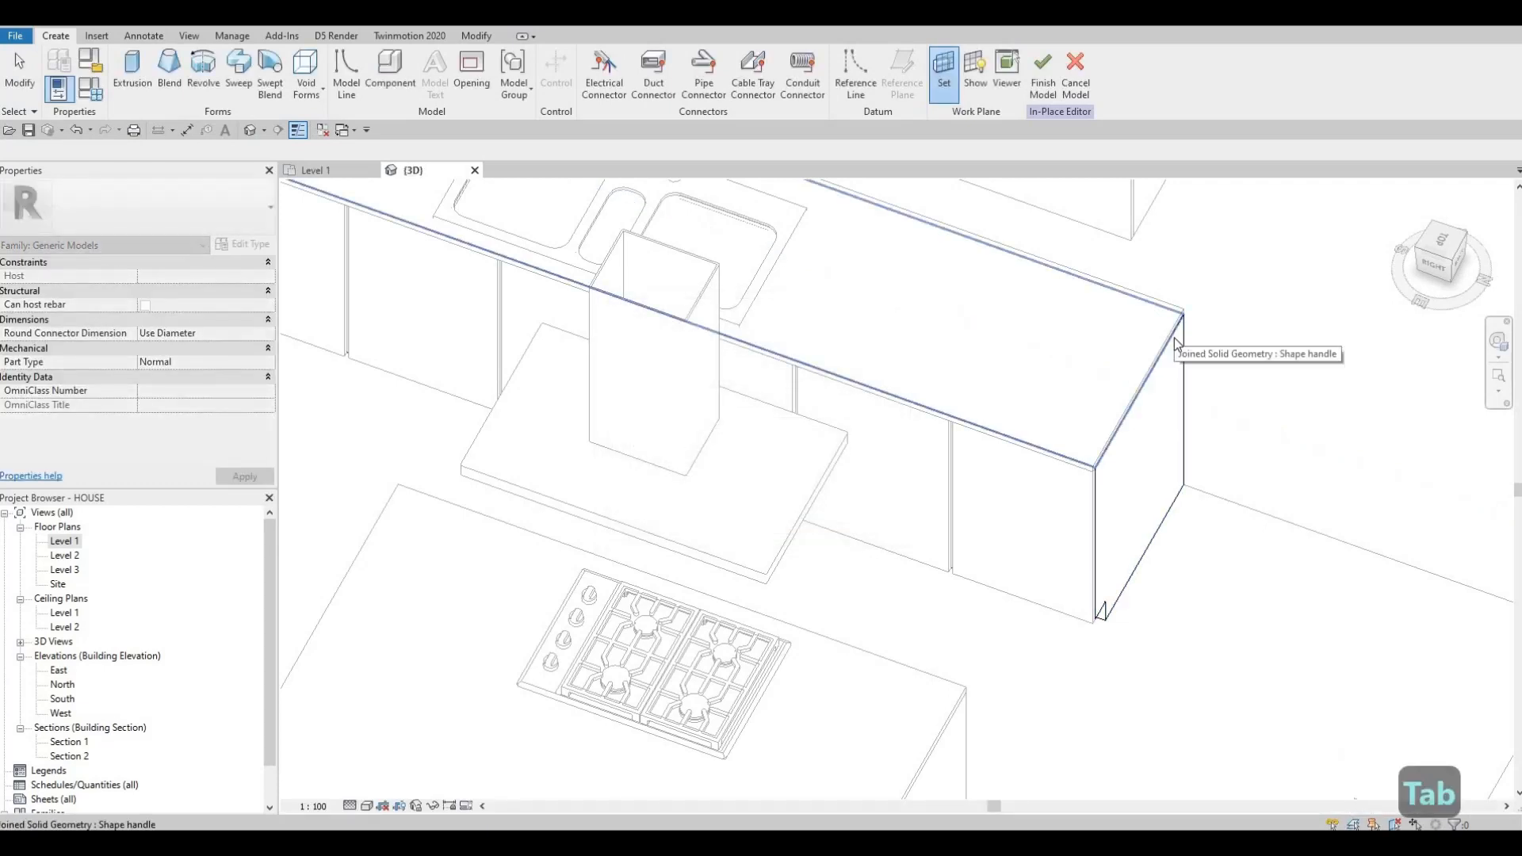
click(637, 349)
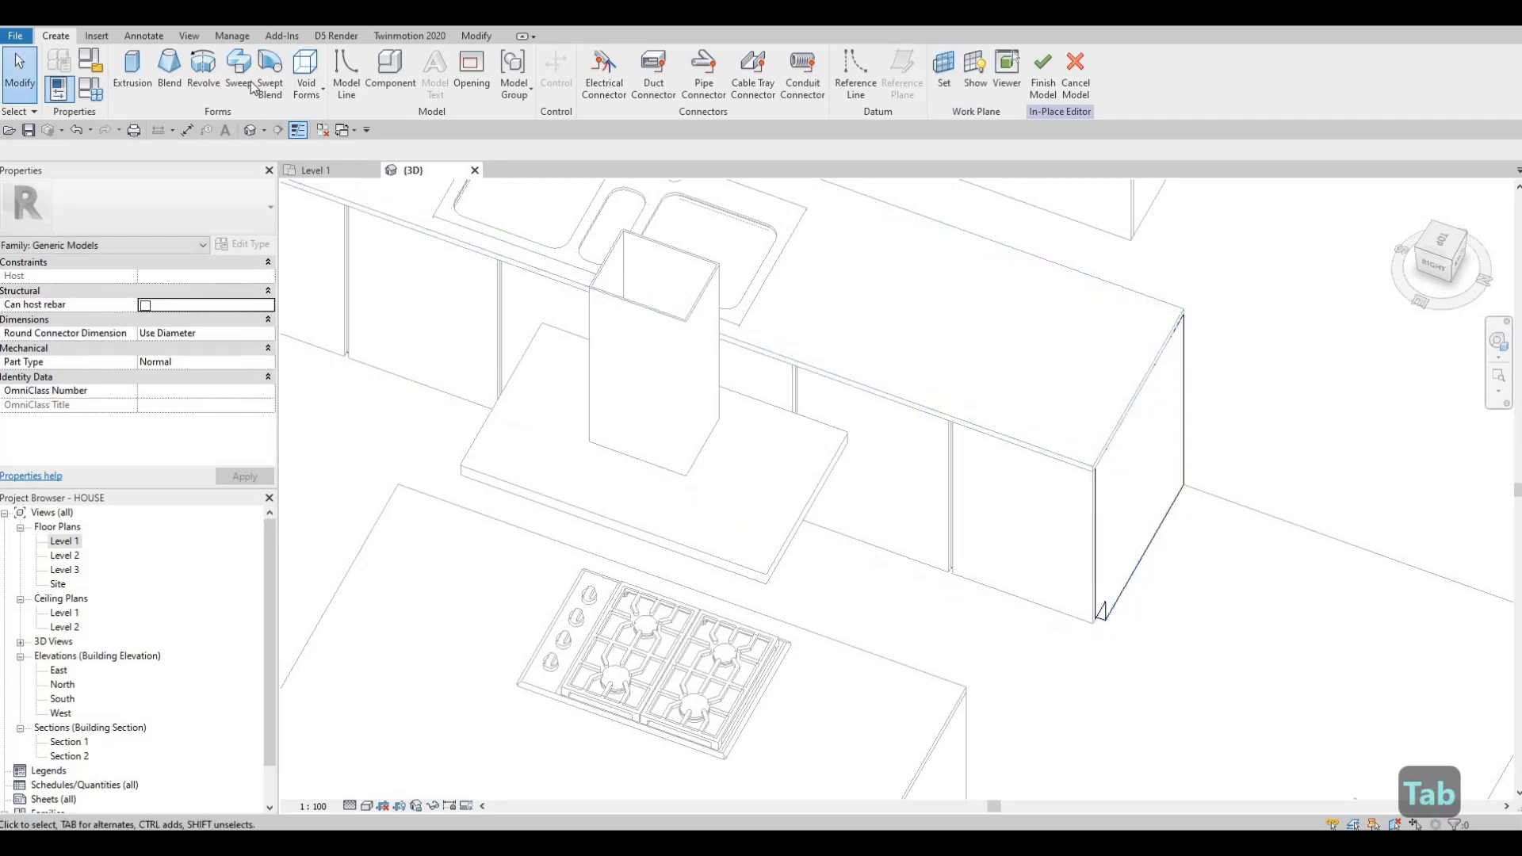
Start a void extrusion and sketch a rectangle about 1024 mm long around the sink bowls in the Level 1 plan
click(306, 79)
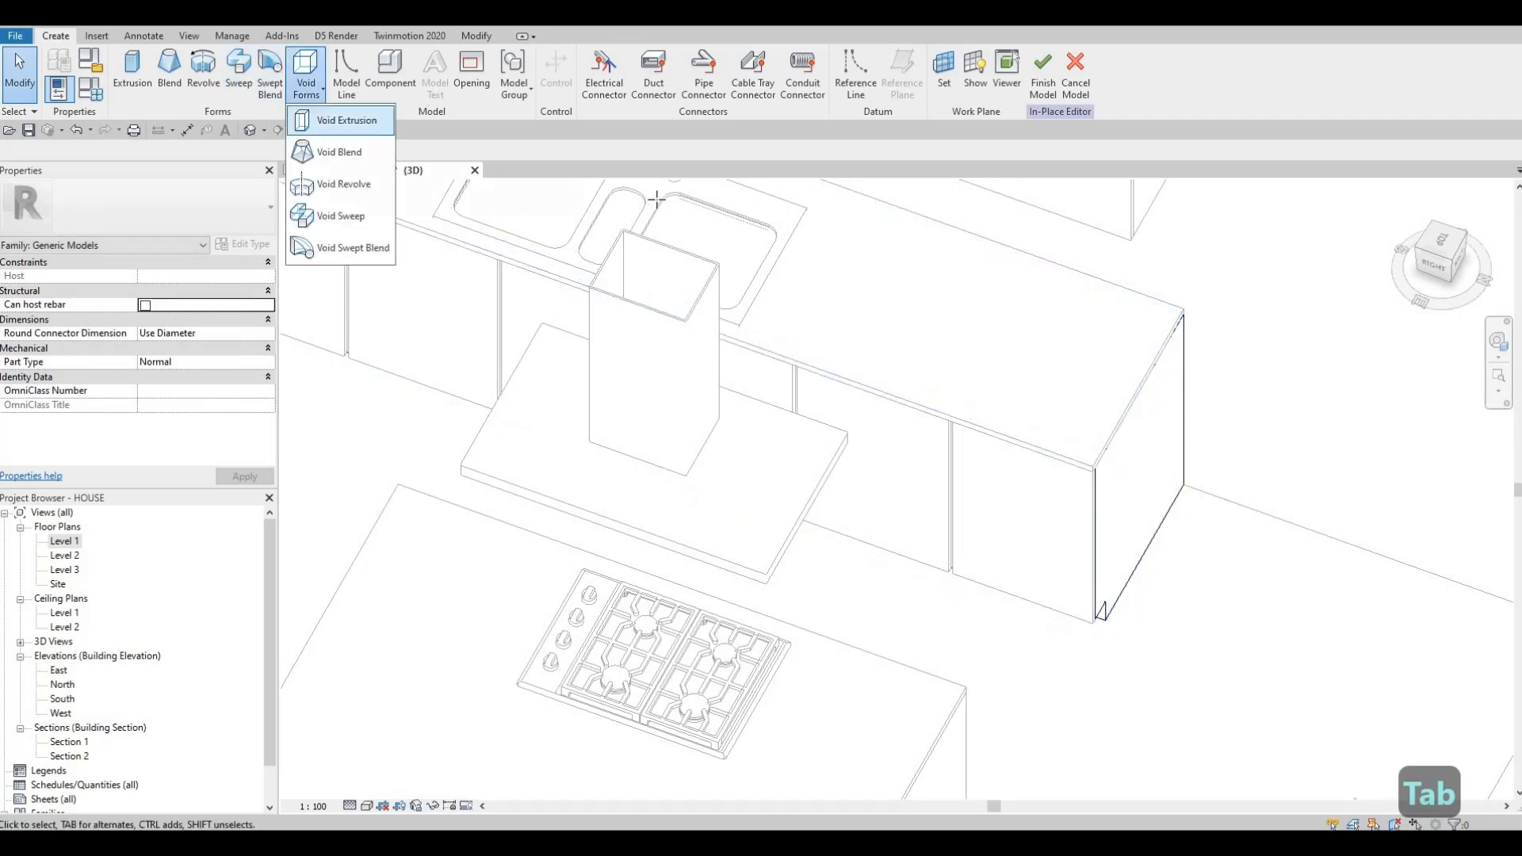
click(346, 120)
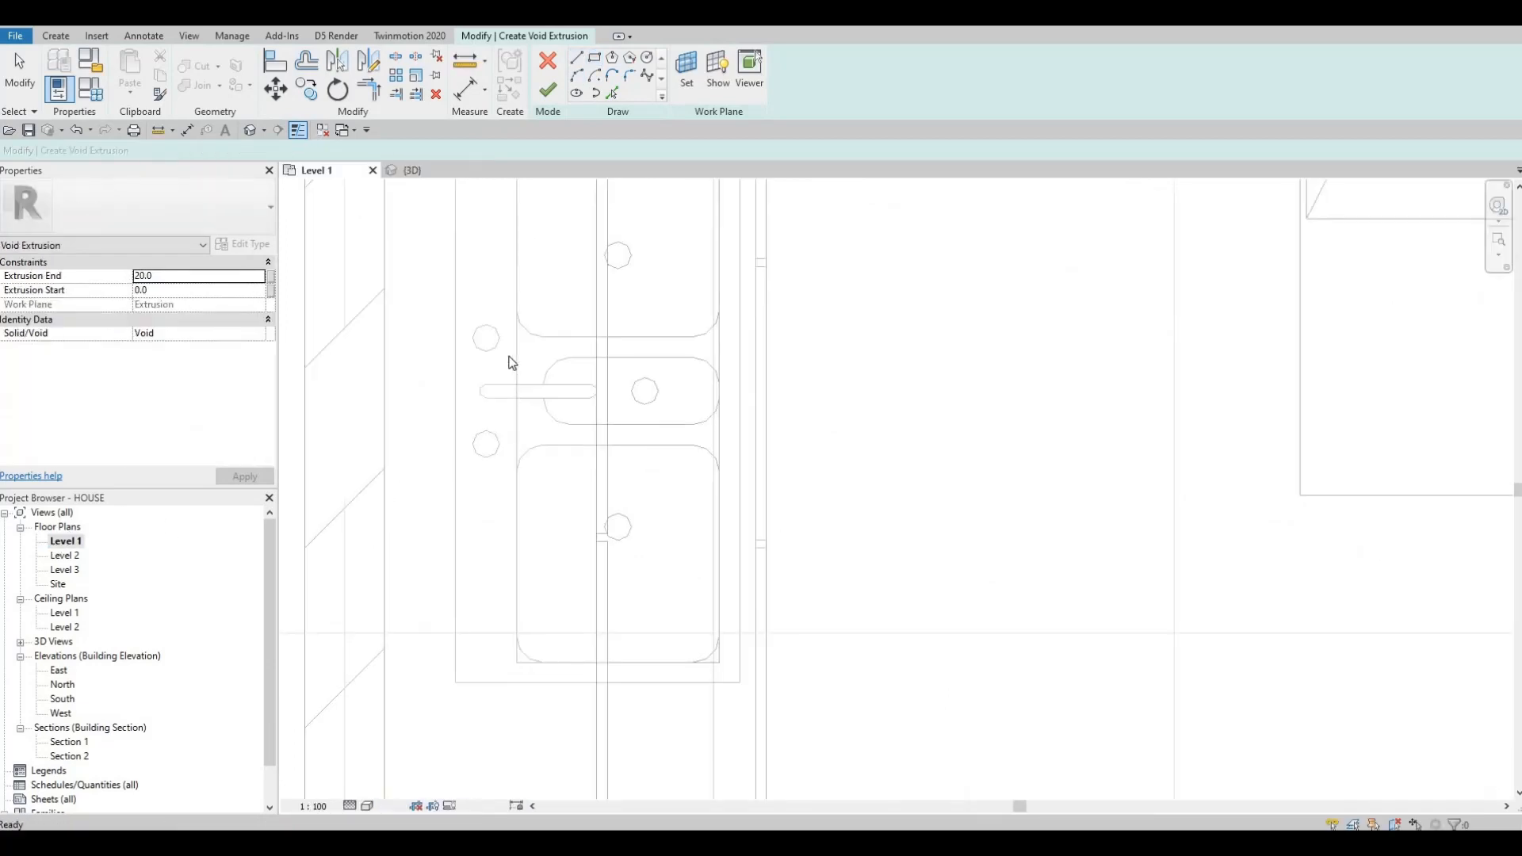
scroll(517, 227, down, 2)
scroll(515, 224, up, 2)
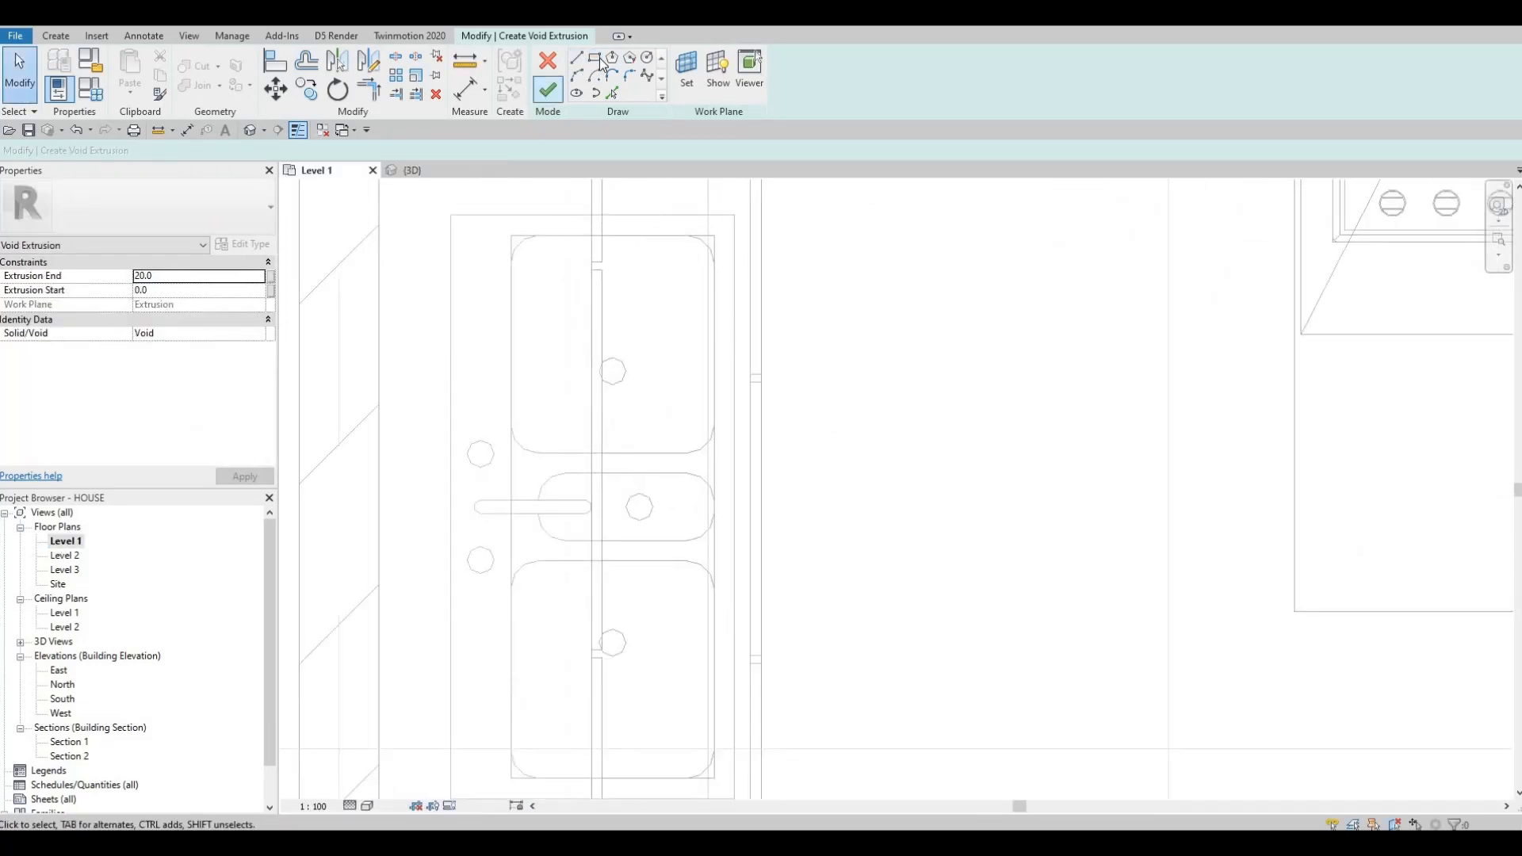
click(512, 236)
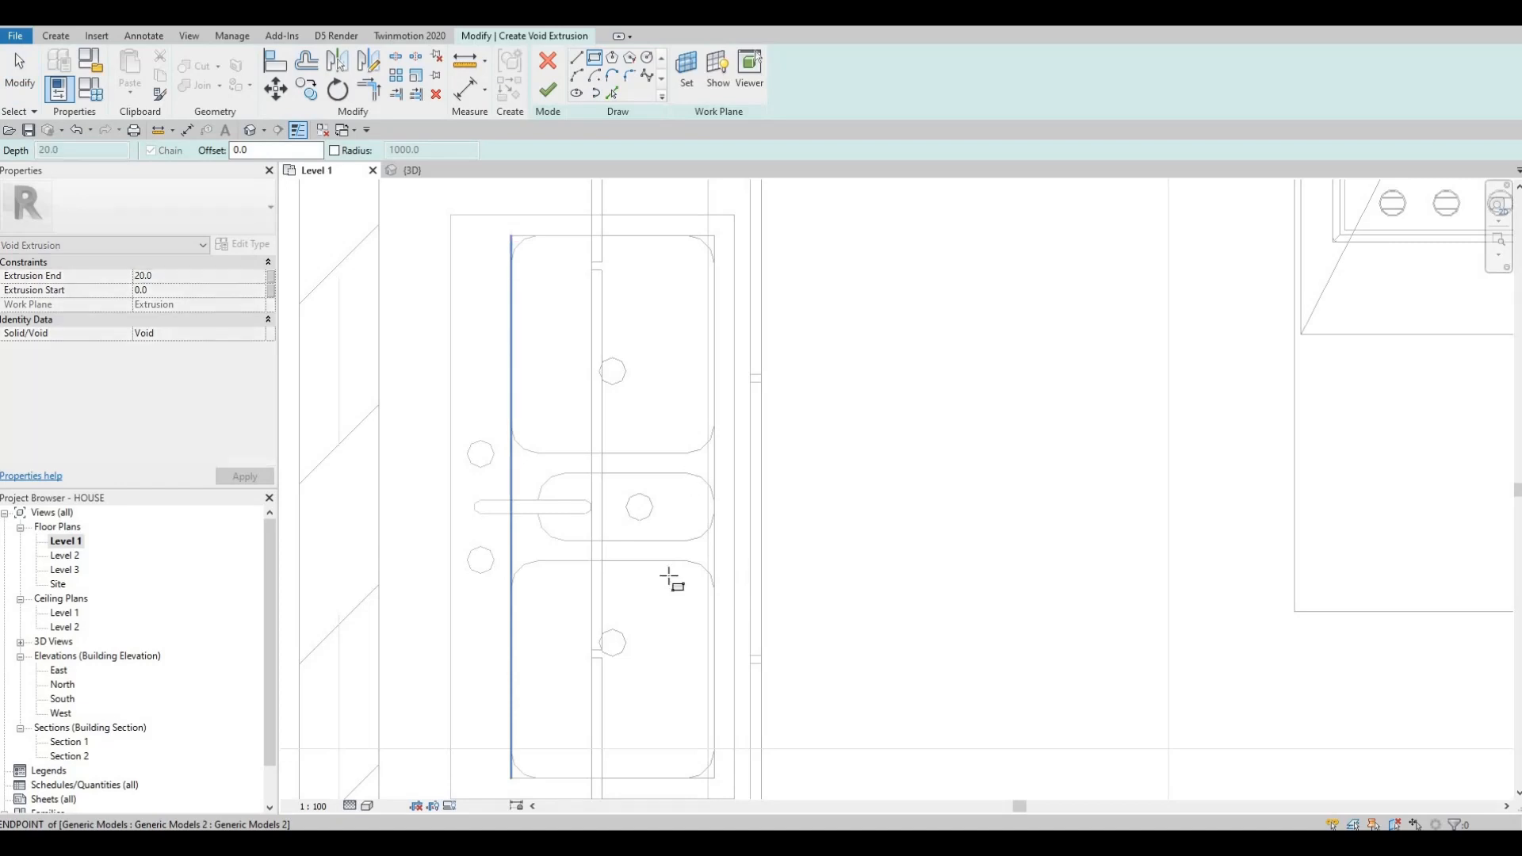
middle_drag(685, 695, 666, 653)
scroll(673, 670, up, 3)
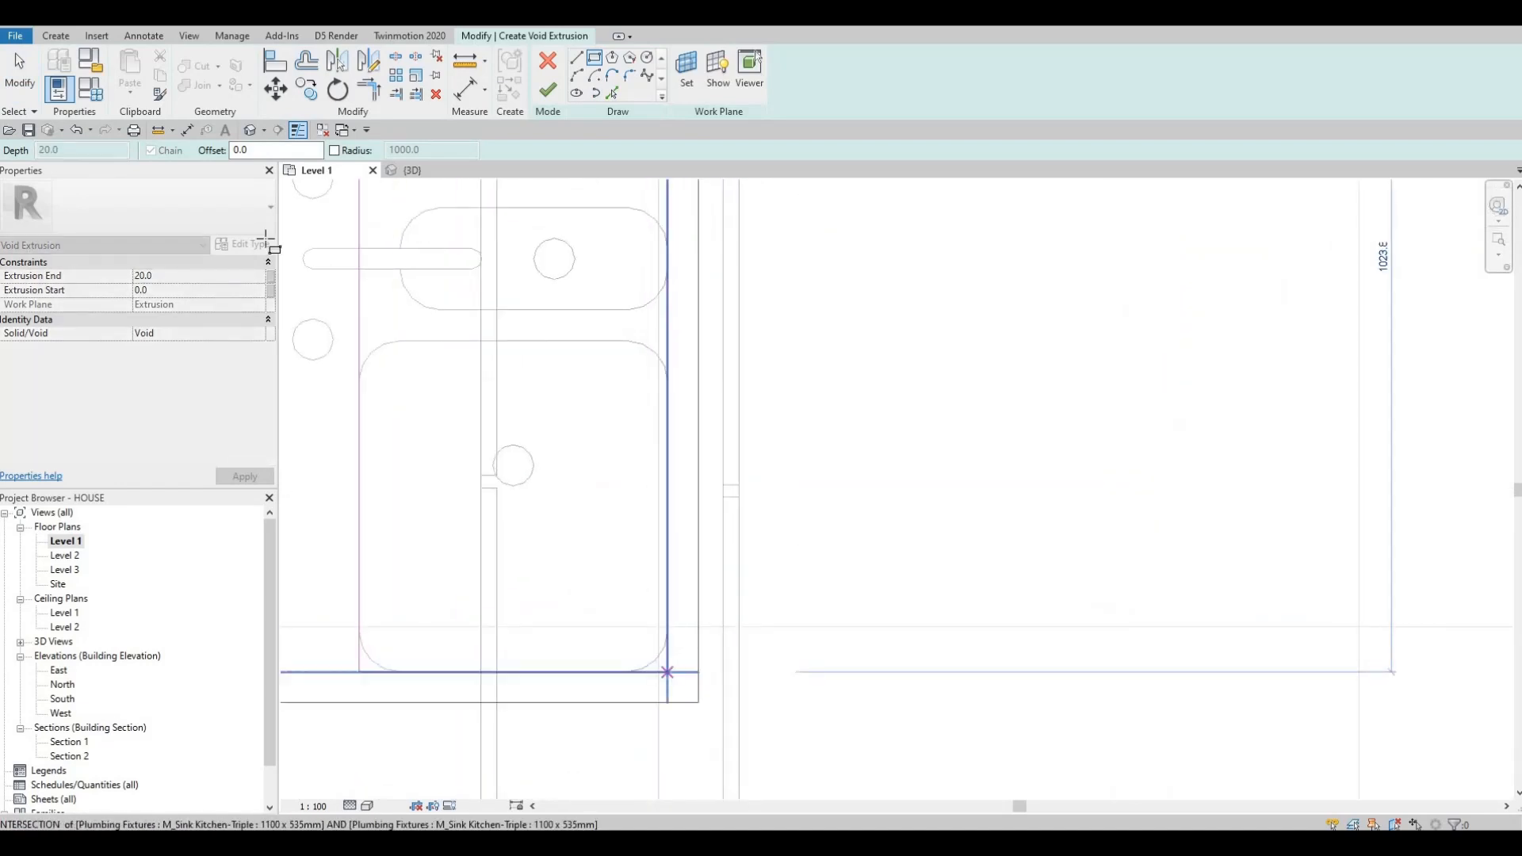
click(668, 673)
Set the void's extrusion end to 100 mm, finish the void and the in-place model, and return to the 3D view
click(181, 275)
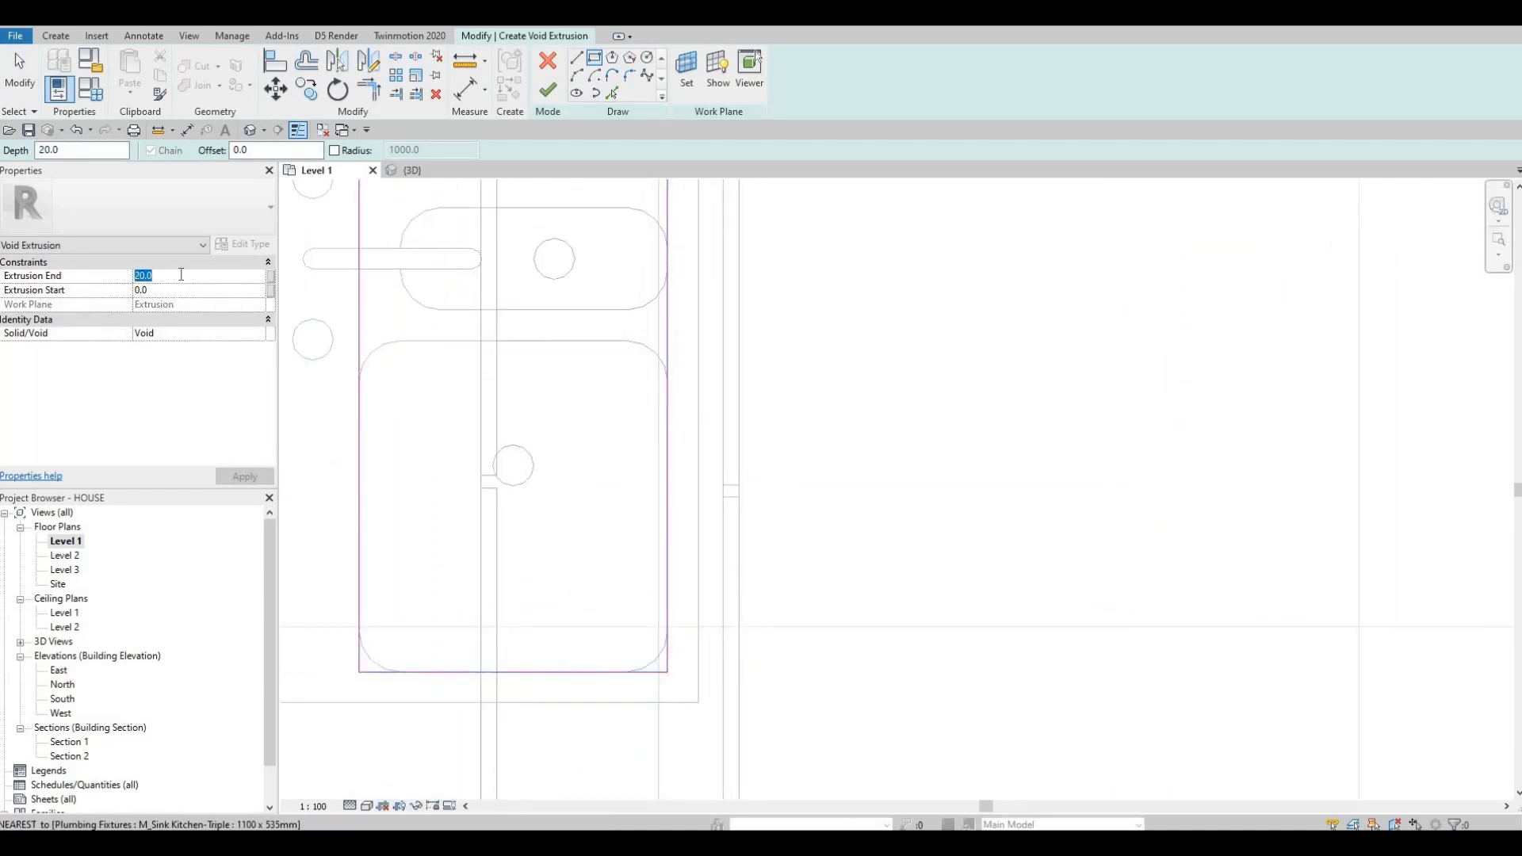
text(50)
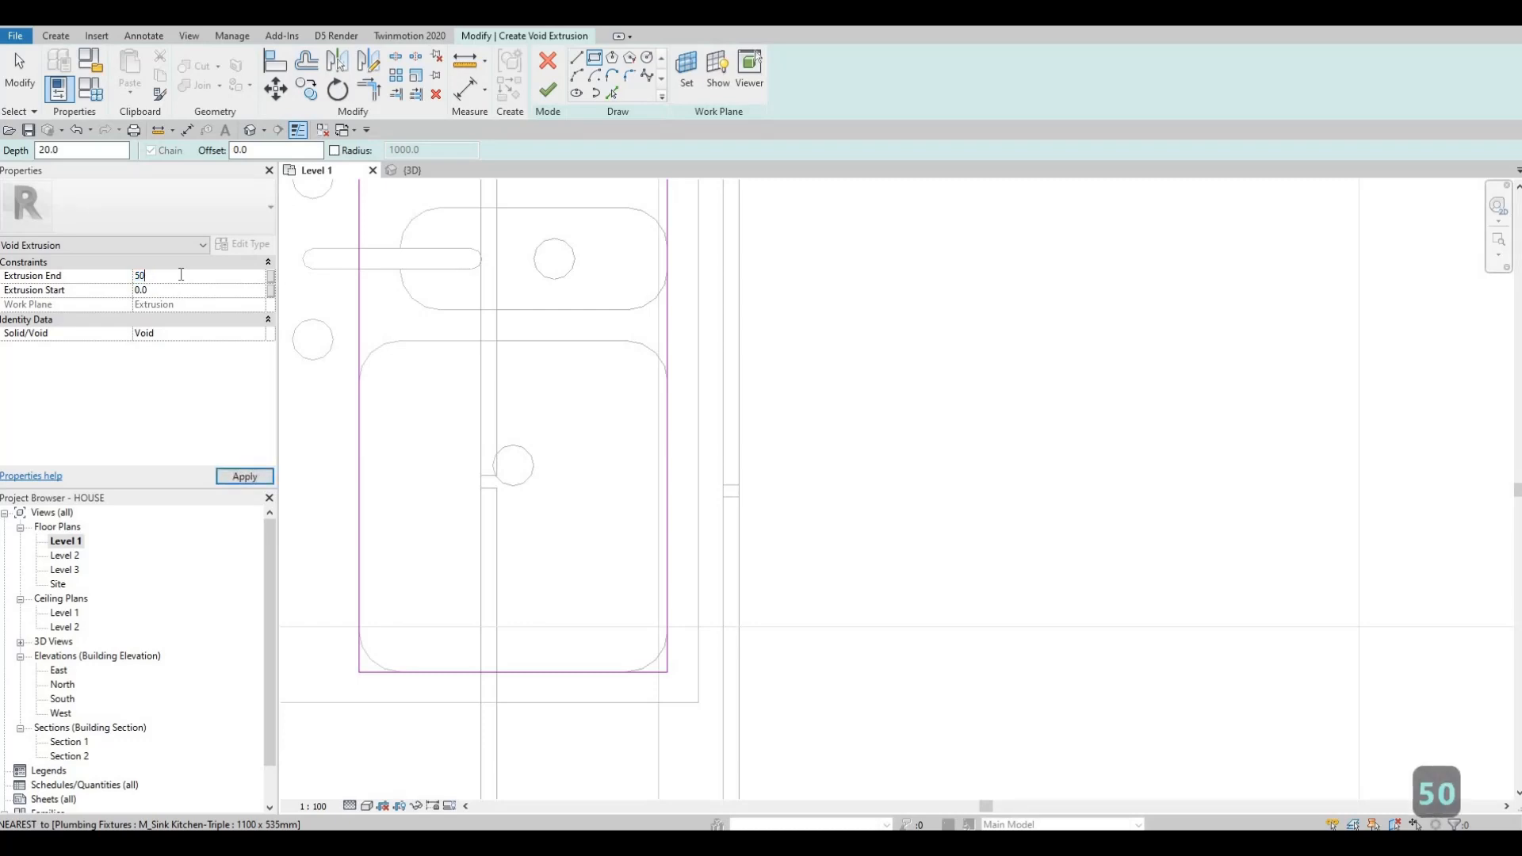
key(BackSpace)
key(BackSpace)
text(100)
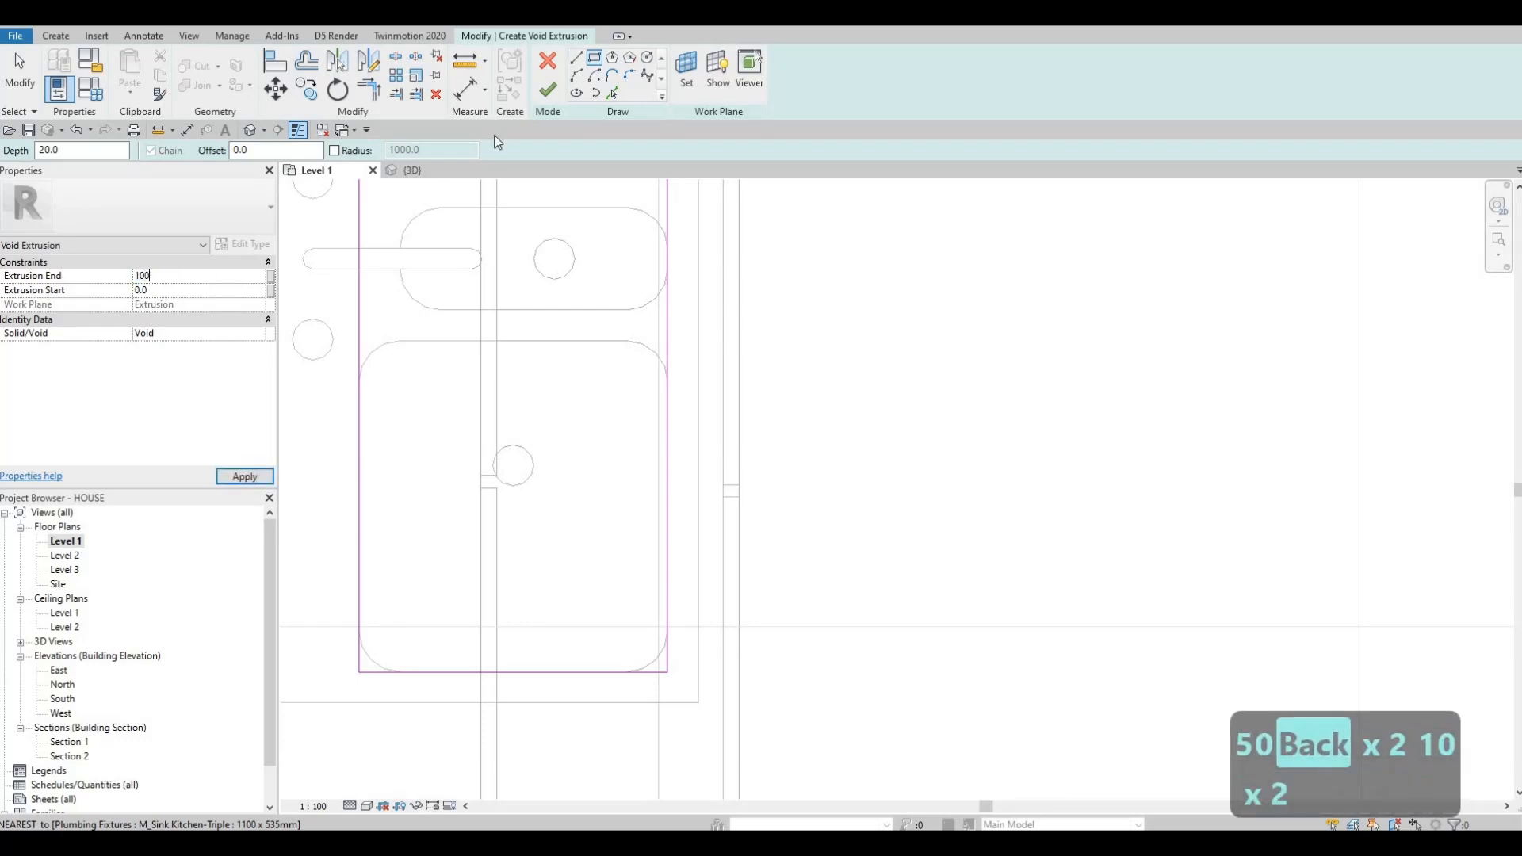
key(Return)
click(547, 89)
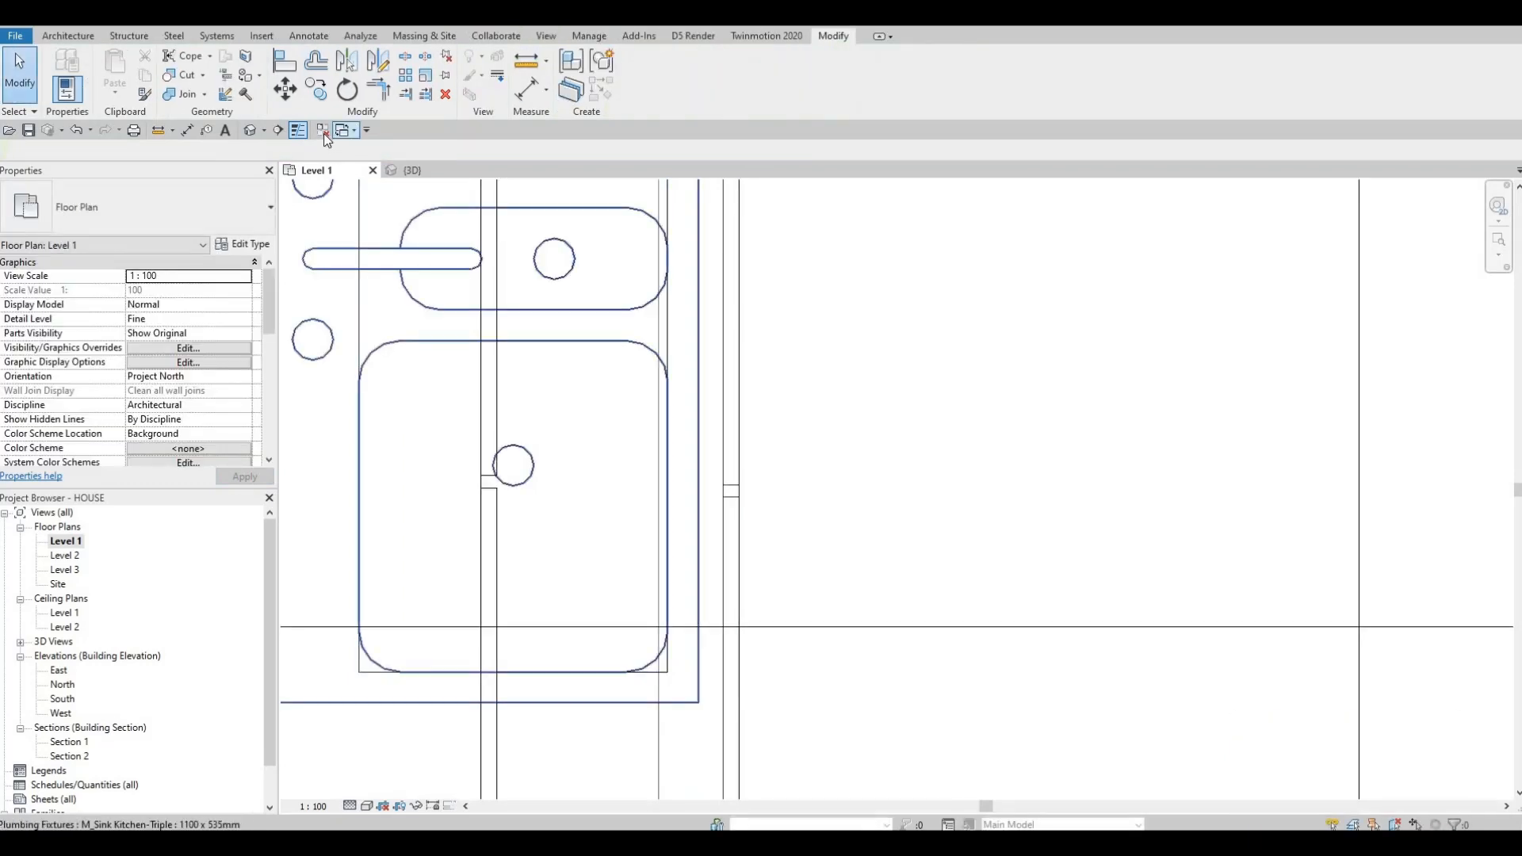
click(406, 169)
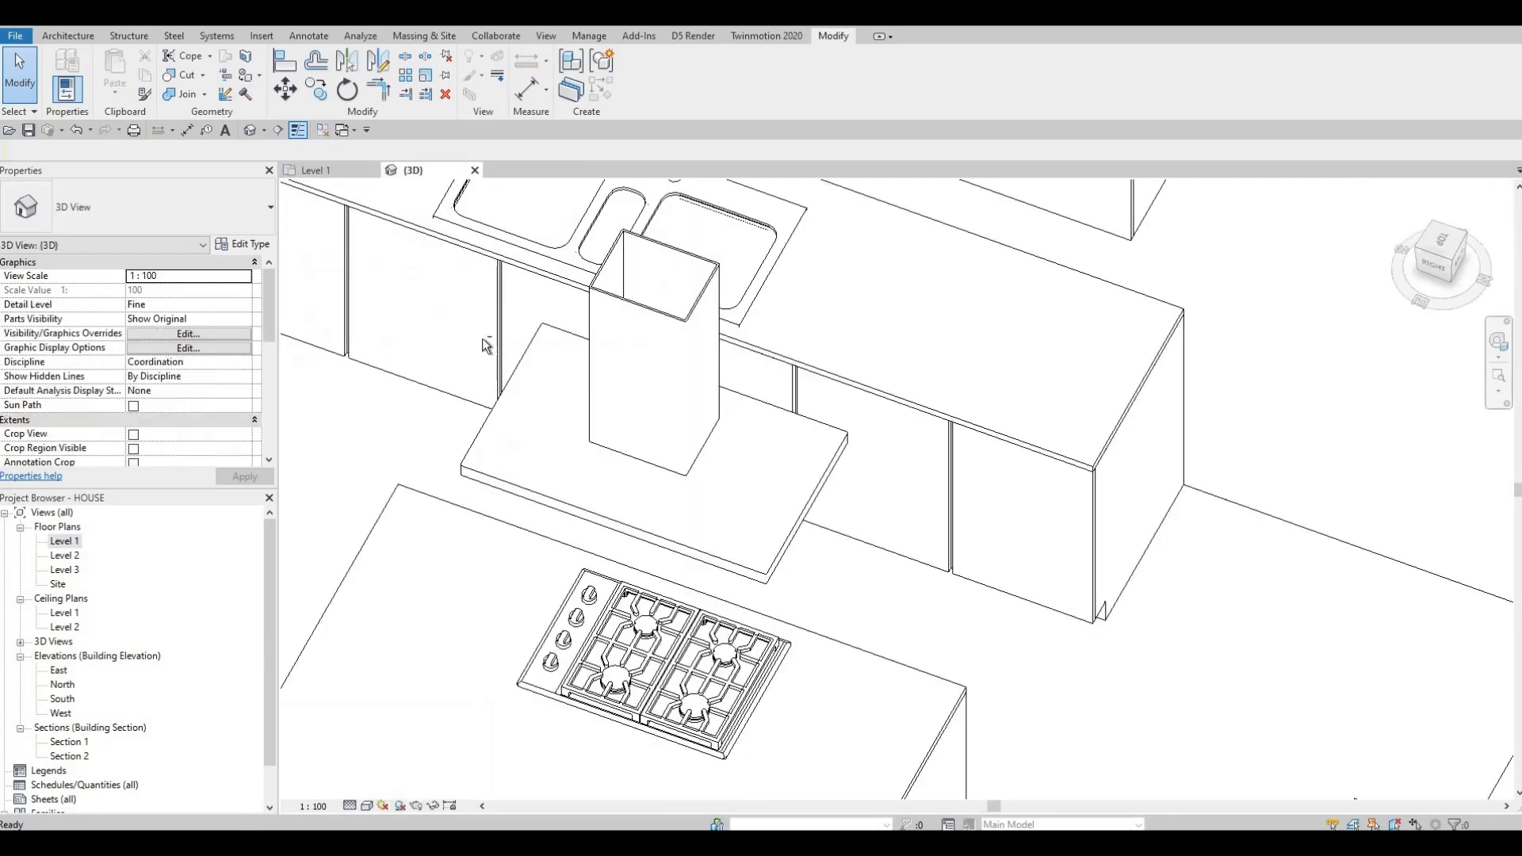
Select the countertop, try to stretch its underside downward, and undo the change
shift+middle_drag(482, 338, 692, 320)
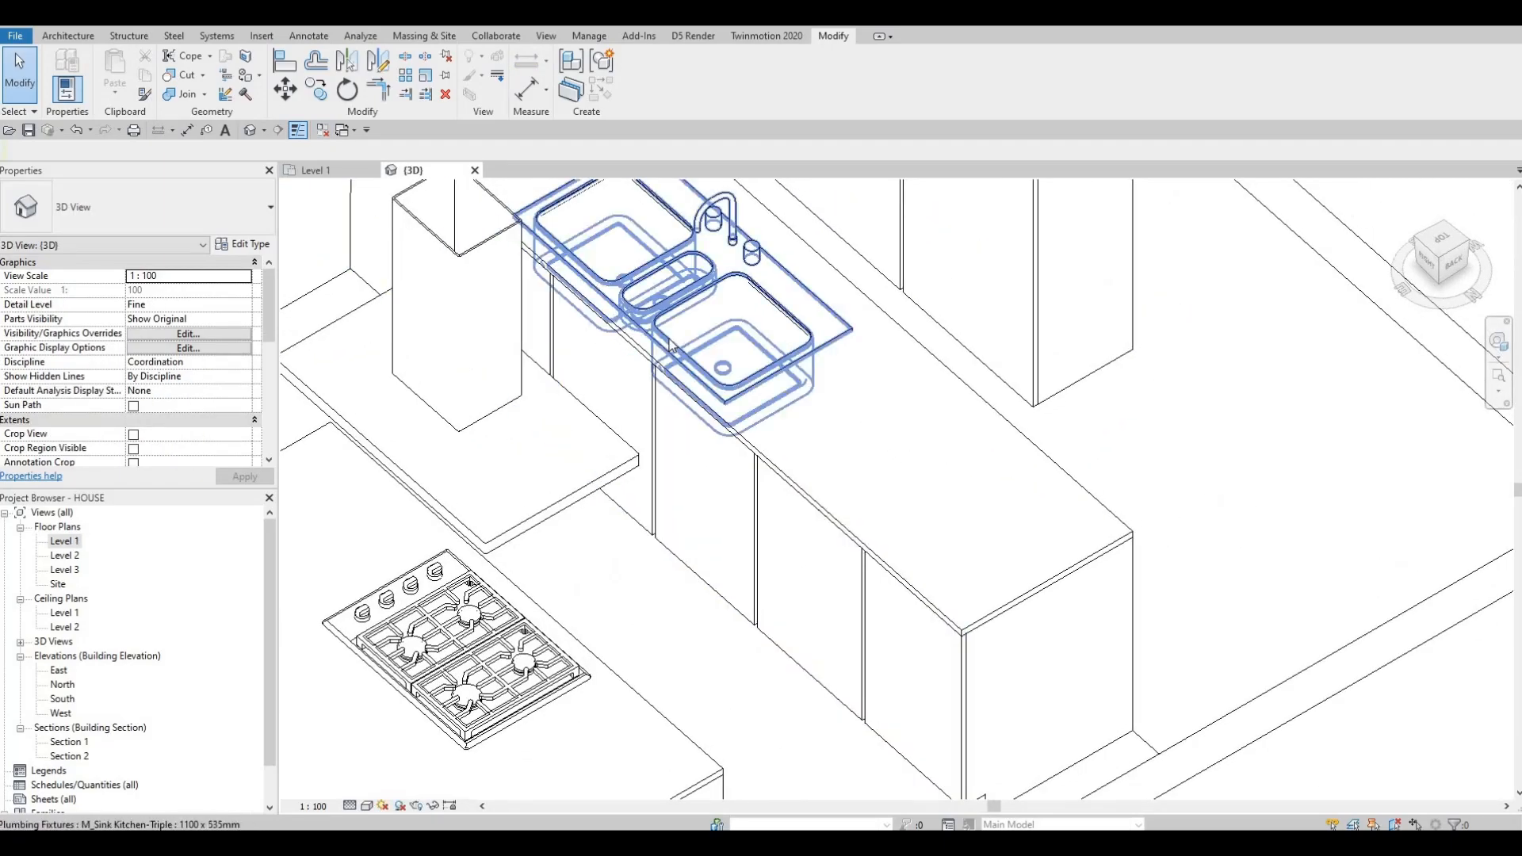
click(670, 345)
scroll(674, 273, up, 2)
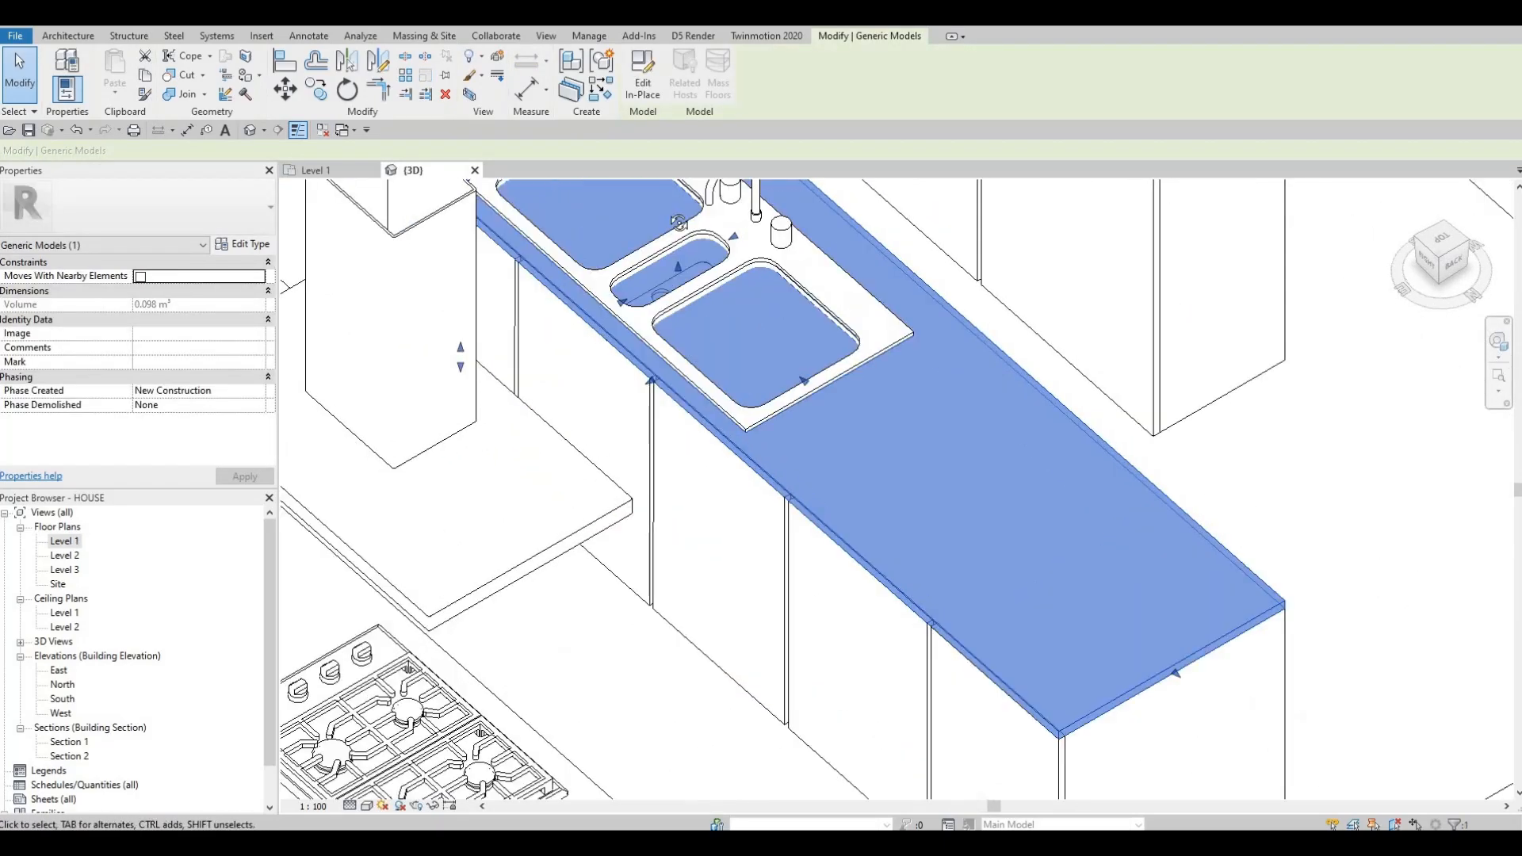
shift+middle_drag(680, 222, 449, 377)
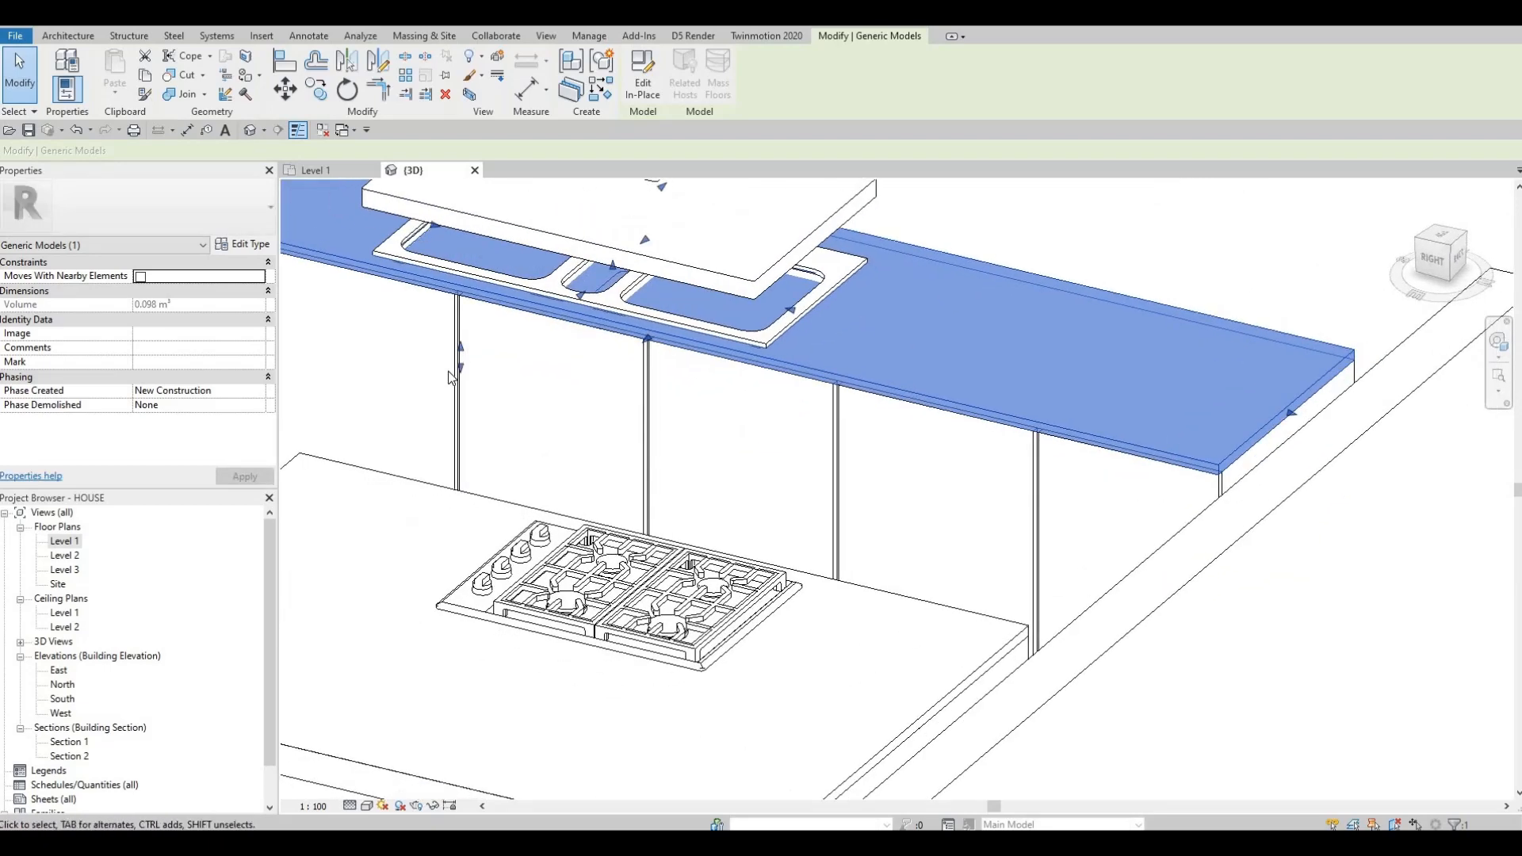
drag(460, 369, 462, 393)
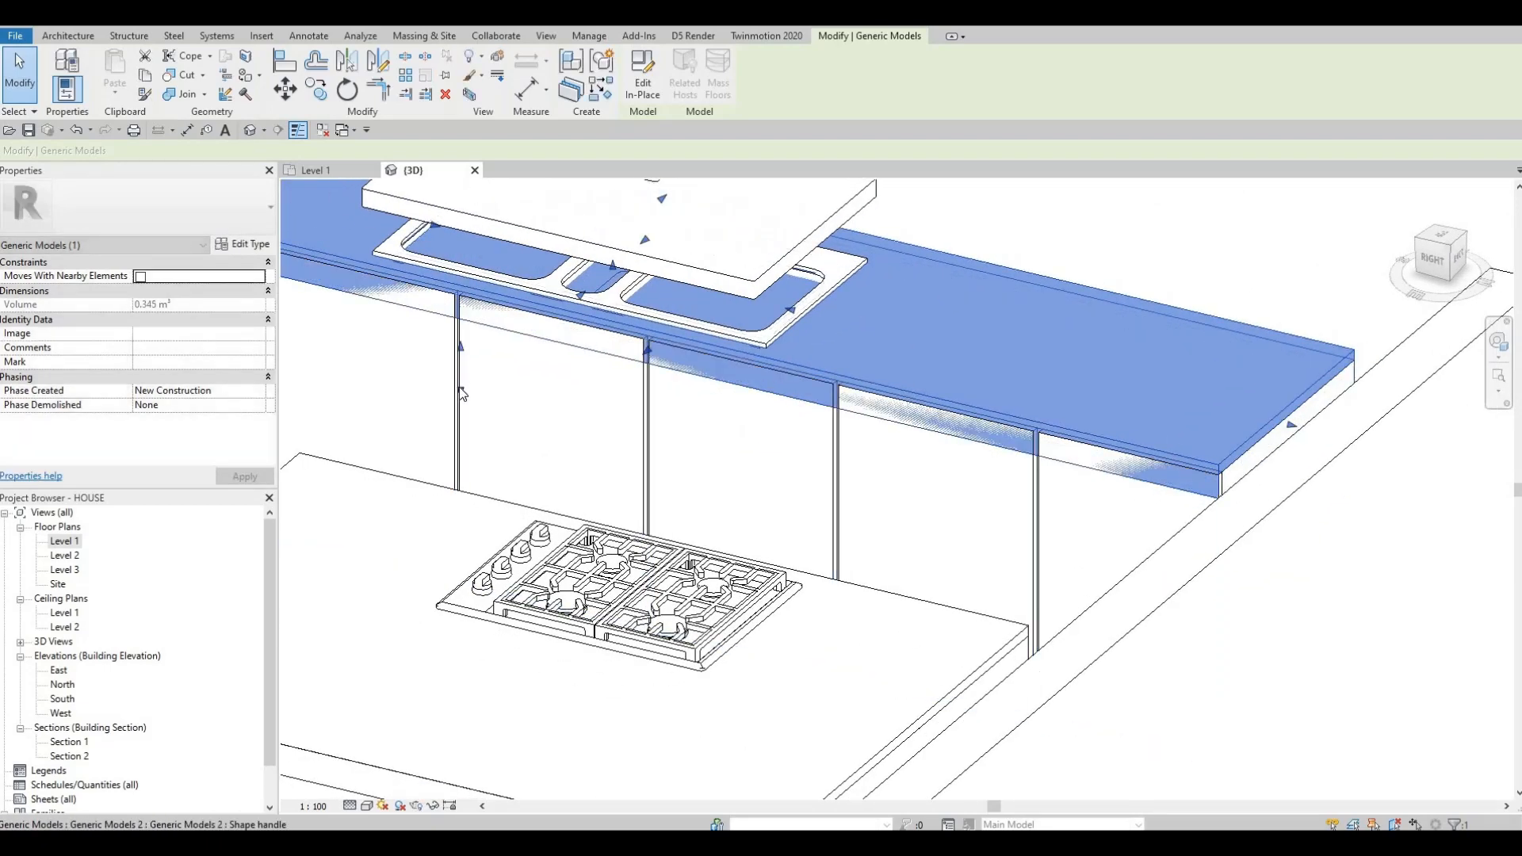
key(ctrl+z)
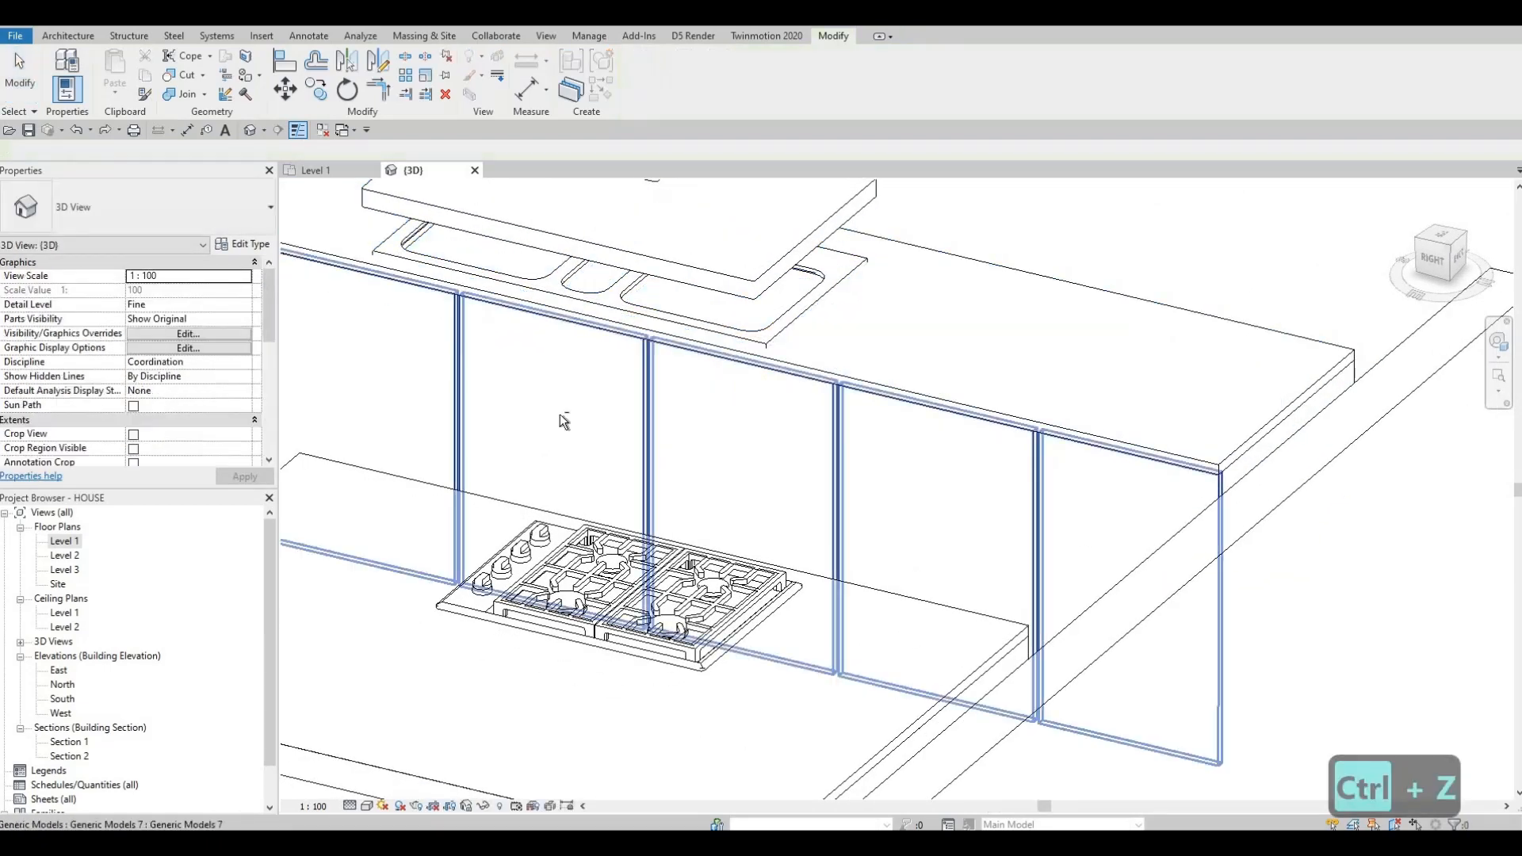
Reopen the cabinet carcass in place, stretch its sink void toward the front and back of the cabinet, and finish the model
shift+middle_drag(530, 312, 506, 435)
key(Escape)
middle_drag(312, 279, 405, 435)
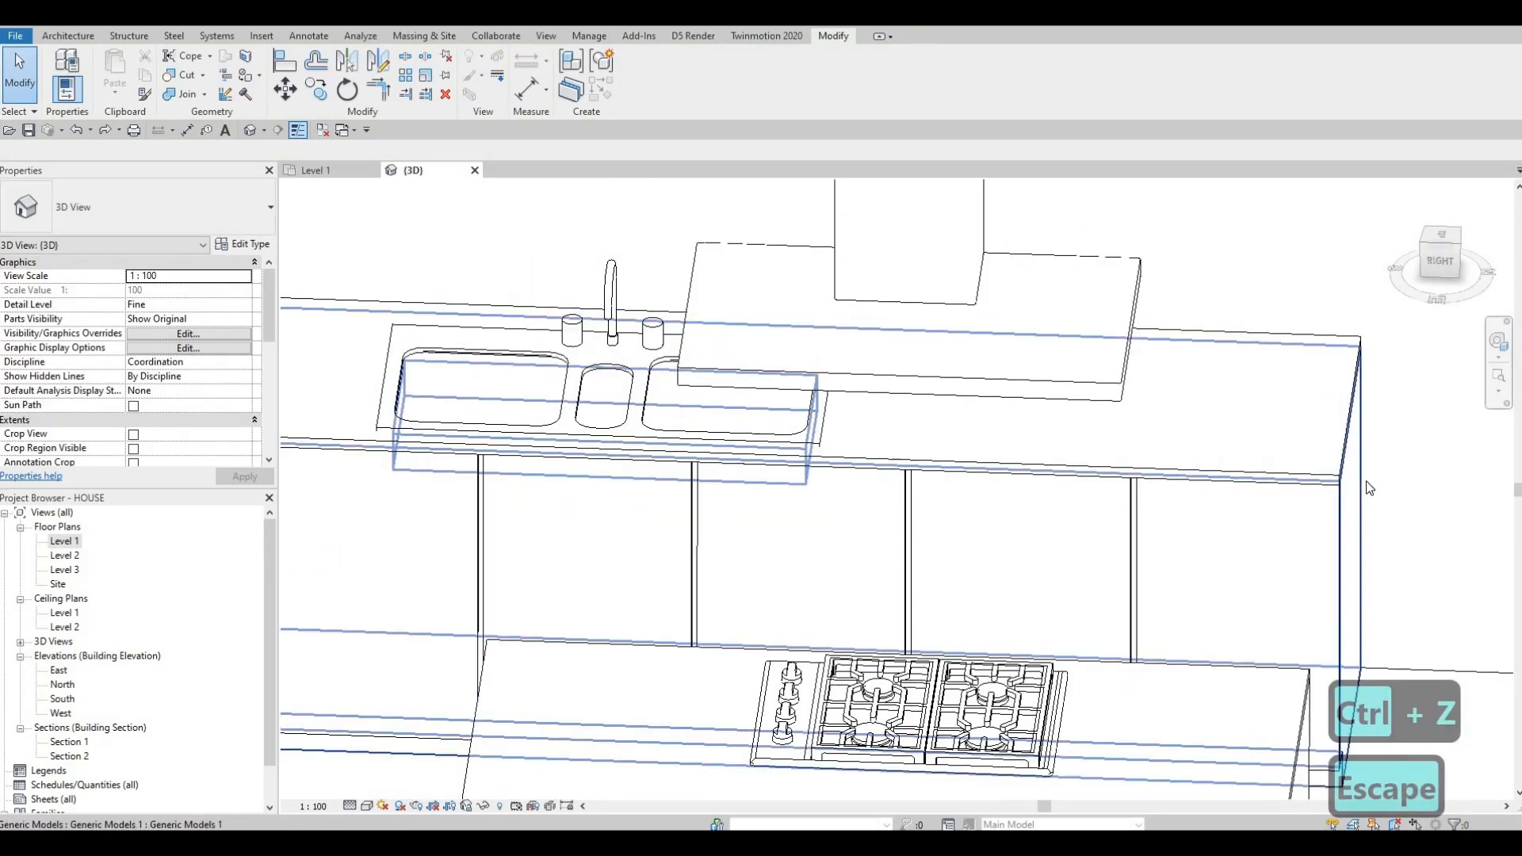
click(641, 89)
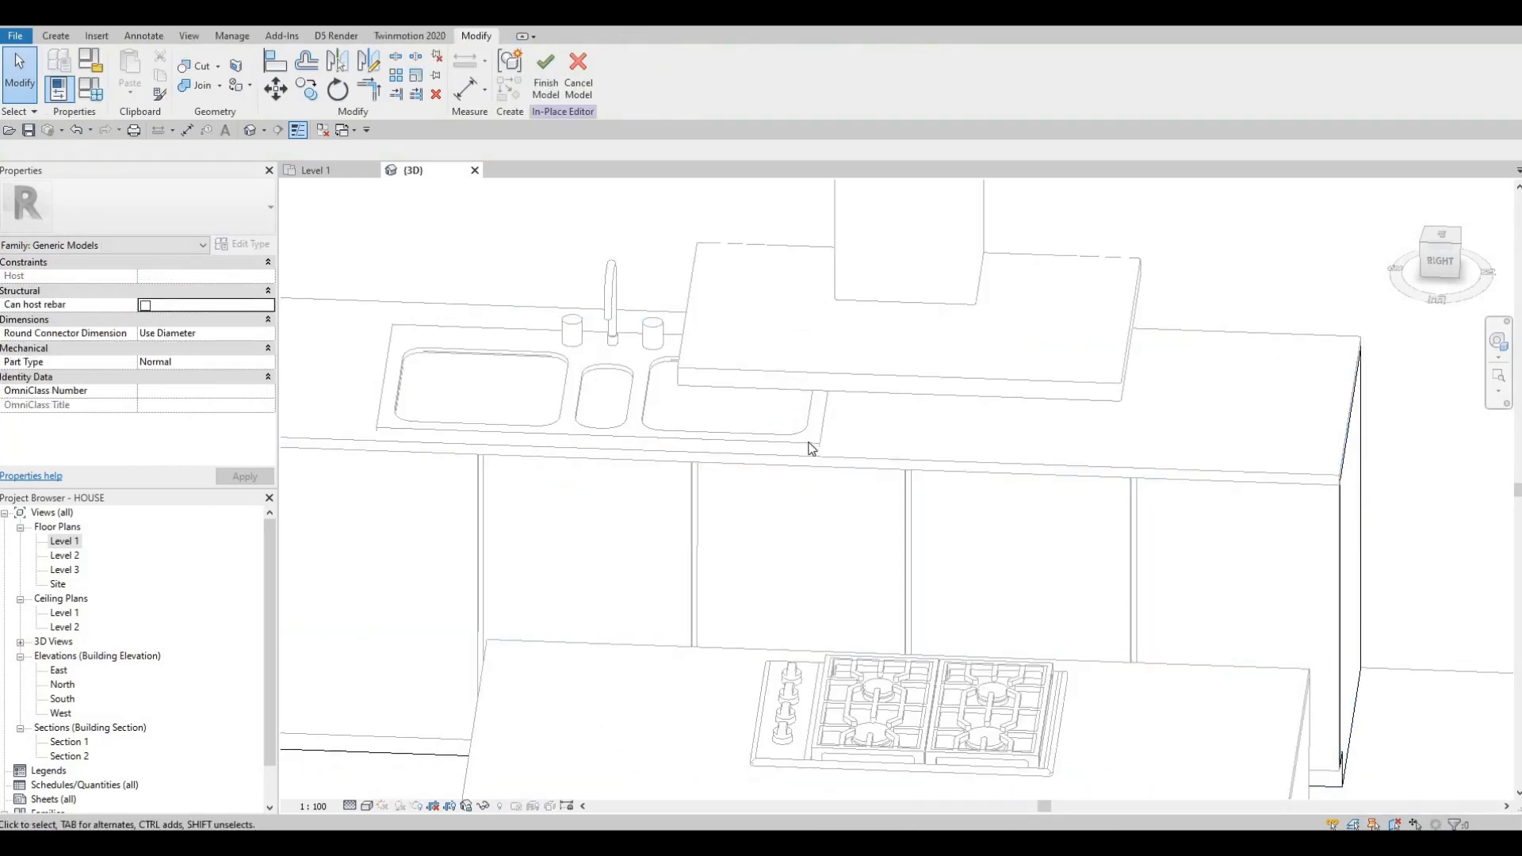
click(627, 456)
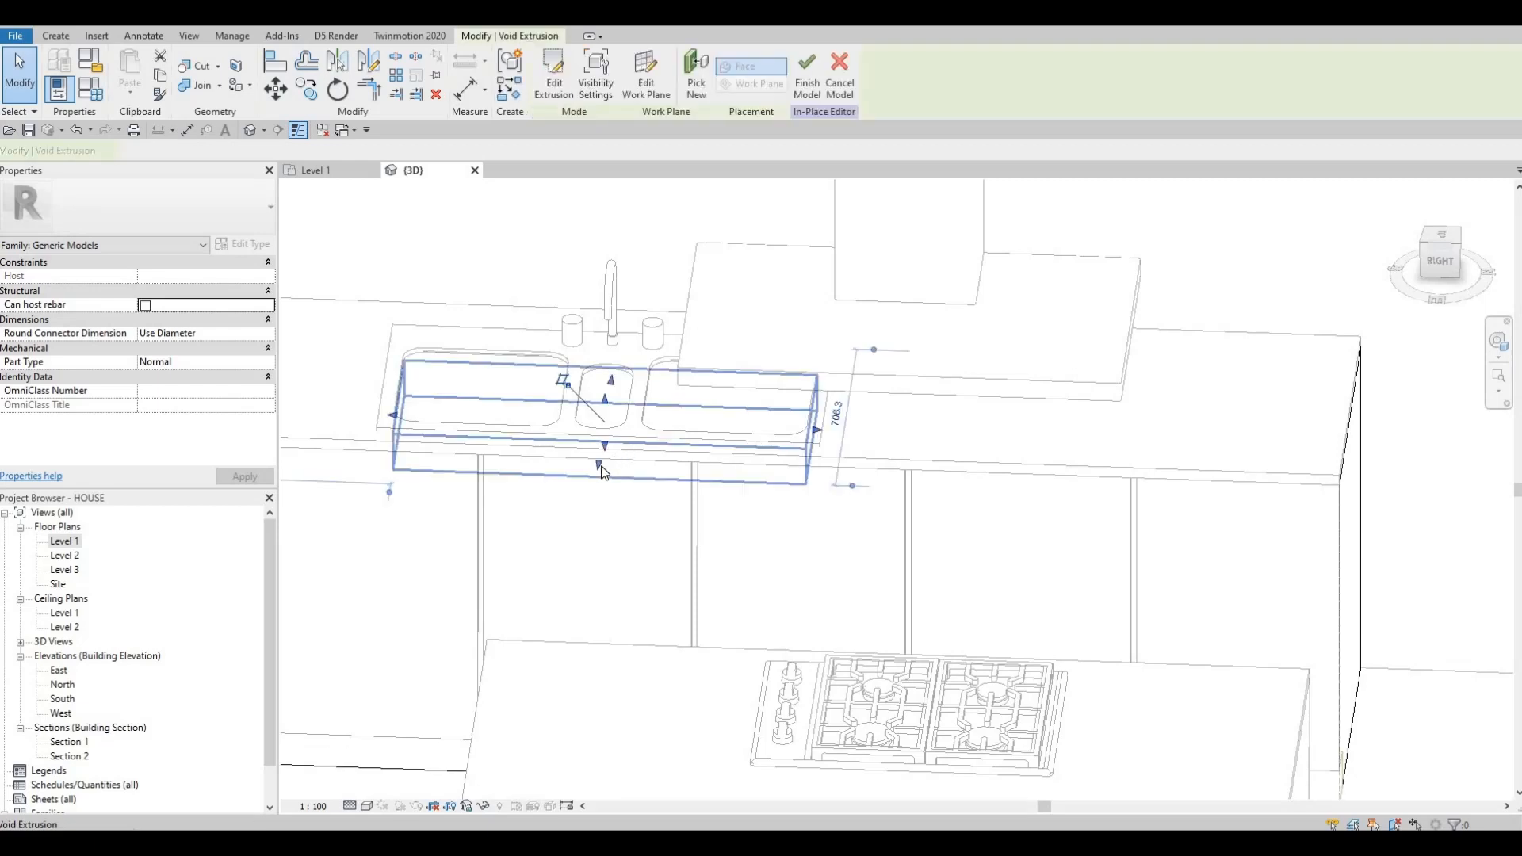
drag(597, 498, 598, 500)
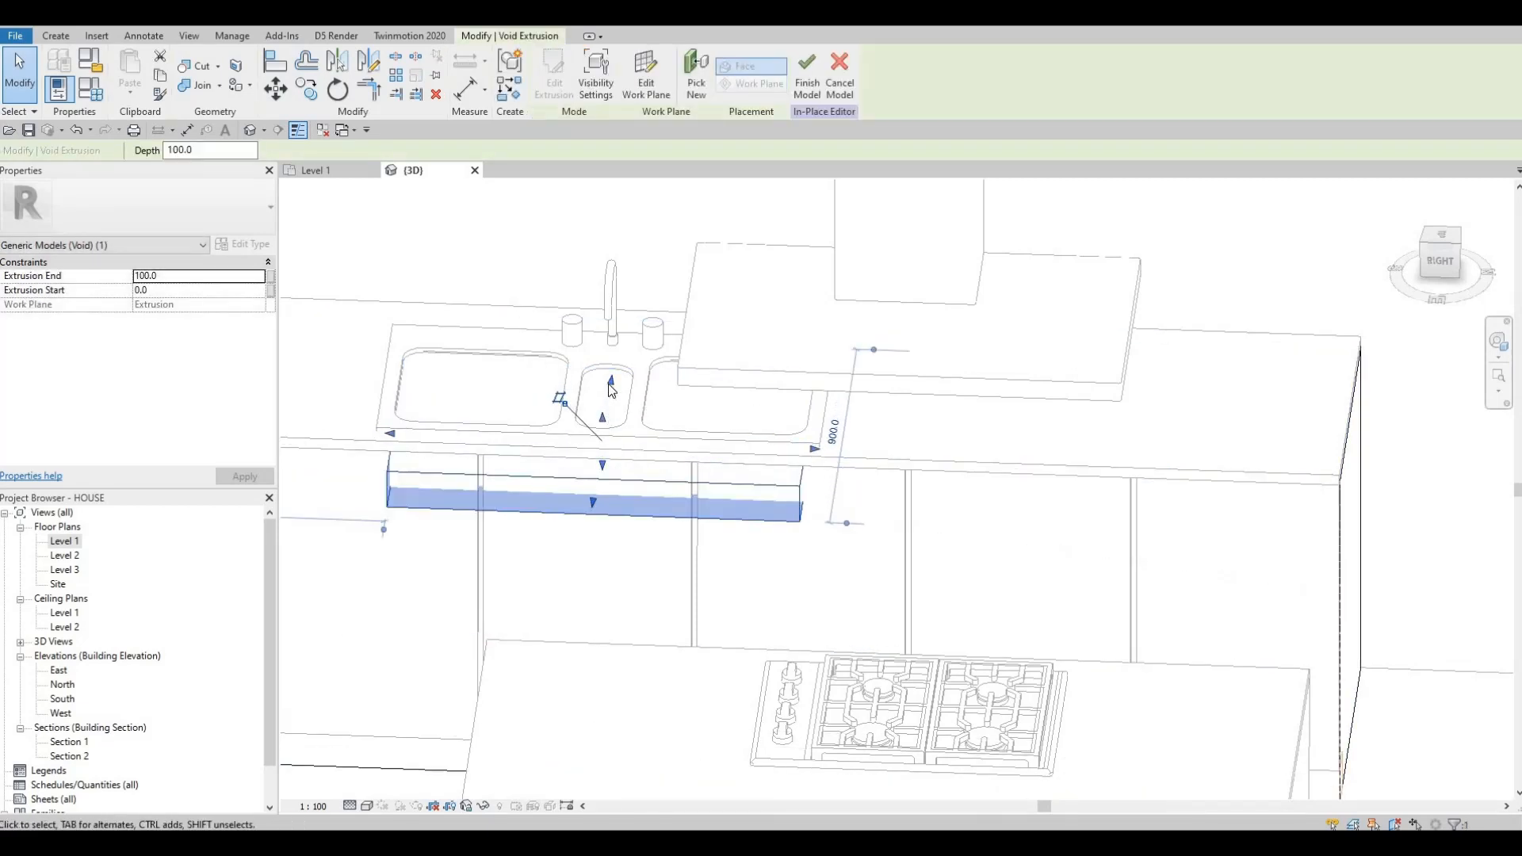
drag(612, 384, 612, 366)
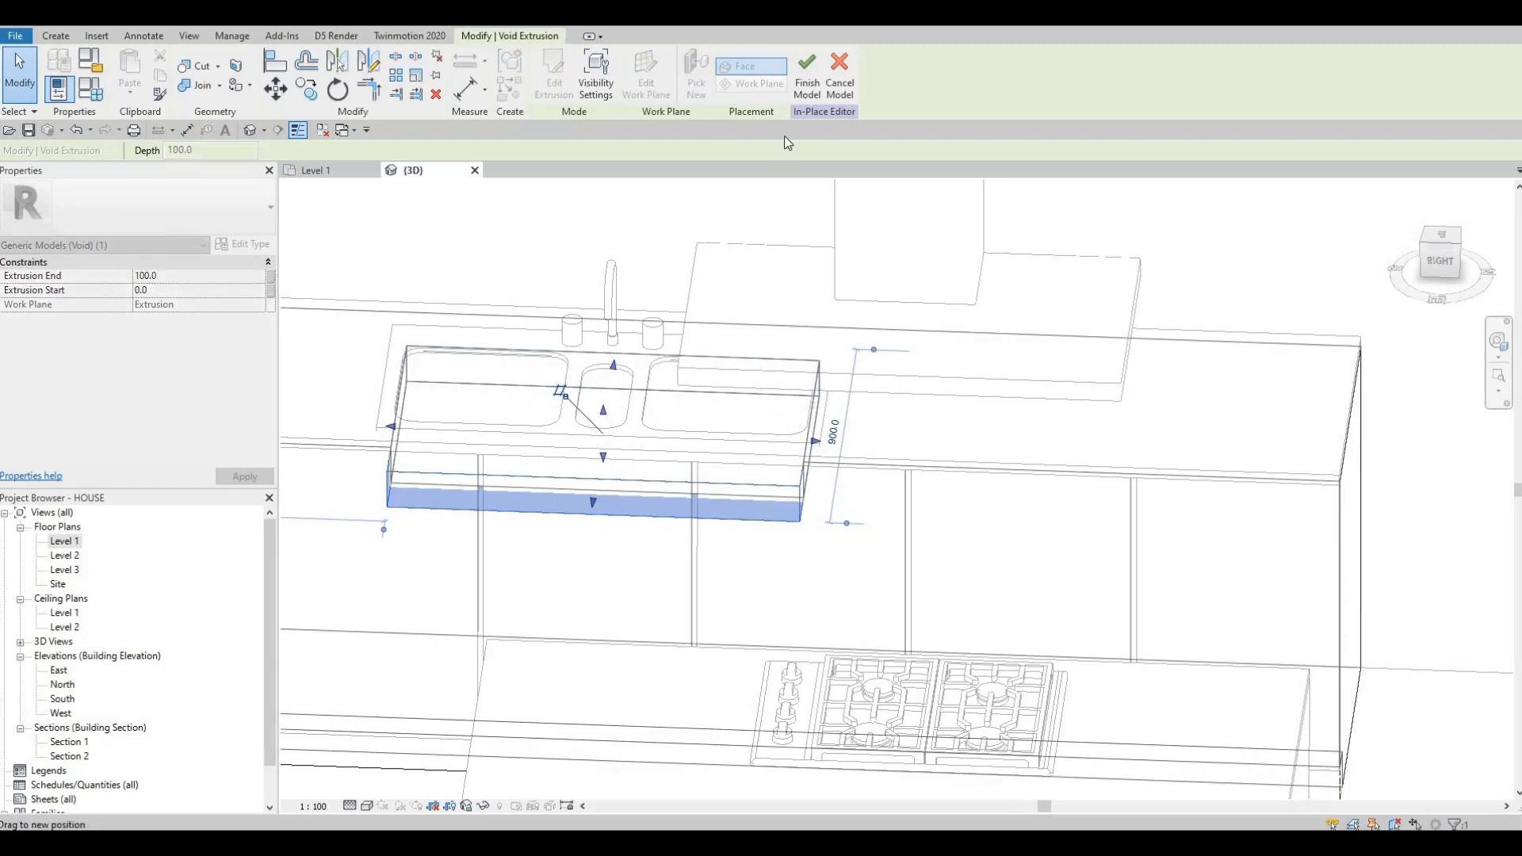
click(807, 83)
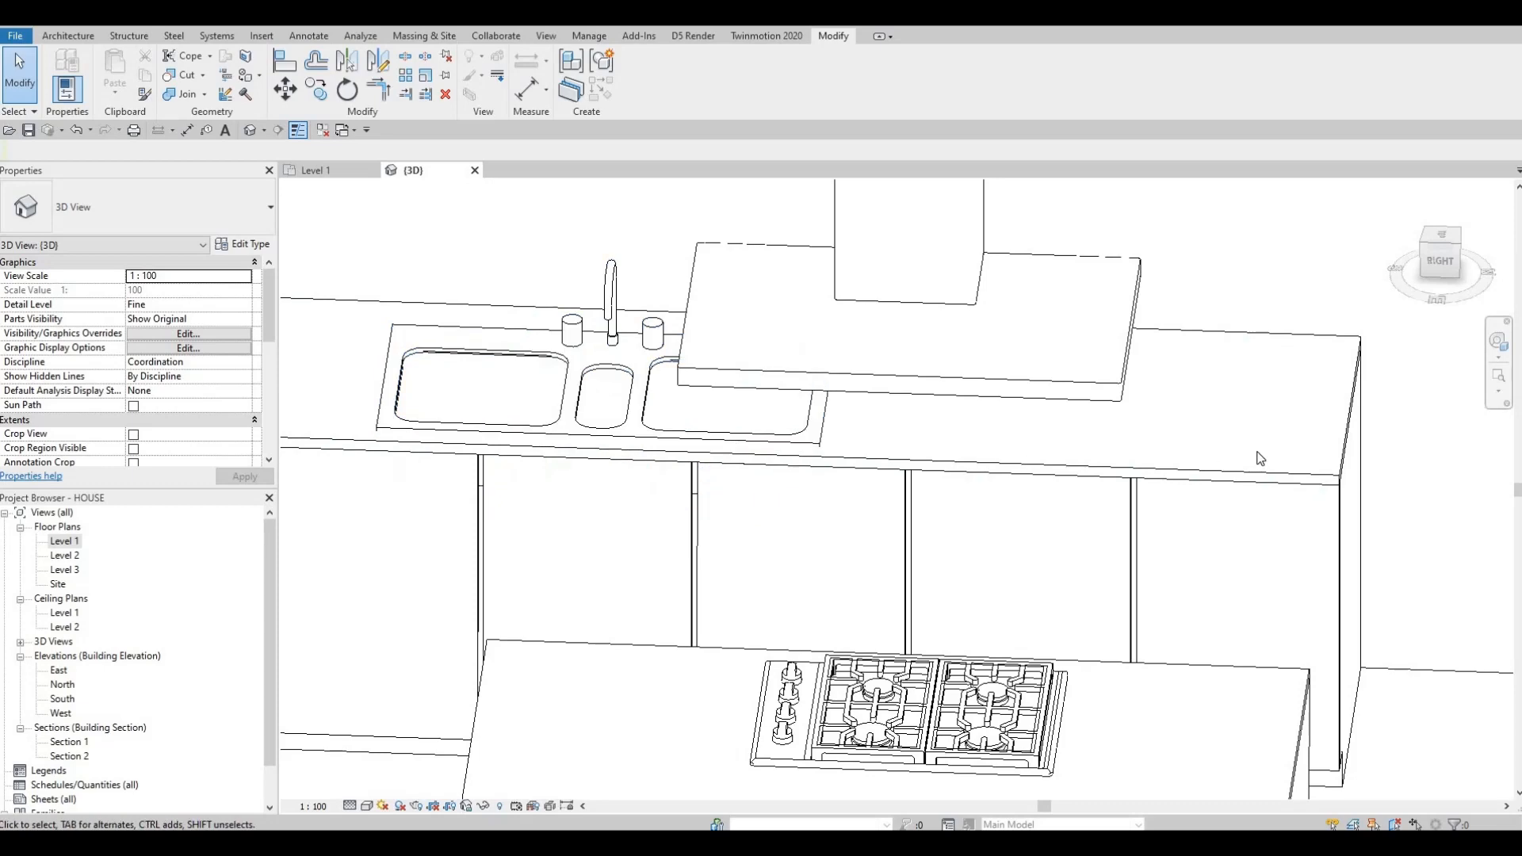
Reopen the countertop in place, stretch its sink void to extrusion end 128 mm and start -73.2 mm, and finish the model
double_click(787, 462)
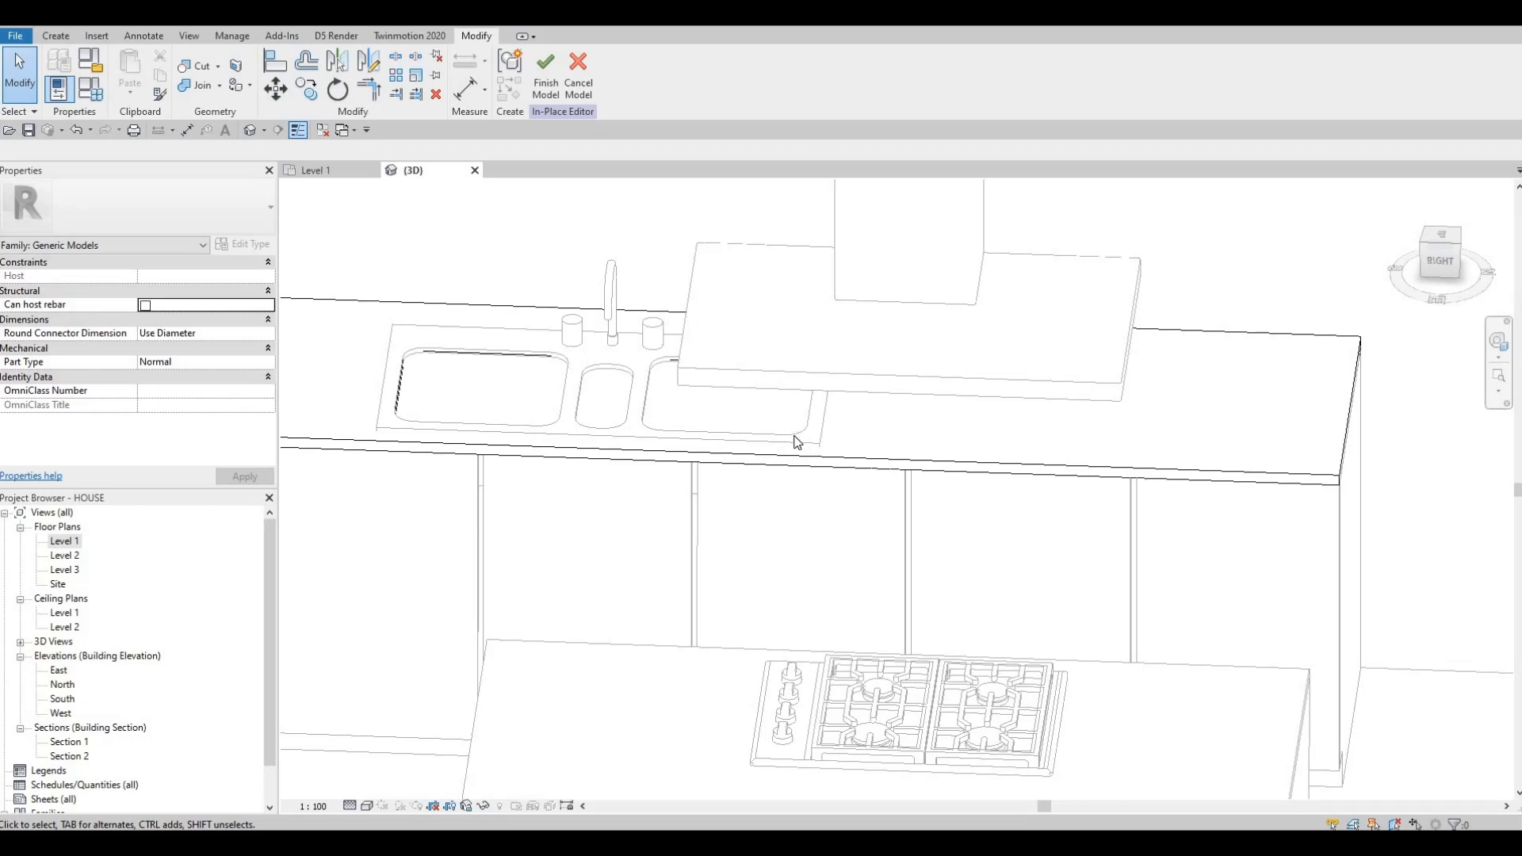
click(605, 390)
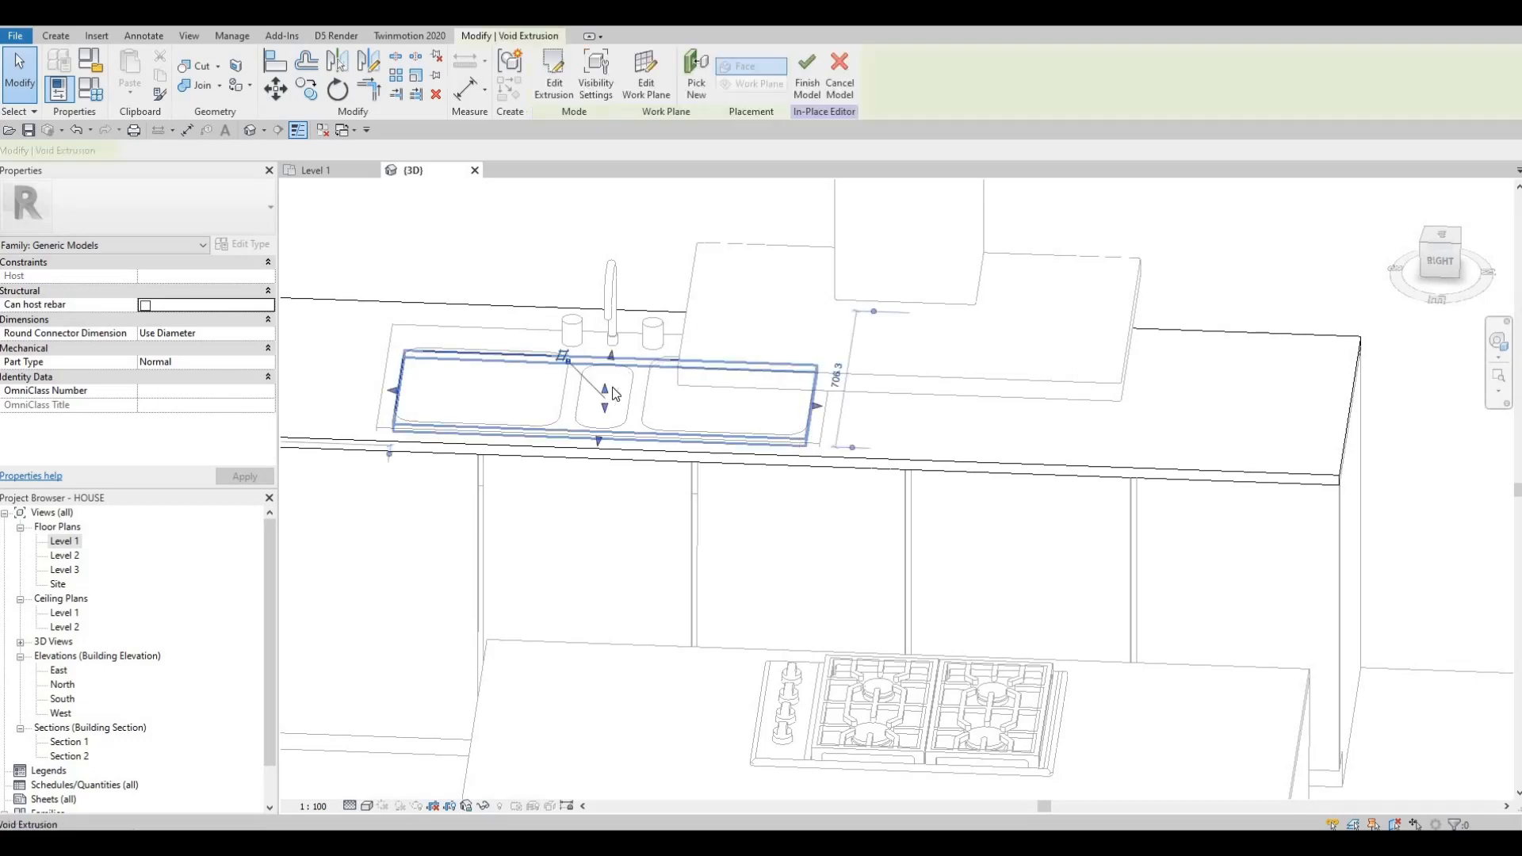
drag(606, 373, 609, 450)
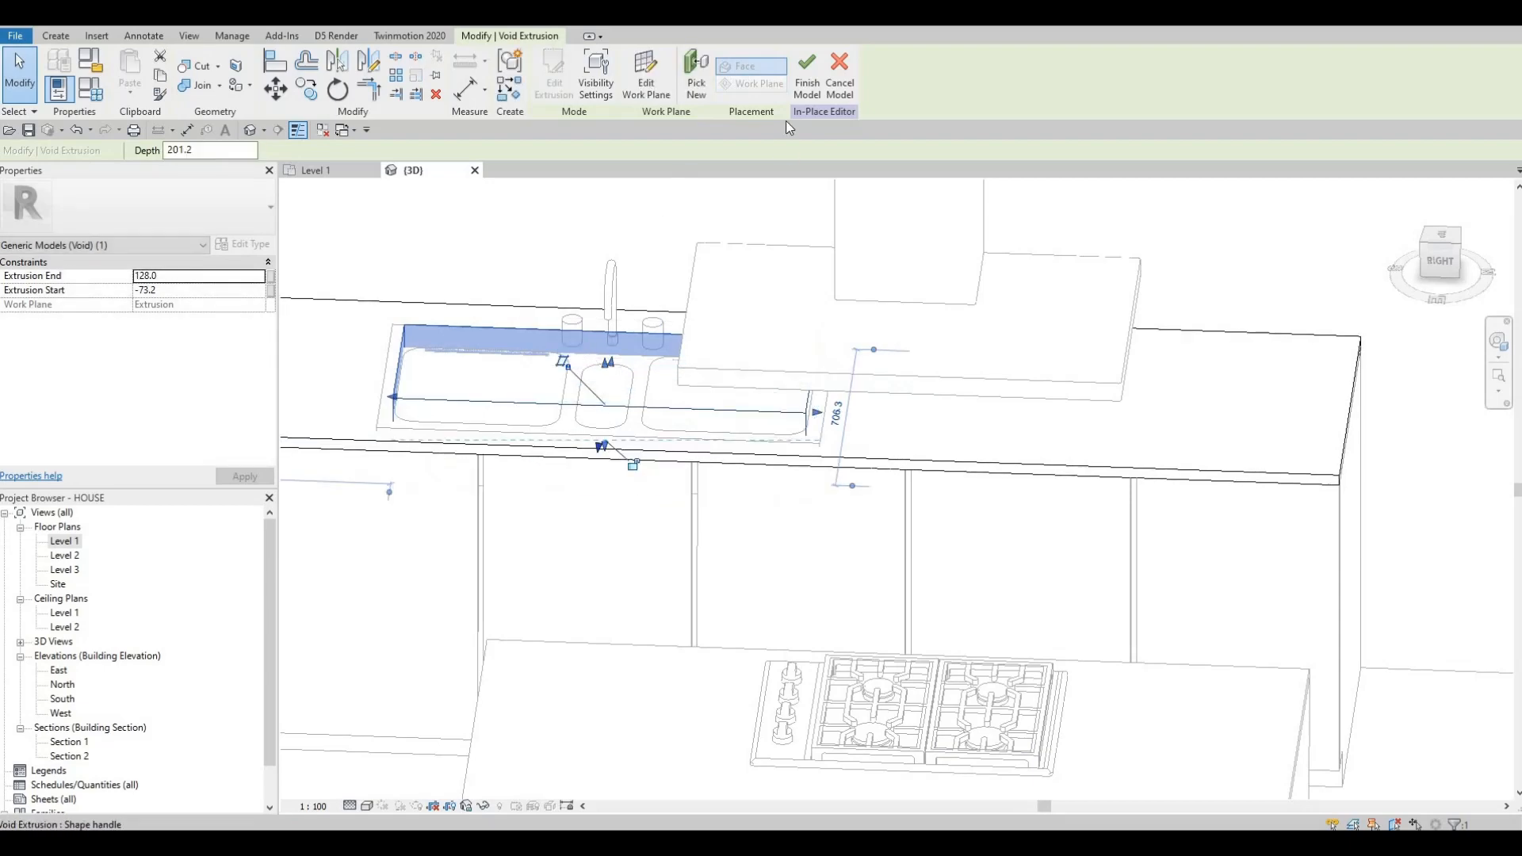
click(808, 85)
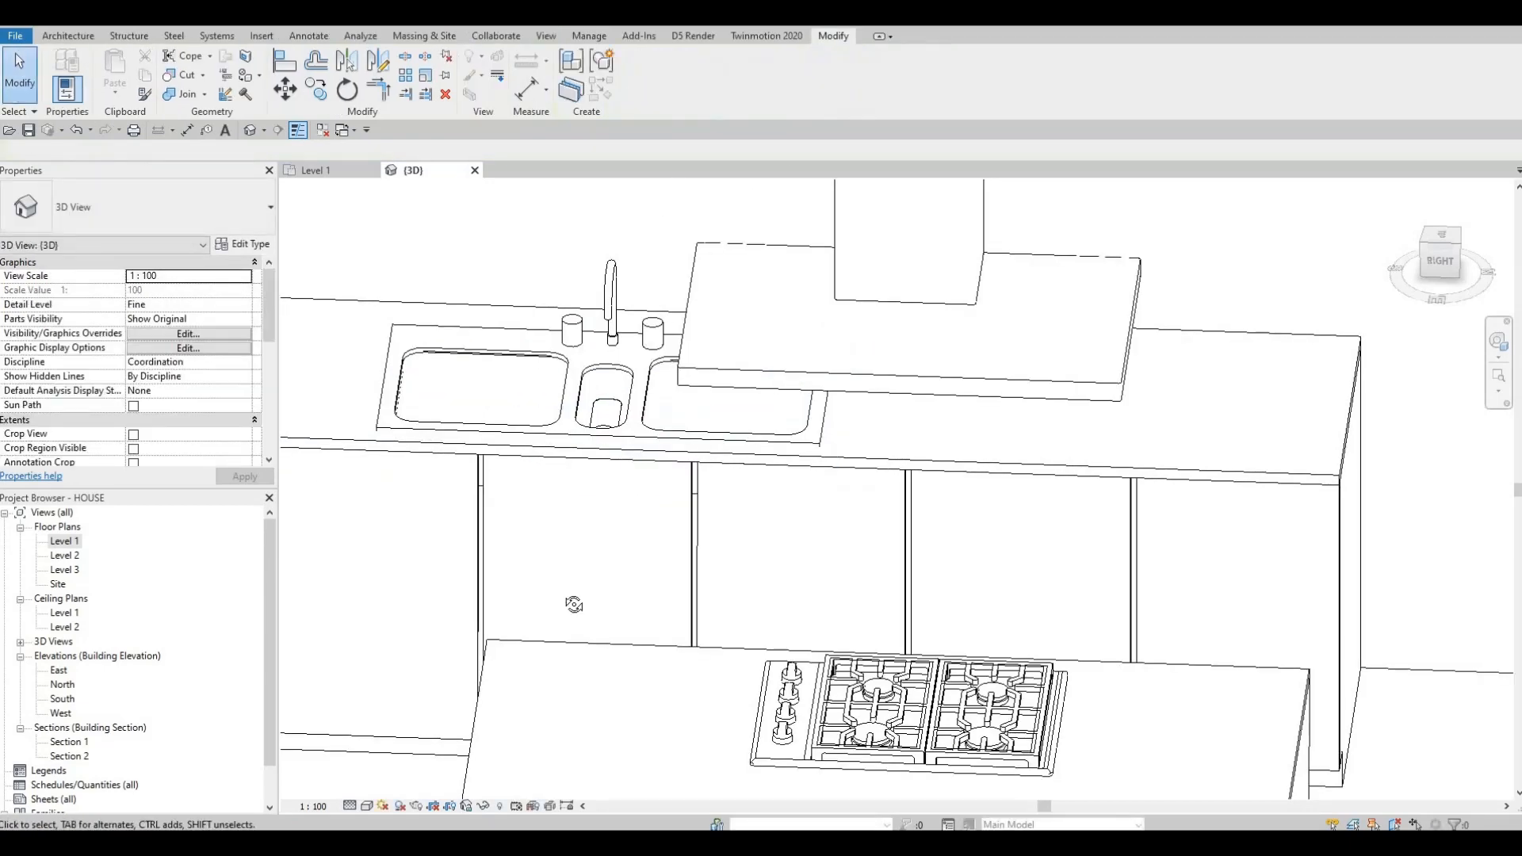
Inspect the sink bowls and the openings beneath them from several angles, and select the triple sink
shift+middle_drag(519, 438, 471, 381)
scroll(564, 409, up, 2)
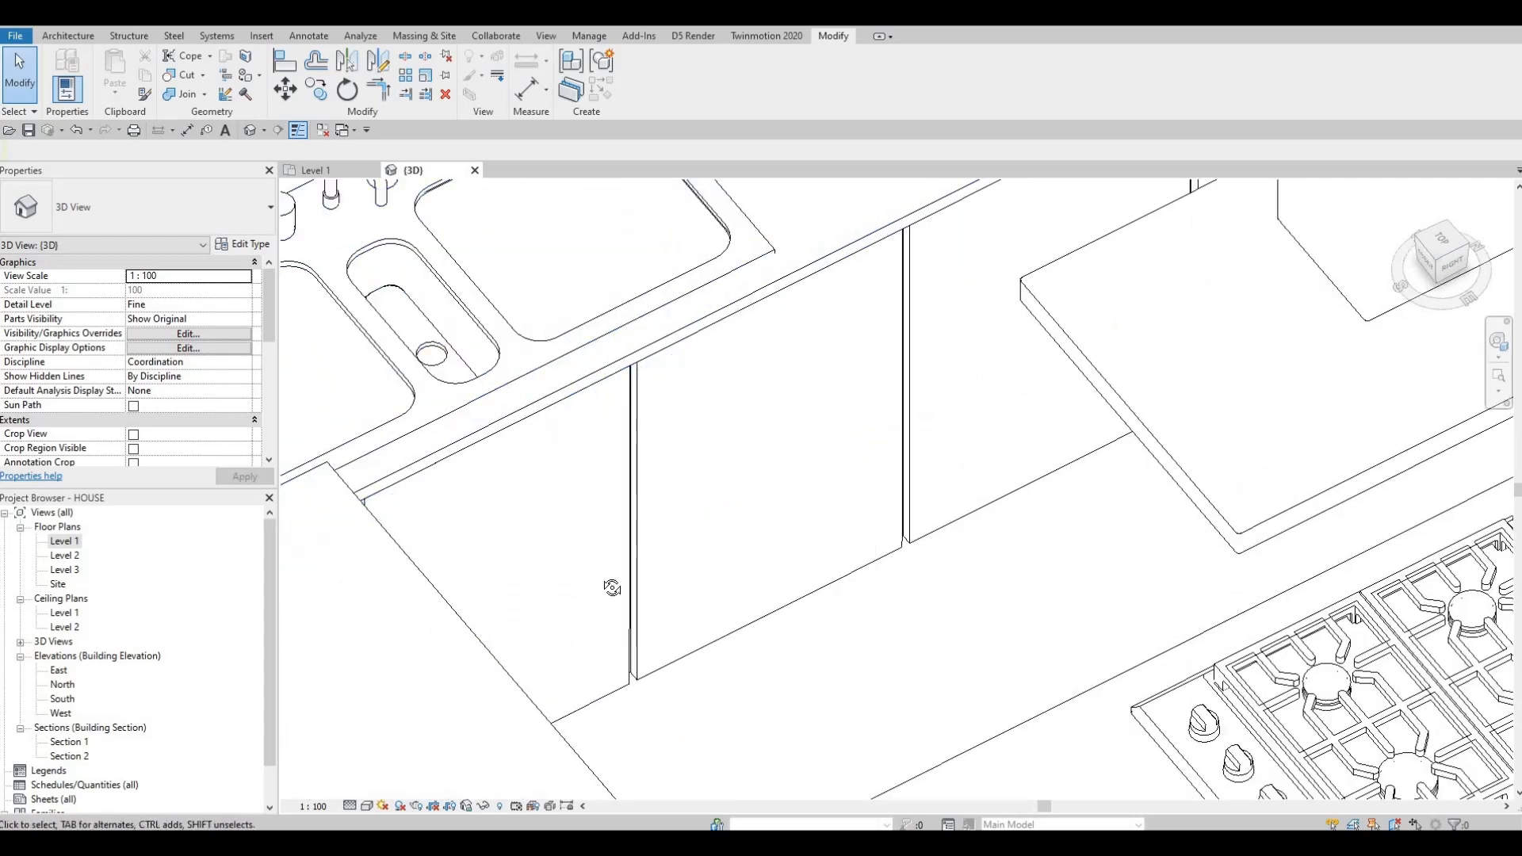
shift+middle_drag(611, 584, 681, 606)
middle_drag(475, 388, 1094, 676)
shift+middle_drag(761, 492, 852, 601)
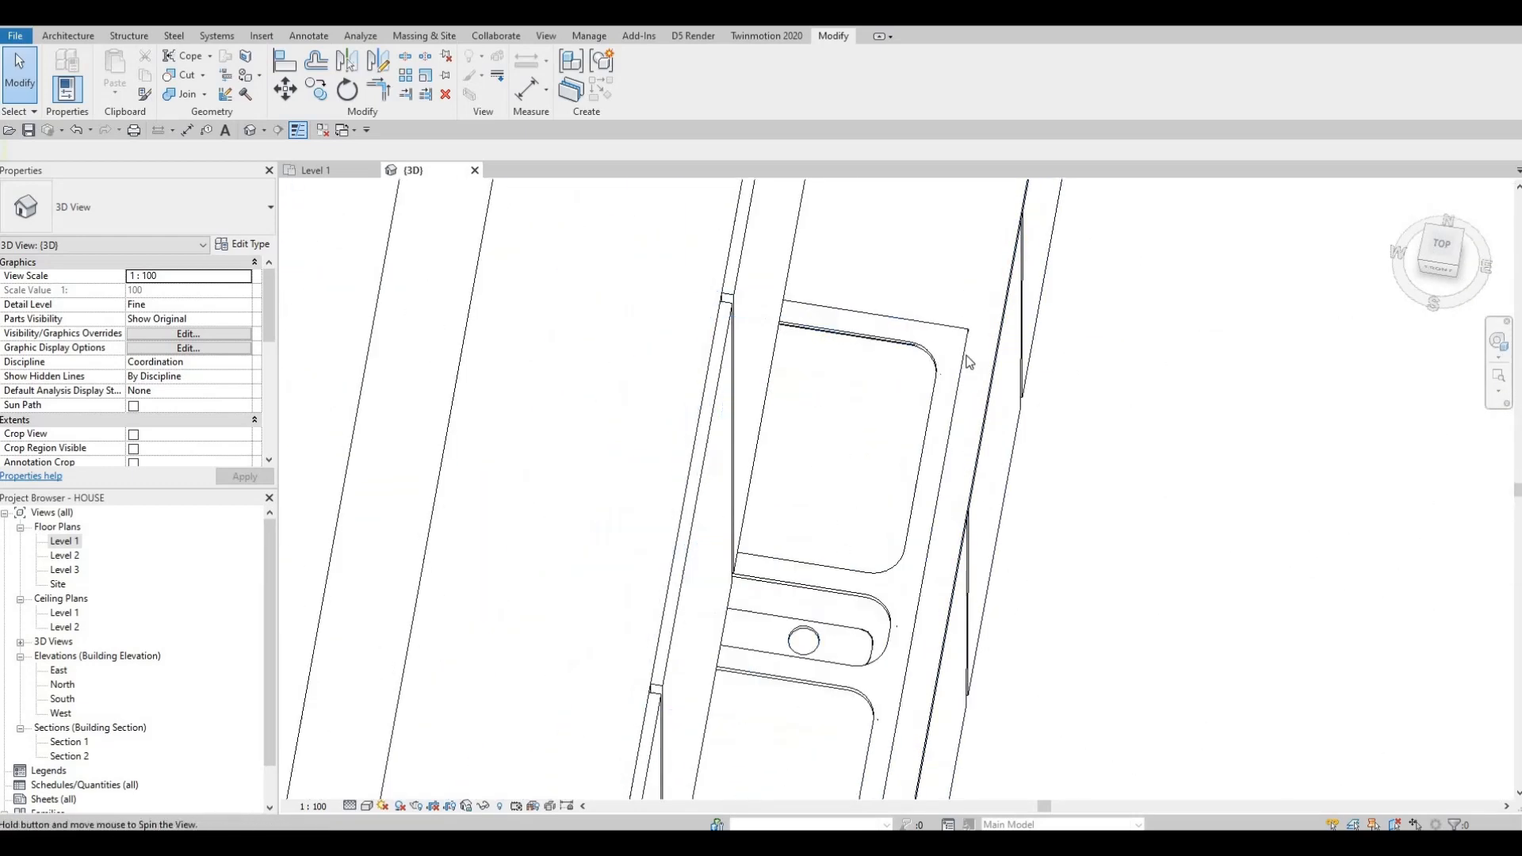
shift+middle_drag(1018, 323, 974, 333)
click(962, 395)
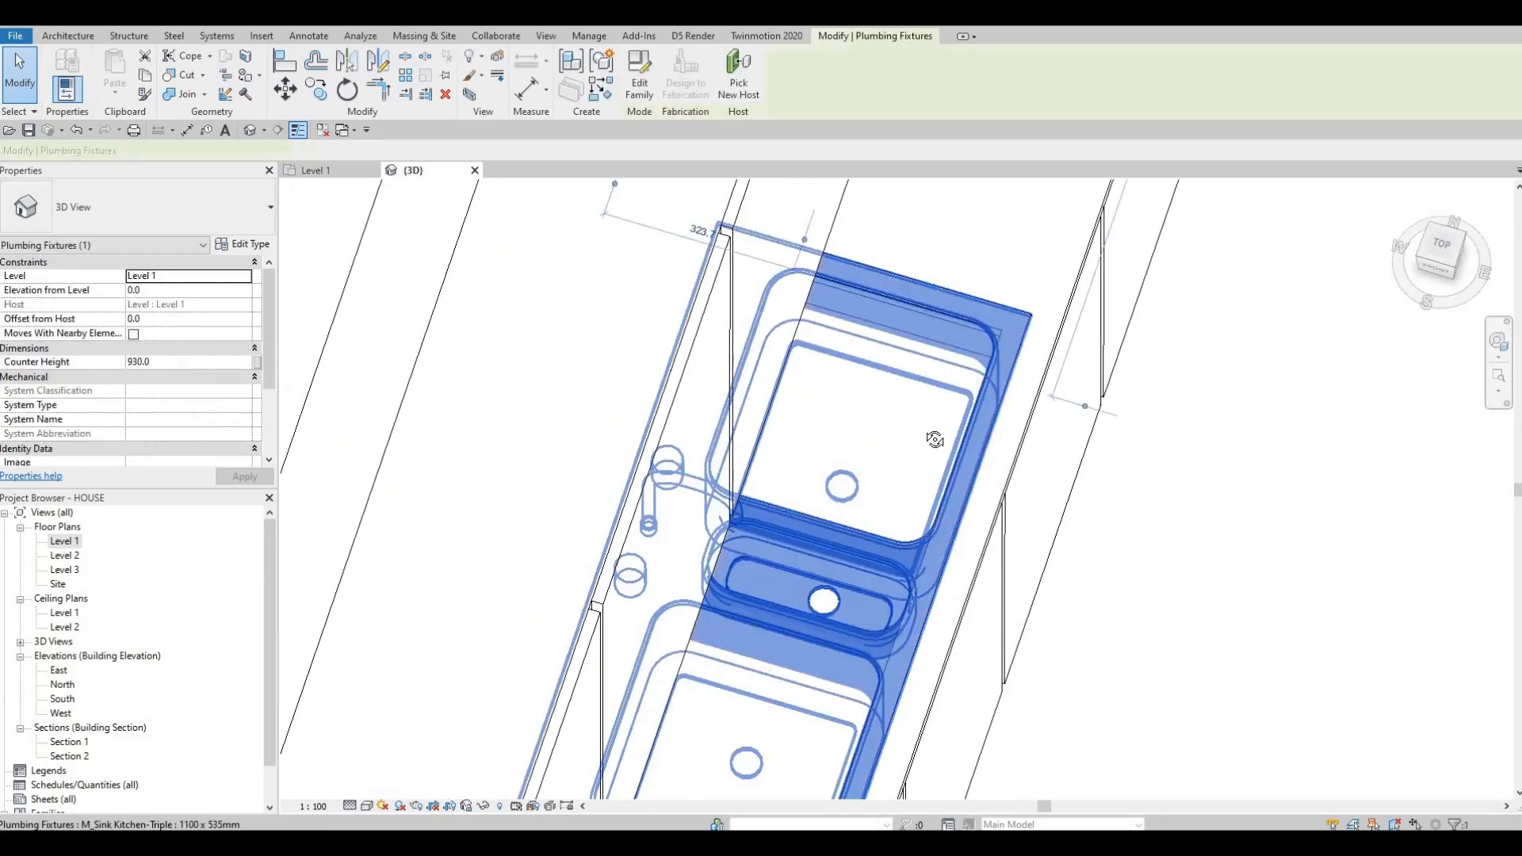
Deselect the triple sink and open the base cabinet carcass beneath the countertop for in-place editing
shift+middle_drag(934, 442, 854, 516)
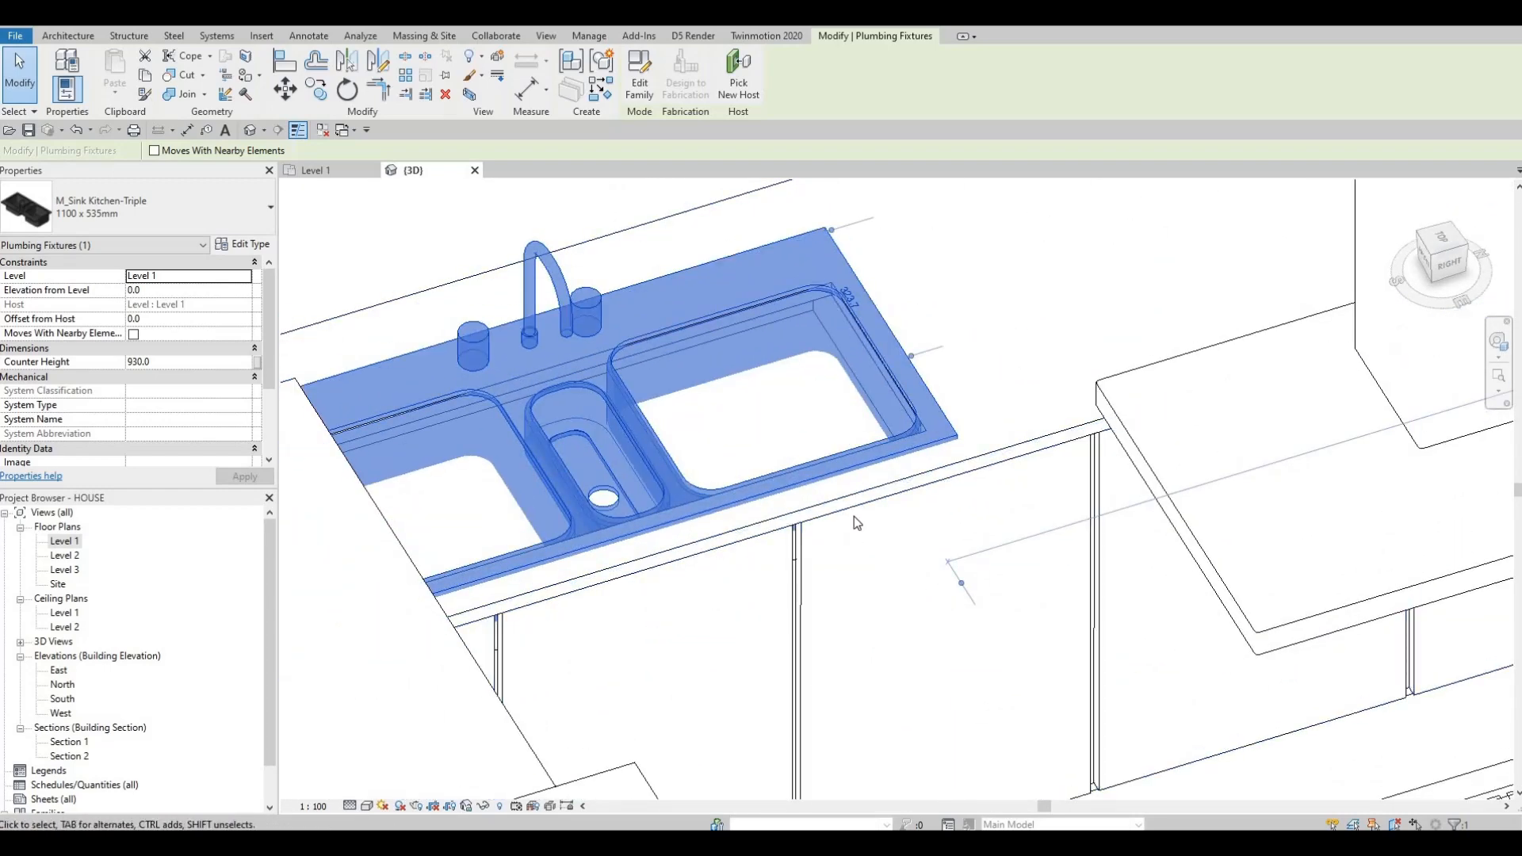
key(Escape)
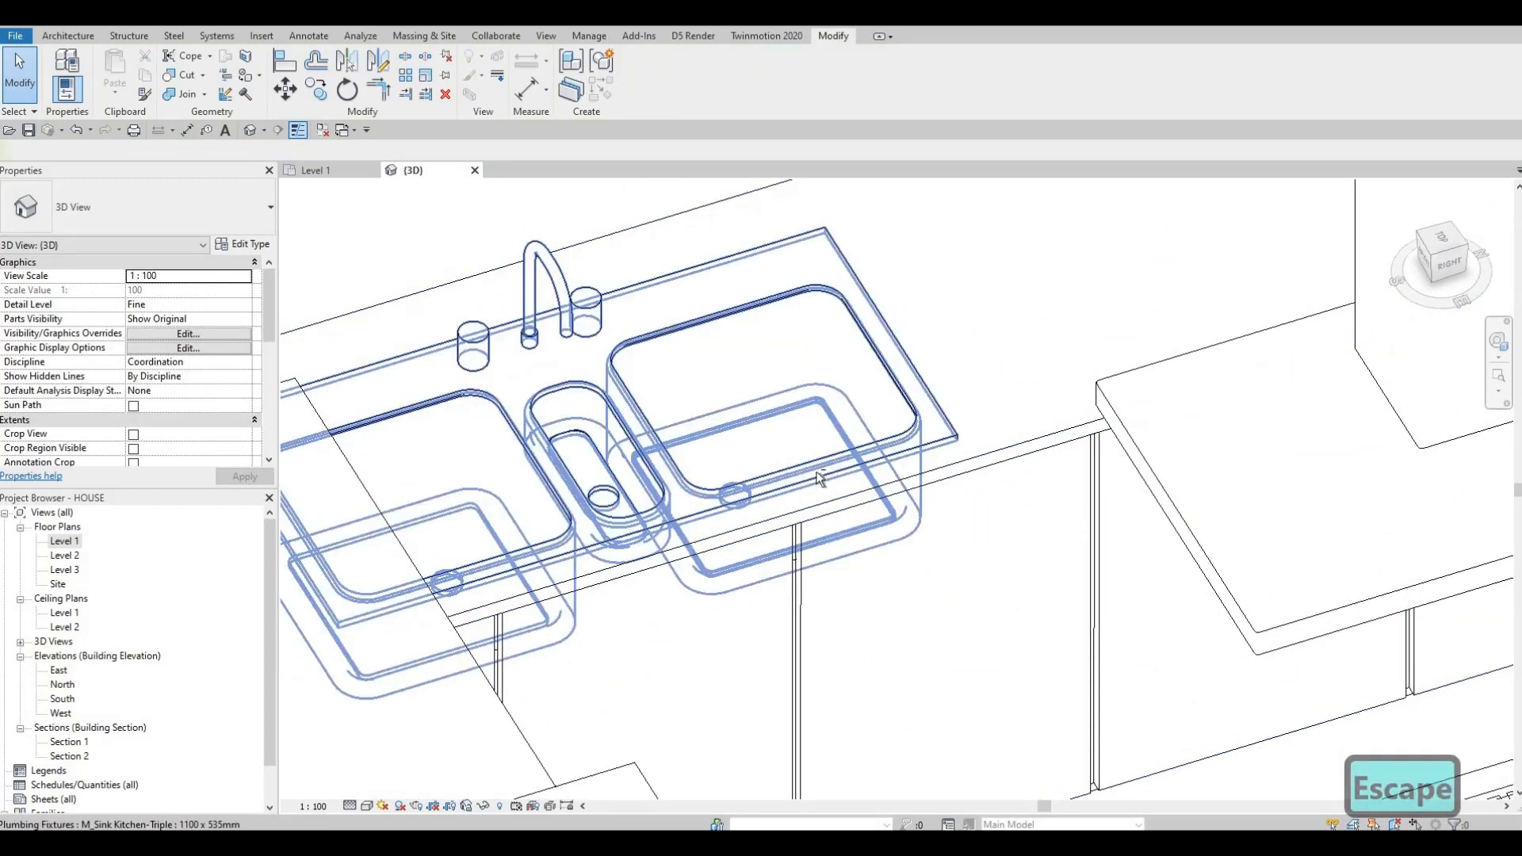
shift+middle_drag(702, 539, 622, 249)
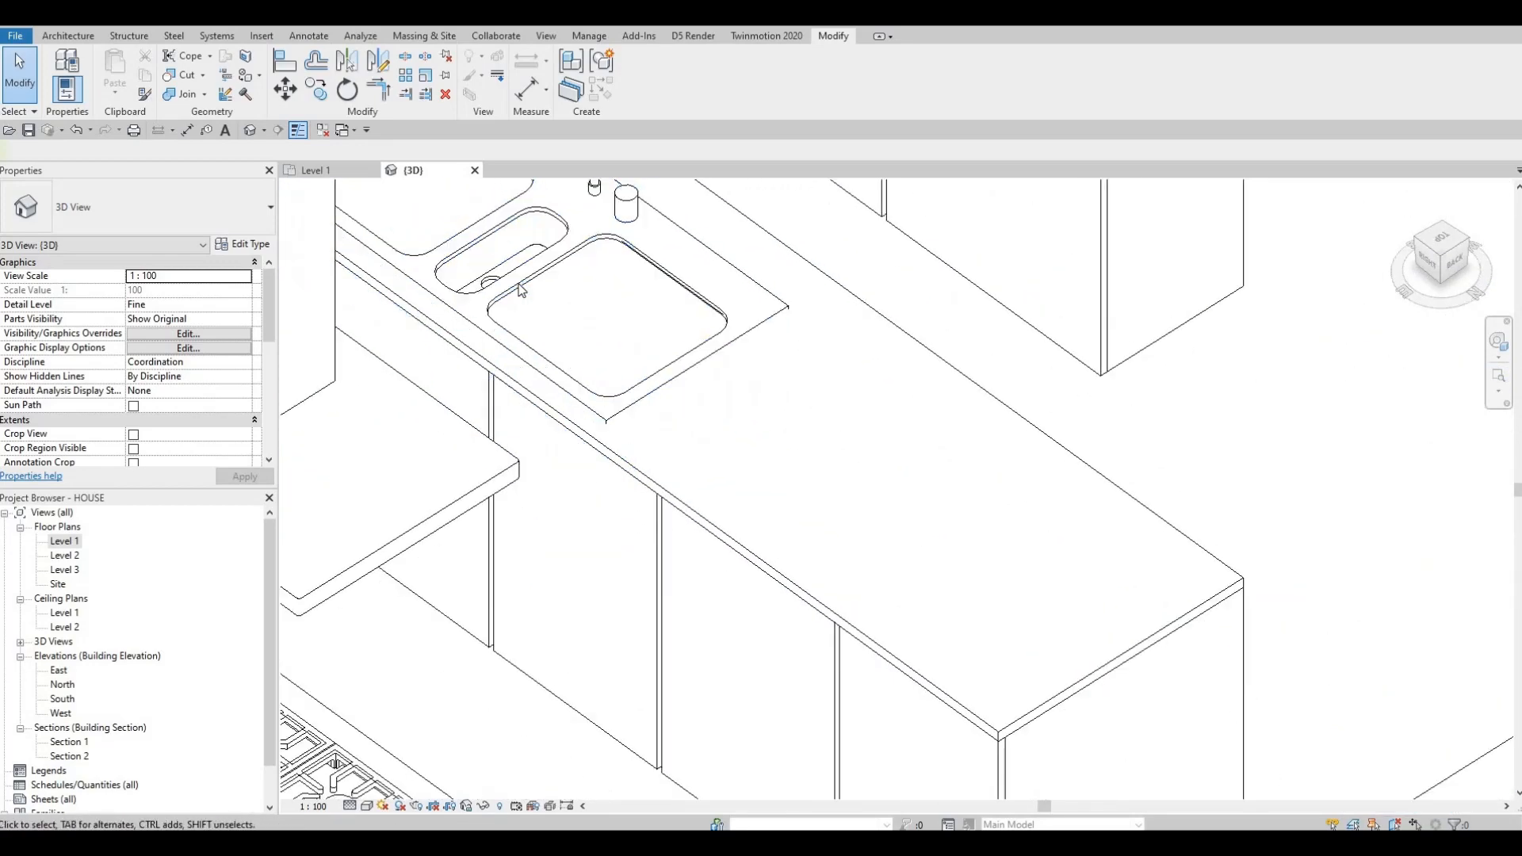
middle_drag(1239, 678, 1101, 547)
scroll(1100, 547, down, 1)
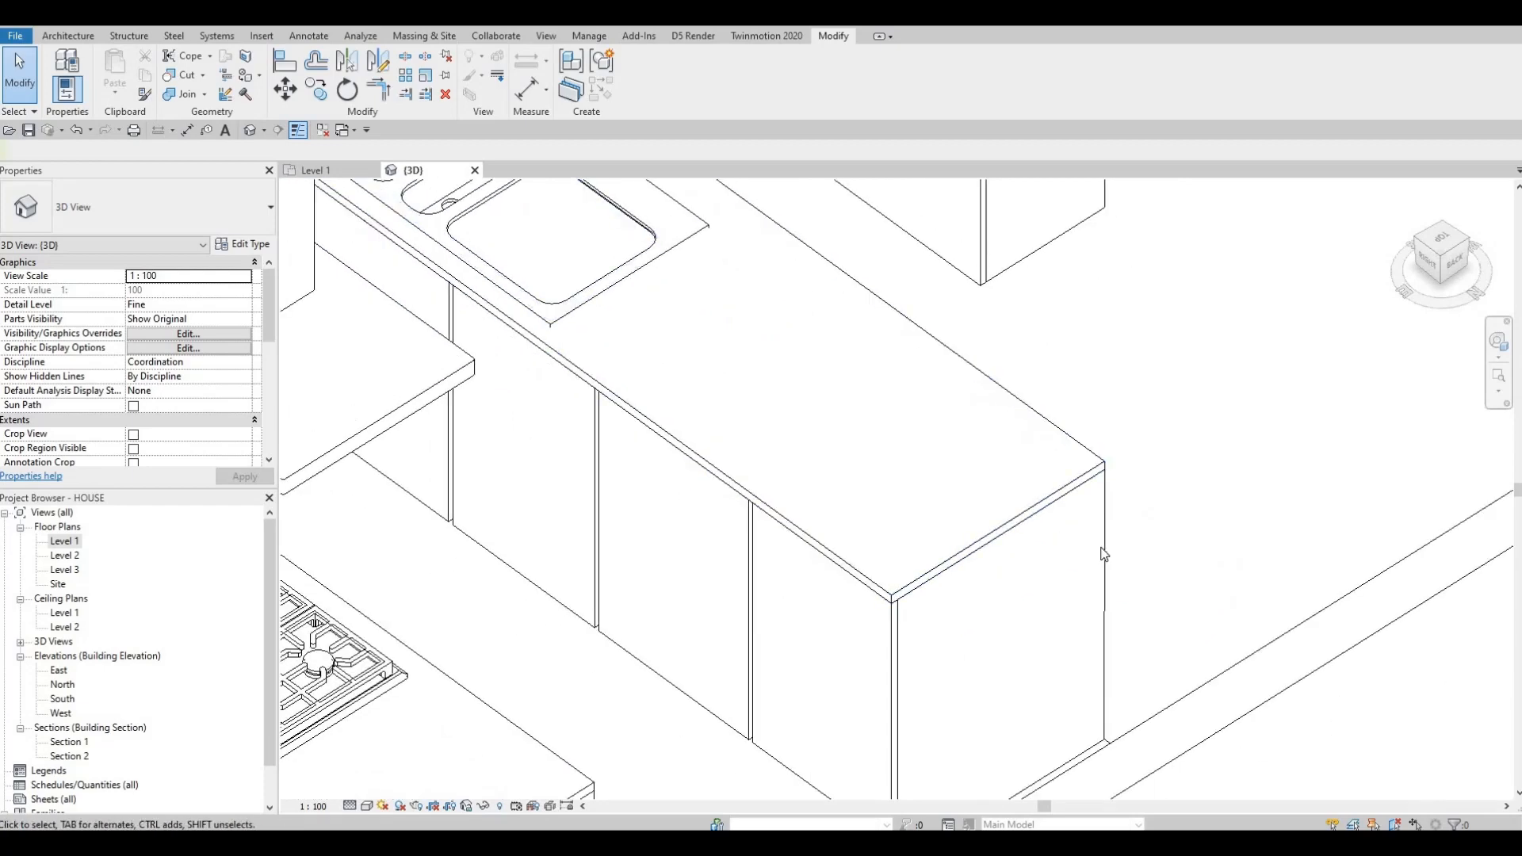
click(1102, 555)
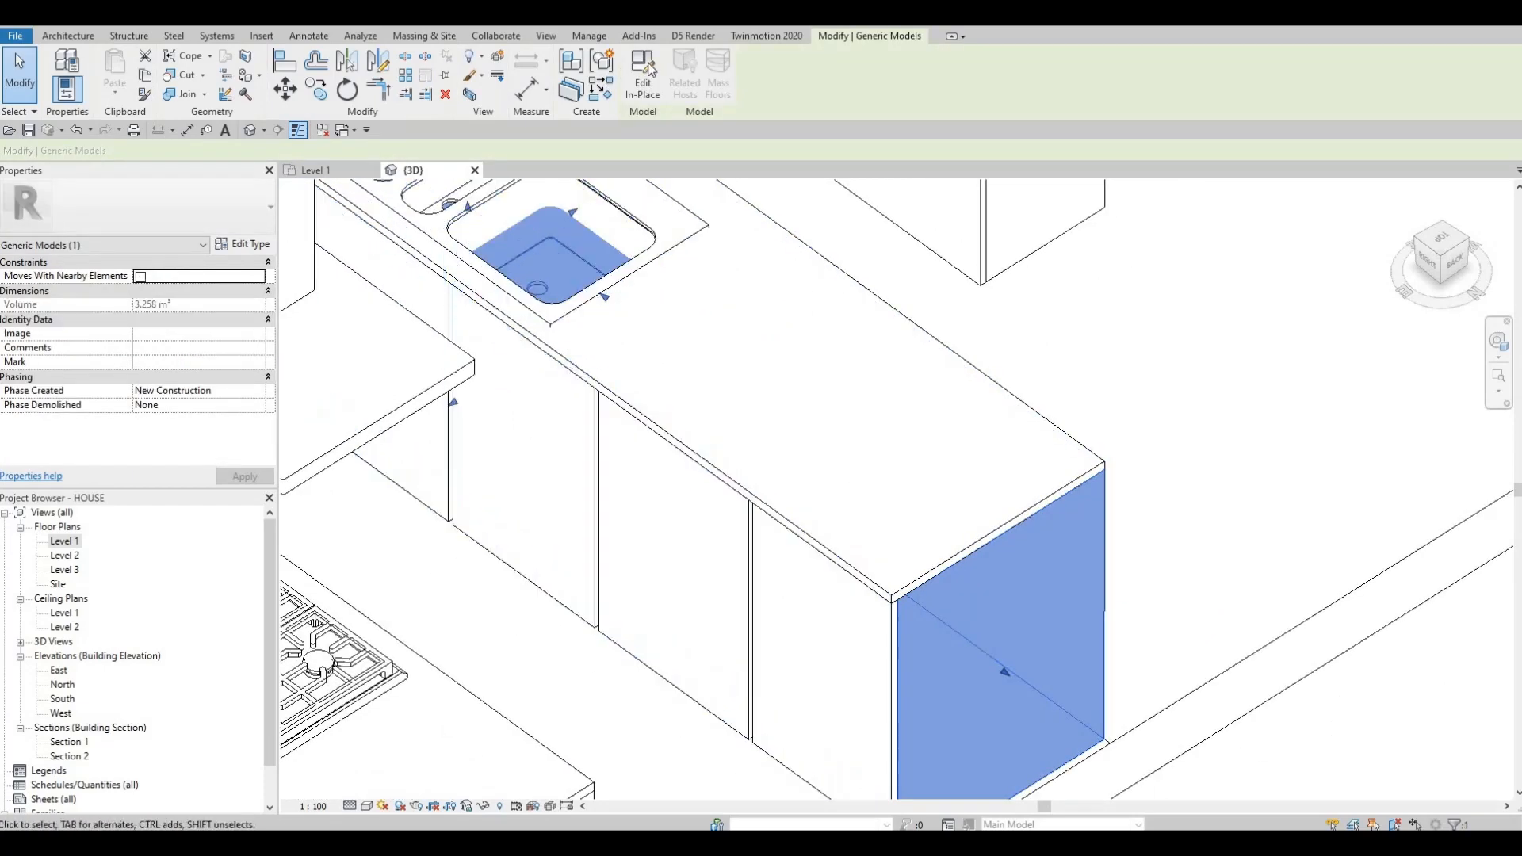
double_click(600, 267)
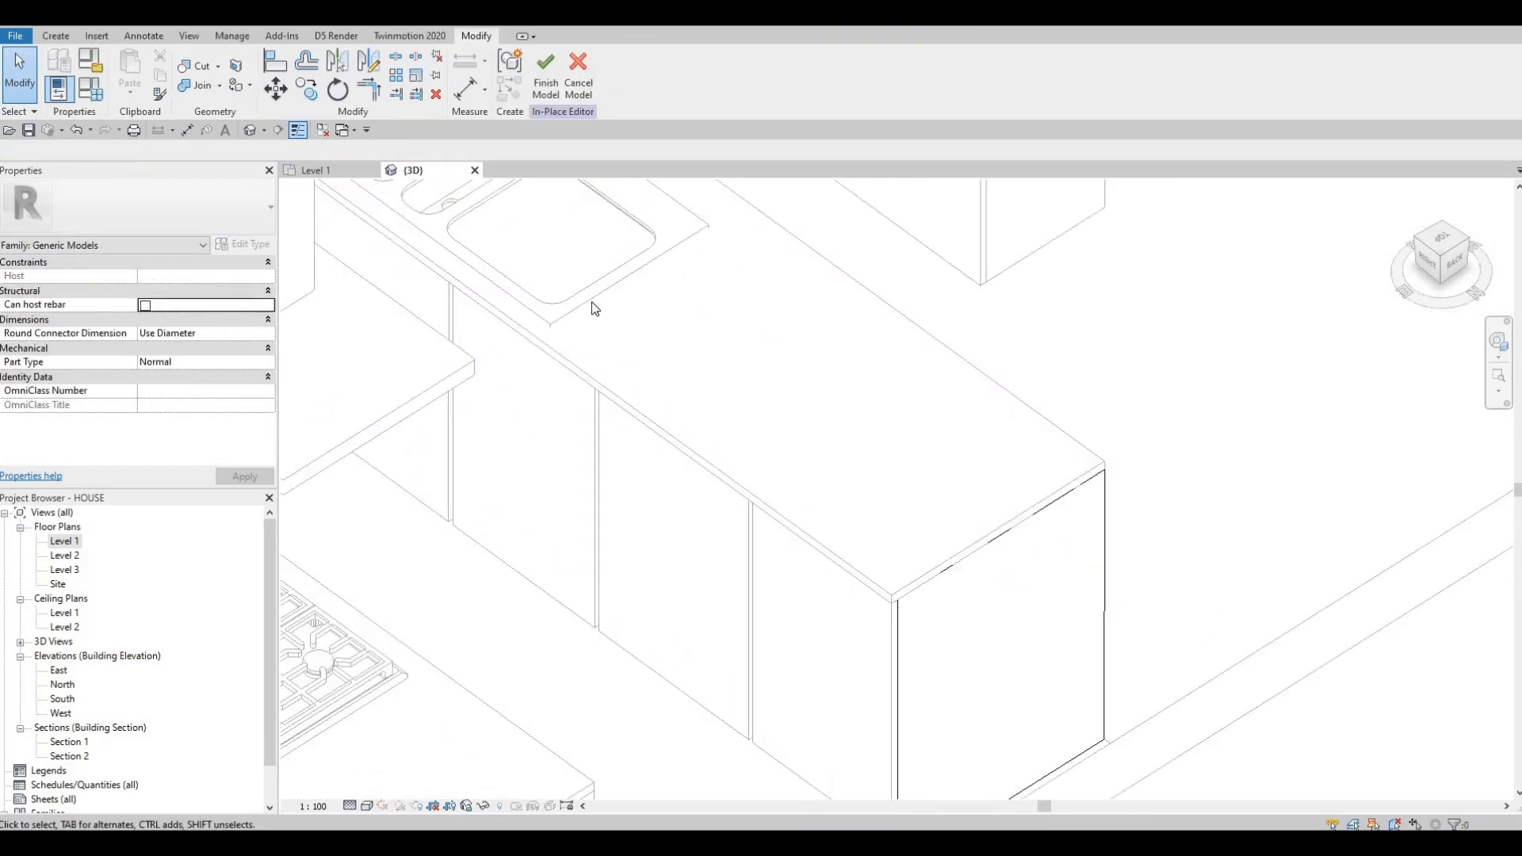
Look for the carcass's sink void around the sink in the 3D view from several angles
middle_drag(591, 296, 688, 511)
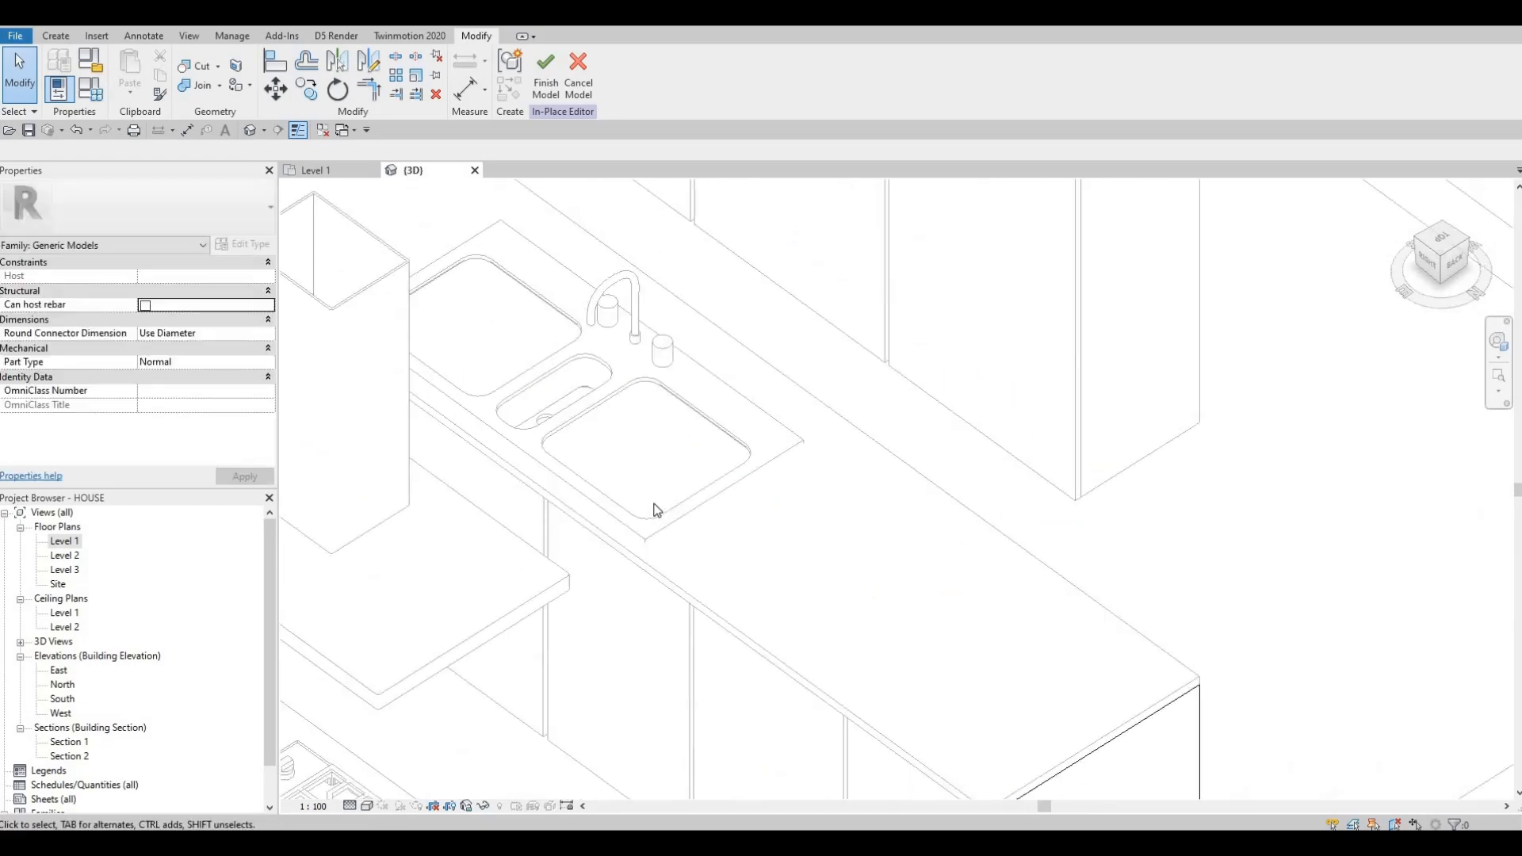
key(Tab)
key(Tab)
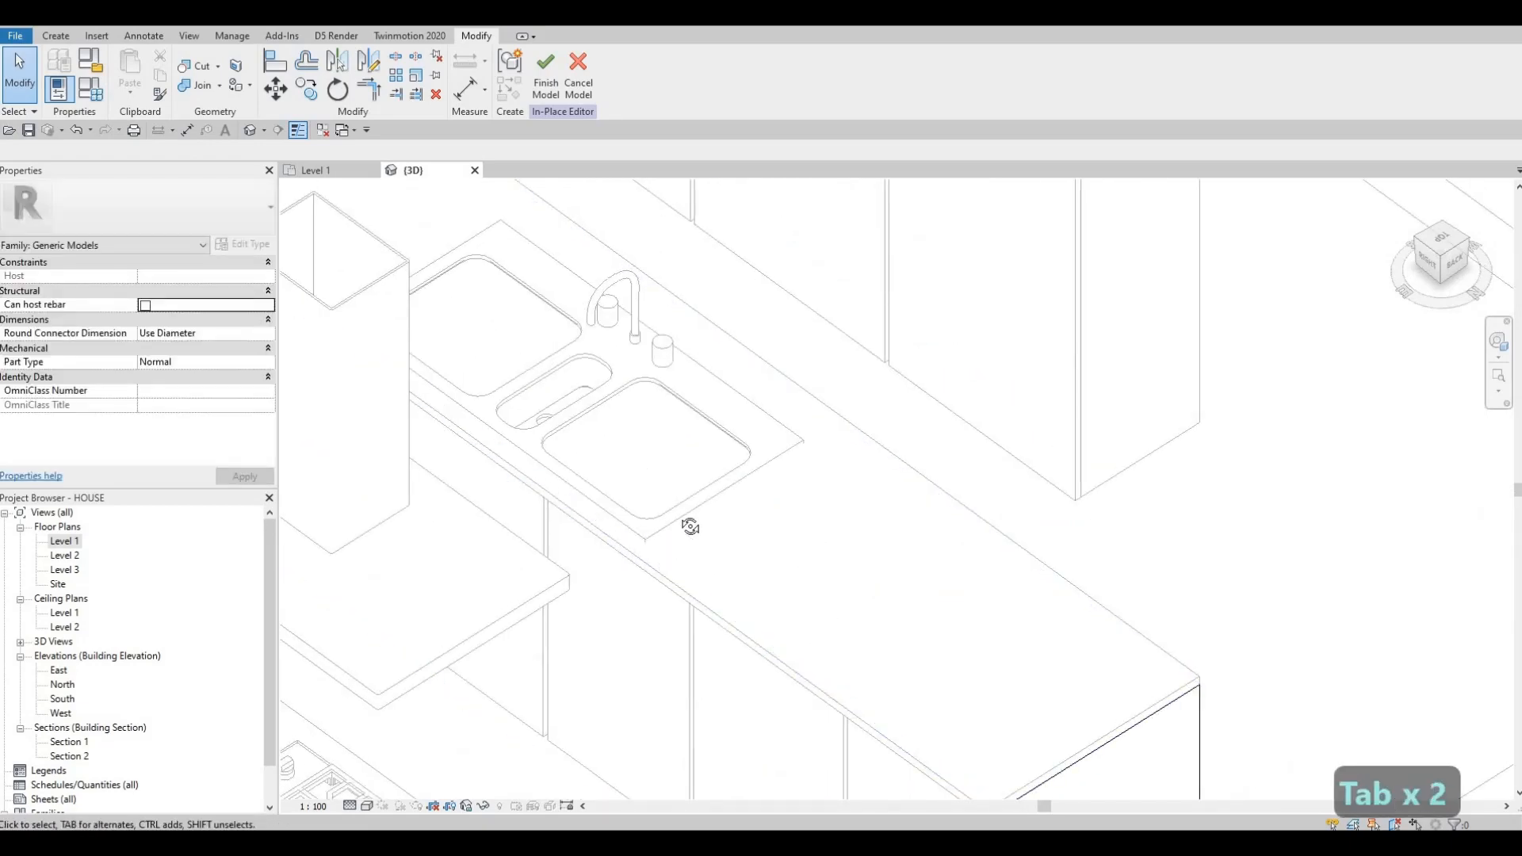
shift+middle_drag(703, 462, 802, 398)
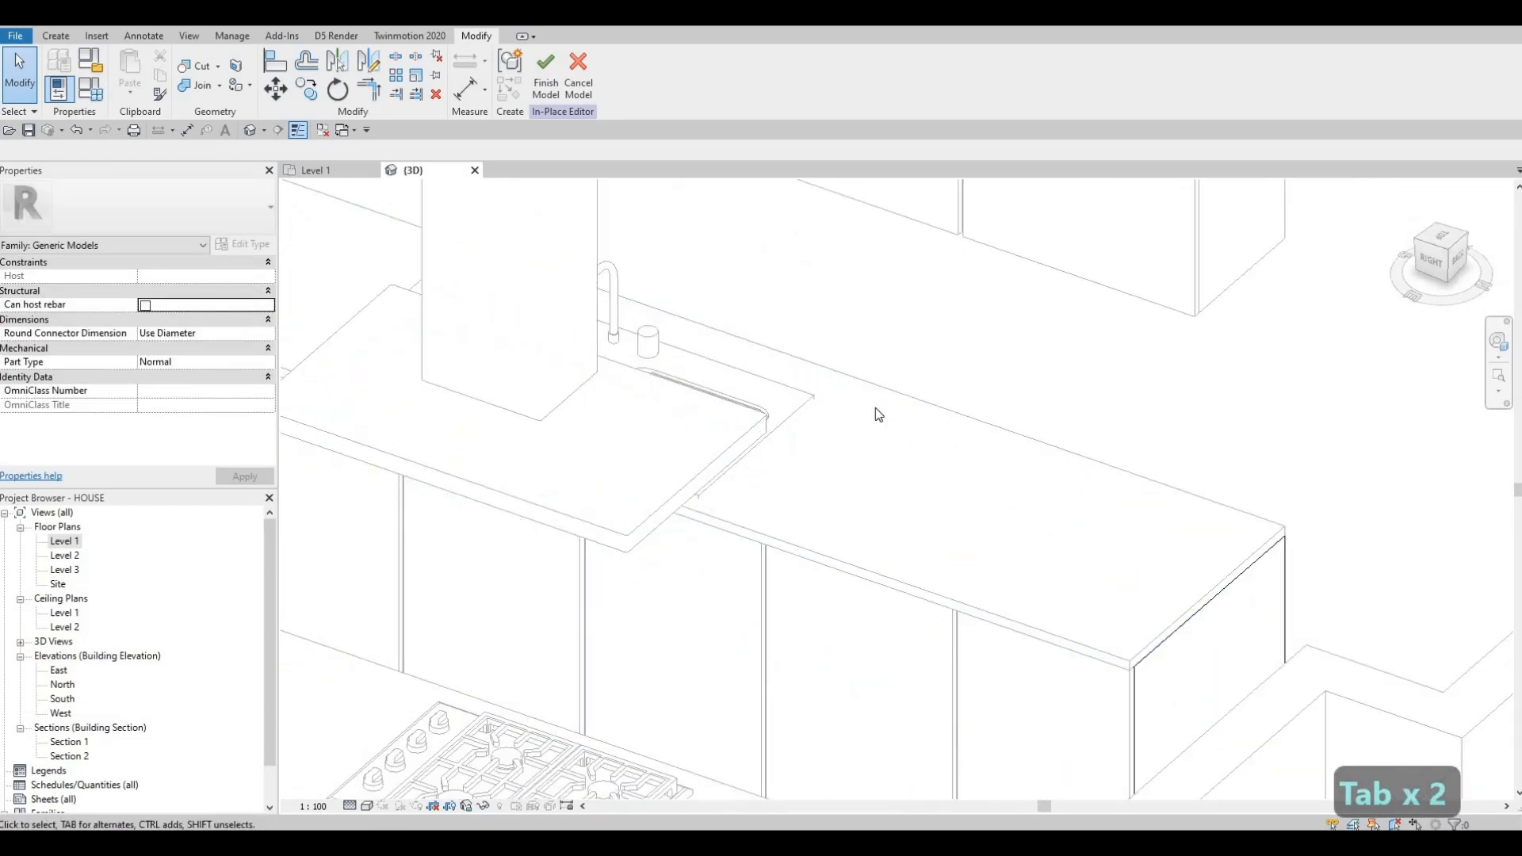
click(1288, 581)
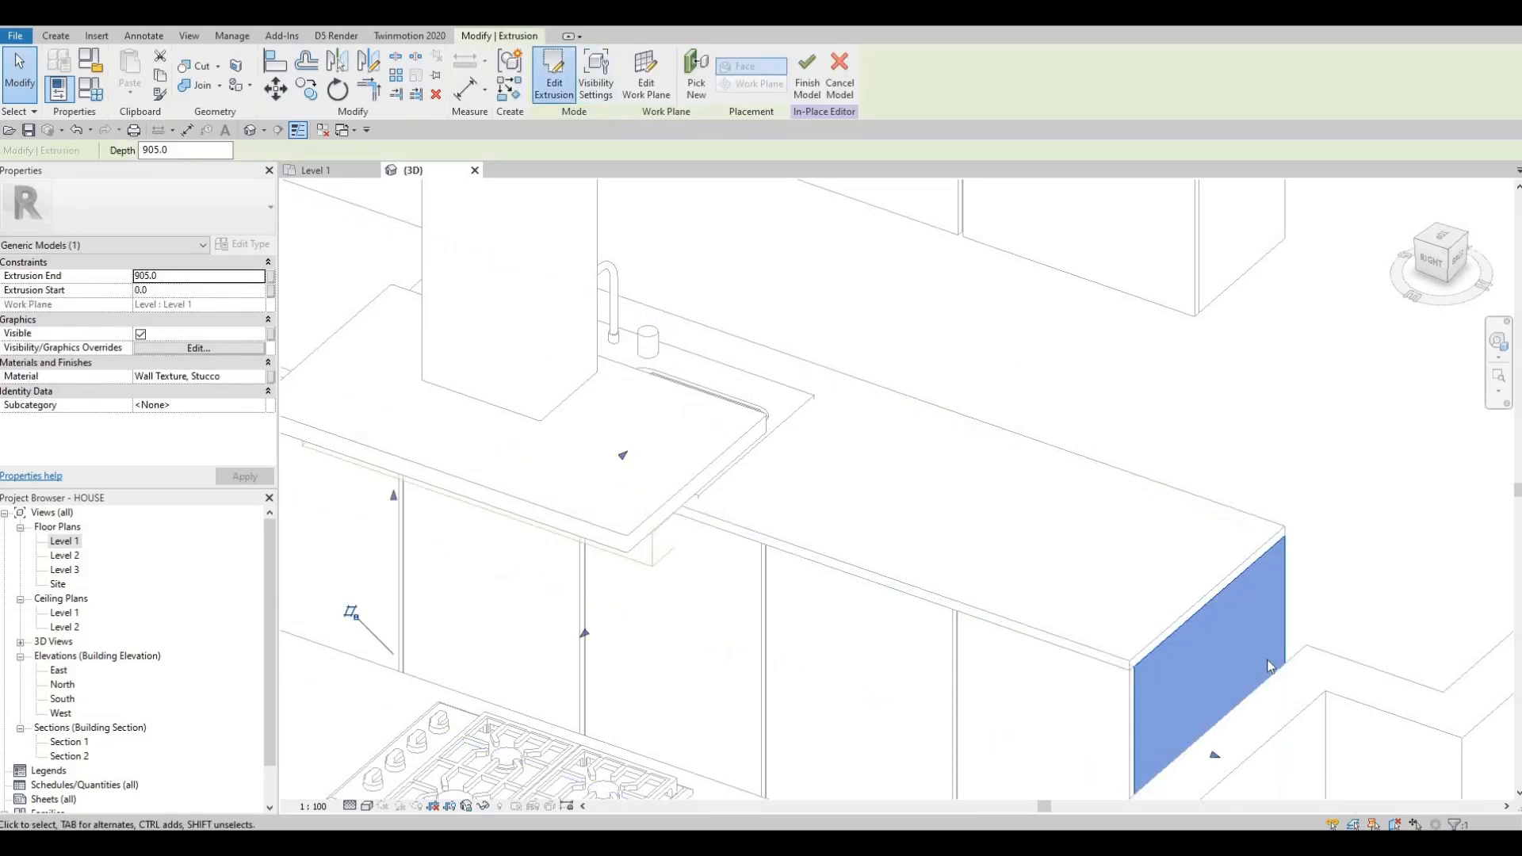
click(554, 75)
scroll(814, 317, down, 2)
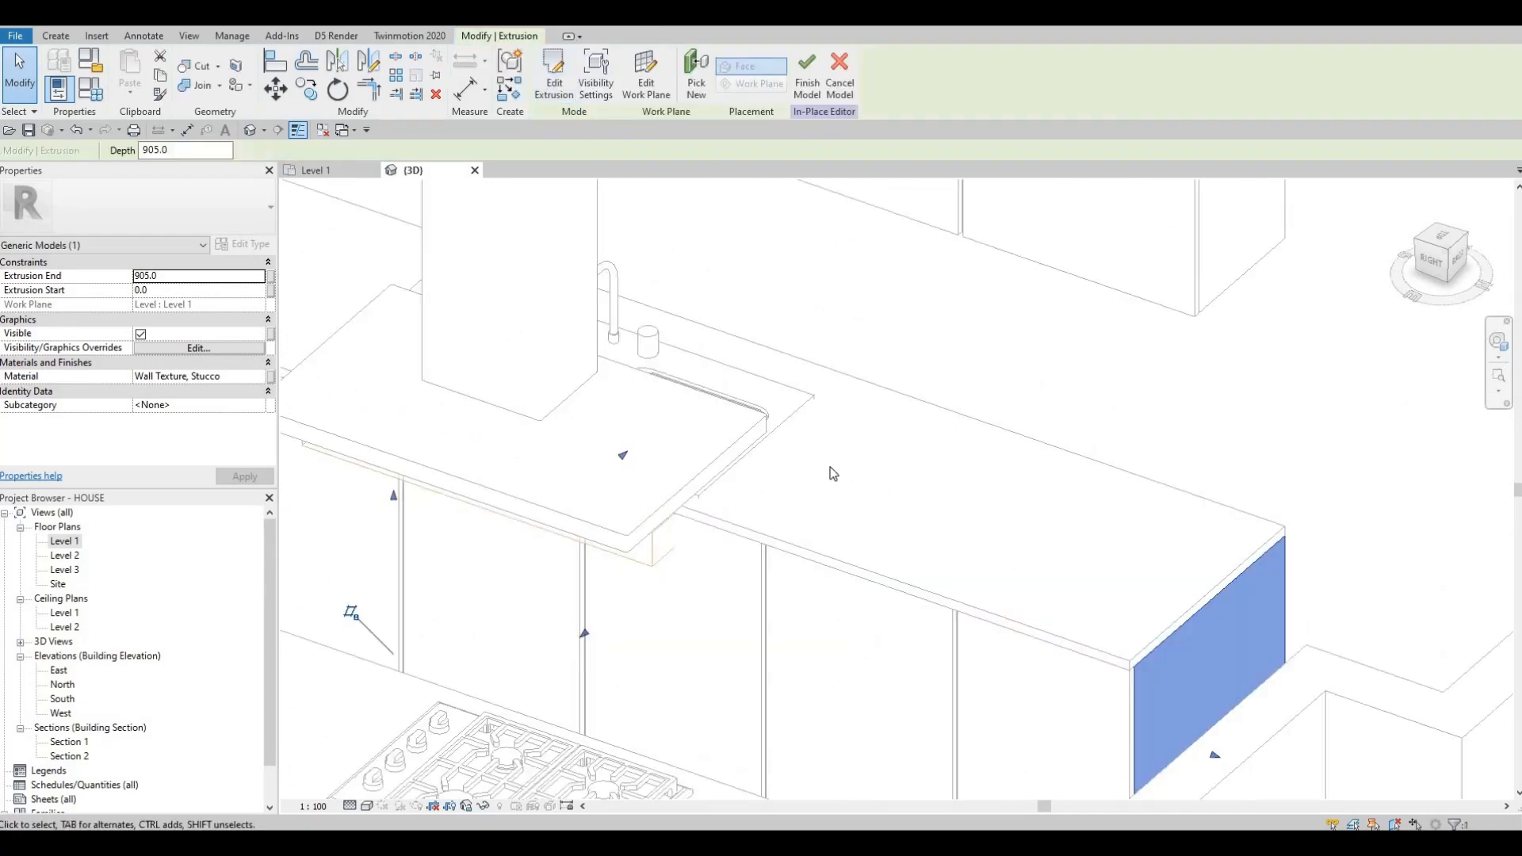
scroll(818, 598, down, 2)
key(Escape)
middle_drag(721, 587, 943, 315)
middle_drag(826, 466, 816, 404)
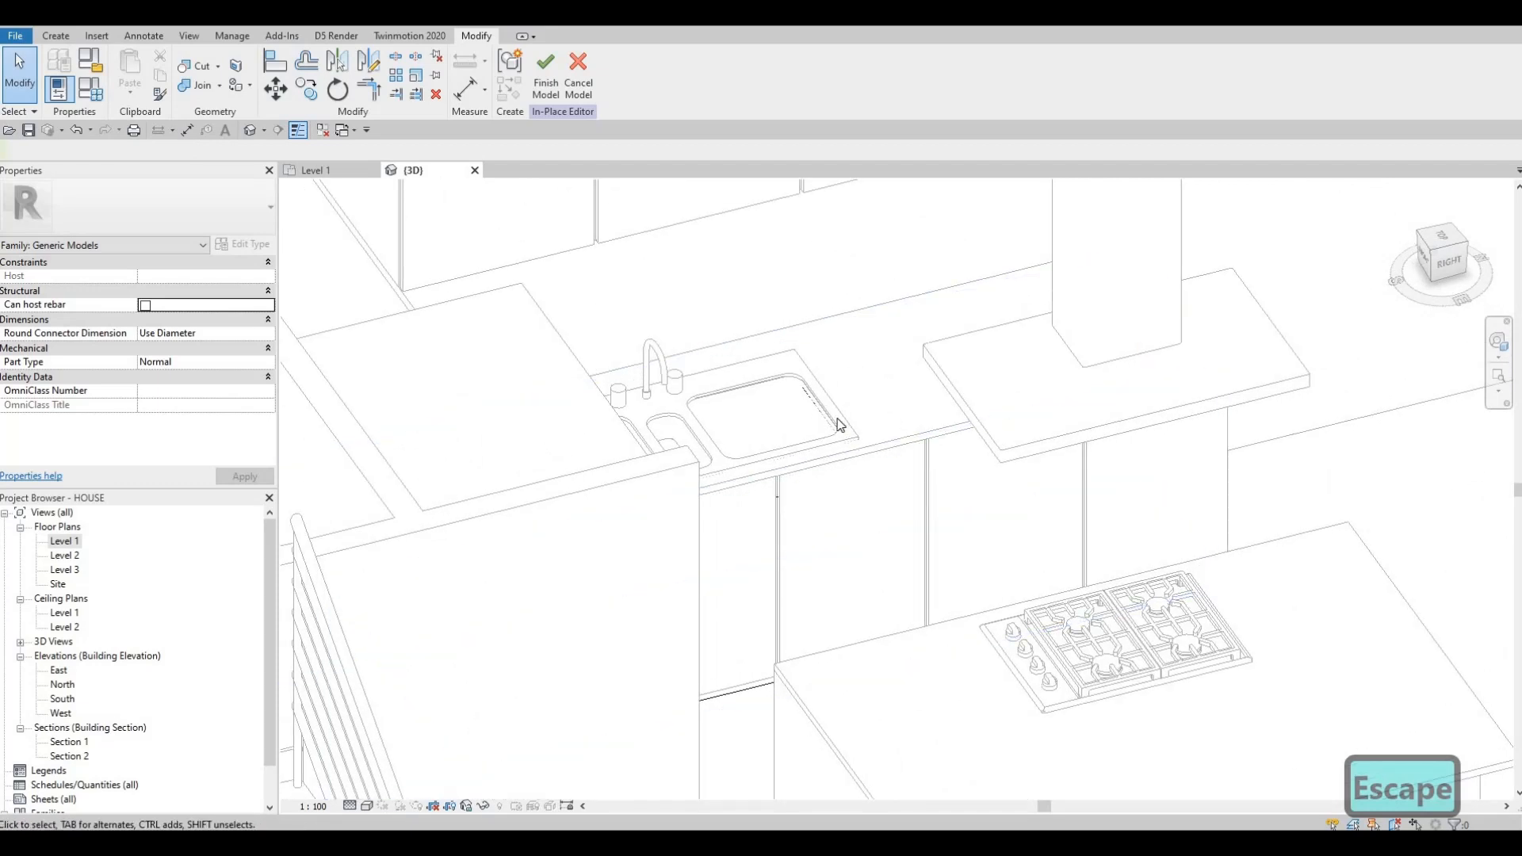
key(Tab)
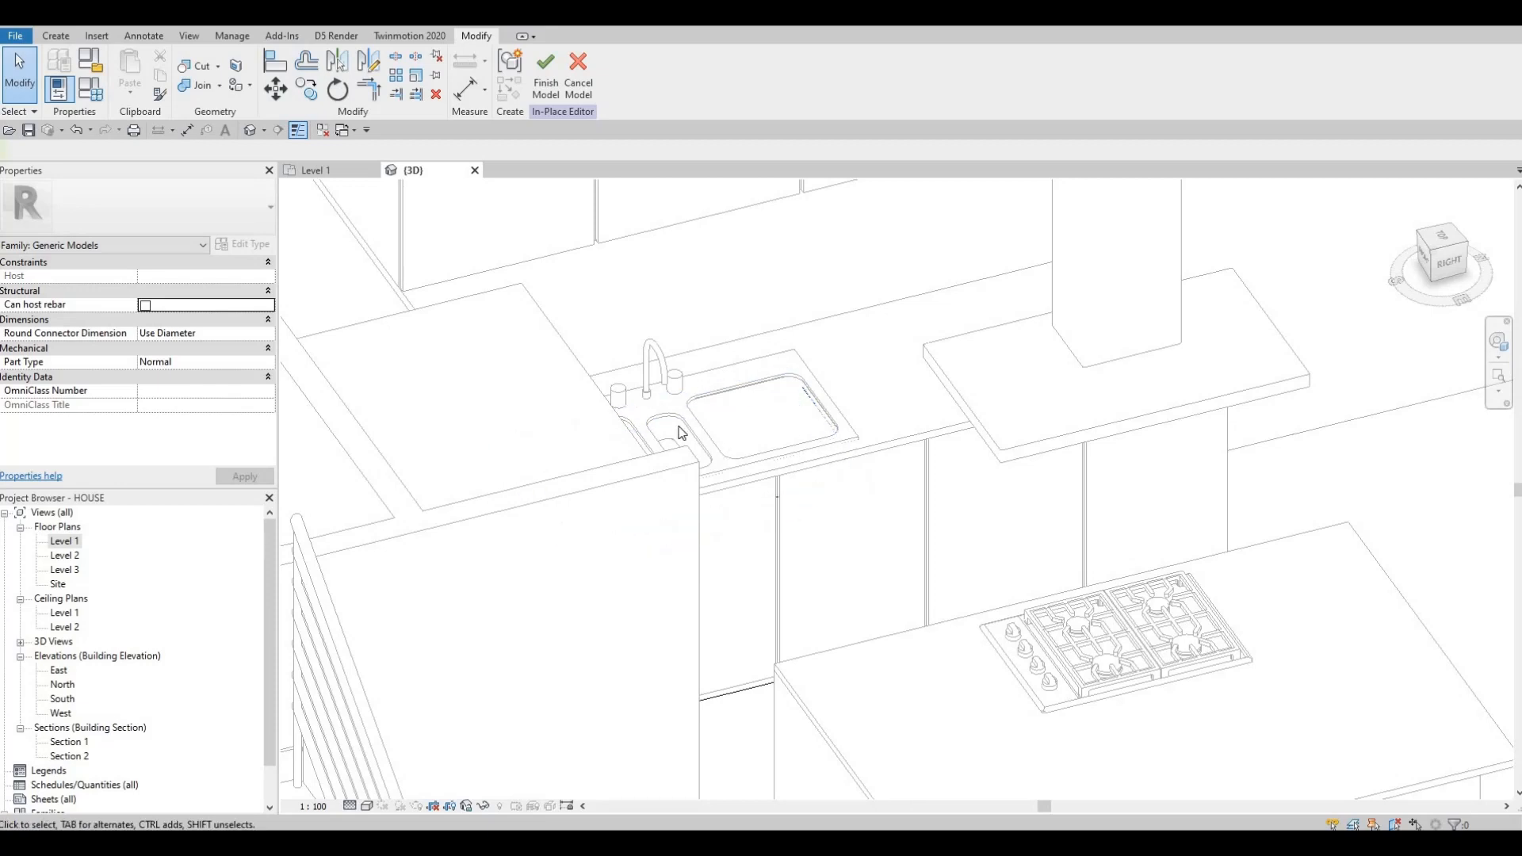
shift+middle_drag(822, 446, 561, 415)
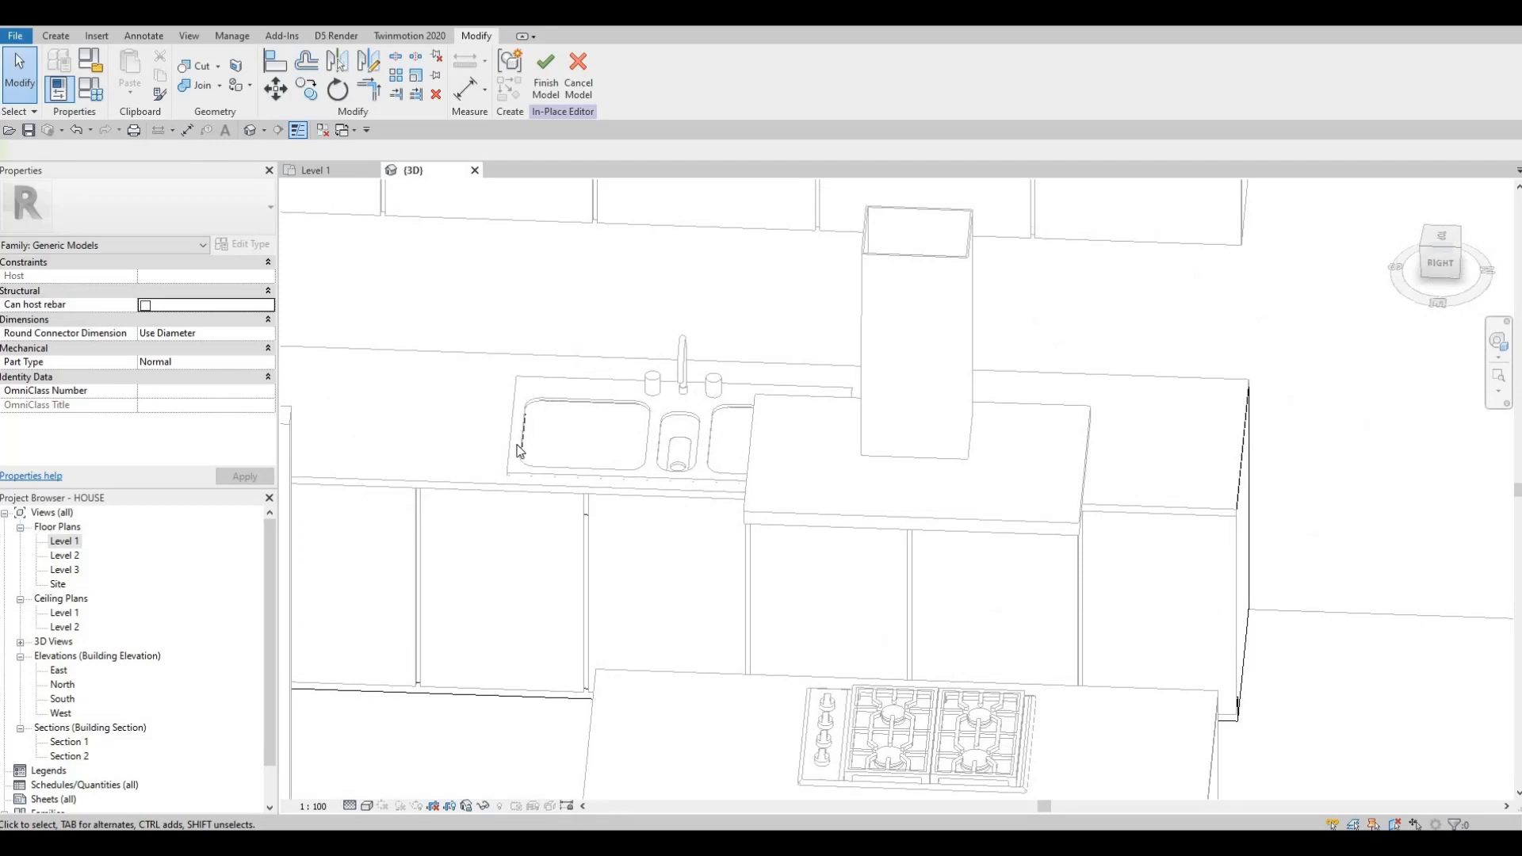
scroll(526, 492, up, 4)
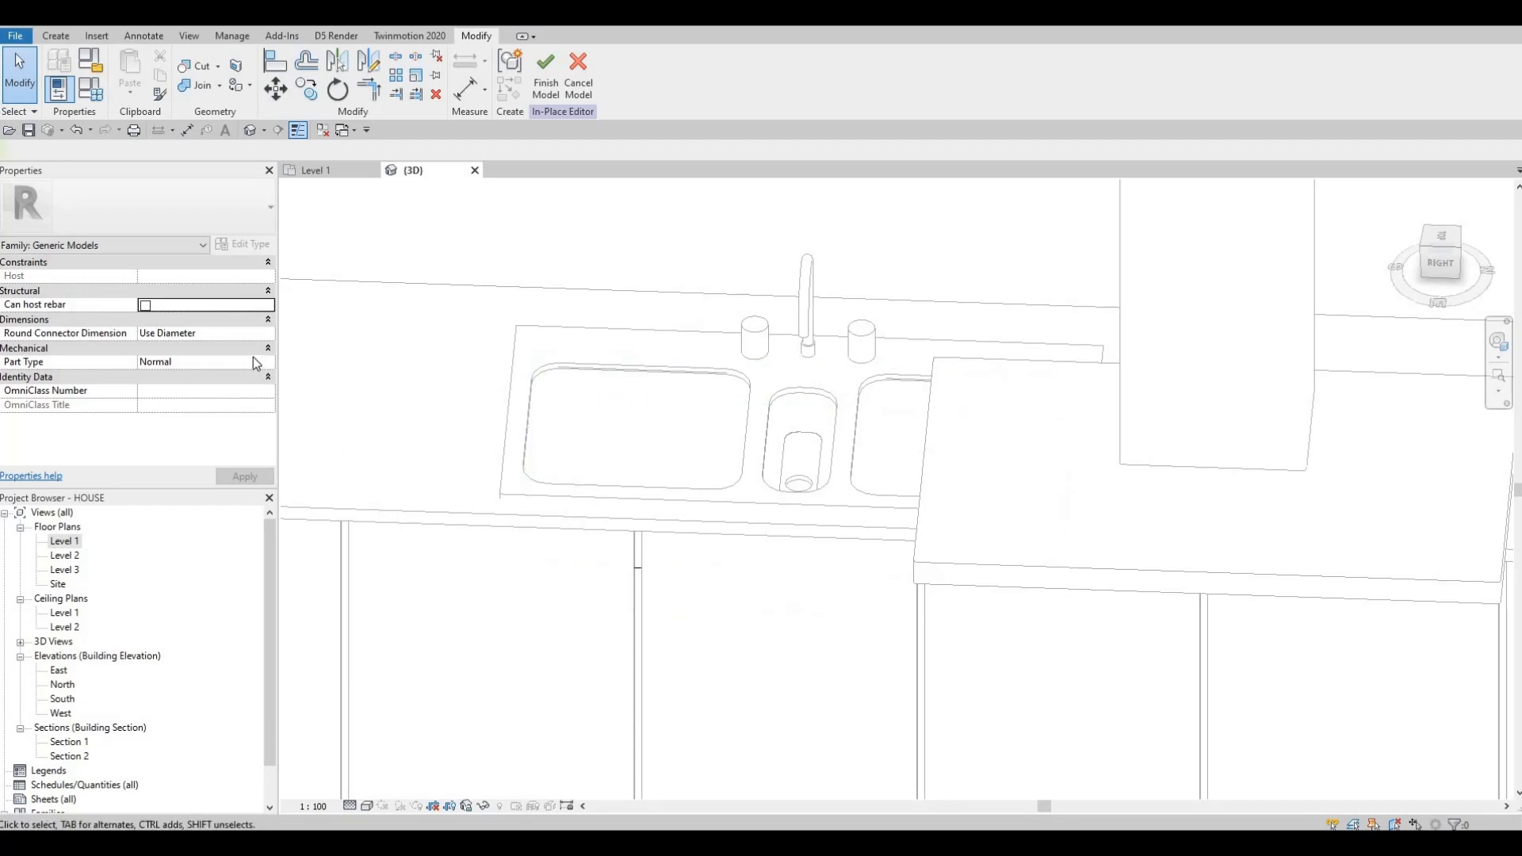
In the Level 1 plan, select the sink void and pull its front edge back to the front edge of the sink bowls
double_click(61, 542)
scroll(634, 583, down, 3)
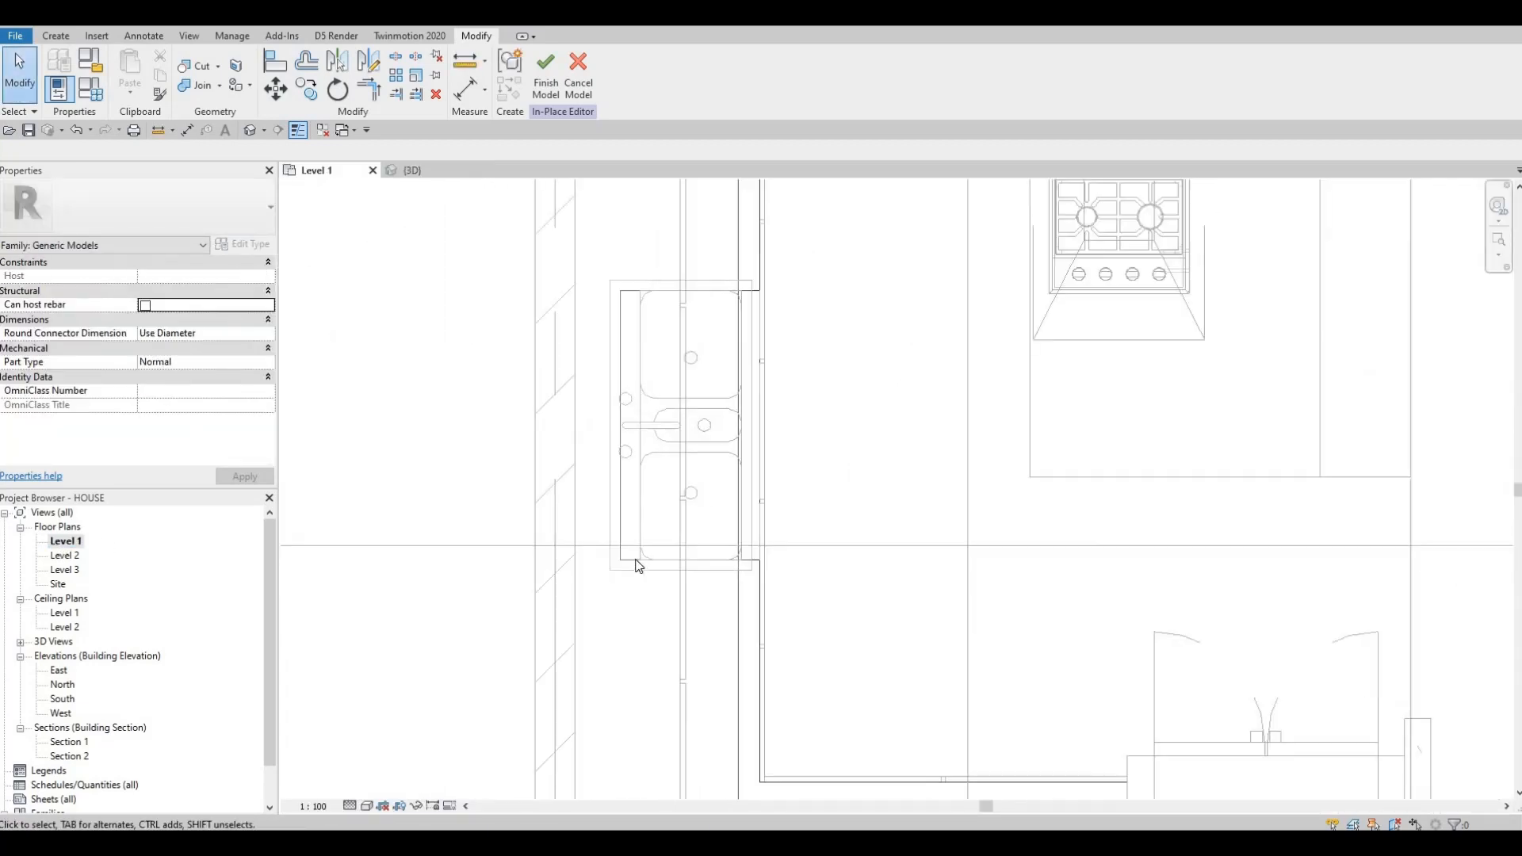
click(712, 531)
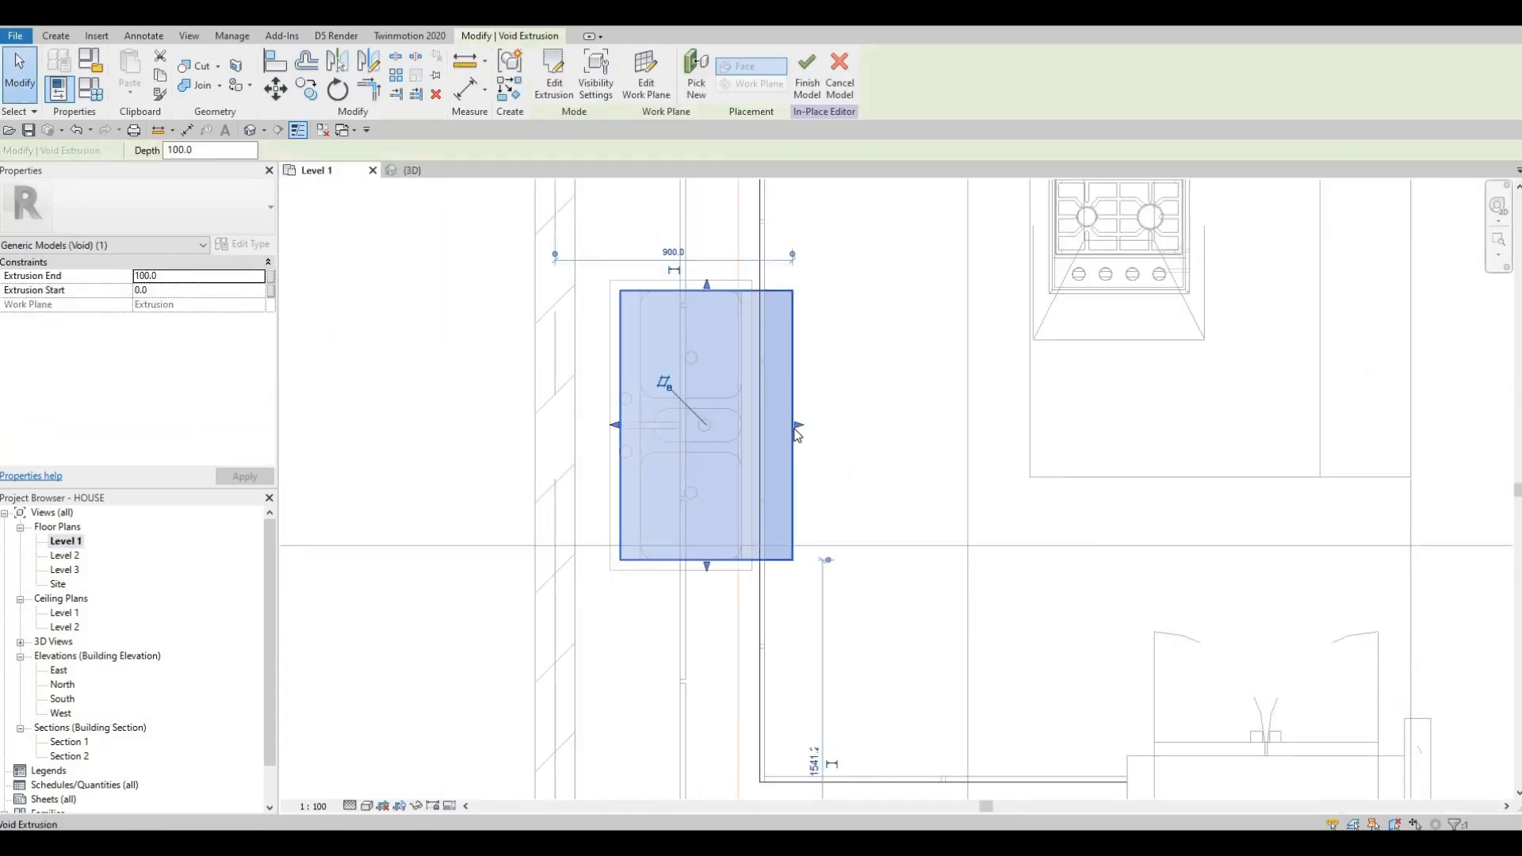
drag(745, 435, 715, 449)
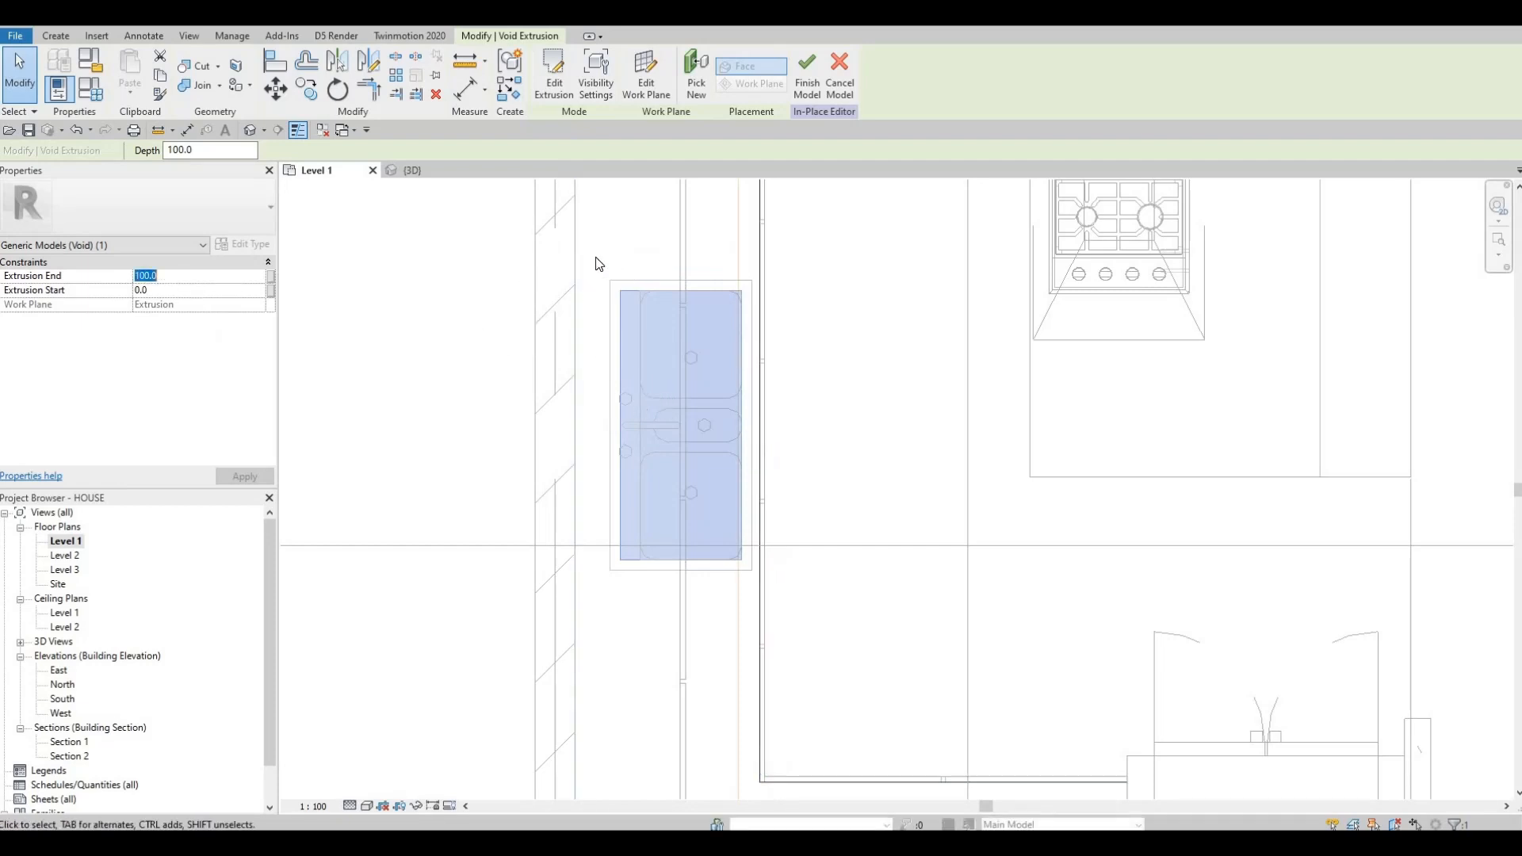
In the 3D view, stretch the sink void to extrusion start -135.3 mm and extrusion end 393.4 mm, and finish the model
click(409, 175)
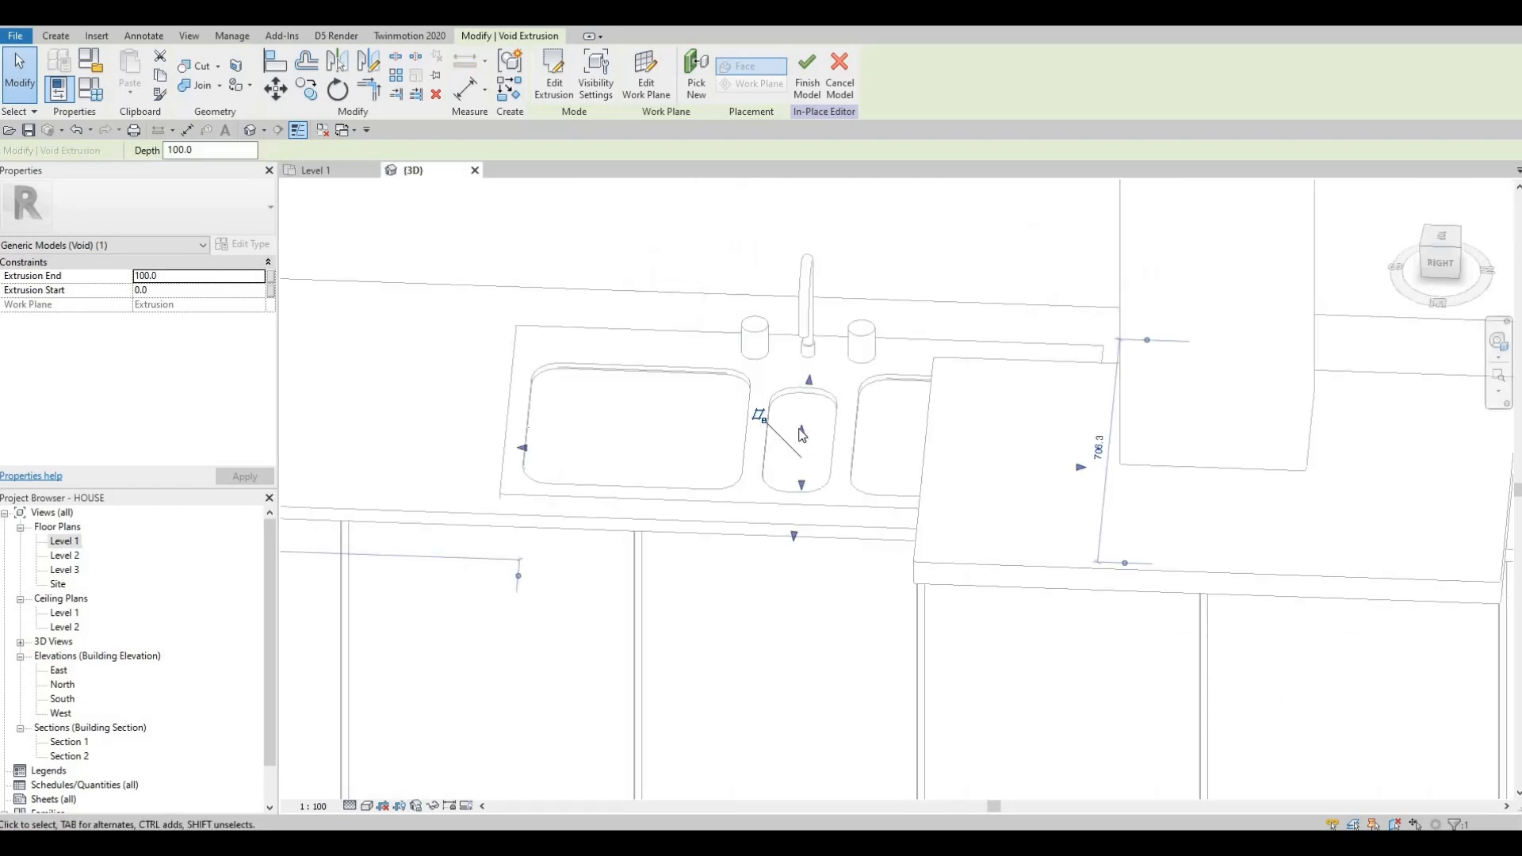
drag(802, 434, 803, 494)
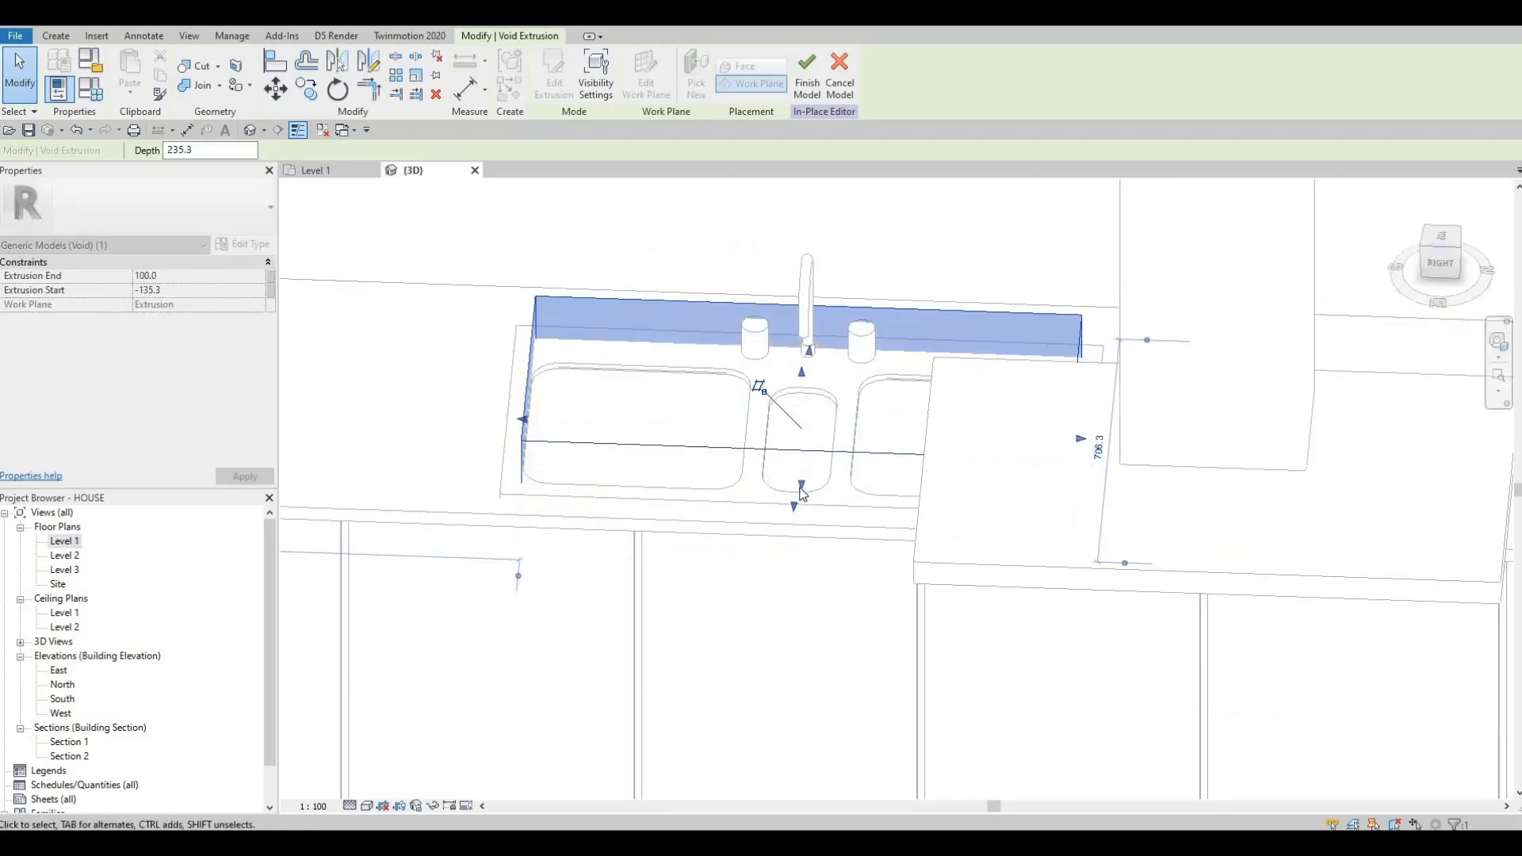
mouse_move(802, 493)
shift+middle_down()
mouse_move(838, 465)
mouse_move(802, 501)
shift+middle_up()
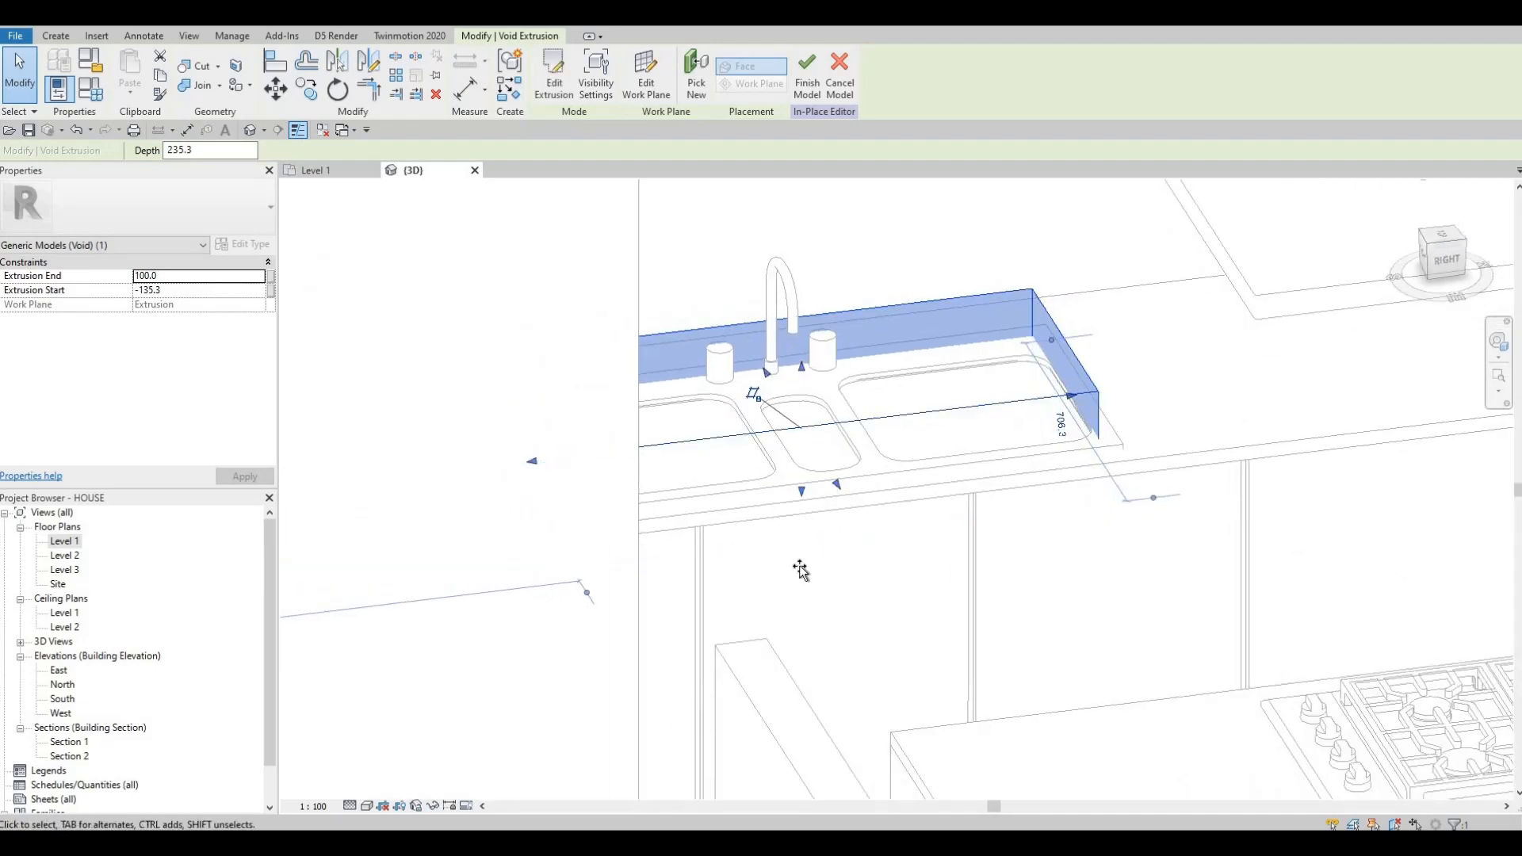
drag(800, 566, 802, 634)
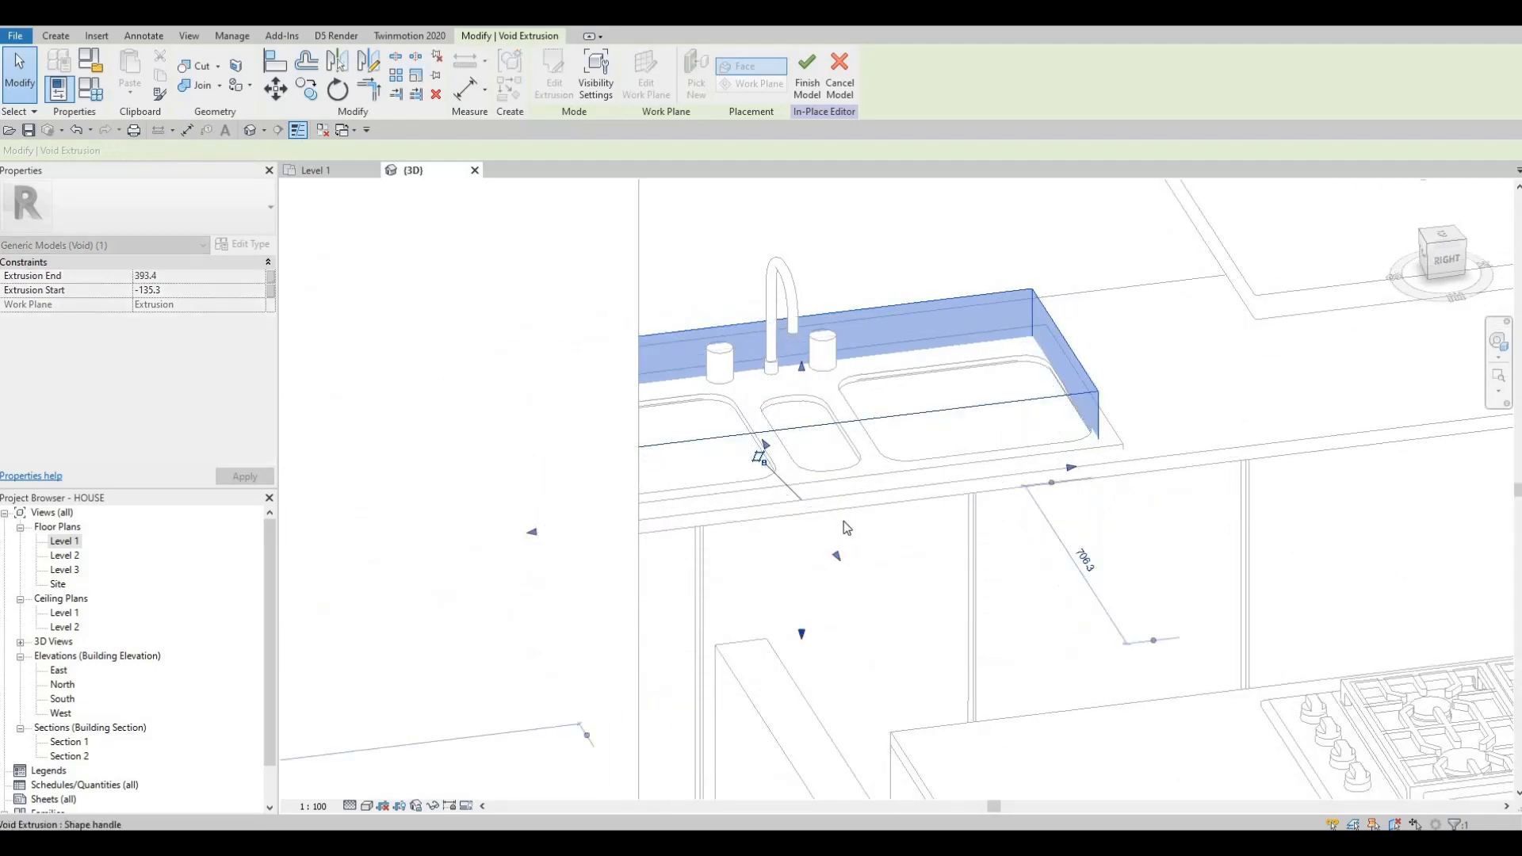
click(802, 72)
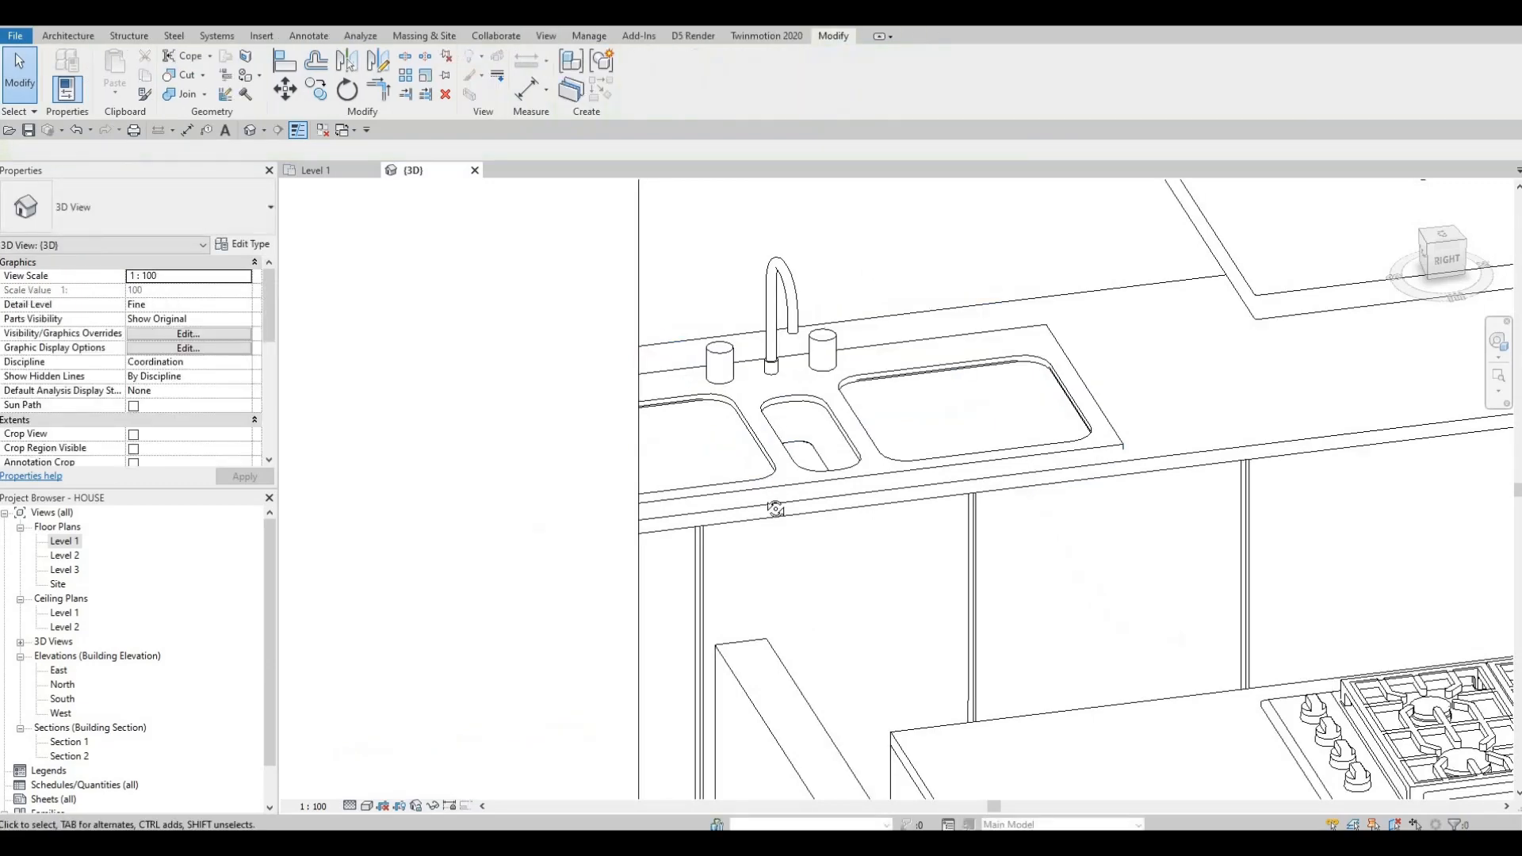
Inspect the three sink bowls and their drains from above, and view the whole kitchen
shift+middle_drag(775, 509, 907, 555)
scroll(940, 403, up, 1)
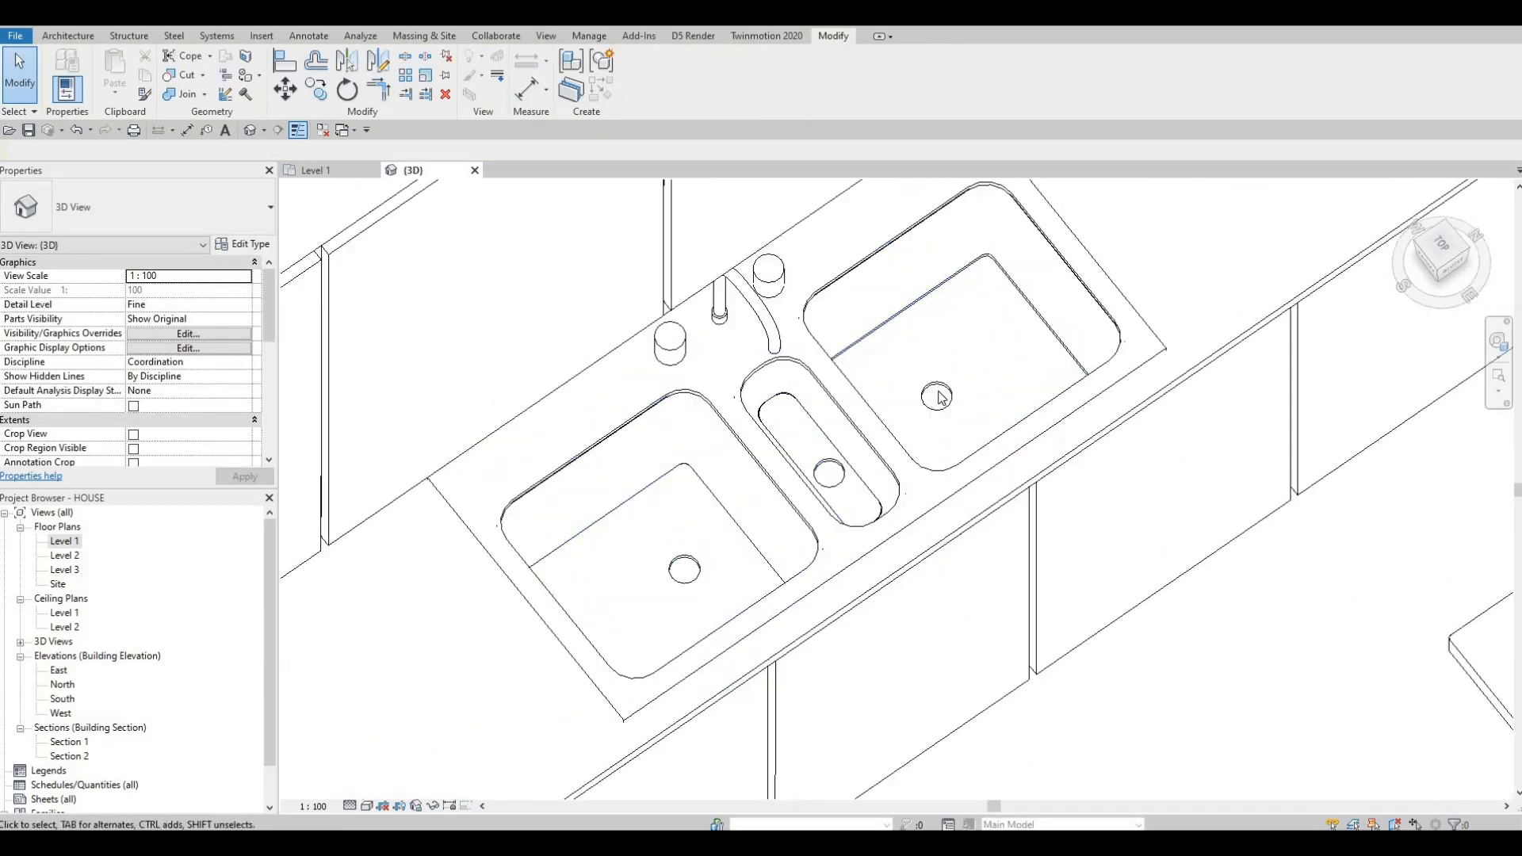
scroll(939, 396, up, 2)
shift+middle_drag(1093, 529, 1022, 422)
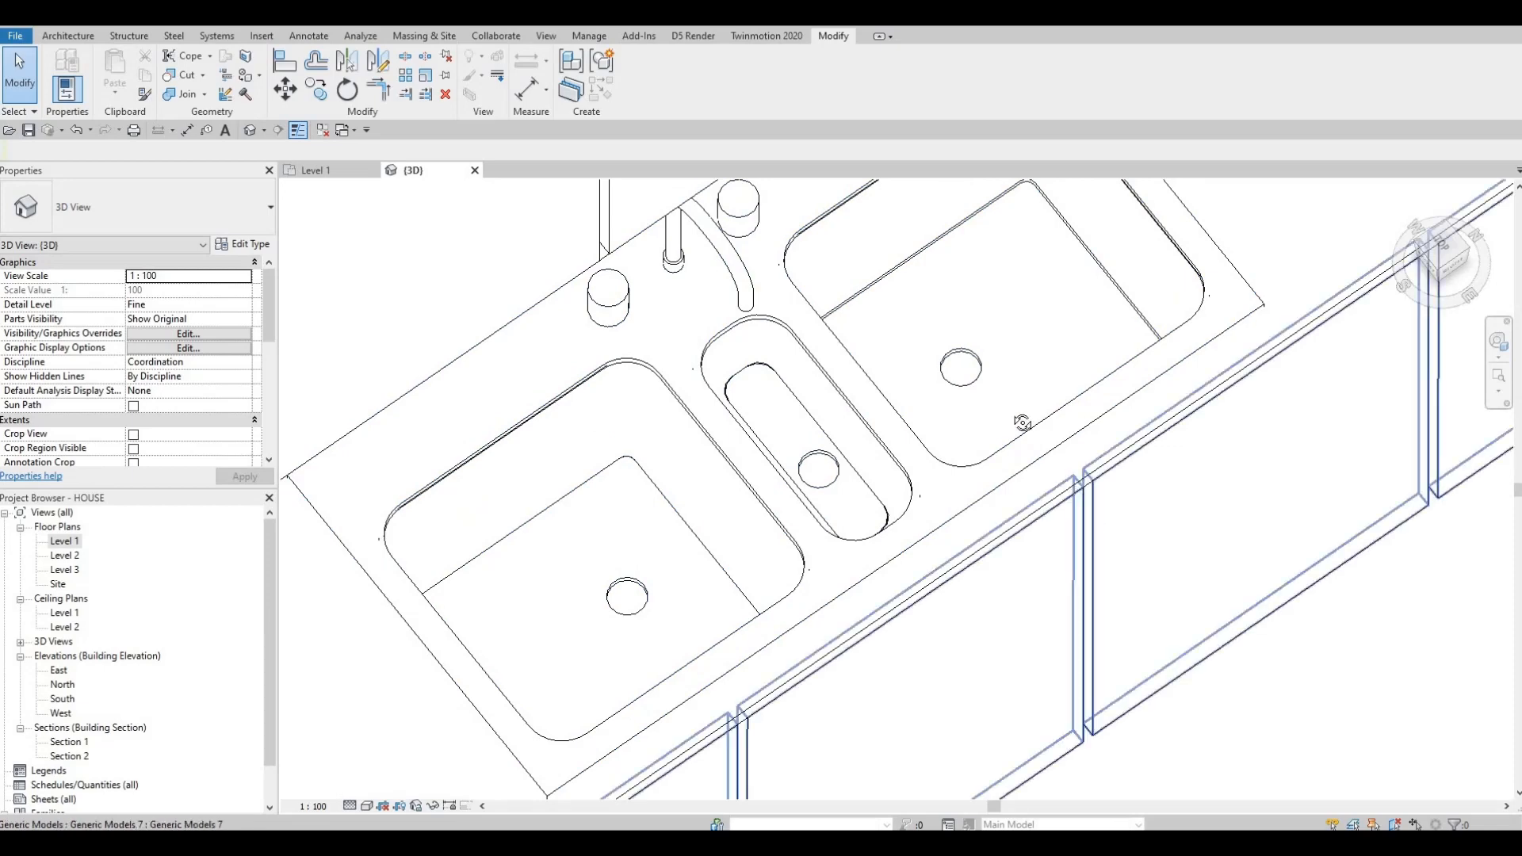
shift+middle_drag(892, 457, 525, 552)
scroll(888, 553, down, 5)
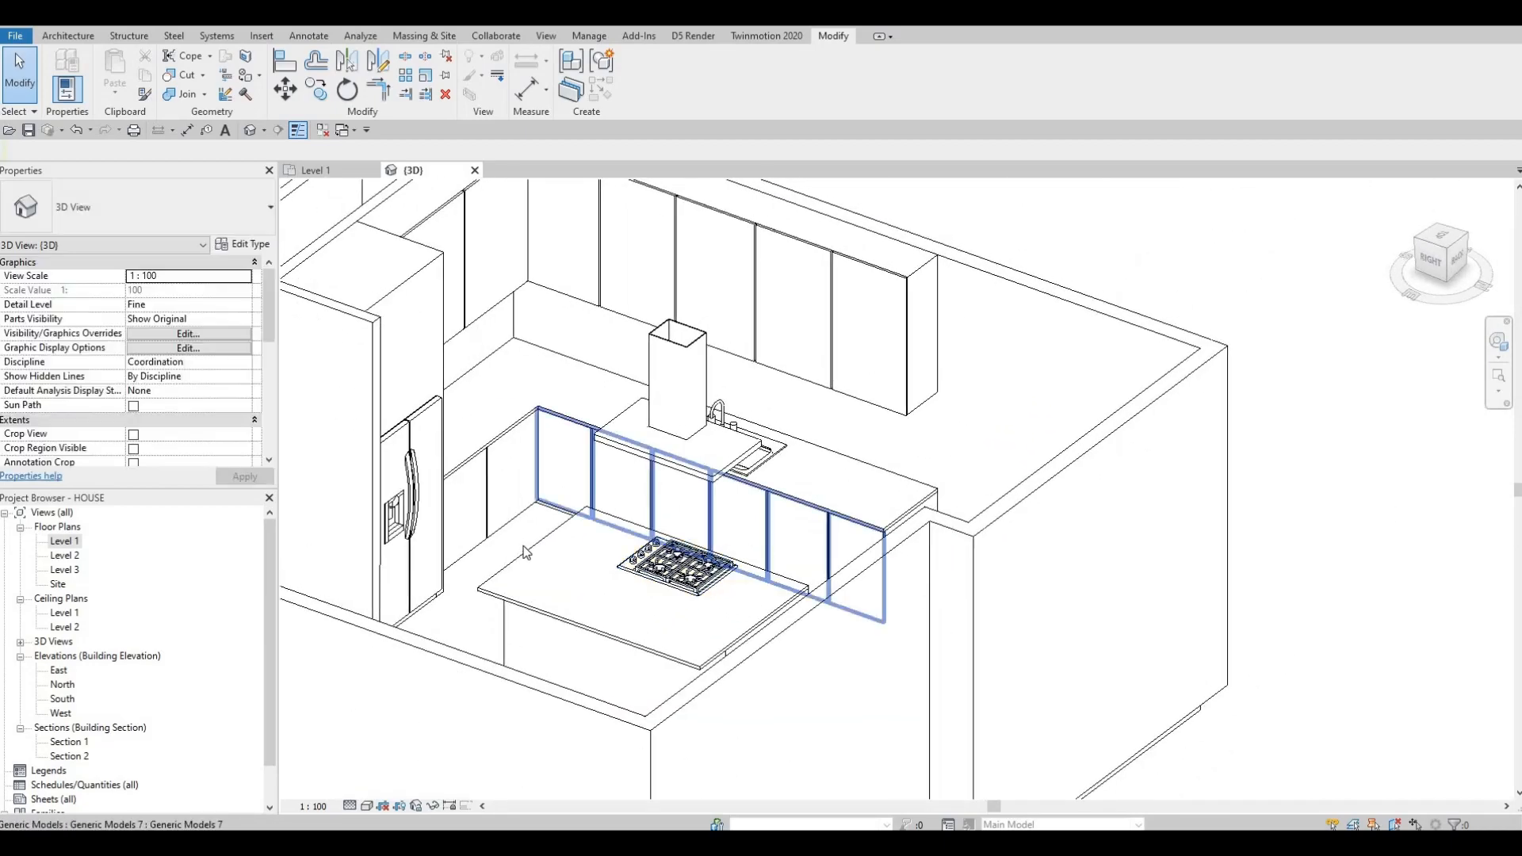